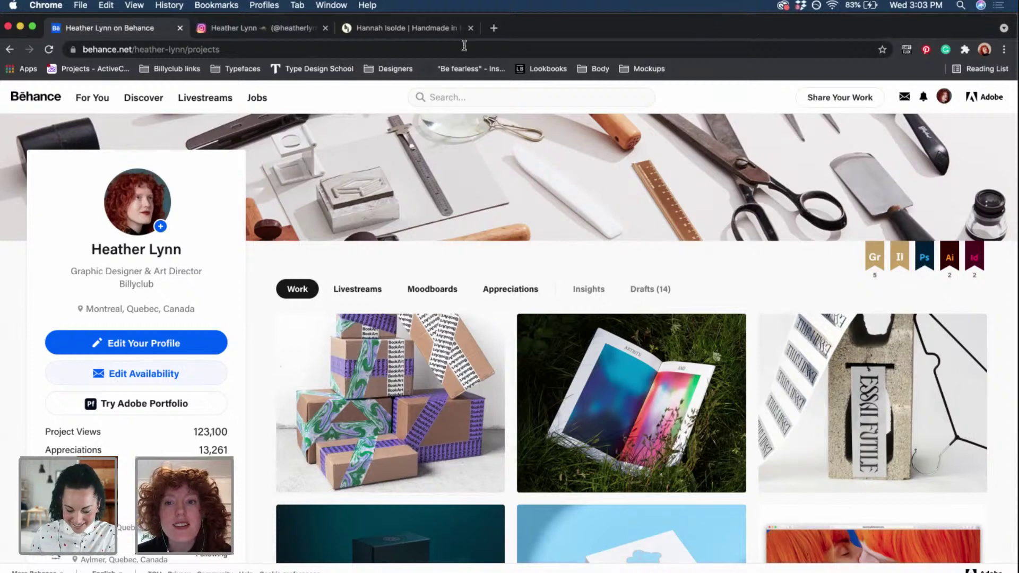
- Switch to the Hannah Isolde website and look through its homepage down to the Lola and Margo collection pictures
{"action": "mouse_move", "coordinate": [189, 20]}
{"action": "left_mouse_down"}
{"action": "mouse_move", "coordinate": [186, 63]}
{"action": "mouse_move", "coordinate": [176, 10]}
{"action": "left_mouse_up"}
{"action": "key", "text": "super+3"}
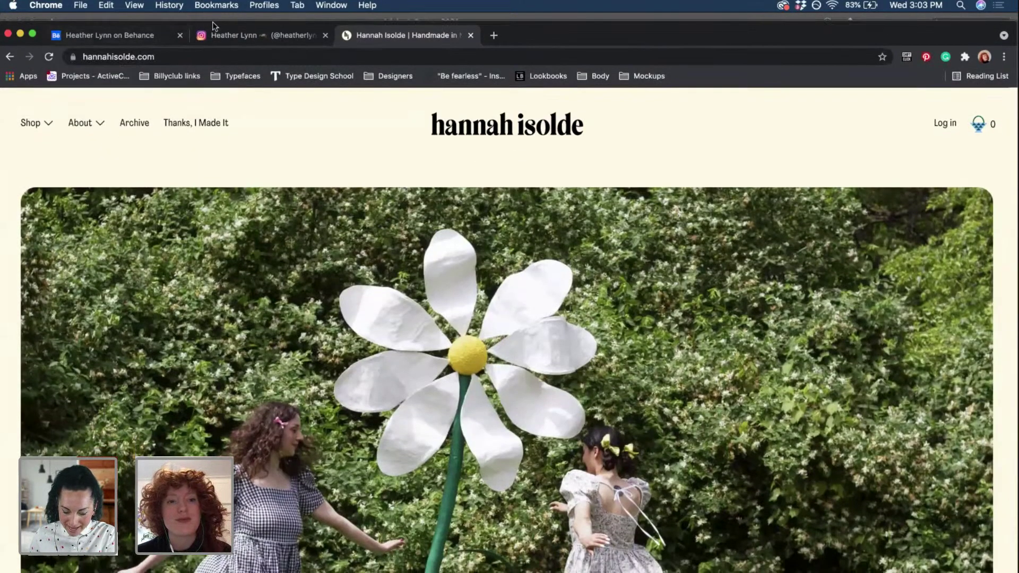
{"action": "left_click_drag", "start_coordinate": [213, 15], "coordinate": [215, 6]}
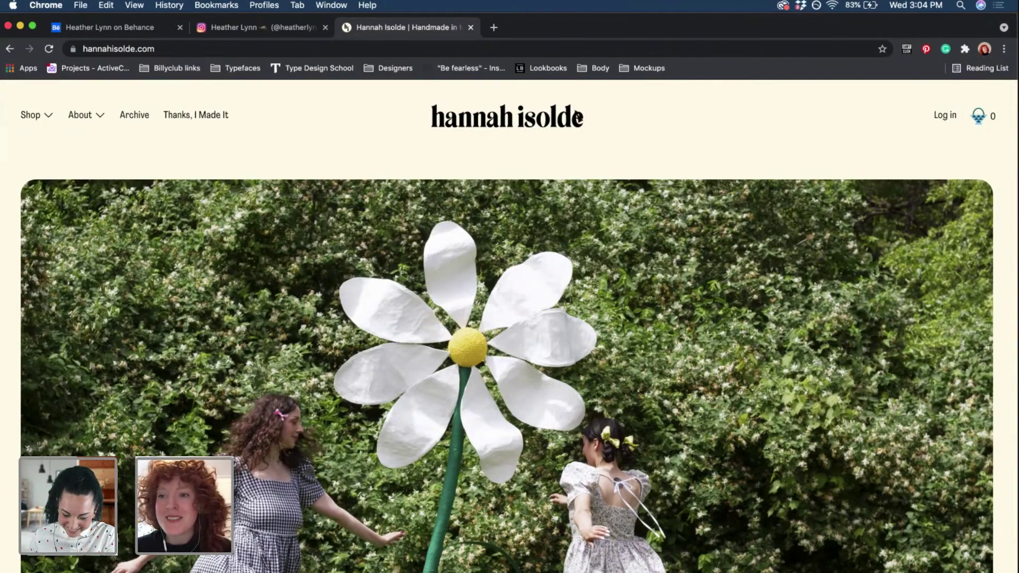
{"action": "scroll", "coordinate": [601, 121], "scroll_direction": "down", "scroll_amount": 1}
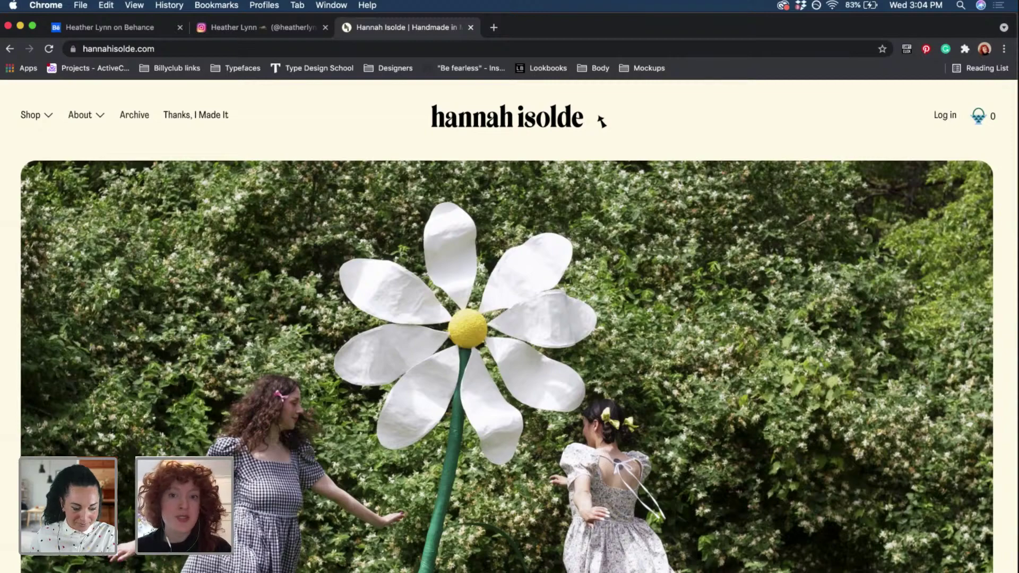
{"action": "scroll", "coordinate": [601, 122], "scroll_direction": "down", "scroll_amount": 3}
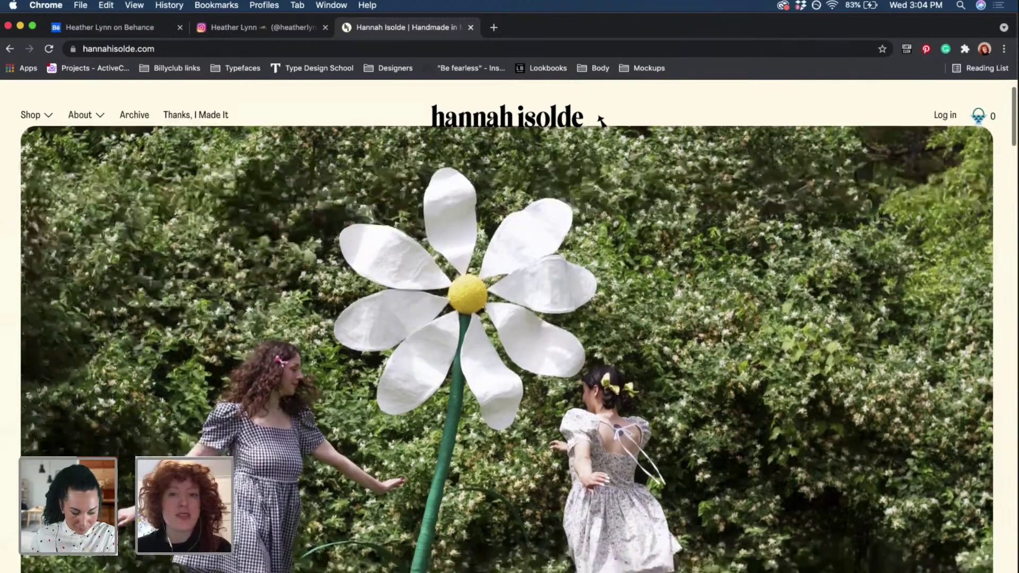
{"action": "scroll", "coordinate": [601, 122], "scroll_direction": "down", "scroll_amount": 10}
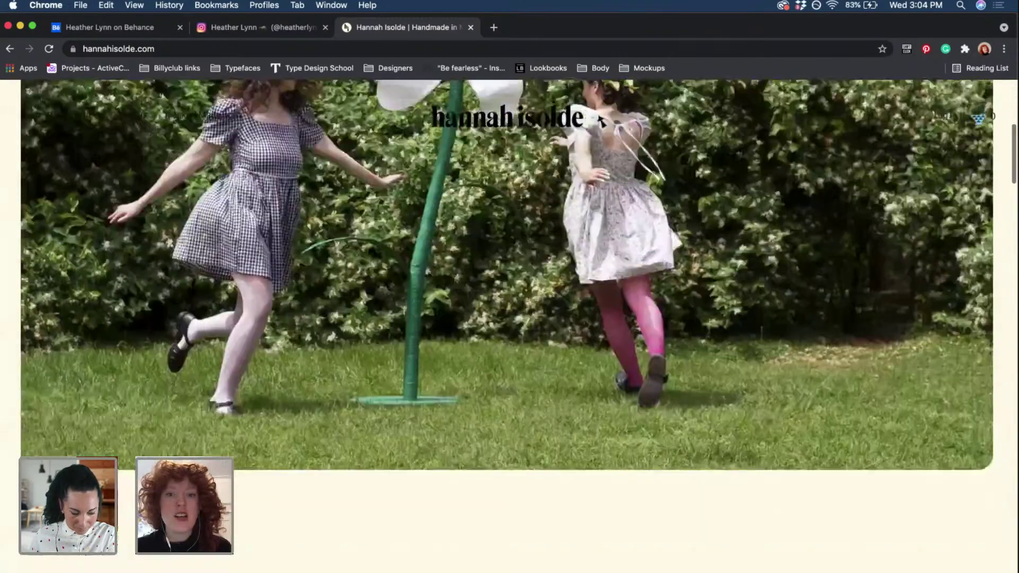
{"action": "scroll", "coordinate": [601, 122], "scroll_direction": "down", "scroll_amount": 10}
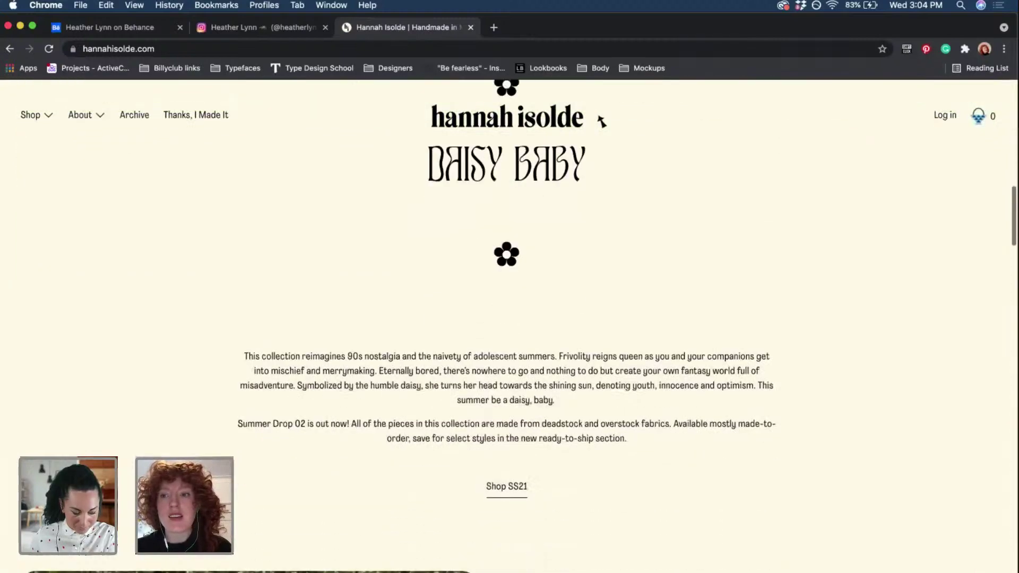
{"action": "scroll", "coordinate": [601, 121], "scroll_direction": "down", "scroll_amount": 5}
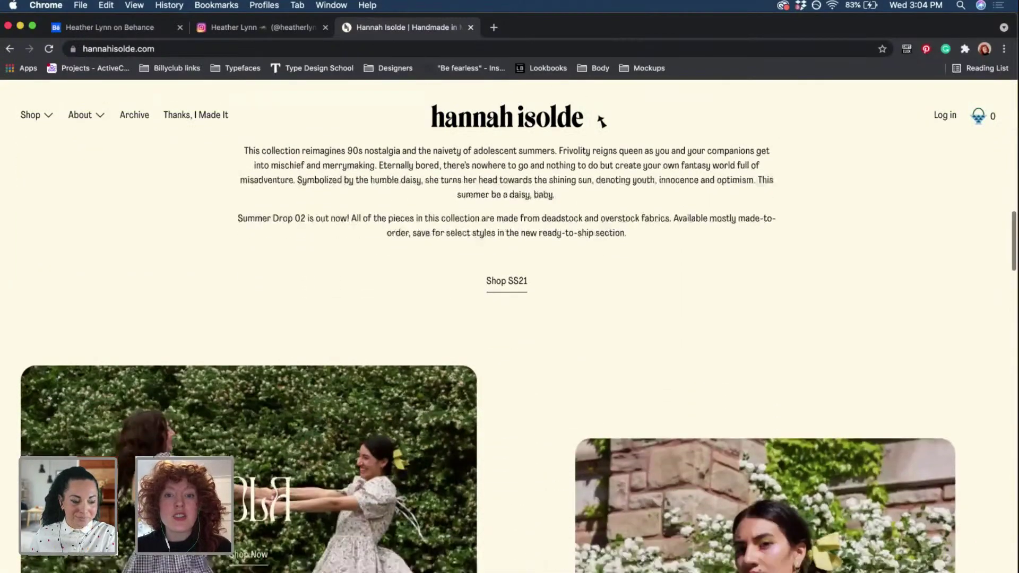
{"action": "scroll", "coordinate": [601, 121], "scroll_direction": "down", "scroll_amount": 5}
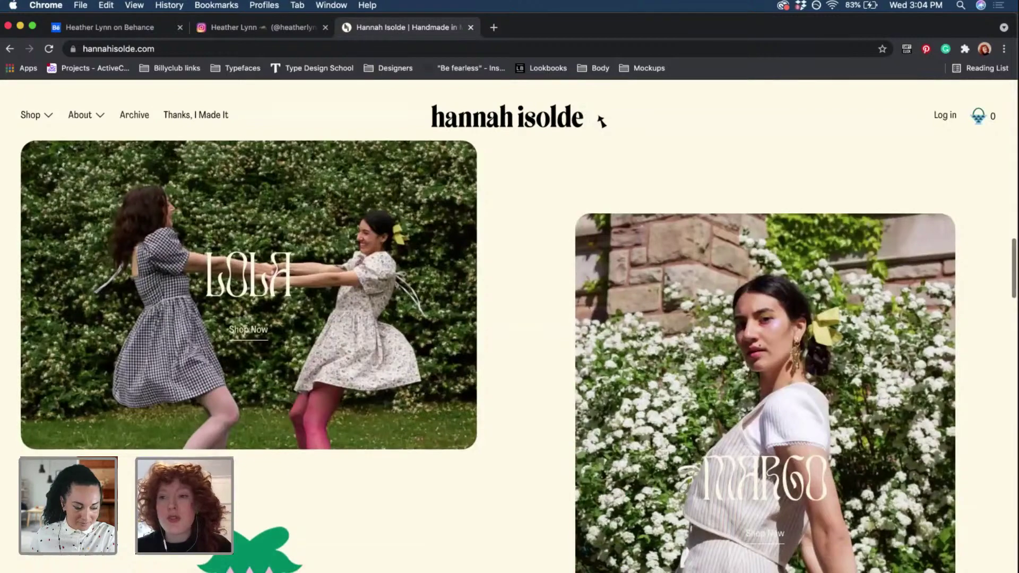
{"action": "scroll", "coordinate": [601, 121], "scroll_direction": "down", "scroll_amount": 5}
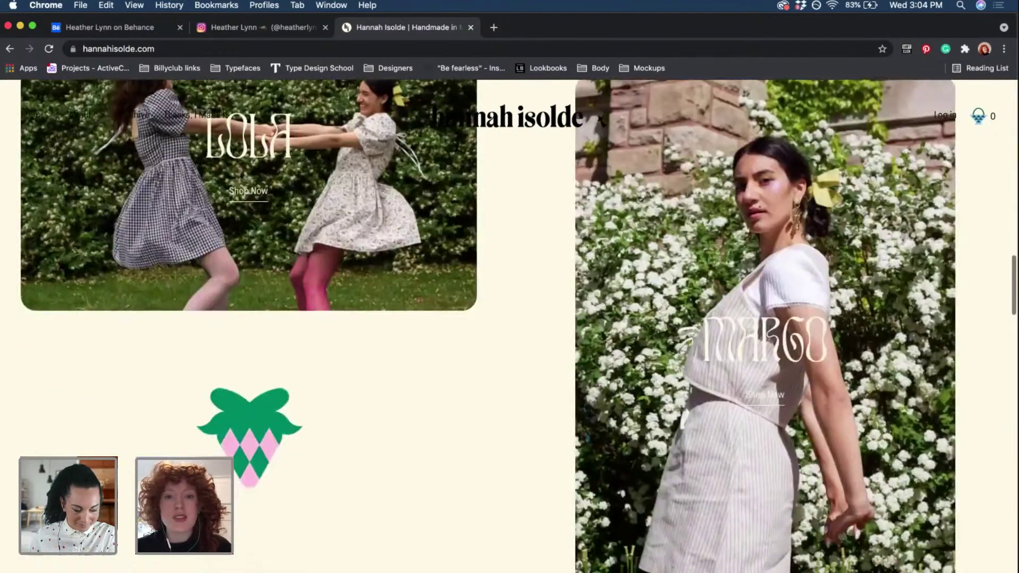
- Read the handmade clothing statement farther down the homepage and return to the Daisy Baby heading
{"action": "scroll", "coordinate": [601, 121], "scroll_direction": "down", "scroll_amount": 3}
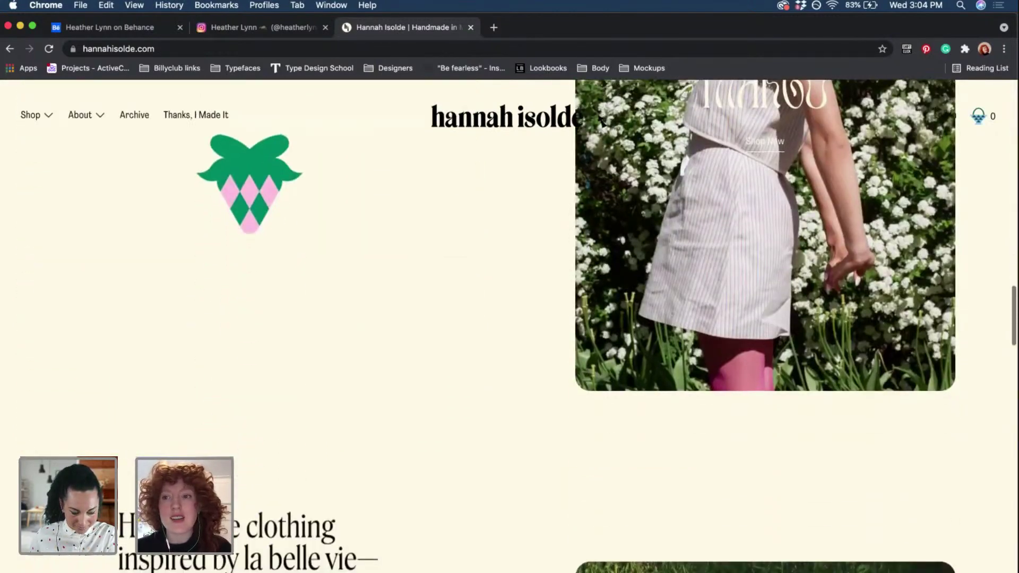
{"action": "scroll", "coordinate": [601, 122], "scroll_direction": "down", "scroll_amount": 1}
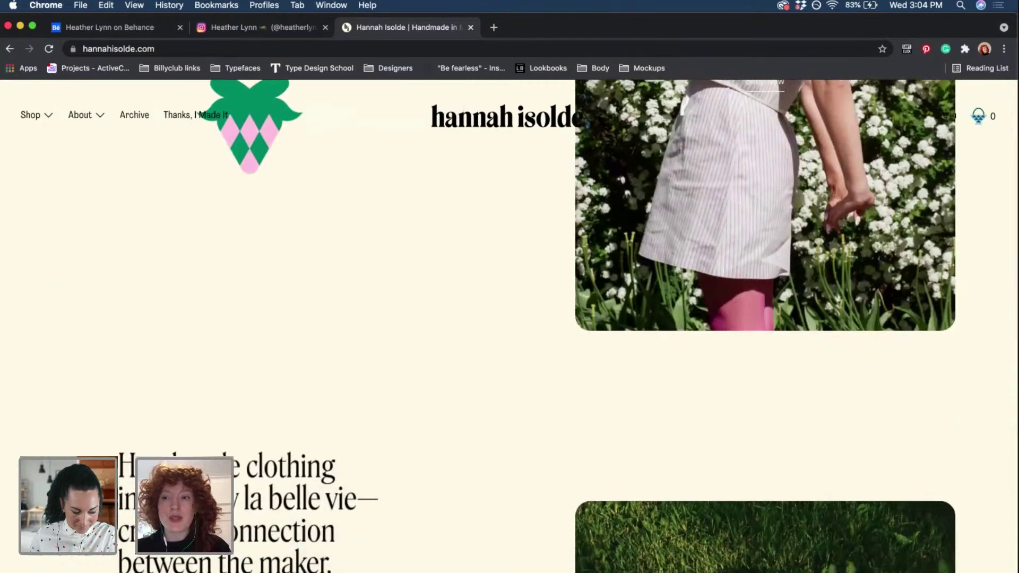
{"action": "scroll", "coordinate": [601, 122], "scroll_direction": "down", "scroll_amount": 5}
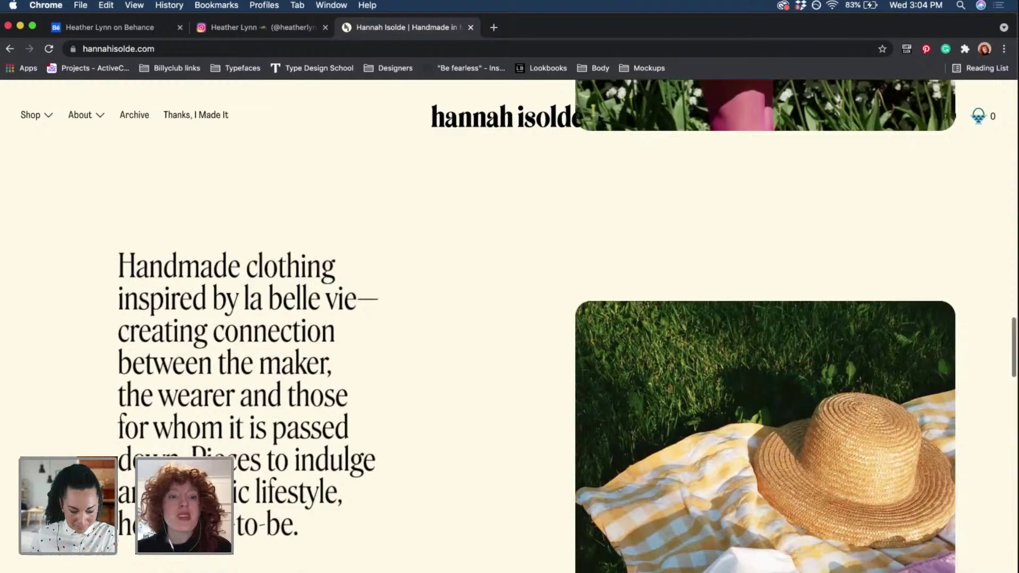
{"action": "scroll", "coordinate": [601, 121], "scroll_direction": "down", "scroll_amount": 1}
{"action": "scroll", "coordinate": [601, 122], "scroll_direction": "down", "scroll_amount": 4}
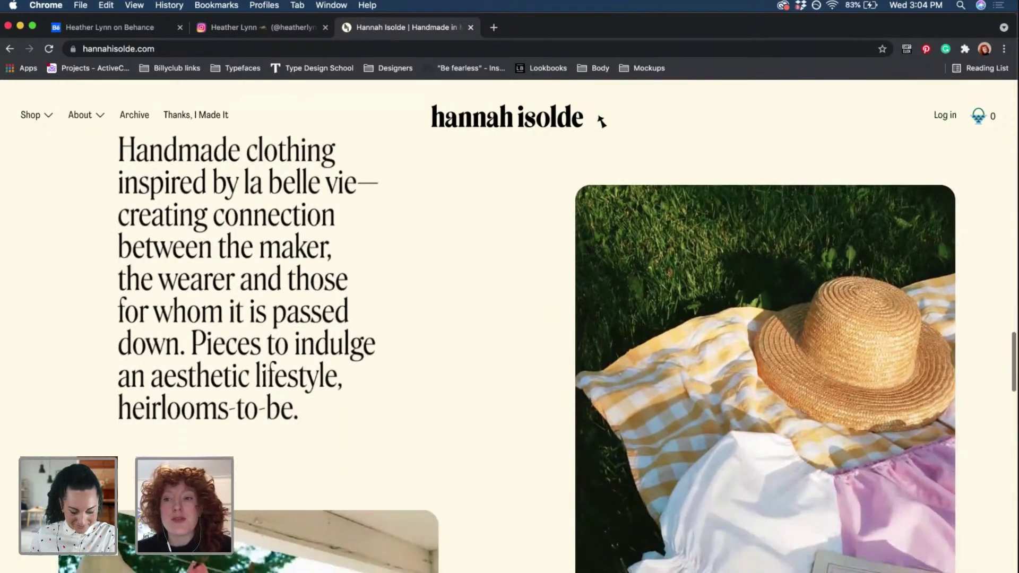
{"action": "scroll", "coordinate": [601, 122], "scroll_direction": "up", "scroll_amount": 1}
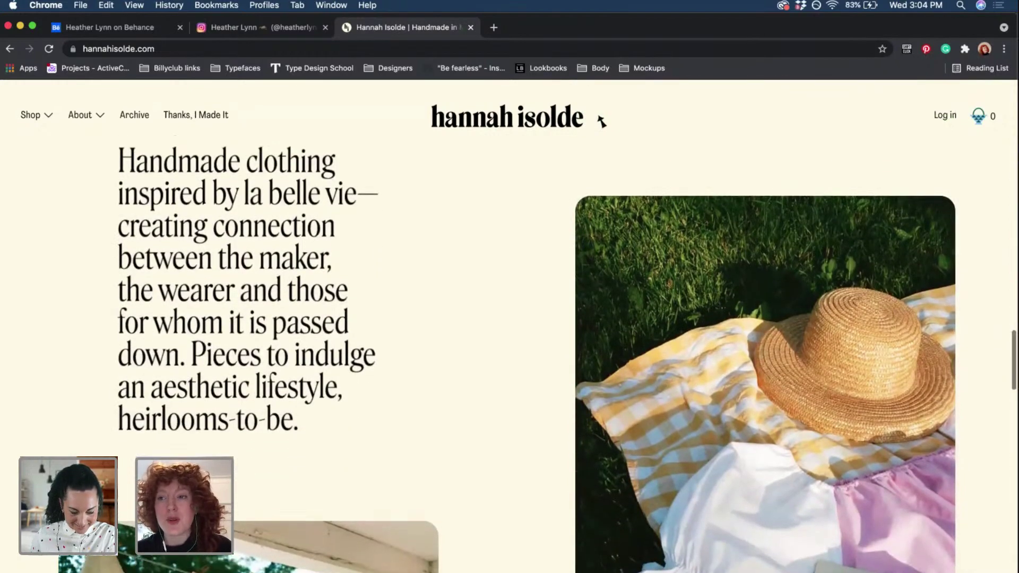
{"action": "scroll", "coordinate": [601, 122], "scroll_direction": "up", "scroll_amount": 10}
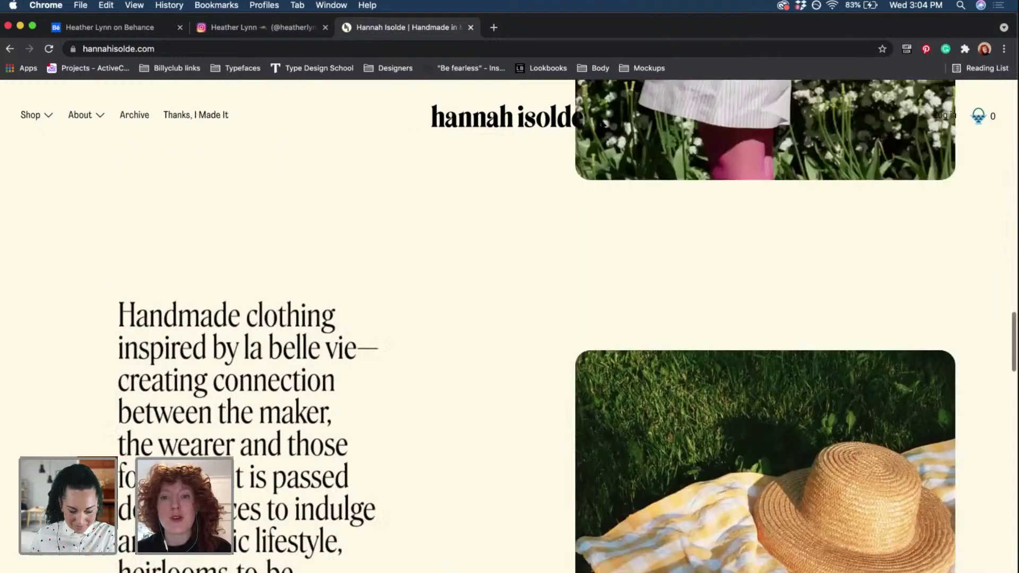
{"action": "scroll", "coordinate": [601, 121], "scroll_direction": "up", "scroll_amount": 8}
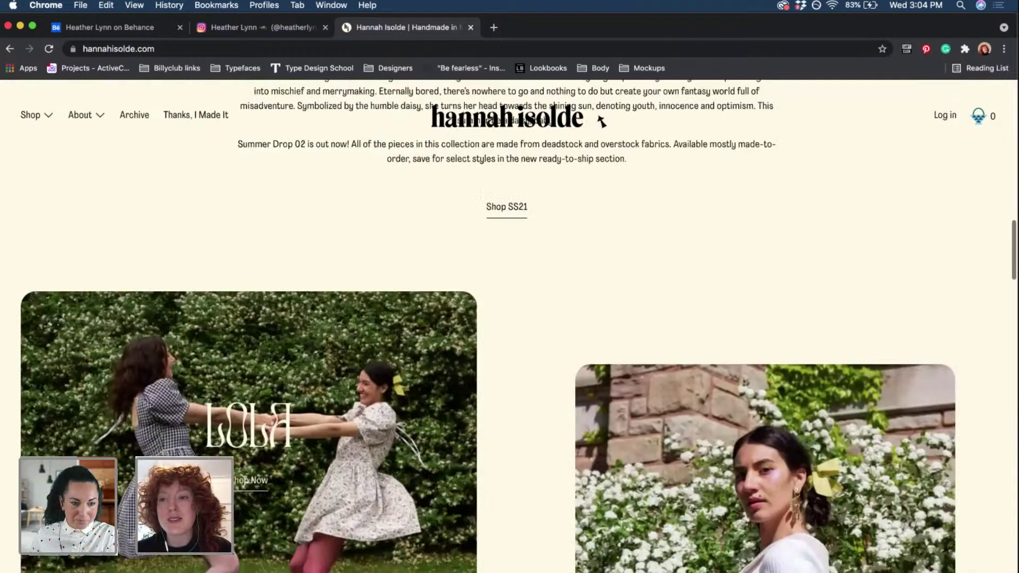
{"action": "scroll", "coordinate": [601, 122], "scroll_direction": "up", "scroll_amount": 5}
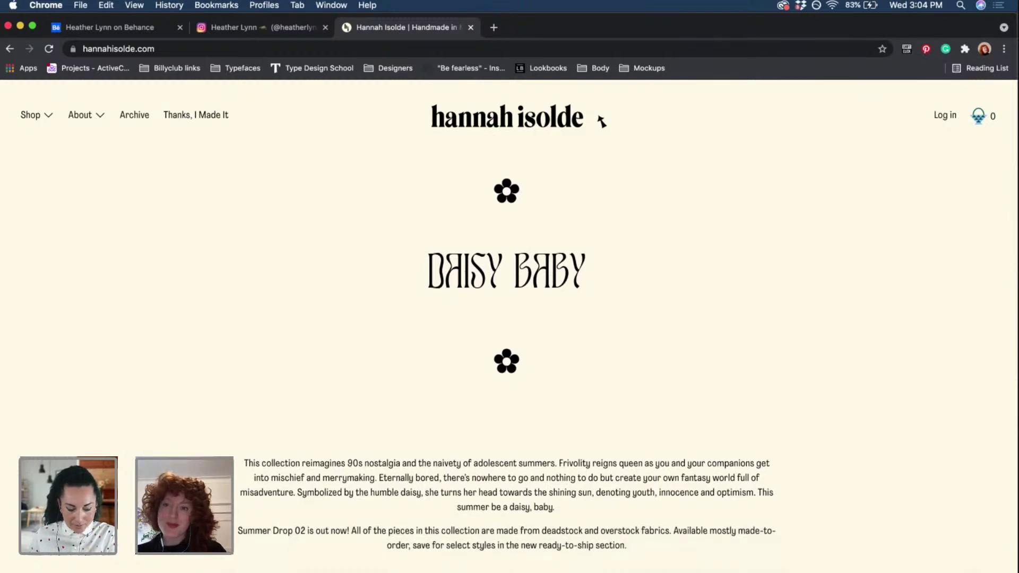
- Switch from the browser to the Hannah Isolde brand board in Illustrator and view its overall layout
{"action": "left_click", "coordinate": [113, 27]}
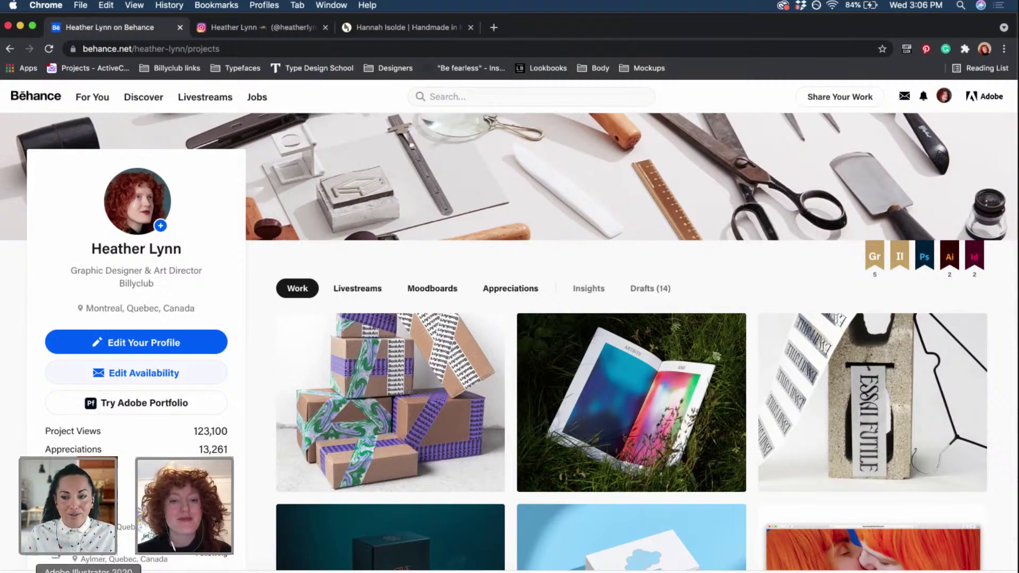
{"action": "left_click", "coordinate": [88, 572]}
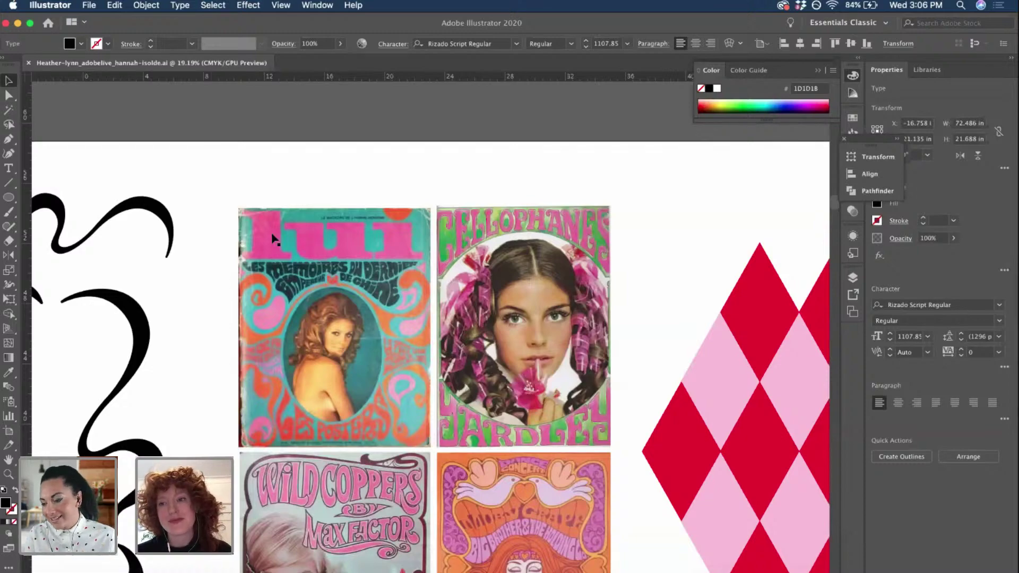
{"action": "scroll", "coordinate": [273, 235], "scroll_direction": "down", "scroll_amount": 1}
{"action": "scroll", "coordinate": [273, 237], "scroll_direction": "down", "scroll_amount": 3}
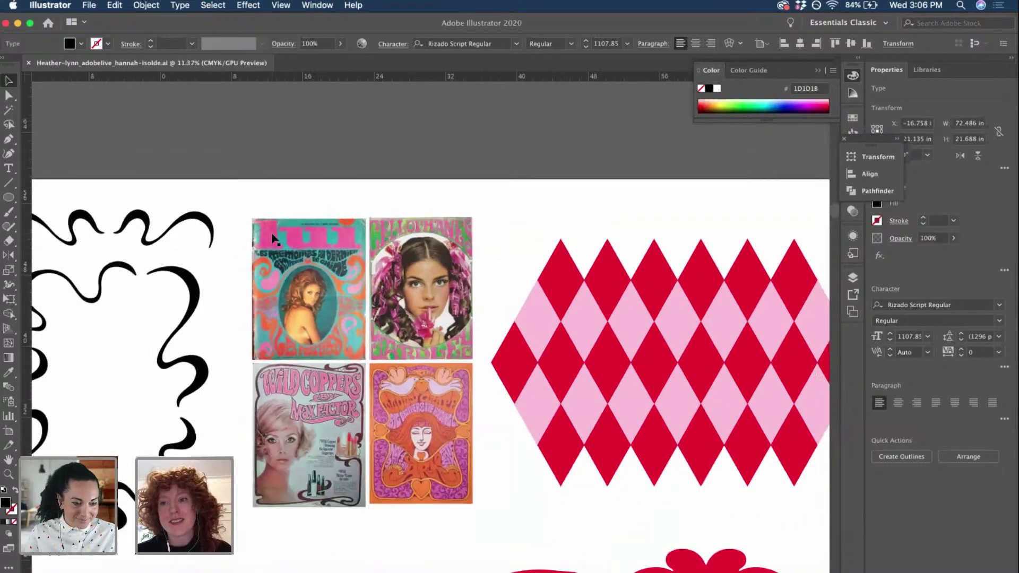
{"action": "scroll", "coordinate": [273, 237], "scroll_direction": "down", "scroll_amount": 1}
{"action": "scroll", "coordinate": [272, 237], "scroll_direction": "left", "scroll_amount": 5}
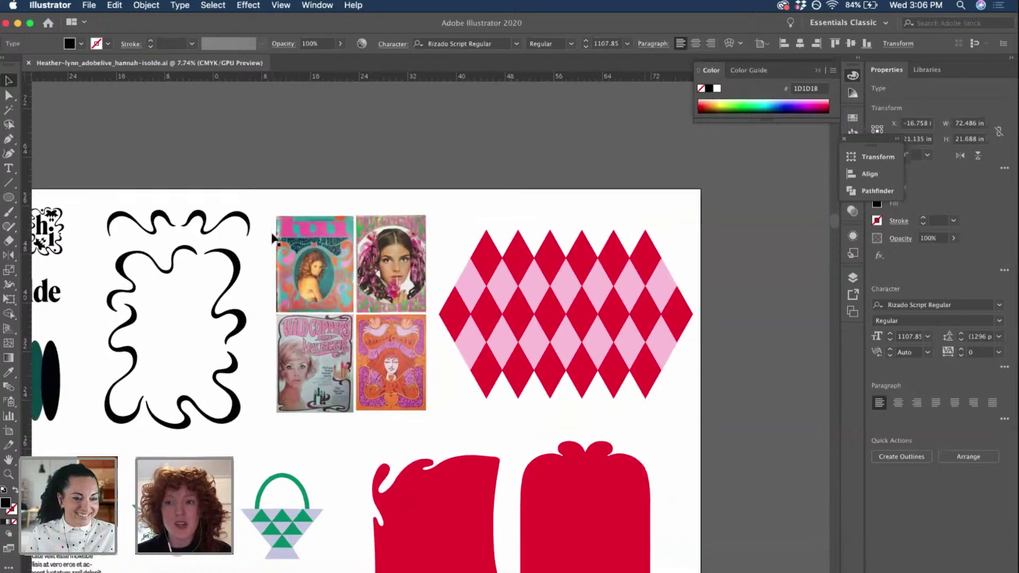
{"action": "scroll", "coordinate": [272, 237], "scroll_direction": "down", "scroll_amount": 2}
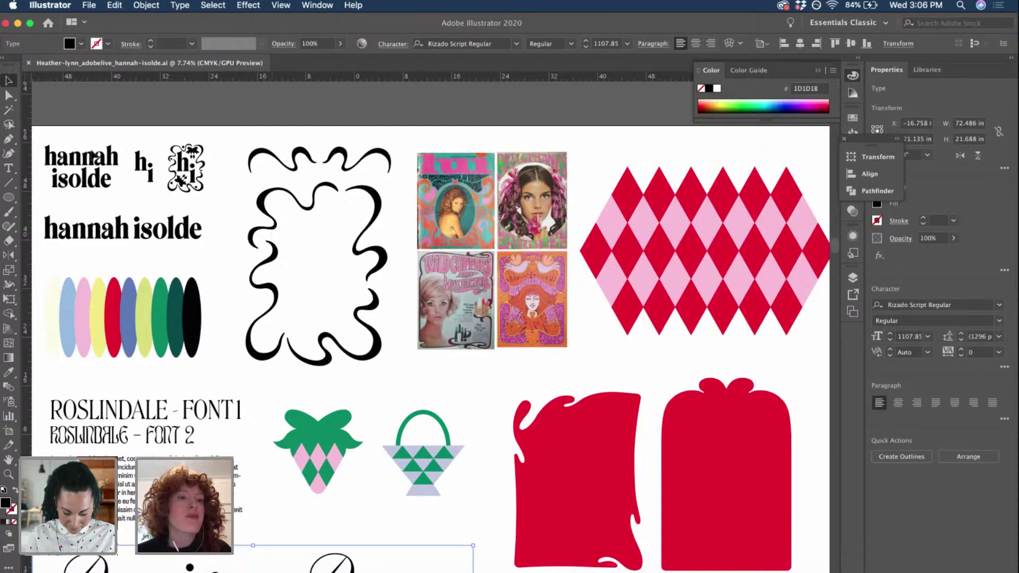
- Examine the stacked and one-line hannah isolde wordmarks and the hi monograms up close
{"action": "scroll", "coordinate": [93, 154], "scroll_direction": "up", "scroll_amount": 4}
{"action": "scroll", "coordinate": [93, 155], "scroll_direction": "up", "scroll_amount": 2}
{"action": "scroll", "coordinate": [93, 154], "scroll_direction": "down", "scroll_amount": 1}
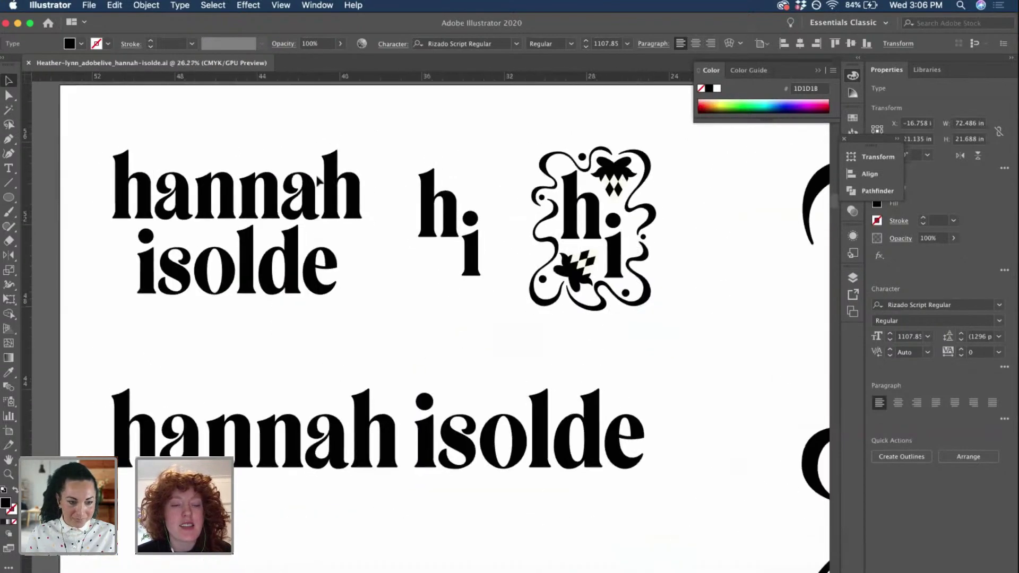
{"action": "scroll", "coordinate": [295, 297], "scroll_direction": "down", "scroll_amount": 5}
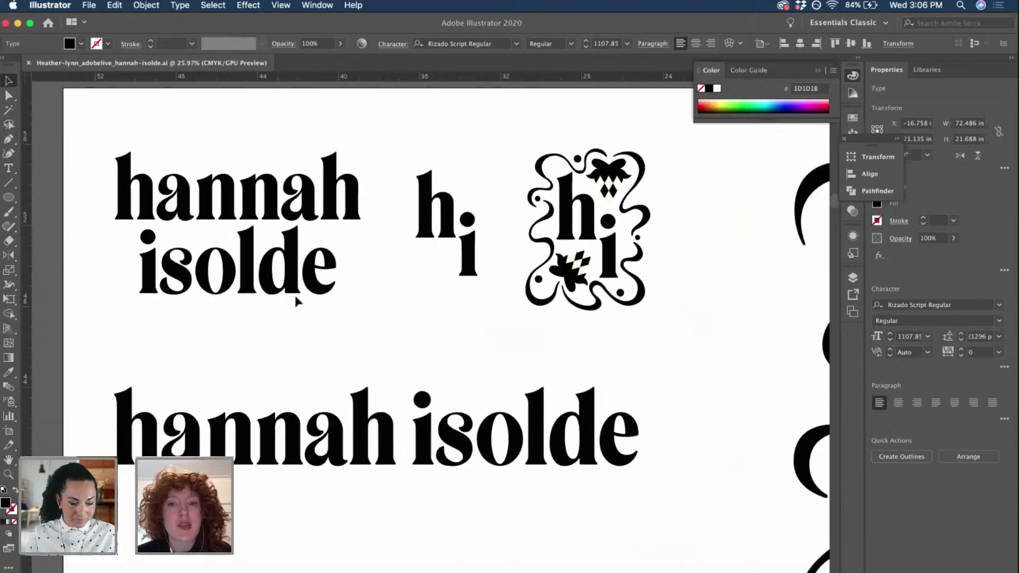
{"action": "scroll", "coordinate": [492, 246], "scroll_direction": "down", "scroll_amount": 3}
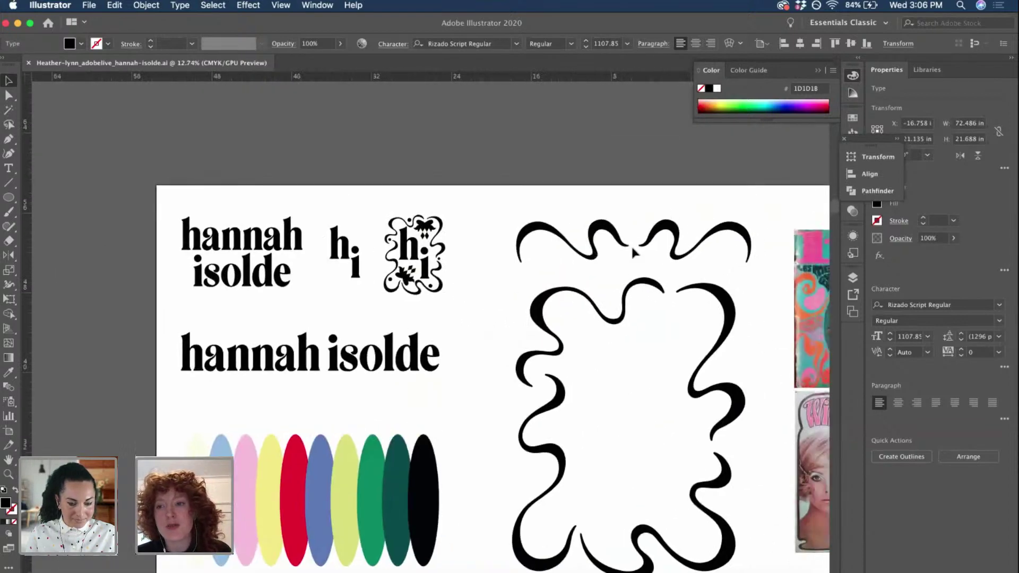
- Examine the four retro poster references and the red-and-pink diamond pattern, selecting a red diamond in its upper row
{"action": "scroll", "coordinate": [633, 252], "scroll_direction": "right", "scroll_amount": 10}
{"action": "scroll", "coordinate": [633, 252], "scroll_direction": "right", "scroll_amount": 3}
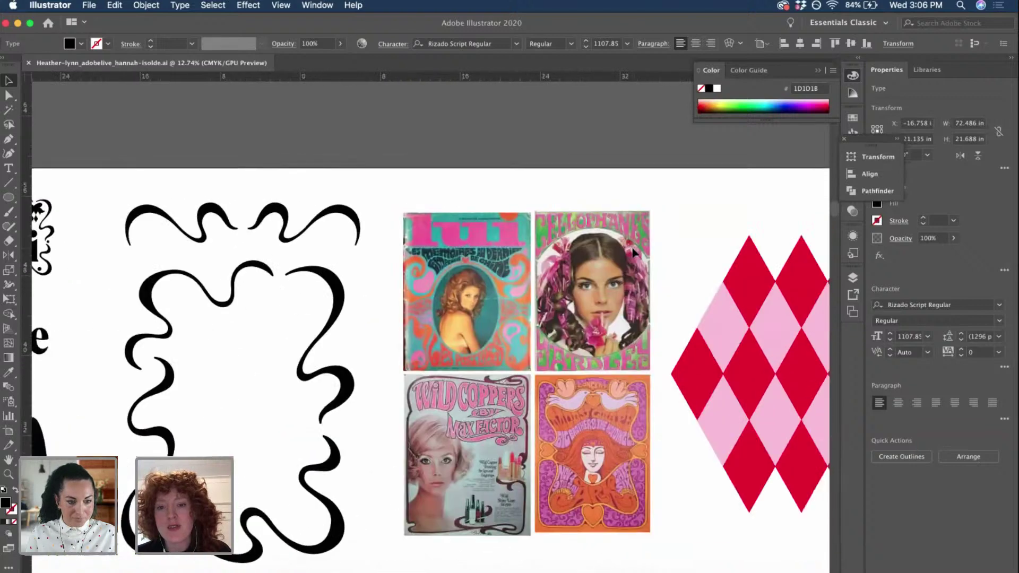
{"action": "scroll", "coordinate": [632, 252], "scroll_direction": "right", "scroll_amount": 4}
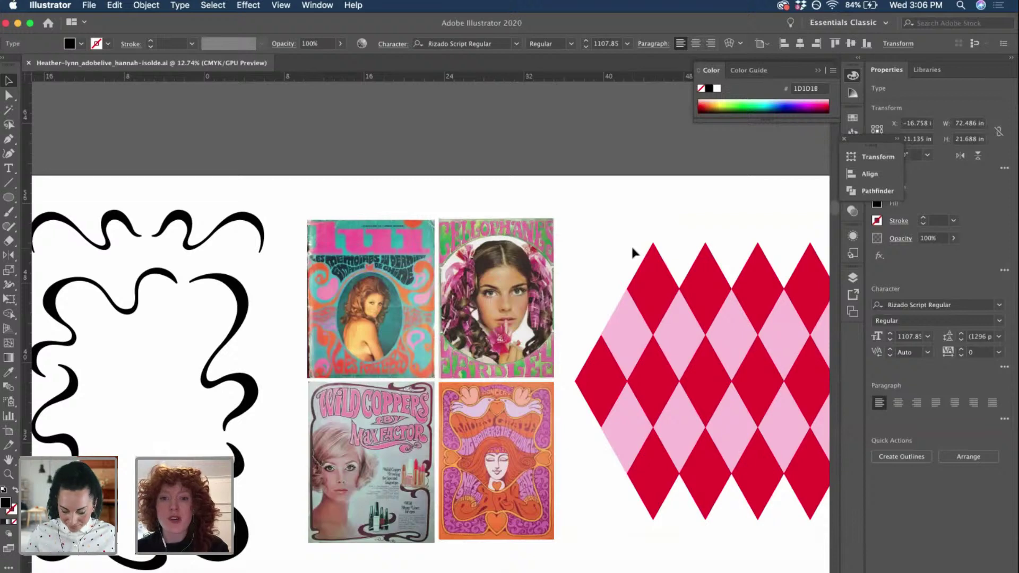
{"action": "scroll", "coordinate": [631, 245], "scroll_direction": "right", "scroll_amount": 3}
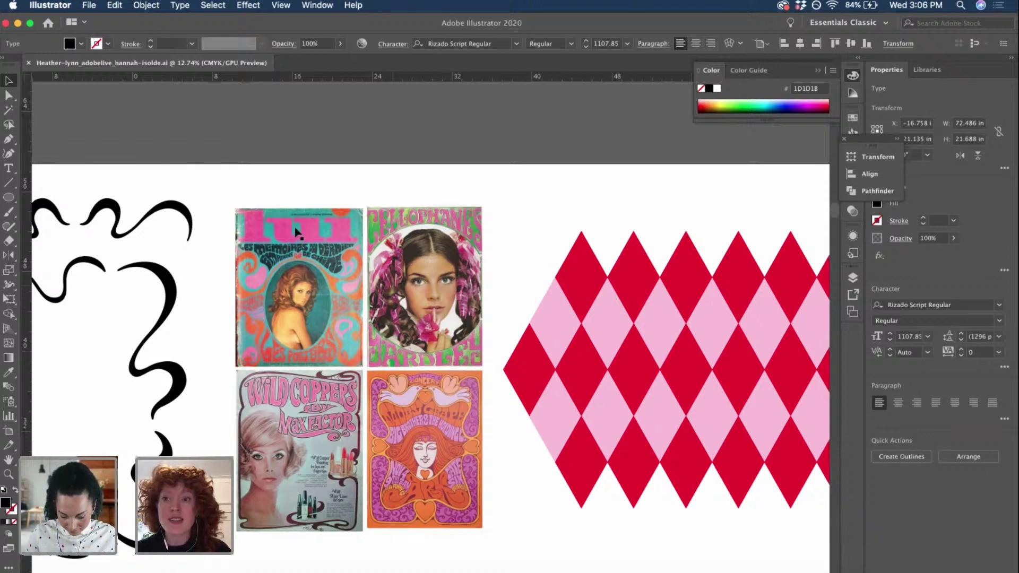
{"action": "scroll", "coordinate": [296, 233], "scroll_direction": "down", "scroll_amount": 3}
{"action": "scroll", "coordinate": [296, 234], "scroll_direction": "down", "scroll_amount": 1}
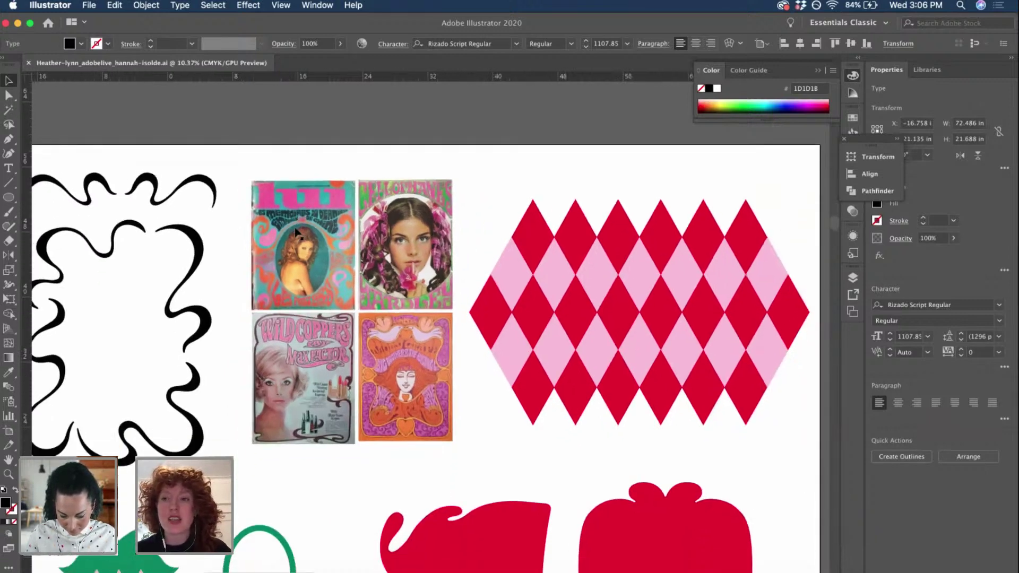
{"action": "scroll", "coordinate": [296, 233], "scroll_direction": "down", "scroll_amount": 3}
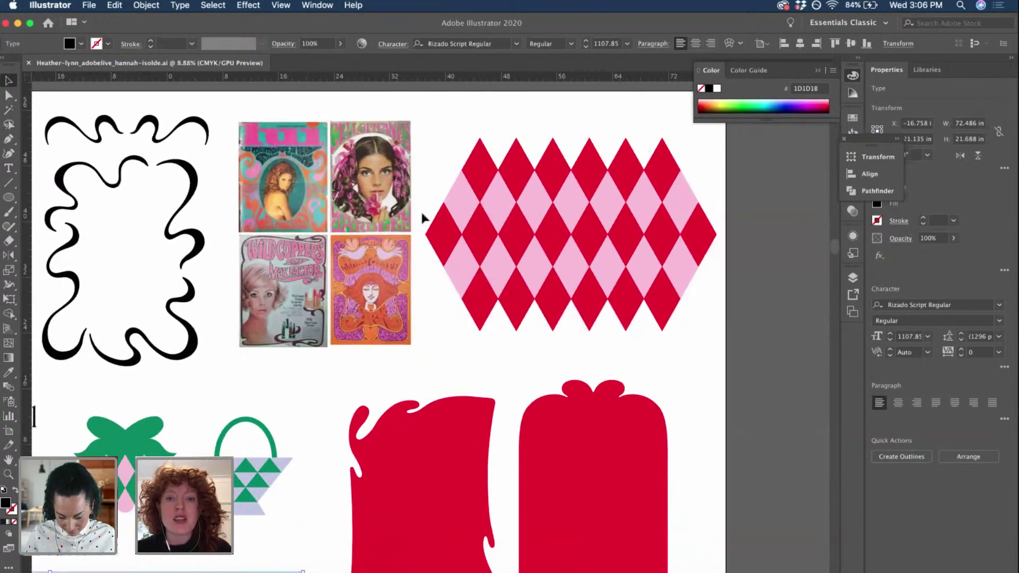
{"action": "left_click", "coordinate": [507, 160]}
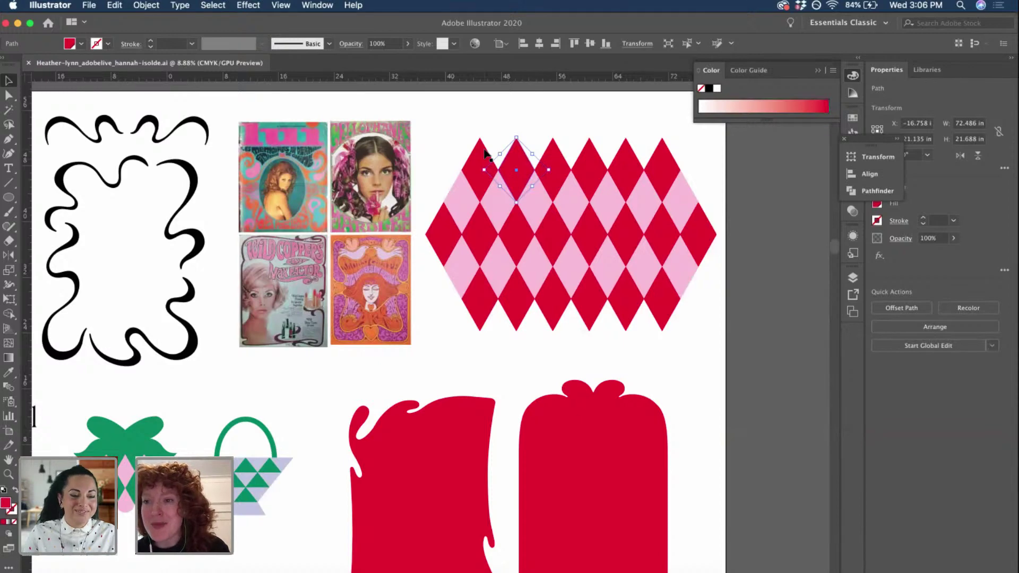
{"action": "scroll", "coordinate": [472, 132], "scroll_direction": "left", "scroll_amount": 1}
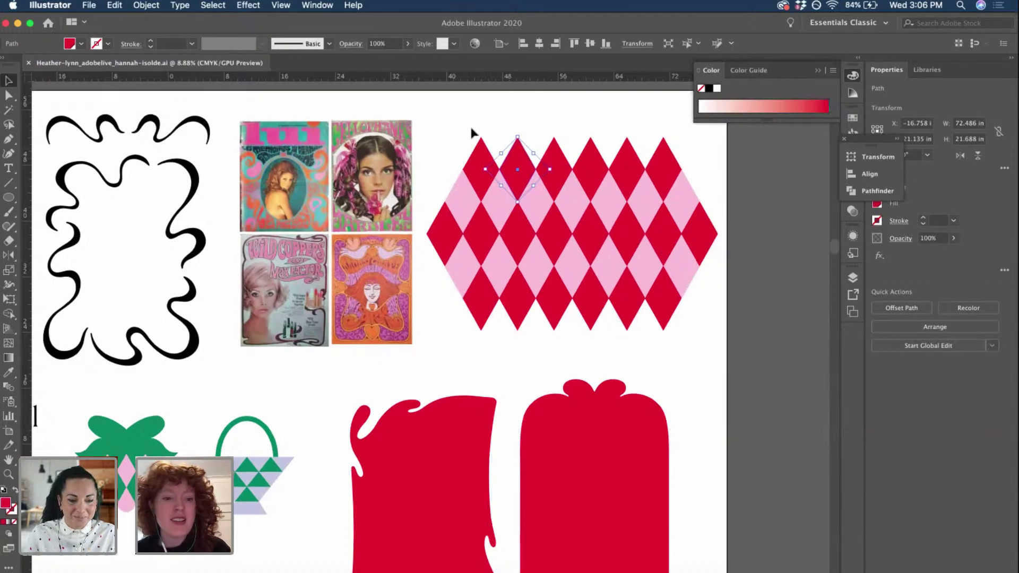
- Inspect the two large red frame shapes up close and select the one with wavy, curled edges
{"action": "scroll", "coordinate": [471, 130], "scroll_direction": "down", "scroll_amount": 5}
{"action": "scroll", "coordinate": [509, 209], "scroll_direction": "up", "scroll_amount": 3}
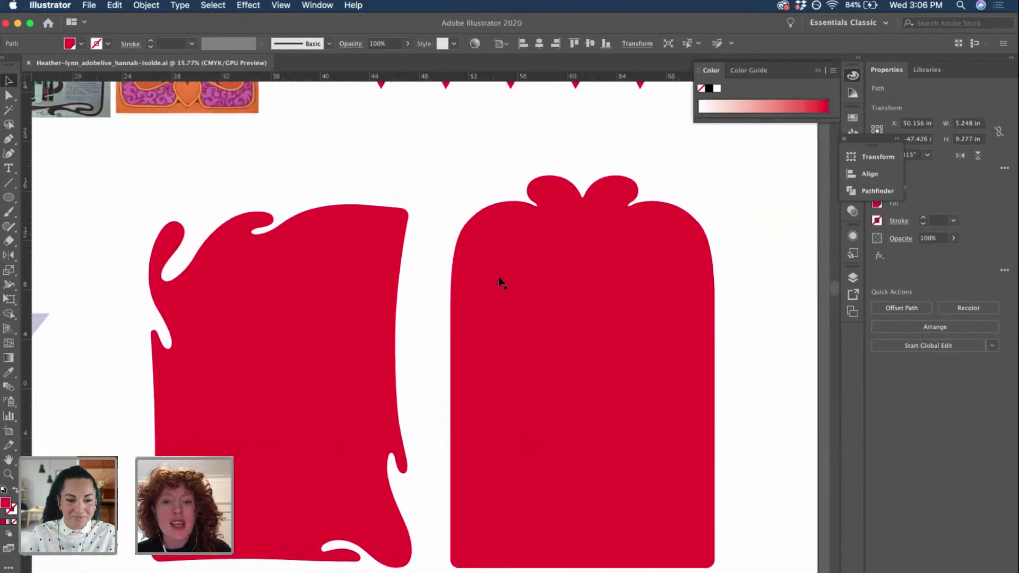
{"action": "scroll", "coordinate": [498, 276], "scroll_direction": "down", "scroll_amount": 3}
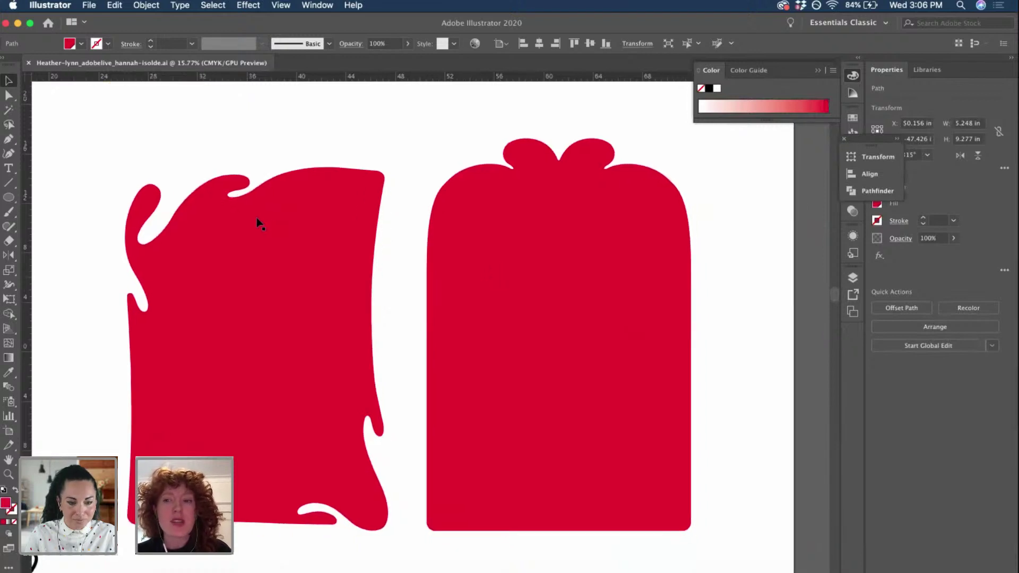
{"action": "left_click", "coordinate": [282, 202]}
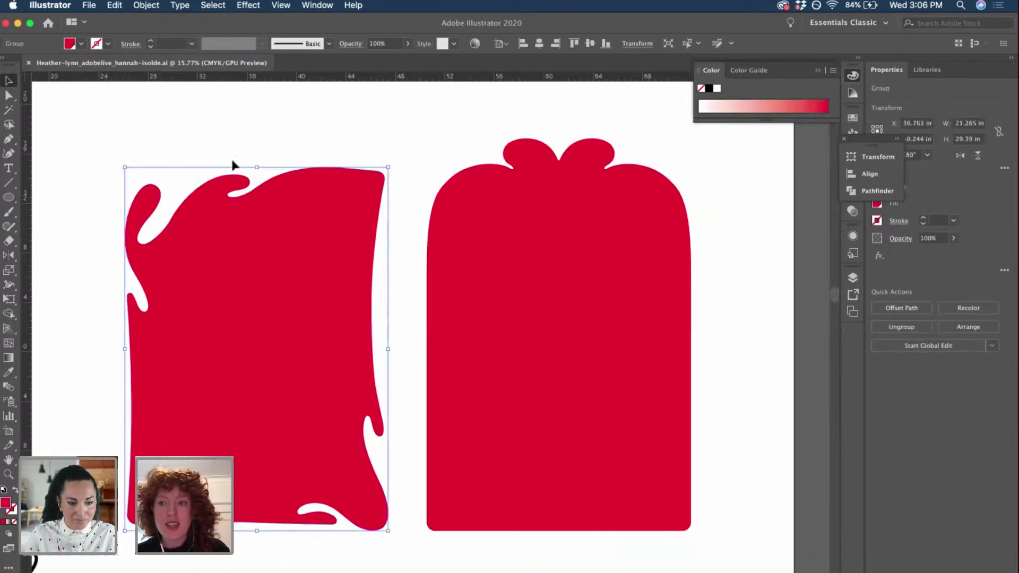
- Select the large red arch shape with the scalloped top and view it beside the wavy-edged frame
{"action": "left_click", "coordinate": [561, 250]}
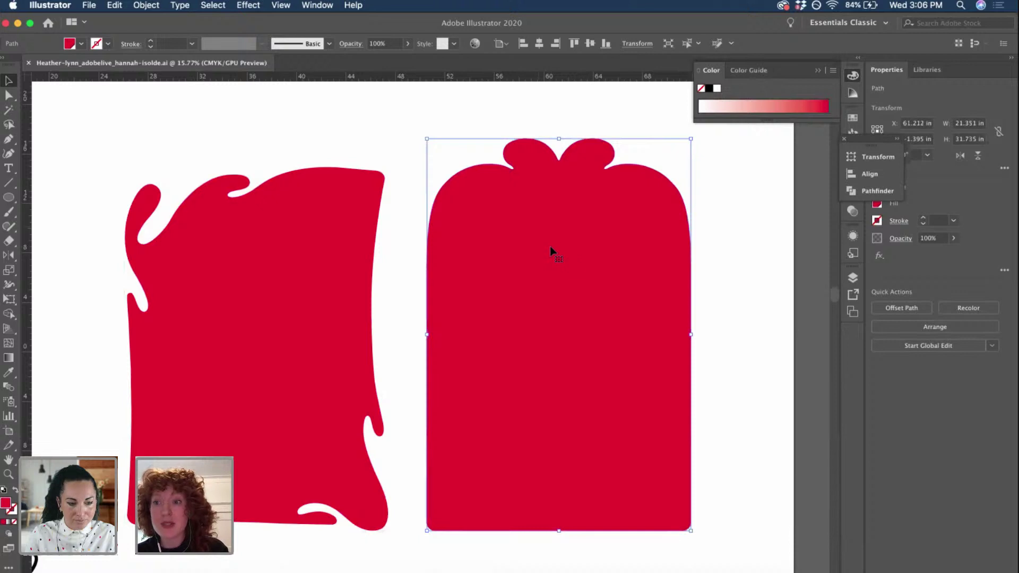
{"action": "scroll", "coordinate": [549, 246], "scroll_direction": "down", "scroll_amount": 2}
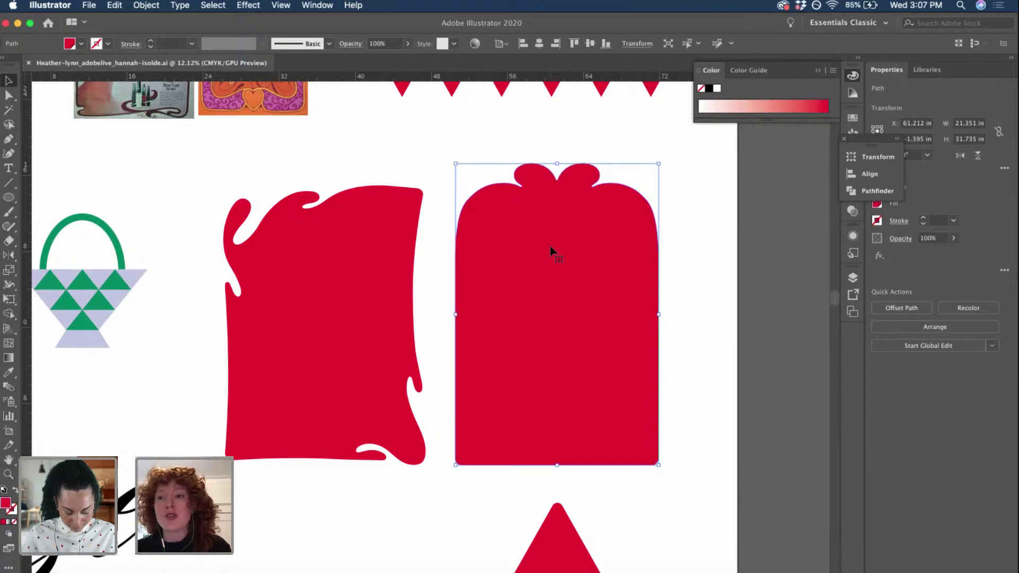
{"action": "scroll", "coordinate": [550, 246], "scroll_direction": "down", "scroll_amount": 3}
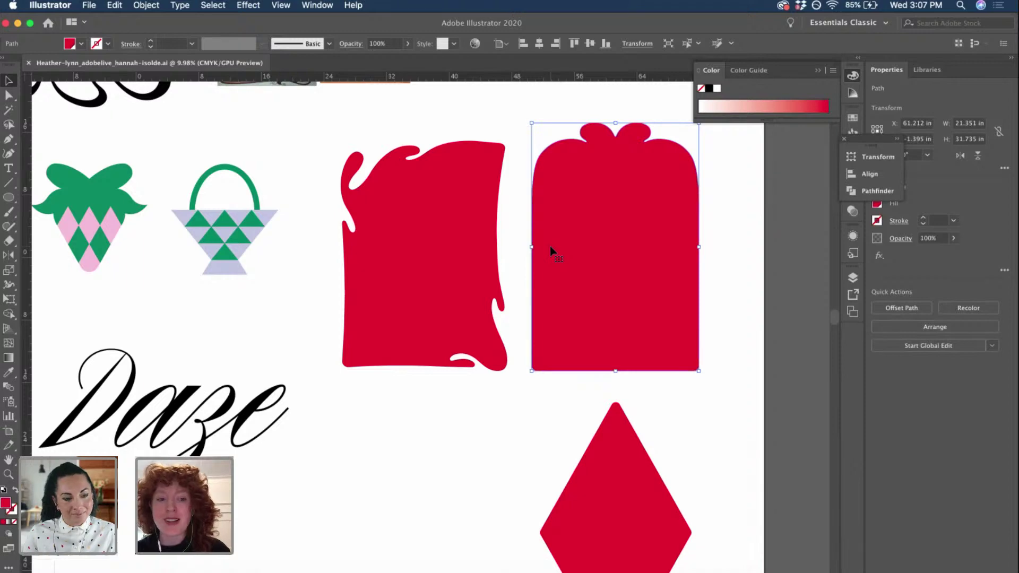
- Examine the two Roslindale font samples up close and check the typeface of the lorem ipsum body paragraph
{"action": "scroll", "coordinate": [550, 247], "scroll_direction": "left", "scroll_amount": 5}
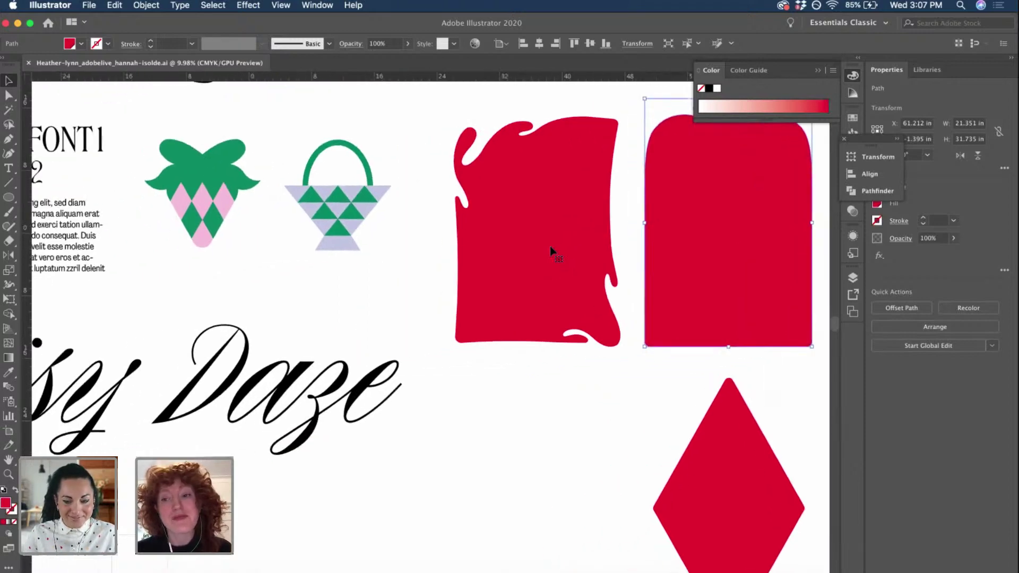
{"action": "scroll", "coordinate": [549, 247], "scroll_direction": "left", "scroll_amount": 8}
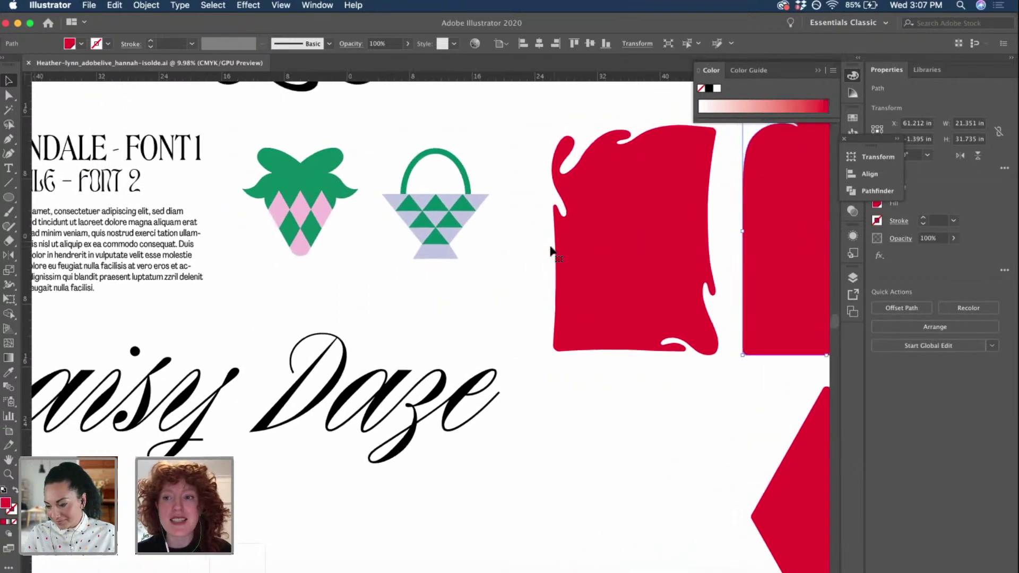
{"action": "scroll", "coordinate": [552, 249], "scroll_direction": "left", "scroll_amount": 3}
{"action": "scroll", "coordinate": [546, 247], "scroll_direction": "up", "scroll_amount": 6}
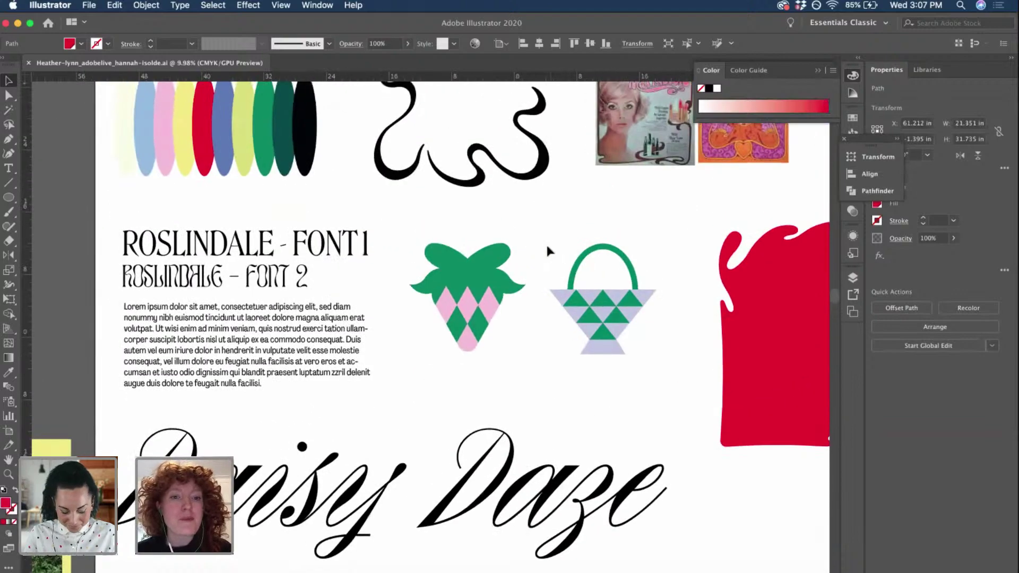
{"action": "scroll", "coordinate": [315, 345], "scroll_direction": "up", "scroll_amount": 5}
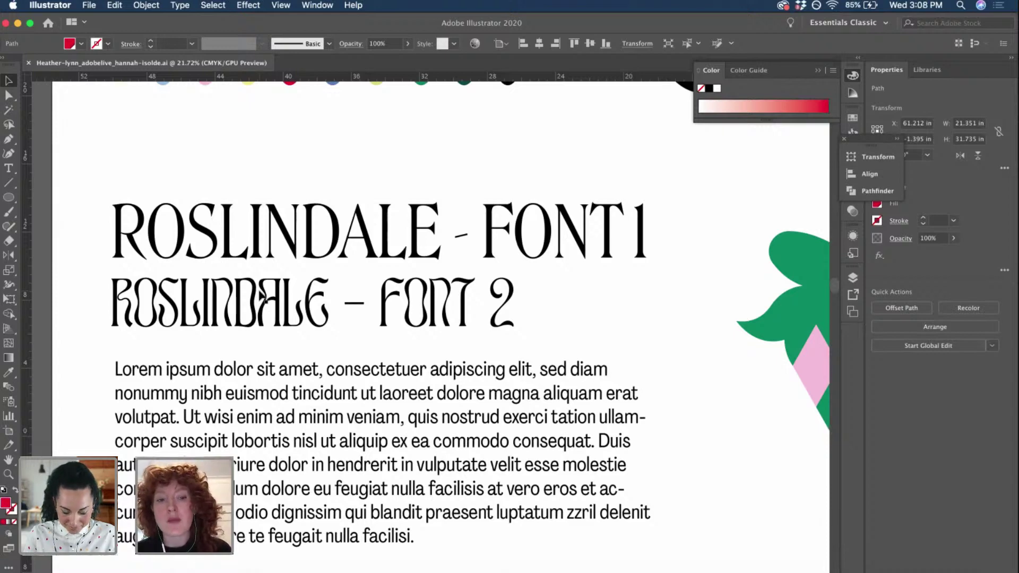
{"action": "left_click", "coordinate": [261, 437]}
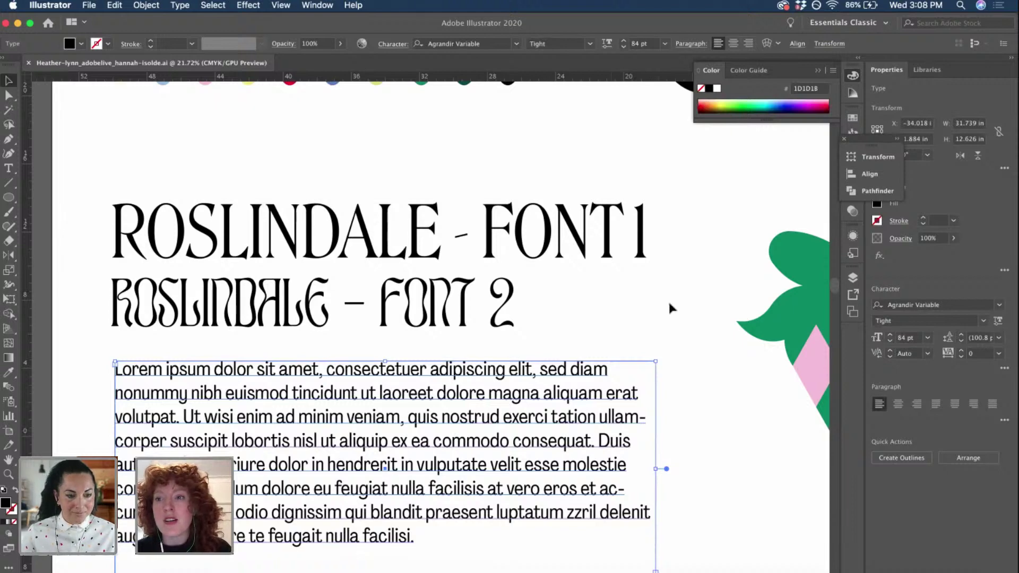
{"action": "left_click", "coordinate": [689, 154]}
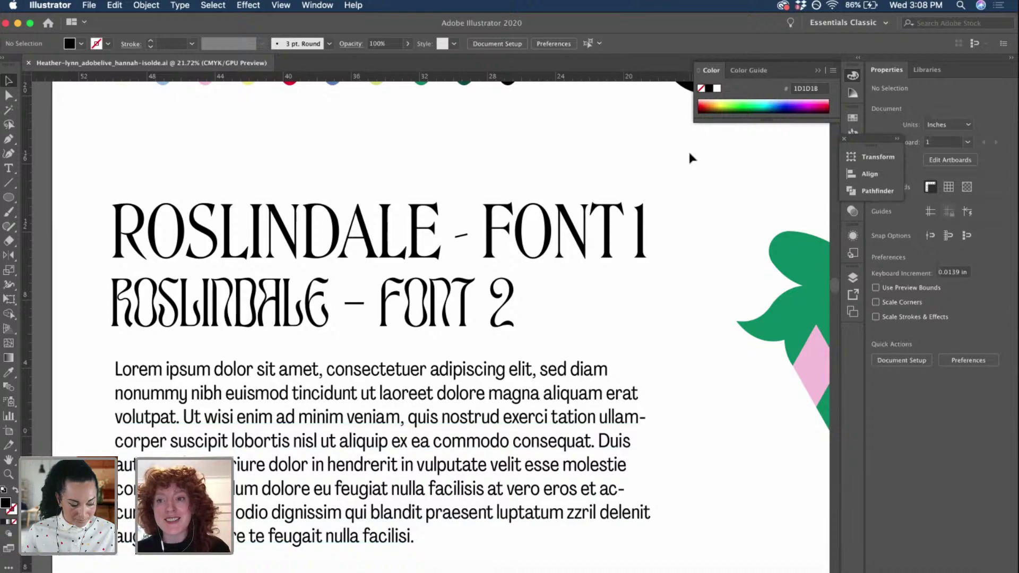
- Inspect the color palette ovals and the one-line hannah isolde wordmark up close, in relation to the font samples
{"action": "scroll", "coordinate": [686, 148], "scroll_direction": "down", "scroll_amount": 3}
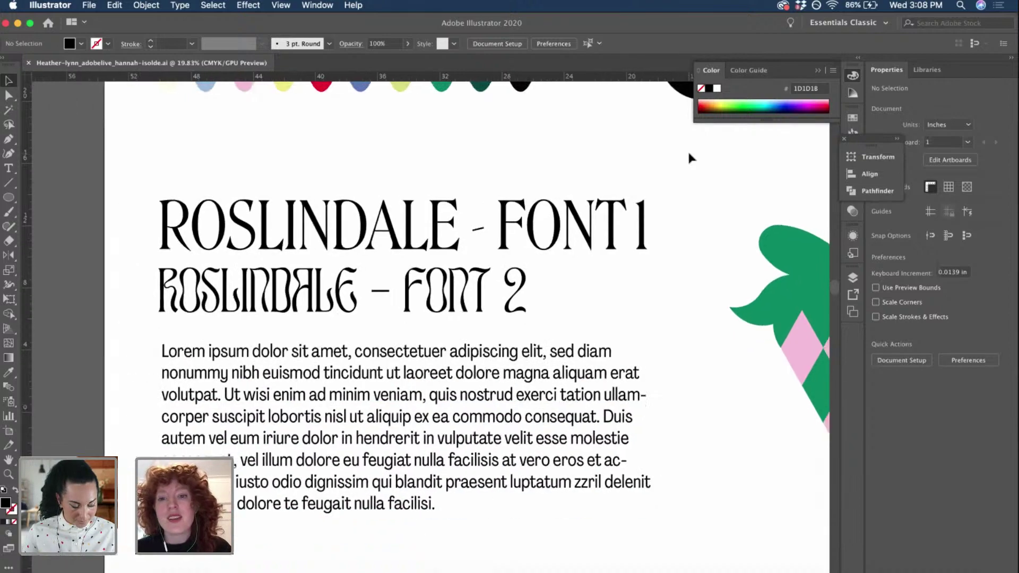
{"action": "scroll", "coordinate": [687, 149], "scroll_direction": "up", "scroll_amount": 5}
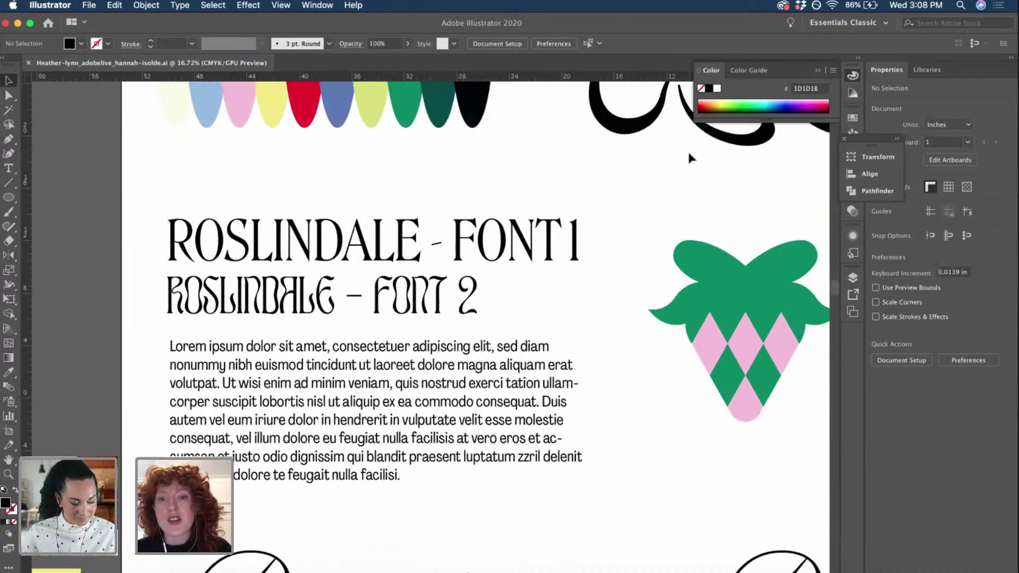
{"action": "scroll", "coordinate": [687, 148], "scroll_direction": "down", "scroll_amount": 4}
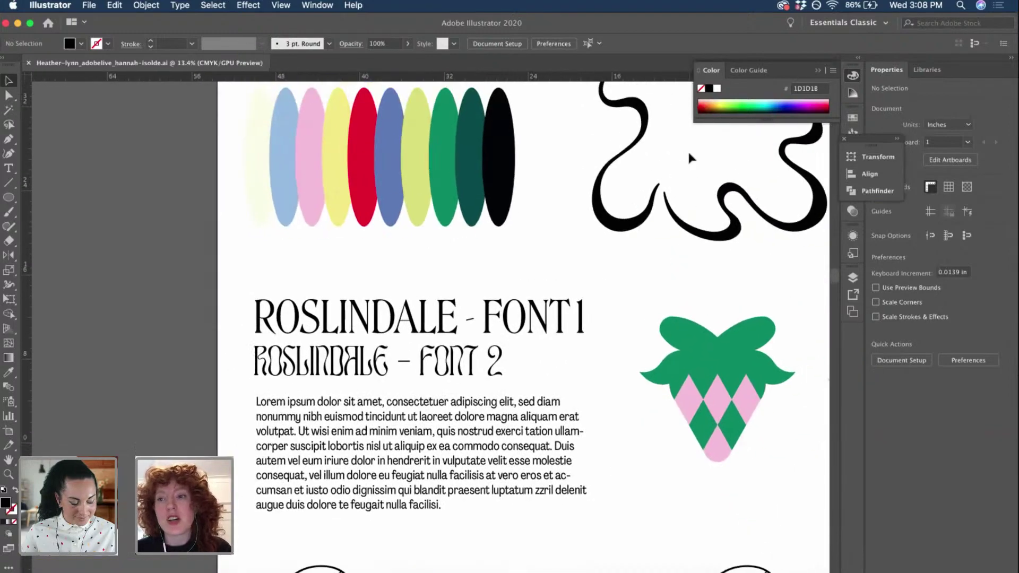
{"action": "scroll", "coordinate": [688, 154], "scroll_direction": "down", "scroll_amount": 3}
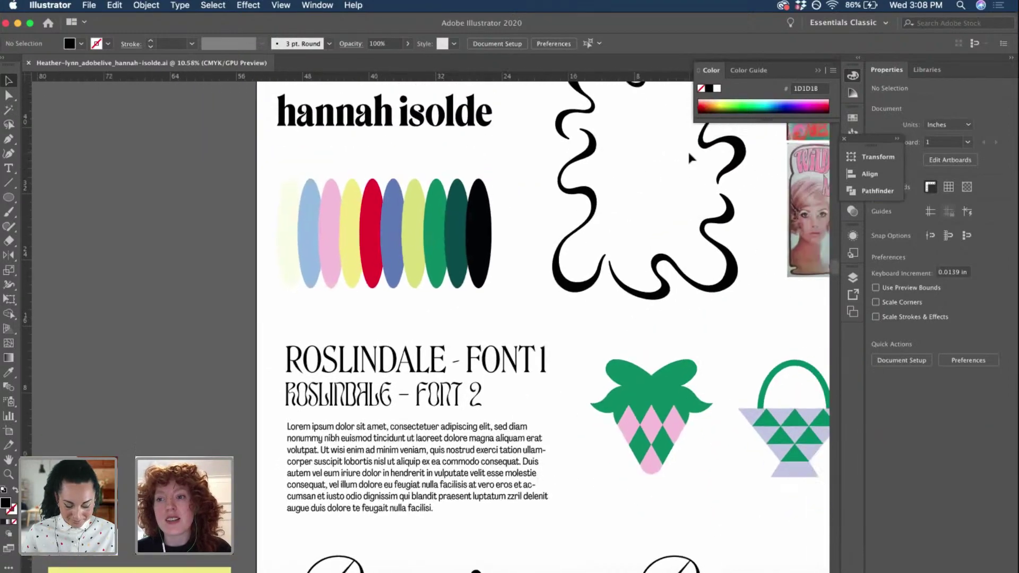
{"action": "scroll", "coordinate": [688, 150], "scroll_direction": "right", "scroll_amount": 2}
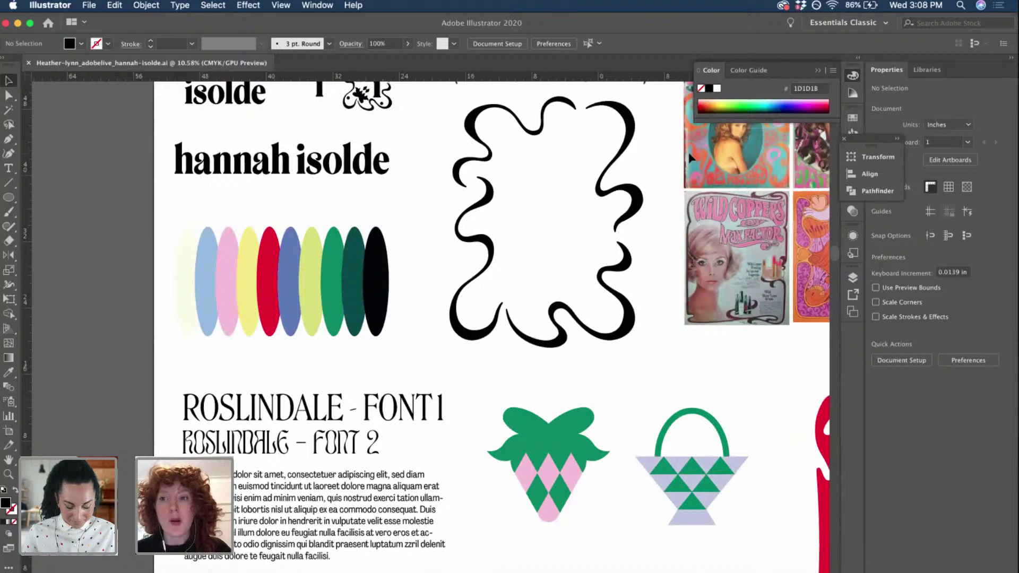
{"action": "scroll", "coordinate": [205, 167], "scroll_direction": "up", "scroll_amount": 8}
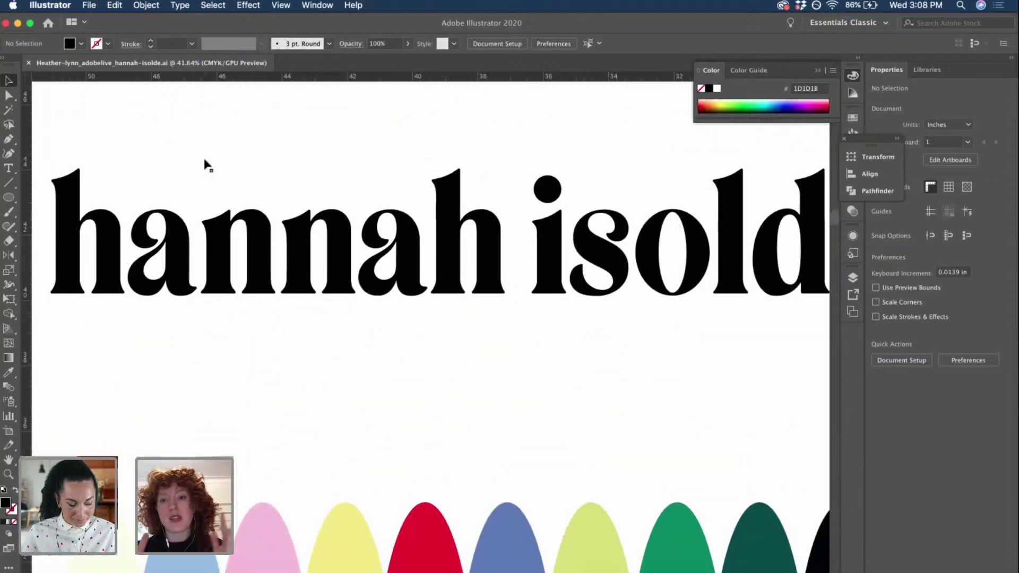
{"action": "scroll", "coordinate": [204, 160], "scroll_direction": "down", "scroll_amount": 6}
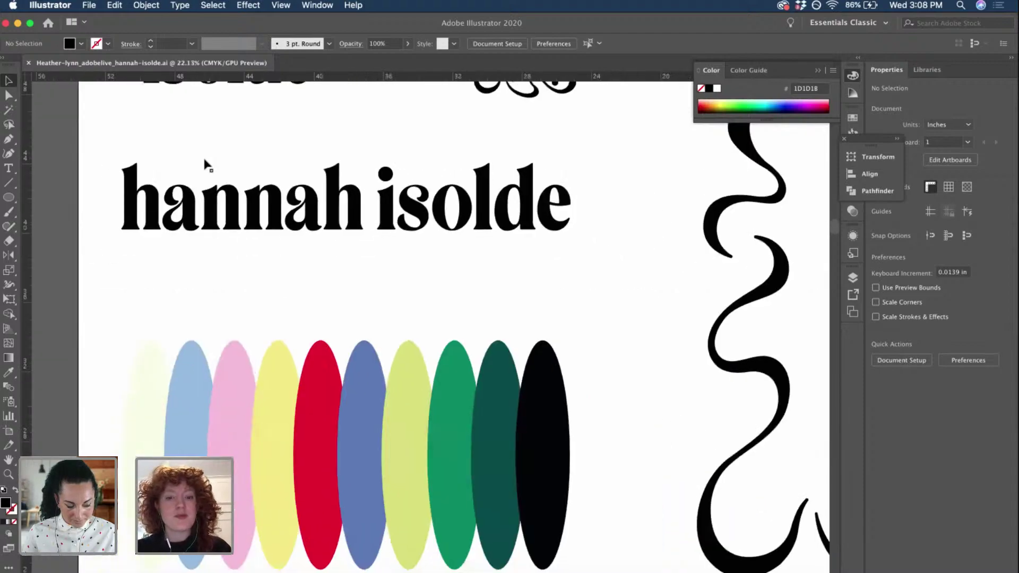
{"action": "scroll", "coordinate": [206, 166], "scroll_direction": "down", "scroll_amount": 4}
{"action": "scroll", "coordinate": [203, 157], "scroll_direction": "down", "scroll_amount": 4}
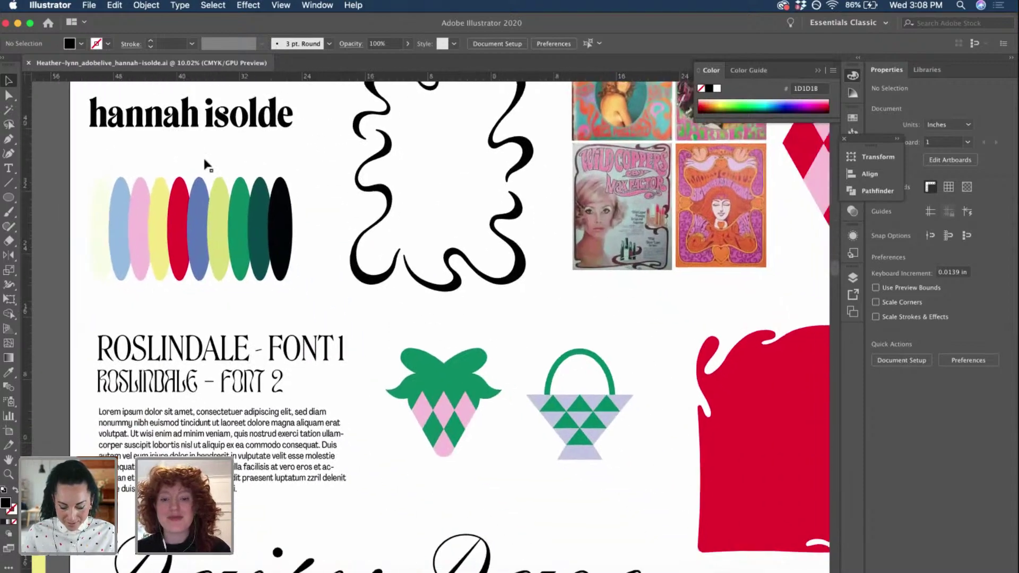
- Review the overall brand board, comparing the logos, palette, fonts, poster references, fruit and basket icons, diamond pattern and red frames
{"action": "scroll", "coordinate": [204, 160], "scroll_direction": "down", "scroll_amount": 5}
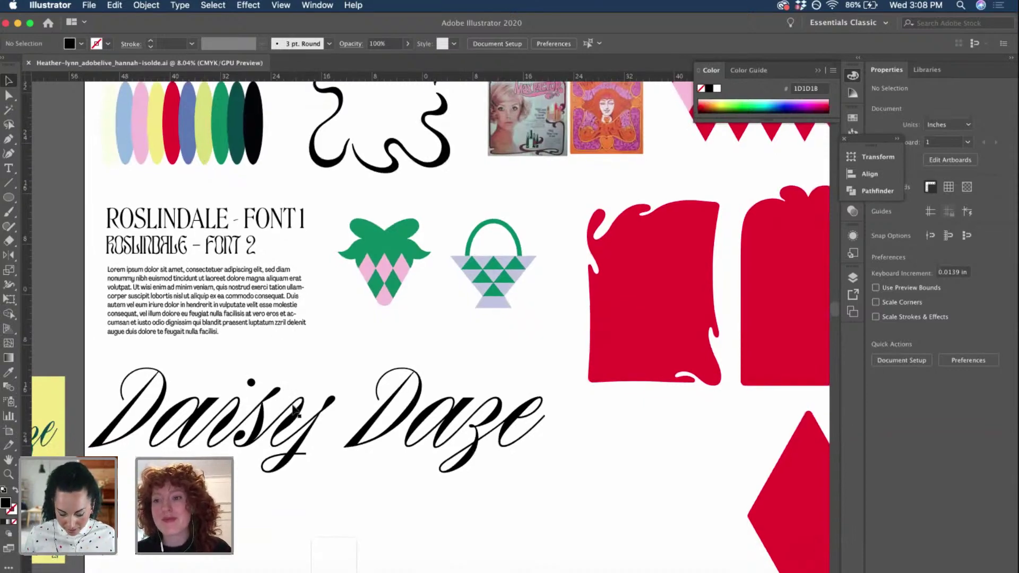
{"action": "scroll", "coordinate": [294, 410], "scroll_direction": "up", "scroll_amount": 3}
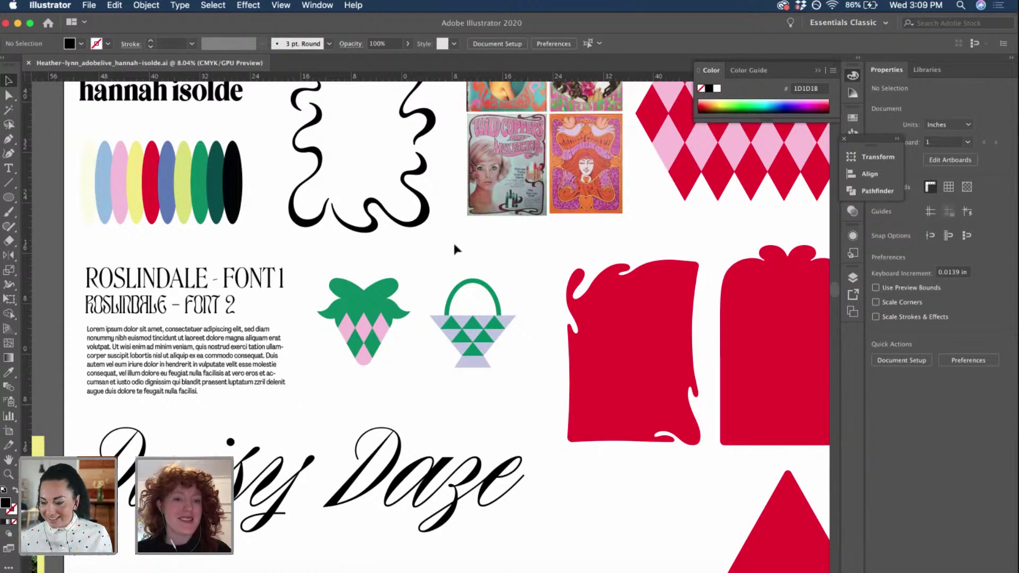
{"action": "scroll", "coordinate": [453, 240], "scroll_direction": "up", "scroll_amount": 3}
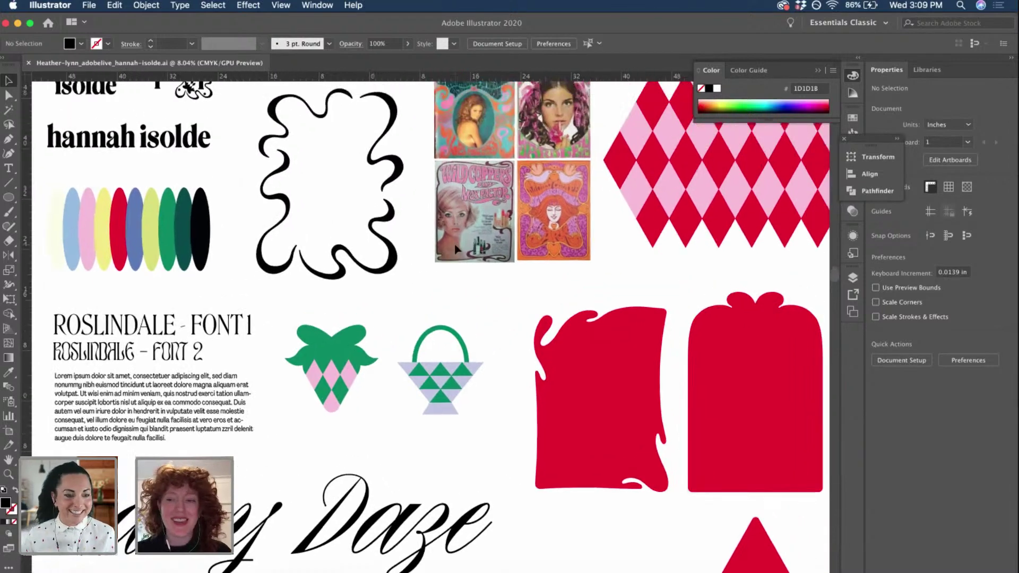
{"action": "scroll", "coordinate": [456, 248], "scroll_direction": "down", "scroll_amount": 1}
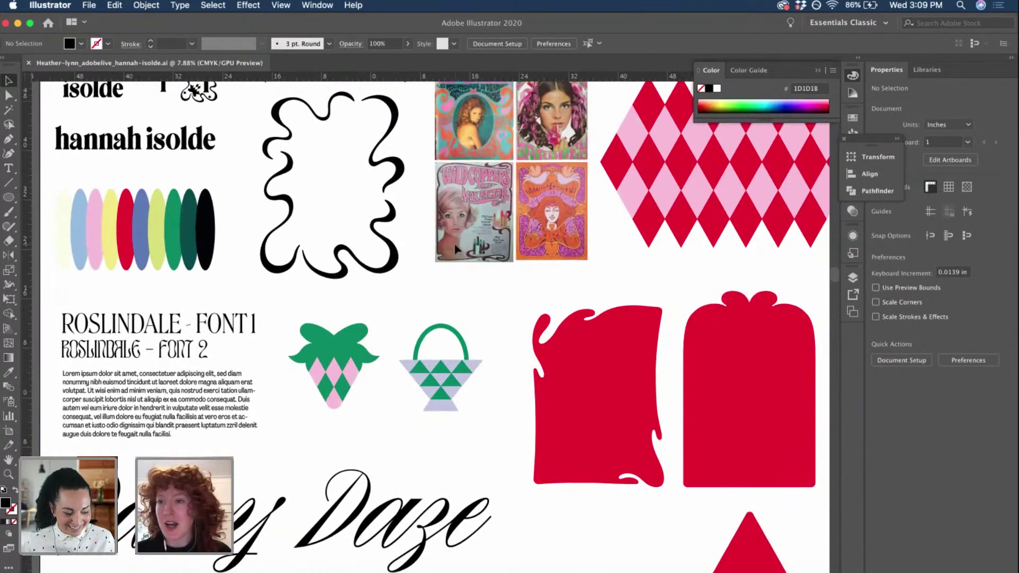
{"action": "scroll", "coordinate": [456, 248], "scroll_direction": "down", "scroll_amount": 3}
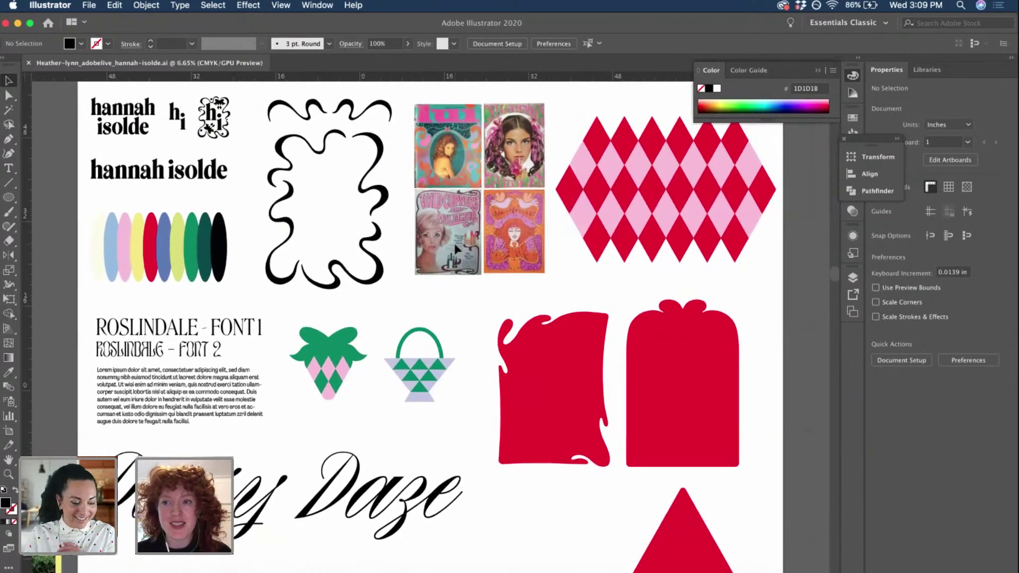
{"action": "scroll", "coordinate": [456, 249], "scroll_direction": "up", "scroll_amount": 3}
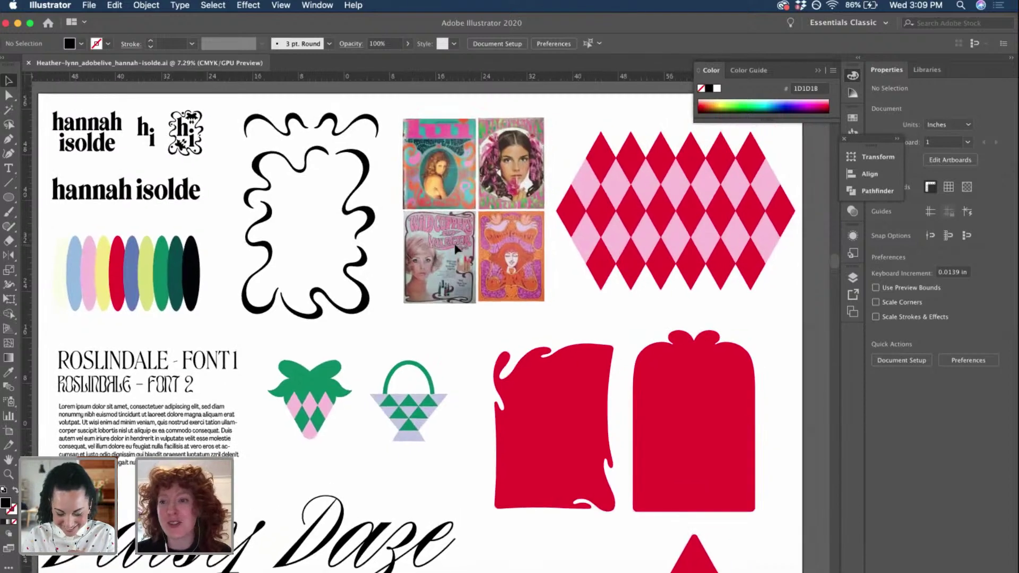
{"action": "scroll", "coordinate": [457, 248], "scroll_direction": "down", "scroll_amount": 1}
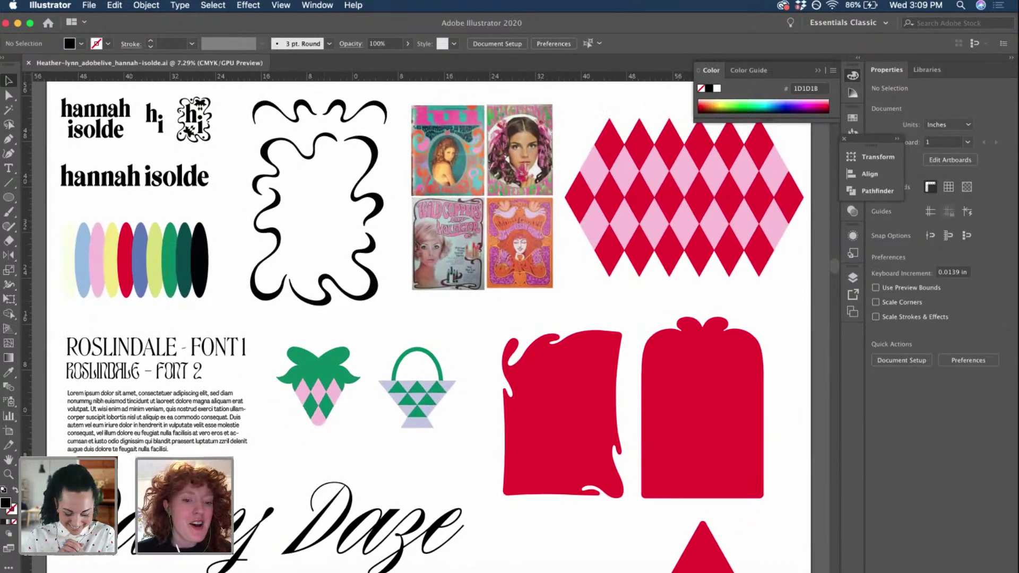
{"action": "scroll", "coordinate": [219, 339], "scroll_direction": "down", "scroll_amount": 3}
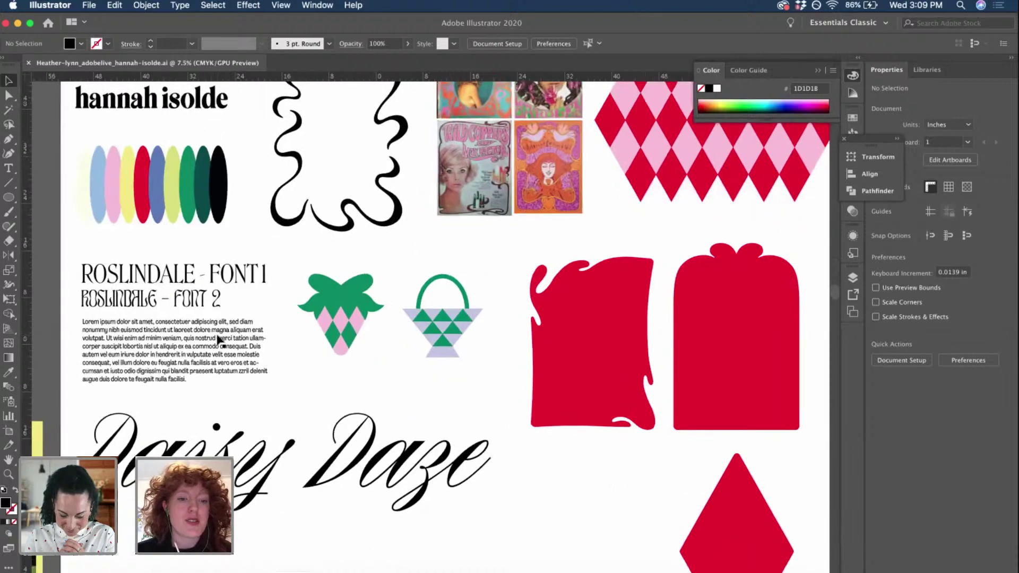
- Select the large Daisy Daze script lettering to check its typeface
{"action": "scroll", "coordinate": [220, 340], "scroll_direction": "up", "scroll_amount": 5}
{"action": "scroll", "coordinate": [219, 340], "scroll_direction": "down", "scroll_amount": 3}
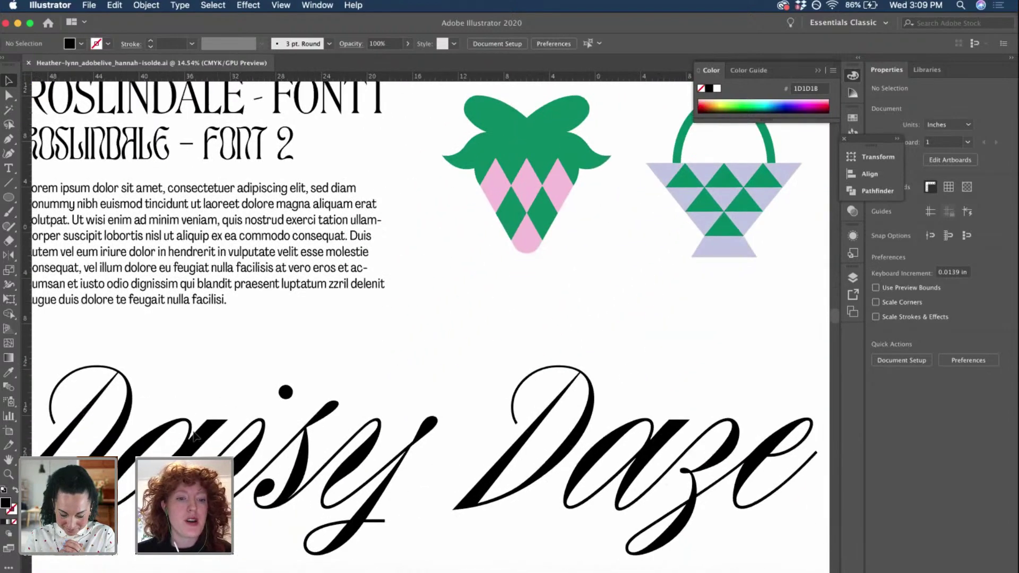
{"action": "left_click", "coordinate": [195, 436]}
{"action": "scroll", "coordinate": [195, 436], "scroll_direction": "down", "scroll_amount": 3}
{"action": "scroll", "coordinate": [196, 436], "scroll_direction": "up", "scroll_amount": 1}
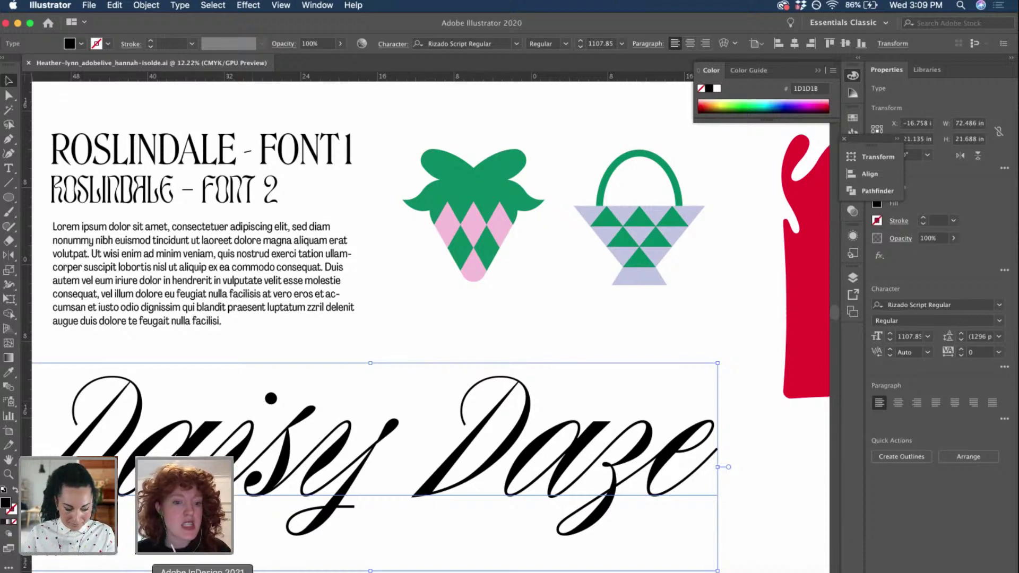
- Switch to the lookbook document in InDesign and examine the A-Master spread with its wavy-framed photo
{"action": "left_click", "coordinate": [202, 572]}
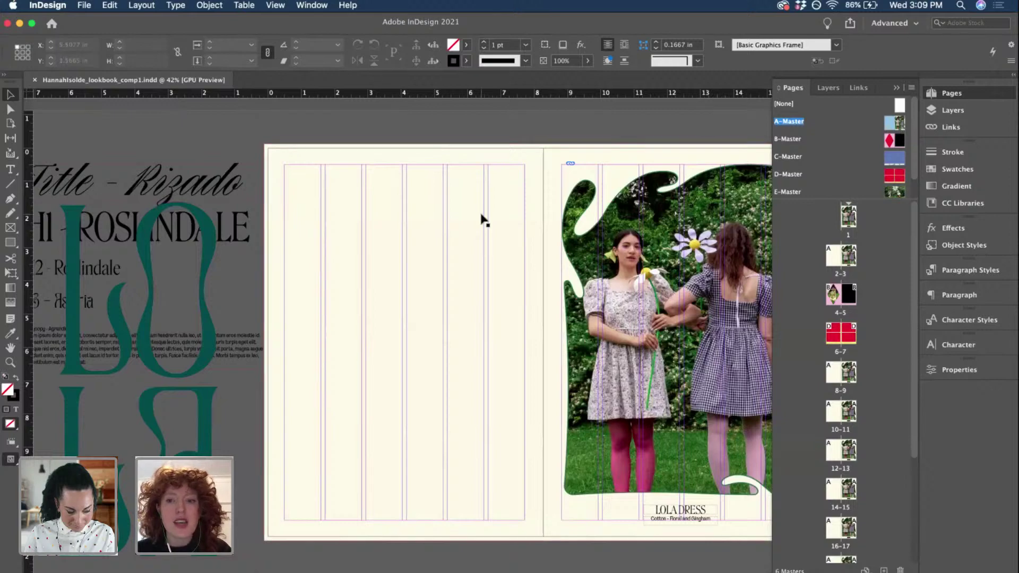
{"action": "scroll", "coordinate": [482, 218], "scroll_direction": "right", "scroll_amount": 5}
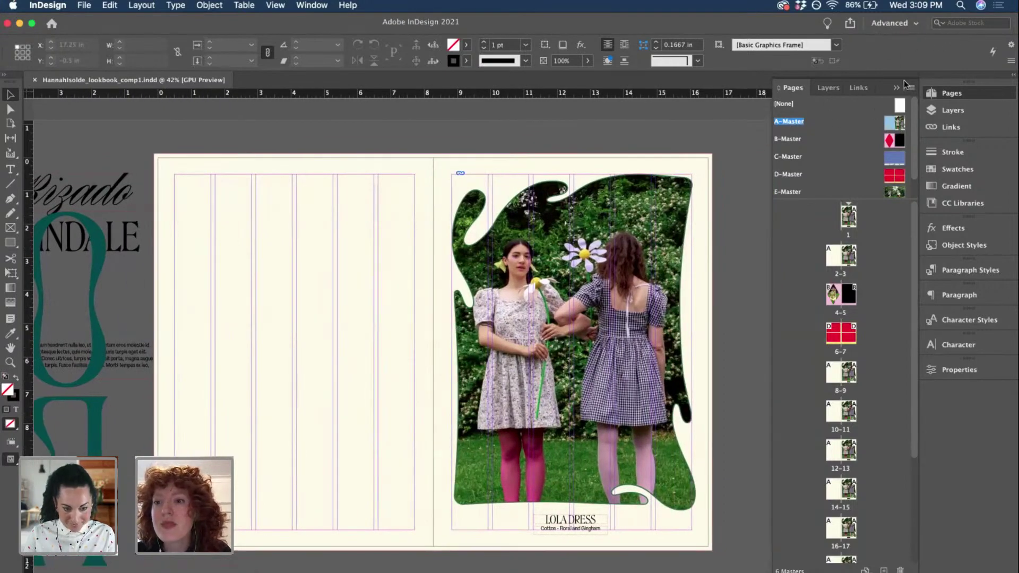
{"action": "left_click", "coordinate": [900, 122]}
{"action": "scroll", "coordinate": [555, 249], "scroll_direction": "up", "scroll_amount": 2}
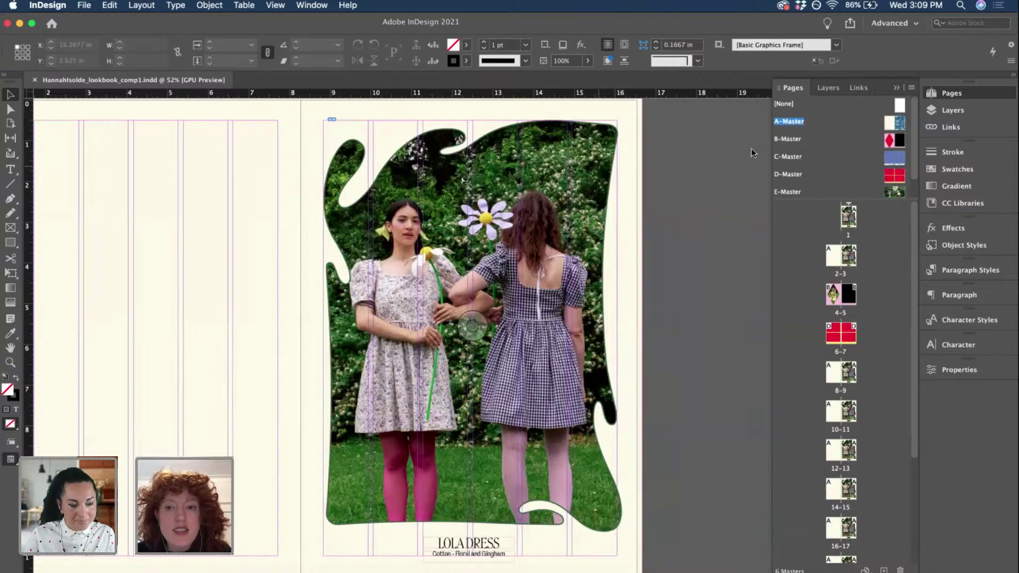
- Open the B-Master spread with the red diamond and black frame, and the D-Master spread with red rectangular frames
{"action": "double_click", "coordinate": [889, 142]}
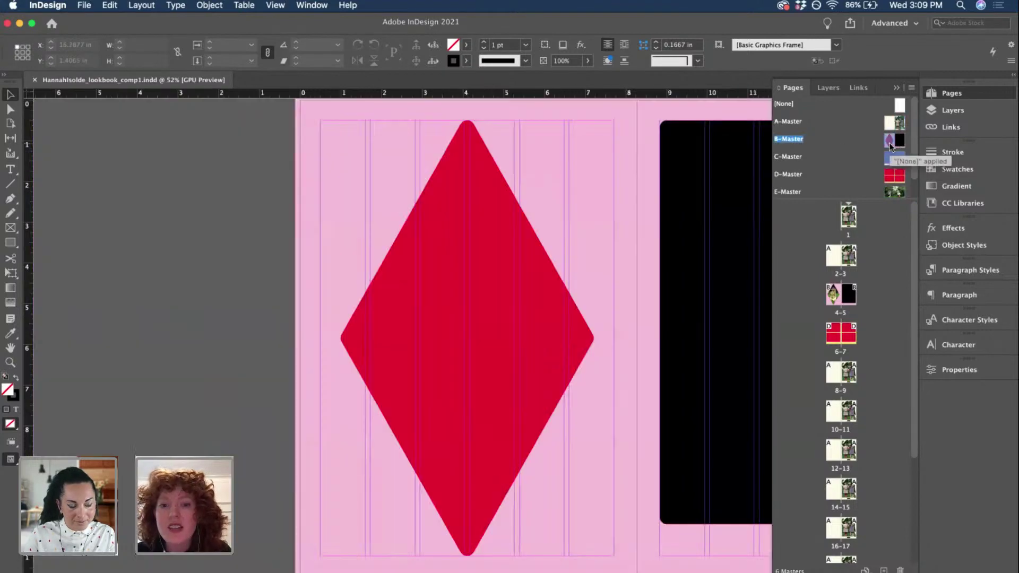
{"action": "scroll", "coordinate": [716, 177], "scroll_direction": "right", "scroll_amount": 5}
{"action": "scroll", "coordinate": [717, 177], "scroll_direction": "right", "scroll_amount": 3}
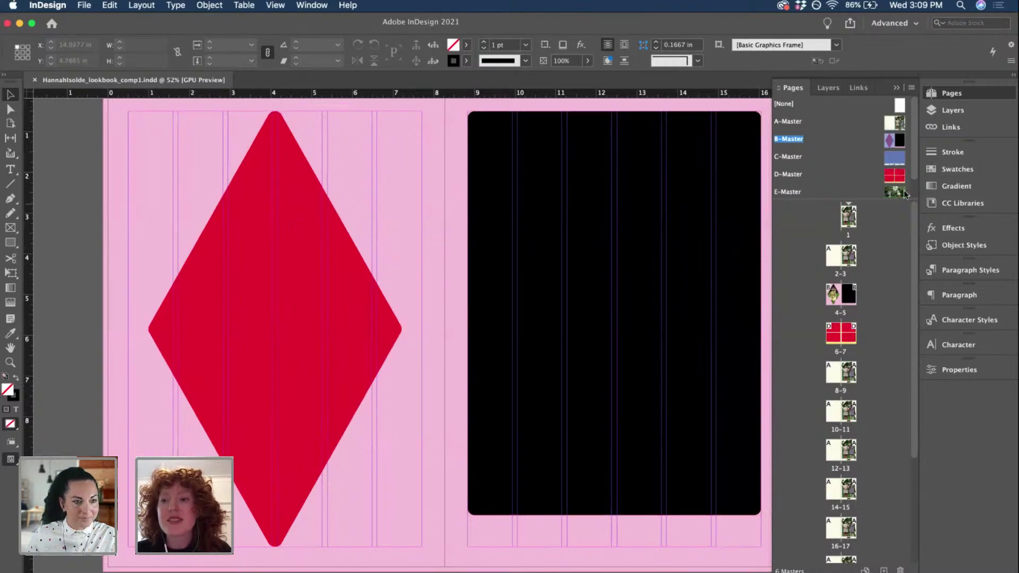
{"action": "double_click", "coordinate": [893, 175]}
{"action": "scroll", "coordinate": [660, 223], "scroll_direction": "right", "scroll_amount": 5}
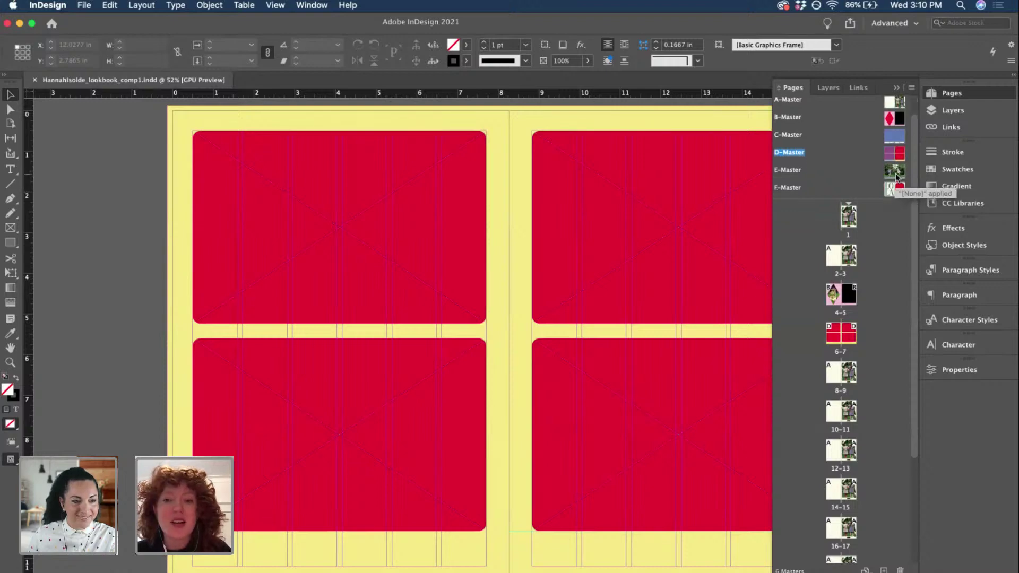
- Open the F-Master spread and select the LOLA DRESS caption below the red arch frame for a closer look
{"action": "double_click", "coordinate": [898, 191]}
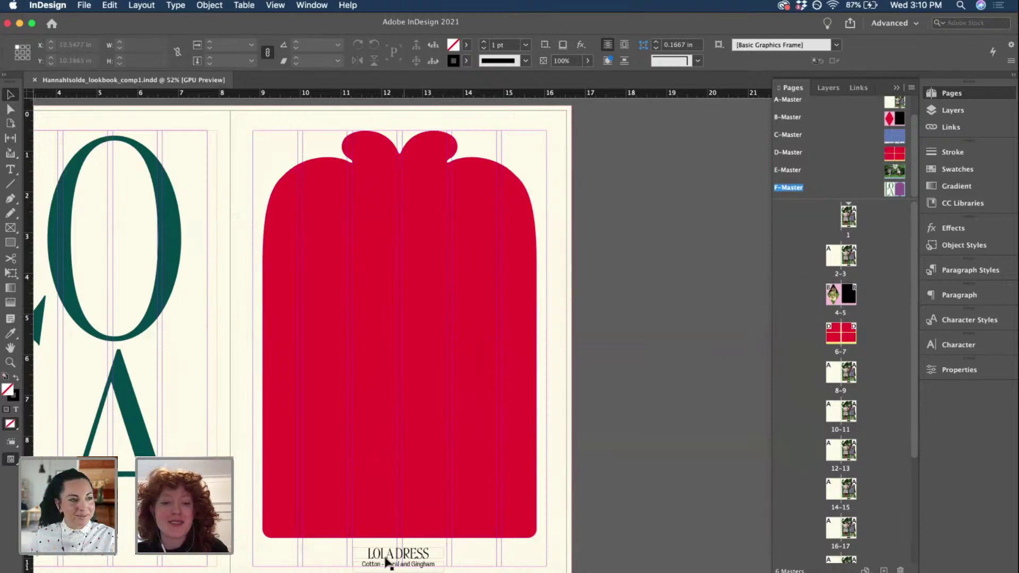
{"action": "left_click", "coordinate": [387, 561]}
{"action": "scroll", "coordinate": [387, 561], "scroll_direction": "up", "scroll_amount": 5}
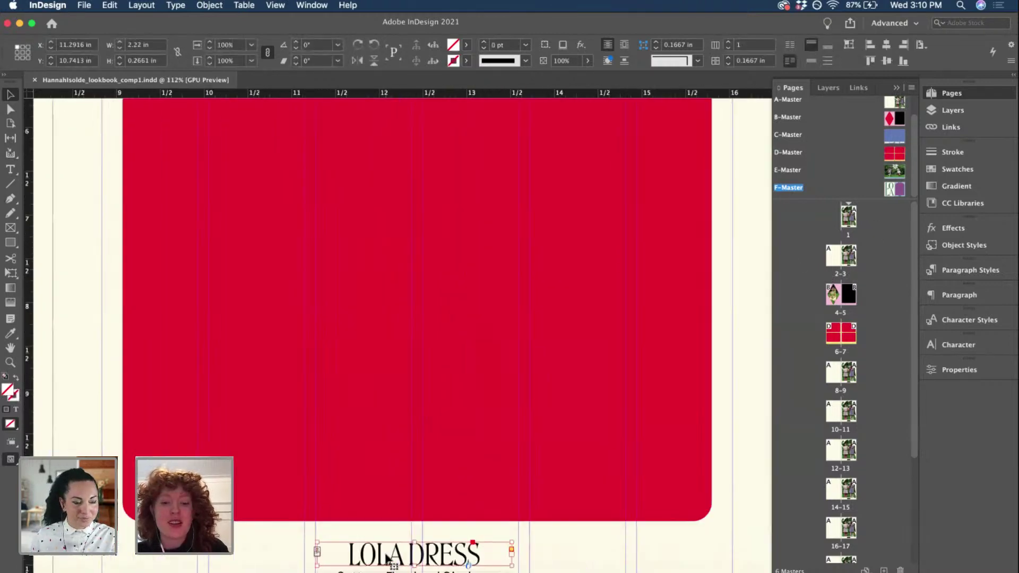
- Copy both lines of the LOLA DRESS caption from the F-Master spread and paste them in place on E-Master
{"action": "scroll", "coordinate": [386, 560], "scroll_direction": "up", "scroll_amount": 1}
{"action": "left_click", "coordinate": [483, 484], "text": "shift"}
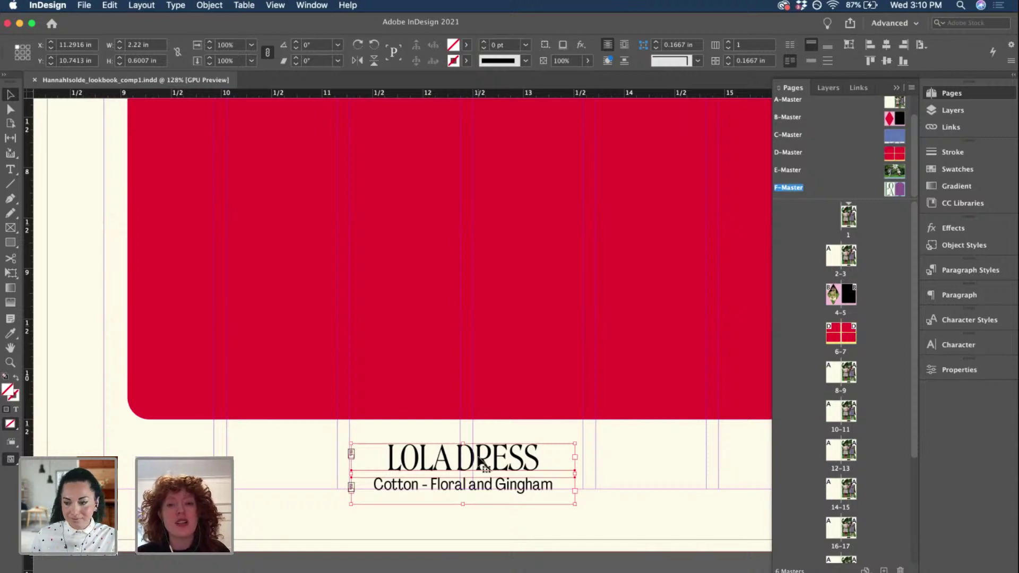
{"action": "scroll", "coordinate": [480, 462], "scroll_direction": "right", "scroll_amount": 3}
{"action": "scroll", "coordinate": [480, 462], "scroll_direction": "up", "scroll_amount": 2}
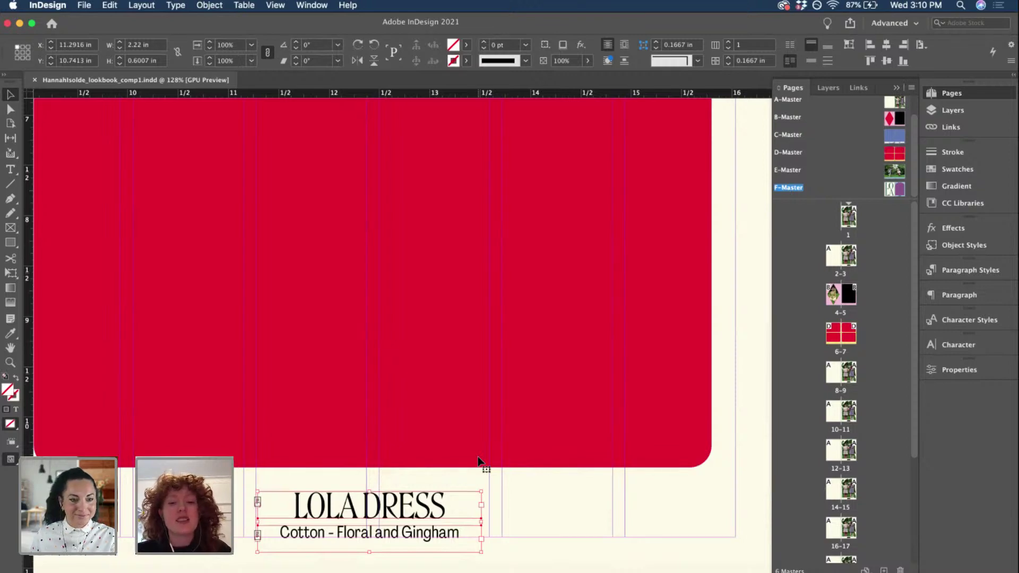
{"action": "scroll", "coordinate": [409, 525], "scroll_direction": "down", "scroll_amount": 4}
{"action": "left_click", "coordinate": [405, 525]}
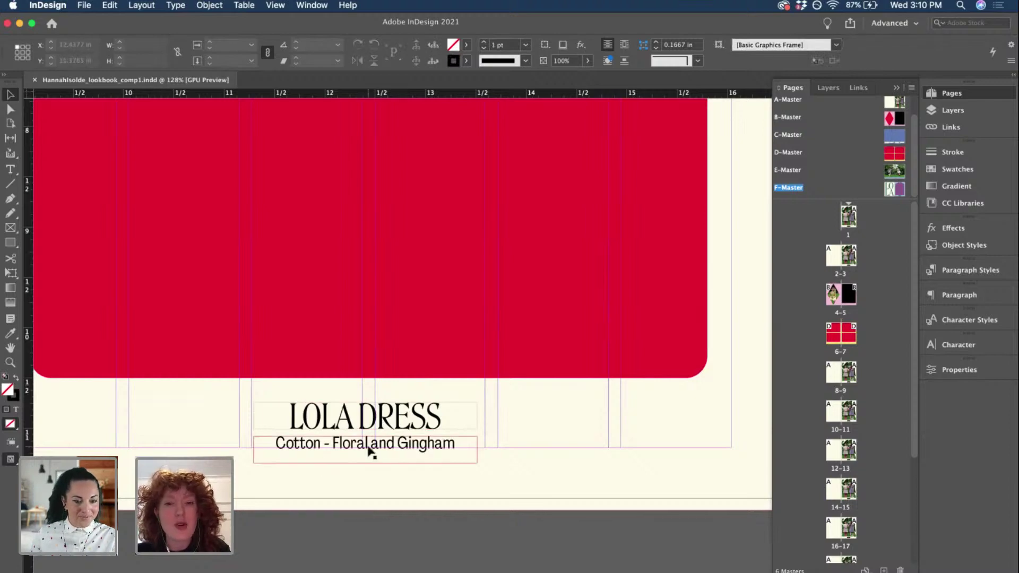
{"action": "left_click", "coordinate": [358, 415]}
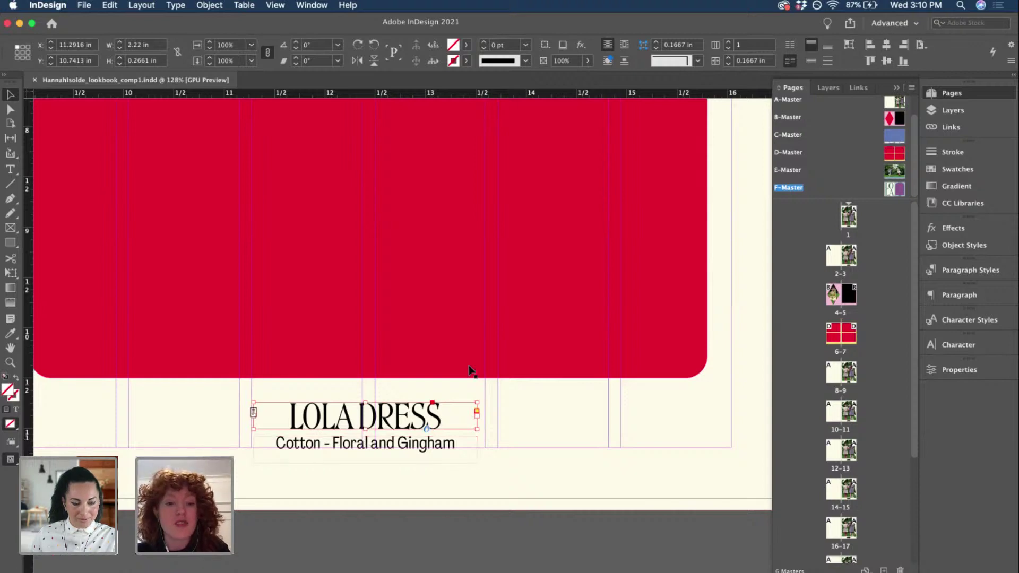
{"action": "left_click", "coordinate": [415, 447], "text": "shift"}
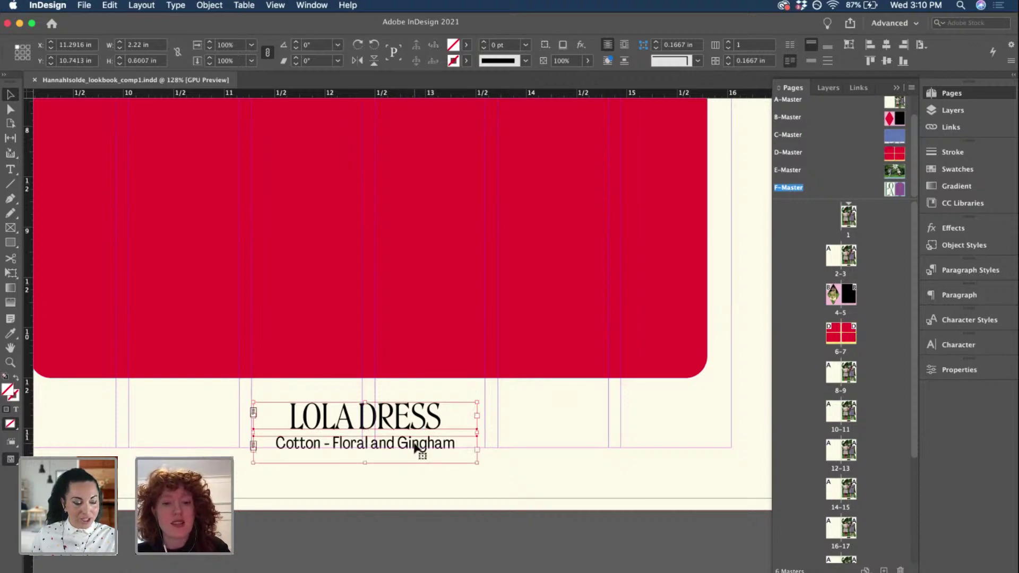
{"action": "double_click", "coordinate": [900, 171]}
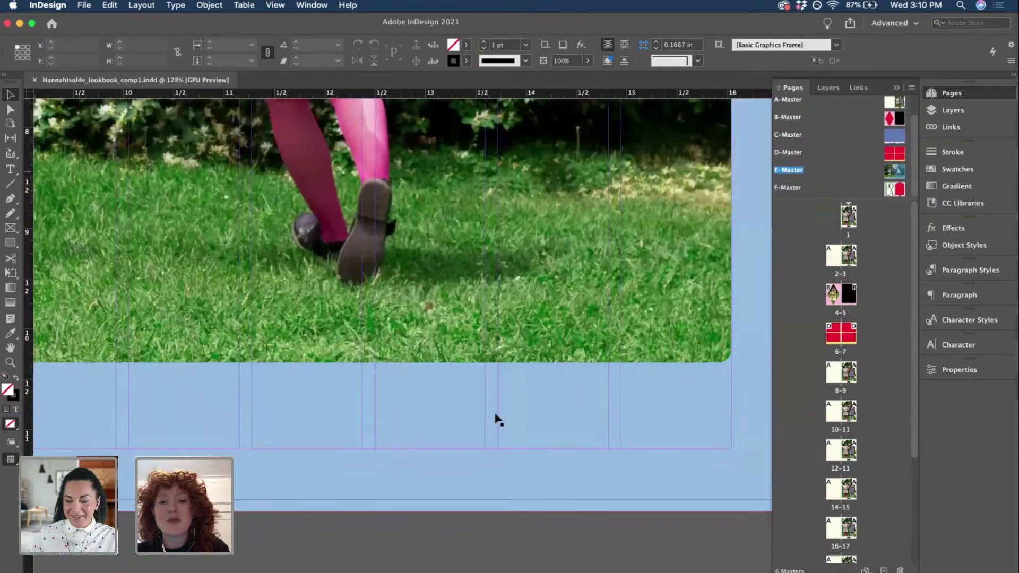
{"action": "key", "text": "super+v"}
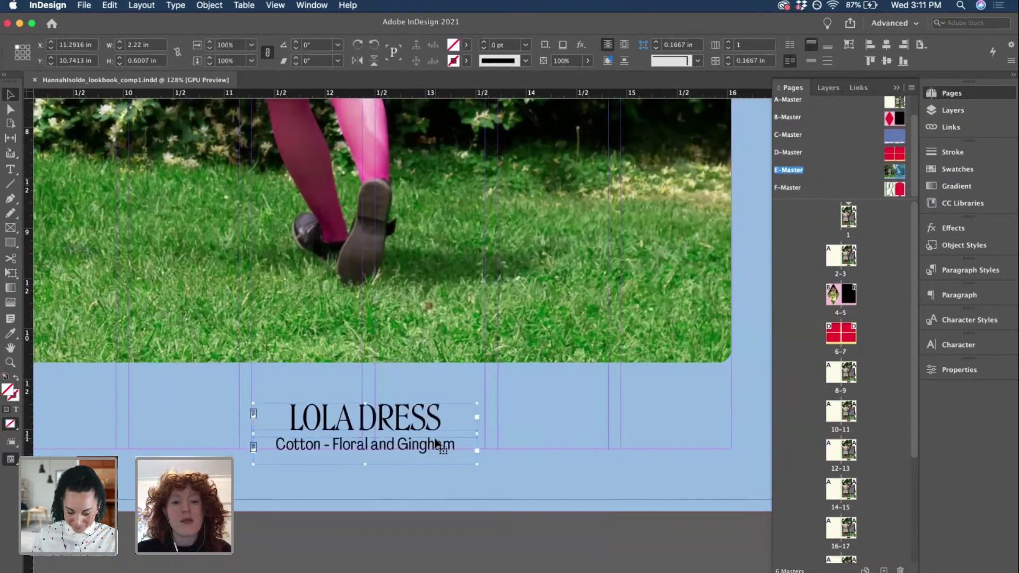
- Duplicate the caption onto E-Master's left page below the photo, center it horizontally within the margins, and save the document
{"action": "scroll", "coordinate": [435, 442], "scroll_direction": "down", "scroll_amount": 3}
{"action": "scroll", "coordinate": [435, 442], "scroll_direction": "left", "scroll_amount": 5}
{"action": "scroll", "coordinate": [435, 442], "scroll_direction": "left", "scroll_amount": 3}
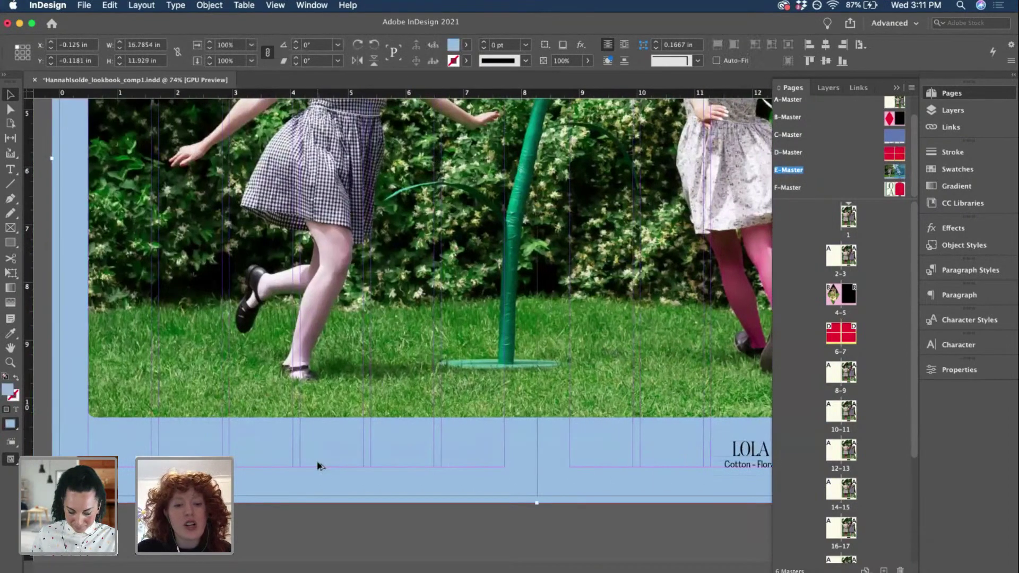
{"action": "left_click_drag", "start_coordinate": [764, 451], "coordinate": [276, 444]}
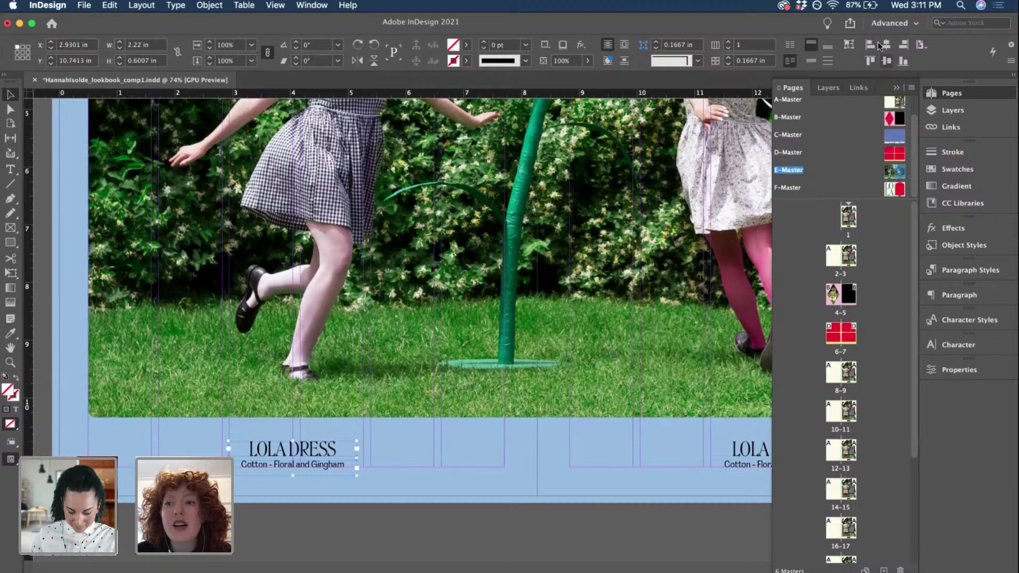
{"action": "left_click", "coordinate": [886, 46]}
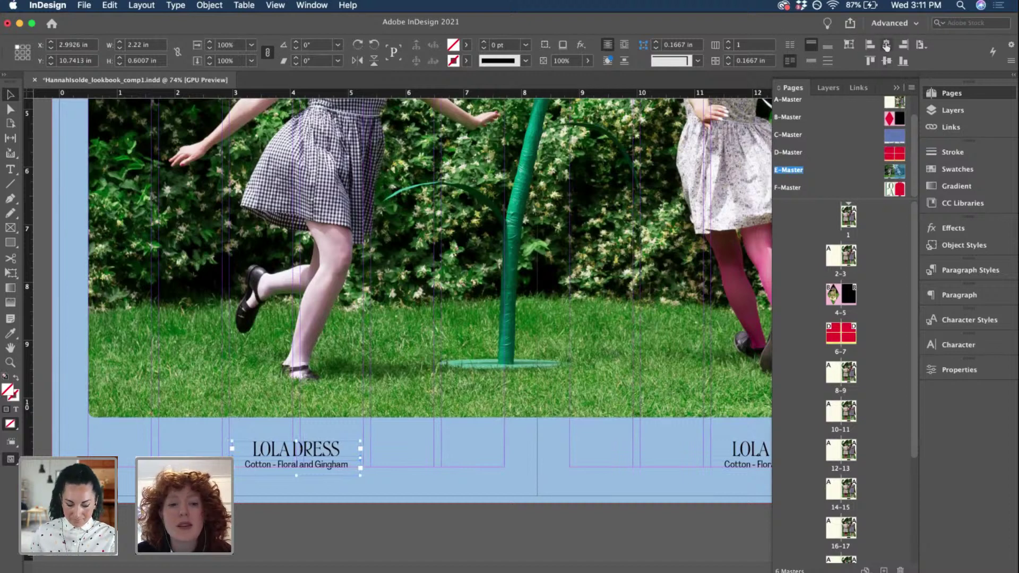
{"action": "left_click", "coordinate": [318, 524]}
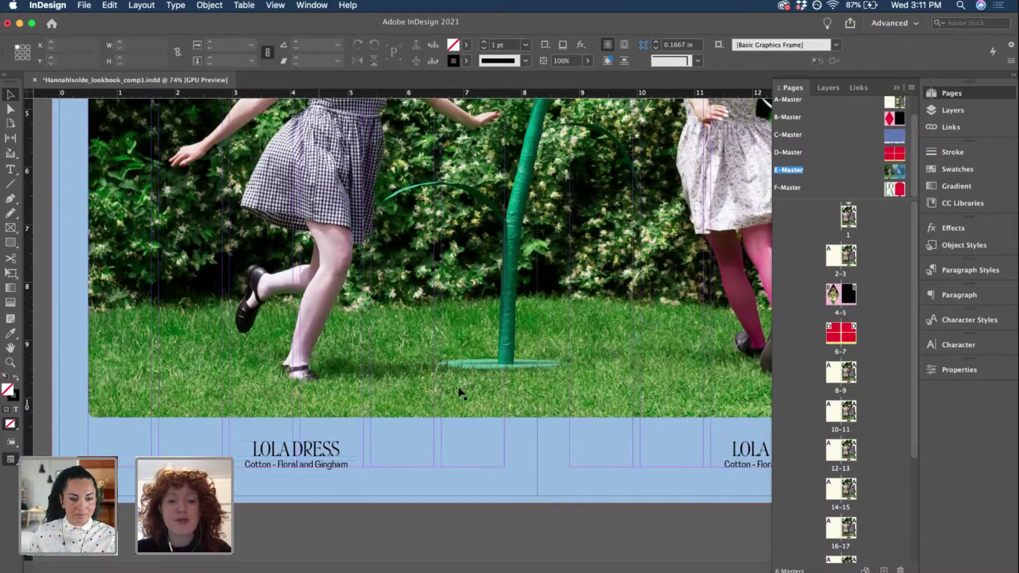
{"action": "key", "text": "super+s"}
- Copy both E-Master captions and paste them in place on the B-Master spread
{"action": "scroll", "coordinate": [626, 476], "scroll_direction": "down", "scroll_amount": 3}
{"action": "left_click", "coordinate": [626, 476]}
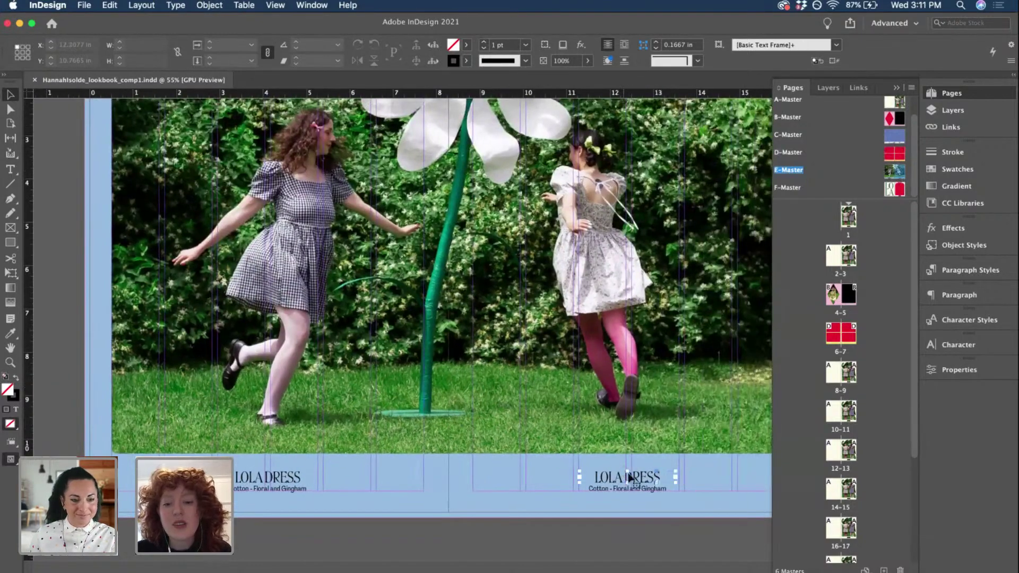
{"action": "left_click", "coordinate": [299, 493], "text": "shift"}
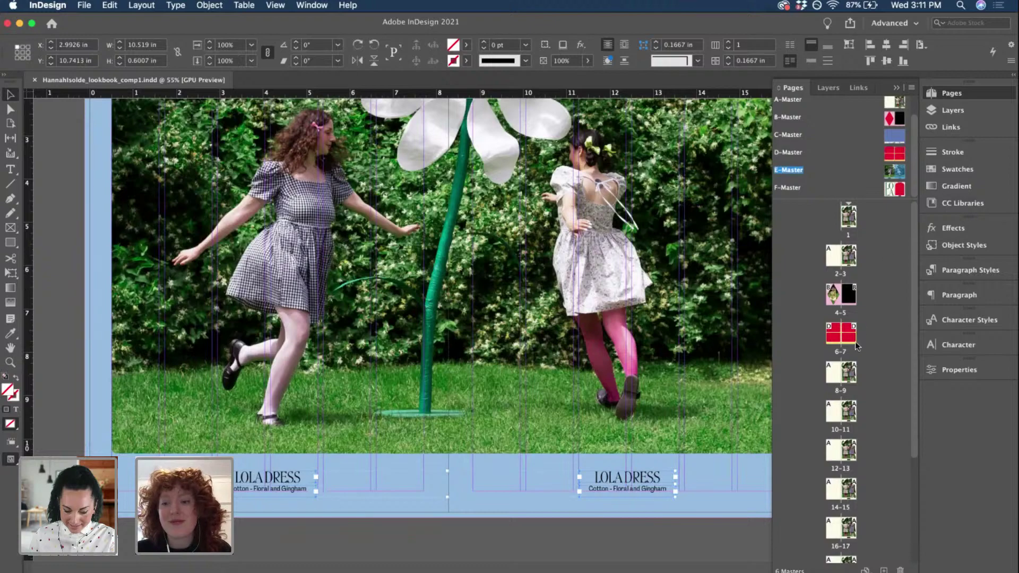
{"action": "double_click", "coordinate": [896, 120]}
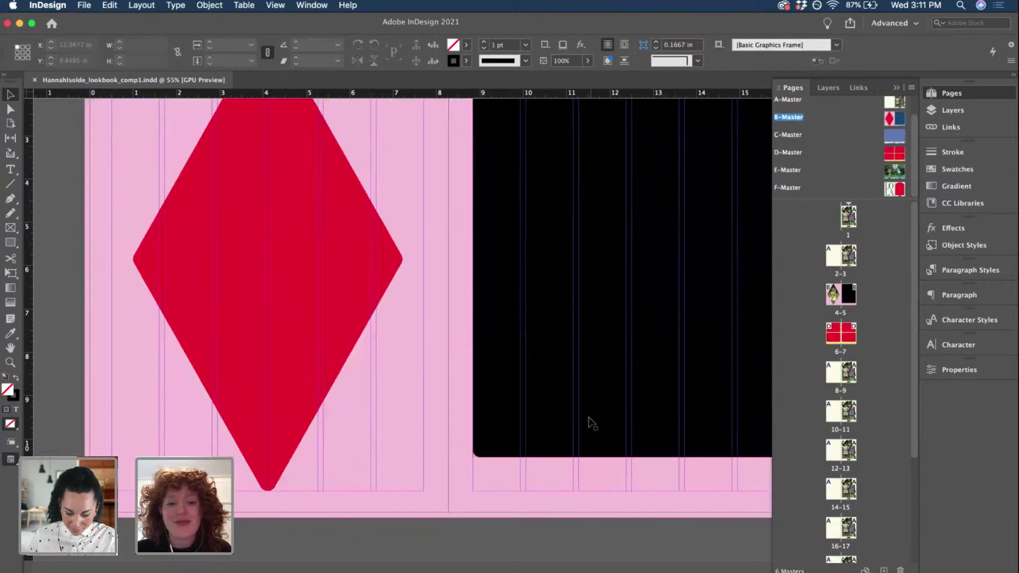
{"action": "key", "text": "alt+shift+super+v"}
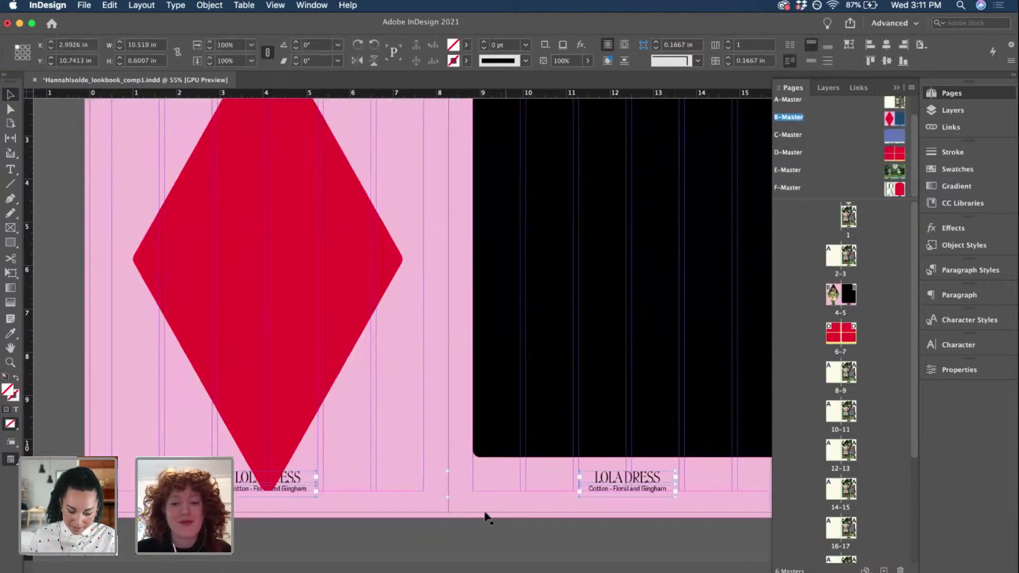
- Move B-Master's left-page caption off the diamond's tip to the page's upper-left margin corner, at X 0.5 in, Y 0.5 in
{"action": "left_click", "coordinate": [295, 482]}
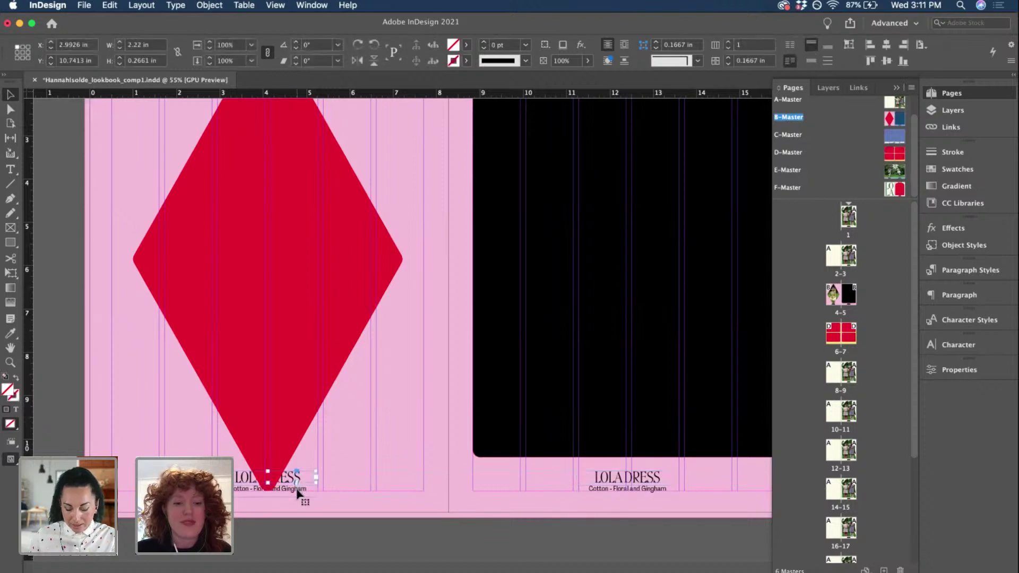
{"action": "scroll", "coordinate": [296, 480], "scroll_direction": "up", "scroll_amount": 2}
{"action": "scroll", "coordinate": [296, 480], "scroll_direction": "left", "scroll_amount": 2}
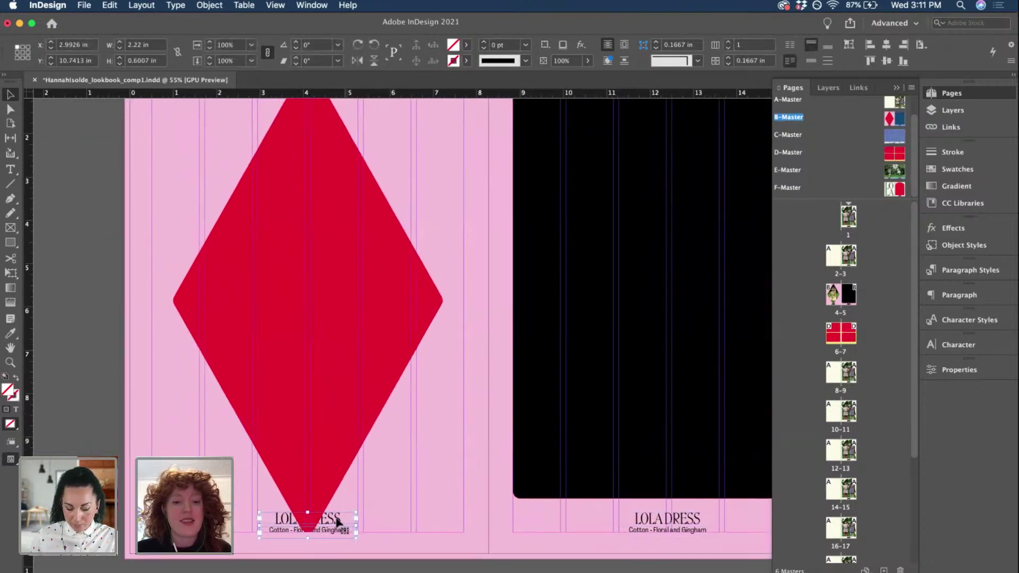
{"action": "left_click_drag", "start_coordinate": [236, 288], "coordinate": [205, 151]}
{"action": "scroll", "coordinate": [200, 150], "scroll_direction": "up", "scroll_amount": 4}
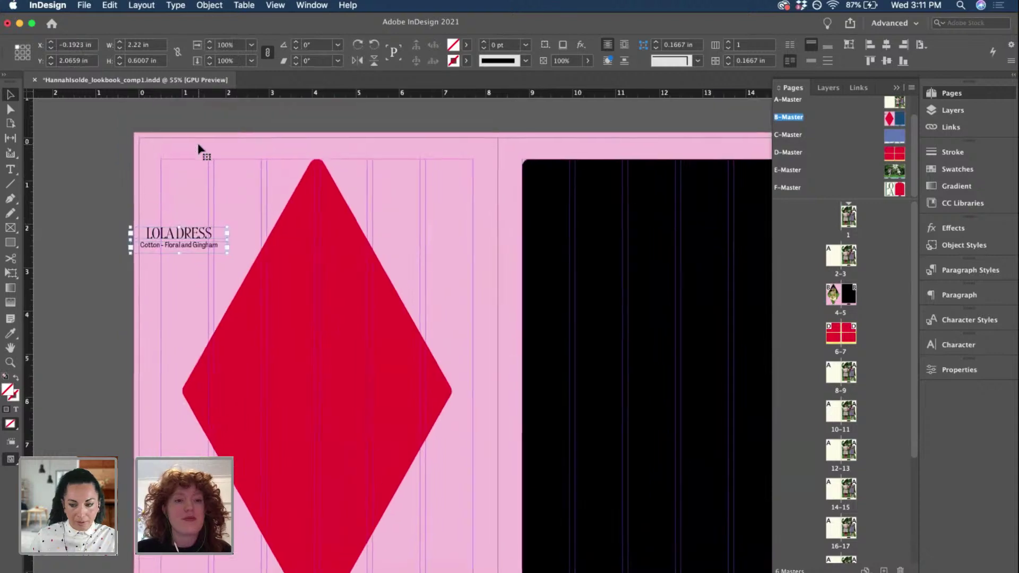
{"action": "scroll", "coordinate": [200, 150], "scroll_direction": "up", "scroll_amount": 3}
{"action": "left_click_drag", "start_coordinate": [207, 302], "coordinate": [255, 186]}
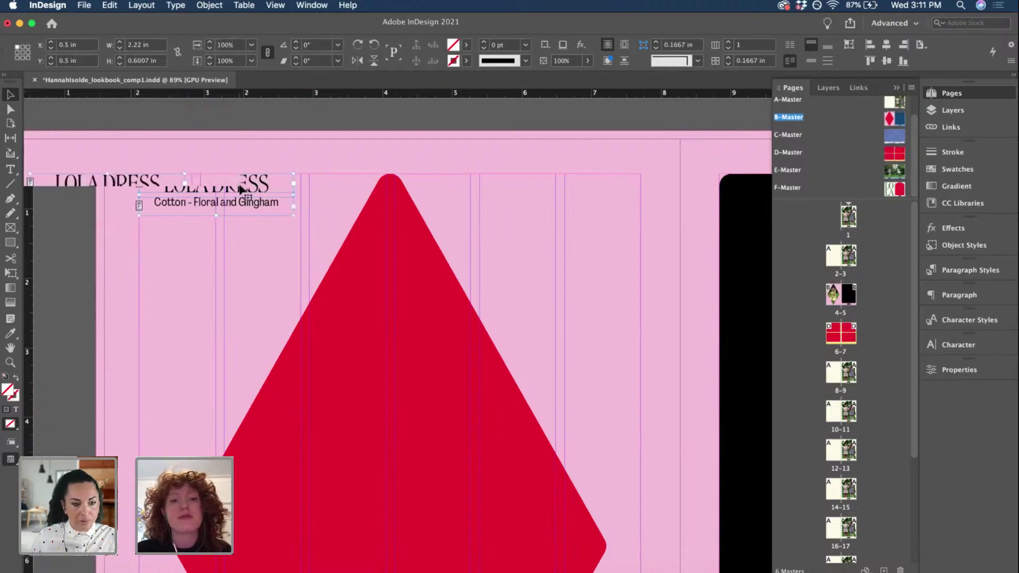
- Left-align both the LOLA DRESS line and the Cotton - Floral and Gingham line of the upper-left caption
{"action": "triple_click", "coordinate": [255, 187]}
{"action": "left_click", "coordinate": [641, 45]}
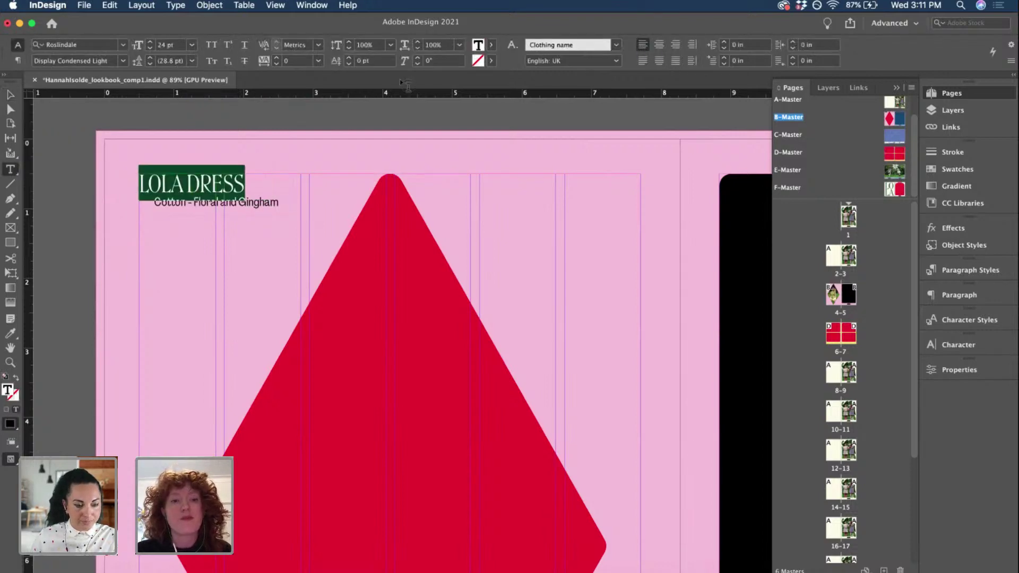
{"action": "triple_click", "coordinate": [184, 201]}
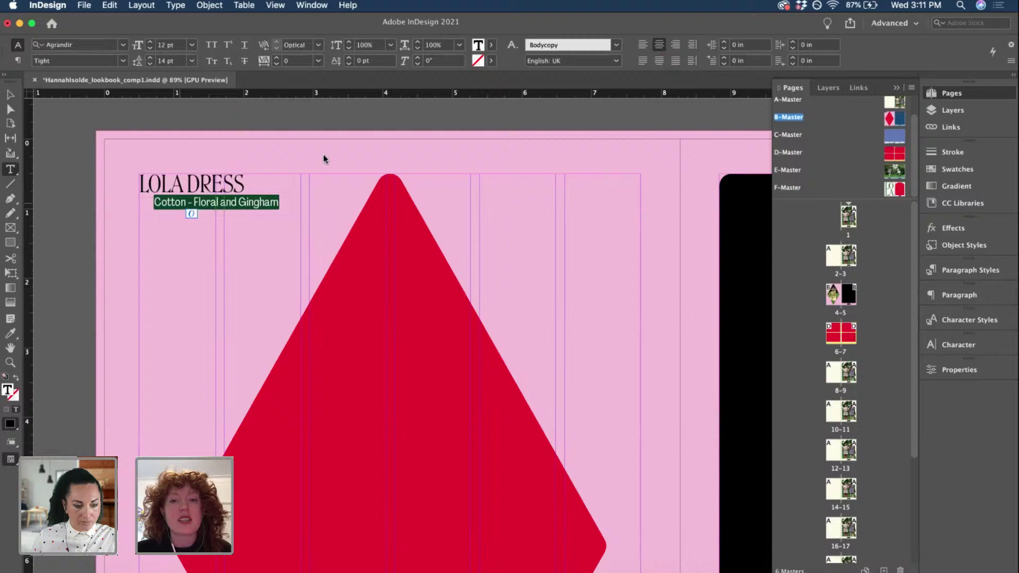
{"action": "left_click", "coordinate": [643, 45]}
{"action": "left_click", "coordinate": [10, 96]}
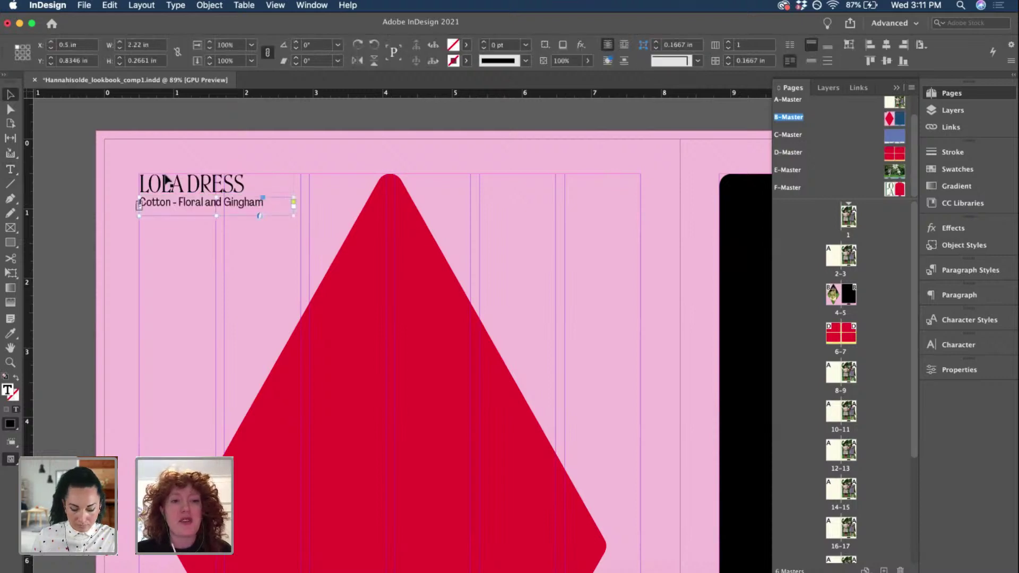
- Place the two-line left-aligned caption at the lower-left margin corner of B-Master's left page, at X 0.5 in
{"action": "scroll", "coordinate": [228, 199], "scroll_direction": "down", "scroll_amount": 3}
{"action": "scroll", "coordinate": [227, 200], "scroll_direction": "down", "scroll_amount": 2}
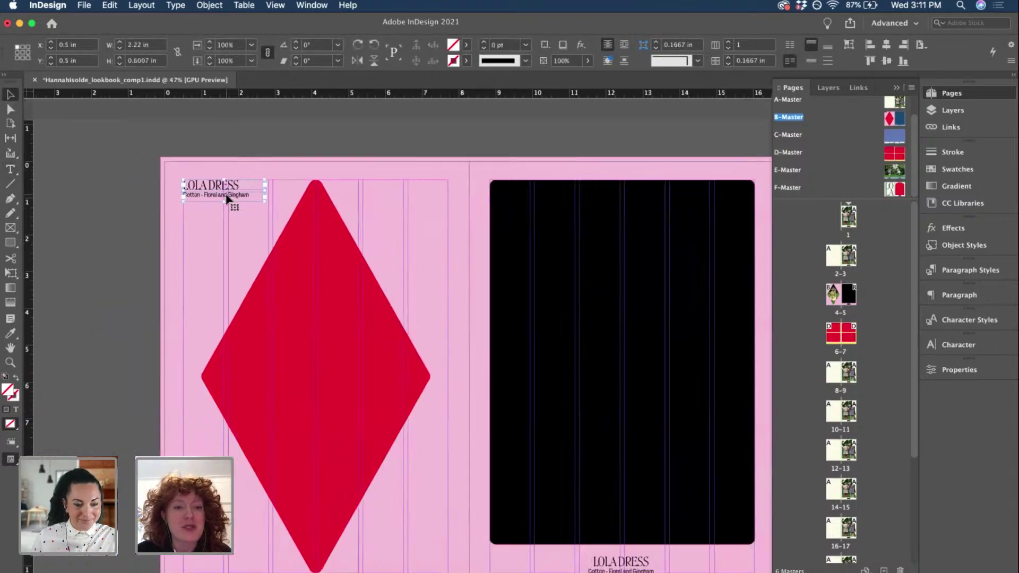
{"action": "left_click_drag", "start_coordinate": [232, 182], "coordinate": [211, 555]}
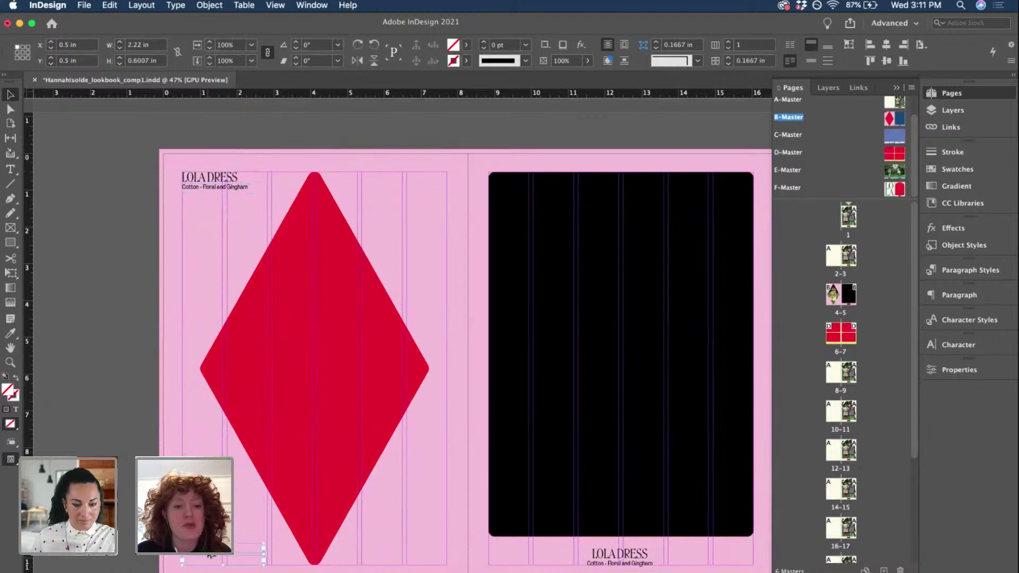
{"action": "scroll", "coordinate": [211, 556], "scroll_direction": "up", "scroll_amount": 4}
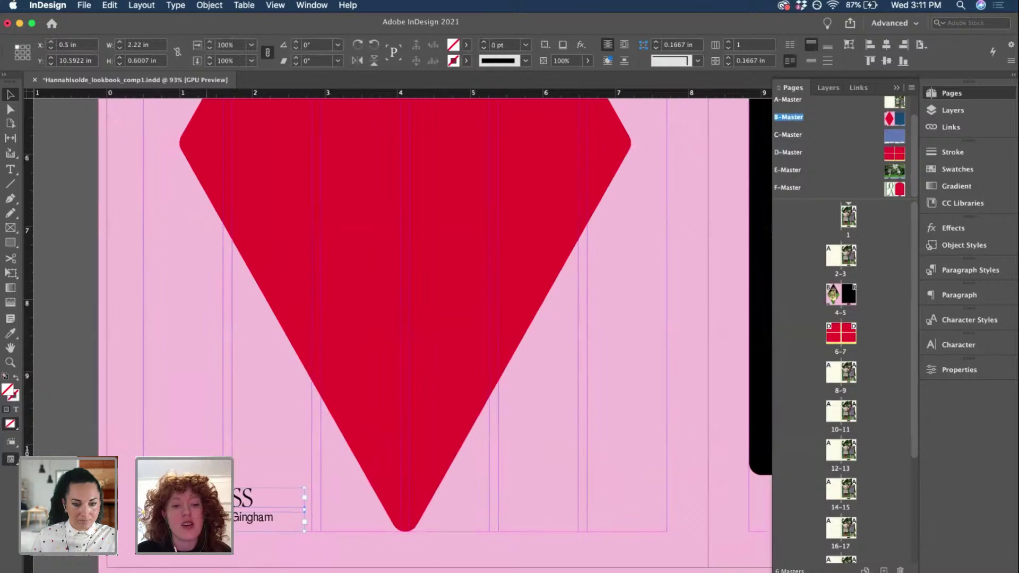
{"action": "scroll", "coordinate": [262, 499], "scroll_direction": "down", "scroll_amount": 2}
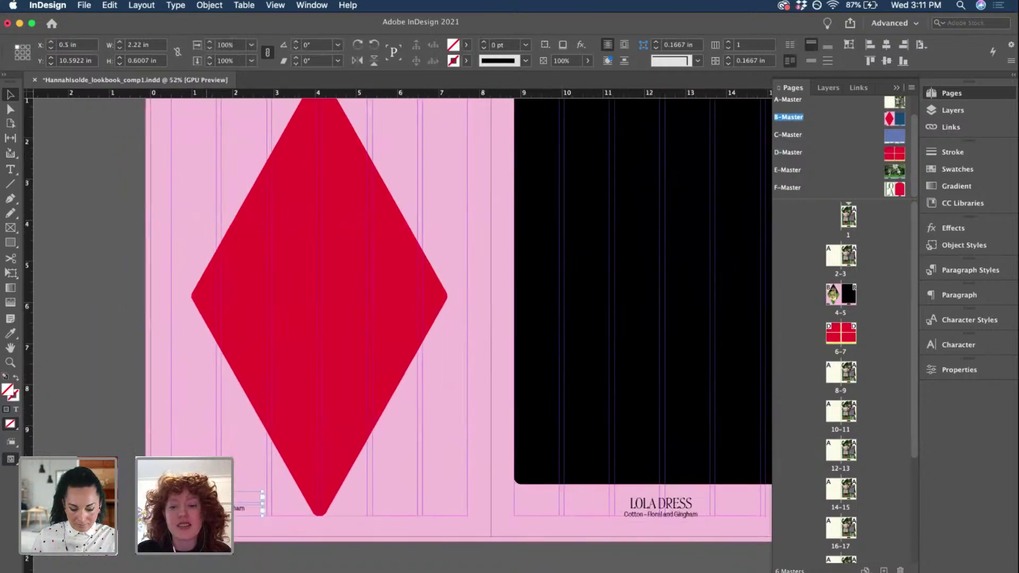
- Shift the lower-left caption down to Y 10.7325 in so its second line's baseline rests on the bottom margin
{"action": "scroll", "coordinate": [264, 365], "scroll_direction": "up", "scroll_amount": 5}
{"action": "scroll", "coordinate": [264, 365], "scroll_direction": "up", "scroll_amount": 3}
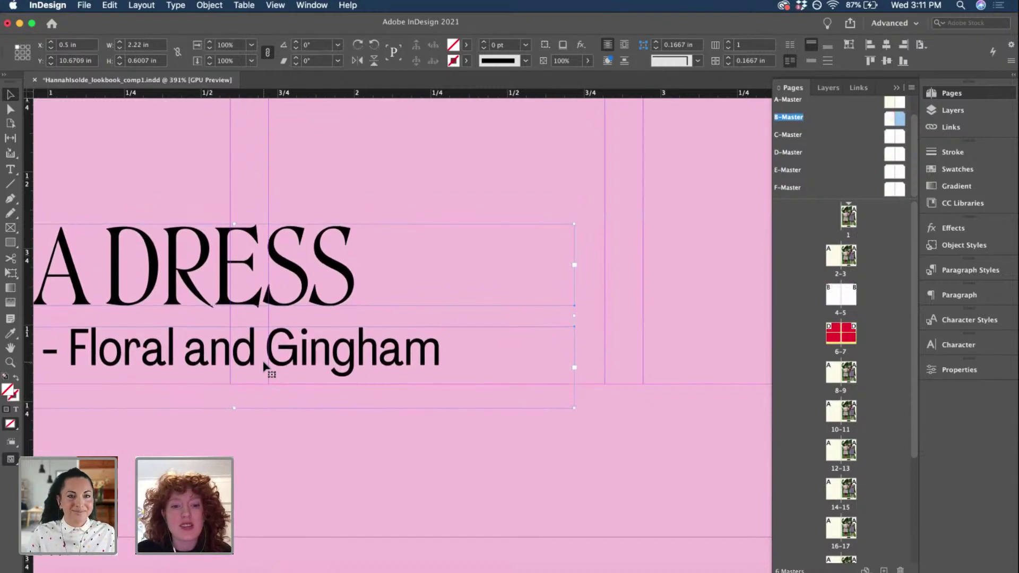
{"action": "scroll", "coordinate": [345, 386], "scroll_direction": "up", "scroll_amount": 5}
{"action": "scroll", "coordinate": [342, 388], "scroll_direction": "up", "scroll_amount": 1}
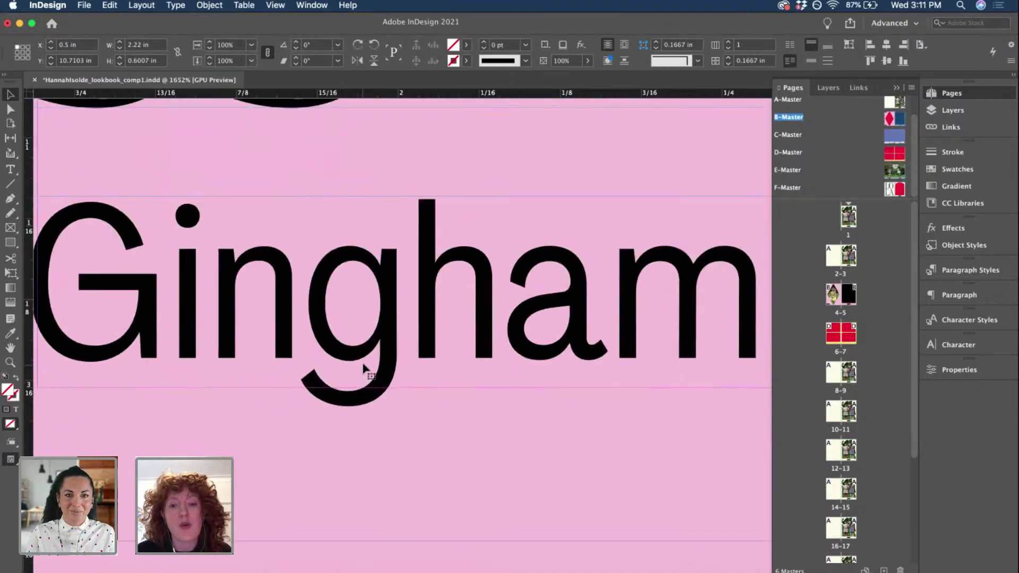
{"action": "key", "text": "Down"}
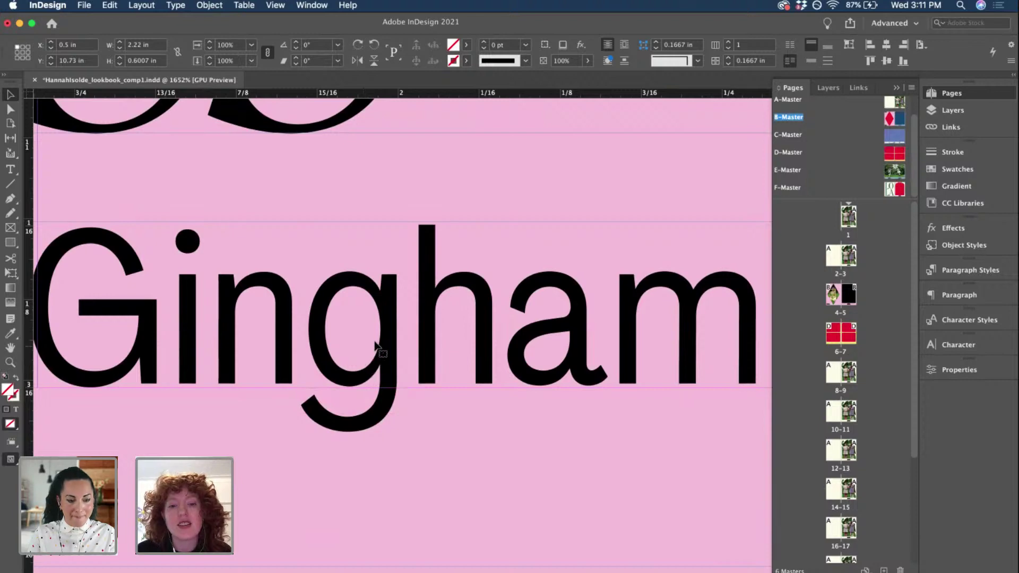
{"action": "scroll", "coordinate": [378, 345], "scroll_direction": "down", "scroll_amount": 1}
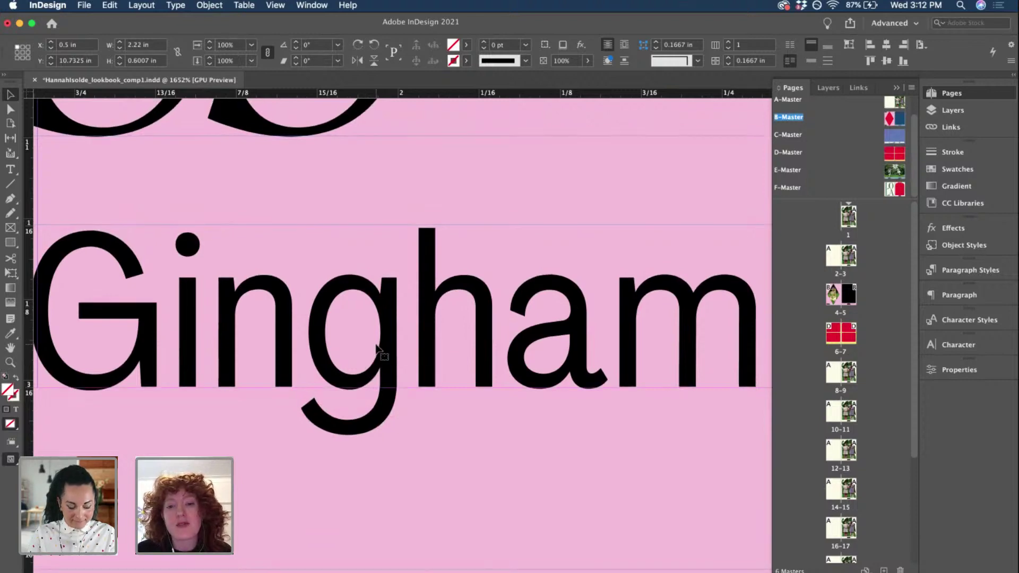
{"action": "scroll", "coordinate": [377, 349], "scroll_direction": "down", "scroll_amount": 6}
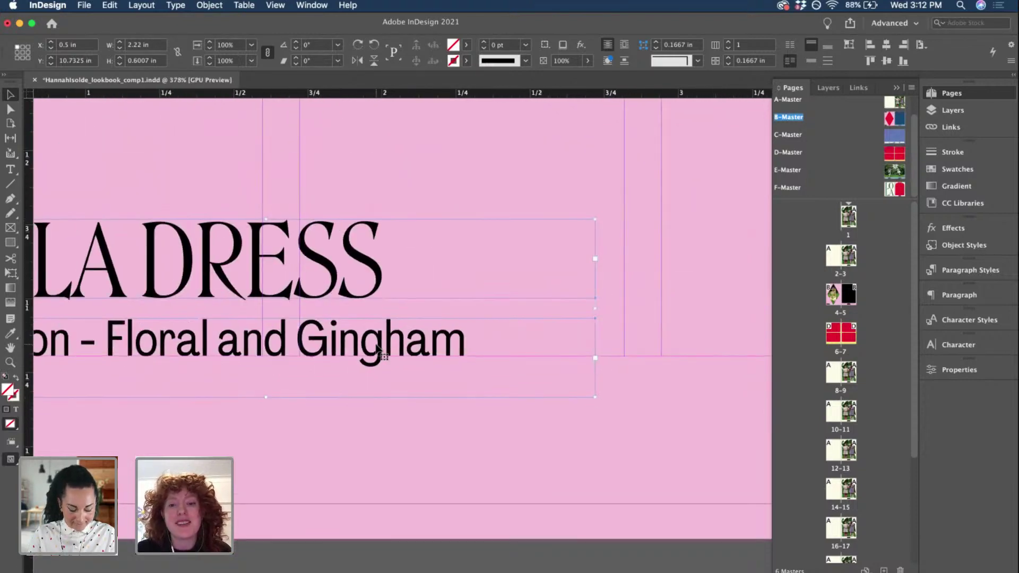
- Right-align both lines of the lower-left caption within their frames and reselect the two frames
{"action": "scroll", "coordinate": [377, 349], "scroll_direction": "down", "scroll_amount": 2}
{"action": "double_click", "coordinate": [352, 287]}
{"action": "triple_click", "coordinate": [353, 286]}
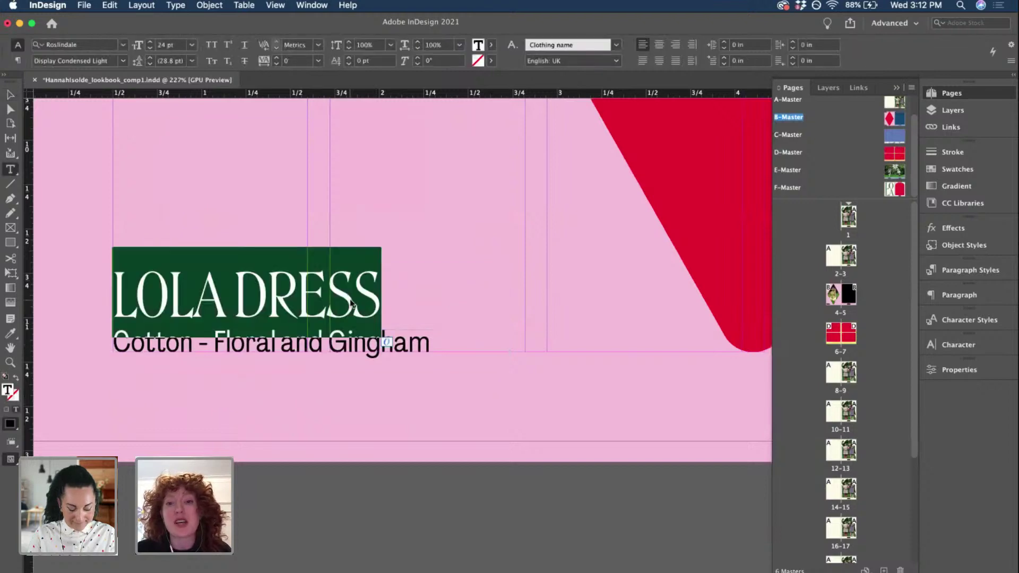
{"action": "left_click", "coordinate": [675, 46]}
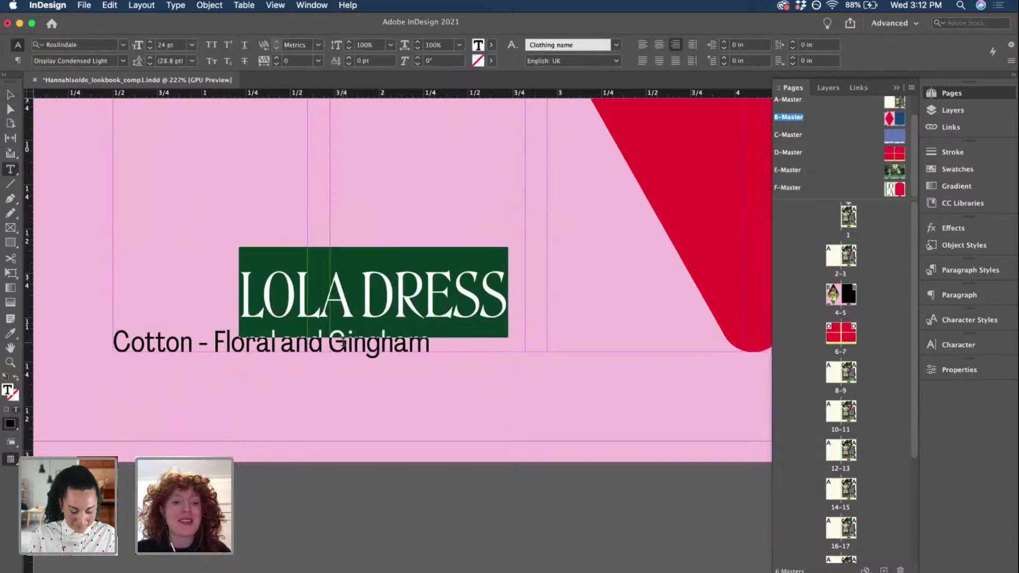
{"action": "triple_click", "coordinate": [343, 342]}
{"action": "left_click", "coordinate": [675, 46]}
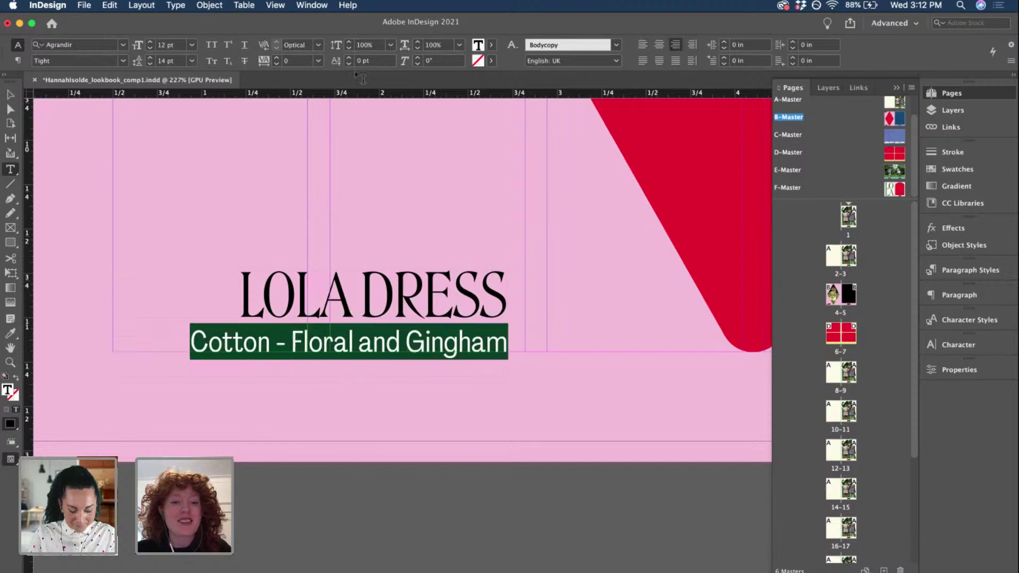
{"action": "left_click", "coordinate": [10, 94]}
{"action": "left_click", "coordinate": [125, 179]}
{"action": "key", "text": "Escape"}
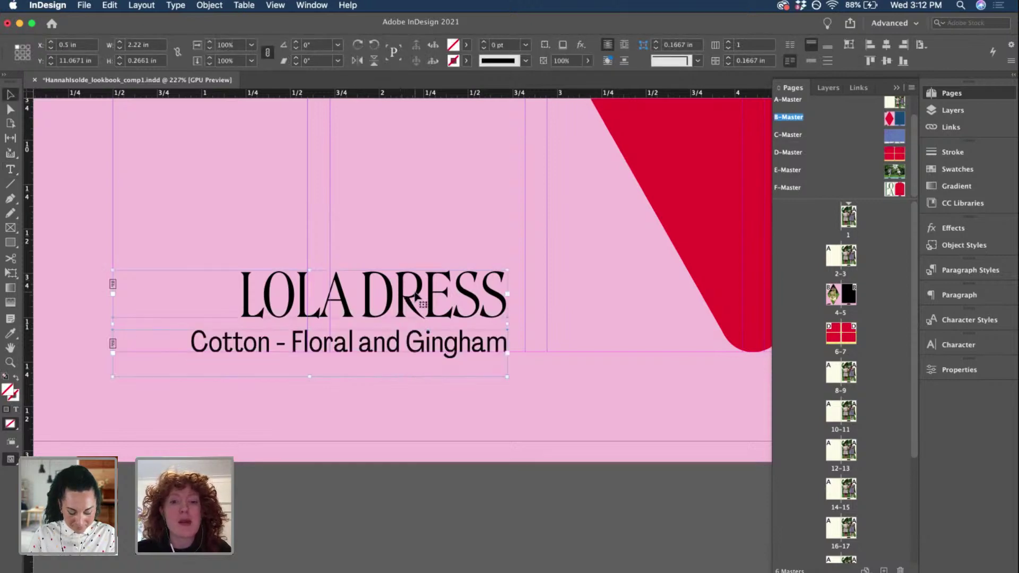
- Move the right-aligned two-line caption to the lower-right margin corner of B-Master's left page, at X 5.4852 in, and save the document
{"action": "left_click", "coordinate": [415, 295], "text": "shift"}
{"action": "scroll", "coordinate": [416, 295], "scroll_direction": "down", "scroll_amount": 5}
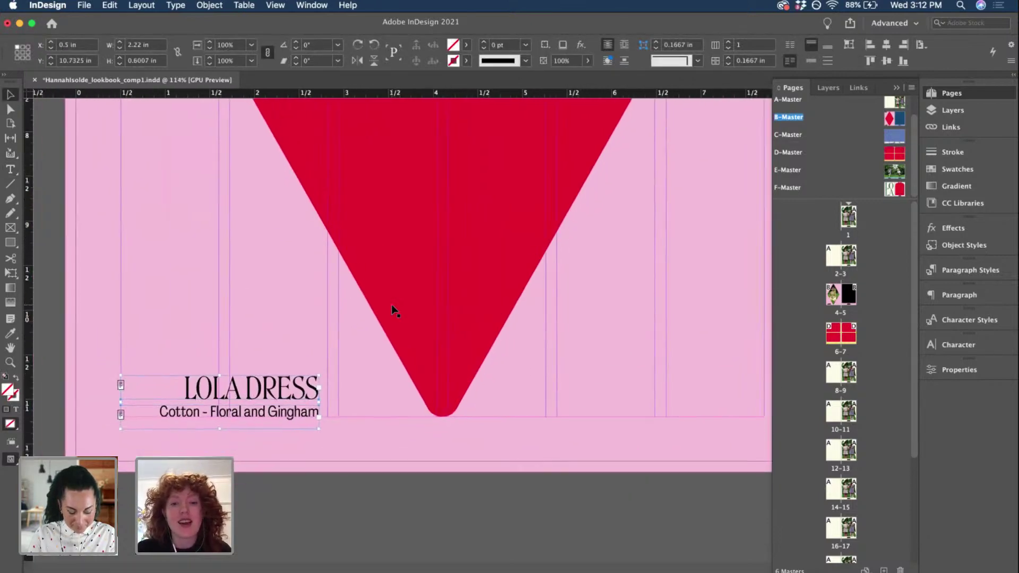
{"action": "left_click_drag", "start_coordinate": [240, 423], "coordinate": [663, 441]}
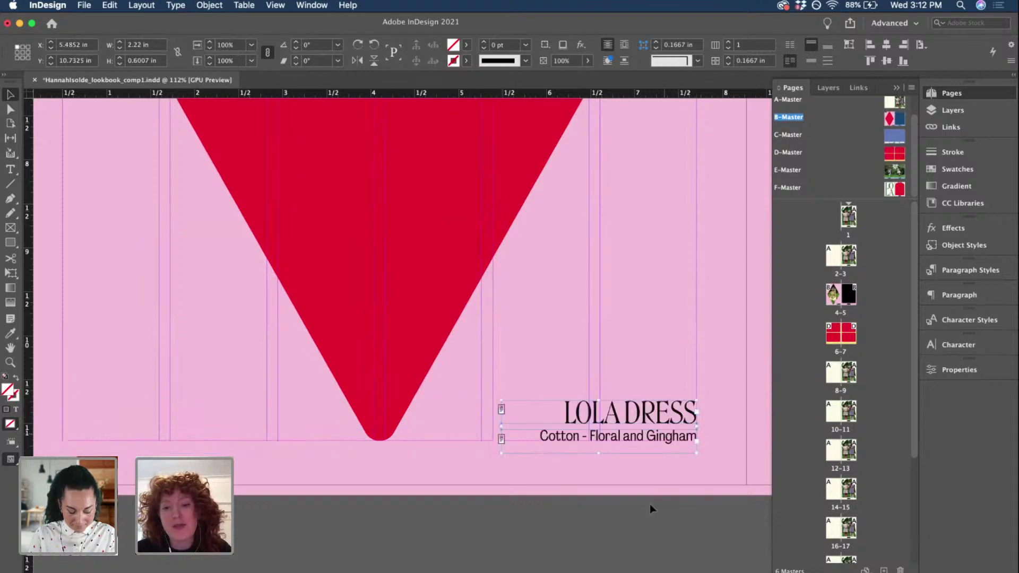
{"action": "left_click", "coordinate": [640, 517]}
{"action": "scroll", "coordinate": [591, 360], "scroll_direction": "down", "scroll_amount": 2}
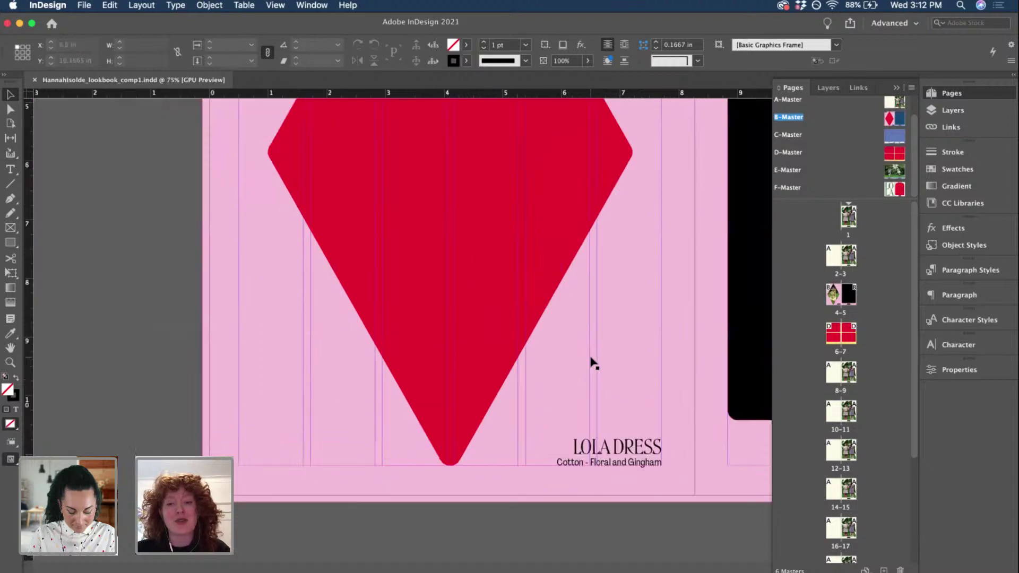
- Review the captions across the B-Master spread and inspect the type settings of the LOLA DRESS line below the black frame
{"action": "scroll", "coordinate": [593, 363], "scroll_direction": "down", "scroll_amount": 3}
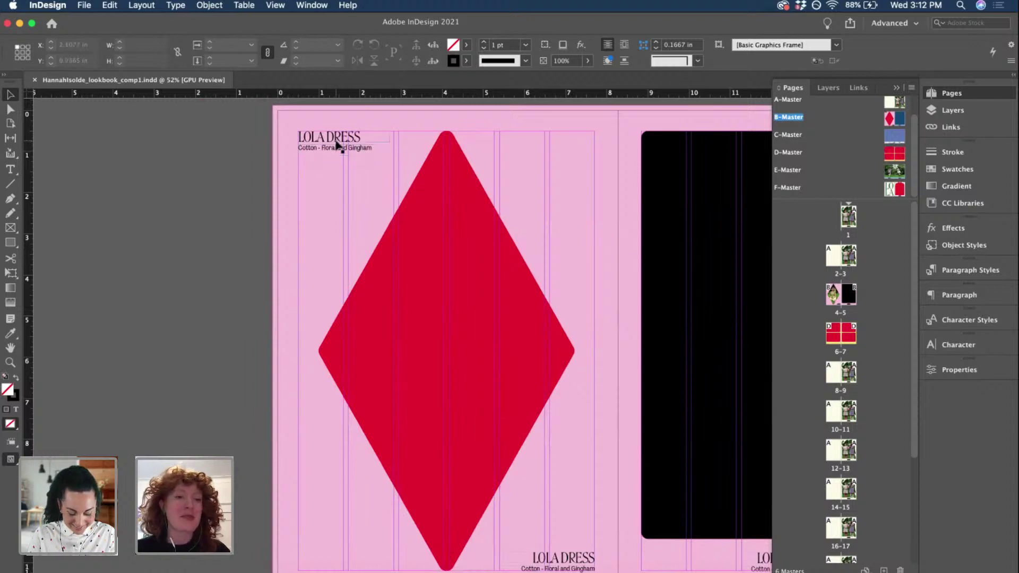
{"action": "scroll", "coordinate": [337, 144], "scroll_direction": "right", "scroll_amount": 3}
{"action": "scroll", "coordinate": [338, 144], "scroll_direction": "up", "scroll_amount": 2}
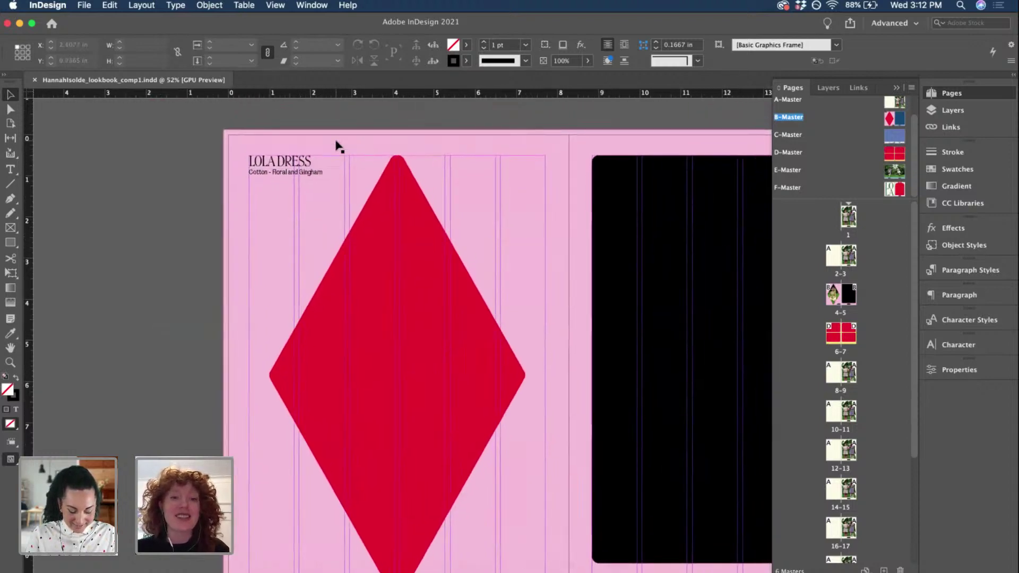
{"action": "scroll", "coordinate": [337, 144], "scroll_direction": "right", "scroll_amount": 6}
{"action": "scroll", "coordinate": [337, 144], "scroll_direction": "down", "scroll_amount": 3}
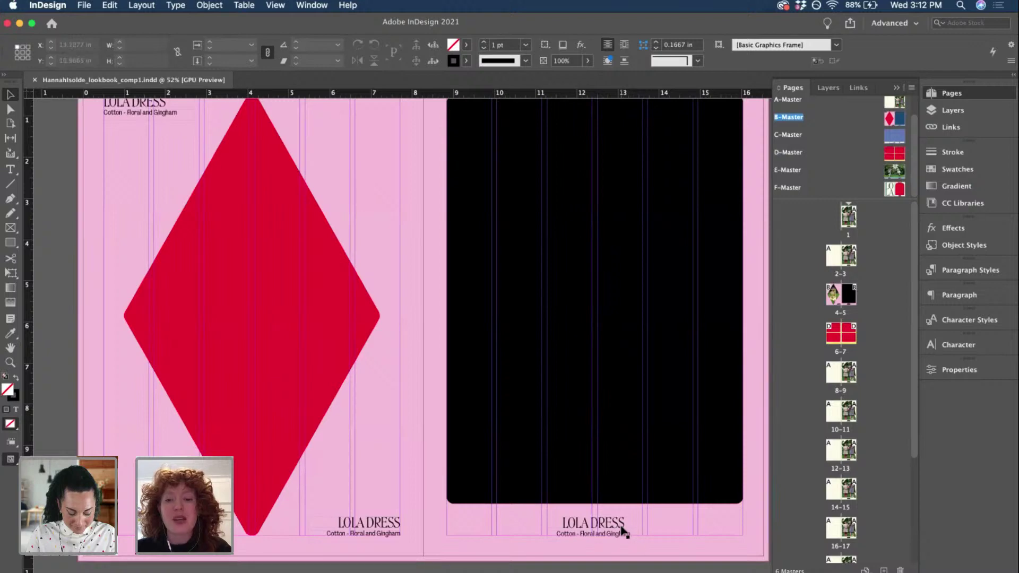
{"action": "scroll", "coordinate": [624, 530], "scroll_direction": "up", "scroll_amount": 5}
{"action": "double_click", "coordinate": [581, 512]}
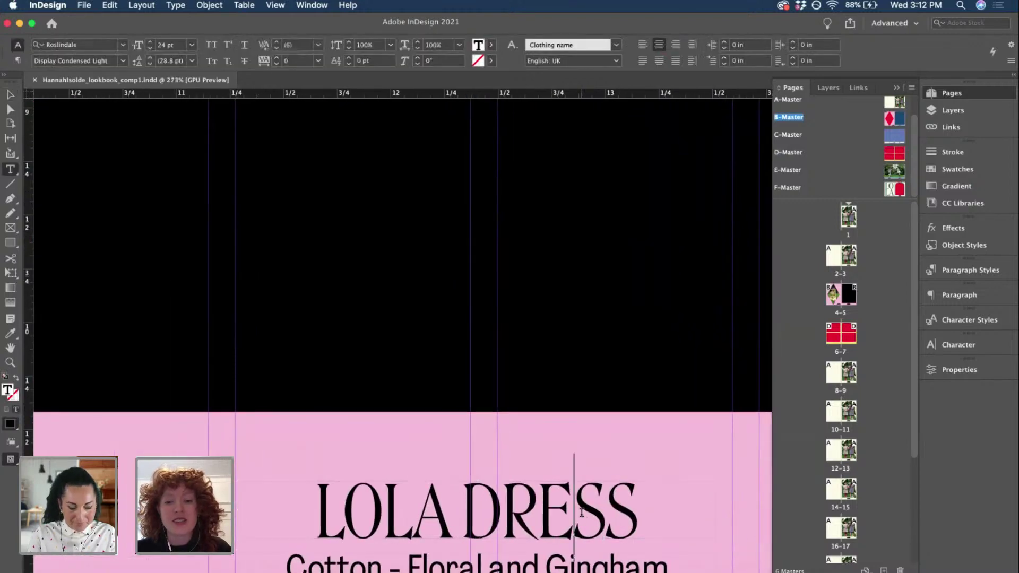
{"action": "triple_click", "coordinate": [581, 512]}
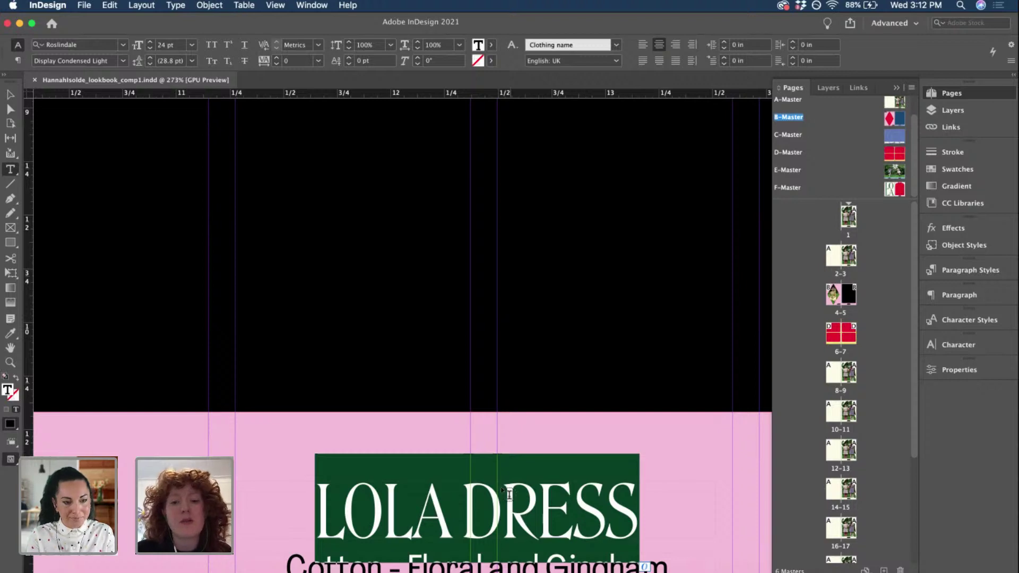
{"action": "key", "text": "Escape"}
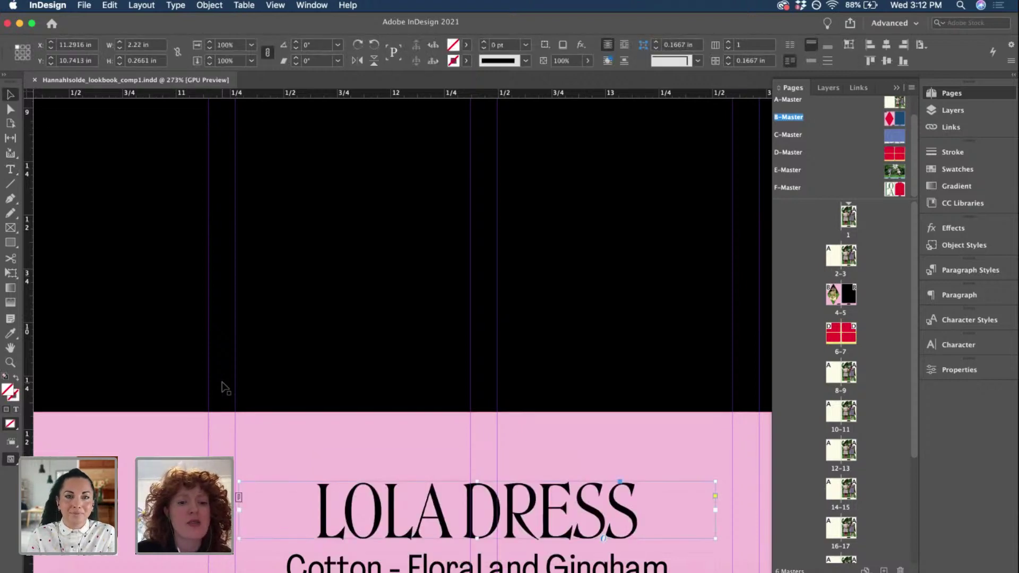
{"action": "scroll", "coordinate": [226, 387], "scroll_direction": "down", "scroll_amount": 4}
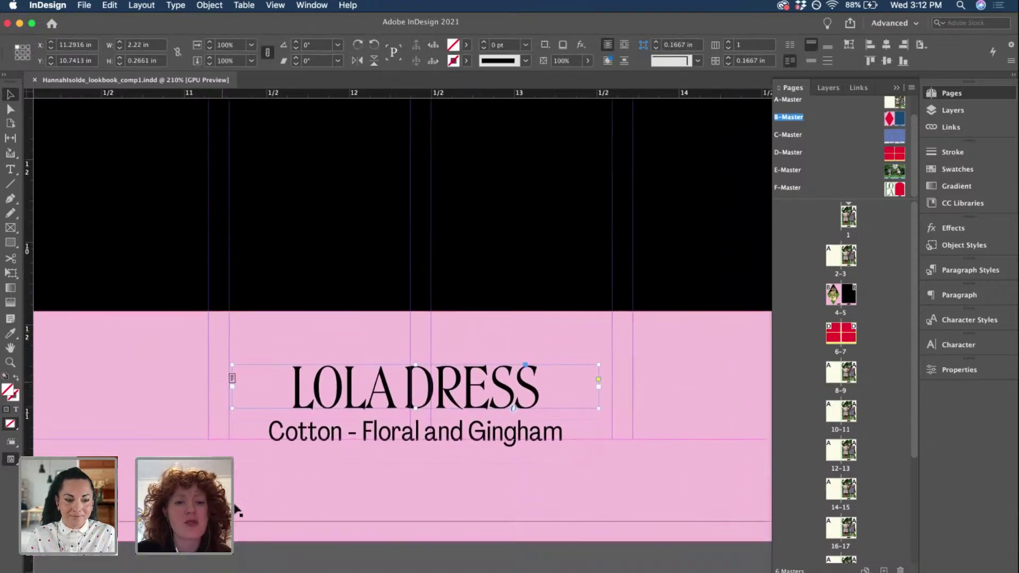
{"action": "left_click", "coordinate": [232, 565]}
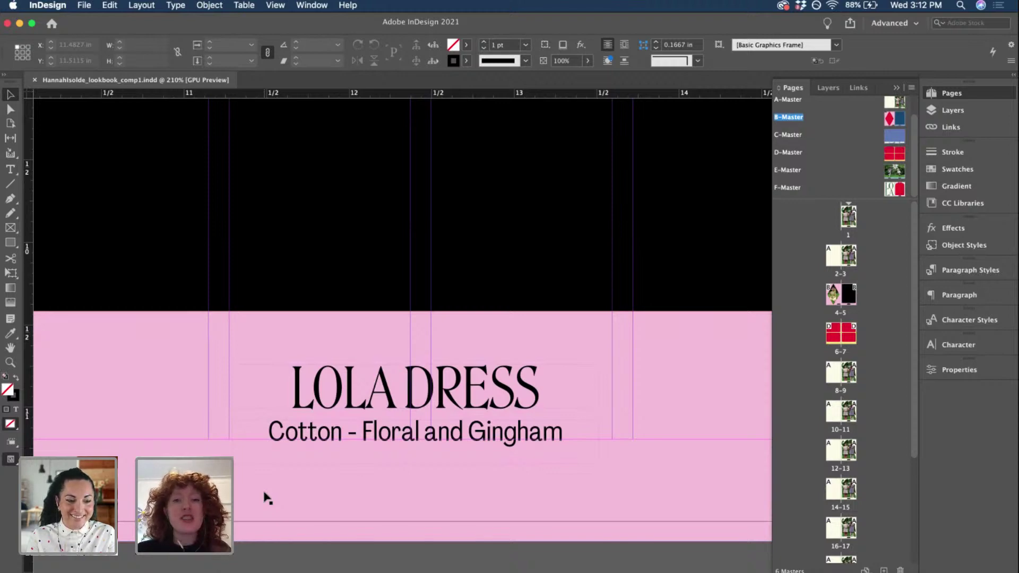
- Check the font and size of the LOLA DRESS line and the Cotton - Floral and Gingham line below the black frame
{"action": "triple_click", "coordinate": [436, 387]}
{"action": "left_click", "coordinate": [11, 96]}
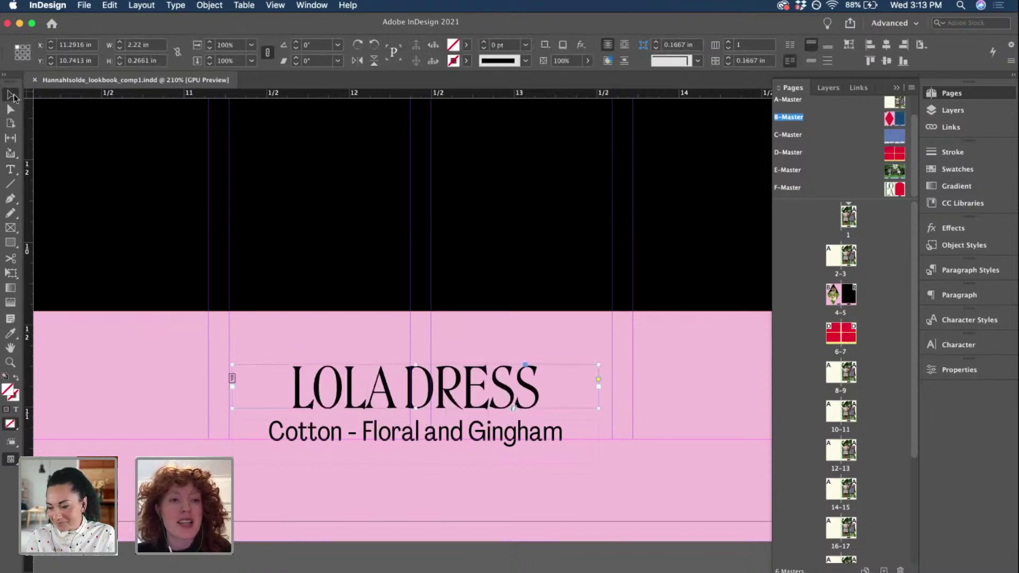
{"action": "triple_click", "coordinate": [467, 397]}
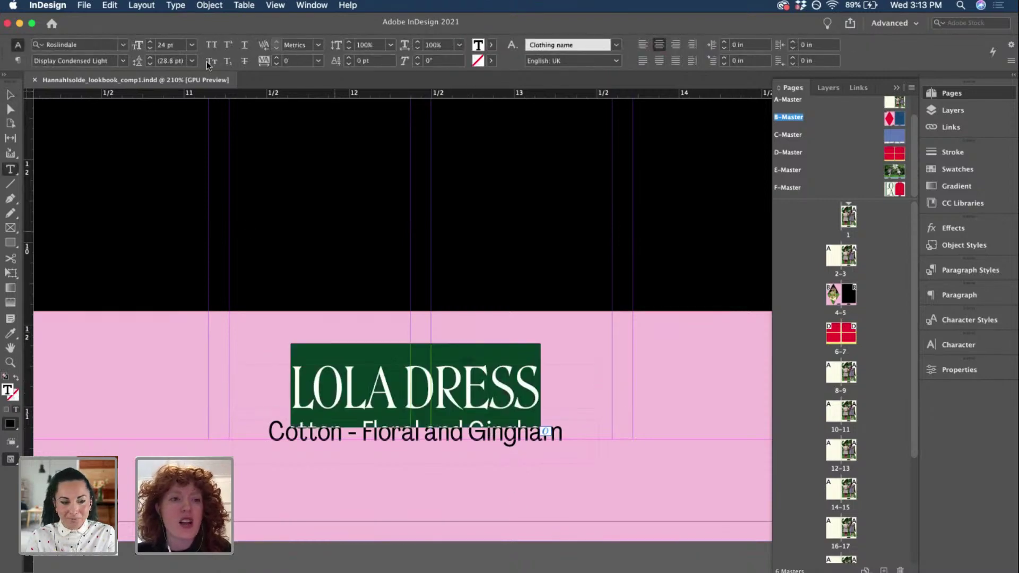
{"action": "left_click", "coordinate": [124, 45]}
{"action": "left_click", "coordinate": [123, 45]}
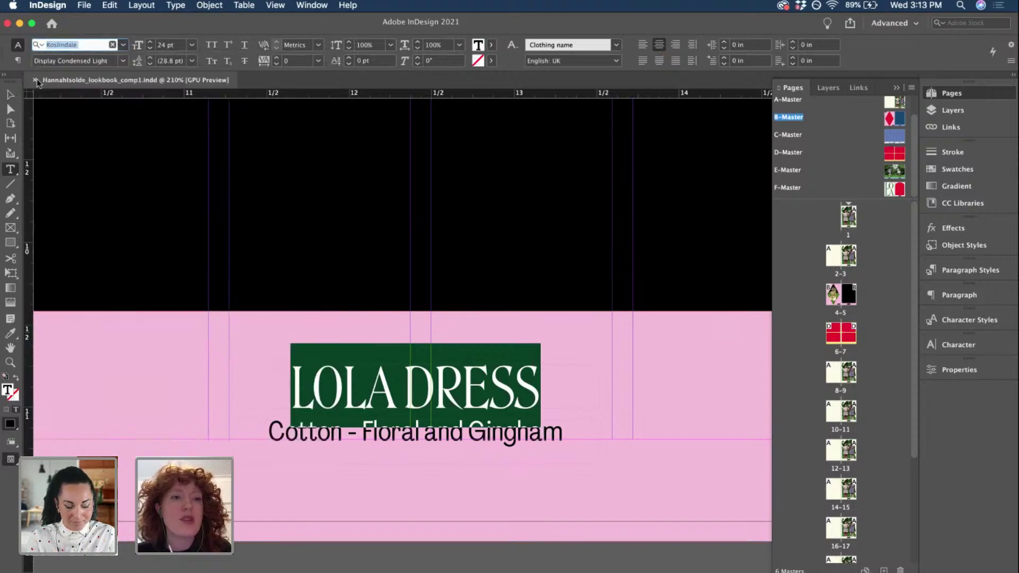
{"action": "left_click", "coordinate": [10, 95]}
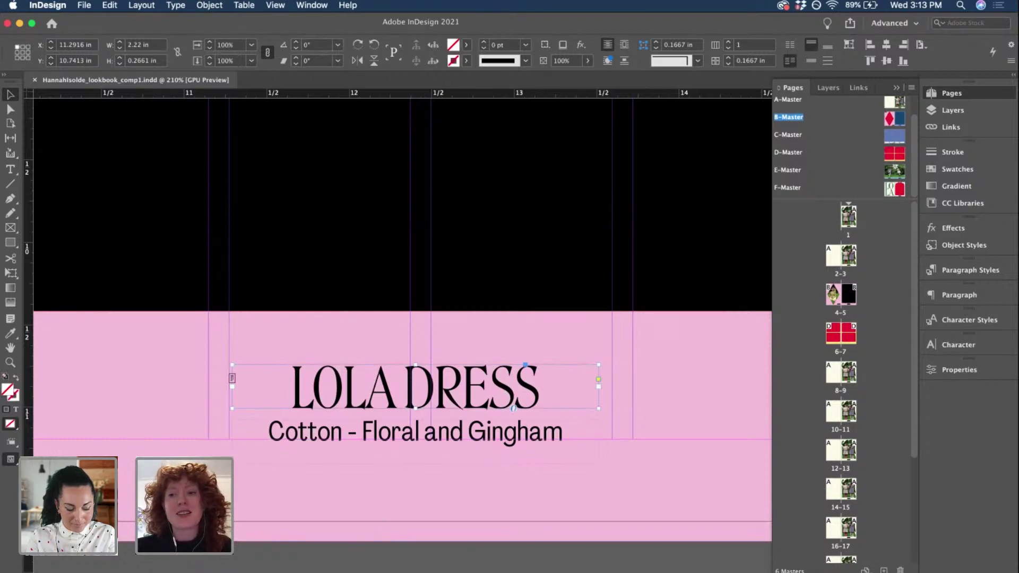
{"action": "double_click", "coordinate": [380, 445]}
{"action": "triple_click", "coordinate": [387, 445]}
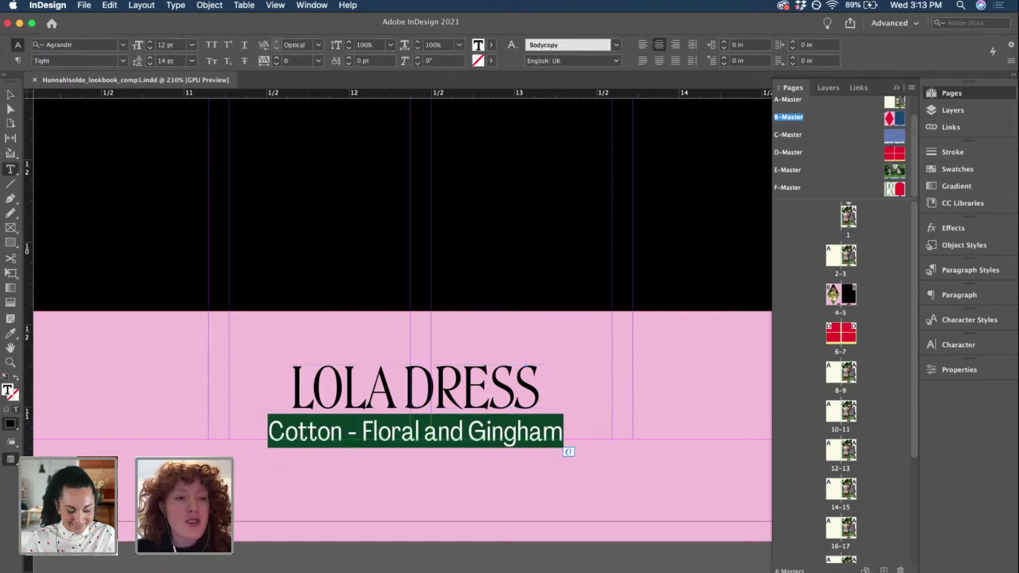
{"action": "left_click", "coordinate": [10, 94]}
- Select and copy both two-line LOLA DRESS captions beneath the wide photo on the E-Master spread
{"action": "scroll", "coordinate": [344, 289], "scroll_direction": "down", "scroll_amount": 5}
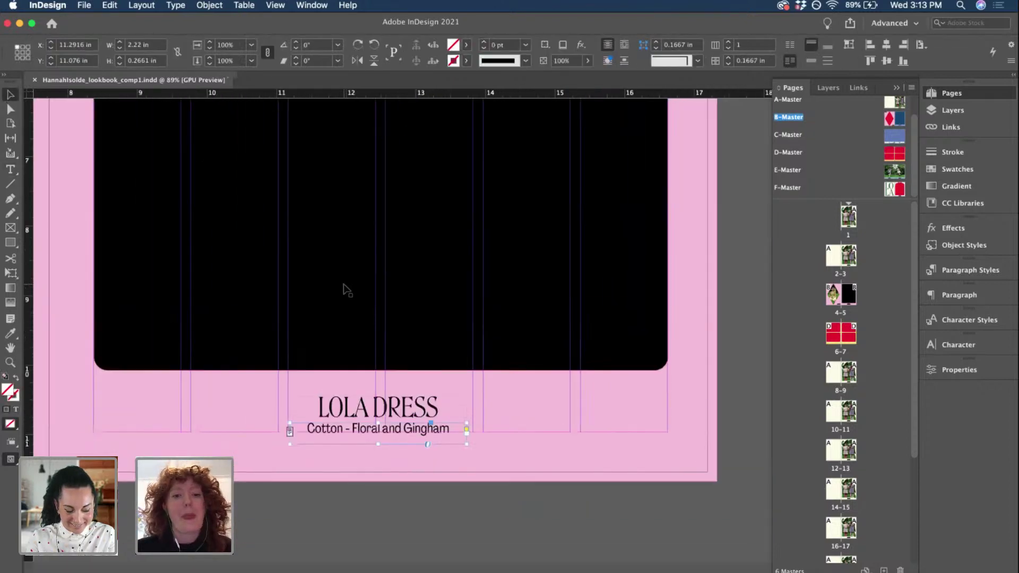
{"action": "scroll", "coordinate": [344, 289], "scroll_direction": "down", "scroll_amount": 5}
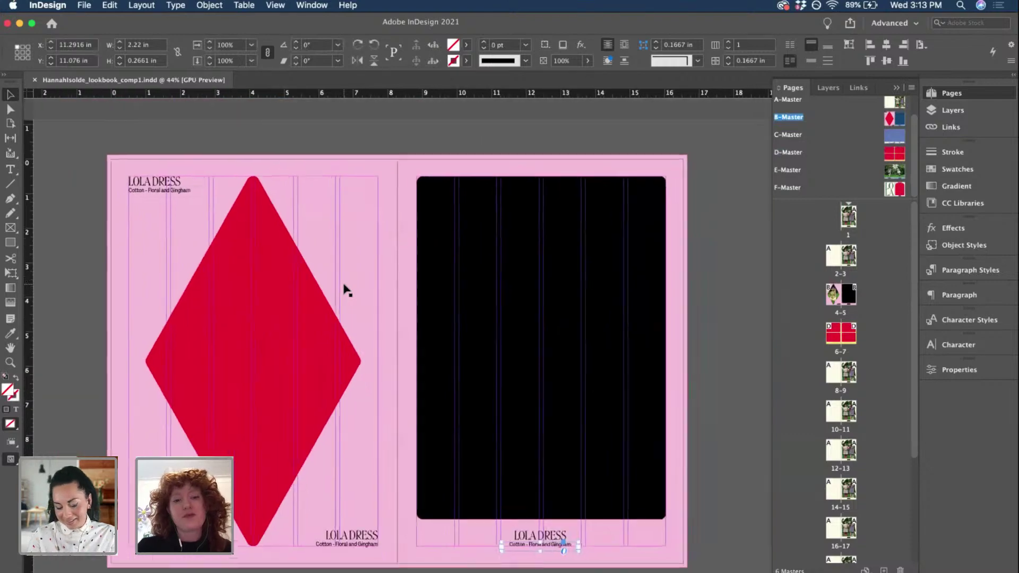
{"action": "scroll", "coordinate": [344, 289], "scroll_direction": "down", "scroll_amount": 1}
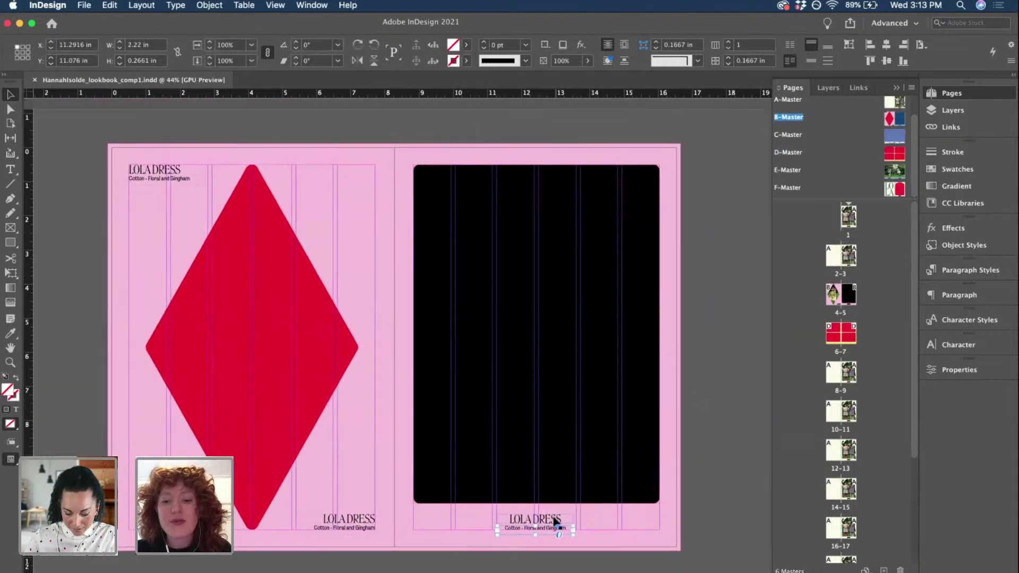
{"action": "left_click_drag", "start_coordinate": [556, 522], "coordinate": [555, 513]}
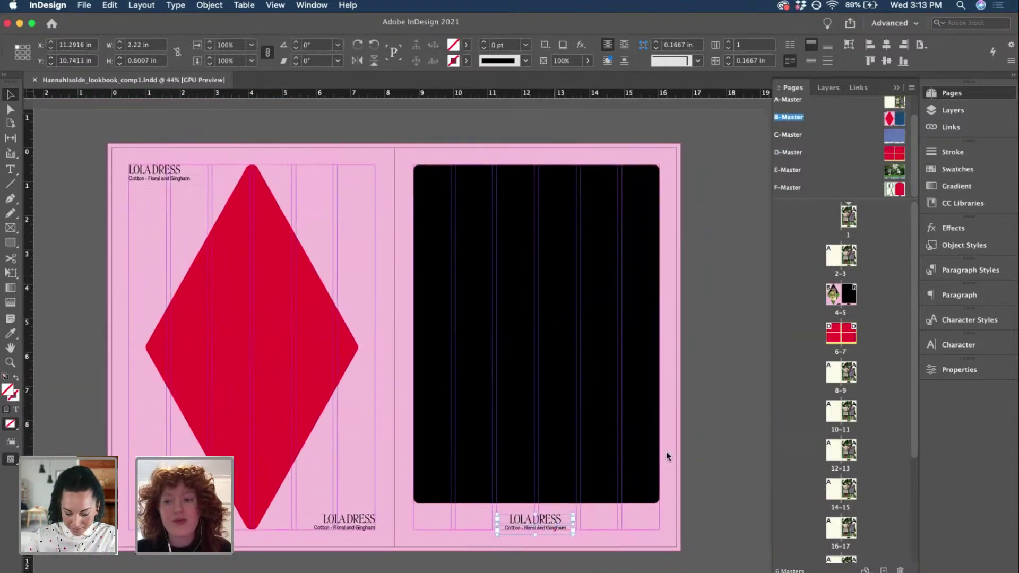
{"action": "double_click", "coordinate": [898, 155]}
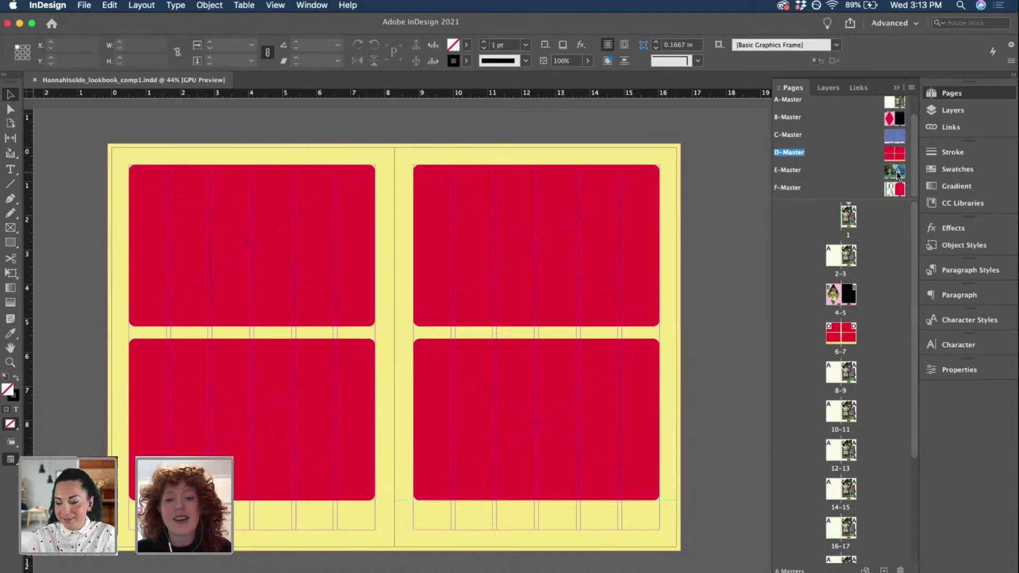
{"action": "double_click", "coordinate": [898, 173]}
{"action": "left_click", "coordinate": [551, 522]}
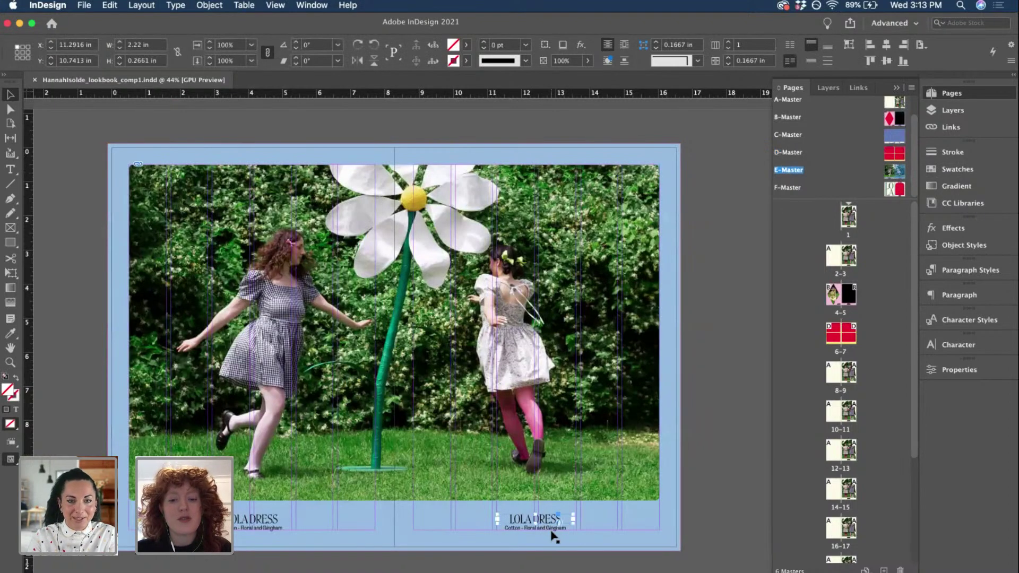
{"action": "left_click_drag", "start_coordinate": [552, 532], "coordinate": [552, 535]}
{"action": "left_click", "coordinate": [280, 523], "text": "shift"}
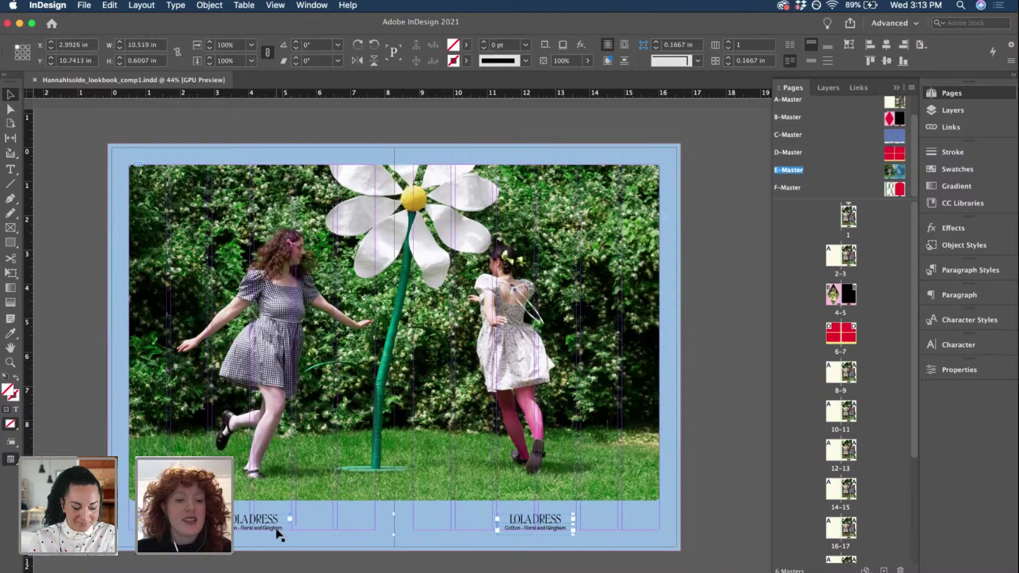
- Paste both captions in place below the red frames on the D-Master spread and save the document
{"action": "double_click", "coordinate": [893, 159]}
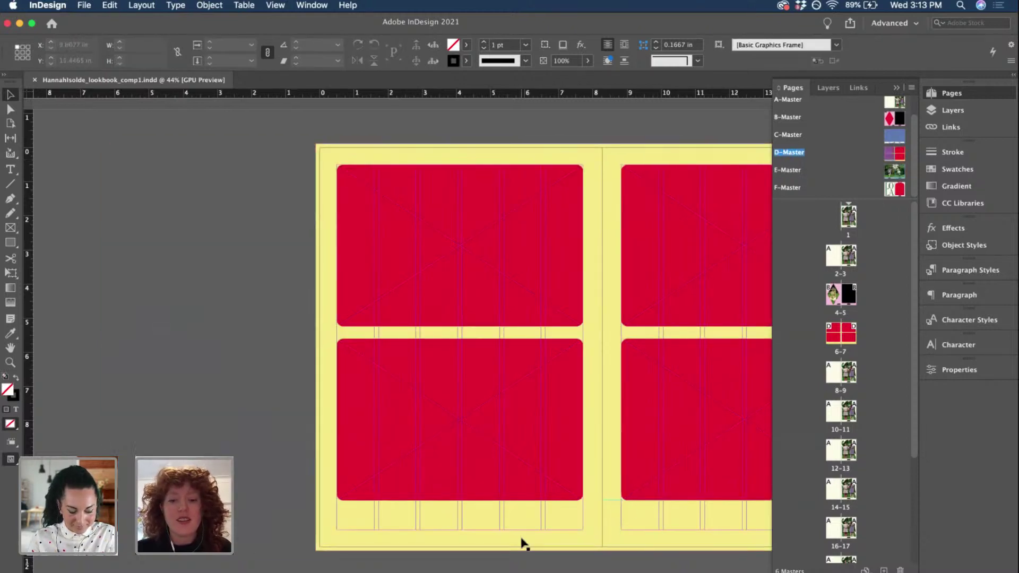
{"action": "key", "text": "super+alt+shift+v"}
{"action": "scroll", "coordinate": [520, 538], "scroll_direction": "right", "scroll_amount": 3}
{"action": "scroll", "coordinate": [520, 538], "scroll_direction": "down", "scroll_amount": 1}
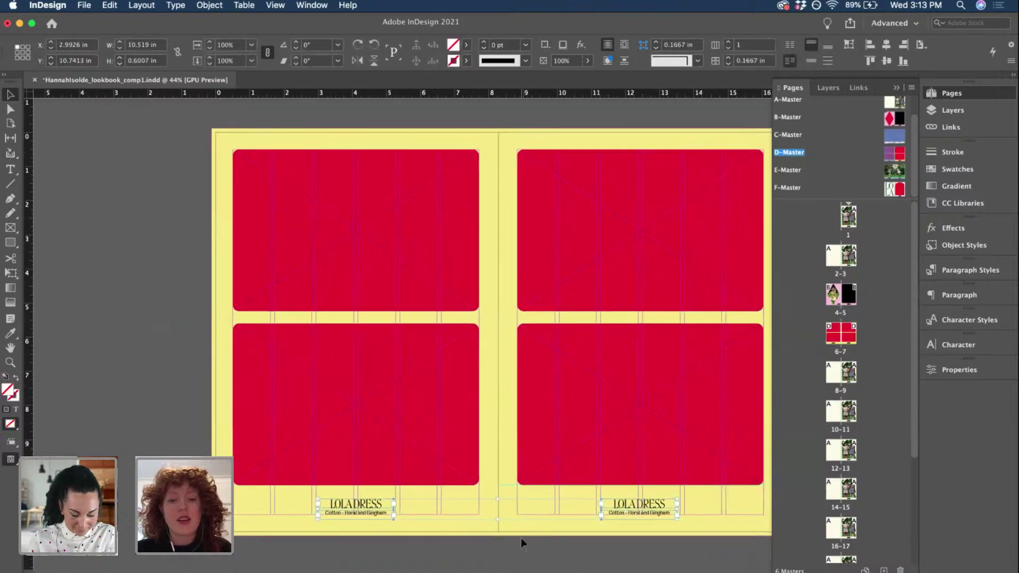
{"action": "key", "text": "super+s"}
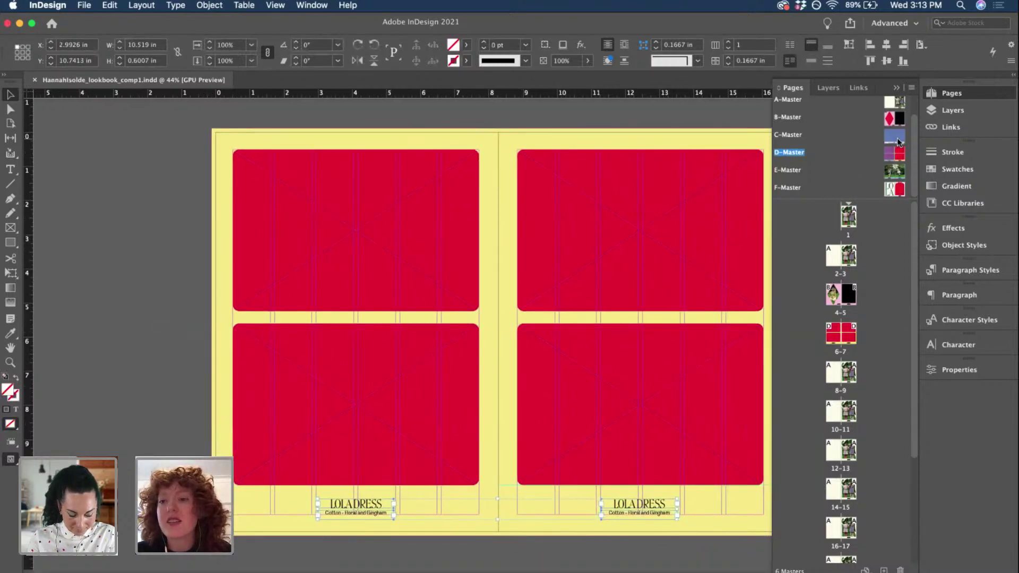
- Examine the F-Master and A-Master spreads to compare their left pages and caption placement
{"action": "scroll", "coordinate": [898, 143], "scroll_direction": "up", "scroll_amount": 1}
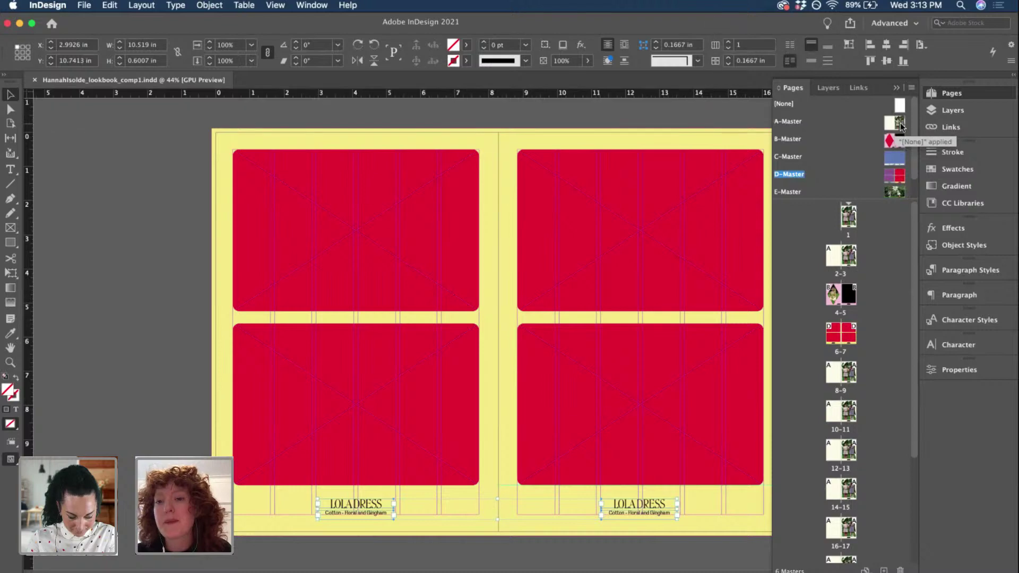
{"action": "scroll", "coordinate": [899, 159], "scroll_direction": "down", "scroll_amount": 1}
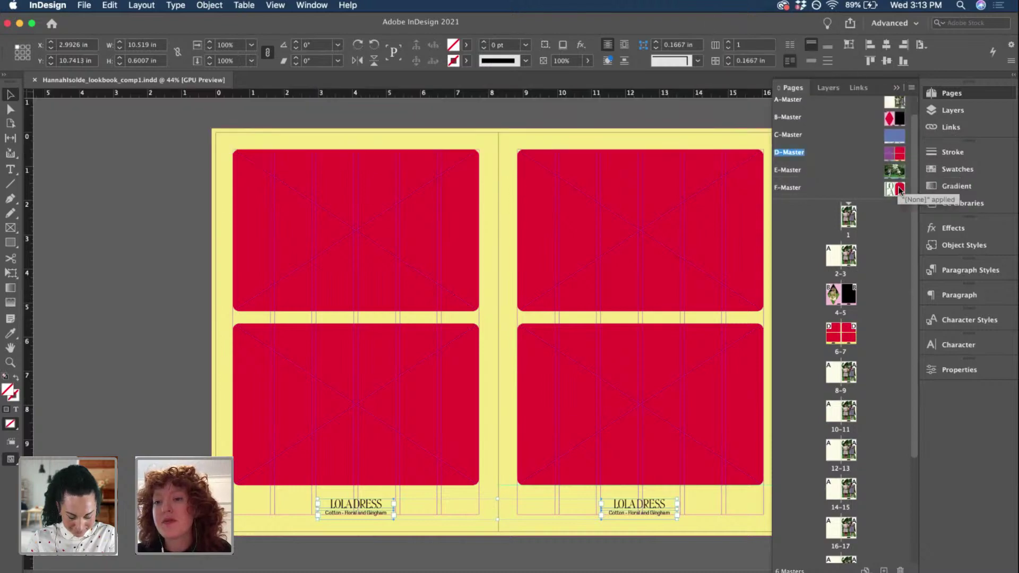
{"action": "double_click", "coordinate": [899, 190]}
{"action": "scroll", "coordinate": [282, 254], "scroll_direction": "left", "scroll_amount": 1}
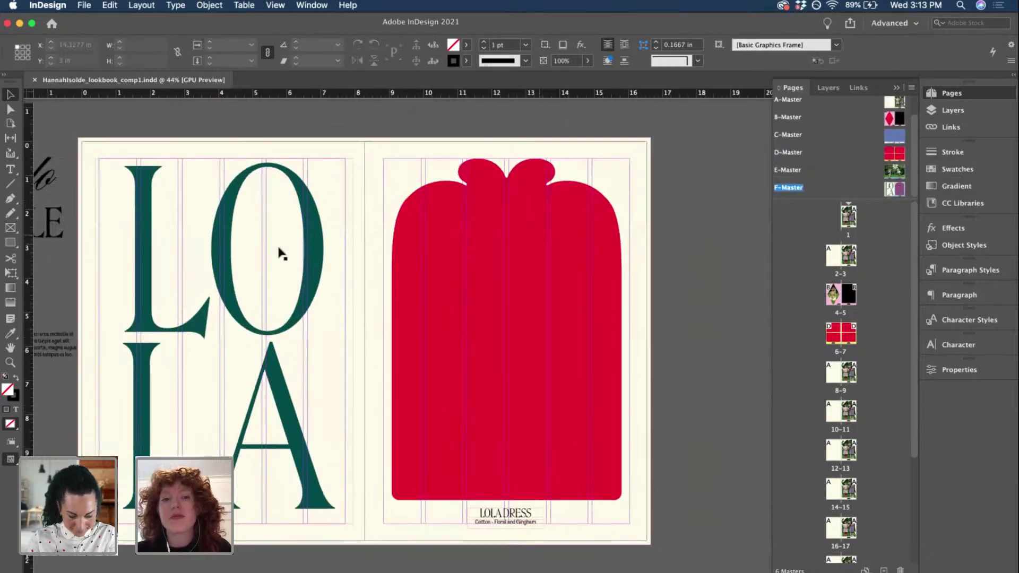
{"action": "scroll", "coordinate": [889, 120], "scroll_direction": "up", "scroll_amount": 1}
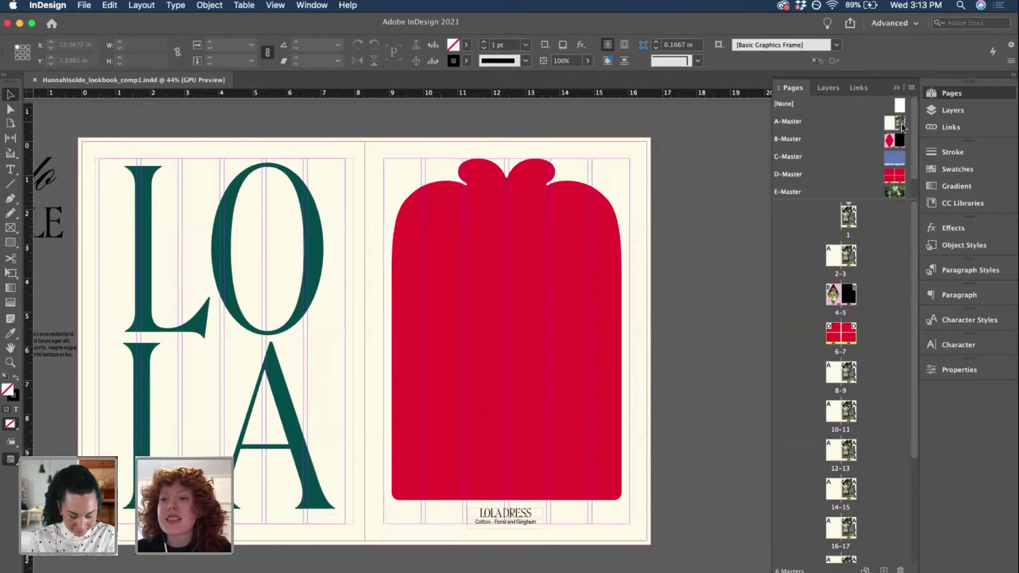
{"action": "double_click", "coordinate": [899, 123]}
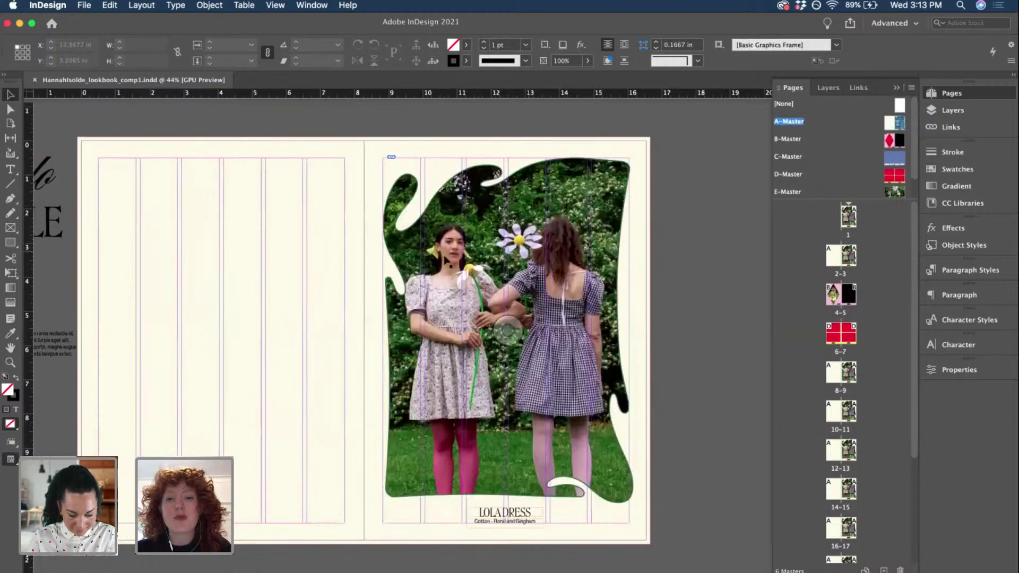
{"action": "scroll", "coordinate": [895, 191], "scroll_direction": "down", "scroll_amount": 1}
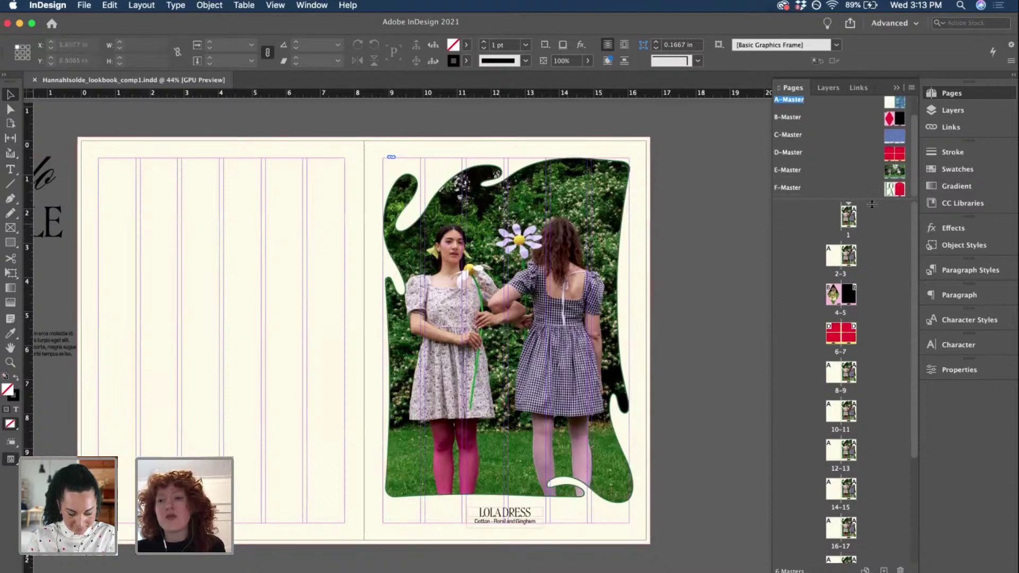
- Copy the large green LOLA title from the F-Master spread and paste it in place on the A-Master's left page
{"action": "double_click", "coordinate": [887, 191]}
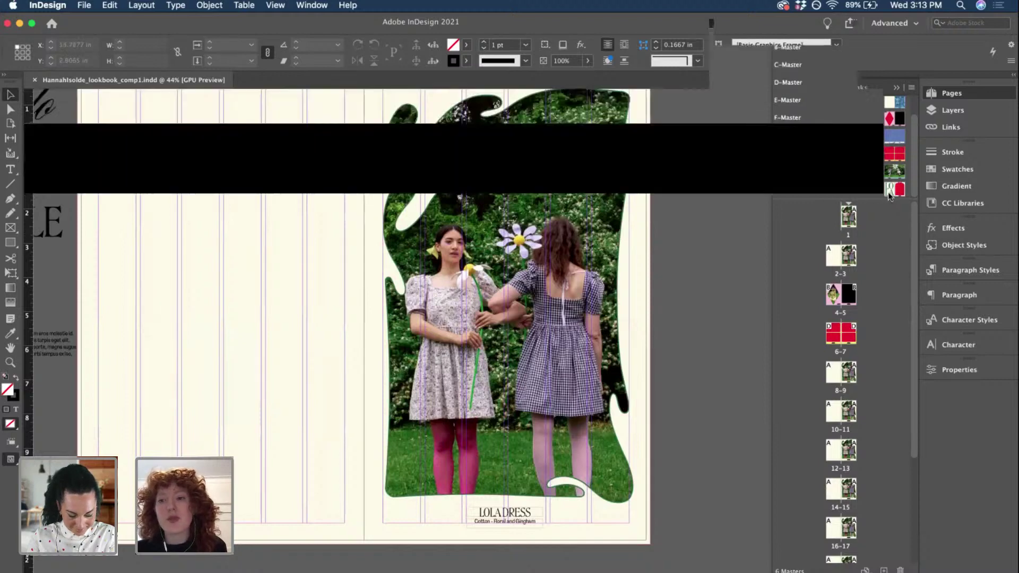
{"action": "left_click", "coordinate": [468, 268]}
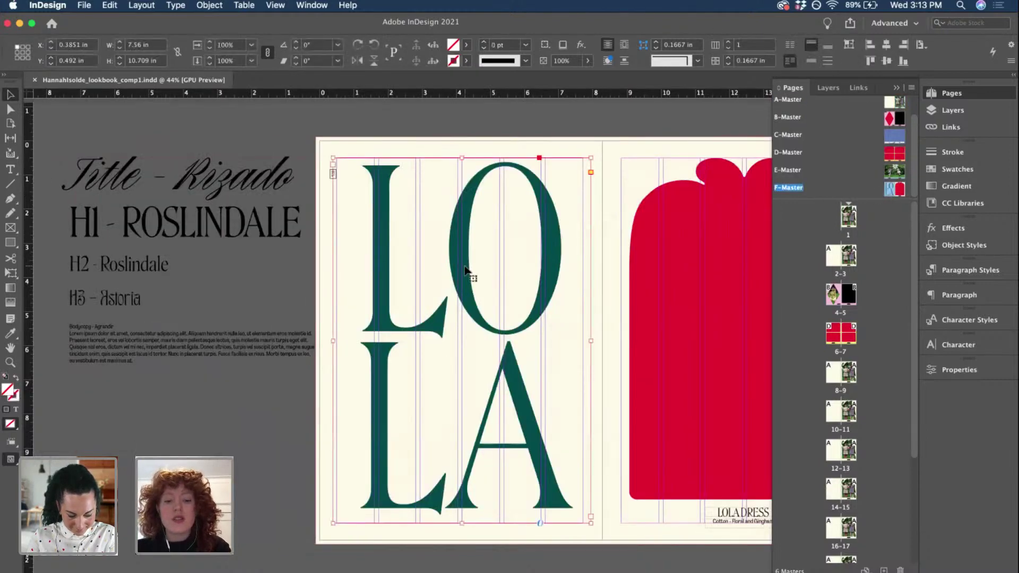
{"action": "scroll", "coordinate": [887, 127], "scroll_direction": "up", "scroll_amount": 1}
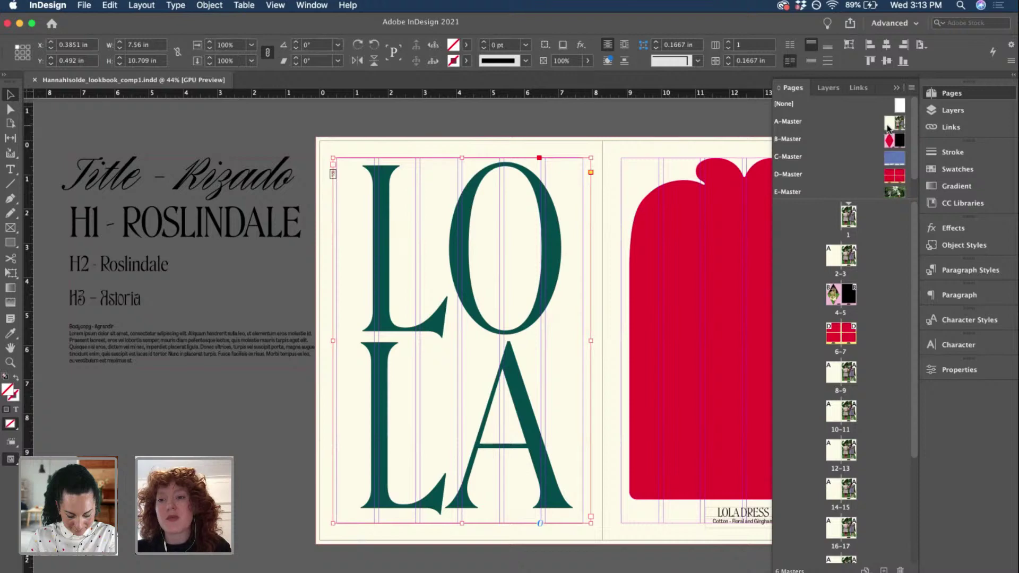
{"action": "double_click", "coordinate": [888, 127]}
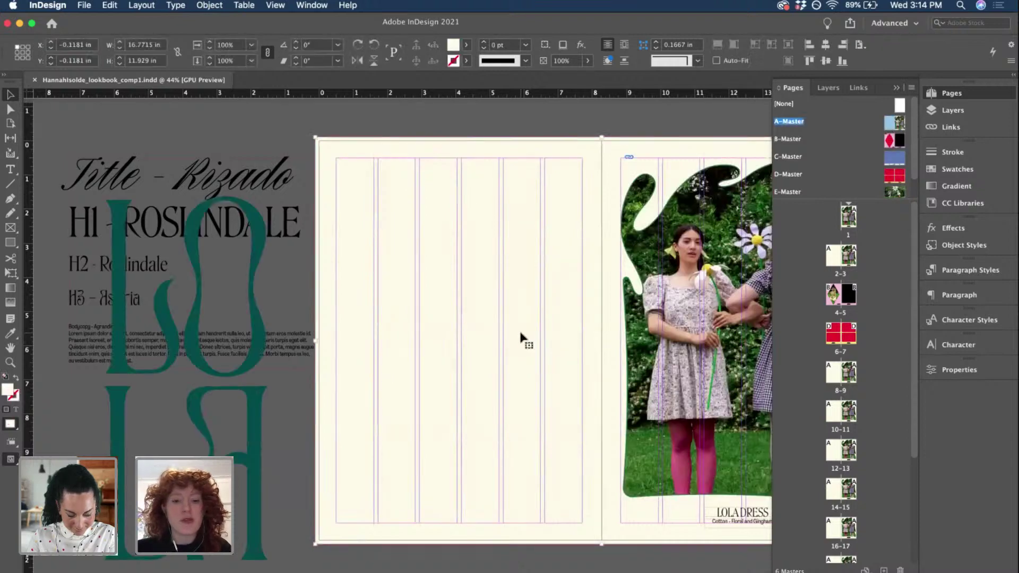
{"action": "key", "text": "super+alt+shift+v"}
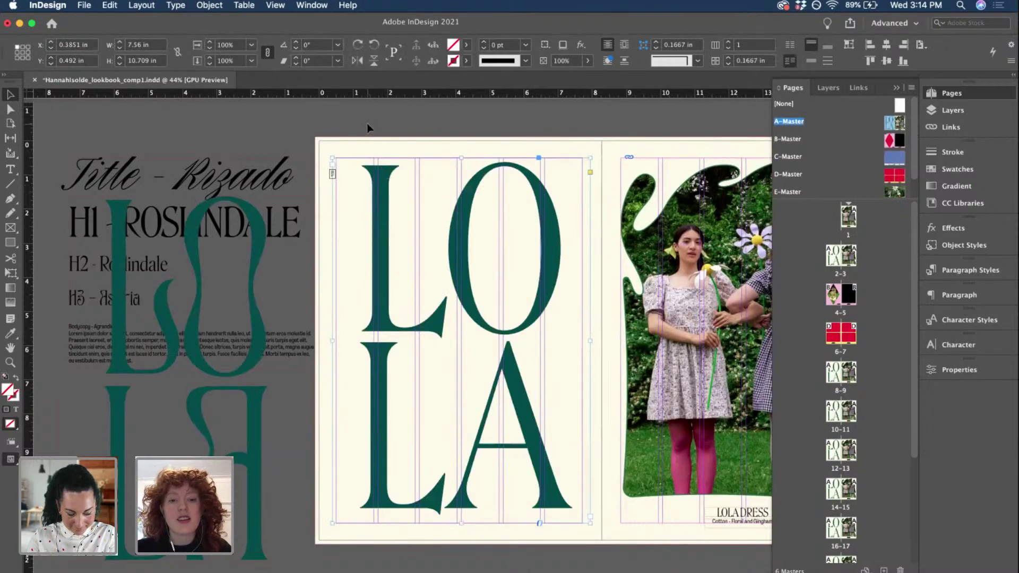
- Enlarge all of the pasted LOLA title's text to 500 pt
{"action": "double_click", "coordinate": [523, 284]}
{"action": "double_click", "coordinate": [518, 289]}
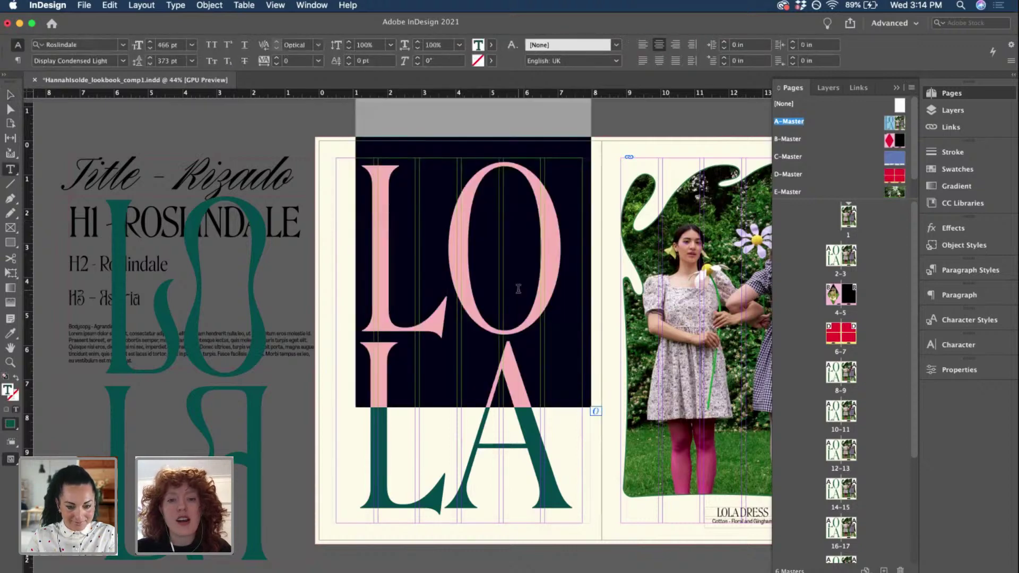
{"action": "key", "text": "super+a"}
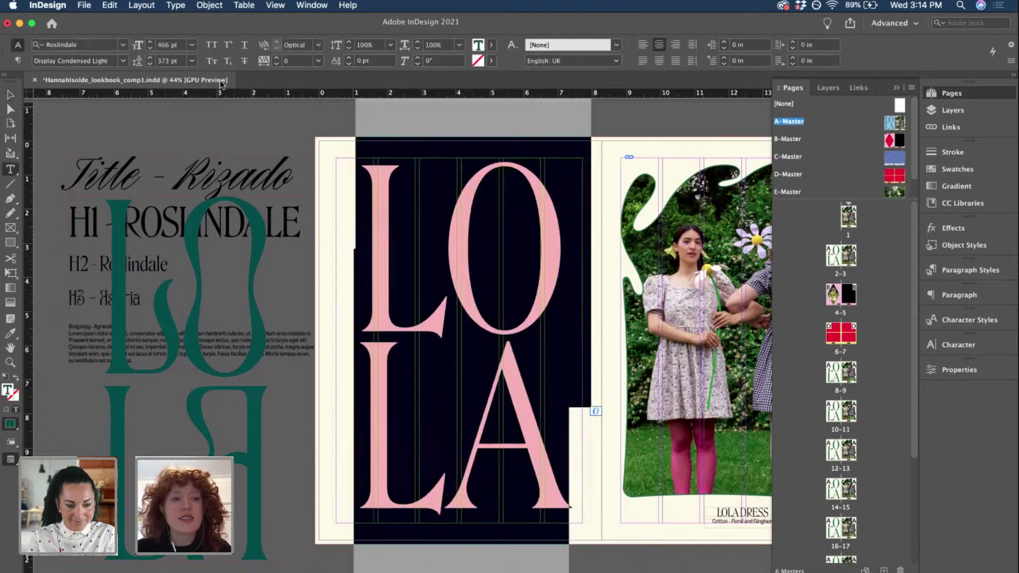
{"action": "left_click", "coordinate": [150, 43]}
{"action": "left_click", "coordinate": [150, 42]}
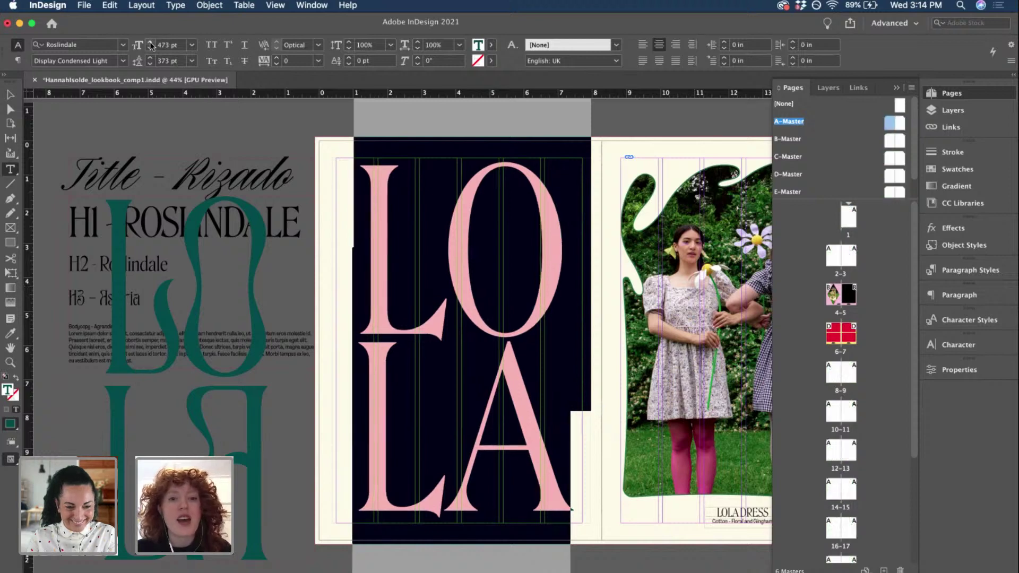
{"action": "left_click", "coordinate": [150, 43]}
{"action": "left_click", "coordinate": [150, 42]}
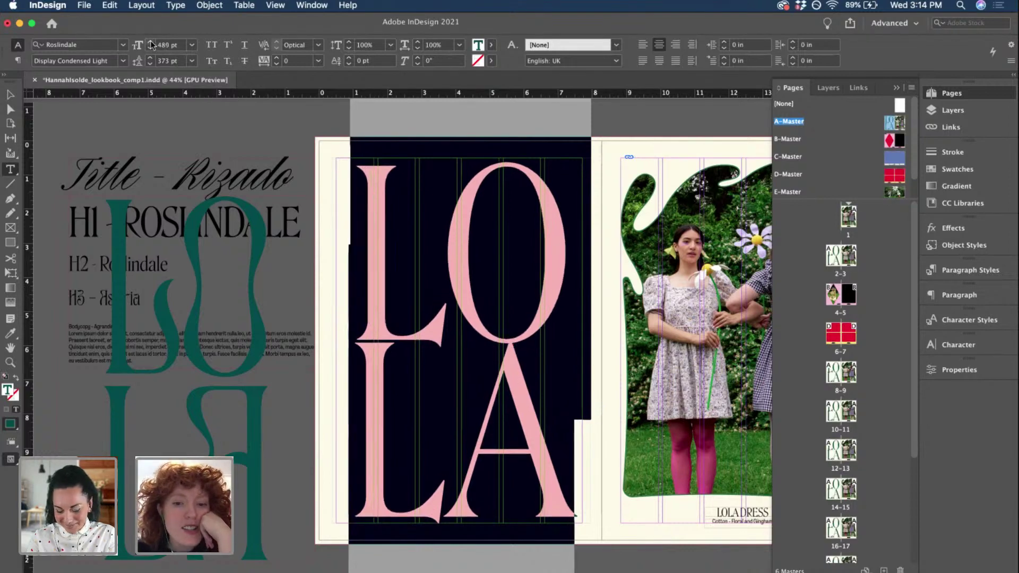
{"action": "left_click", "coordinate": [150, 42]}
{"action": "left_click", "coordinate": [151, 42]}
{"action": "left_click", "coordinate": [151, 42]}
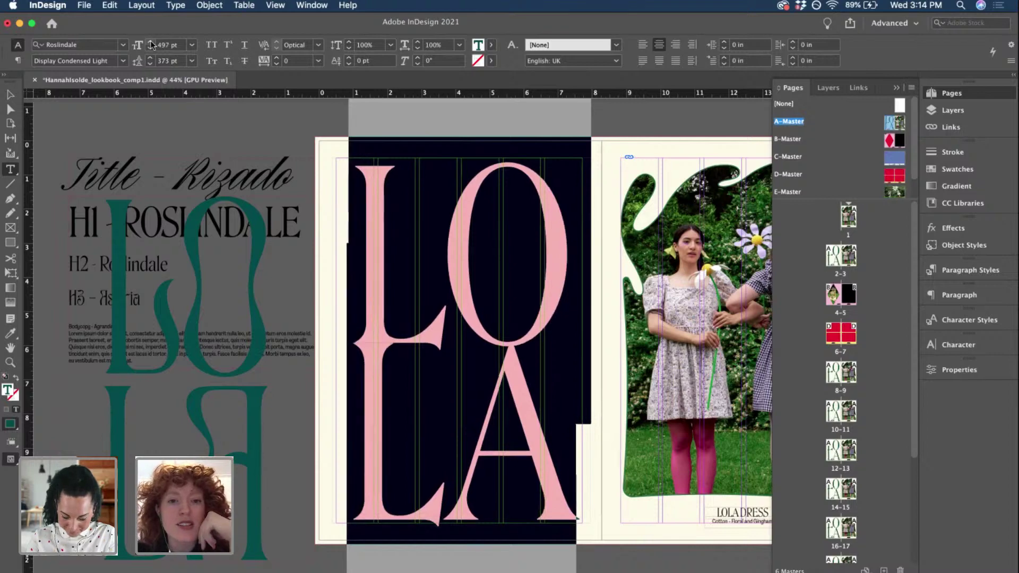
{"action": "left_click", "coordinate": [150, 42]}
{"action": "left_click", "coordinate": [151, 43]}
- Set the LOLA title's leading to 376 pt and extend its text frame's upper edge to Y 0.25 in
{"action": "left_click", "coordinate": [150, 58]}
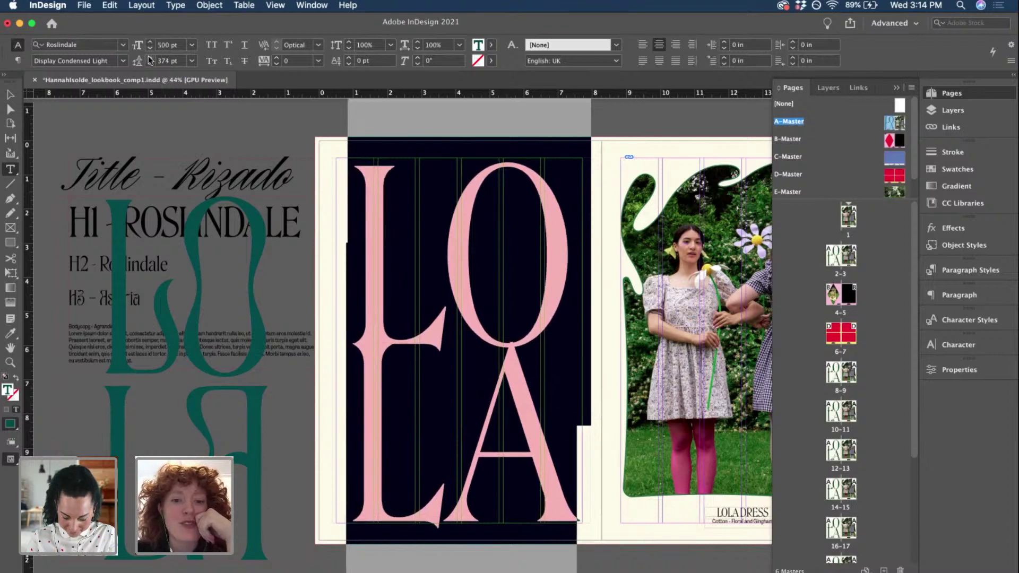
{"action": "left_click", "coordinate": [150, 57]}
{"action": "left_click", "coordinate": [150, 57]}
{"action": "left_click", "coordinate": [9, 92]}
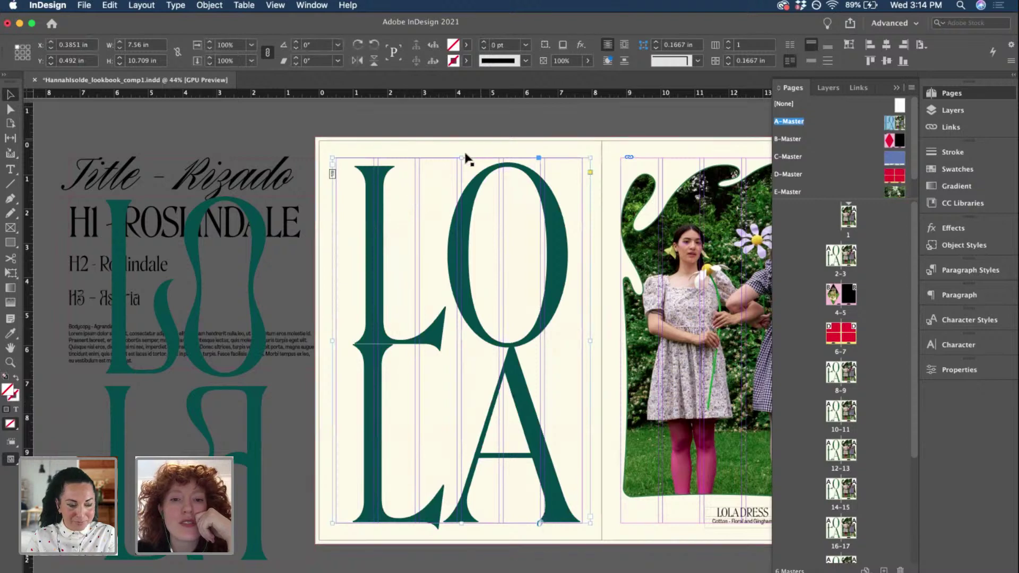
{"action": "left_click_drag", "start_coordinate": [461, 157], "coordinate": [460, 150]}
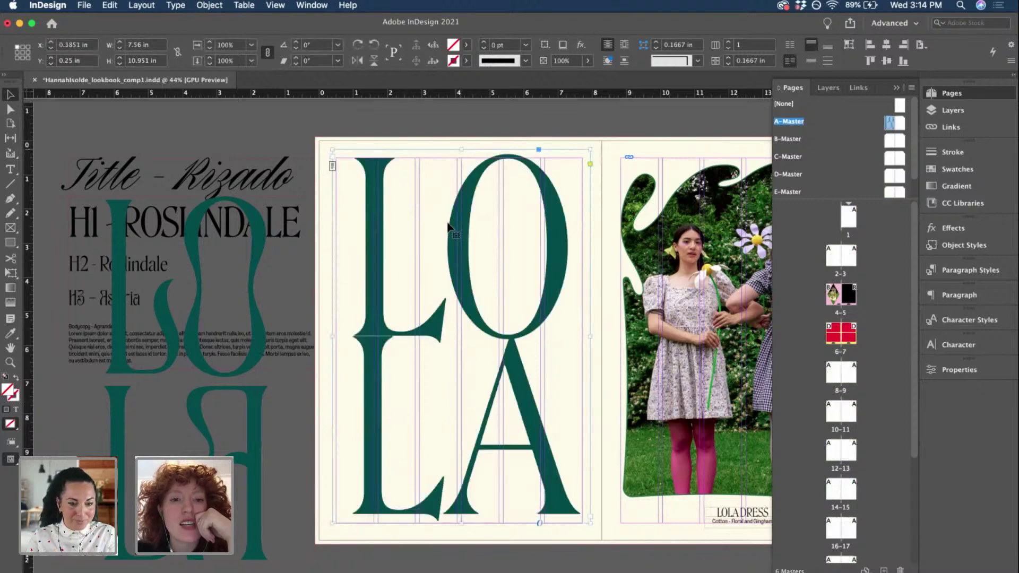
- Increase the leading of the whole LOLA title to just under 395 pt, keeping both lines inside the frame
{"action": "double_click", "coordinate": [442, 229]}
{"action": "key", "text": "super+a"}
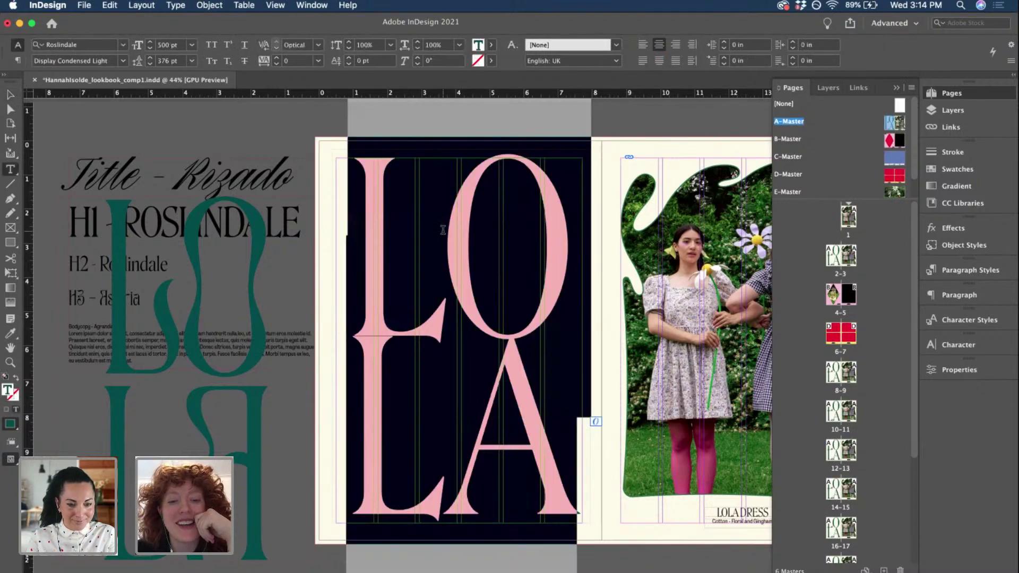
{"action": "left_click", "coordinate": [151, 58]}
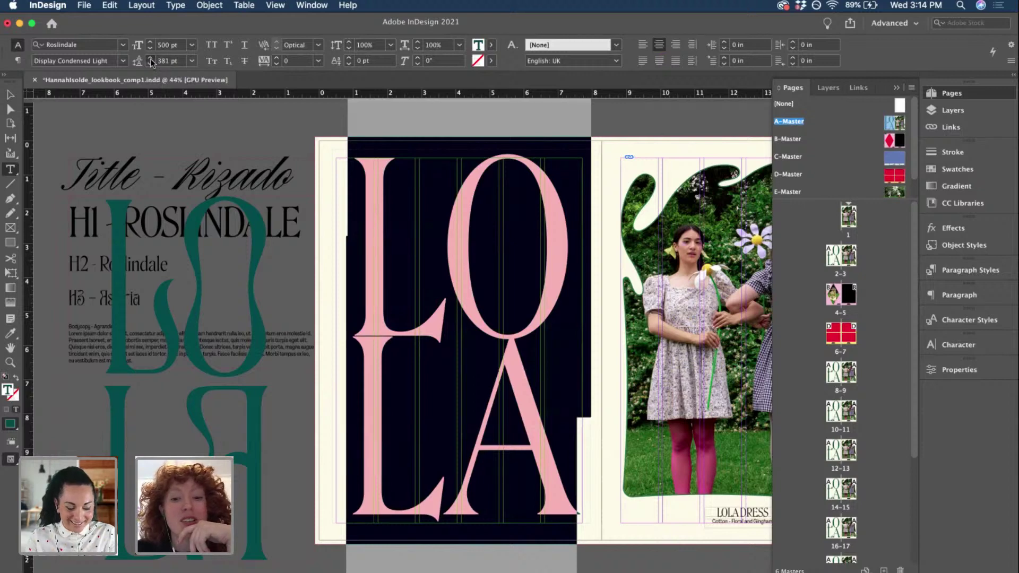
{"action": "left_click", "coordinate": [150, 58]}
{"action": "left_click", "coordinate": [151, 58]}
{"action": "left_click", "coordinate": [151, 59]}
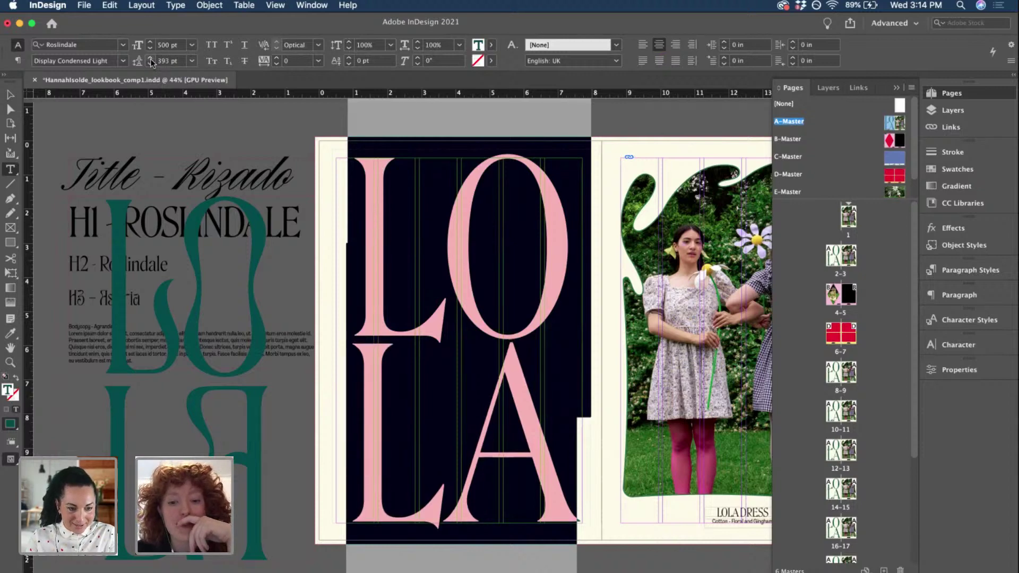
{"action": "left_click", "coordinate": [151, 58]}
{"action": "left_click", "coordinate": [151, 58]}
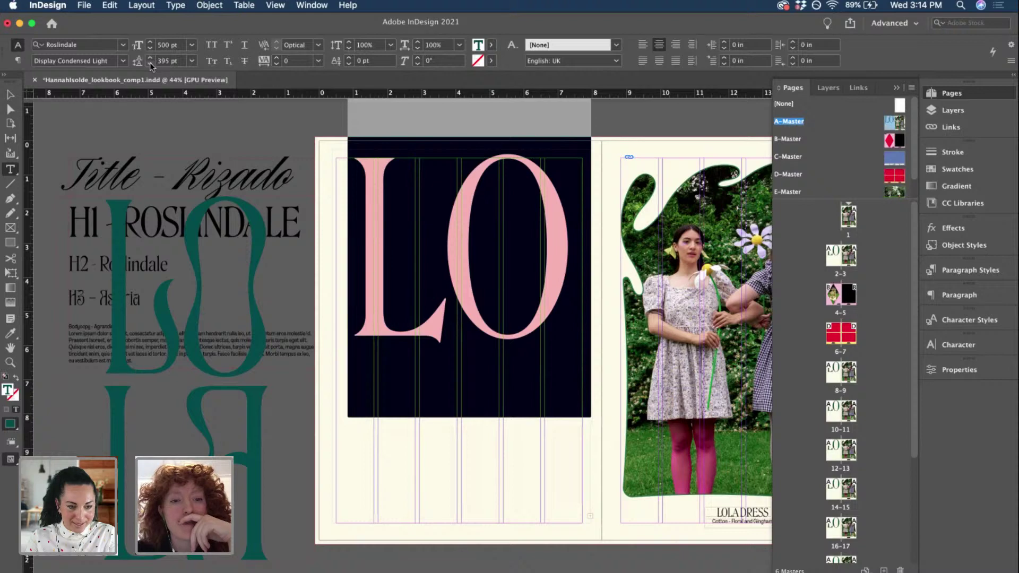
{"action": "left_click", "coordinate": [17, 94]}
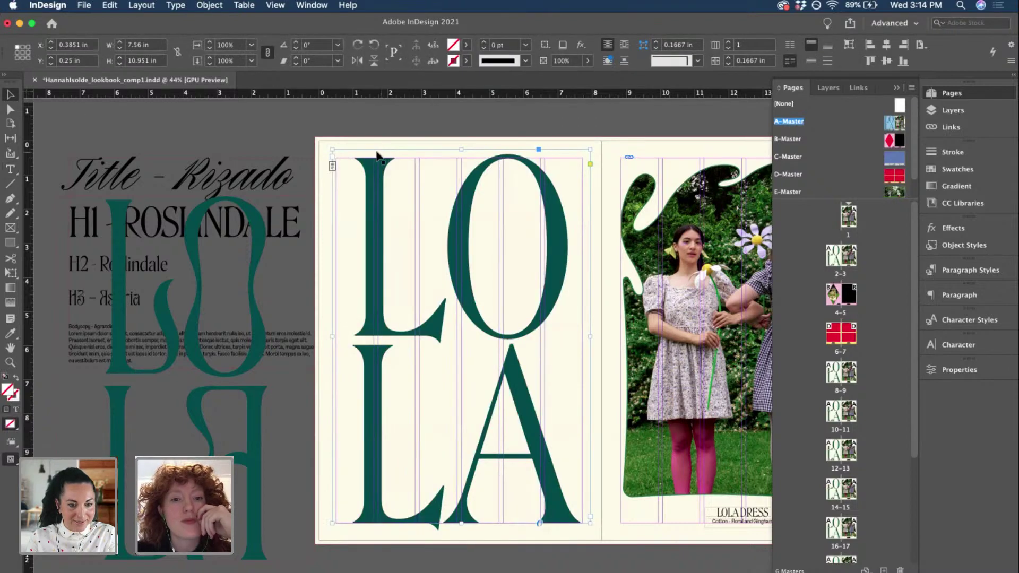
- Nudge the LOLA text frame down to Y 0.2565 in, aligning the L's upper edge with the margin guide
{"action": "scroll", "coordinate": [417, 180], "scroll_direction": "up", "scroll_amount": 10}
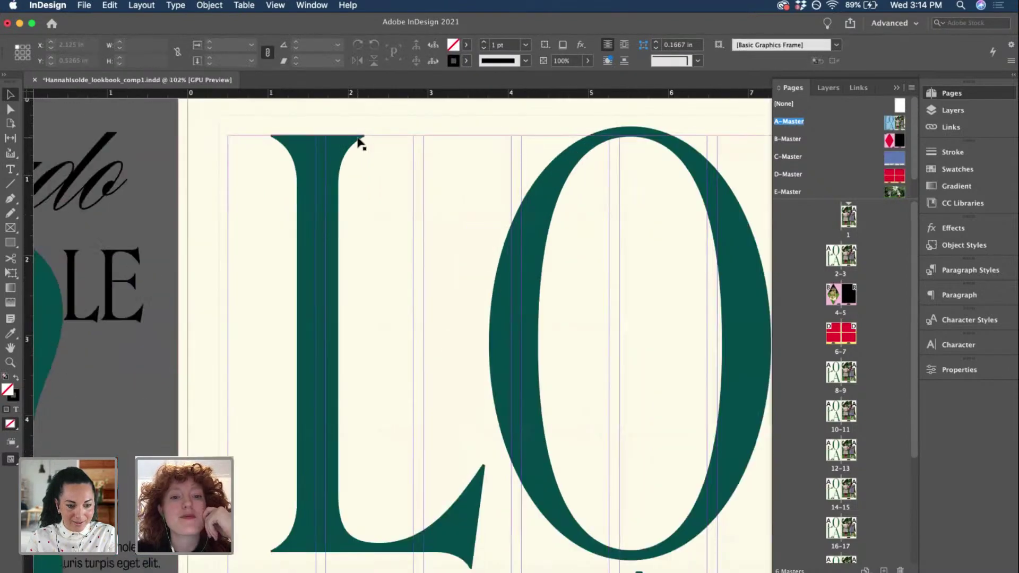
{"action": "scroll", "coordinate": [336, 183], "scroll_direction": "down", "scroll_amount": 6}
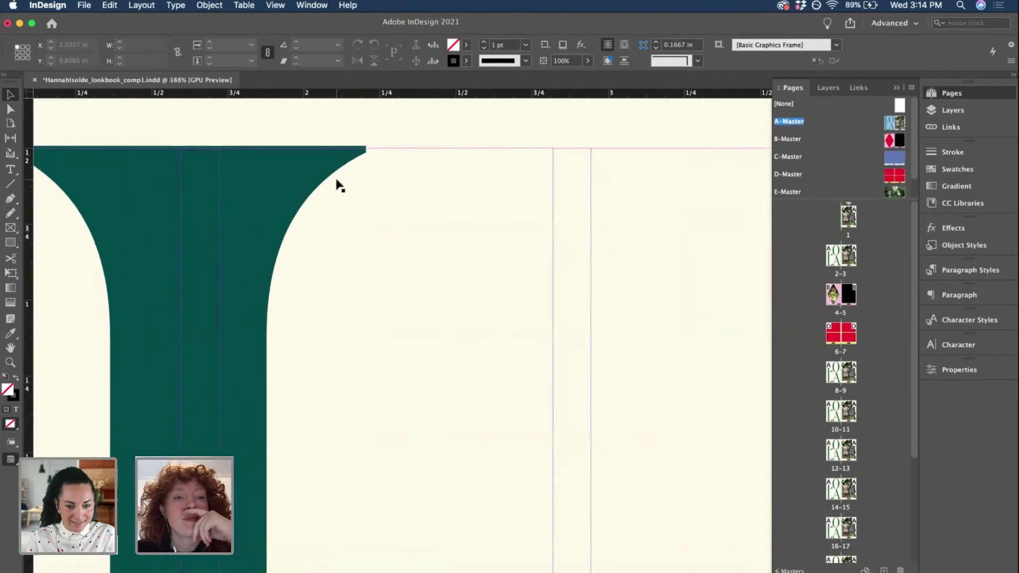
{"action": "scroll", "coordinate": [337, 185], "scroll_direction": "up", "scroll_amount": 10}
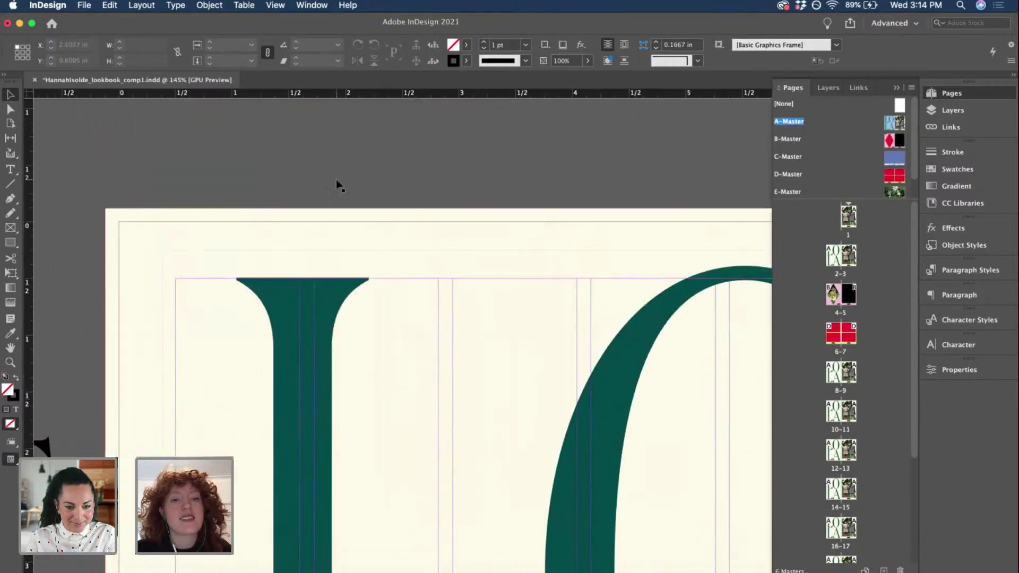
{"action": "scroll", "coordinate": [404, 325], "scroll_direction": "up", "scroll_amount": 9}
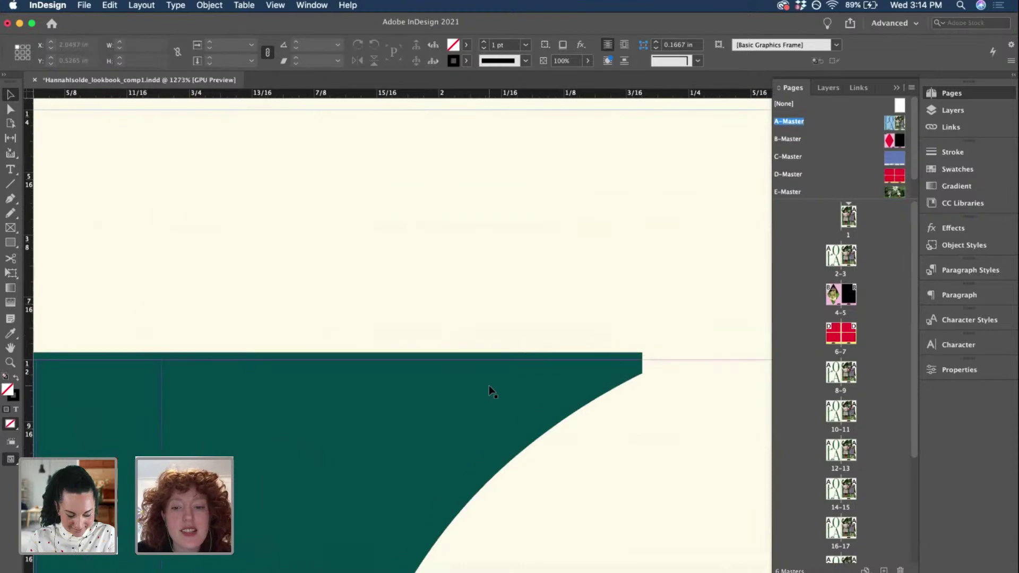
{"action": "left_click", "coordinate": [489, 397]}
{"action": "scroll", "coordinate": [488, 395], "scroll_direction": "down", "scroll_amount": 10}
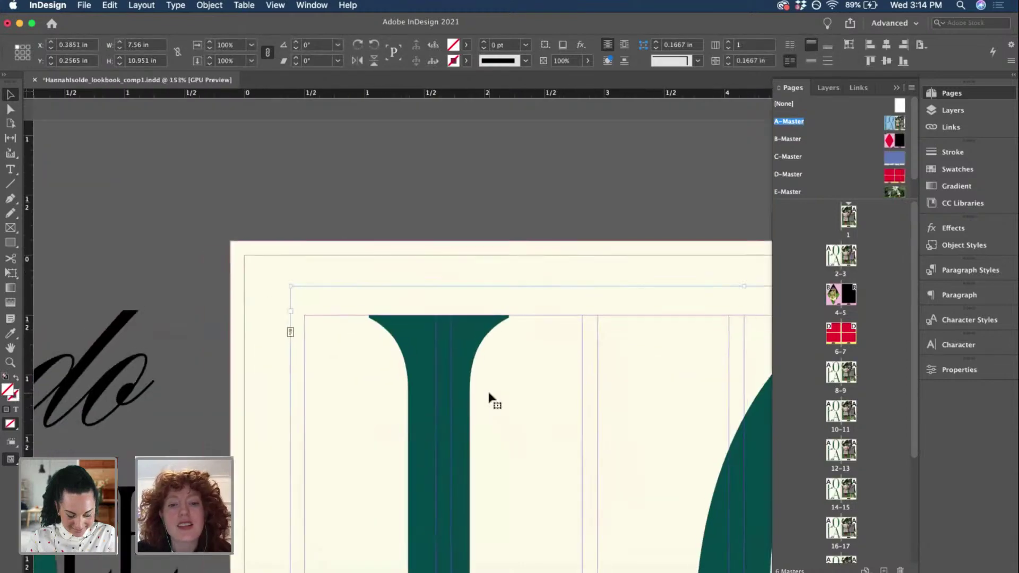
- Examine how the feet of the L and A in the title's second line sit against the lower margin guide
{"action": "scroll", "coordinate": [489, 400], "scroll_direction": "down", "scroll_amount": 8}
{"action": "scroll", "coordinate": [462, 430], "scroll_direction": "right", "scroll_amount": 2}
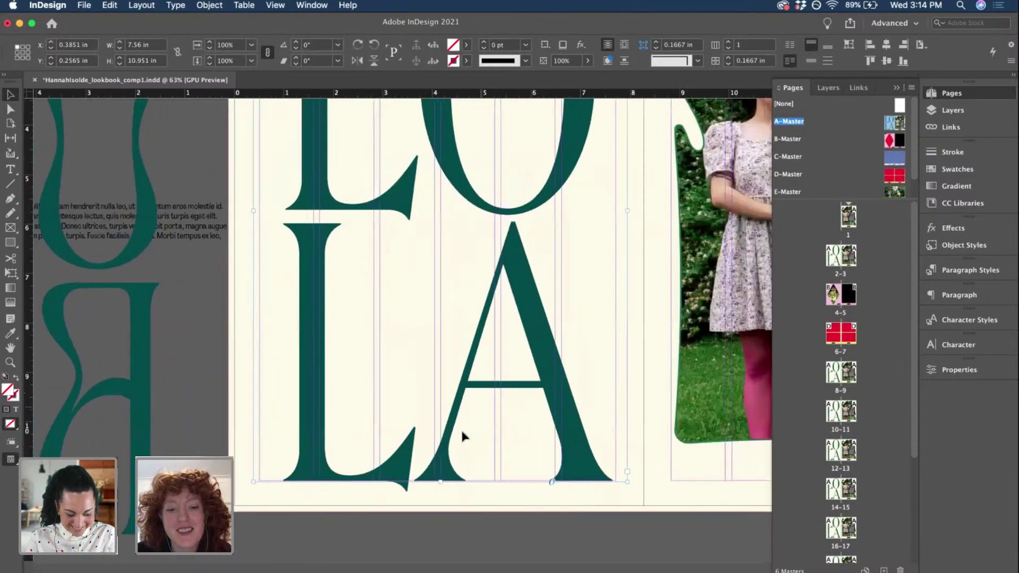
{"action": "scroll", "coordinate": [461, 428], "scroll_direction": "up", "scroll_amount": 3}
{"action": "scroll", "coordinate": [406, 518], "scroll_direction": "up", "scroll_amount": 2}
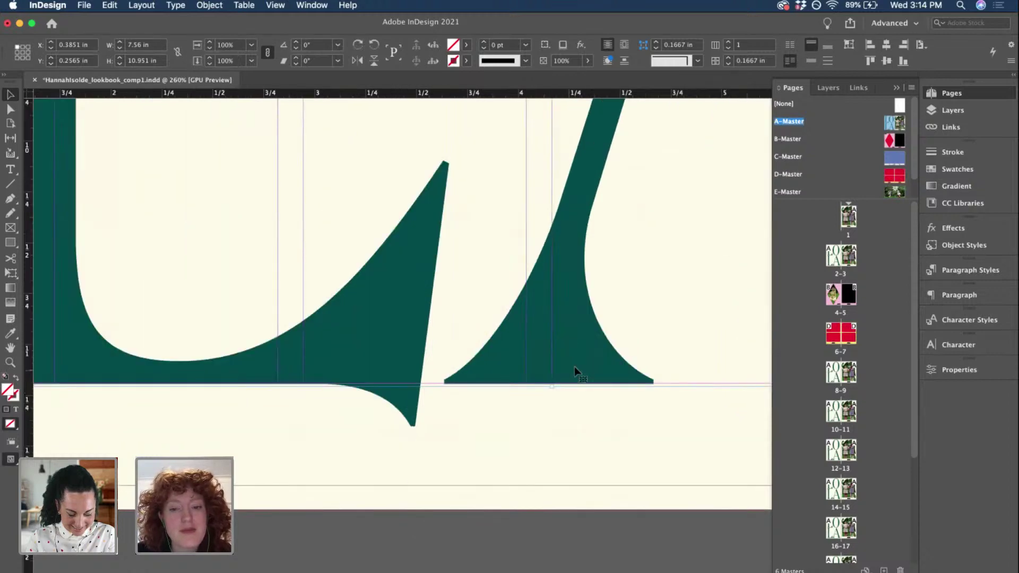
{"action": "scroll", "coordinate": [574, 366], "scroll_direction": "up", "scroll_amount": 5}
{"action": "scroll", "coordinate": [574, 366], "scroll_direction": "up", "scroll_amount": 2}
{"action": "scroll", "coordinate": [574, 366], "scroll_direction": "down", "scroll_amount": 5}
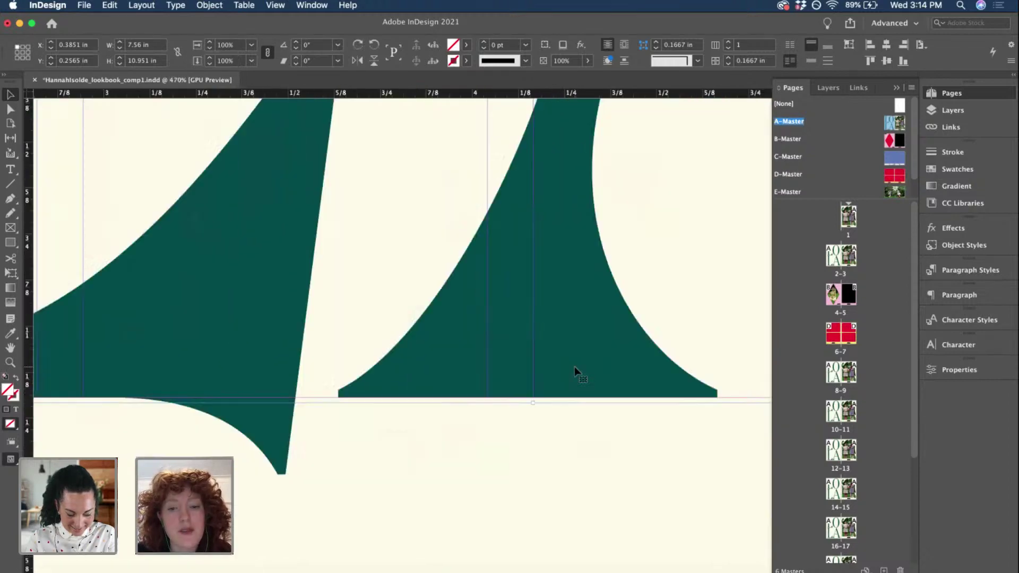
{"action": "scroll", "coordinate": [584, 361], "scroll_direction": "down", "scroll_amount": 5}
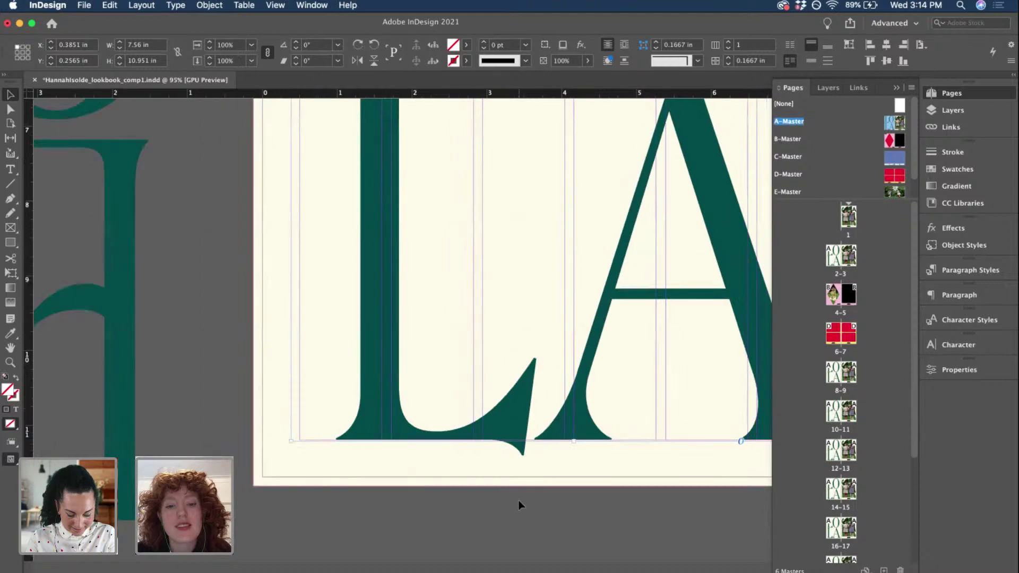
{"action": "scroll", "coordinate": [519, 504], "scroll_direction": "down", "scroll_amount": 3}
- Narrow the LOLA text frame to the page's side margins, with X at 0.5 in and width 7.2052 in
{"action": "left_click", "coordinate": [515, 317]}
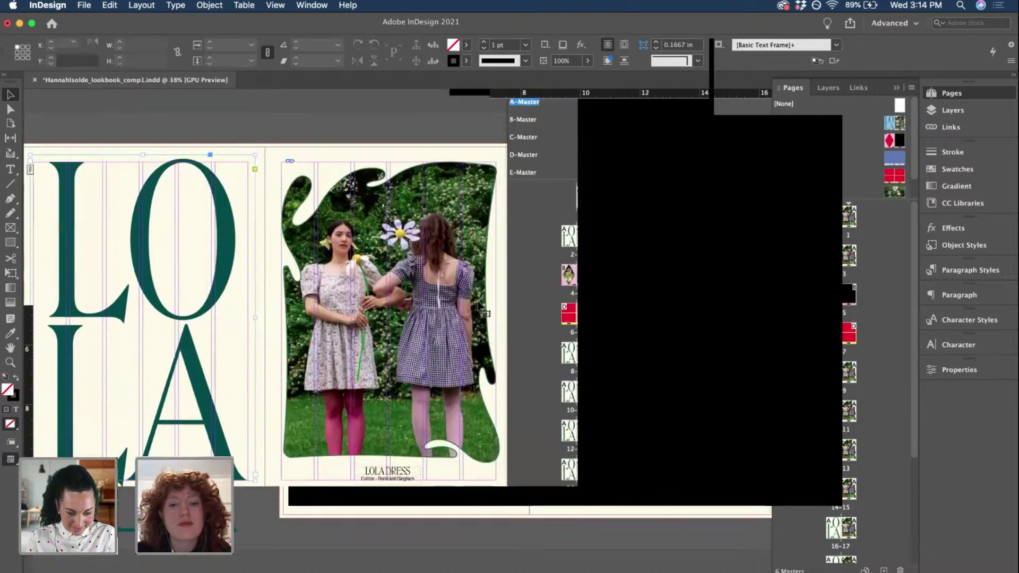
{"action": "left_click_drag", "start_coordinate": [519, 337], "coordinate": [513, 338]}
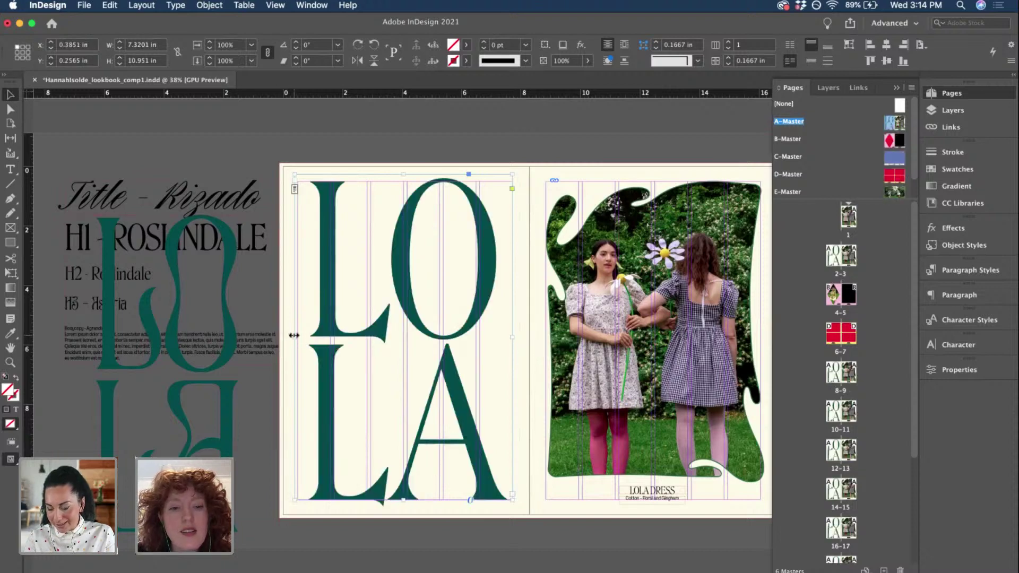
{"action": "left_click_drag", "start_coordinate": [293, 335], "coordinate": [293, 336]}
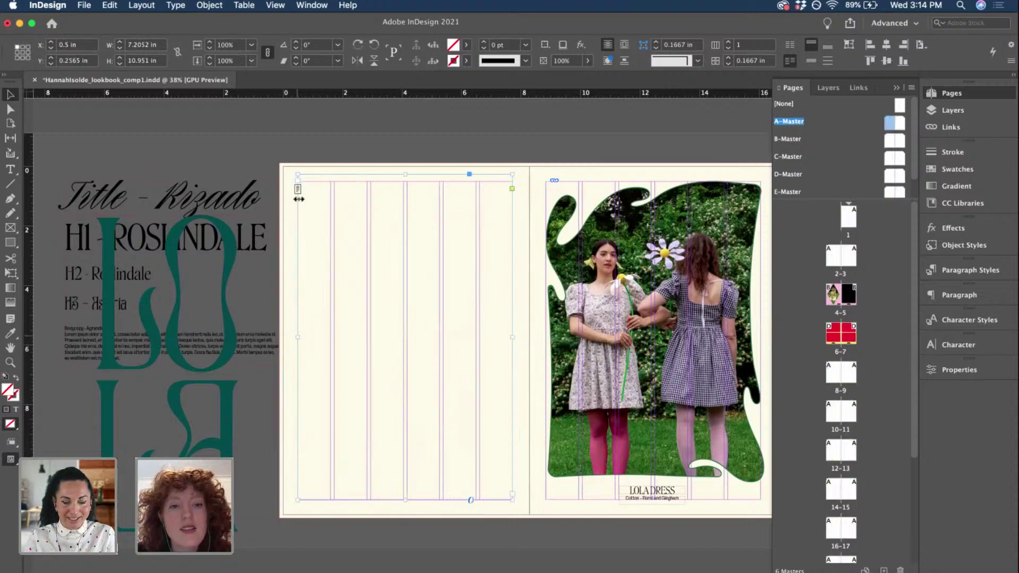
- Delete the distorted green LOLA text that overlaps the type samples on the pasteboard
{"action": "left_click", "coordinate": [290, 148]}
{"action": "left_click", "coordinate": [224, 433]}
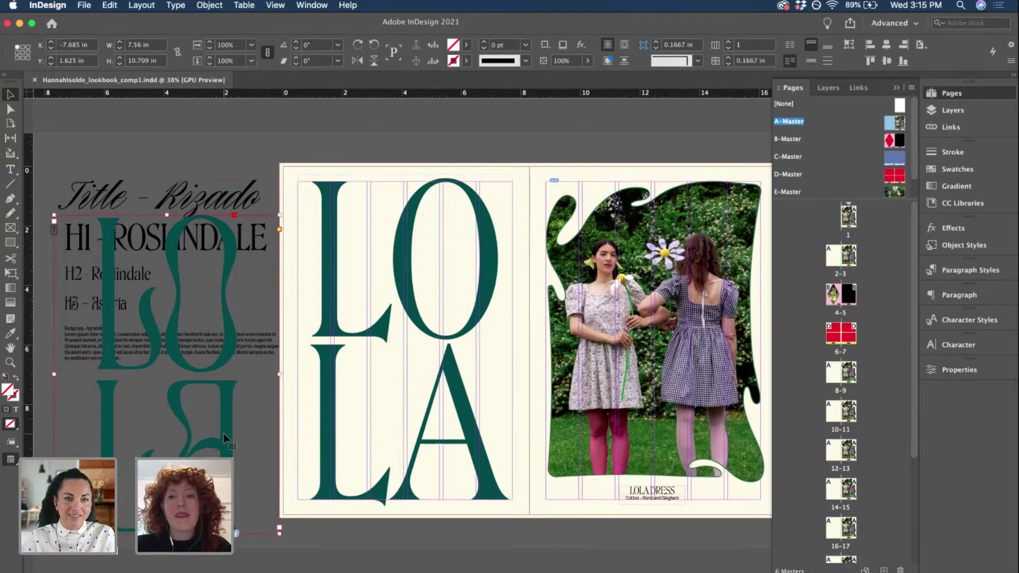
{"action": "key", "text": "Delete"}
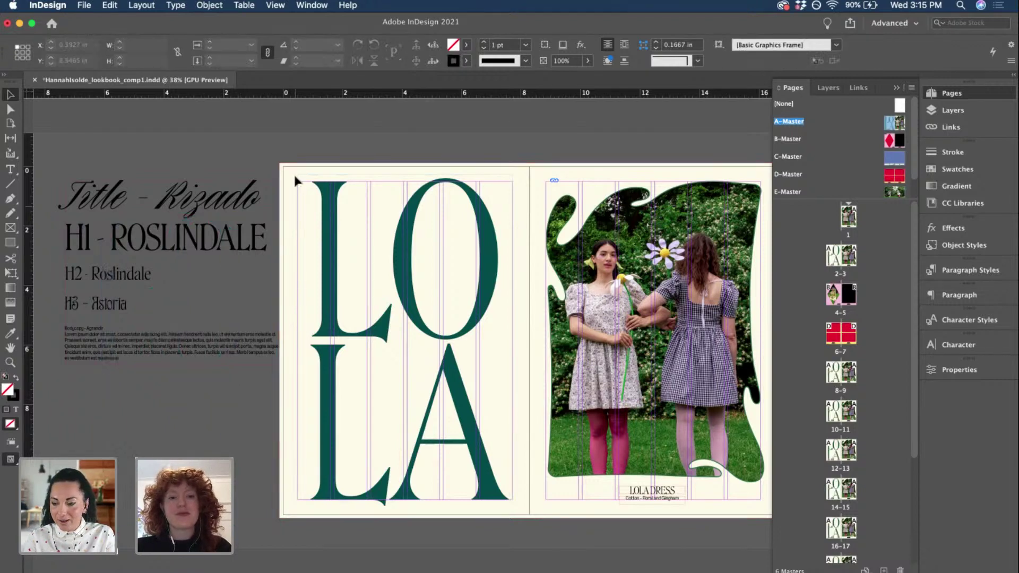
- Move the type-style samples on the pasteboard slightly farther from the A-Master page and save the document
{"action": "left_click_drag", "start_coordinate": [246, 196], "coordinate": [227, 197]}
{"action": "left_click", "coordinate": [285, 156]}
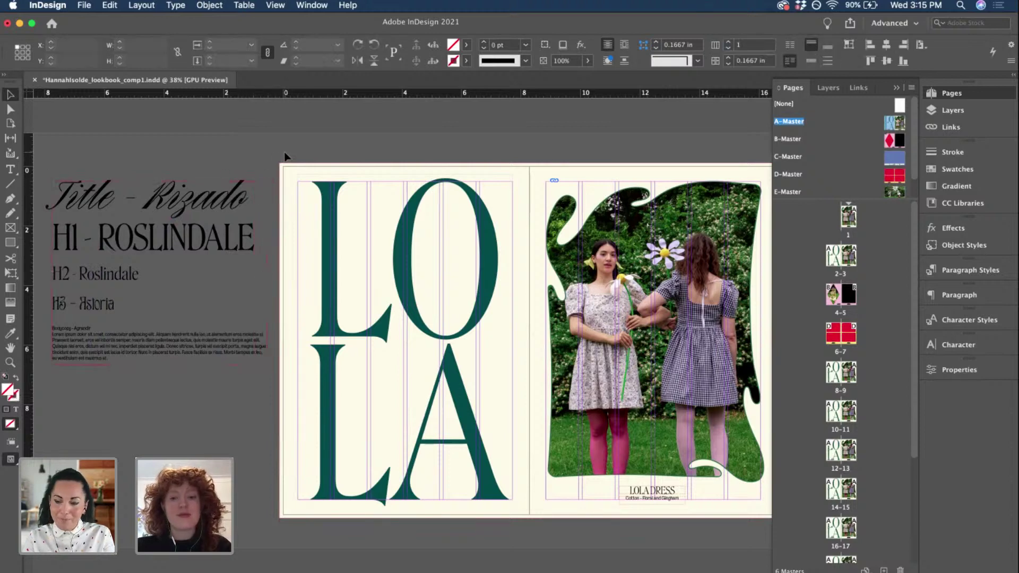
{"action": "key", "text": "super+s"}
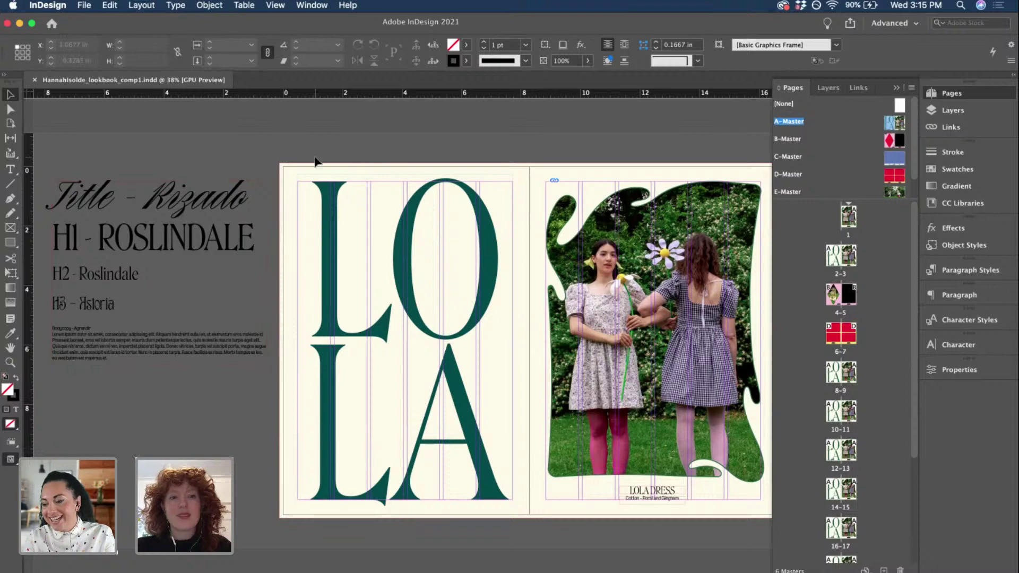
{"action": "scroll", "coordinate": [315, 161], "scroll_direction": "right", "scroll_amount": 3}
{"action": "key", "text": "super+equal"}
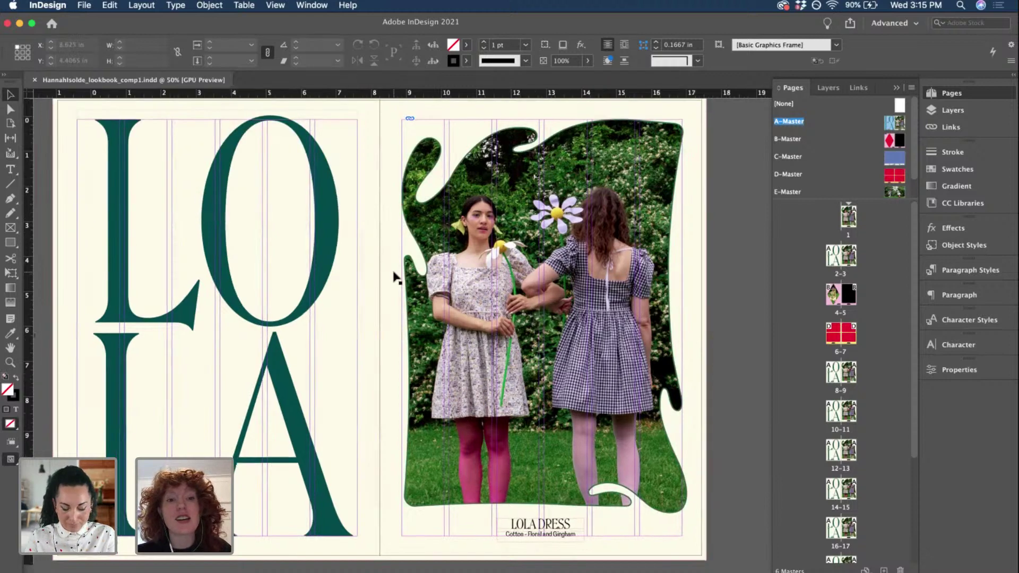
- Open the F-Master spread and delete its old LOLA title text frame
{"action": "scroll", "coordinate": [395, 277], "scroll_direction": "down", "scroll_amount": 2}
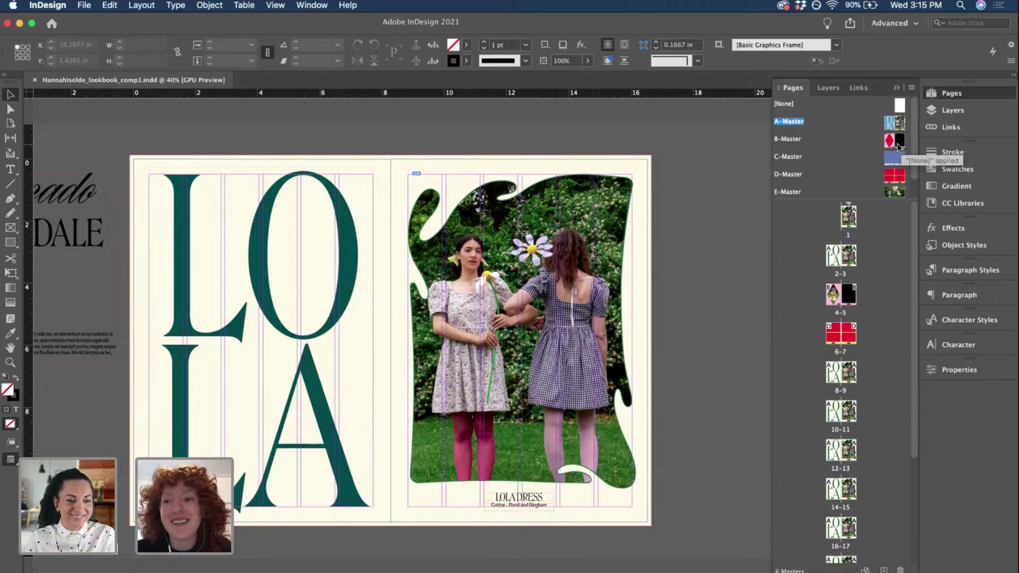
{"action": "scroll", "coordinate": [896, 154], "scroll_direction": "down", "scroll_amount": 1}
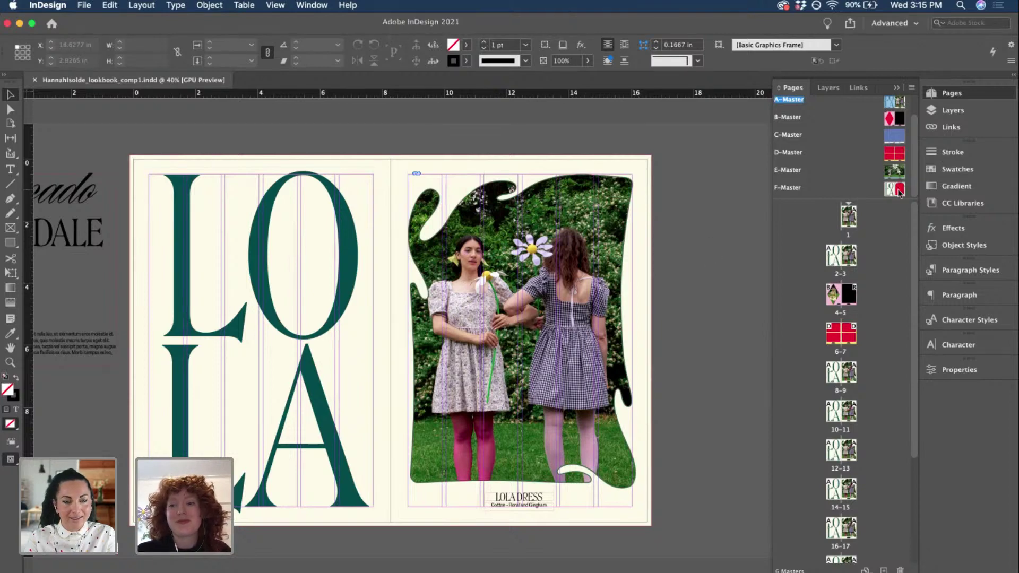
{"action": "double_click", "coordinate": [896, 190]}
{"action": "left_click", "coordinate": [342, 269]}
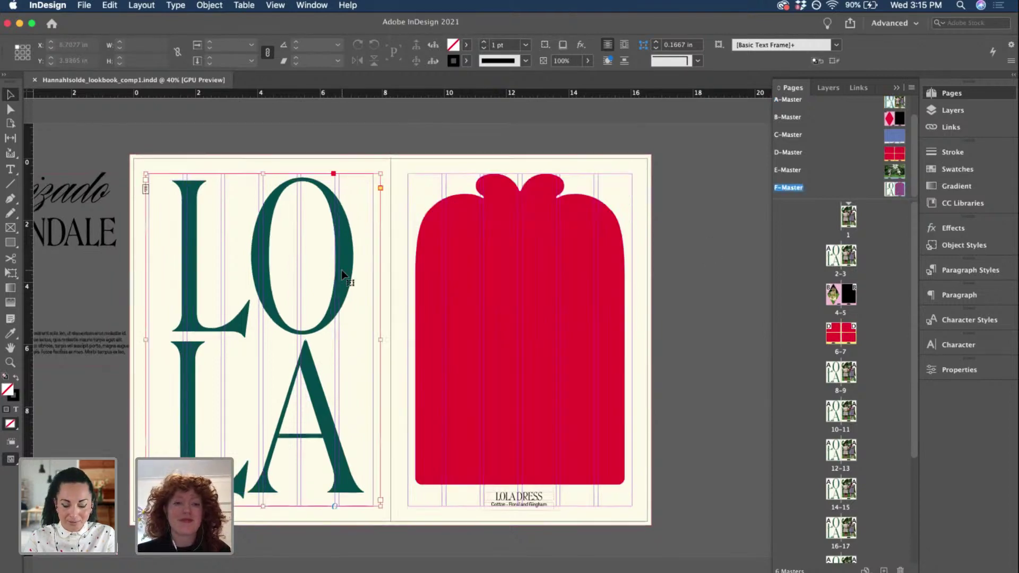
{"action": "key", "text": "Delete"}
- Copy the aligned LOLA title frame from A-Master into the same place on F-Master and save the document
{"action": "double_click", "coordinate": [887, 107]}
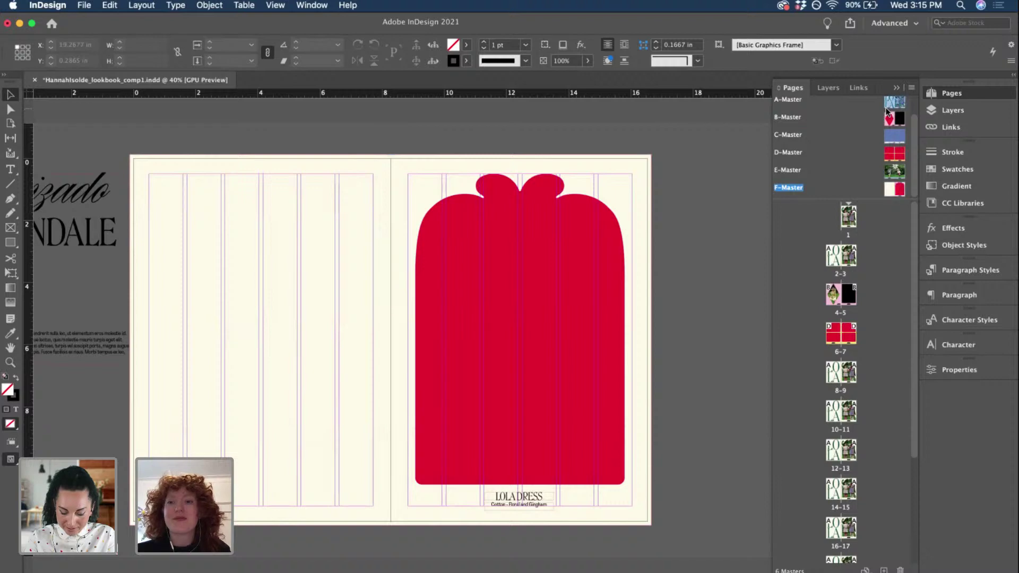
{"action": "left_click", "coordinate": [344, 257]}
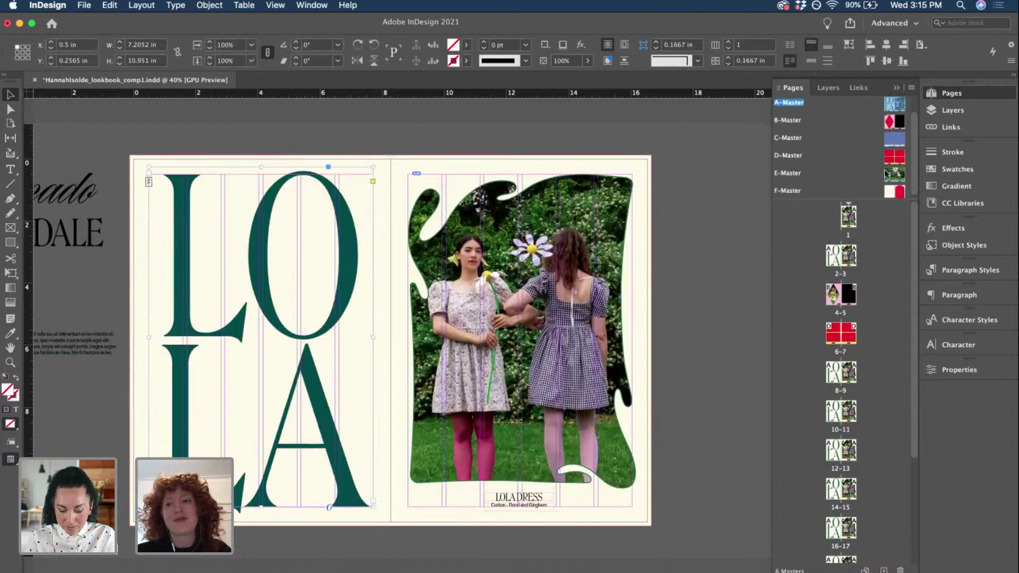
{"action": "scroll", "coordinate": [885, 173], "scroll_direction": "down", "scroll_amount": 1}
{"action": "double_click", "coordinate": [892, 190]}
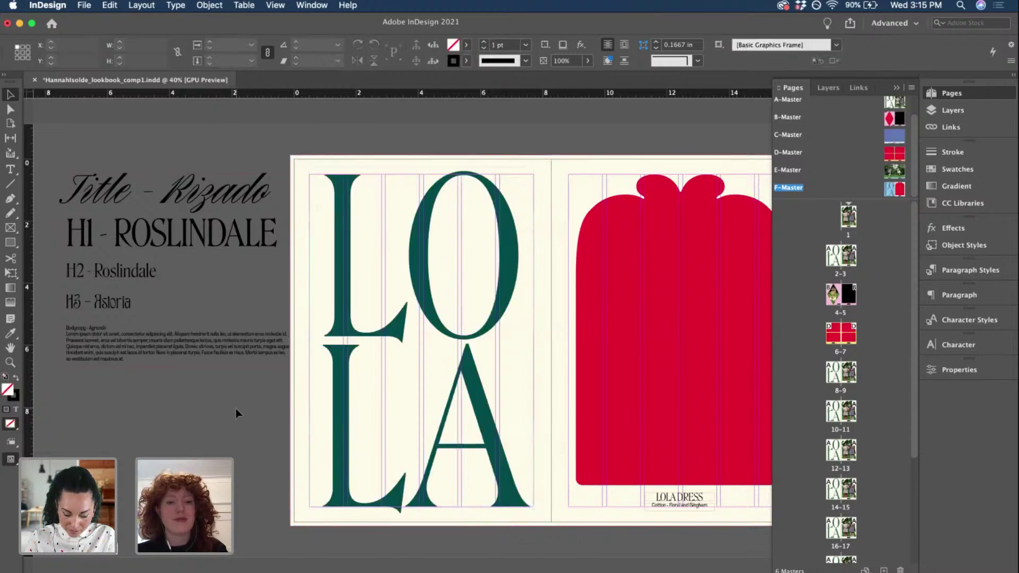
{"action": "key", "text": "super+s"}
- Delete the type-style samples from the F-Master pasteboard and save the document
{"action": "left_click", "coordinate": [237, 346]}
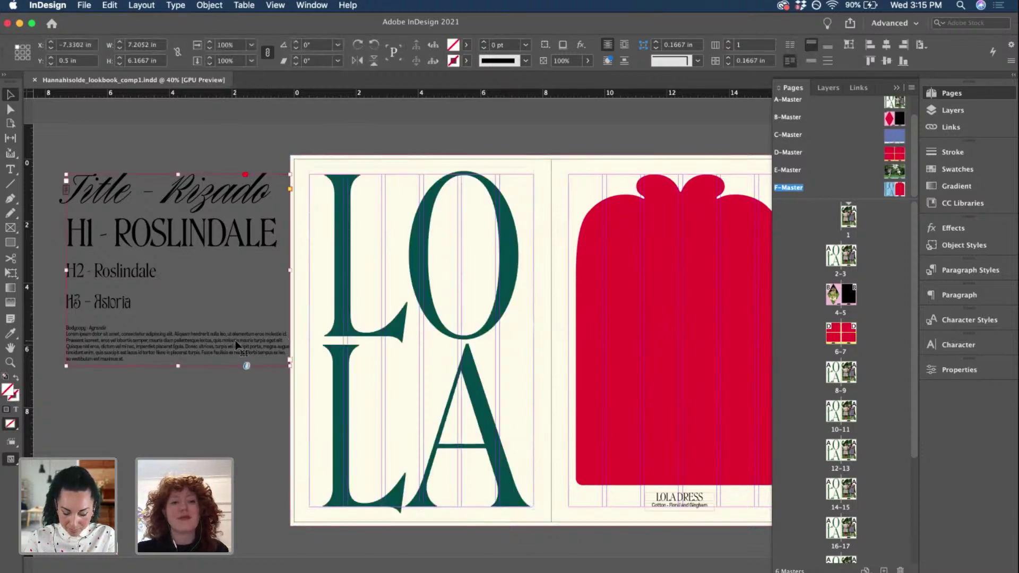
{"action": "key", "text": "Delete"}
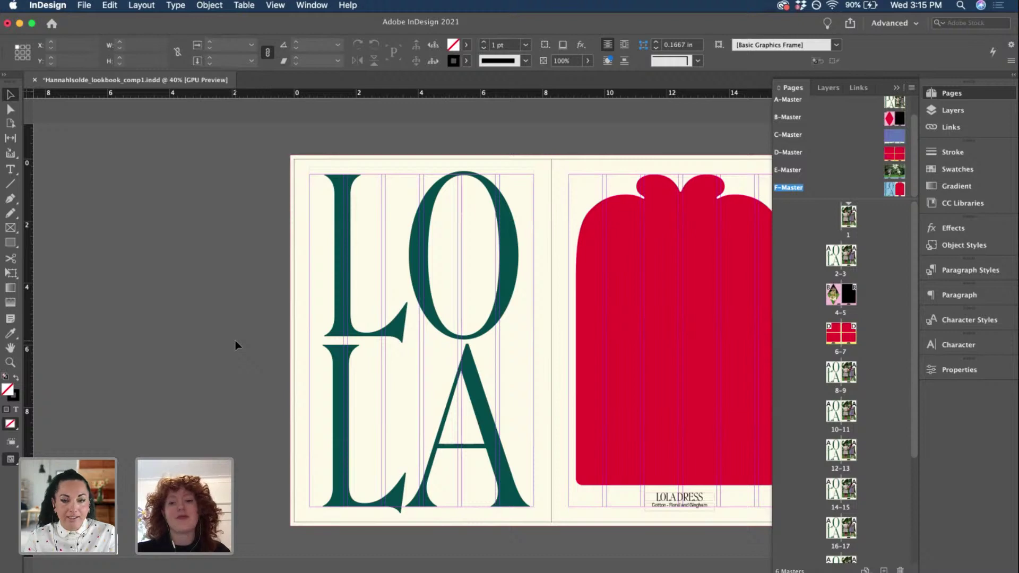
{"action": "key", "text": "super+s"}
- Apply the [None] master to page 1 and open that page
{"action": "scroll", "coordinate": [234, 340], "scroll_direction": "right", "scroll_amount": 5}
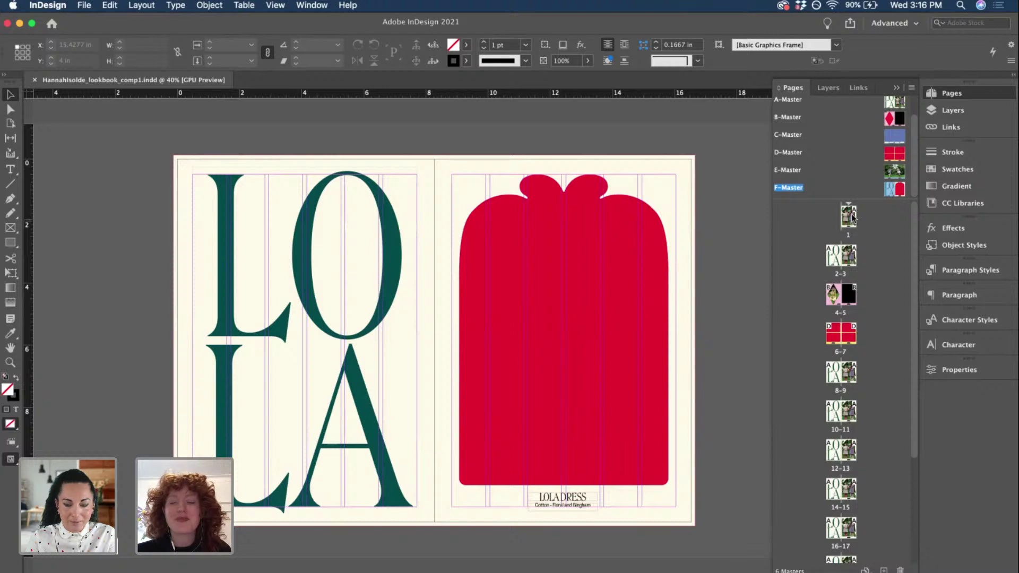
{"action": "scroll", "coordinate": [902, 106], "scroll_direction": "up", "scroll_amount": 1}
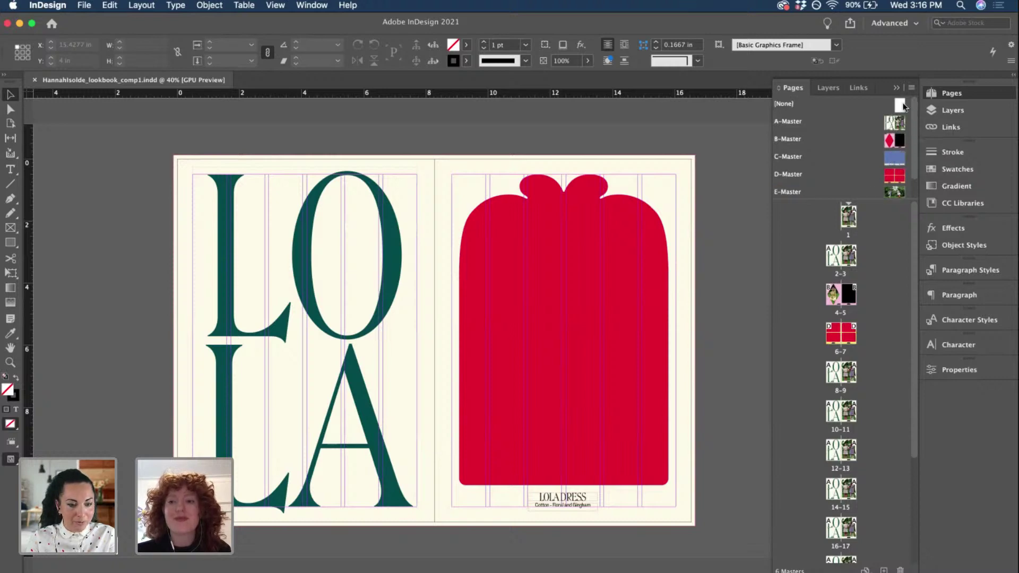
{"action": "left_click_drag", "start_coordinate": [900, 106], "coordinate": [853, 221]}
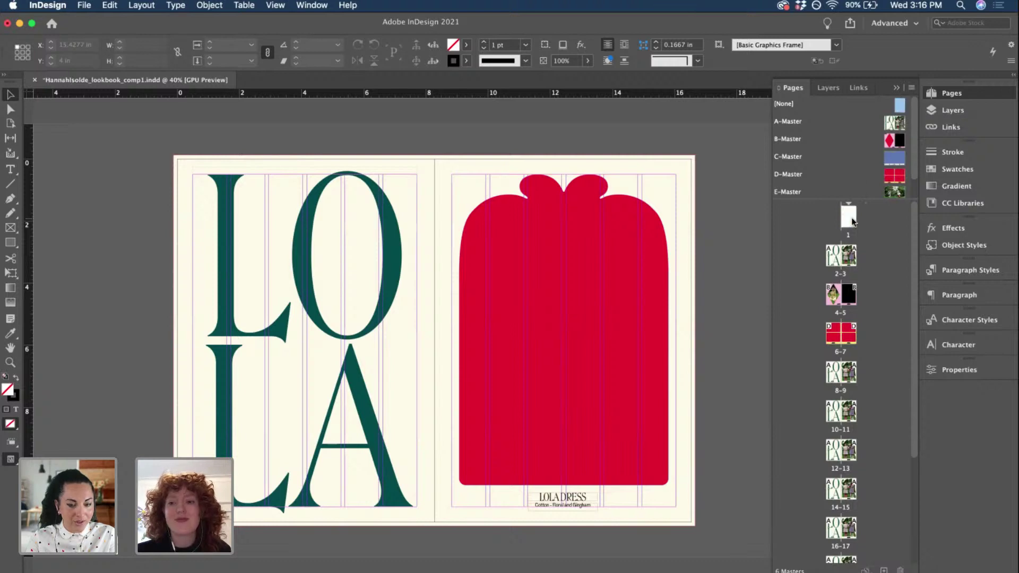
{"action": "double_click", "coordinate": [849, 218]}
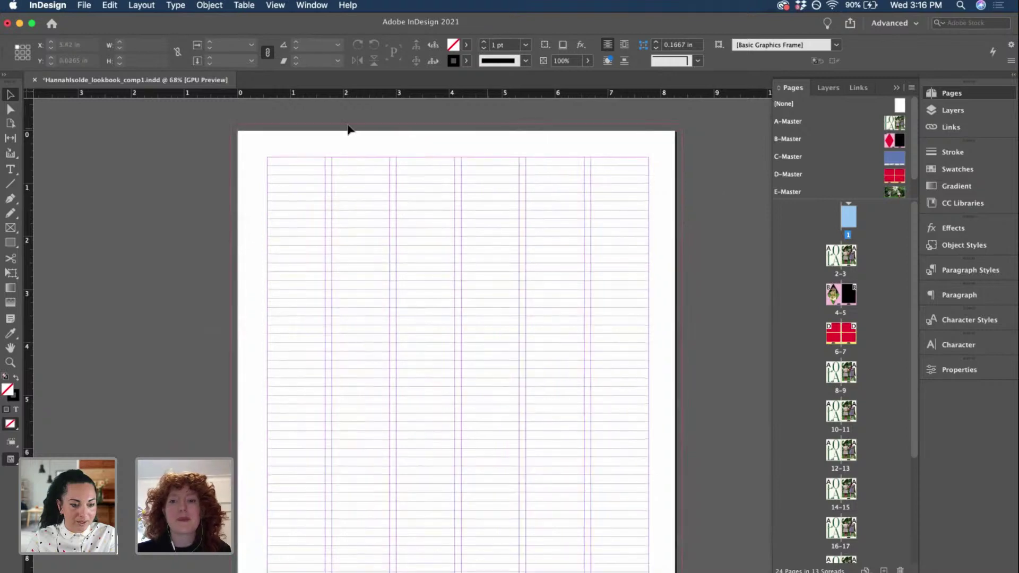
- On the background colour layer, draw an unstroked c2m0y14k0 rectangle about 8.52 by 5.79 in from page 1's upper-left bleed corner
{"action": "left_click", "coordinate": [935, 114]}
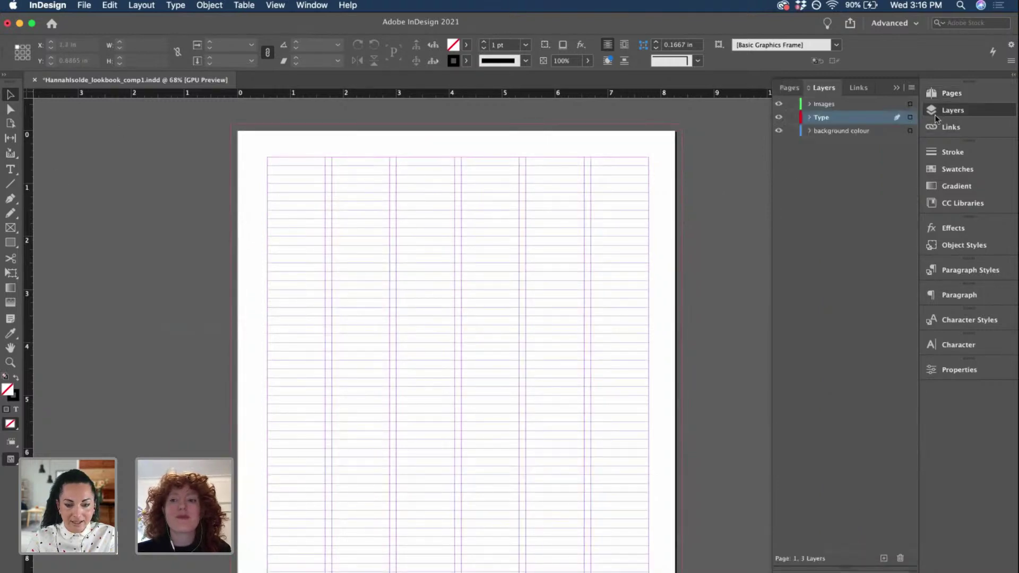
{"action": "left_click", "coordinate": [858, 132]}
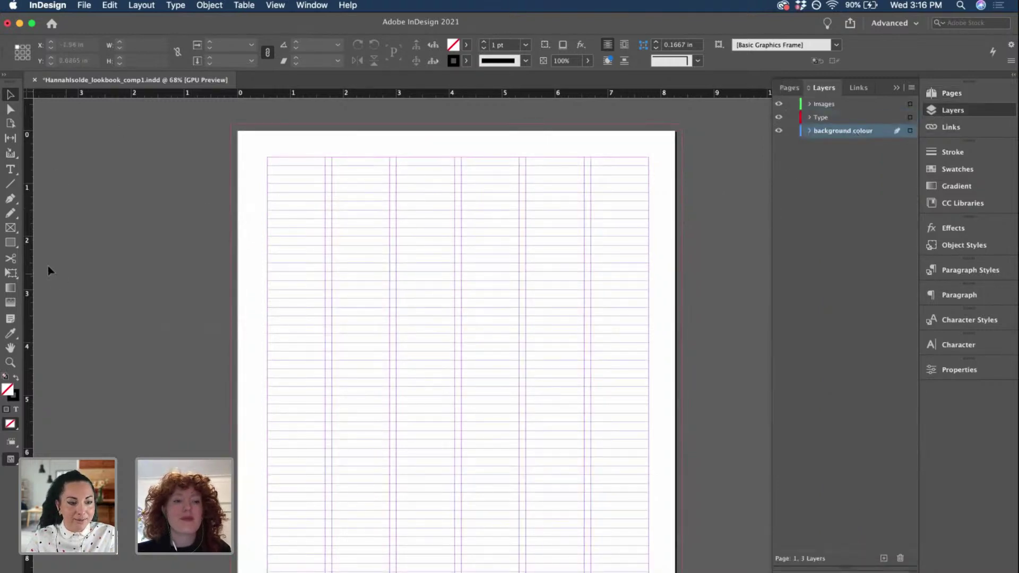
{"action": "left_click", "coordinate": [10, 242]}
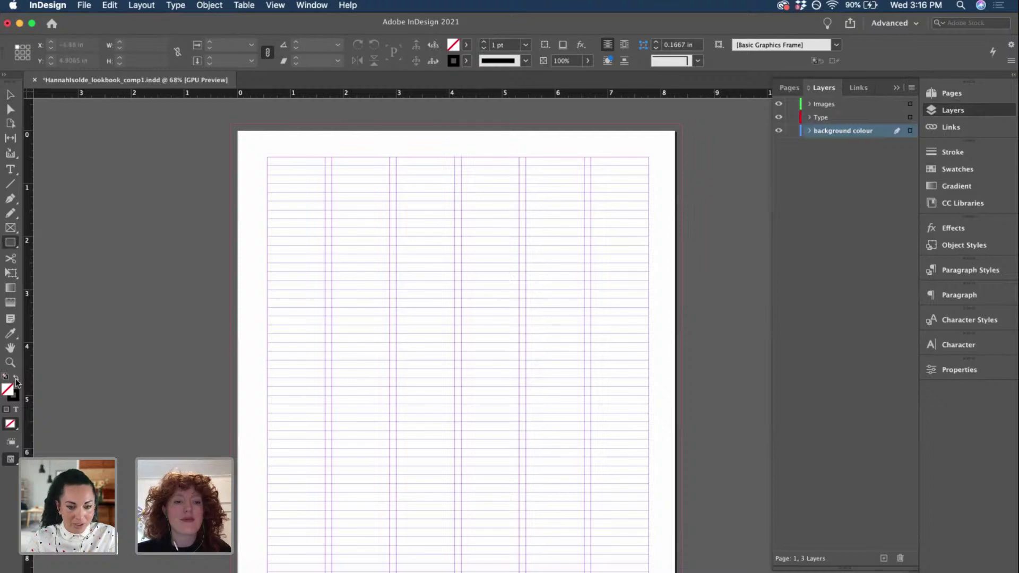
{"action": "key", "text": "shift+x"}
{"action": "left_click", "coordinate": [464, 47]}
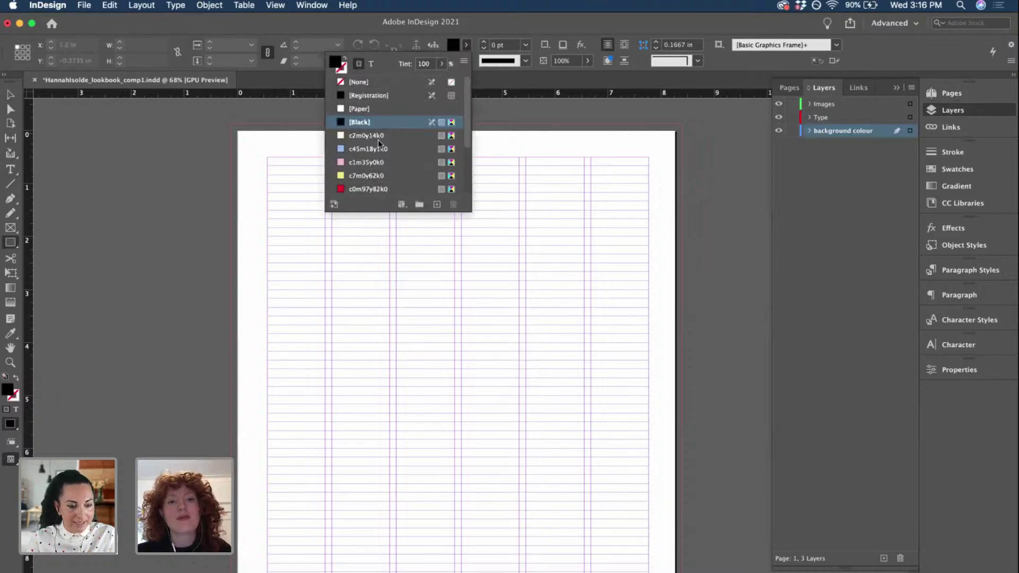
{"action": "left_click", "coordinate": [367, 136]}
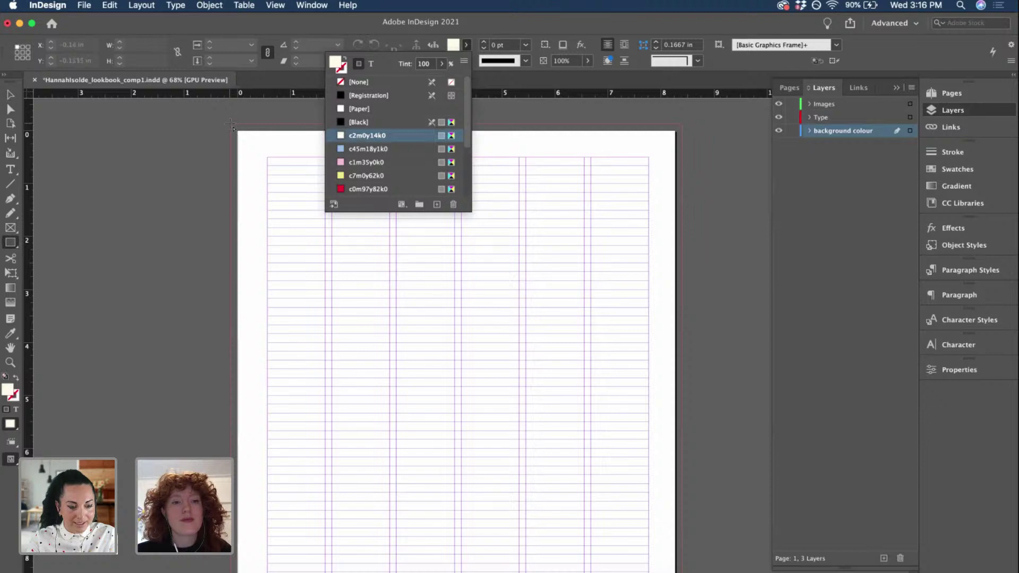
{"action": "left_click_drag", "start_coordinate": [231, 126], "coordinate": [683, 431]}
- Extend the cream rectangle down to page 1's lower bleed edge, about 11.94 in high, and save the document
{"action": "scroll", "coordinate": [683, 432], "scroll_direction": "down", "scroll_amount": 10}
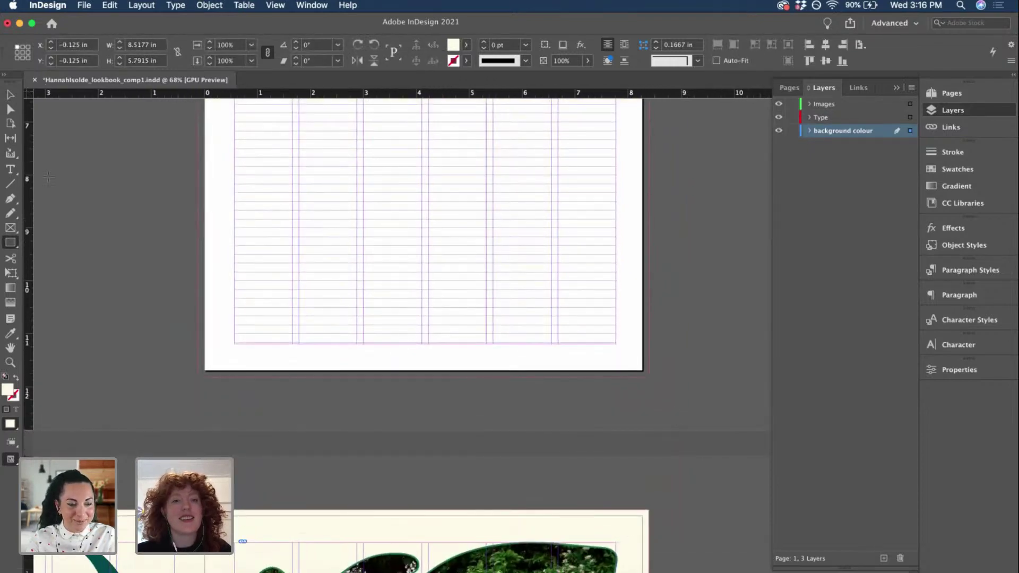
{"action": "key", "text": "v"}
{"action": "scroll", "coordinate": [345, 216], "scroll_direction": "up", "scroll_amount": 4}
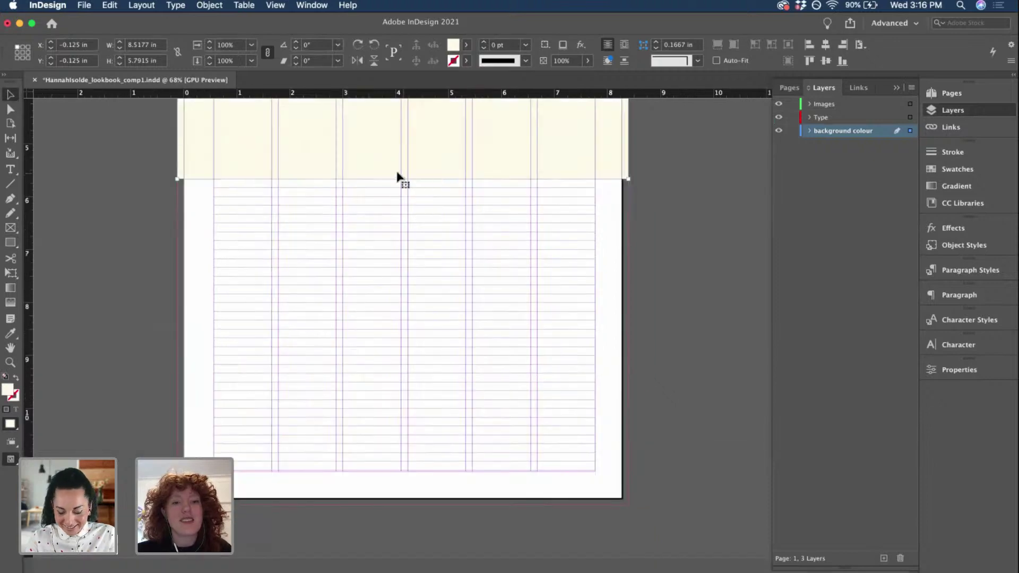
{"action": "left_click_drag", "start_coordinate": [403, 178], "coordinate": [440, 504]}
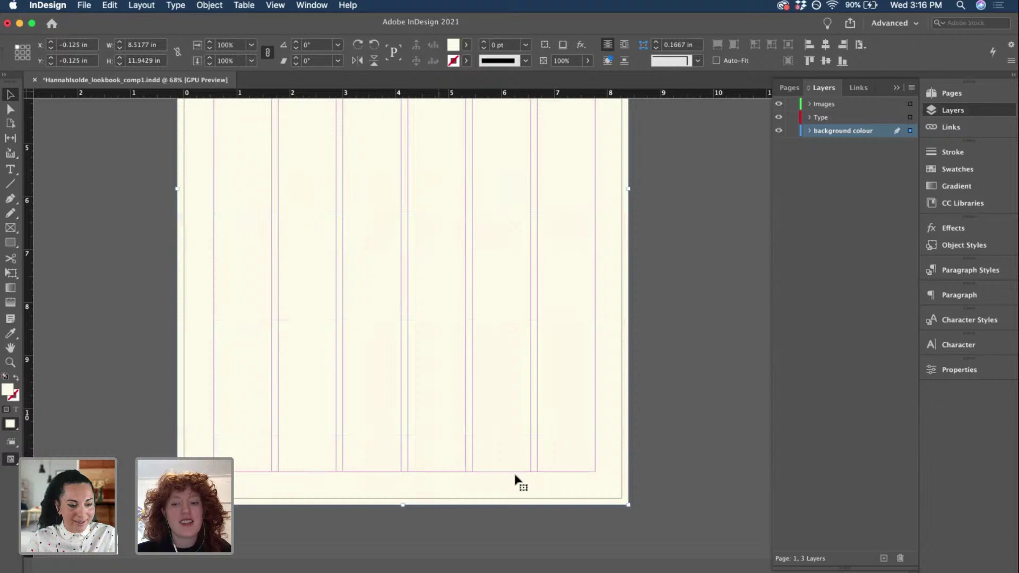
{"action": "left_click", "coordinate": [703, 412]}
{"action": "scroll", "coordinate": [702, 412], "scroll_direction": "up", "scroll_amount": 5}
{"action": "scroll", "coordinate": [703, 412], "scroll_direction": "up", "scroll_amount": 4}
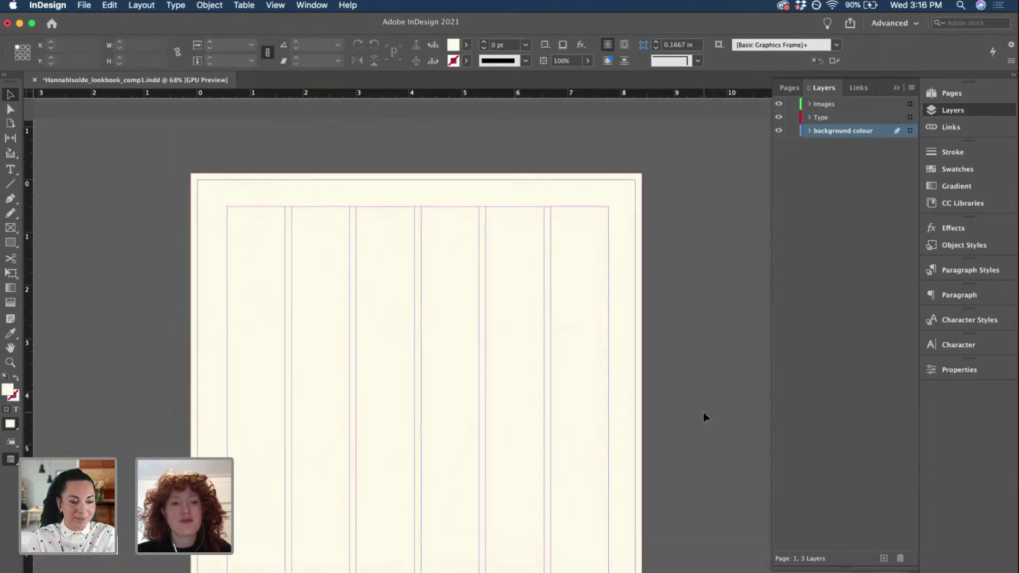
{"action": "key", "text": "super+s"}
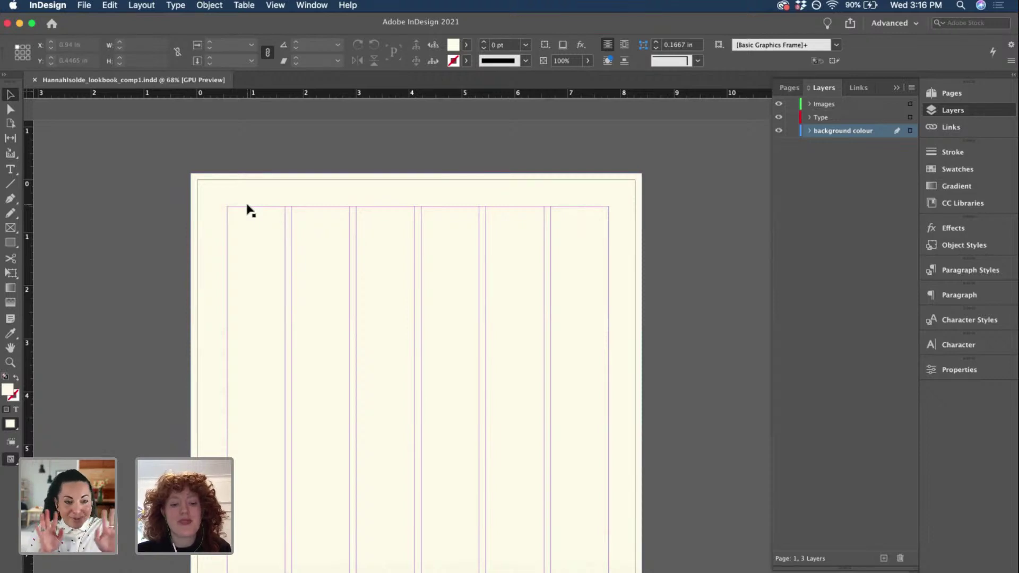
- Examine the cream cover page alongside the LOLA and pink dress spreads, and return to page 1
{"action": "scroll", "coordinate": [247, 209], "scroll_direction": "down", "scroll_amount": 3}
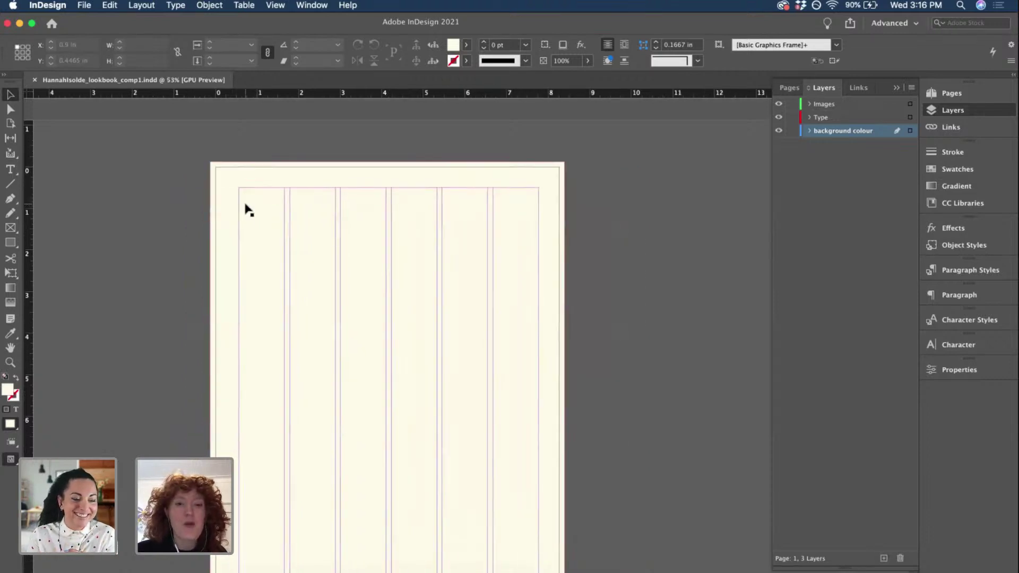
{"action": "scroll", "coordinate": [248, 209], "scroll_direction": "down", "scroll_amount": 3}
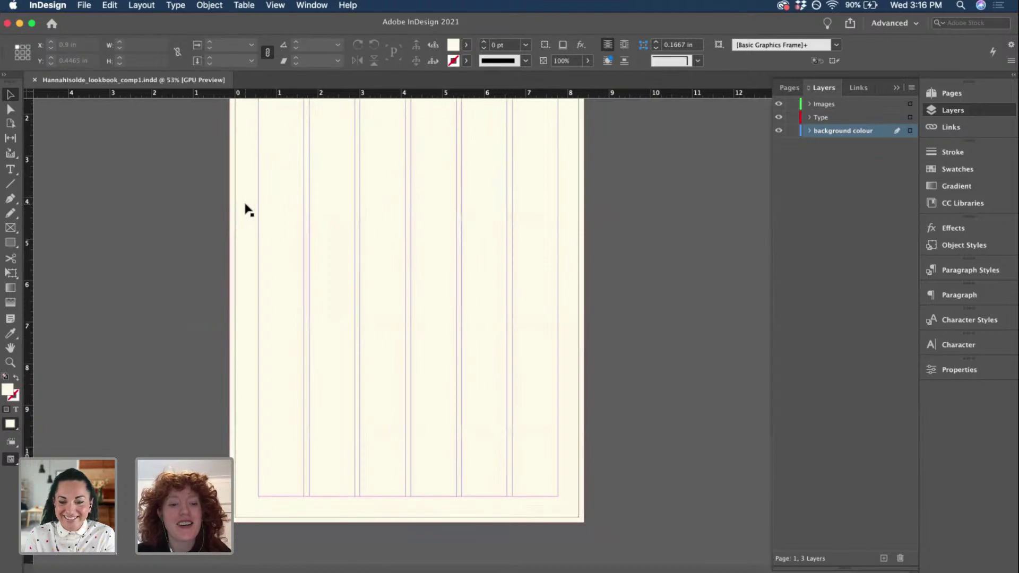
{"action": "scroll", "coordinate": [248, 209], "scroll_direction": "down", "scroll_amount": 5}
{"action": "scroll", "coordinate": [494, 313], "scroll_direction": "down", "scroll_amount": 5}
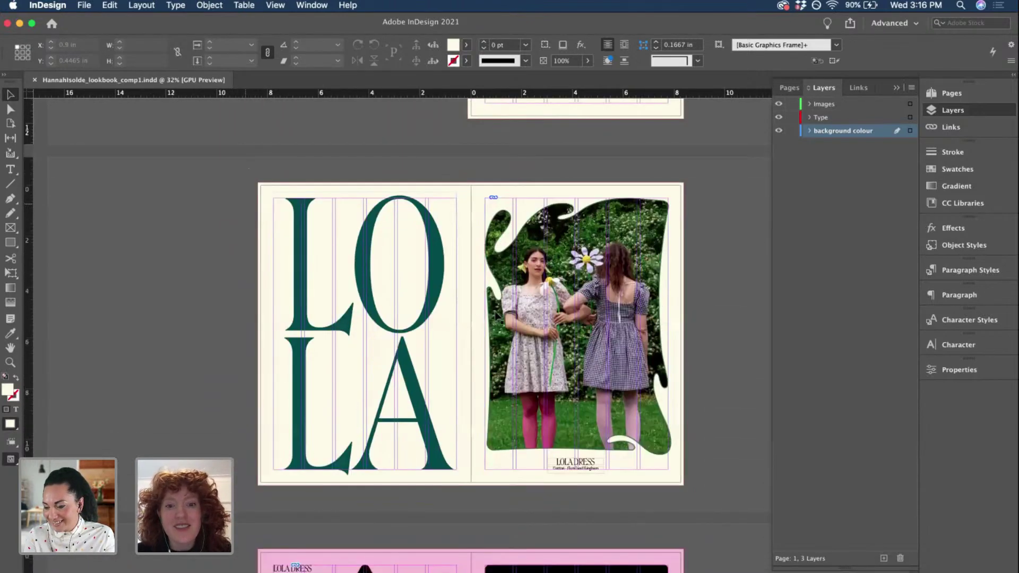
{"action": "scroll", "coordinate": [495, 315], "scroll_direction": "down", "scroll_amount": 5}
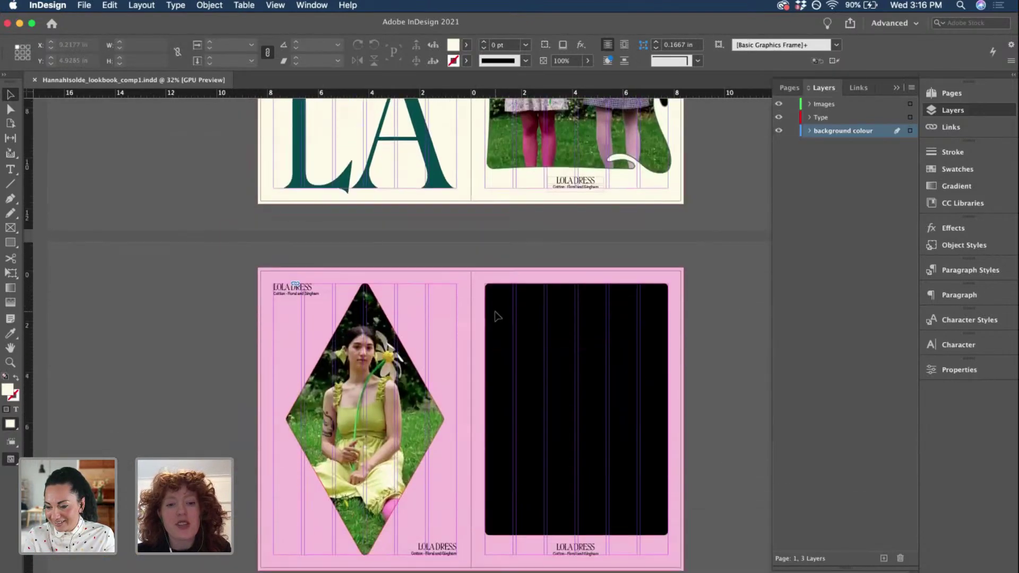
{"action": "scroll", "coordinate": [447, 265], "scroll_direction": "up", "scroll_amount": 2}
{"action": "scroll", "coordinate": [447, 265], "scroll_direction": "up", "scroll_amount": 9}
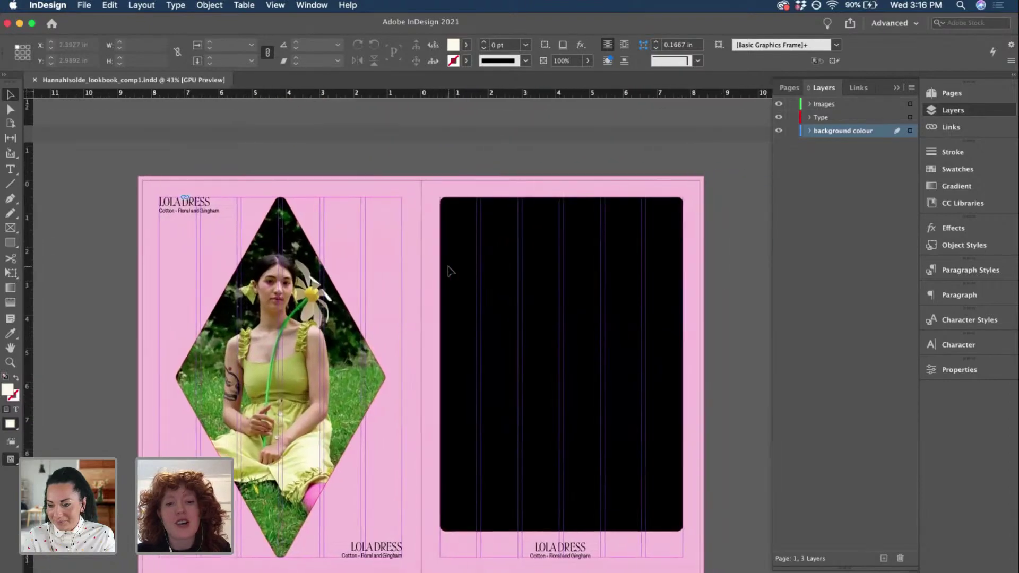
{"action": "scroll", "coordinate": [449, 269], "scroll_direction": "down", "scroll_amount": 2}
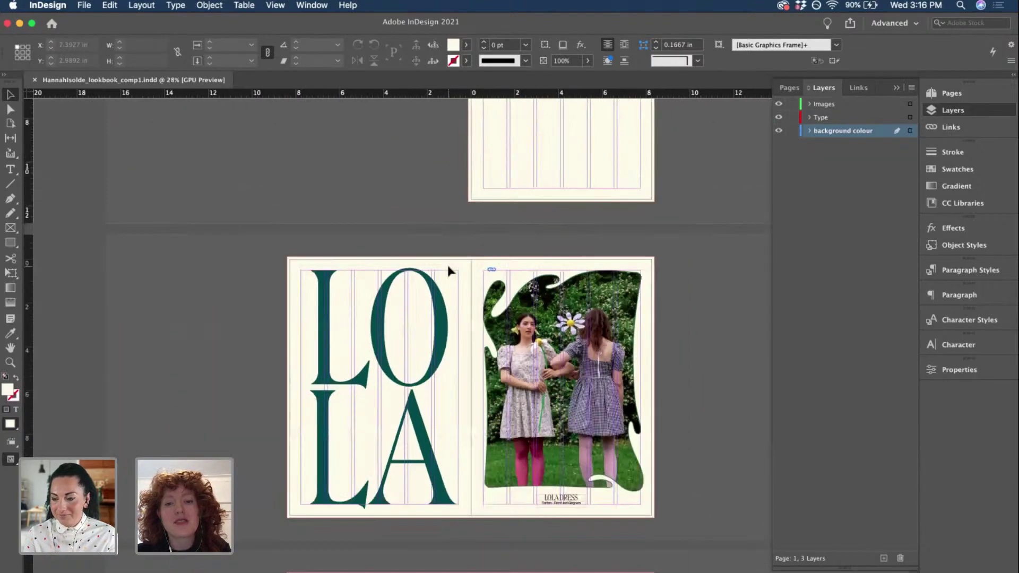
{"action": "scroll", "coordinate": [447, 268], "scroll_direction": "up", "scroll_amount": 5}
{"action": "left_click", "coordinate": [966, 94]}
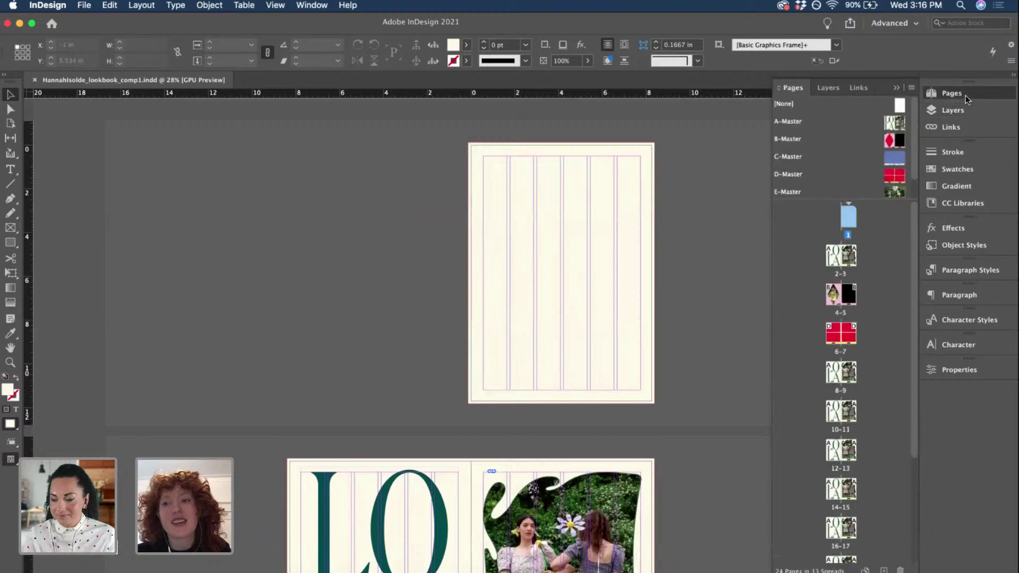
{"action": "double_click", "coordinate": [849, 220]}
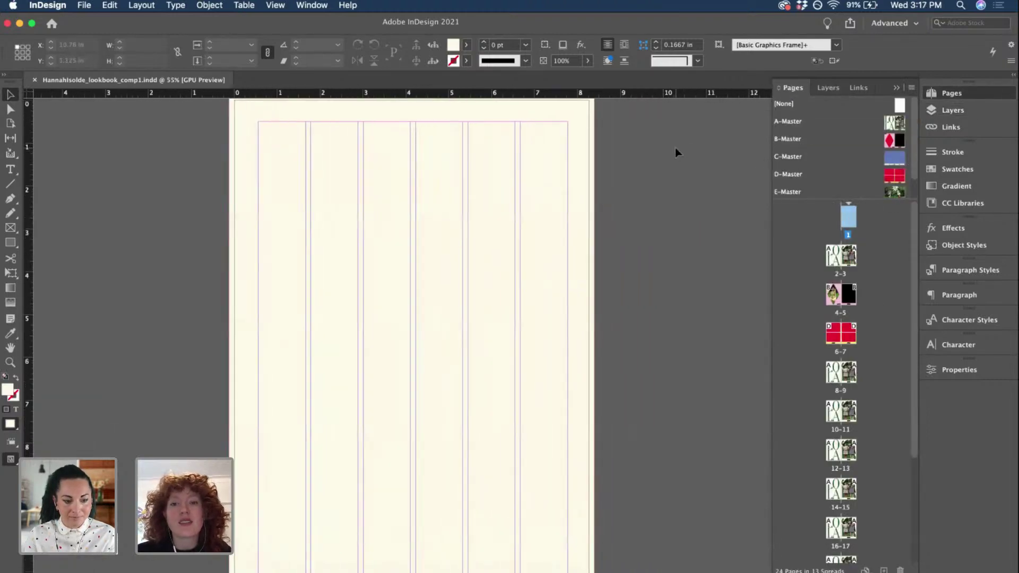
- Switch to the SS21-DaisyDaze document in Pages, copy the full Daisy daze intro paragraph, and return to InDesign
{"action": "left_click", "coordinate": [492, 191]}
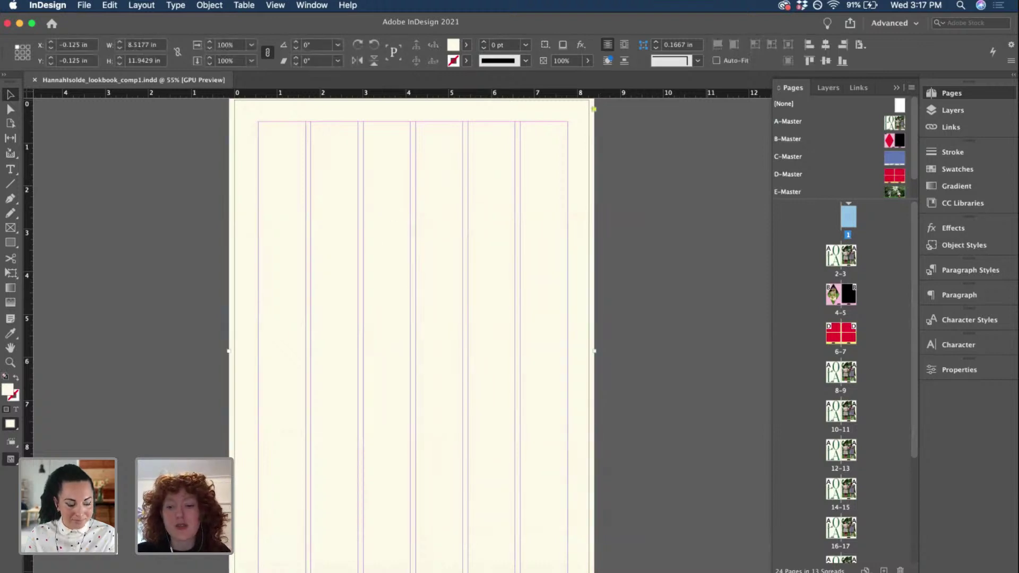
{"action": "key", "text": "super+Tab"}
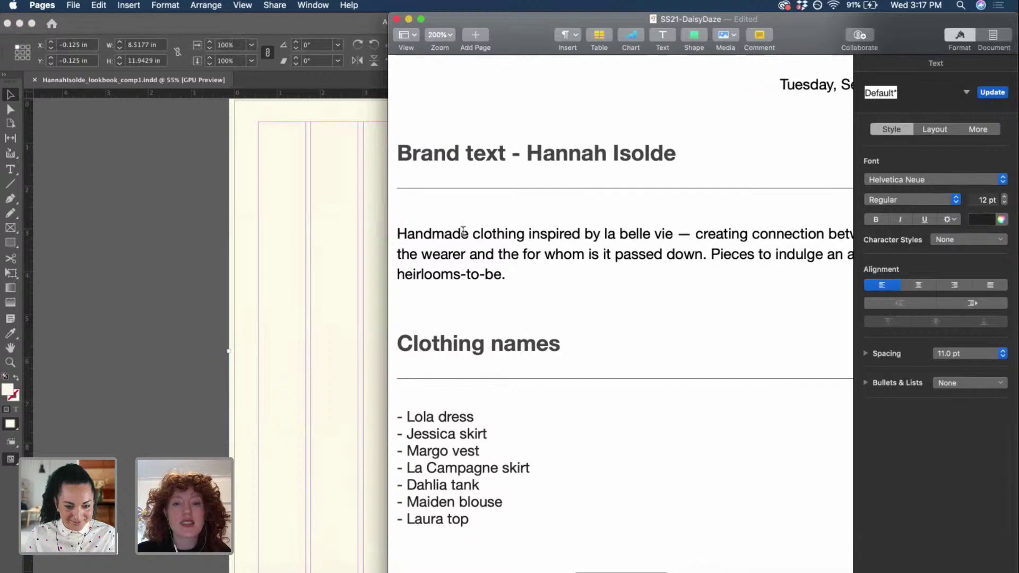
{"action": "scroll", "coordinate": [463, 232], "scroll_direction": "up", "scroll_amount": 10}
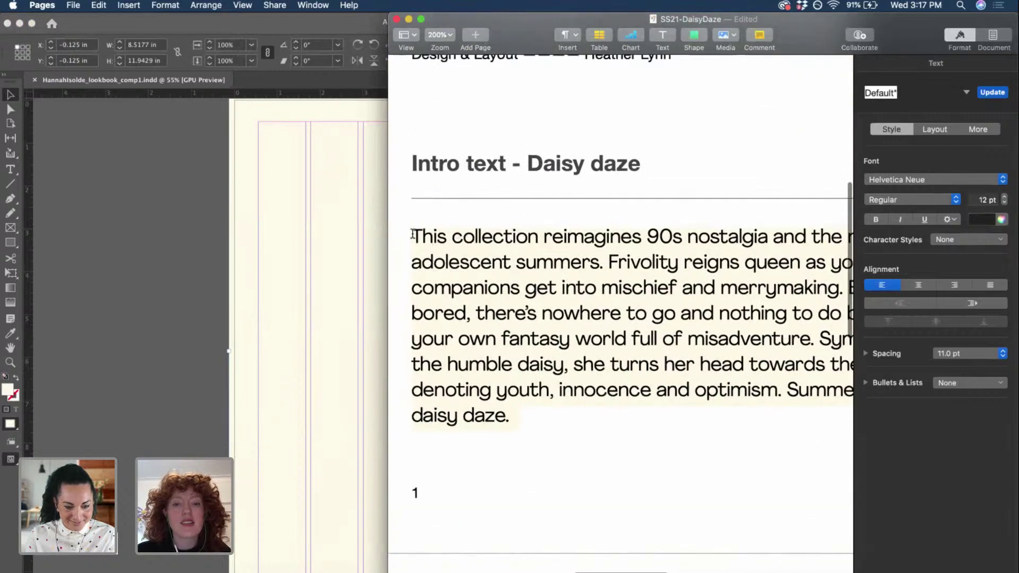
{"action": "left_click_drag", "start_coordinate": [413, 234], "coordinate": [508, 416]}
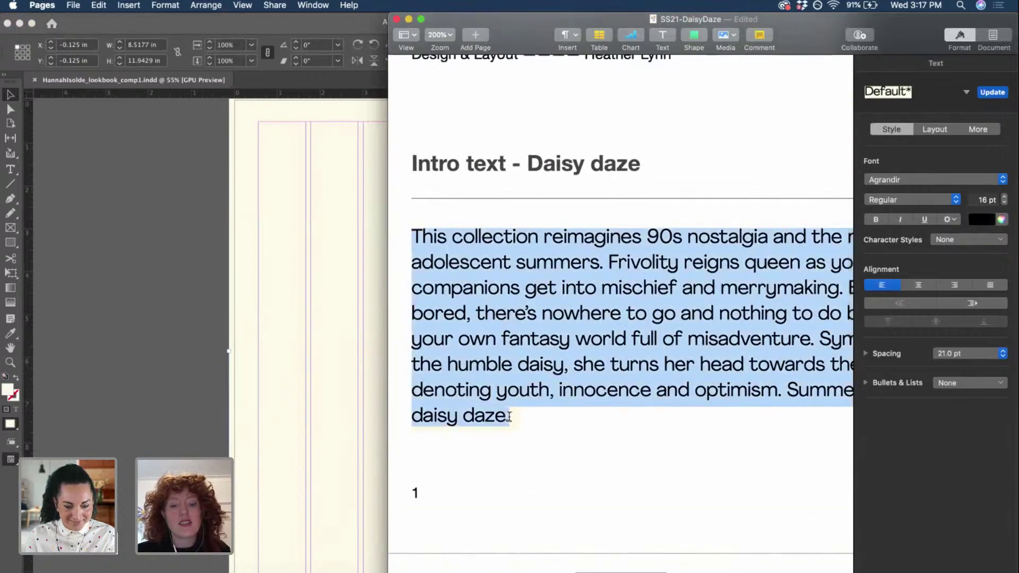
{"action": "left_click", "coordinate": [121, 260]}
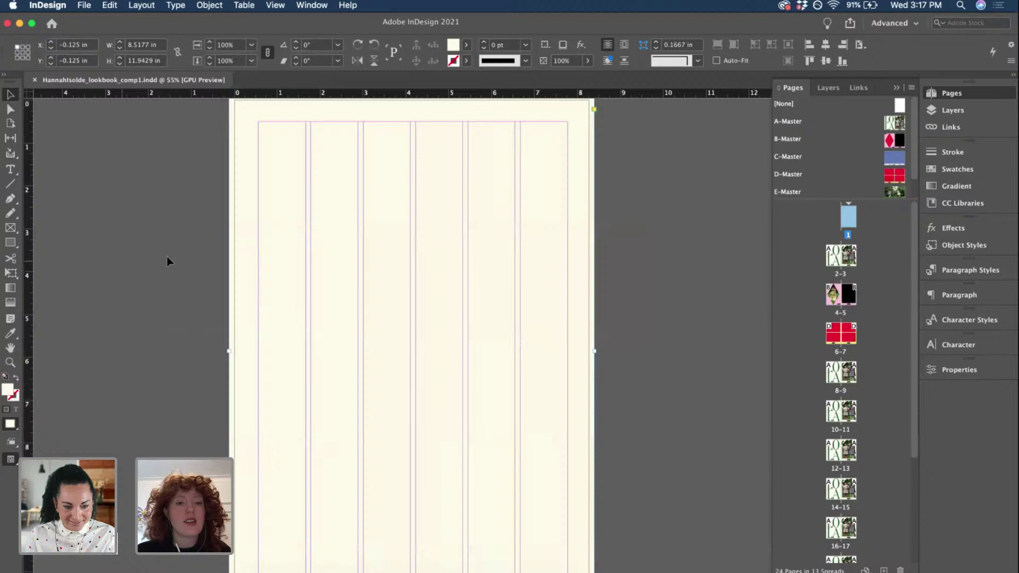
- Draw a text frame about 7.64 by 7.39 in overlapping page 1's outer edge and move it to the Type layer
{"action": "left_click", "coordinate": [10, 169]}
{"action": "left_click_drag", "start_coordinate": [200, 227], "coordinate": [527, 543]}
{"action": "left_click", "coordinate": [961, 120]}
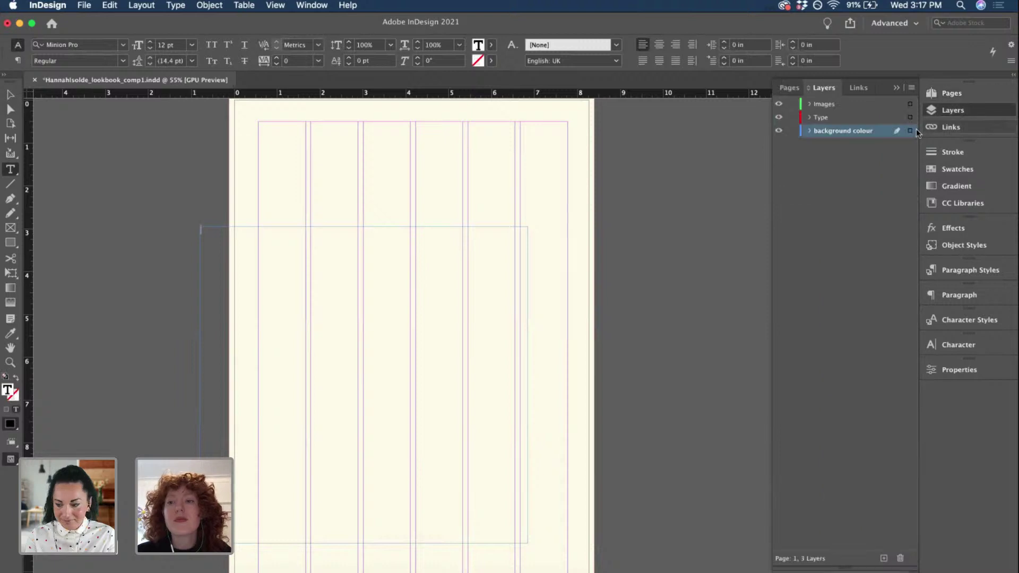
{"action": "left_click", "coordinate": [11, 95]}
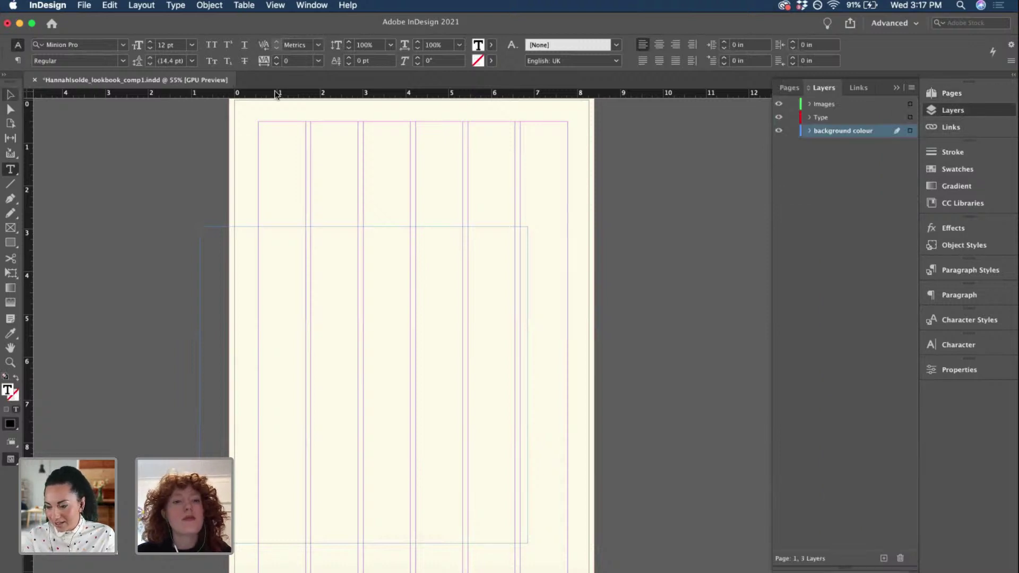
{"action": "left_click_drag", "start_coordinate": [911, 133], "coordinate": [909, 117]}
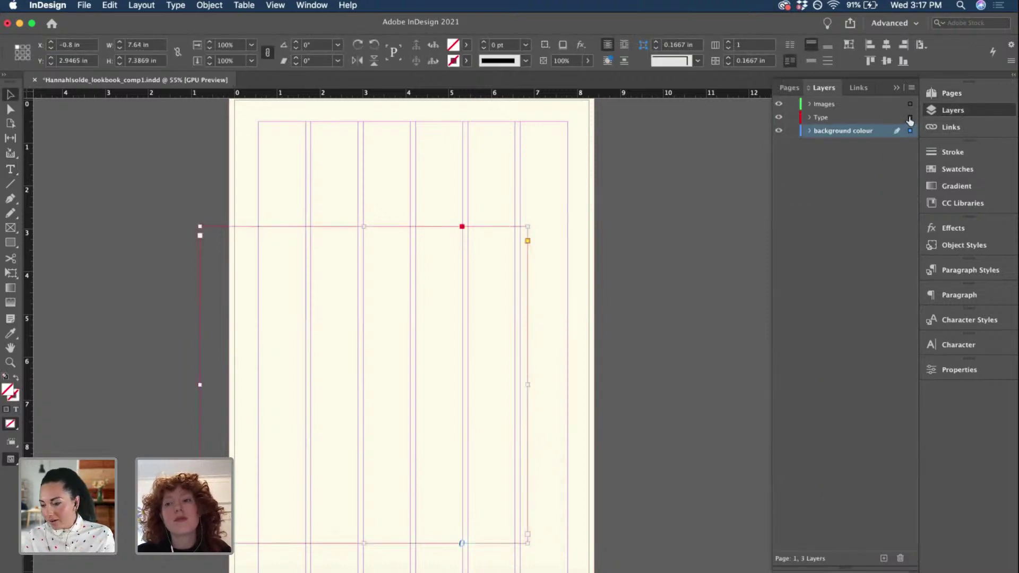
- Paste the copied Daisy daze intro paragraph into the new text frame on page 1
{"action": "left_click", "coordinate": [10, 169]}
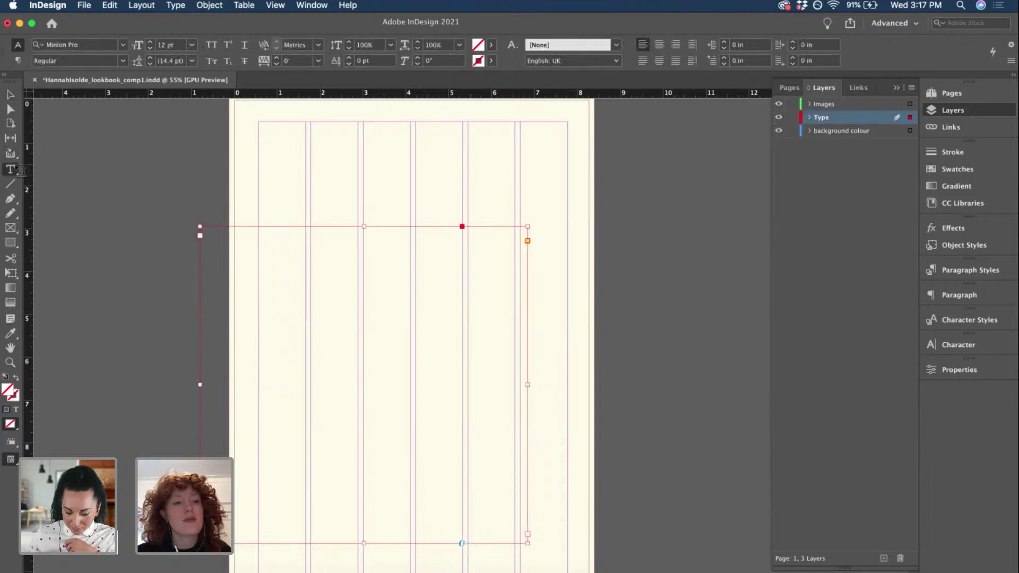
{"action": "left_click", "coordinate": [207, 233]}
{"action": "key", "text": "super+v"}
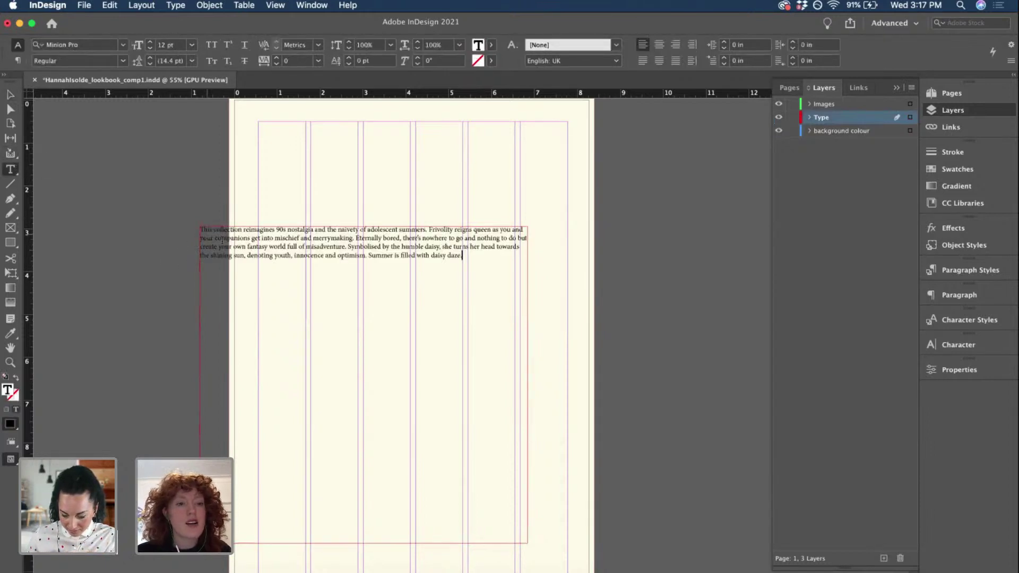
- Enlarge the whole intro paragraph to 20 pt and centre-align it
{"action": "left_click_drag", "start_coordinate": [463, 256], "coordinate": [193, 229]}
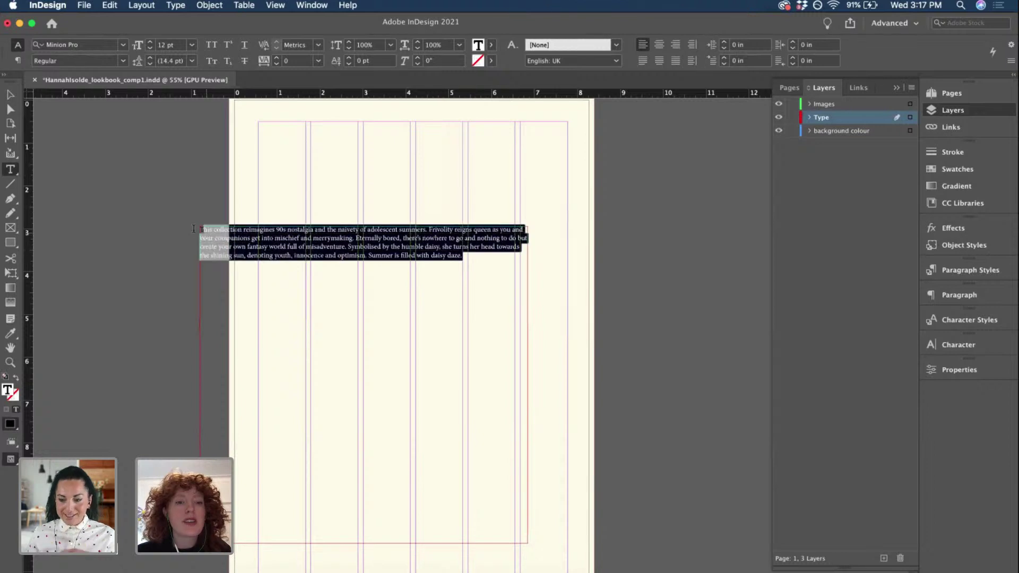
{"action": "left_click", "coordinate": [151, 42]}
{"action": "left_click", "coordinate": [152, 43]}
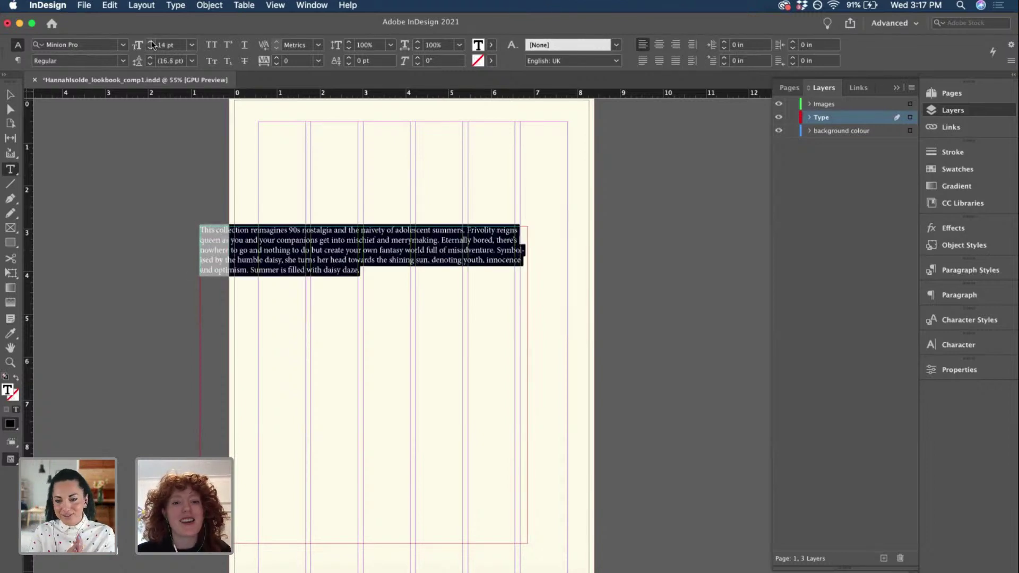
{"action": "left_click", "coordinate": [152, 43]}
{"action": "left_click", "coordinate": [152, 43]}
{"action": "left_click", "coordinate": [151, 43]}
{"action": "left_click", "coordinate": [151, 43]}
{"action": "left_click", "coordinate": [152, 42]}
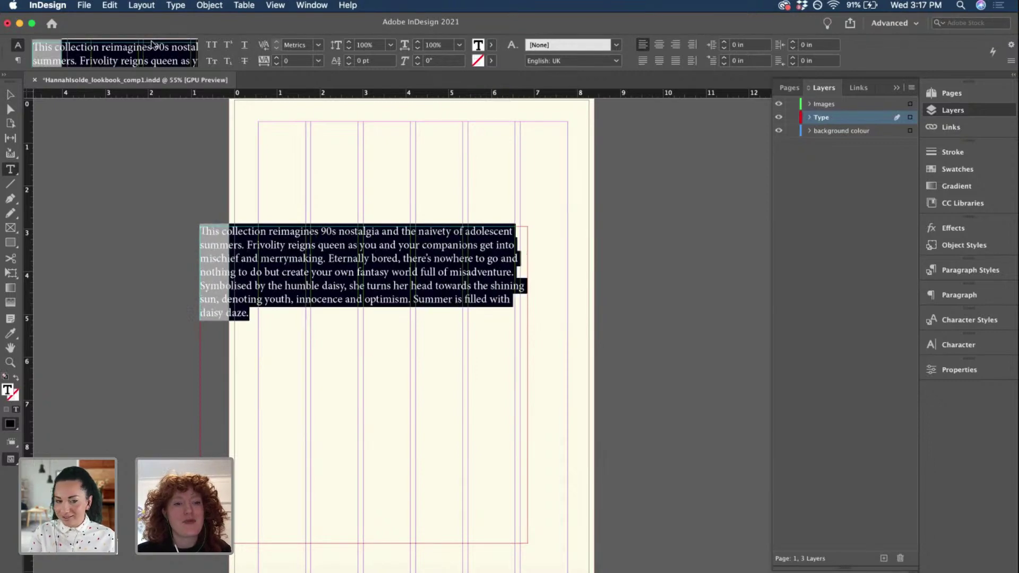
{"action": "left_click", "coordinate": [152, 42]}
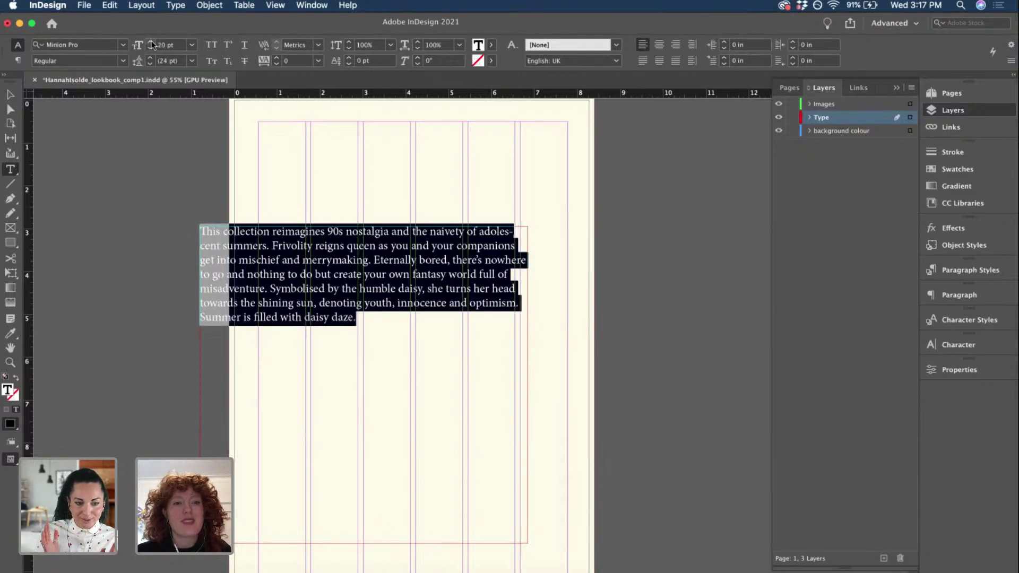
{"action": "left_click", "coordinate": [658, 46]}
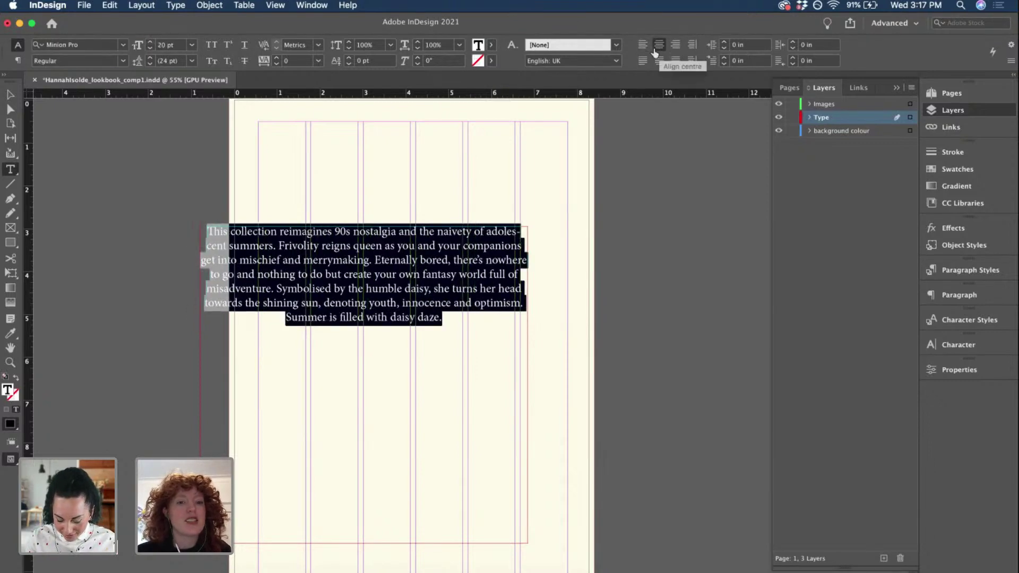
- Try larger sizes for the centred intro paragraph and set its font size to 24 pt
{"action": "left_click", "coordinate": [151, 42]}
{"action": "left_click", "coordinate": [151, 43]}
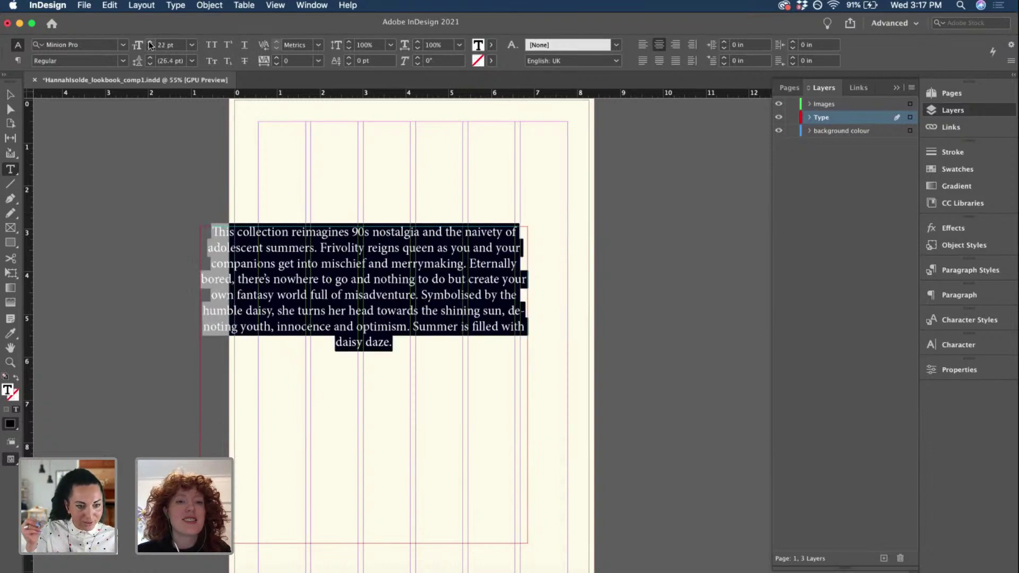
{"action": "left_click", "coordinate": [151, 43]}
{"action": "left_click", "coordinate": [151, 42]}
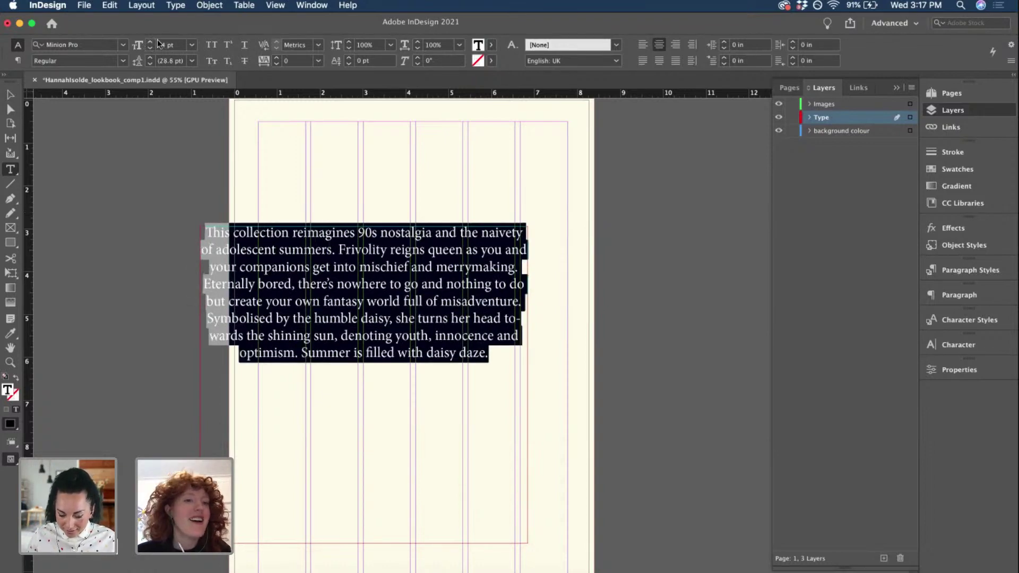
{"action": "left_click", "coordinate": [150, 42]}
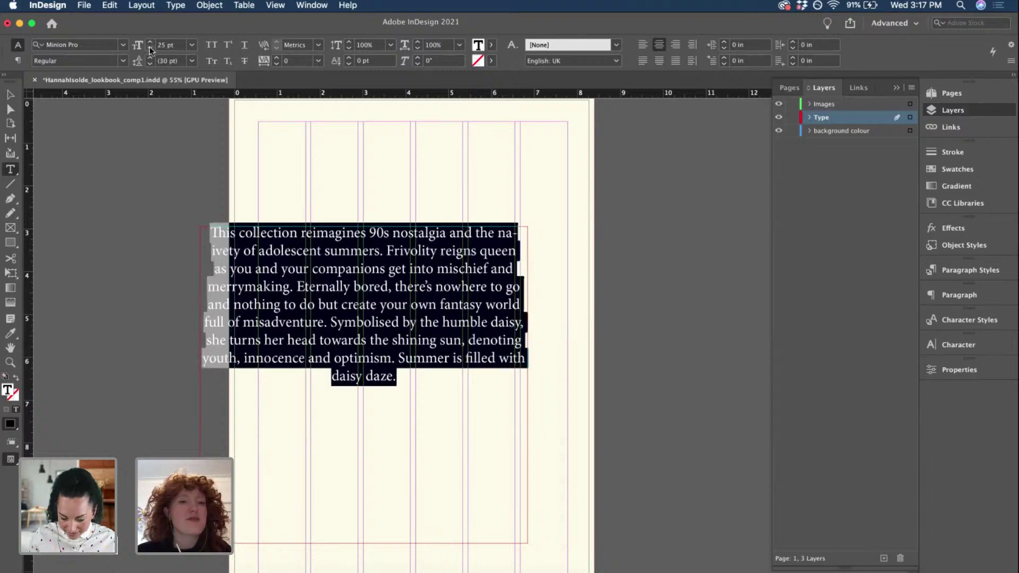
{"action": "left_click", "coordinate": [150, 47]}
{"action": "left_click", "coordinate": [150, 48]}
{"action": "left_click", "coordinate": [151, 43]}
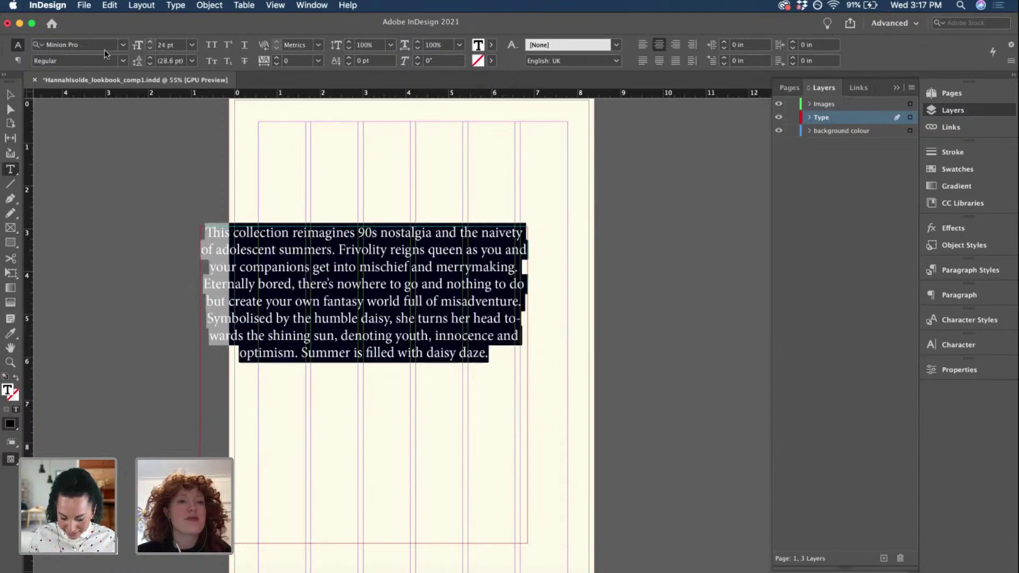
- Set the intro paragraph in Roslindale Display Condensed Light with optical kerning
{"action": "left_click", "coordinate": [92, 44]}
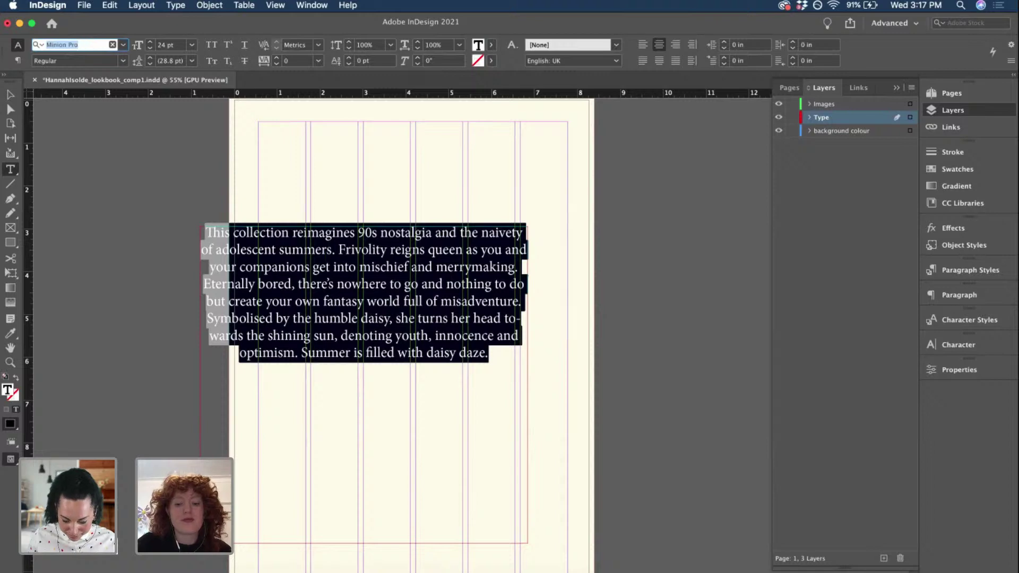
{"action": "type", "text": "roslindale"}
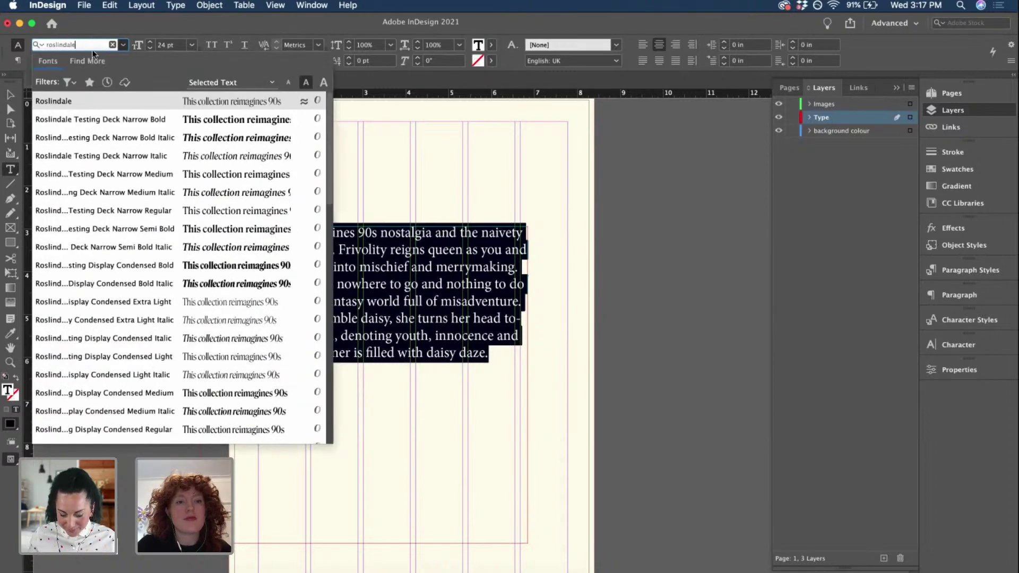
{"action": "left_click", "coordinate": [62, 102]}
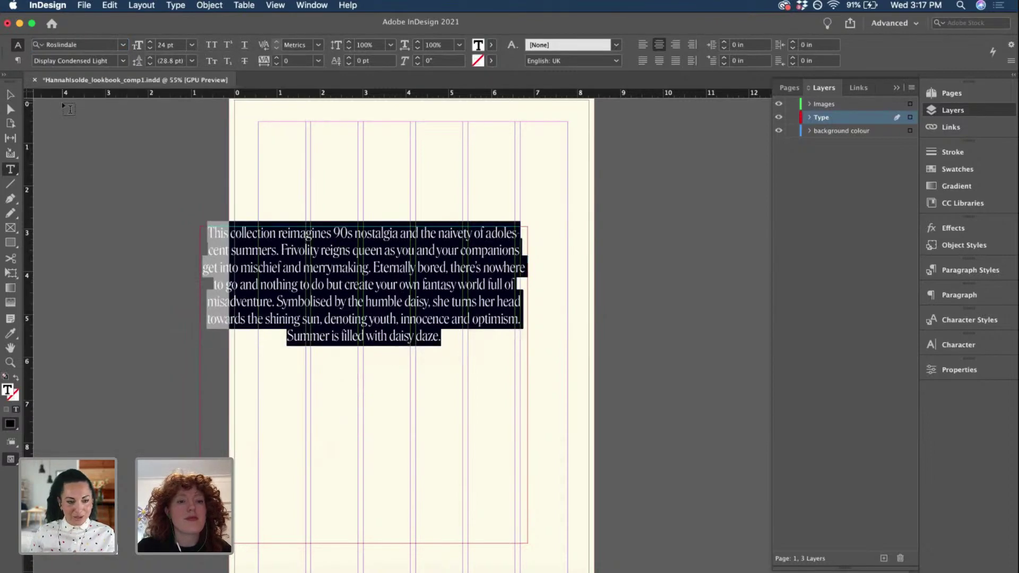
{"action": "left_click", "coordinate": [318, 46]}
{"action": "left_click", "coordinate": [308, 58]}
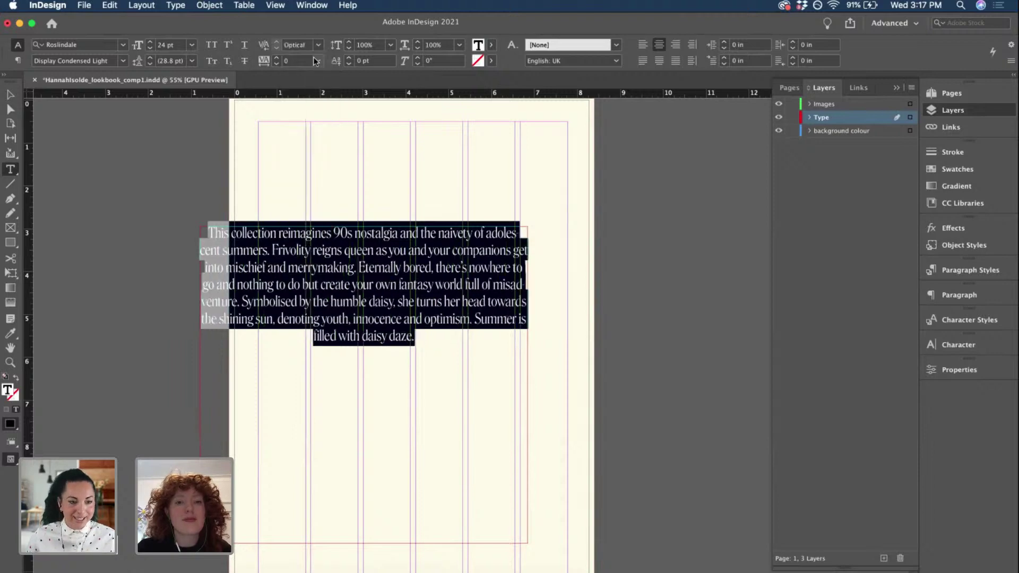
- Resize the intro text frame to span page 1's four middle columns, about 4.76 in wide, and deselect it
{"action": "left_click", "coordinate": [10, 94]}
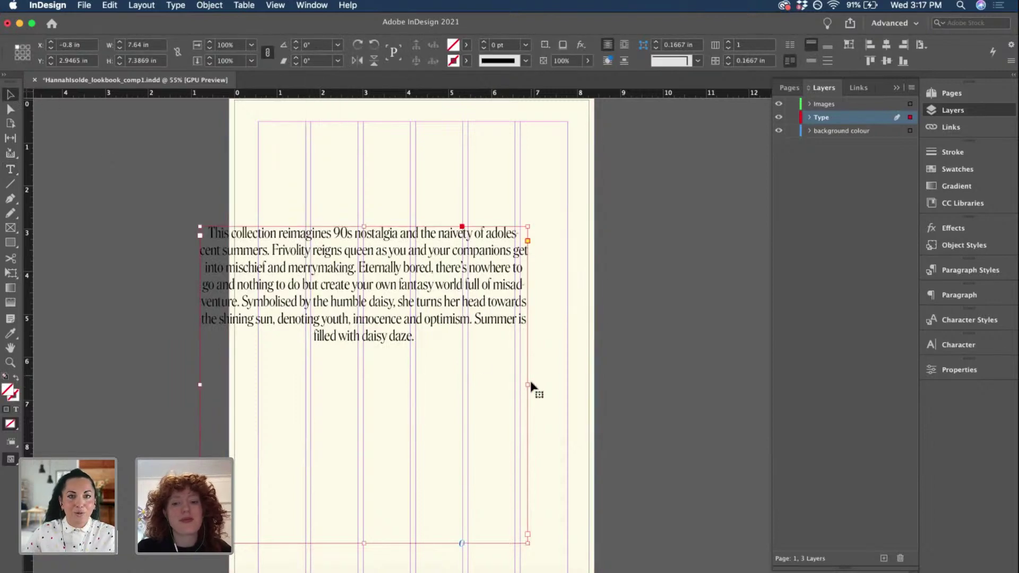
{"action": "left_click_drag", "start_coordinate": [531, 383], "coordinate": [567, 391]}
{"action": "left_click_drag", "start_coordinate": [202, 386], "coordinate": [312, 387]}
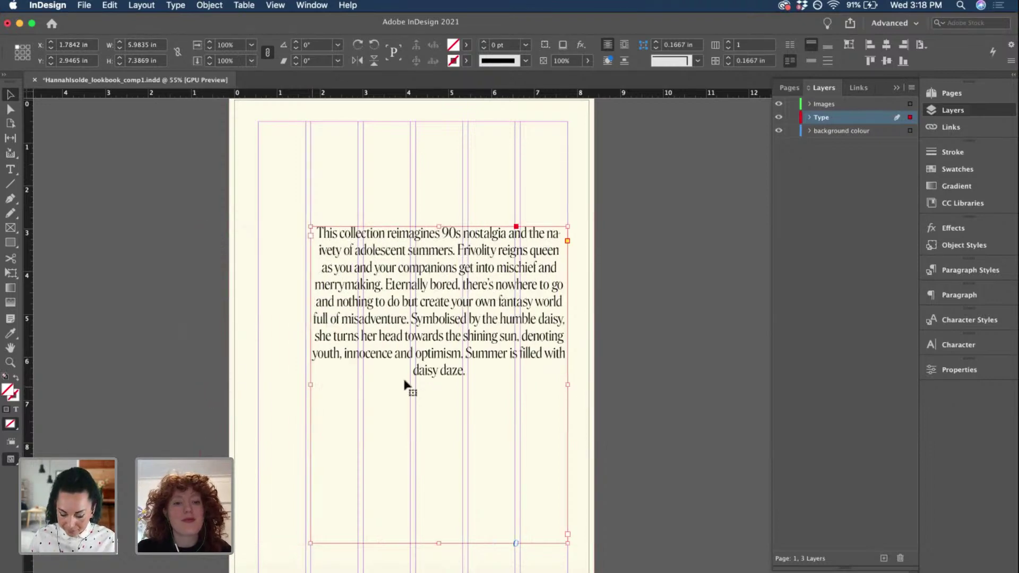
{"action": "left_click_drag", "start_coordinate": [568, 384], "coordinate": [514, 385]}
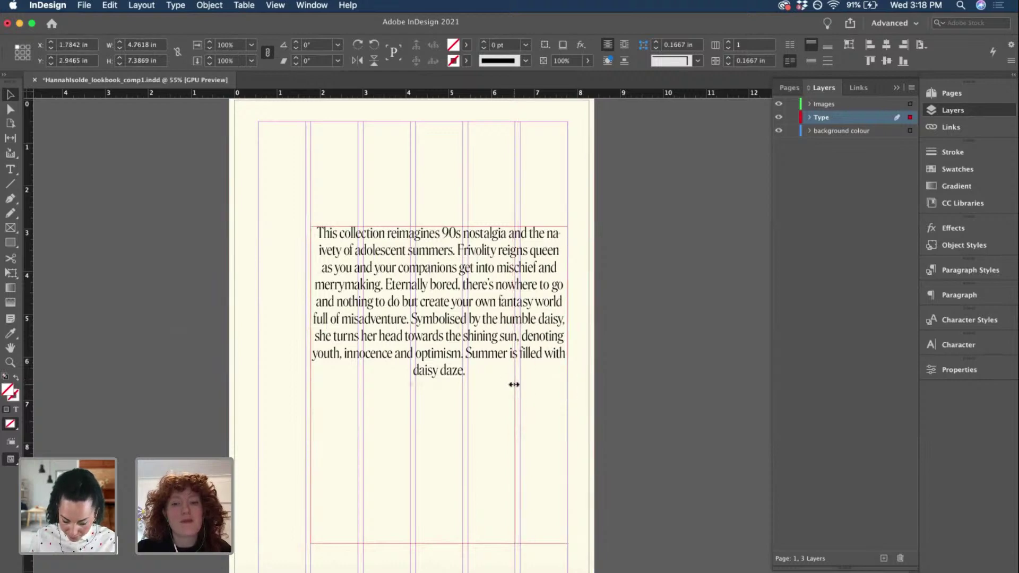
{"action": "left_click", "coordinate": [691, 285]}
{"action": "scroll", "coordinate": [483, 300], "scroll_direction": "down", "scroll_amount": 1}
{"action": "scroll", "coordinate": [483, 300], "scroll_direction": "right", "scroll_amount": 1}
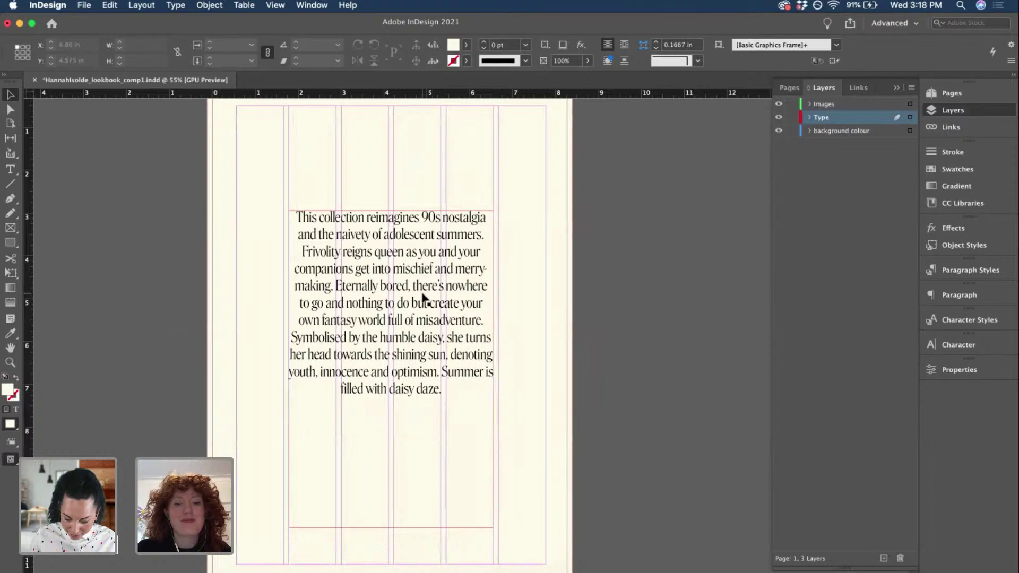
{"action": "scroll", "coordinate": [422, 298], "scroll_direction": "up", "scroll_amount": 3}
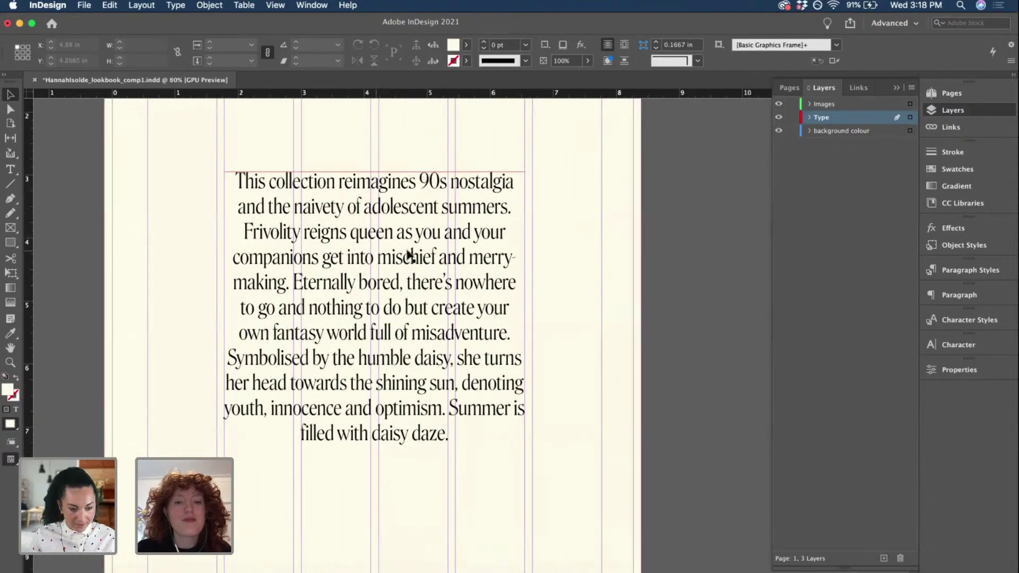
{"action": "scroll", "coordinate": [412, 257], "scroll_direction": "down", "scroll_amount": 2}
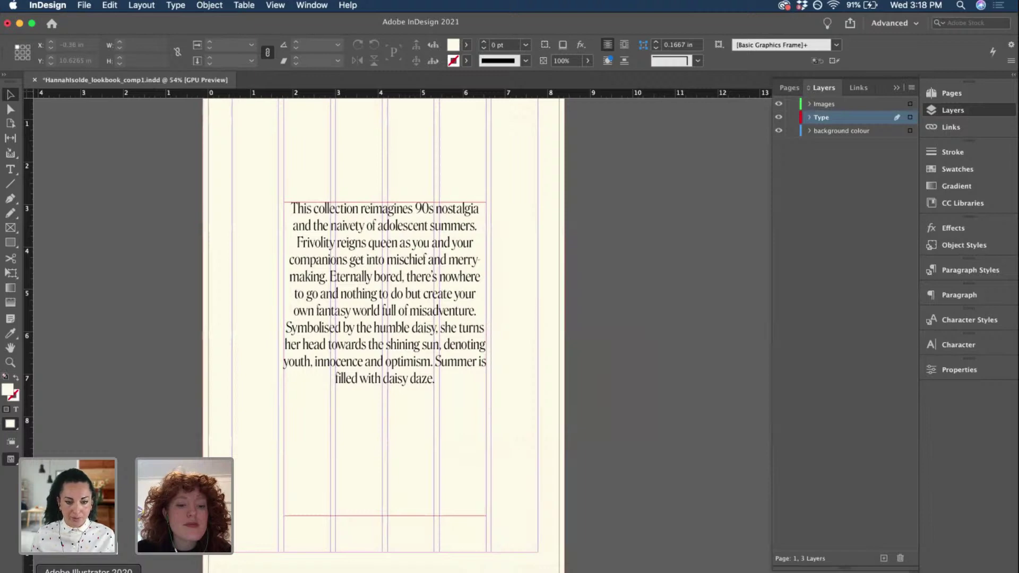
- Switch to the moodboard document in Illustrator and examine the curved lettering and ornamental borders on the four vintage poster references
{"action": "left_click", "coordinate": [88, 572]}
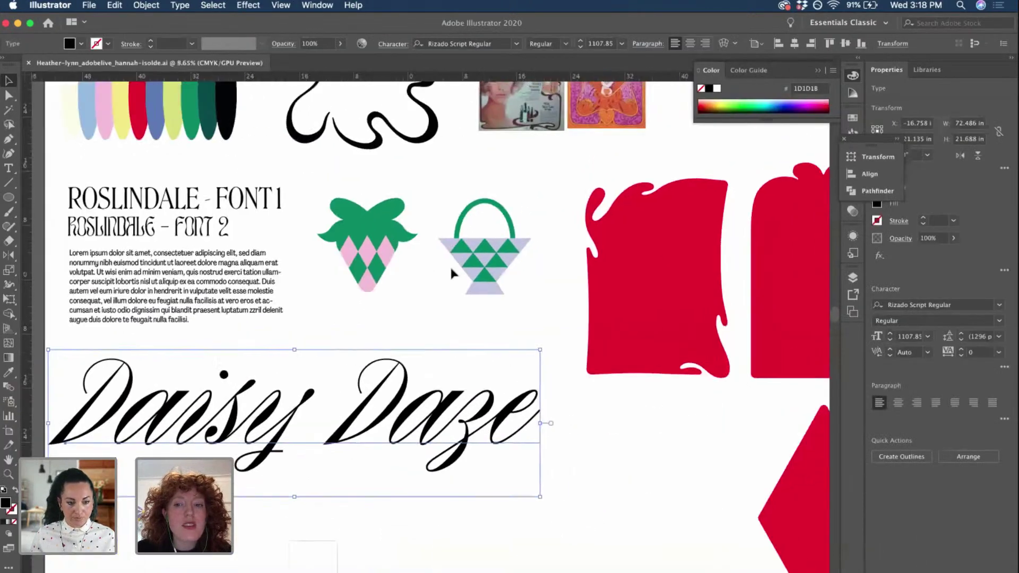
{"action": "scroll", "coordinate": [450, 274], "scroll_direction": "right", "scroll_amount": 5}
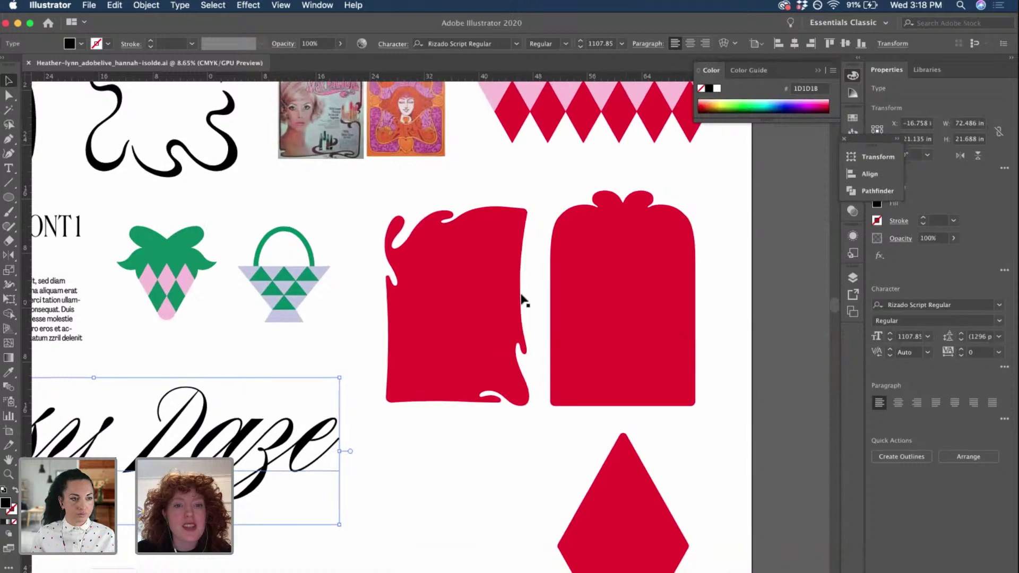
{"action": "scroll", "coordinate": [451, 228], "scroll_direction": "up", "scroll_amount": 4}
{"action": "scroll", "coordinate": [365, 154], "scroll_direction": "up", "scroll_amount": 3}
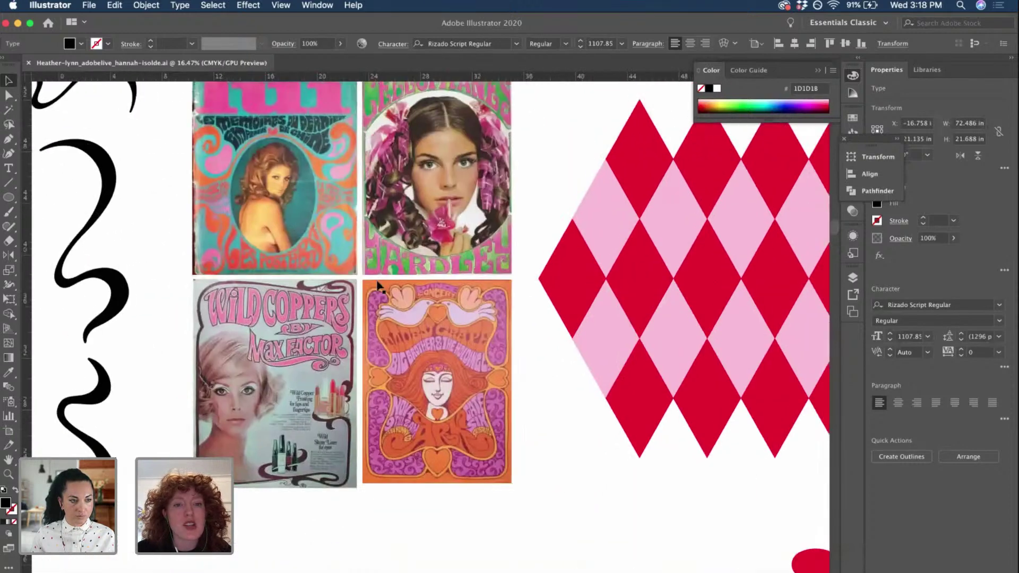
{"action": "scroll", "coordinate": [380, 219], "scroll_direction": "up", "scroll_amount": 2}
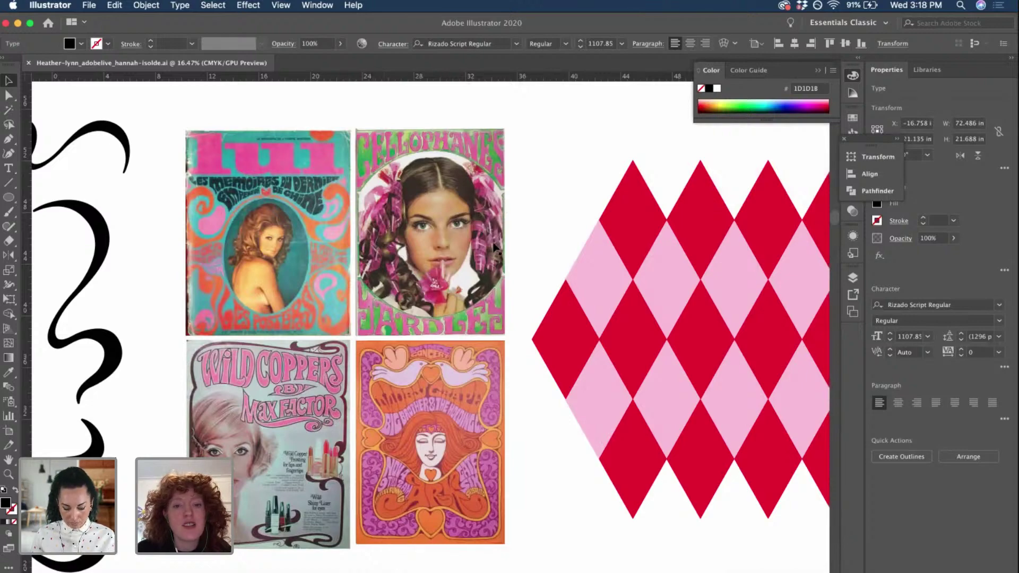
{"action": "scroll", "coordinate": [256, 323], "scroll_direction": "down", "scroll_amount": 3}
{"action": "scroll", "coordinate": [257, 326], "scroll_direction": "up", "scroll_amount": 3}
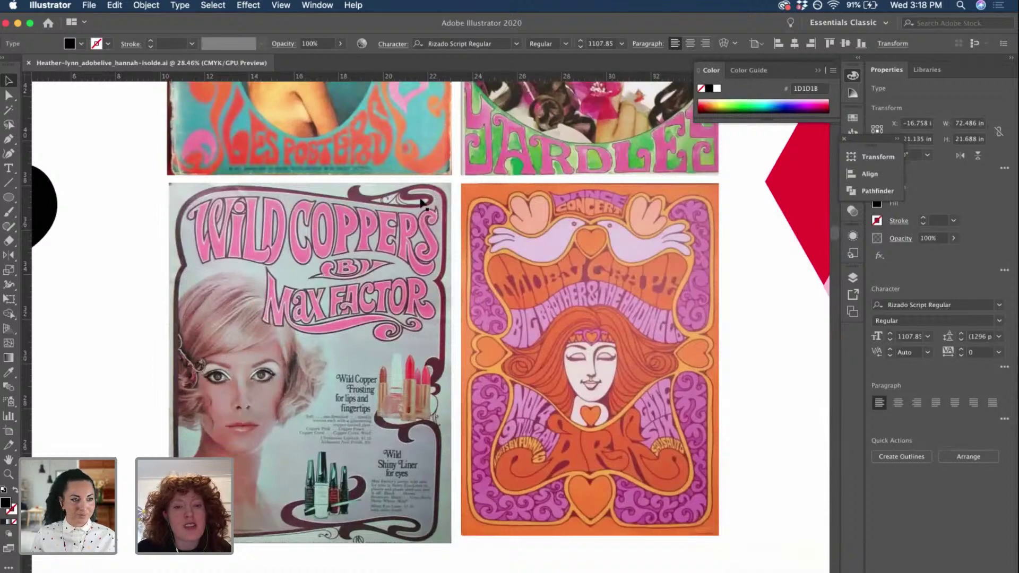
{"action": "scroll", "coordinate": [177, 422], "scroll_direction": "up", "scroll_amount": 2}
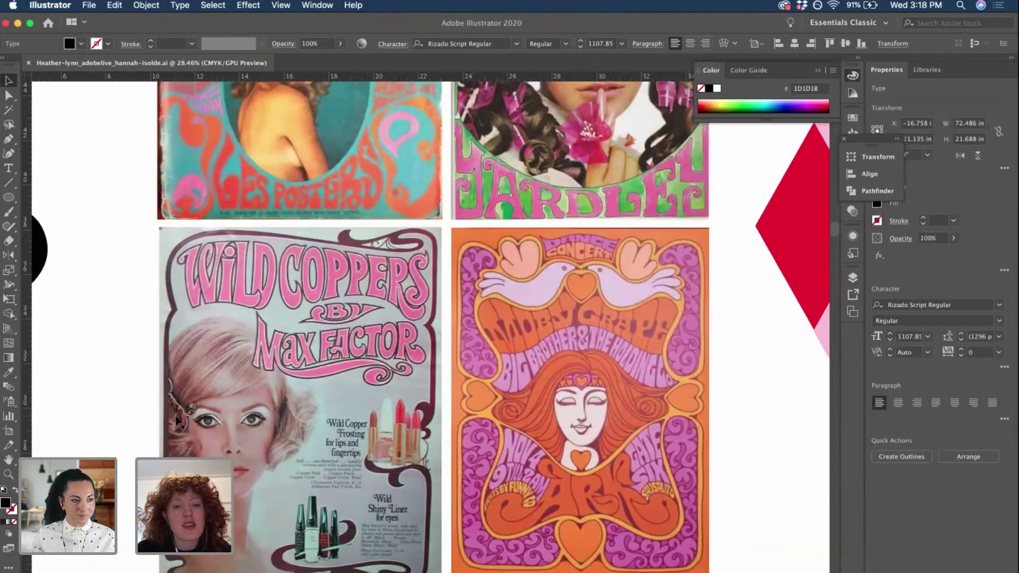
{"action": "scroll", "coordinate": [399, 386], "scroll_direction": "down", "scroll_amount": 2}
{"action": "scroll", "coordinate": [399, 386], "scroll_direction": "up", "scroll_amount": 1}
{"action": "scroll", "coordinate": [399, 385], "scroll_direction": "right", "scroll_amount": 1}
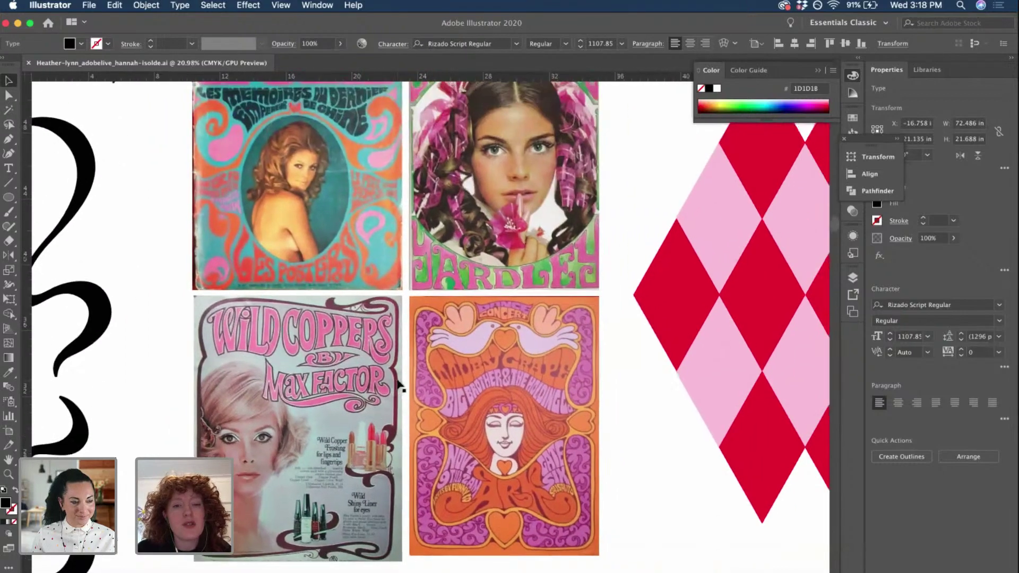
{"action": "scroll", "coordinate": [399, 385], "scroll_direction": "down", "scroll_amount": 1}
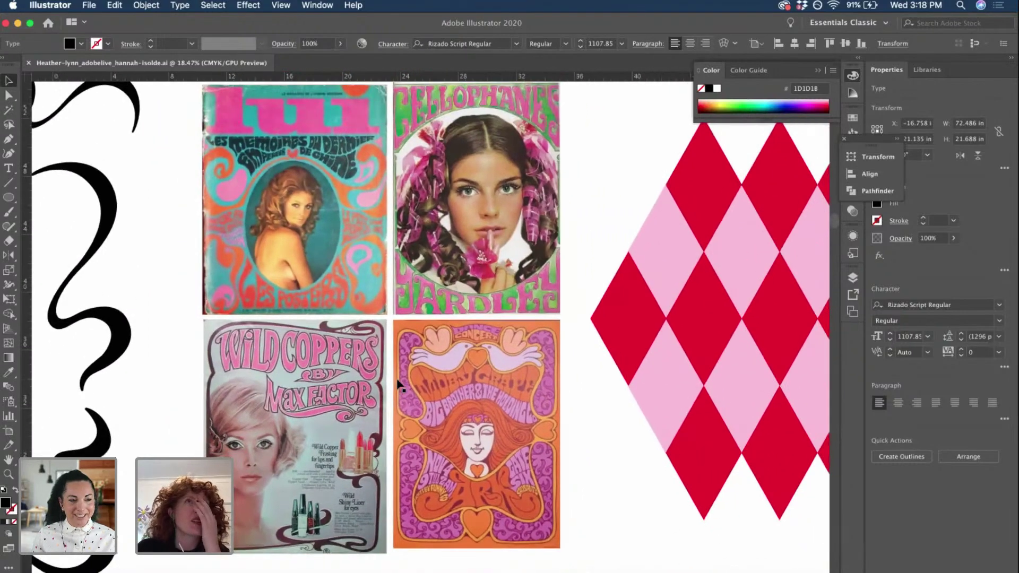
{"action": "scroll", "coordinate": [398, 383], "scroll_direction": "up", "scroll_amount": 1}
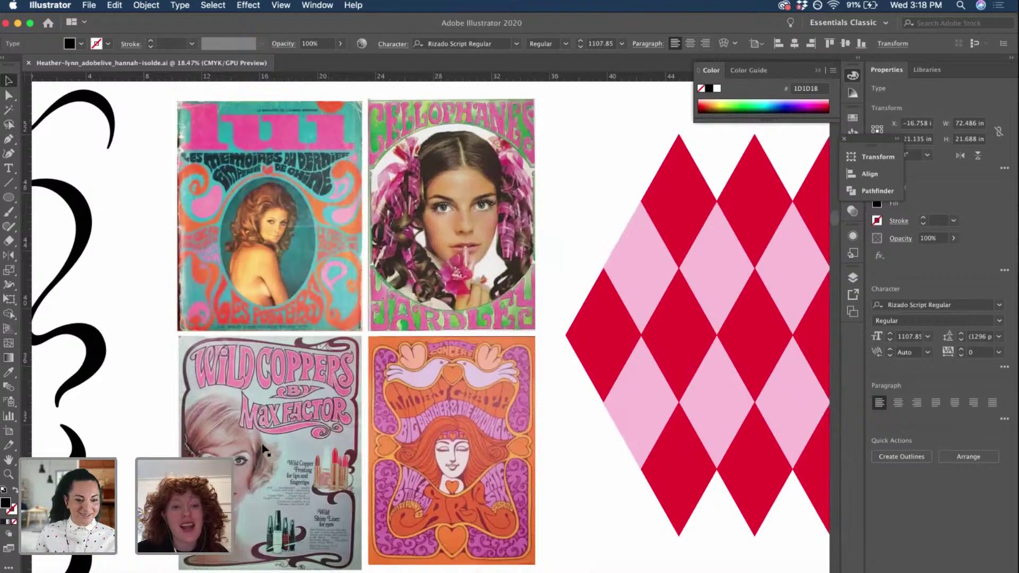
{"action": "scroll", "coordinate": [350, 306], "scroll_direction": "up", "scroll_amount": 5}
{"action": "scroll", "coordinate": [350, 307], "scroll_direction": "down", "scroll_amount": 4}
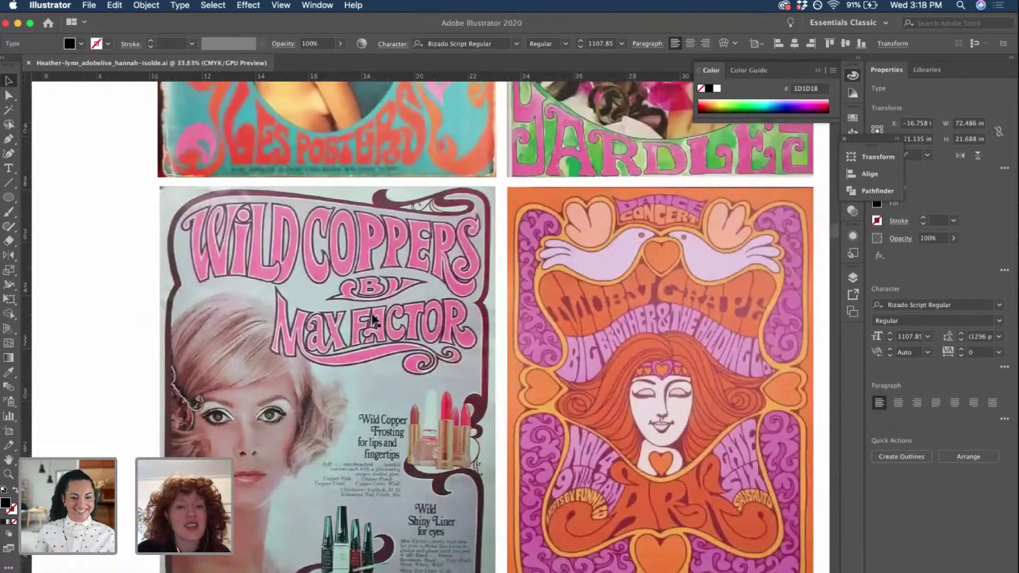
{"action": "scroll", "coordinate": [374, 318], "scroll_direction": "down", "scroll_amount": 1}
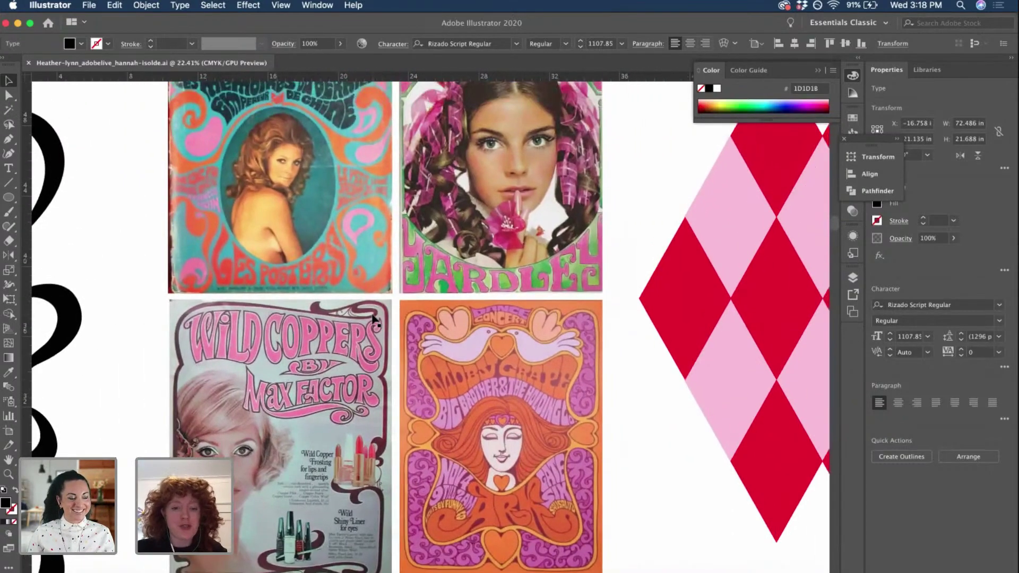
- Look over the posters and the red-and-pink diamond pattern on the moodboard, and return to the lookbook in InDesign
{"action": "scroll", "coordinate": [374, 318], "scroll_direction": "right", "scroll_amount": 3}
{"action": "scroll", "coordinate": [374, 318], "scroll_direction": "up", "scroll_amount": 1}
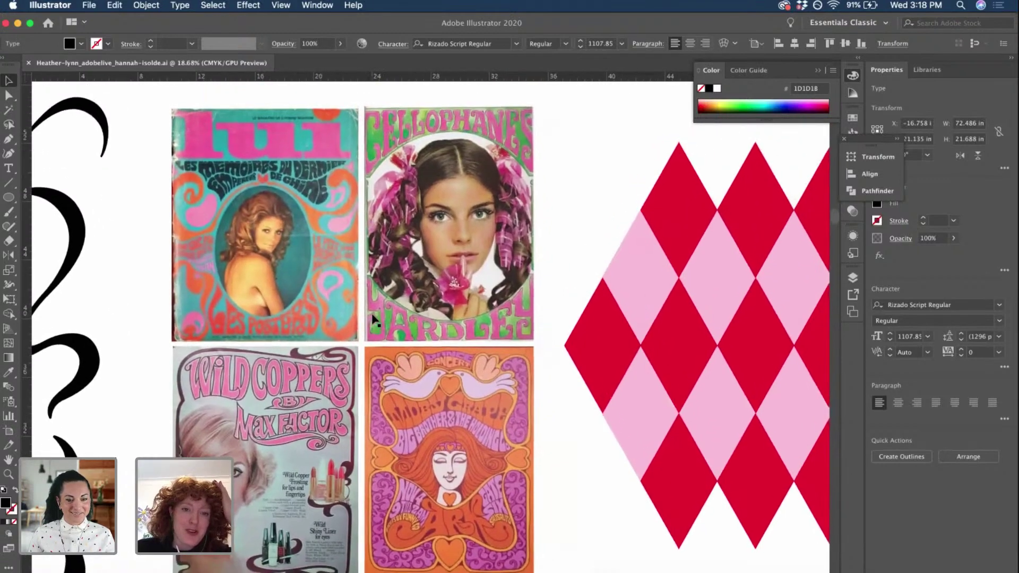
{"action": "scroll", "coordinate": [373, 318], "scroll_direction": "right", "scroll_amount": 5}
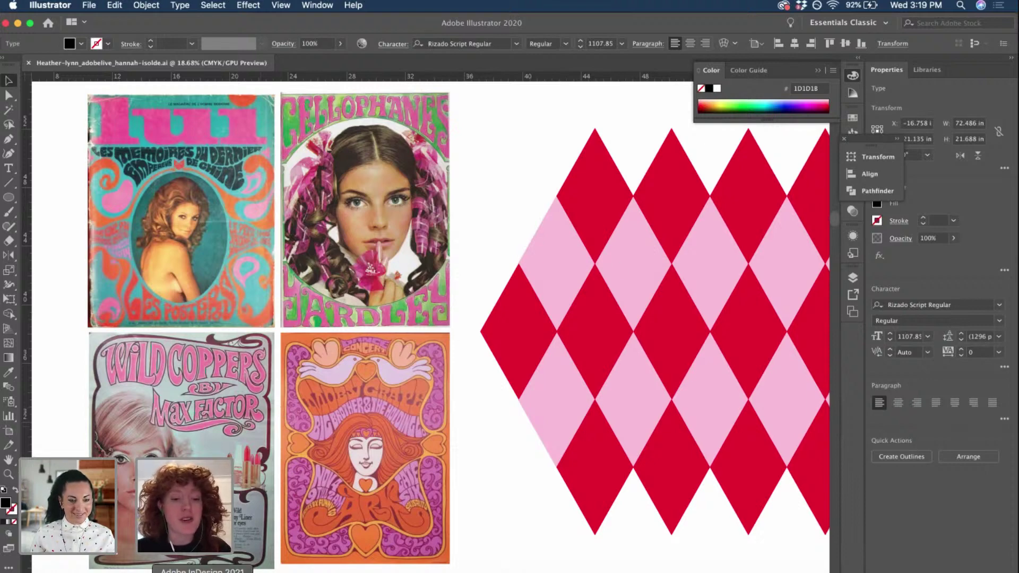
{"action": "left_click", "coordinate": [202, 571]}
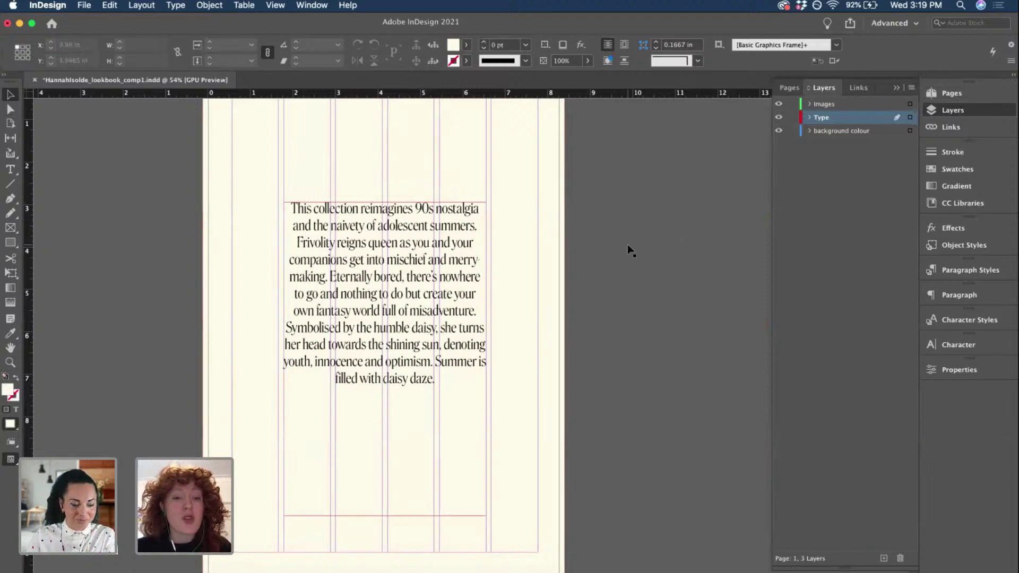
- Insert forced line breaks before "merrymaking", "companions" and "nowhere" in the intro paragraph, and exit text editing
{"action": "scroll", "coordinate": [547, 225], "scroll_direction": "up", "scroll_amount": 5}
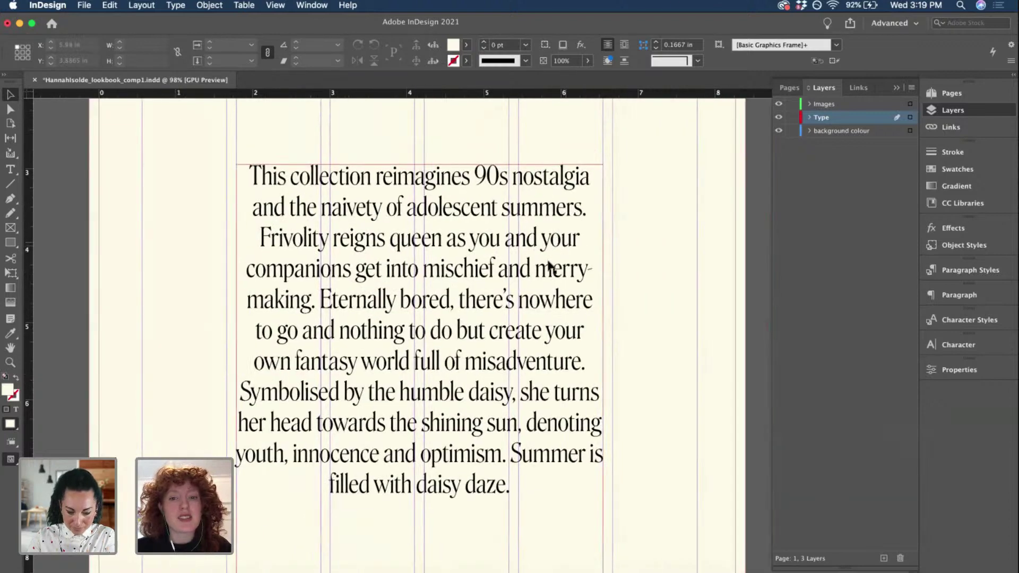
{"action": "double_click", "coordinate": [549, 265]}
{"action": "key", "text": "BackSpace"}
{"action": "key", "text": "shift+Return"}
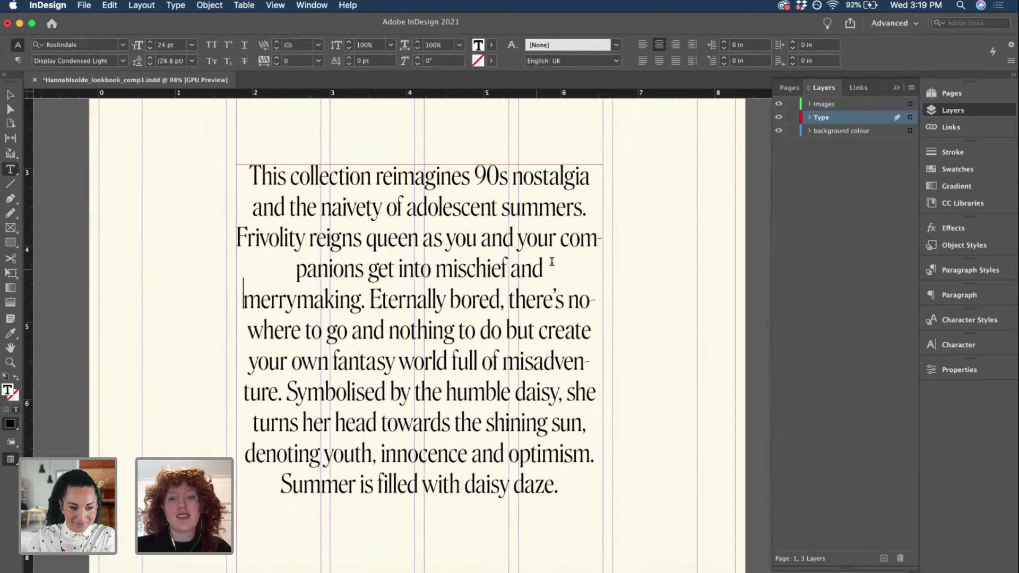
{"action": "left_click", "coordinate": [561, 242]}
{"action": "key", "text": "shift+Return"}
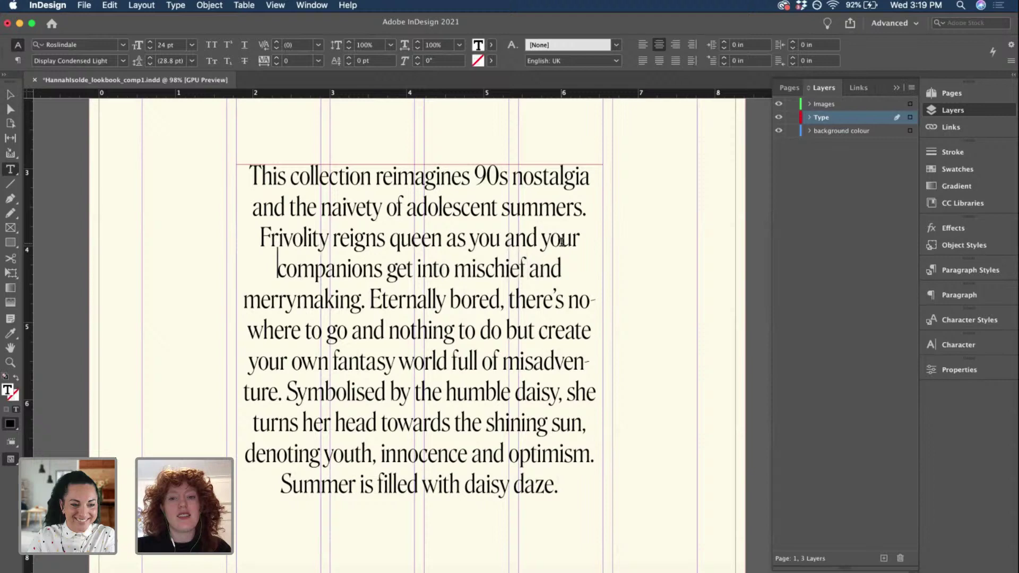
{"action": "left_click", "coordinate": [570, 299]}
{"action": "key", "text": "shift+Return"}
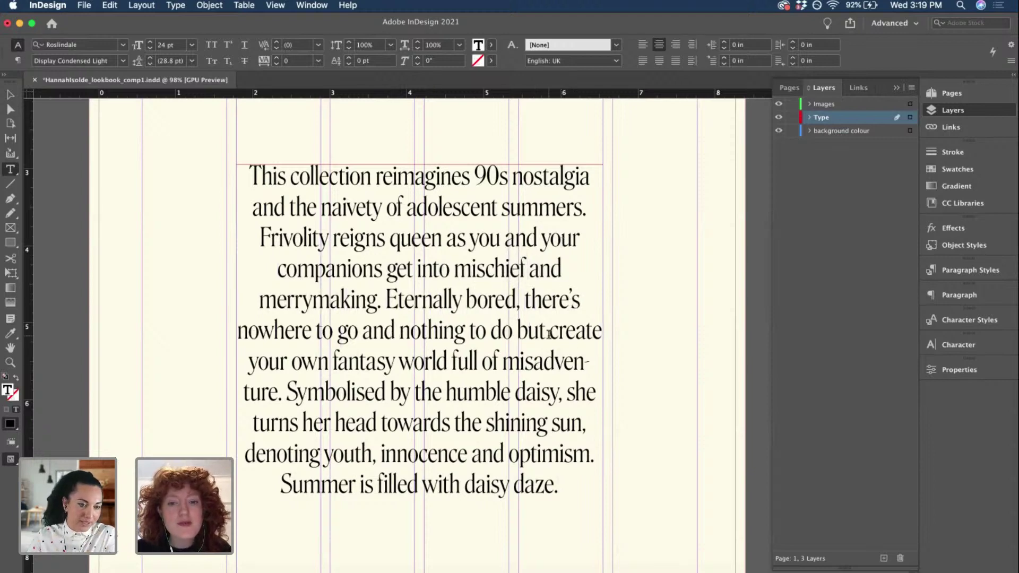
{"action": "left_click", "coordinate": [431, 263]}
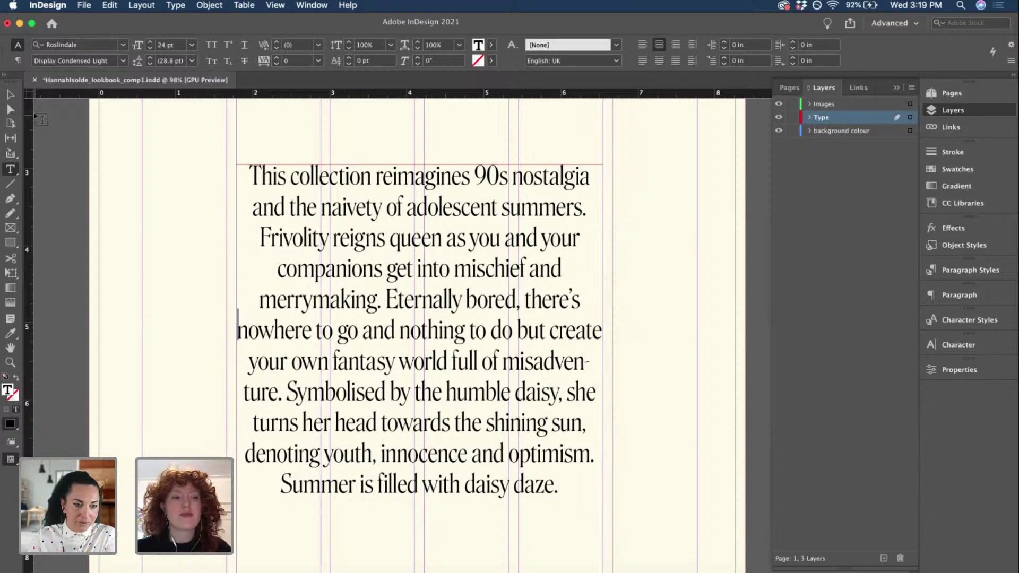
{"action": "key", "text": "Escape"}
{"action": "key", "text": "super+minus"}
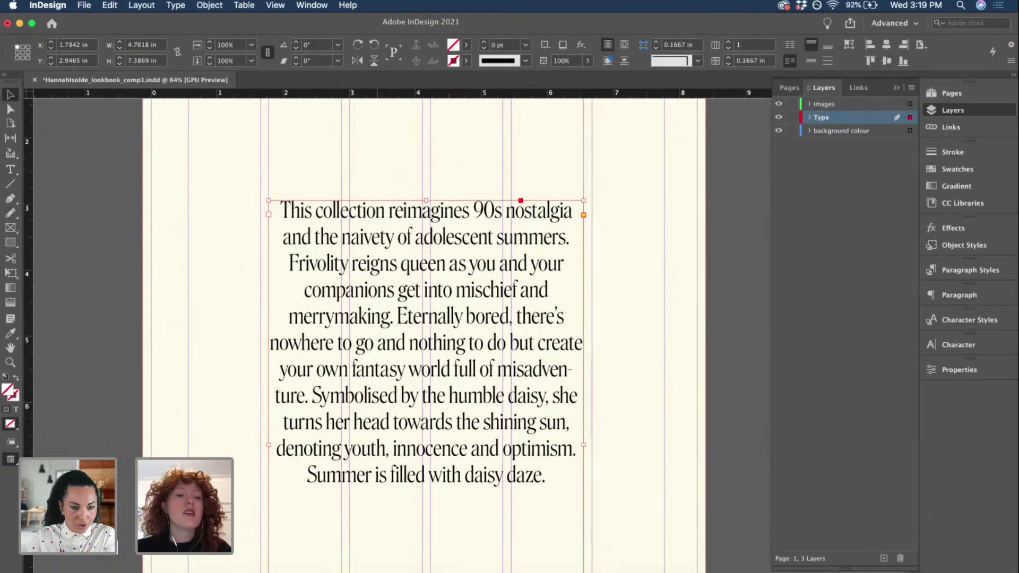
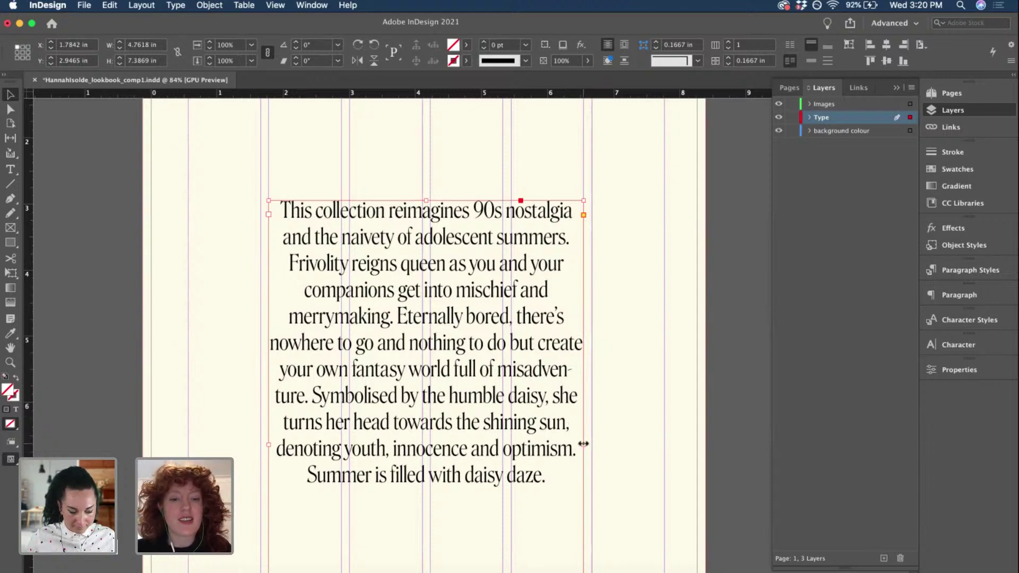
- Widen the intro text frame symmetrically to all six columns, about 7.21 in, and remove the line breaks before "merrymaking" and "nowhere"
{"action": "left_click_drag", "start_coordinate": [584, 444], "coordinate": [664, 444]}
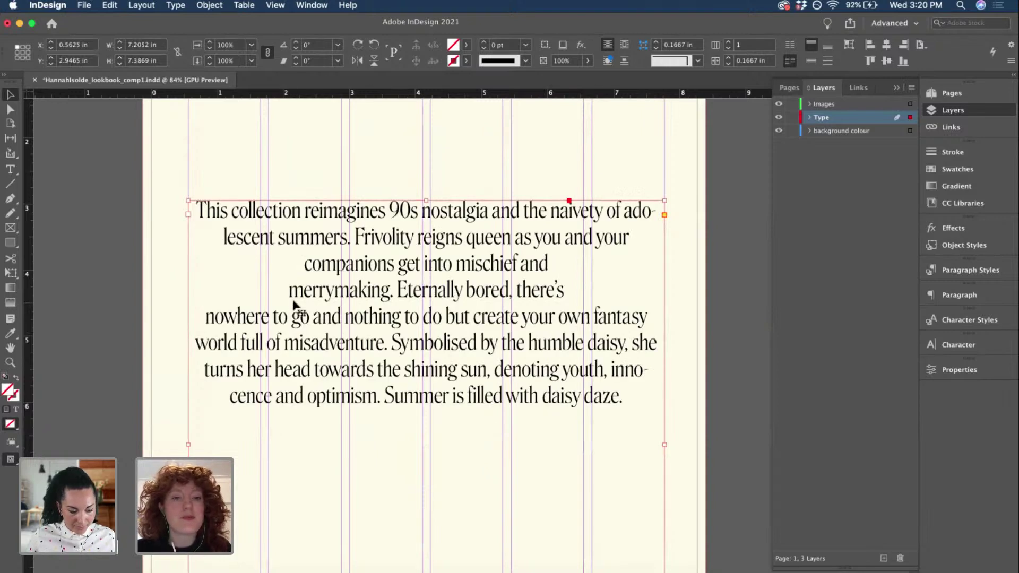
{"action": "double_click", "coordinate": [291, 293]}
{"action": "key", "text": "BackSpace"}
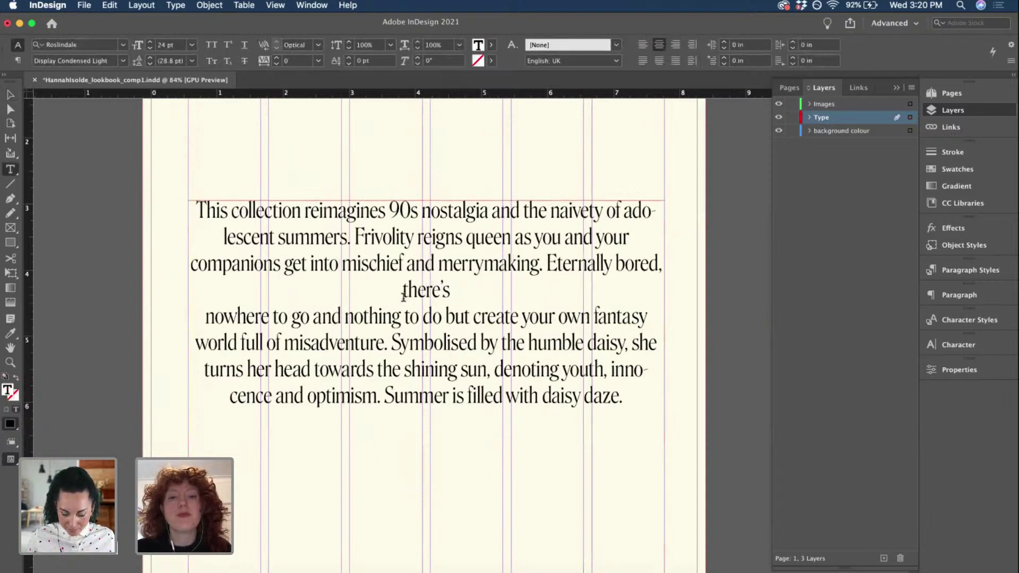
{"action": "left_click", "coordinate": [206, 317]}
{"action": "key", "text": "BackSpace"}
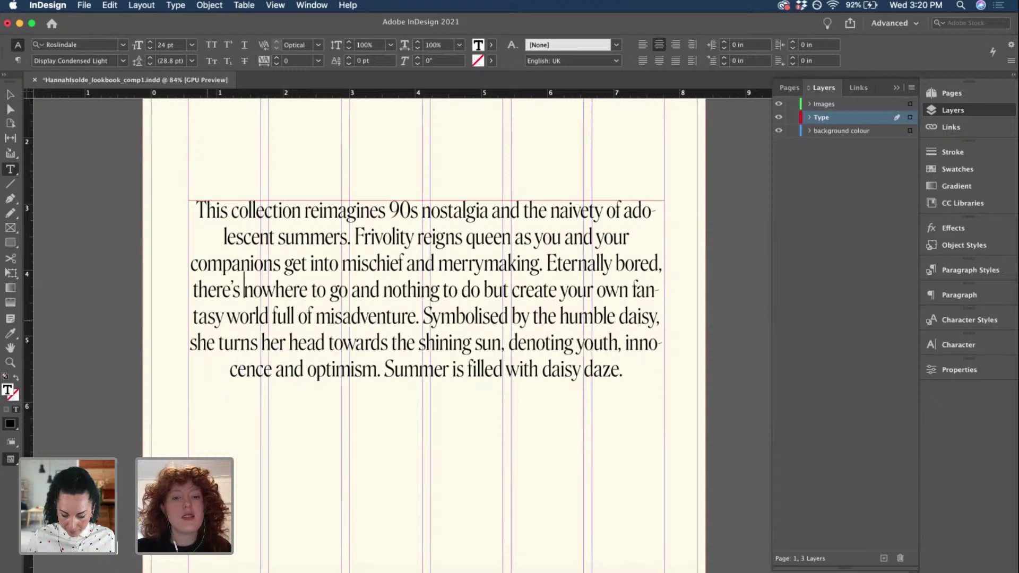
{"action": "scroll", "coordinate": [93, 137], "scroll_direction": "down", "scroll_amount": 5}
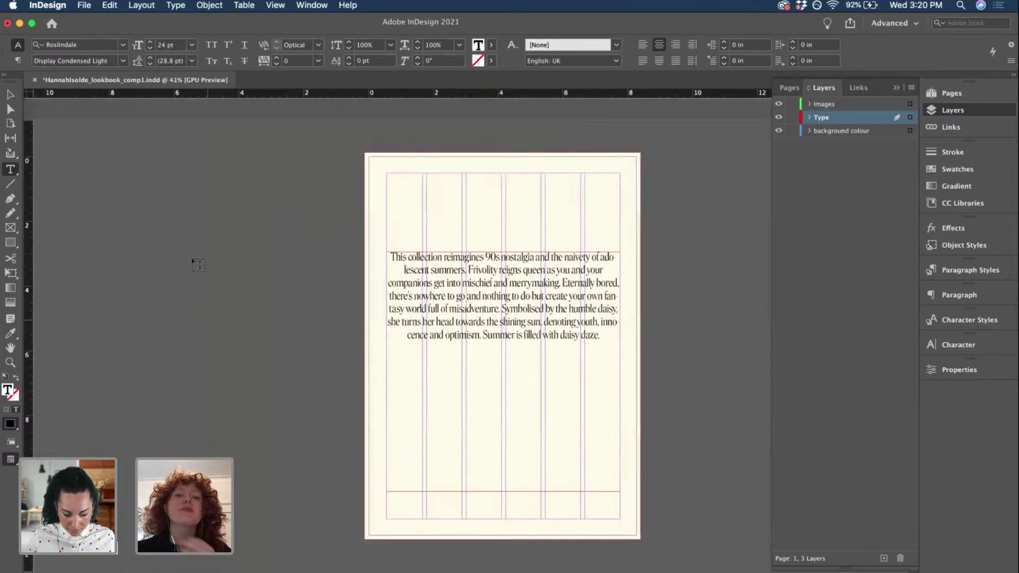
{"action": "left_click", "coordinate": [12, 95]}
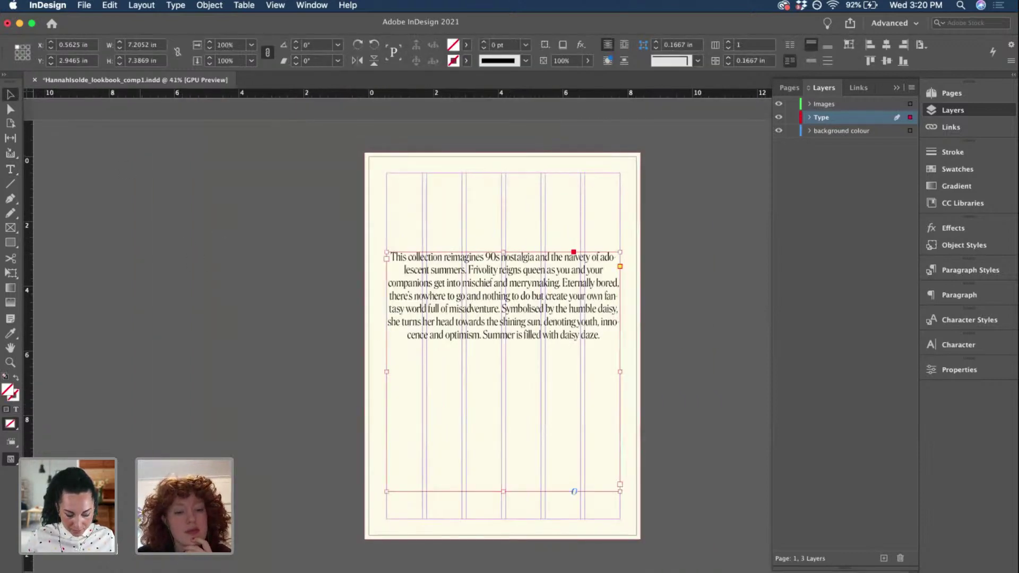
- Copy the one-line hannah isolde wordmark from the Illustrator moodboard and paste it onto page 1 of the InDesign lookbook
{"action": "left_click", "coordinate": [87, 572]}
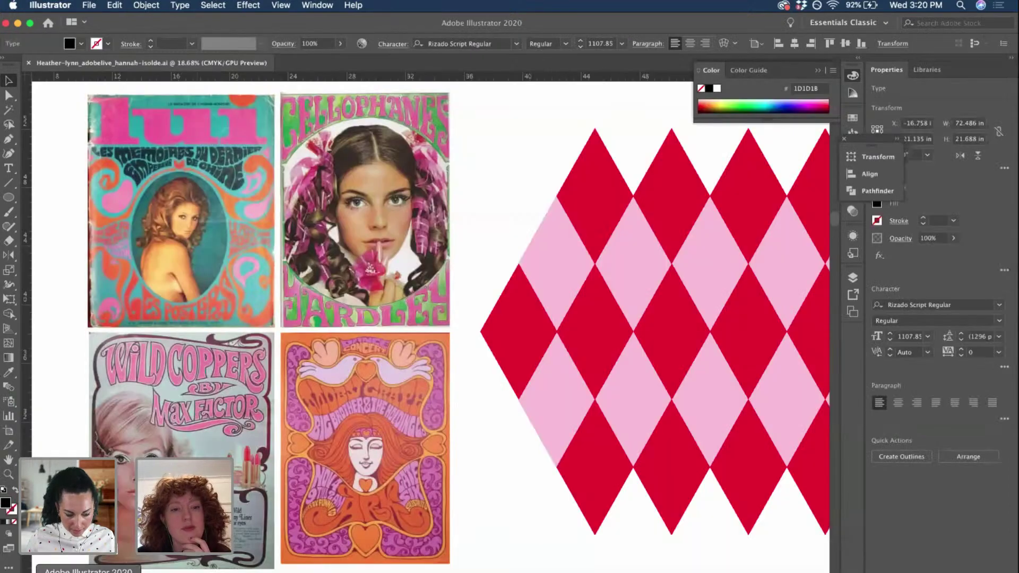
{"action": "scroll", "coordinate": [165, 210], "scroll_direction": "down", "scroll_amount": 3}
{"action": "scroll", "coordinate": [165, 210], "scroll_direction": "left", "scroll_amount": 5}
{"action": "scroll", "coordinate": [165, 210], "scroll_direction": "left", "scroll_amount": 8}
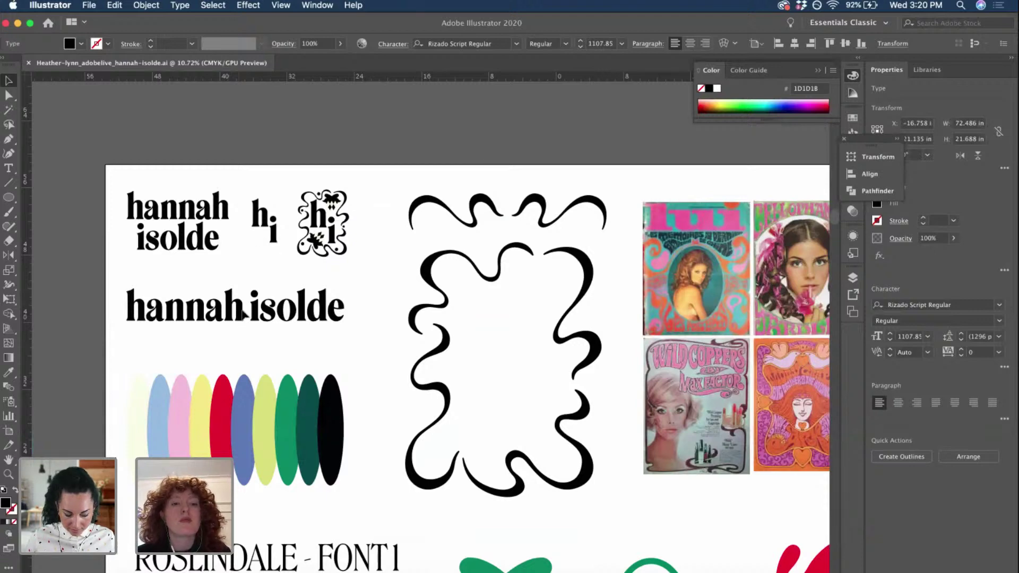
{"action": "left_click", "coordinate": [243, 313]}
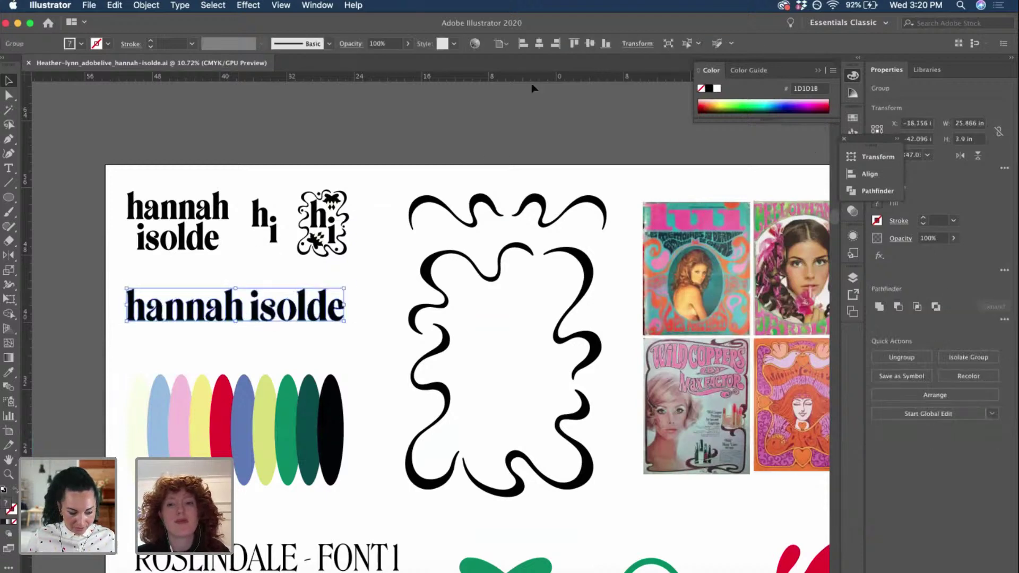
{"action": "left_click", "coordinate": [265, 570]}
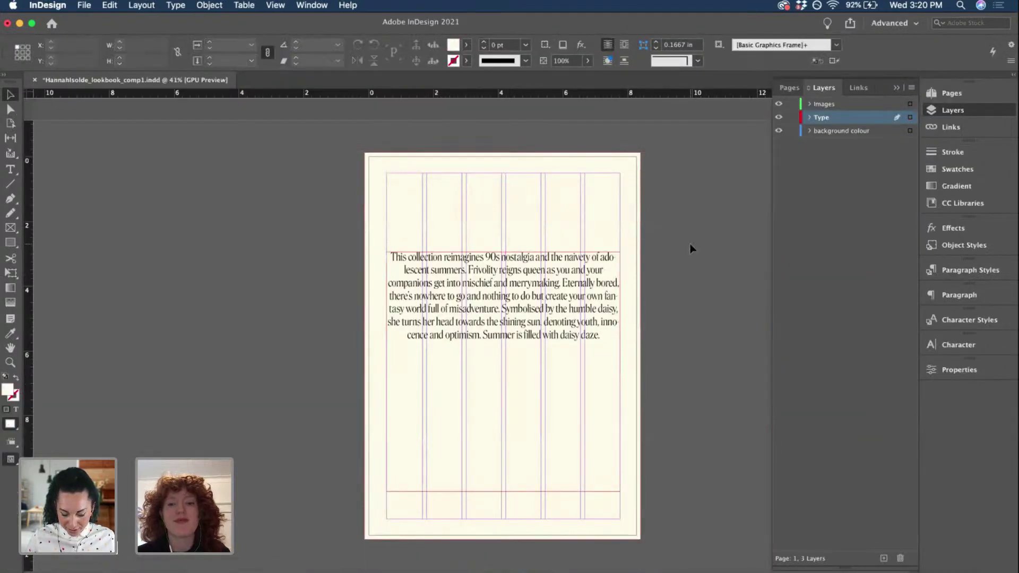
{"action": "key", "text": "super+v"}
{"action": "left_click_drag", "start_coordinate": [52, 282], "coordinate": [372, 333]}
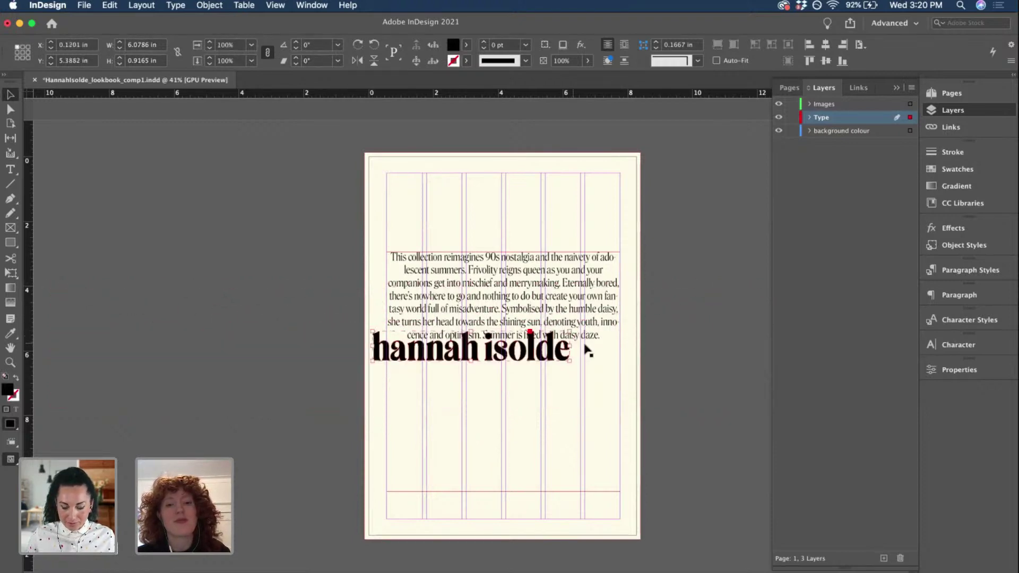
- Centre the wordmark against page 1's top margin, try scaling it down, and undo the flipped resize
{"action": "left_click_drag", "start_coordinate": [563, 361], "coordinate": [541, 184]}
{"action": "key", "text": "z"}
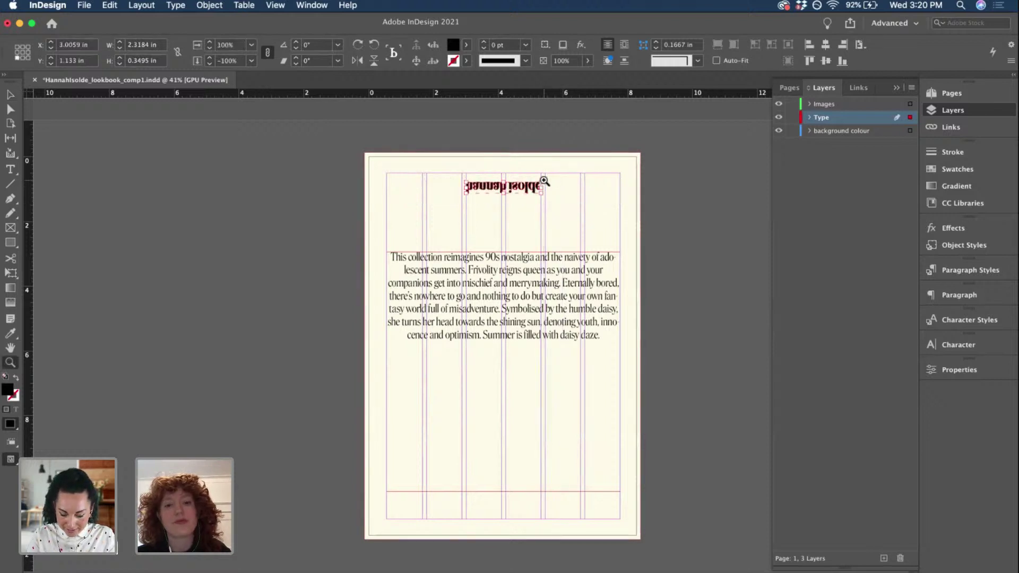
{"action": "left_click", "coordinate": [10, 94]}
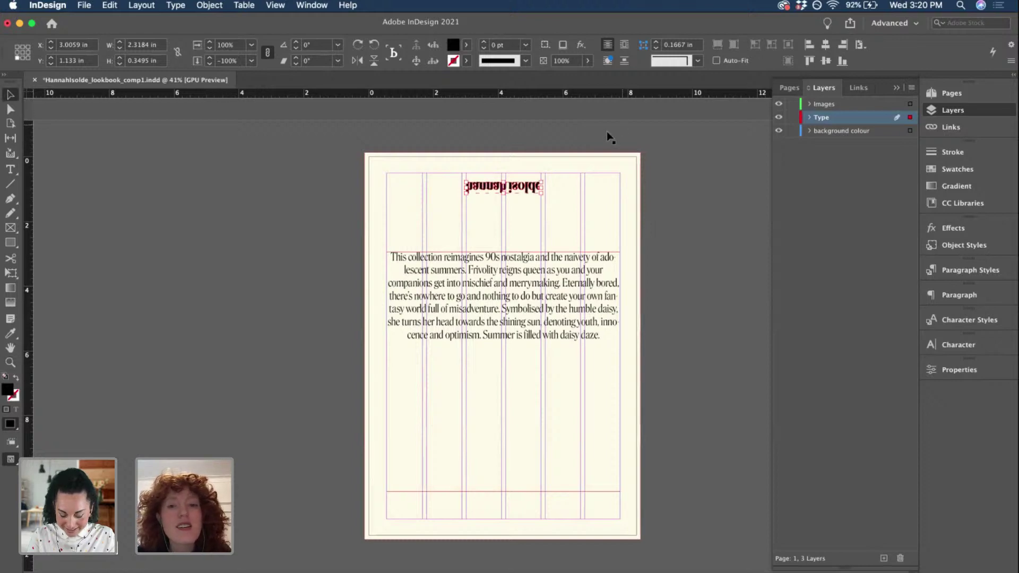
{"action": "key", "text": "cmd+z"}
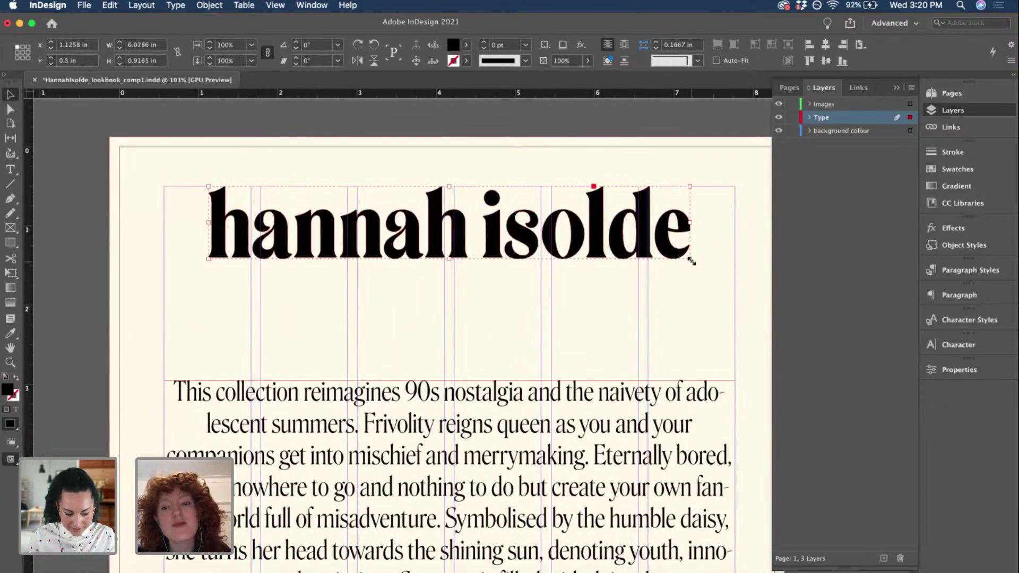
- Scale the wordmark to about 2.32 in wide, centre it over the two middle columns and align it with the top margin
{"action": "left_click_drag", "start_coordinate": [692, 261], "coordinate": [527, 234]}
{"action": "left_click_drag", "start_coordinate": [309, 237], "coordinate": [357, 227]}
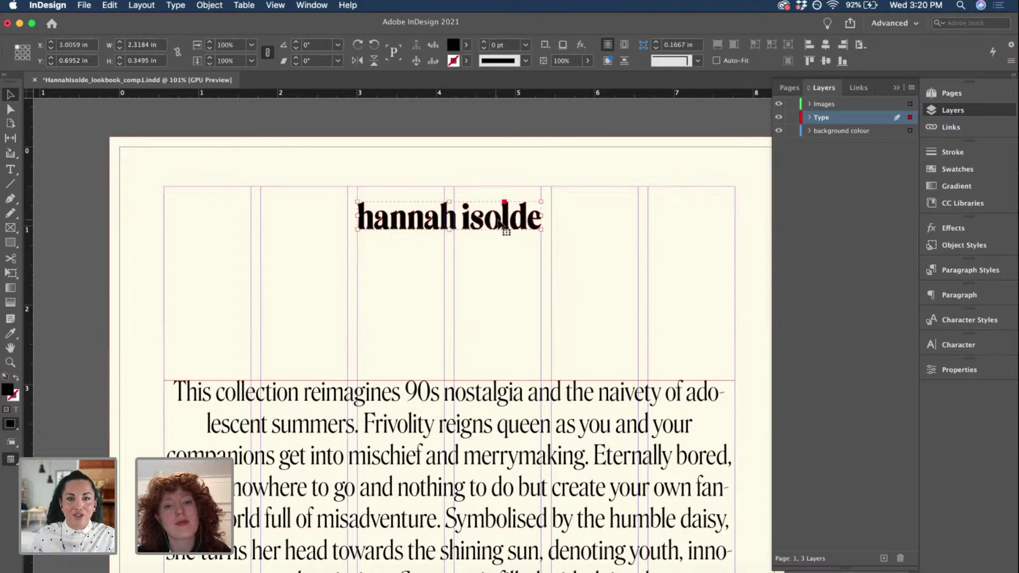
{"action": "left_click_drag", "start_coordinate": [499, 223], "coordinate": [500, 208]}
- Move the intro text frame down page 1 to about 4.47 in and shorten it to about 3.05 in high
{"action": "scroll", "coordinate": [494, 273], "scroll_direction": "down", "scroll_amount": 1}
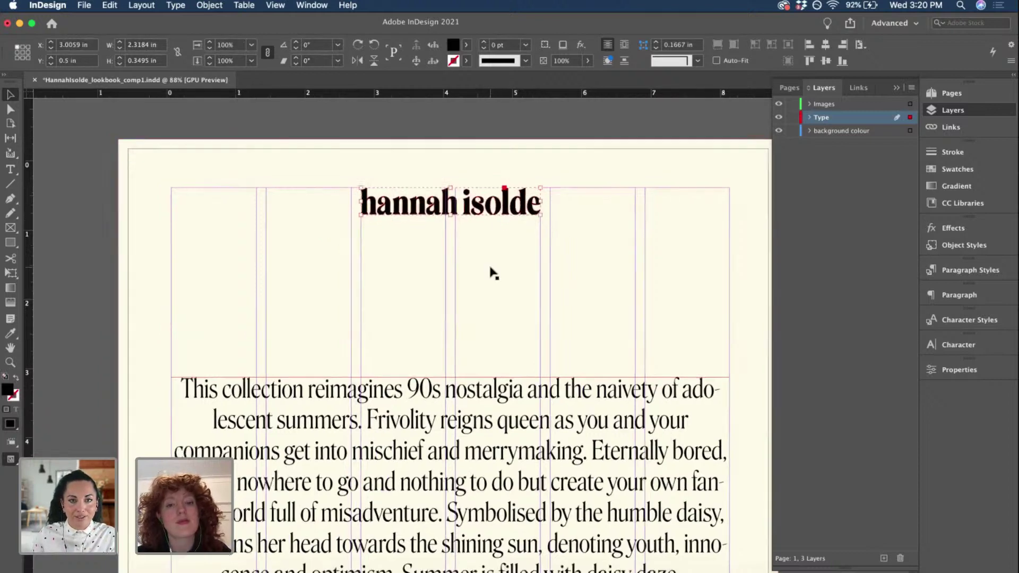
{"action": "scroll", "coordinate": [492, 272], "scroll_direction": "down", "scroll_amount": 4}
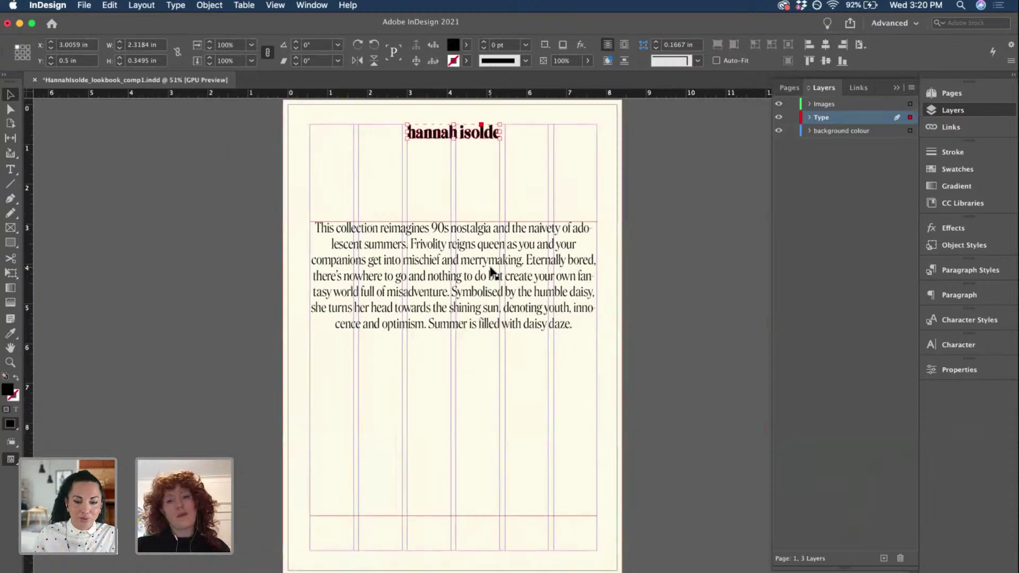
{"action": "left_click", "coordinate": [590, 251]}
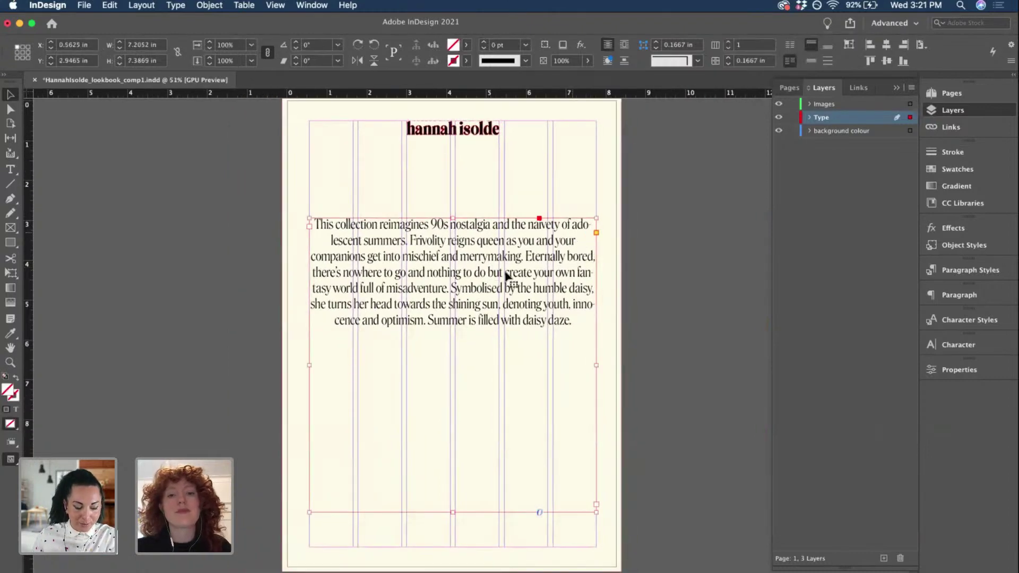
{"action": "left_click_drag", "start_coordinate": [506, 276], "coordinate": [507, 302]}
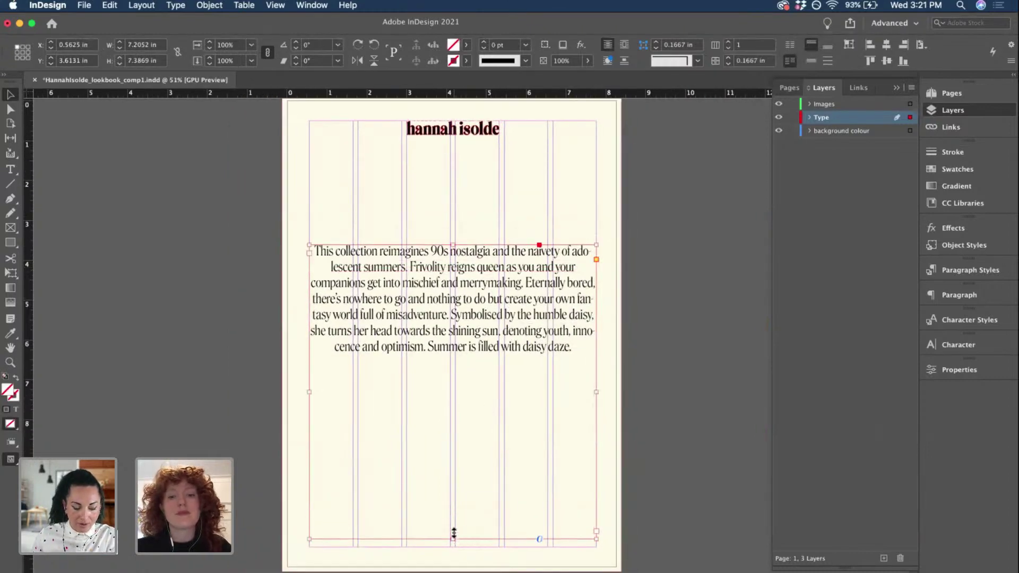
{"action": "left_click_drag", "start_coordinate": [454, 532], "coordinate": [455, 366]}
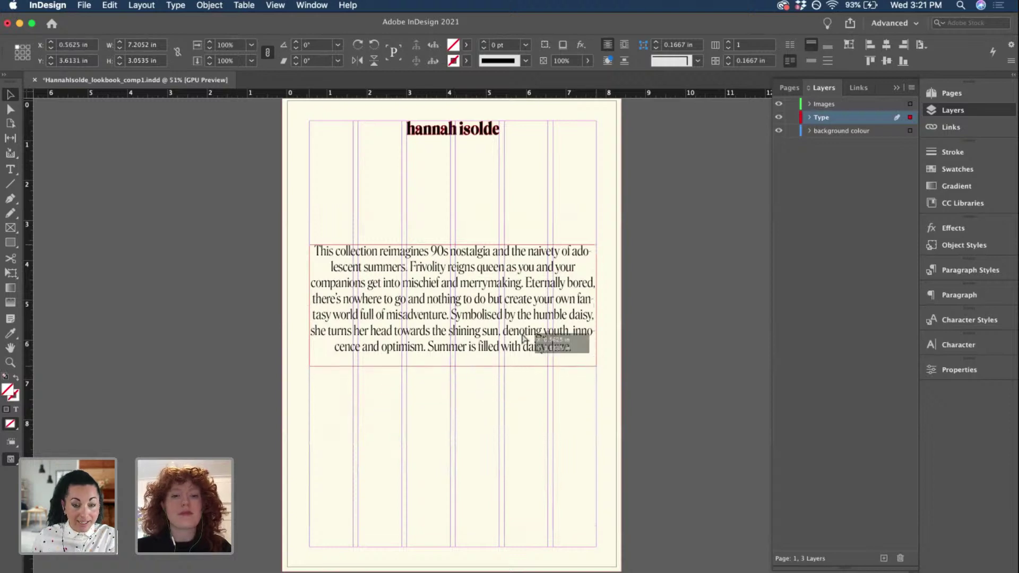
{"action": "left_click_drag", "start_coordinate": [523, 338], "coordinate": [522, 371]}
- Select the whole intro paragraph and set its font size to 18 pt
{"action": "triple_click", "coordinate": [523, 366]}
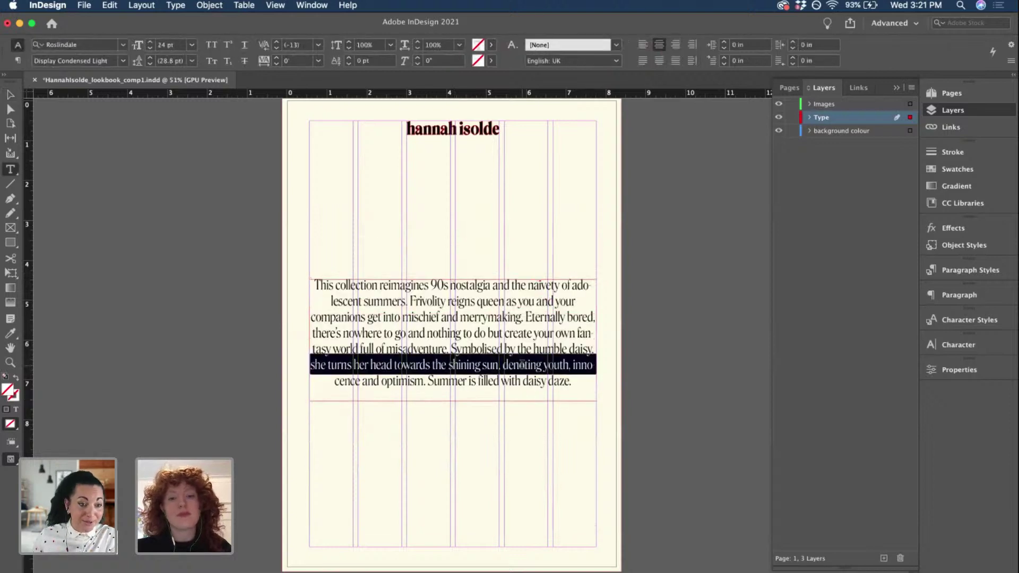
{"action": "left_click", "coordinate": [523, 366]}
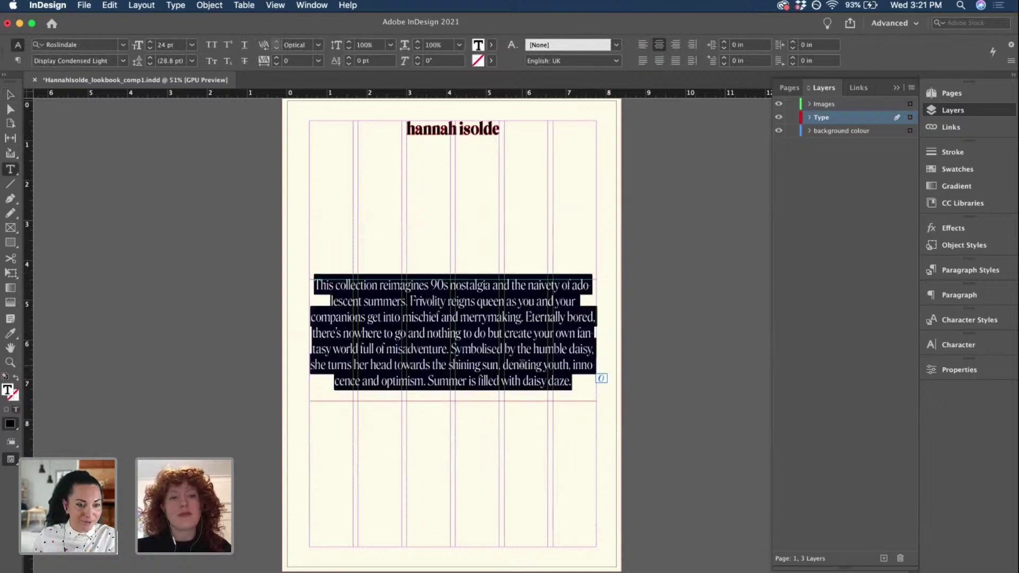
{"action": "left_click", "coordinate": [192, 45]}
{"action": "left_click", "coordinate": [183, 163]}
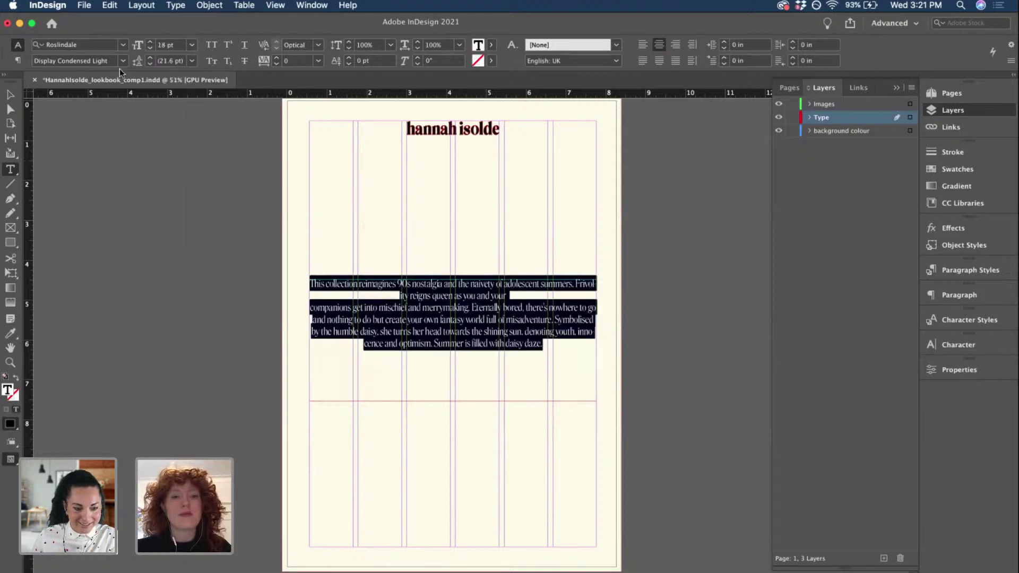
- Narrow the intro text frame to the four middle columns, about 4.76 in wide, and remove the line break before "companions"
{"action": "left_click", "coordinate": [10, 94]}
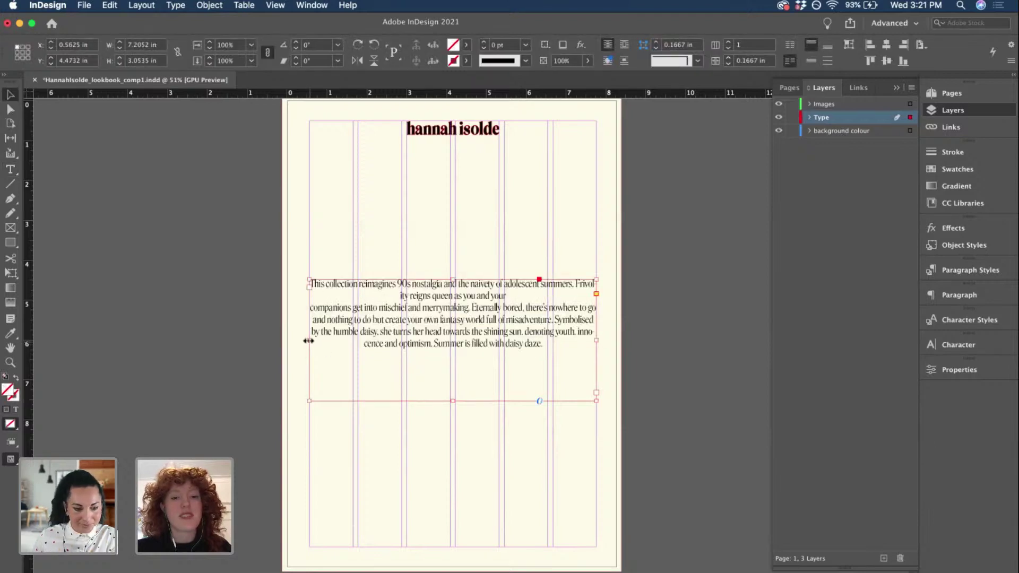
{"action": "left_click_drag", "start_coordinate": [311, 341], "coordinate": [359, 342]}
{"action": "scroll", "coordinate": [399, 332], "scroll_direction": "up", "scroll_amount": 3}
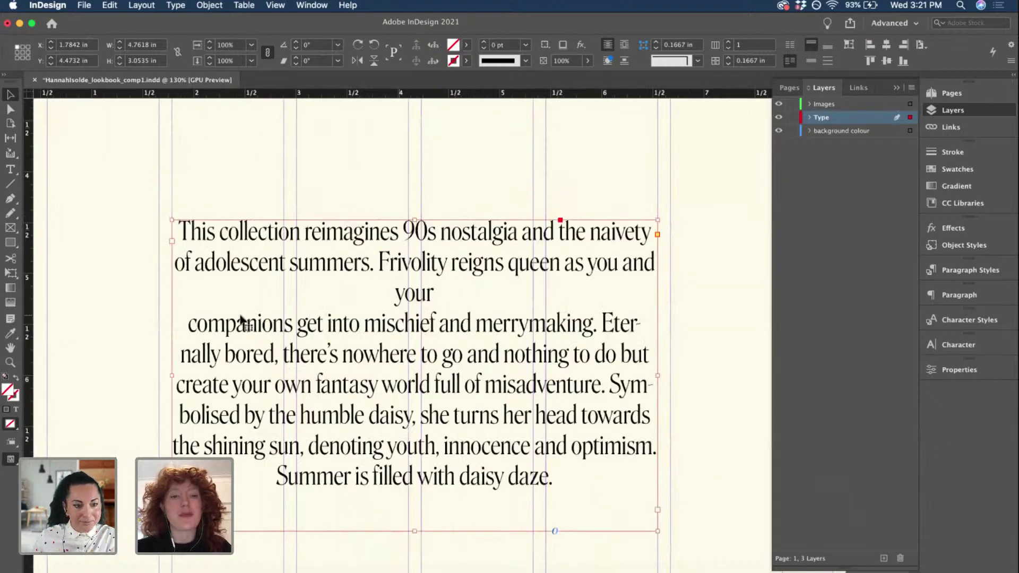
{"action": "double_click", "coordinate": [191, 326]}
{"action": "key", "text": "BackSpace"}
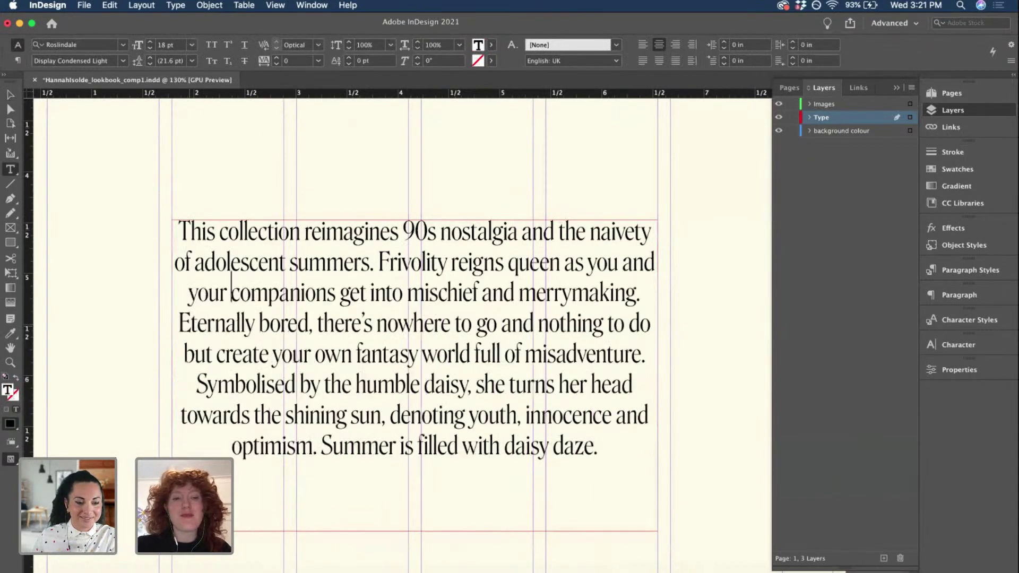
- Insert a forced line break before "and optimism" in the intro paragraph
{"action": "key", "text": "BackSpace"}
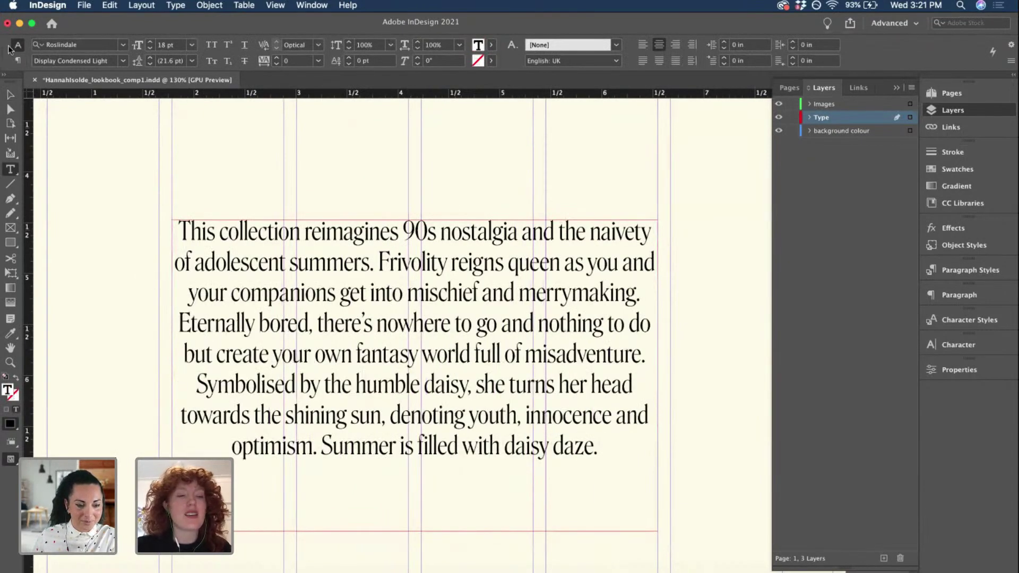
{"action": "left_click", "coordinate": [10, 94]}
{"action": "scroll", "coordinate": [268, 295], "scroll_direction": "down", "scroll_amount": 2}
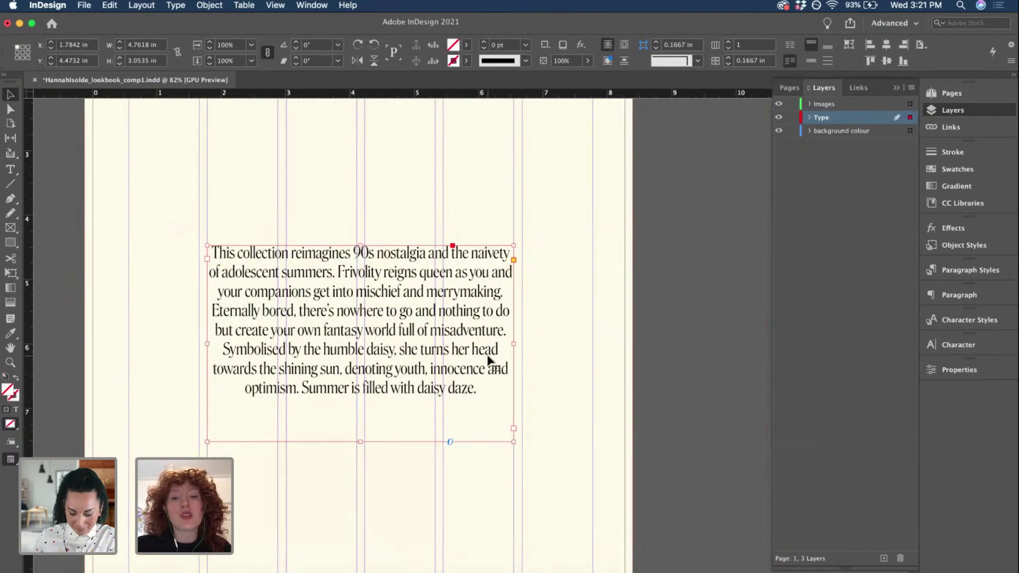
{"action": "scroll", "coordinate": [486, 366], "scroll_direction": "up", "scroll_amount": 2}
{"action": "double_click", "coordinate": [487, 378]}
{"action": "key", "text": "shift+Return"}
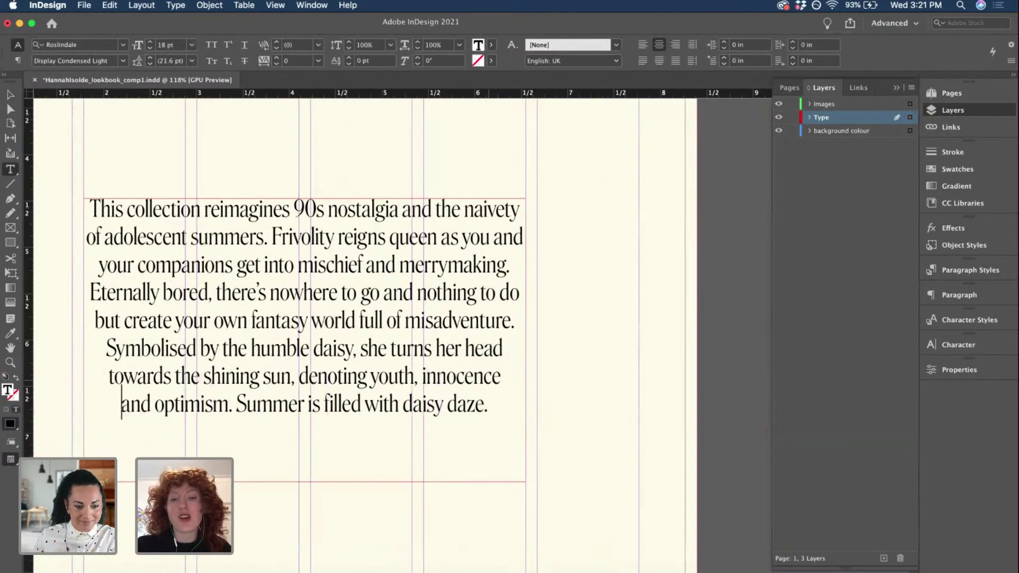
- Shorten the intro text frame to about 2.36 in high, save the document and check page 1 in preview mode
{"action": "left_click", "coordinate": [11, 93]}
{"action": "scroll", "coordinate": [353, 256], "scroll_direction": "down", "scroll_amount": 2}
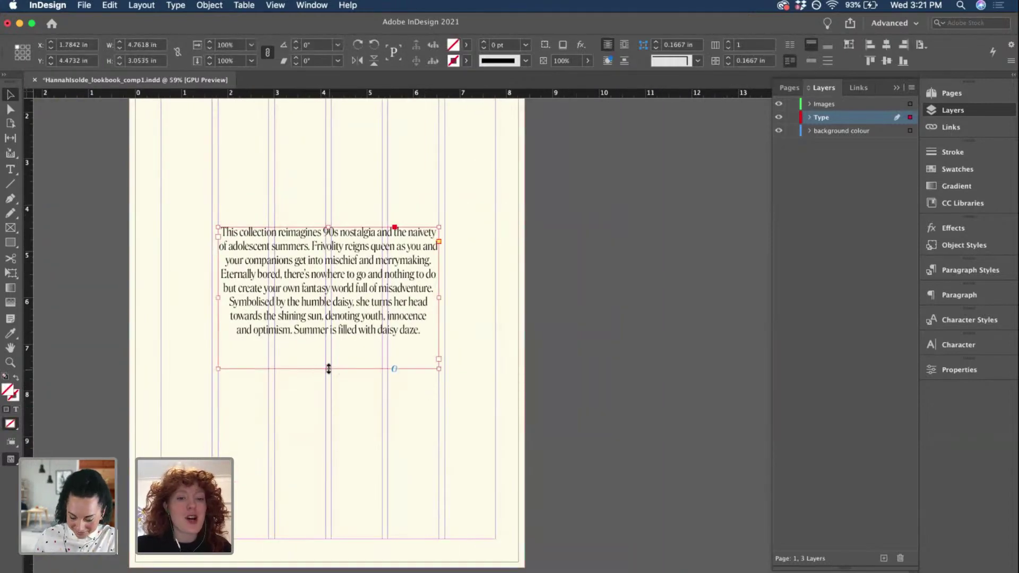
{"action": "left_click_drag", "start_coordinate": [329, 369], "coordinate": [328, 336]}
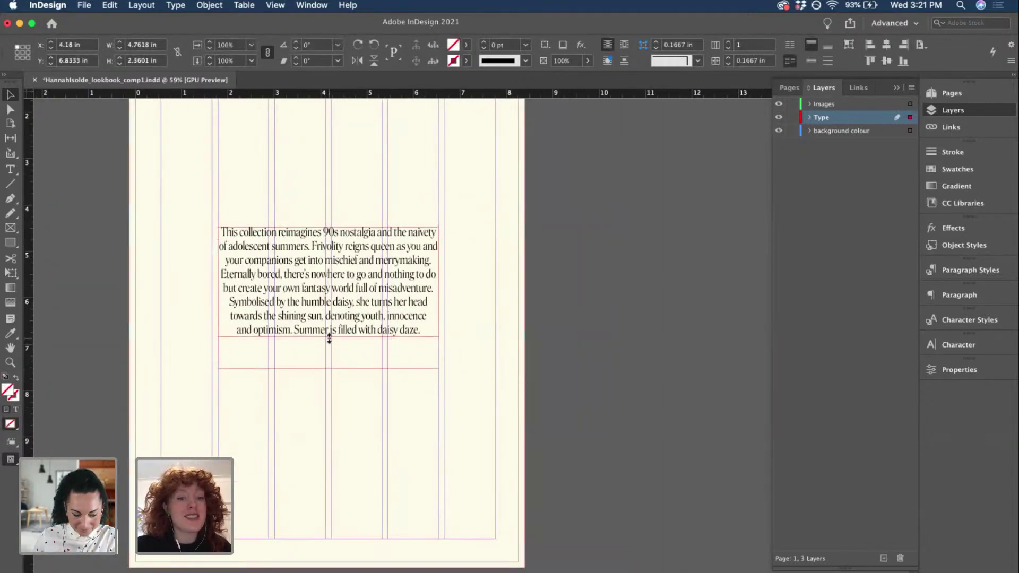
{"action": "left_click", "coordinate": [600, 245]}
{"action": "key", "text": "super+0"}
{"action": "key", "text": "super+s"}
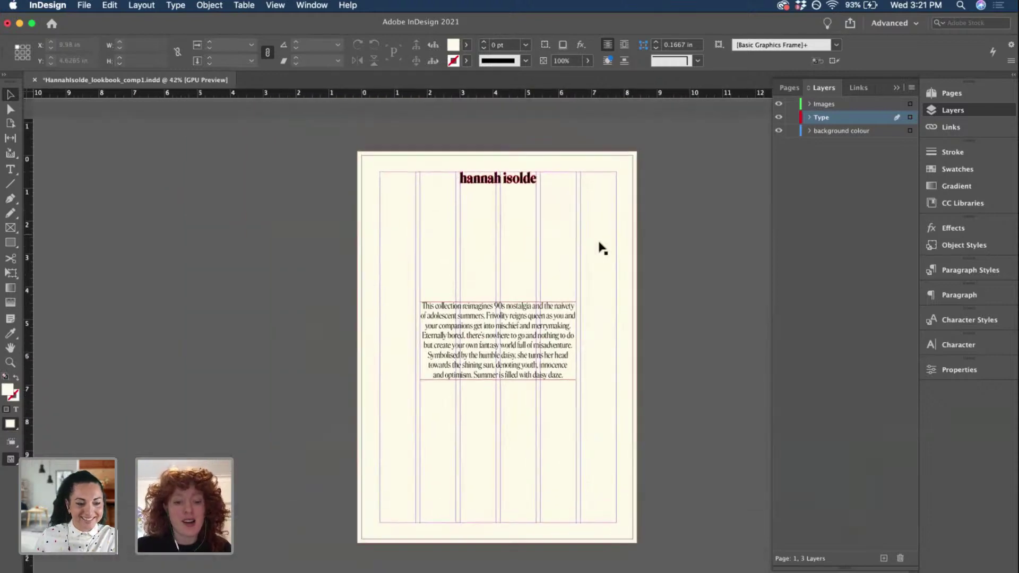
{"action": "key", "text": "w"}
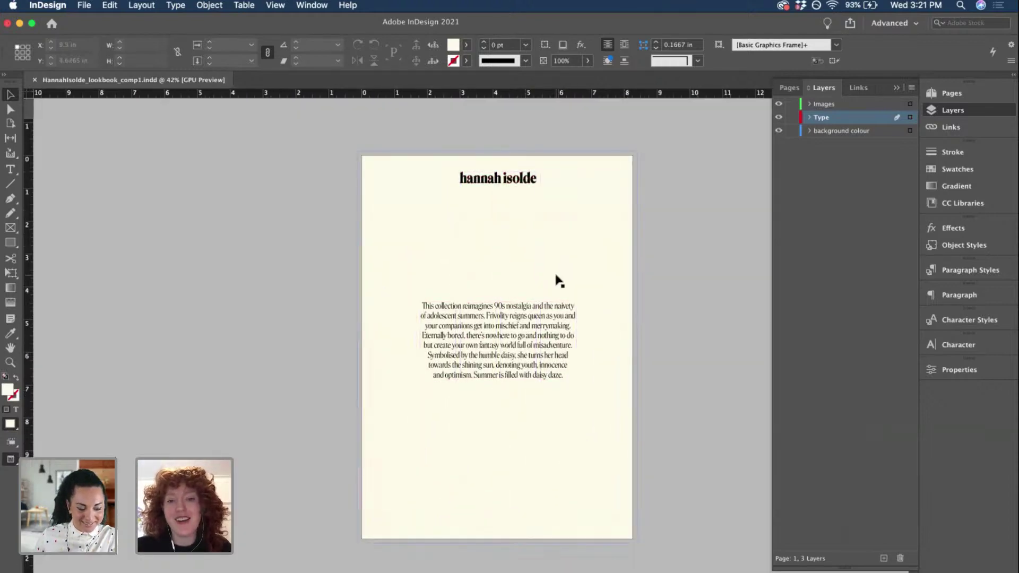
{"action": "key", "text": "w"}
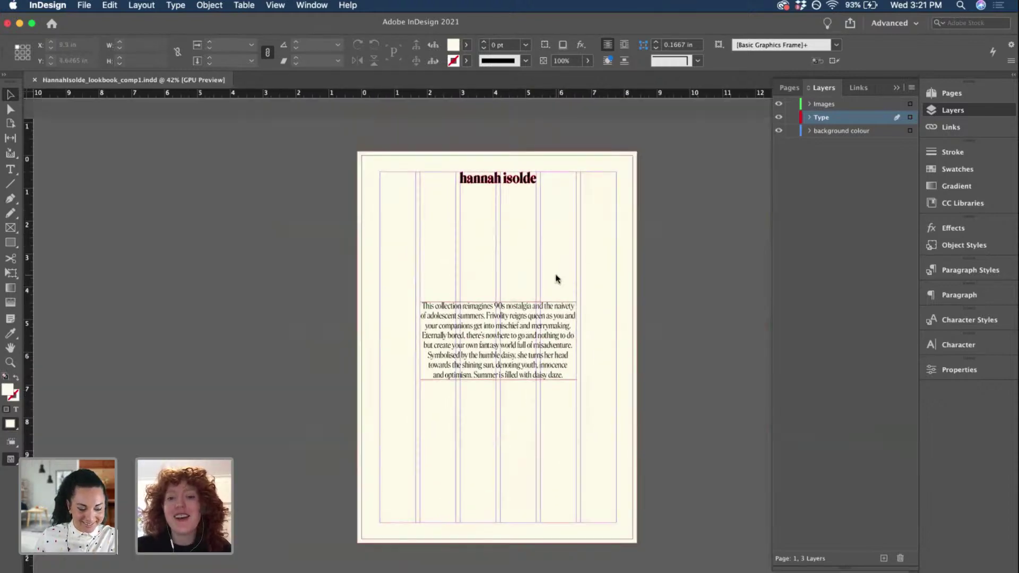
- Open the B-Master spread for editing and fit the whole spread in view
{"action": "left_click", "coordinate": [941, 94]}
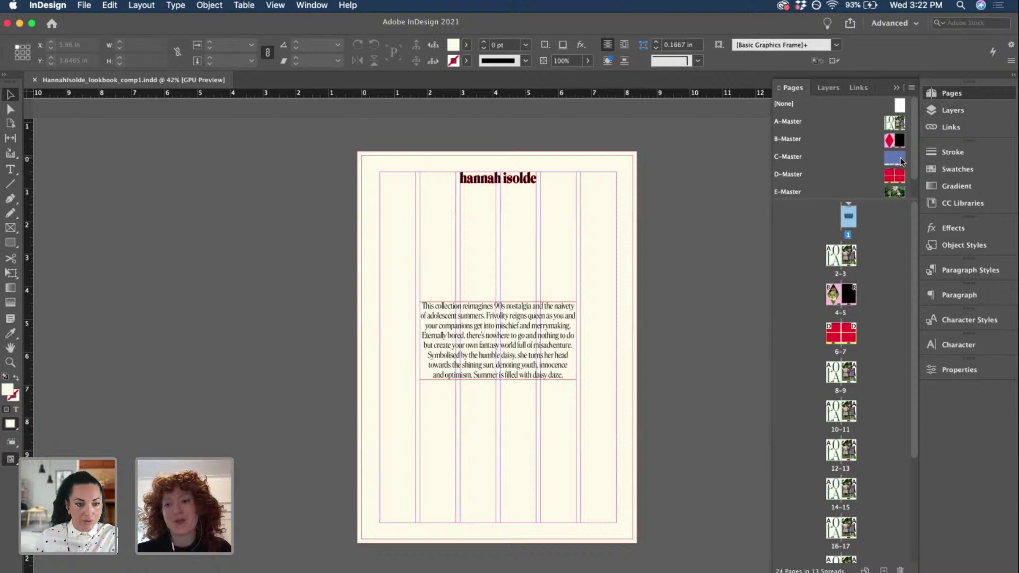
{"action": "double_click", "coordinate": [900, 158]}
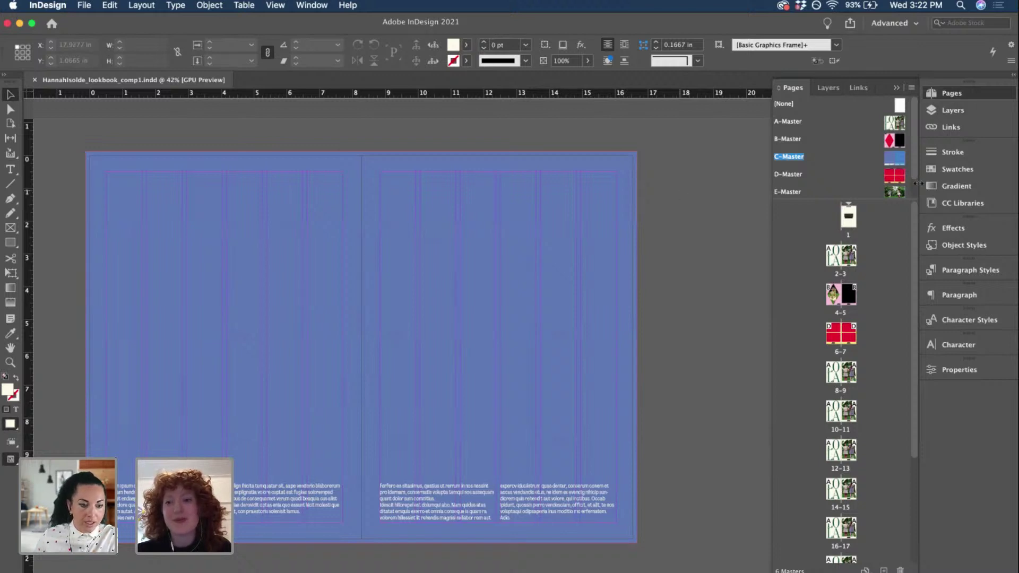
{"action": "scroll", "coordinate": [897, 175], "scroll_direction": "down", "scroll_amount": 2}
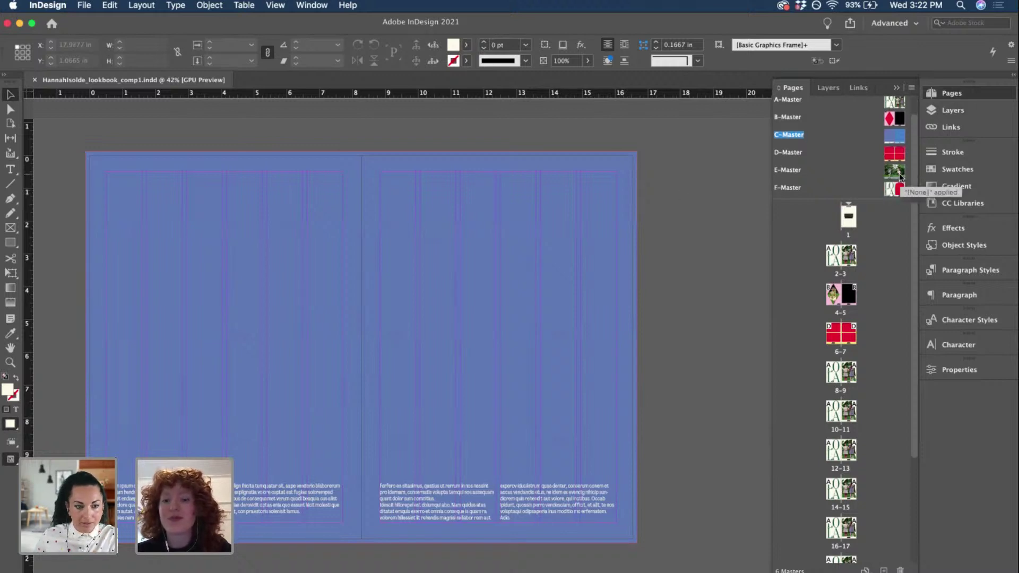
{"action": "double_click", "coordinate": [900, 121]}
{"action": "key", "text": "super+equal"}
{"action": "key", "text": "super+equal"}
{"action": "key", "text": "super+equal"}
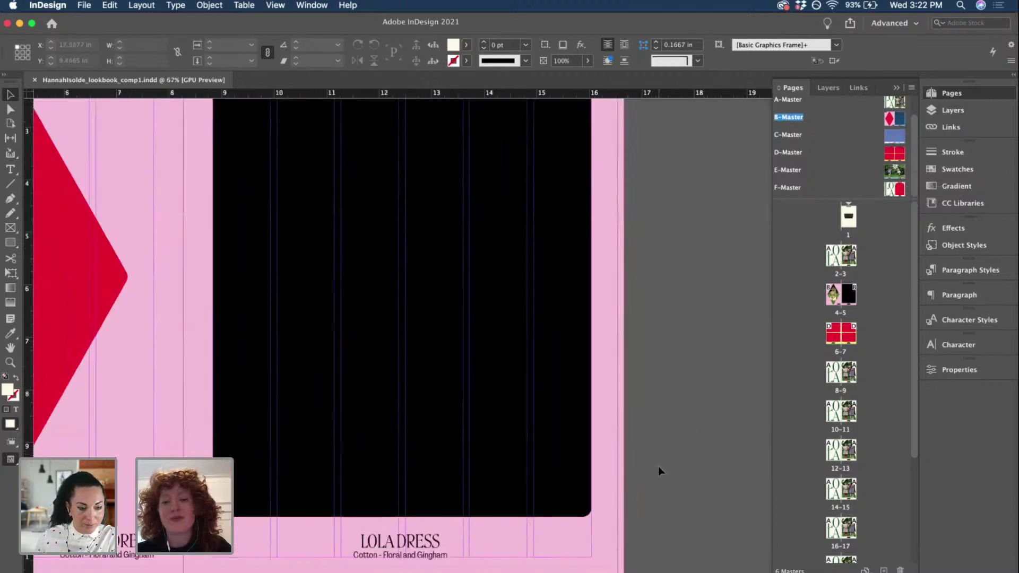
{"action": "scroll", "coordinate": [658, 465], "scroll_direction": "down", "scroll_amount": 2}
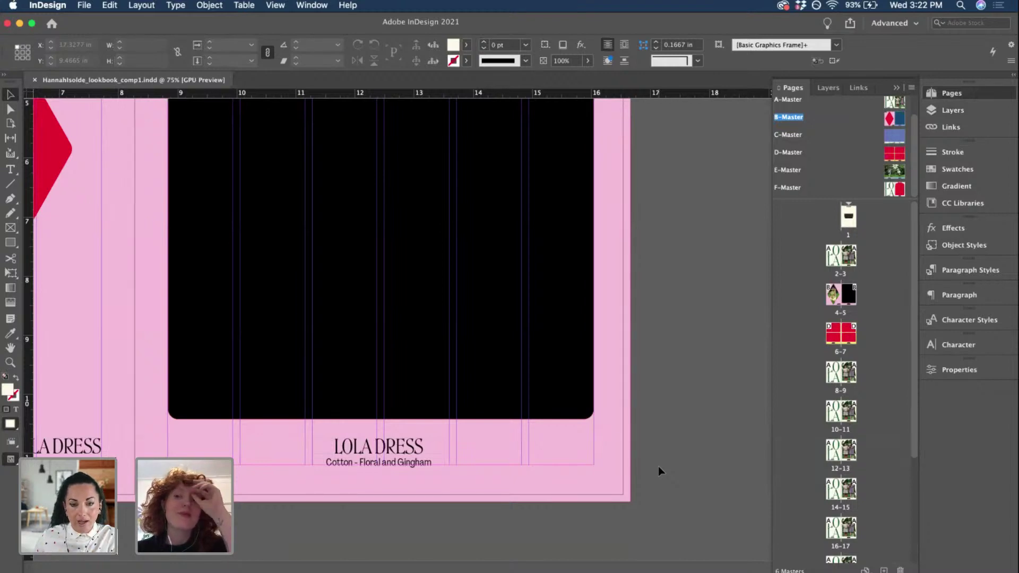
{"action": "key", "text": "super+alt+0"}
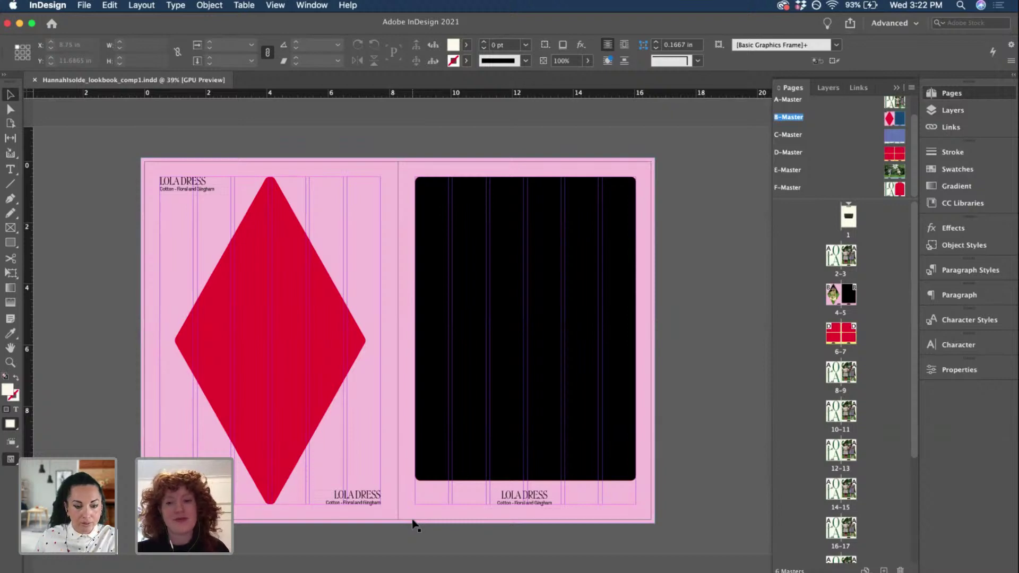
- Draw a text frame about 0.65 by 0.73 in and place it in the lower-left margin corner of B-Master's left page
{"action": "scroll", "coordinate": [254, 525], "scroll_direction": "up", "scroll_amount": 5}
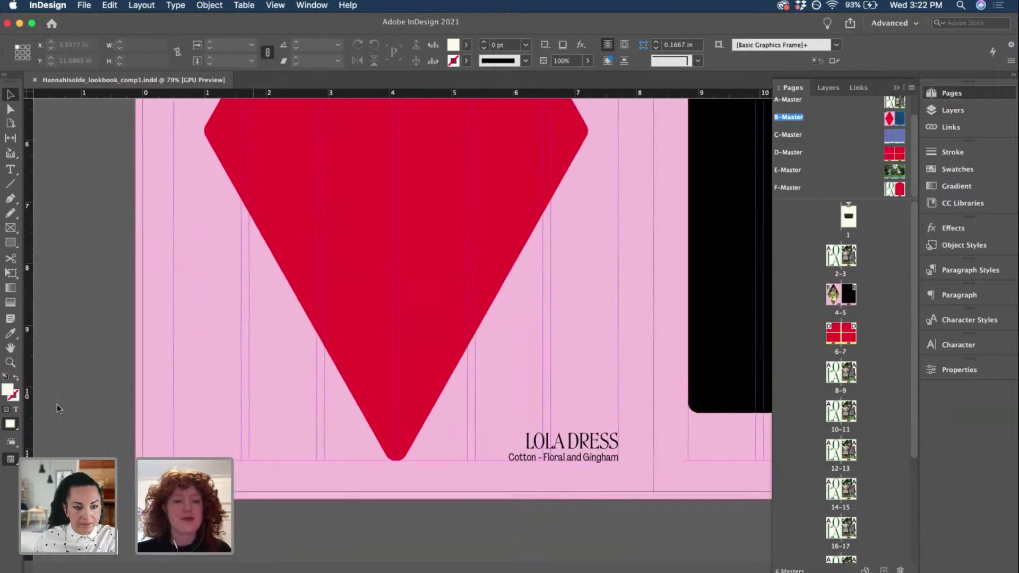
{"action": "left_click", "coordinate": [11, 170]}
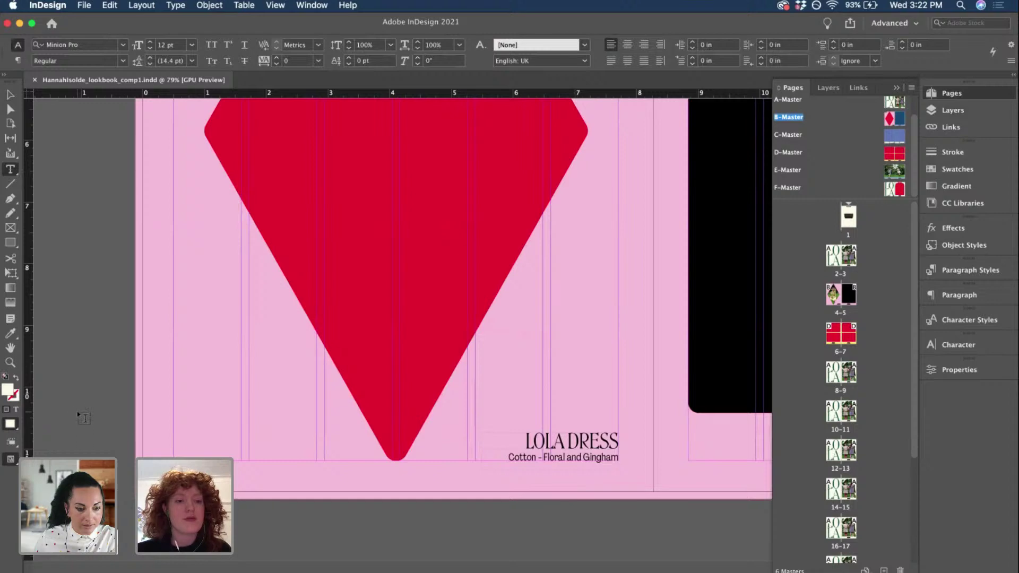
{"action": "left_click_drag", "start_coordinate": [78, 412], "coordinate": [117, 457]}
{"action": "key", "text": "Escape"}
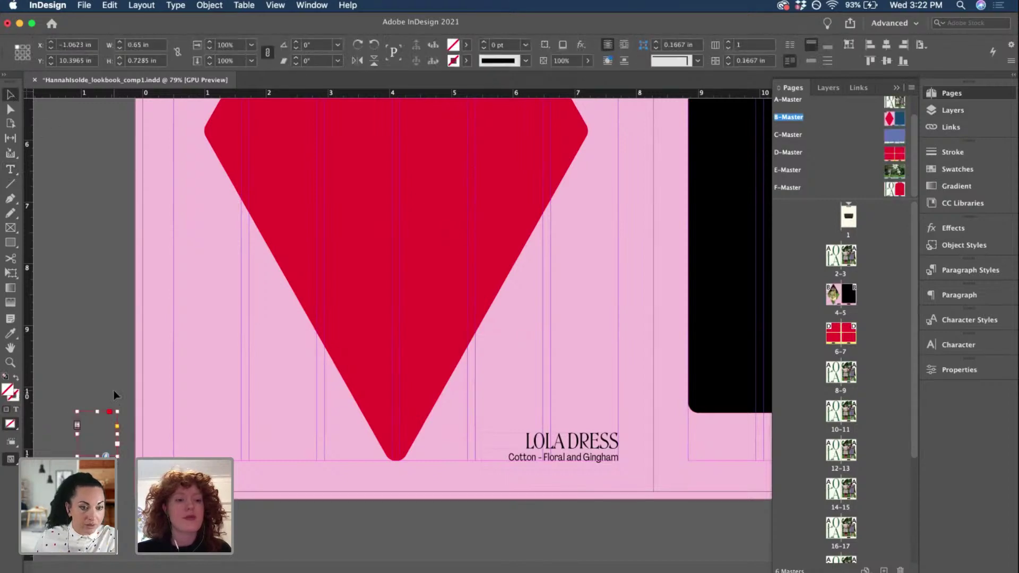
{"action": "scroll", "coordinate": [89, 427], "scroll_direction": "up", "scroll_amount": 3}
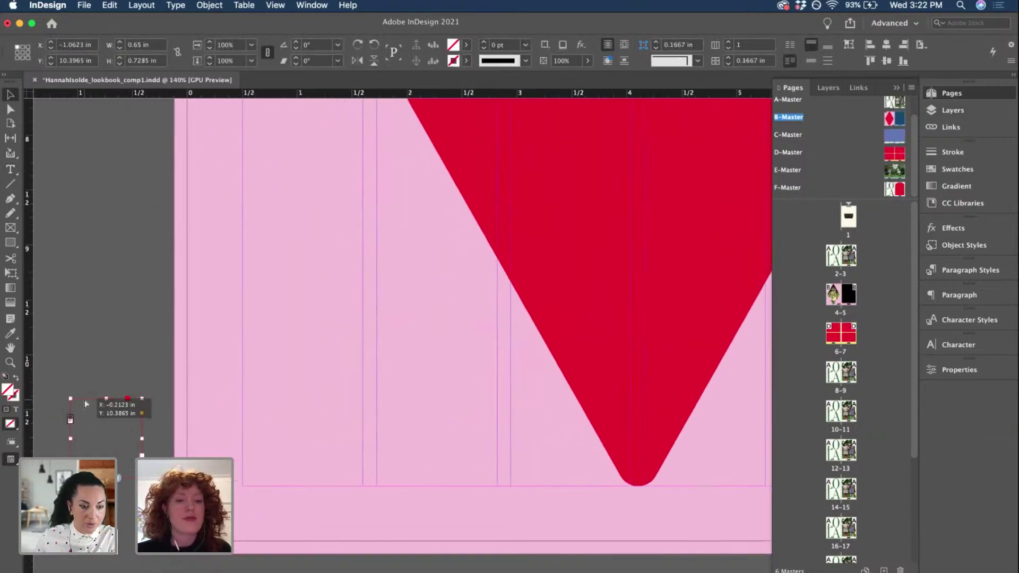
{"action": "left_click_drag", "start_coordinate": [85, 404], "coordinate": [257, 412]}
- Insert a Current Page Number marker into the new text frame
{"action": "double_click", "coordinate": [257, 419]}
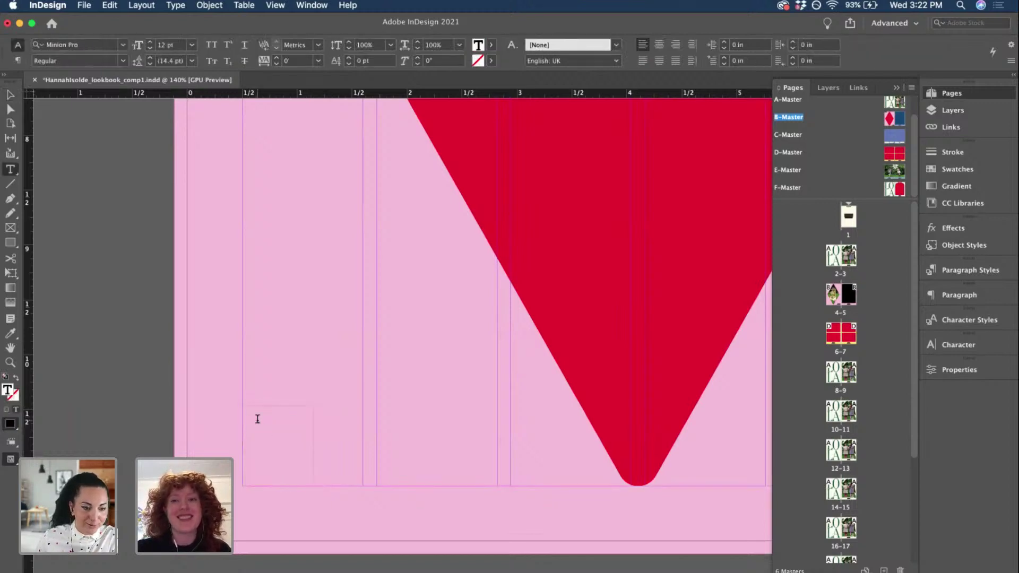
{"action": "right_click", "coordinate": [257, 420]}
{"action": "mouse_move", "coordinate": [290, 452]}
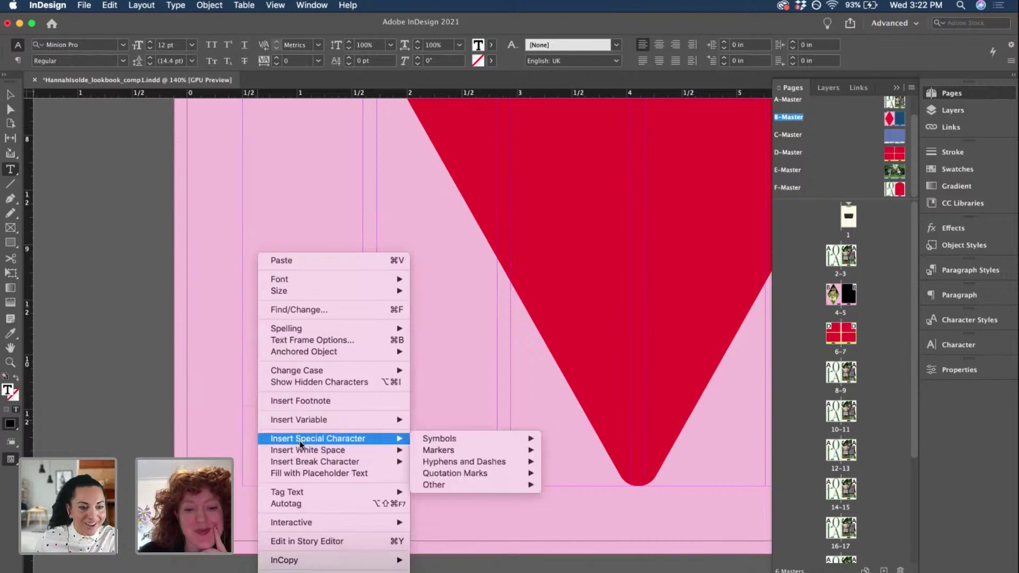
{"action": "mouse_move", "coordinate": [434, 451]}
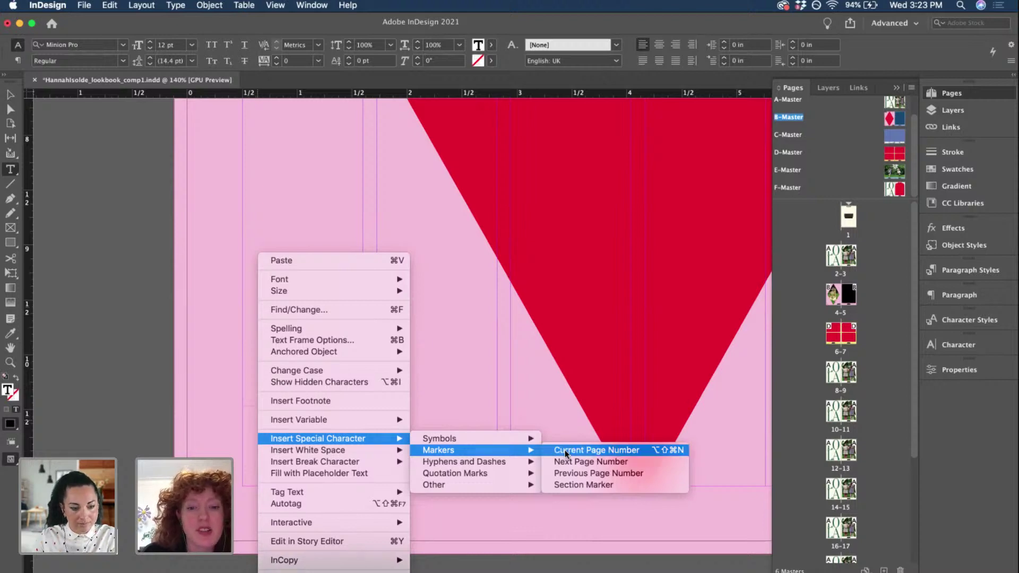
{"action": "left_click", "coordinate": [566, 454]}
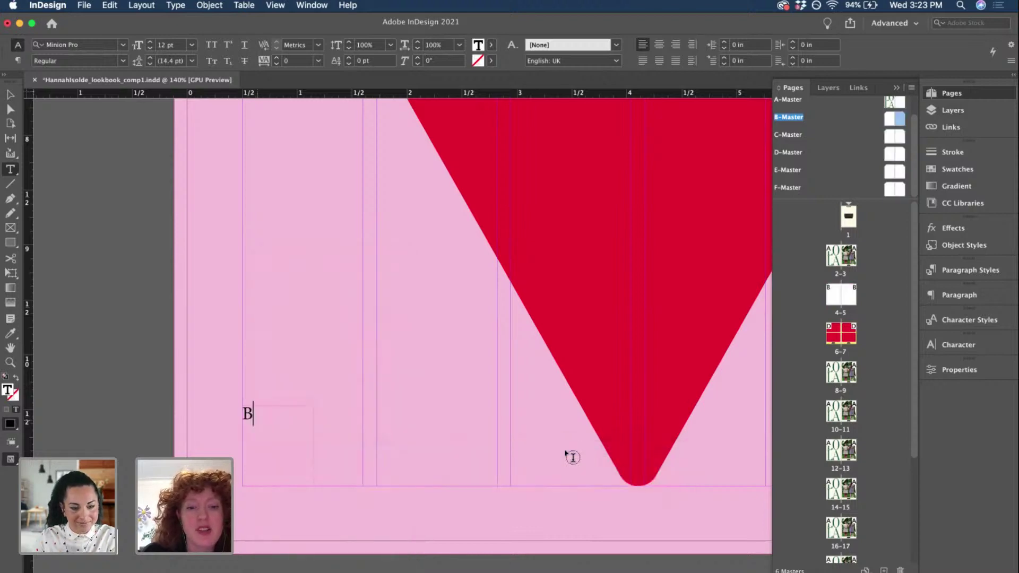
- Shorten the page number frame to about 0.33 in high and set the marker's font to TAN - ASTORIA
{"action": "left_click", "coordinate": [11, 95]}
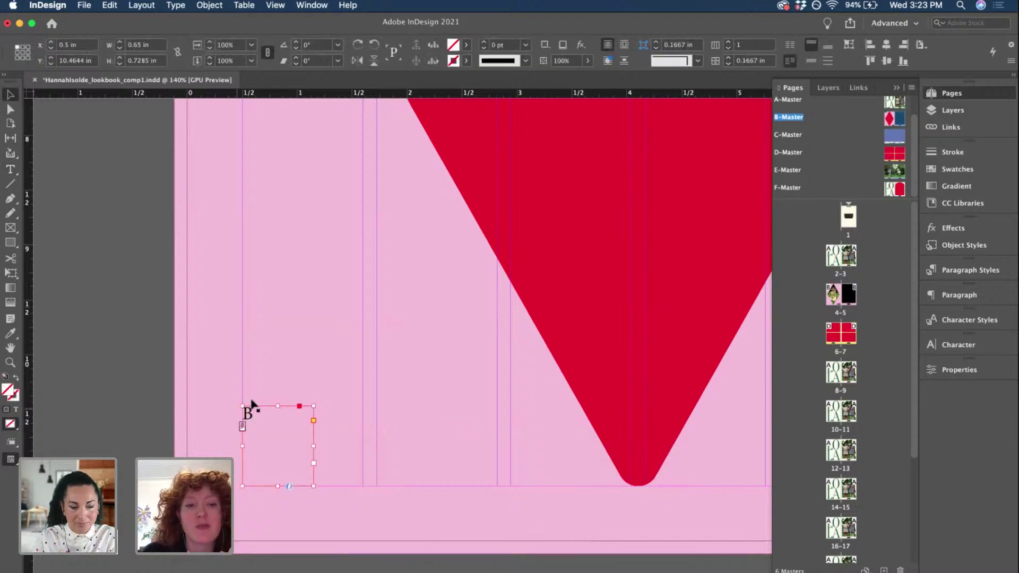
{"action": "left_click_drag", "start_coordinate": [278, 409], "coordinate": [278, 451]}
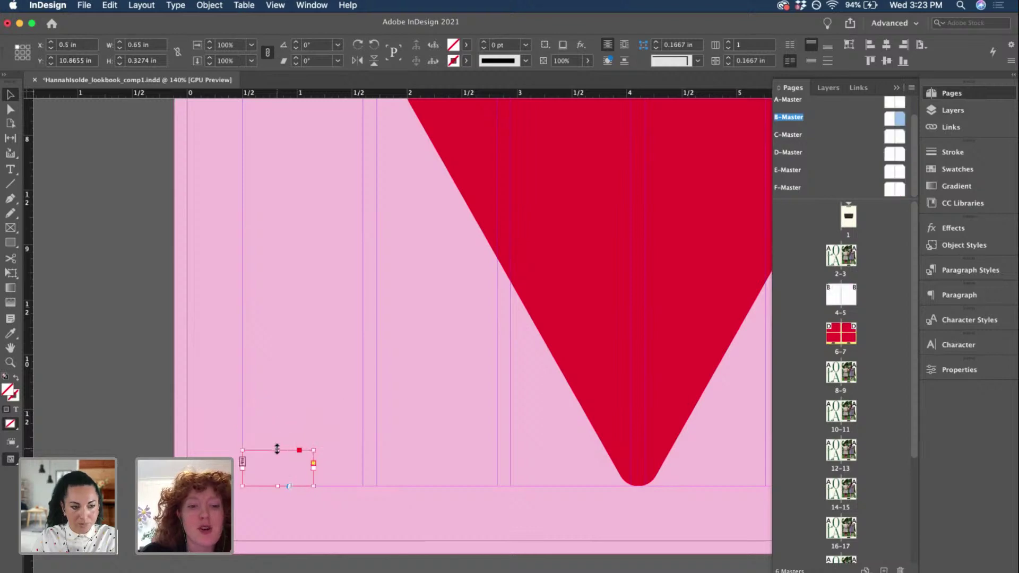
{"action": "double_click", "coordinate": [273, 459]}
{"action": "key", "text": "super+a"}
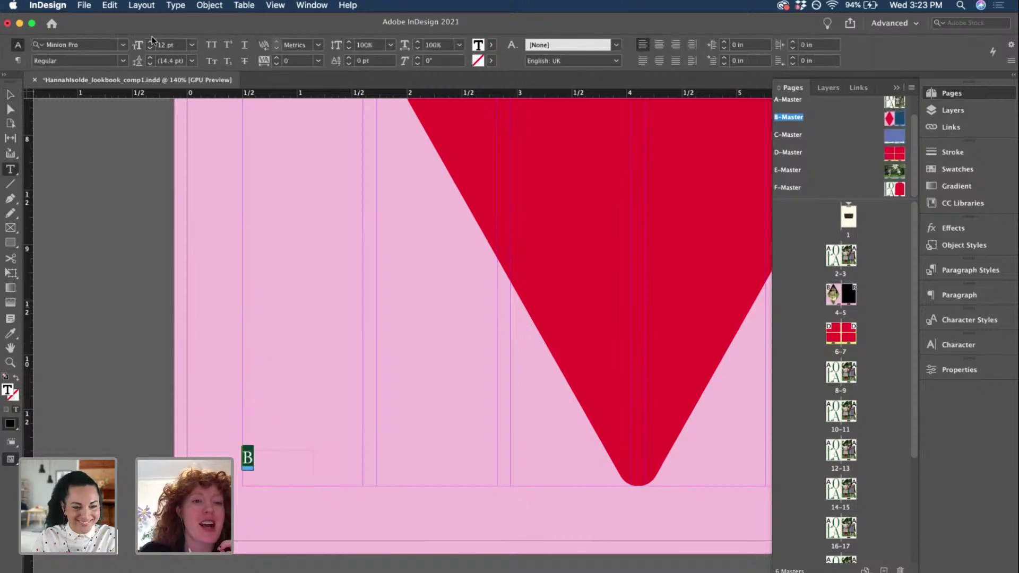
{"action": "left_click", "coordinate": [123, 47]}
{"action": "type", "text": "astoria"}
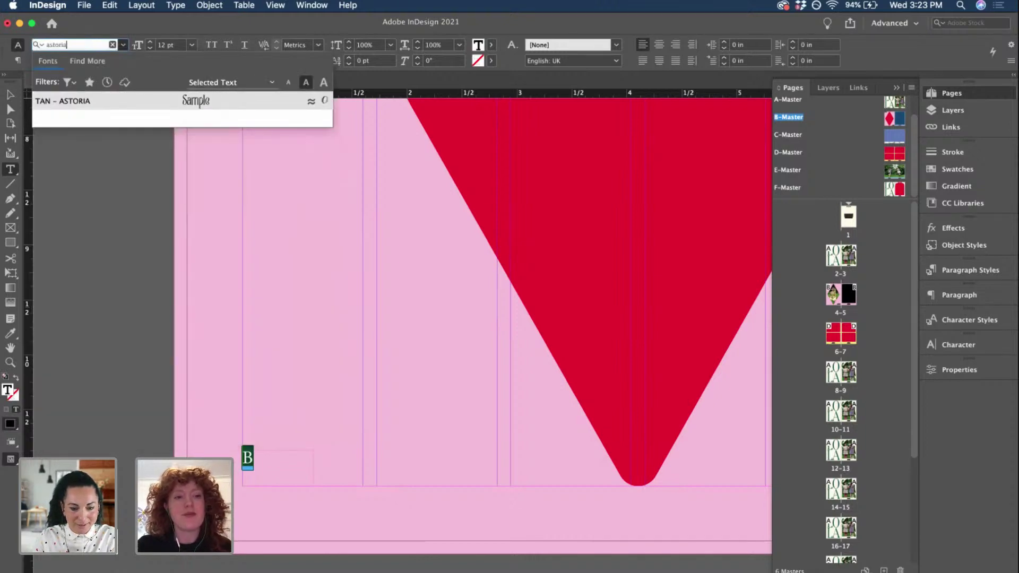
{"action": "left_click", "coordinate": [207, 102]}
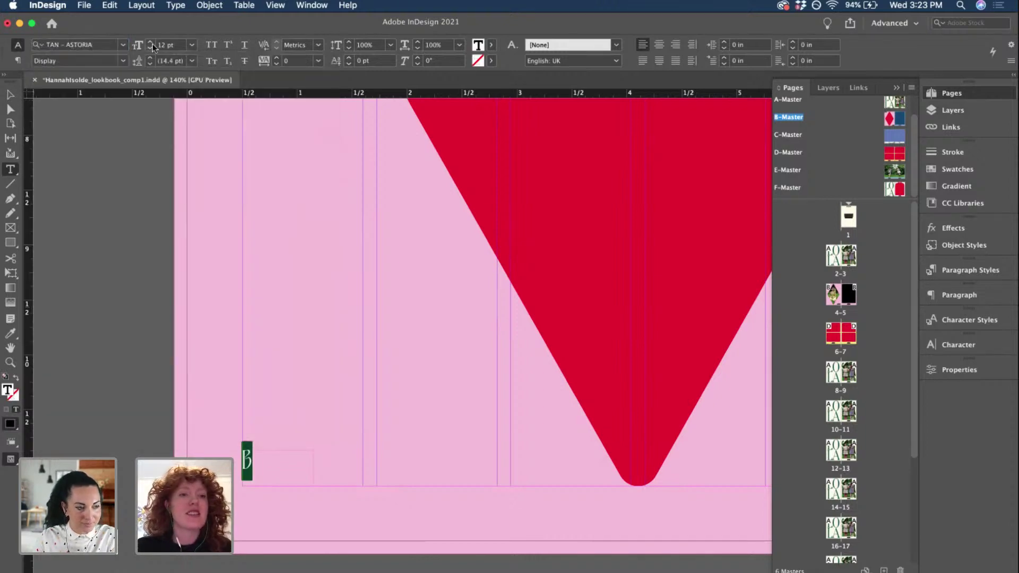
- Increase the page number marker's font size to 22 pt
{"action": "left_click", "coordinate": [151, 42]}
{"action": "left_click", "coordinate": [152, 42]}
{"action": "left_click", "coordinate": [151, 42]}
{"action": "left_click", "coordinate": [151, 43]}
{"action": "left_click", "coordinate": [151, 43]}
{"action": "left_click", "coordinate": [151, 42]}
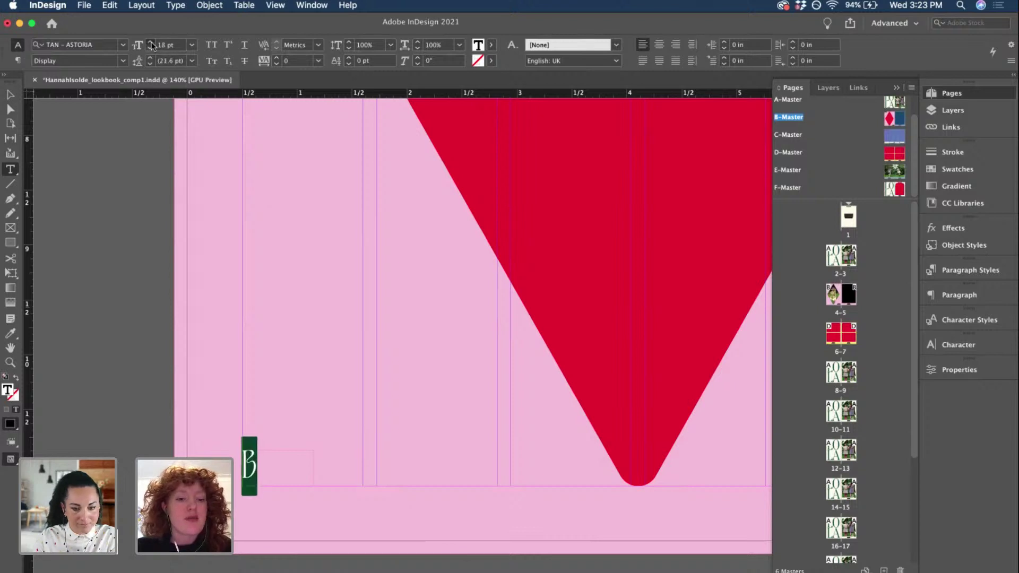
{"action": "left_click", "coordinate": [151, 42]}
{"action": "left_click", "coordinate": [151, 43]}
{"action": "left_click", "coordinate": [151, 43]}
{"action": "left_click", "coordinate": [151, 43]}
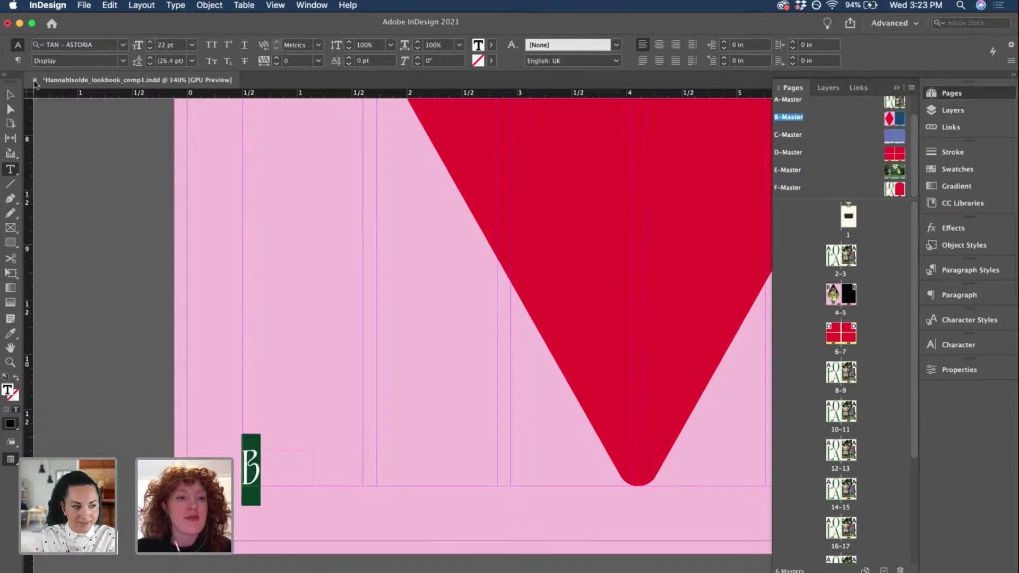
- Heighten the page number frame to about 0.46 in and raise the marker's font size to 24 pt
{"action": "left_click", "coordinate": [10, 95]}
{"action": "left_click_drag", "start_coordinate": [279, 447], "coordinate": [279, 435]}
{"action": "triple_click", "coordinate": [262, 457]}
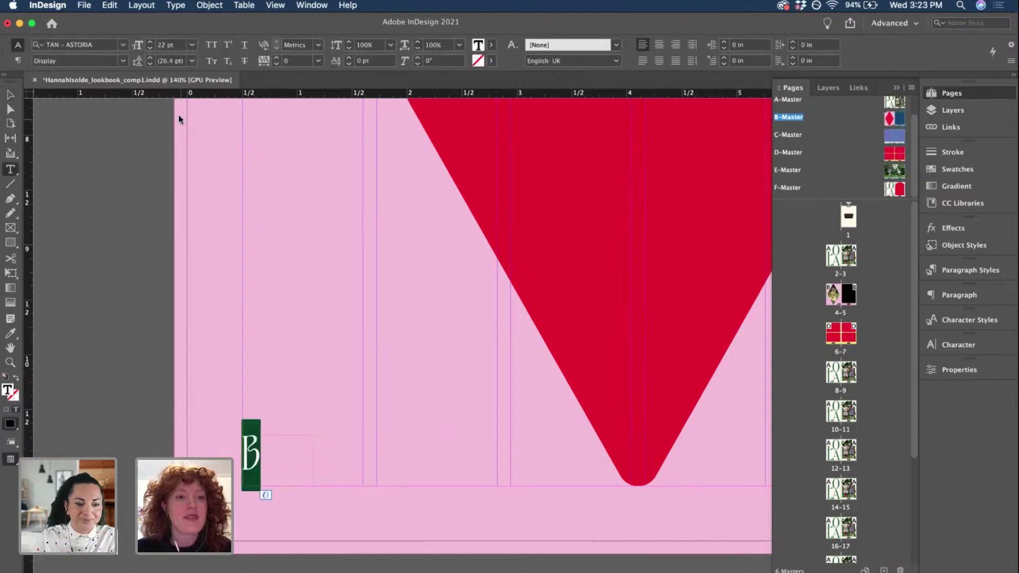
{"action": "left_click", "coordinate": [149, 43]}
{"action": "left_click", "coordinate": [149, 43]}
{"action": "left_click", "coordinate": [10, 94]}
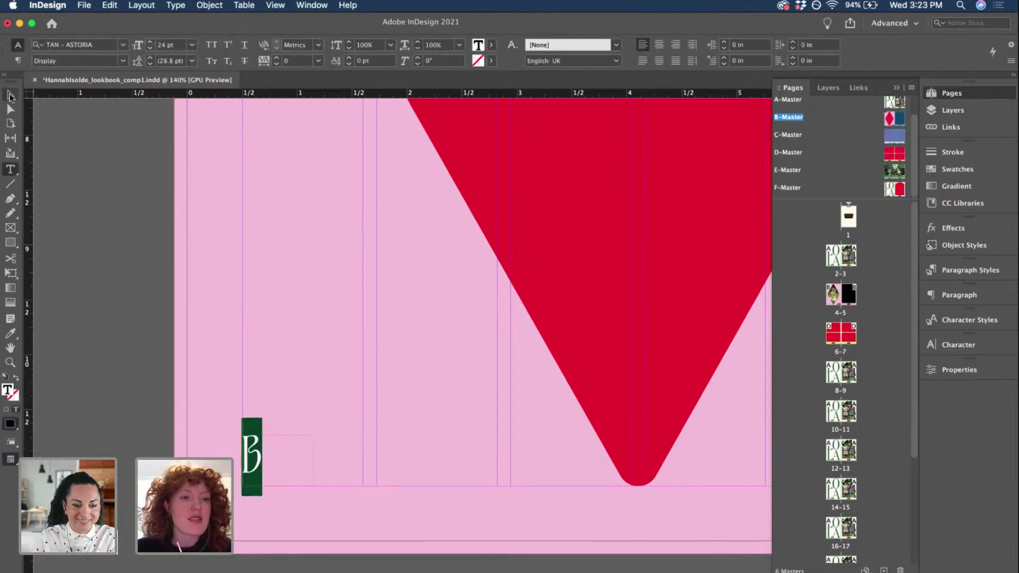
- Shorten the page number frame from its upper edge to about 0.34 in high, so the marker sits on the bottom margin
{"action": "scroll", "coordinate": [200, 404], "scroll_direction": "up", "scroll_amount": 3}
{"action": "scroll", "coordinate": [411, 471], "scroll_direction": "down", "scroll_amount": 5}
{"action": "scroll", "coordinate": [399, 426], "scroll_direction": "down", "scroll_amount": 1}
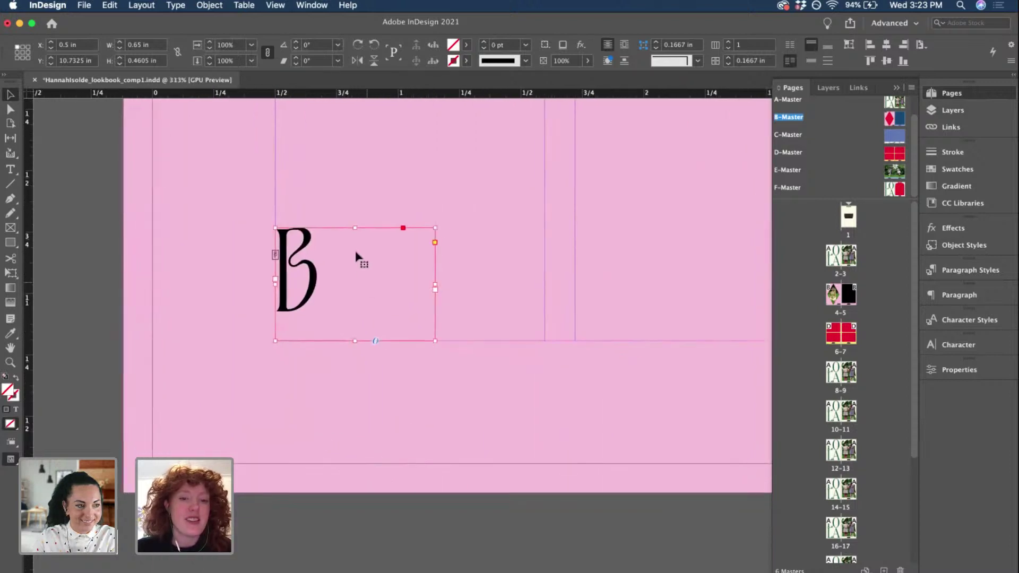
{"action": "left_click_drag", "start_coordinate": [355, 229], "coordinate": [355, 257]}
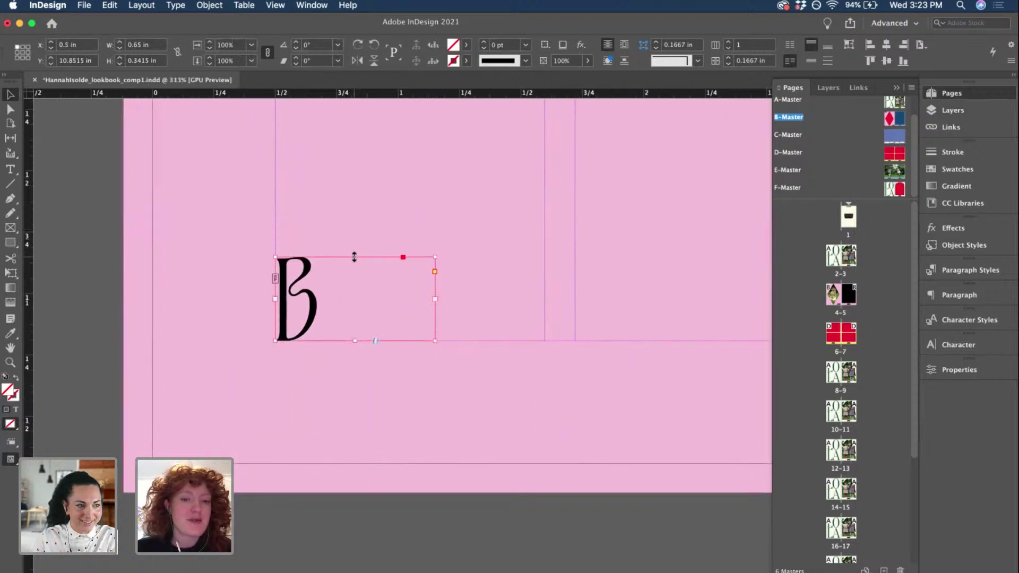
{"action": "left_click", "coordinate": [106, 297]}
{"action": "scroll", "coordinate": [341, 329], "scroll_direction": "up", "scroll_amount": 3}
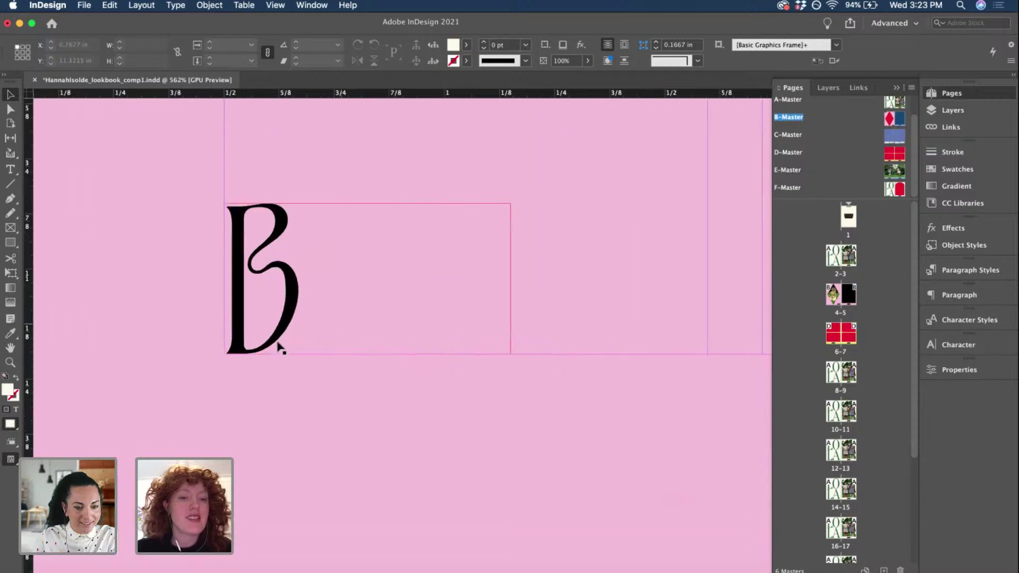
{"action": "scroll", "coordinate": [254, 351], "scroll_direction": "down", "scroll_amount": 5}
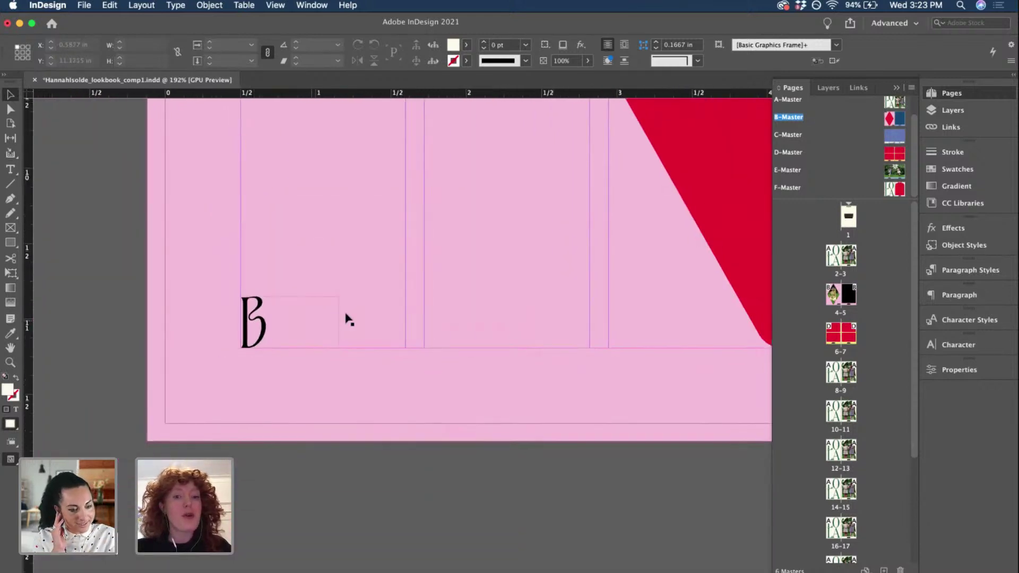
- Narrow the B-Master page number frame to about 0.37 in wide and place a copy in the right page's bottom outer margin corner
{"action": "left_click", "coordinate": [338, 321]}
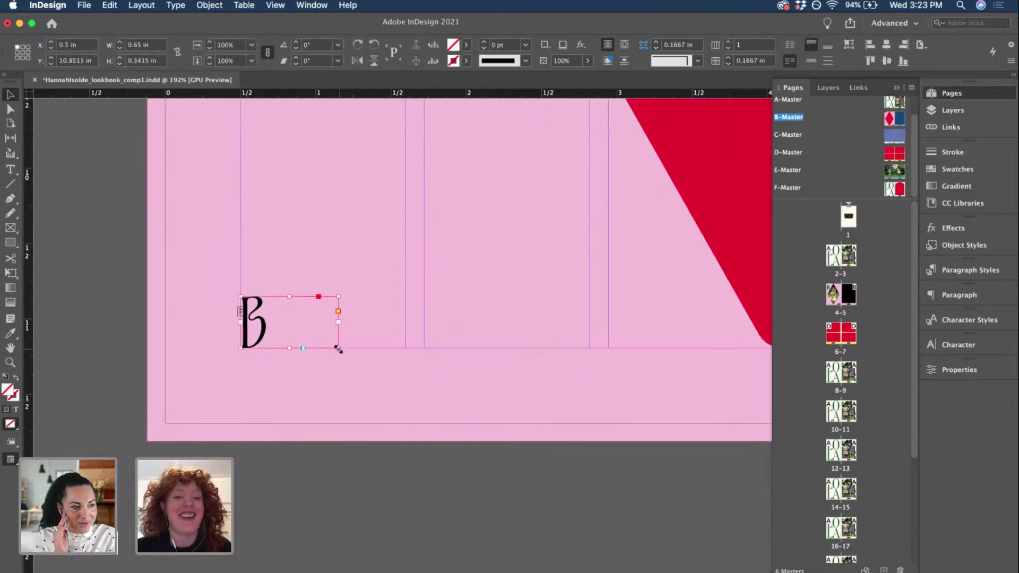
{"action": "left_click_drag", "start_coordinate": [337, 348], "coordinate": [296, 349]}
{"action": "scroll", "coordinate": [255, 342], "scroll_direction": "down", "scroll_amount": 4}
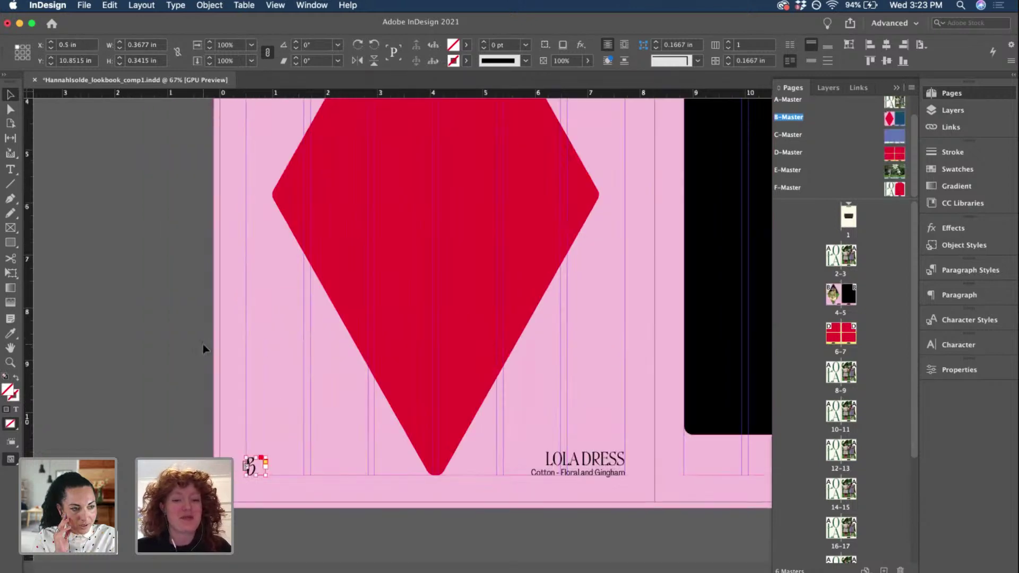
{"action": "scroll", "coordinate": [203, 346], "scroll_direction": "right", "scroll_amount": 2}
{"action": "scroll", "coordinate": [204, 349], "scroll_direction": "right", "scroll_amount": 2}
{"action": "left_click", "coordinate": [103, 422]}
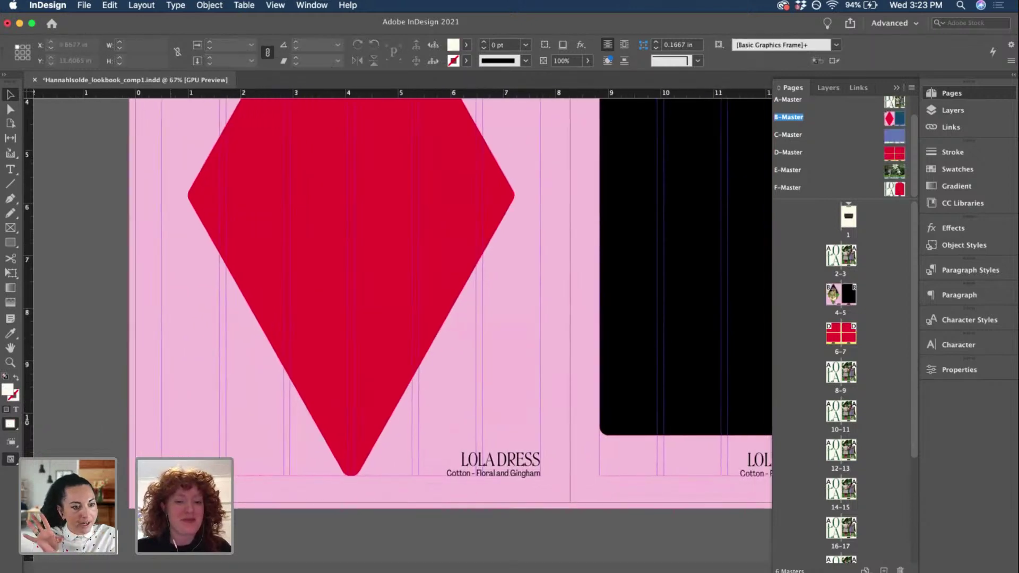
{"action": "left_click", "coordinate": [174, 461]}
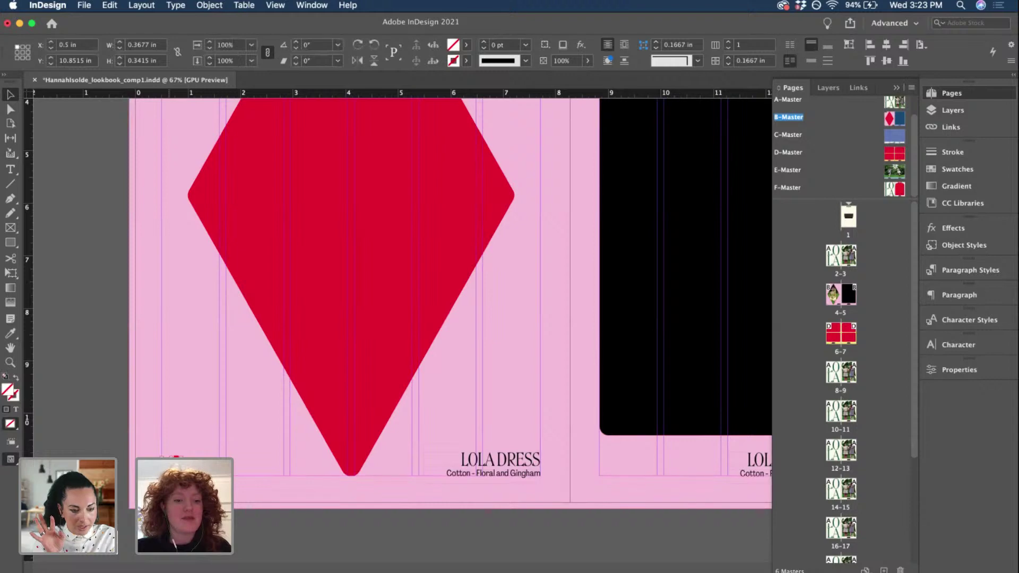
{"action": "left_click_drag", "start_coordinate": [169, 472], "coordinate": [613, 500]}
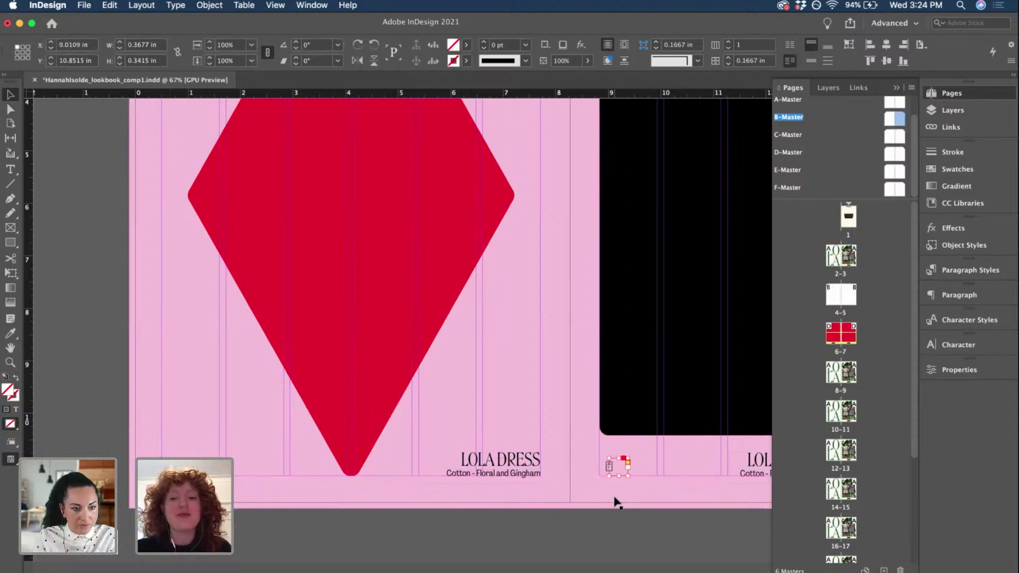
{"action": "scroll", "coordinate": [615, 501], "scroll_direction": "right", "scroll_amount": 2}
{"action": "scroll", "coordinate": [615, 501], "scroll_direction": "right", "scroll_amount": 5}
{"action": "scroll", "coordinate": [393, 461], "scroll_direction": "up", "scroll_amount": 4}
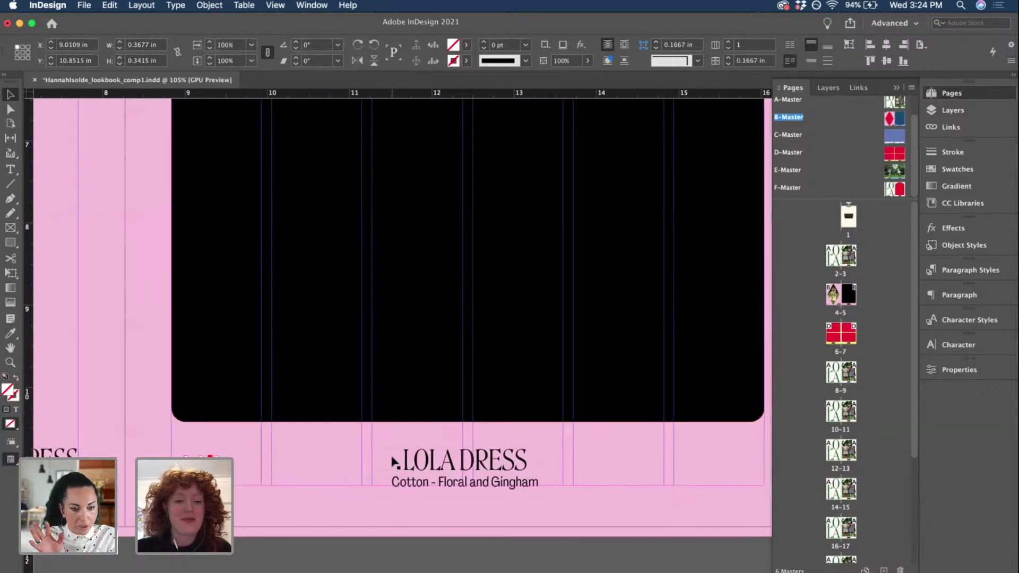
{"action": "left_click_drag", "start_coordinate": [104, 467], "coordinate": [651, 467]}
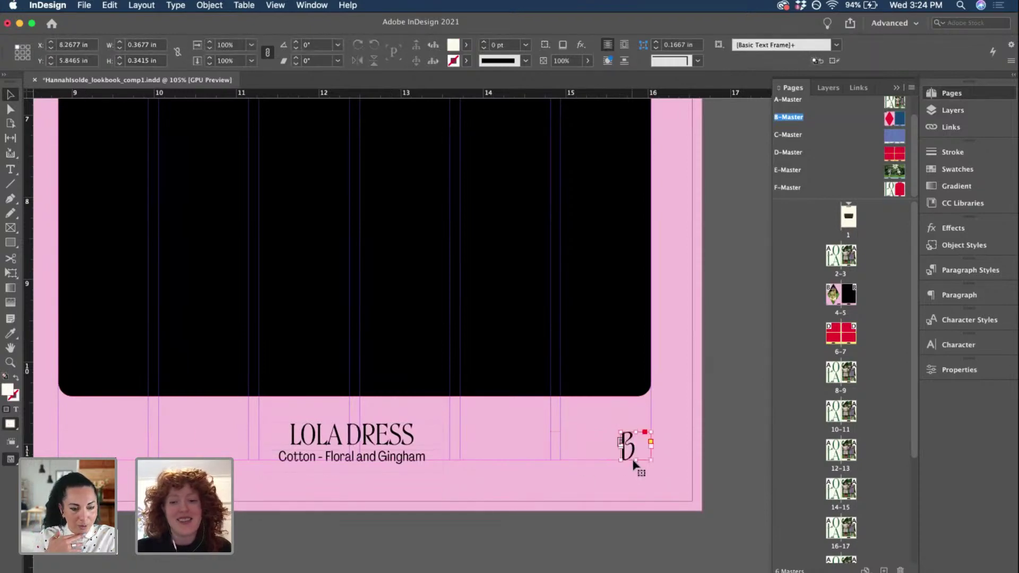
- Right-align the copied page number marker within its frame on the right page of B-Master
{"action": "double_click", "coordinate": [638, 454]}
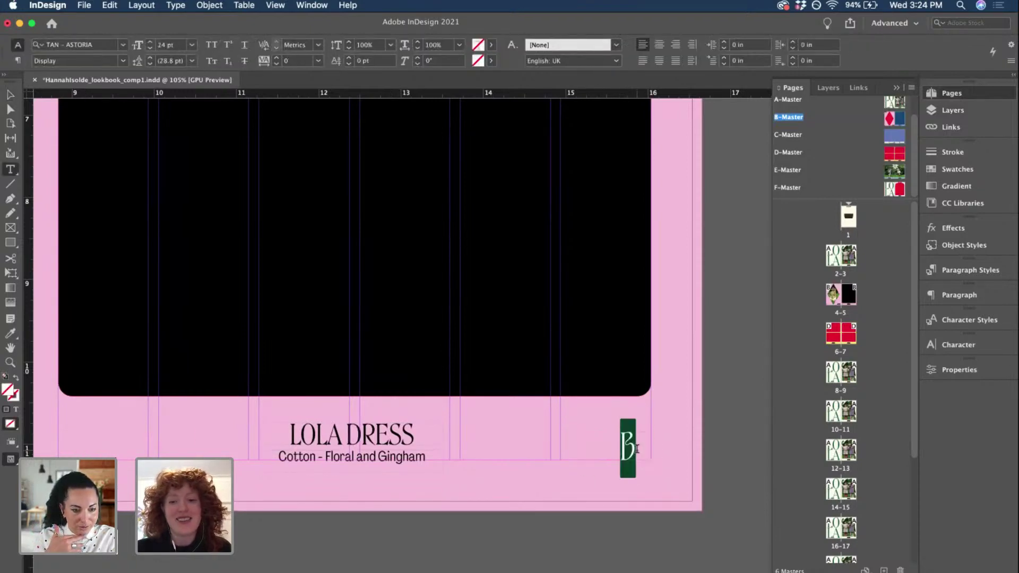
{"action": "left_click", "coordinate": [676, 47]}
{"action": "key", "text": "Escape"}
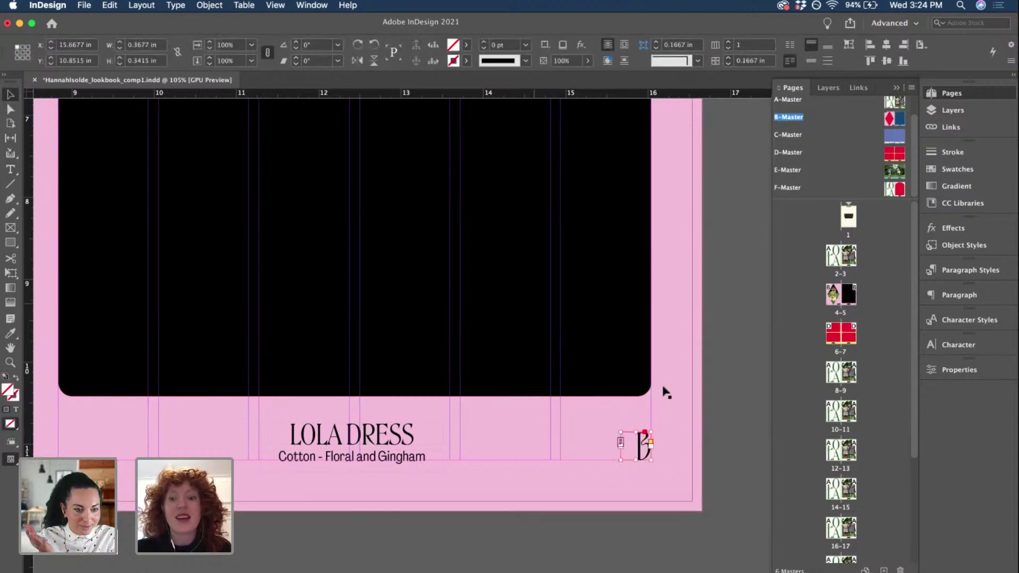
{"action": "left_click", "coordinate": [735, 436]}
{"action": "key", "text": "super+alt+0"}
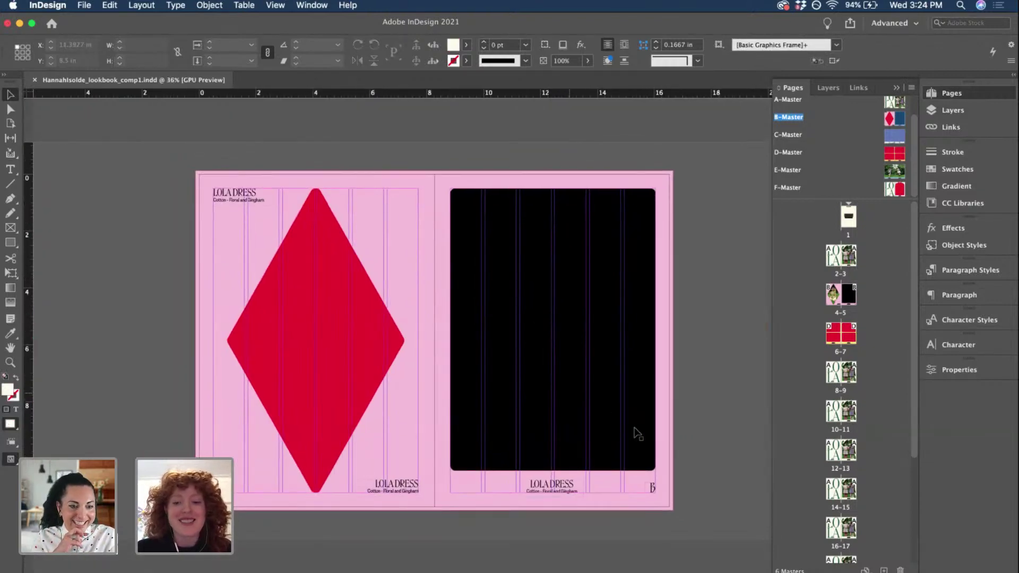
- Copy both page number markers from B-Master and paste them in the same positions on A-Master
{"action": "left_click", "coordinate": [651, 487]}
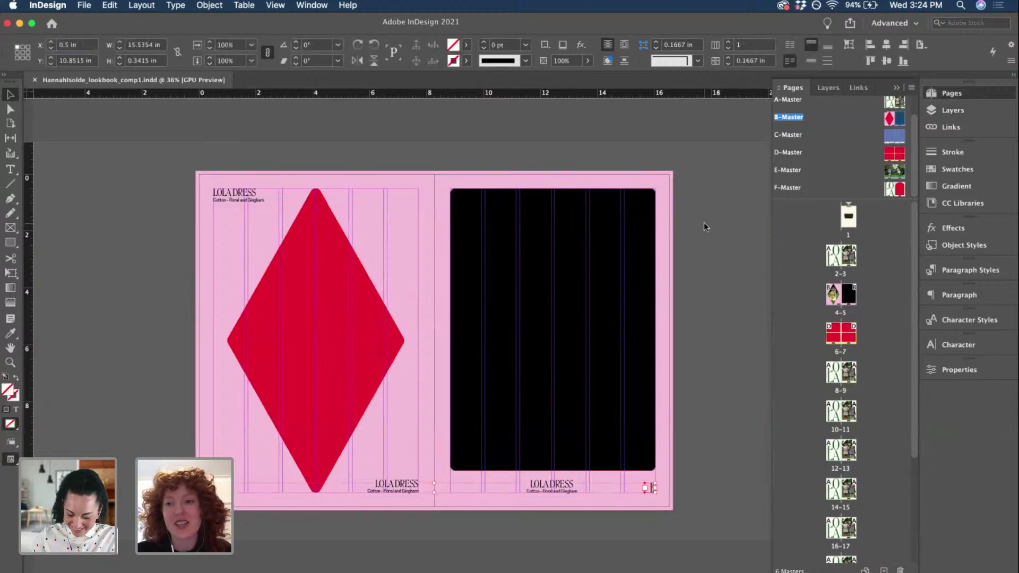
{"action": "scroll", "coordinate": [892, 128], "scroll_direction": "up", "scroll_amount": 2}
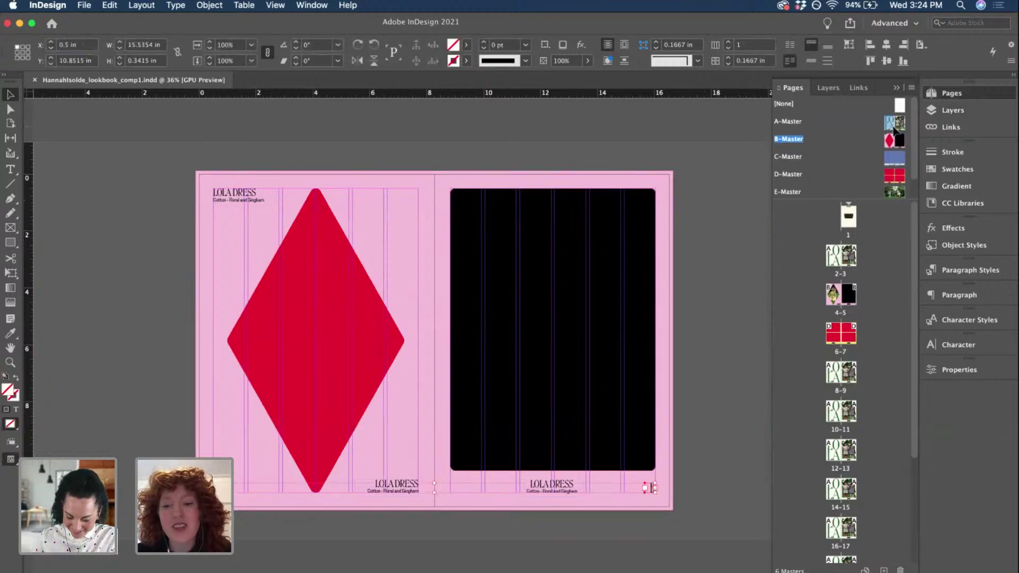
{"action": "double_click", "coordinate": [893, 125]}
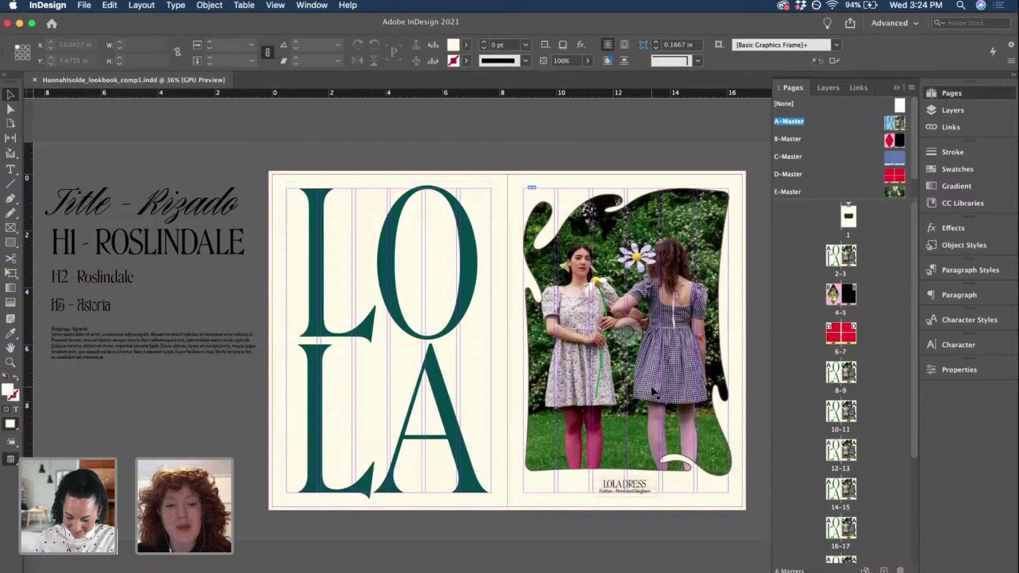
{"action": "left_click", "coordinate": [532, 504]}
{"action": "key", "text": "Delete"}
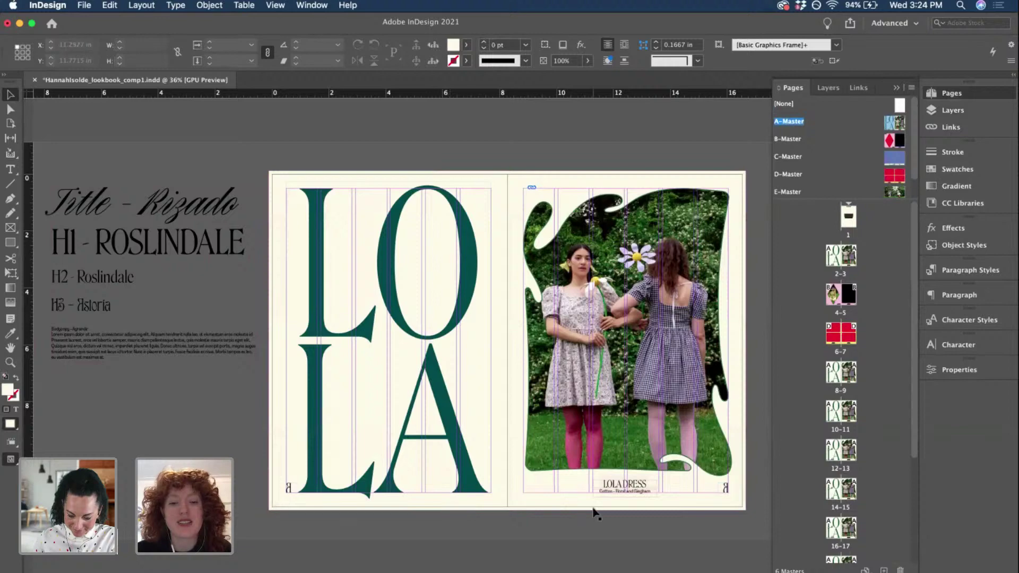
{"action": "scroll", "coordinate": [594, 512], "scroll_direction": "up", "scroll_amount": 5}
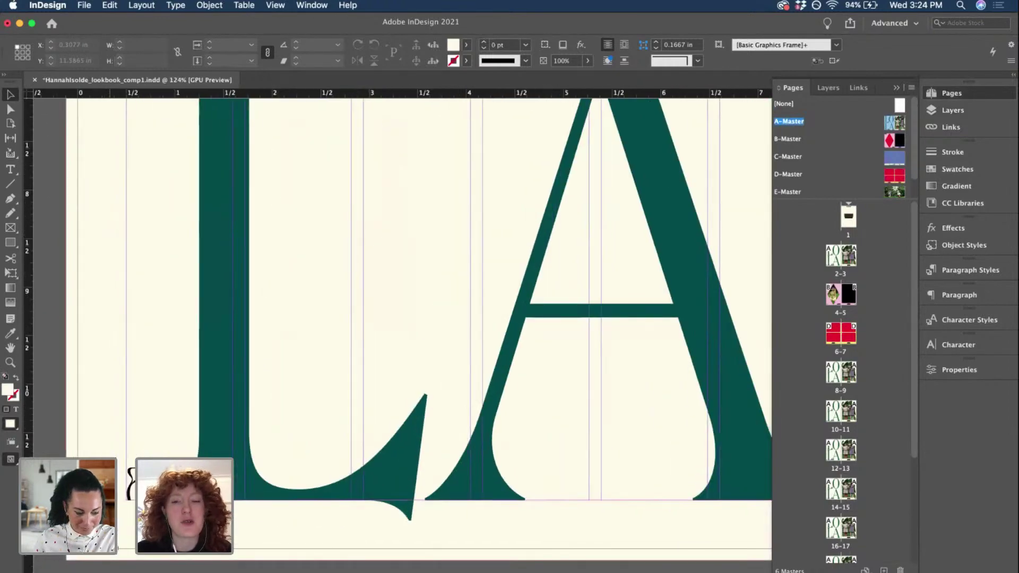
{"action": "scroll", "coordinate": [594, 512], "scroll_direction": "down", "scroll_amount": 3}
{"action": "scroll", "coordinate": [595, 512], "scroll_direction": "up", "scroll_amount": 5}
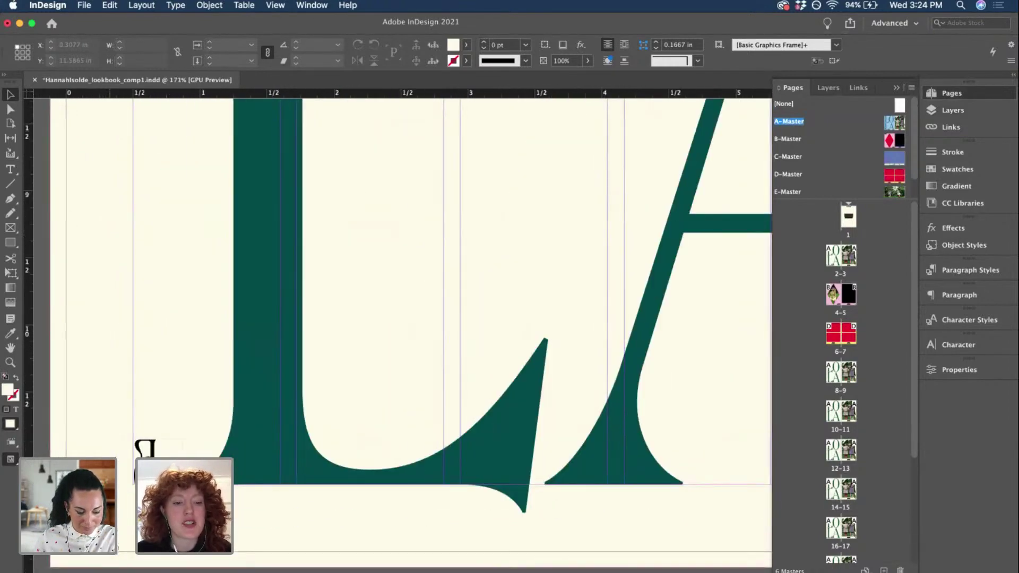
{"action": "scroll", "coordinate": [603, 411], "scroll_direction": "down", "scroll_amount": 6}
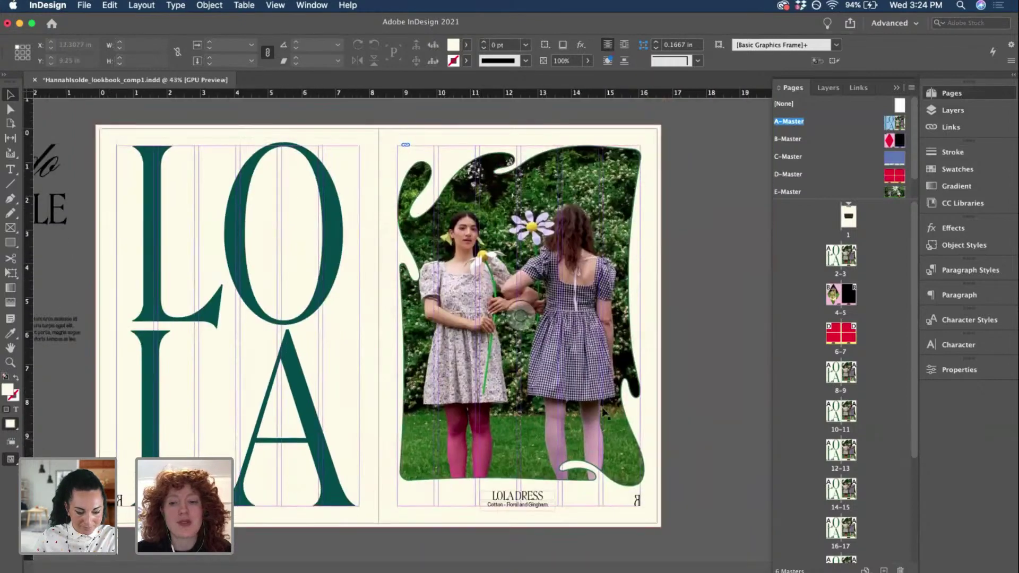
- Paste both page number markers in the same positions on C-Master
{"action": "double_click", "coordinate": [898, 165]}
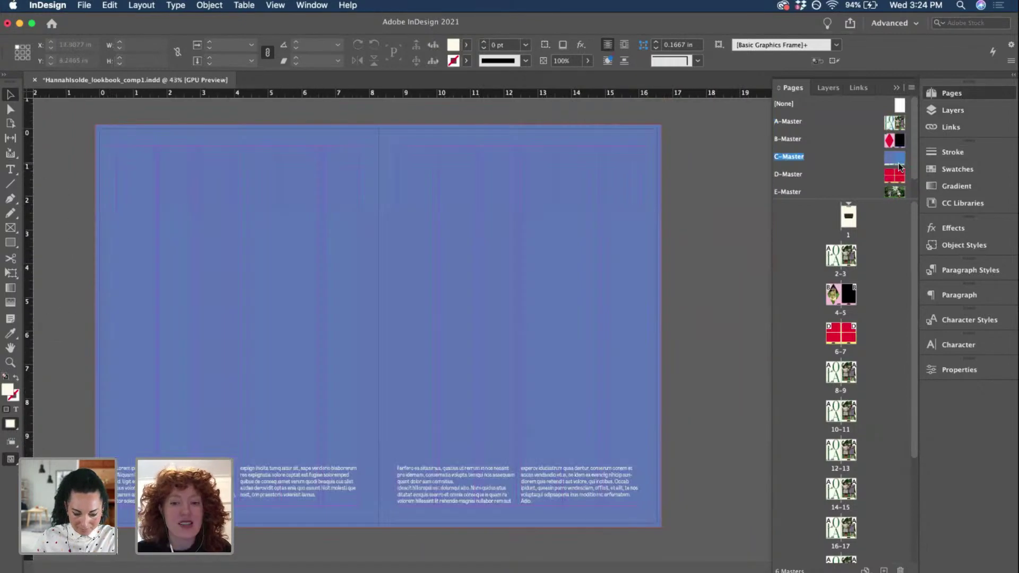
{"action": "left_click", "coordinate": [592, 501]}
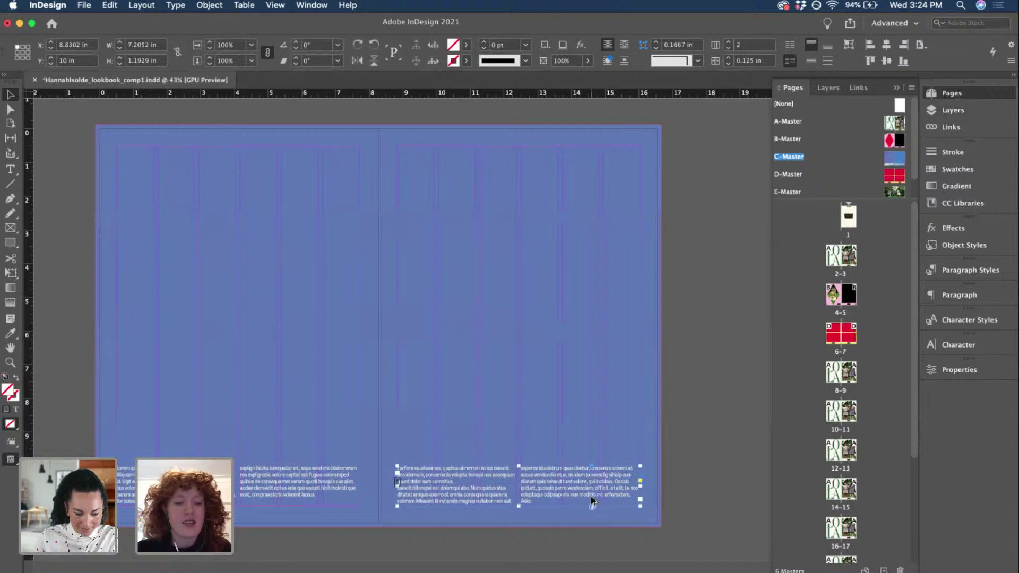
{"action": "left_click", "coordinate": [593, 502]}
{"action": "left_click", "coordinate": [529, 508]}
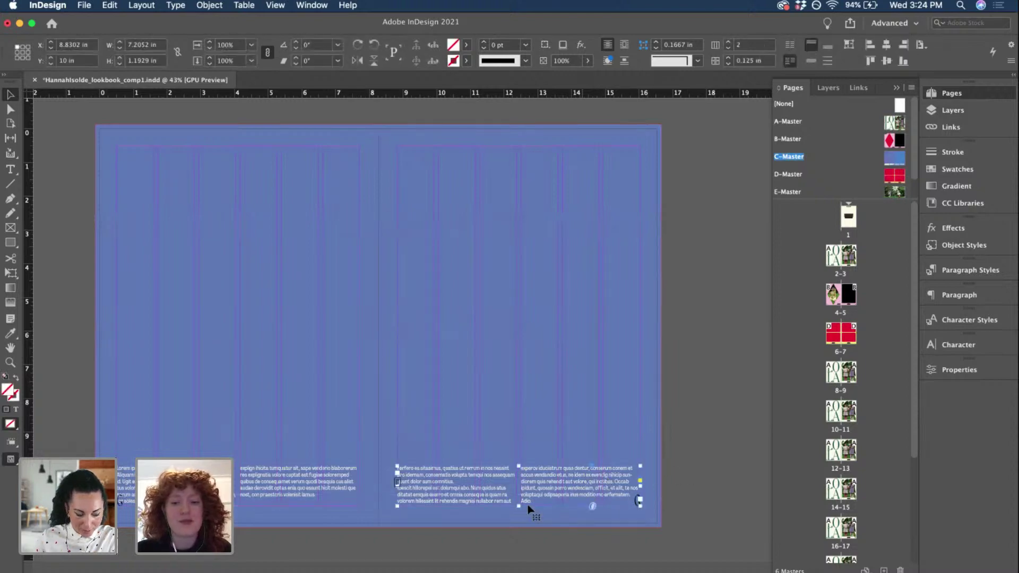
- Delete the two-column body copy frames along the bottom of both C-Master pages
{"action": "double_click", "coordinate": [551, 499]}
{"action": "scroll", "coordinate": [552, 499], "scroll_direction": "up", "scroll_amount": 5}
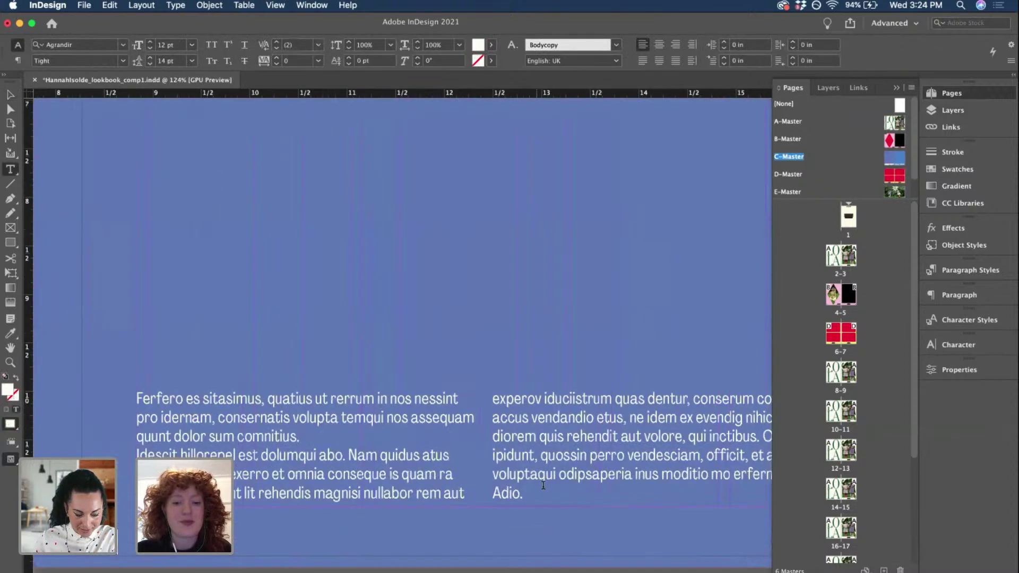
{"action": "left_click_drag", "start_coordinate": [543, 485], "coordinate": [159, 449]}
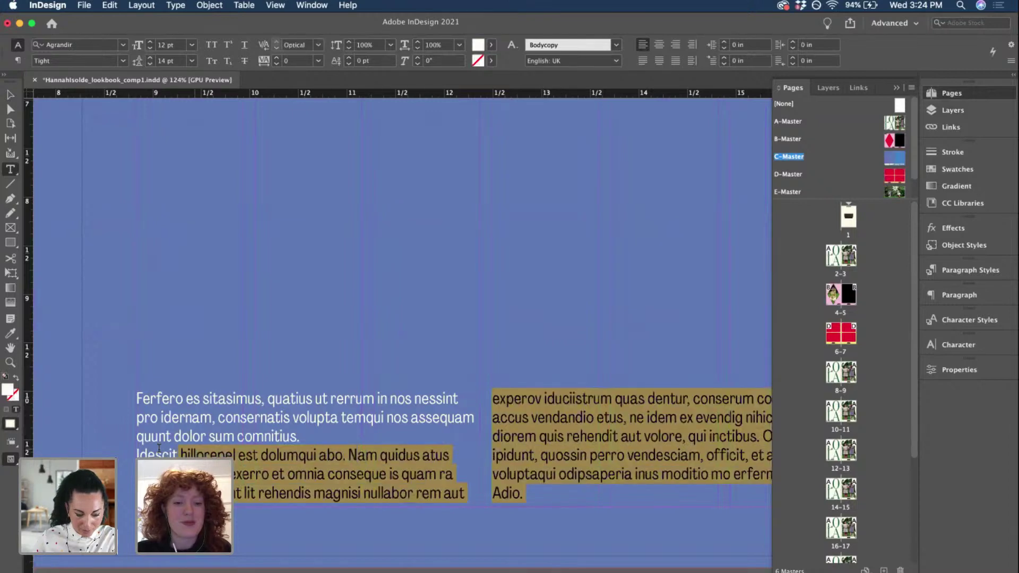
{"action": "key", "text": "Escape"}
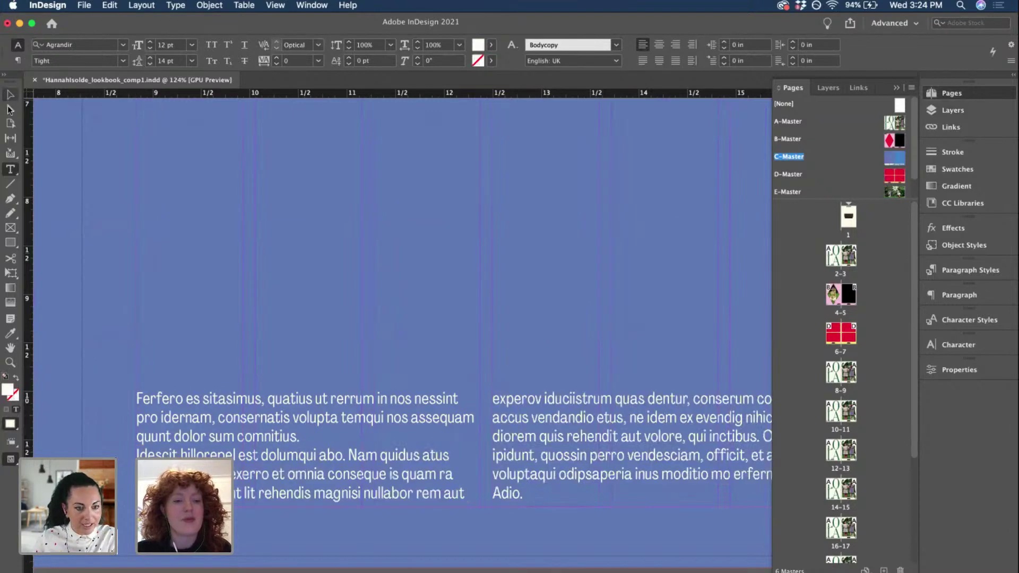
{"action": "scroll", "coordinate": [386, 420], "scroll_direction": "down", "scroll_amount": 3}
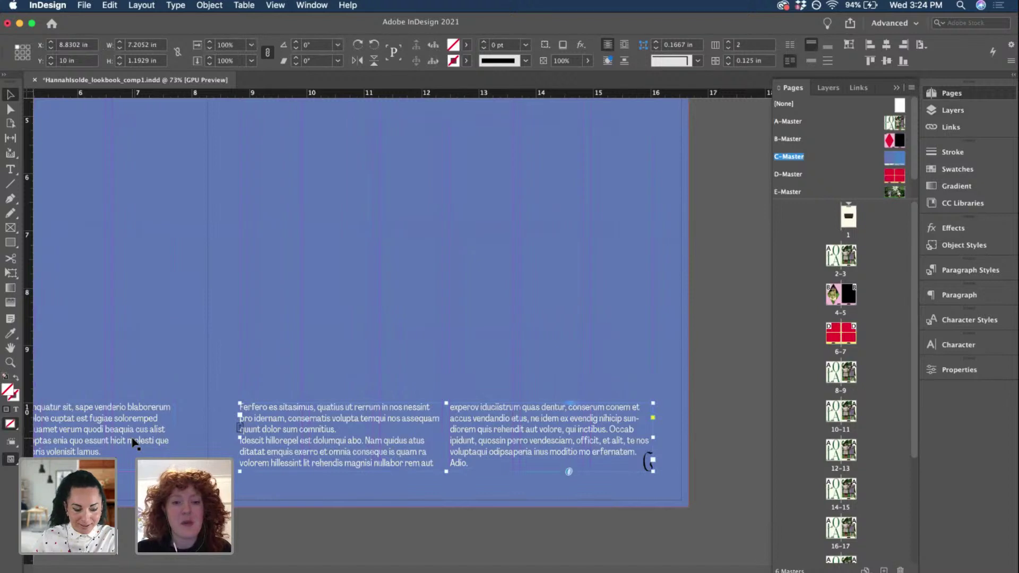
{"action": "key", "text": "Delete"}
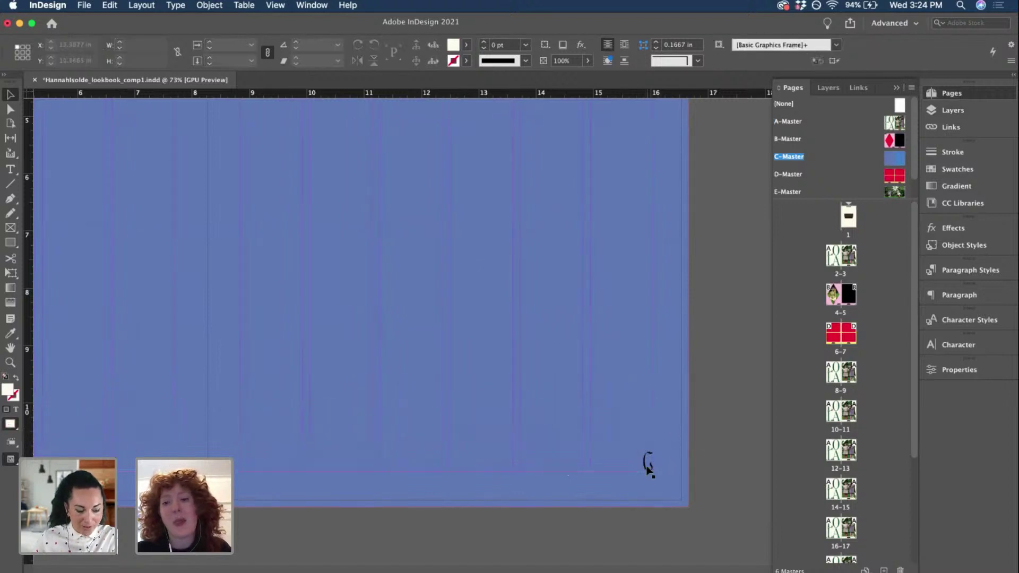
- Recolour both C-Master page number markers with the cream swatch c2m0y14k0 and save the document
{"action": "double_click", "coordinate": [648, 464]}
{"action": "left_click", "coordinate": [490, 46]}
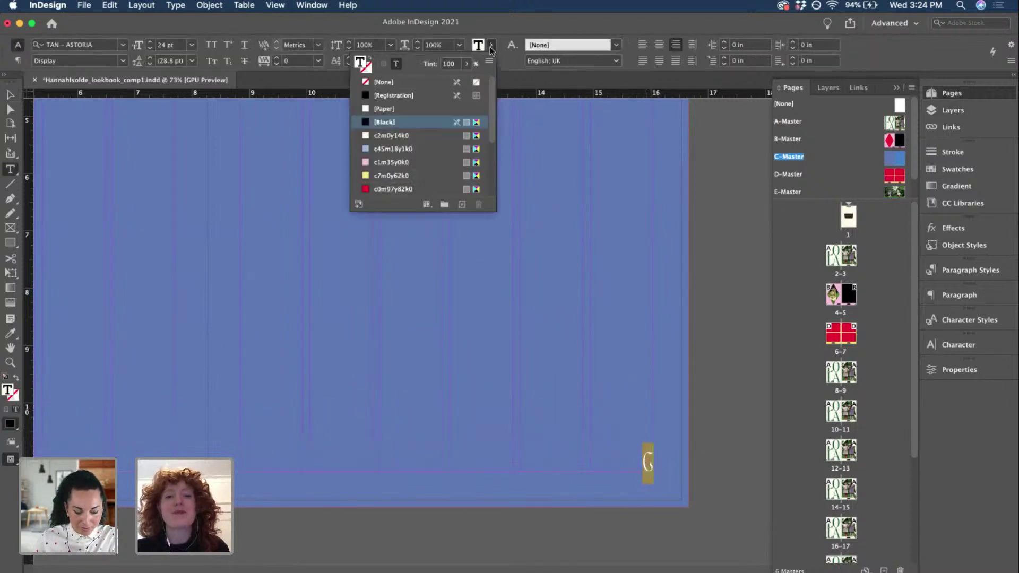
{"action": "left_click", "coordinate": [402, 135]}
{"action": "scroll", "coordinate": [343, 377], "scroll_direction": "left", "scroll_amount": 10}
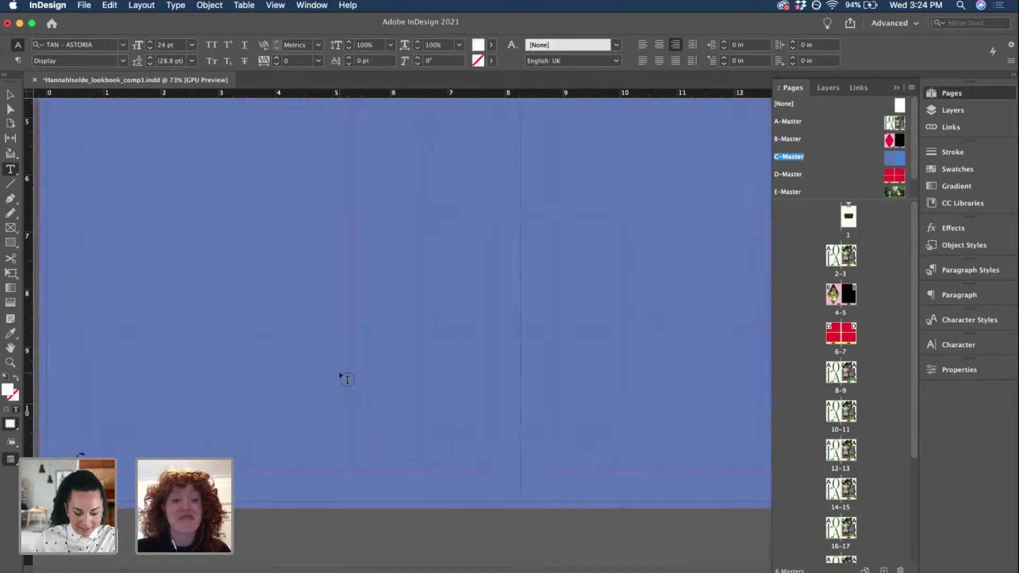
{"action": "left_click", "coordinate": [491, 44]}
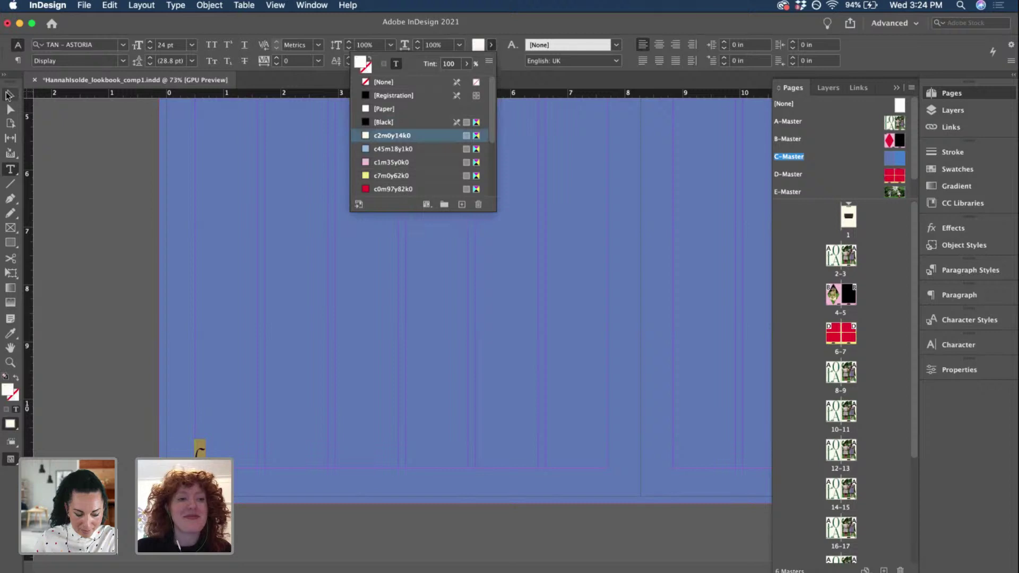
{"action": "key", "text": "Escape"}
{"action": "key", "text": "super+alt+0"}
{"action": "scroll", "coordinate": [99, 247], "scroll_direction": "right", "scroll_amount": 2}
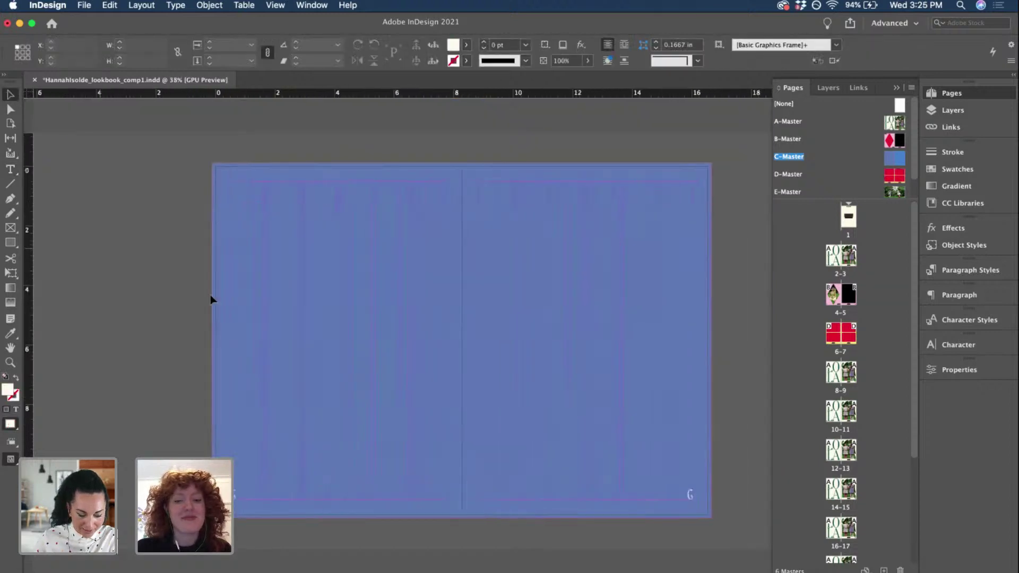
{"action": "key", "text": "super+s"}
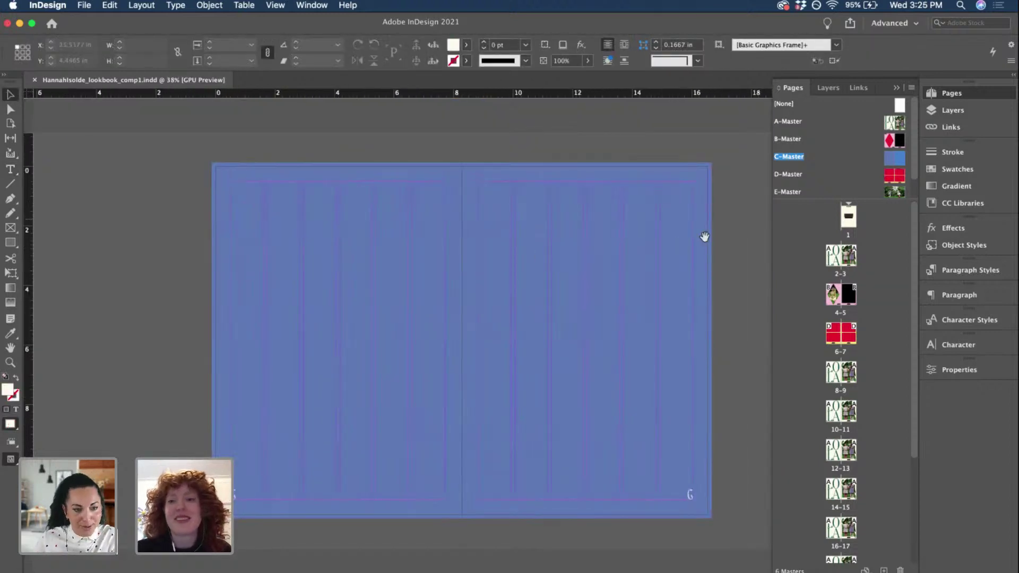
- Paste both page number markers in the same positions on D-Master and E-Master
{"action": "double_click", "coordinate": [900, 175]}
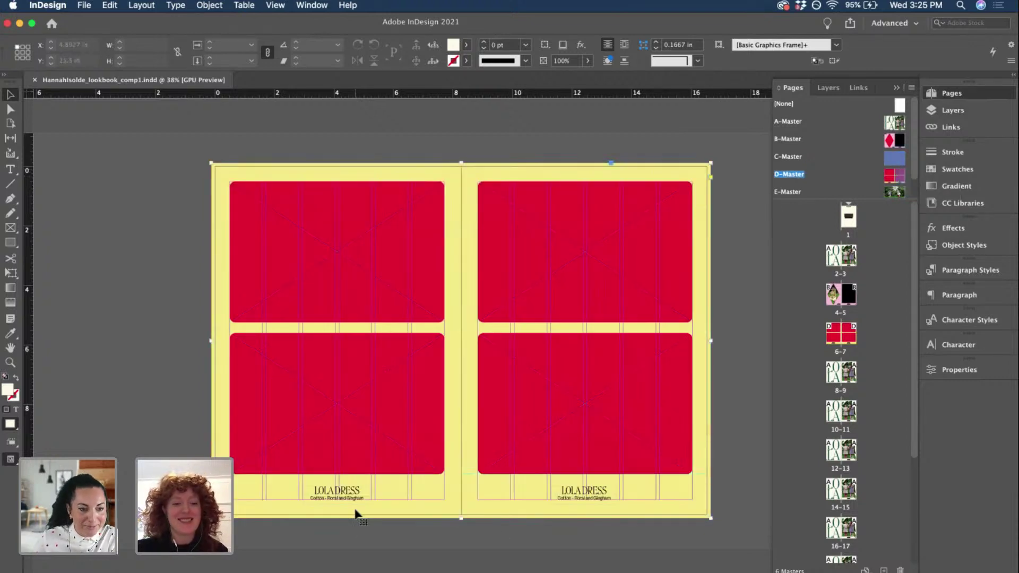
{"action": "left_click", "coordinate": [356, 513]}
{"action": "left_click", "coordinate": [149, 446]}
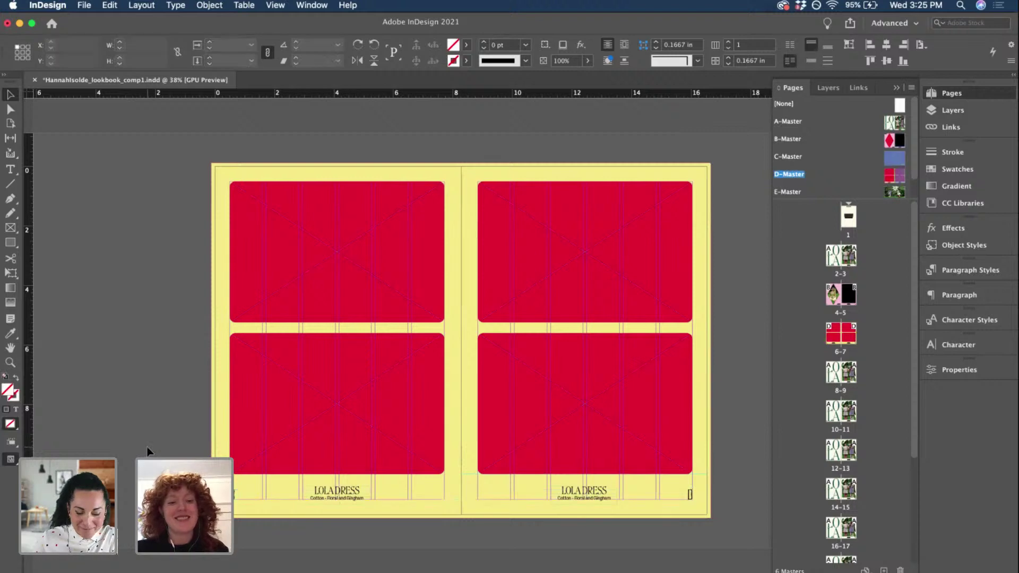
{"action": "scroll", "coordinate": [892, 172], "scroll_direction": "down", "scroll_amount": 1}
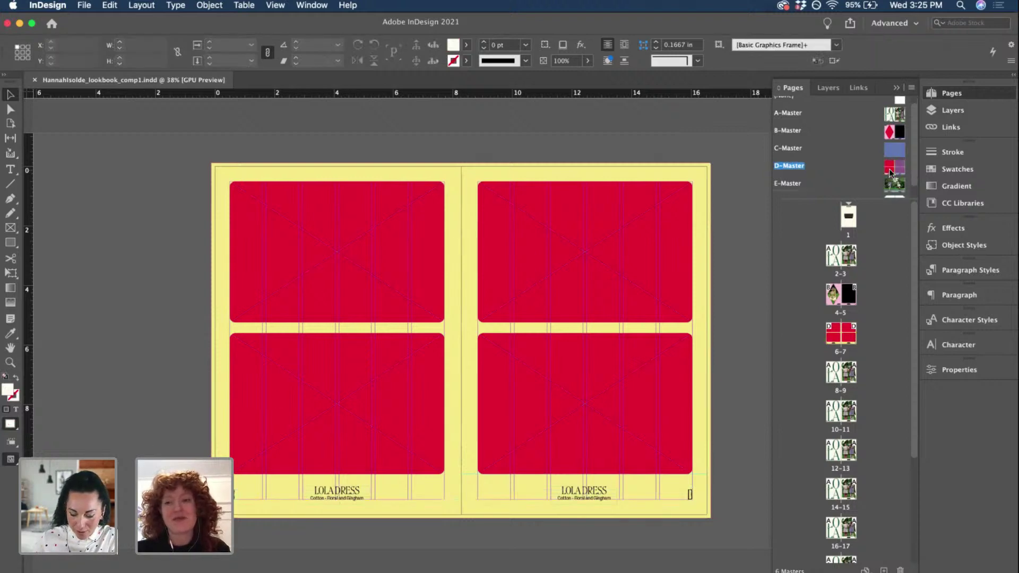
{"action": "double_click", "coordinate": [891, 173]}
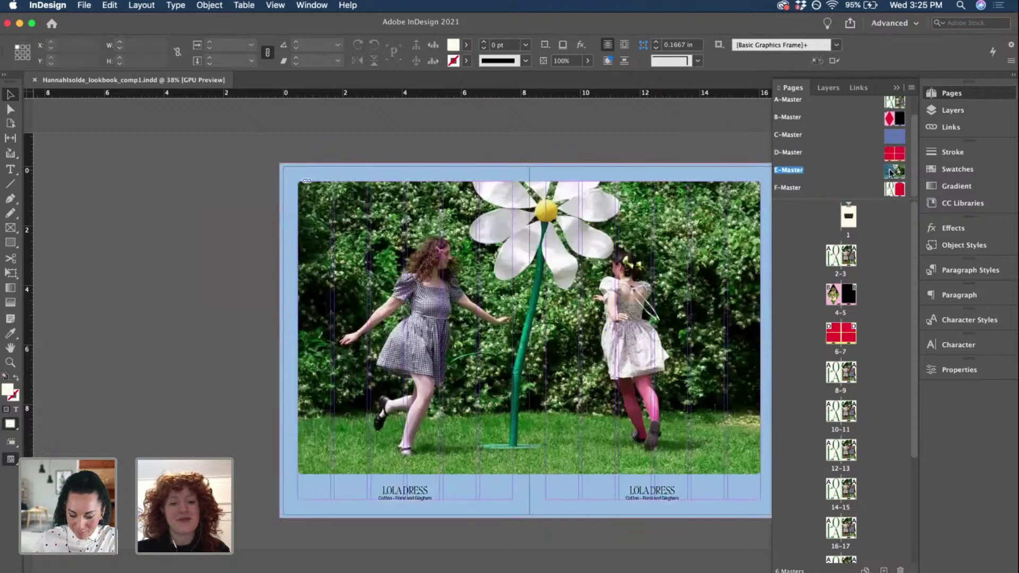
{"action": "key", "text": "super+a"}
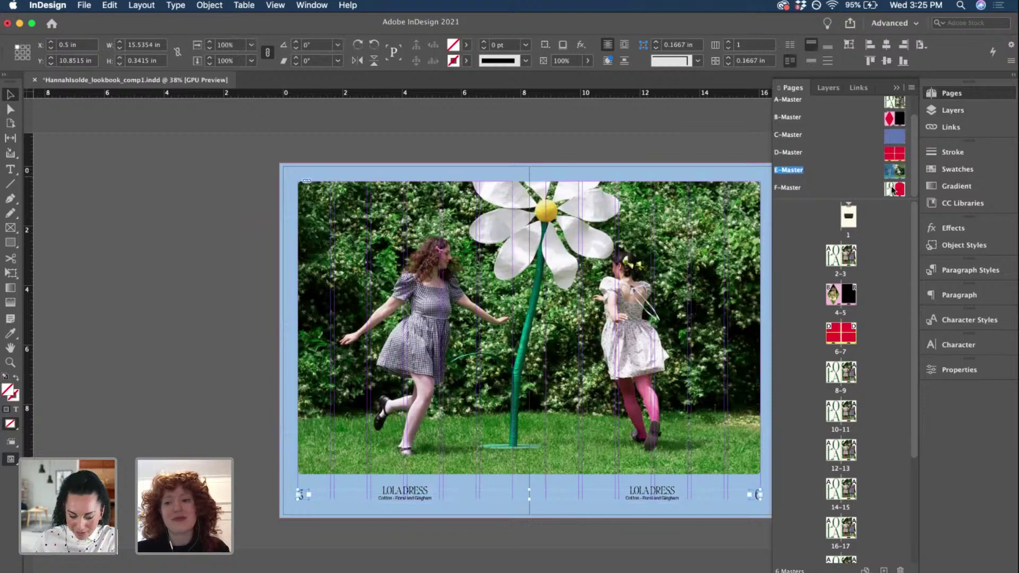
- Paste both page number markers in the same positions on F-Master and save the document
{"action": "double_click", "coordinate": [892, 190]}
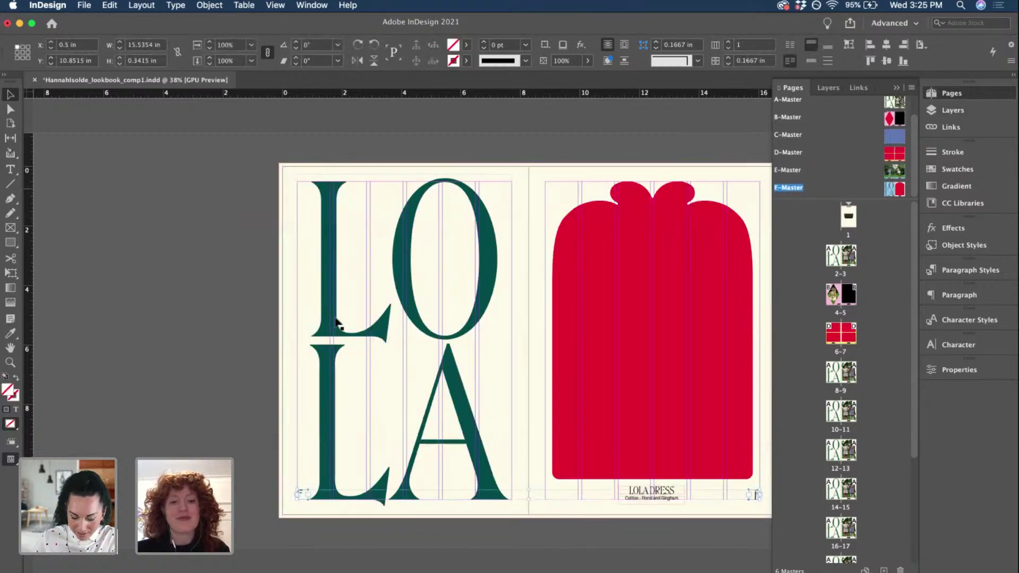
{"action": "left_click", "coordinate": [198, 284]}
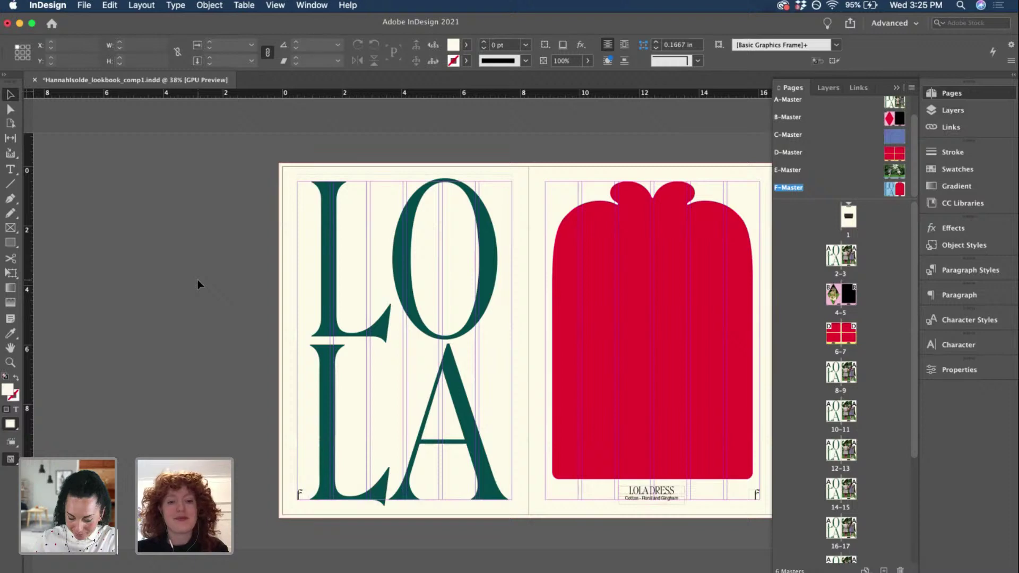
{"action": "key", "text": "super+s"}
- Open spread 2-3 and check its page numbers in preview mode without guides or frame edges
{"action": "scroll", "coordinate": [896, 154], "scroll_direction": "up", "scroll_amount": 1}
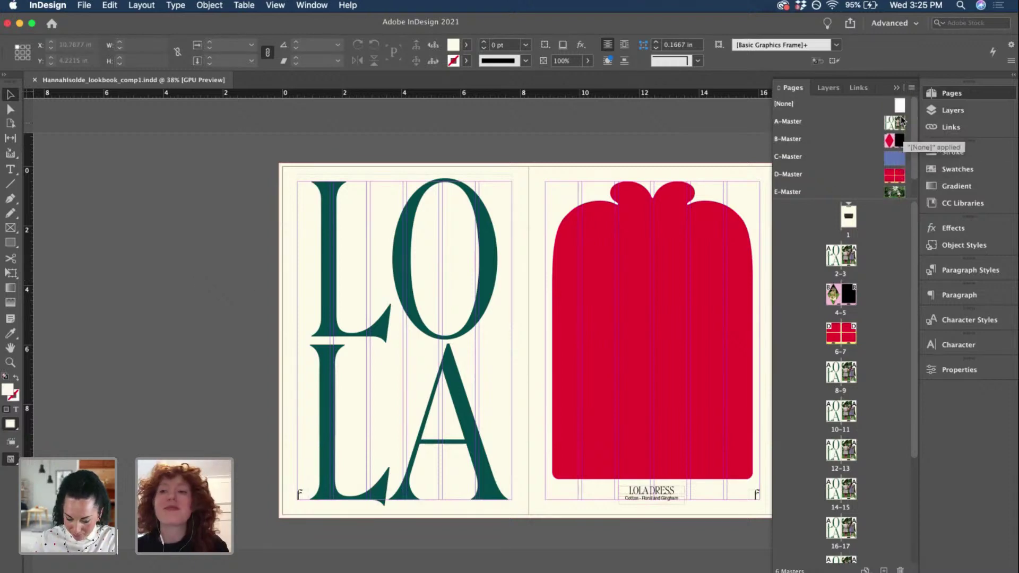
{"action": "double_click", "coordinate": [840, 259]}
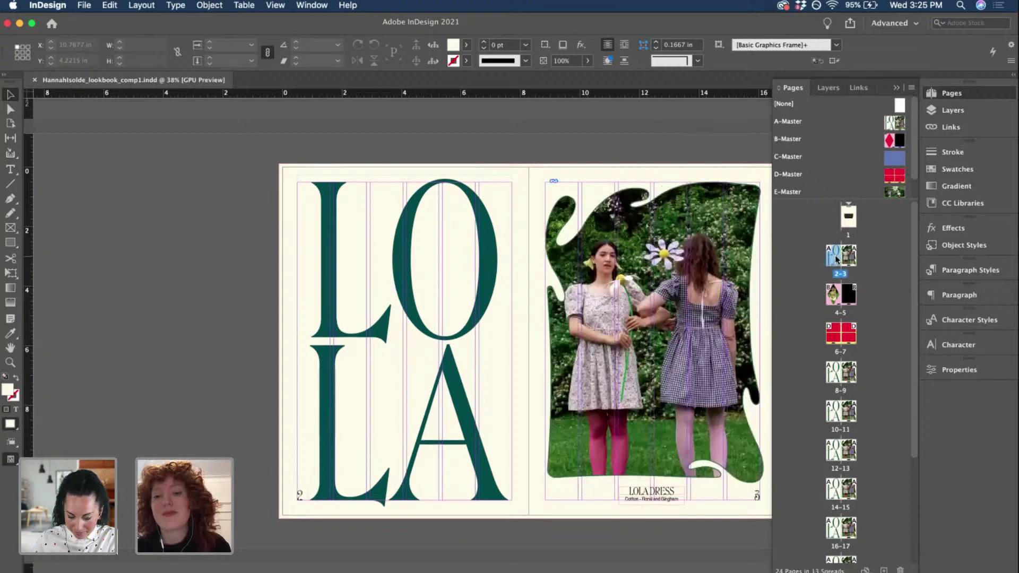
{"action": "scroll", "coordinate": [682, 235], "scroll_direction": "up", "scroll_amount": 3}
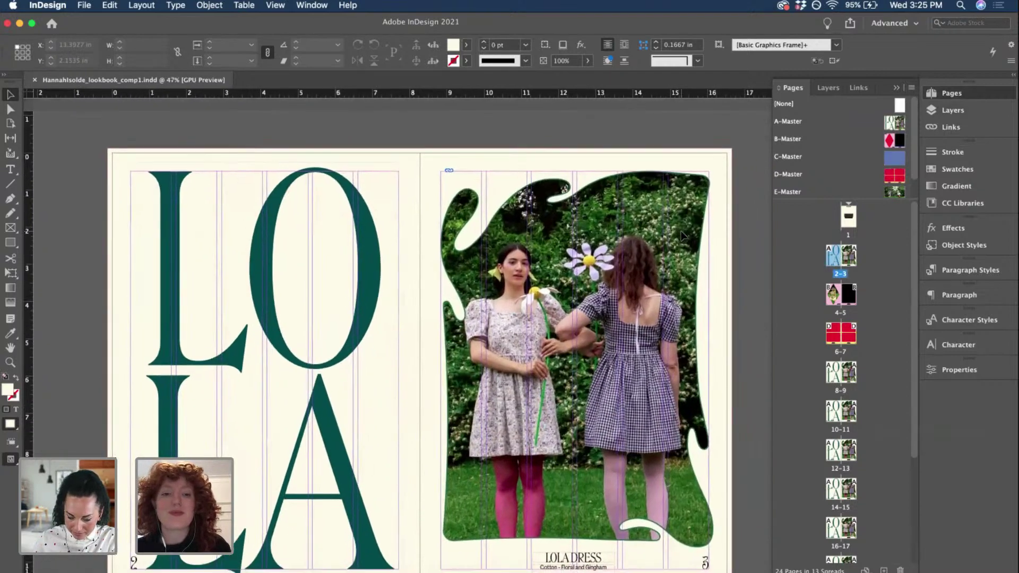
{"action": "key", "text": "w"}
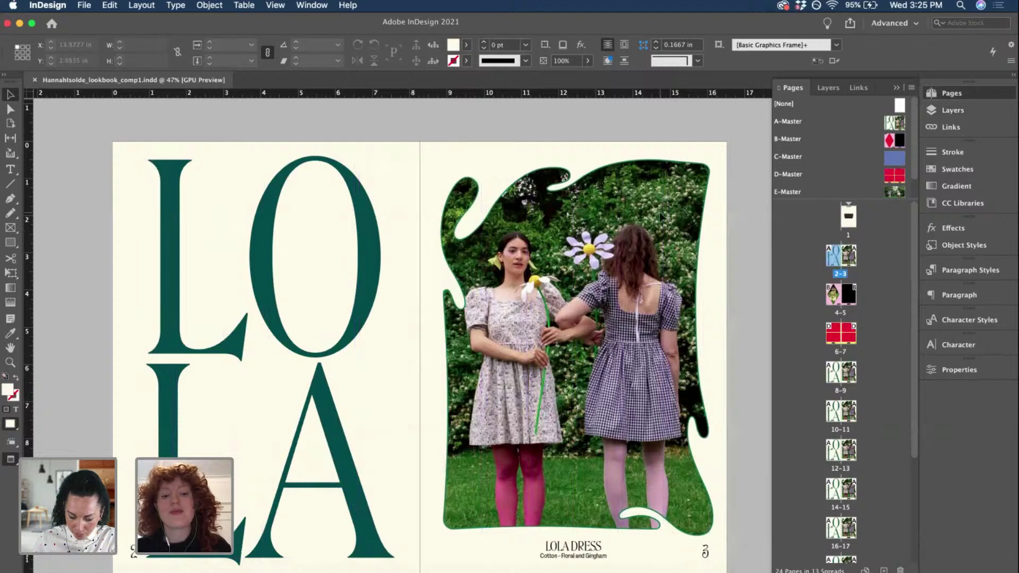
{"action": "scroll", "coordinate": [661, 216], "scroll_direction": "down", "scroll_amount": 1}
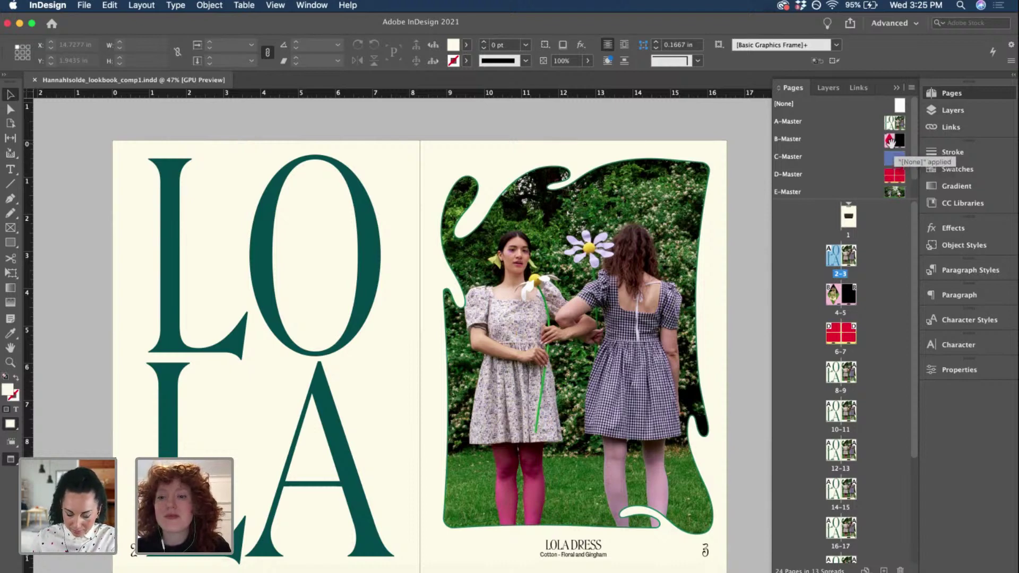
- Open spread 4-5 and start relinking the photo in the diamond frame on page 4
{"action": "left_click_drag", "start_coordinate": [889, 142], "coordinate": [850, 303]}
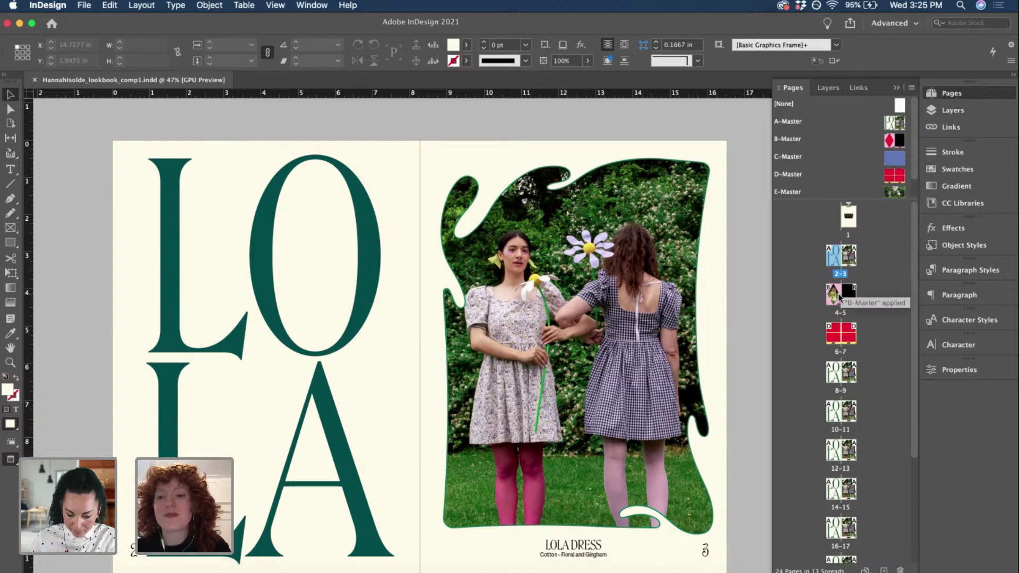
{"action": "double_click", "coordinate": [840, 295]}
{"action": "left_click", "coordinate": [548, 268]}
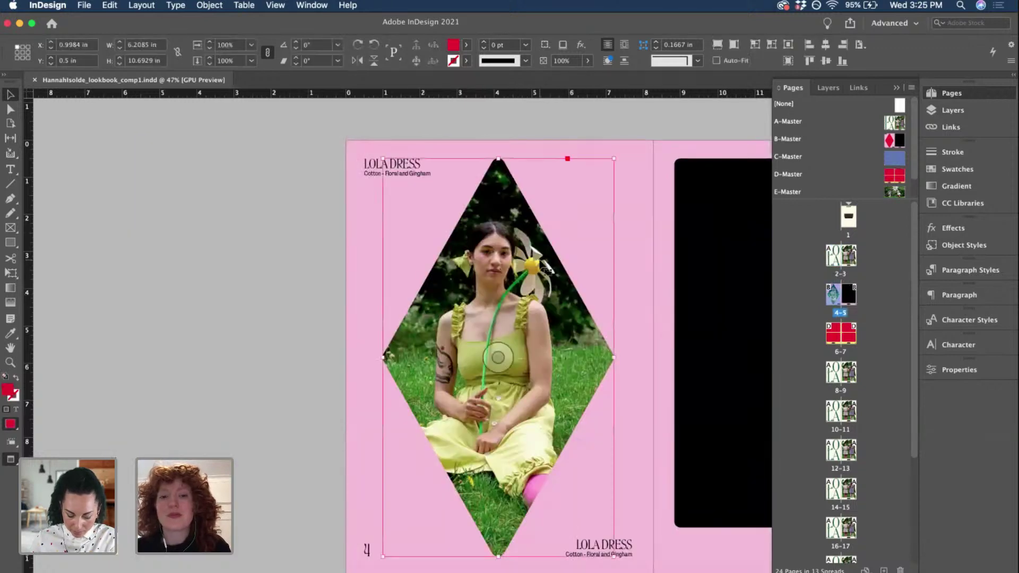
{"action": "left_click", "coordinate": [950, 127]}
{"action": "left_click", "coordinate": [911, 88]}
{"action": "left_click", "coordinate": [895, 94]}
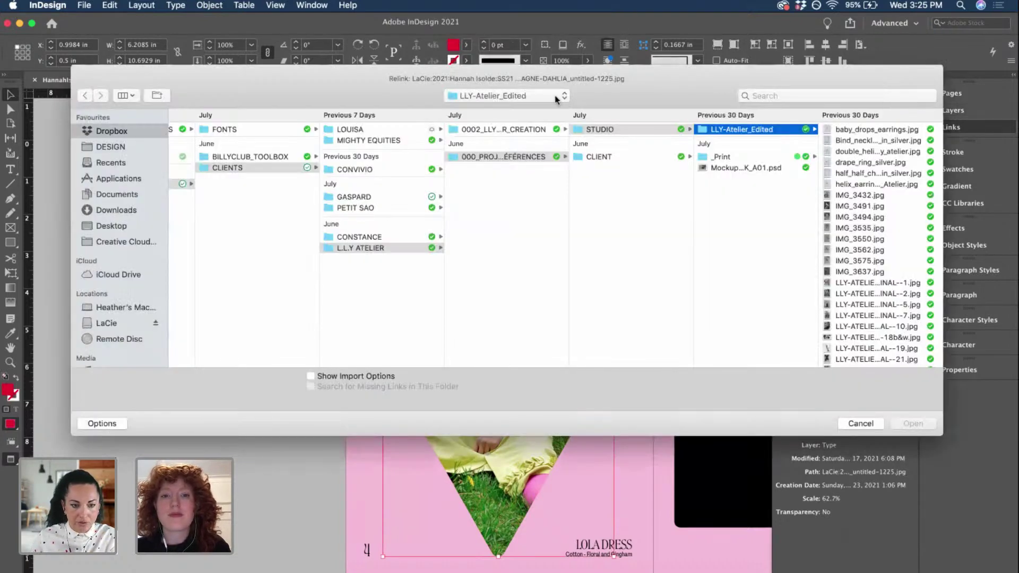
{"action": "left_click", "coordinate": [556, 98]}
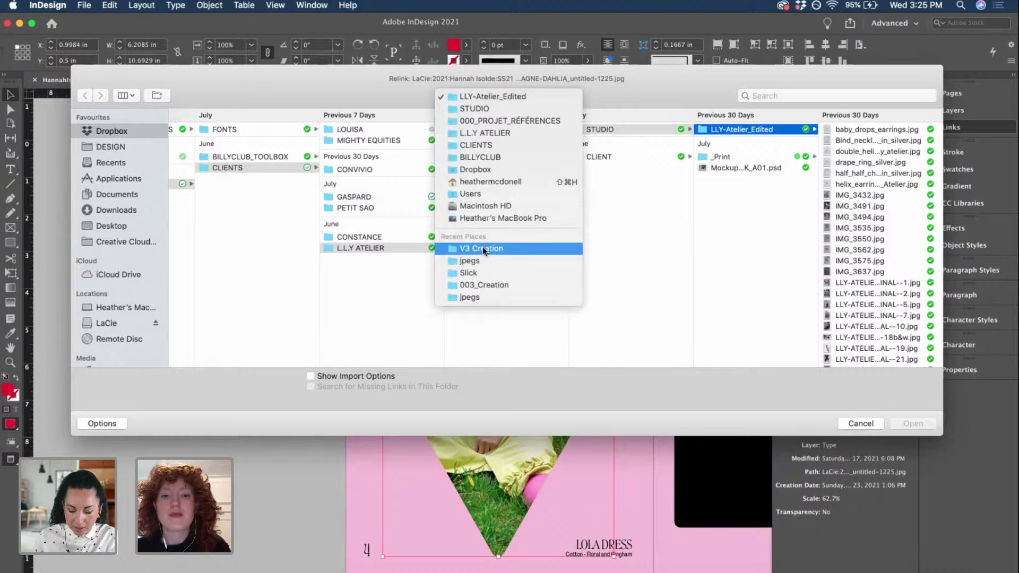
{"action": "left_click", "coordinate": [240, 196]}
{"action": "left_click", "coordinate": [111, 147]}
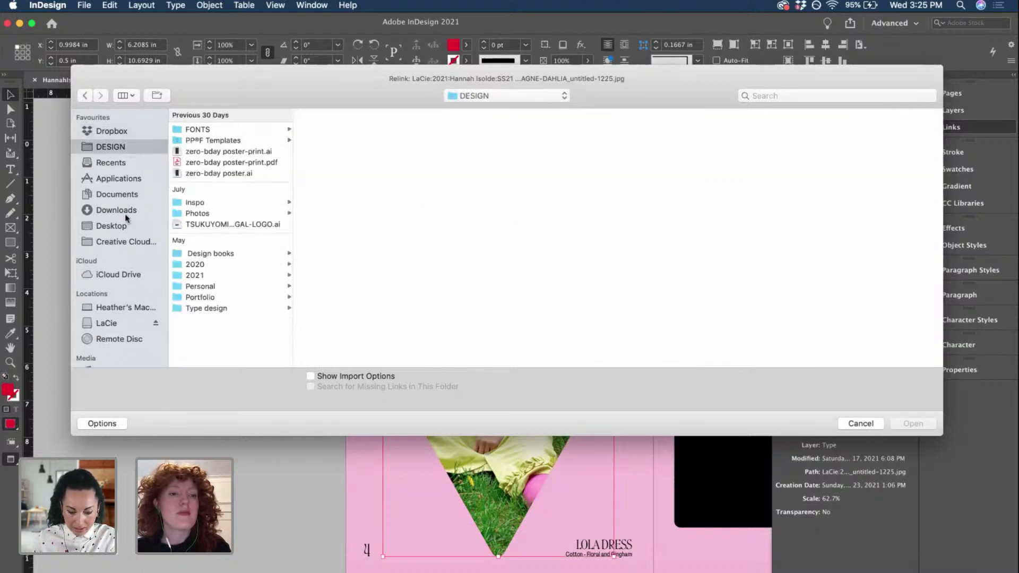
{"action": "left_click", "coordinate": [106, 323]}
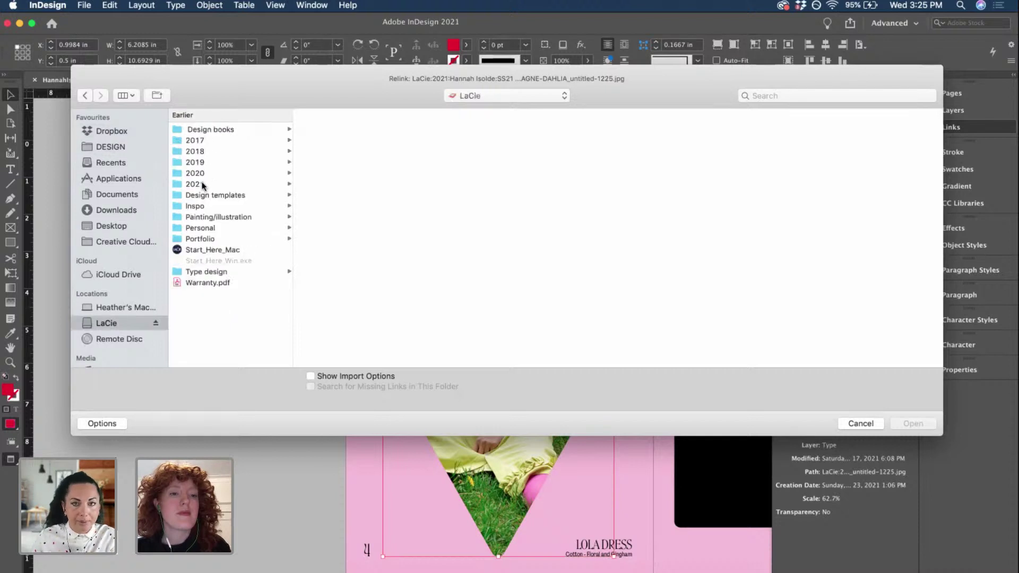
{"action": "left_click", "coordinate": [202, 184]}
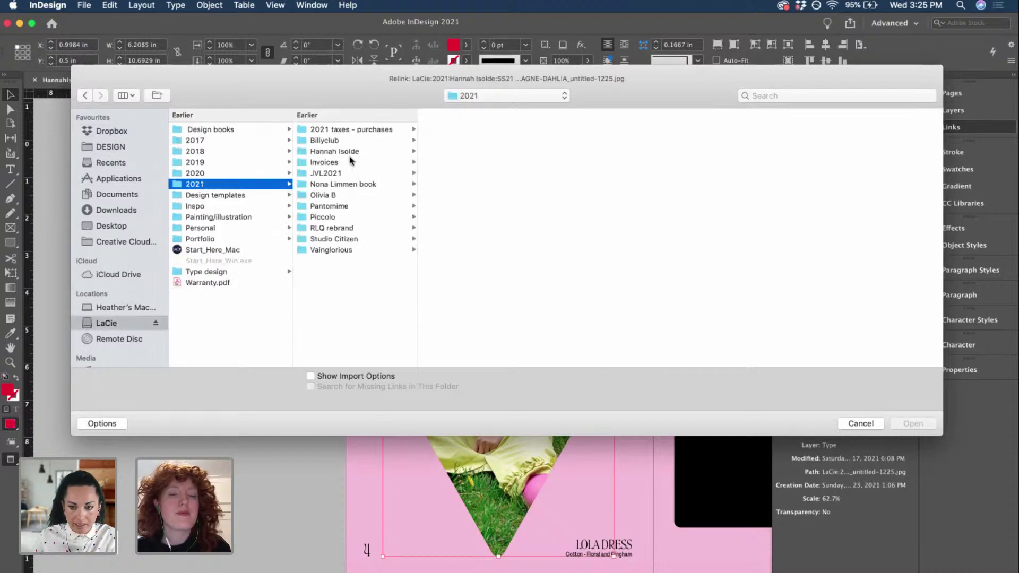
{"action": "left_click", "coordinate": [335, 151]}
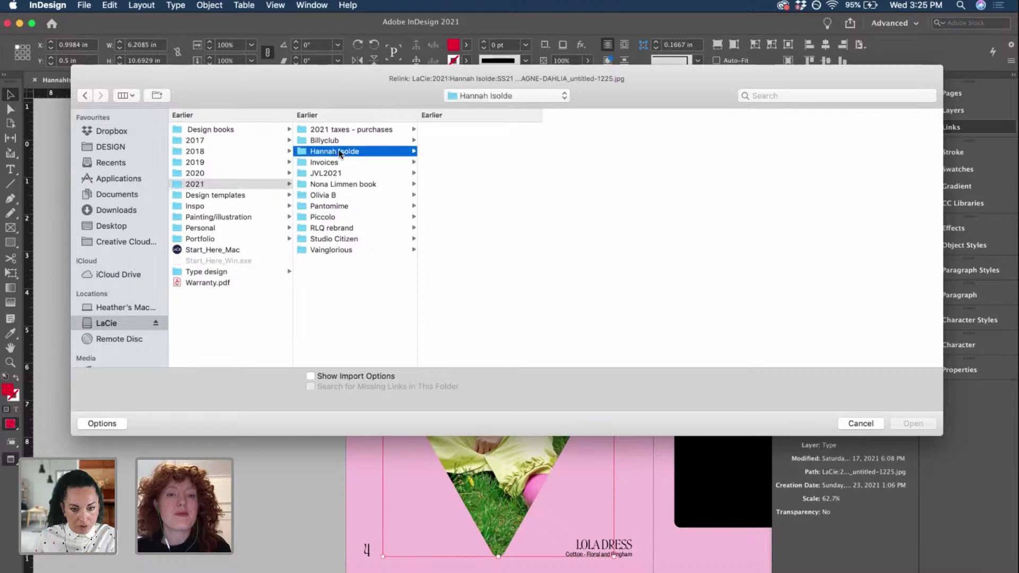
{"action": "left_click", "coordinate": [466, 151]}
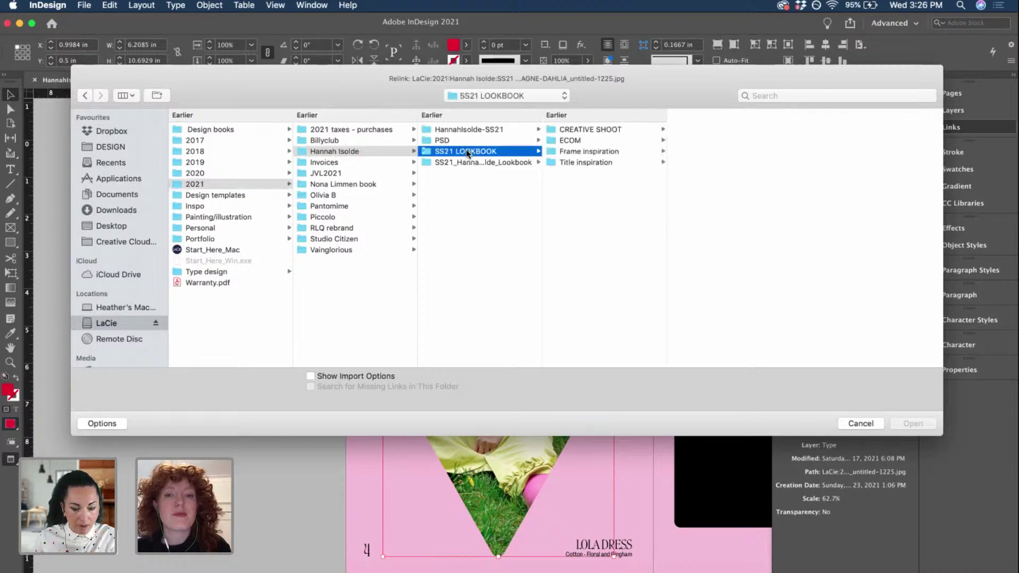
{"action": "left_click", "coordinate": [591, 129]}
- Look through the CREATIVE SHOOT photos from CAMPAGNE-DAHLIA__MG_1200-1.jpg to LOLA_untitled-1066 .jpg for a replacement image
{"action": "left_click", "coordinate": [732, 130]}
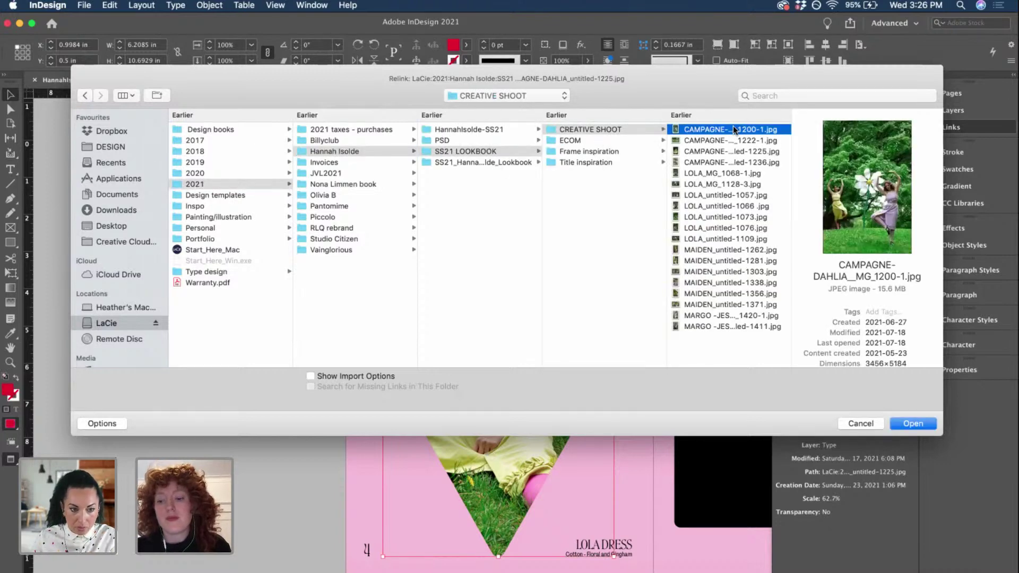
{"action": "key", "text": "Down"}
{"action": "key", "text": "Down"}
{"action": "key", "text": "Down"}
{"action": "key", "text": "Down"}
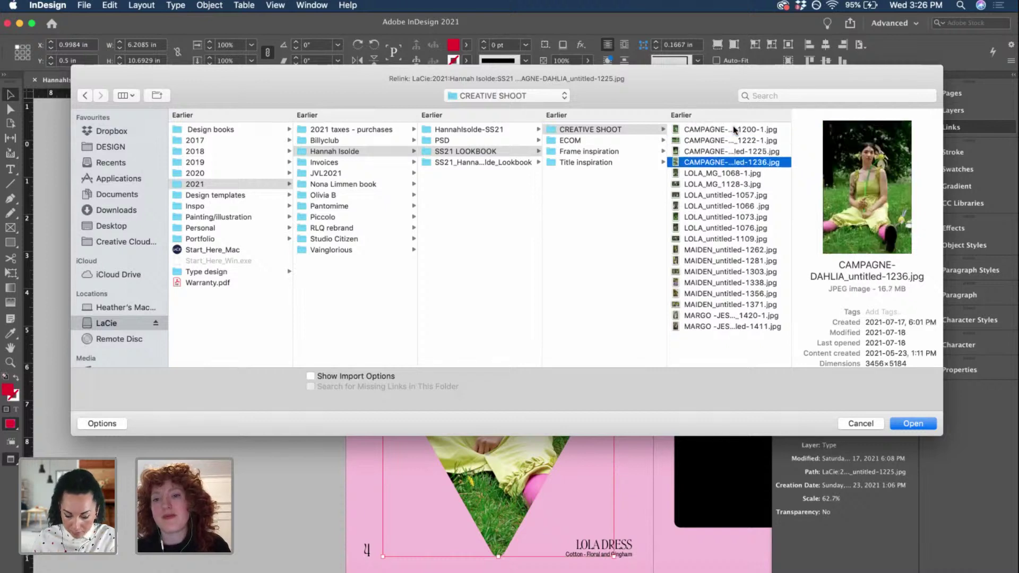
{"action": "key", "text": "Down"}
{"action": "key", "text": "Down"}
{"action": "key", "text": "Down"}
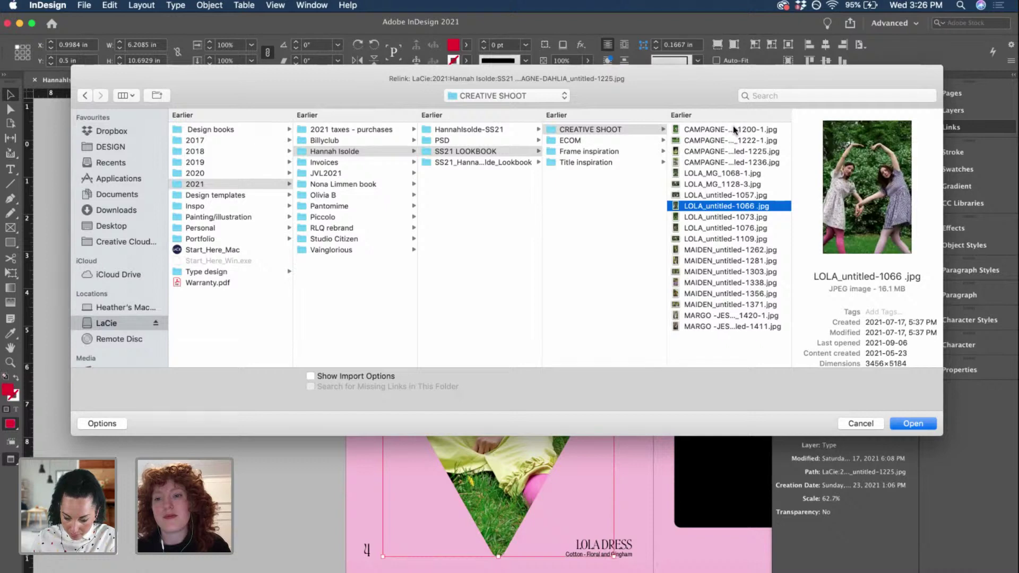
- Relink the image in the page 4 diamond frame to LOLA_untitled-1073.jpg from the CREATIVE SHOOT folder
{"action": "key", "text": "Down"}
{"action": "key", "text": "Down"}
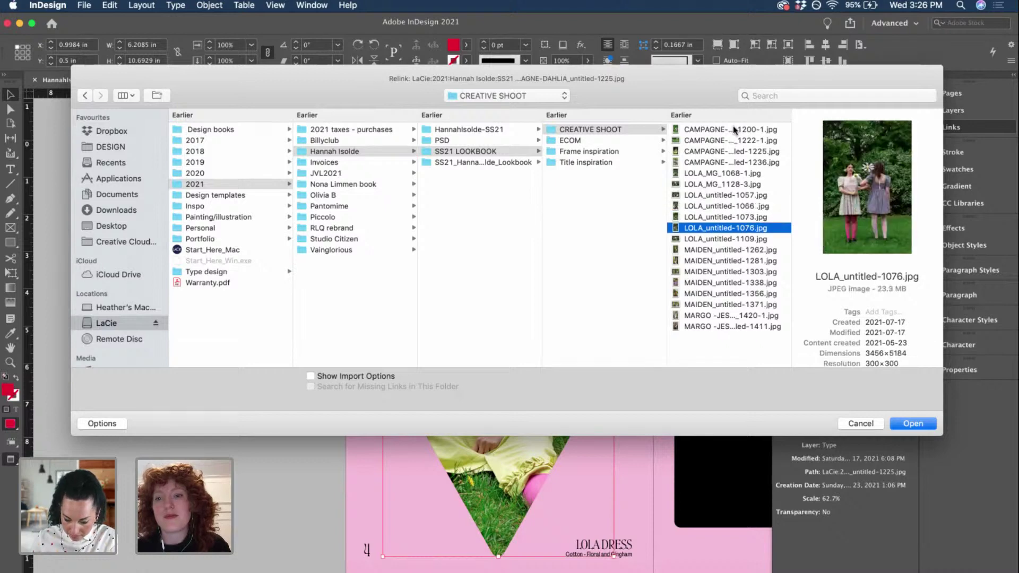
{"action": "key", "text": "Down"}
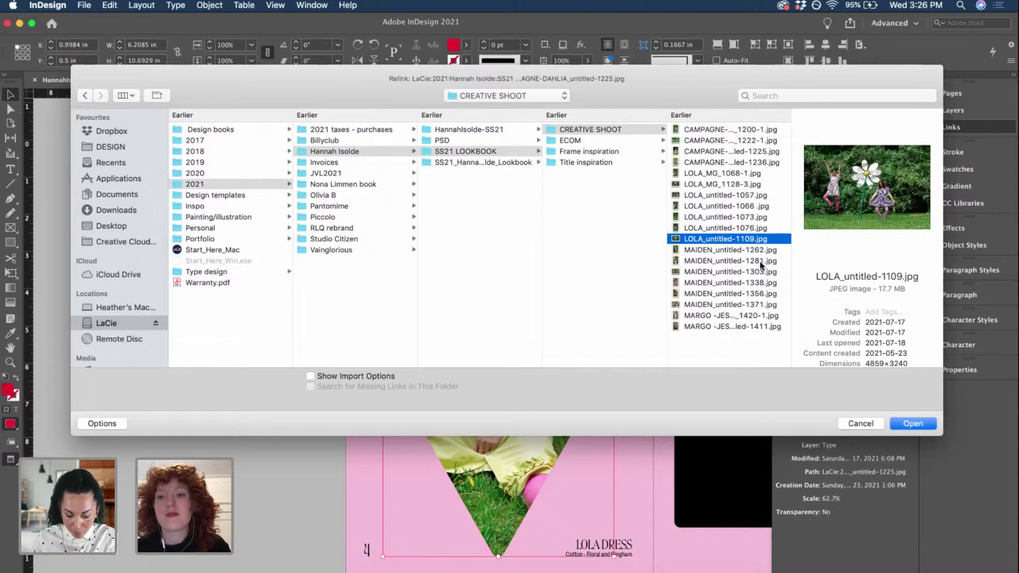
{"action": "left_click", "coordinate": [750, 227]}
{"action": "key", "text": "Up"}
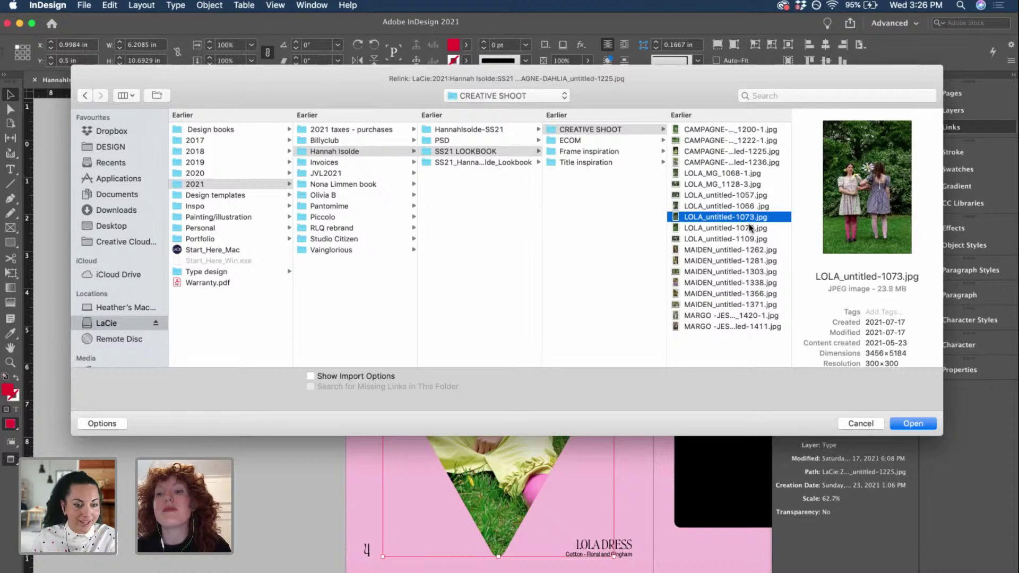
{"action": "left_click", "coordinate": [918, 423]}
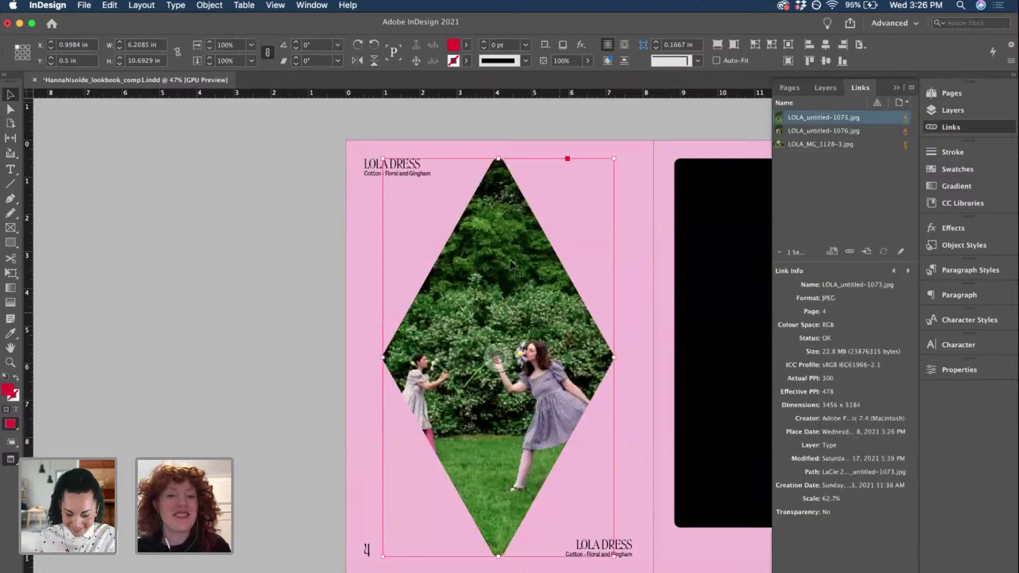
- Enlarge the photo inside the diamond frame to about 132.7% without resizing the frame
{"action": "double_click", "coordinate": [521, 319]}
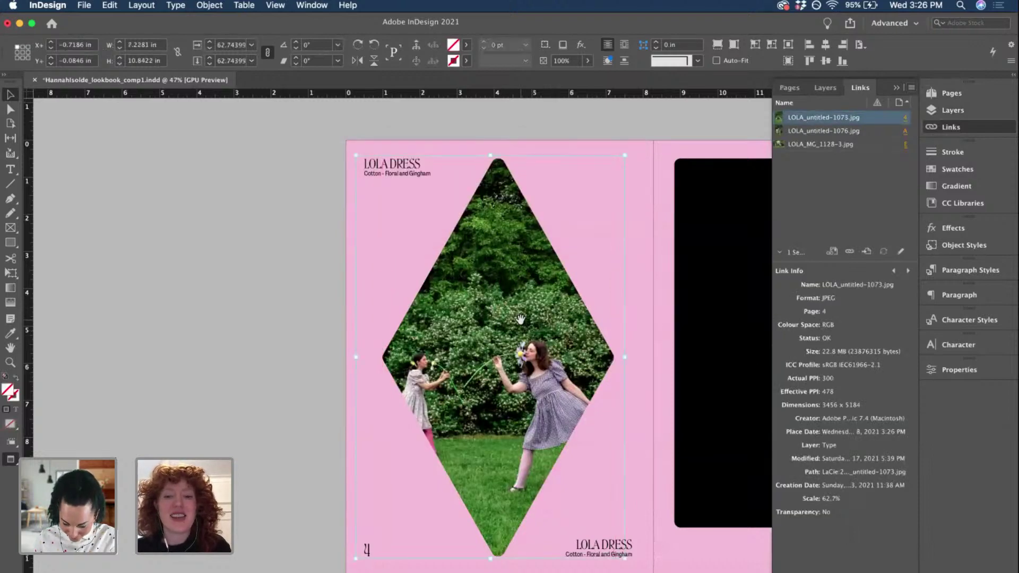
{"action": "key", "text": "super+alt+period"}
{"action": "key", "text": "super+alt+period"}
{"action": "key", "text": "super+alt+period"}
{"action": "key", "text": "super+alt+period"}
{"action": "key", "text": "super+alt+period"}
{"action": "key", "text": "super+alt+period"}
{"action": "key", "text": "super+alt+period"}
{"action": "key", "text": "super+alt+period"}
{"action": "key", "text": "super+alt+period"}
{"action": "key", "text": "super+alt+period"}
{"action": "key", "text": "super+alt+period"}
{"action": "key", "text": "super+alt+period"}
{"action": "key", "text": "super+alt+period"}
{"action": "key", "text": "super+alt+period"}
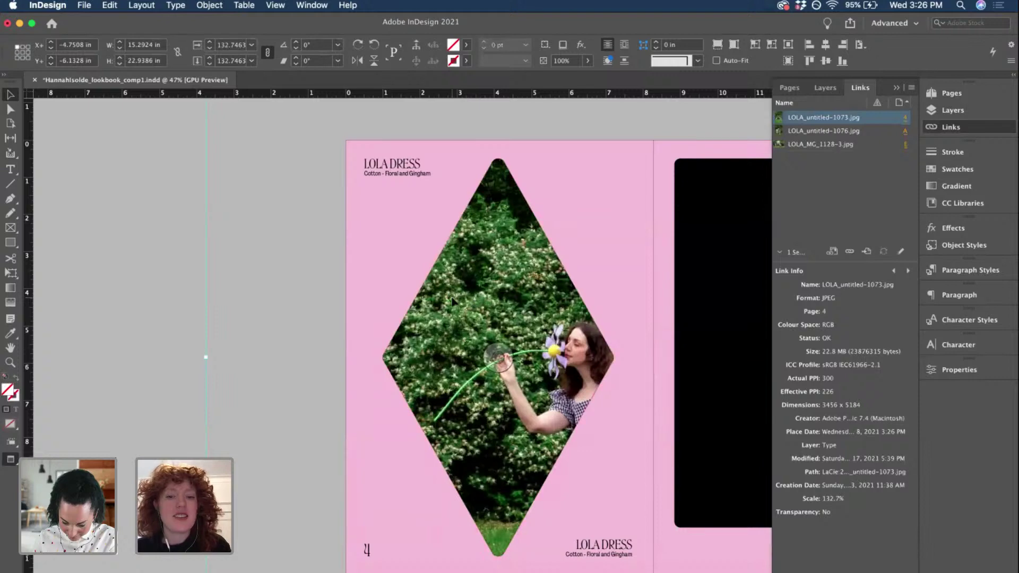
- Reposition the diamond frame's photo on the woman in the floral dress and enlarge it to about 157.2%
{"action": "left_click_drag", "start_coordinate": [554, 302], "coordinate": [526, 319]}
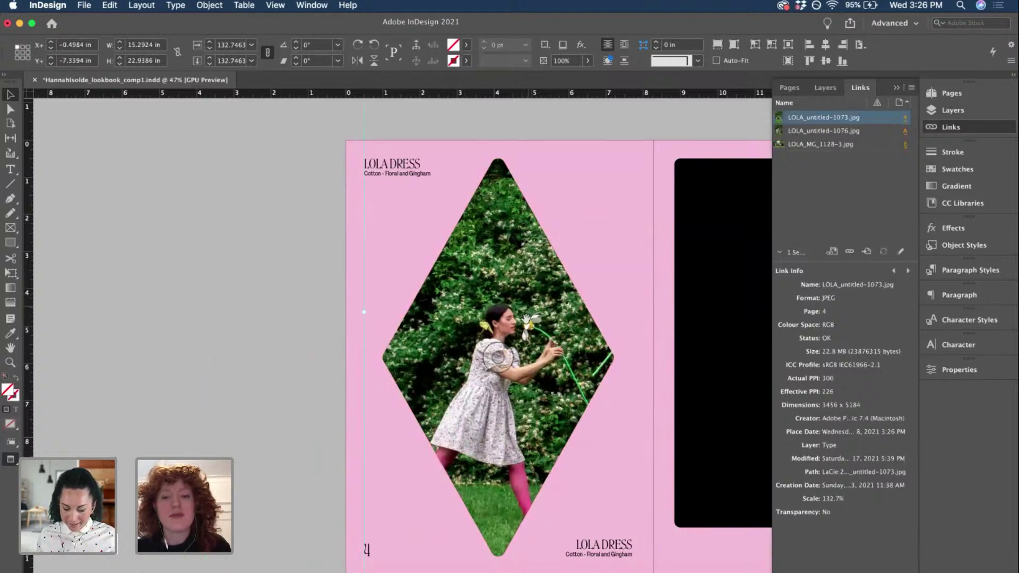
{"action": "key", "text": "super+alt+period"}
{"action": "key", "text": "super+alt+period"}
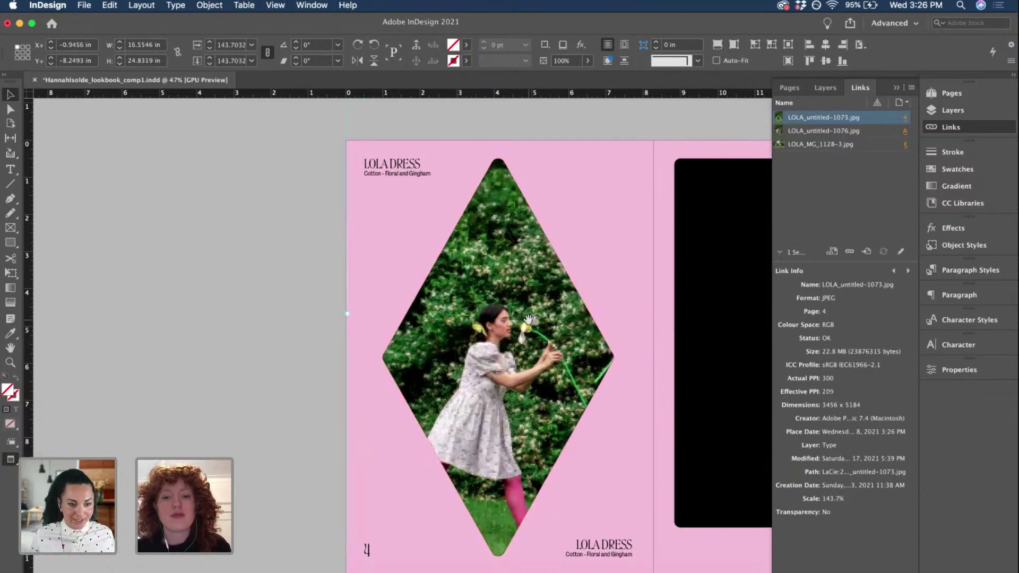
{"action": "left_click_drag", "start_coordinate": [527, 319], "coordinate": [523, 291]}
{"action": "key", "text": "super+alt+period"}
{"action": "key", "text": "super+alt+period"}
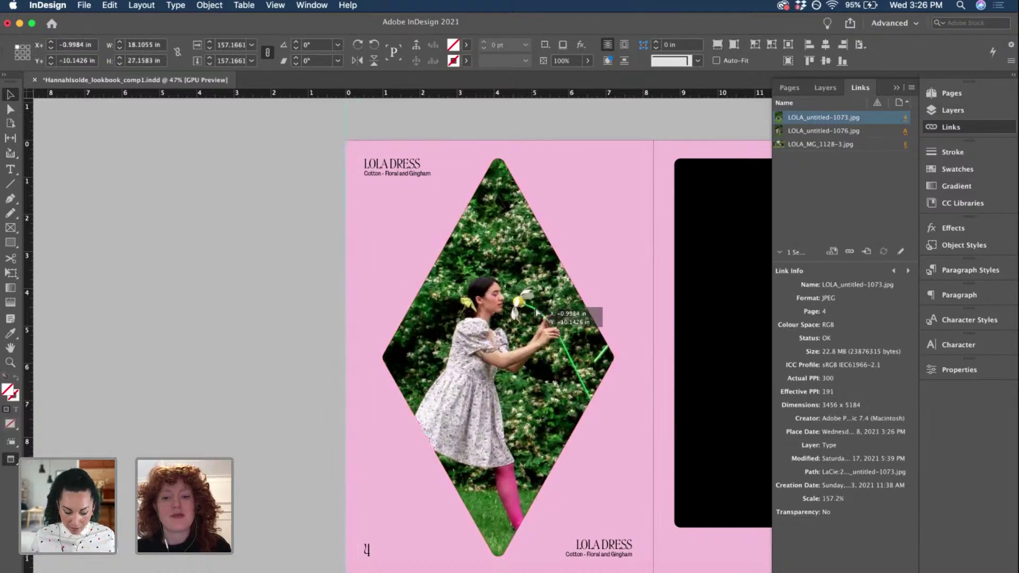
{"action": "left_click", "coordinate": [272, 380]}
- Place LOLA_untitled-1073.jpg from the CREATIVE SHOOT folder into the black rounded frame on page 5
{"action": "scroll", "coordinate": [273, 380], "scroll_direction": "down", "scroll_amount": 3}
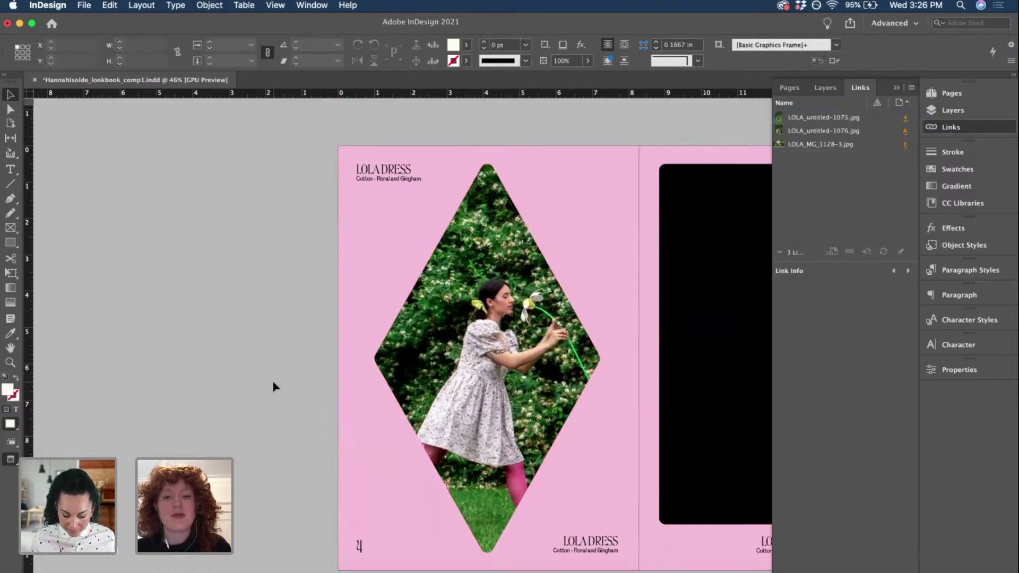
{"action": "scroll", "coordinate": [272, 381], "scroll_direction": "up", "scroll_amount": 1}
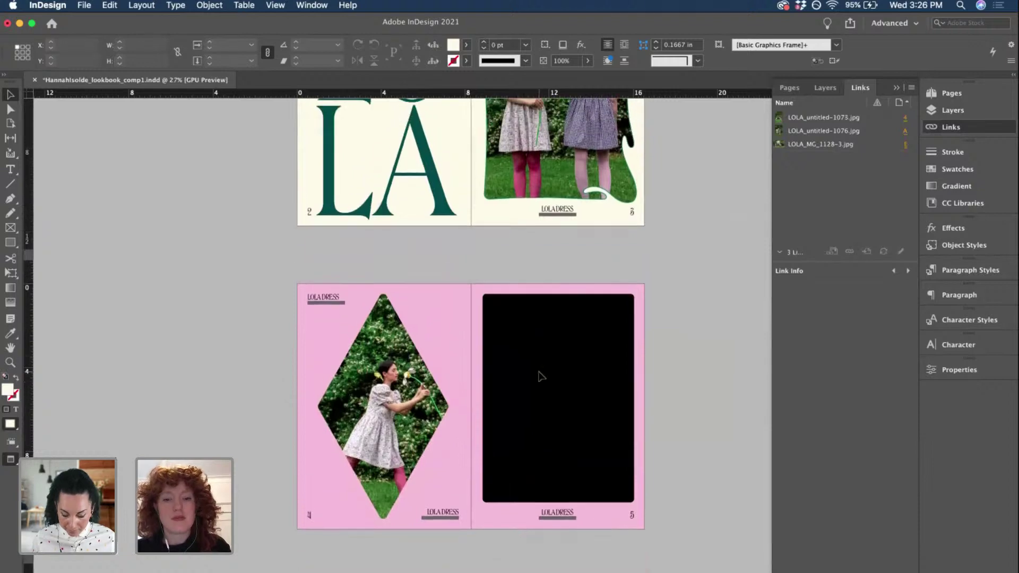
{"action": "left_click", "coordinate": [538, 345]}
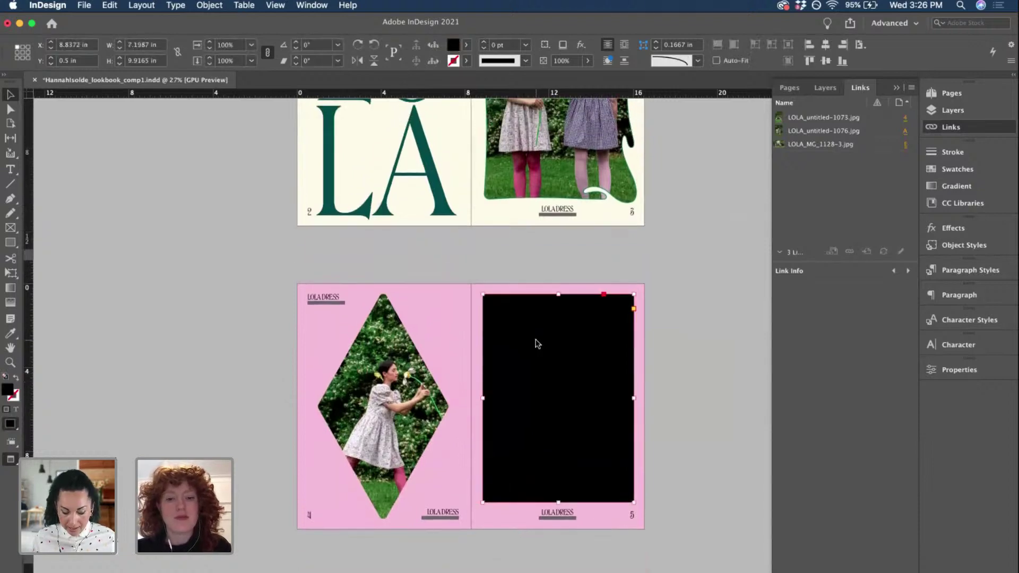
{"action": "key", "text": "super+d"}
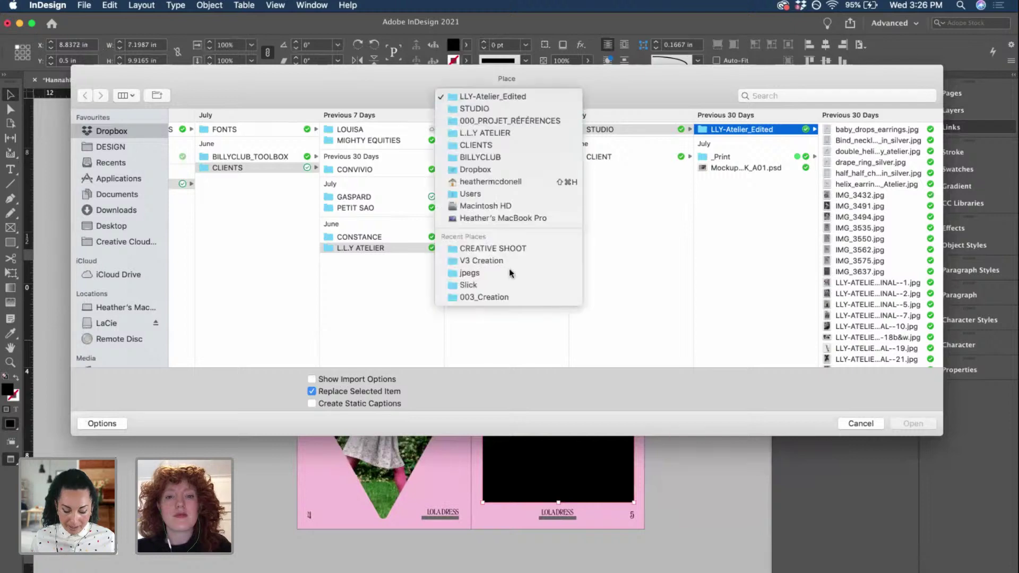
{"action": "left_click", "coordinate": [504, 97]}
{"action": "left_click", "coordinate": [499, 249]}
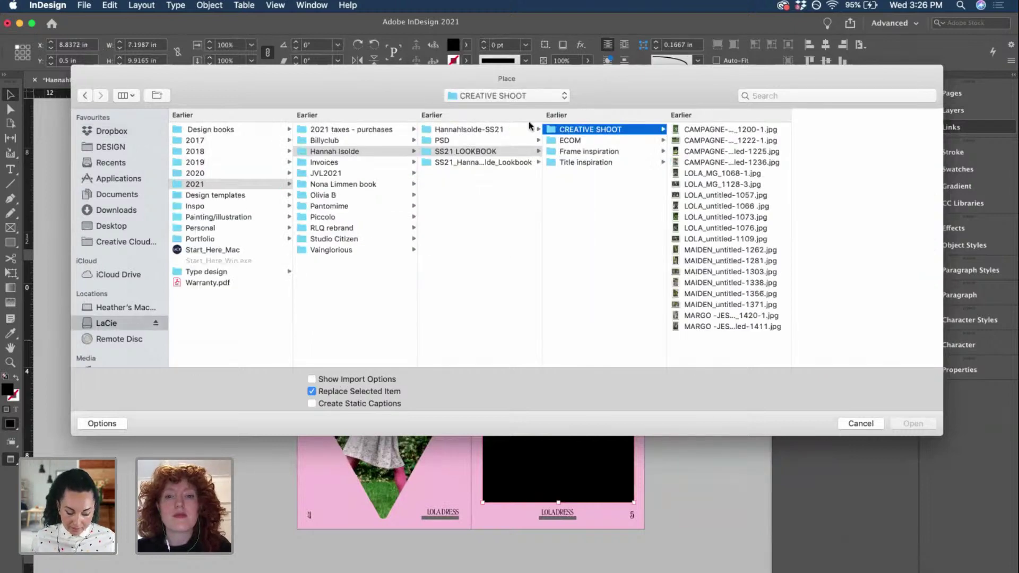
{"action": "left_click", "coordinate": [692, 238]}
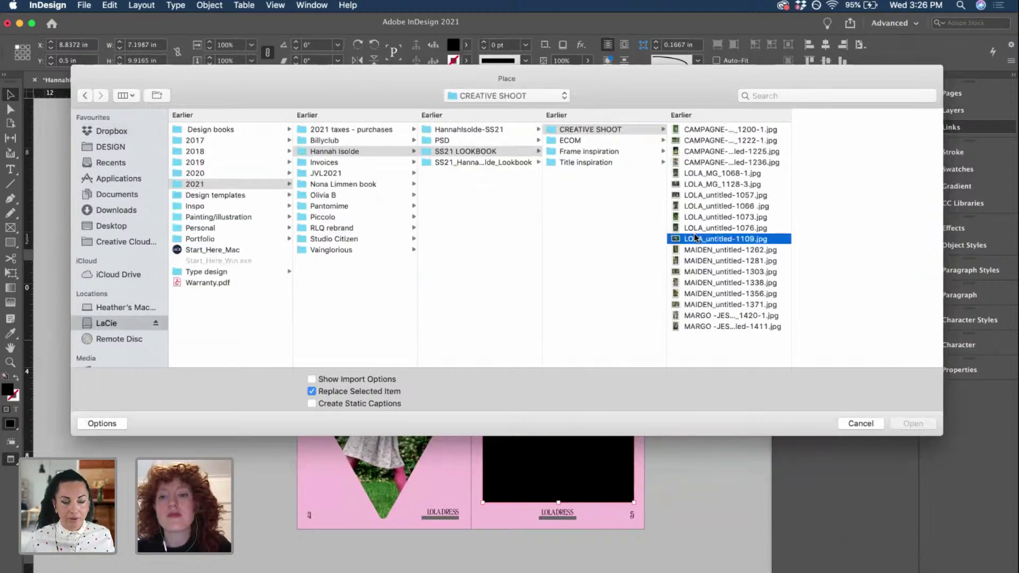
{"action": "left_click", "coordinate": [689, 228]}
{"action": "left_click", "coordinate": [686, 217]}
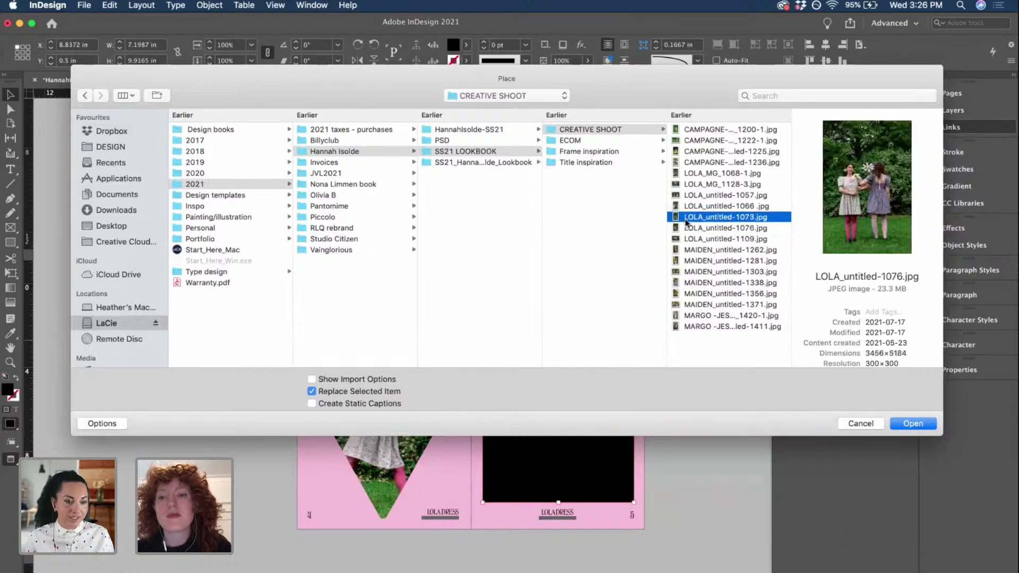
{"action": "left_click", "coordinate": [931, 428]}
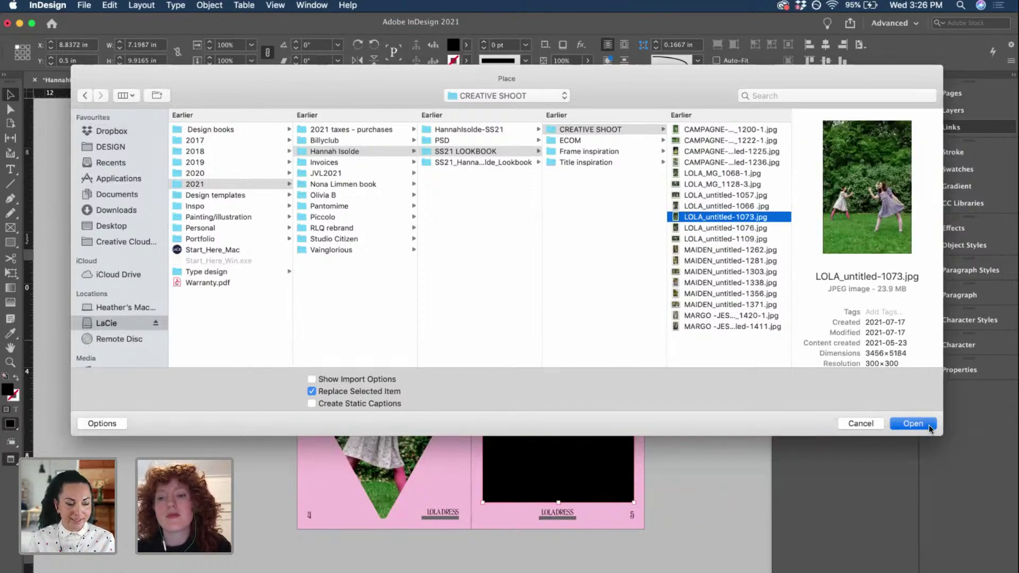
- Scale the page 5 photo to about 121.3% and reposition it to frame the woman in the gingham dress from head to feet
{"action": "double_click", "coordinate": [605, 366]}
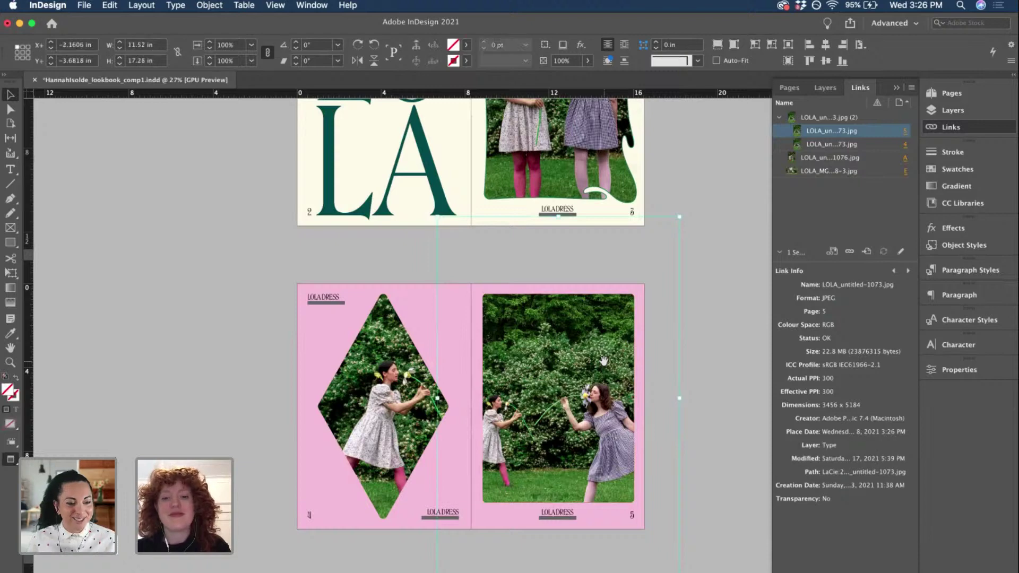
{"action": "key", "text": "super+period"}
{"action": "left_click_drag", "start_coordinate": [604, 360], "coordinate": [557, 366]}
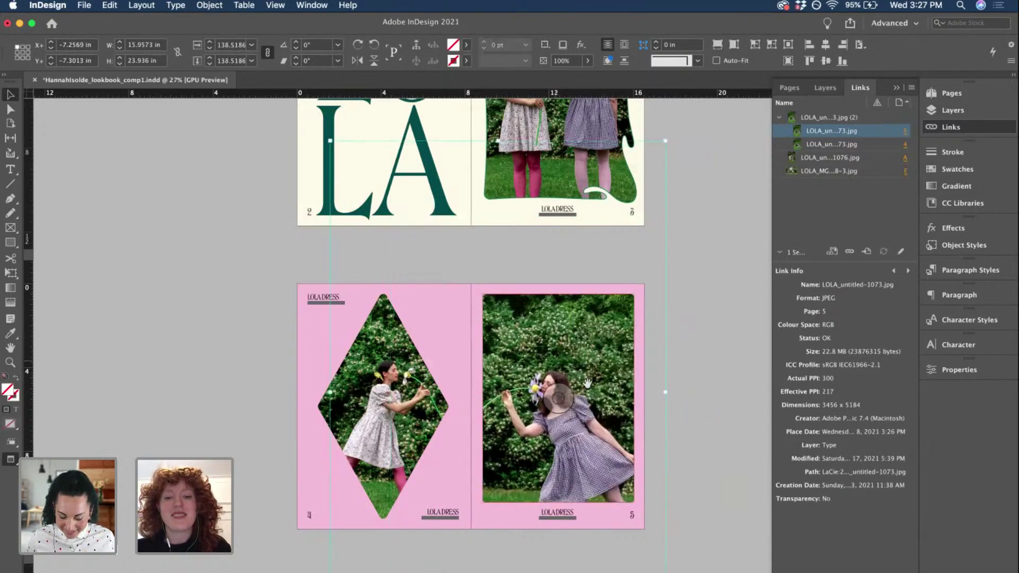
{"action": "left_click_drag", "start_coordinate": [648, 381], "coordinate": [591, 373]}
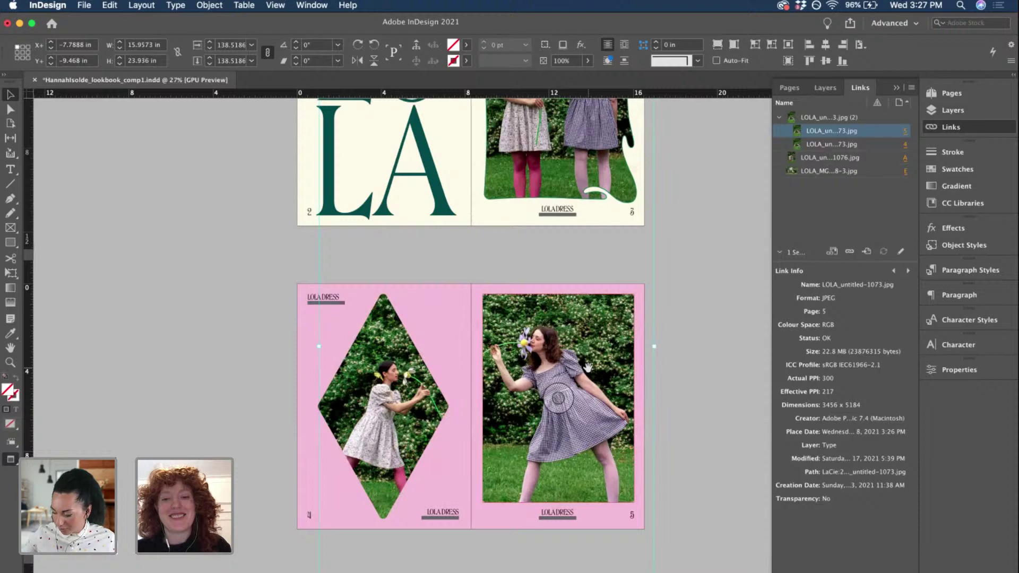
{"action": "key", "text": "super+alt+comma"}
{"action": "key", "text": "super+alt+comma"}
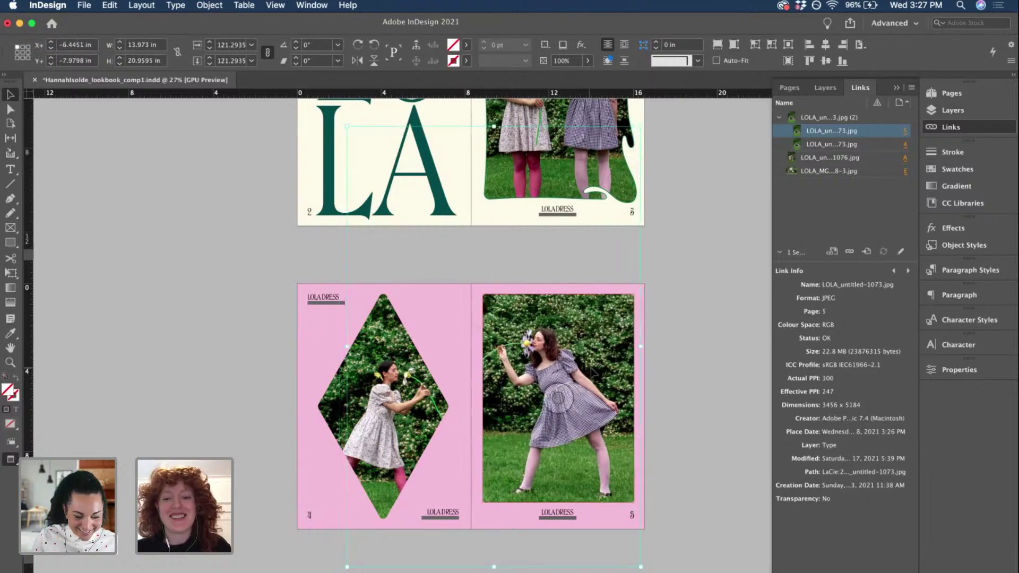
{"action": "left_click", "coordinate": [721, 373]}
- Check the pink spread's photo crops and save the lookbook document
{"action": "scroll", "coordinate": [536, 330], "scroll_direction": "up", "scroll_amount": 5}
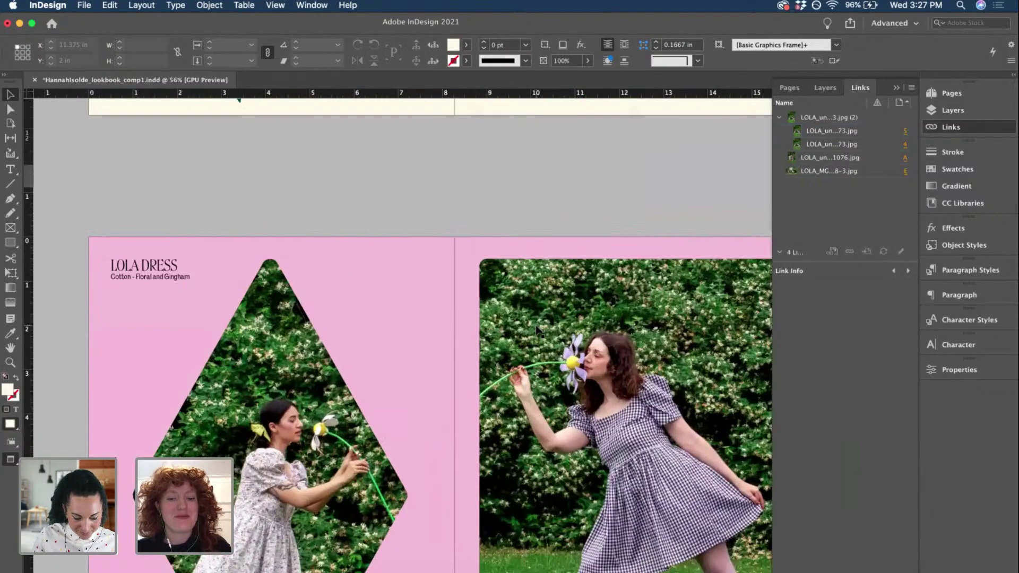
{"action": "scroll", "coordinate": [537, 330], "scroll_direction": "down", "scroll_amount": 5}
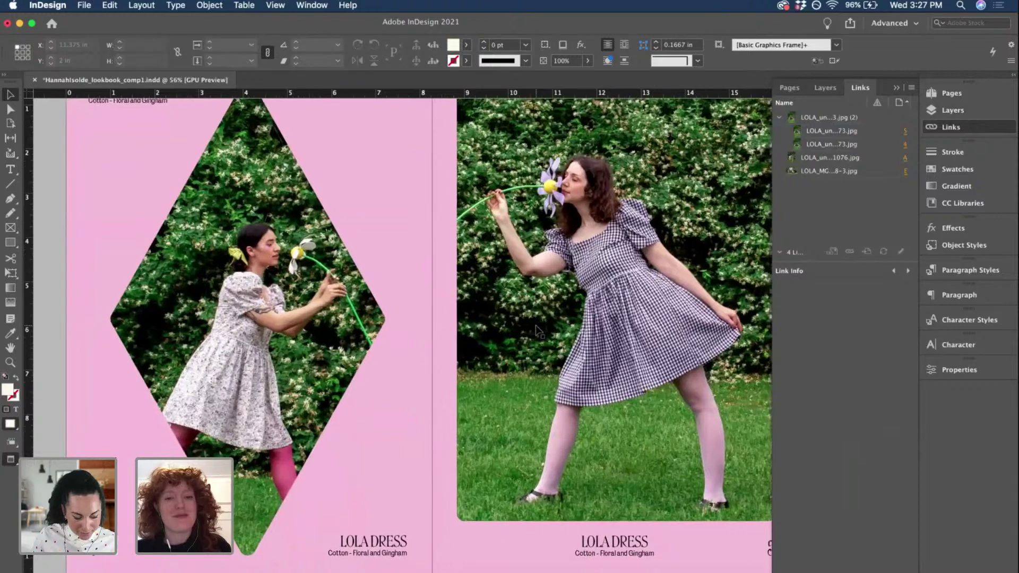
{"action": "scroll", "coordinate": [536, 330], "scroll_direction": "down", "scroll_amount": 2}
{"action": "scroll", "coordinate": [537, 329], "scroll_direction": "down", "scroll_amount": 3}
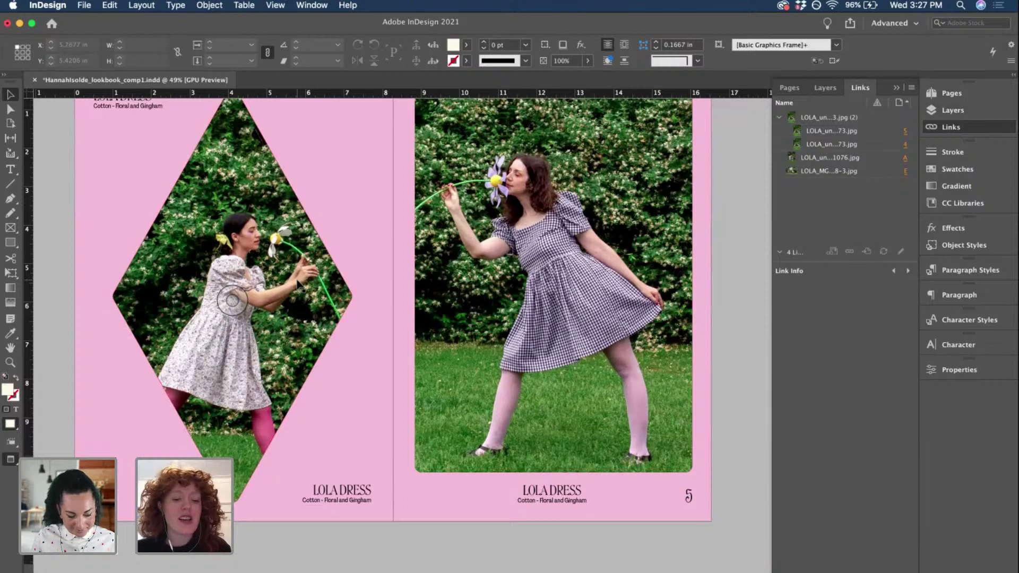
{"action": "key", "text": "super+s"}
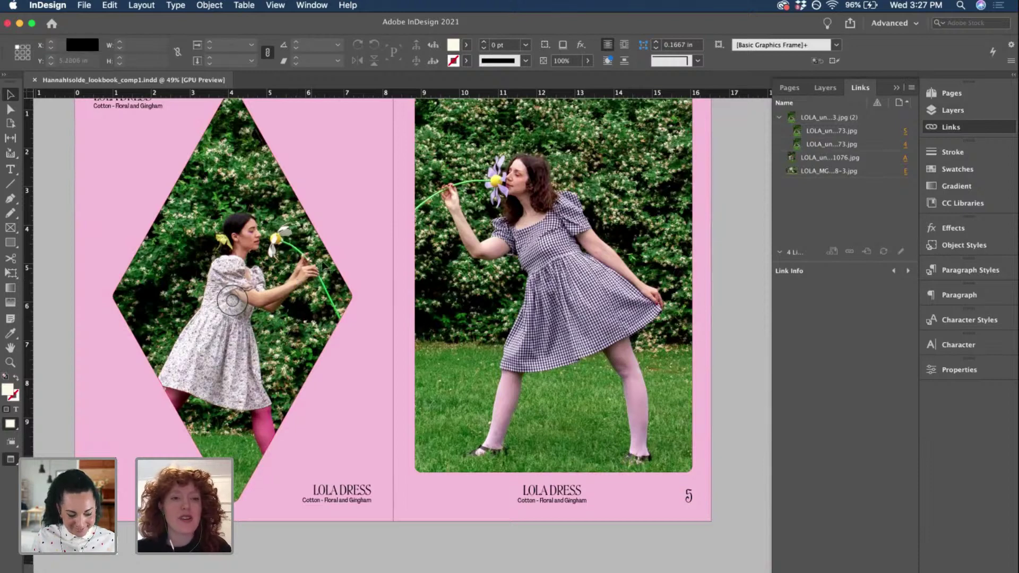
- Relink only the page 4 diamond frame's image to the LOLA_untitled-1066 photo
{"action": "scroll", "coordinate": [324, 268], "scroll_direction": "up", "scroll_amount": 2}
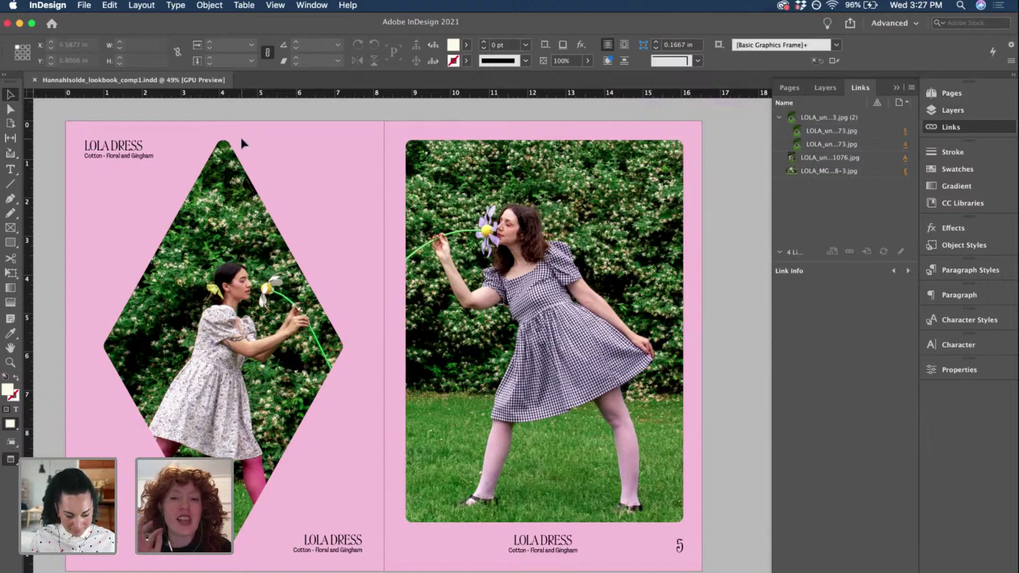
{"action": "left_click", "coordinate": [239, 180]}
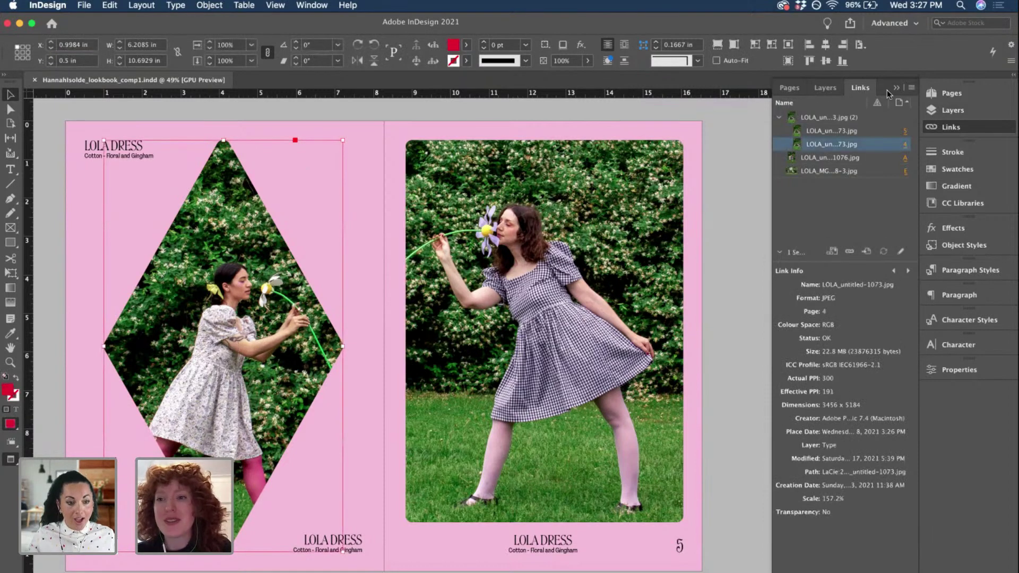
{"action": "left_click", "coordinate": [912, 89]}
{"action": "left_click", "coordinate": [811, 91]}
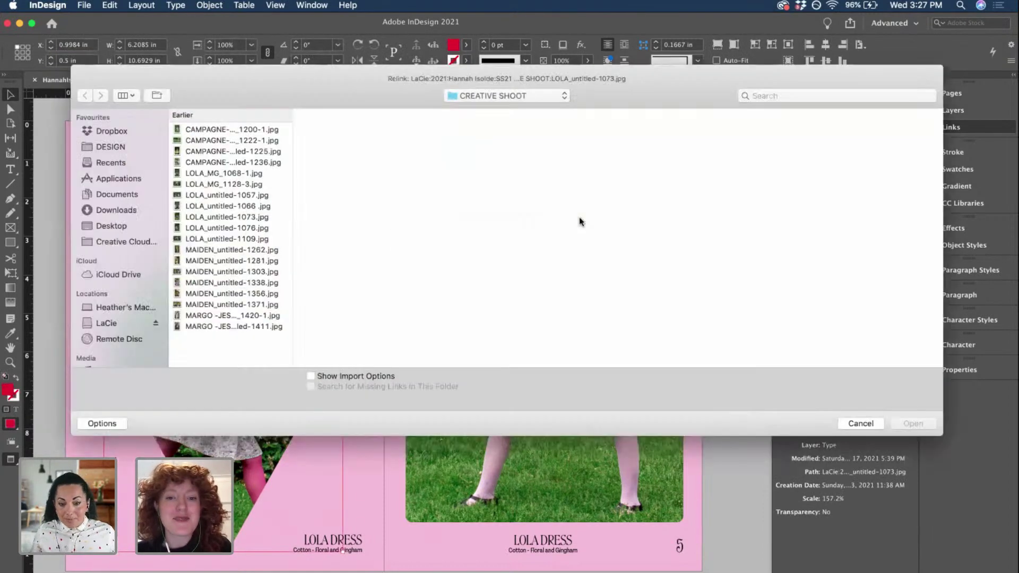
{"action": "left_click", "coordinate": [228, 227]}
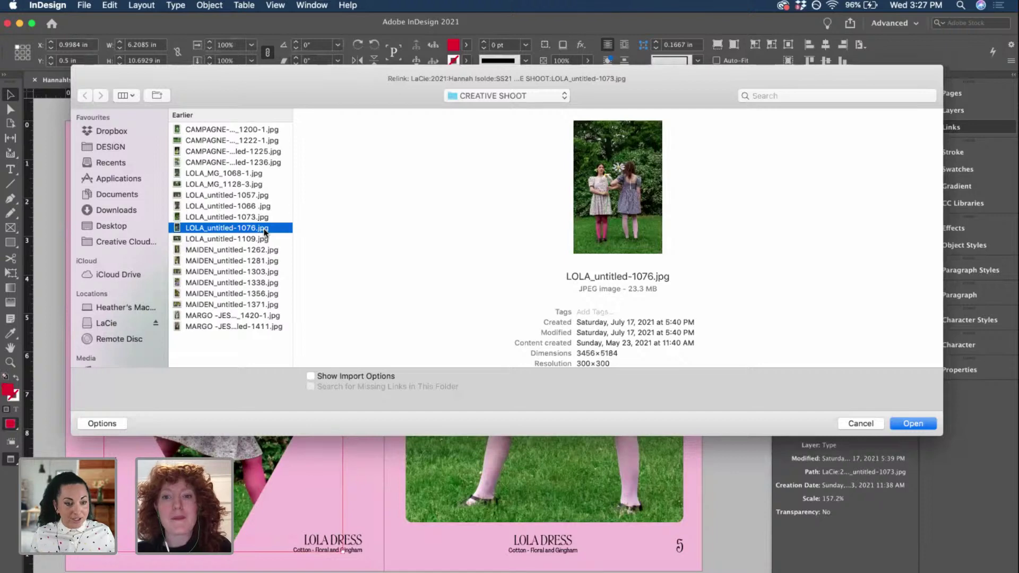
{"action": "key", "text": "Up"}
{"action": "key", "text": "Up"}
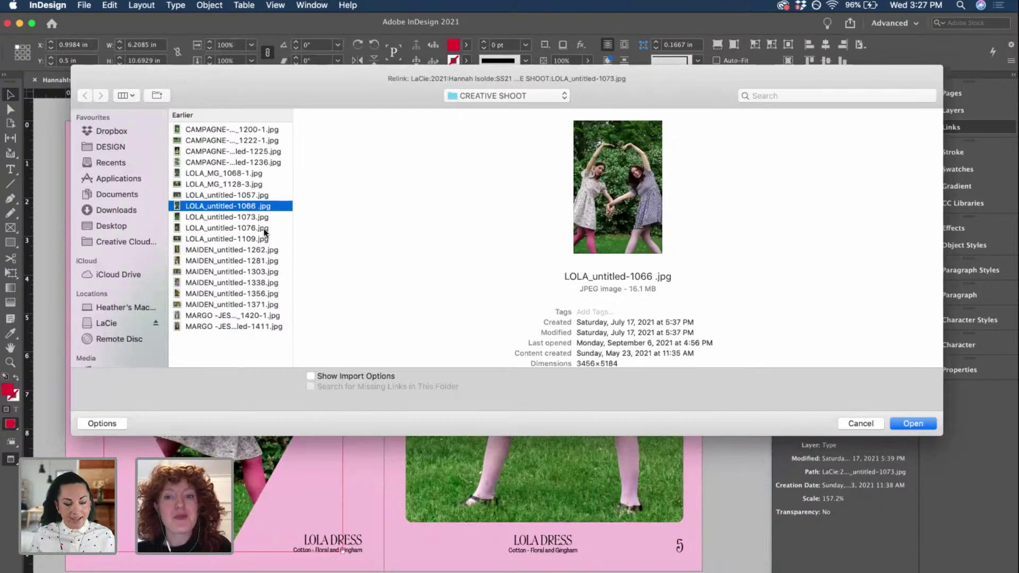
{"action": "left_click", "coordinate": [909, 423]}
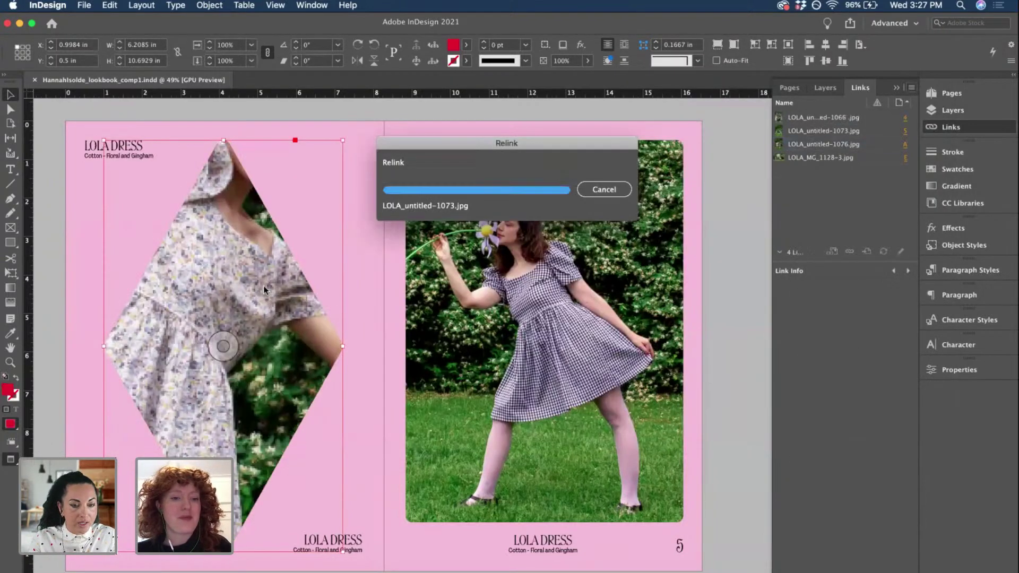
- Scale the page 4 diamond photo to about 60.1% and reposition it to show both women inside the frame
{"action": "double_click", "coordinate": [264, 291]}
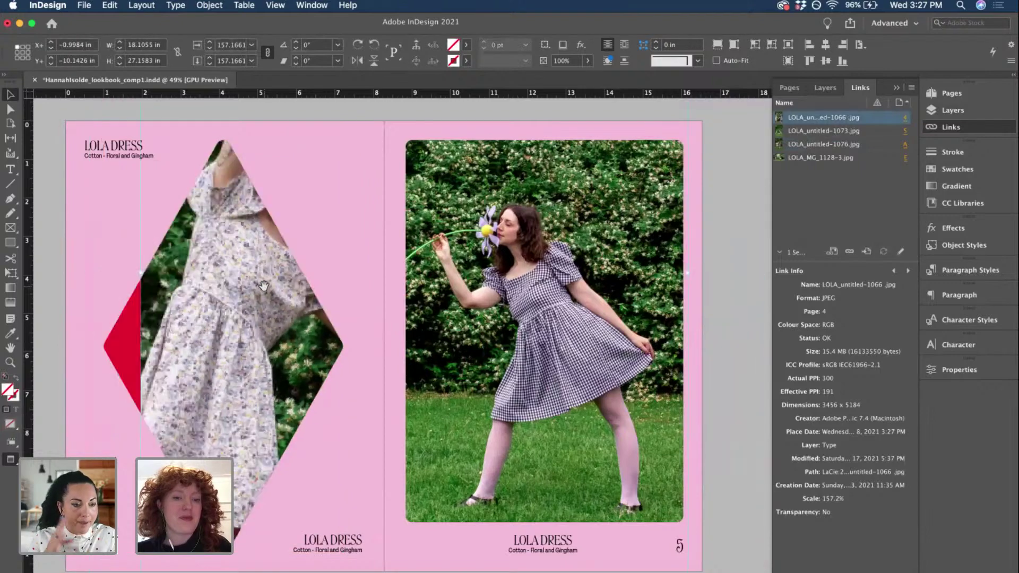
{"action": "key", "text": "super+alt+shift+c"}
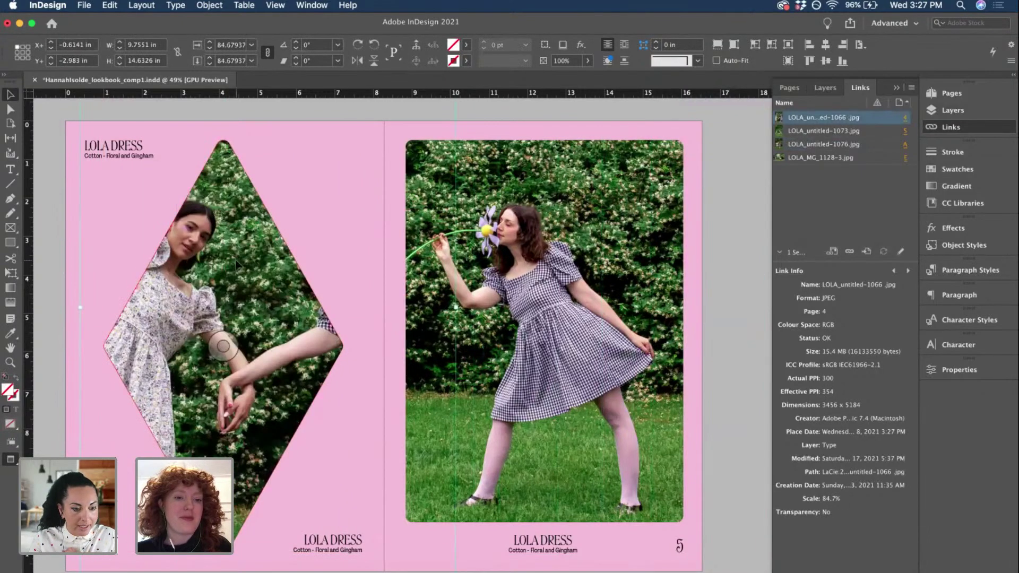
{"action": "key", "text": "super+alt+x"}
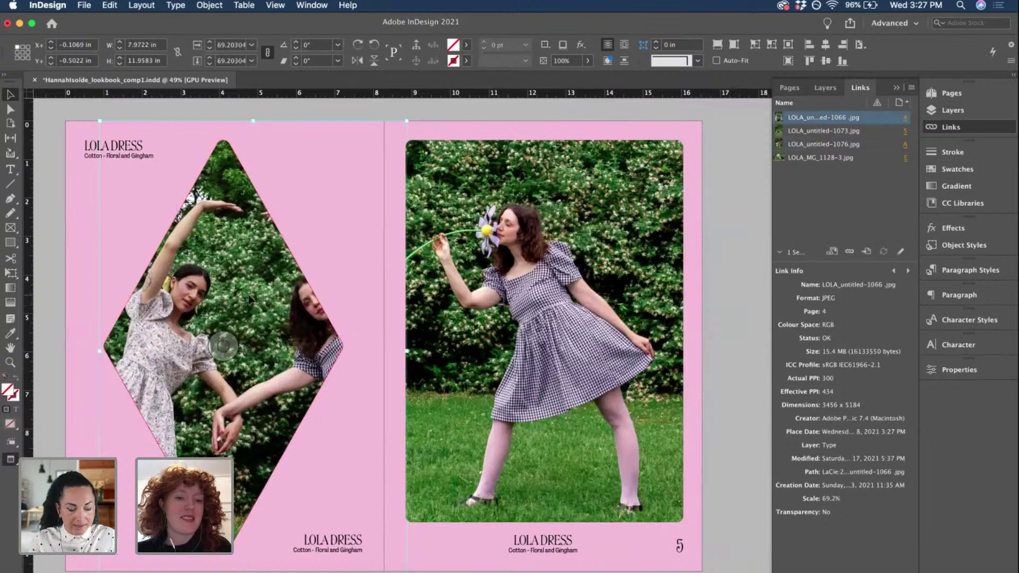
{"action": "key", "text": "super+comma"}
{"action": "key", "text": "super+comma"}
{"action": "key", "text": "super+comma"}
{"action": "key", "text": "super+comma"}
{"action": "key", "text": "super+comma"}
{"action": "key", "text": "super+comma"}
{"action": "key", "text": "super+comma"}
{"action": "key", "text": "super+comma"}
{"action": "key", "text": "super+comma"}
{"action": "key", "text": "super+comma"}
{"action": "key", "text": "super+comma"}
{"action": "key", "text": "super+comma"}
{"action": "key", "text": "super+comma"}
{"action": "key", "text": "super+comma"}
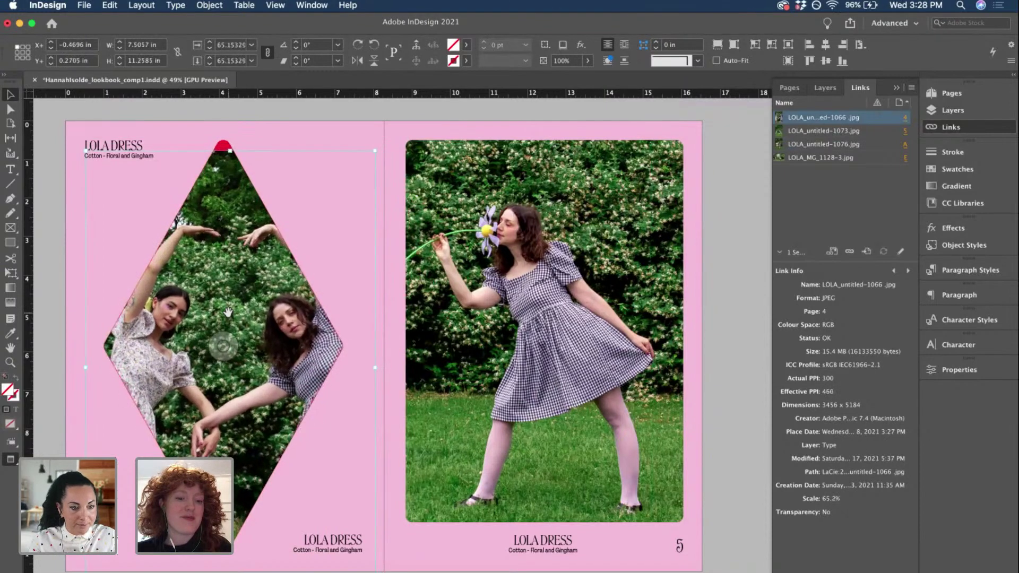
{"action": "left_click_drag", "start_coordinate": [228, 312], "coordinate": [227, 288]}
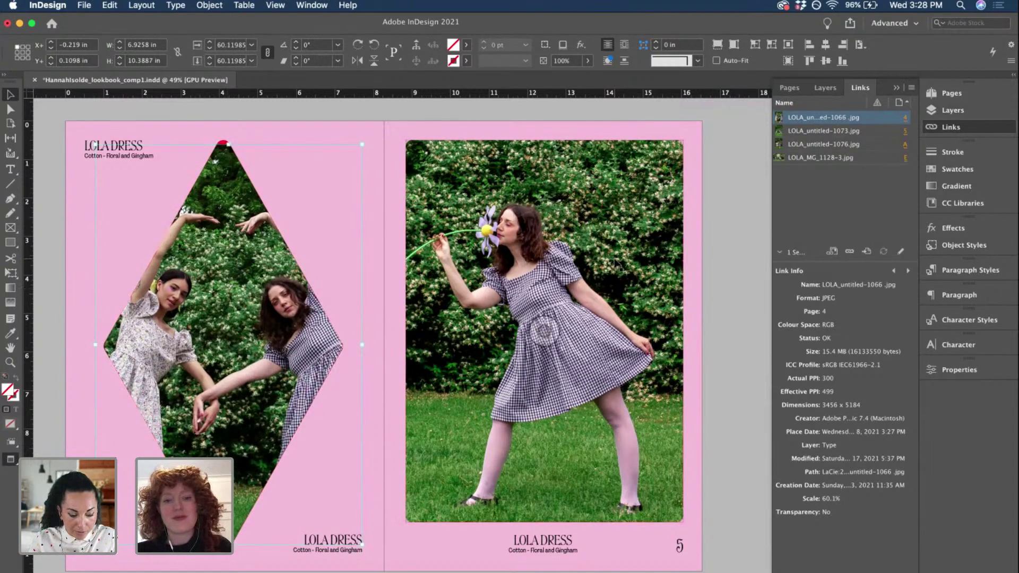
{"action": "left_click", "coordinate": [373, 106]}
- Relink the page 4 diamond frame's image to LOLA_untitled-1109.jpg from the CREATIVE SHOOT folder
{"action": "left_click", "coordinate": [266, 252]}
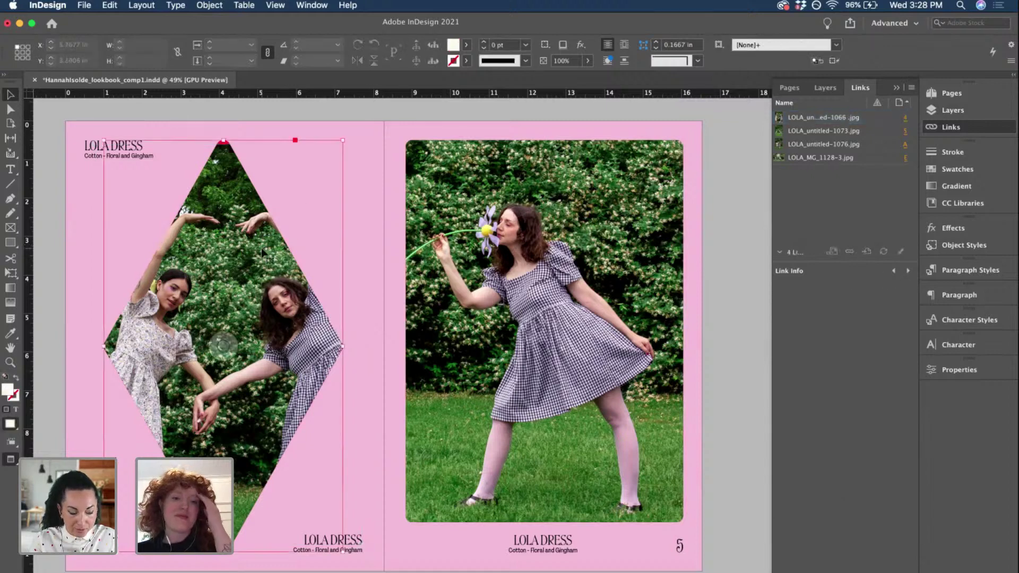
{"action": "left_click", "coordinate": [910, 87]}
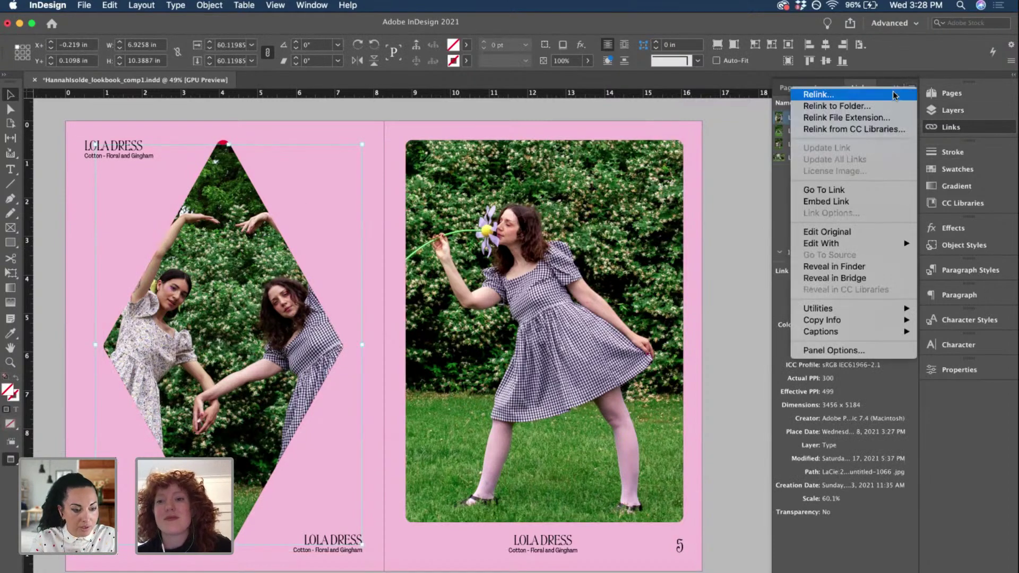
{"action": "left_click", "coordinate": [801, 93]}
{"action": "left_click", "coordinate": [220, 184]}
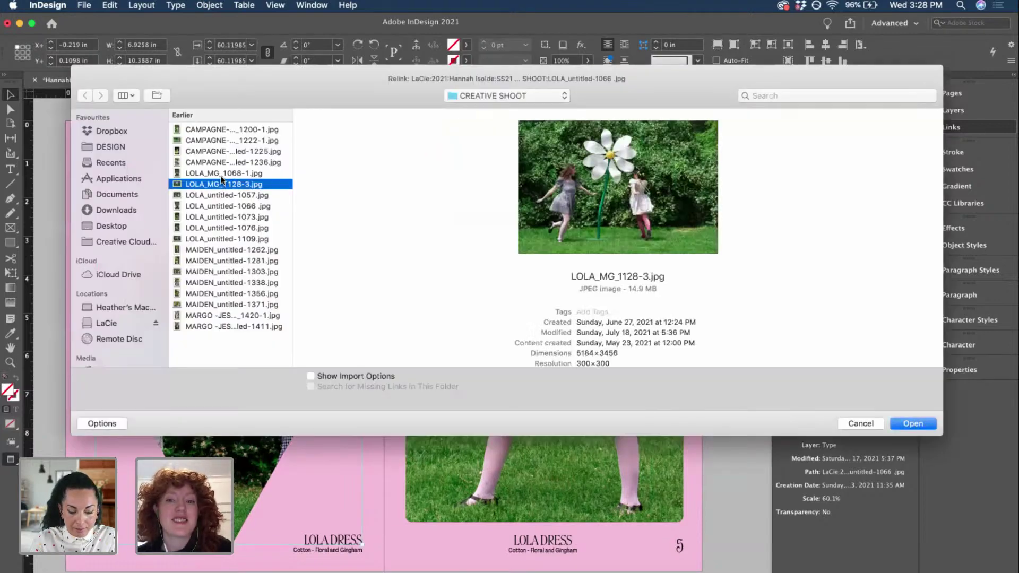
{"action": "left_click", "coordinate": [220, 173]}
{"action": "left_click", "coordinate": [220, 227]}
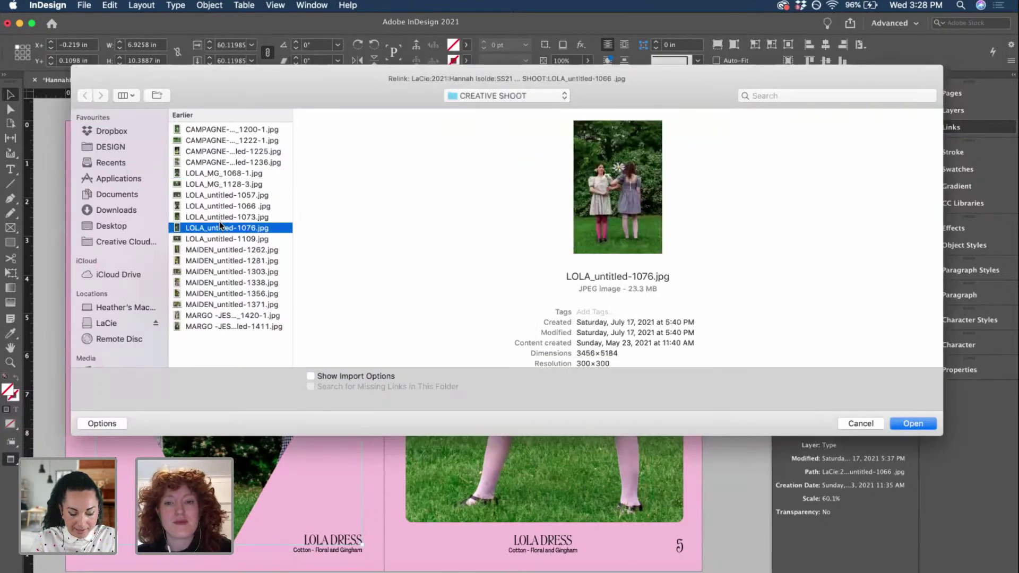
{"action": "key", "text": "Down"}
{"action": "key", "text": "Down"}
{"action": "key", "text": "Down"}
{"action": "key", "text": "Up"}
{"action": "key", "text": "Up"}
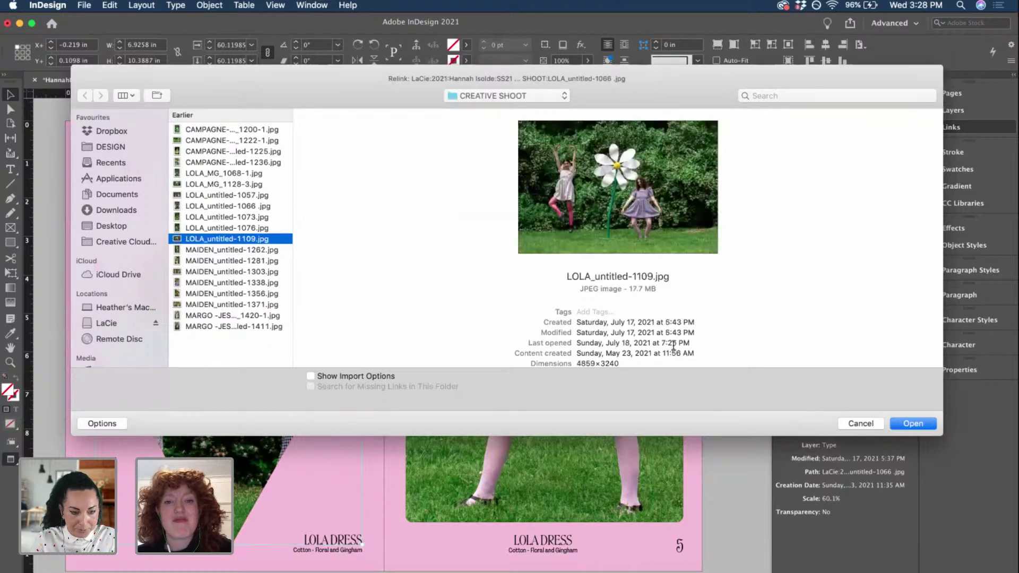
{"action": "left_click", "coordinate": [922, 427]}
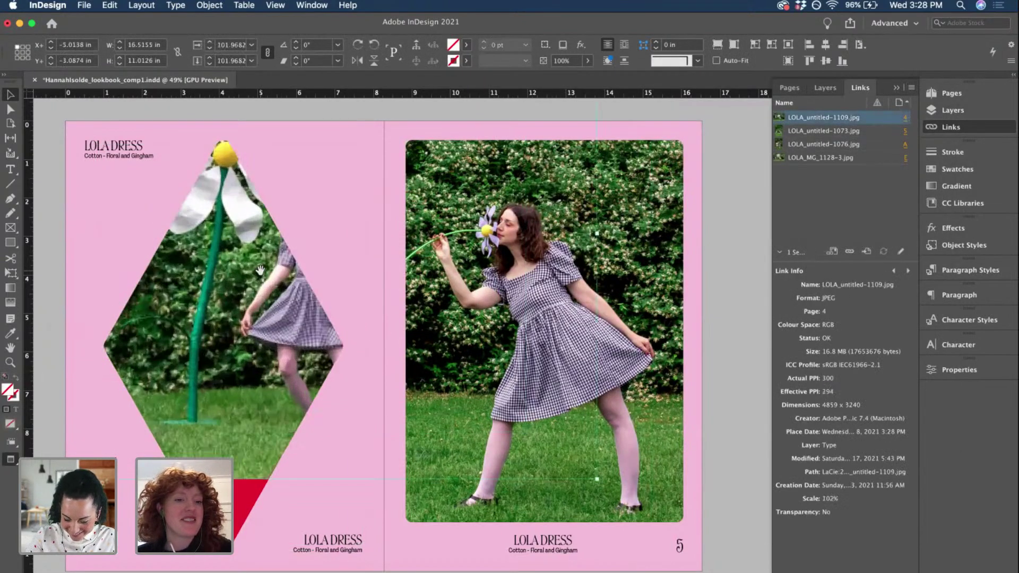
- Scale the diamond photo to about 107.9% and reposition it to center the woman in the floral dress with raised arms
{"action": "left_click_drag", "start_coordinate": [224, 271], "coordinate": [348, 341]}
{"action": "left_click_drag", "start_coordinate": [282, 300], "coordinate": [315, 310]}
{"action": "left_click_drag", "start_coordinate": [268, 283], "coordinate": [273, 312]}
{"action": "key", "text": "super+comma"}
{"action": "key", "text": "super+comma"}
{"action": "key", "text": "super+comma"}
{"action": "key", "text": "super+comma"}
{"action": "key", "text": "super+comma"}
{"action": "key", "text": "super+comma"}
{"action": "key", "text": "super+comma"}
{"action": "key", "text": "super+comma"}
{"action": "key", "text": "super+comma"}
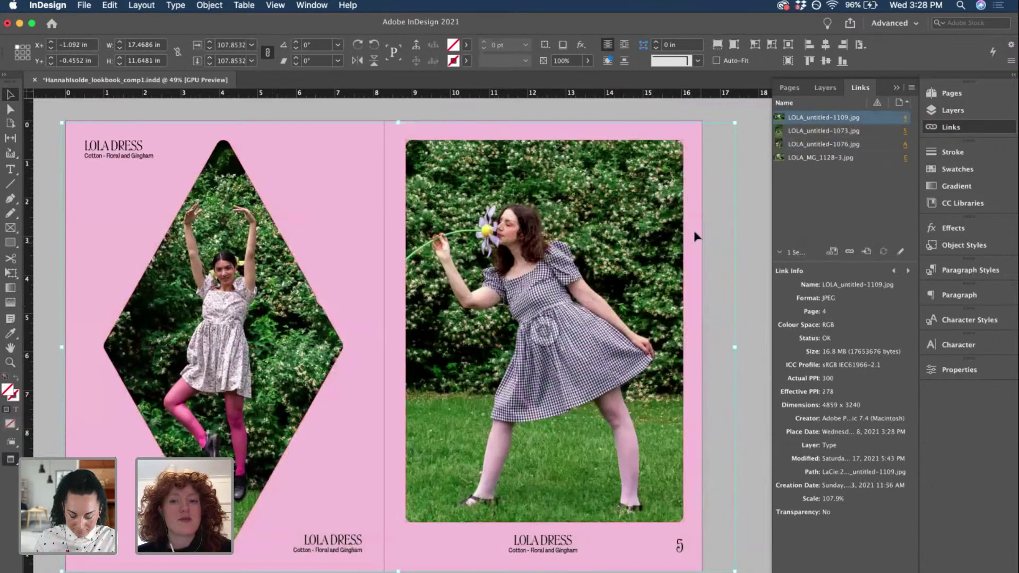
{"action": "left_click", "coordinate": [759, 198]}
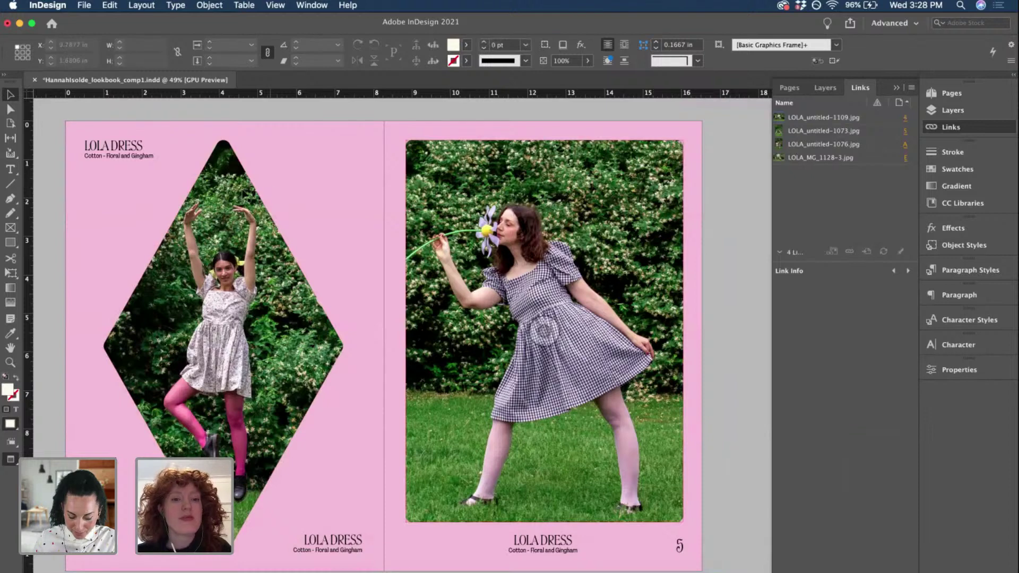
- Remove the red fill from the page 4 diamond frame
{"action": "left_click", "coordinate": [227, 172]}
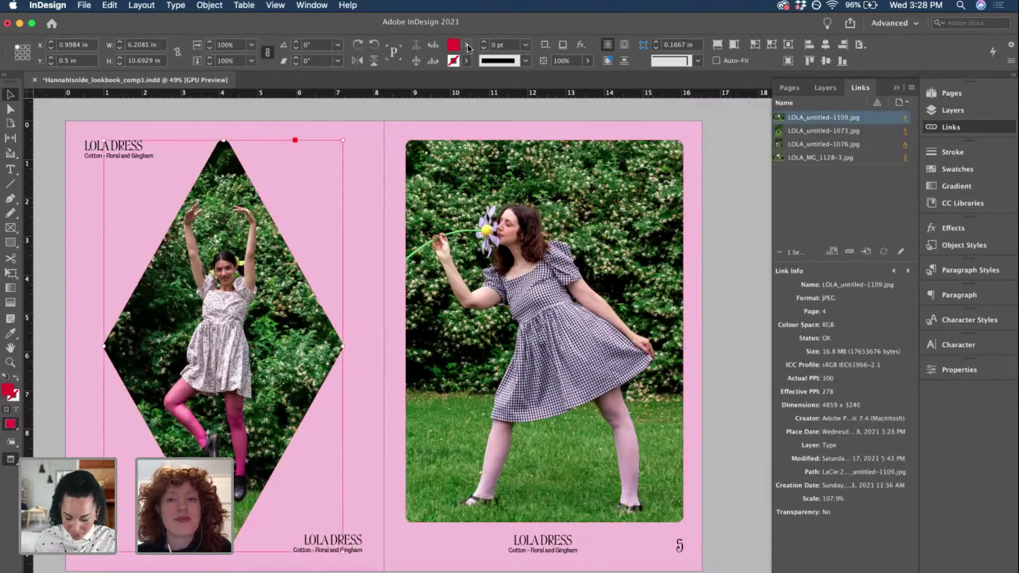
{"action": "left_click", "coordinate": [467, 45]}
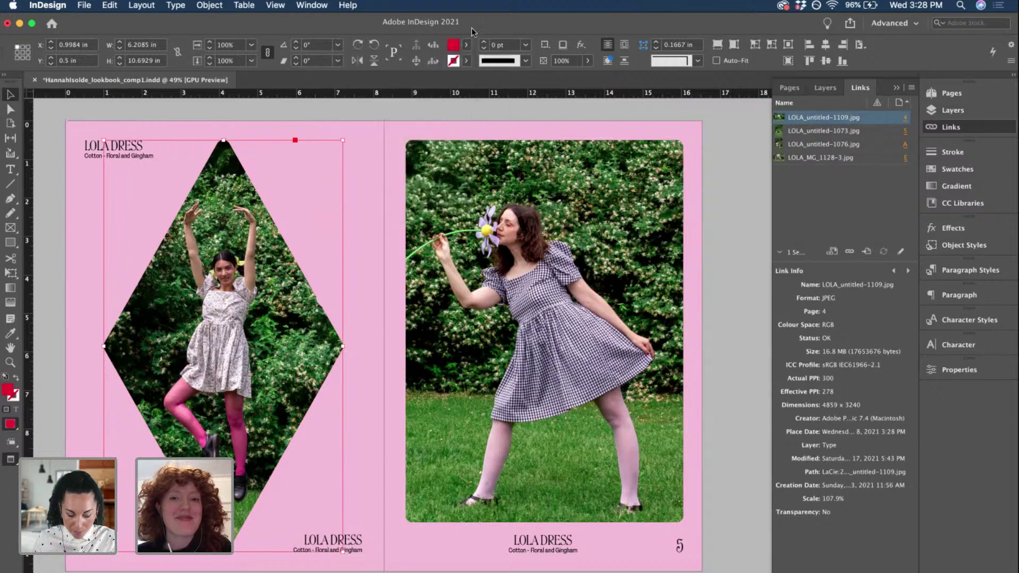
{"action": "left_click", "coordinate": [468, 42]}
{"action": "scroll", "coordinate": [389, 98], "scroll_direction": "up", "scroll_amount": 3}
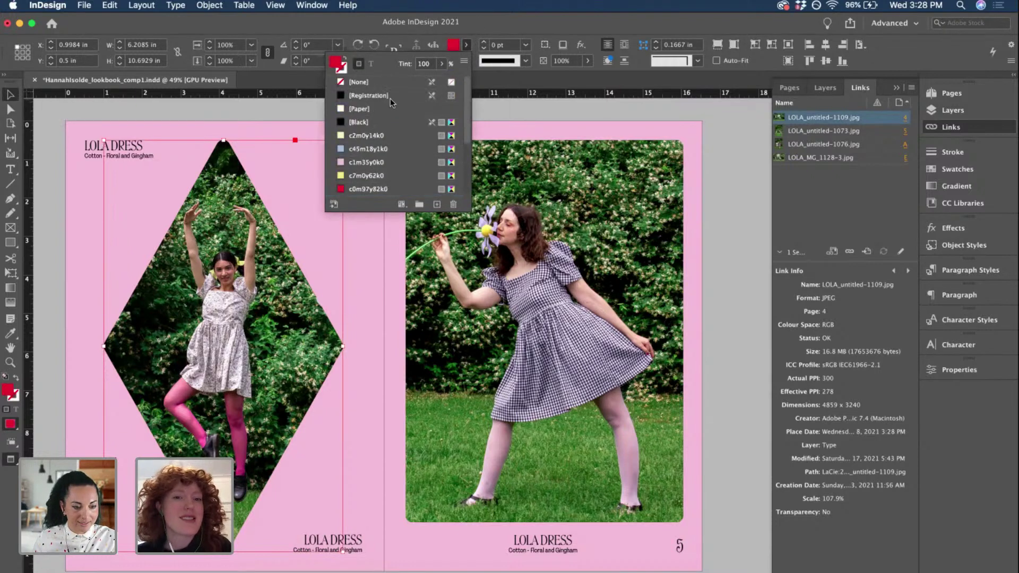
{"action": "left_click", "coordinate": [359, 82]}
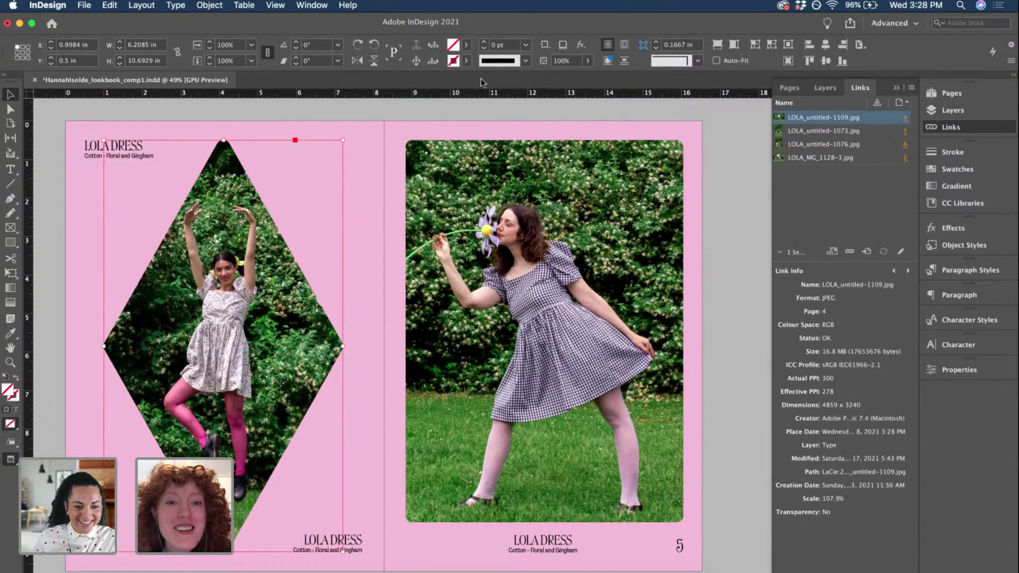
- Remove the page 5 photo frame's black fill and give it a 3 pt stroke in the dark green c89m43y56k48 swatch
{"action": "left_click", "coordinate": [460, 170]}
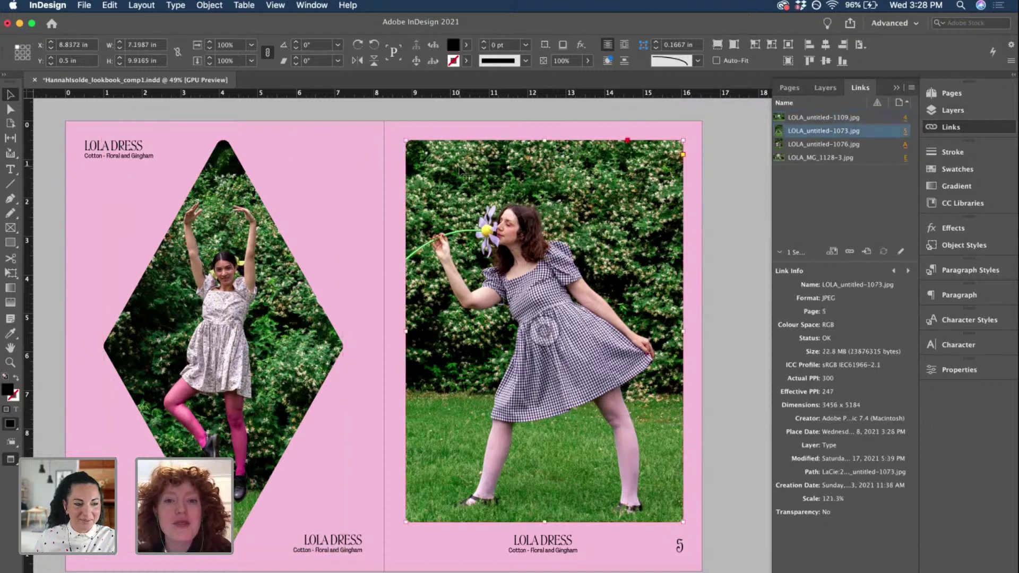
{"action": "left_click", "coordinate": [466, 45]}
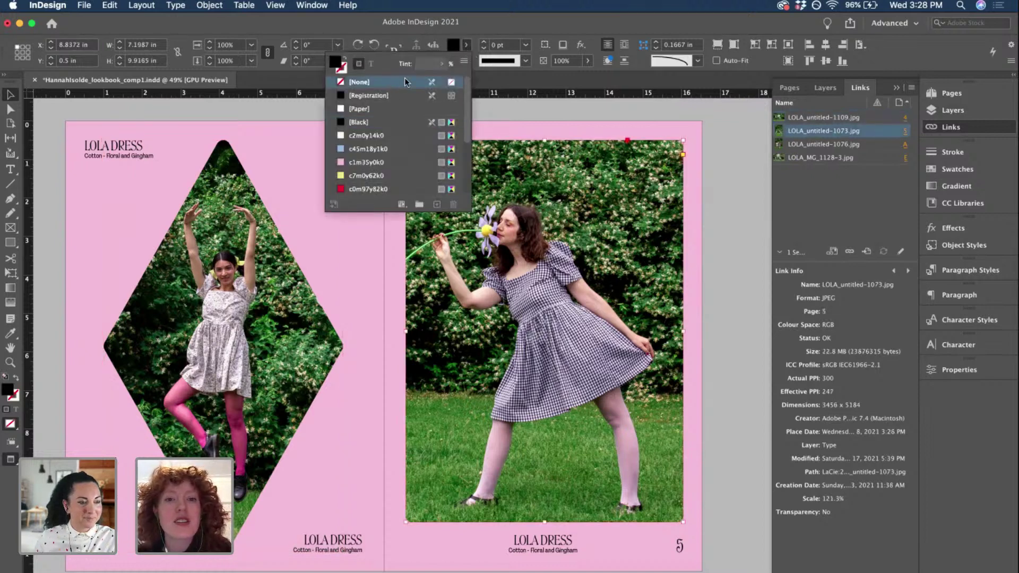
{"action": "left_click", "coordinate": [404, 81]}
{"action": "left_click", "coordinate": [469, 62]}
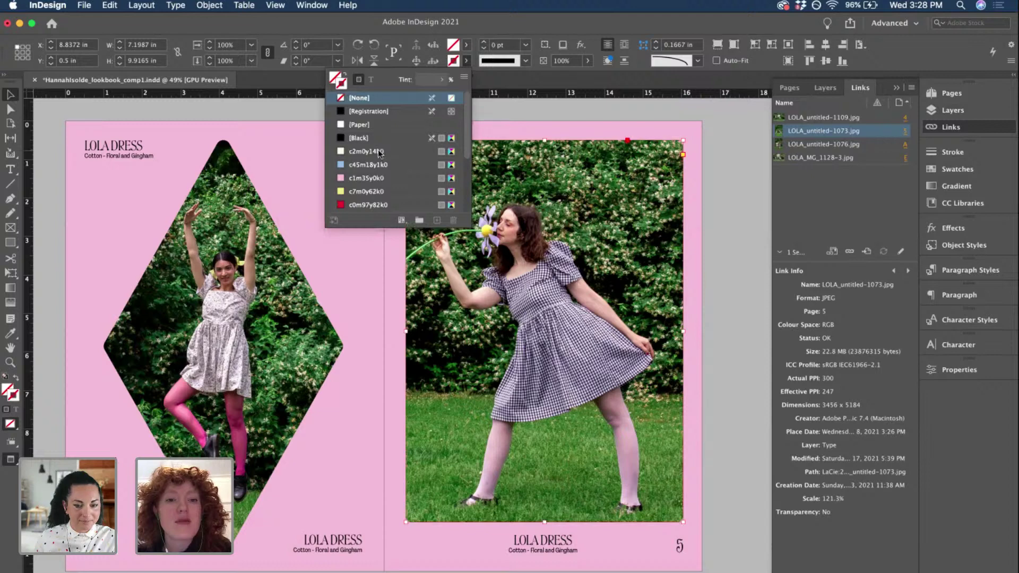
{"action": "scroll", "coordinate": [355, 159], "scroll_direction": "down", "scroll_amount": 3}
{"action": "left_click", "coordinate": [350, 165]}
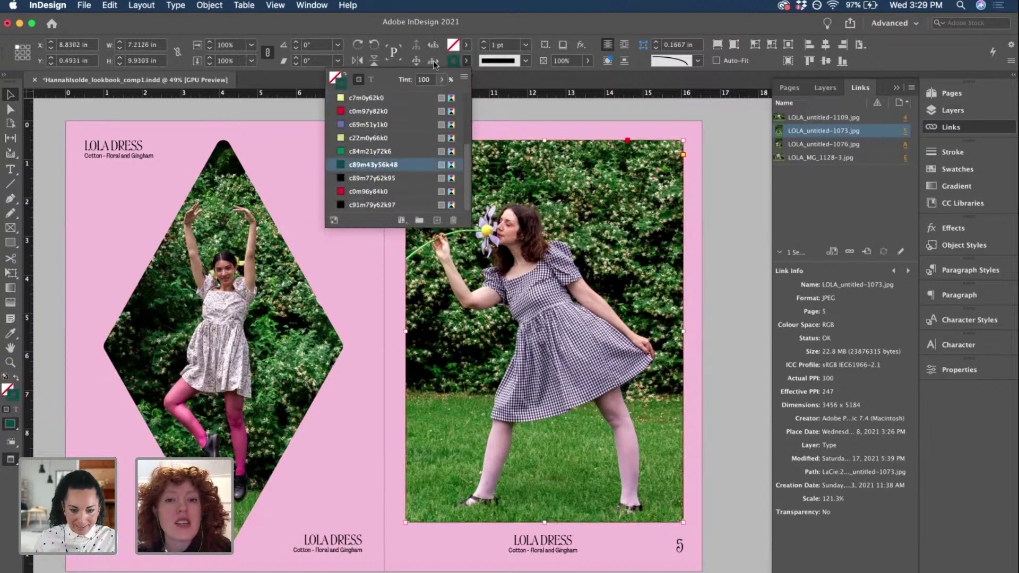
{"action": "left_click", "coordinate": [484, 42]}
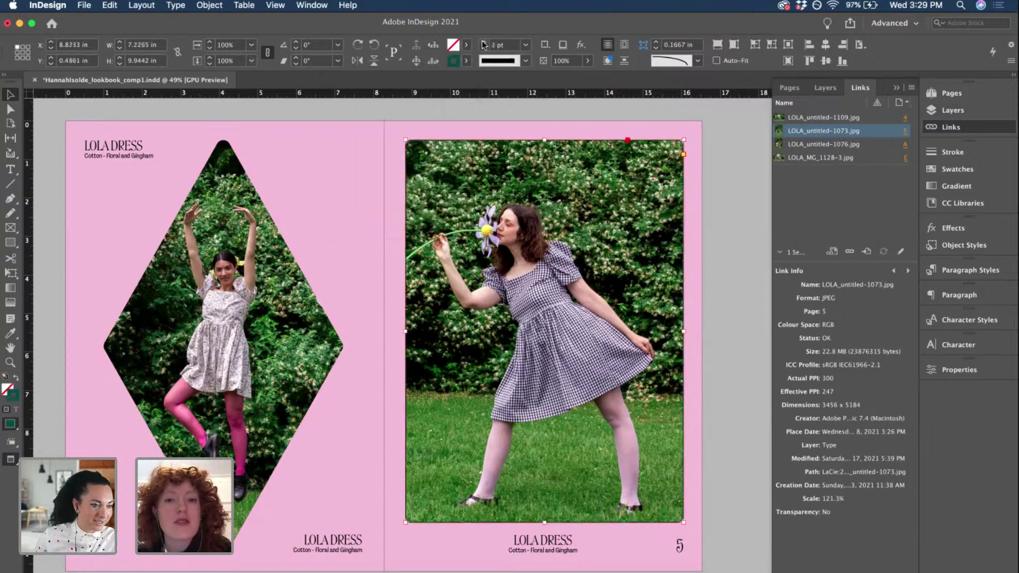
{"action": "left_click", "coordinate": [483, 42]}
- Give the page 4 diamond frame a matching 3 pt stroke in the c89m43y56k48 swatch and save the document
{"action": "left_click", "coordinate": [245, 201]}
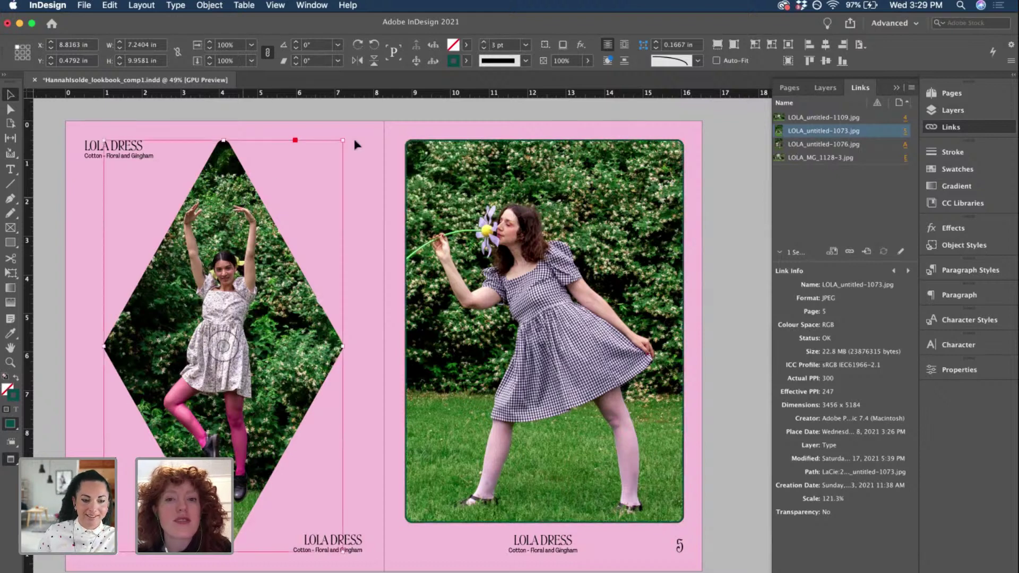
{"action": "left_click", "coordinate": [465, 62]}
{"action": "scroll", "coordinate": [371, 159], "scroll_direction": "down", "scroll_amount": 3}
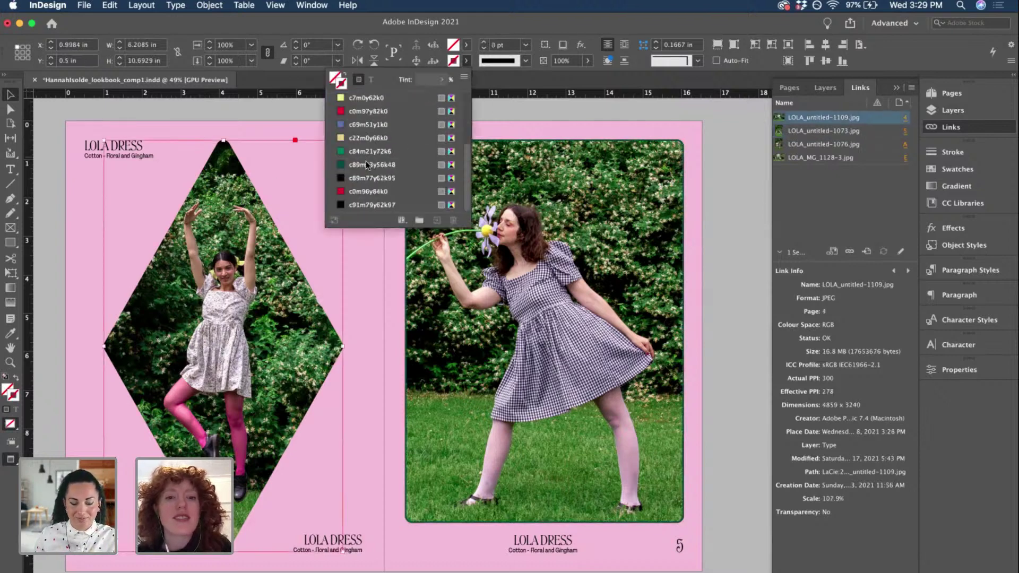
{"action": "left_click", "coordinate": [362, 164]}
{"action": "left_click", "coordinate": [483, 42]}
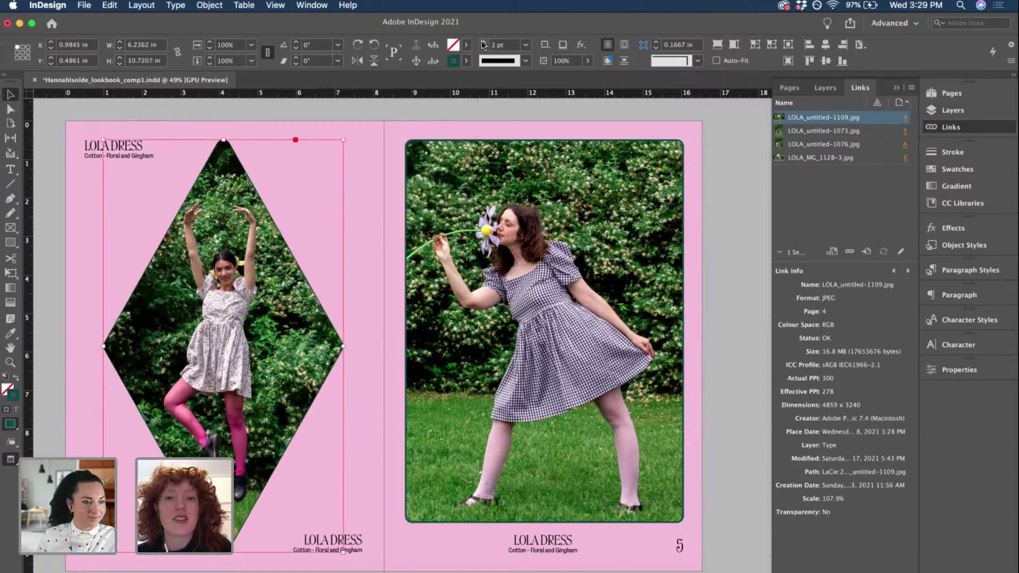
{"action": "left_click", "coordinate": [409, 117]}
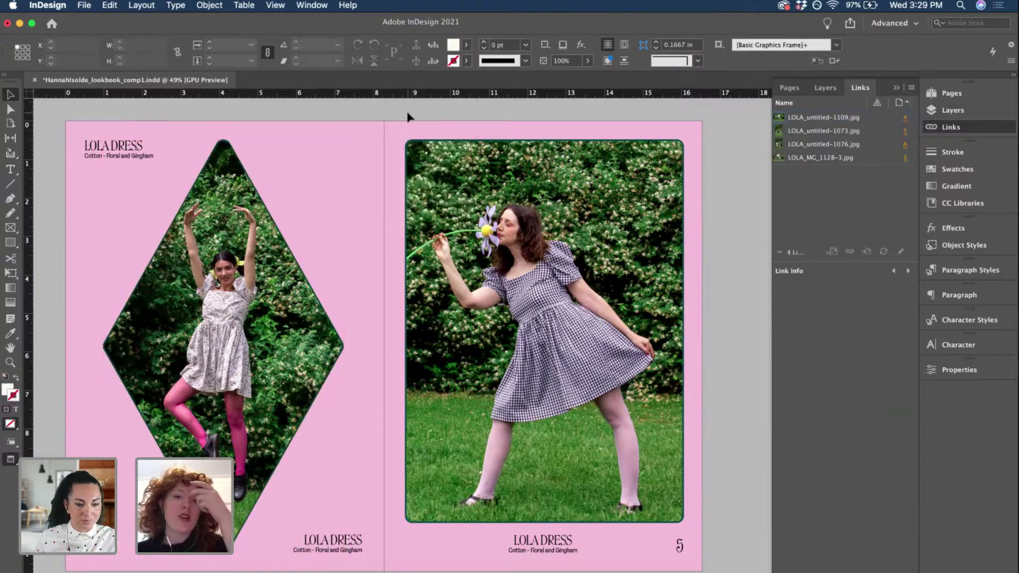
{"action": "key", "text": "super+s"}
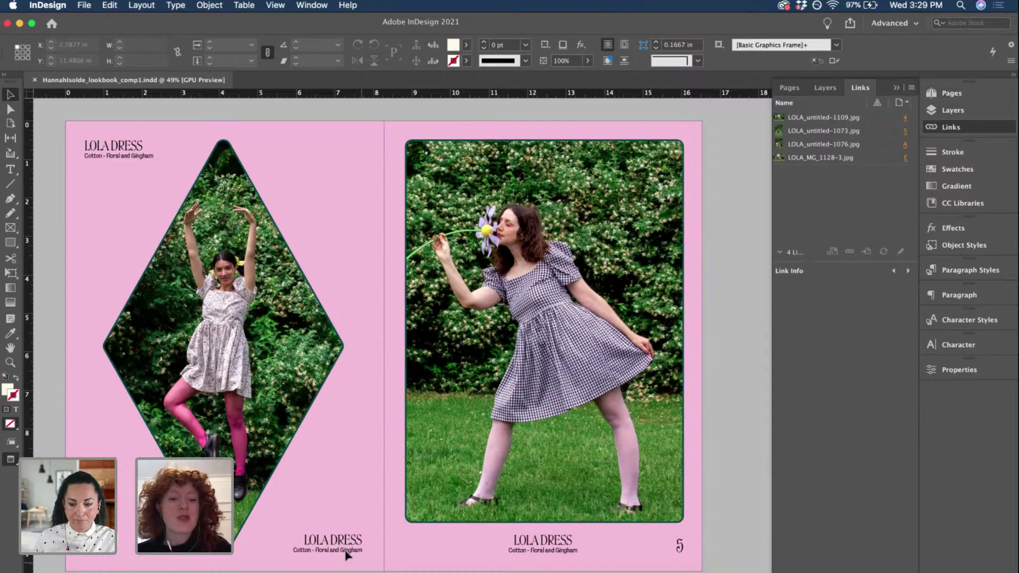
- Delete the LOLA DRESS title and its Cotton - Floral and Gingham subtitle above the diamond on page 4, and save the document
{"action": "left_click", "coordinate": [126, 153]}
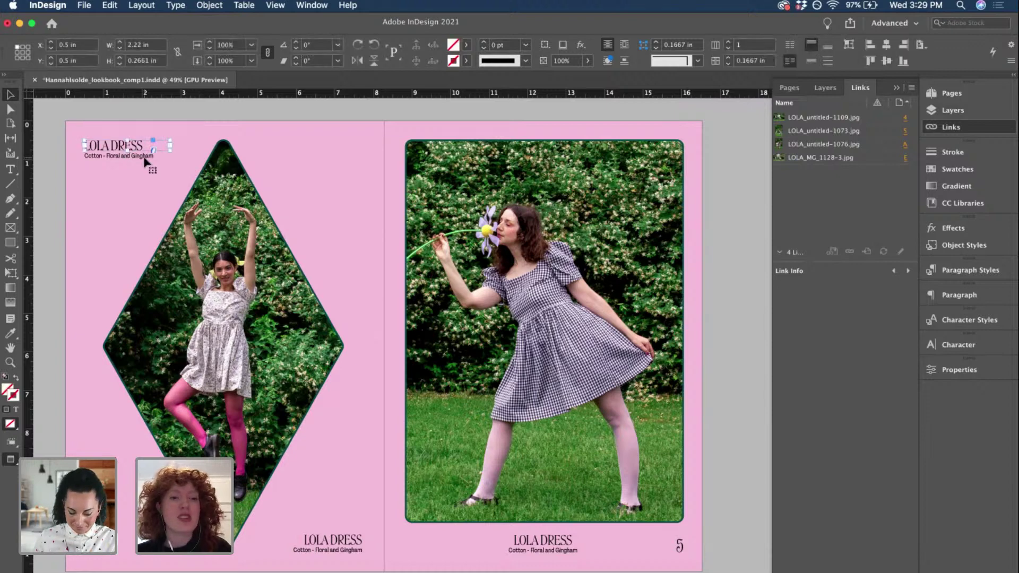
{"action": "left_click_drag", "start_coordinate": [146, 162], "coordinate": [146, 162]}
{"action": "key", "text": "Delete"}
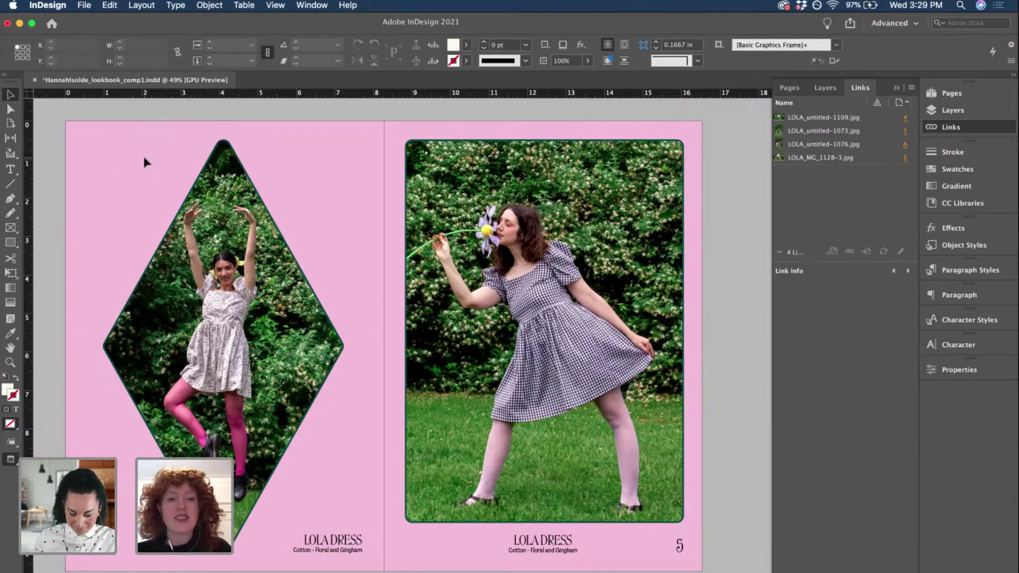
{"action": "key", "text": "super+s"}
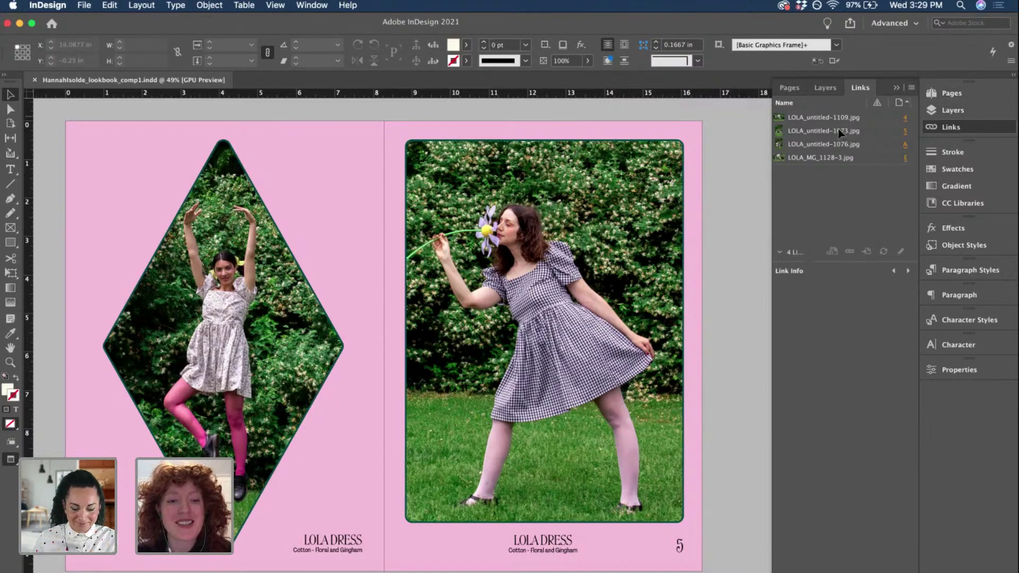
- Scale the diamond frame and its photo down proportionally to about 5.8 by 9.96 in and center it horizontally on page 4
{"action": "left_click", "coordinate": [318, 376]}
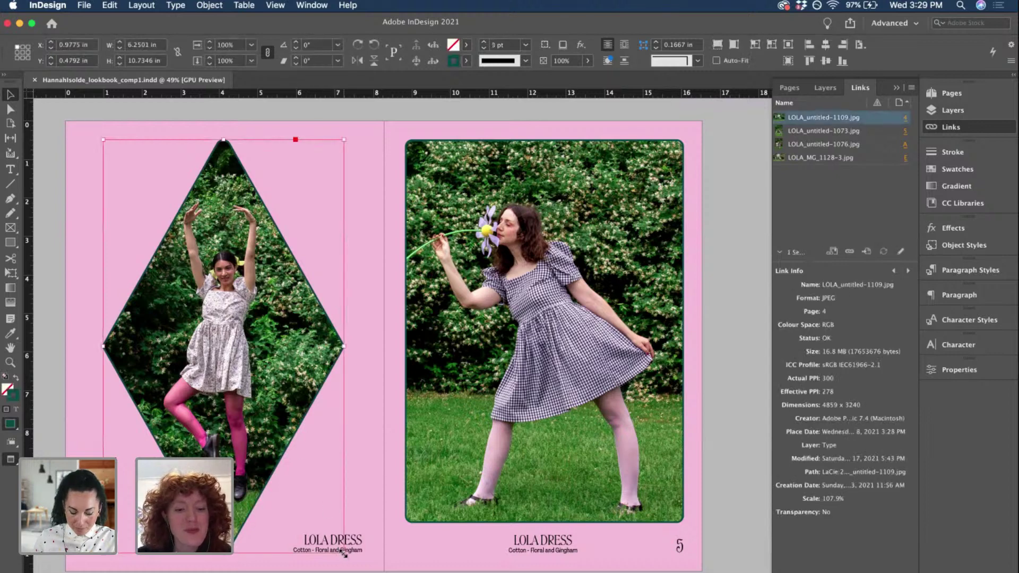
{"action": "left_click_drag", "start_coordinate": [343, 551], "coordinate": [295, 521]}
{"action": "left_click_drag", "start_coordinate": [295, 525], "coordinate": [296, 526]}
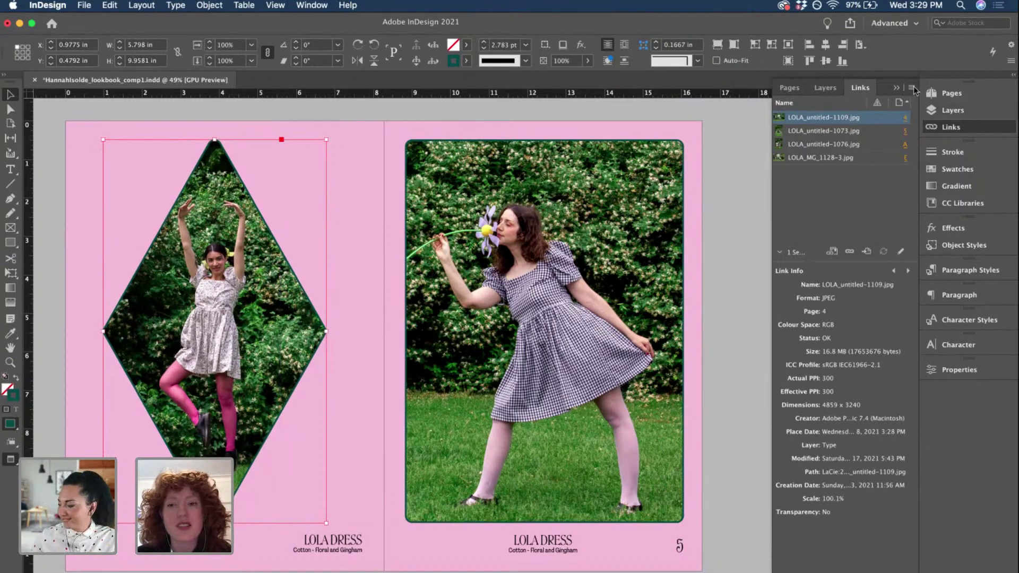
{"action": "left_click", "coordinate": [825, 45]}
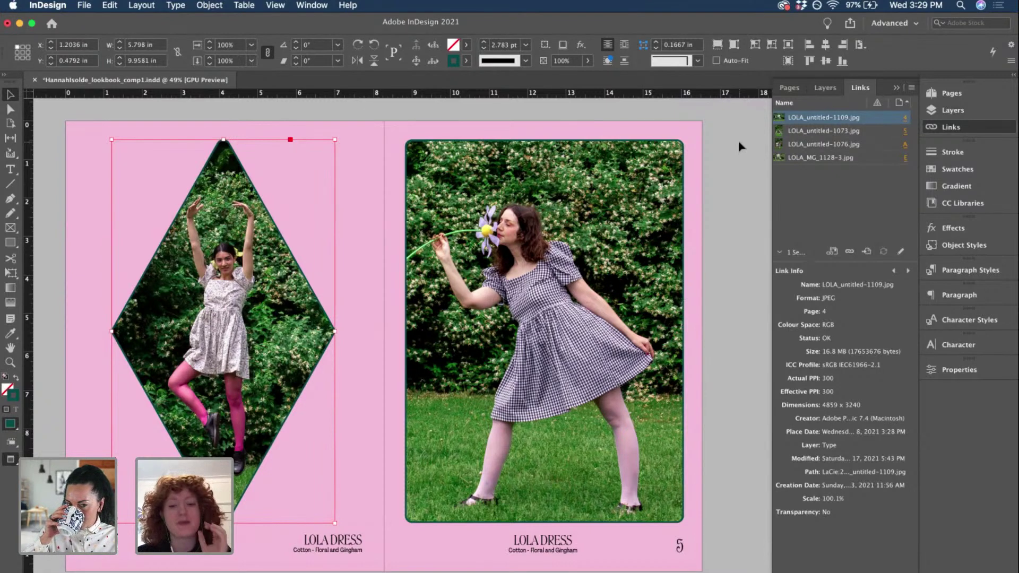
{"action": "left_click", "coordinate": [344, 545]}
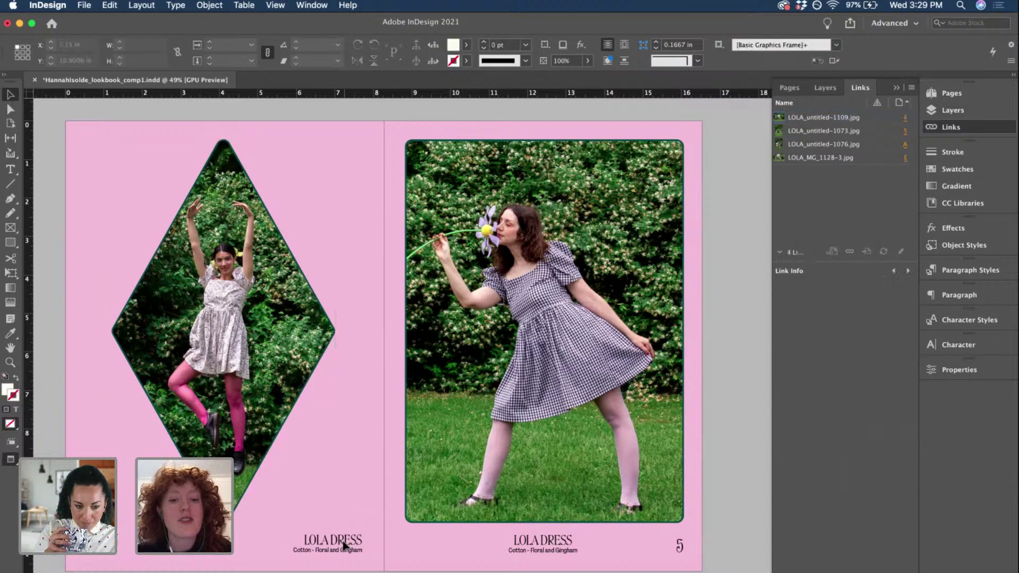
{"action": "left_click", "coordinate": [344, 544]}
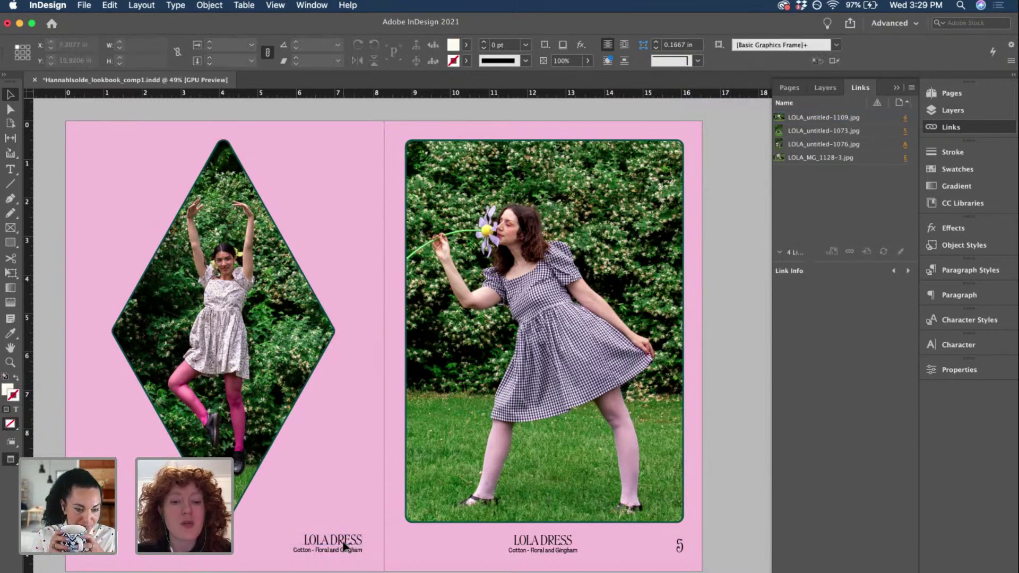
- Center-align the LOLA DRESS title and the Cotton - Floral and Gingham subtitle in the page 4 caption
{"action": "triple_click", "coordinate": [333, 540]}
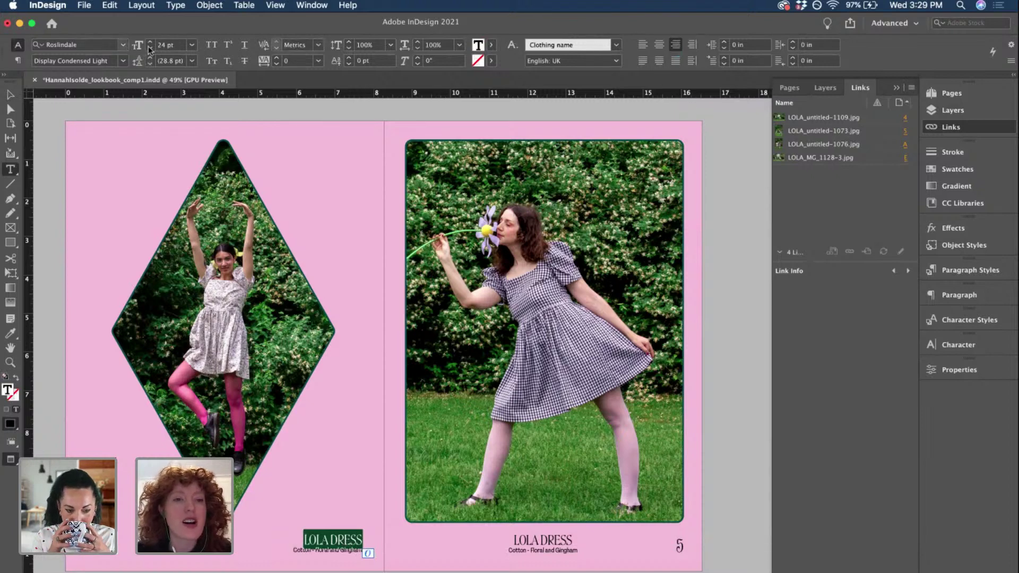
{"action": "left_click", "coordinate": [659, 44]}
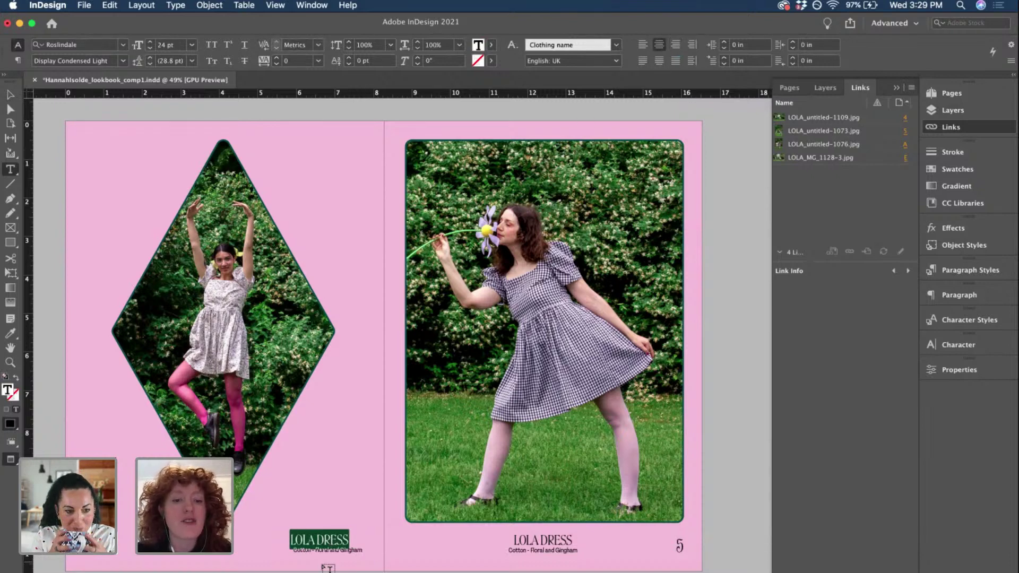
{"action": "left_click", "coordinate": [319, 546]}
{"action": "triple_click", "coordinate": [319, 550]}
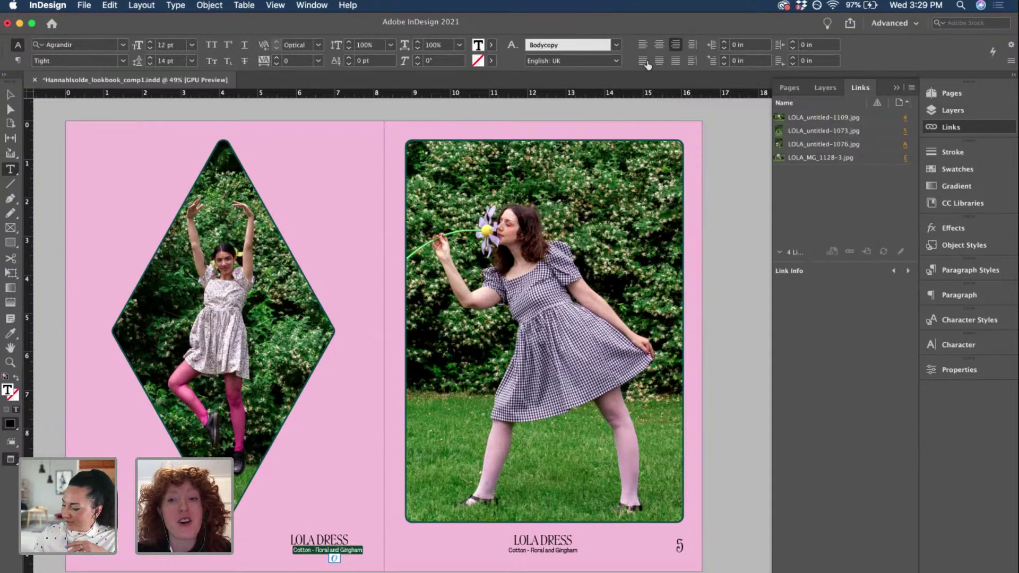
{"action": "left_click", "coordinate": [658, 46]}
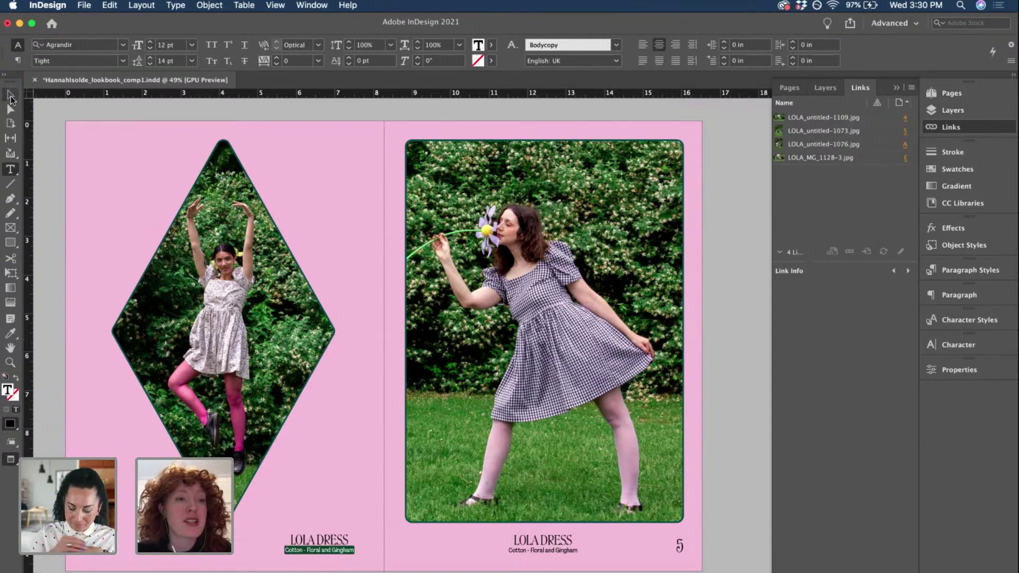
- Move the page 4 LOLA DRESS caption with its subtitle so it sits centered beneath the diamond frame
{"action": "left_click", "coordinate": [10, 94]}
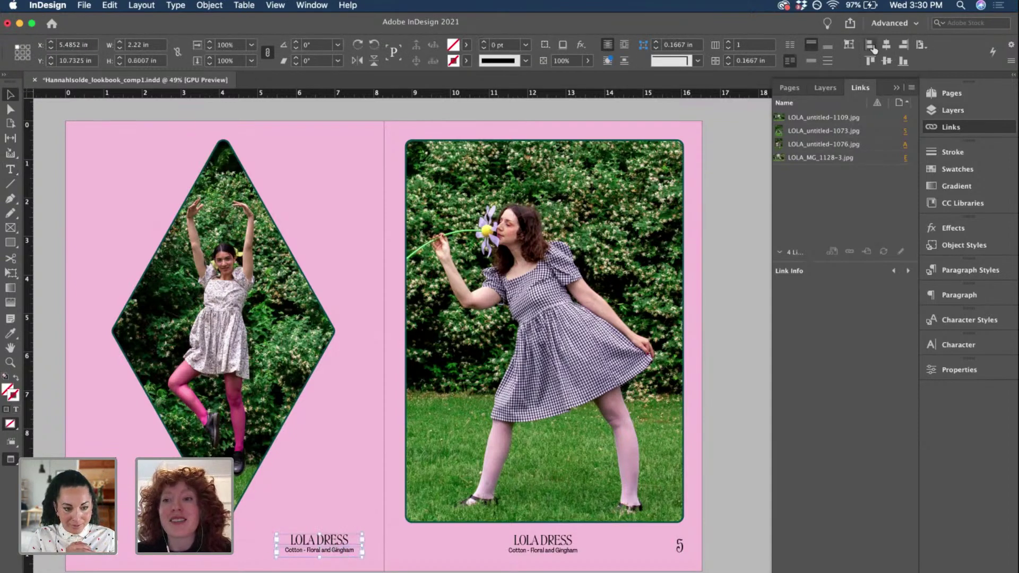
{"action": "left_click_drag", "start_coordinate": [338, 541], "coordinate": [241, 528]}
{"action": "left_click", "coordinate": [59, 350]}
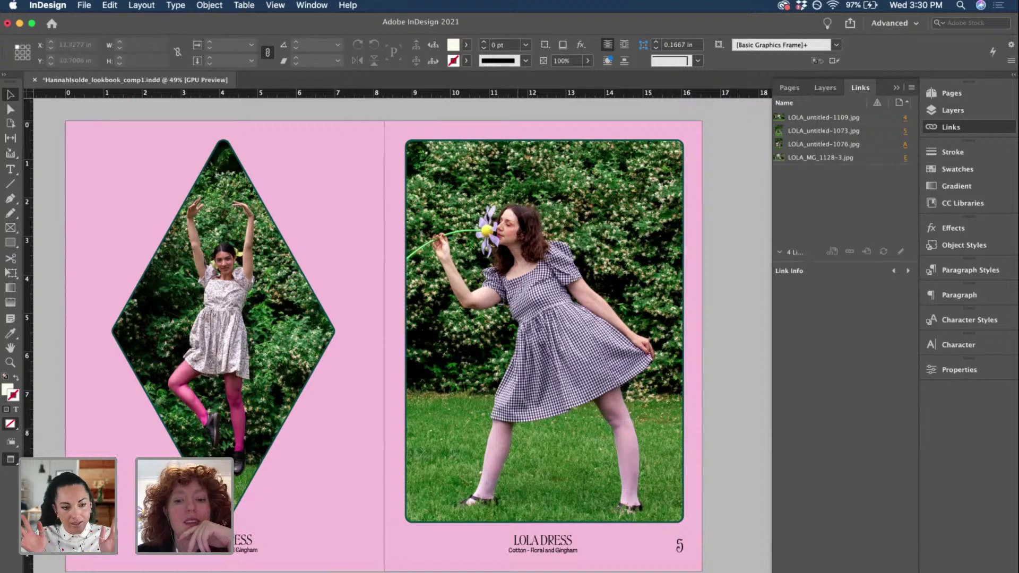
- Change the font of the LOLA DRESS title beneath the page 4 diamond to AUTHENTIC Untitled
{"action": "left_click", "coordinate": [239, 547]}
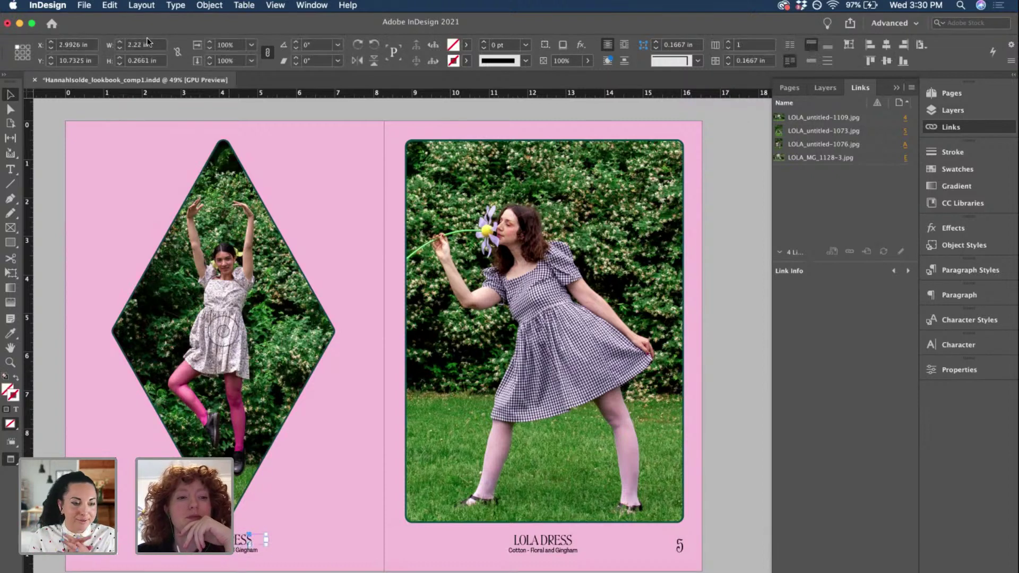
{"action": "triple_click", "coordinate": [238, 541]}
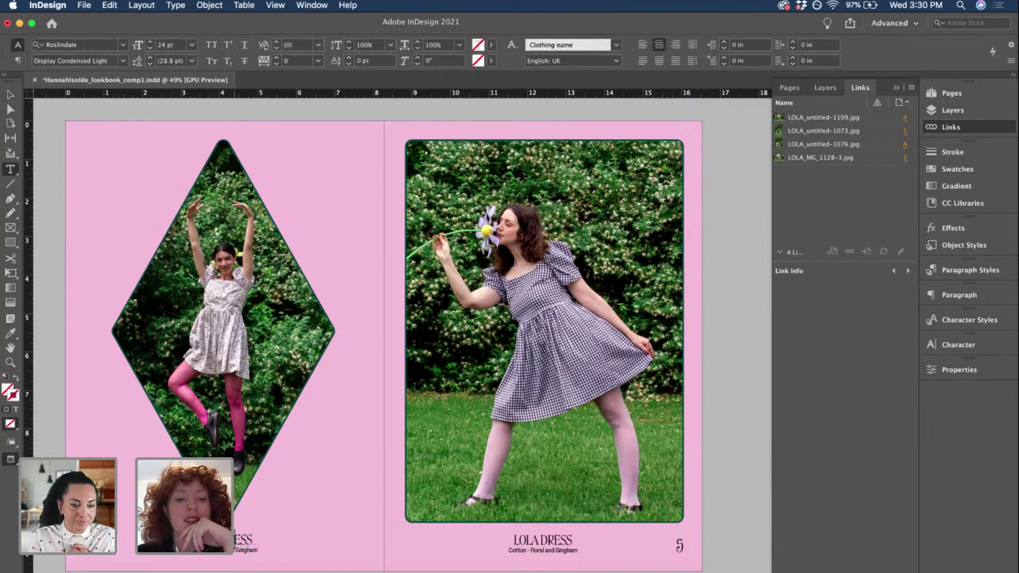
{"action": "left_click", "coordinate": [122, 45]}
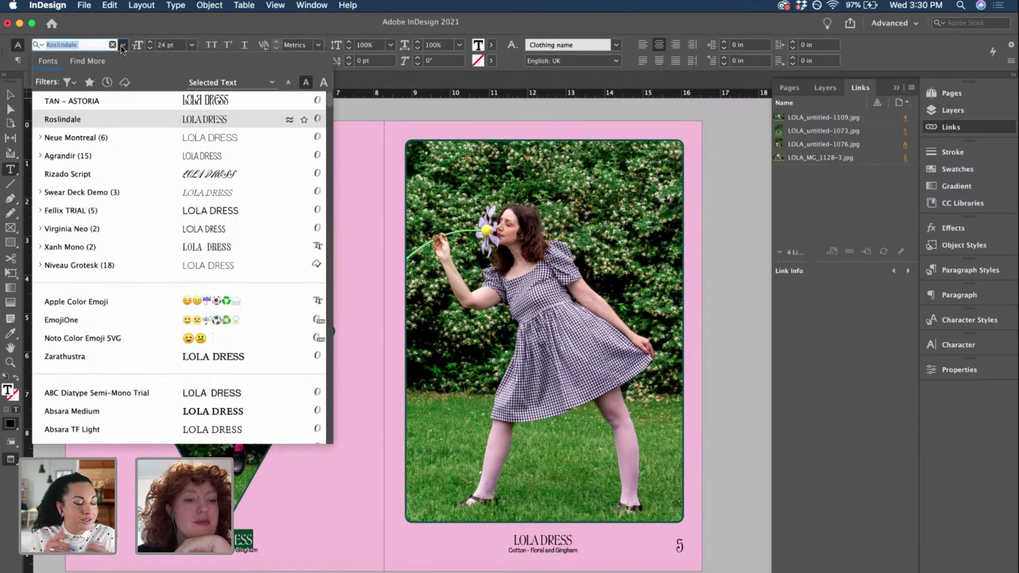
{"action": "scroll", "coordinate": [240, 149], "scroll_direction": "down", "scroll_amount": 3}
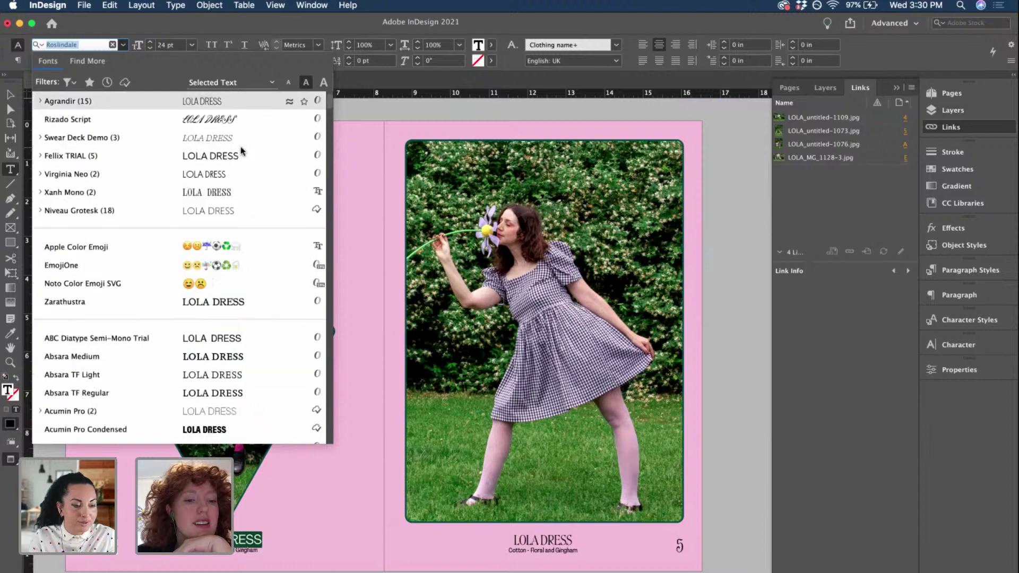
{"action": "scroll", "coordinate": [240, 150], "scroll_direction": "down", "scroll_amount": 20}
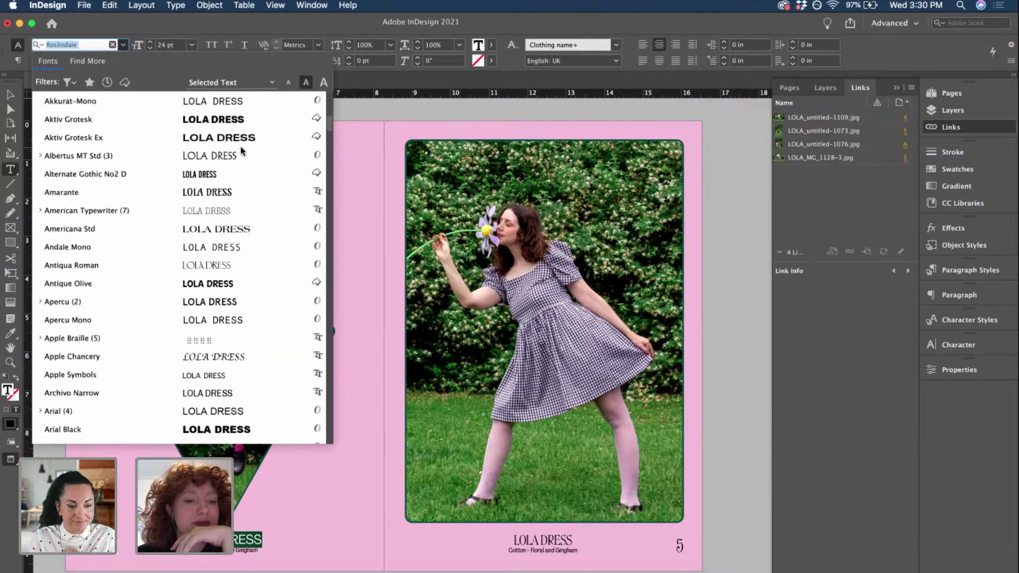
{"action": "scroll", "coordinate": [241, 150], "scroll_direction": "down", "scroll_amount": 8}
{"action": "scroll", "coordinate": [242, 151], "scroll_direction": "down", "scroll_amount": 4}
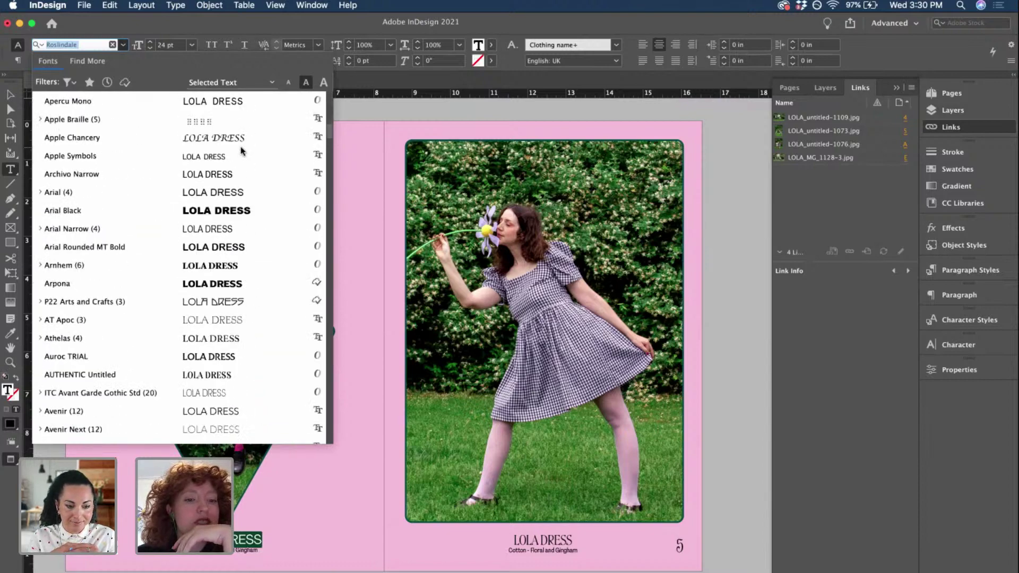
{"action": "scroll", "coordinate": [242, 151], "scroll_direction": "down", "scroll_amount": 3}
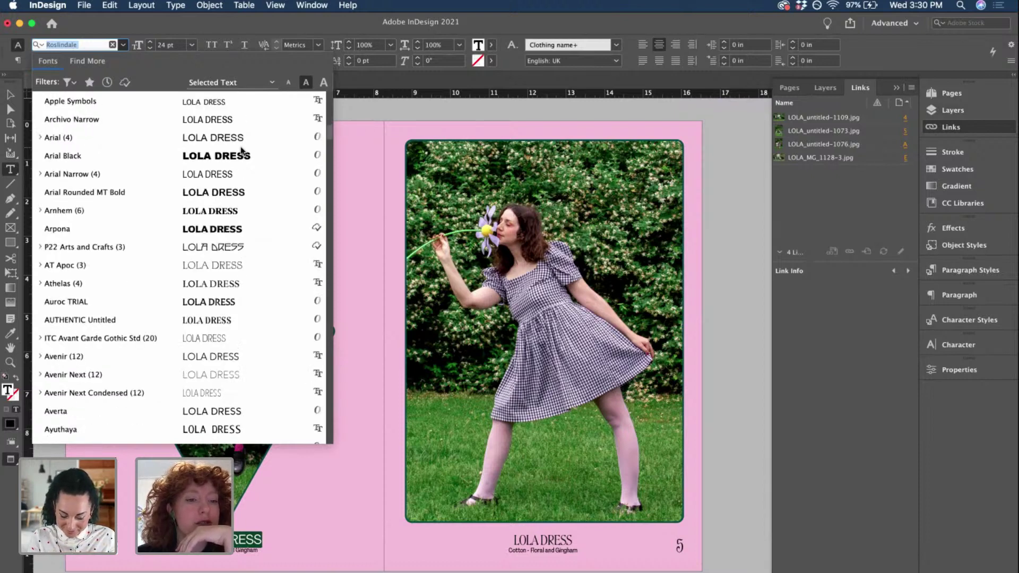
{"action": "left_click", "coordinate": [210, 320]}
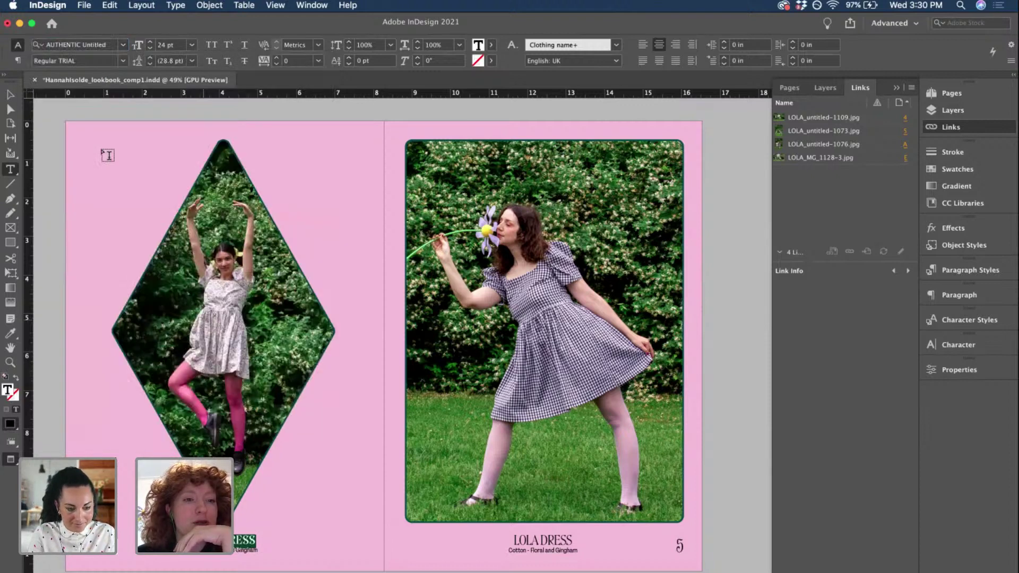
- Examine the letterforms of the LOLA DRESS title beneath the page 4 diamond up close
{"action": "left_click", "coordinate": [11, 92]}
{"action": "scroll", "coordinate": [263, 499], "scroll_direction": "up", "scroll_amount": 5}
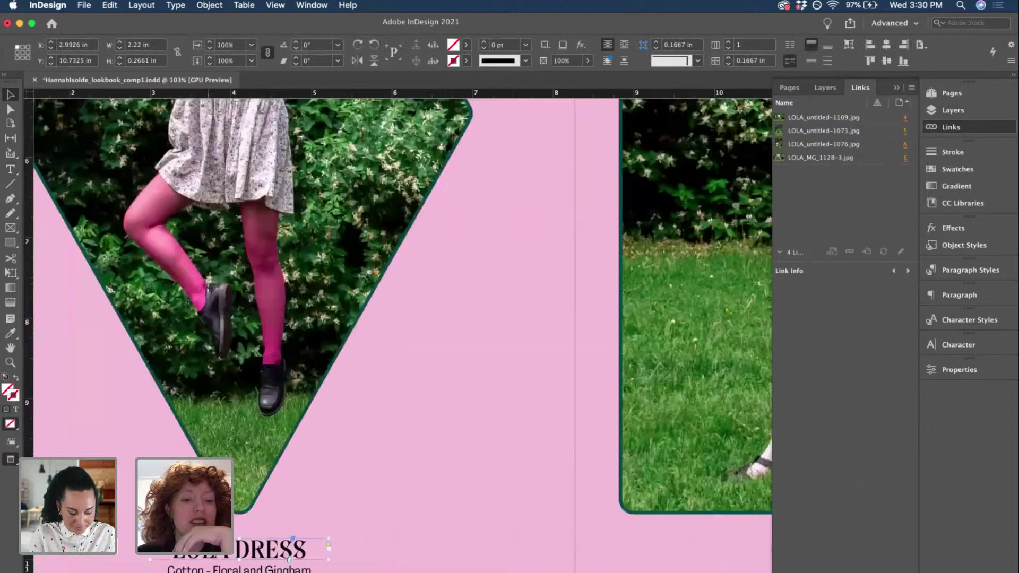
{"action": "scroll", "coordinate": [232, 446], "scroll_direction": "down", "scroll_amount": 3}
{"action": "scroll", "coordinate": [232, 445], "scroll_direction": "up", "scroll_amount": 4}
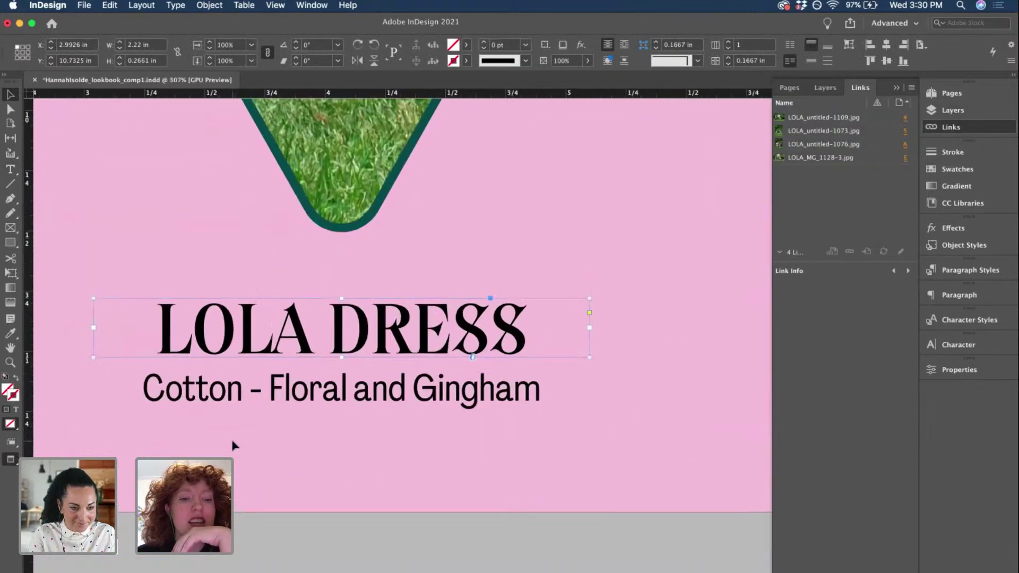
{"action": "scroll", "coordinate": [259, 313], "scroll_direction": "up", "scroll_amount": 2}
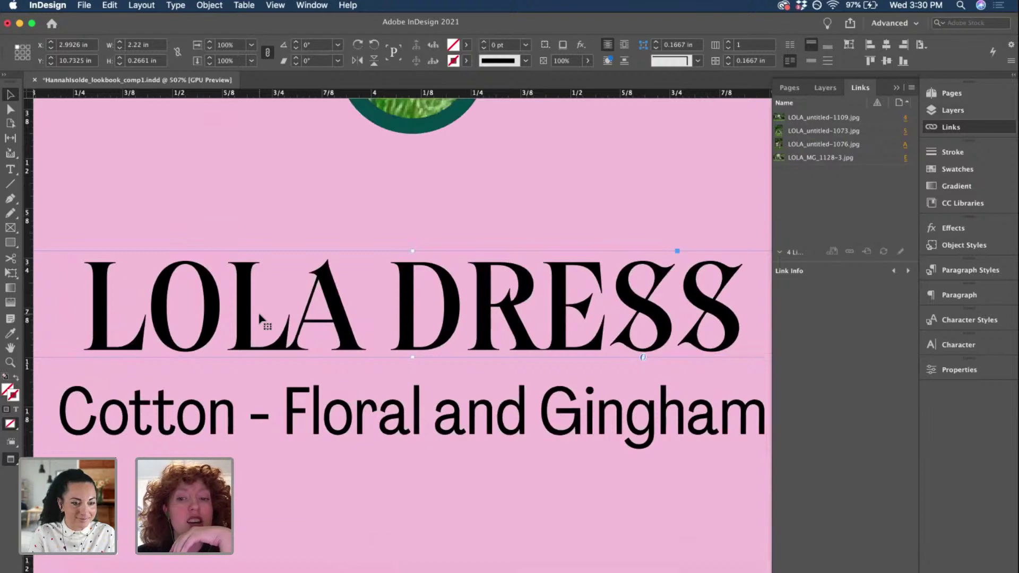
{"action": "scroll", "coordinate": [260, 318], "scroll_direction": "down", "scroll_amount": 1}
{"action": "double_click", "coordinate": [299, 319]}
{"action": "key", "text": "super+a"}
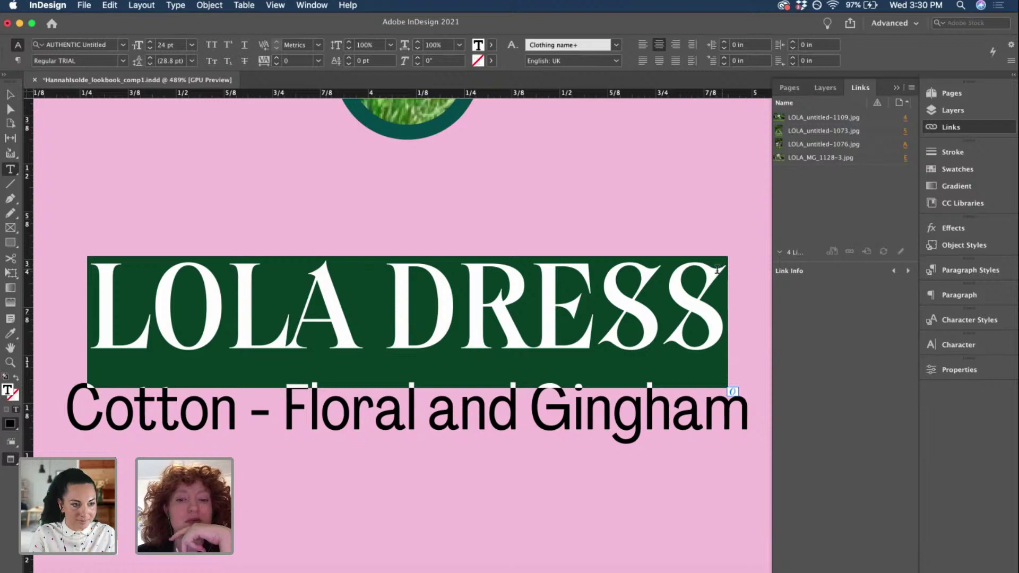
{"action": "left_click", "coordinate": [514, 279]}
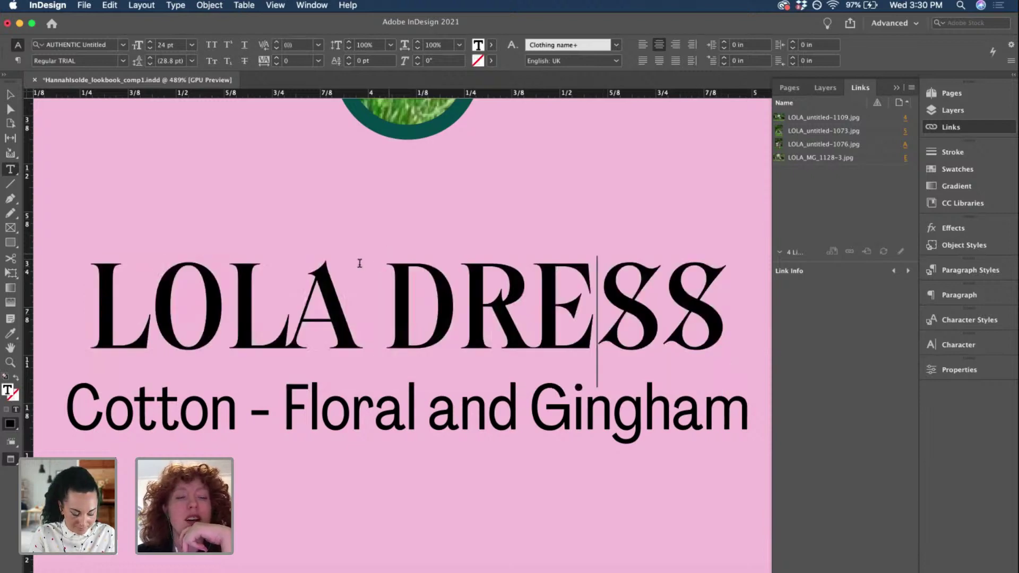
- Set the page 4 LOLA DRESS title in the Boogy Brut Wild TEST font and deselect it
{"action": "double_click", "coordinate": [255, 293]}
{"action": "left_click", "coordinate": [255, 293]}
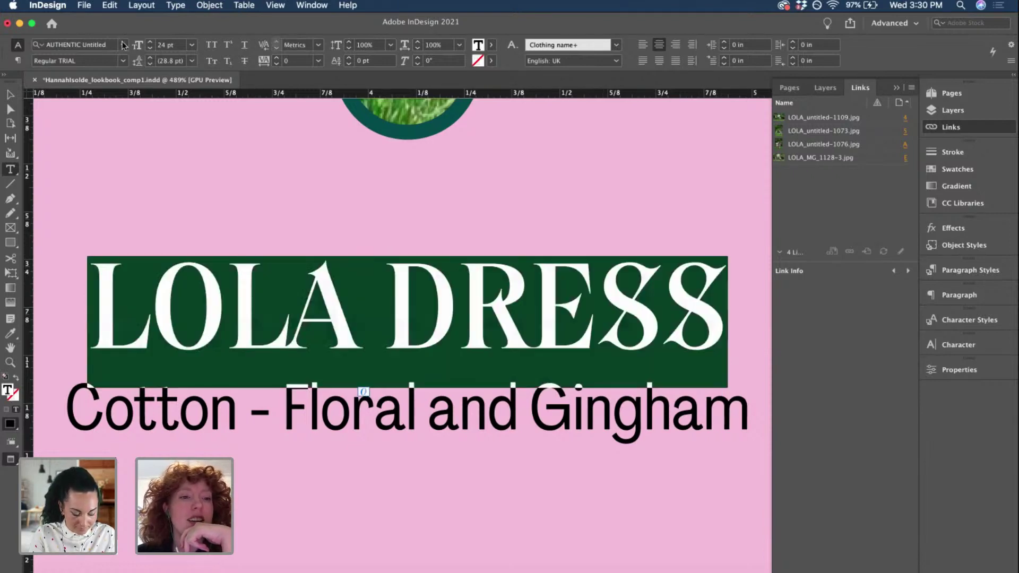
{"action": "left_click", "coordinate": [123, 45]}
{"action": "scroll", "coordinate": [152, 195], "scroll_direction": "down", "scroll_amount": 3}
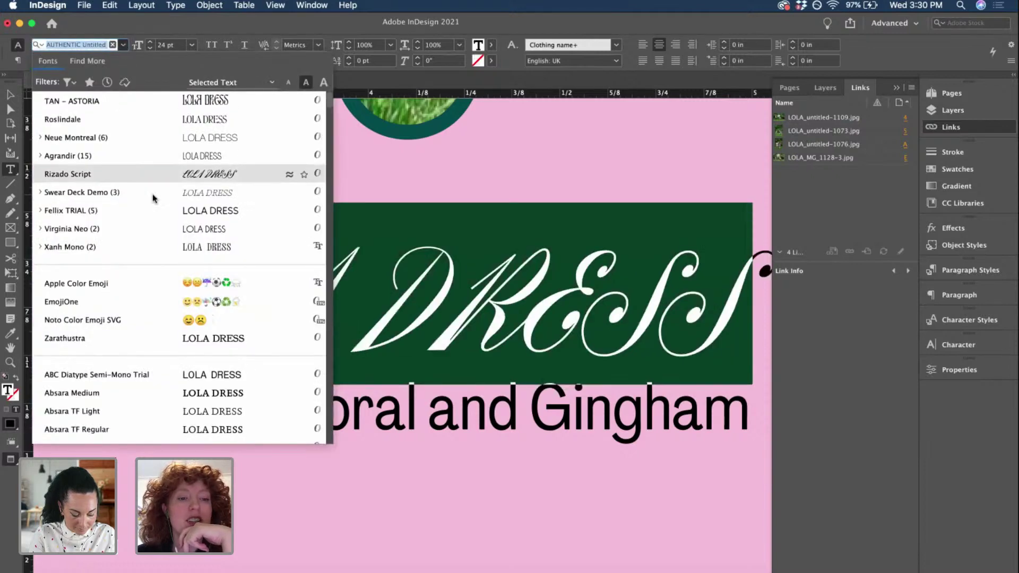
{"action": "scroll", "coordinate": [245, 296], "scroll_direction": "down", "scroll_amount": 15}
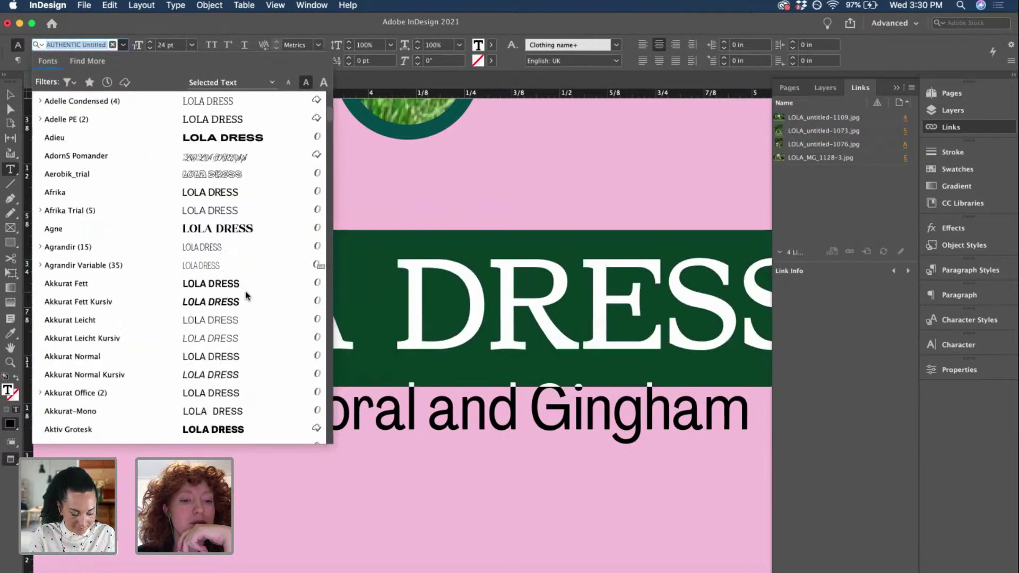
{"action": "scroll", "coordinate": [245, 292], "scroll_direction": "down", "scroll_amount": 8}
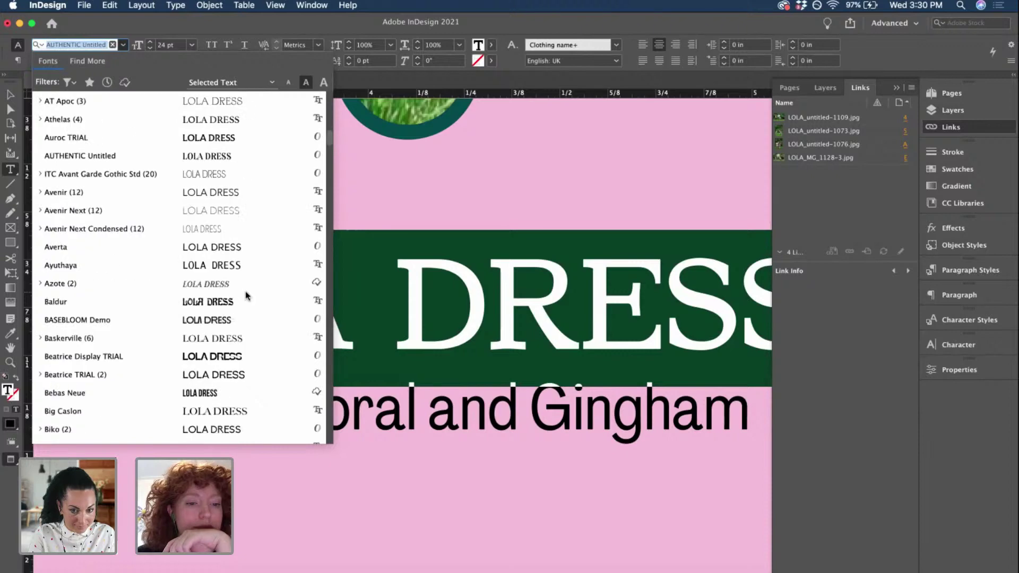
{"action": "scroll", "coordinate": [245, 290], "scroll_direction": "down", "scroll_amount": 10}
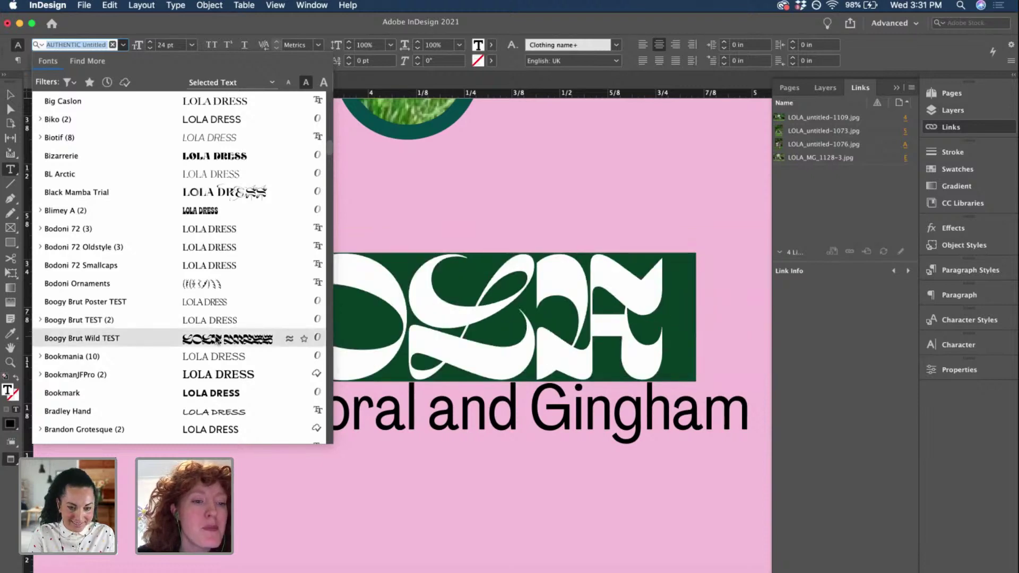
{"action": "left_click", "coordinate": [216, 340]}
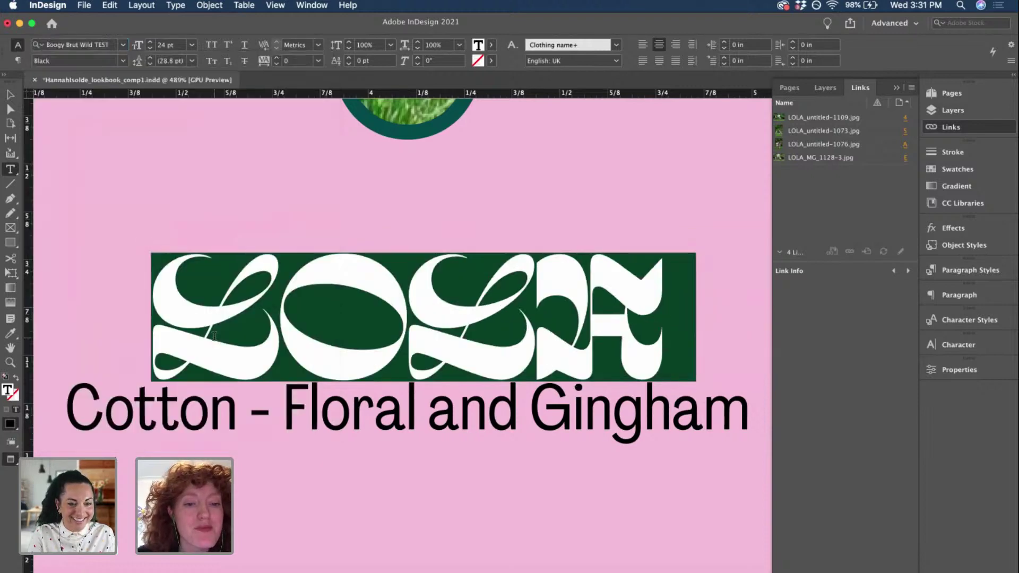
{"action": "left_click", "coordinate": [323, 320]}
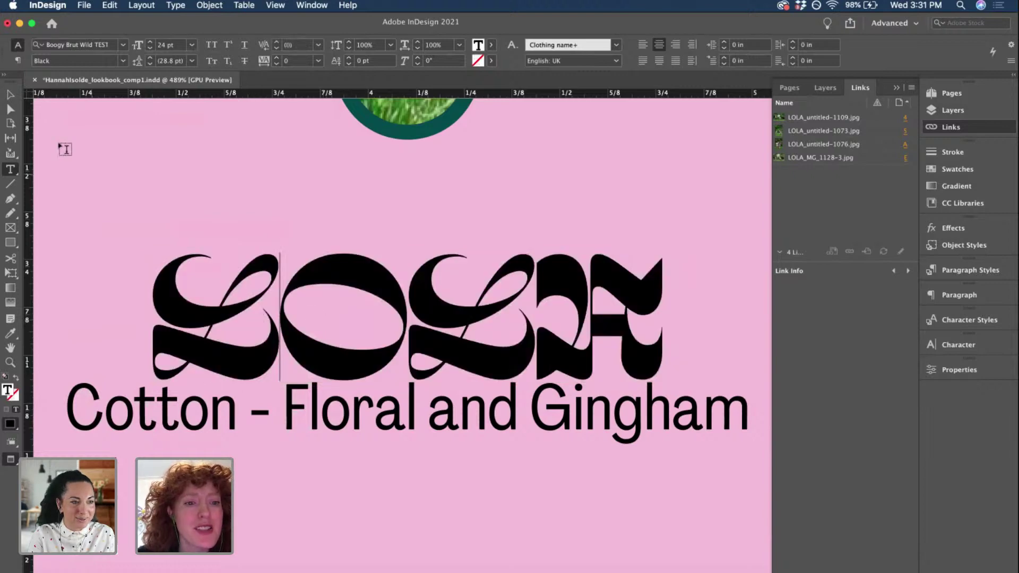
{"action": "left_click", "coordinate": [9, 96]}
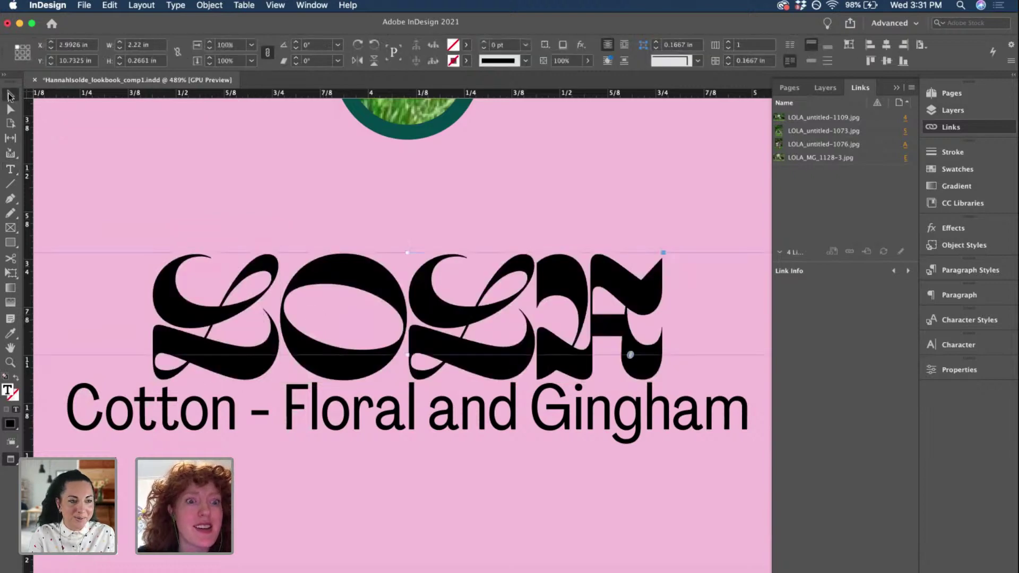
{"action": "left_click", "coordinate": [177, 184]}
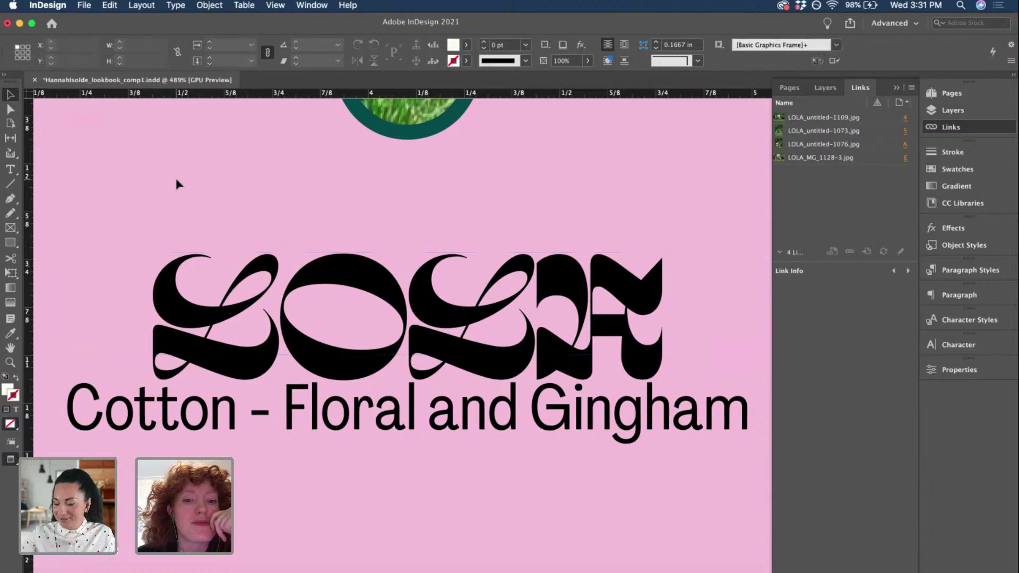
{"action": "left_click", "coordinate": [250, 289]}
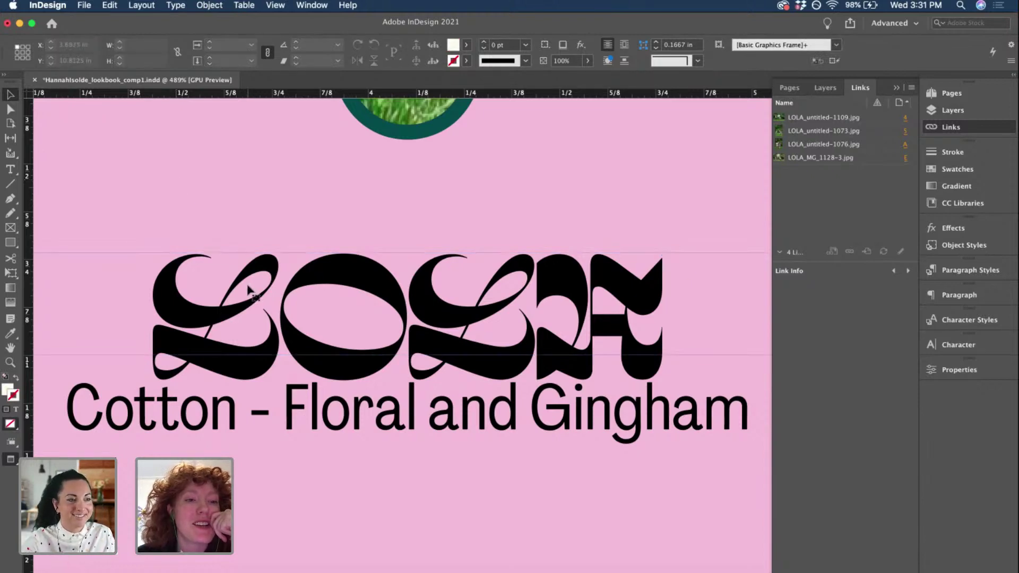
{"action": "left_click", "coordinate": [155, 181]}
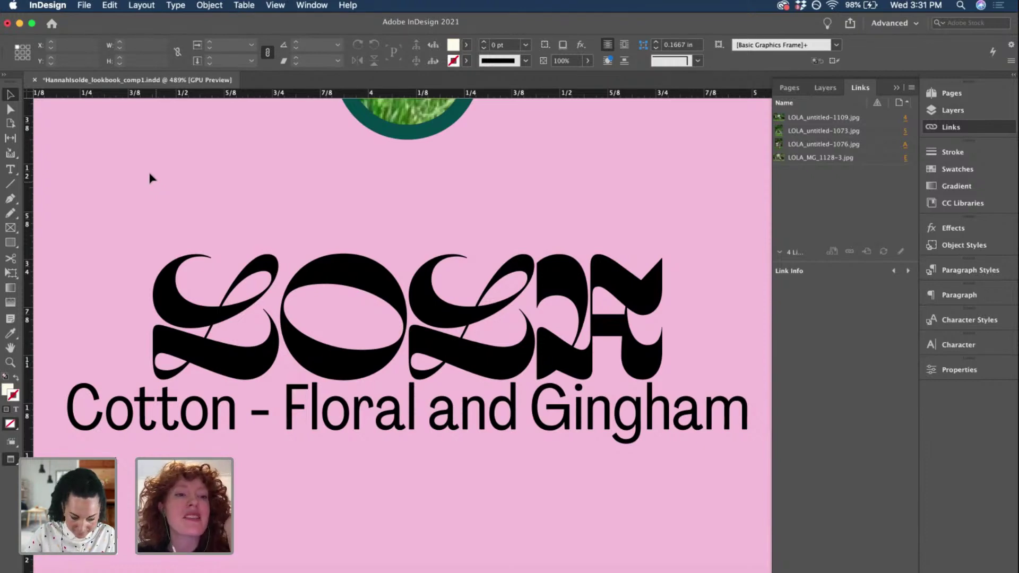
{"action": "left_click", "coordinate": [246, 318]}
{"action": "double_click", "coordinate": [243, 308]}
{"action": "key", "text": "super+a"}
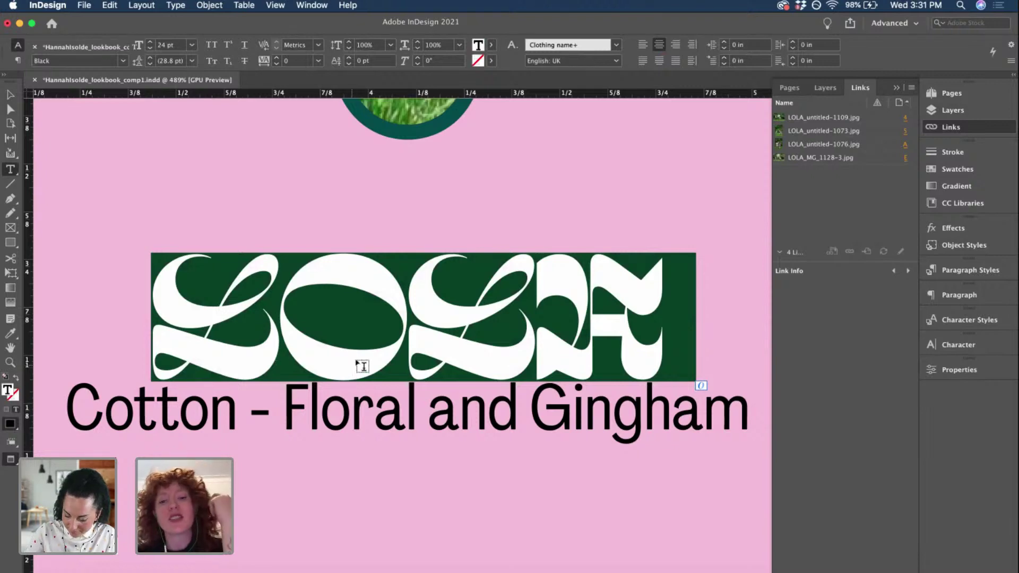
{"action": "left_click", "coordinate": [378, 294]}
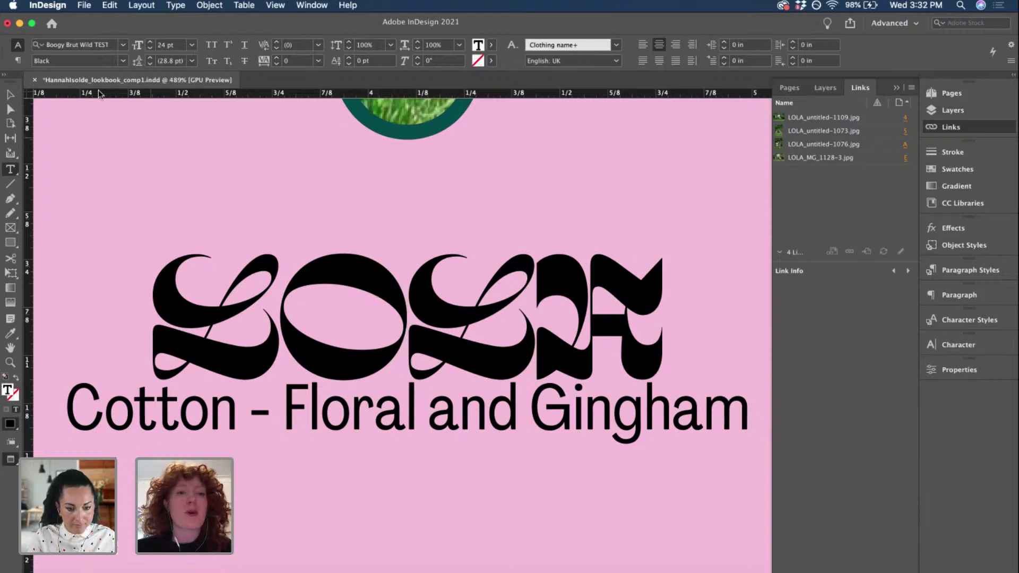
{"action": "left_click", "coordinate": [10, 95]}
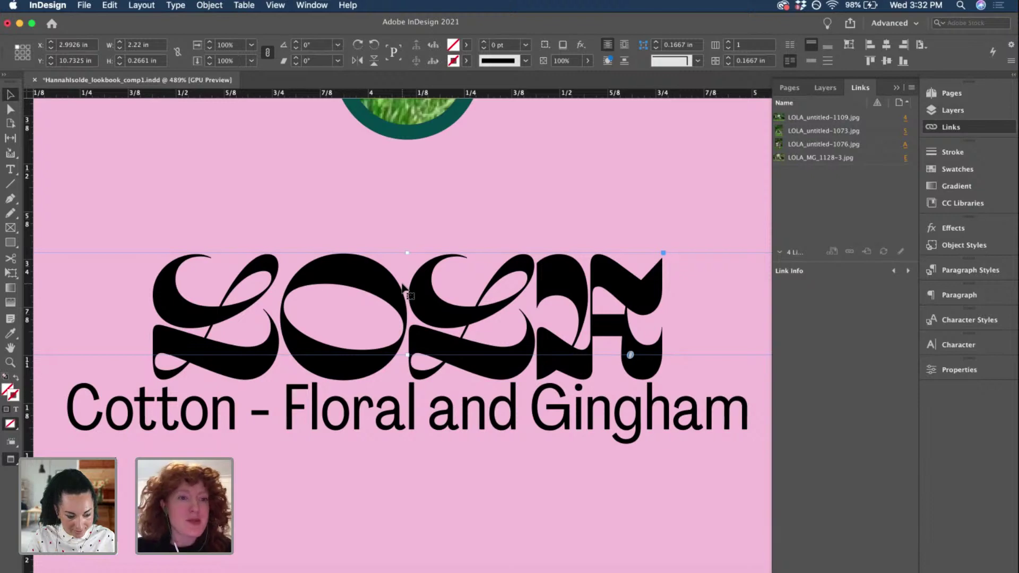
- Set the LOLA word of the title beneath the page 4 diamond in the Roslindale font
{"action": "triple_click", "coordinate": [357, 295]}
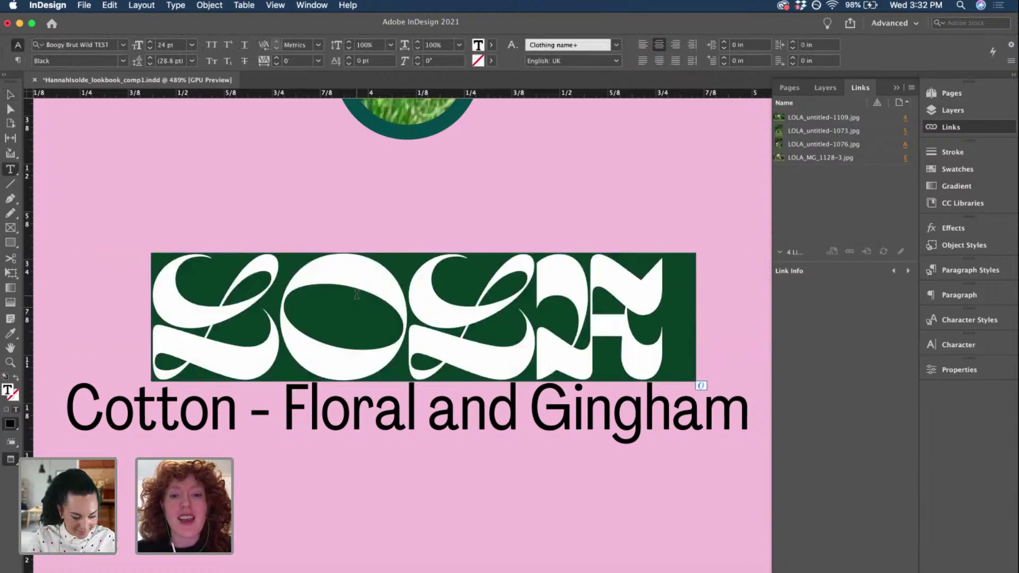
{"action": "left_click", "coordinate": [123, 49]}
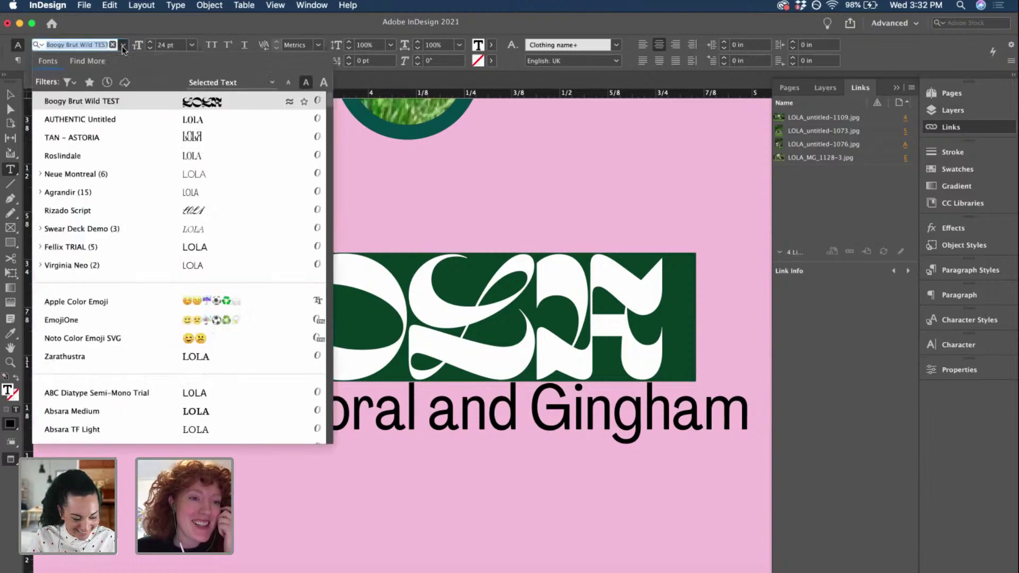
{"action": "left_click", "coordinate": [134, 156]}
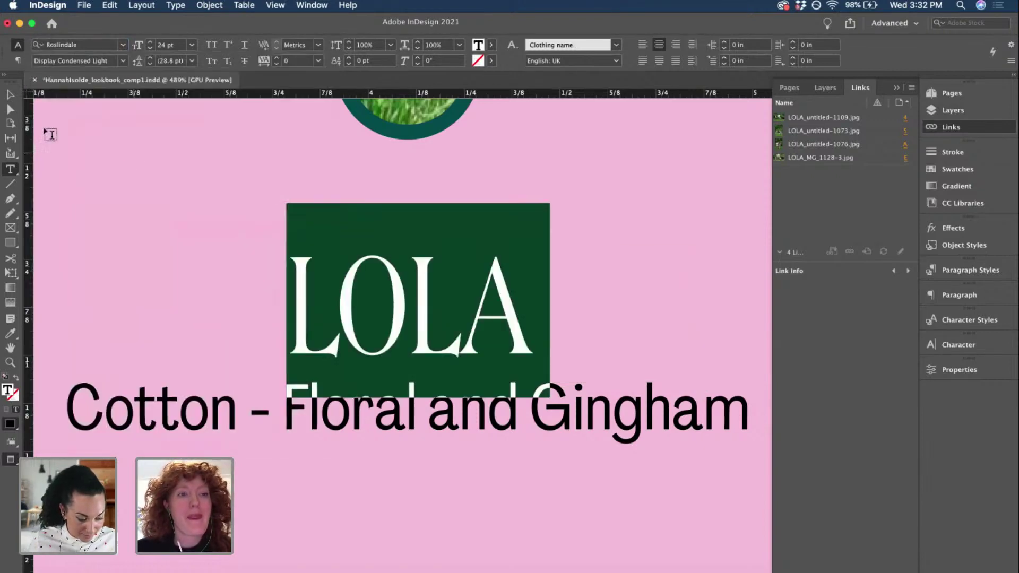
{"action": "left_click", "coordinate": [11, 96]}
{"action": "key", "text": "super+minus"}
{"action": "key", "text": "super+minus"}
{"action": "key", "text": "super+minus"}
{"action": "key", "text": "super+minus"}
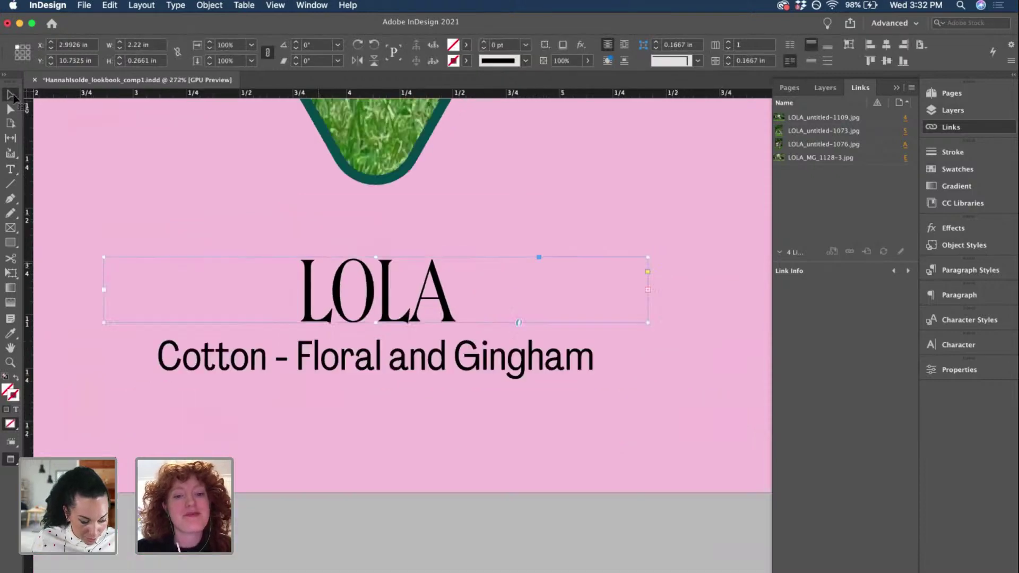
{"action": "scroll", "coordinate": [321, 268], "scroll_direction": "down", "scroll_amount": 5}
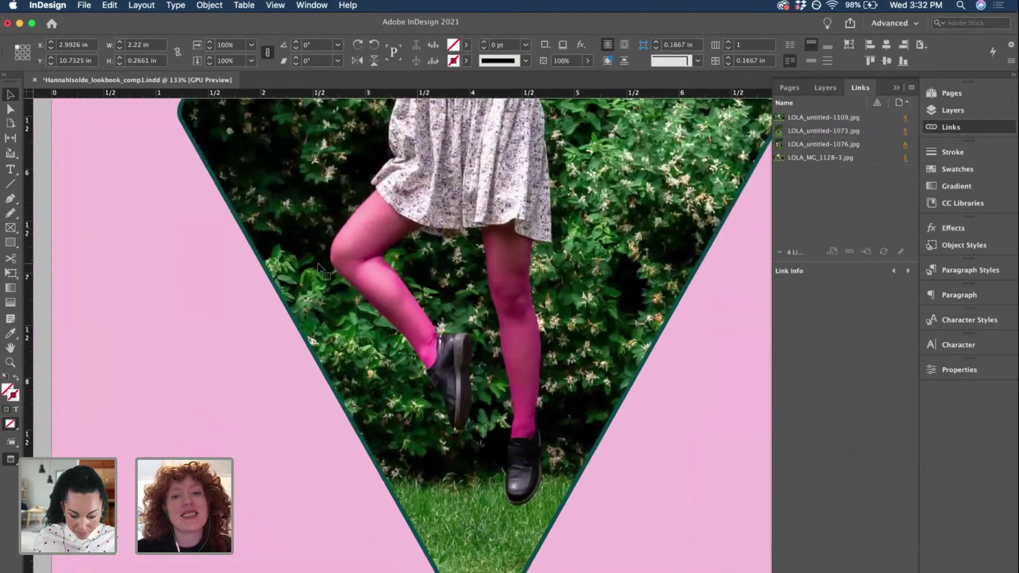
{"action": "scroll", "coordinate": [321, 268], "scroll_direction": "right", "scroll_amount": 8}
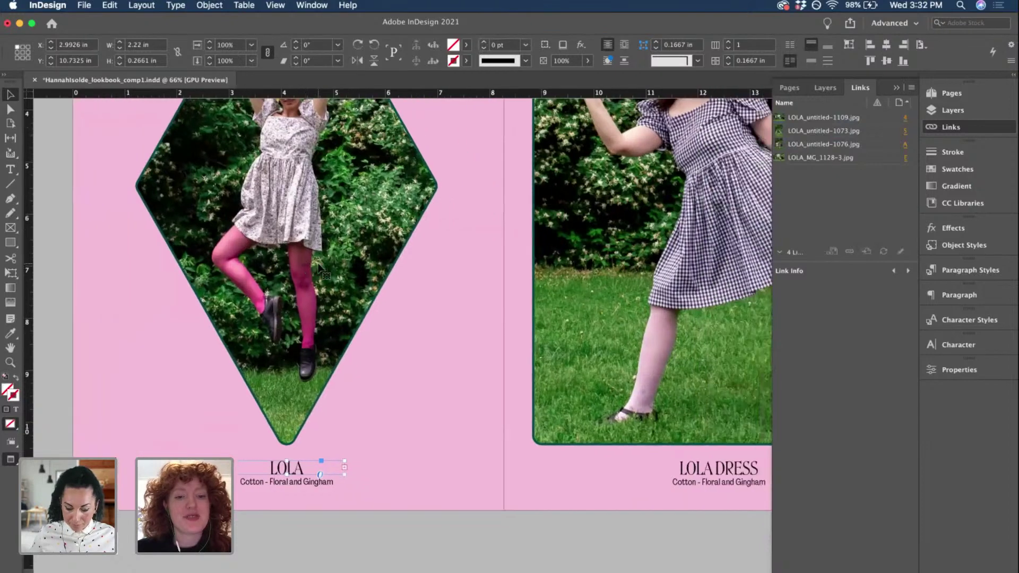
{"action": "scroll", "coordinate": [321, 267], "scroll_direction": "down", "scroll_amount": 2}
{"action": "scroll", "coordinate": [321, 268], "scroll_direction": "down", "scroll_amount": 1}
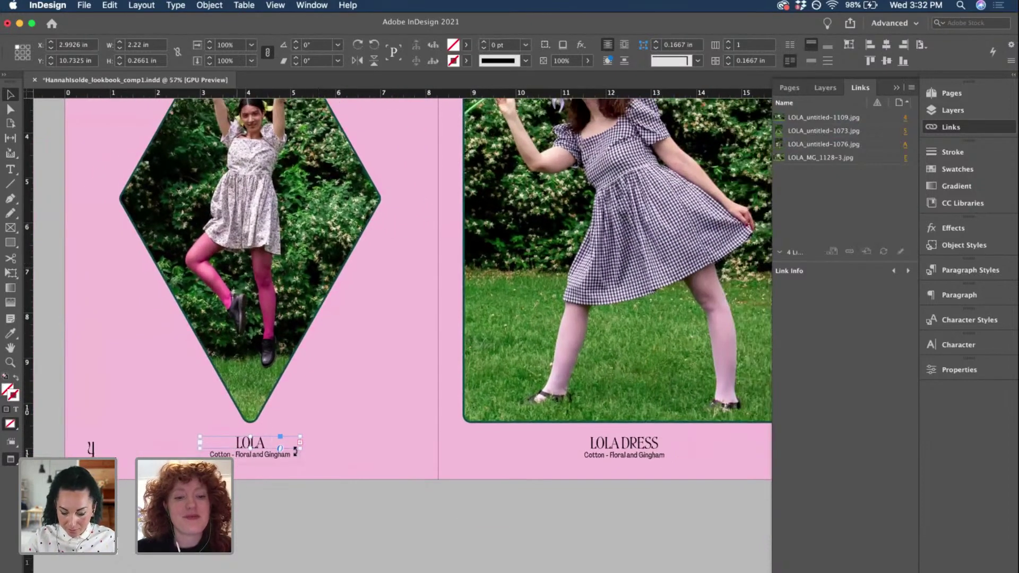
- Delete the gap after LOLA in the page 4 title and enlarge its text frame to about 2.66 by 0.46 in
{"action": "double_click", "coordinate": [268, 444]}
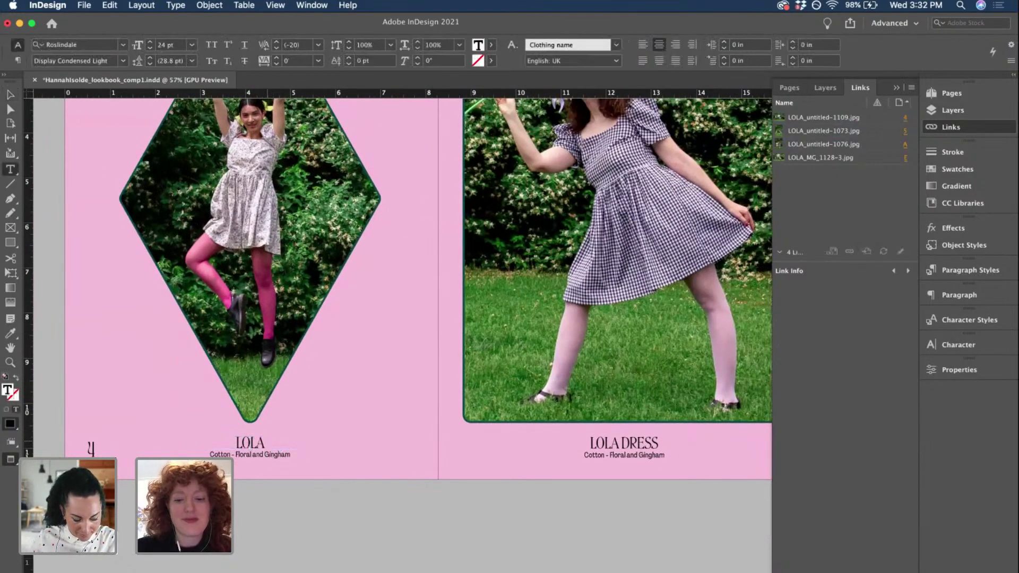
{"action": "key", "text": "BackSpace"}
{"action": "key", "text": "BackSpace"}
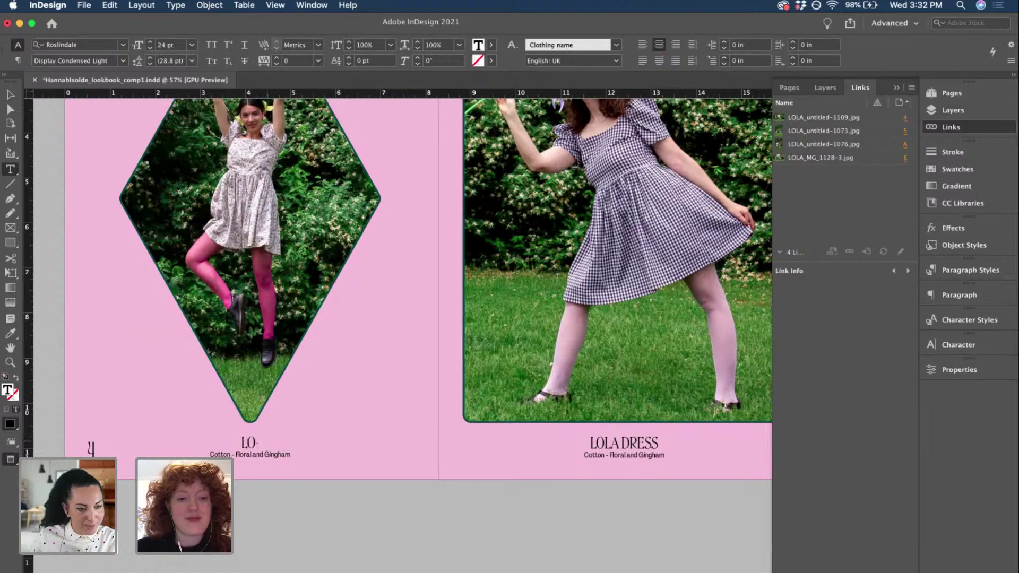
{"action": "left_click", "coordinate": [10, 94]}
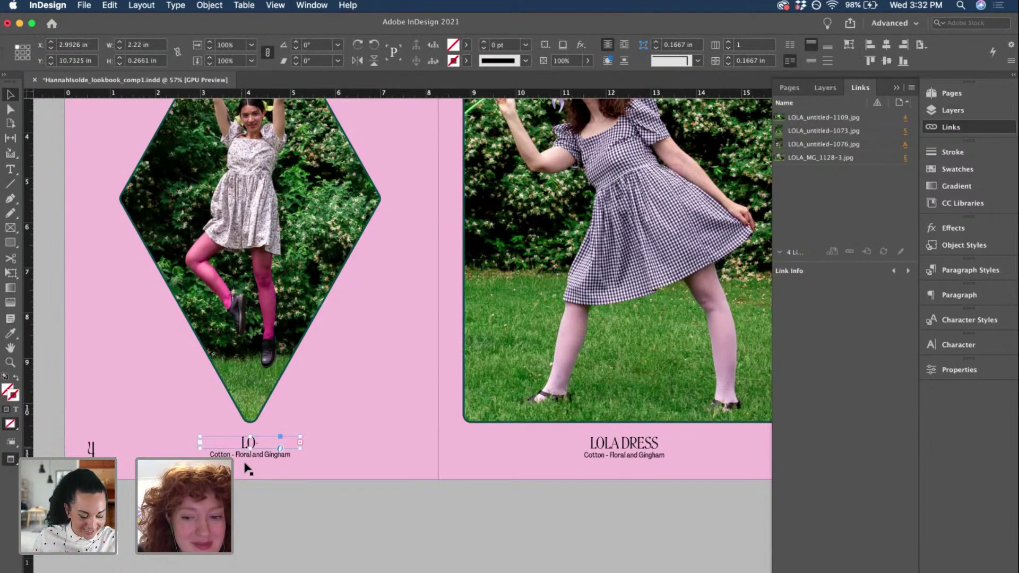
{"action": "scroll", "coordinate": [246, 466], "scroll_direction": "up", "scroll_amount": 5}
{"action": "left_click_drag", "start_coordinate": [255, 431], "coordinate": [255, 446]}
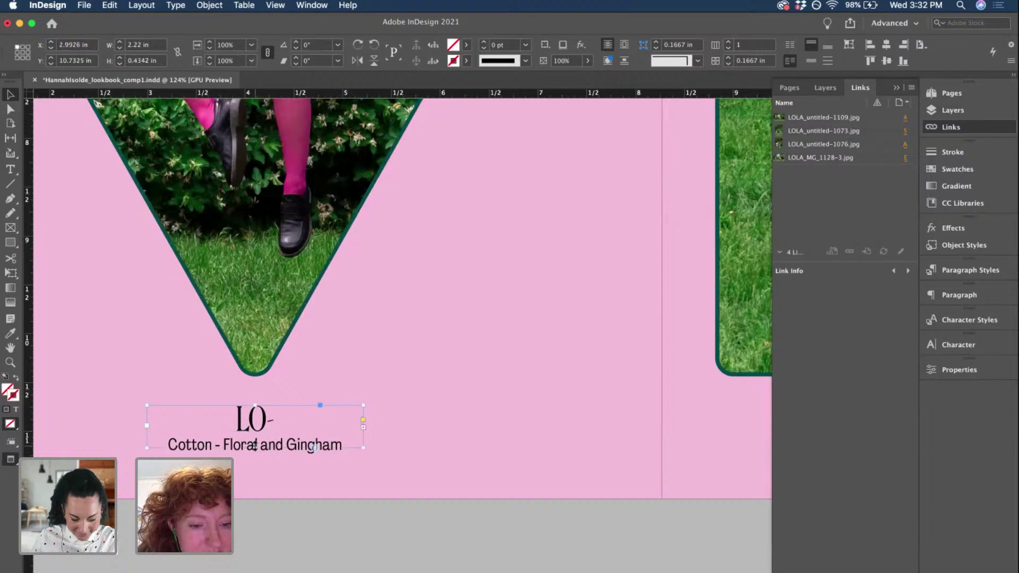
{"action": "left_click_drag", "start_coordinate": [147, 449], "coordinate": [103, 449]}
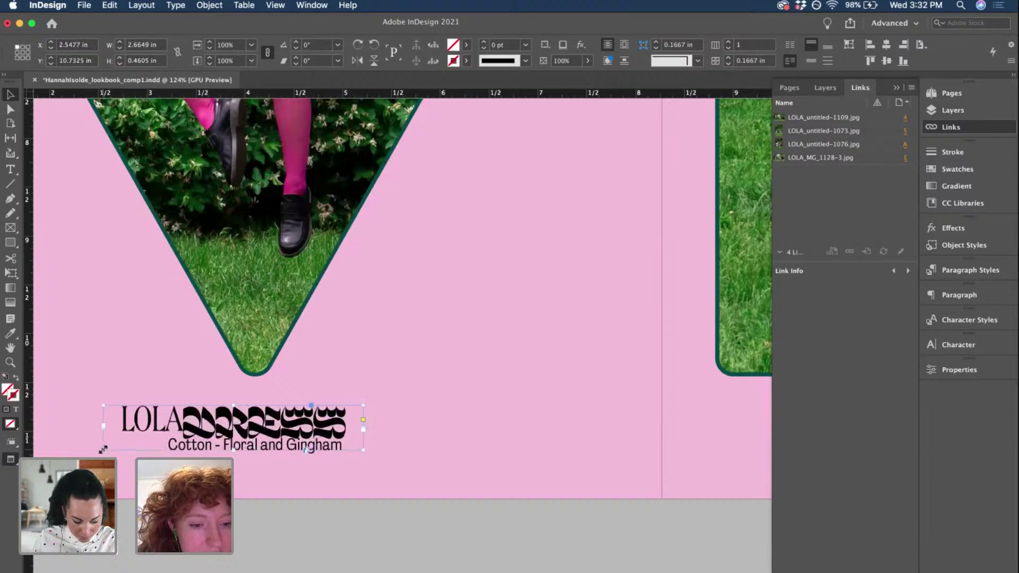
- Set the entire LOLADRESS title on page 4 in the Roslindale font
{"action": "double_click", "coordinate": [268, 424]}
{"action": "triple_click", "coordinate": [268, 425]}
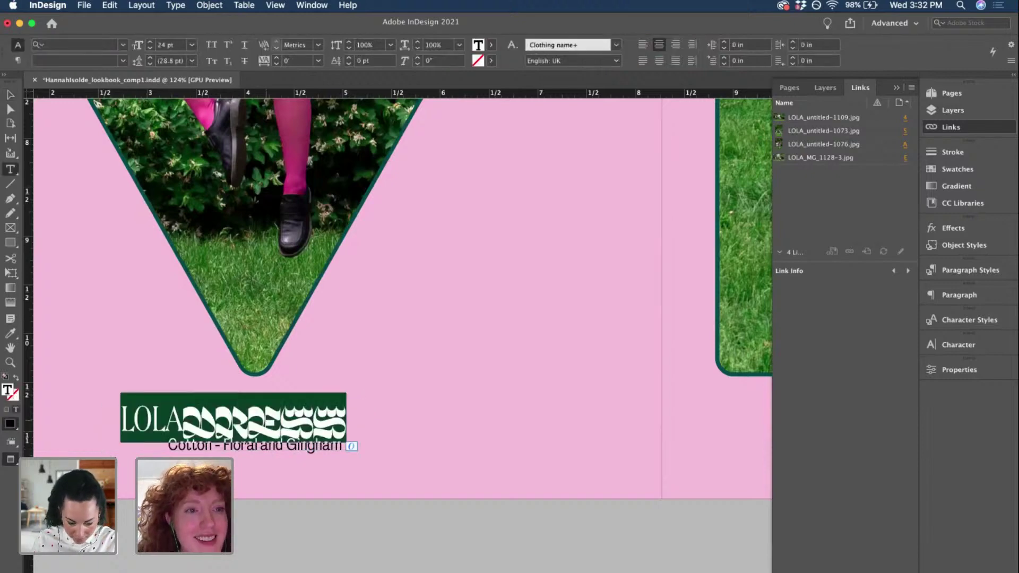
{"action": "left_click", "coordinate": [123, 45]}
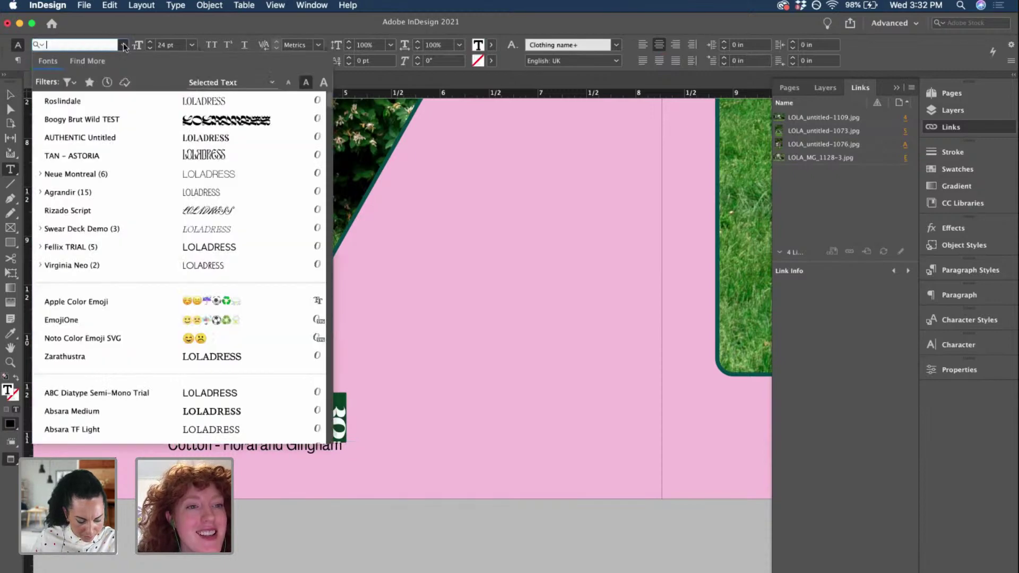
{"action": "left_click", "coordinate": [123, 101]}
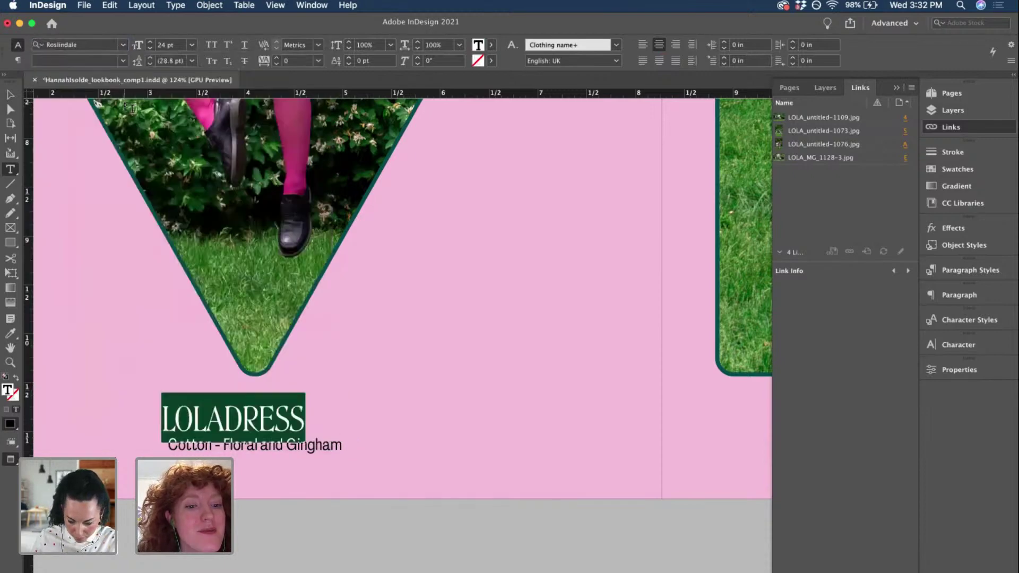
- Insert a space between LOLA and DRESS in the page 4 title and center its frame horizontally above the subtitle
{"action": "left_click", "coordinate": [214, 418]}
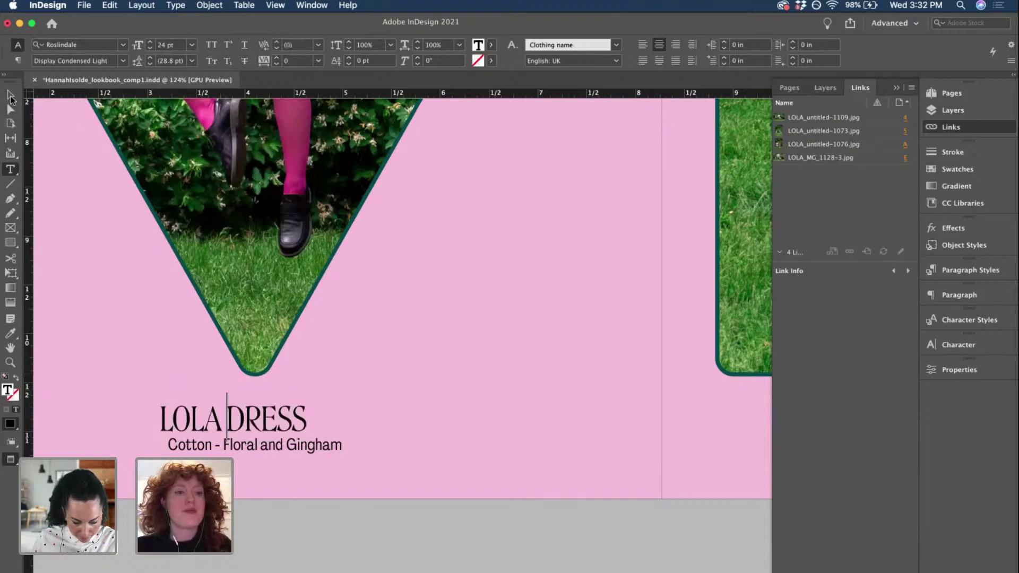
{"action": "key", "text": "Escape"}
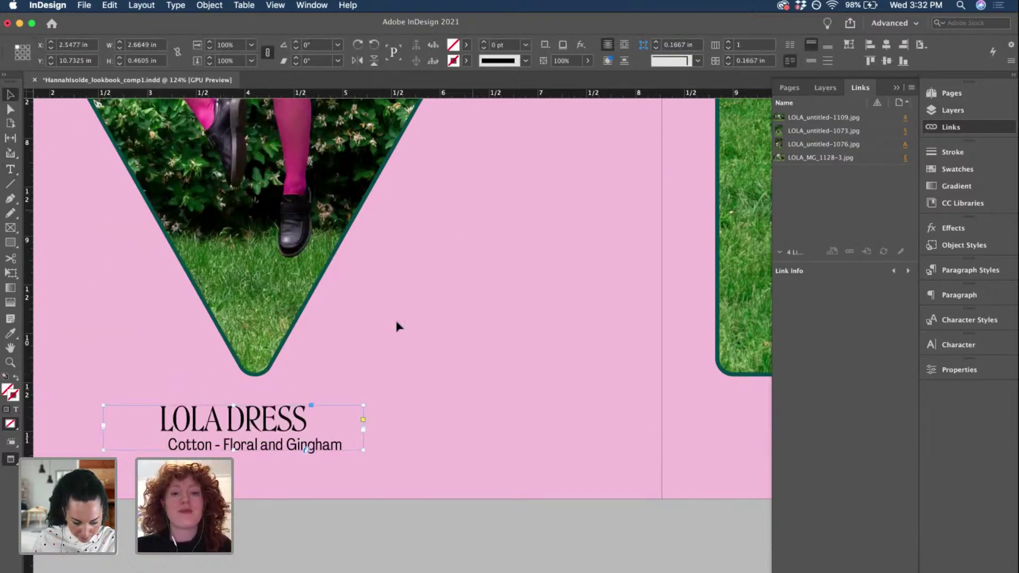
{"action": "left_click", "coordinate": [886, 45]}
{"action": "left_click", "coordinate": [348, 520]}
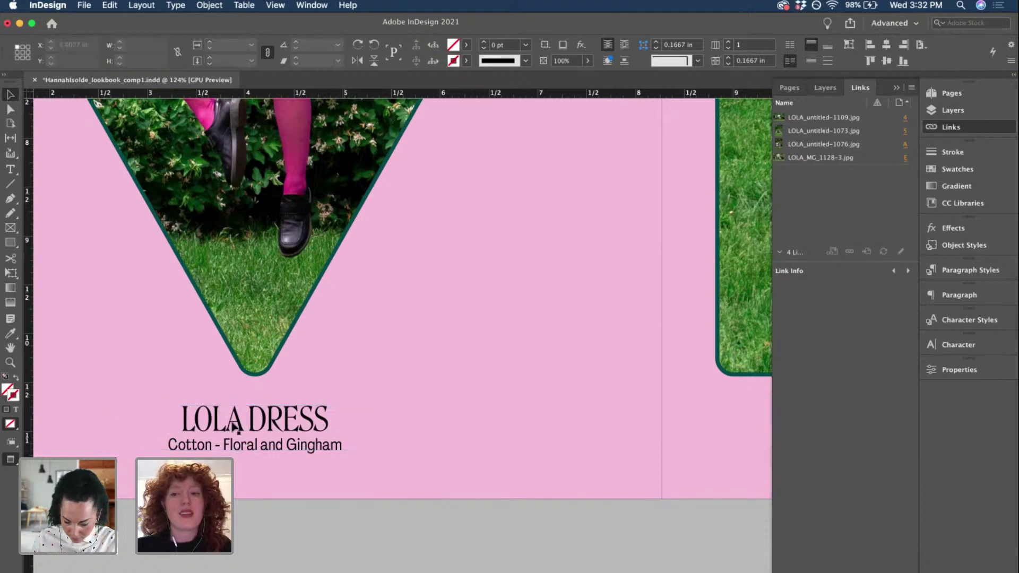
- Examine the whole pink Lola Dress spread on pages 4–5, comparing both photo frames and captions
{"action": "scroll", "coordinate": [233, 427], "scroll_direction": "up", "scroll_amount": 2}
{"action": "scroll", "coordinate": [234, 427], "scroll_direction": "right", "scroll_amount": 2}
{"action": "scroll", "coordinate": [233, 427], "scroll_direction": "down", "scroll_amount": 5}
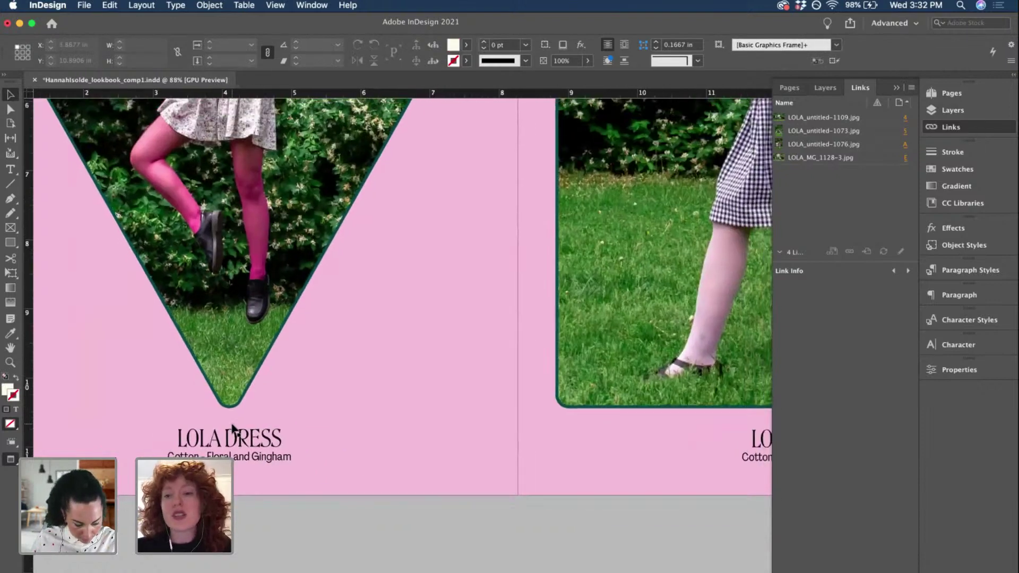
{"action": "scroll", "coordinate": [232, 427], "scroll_direction": "down", "scroll_amount": 3}
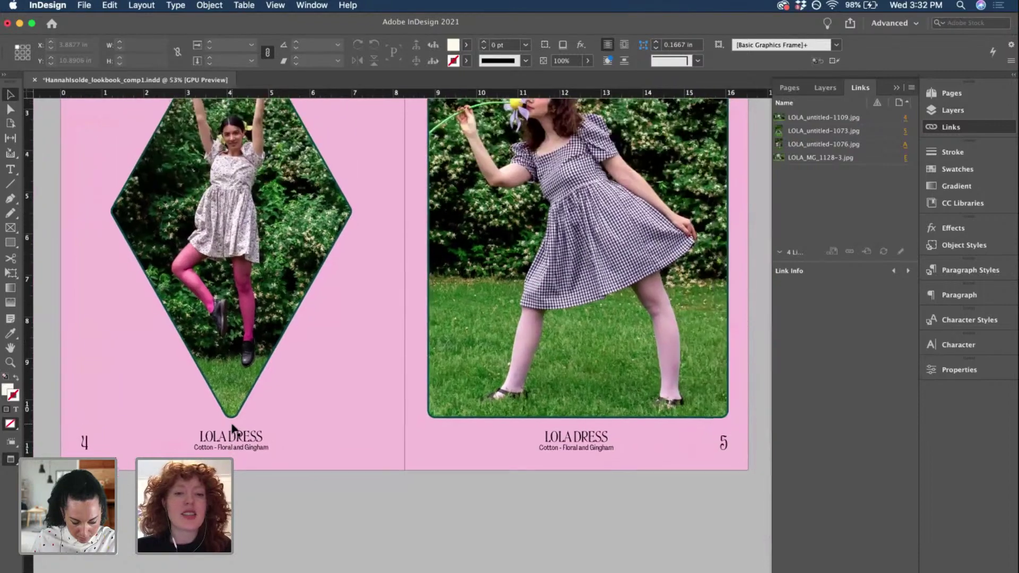
{"action": "scroll", "coordinate": [234, 427], "scroll_direction": "down", "scroll_amount": 2}
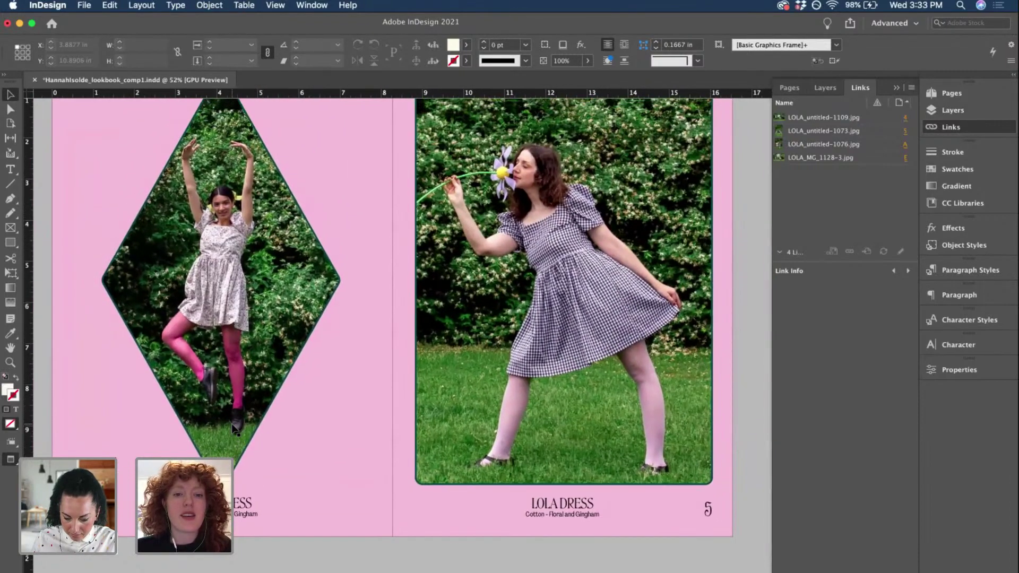
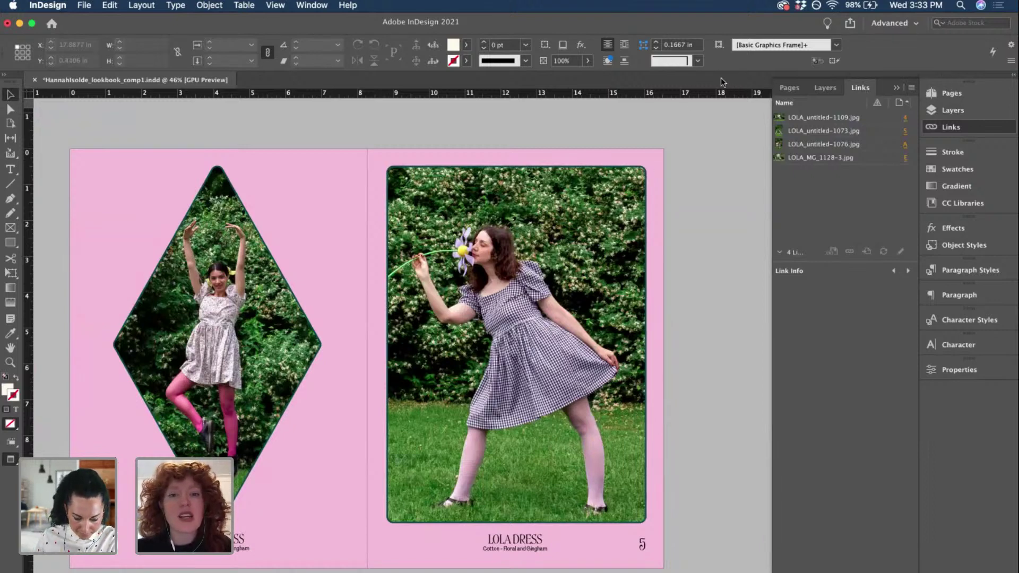
{"action": "scroll", "coordinate": [690, 260], "scroll_direction": "down", "scroll_amount": 2}
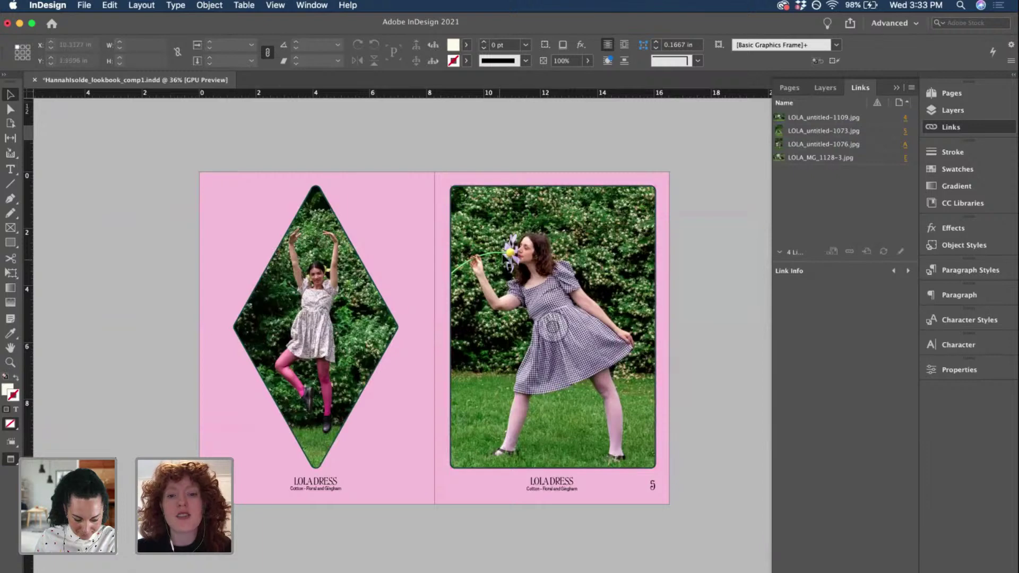
{"action": "scroll", "coordinate": [548, 332], "scroll_direction": "up", "scroll_amount": 1}
{"action": "left_click", "coordinate": [979, 92]}
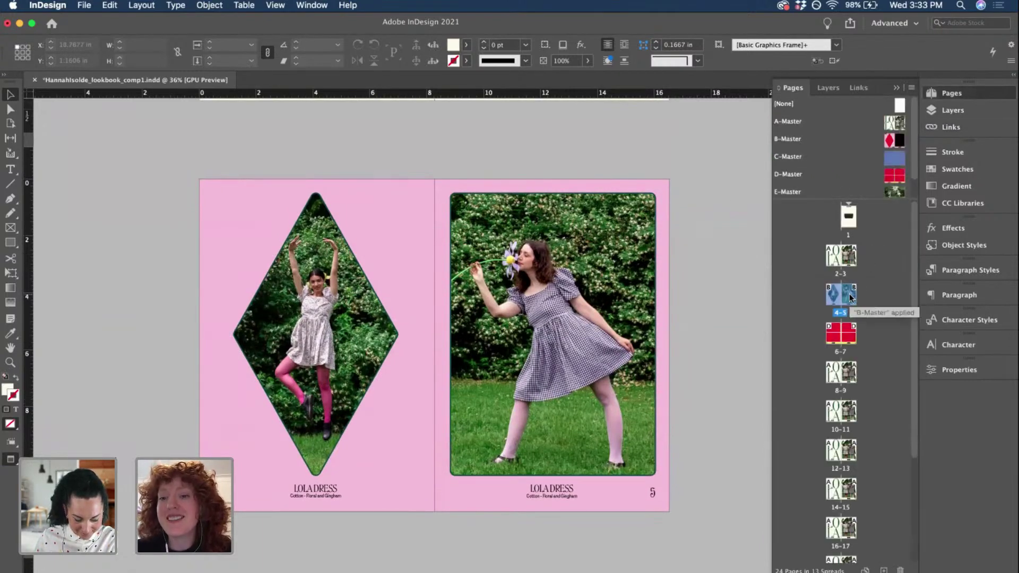
{"action": "scroll", "coordinate": [727, 342], "scroll_direction": "up", "scroll_amount": 2}
{"action": "scroll", "coordinate": [727, 339], "scroll_direction": "down", "scroll_amount": 1}
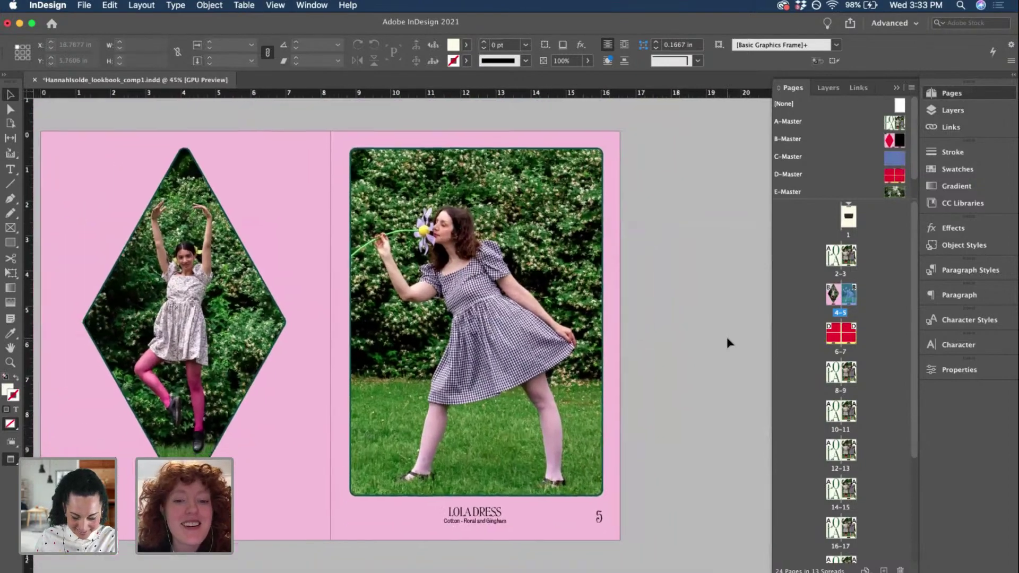
- Open spread 6–7 and override the D-Master's yellow background and the two red frames on page 6
{"action": "double_click", "coordinate": [839, 342]}
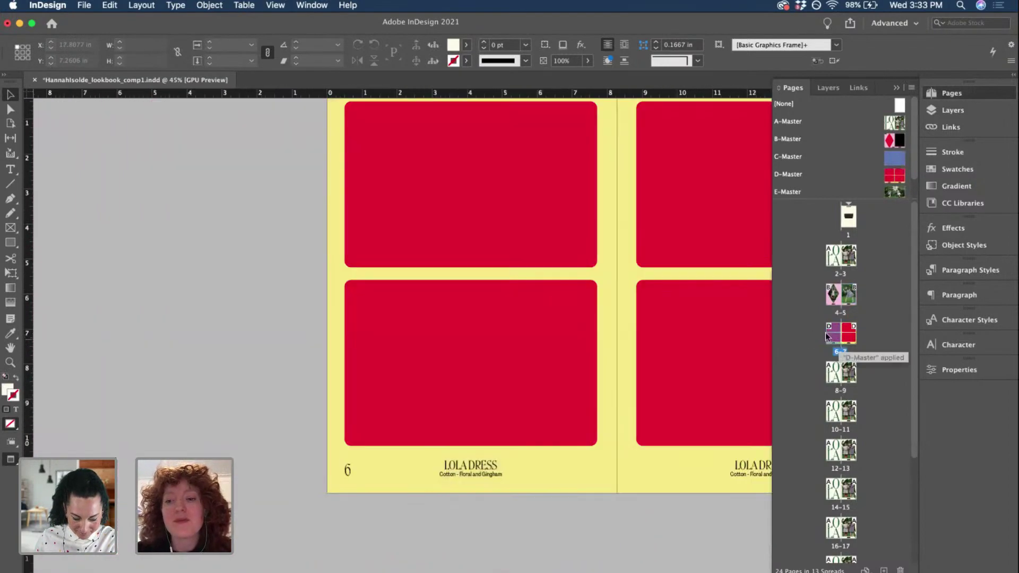
{"action": "scroll", "coordinate": [593, 229], "scroll_direction": "right", "scroll_amount": 5}
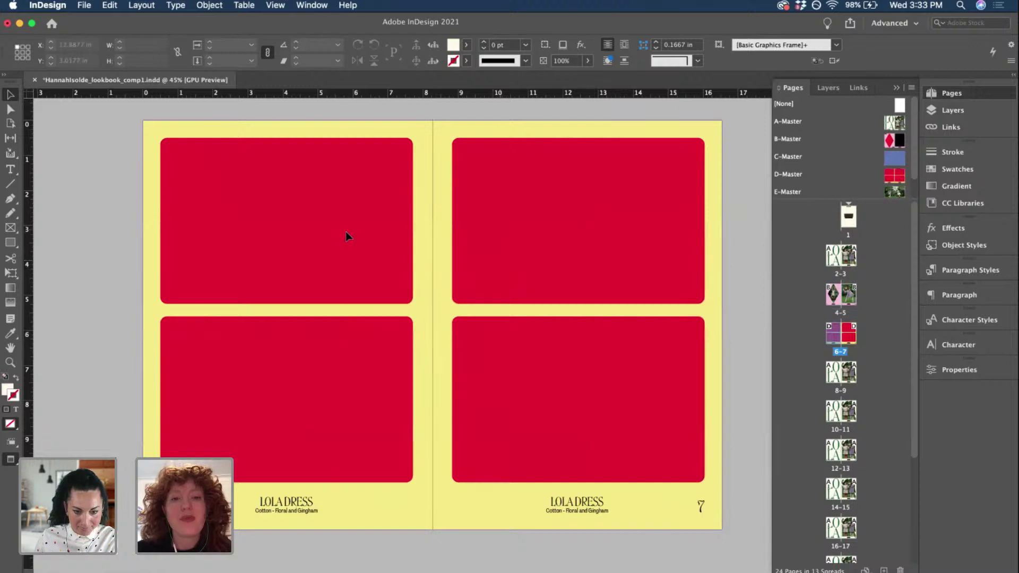
{"action": "left_click", "coordinate": [346, 231]}
{"action": "key", "text": "cmd+z"}
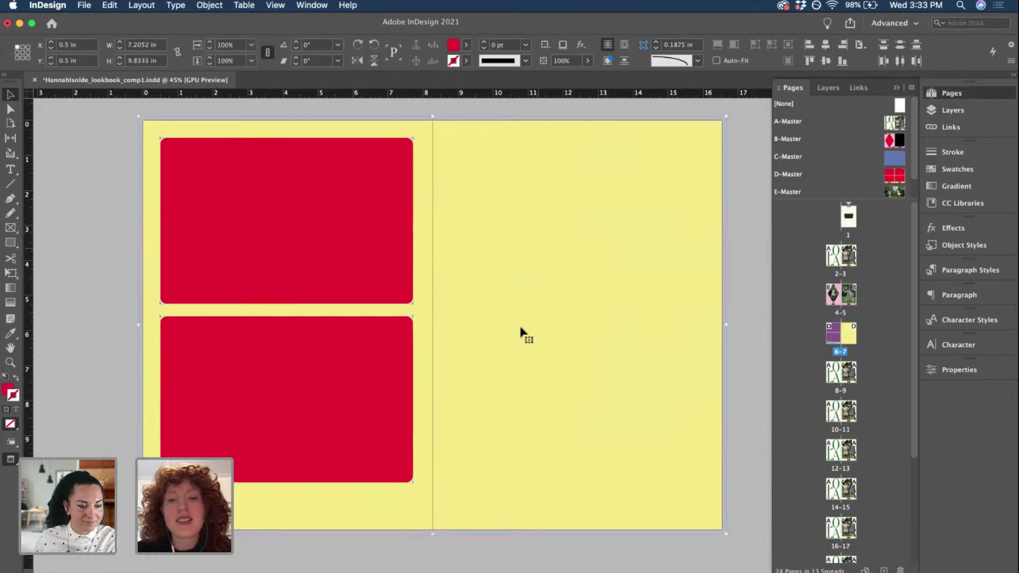
{"action": "key", "text": "cmd+shift+z"}
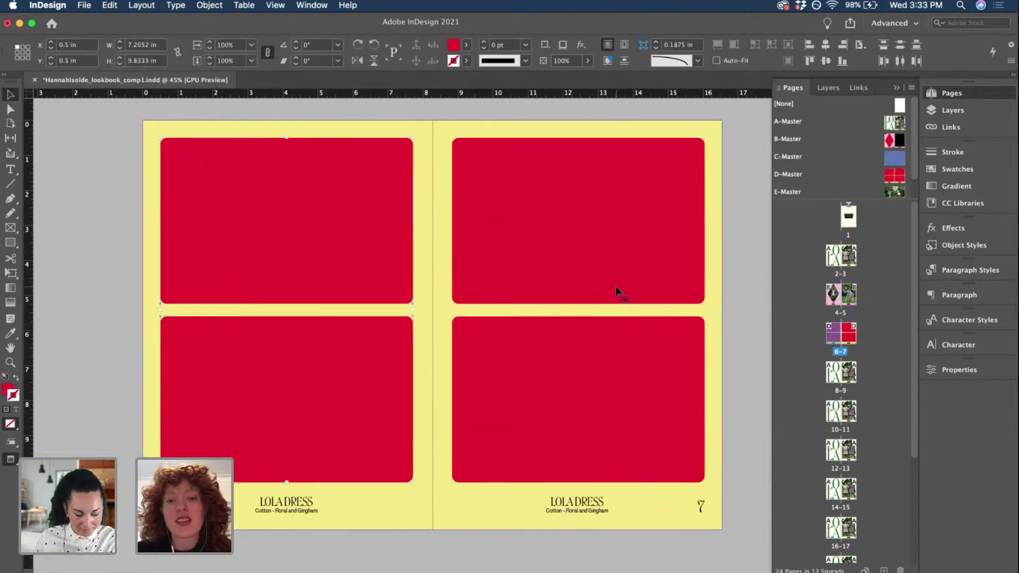
{"action": "key", "text": "cmd+z"}
{"action": "key", "text": "cmd+shift+z"}
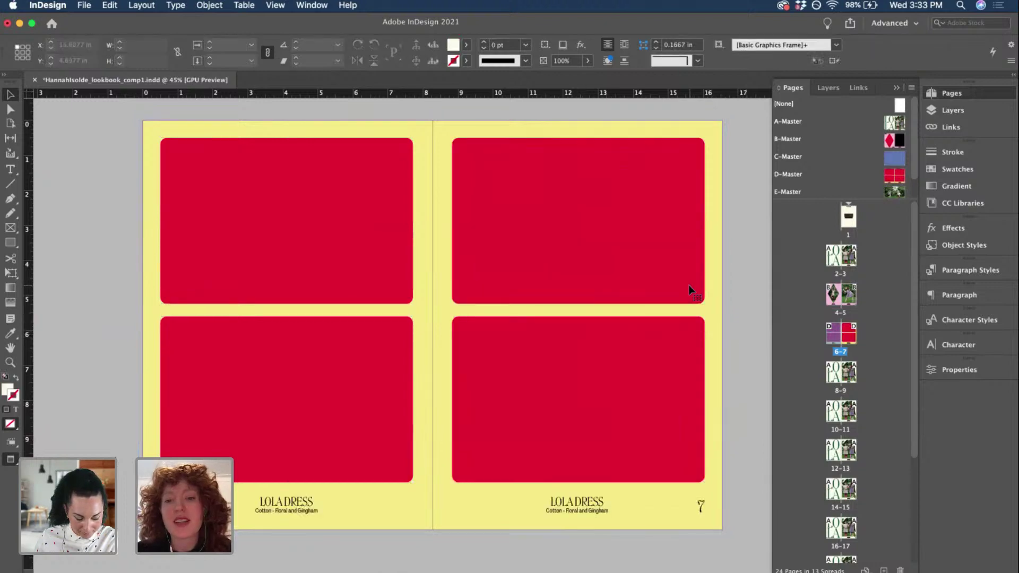
{"action": "key", "text": "cmd+z"}
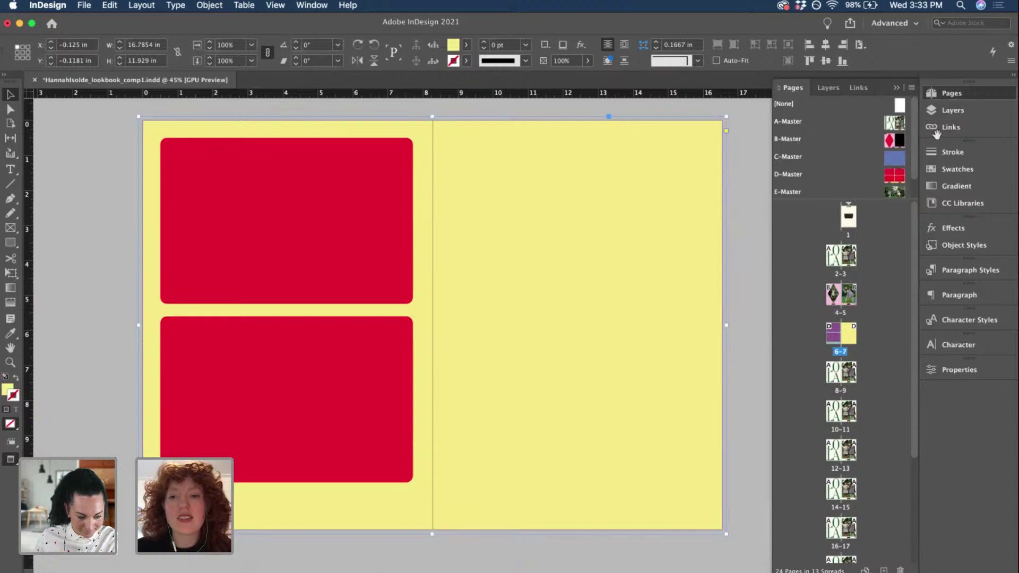
- Narrow the yellow background to override page 7's two red frames, and restore its width to 16.7854 in
{"action": "left_click_drag", "start_coordinate": [728, 325], "coordinate": [452, 325]}
{"action": "left_click", "coordinate": [657, 247]}
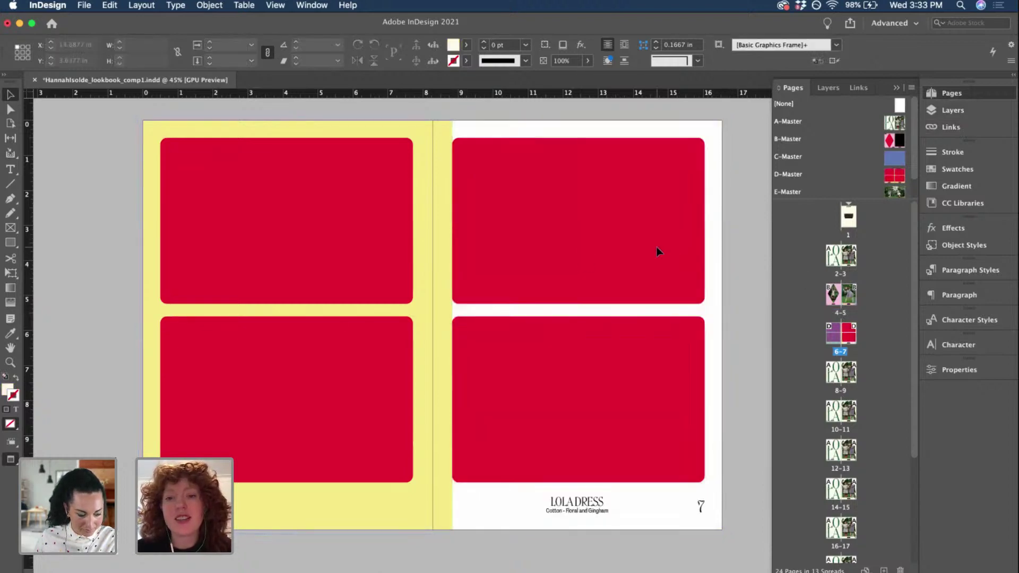
{"action": "left_click", "coordinate": [641, 363], "text": "shift"}
{"action": "left_click", "coordinate": [449, 323]}
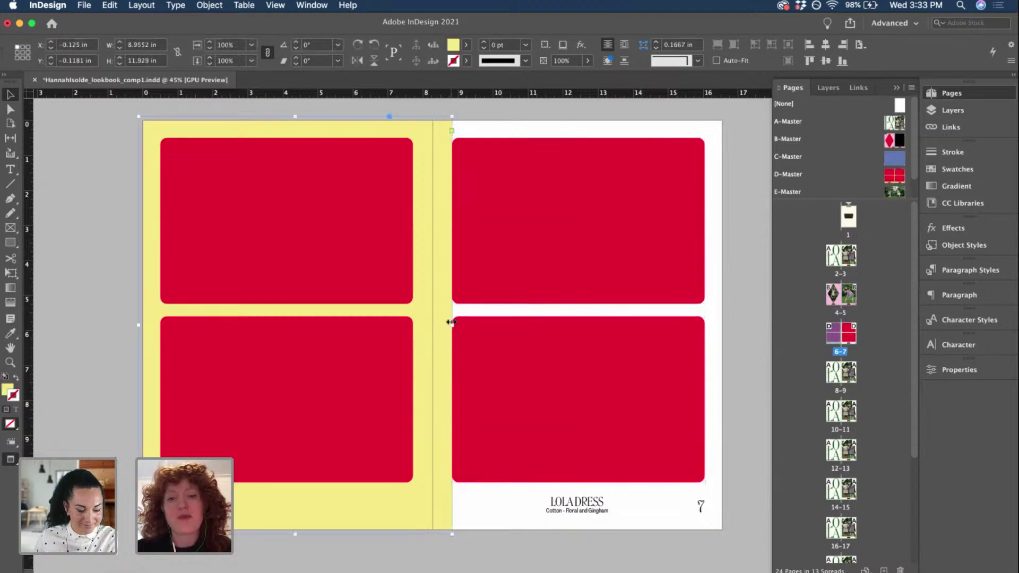
{"action": "left_click_drag", "start_coordinate": [452, 325], "coordinate": [726, 340]}
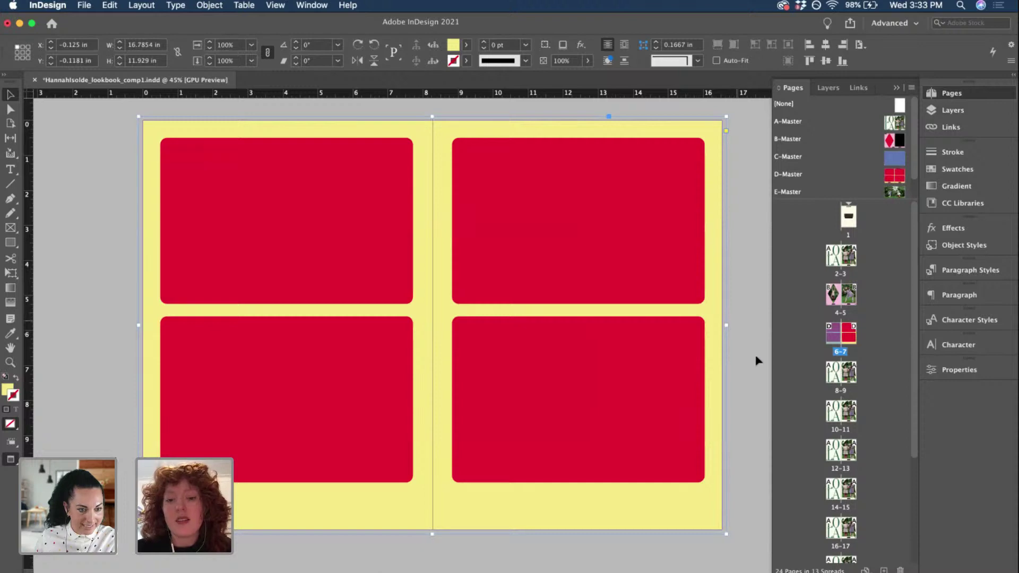
- Shorten the yellow background to about 10.97 in high and override the captions and page numbers beneath it on pages 6–7
{"action": "left_click_drag", "start_coordinate": [433, 533], "coordinate": [432, 499]}
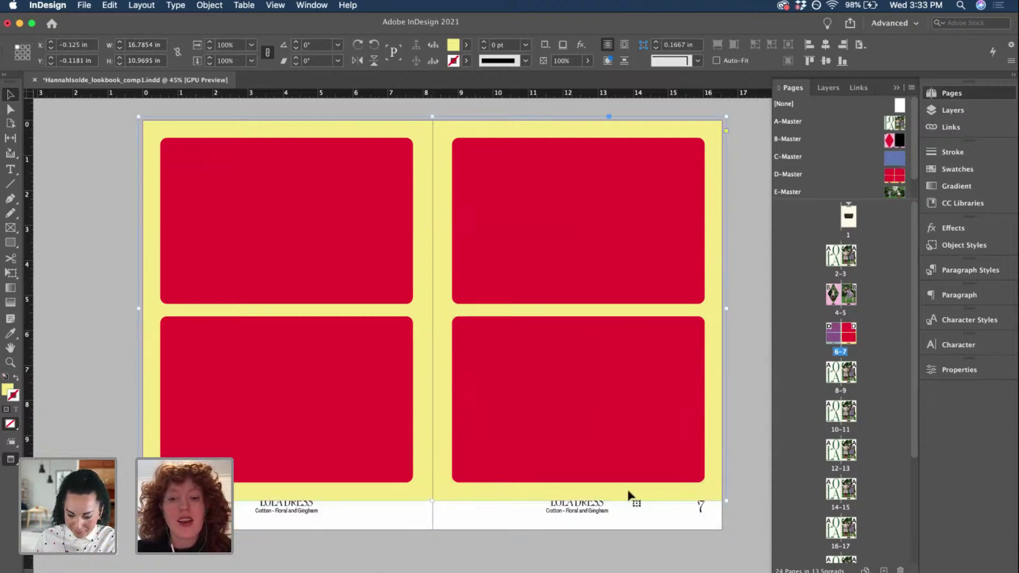
{"action": "left_click", "coordinate": [701, 508], "text": "shift"}
{"action": "left_click", "coordinate": [565, 512], "text": "shift"}
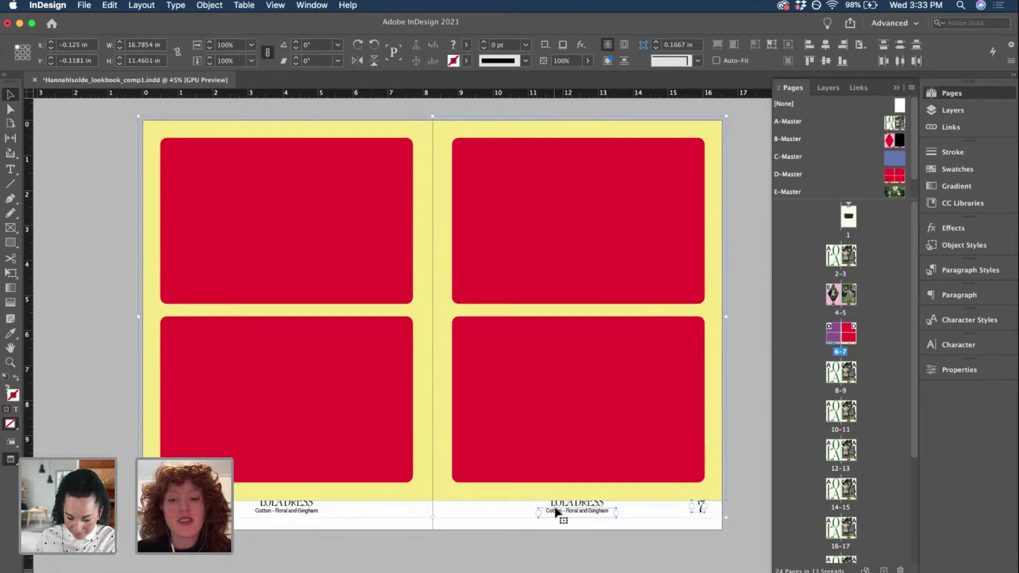
{"action": "left_click", "coordinate": [275, 510], "text": "shift"}
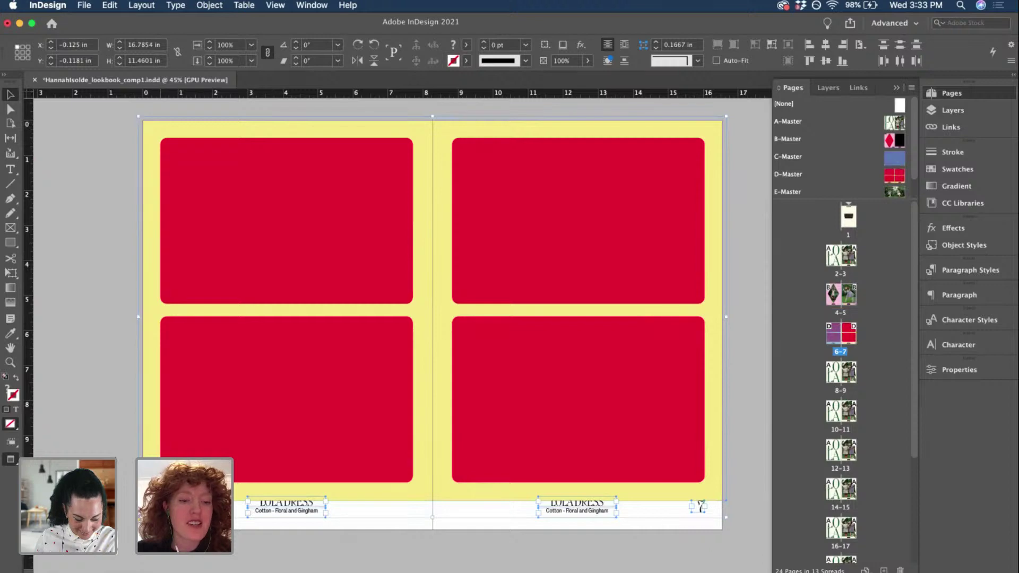
- Remove the yellow background from the selection and move the captions and page numbers to the Type layer
{"action": "left_click", "coordinate": [718, 482], "text": "shift"}
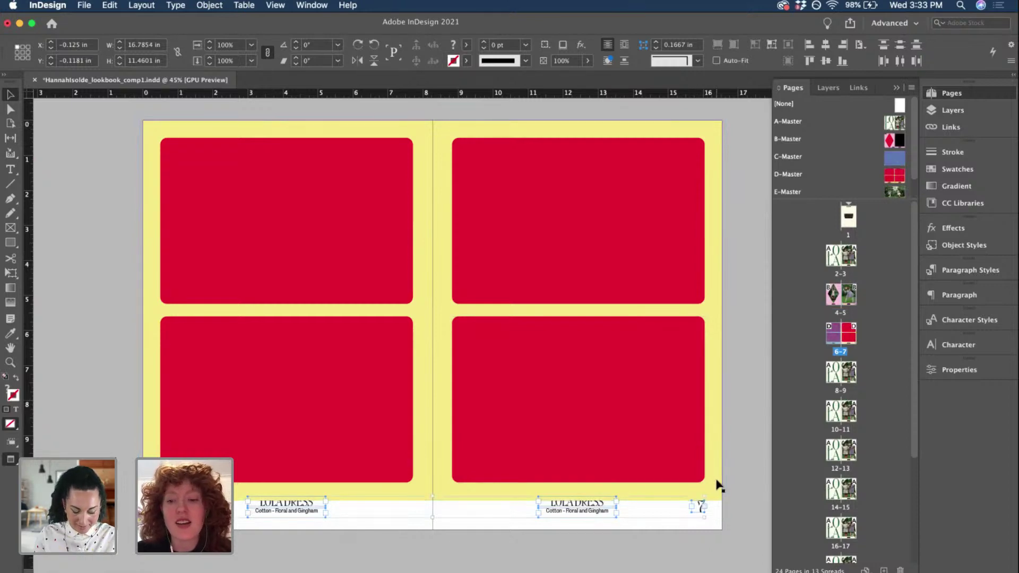
{"action": "left_click", "coordinate": [982, 111]}
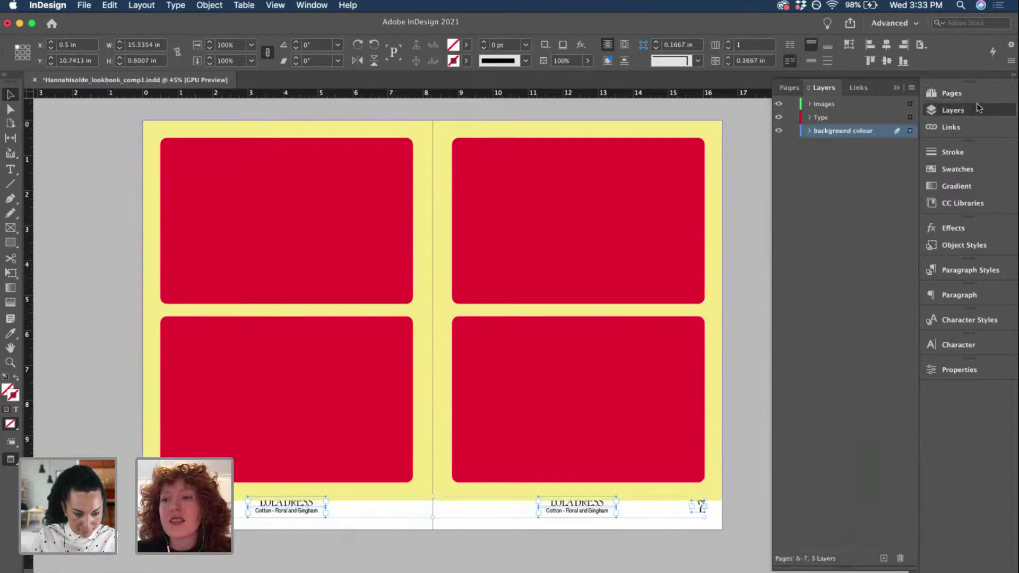
{"action": "left_click", "coordinate": [911, 121]}
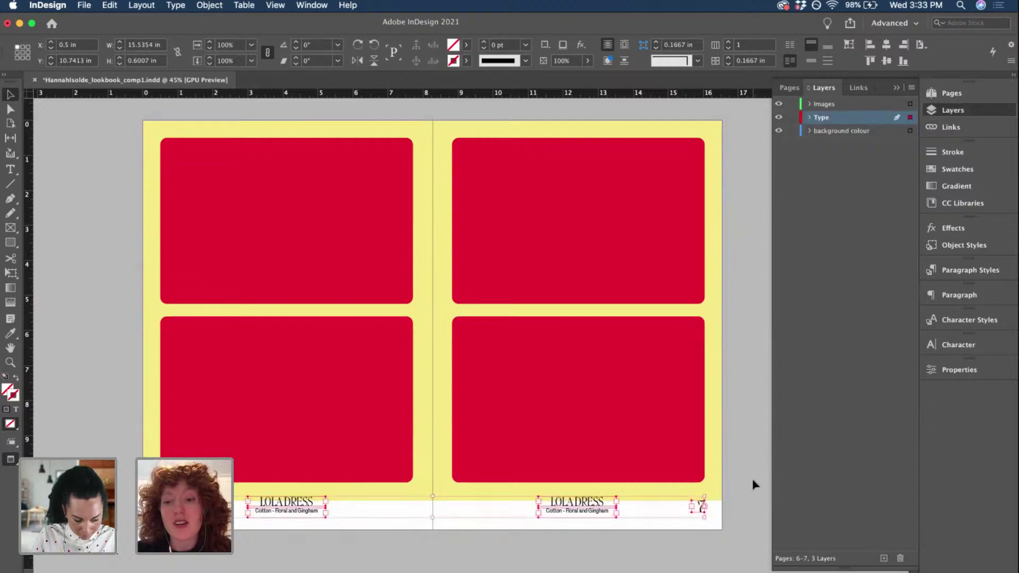
- Show the guides, extend the yellow background down to the bleed at about 11.936 in high, and save the document
{"action": "left_click", "coordinate": [718, 482]}
{"action": "key", "text": "w"}
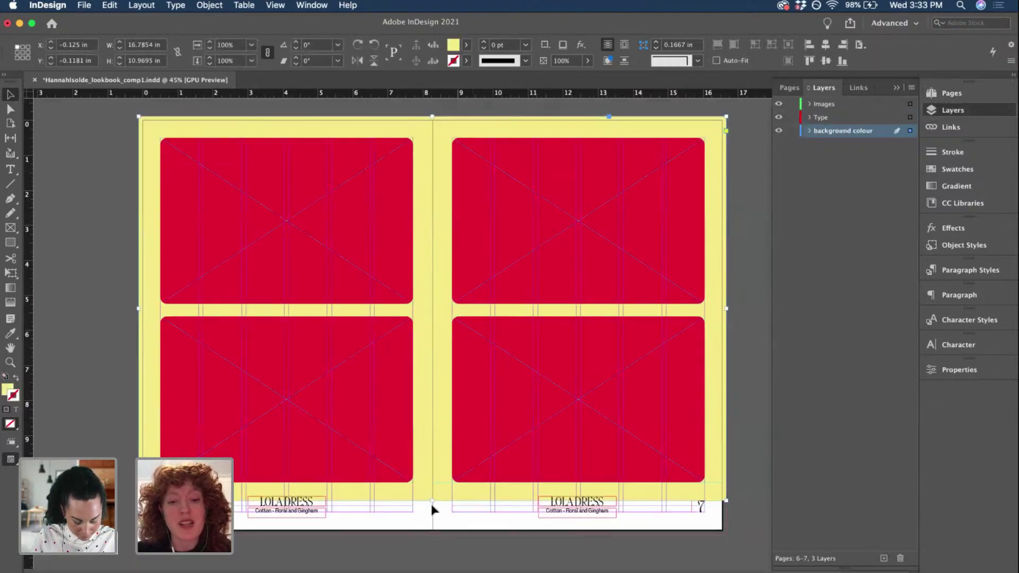
{"action": "left_click_drag", "start_coordinate": [431, 502], "coordinate": [431, 533]}
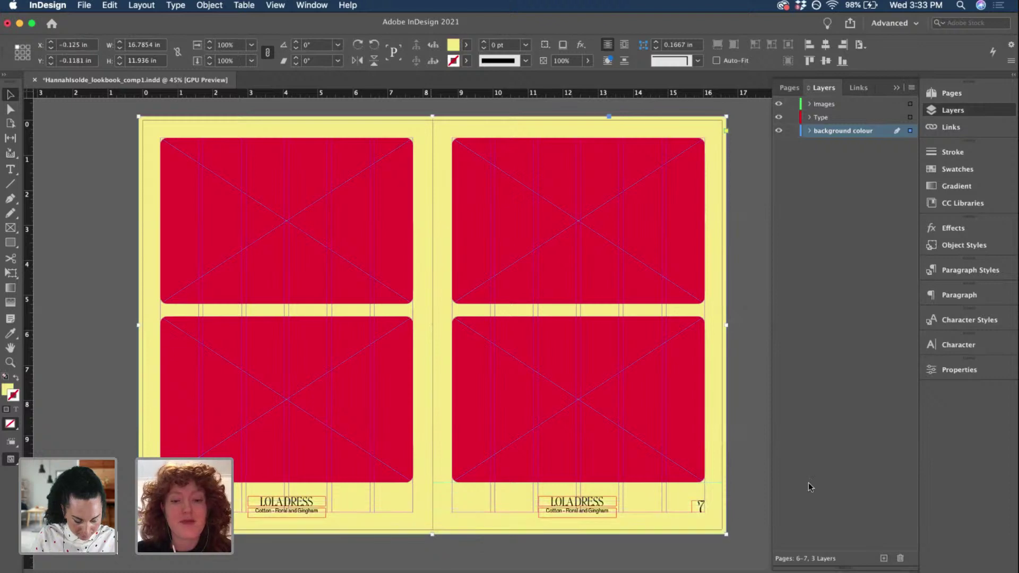
{"action": "left_click", "coordinate": [746, 440]}
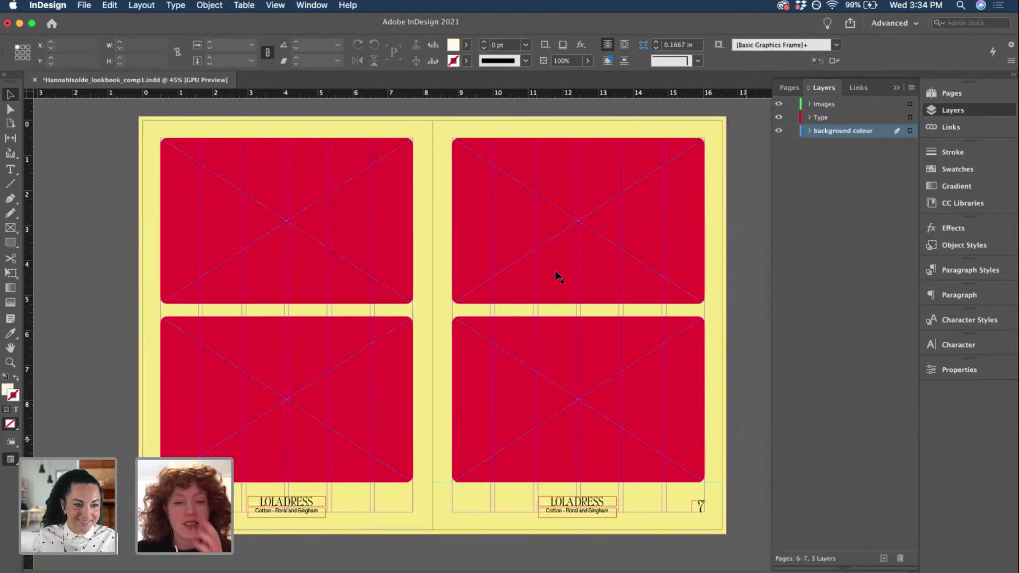
{"action": "key", "text": "super+s"}
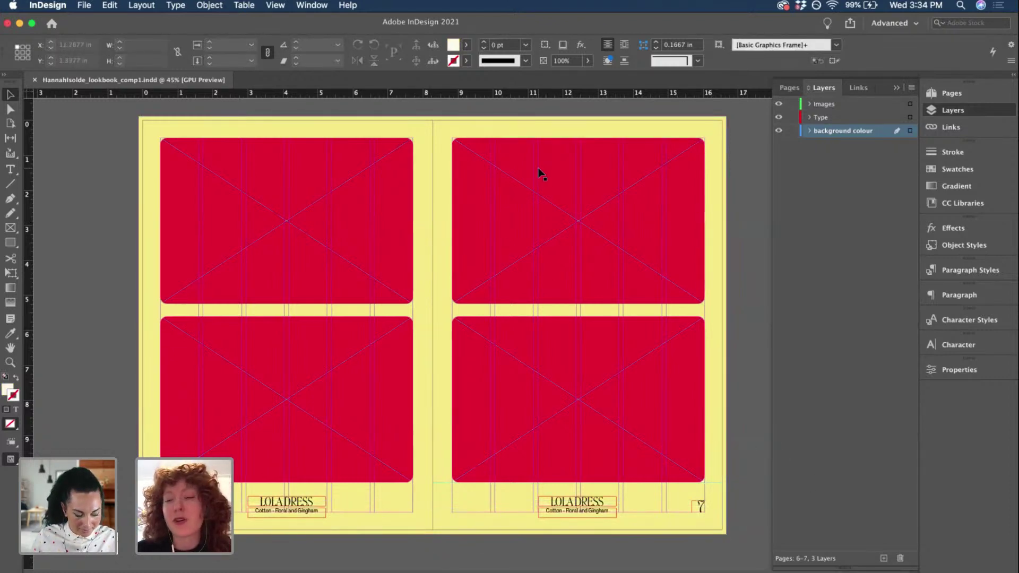
- Set the word DRESS in page 4's title to Roslindale Display Condensed Light, matching LOLA
{"action": "left_click", "coordinate": [646, 249]}
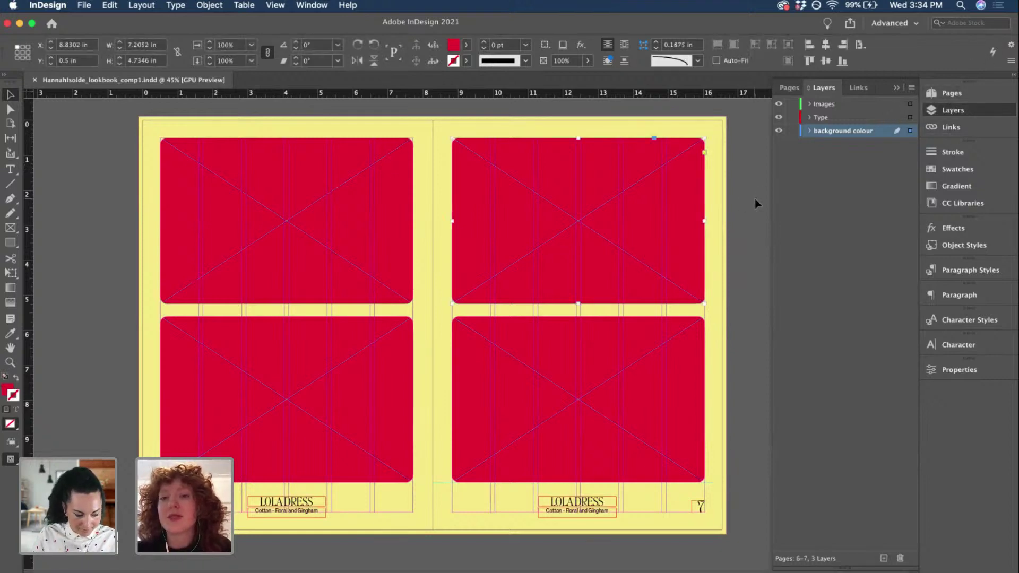
{"action": "scroll", "coordinate": [753, 204], "scroll_direction": "up", "scroll_amount": 10}
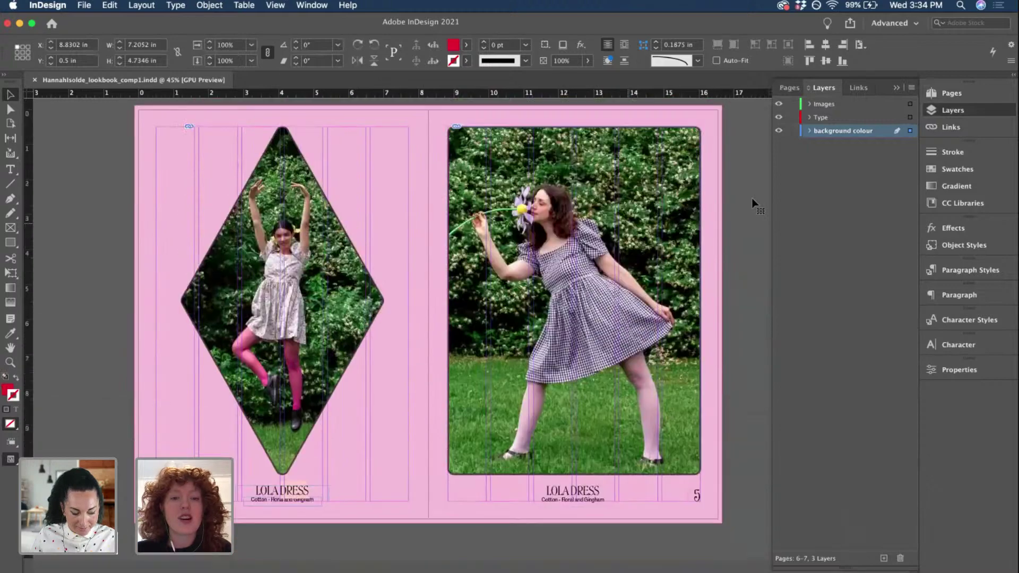
{"action": "scroll", "coordinate": [292, 522], "scroll_direction": "up", "scroll_amount": 5}
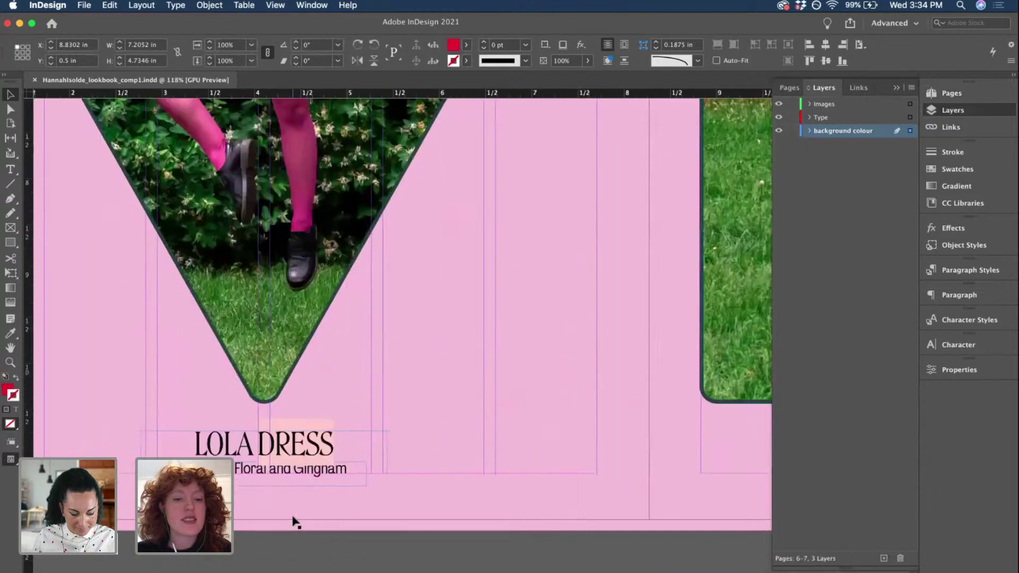
{"action": "double_click", "coordinate": [330, 447]}
{"action": "left_click_drag", "start_coordinate": [333, 445], "coordinate": [258, 445]}
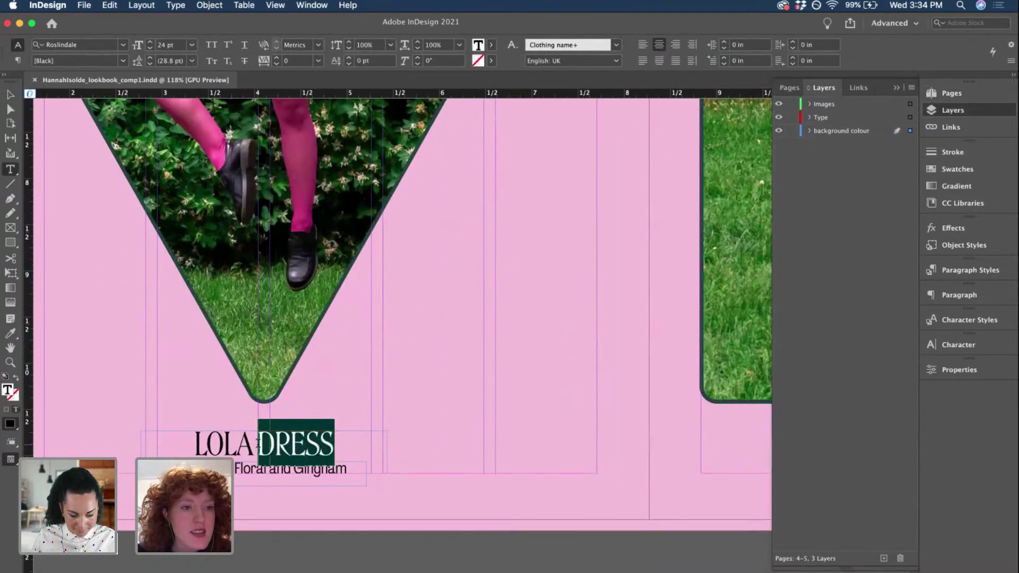
{"action": "left_click", "coordinate": [122, 47]}
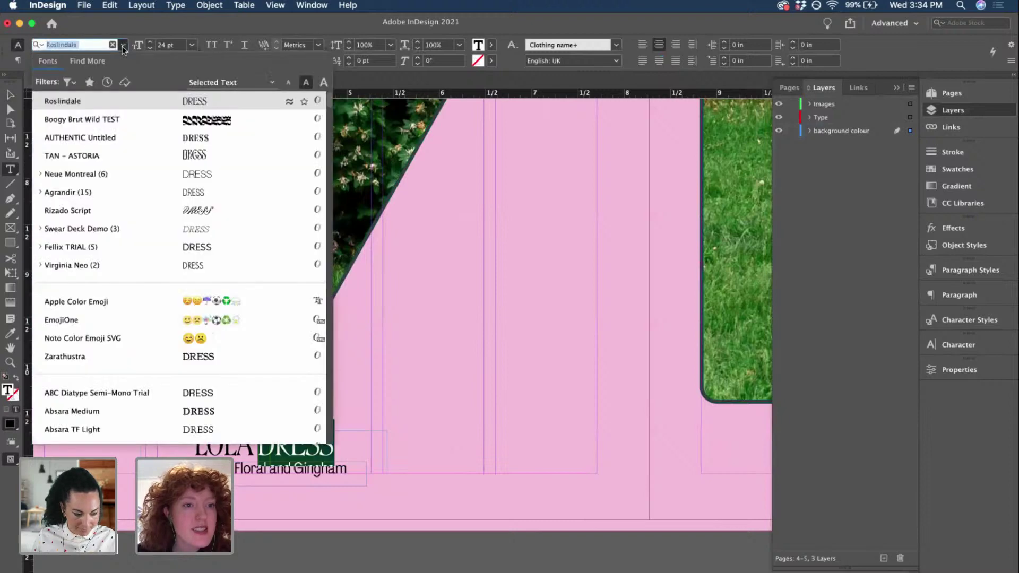
{"action": "left_click", "coordinate": [120, 101]}
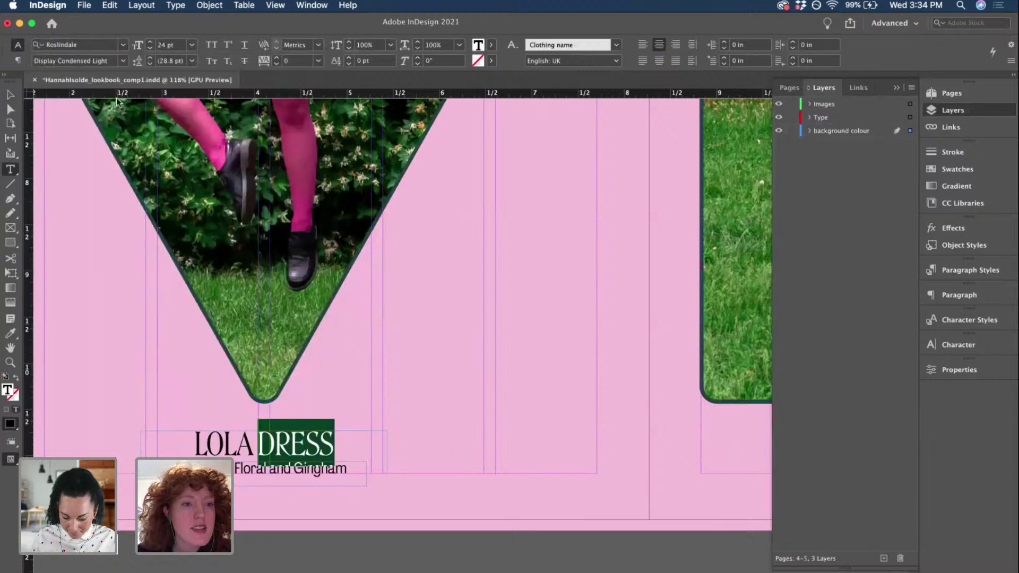
{"action": "left_click", "coordinate": [247, 432]}
- Place LOLA_untitled-1057.jpg in the upper red frame on page 6
{"action": "scroll", "coordinate": [254, 440], "scroll_direction": "down", "scroll_amount": 5}
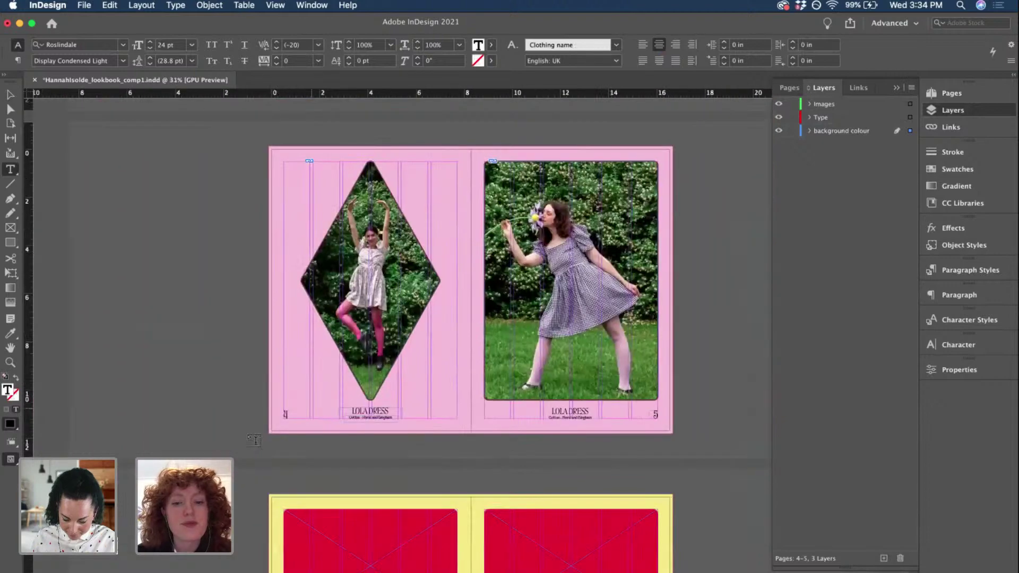
{"action": "scroll", "coordinate": [318, 414], "scroll_direction": "down", "scroll_amount": 5}
{"action": "left_click", "coordinate": [10, 95]}
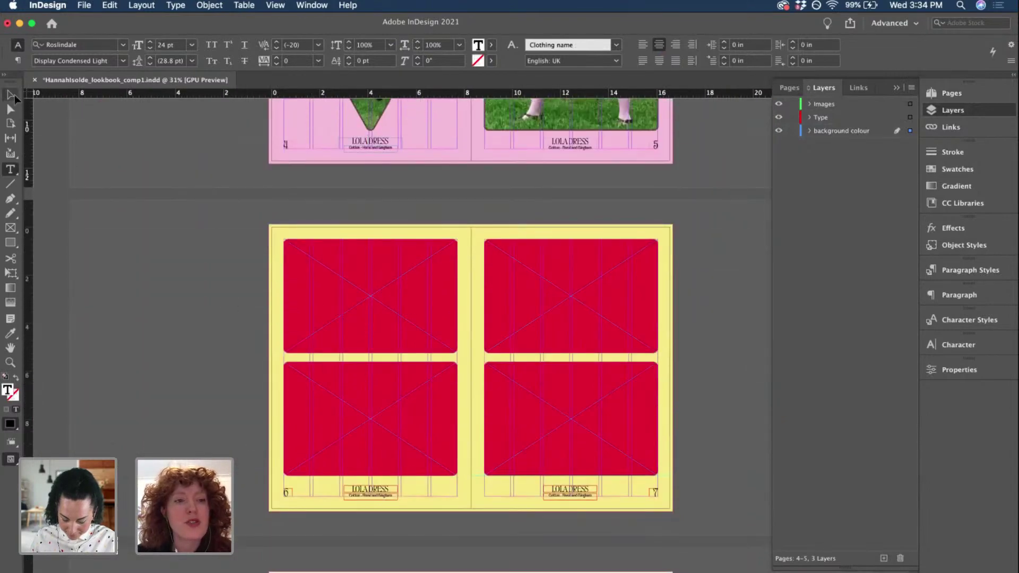
{"action": "left_click", "coordinate": [402, 306]}
{"action": "key", "text": "super+d"}
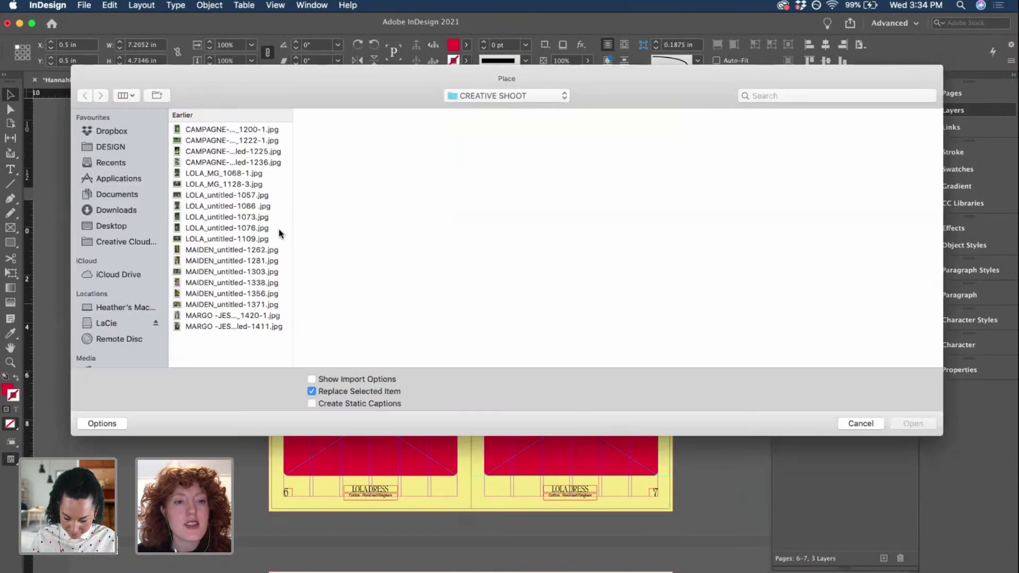
{"action": "left_click", "coordinate": [229, 197]}
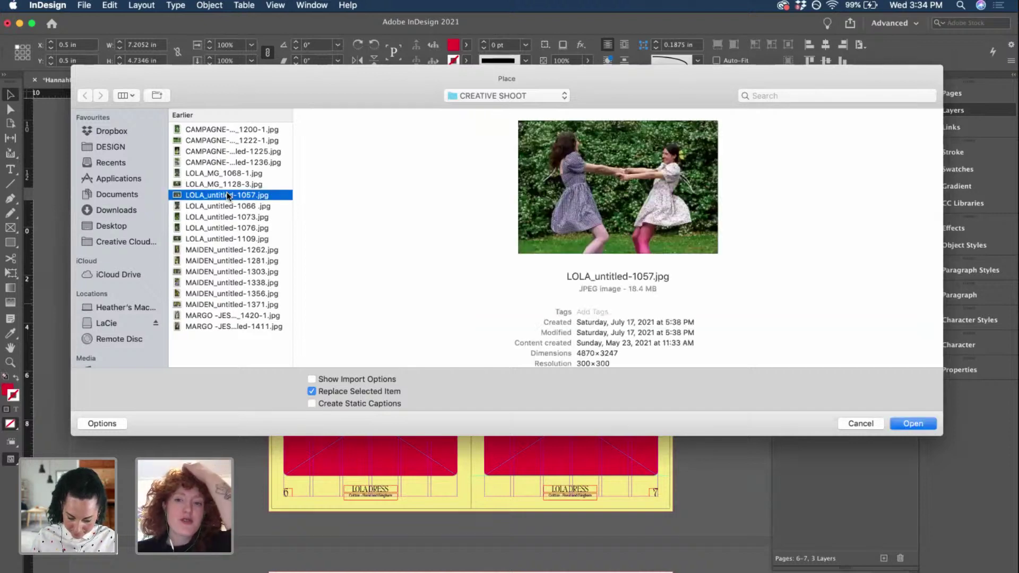
{"action": "left_click", "coordinate": [913, 423]}
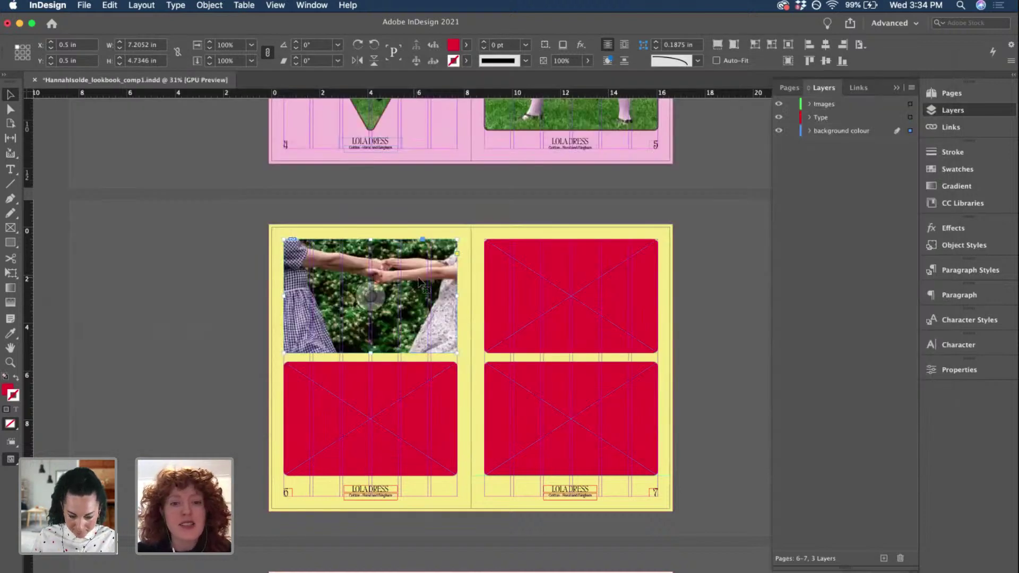
- Scale page 6's upper photo down to about 47.14% centered in its frame, and save the document
{"action": "double_click", "coordinate": [419, 281]}
{"action": "key", "text": "super+alt+shift+c"}
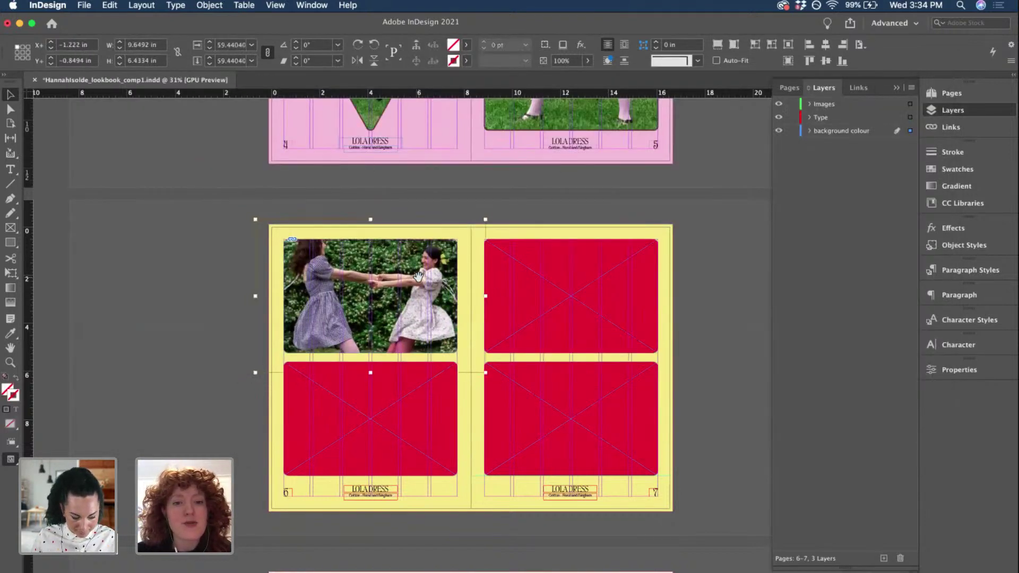
{"action": "key", "text": "super+alt+shift+c"}
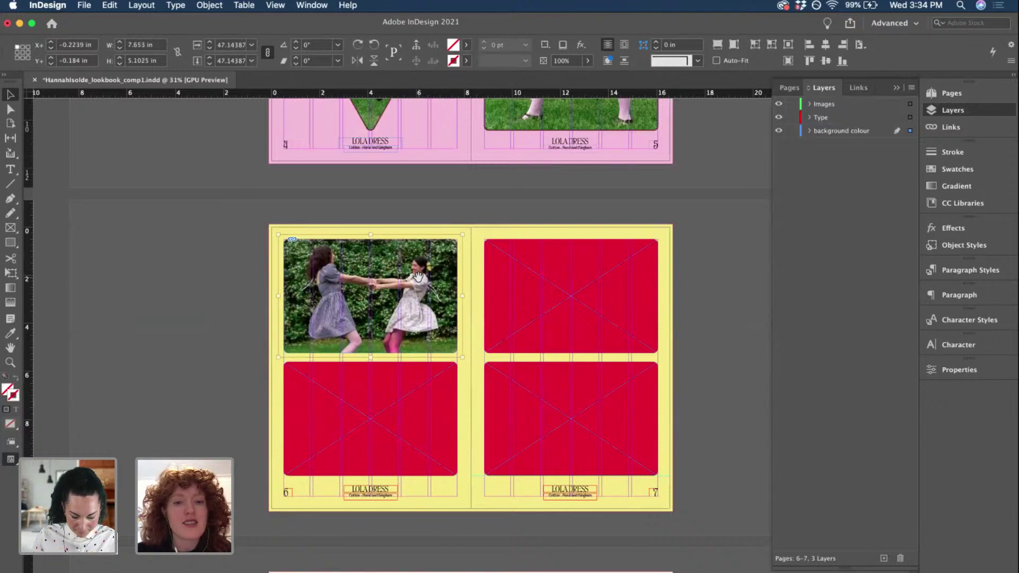
{"action": "left_click", "coordinate": [231, 274]}
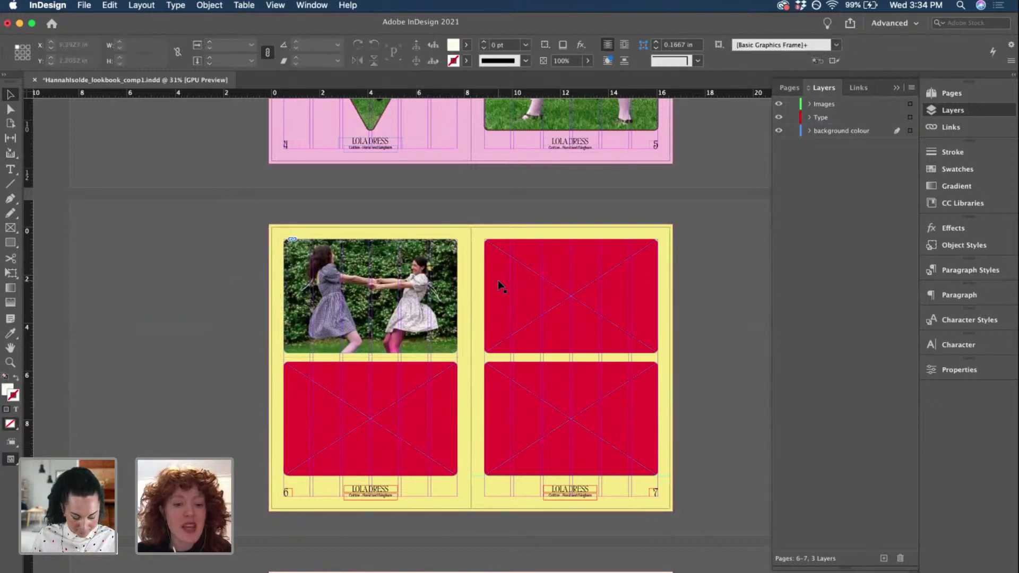
- Place LOLA_MG_1128-3.jpg in the upper red frame on page 7
{"action": "left_click", "coordinate": [540, 278]}
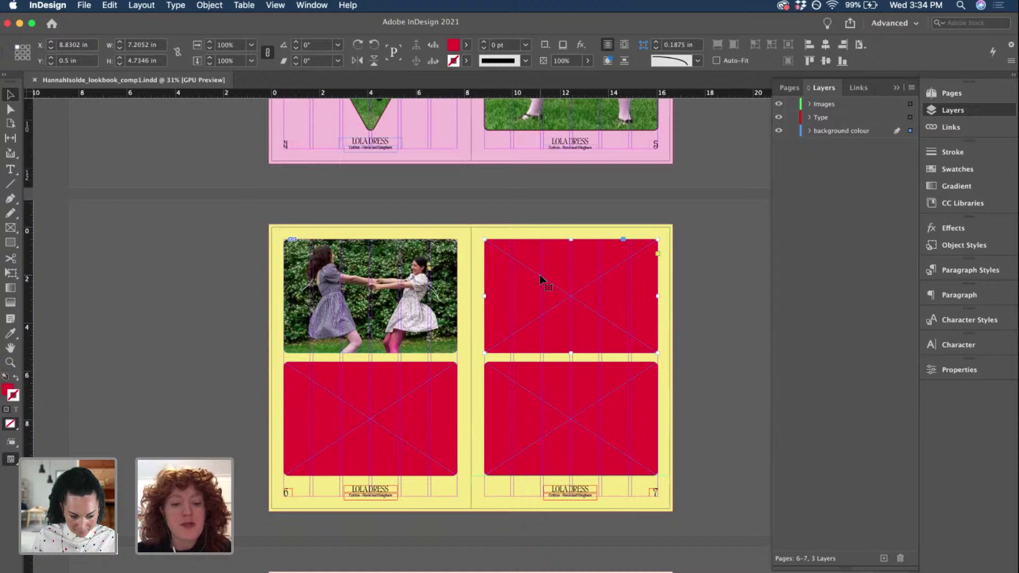
{"action": "key", "text": "super+d"}
{"action": "left_click", "coordinate": [217, 183]}
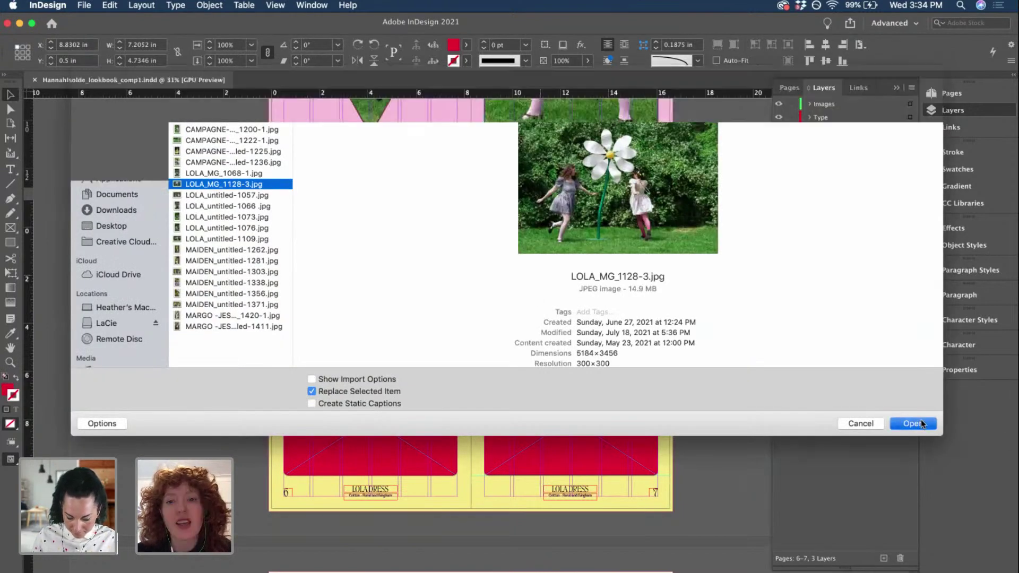
{"action": "left_click", "coordinate": [921, 419]}
- Scale page 7's flower photo to about 50.29% and shift it right within its frame to an X offset of about -0.17 in
{"action": "scroll", "coordinate": [653, 276], "scroll_direction": "up", "scroll_amount": 5}
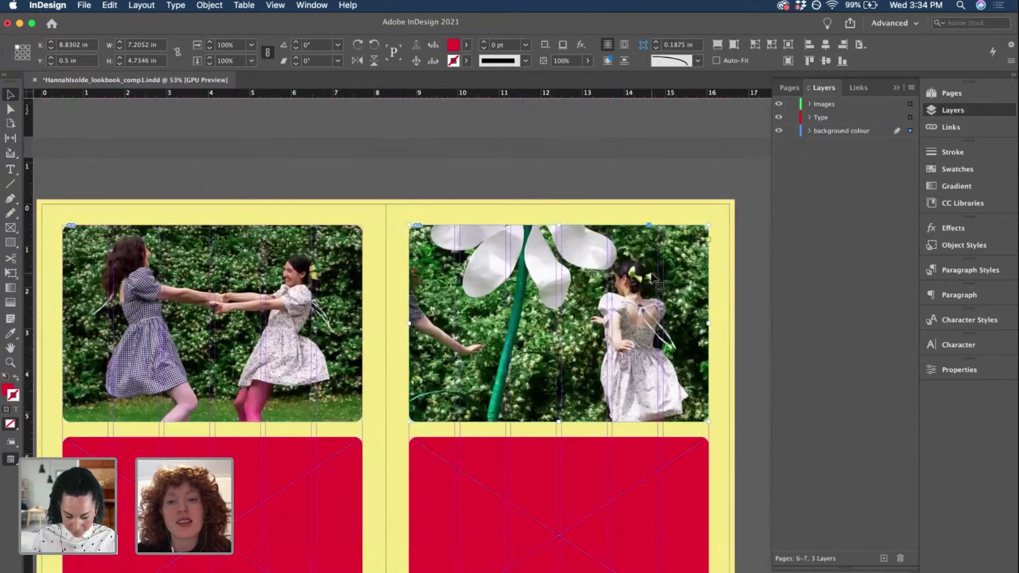
{"action": "key", "text": "super+alt+shift+c"}
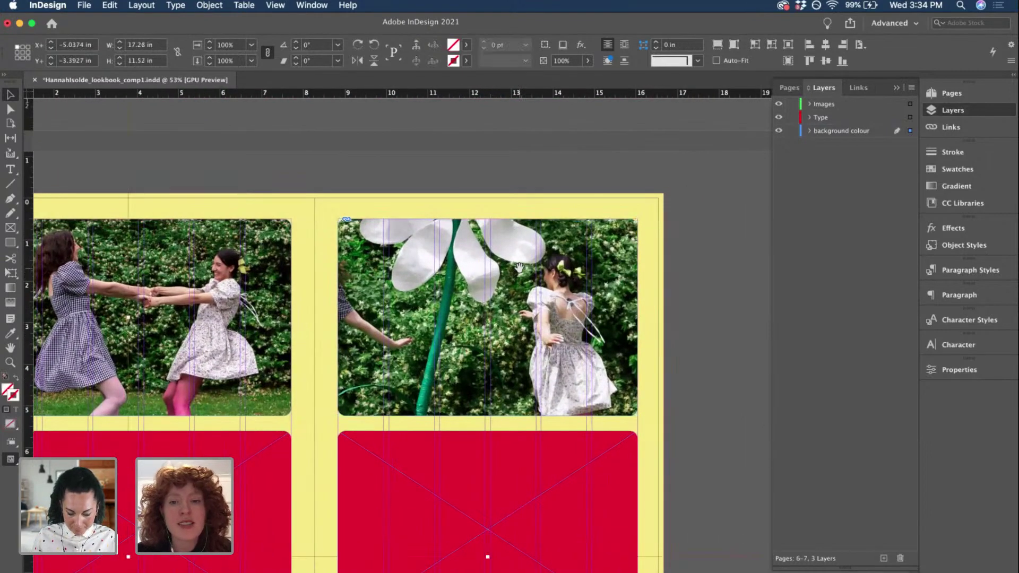
{"action": "key", "text": "super+alt+x"}
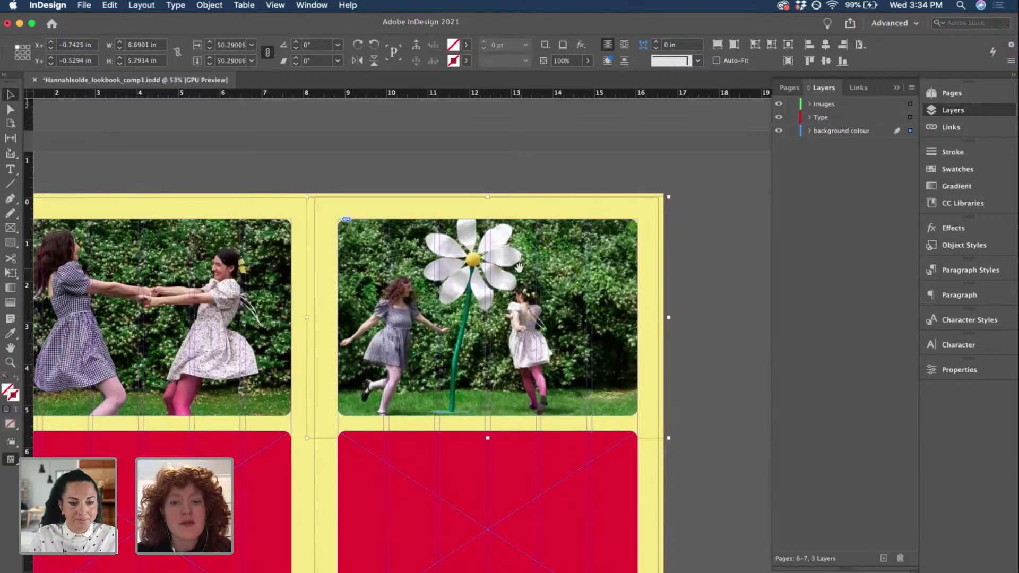
{"action": "key", "text": "Right"}
{"action": "key", "text": "Right"}
{"action": "key", "text": "Right"}
{"action": "key", "text": "Right"}
{"action": "key", "text": "Right"}
{"action": "key", "text": "Right"}
{"action": "key", "text": "Right"}
{"action": "key", "text": "Right"}
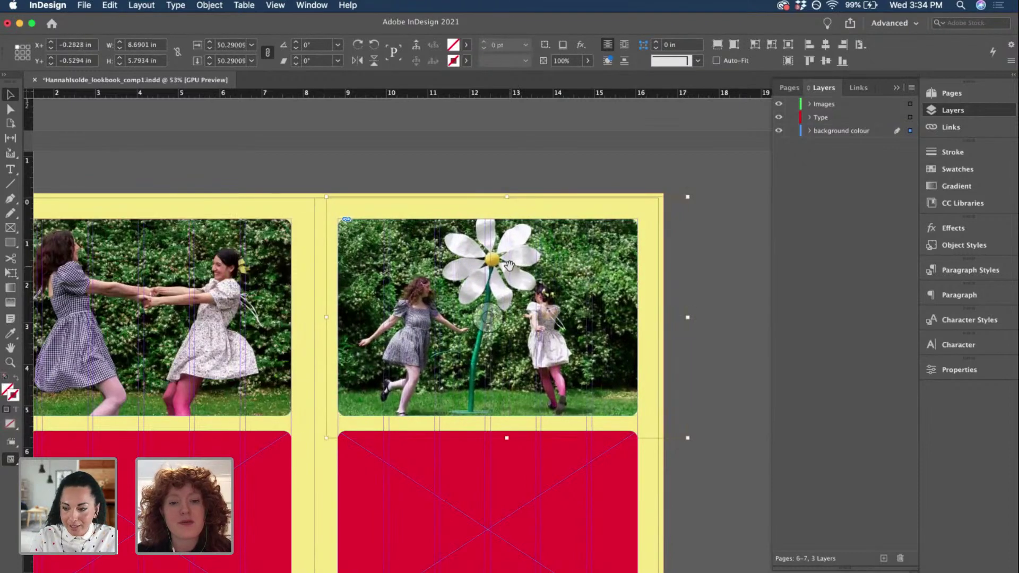
{"action": "key", "text": "Right"}
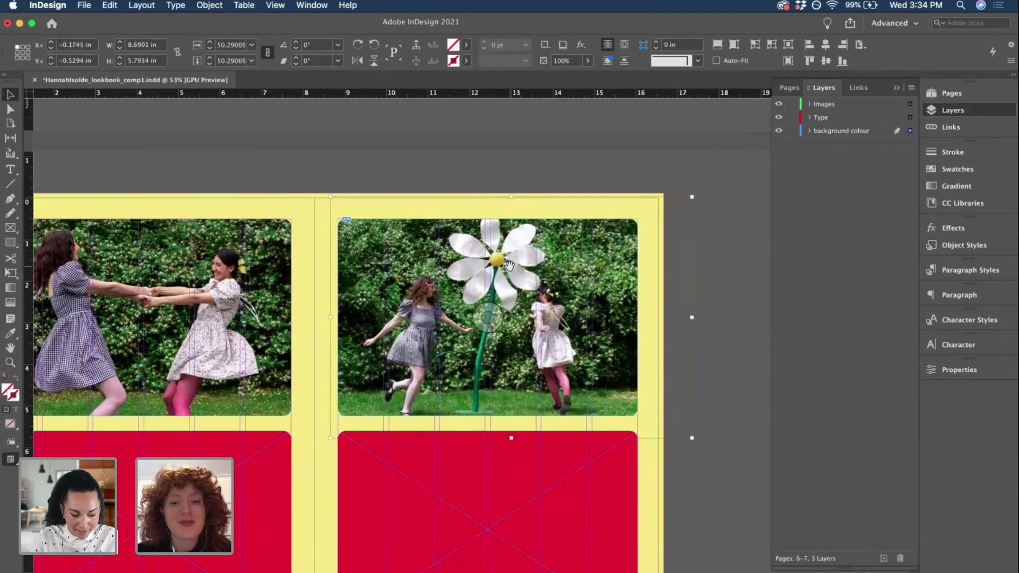
- Enlarge page 7's flower photo to about 56.11% inside its frame
{"action": "key", "text": "super+period"}
{"action": "key", "text": "super+period"}
{"action": "key", "text": "super+period"}
{"action": "key", "text": "super+period"}
{"action": "key", "text": "super+period"}
{"action": "key", "text": "super+period"}
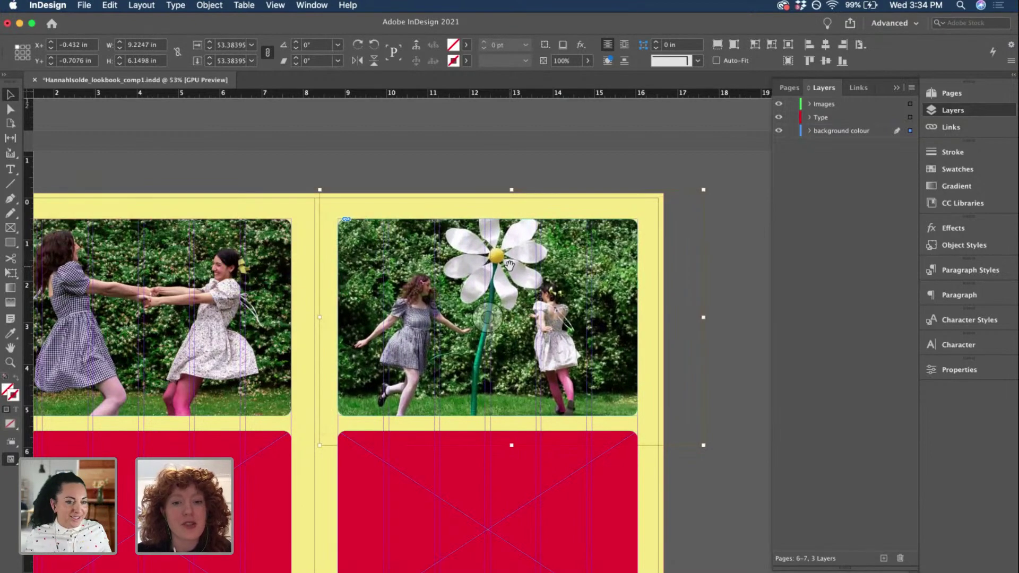
{"action": "key", "text": "super+period"}
{"action": "key", "text": "super+period"}
{"action": "key", "text": "super+period"}
{"action": "key", "text": "super+period"}
{"action": "key", "text": "super+period"}
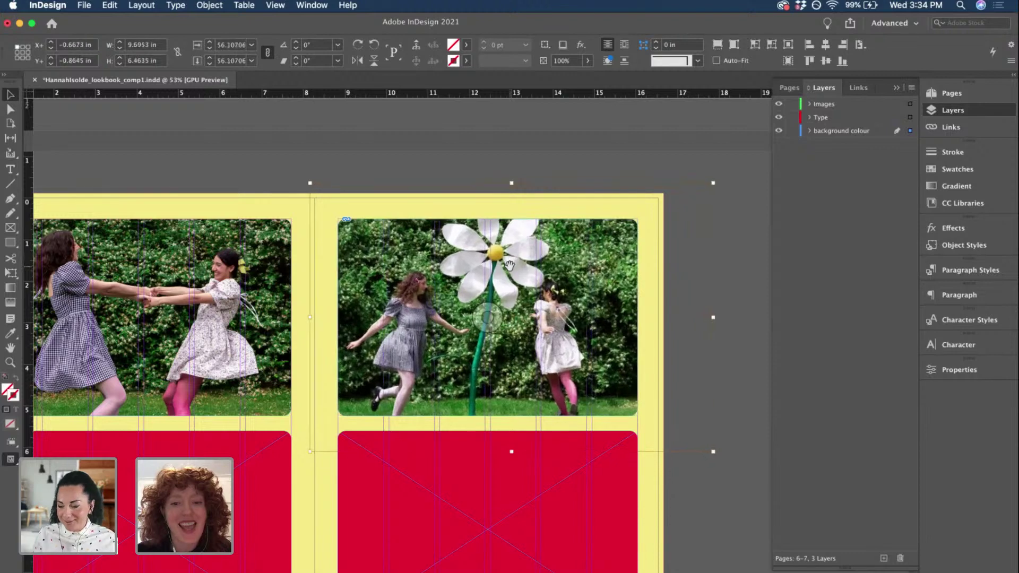
- Move page 7's flower photo down within its frame to a Y offset of about -0.56 in, and save the document
{"action": "left_click_drag", "start_coordinate": [523, 255], "coordinate": [524, 261]}
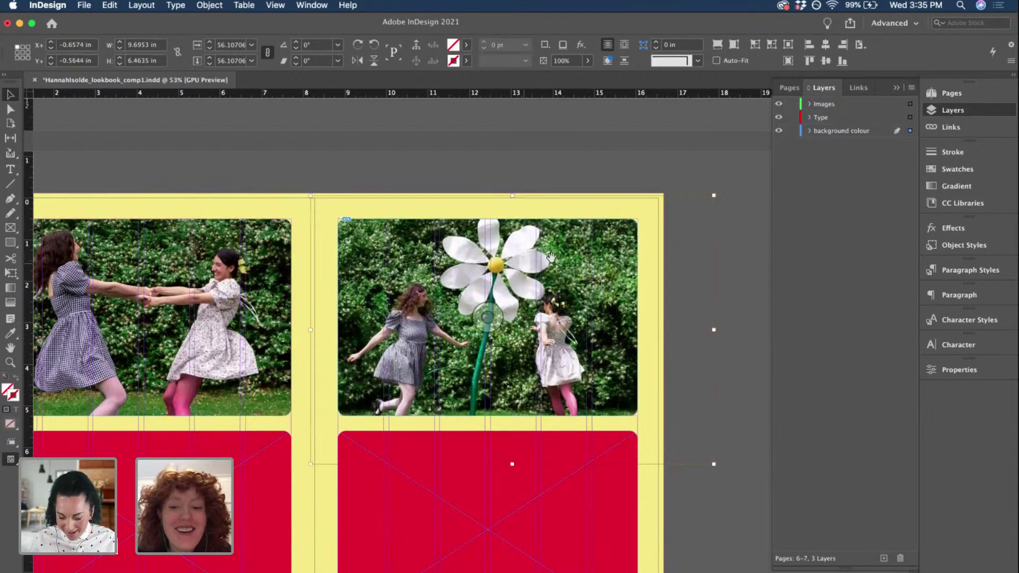
{"action": "left_click", "coordinate": [737, 184]}
{"action": "scroll", "coordinate": [642, 174], "scroll_direction": "down", "scroll_amount": 2}
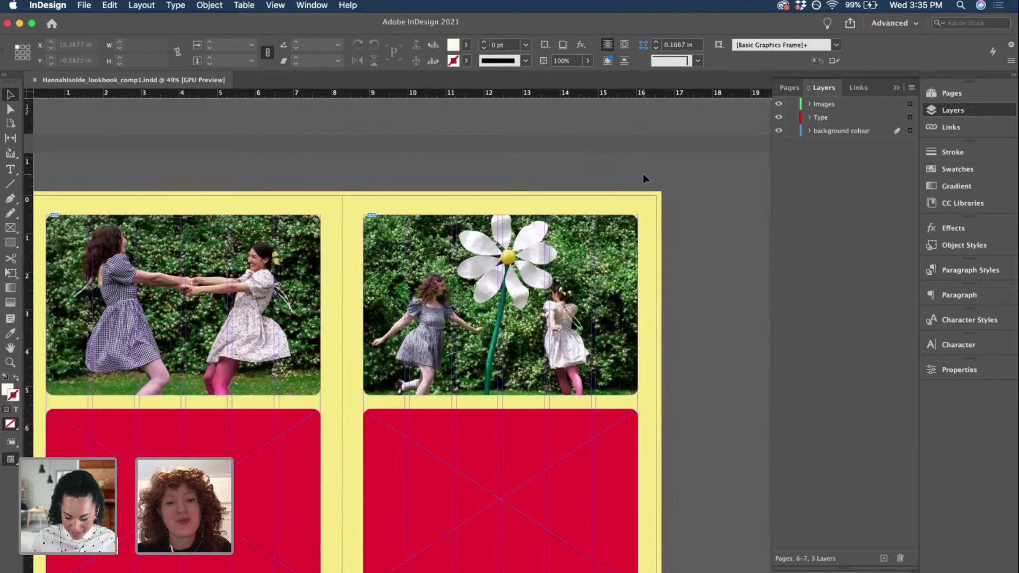
- Scale the upper photo on page 6 down to about 44.83% inside its frame, and save the document
{"action": "left_click", "coordinate": [271, 187]}
{"action": "left_click", "coordinate": [270, 187]}
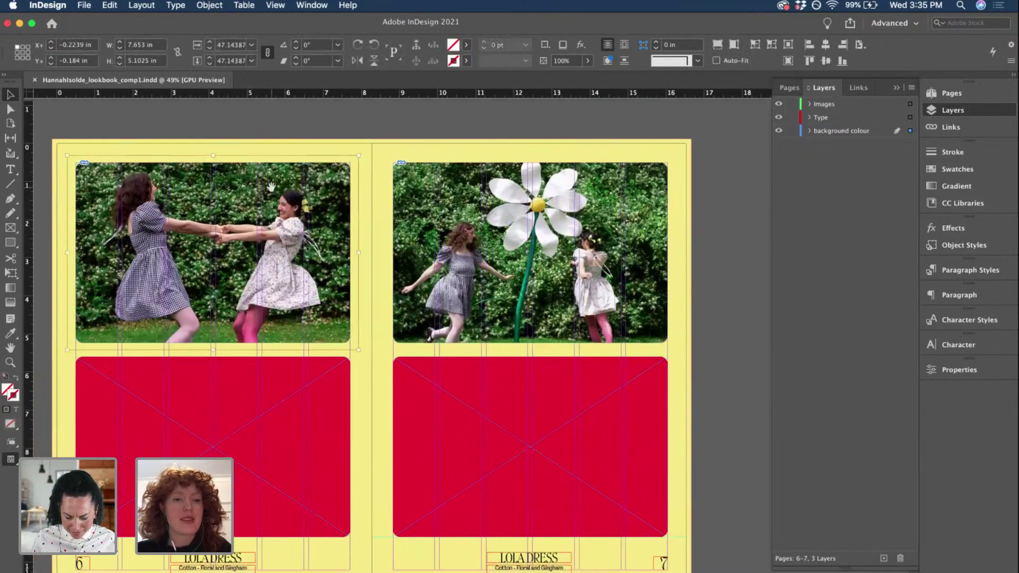
{"action": "key", "text": "super+comma"}
{"action": "key", "text": "super+comma"}
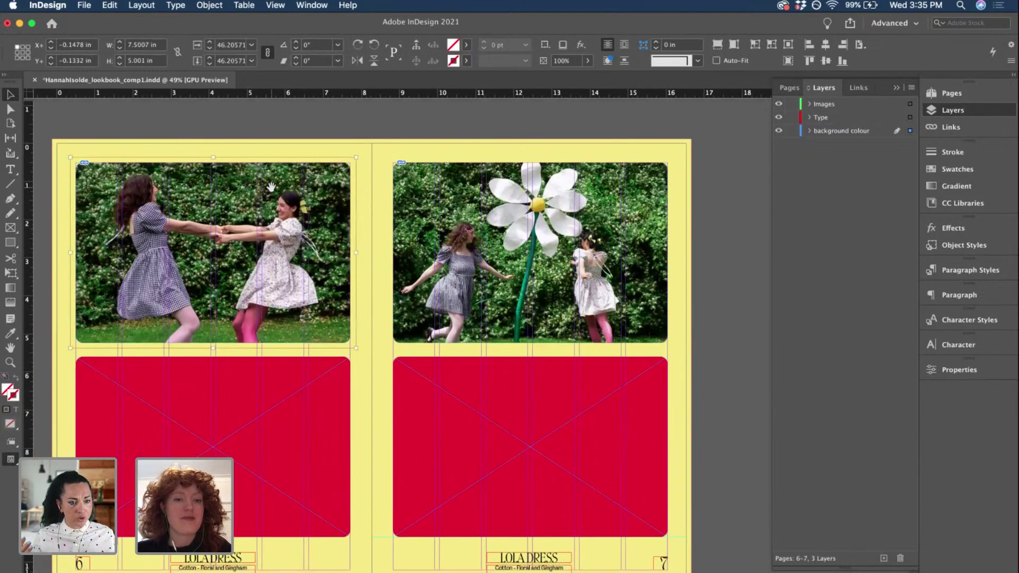
{"action": "key", "text": "super+comma"}
{"action": "key", "text": "super+comma"}
{"action": "key", "text": "super+comma"}
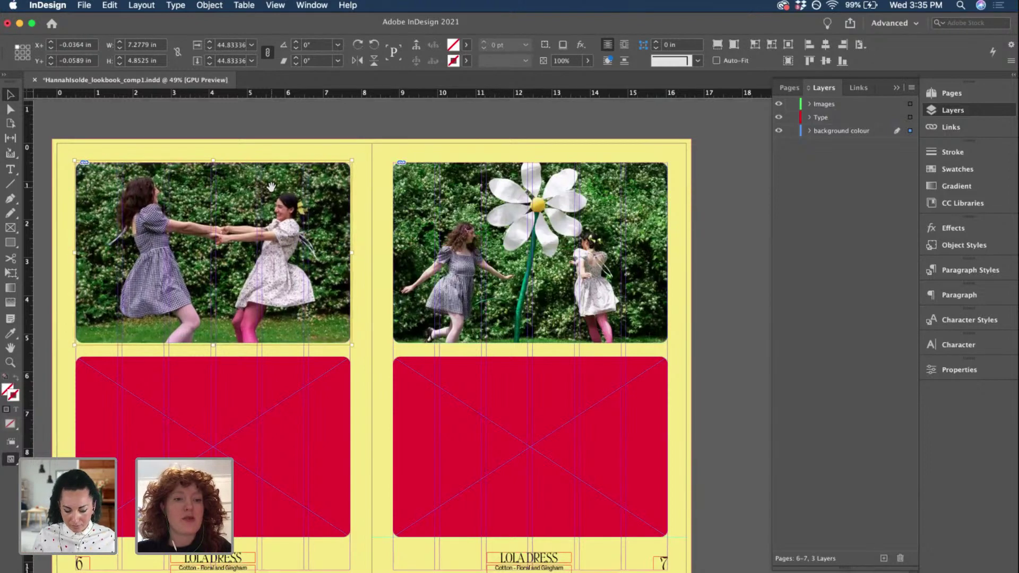
{"action": "left_click", "coordinate": [148, 123]}
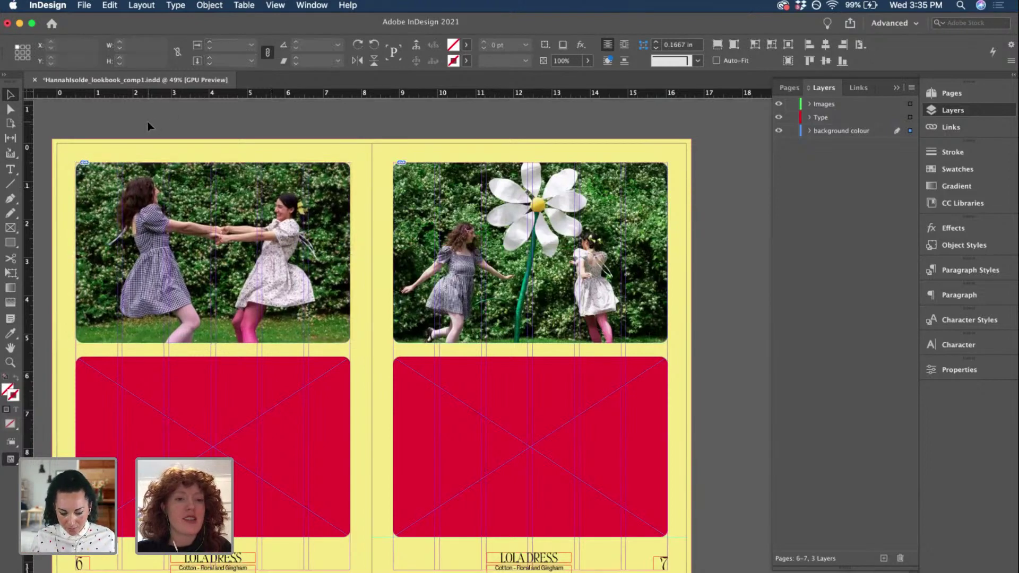
{"action": "key", "text": "super+s"}
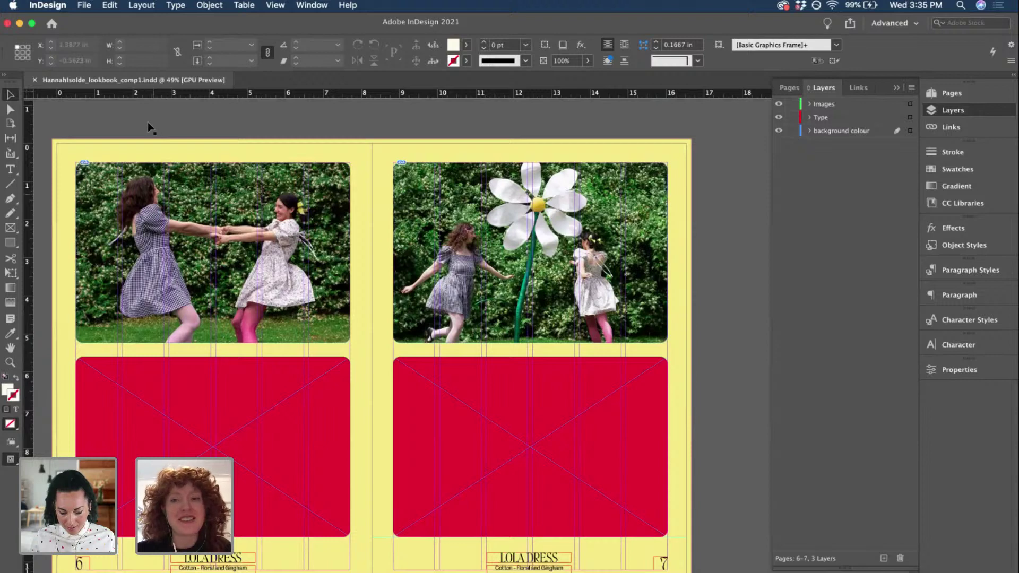
- Place LOLA_untitled-1073.jpg in the lower red frame on page 6
{"action": "scroll", "coordinate": [266, 358], "scroll_direction": "down", "scroll_amount": 2}
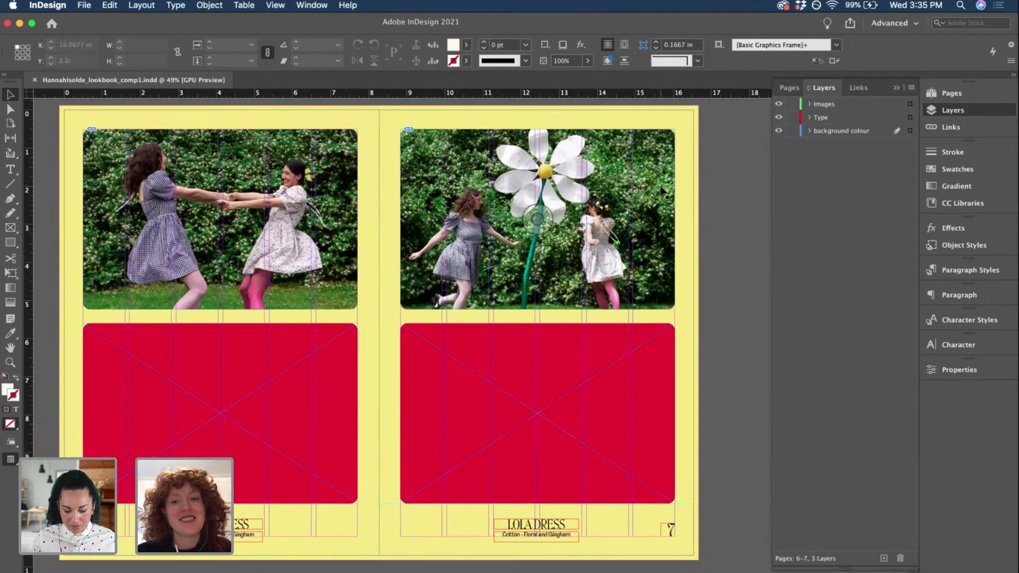
{"action": "left_click", "coordinate": [282, 378]}
{"action": "key", "text": "super+d"}
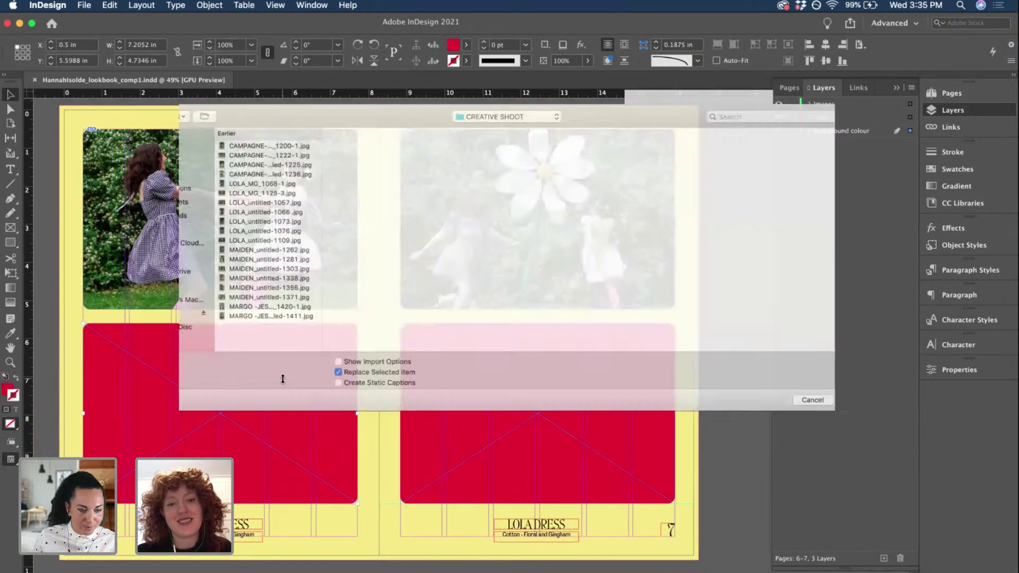
{"action": "left_click", "coordinate": [215, 295]}
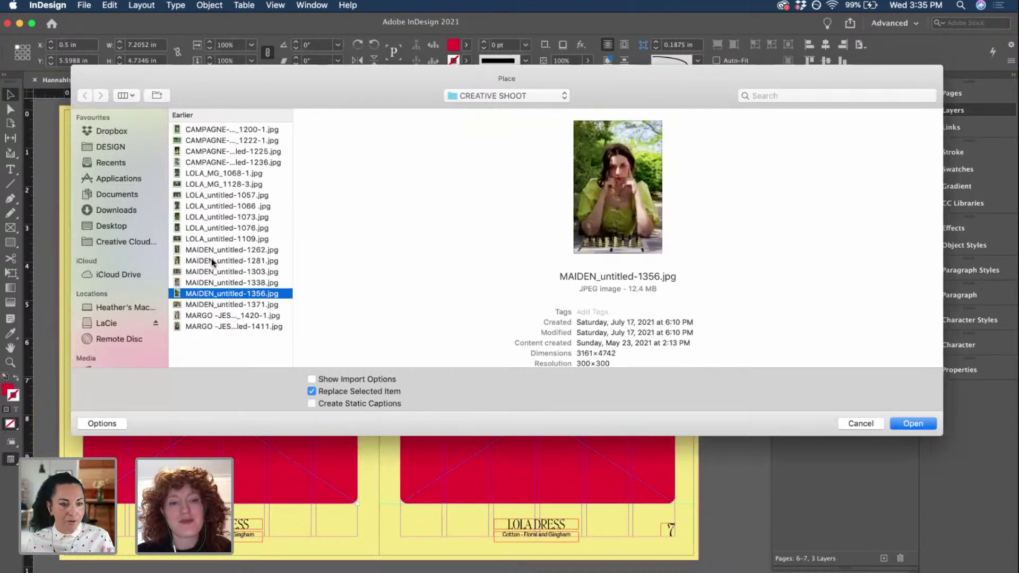
{"action": "left_click", "coordinate": [207, 239]}
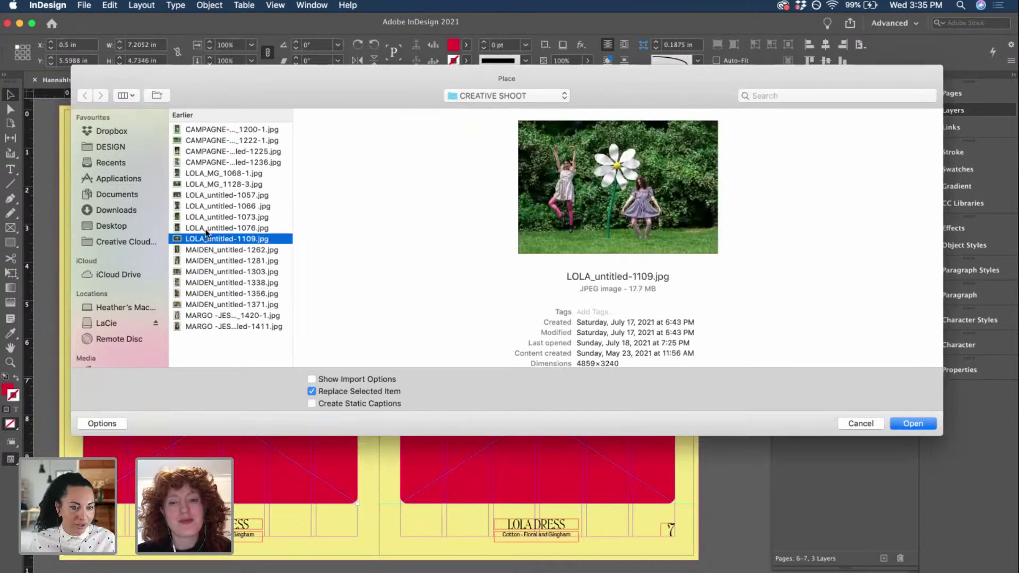
{"action": "left_click", "coordinate": [205, 229]}
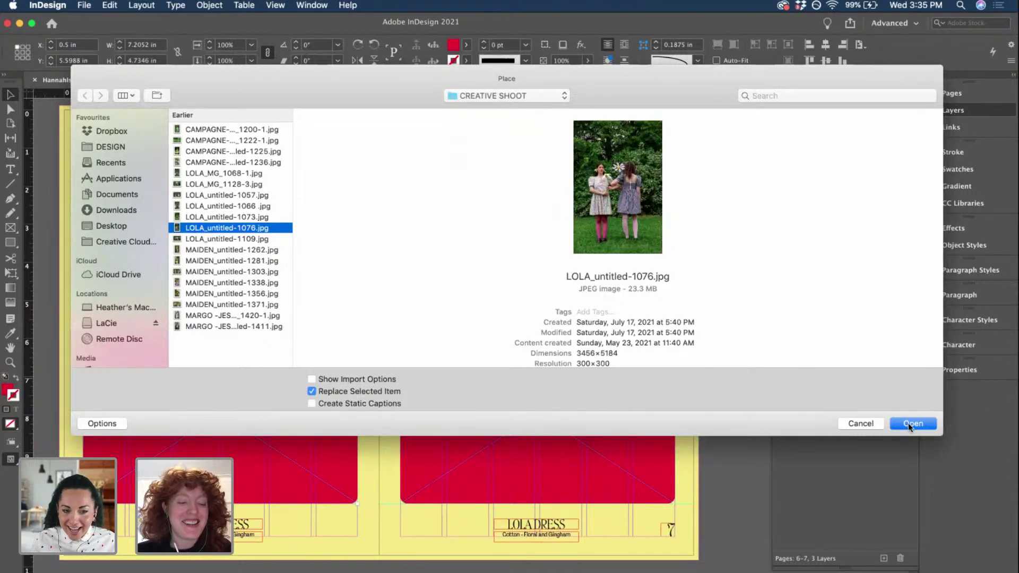
{"action": "left_click", "coordinate": [244, 216]}
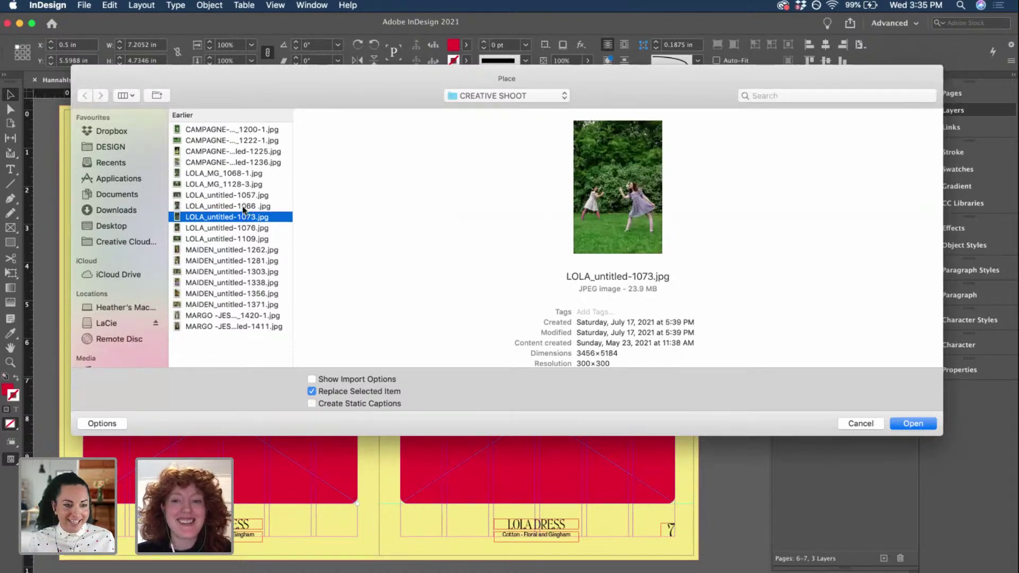
{"action": "left_click", "coordinate": [912, 424]}
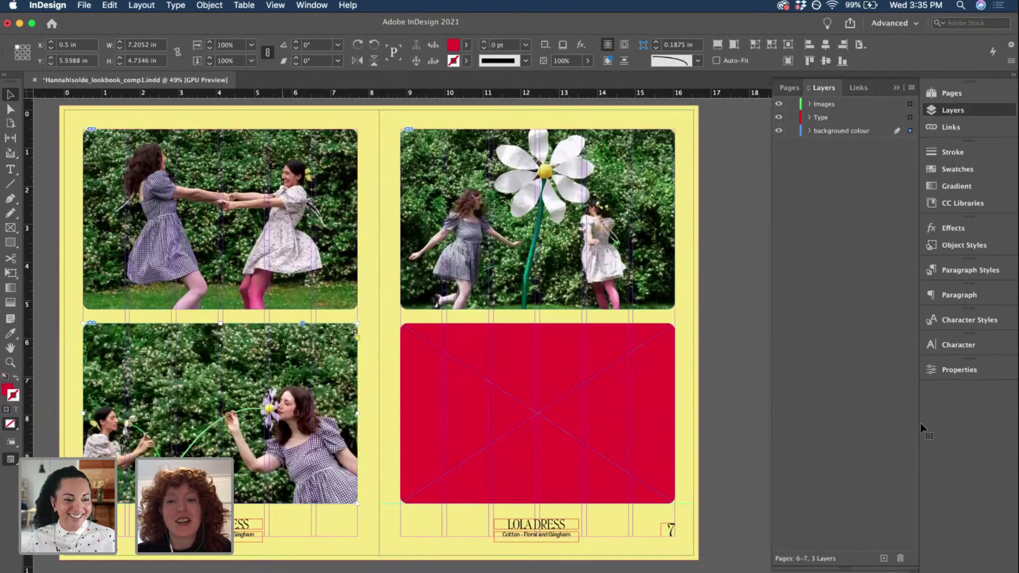
- Scale page 6's lower photo to about 80.14% and move it up within its frame to a Y offset of about -5.86 in
{"action": "scroll", "coordinate": [438, 348], "scroll_direction": "up", "scroll_amount": 5}
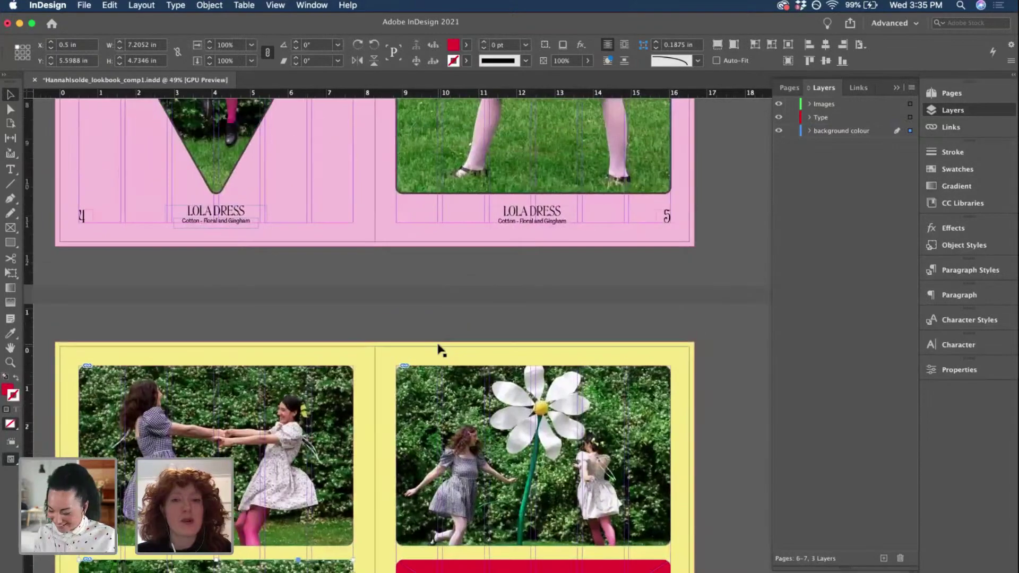
{"action": "scroll", "coordinate": [439, 349], "scroll_direction": "down", "scroll_amount": 5}
{"action": "scroll", "coordinate": [438, 349], "scroll_direction": "left", "scroll_amount": 2}
{"action": "scroll", "coordinate": [438, 348], "scroll_direction": "down", "scroll_amount": 1}
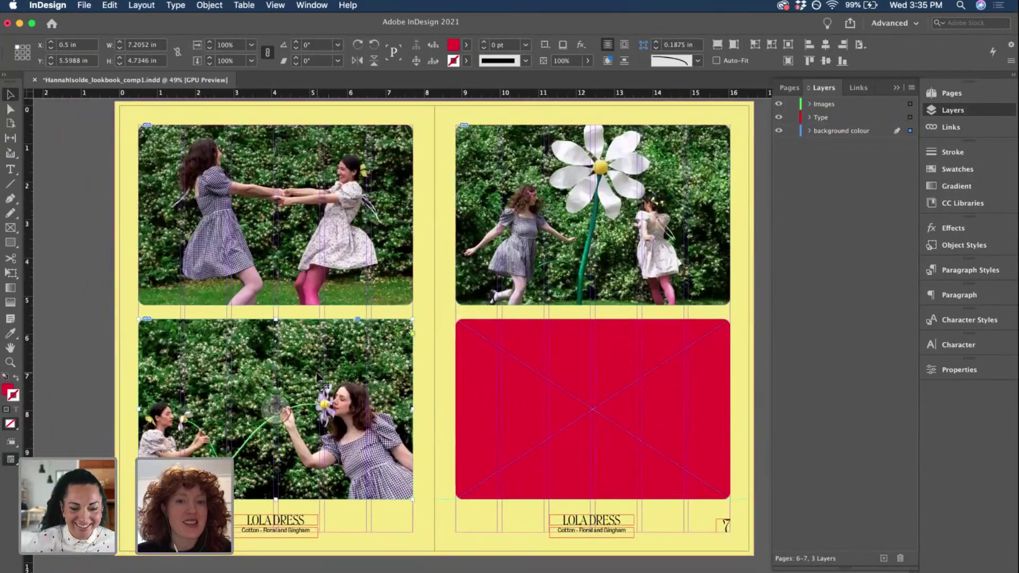
{"action": "left_click", "coordinate": [275, 409]}
{"action": "left_click_drag", "start_coordinate": [493, 409], "coordinate": [451, 409]}
{"action": "left_click_drag", "start_coordinate": [315, 406], "coordinate": [317, 359]}
{"action": "left_click_drag", "start_coordinate": [339, 416], "coordinate": [336, 410]}
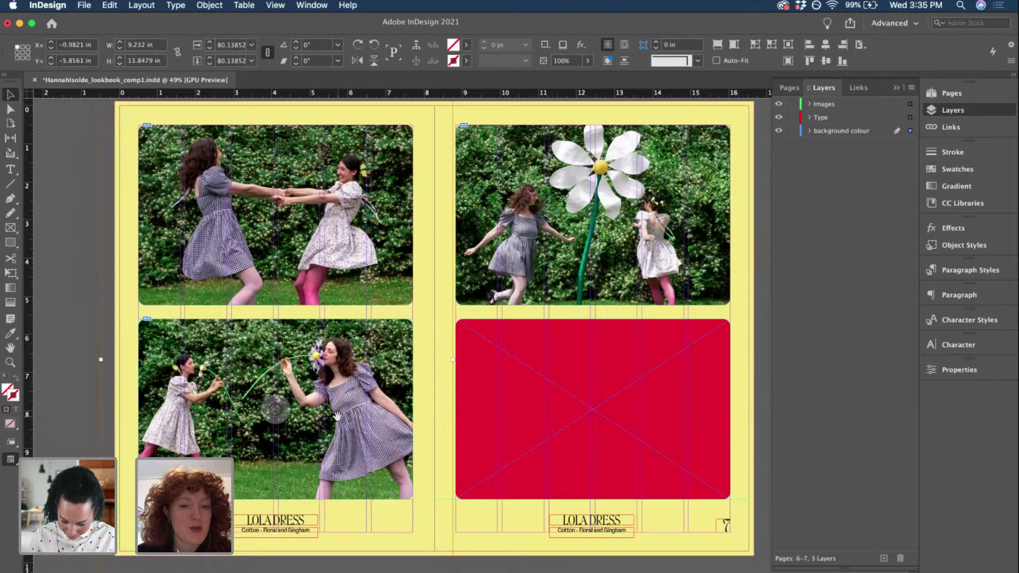
- Shrink page 6's lower photo to about 65.49%, adjust its X offset to about -0.18 in within the frame, and save the document
{"action": "key", "text": "super+comma"}
{"action": "key", "text": "super+comma"}
{"action": "key", "text": "super+comma"}
{"action": "key", "text": "super+comma"}
{"action": "key", "text": "super+comma"}
{"action": "key", "text": "super+comma"}
{"action": "key", "text": "super+comma"}
{"action": "key", "text": "super+comma"}
{"action": "key", "text": "super+comma"}
{"action": "key", "text": "super+comma"}
{"action": "key", "text": "super+comma"}
{"action": "key", "text": "super+comma"}
{"action": "key", "text": "super+comma"}
{"action": "key", "text": "super+comma"}
{"action": "key", "text": "super+comma"}
{"action": "key", "text": "super+comma"}
{"action": "key", "text": "super+comma"}
{"action": "key", "text": "super+comma"}
{"action": "key", "text": "super+comma"}
{"action": "key", "text": "super+comma"}
{"action": "key", "text": "Left"}
{"action": "key", "text": "Left"}
{"action": "key", "text": "Left"}
{"action": "key", "text": "Left"}
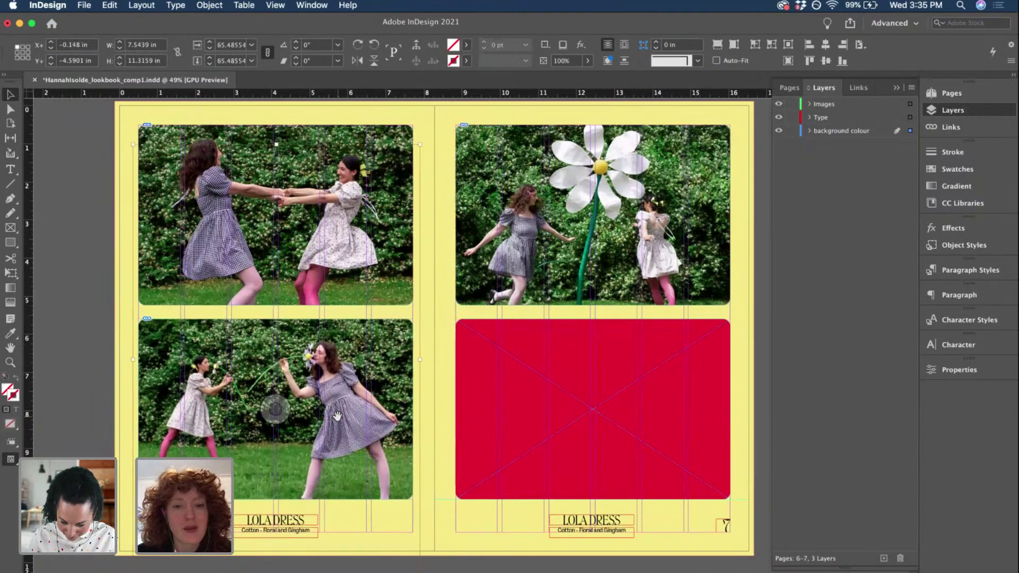
{"action": "key", "text": "Right"}
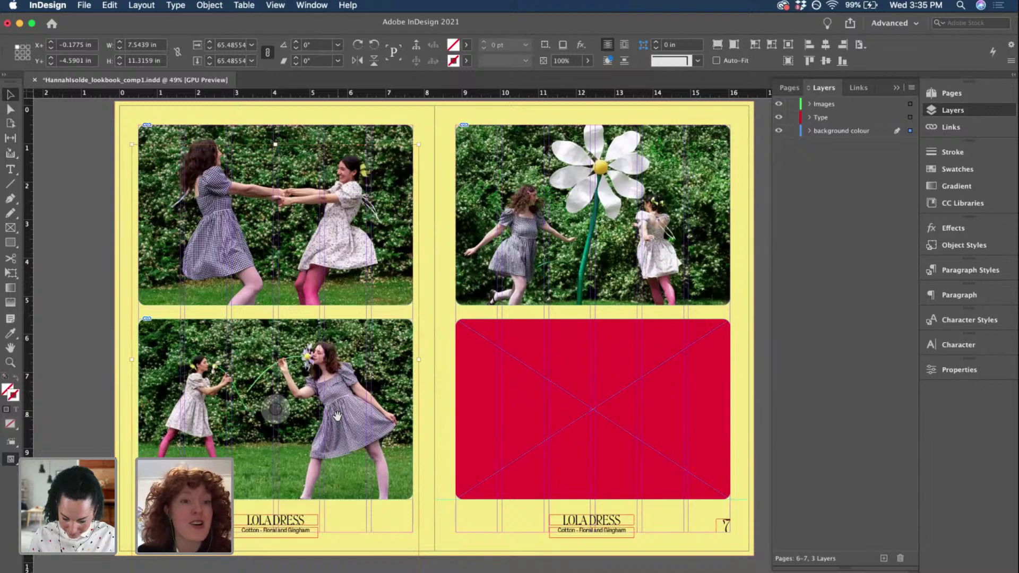
{"action": "left_click", "coordinate": [68, 186]}
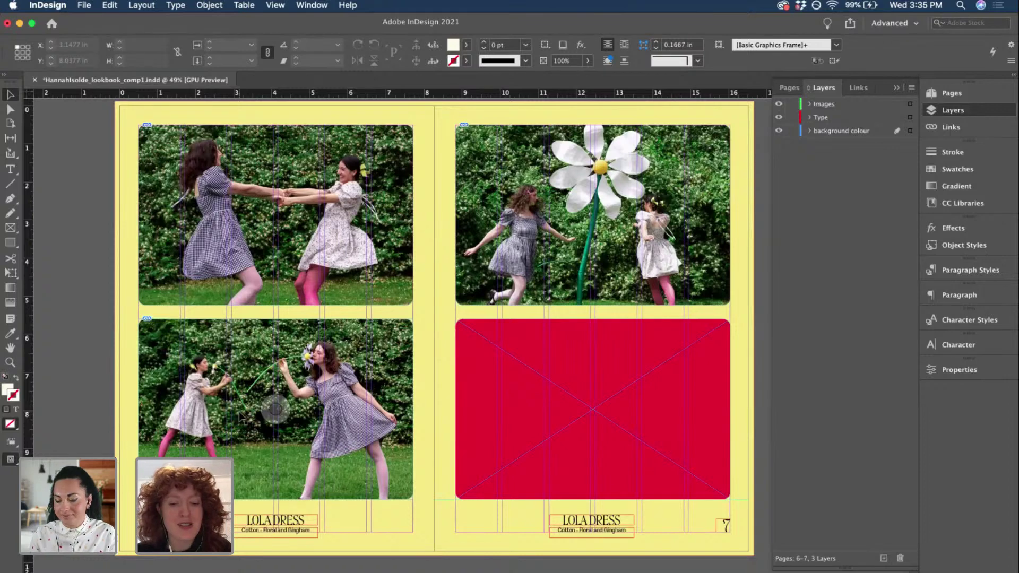
{"action": "key", "text": "super+s"}
- Place LOLA_untitled-1109.jpg in the lower red frame on page 7 and clear the selection
{"action": "left_click", "coordinate": [635, 351]}
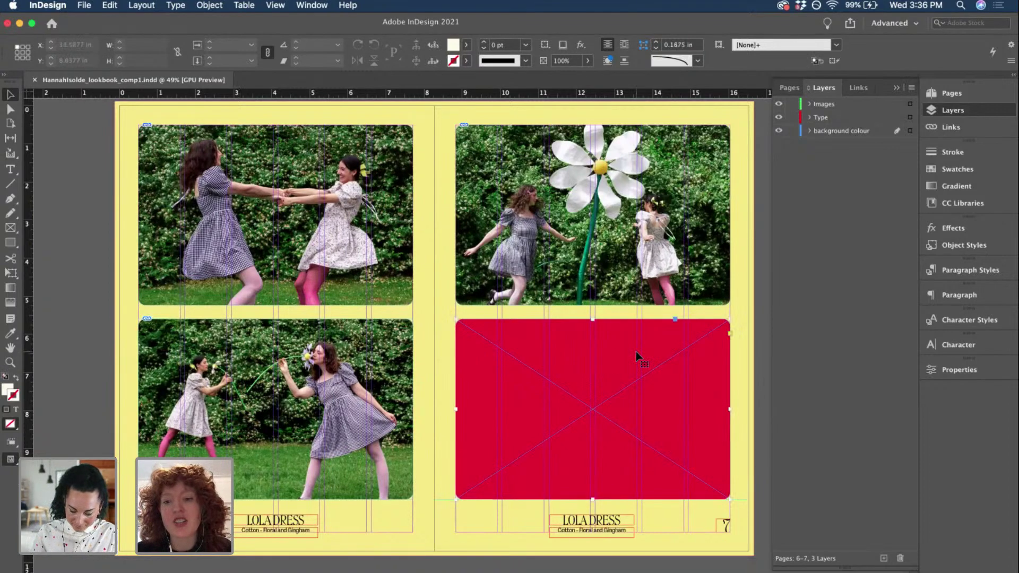
{"action": "scroll", "coordinate": [635, 351], "scroll_direction": "right", "scroll_amount": 1}
{"action": "scroll", "coordinate": [636, 351], "scroll_direction": "right", "scroll_amount": 1}
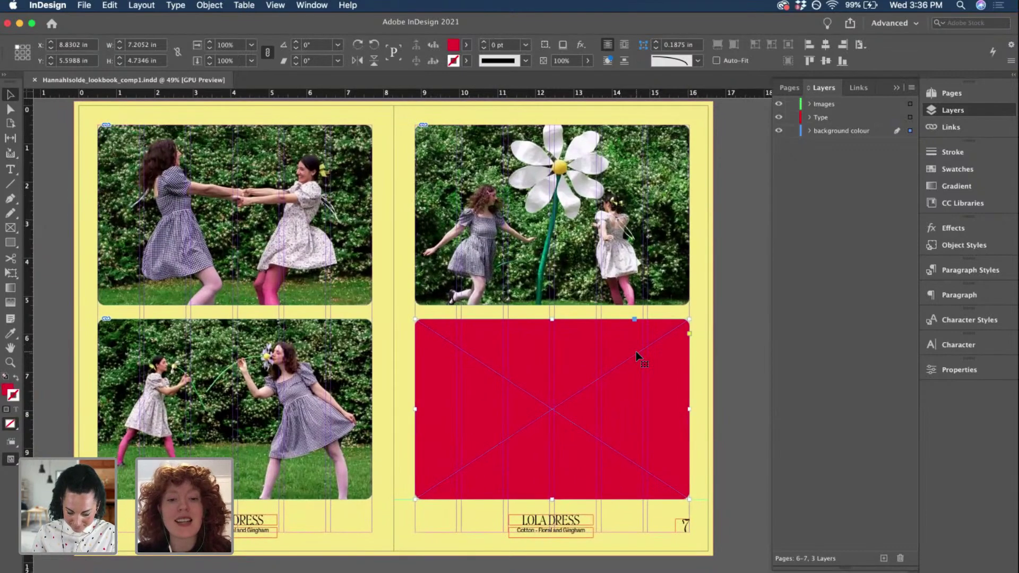
{"action": "key", "text": "super+d"}
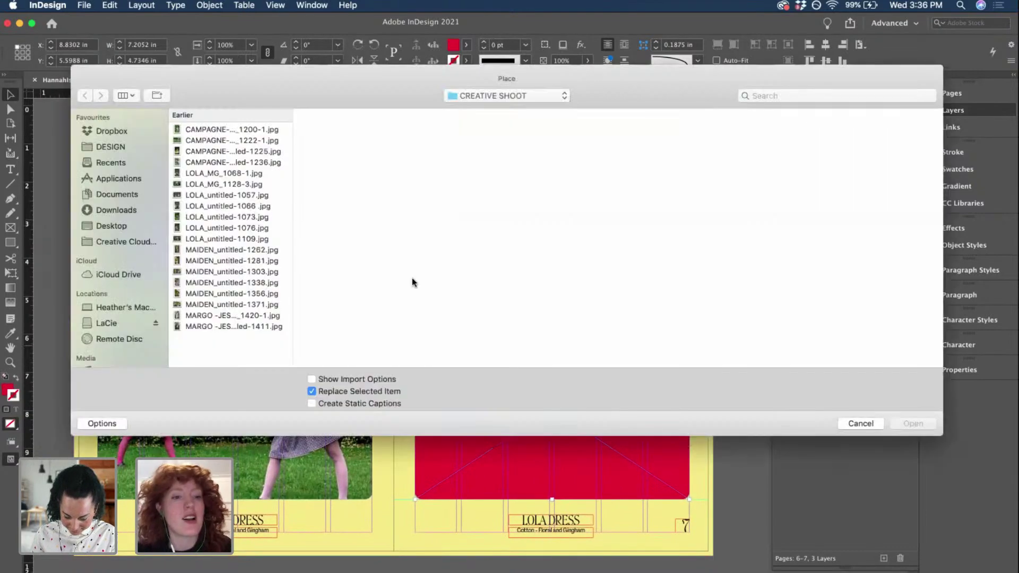
{"action": "left_click", "coordinate": [256, 238]}
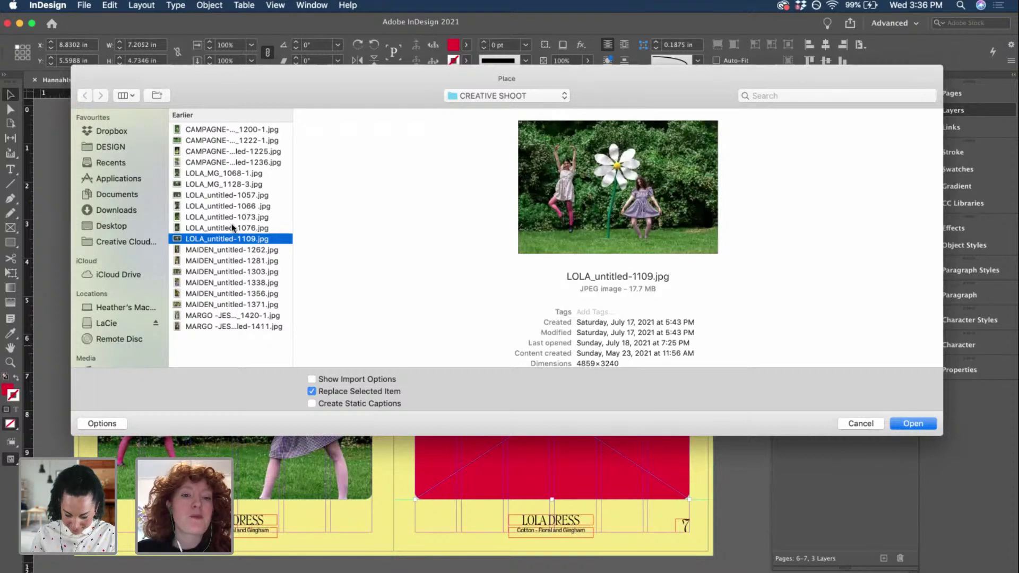
{"action": "left_click", "coordinate": [915, 425]}
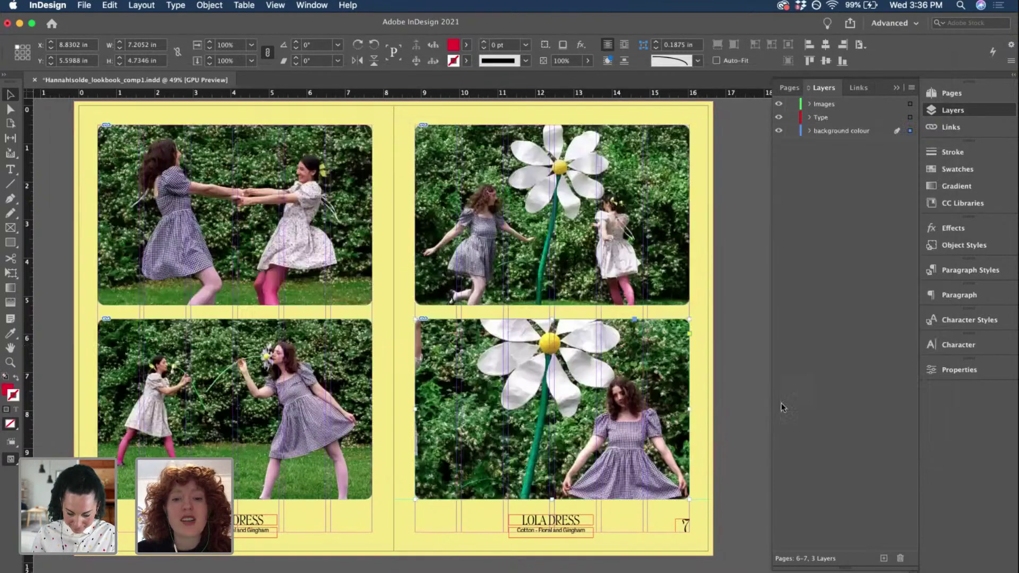
{"action": "key", "text": "super+shift+a"}
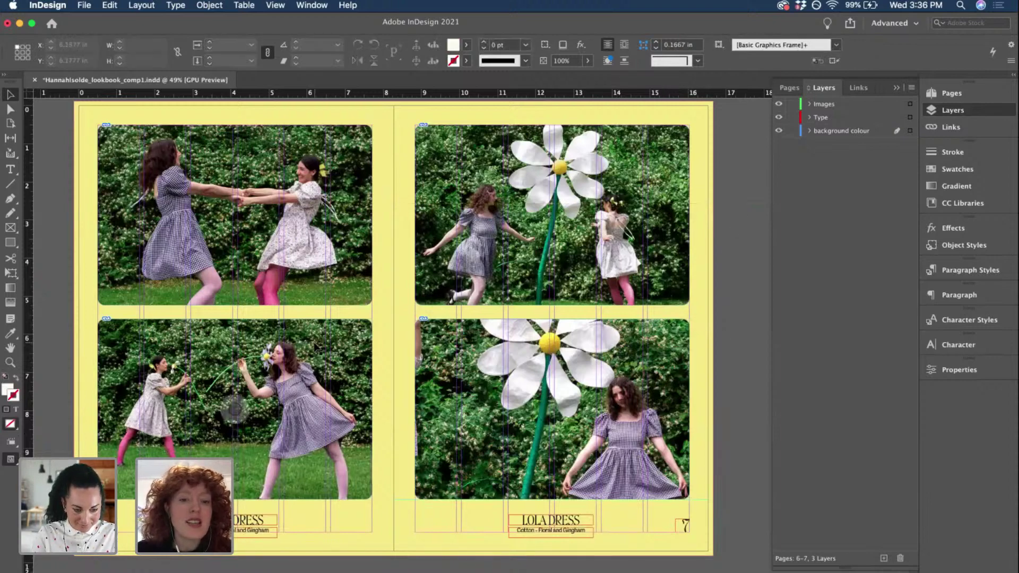
- Swap the two lower photo frames between pages 6 and 7, aligning each with the frame above it
{"action": "left_click", "coordinate": [289, 356]}
{"action": "left_click_drag", "start_coordinate": [522, 373], "coordinate": [627, 373]}
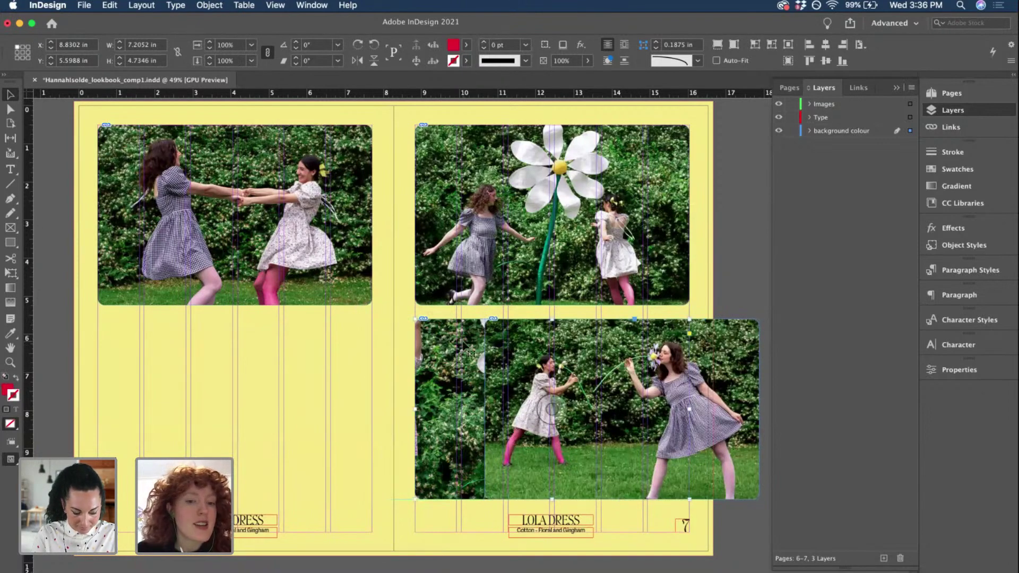
{"action": "left_click_drag", "start_coordinate": [466, 351], "coordinate": [148, 352]}
{"action": "left_click_drag", "start_coordinate": [487, 351], "coordinate": [454, 351]}
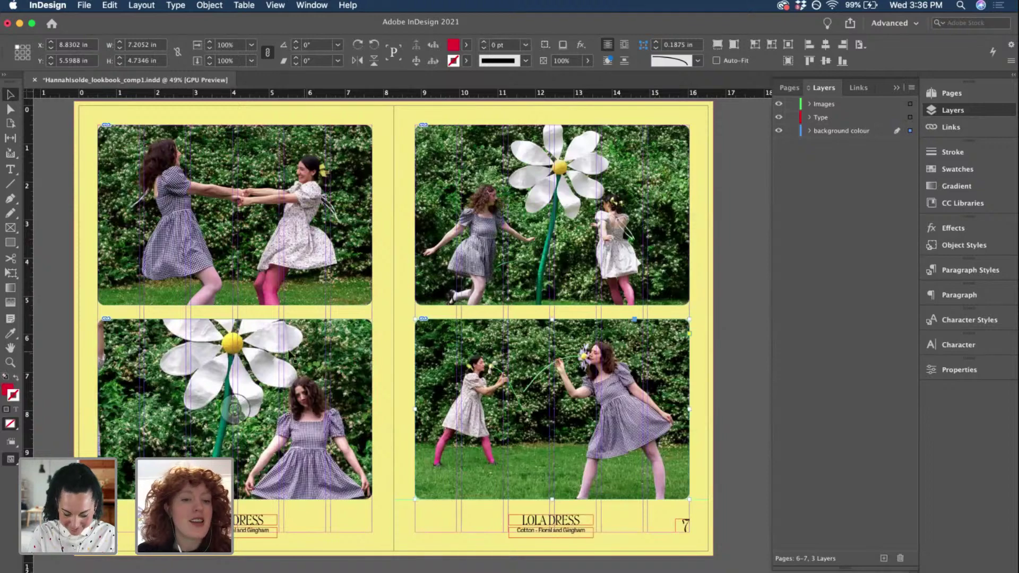
- Scale the flower photo in page 6's lower frame down to about 50.95%
{"action": "left_click", "coordinate": [270, 354]}
{"action": "key", "text": "super+comma"}
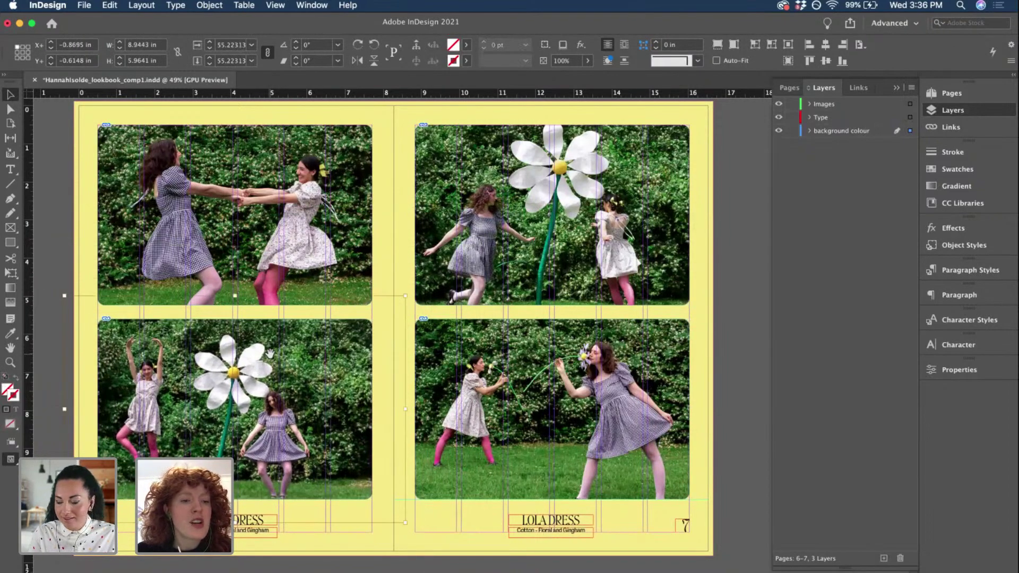
{"action": "key", "text": "super+comma"}
{"action": "key", "text": "super+comma"}
{"action": "key", "text": "super+comma"}
{"action": "key", "text": "super+comma"}
{"action": "key", "text": "super+comma"}
{"action": "key", "text": "super+comma"}
{"action": "key", "text": "super+comma"}
{"action": "key", "text": "super+comma"}
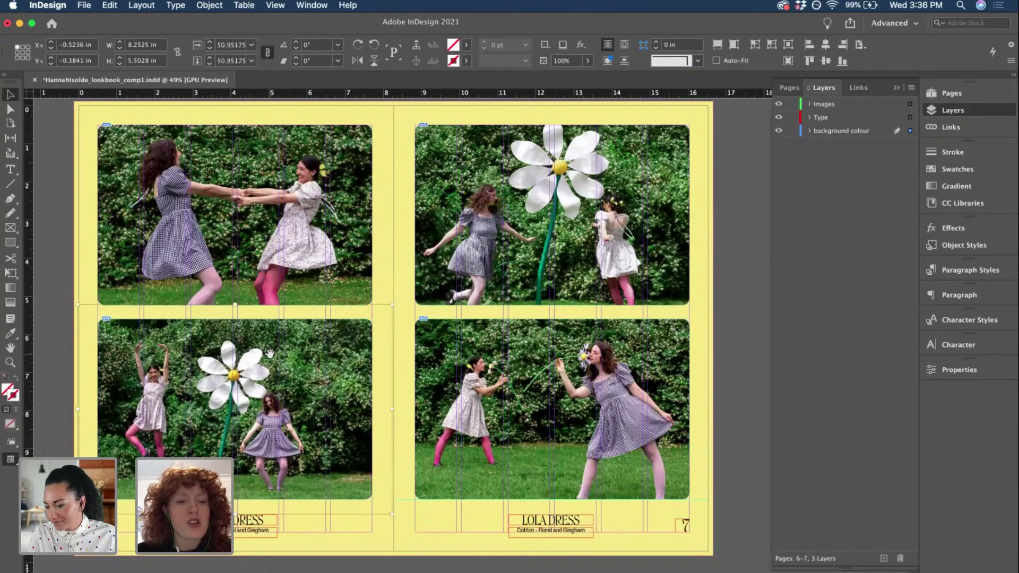
- Shift page 6's flower photo right within its frame to an X offset of about -0.04 in, and save the document
{"action": "left_click_drag", "start_coordinate": [271, 359], "coordinate": [276, 352]}
{"action": "key", "text": "Right"}
{"action": "key", "text": "Right"}
{"action": "key", "text": "Right"}
{"action": "key", "text": "Right"}
{"action": "key", "text": "Right"}
{"action": "key", "text": "Right"}
{"action": "key", "text": "Right"}
{"action": "key", "text": "Right"}
{"action": "key", "text": "Right"}
{"action": "key", "text": "Right"}
{"action": "key", "text": "Right"}
{"action": "key", "text": "Right"}
{"action": "key", "text": "Right"}
{"action": "key", "text": "Right"}
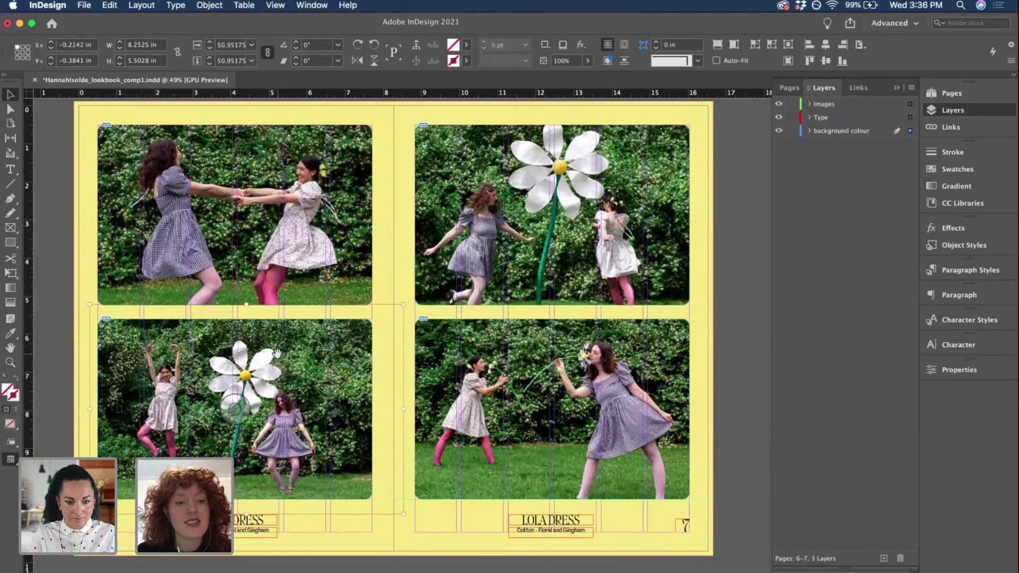
{"action": "key", "text": "Right"}
{"action": "key", "text": "Right"}
{"action": "key", "text": "Right"}
{"action": "key", "text": "Right"}
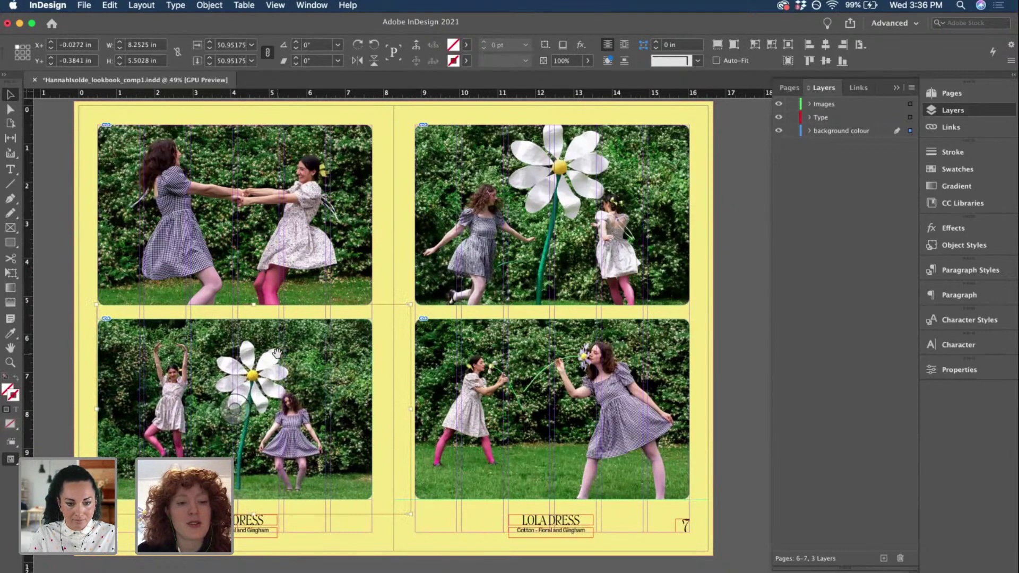
{"action": "key", "text": "Left"}
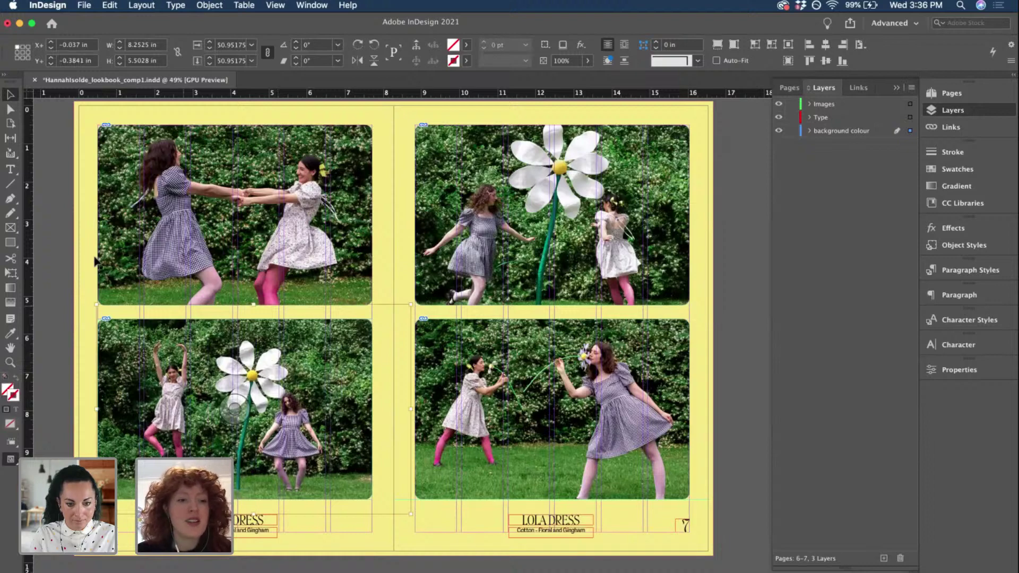
{"action": "left_click", "coordinate": [59, 271]}
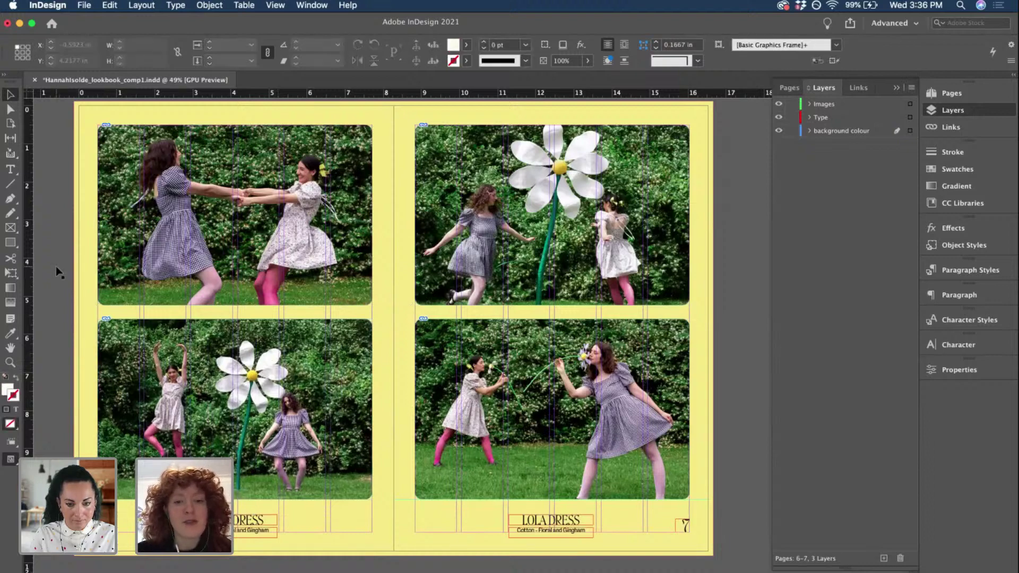
{"action": "key", "text": "super+minus"}
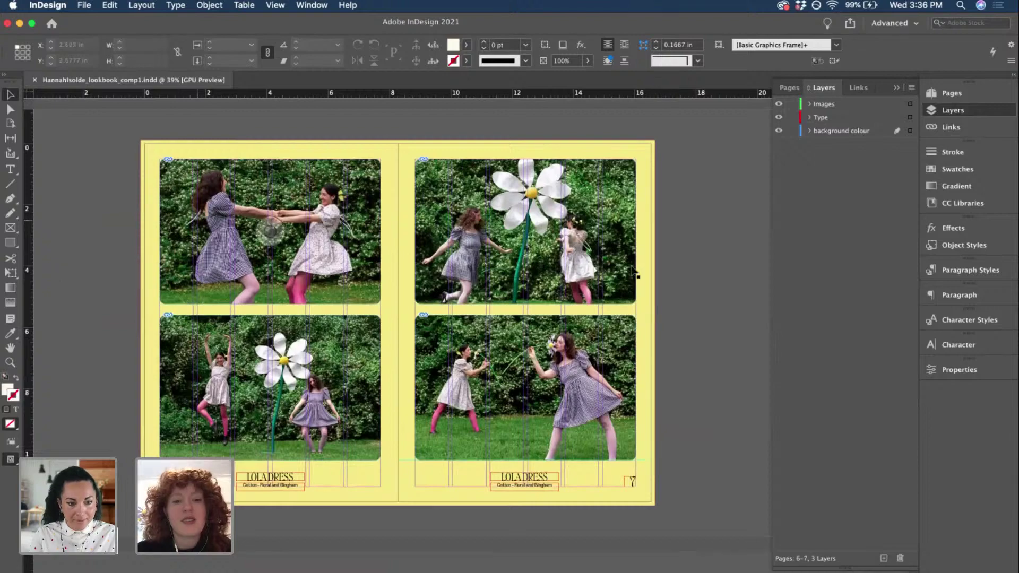
- On A-Master, move the large LOLA title and both page numbers from the background colour layer to the Type layer
{"action": "scroll", "coordinate": [635, 273], "scroll_direction": "up", "scroll_amount": 5}
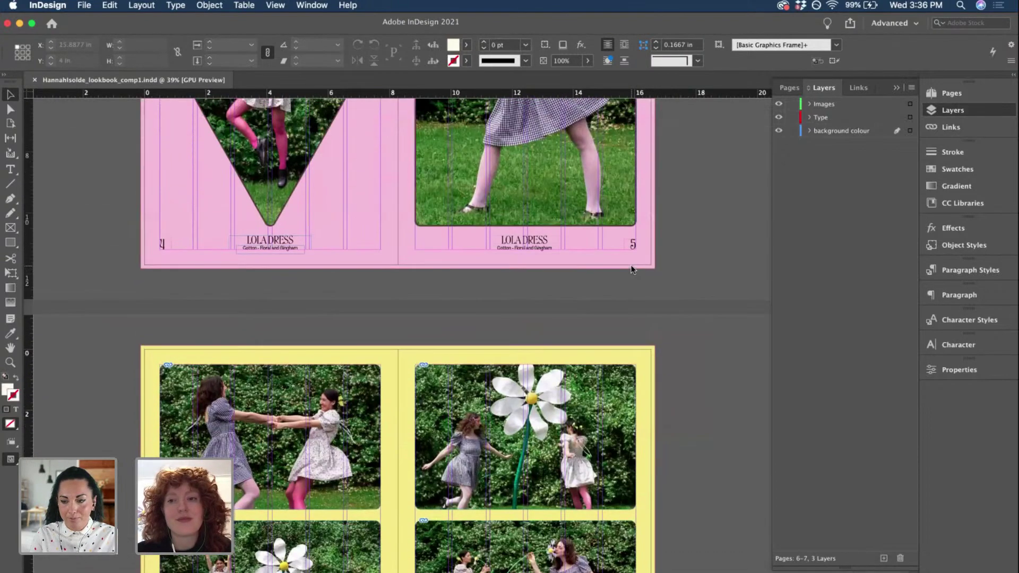
{"action": "left_click", "coordinate": [941, 94]}
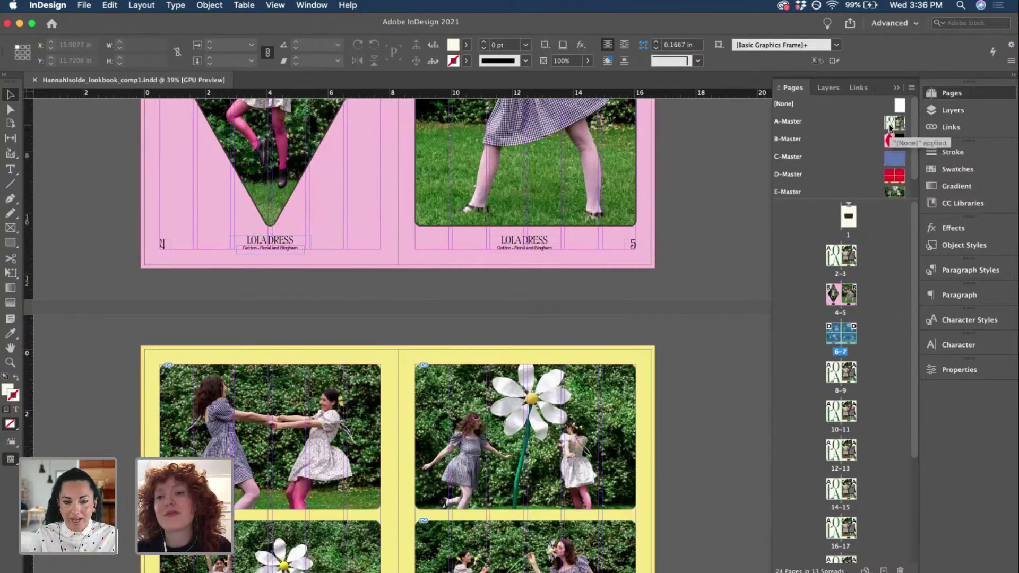
{"action": "double_click", "coordinate": [890, 127]}
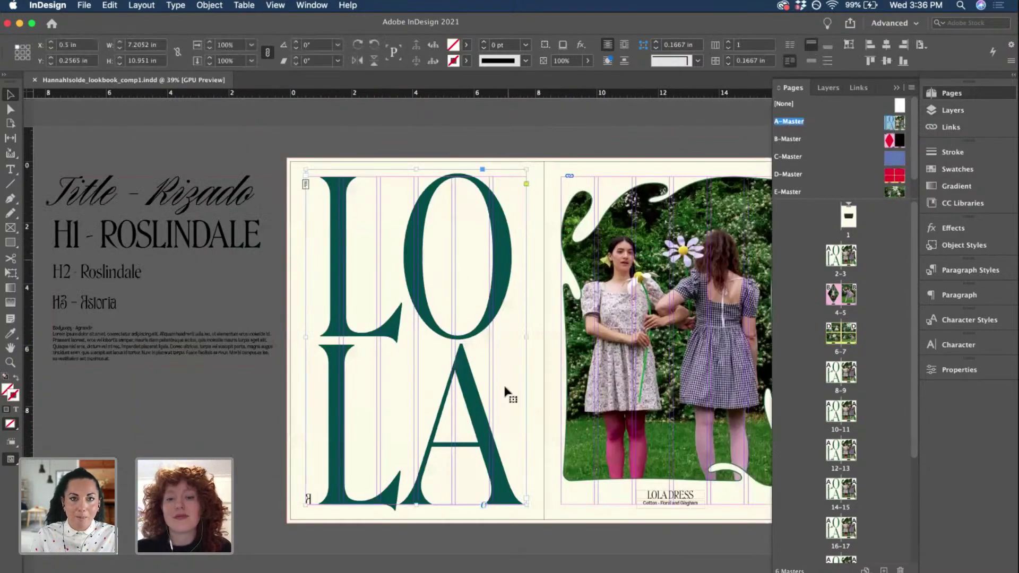
{"action": "left_click", "coordinate": [663, 501]}
{"action": "scroll", "coordinate": [685, 501], "scroll_direction": "right", "scroll_amount": 3}
{"action": "scroll", "coordinate": [643, 499], "scroll_direction": "right", "scroll_amount": 2}
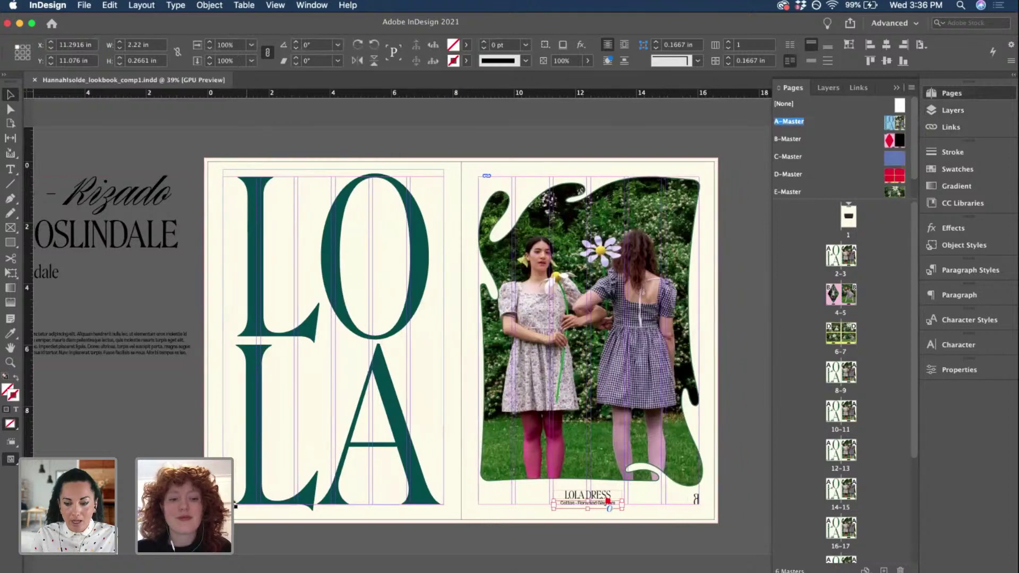
{"action": "left_click", "coordinate": [966, 110]}
{"action": "left_click", "coordinate": [411, 489]}
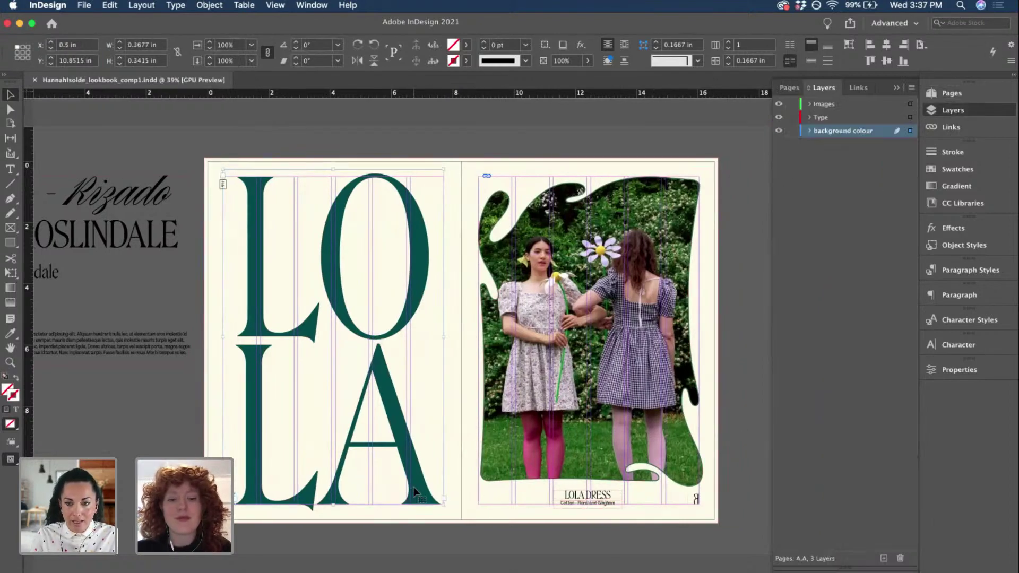
{"action": "left_click", "coordinate": [695, 501], "text": "shift"}
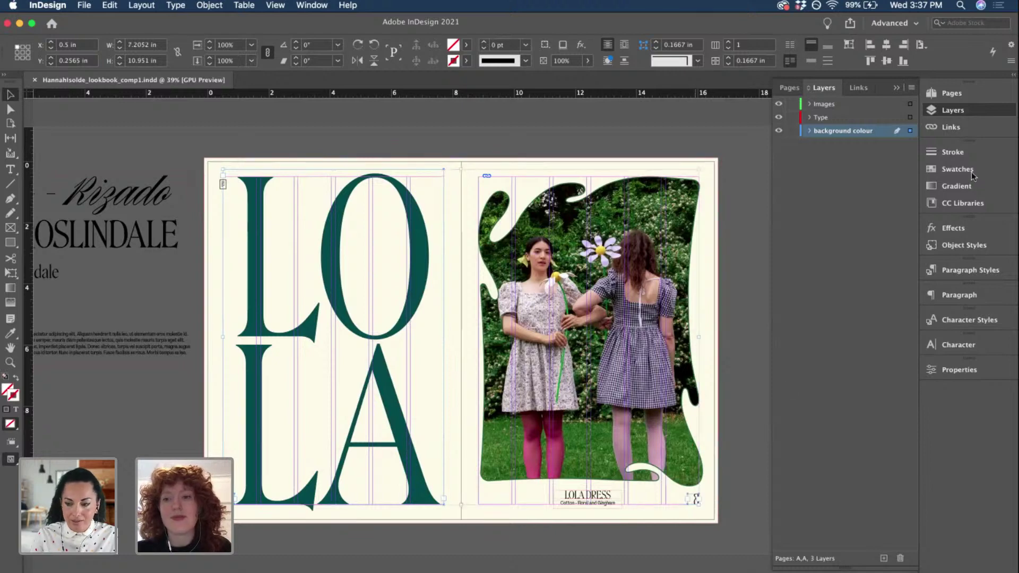
{"action": "left_click_drag", "start_coordinate": [910, 122], "coordinate": [910, 118]}
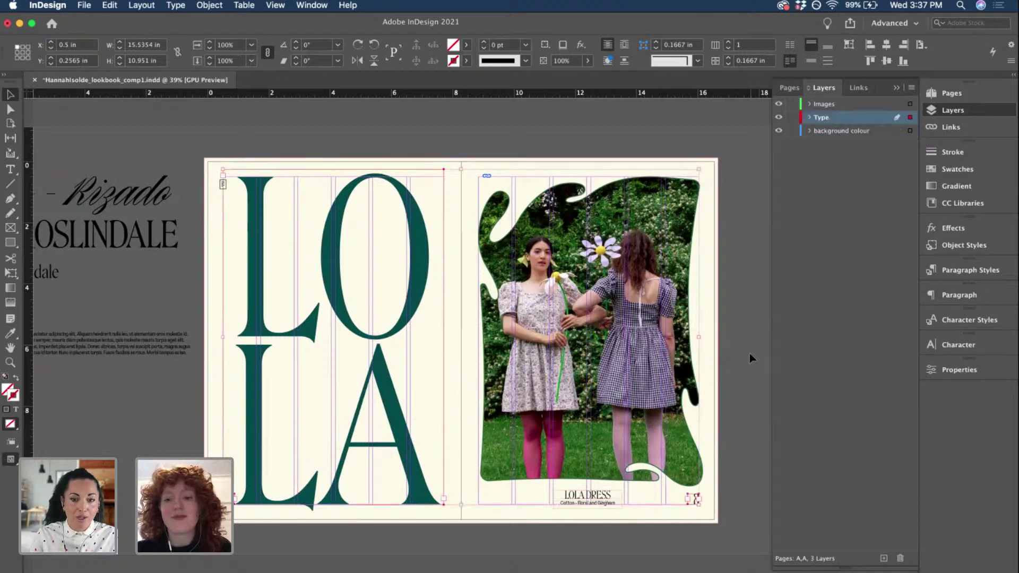
{"action": "left_click", "coordinate": [735, 418]}
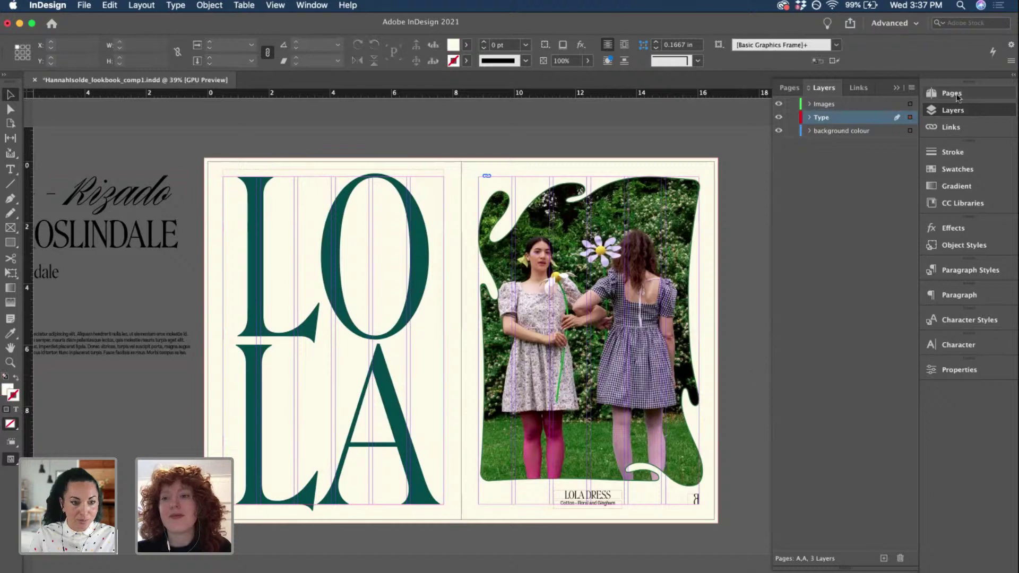
- Open B-Master and check which layer the page numbers on both pages belong to
{"action": "left_click", "coordinate": [952, 93]}
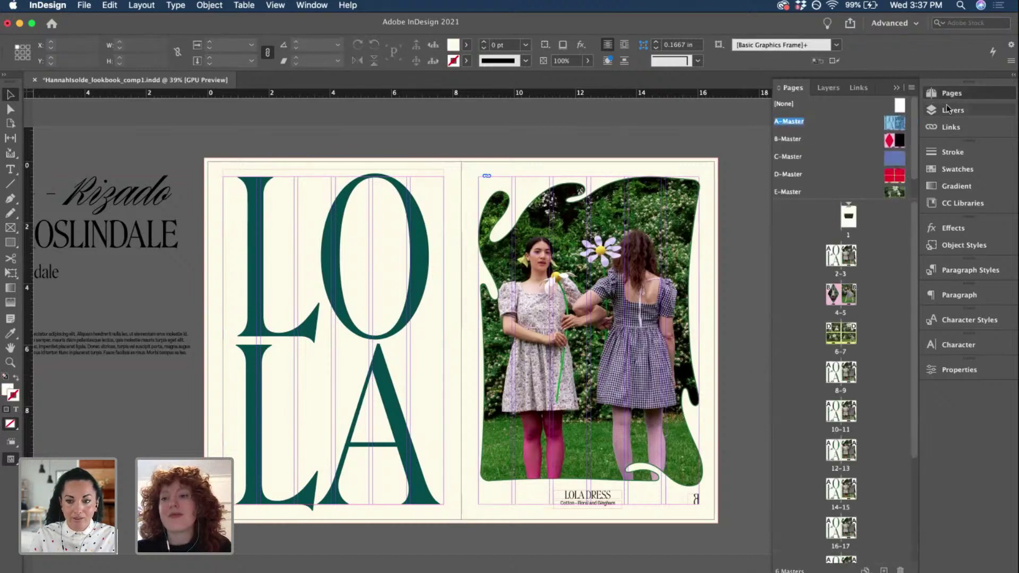
{"action": "double_click", "coordinate": [889, 139]}
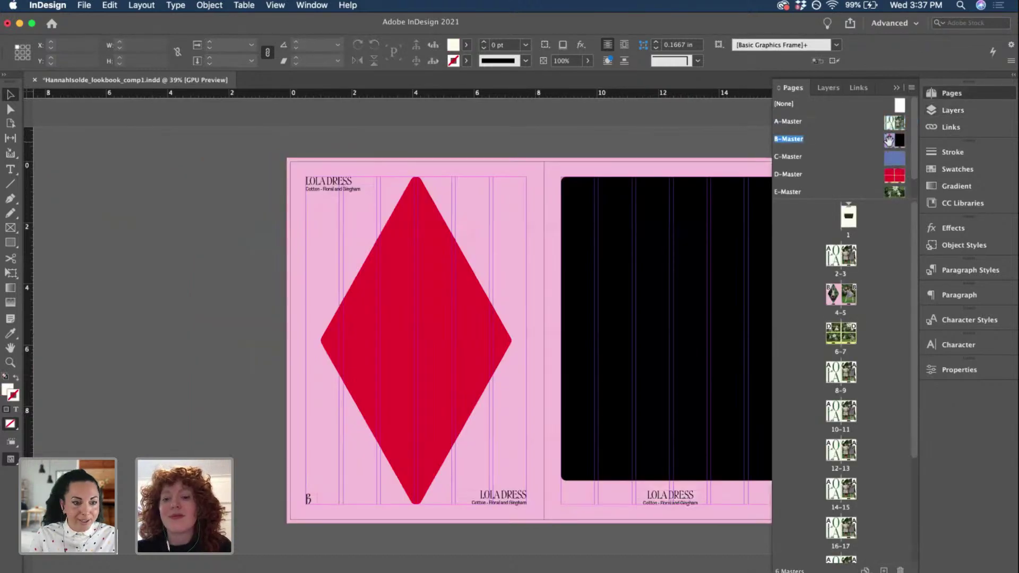
{"action": "left_click", "coordinate": [502, 503]}
{"action": "left_click", "coordinate": [316, 501]}
{"action": "scroll", "coordinate": [573, 501], "scroll_direction": "right", "scroll_amount": 5}
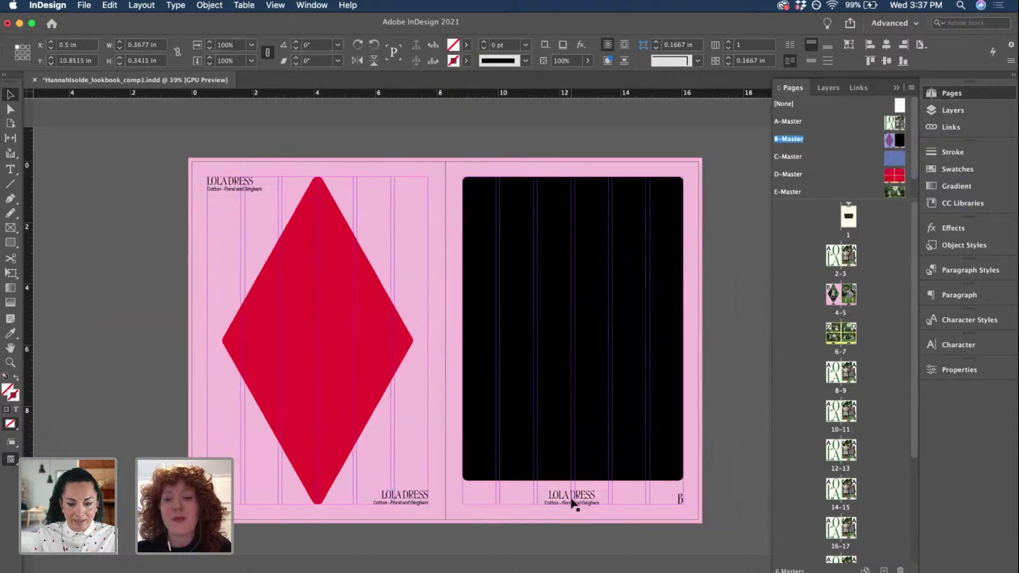
{"action": "left_click", "coordinate": [628, 500], "text": "shift"}
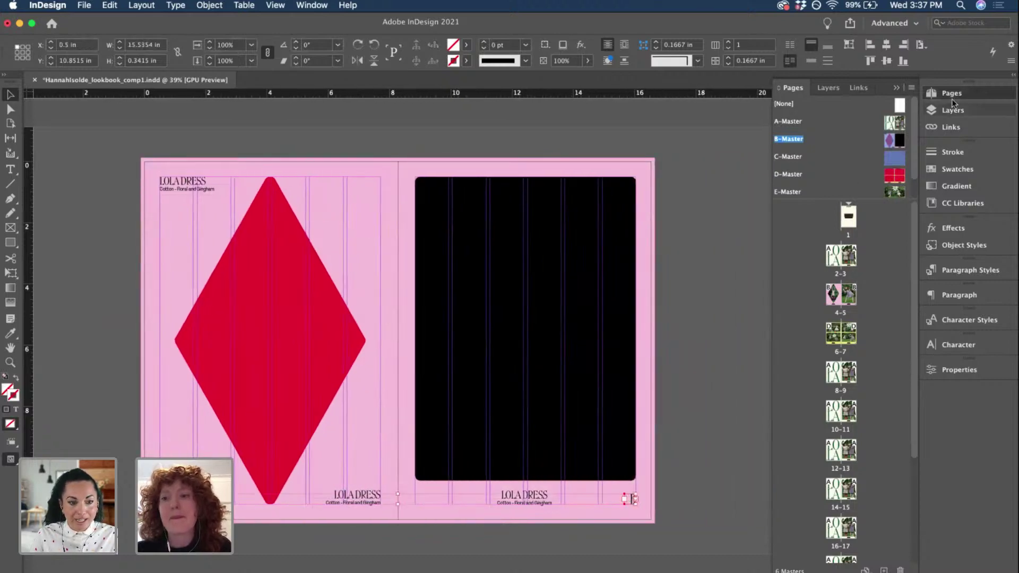
{"action": "left_click", "coordinate": [928, 113]}
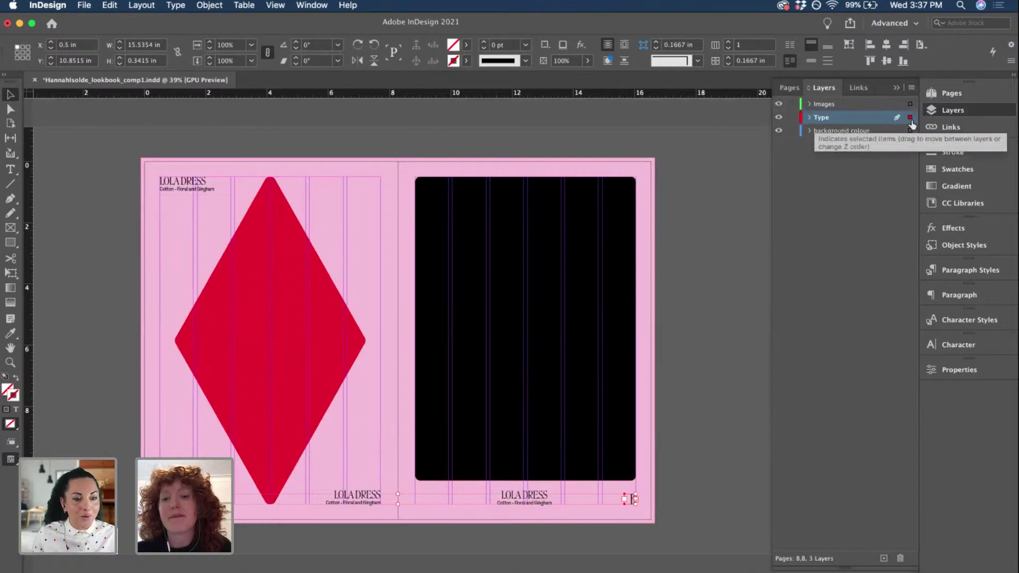
{"action": "left_click", "coordinate": [682, 466]}
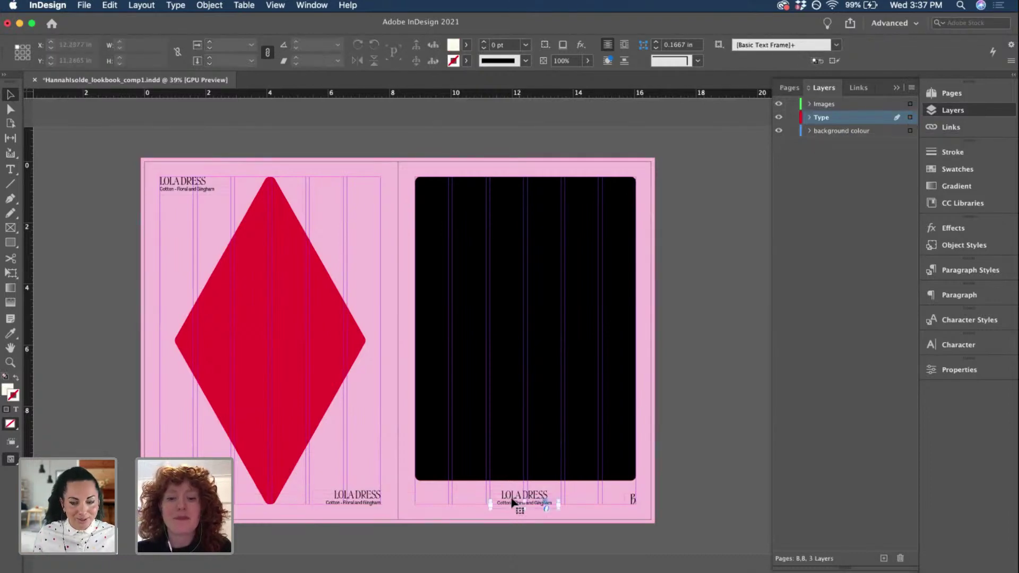
- Move B-Master's three LOLA DRESS captions from the background colour layer to the Type layer
{"action": "left_click", "coordinate": [517, 504]}
{"action": "left_click", "coordinate": [371, 500], "text": "shift"}
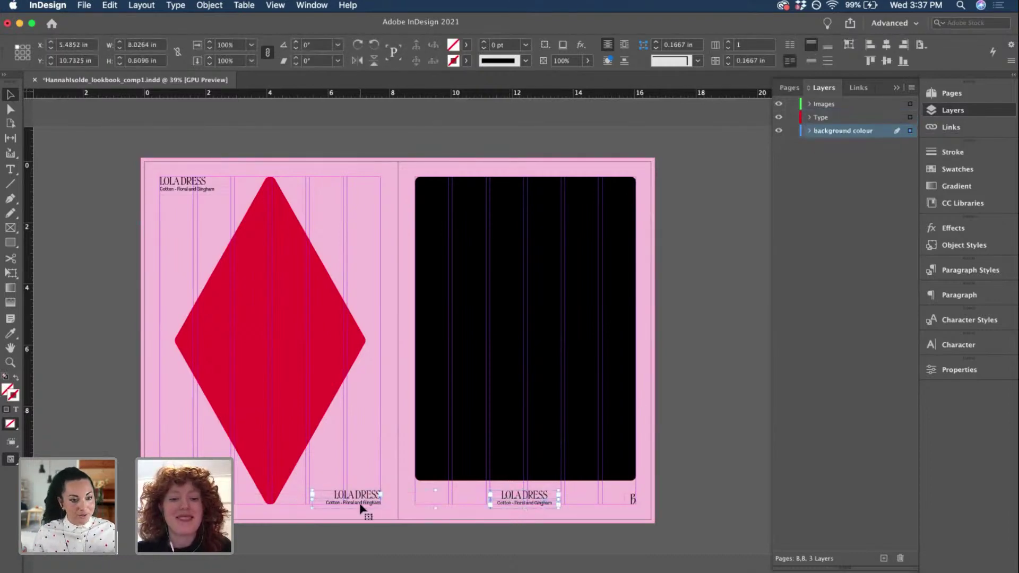
{"action": "left_click", "coordinate": [206, 186], "text": "shift"}
{"action": "left_click", "coordinate": [257, 173], "text": "shift"}
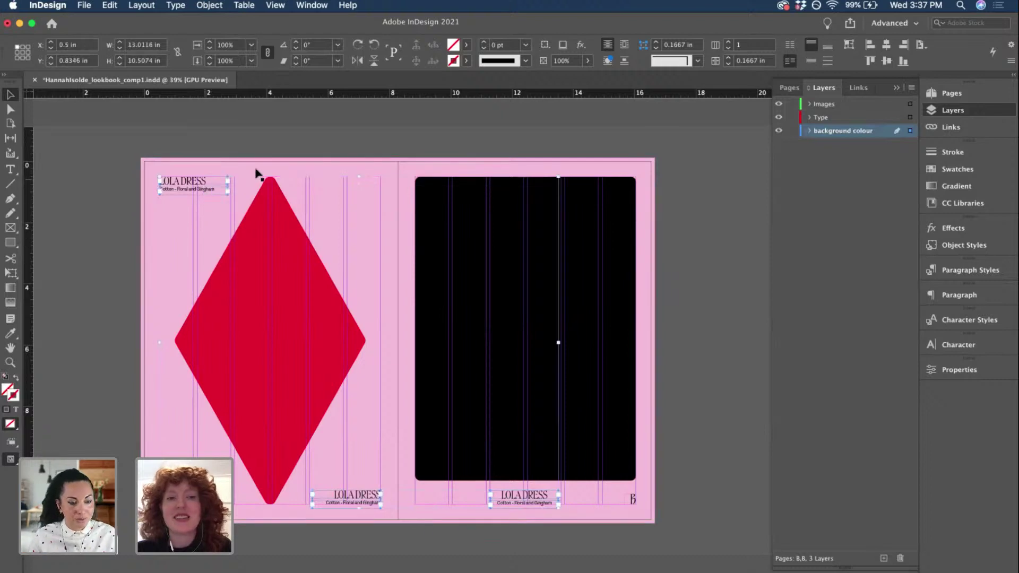
{"action": "left_click_drag", "start_coordinate": [909, 122], "coordinate": [909, 117]}
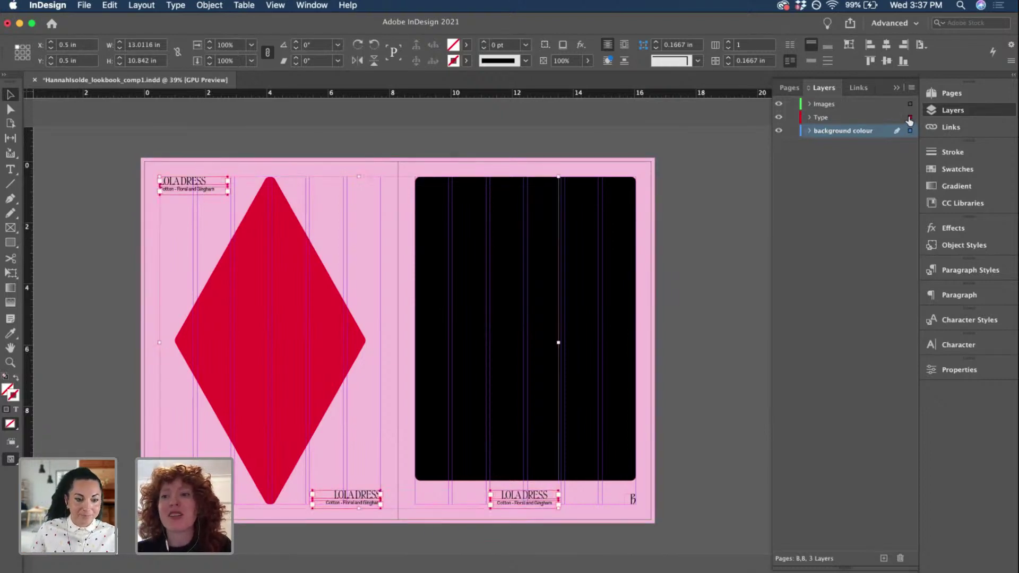
- On D-Master, move both LOLA DRESS captions and both page numbers to the Type layer
{"action": "left_click", "coordinate": [953, 98]}
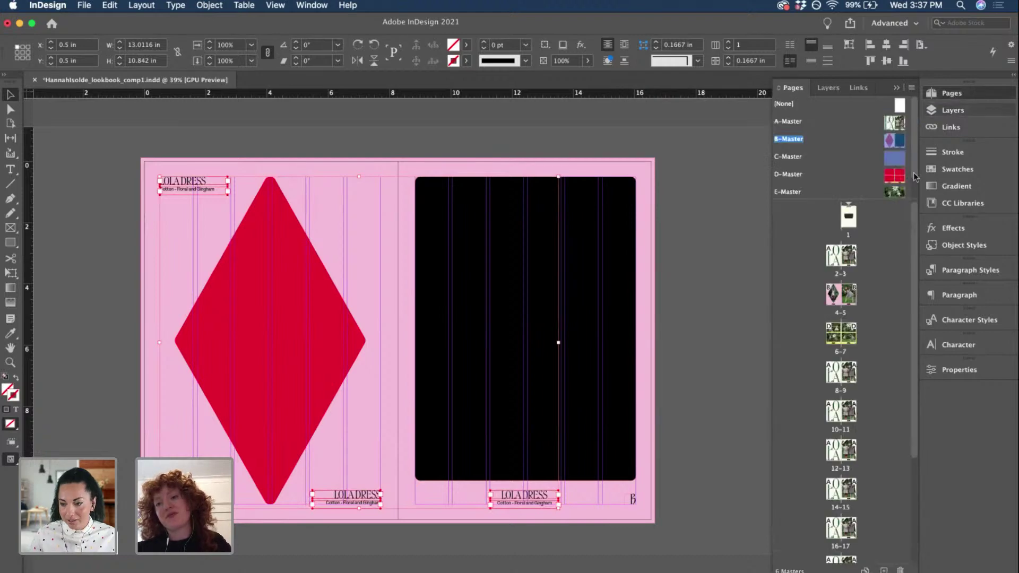
{"action": "double_click", "coordinate": [789, 174]}
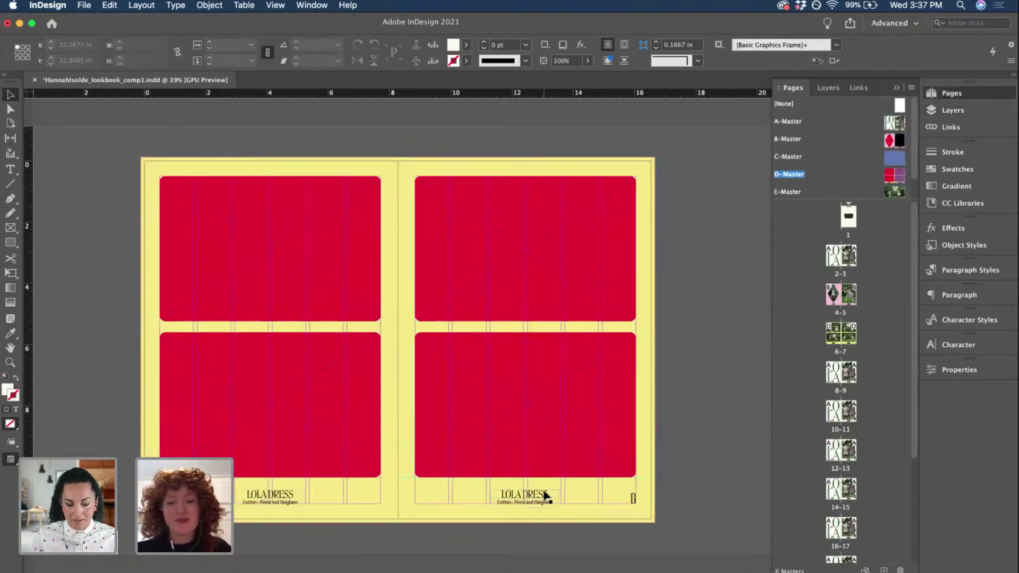
{"action": "left_click", "coordinate": [544, 495]}
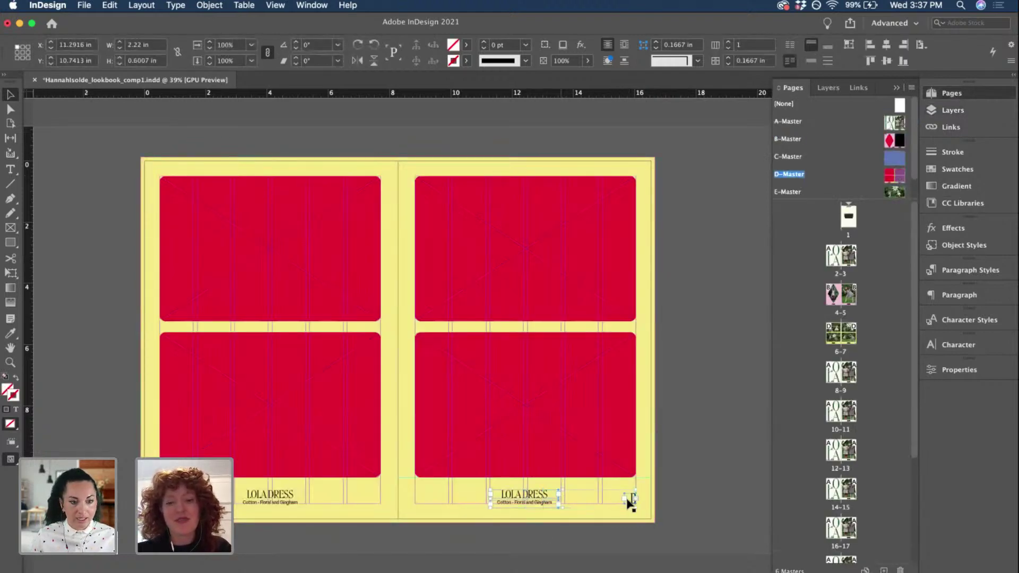
{"action": "left_click", "coordinate": [631, 500], "text": "shift"}
{"action": "left_click", "coordinate": [295, 498], "text": "shift"}
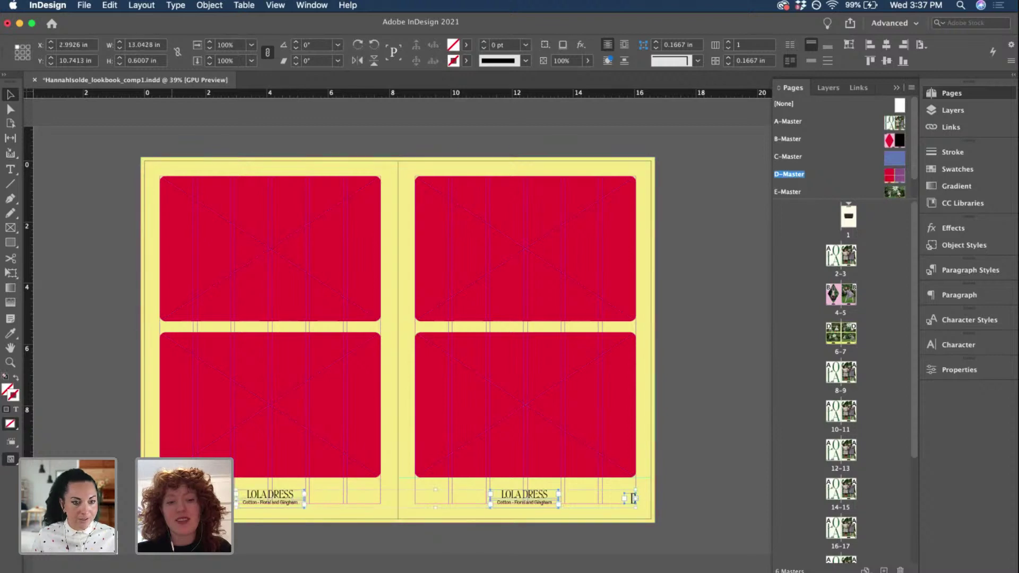
{"action": "left_click", "coordinate": [950, 110]}
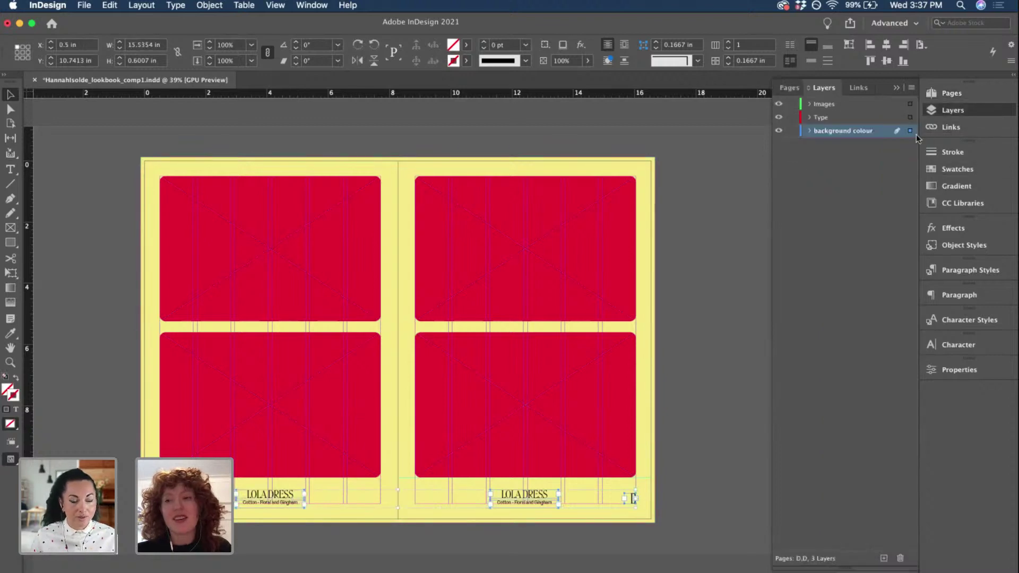
{"action": "left_click_drag", "start_coordinate": [911, 121], "coordinate": [910, 118]}
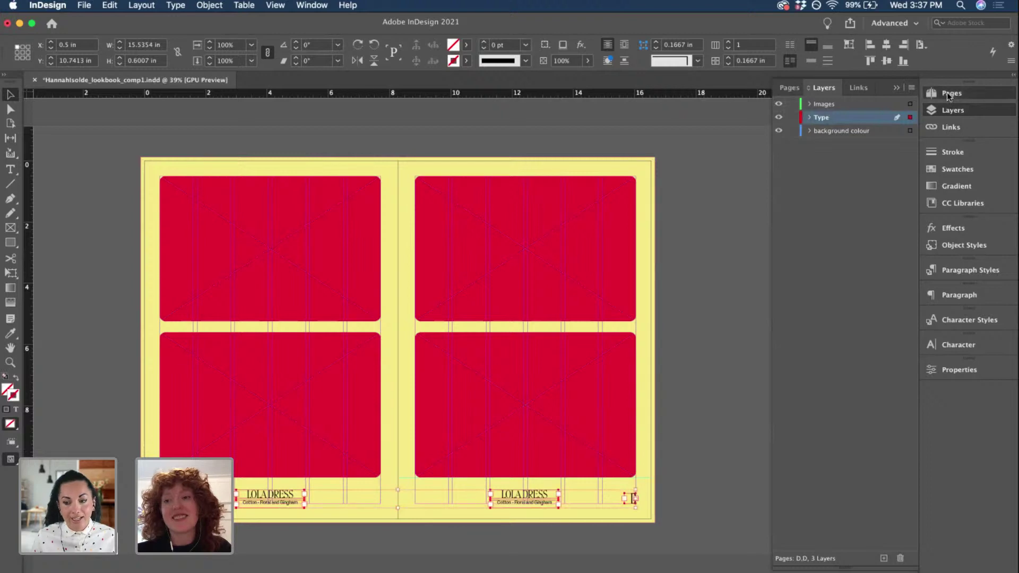
- On E-Master, move the two LOLA DRESS captions and the page numbers to the Type layer
{"action": "left_click", "coordinate": [951, 93]}
{"action": "scroll", "coordinate": [885, 171], "scroll_direction": "down", "scroll_amount": 1}
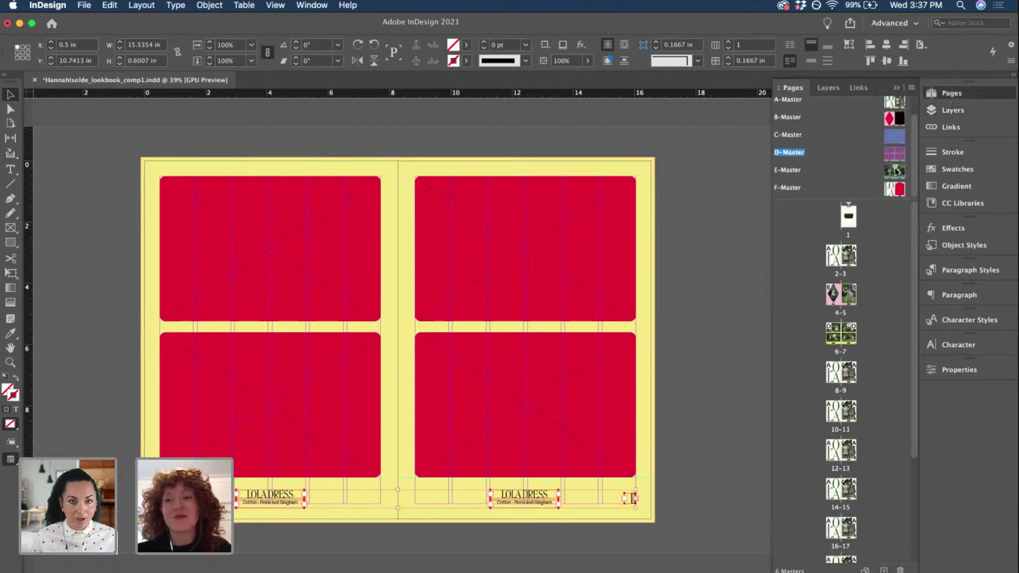
{"action": "double_click", "coordinate": [895, 173]}
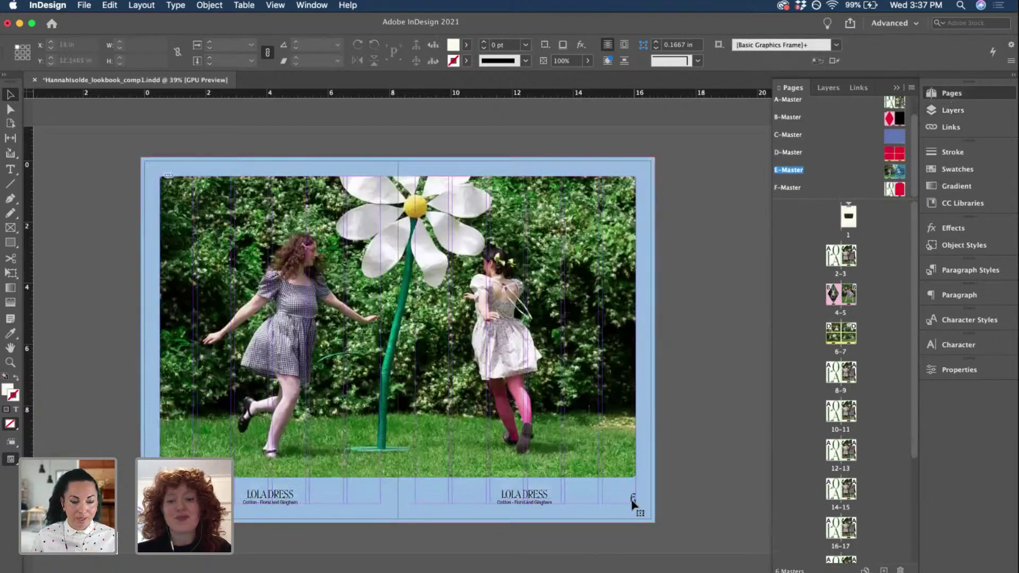
{"action": "left_click", "coordinate": [542, 504], "text": "shift"}
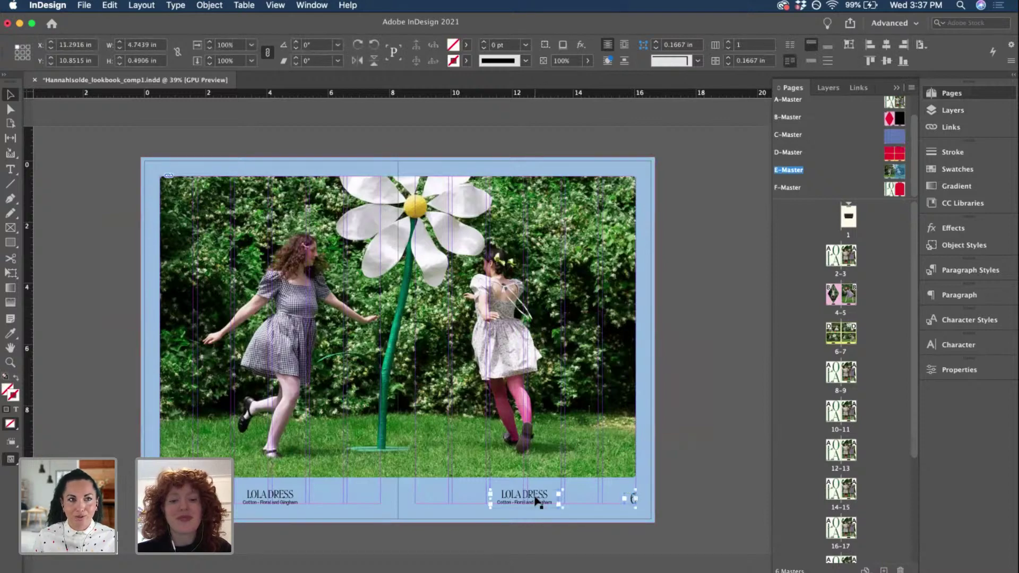
{"action": "left_click", "coordinate": [254, 505], "text": "shift"}
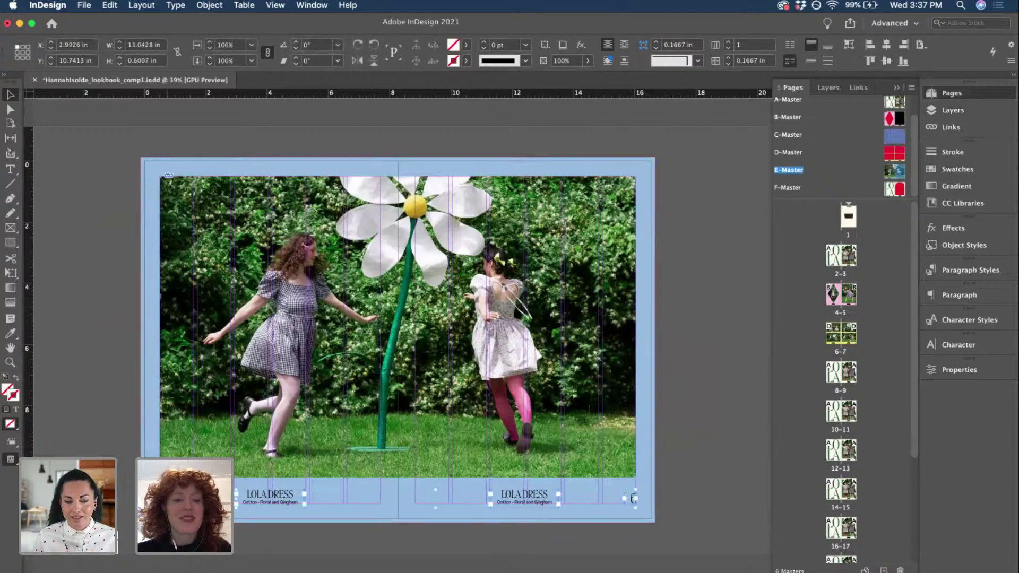
{"action": "left_click", "coordinate": [212, 504], "text": "shift"}
{"action": "left_click", "coordinate": [949, 111]}
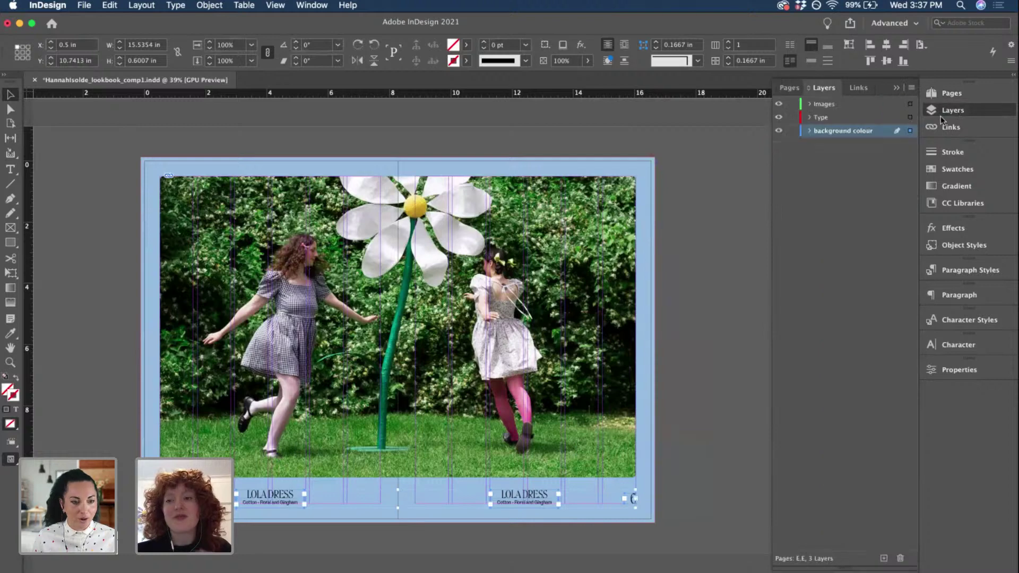
{"action": "left_click_drag", "start_coordinate": [910, 122], "coordinate": [909, 118]}
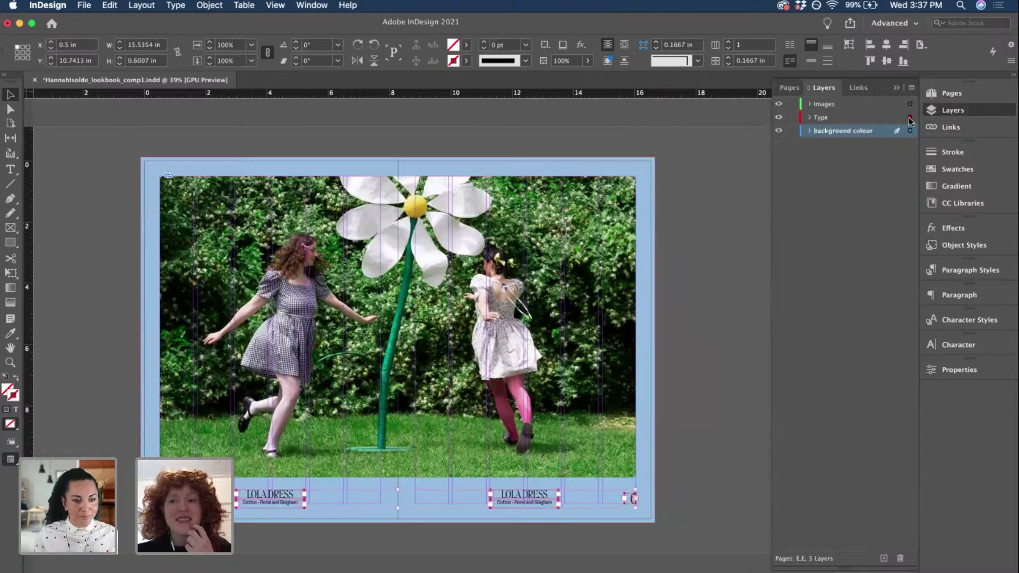
- On F-Master, move the large LOLA title and both page numbers to the Type layer, and clear the selection
{"action": "left_click", "coordinate": [950, 93]}
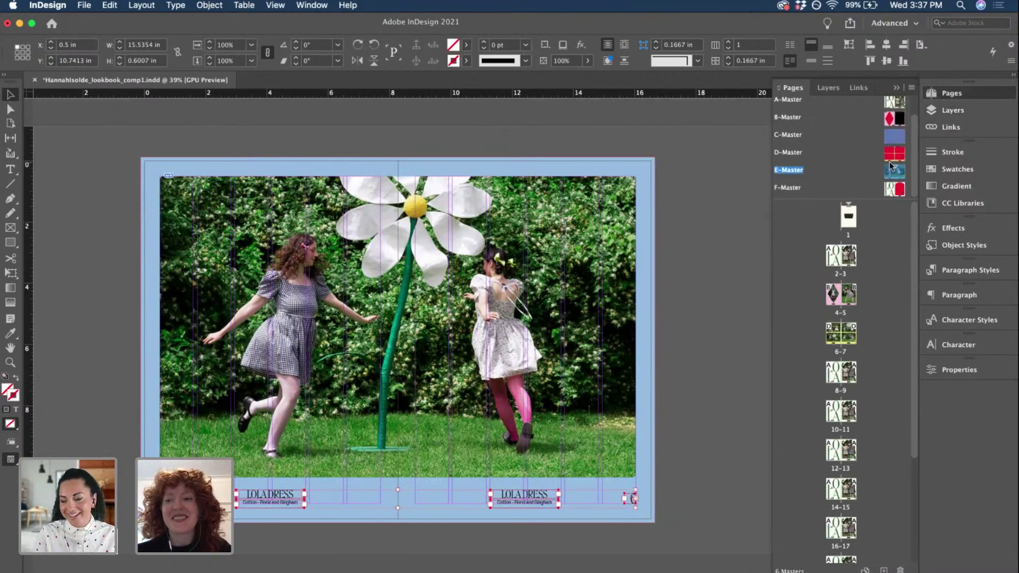
{"action": "double_click", "coordinate": [900, 190]}
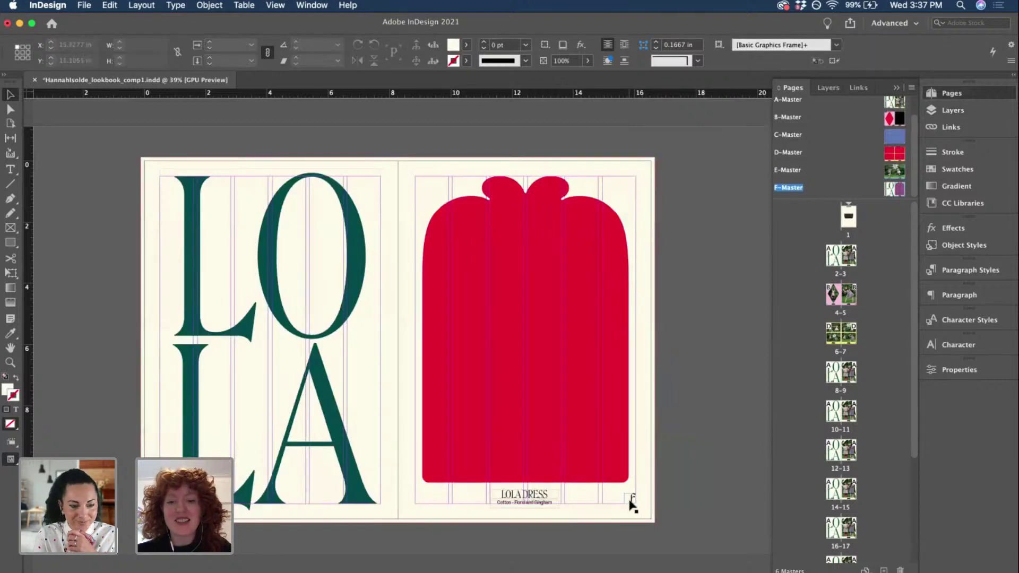
{"action": "left_click", "coordinate": [630, 501]}
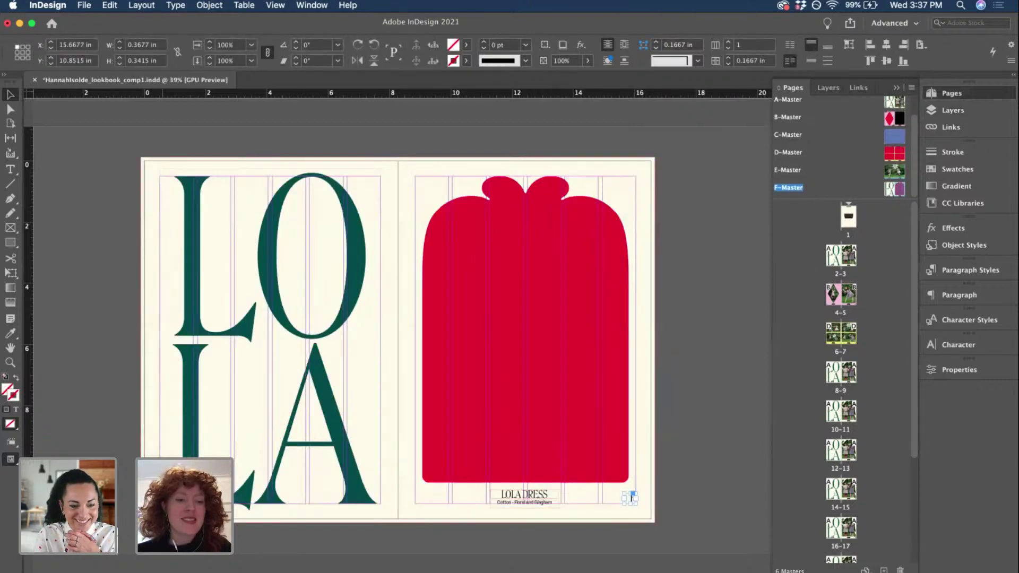
{"action": "key", "text": "super+a"}
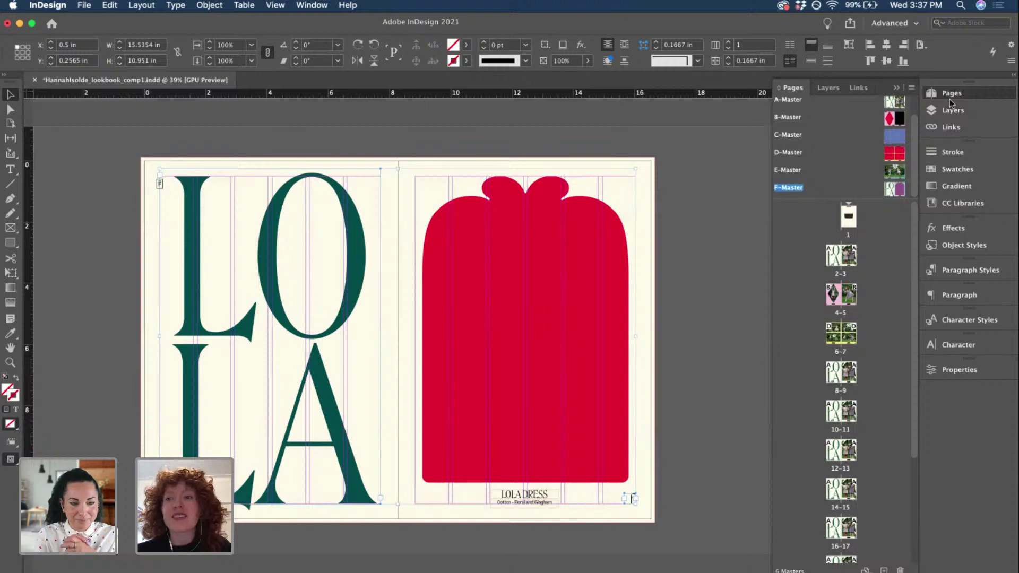
{"action": "left_click", "coordinate": [953, 109]}
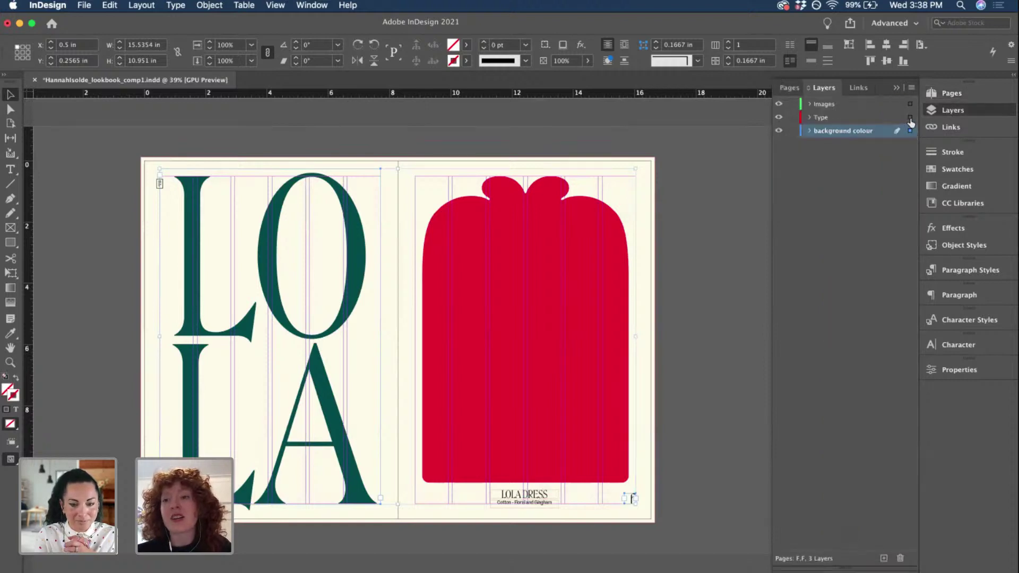
{"action": "left_click", "coordinate": [910, 119]}
{"action": "left_click", "coordinate": [731, 215]}
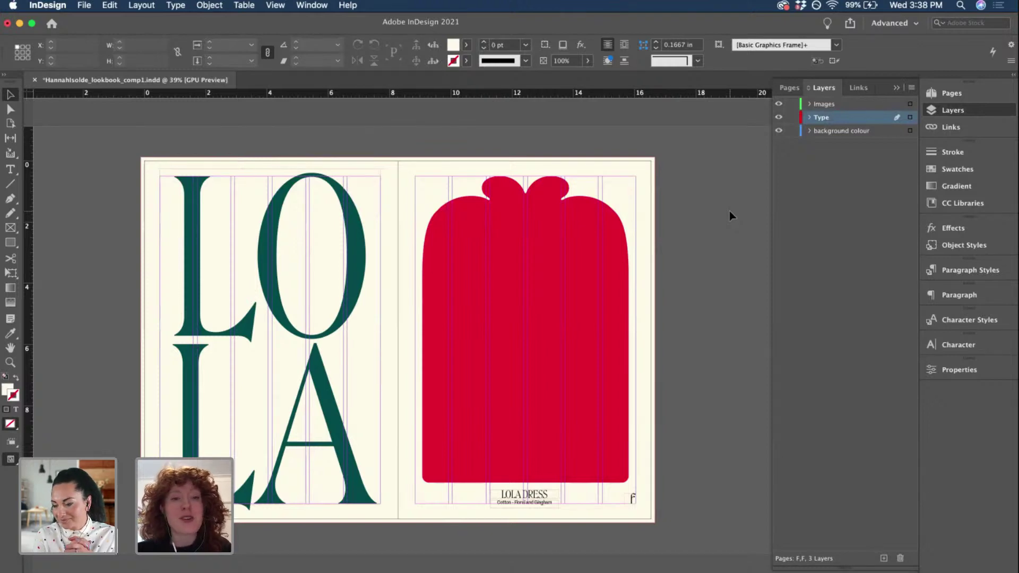
- Save the document and open spread 2–3 to check the LOLA title and photo page
{"action": "key", "text": "super+s"}
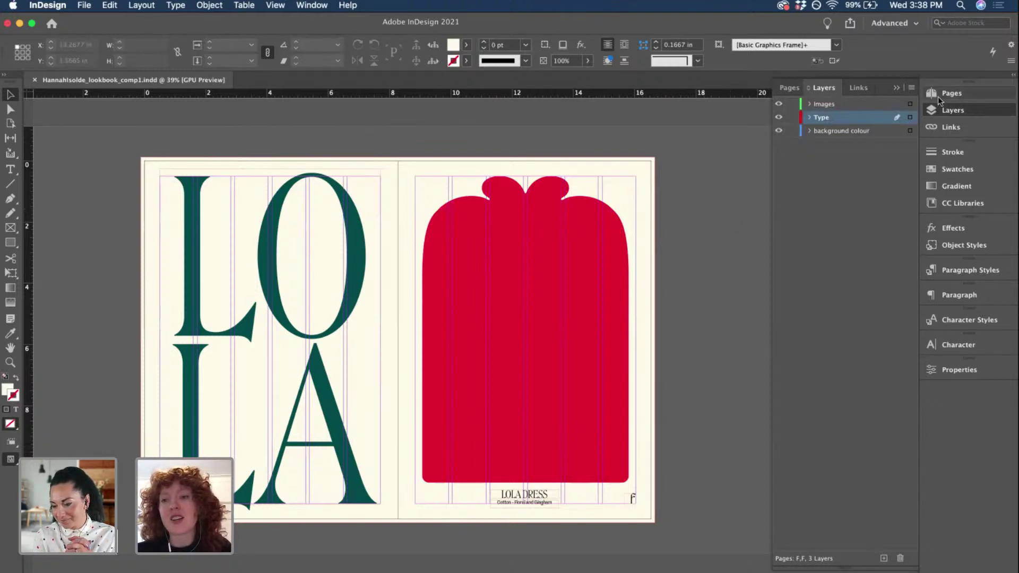
{"action": "left_click", "coordinate": [938, 100]}
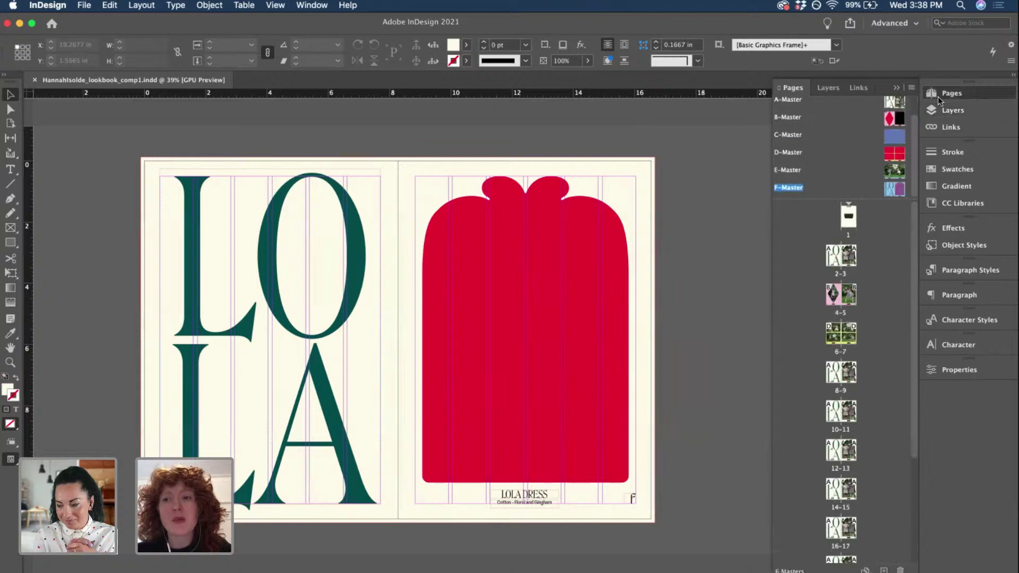
{"action": "scroll", "coordinate": [876, 158], "scroll_direction": "up", "scroll_amount": 1}
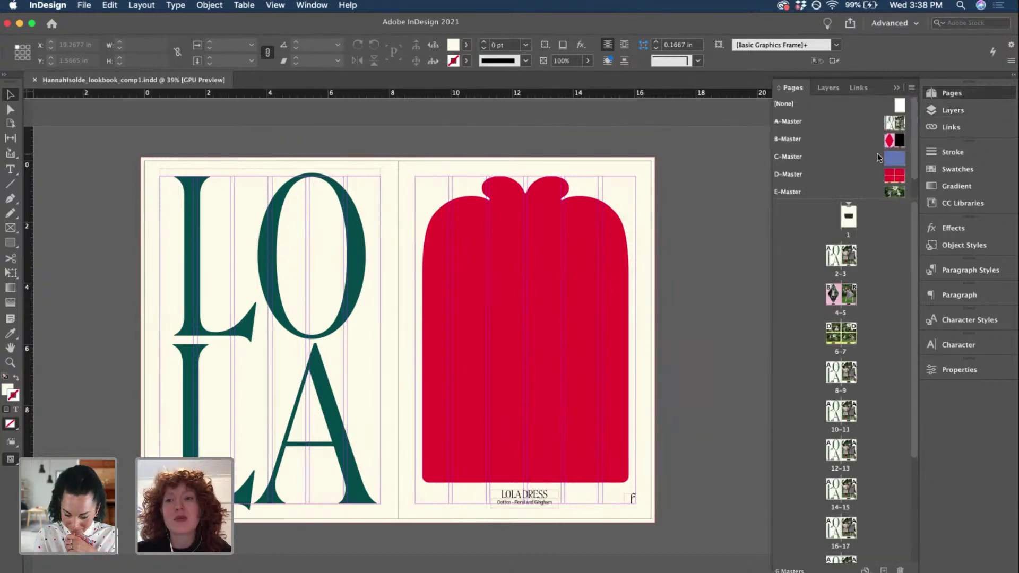
{"action": "left_click", "coordinate": [890, 125]}
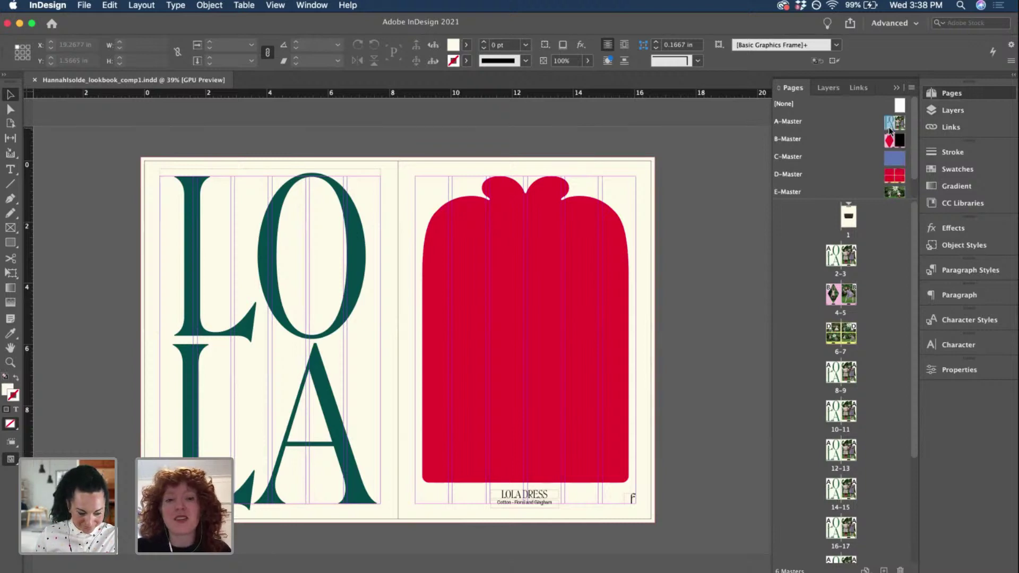
{"action": "double_click", "coordinate": [840, 260]}
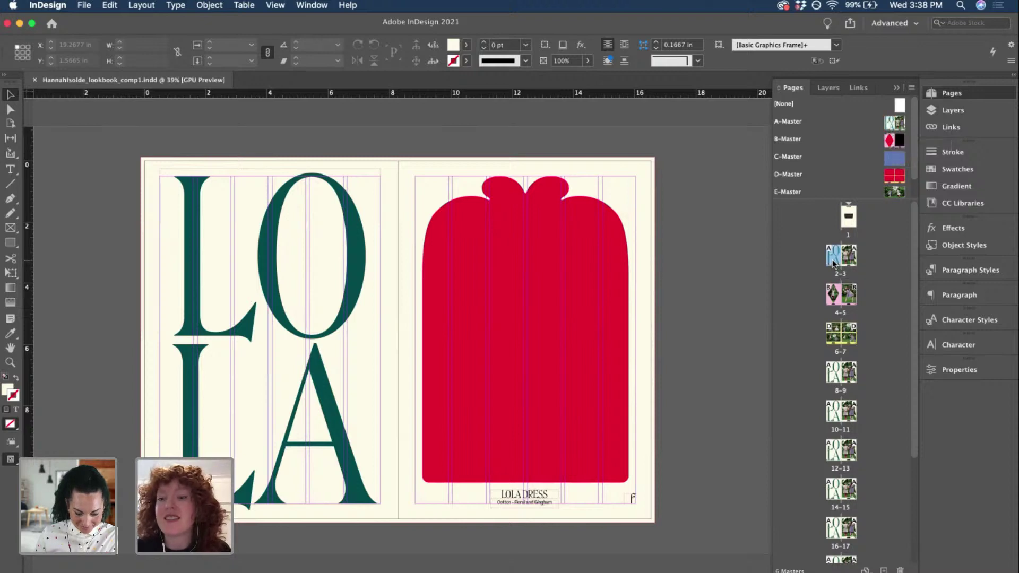
{"action": "scroll", "coordinate": [671, 233], "scroll_direction": "up", "scroll_amount": 3}
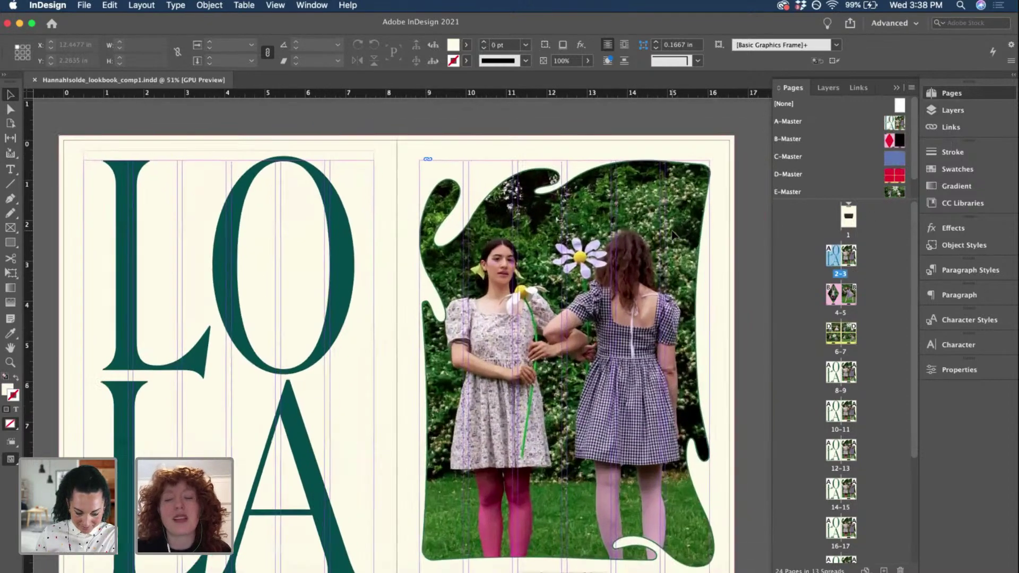
{"action": "scroll", "coordinate": [672, 234], "scroll_direction": "down", "scroll_amount": 1}
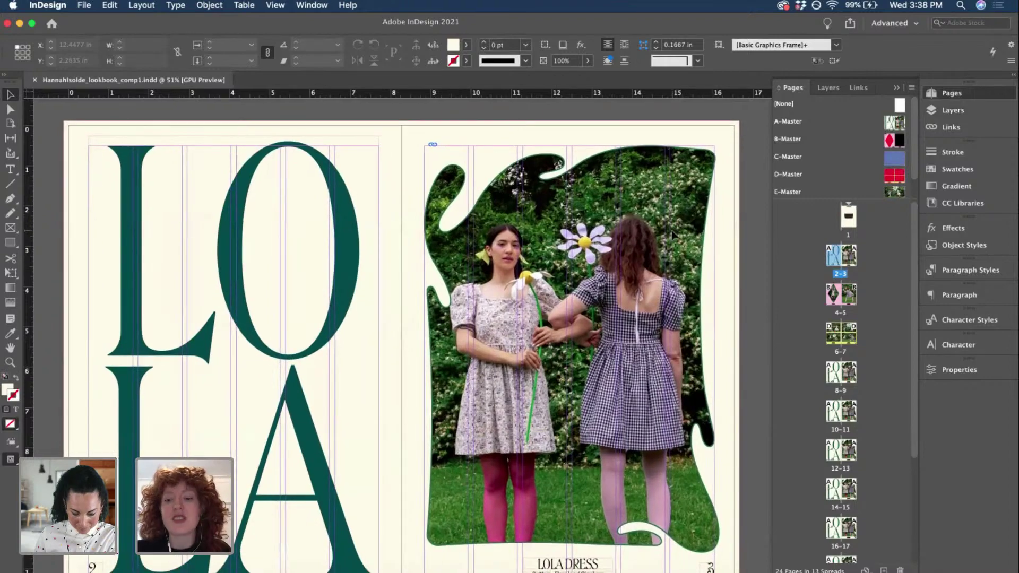
{"action": "double_click", "coordinate": [852, 266]}
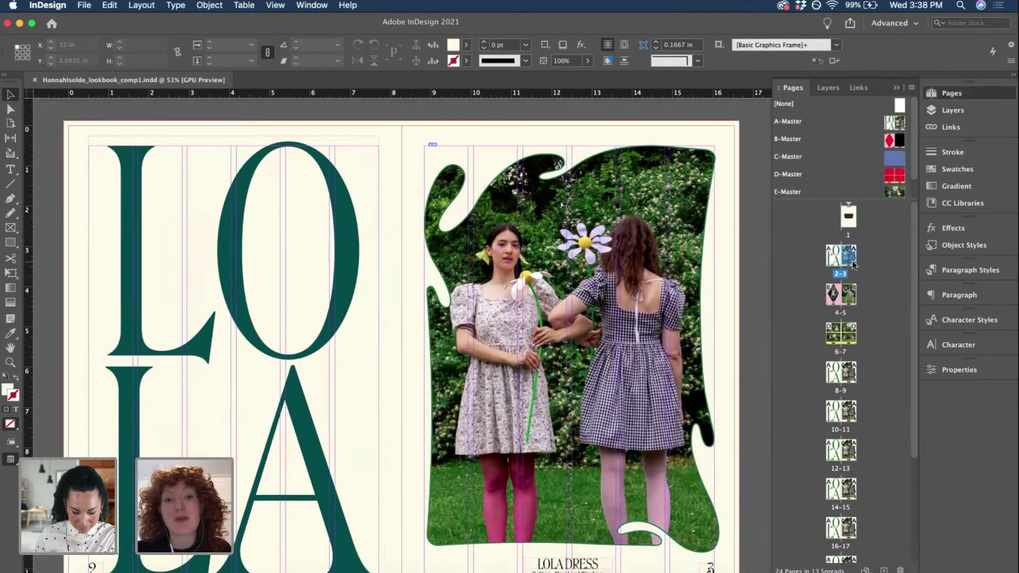
- Go to spread 4–5 and review it through to spread 6–7 in preview mode, without guides or frame edges
{"action": "left_click", "coordinate": [847, 298]}
{"action": "double_click", "coordinate": [847, 298]}
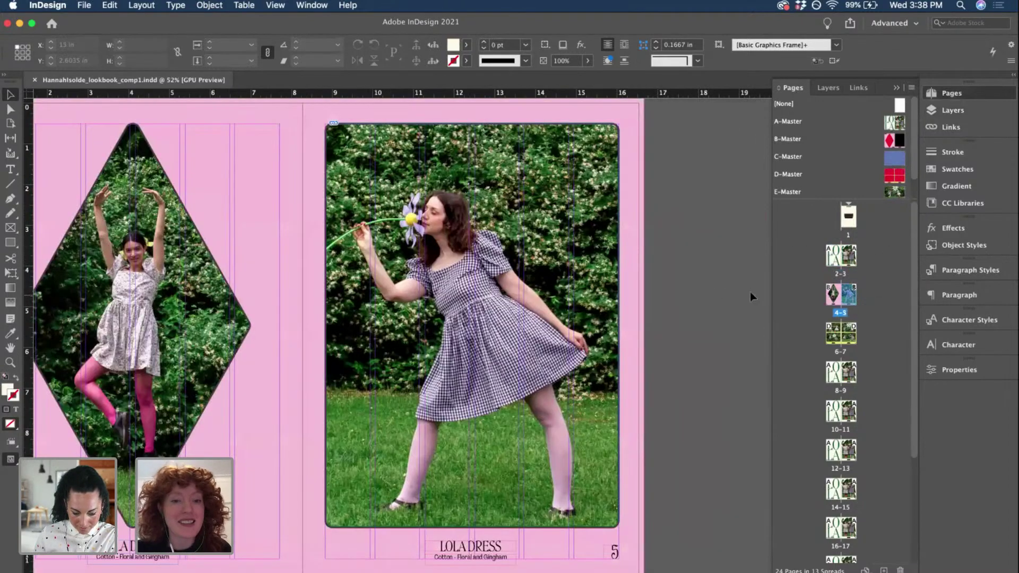
{"action": "scroll", "coordinate": [718, 288], "scroll_direction": "down", "scroll_amount": 3}
{"action": "scroll", "coordinate": [717, 287], "scroll_direction": "down", "scroll_amount": 3}
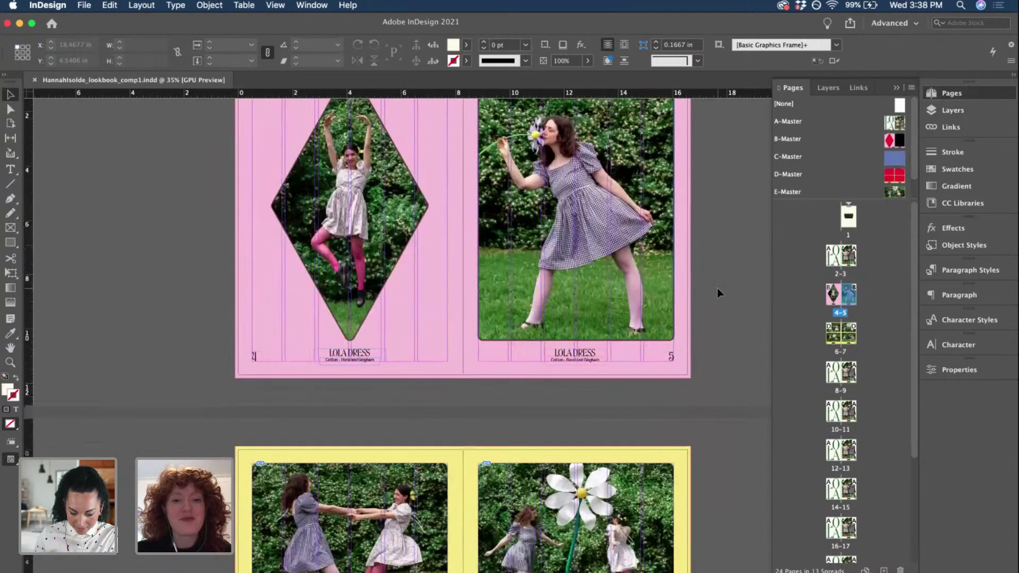
{"action": "scroll", "coordinate": [717, 288], "scroll_direction": "down", "scroll_amount": 3}
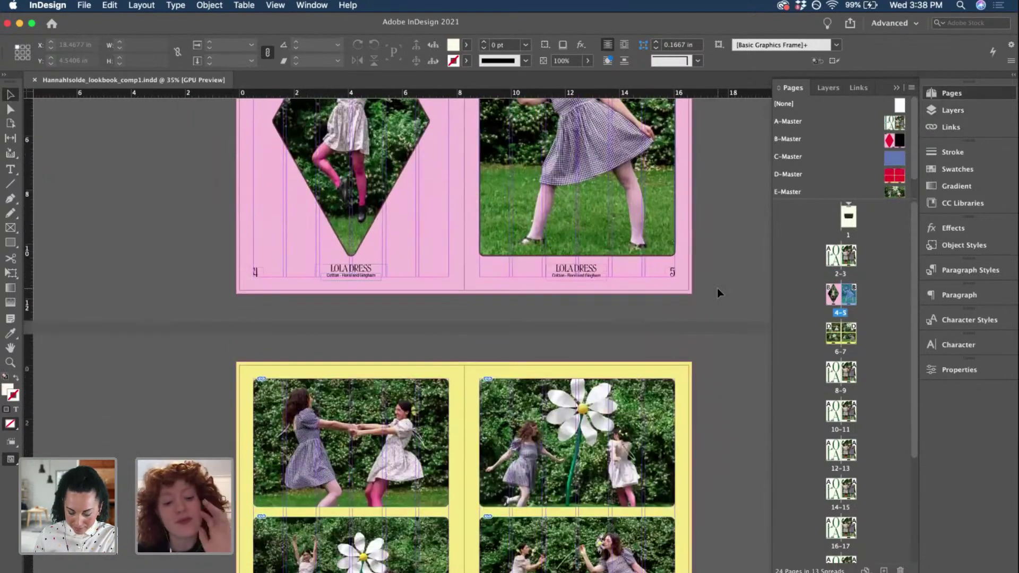
{"action": "key", "text": "w"}
{"action": "scroll", "coordinate": [717, 288], "scroll_direction": "down", "scroll_amount": 4}
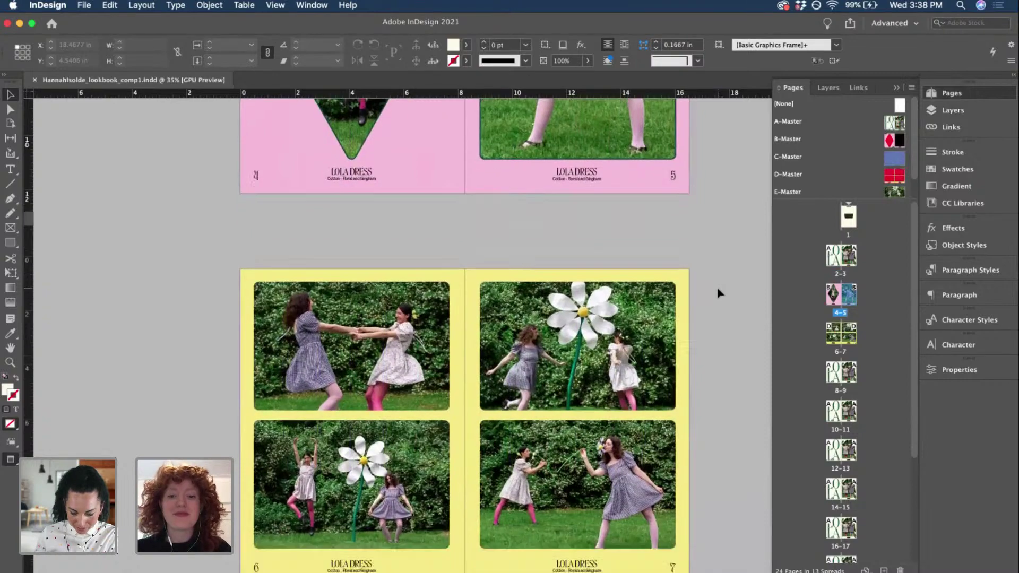
{"action": "scroll", "coordinate": [703, 295], "scroll_direction": "up", "scroll_amount": 4, "text": "alt"}
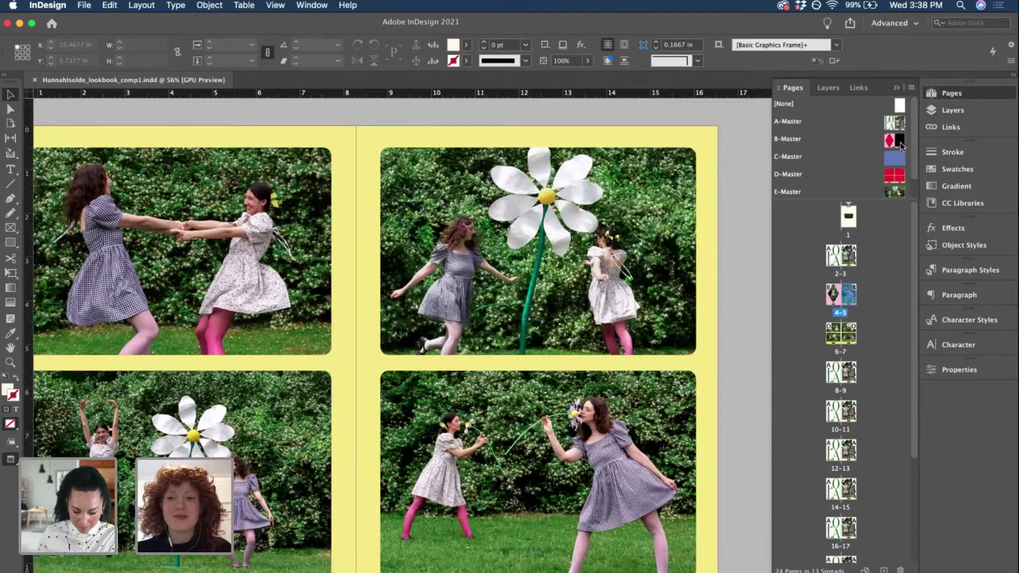
- On B-Master, give the diamond and the black rounded rectangle frame a 2 pt red c0m97y82k0 stroke
{"action": "double_click", "coordinate": [896, 125]}
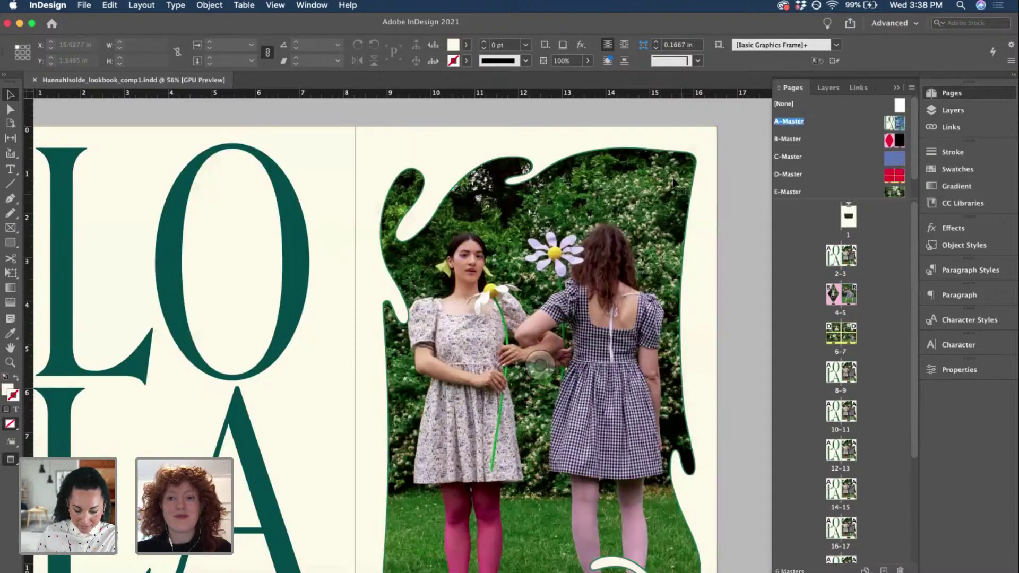
{"action": "double_click", "coordinate": [894, 140]}
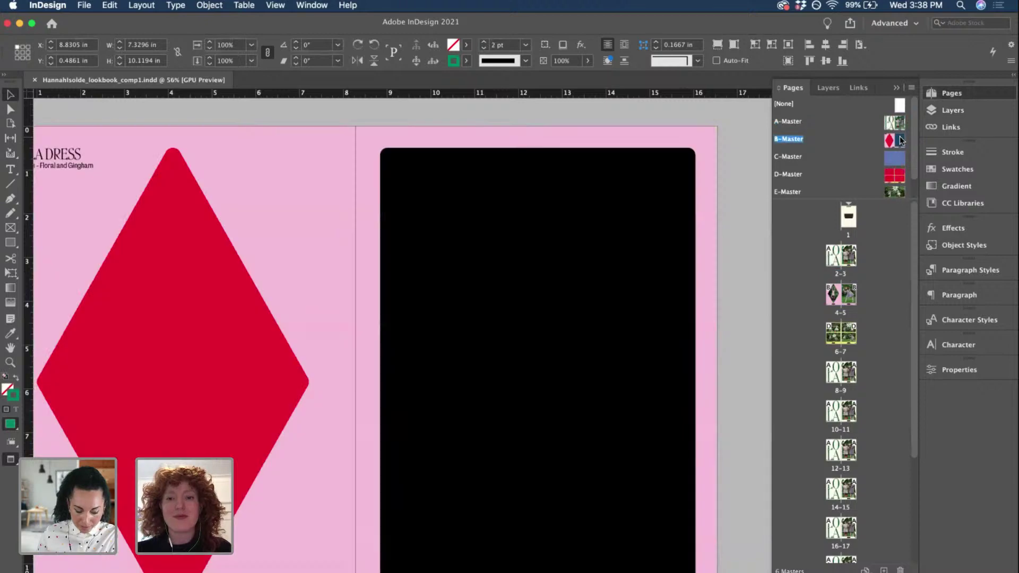
{"action": "left_click", "coordinate": [195, 263], "text": "shift"}
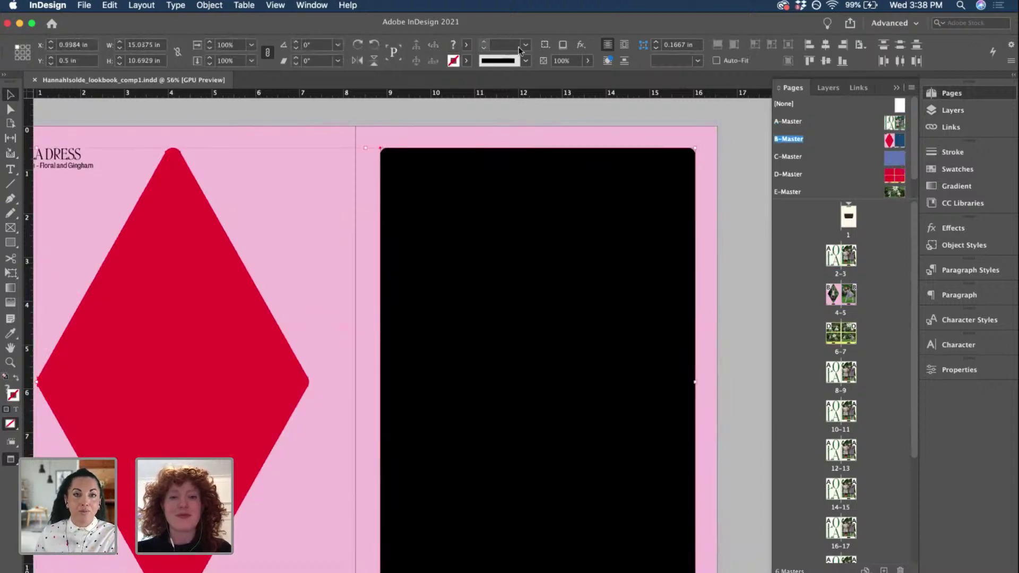
{"action": "left_click", "coordinate": [466, 61]}
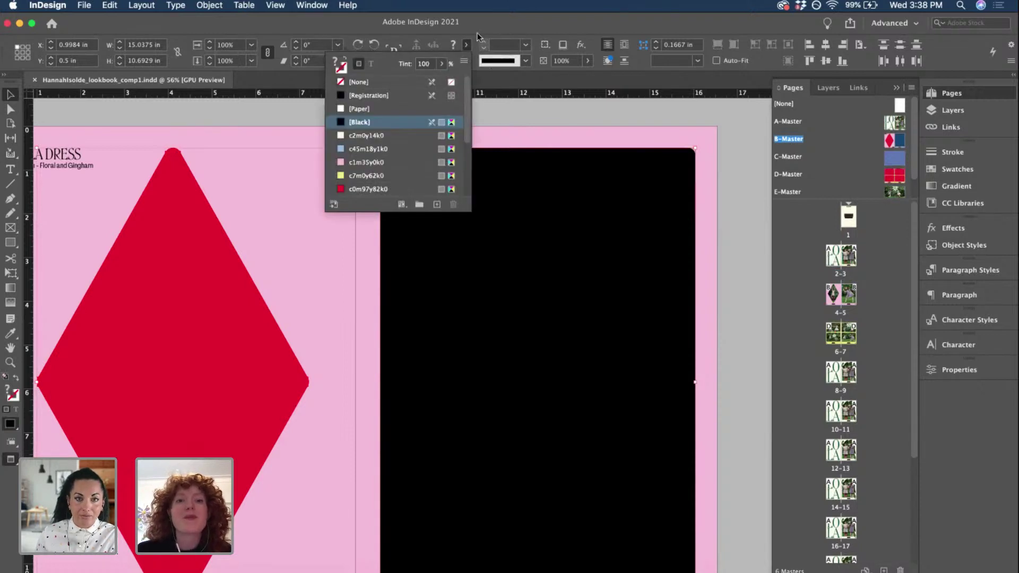
{"action": "left_click", "coordinate": [359, 82]}
{"action": "left_click", "coordinate": [452, 61]}
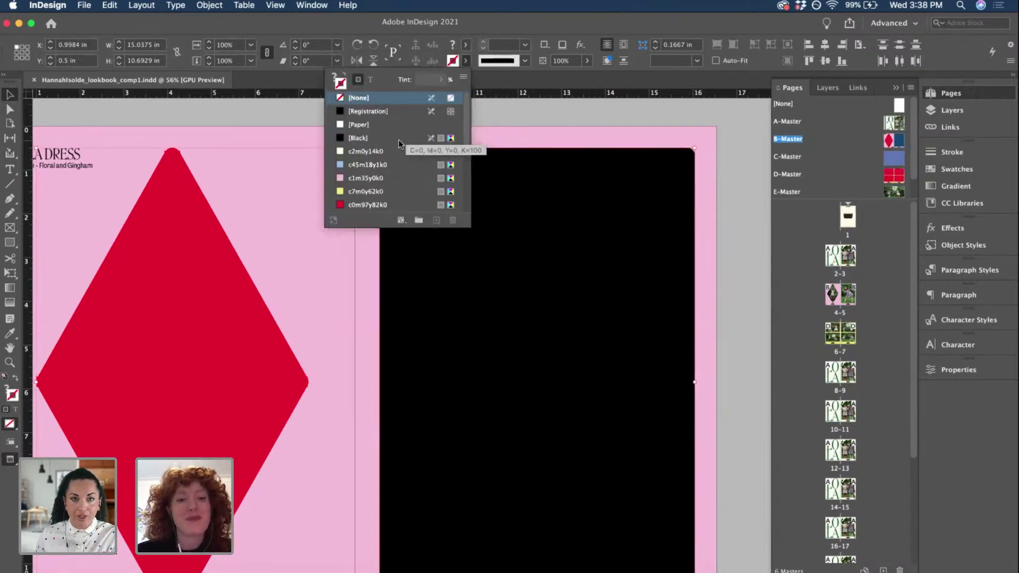
{"action": "scroll", "coordinate": [399, 139], "scroll_direction": "down", "scroll_amount": 2}
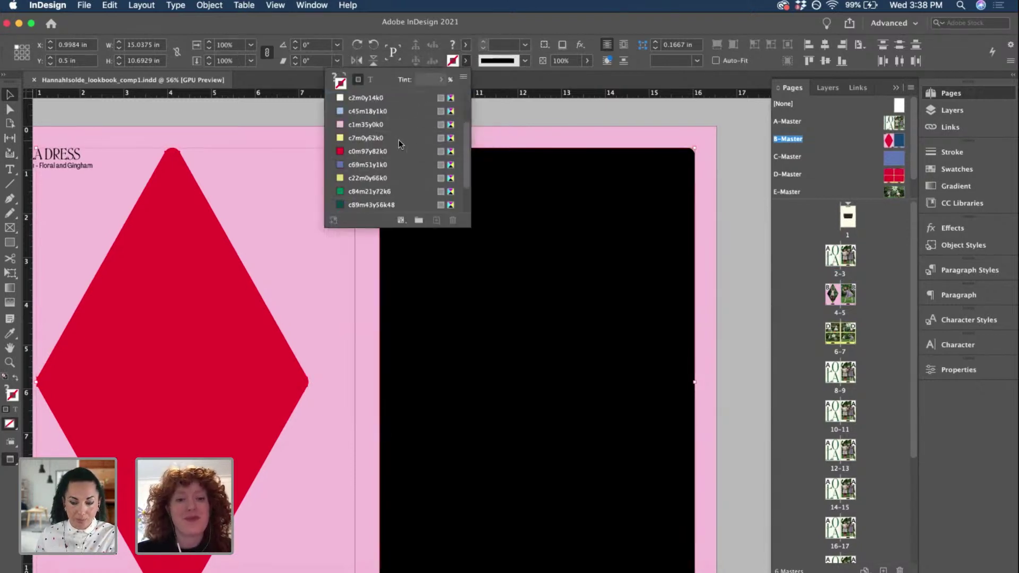
{"action": "left_click", "coordinate": [352, 153]}
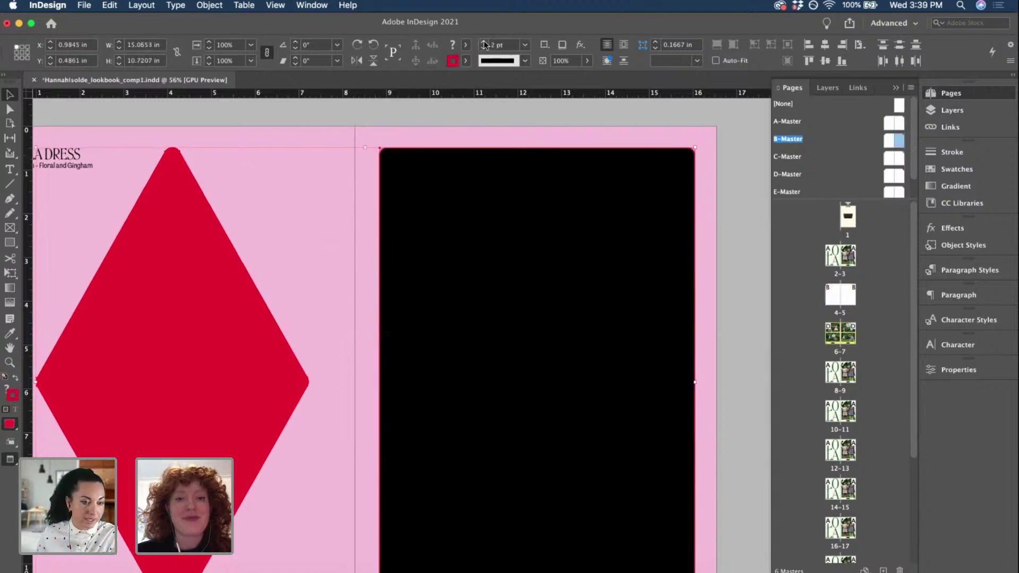
{"action": "left_click", "coordinate": [740, 165]}
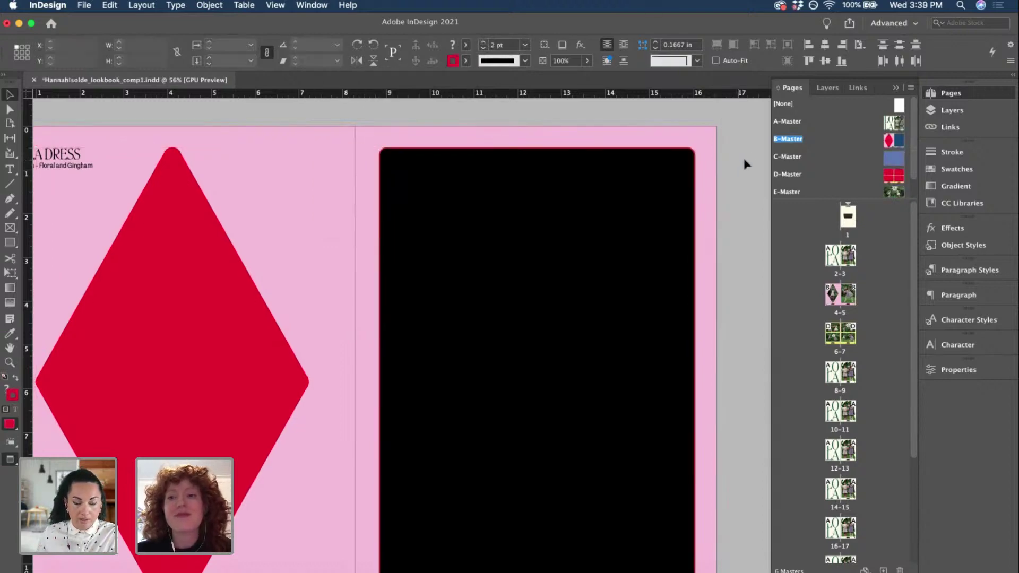
- On D-Master, give all the red rounded image frames a 2 pt blue c69m51y1k0 stroke
{"action": "double_click", "coordinate": [897, 177]}
{"action": "left_click", "coordinate": [658, 207]}
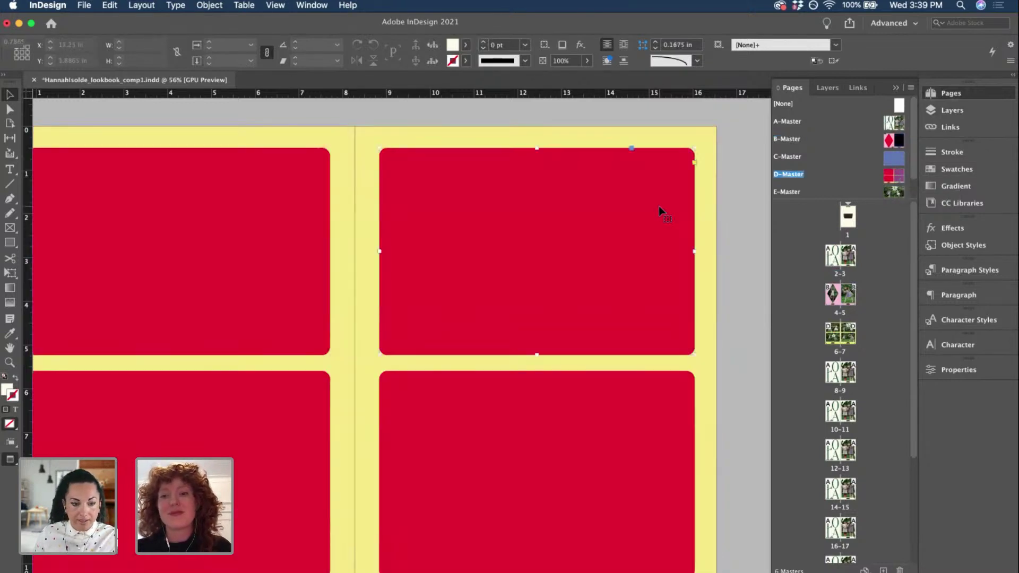
{"action": "key", "text": "super+a"}
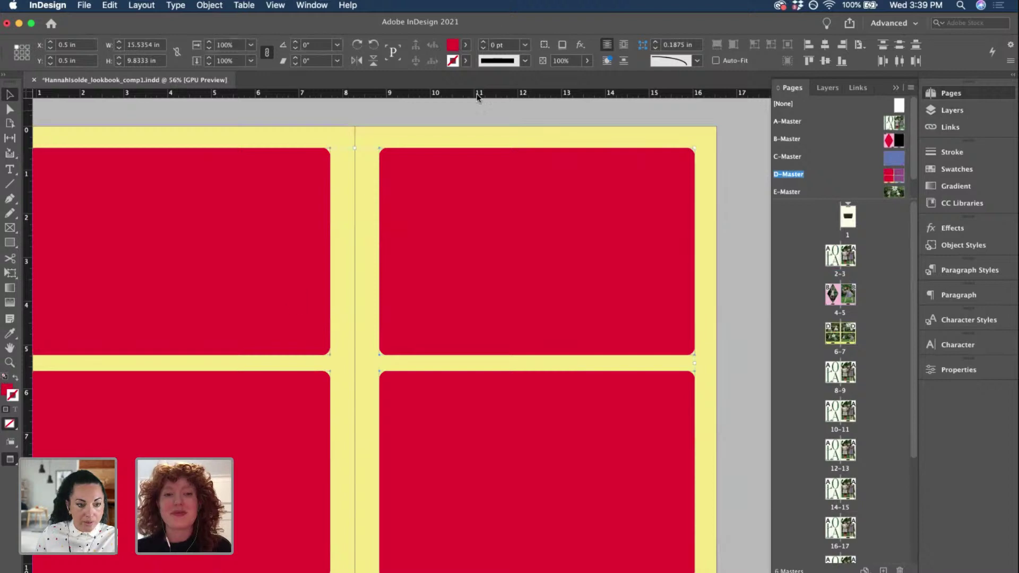
{"action": "left_click", "coordinate": [466, 60]}
{"action": "scroll", "coordinate": [403, 162], "scroll_direction": "down", "scroll_amount": 3}
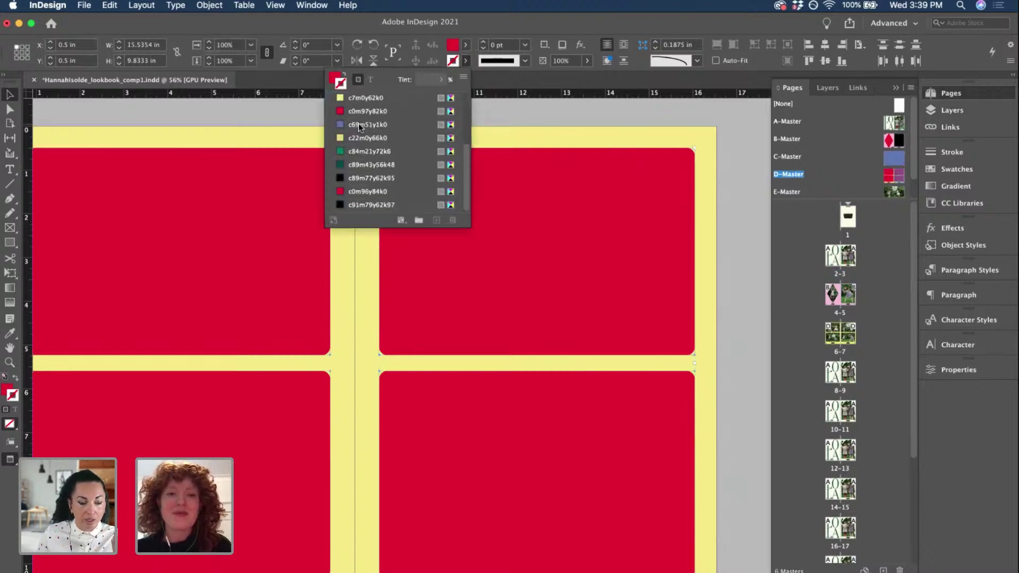
{"action": "left_click", "coordinate": [358, 123]}
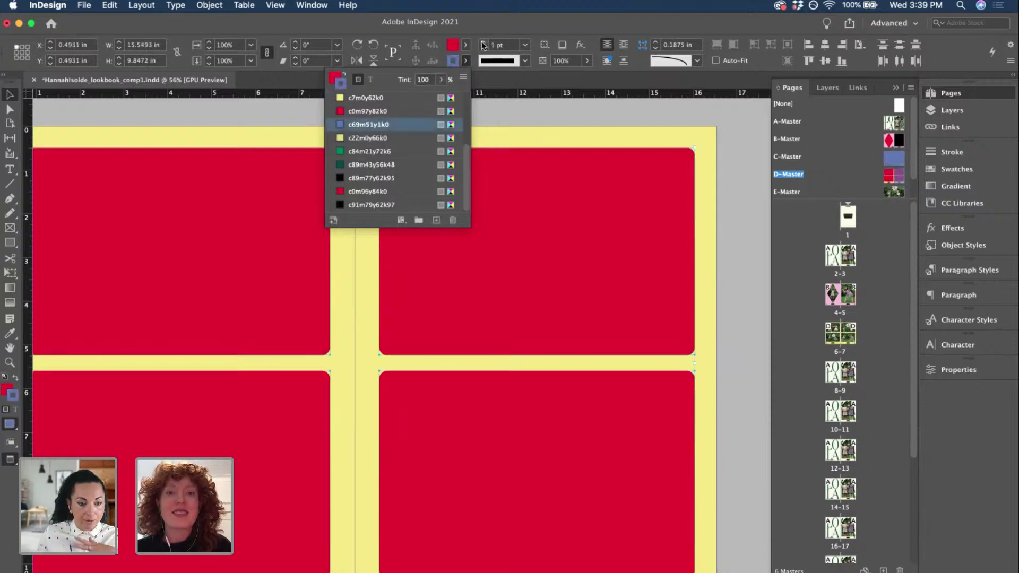
{"action": "left_click", "coordinate": [483, 45]}
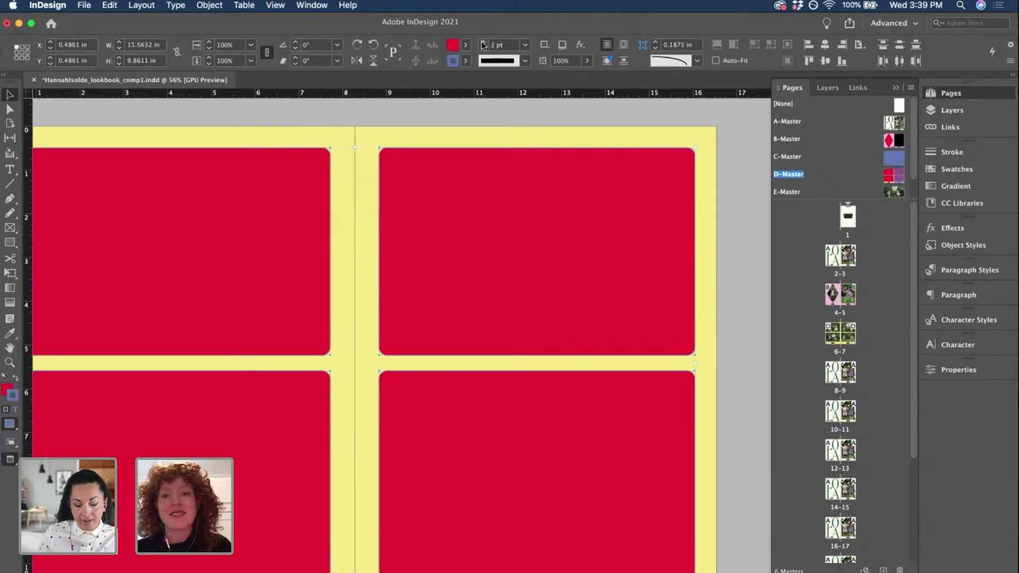
{"action": "left_click", "coordinate": [750, 232]}
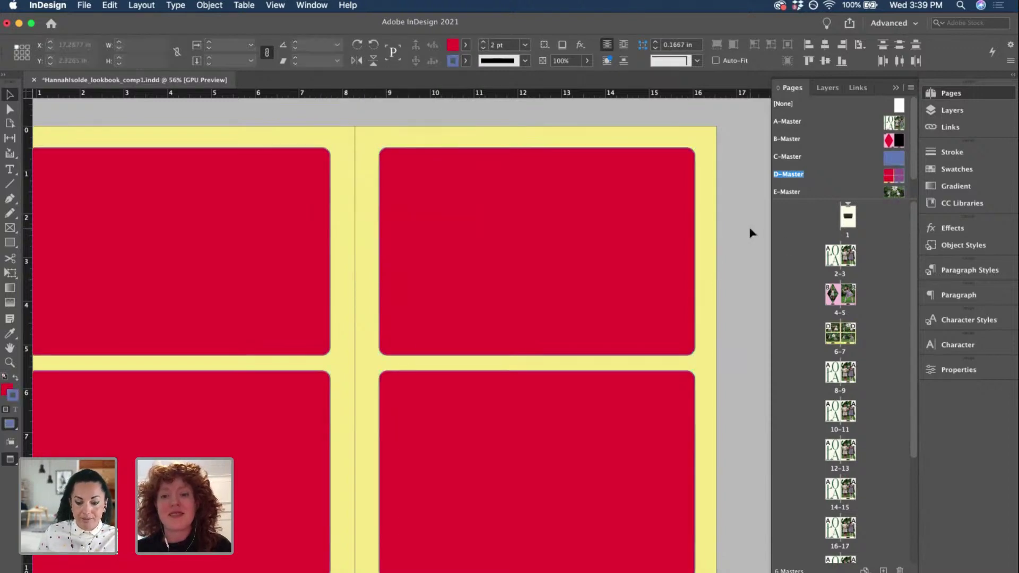
- On E-Master, add a 2 pt green c84m21y72k6 stroke to the large photo frame spanning both pages
{"action": "scroll", "coordinate": [890, 161], "scroll_direction": "down", "scroll_amount": 1}
{"action": "double_click", "coordinate": [893, 172]}
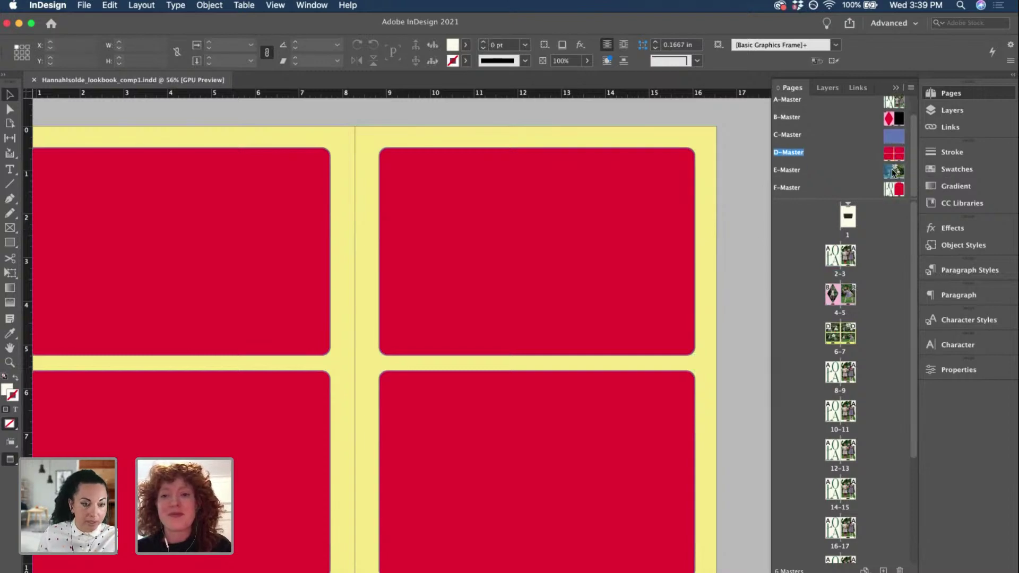
{"action": "scroll", "coordinate": [627, 157], "scroll_direction": "right", "scroll_amount": 5}
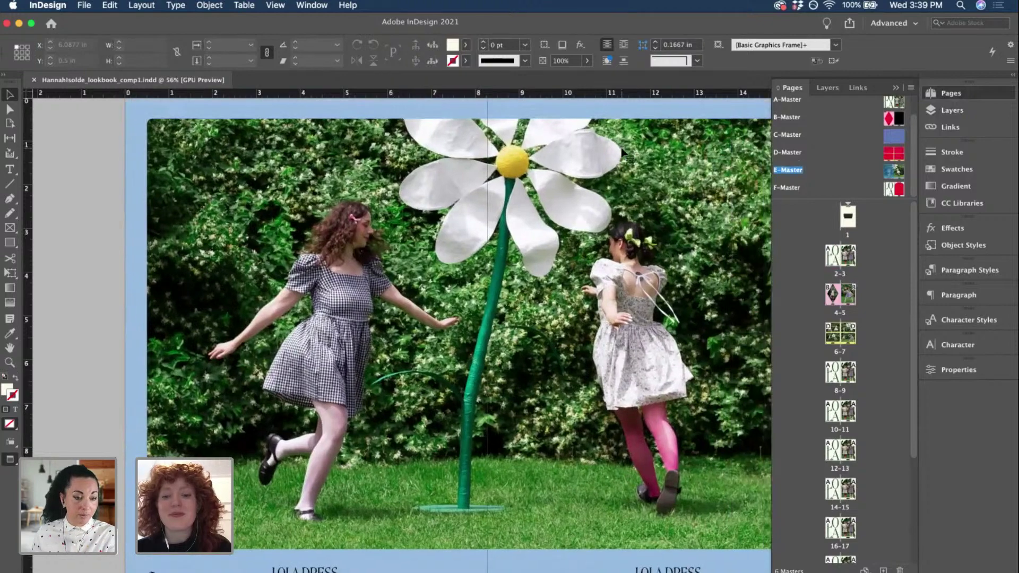
{"action": "left_click", "coordinate": [627, 156]}
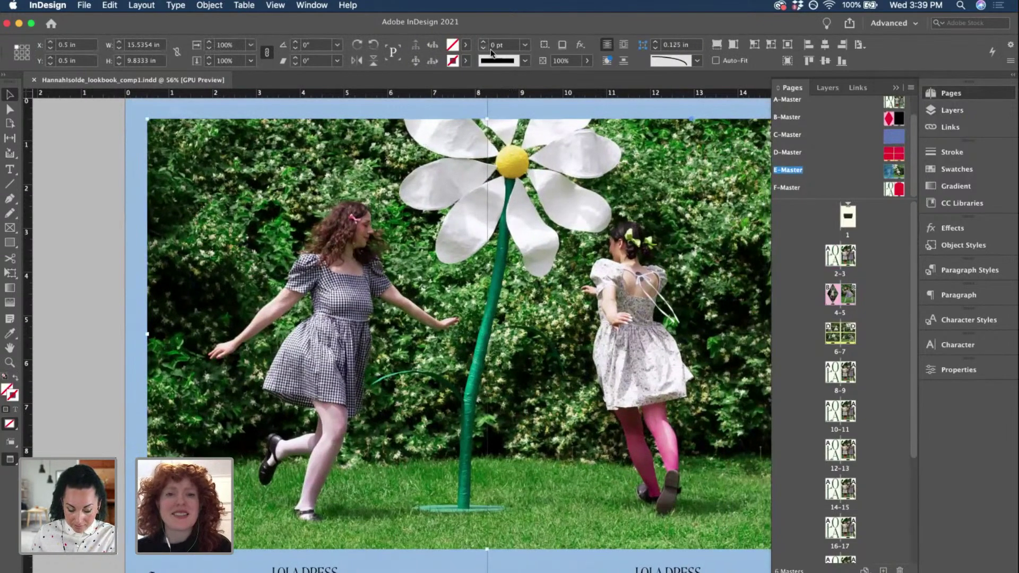
{"action": "left_click", "coordinate": [467, 60]}
{"action": "scroll", "coordinate": [419, 133], "scroll_direction": "down", "scroll_amount": 3}
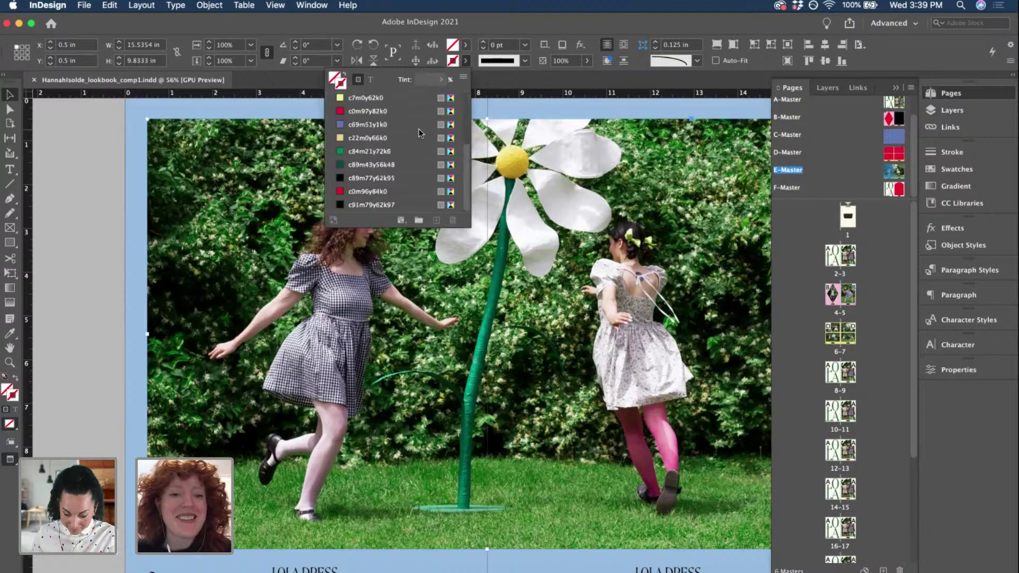
{"action": "left_click", "coordinate": [350, 151]}
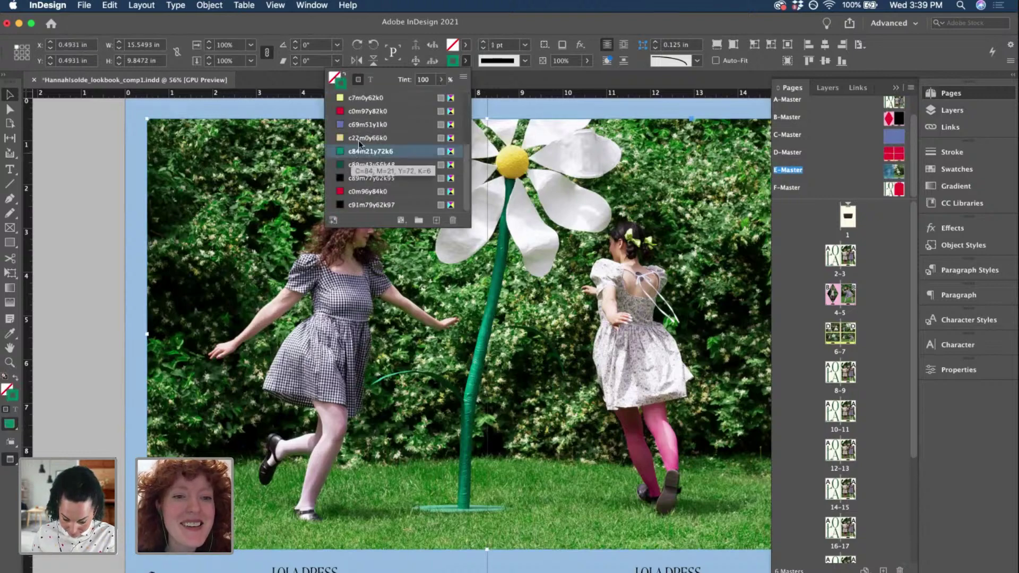
{"action": "left_click", "coordinate": [483, 43]}
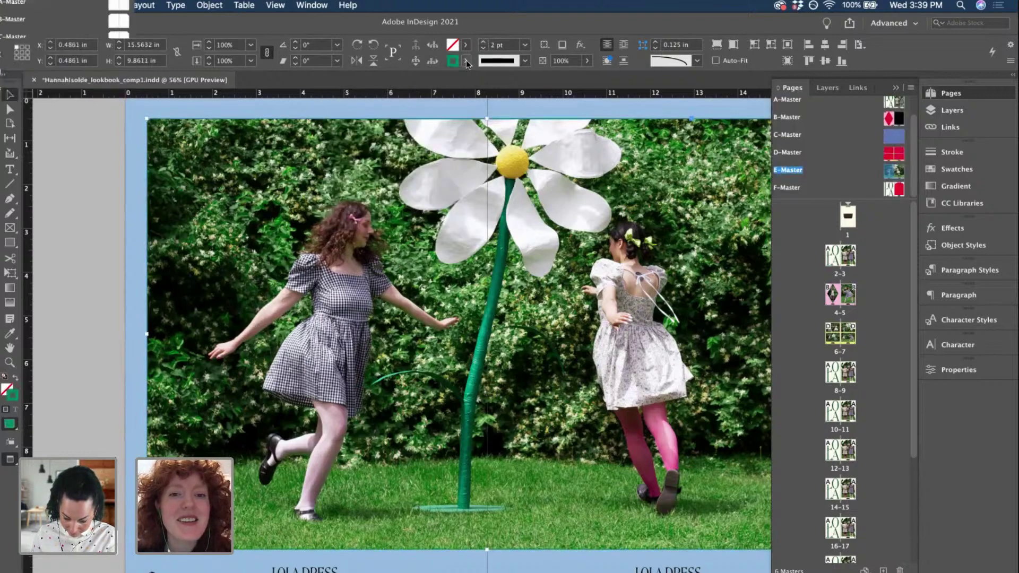
- Change the stroke of E-Master's photo frame to yellow c7m0y62k0 and clear the selection
{"action": "left_click", "coordinate": [466, 60]}
{"action": "left_click", "coordinate": [366, 151]}
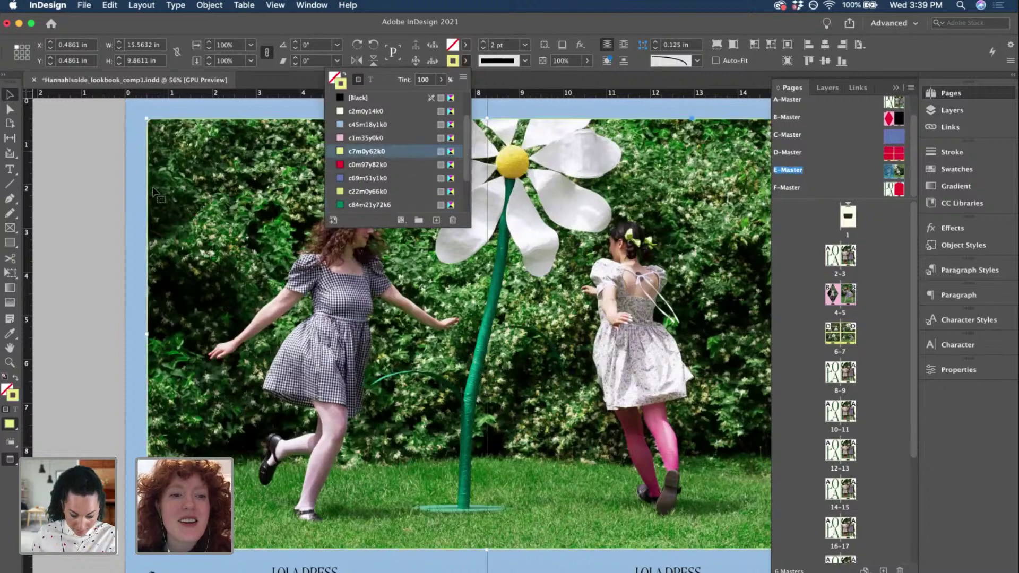
{"action": "left_click", "coordinate": [104, 209]}
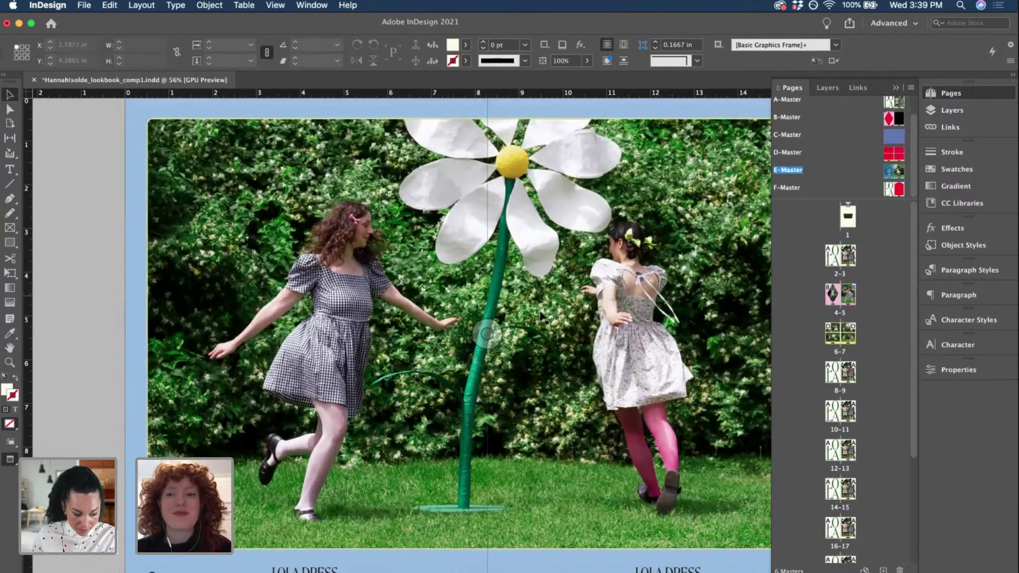
- Check E-Master's full-spread photo with its yellow stroke and save the lookbook document
{"action": "scroll", "coordinate": [541, 317], "scroll_direction": "right", "scroll_amount": 2}
{"action": "scroll", "coordinate": [541, 317], "scroll_direction": "up", "scroll_amount": 1}
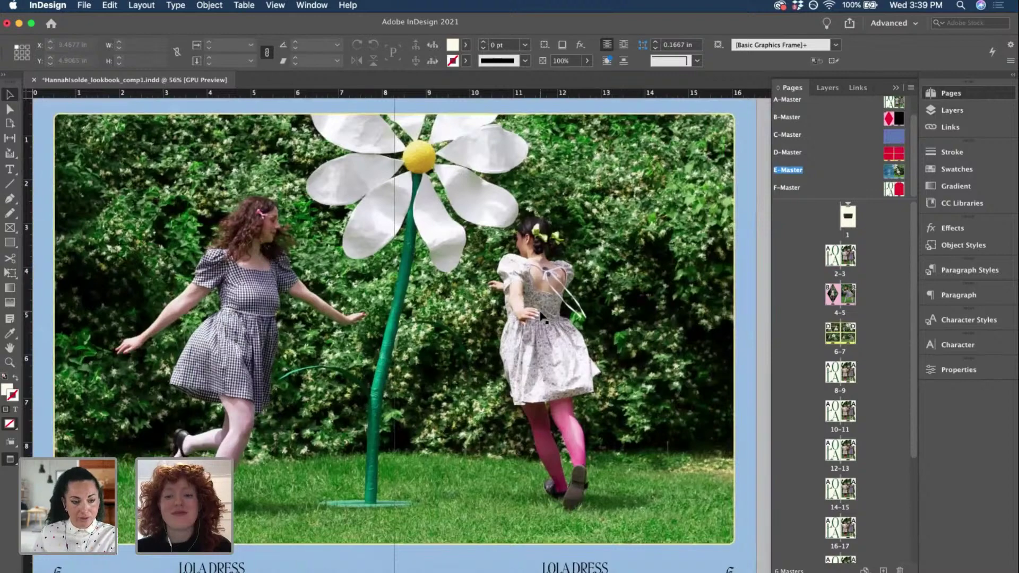
{"action": "scroll", "coordinate": [542, 317], "scroll_direction": "down", "scroll_amount": 3}
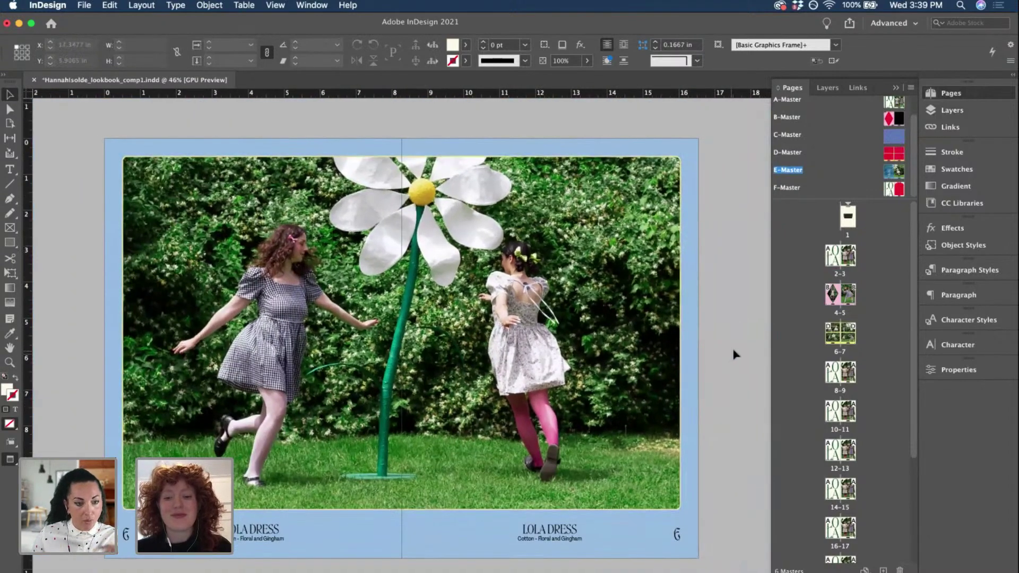
{"action": "key", "text": "super+s"}
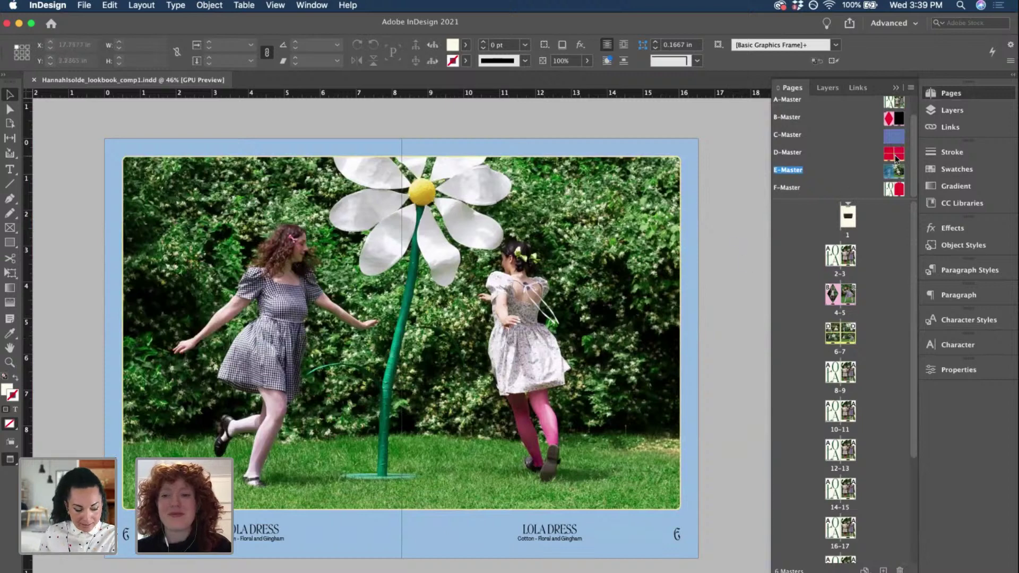
- On F-Master, select the red bow-topped frame and browse the available fill colour swatches
{"action": "double_click", "coordinate": [898, 192]}
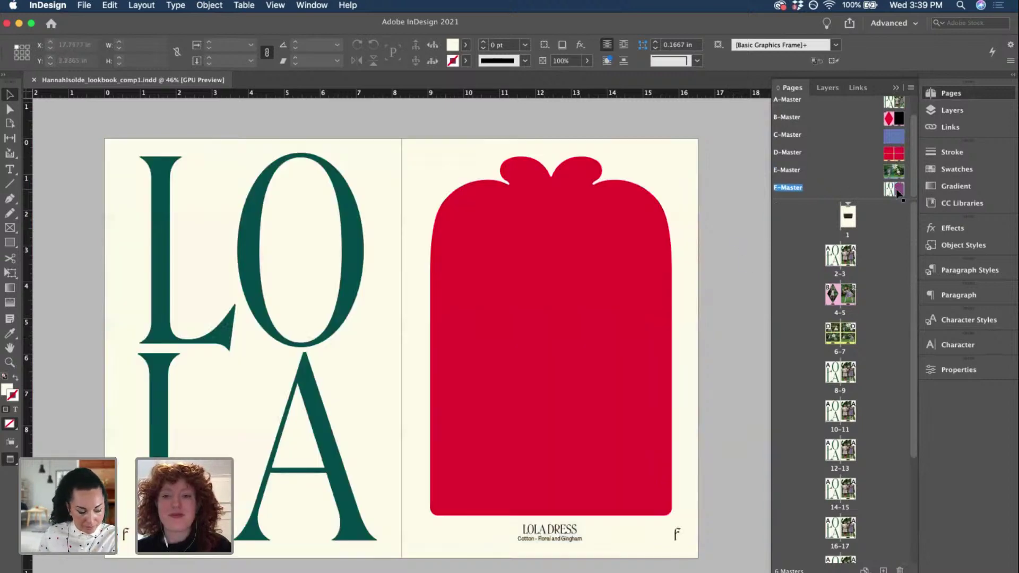
{"action": "left_click", "coordinate": [593, 205]}
{"action": "left_click", "coordinate": [465, 44]}
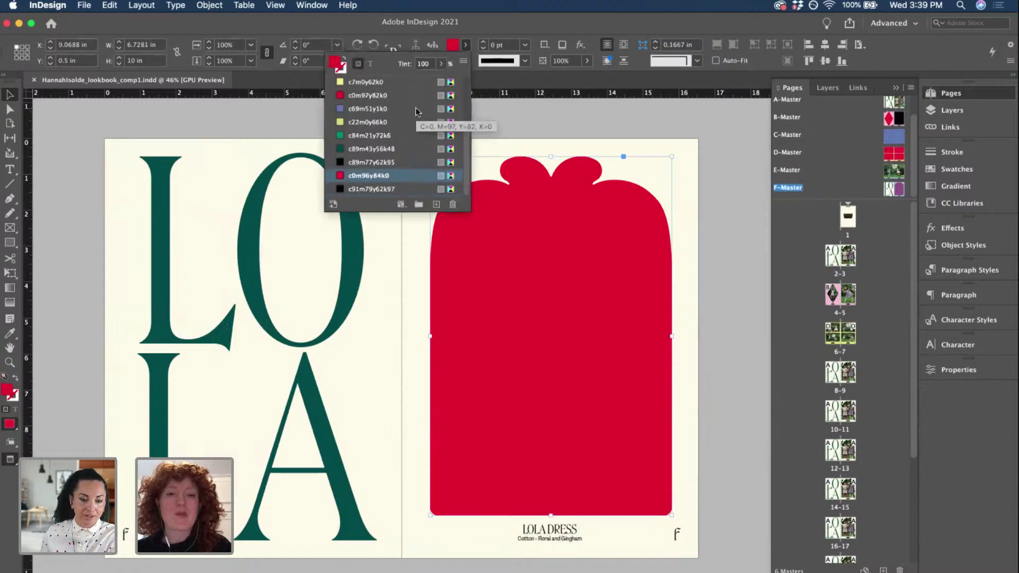
{"action": "scroll", "coordinate": [415, 107], "scroll_direction": "up", "scroll_amount": 2}
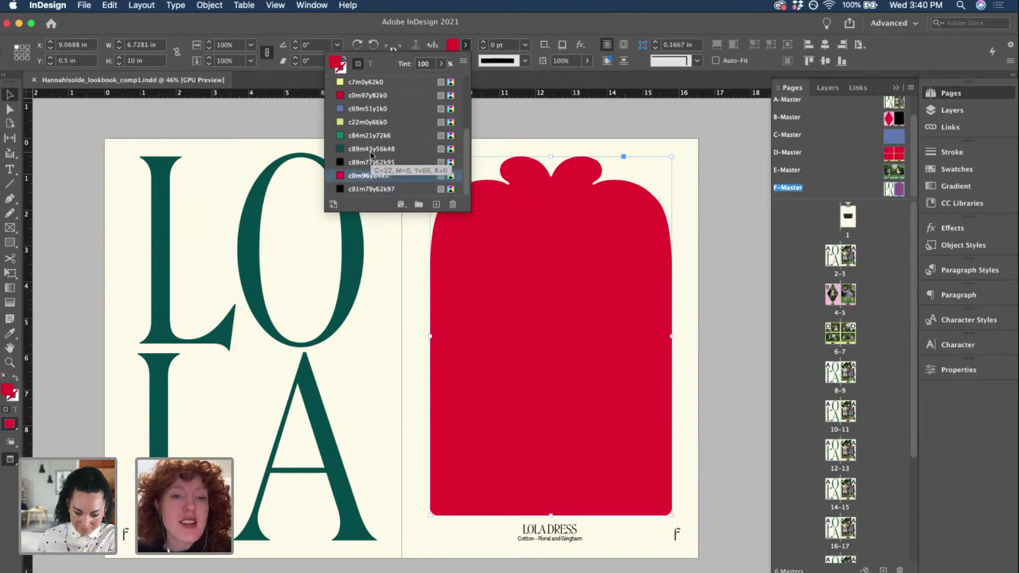
{"action": "scroll", "coordinate": [371, 151], "scroll_direction": "up", "scroll_amount": 3}
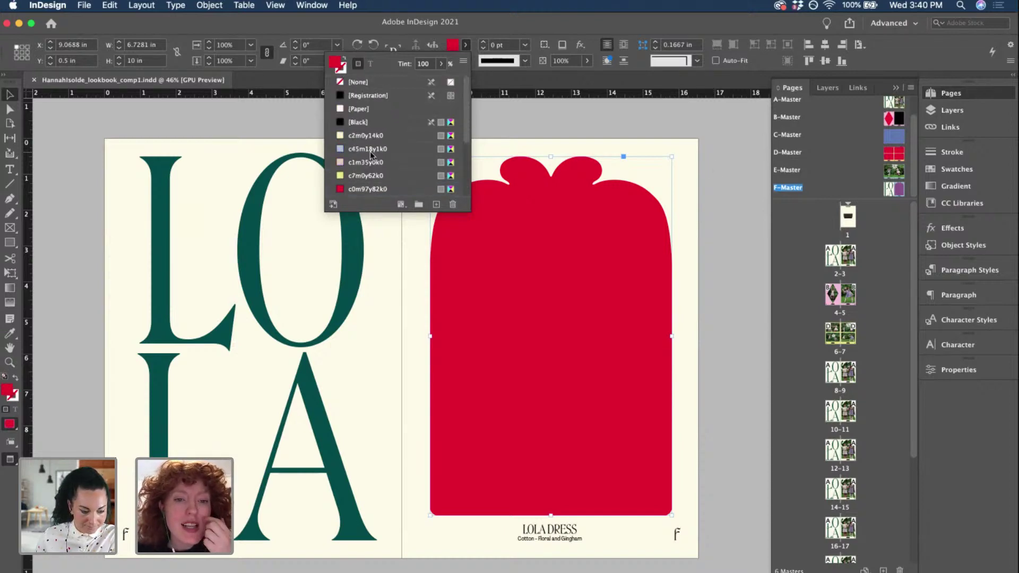
{"action": "scroll", "coordinate": [370, 152], "scroll_direction": "down", "scroll_amount": 2}
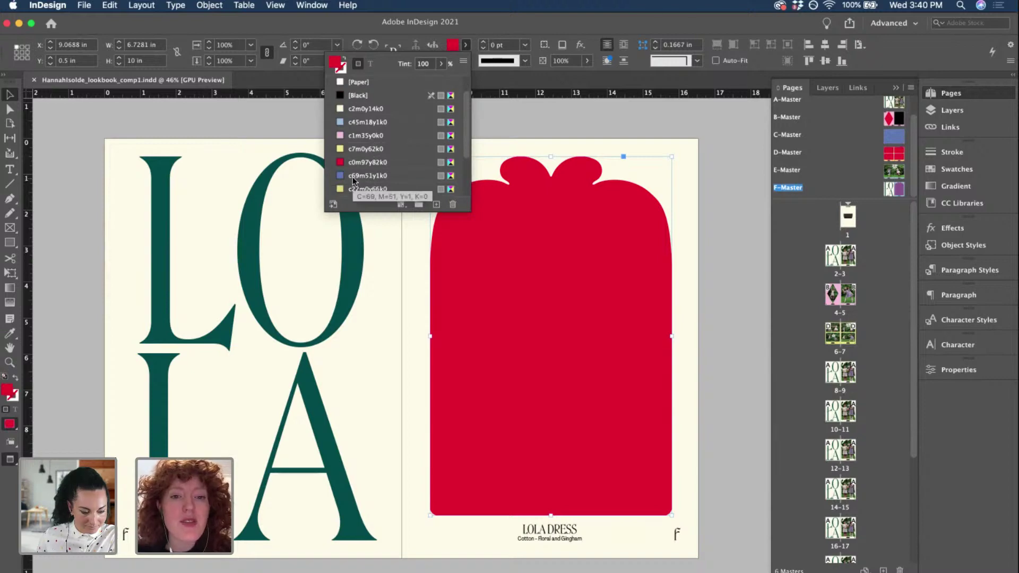
{"action": "scroll", "coordinate": [352, 177], "scroll_direction": "down", "scroll_amount": 3}
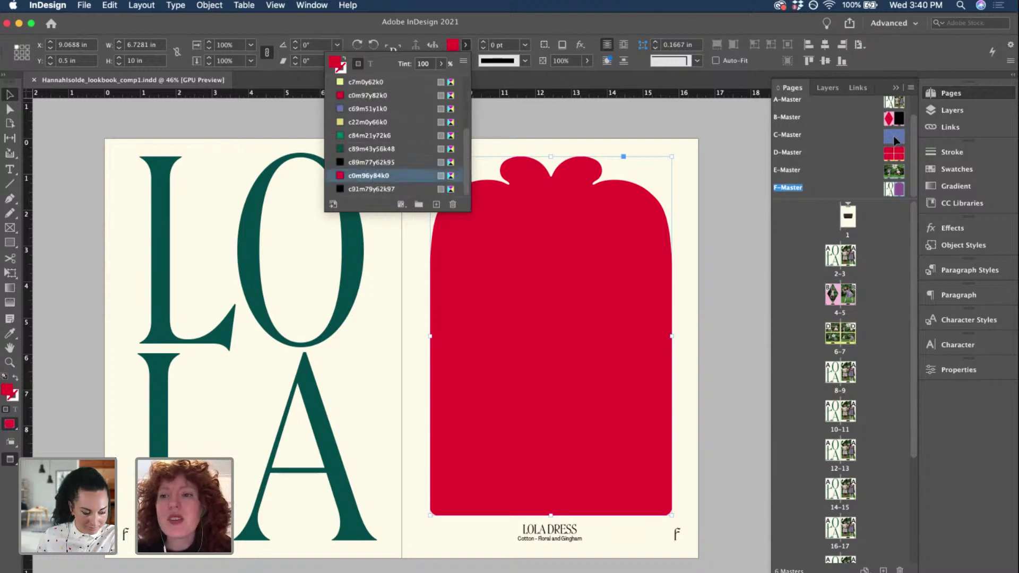
- Review the master spreads from A-Master through E-Master, examining their backgrounds, image frames and stroke colours
{"action": "scroll", "coordinate": [844, 132], "scroll_direction": "up", "scroll_amount": 1}
{"action": "double_click", "coordinate": [788, 121]}
{"action": "left_click", "coordinate": [681, 162]}
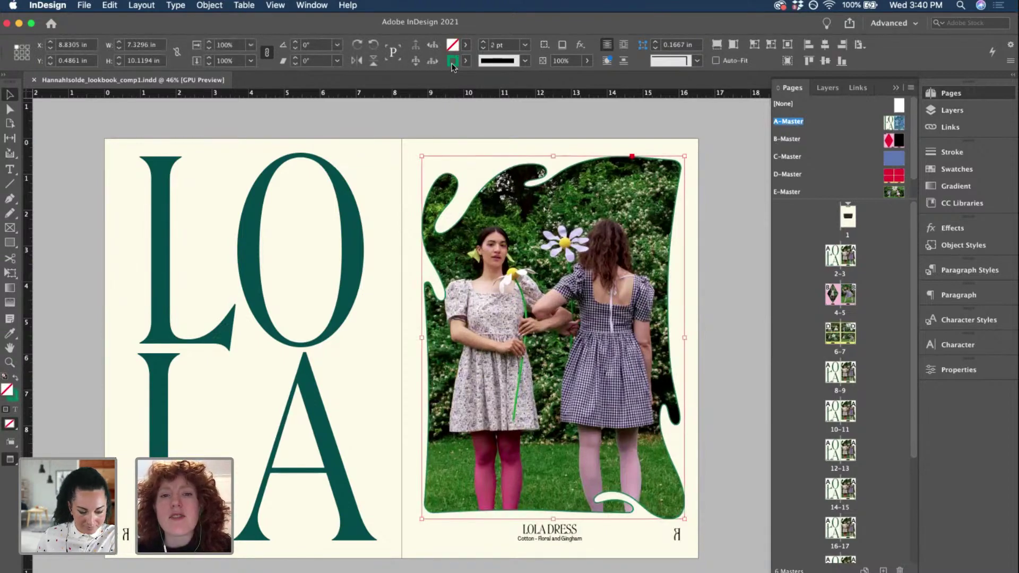
{"action": "double_click", "coordinate": [898, 140]}
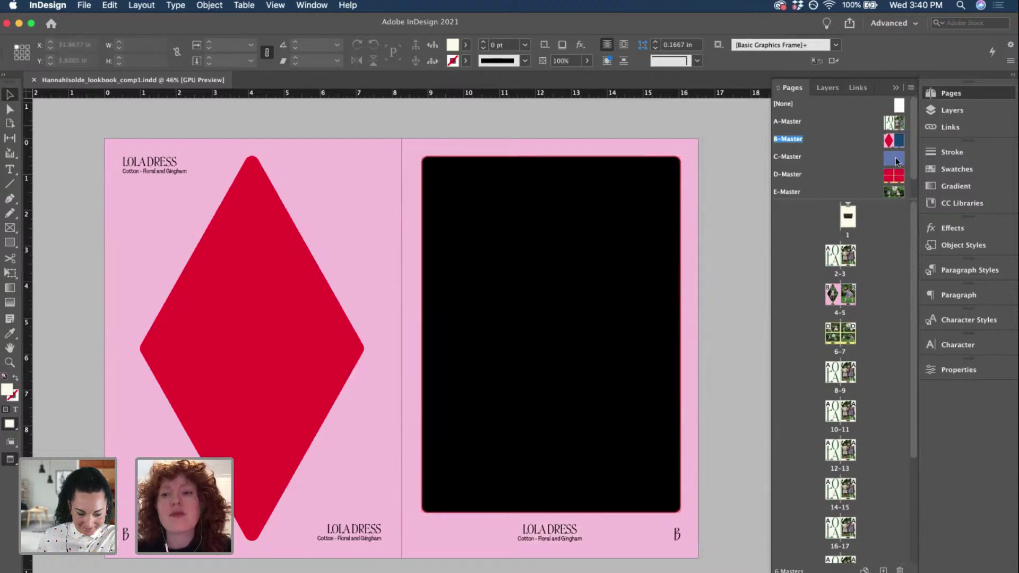
{"action": "double_click", "coordinate": [894, 160]}
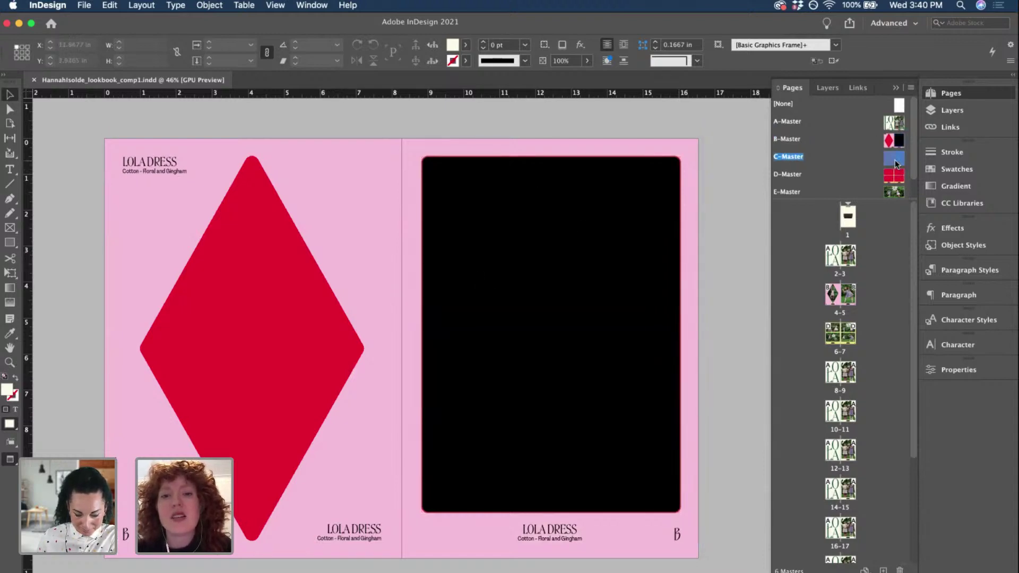
{"action": "left_click", "coordinate": [682, 245]}
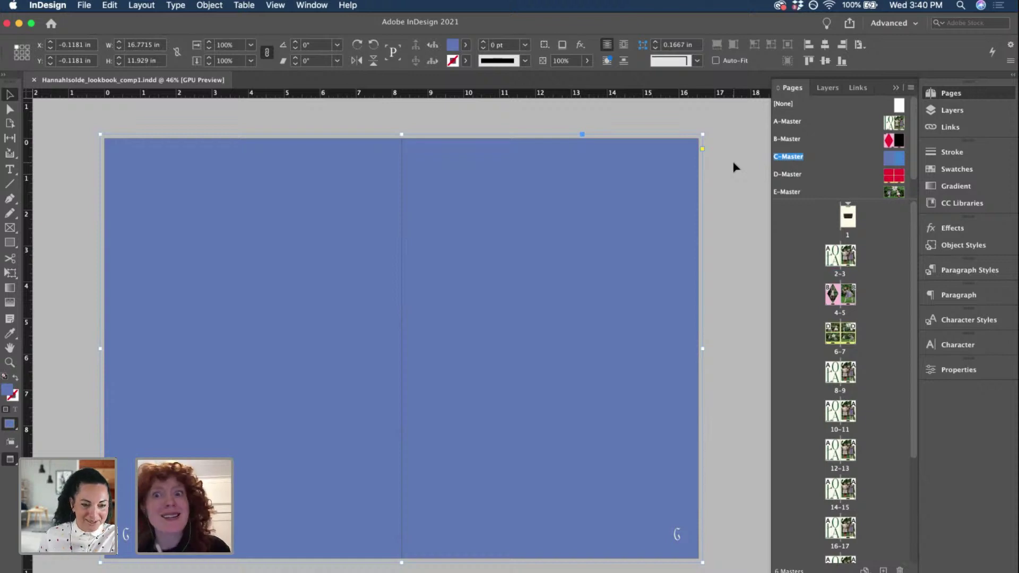
{"action": "double_click", "coordinate": [893, 176]}
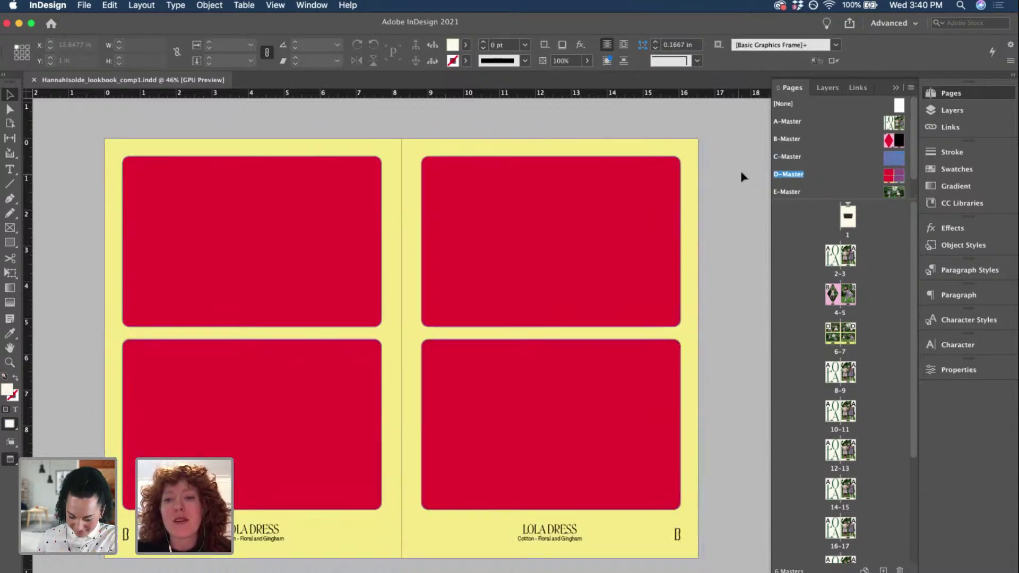
{"action": "scroll", "coordinate": [742, 173], "scroll_direction": "up", "scroll_amount": 2}
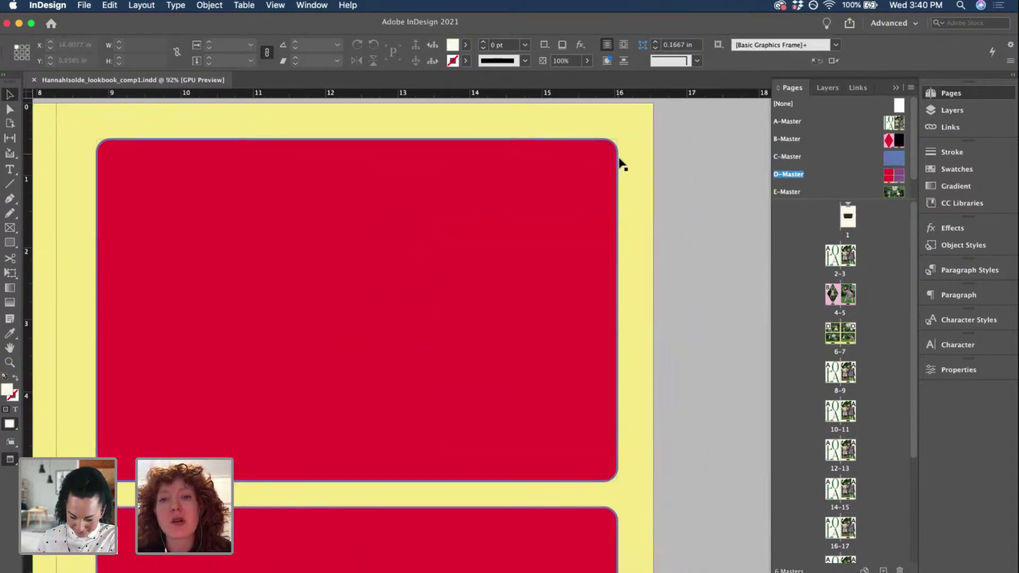
{"action": "scroll", "coordinate": [904, 174], "scroll_direction": "down", "scroll_amount": 1}
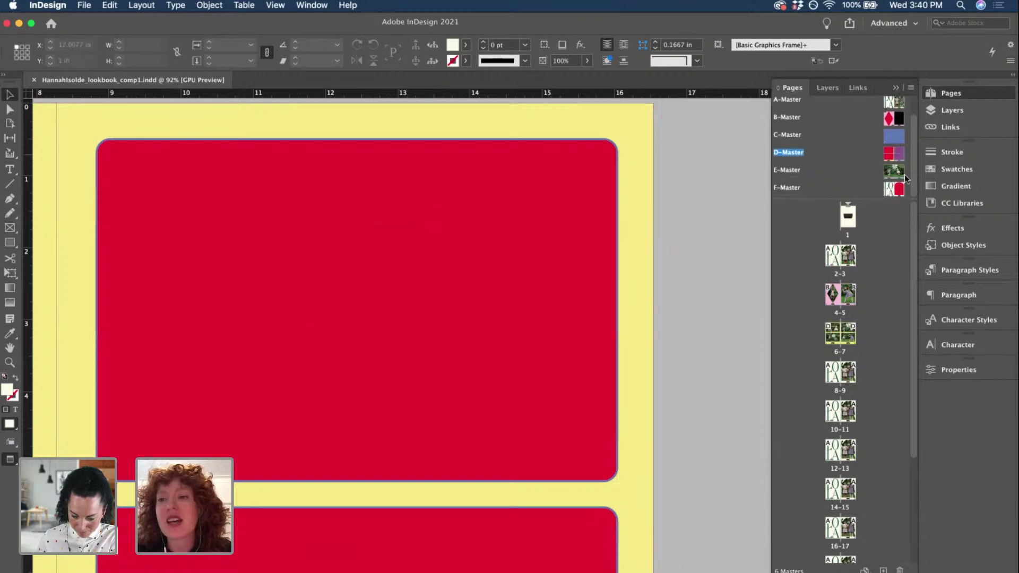
{"action": "double_click", "coordinate": [897, 175]}
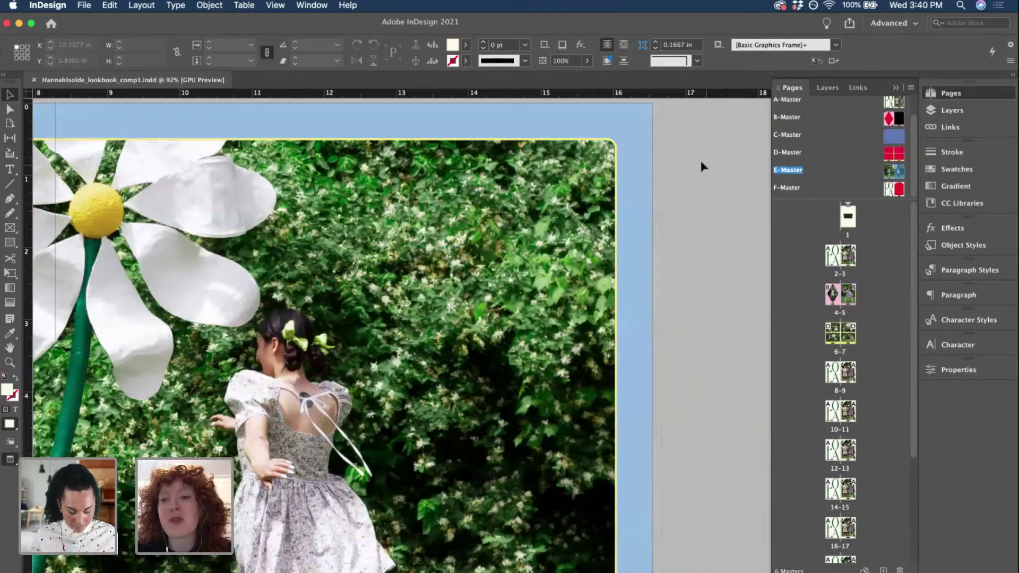
{"action": "scroll", "coordinate": [702, 166], "scroll_direction": "down", "scroll_amount": 3}
{"action": "scroll", "coordinate": [702, 166], "scroll_direction": "down", "scroll_amount": 2}
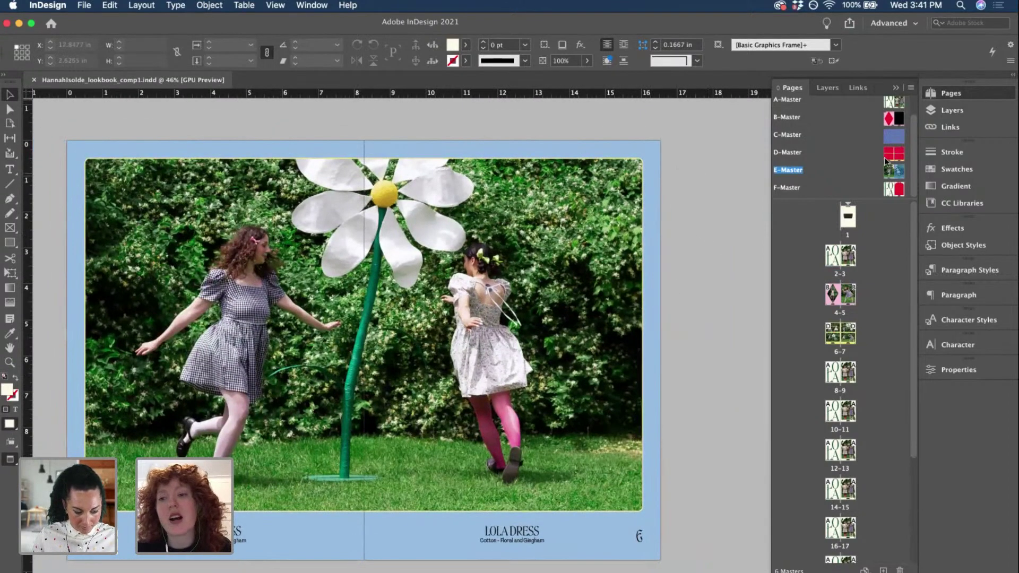
- Review spreads 2-3, 4-5 and 6-7, checking the frame strokes and the lower photo on page 7, and return to spread 4-5
{"action": "scroll", "coordinate": [902, 136], "scroll_direction": "up", "scroll_amount": 1}
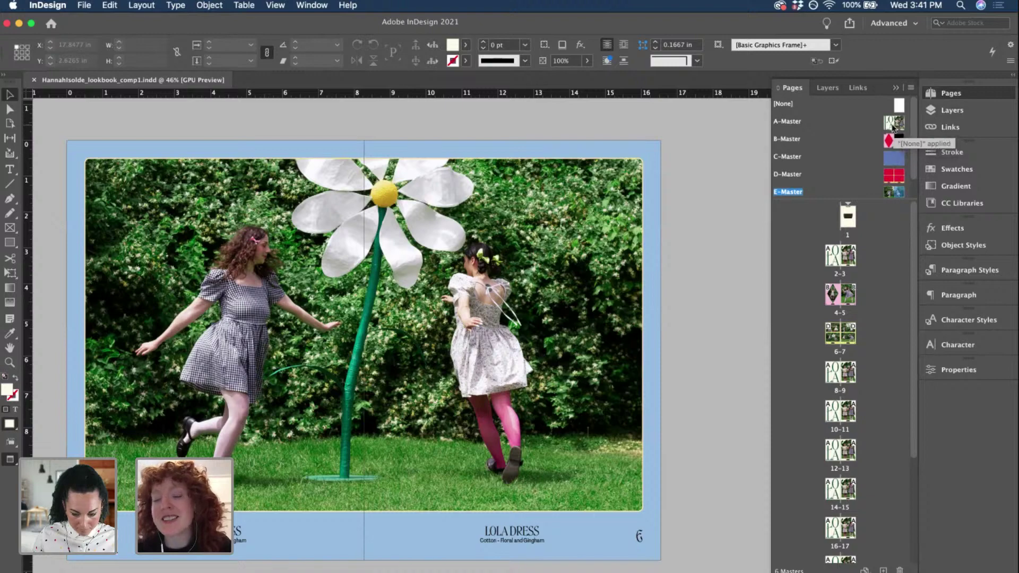
{"action": "double_click", "coordinate": [848, 261]}
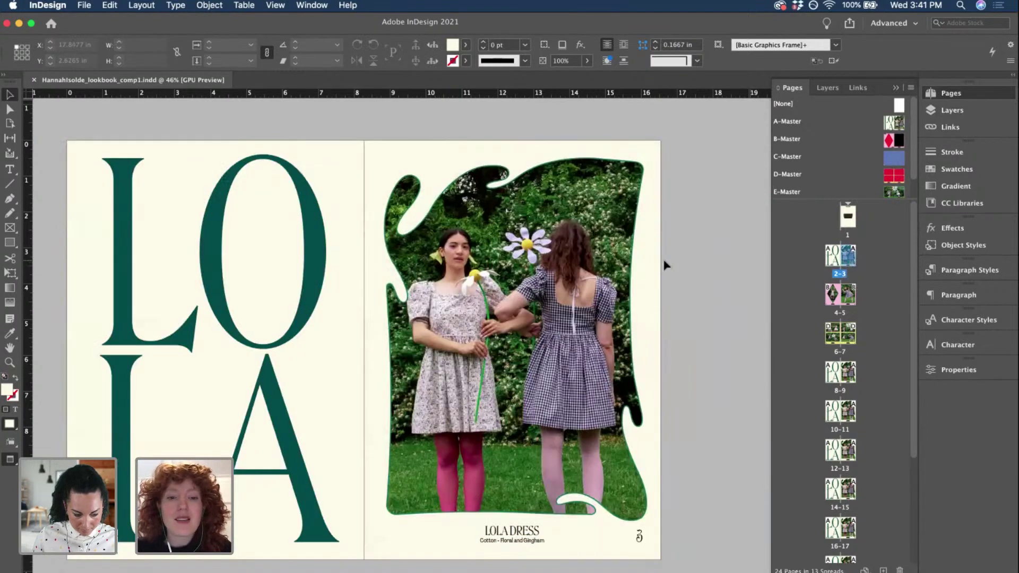
{"action": "double_click", "coordinate": [849, 300]}
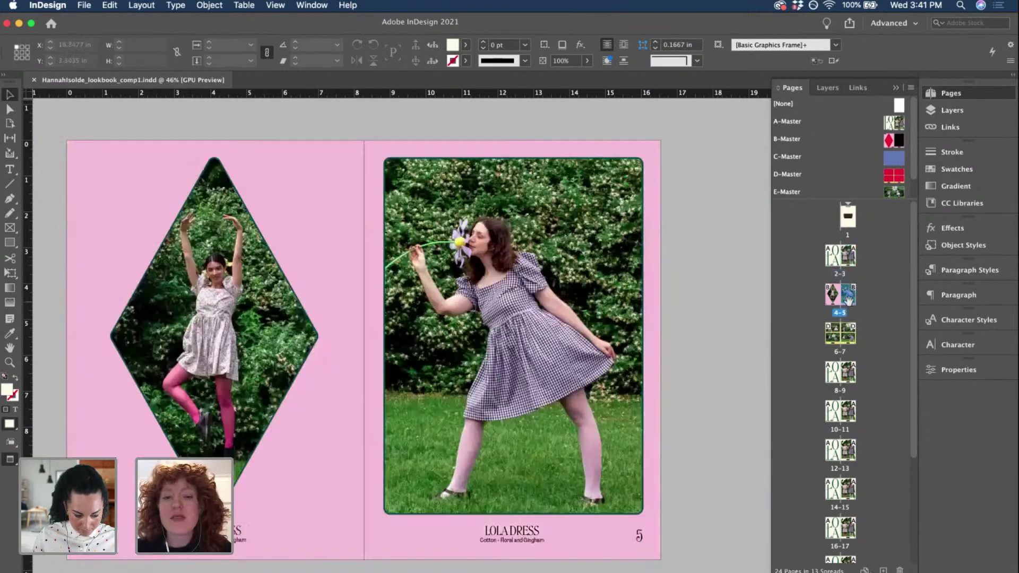
{"action": "double_click", "coordinate": [847, 332]}
{"action": "scroll", "coordinate": [716, 272], "scroll_direction": "down", "scroll_amount": 2}
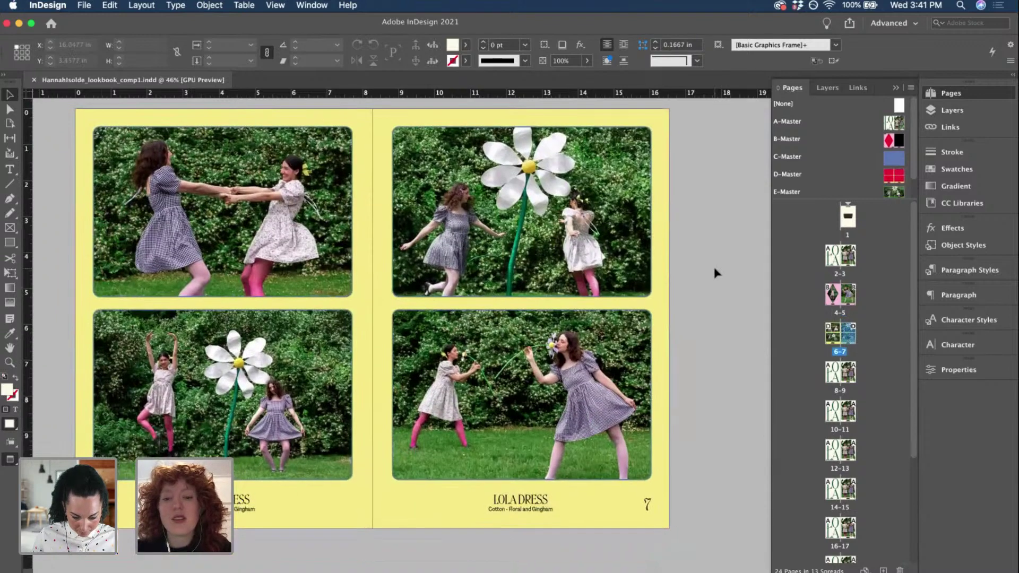
{"action": "left_click", "coordinate": [523, 389]}
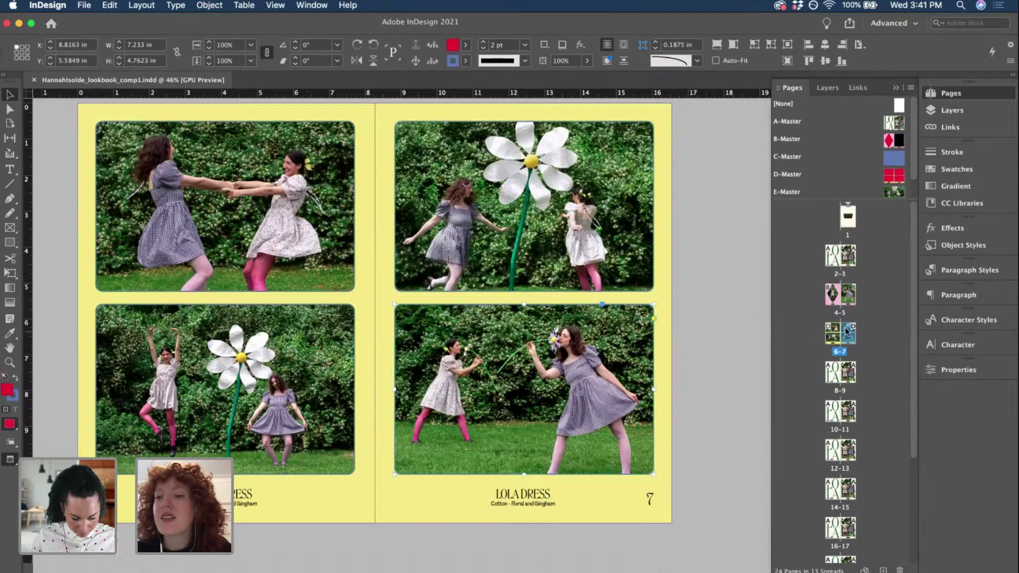
{"action": "scroll", "coordinate": [863, 228], "scroll_direction": "down", "scroll_amount": 2}
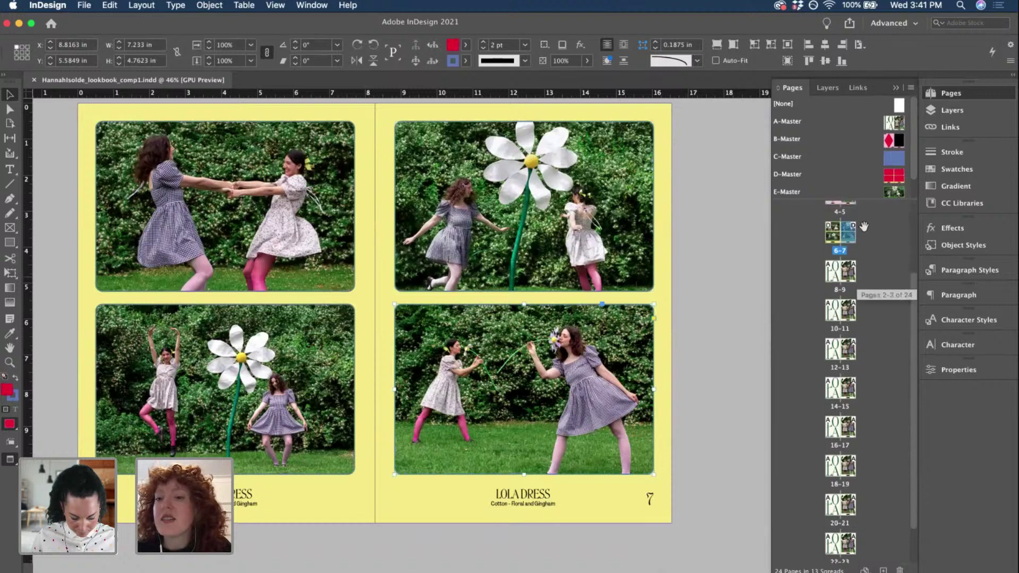
{"action": "double_click", "coordinate": [846, 270]}
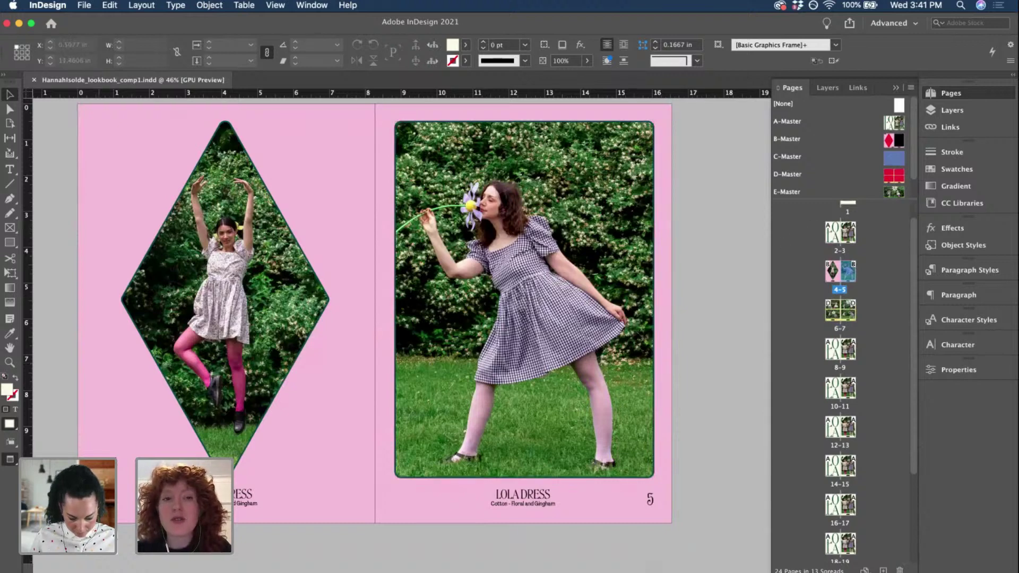
- Switch to Finder, preview the product photos in the ECOM folder through MARGO-JESSICA.jpg, and return to InDesign
{"action": "left_click", "coordinate": [50, 572]}
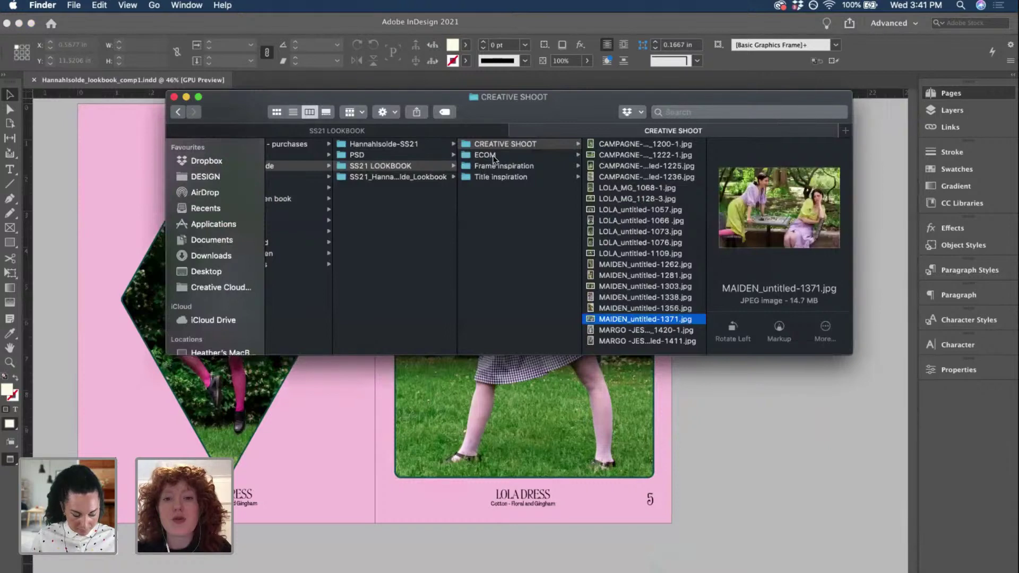
{"action": "left_click", "coordinate": [490, 155]}
{"action": "left_click", "coordinate": [628, 143]}
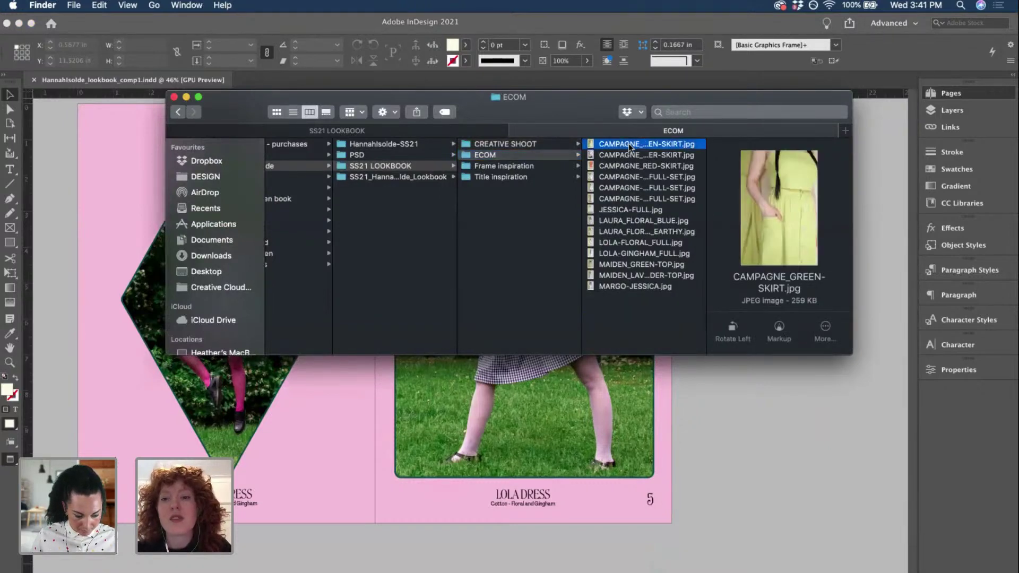
{"action": "key", "text": "Down"}
{"action": "key", "text": "Down"}
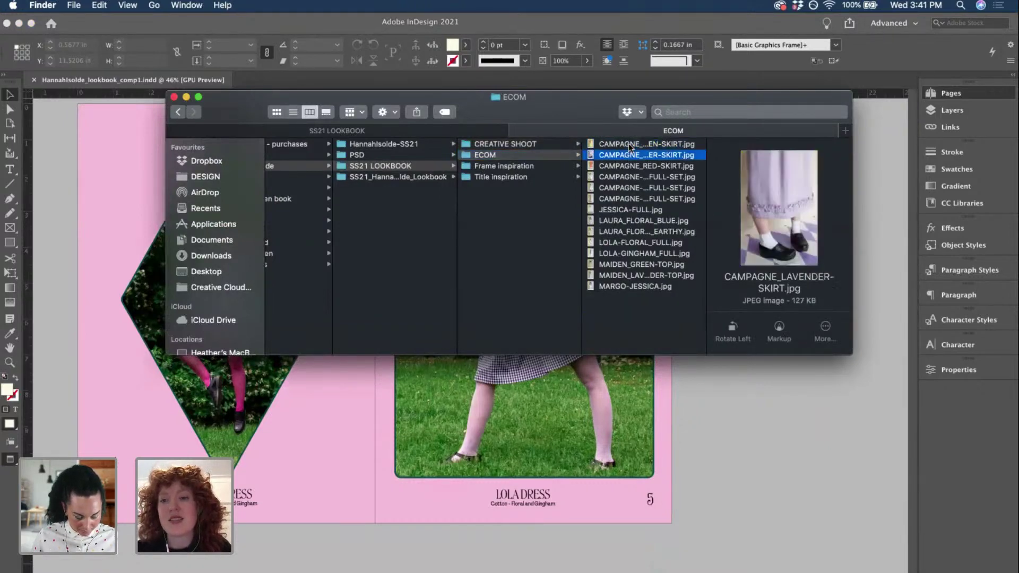
{"action": "key", "text": "Down"}
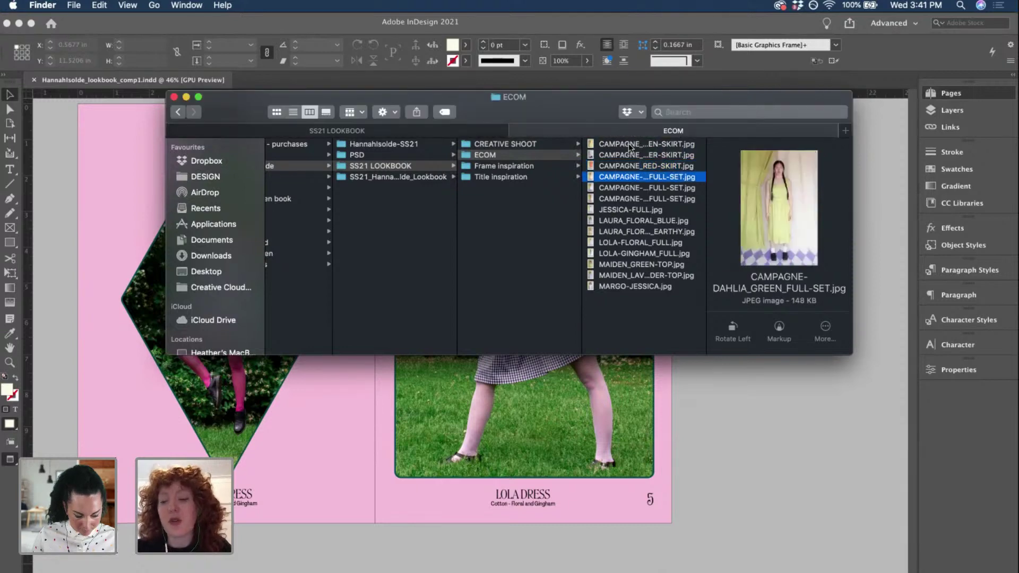
{"action": "key", "text": "Down"}
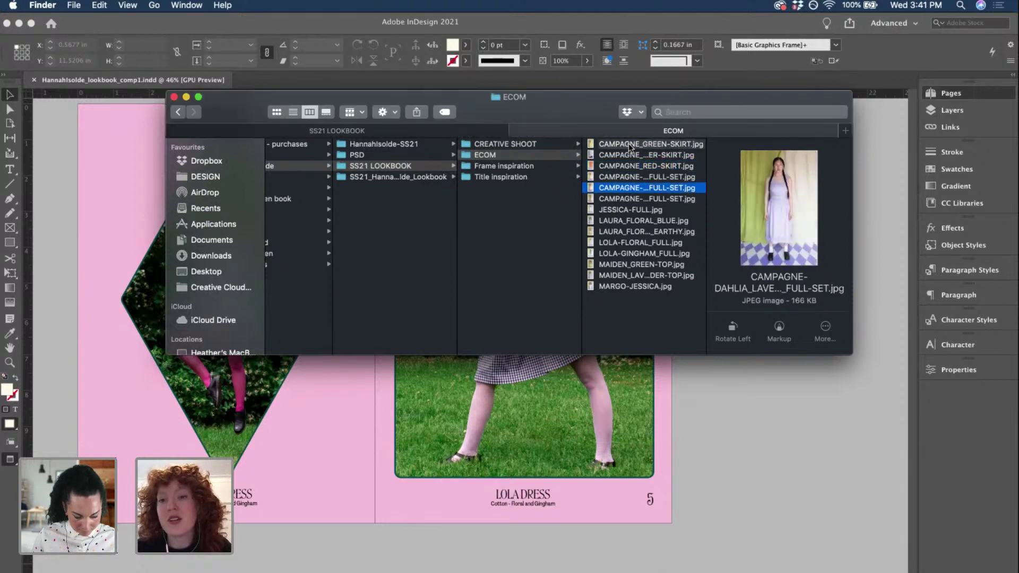
{"action": "key", "text": "Down"}
{"action": "key", "text": "Down"}
{"action": "key", "text": "Down"}
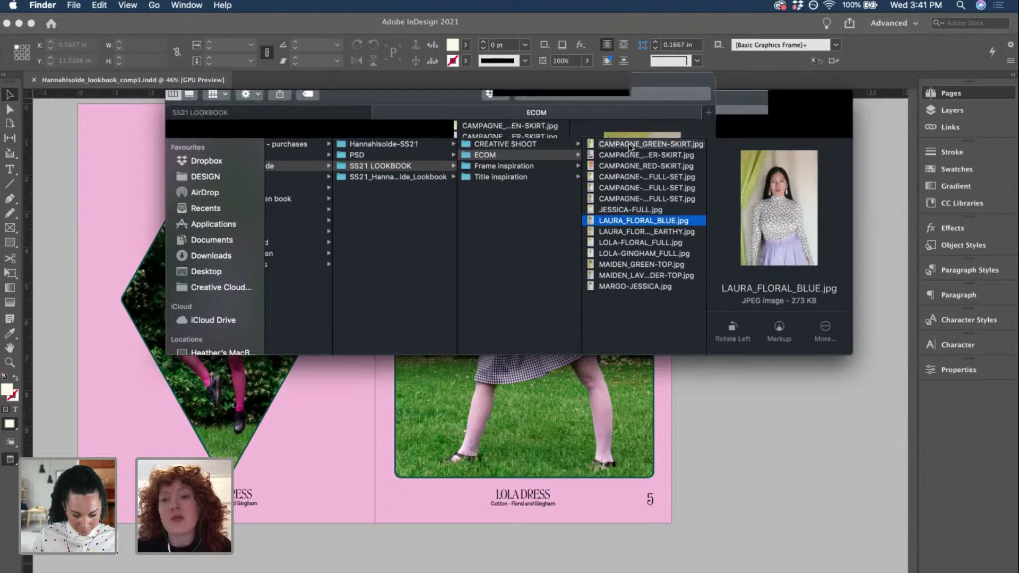
{"action": "key", "text": "Down"}
{"action": "key", "text": "Down"}
{"action": "key", "text": "Down"}
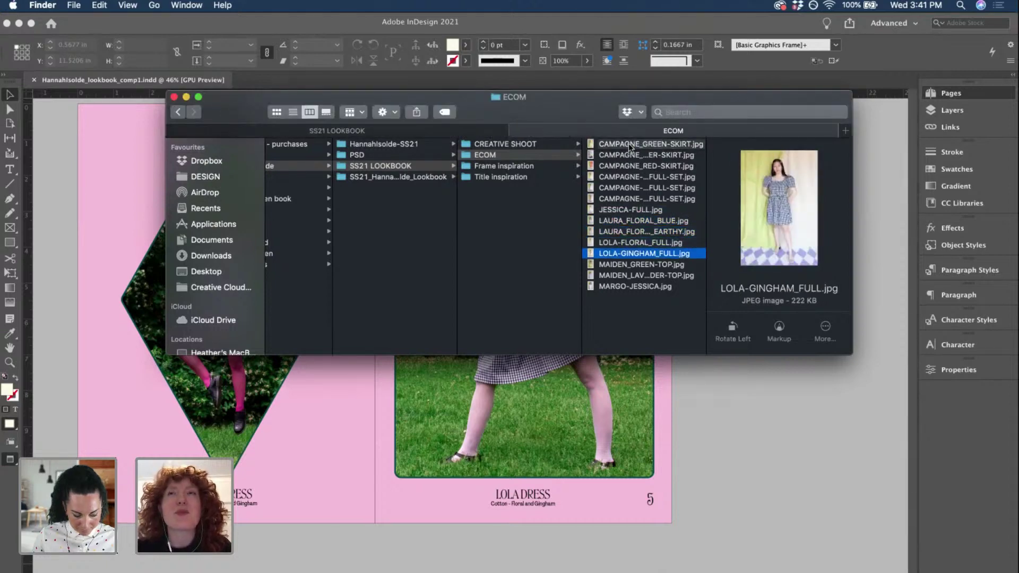
{"action": "key", "text": "Down"}
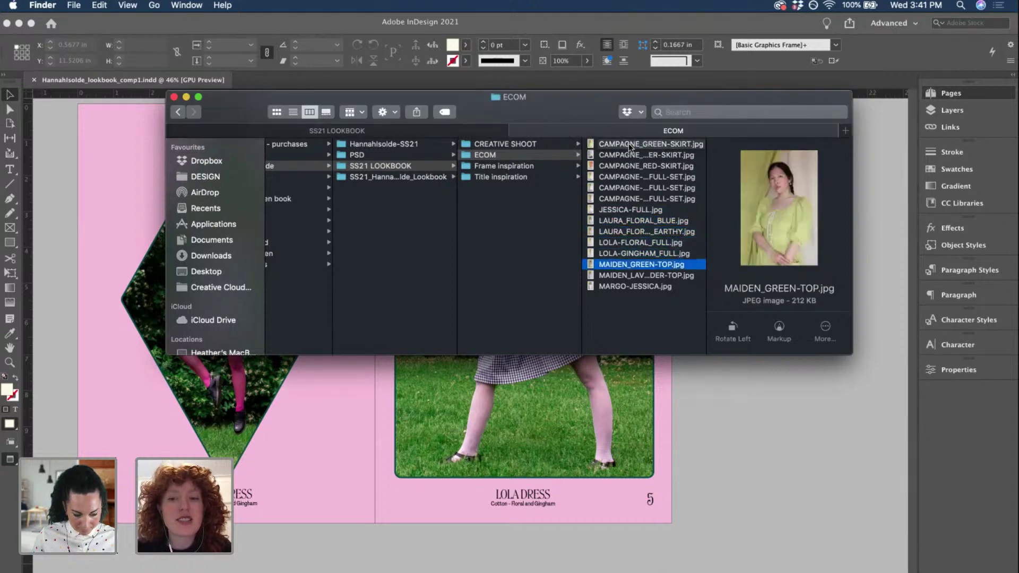
{"action": "key", "text": "Down"}
{"action": "key", "text": "Down"}
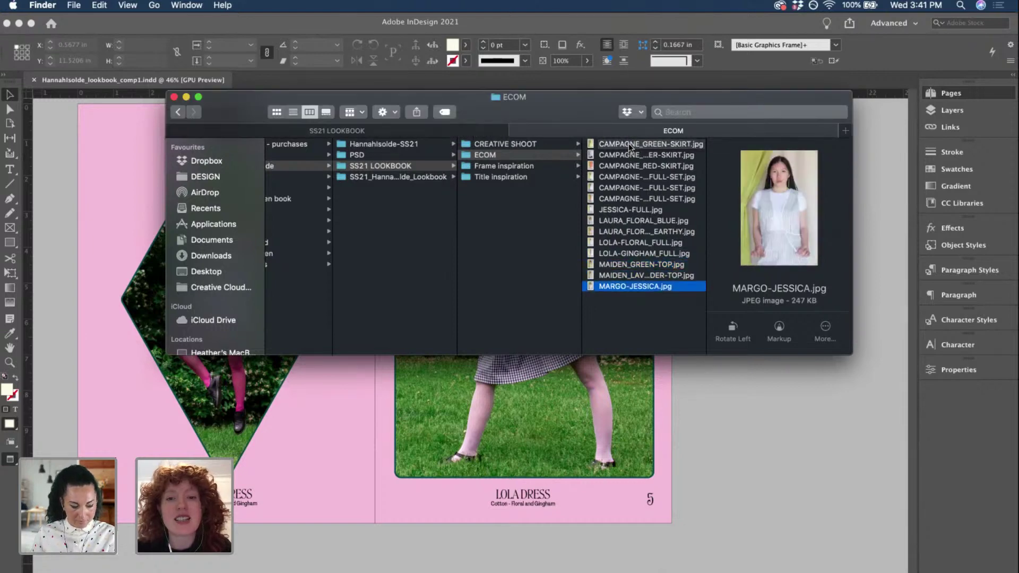
{"action": "left_click", "coordinate": [735, 399]}
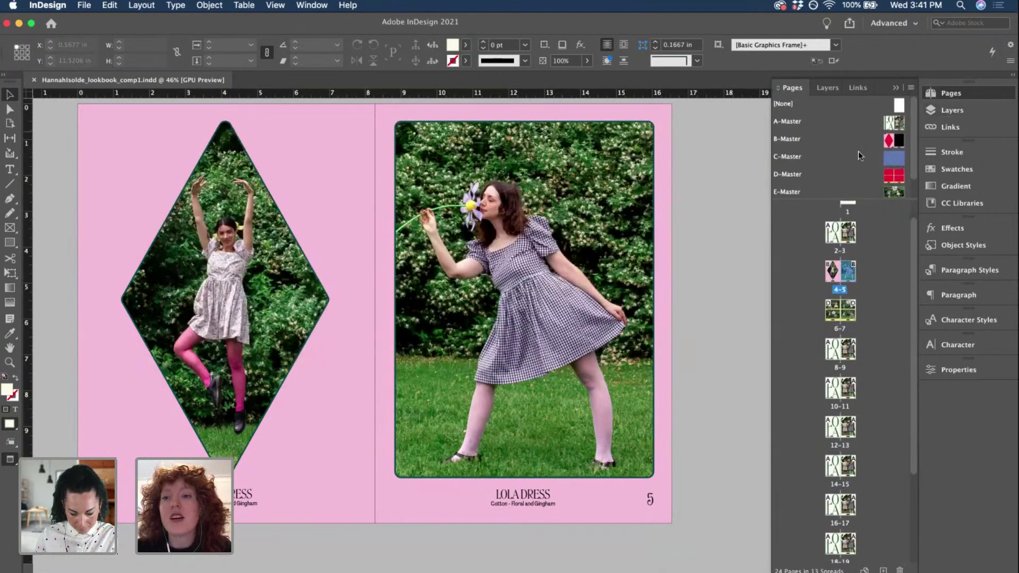
- Open the F-Master spread and duplicate the whole master spread as a new master
{"action": "scroll", "coordinate": [870, 158], "scroll_direction": "down", "scroll_amount": 1}
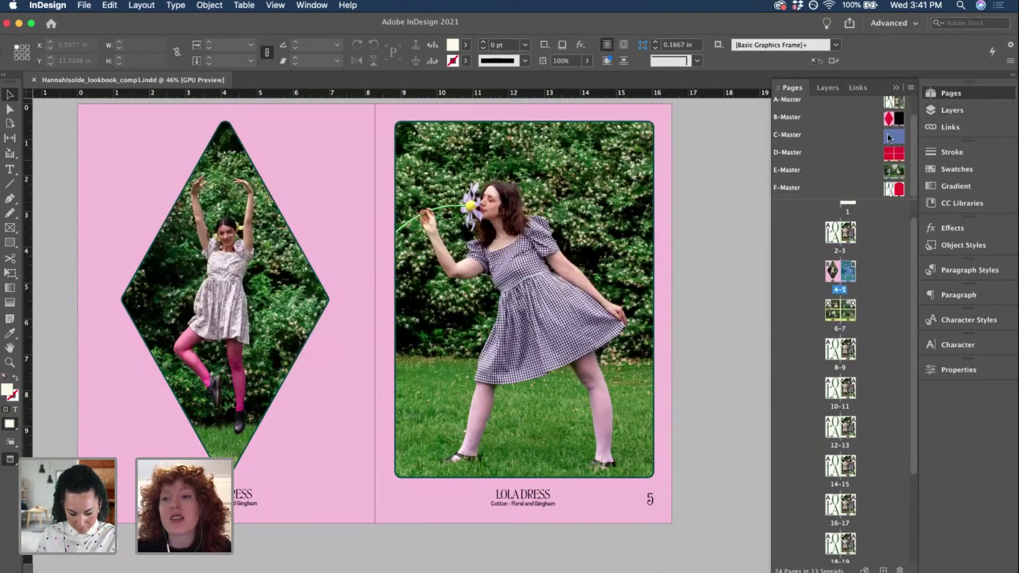
{"action": "double_click", "coordinate": [892, 190]}
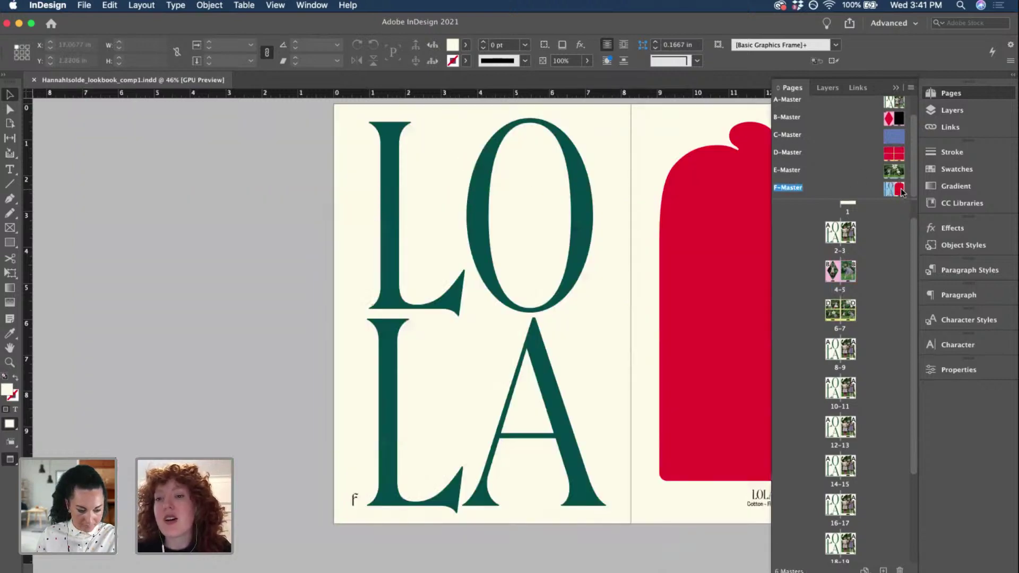
{"action": "double_click", "coordinate": [899, 189]}
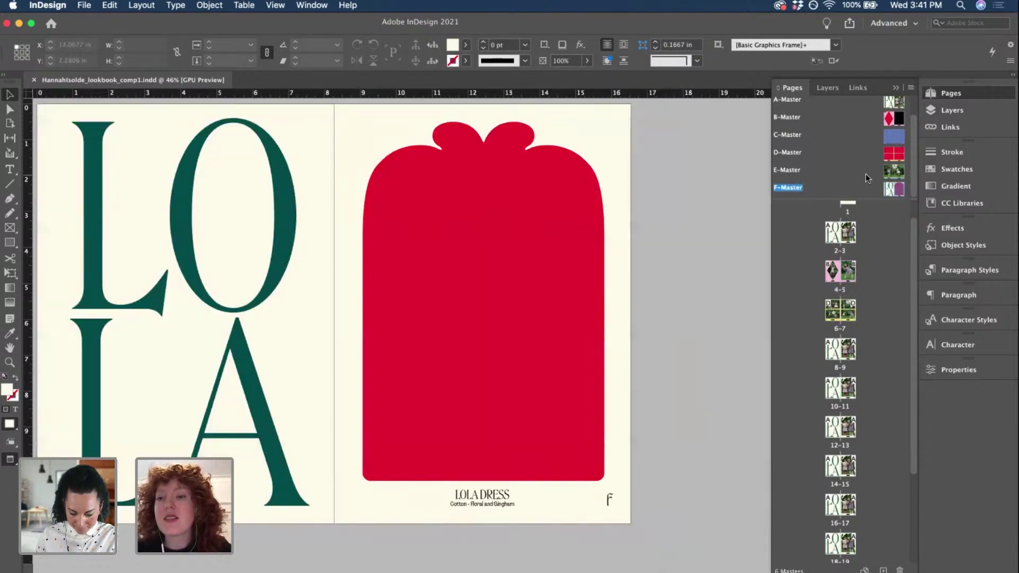
{"action": "right_click", "coordinate": [899, 189]}
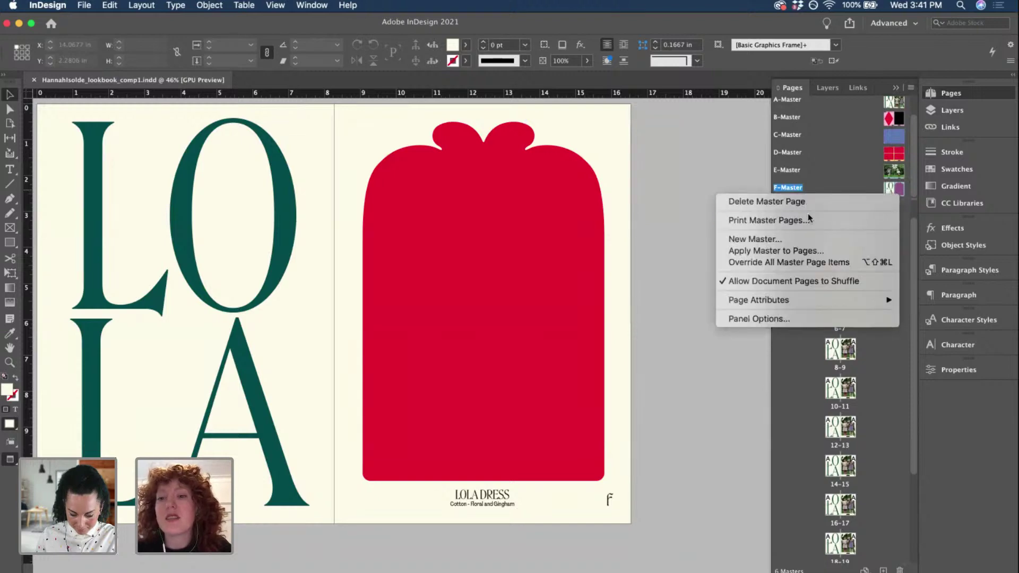
{"action": "left_click", "coordinate": [851, 165]}
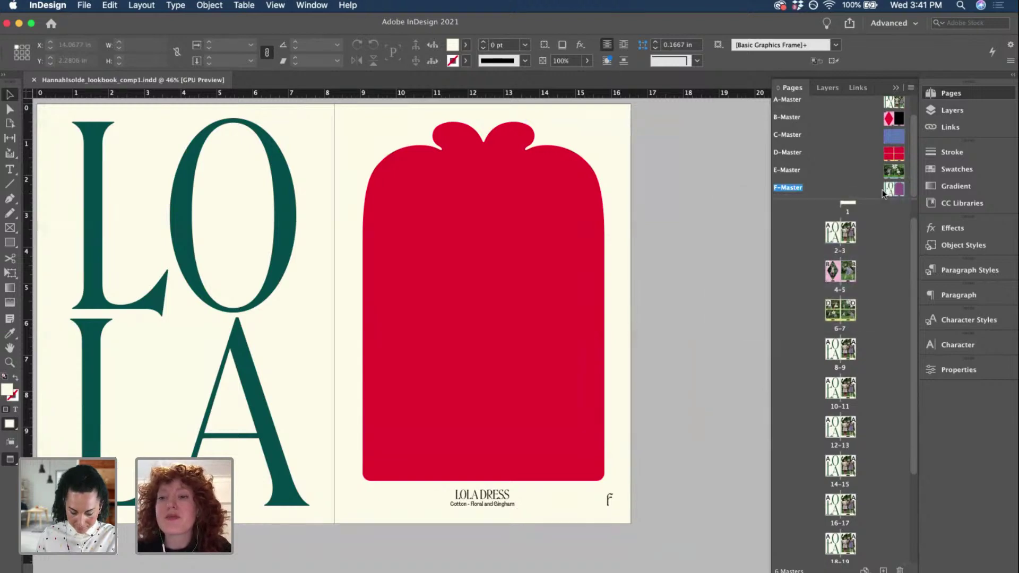
{"action": "left_click", "coordinate": [889, 192]}
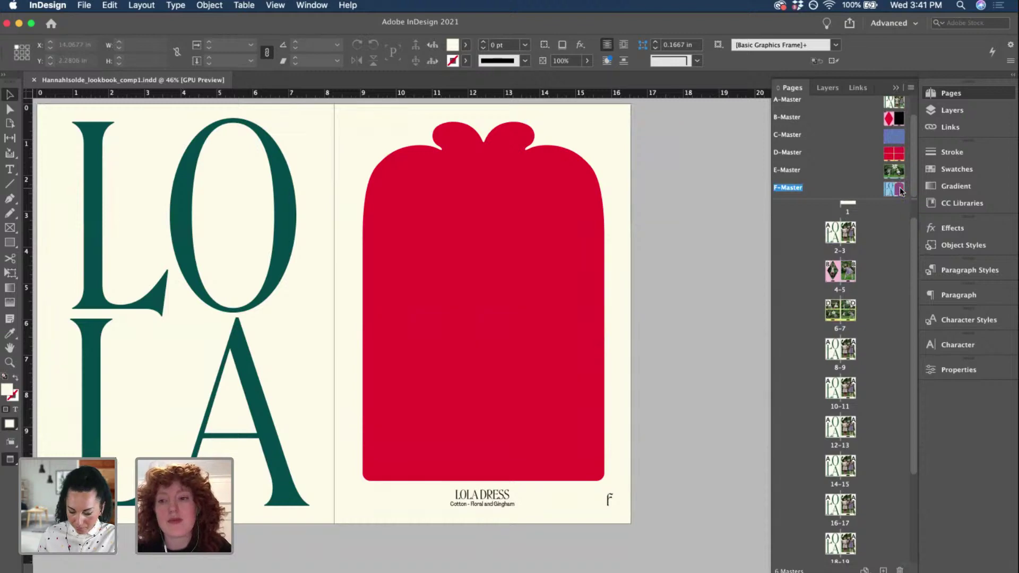
{"action": "right_click", "coordinate": [899, 187]}
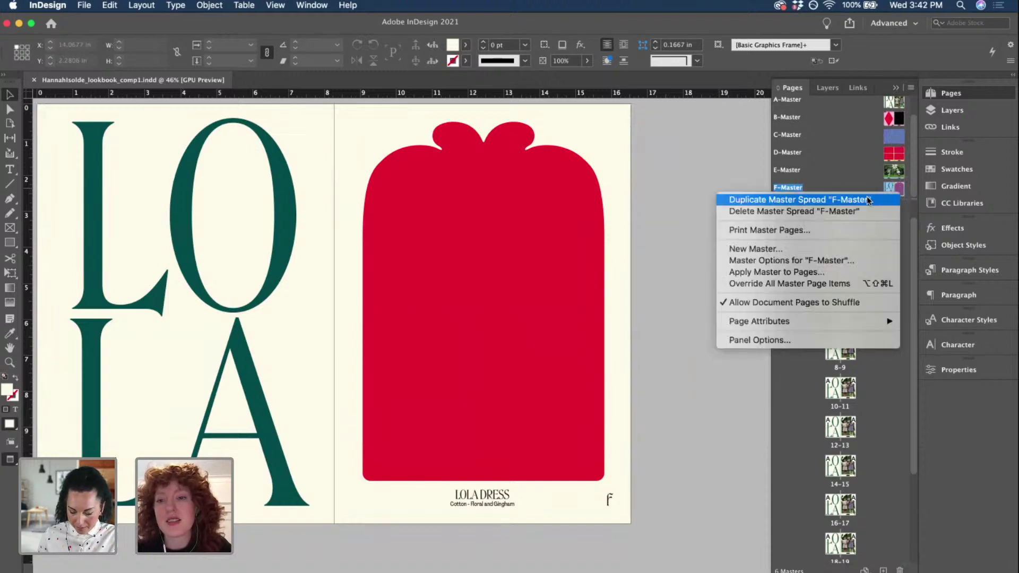
{"action": "left_click", "coordinate": [798, 199]}
- Delete the red bow-topped frame and the large LOLA lettering from the duplicated master, keeping the cream background and Lola Dress caption
{"action": "left_click", "coordinate": [569, 198]}
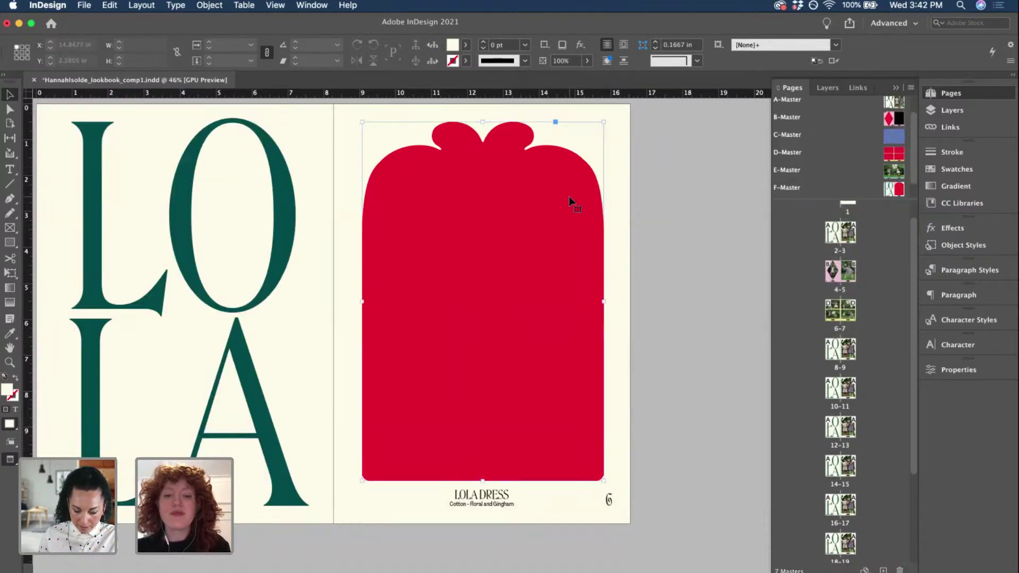
{"action": "key", "text": "BackSpace"}
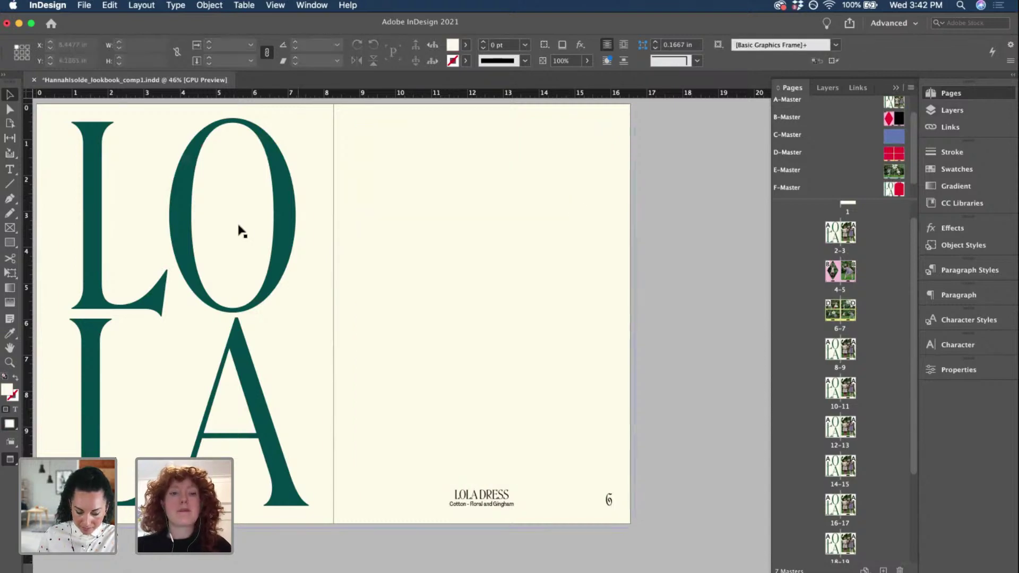
{"action": "left_click", "coordinate": [255, 229]}
{"action": "key", "text": "BackSpace"}
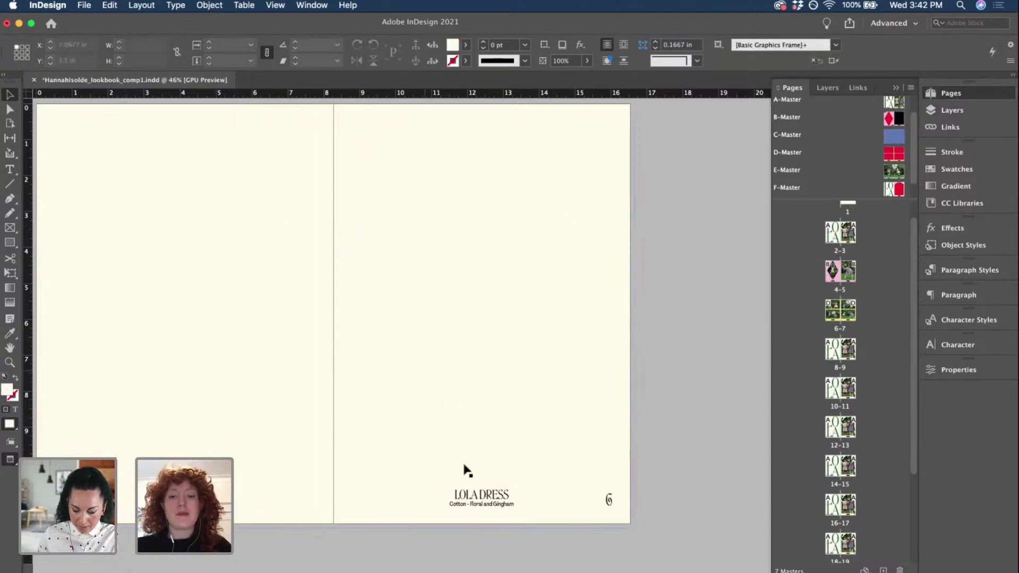
{"action": "left_click", "coordinate": [481, 496]}
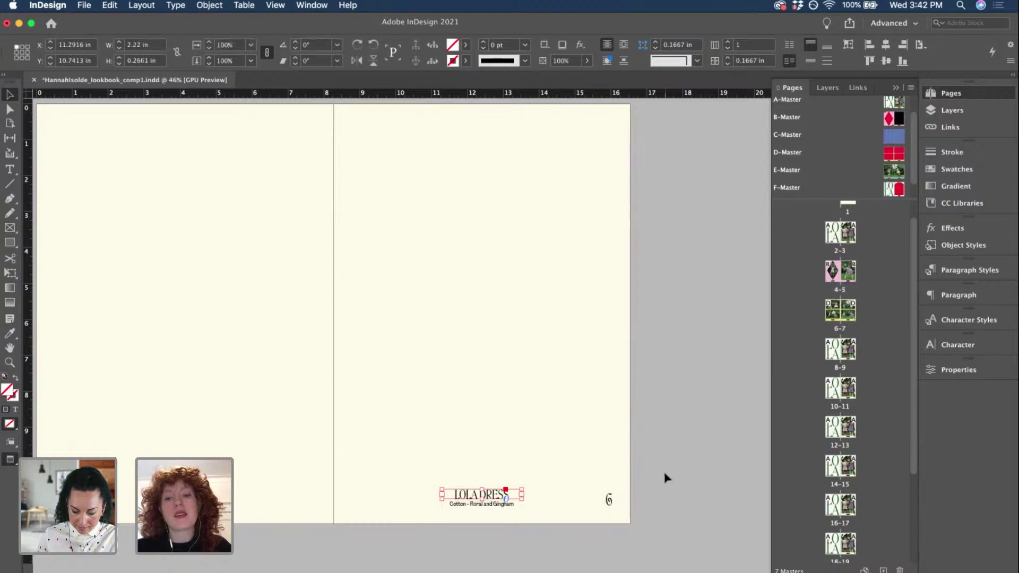
{"action": "left_click", "coordinate": [619, 287]}
{"action": "left_click", "coordinate": [494, 134]}
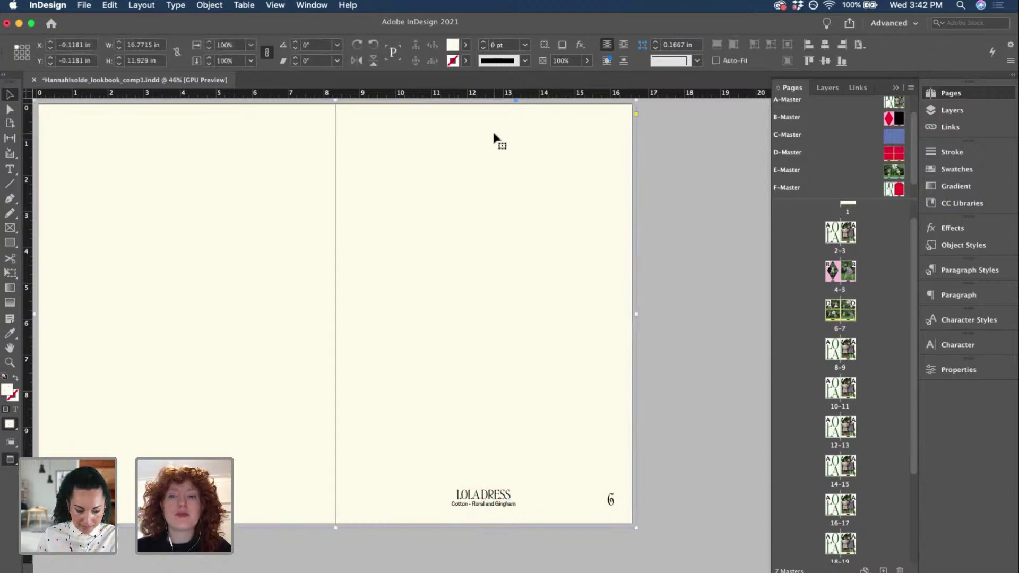
- Show the column guides and draw a rectangle 2.3184 in wide and 3 in high from the left page's top-left margin corner across two columns
{"action": "scroll", "coordinate": [494, 134], "scroll_direction": "left", "scroll_amount": 3}
{"action": "scroll", "coordinate": [494, 134], "scroll_direction": "up", "scroll_amount": 1}
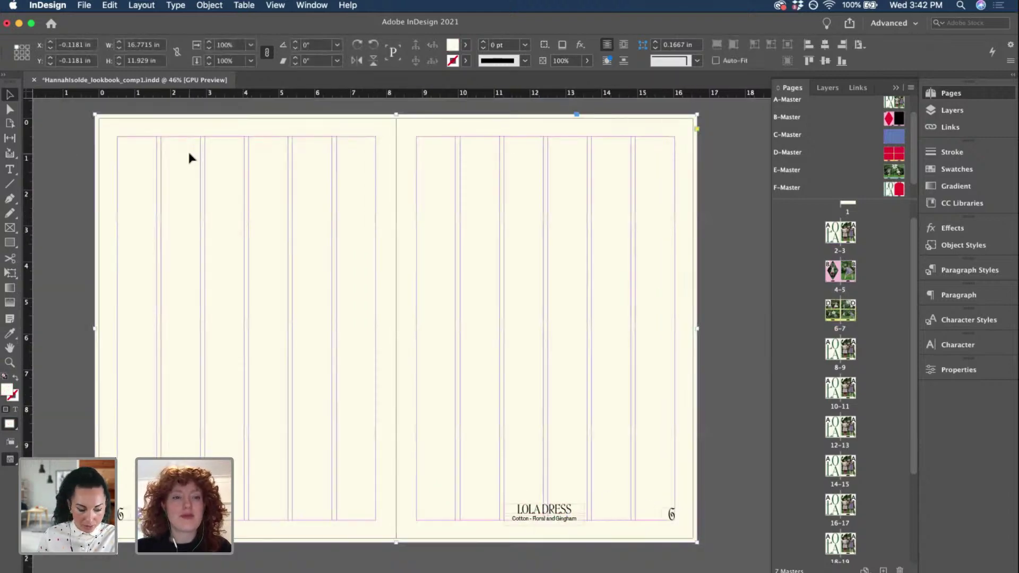
{"action": "left_click", "coordinate": [64, 147]}
{"action": "left_click", "coordinate": [11, 244]}
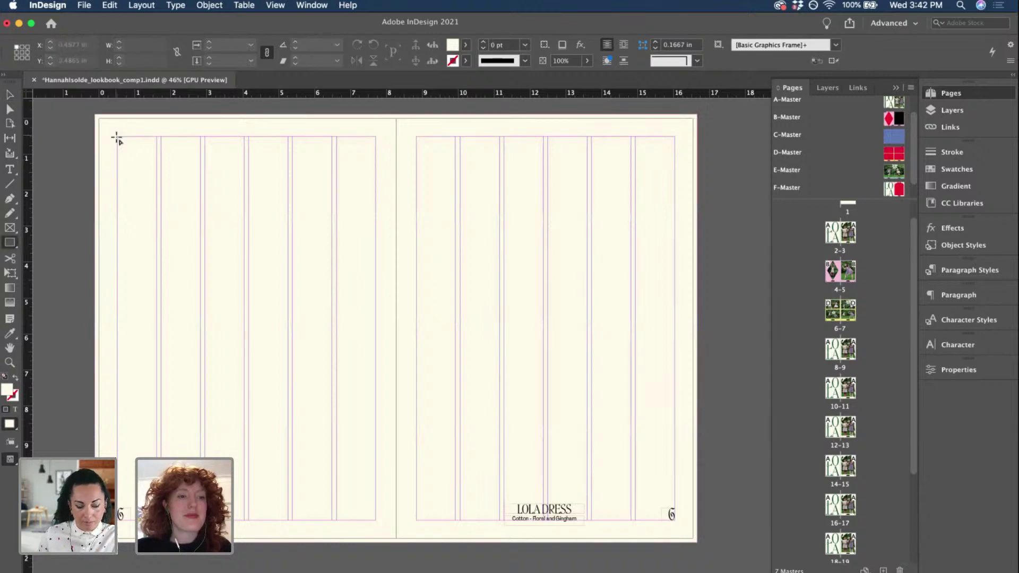
{"action": "left_click_drag", "start_coordinate": [117, 136], "coordinate": [200, 244]}
{"action": "key", "text": "v"}
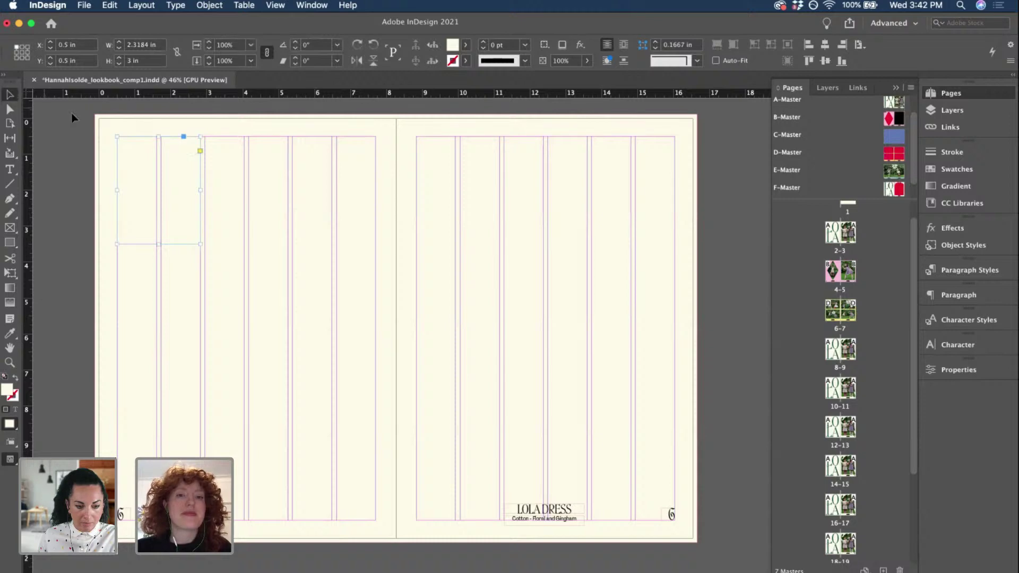
- Give the new rectangle a 2 pt stroke in the green swatch c84m21y72k6 and set its fill to None
{"action": "scroll", "coordinate": [73, 115], "scroll_direction": "up", "scroll_amount": 5}
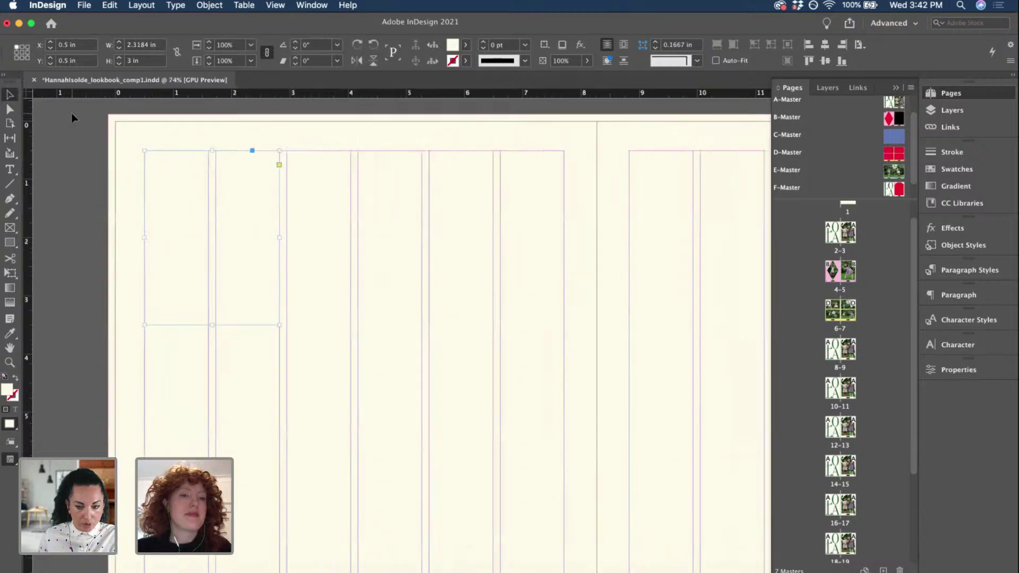
{"action": "left_click", "coordinate": [466, 61]}
{"action": "scroll", "coordinate": [390, 128], "scroll_direction": "down", "scroll_amount": 5}
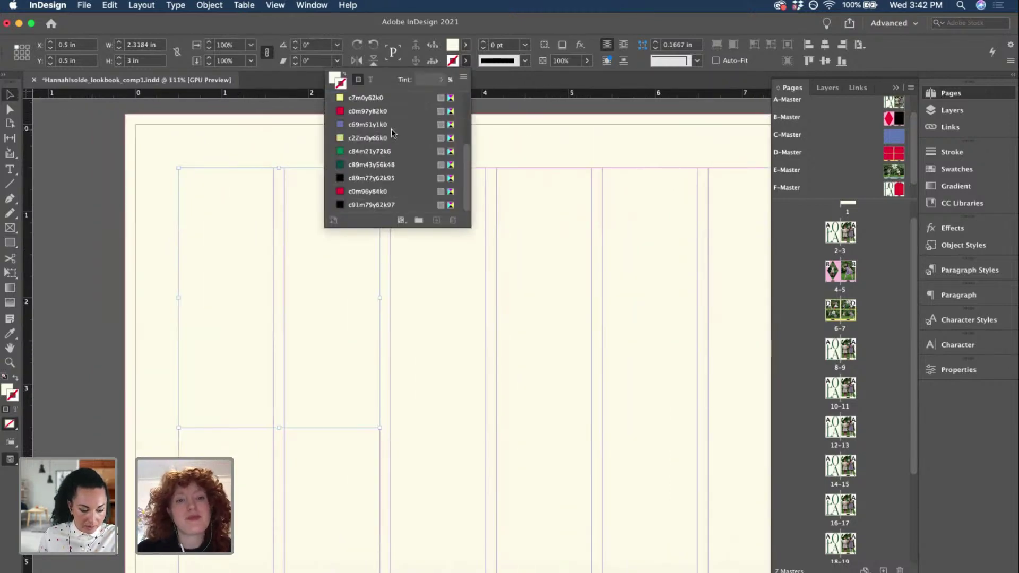
{"action": "left_click", "coordinate": [355, 151]}
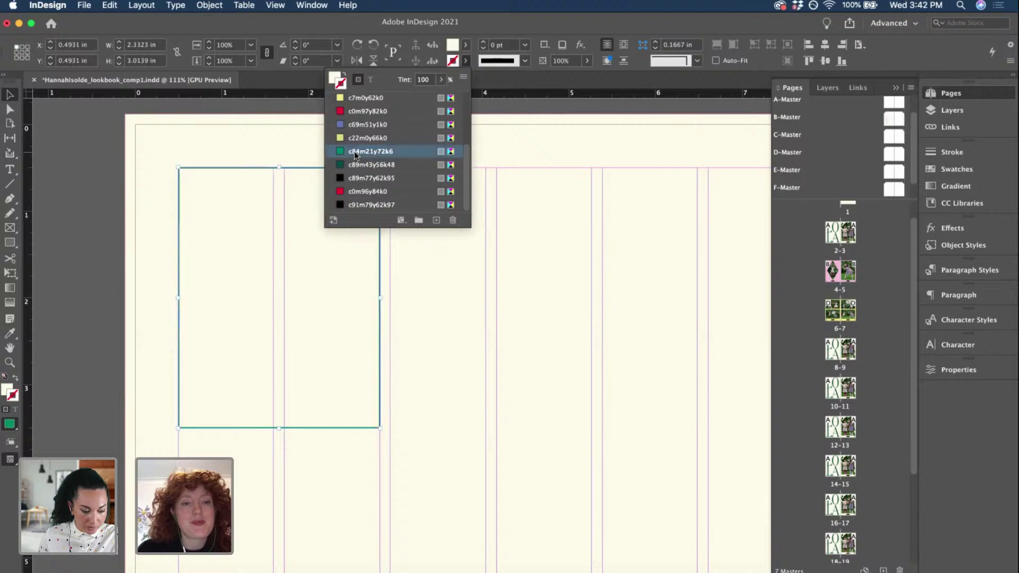
{"action": "left_click", "coordinate": [483, 41]}
{"action": "left_click", "coordinate": [465, 44]}
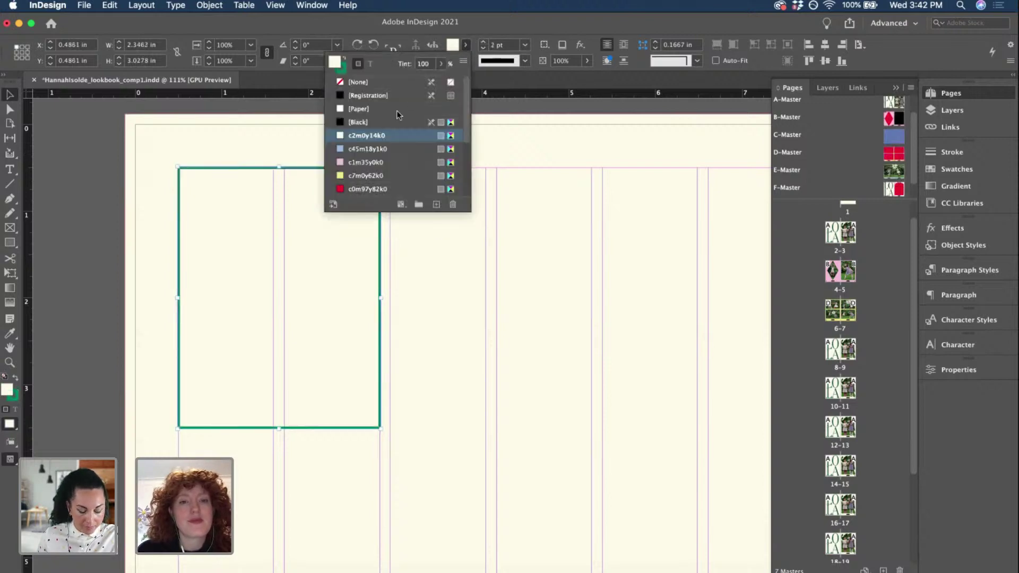
{"action": "left_click", "coordinate": [359, 82]}
{"action": "left_click", "coordinate": [32, 123]}
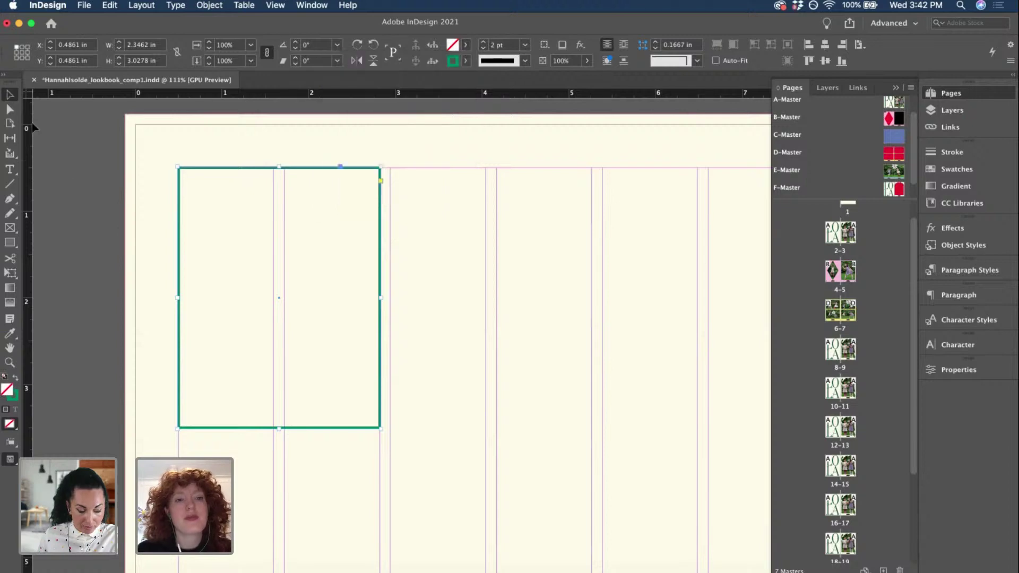
{"action": "left_click", "coordinate": [77, 176]}
{"action": "scroll", "coordinate": [268, 245], "scroll_direction": "down", "scroll_amount": 2}
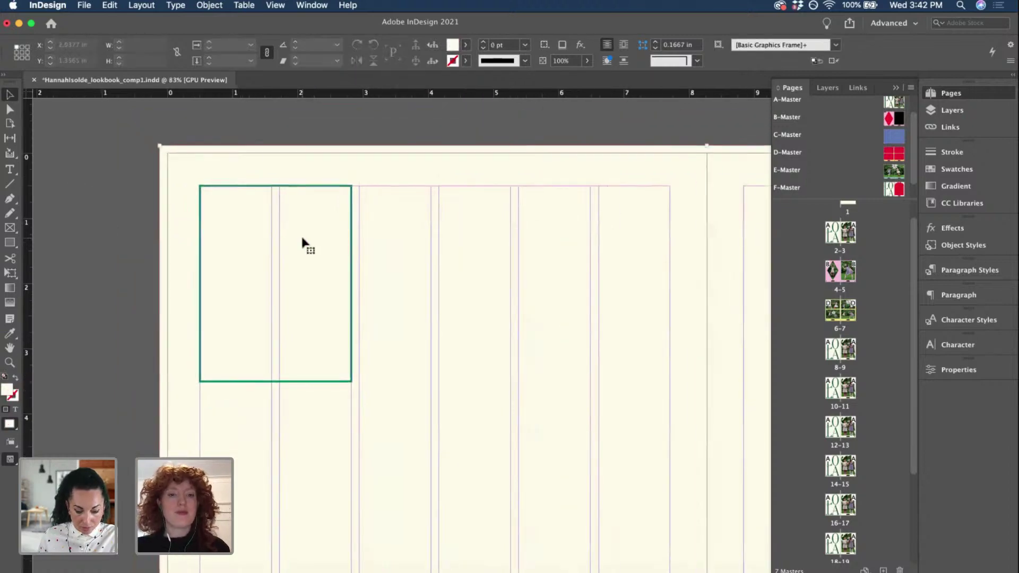
- Align the green rectangle's stroke to the inside of its frame
{"action": "left_click", "coordinate": [333, 205]}
{"action": "left_click", "coordinate": [352, 205]}
{"action": "scroll", "coordinate": [351, 205], "scroll_direction": "up", "scroll_amount": 5}
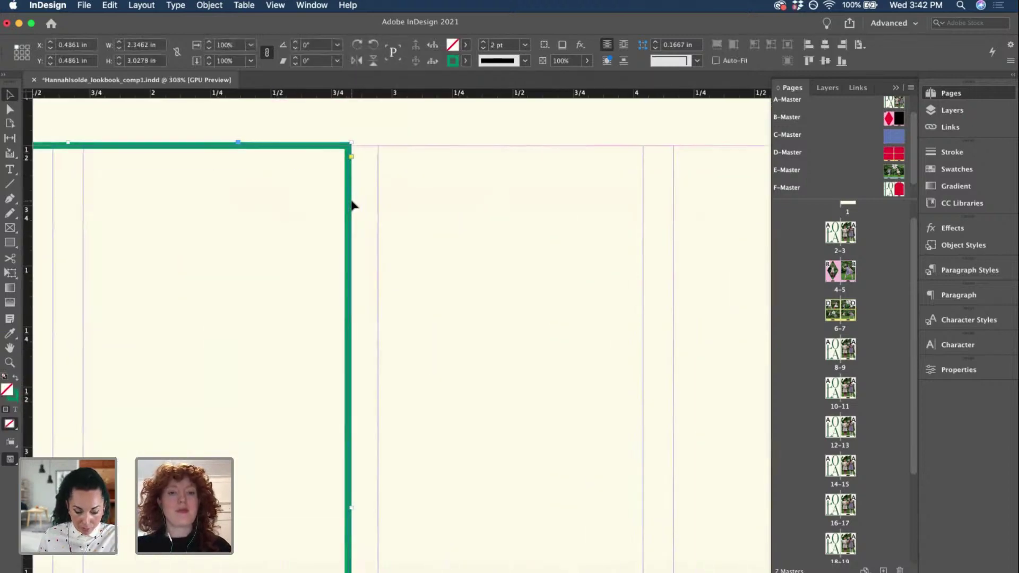
{"action": "left_click", "coordinate": [955, 152]}
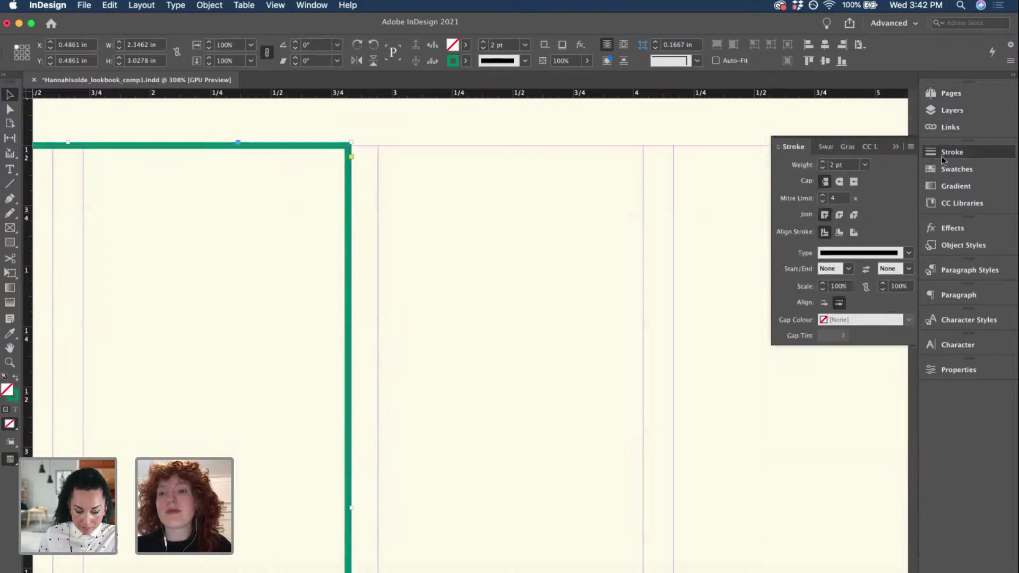
{"action": "left_click", "coordinate": [838, 233]}
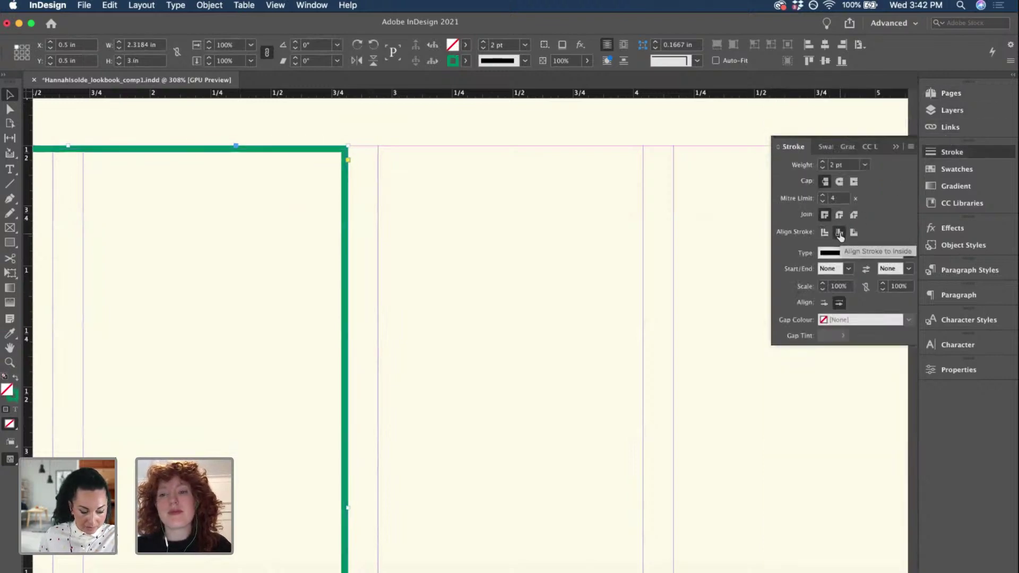
- Display the green rectangle's object properties and save the document
{"action": "left_click", "coordinate": [960, 370]}
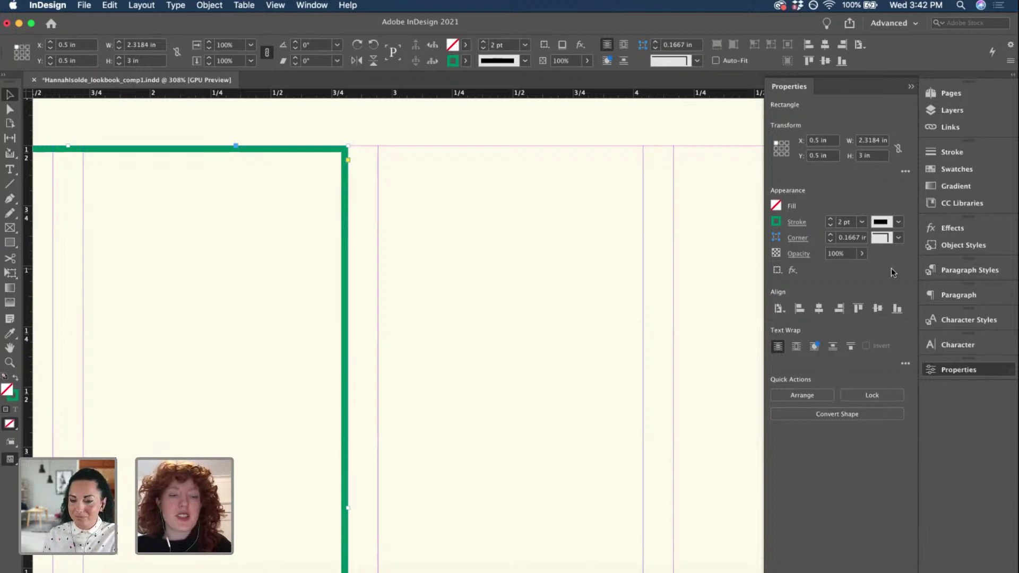
{"action": "key", "text": "super+s"}
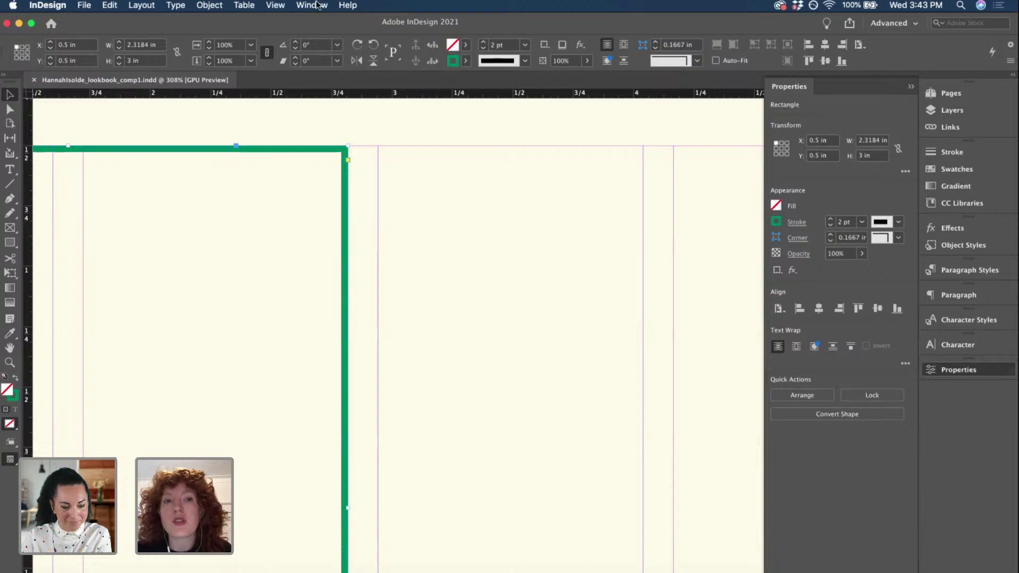
{"action": "left_click", "coordinate": [313, 6]}
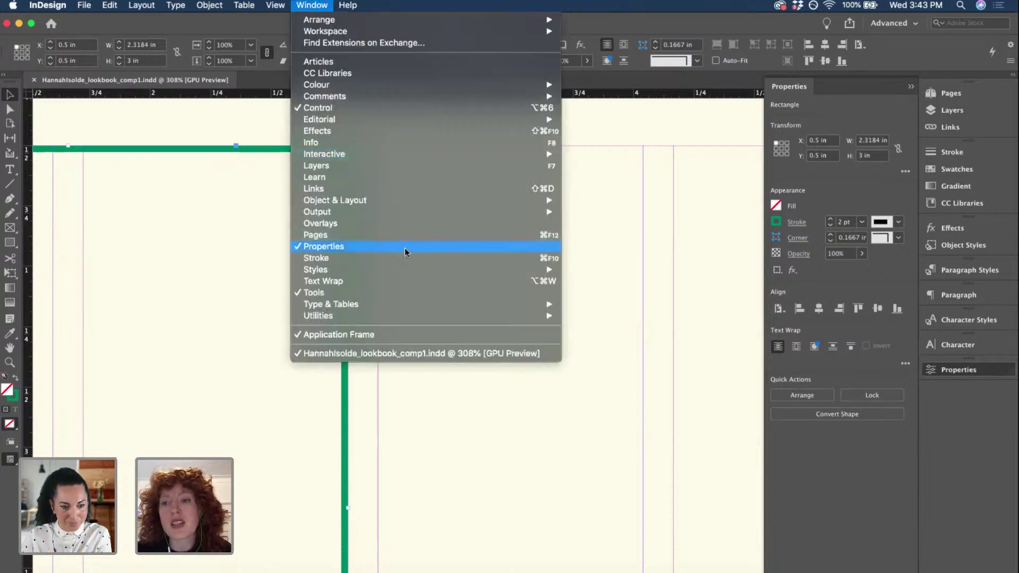
{"action": "left_click", "coordinate": [817, 202]}
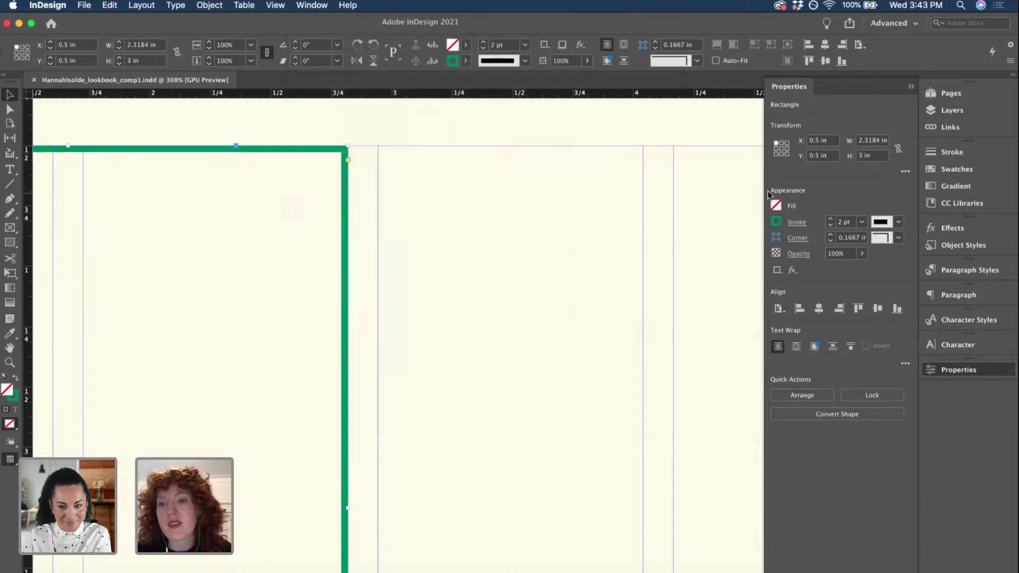
- Try the Fancy corner style on the green rectangle, and replace it with Rounded corners at a 0.125 in radius
{"action": "left_click", "coordinate": [897, 239]}
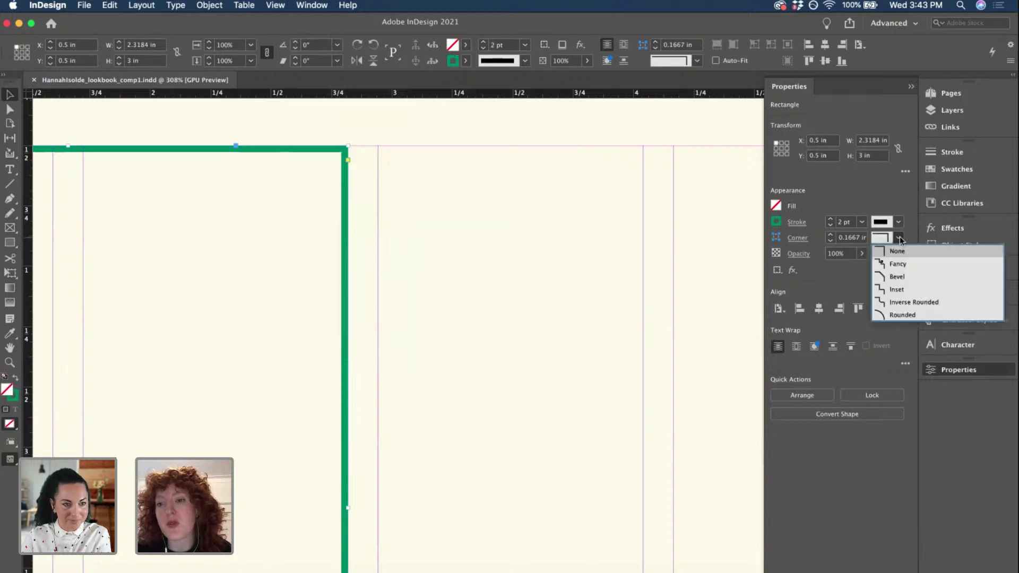
{"action": "left_click", "coordinate": [901, 266]}
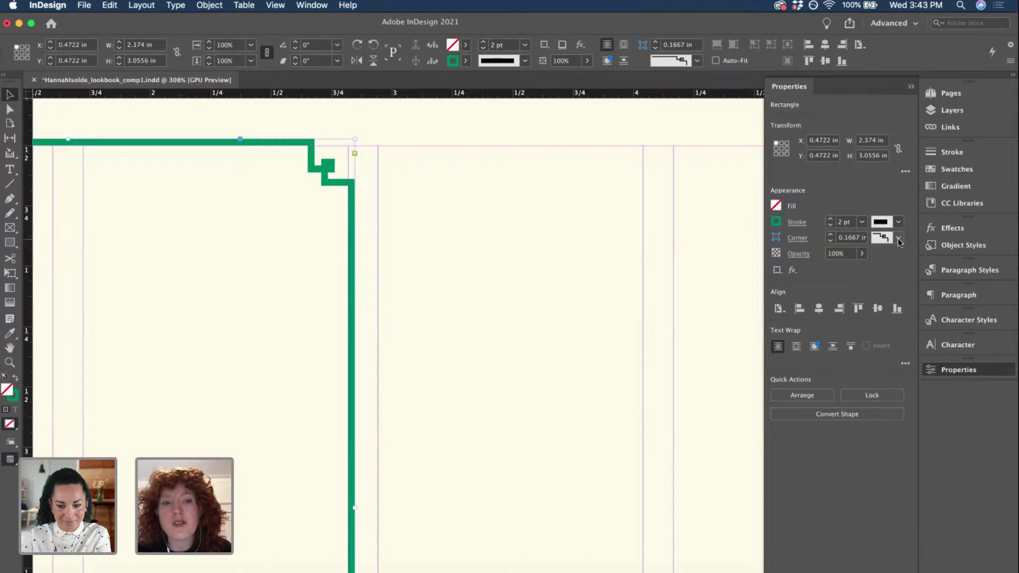
{"action": "left_click", "coordinate": [898, 242]}
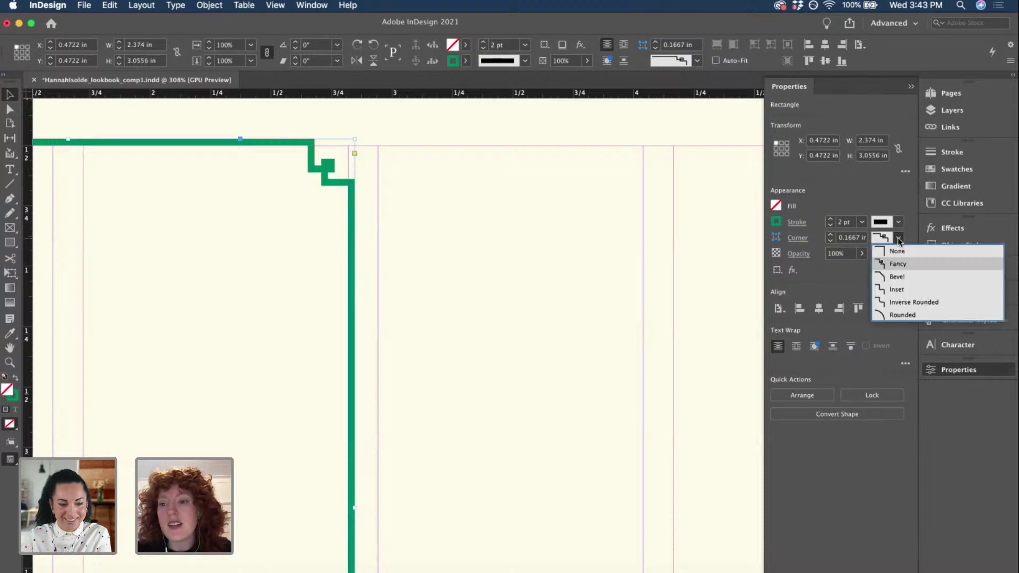
{"action": "left_click", "coordinate": [897, 315]}
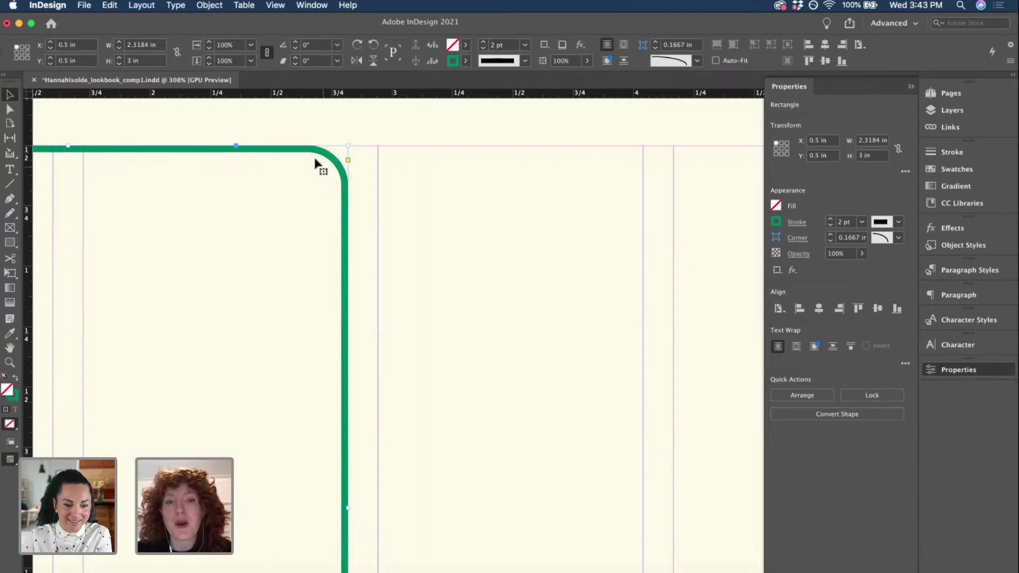
{"action": "left_click", "coordinate": [831, 241]}
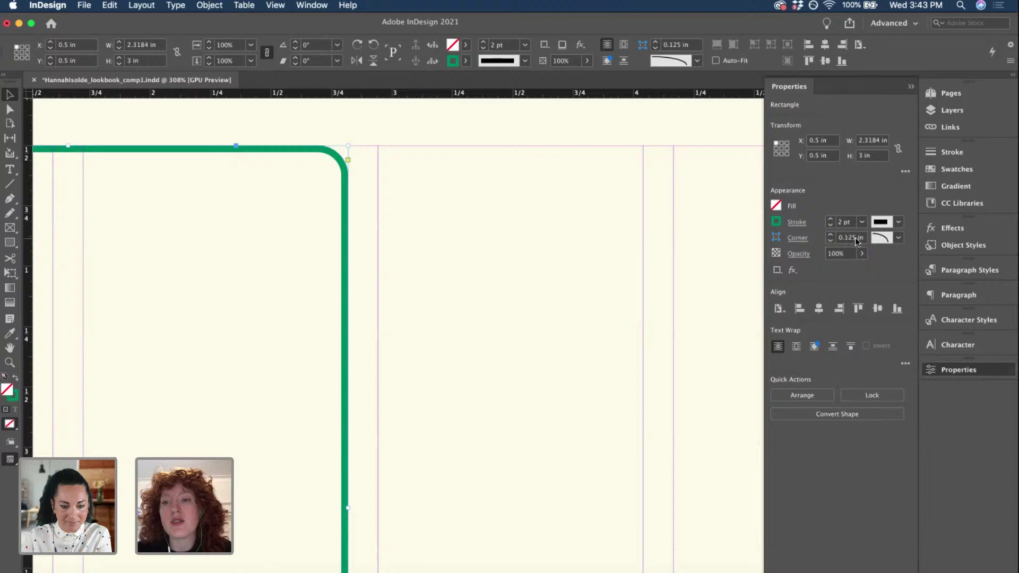
{"action": "scroll", "coordinate": [432, 216], "scroll_direction": "down", "scroll_amount": 3}
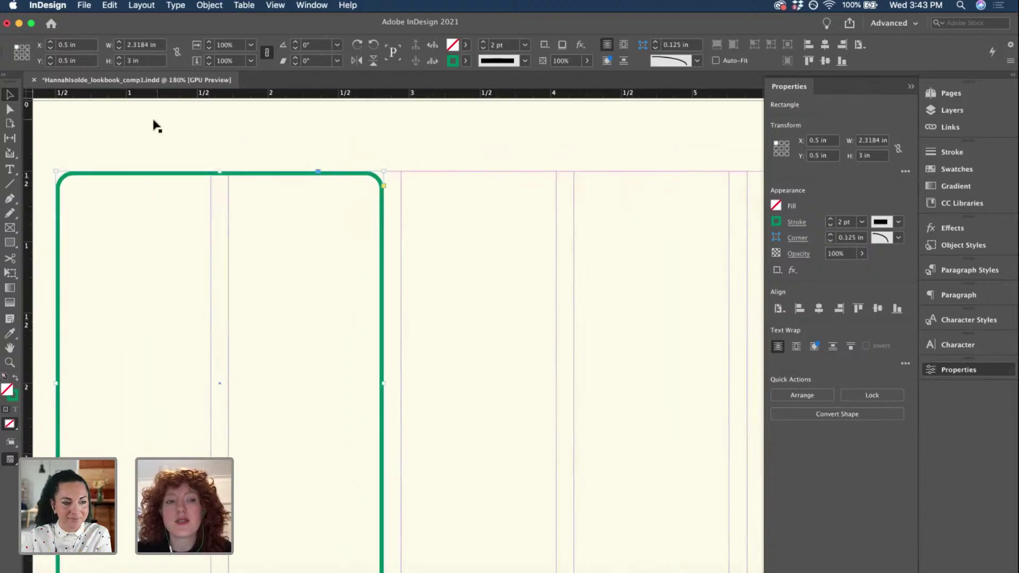
{"action": "scroll", "coordinate": [142, 122], "scroll_direction": "down", "scroll_amount": 2}
{"action": "left_click", "coordinate": [275, 244]}
{"action": "scroll", "coordinate": [277, 244], "scroll_direction": "down", "scroll_amount": 1}
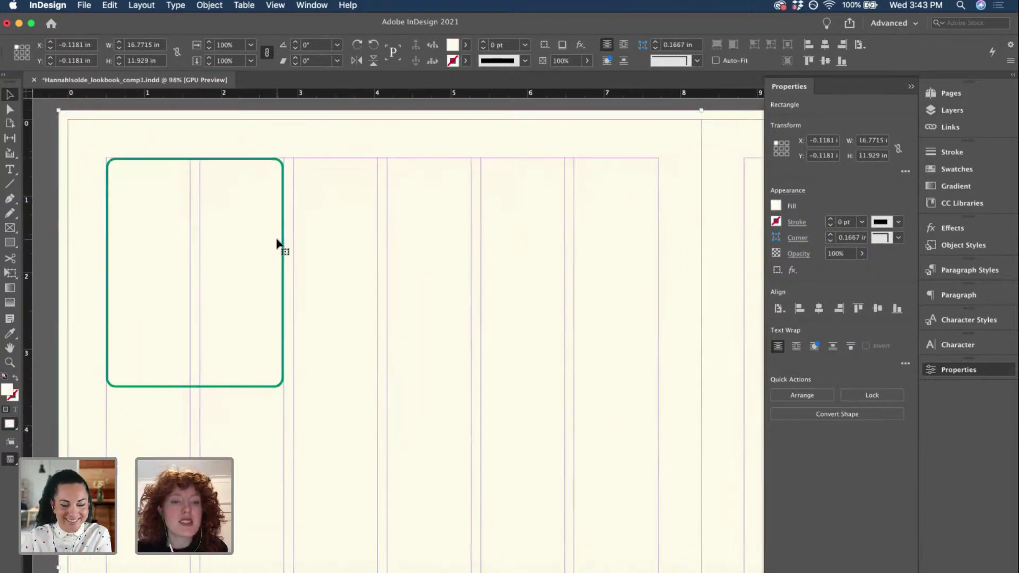
- Duplicate the green rounded frame twice across the left page to make a row of three, each two columns wide
{"action": "scroll", "coordinate": [276, 243], "scroll_direction": "down", "scroll_amount": 1}
{"action": "left_click", "coordinate": [280, 243]}
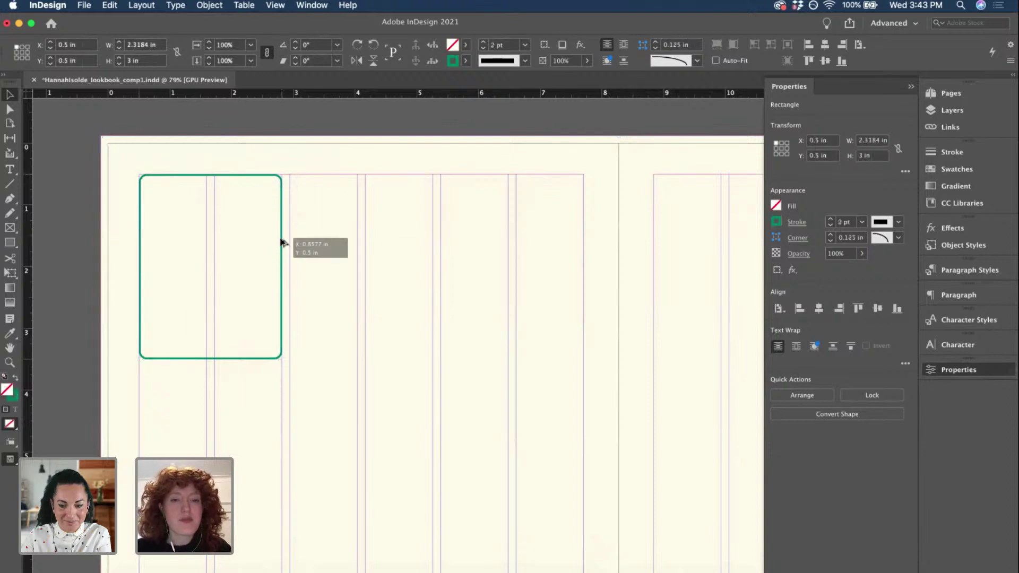
{"action": "left_click_drag", "start_coordinate": [283, 243], "coordinate": [582, 257]}
{"action": "scroll", "coordinate": [582, 257], "scroll_direction": "down", "scroll_amount": 3}
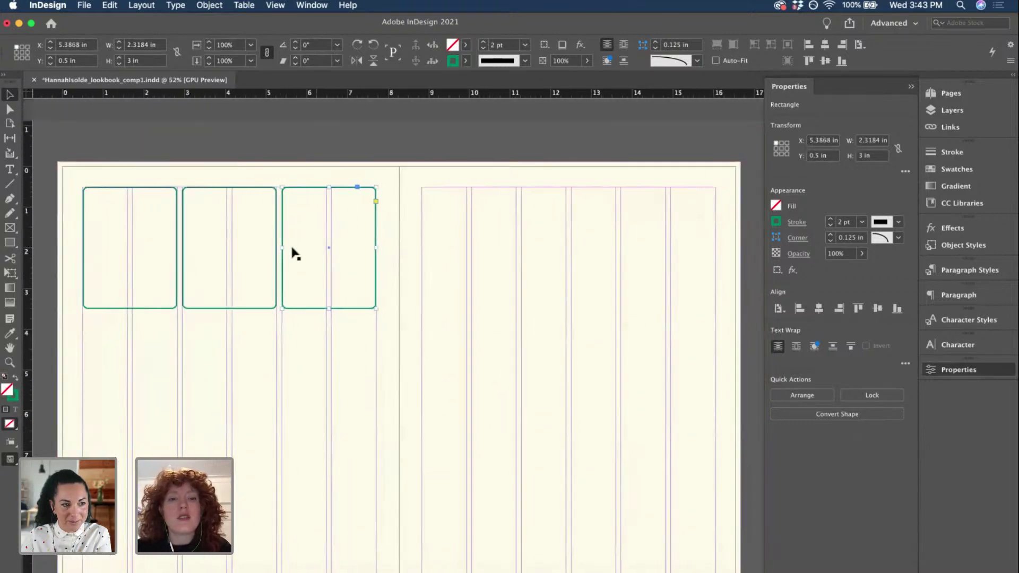
- Duplicate the row of three green frames directly below, placing the copies at about Y 3.61 in
{"action": "key", "text": "super+a"}
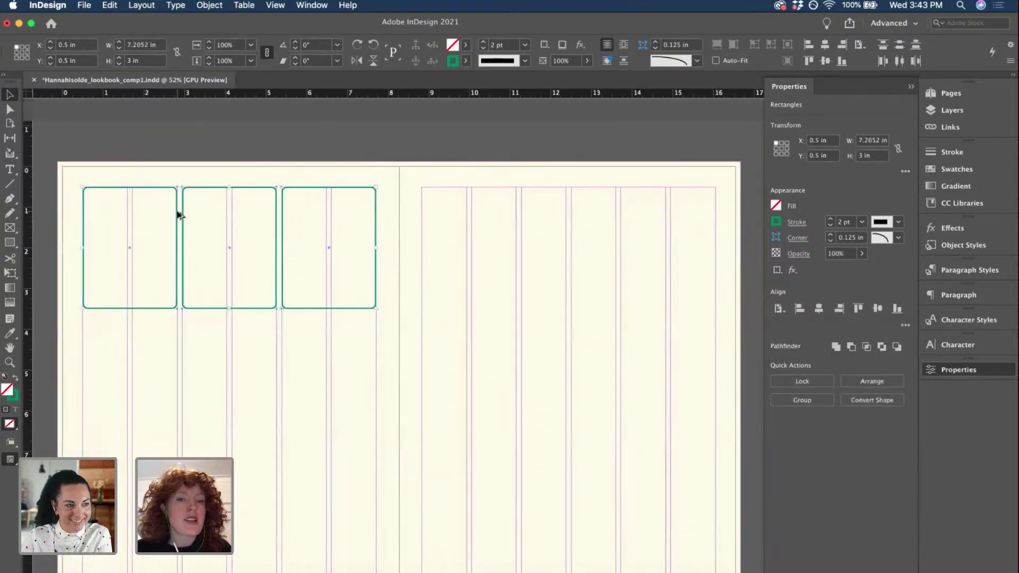
{"action": "left_click_drag", "start_coordinate": [178, 216], "coordinate": [181, 342]}
{"action": "scroll", "coordinate": [181, 342], "scroll_direction": "up", "scroll_amount": 4}
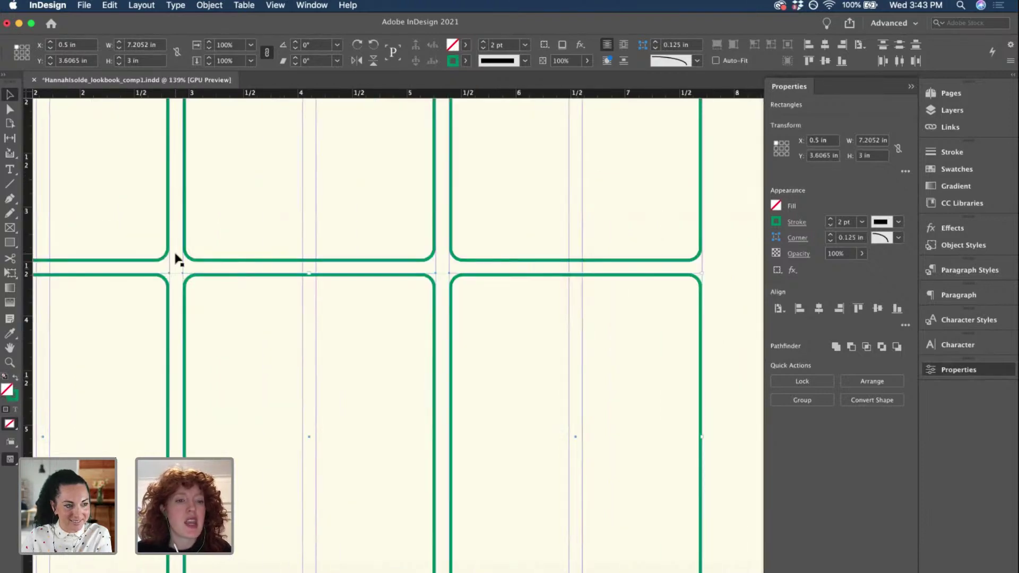
{"action": "scroll", "coordinate": [195, 257], "scroll_direction": "down", "scroll_amount": 1}
{"action": "scroll", "coordinate": [196, 257], "scroll_direction": "left", "scroll_amount": 8}
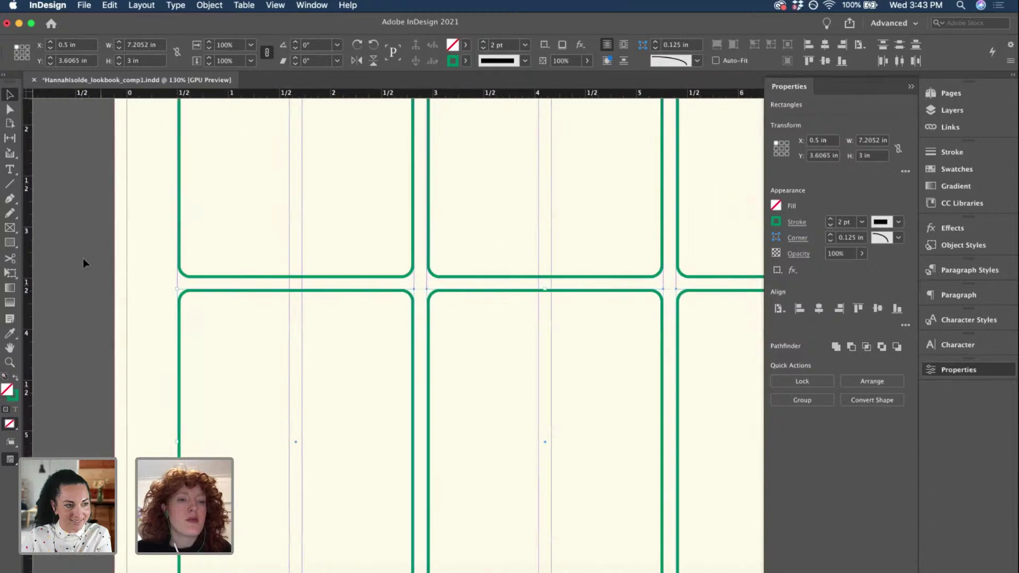
- Draw a 0.125 in square spanning the gutter between the first two frame columns and fill it with Black
{"action": "left_click", "coordinate": [84, 259]}
{"action": "scroll", "coordinate": [341, 293], "scroll_direction": "up", "scroll_amount": 5}
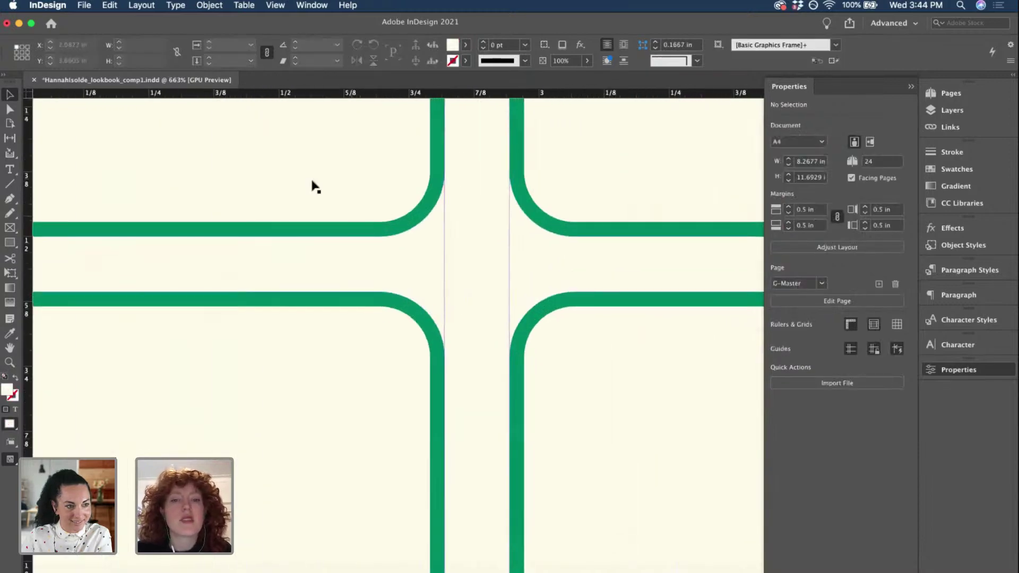
{"action": "left_click", "coordinate": [9, 242]}
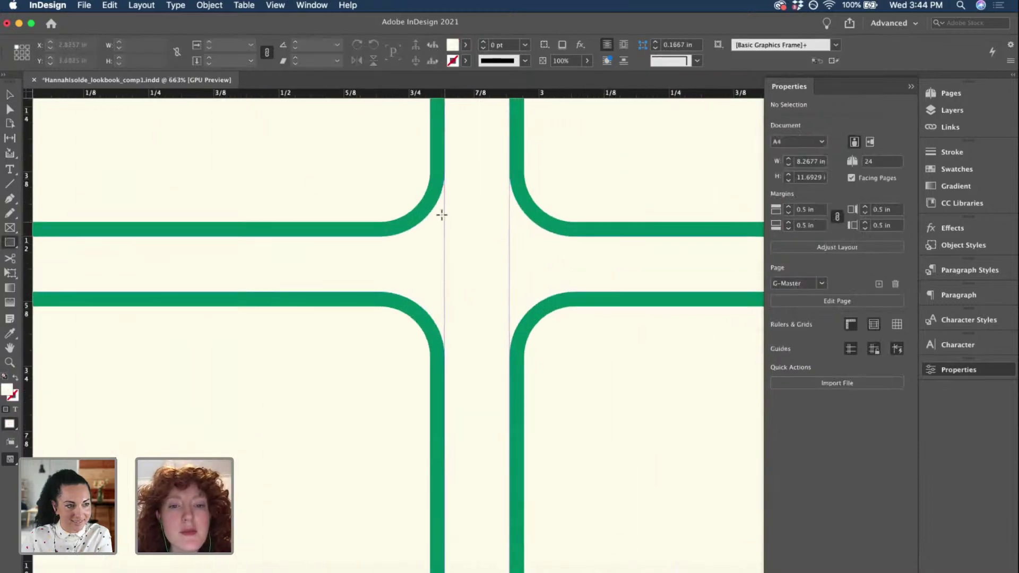
{"action": "left_click_drag", "start_coordinate": [445, 218], "coordinate": [510, 282]}
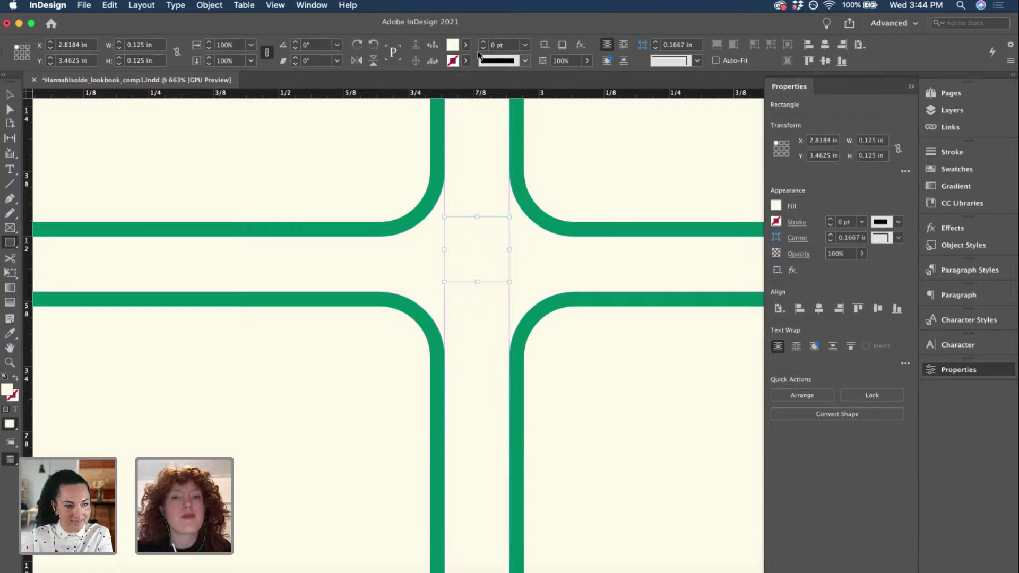
{"action": "left_click", "coordinate": [465, 45]}
{"action": "left_click", "coordinate": [357, 122]}
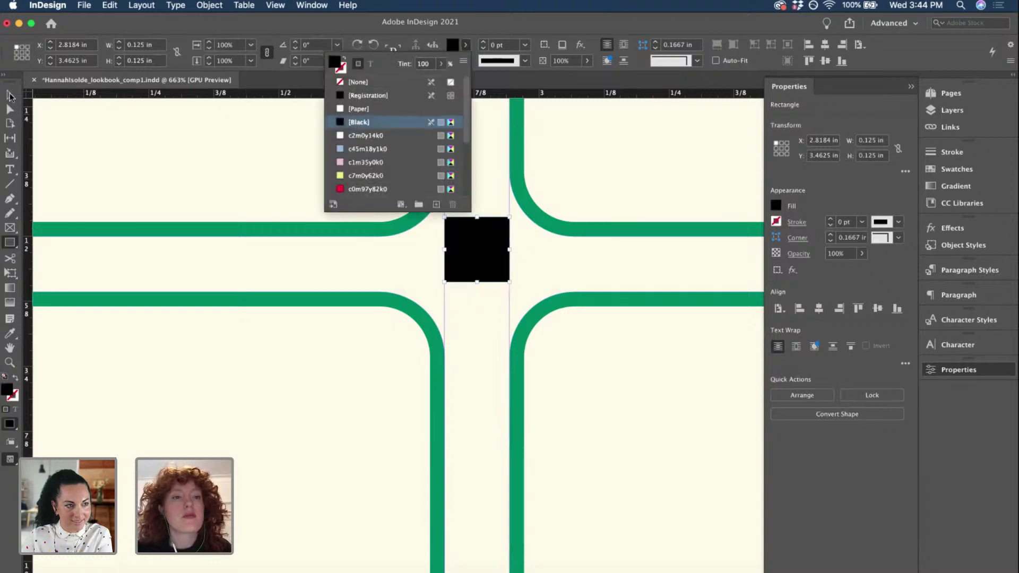
- Move the black spacer square into the gap between the two frame rows, flush with the upper row's bottom edge
{"action": "left_click", "coordinate": [10, 94]}
{"action": "scroll", "coordinate": [493, 248], "scroll_direction": "up", "scroll_amount": 3}
{"action": "left_click_drag", "start_coordinate": [493, 248], "coordinate": [265, 293]}
- Select the three lower green frames and move them down to Y 3.625 in, flush with the black spacer's bottom edge
{"action": "left_click", "coordinate": [619, 400]}
{"action": "scroll", "coordinate": [619, 400], "scroll_direction": "down", "scroll_amount": 6}
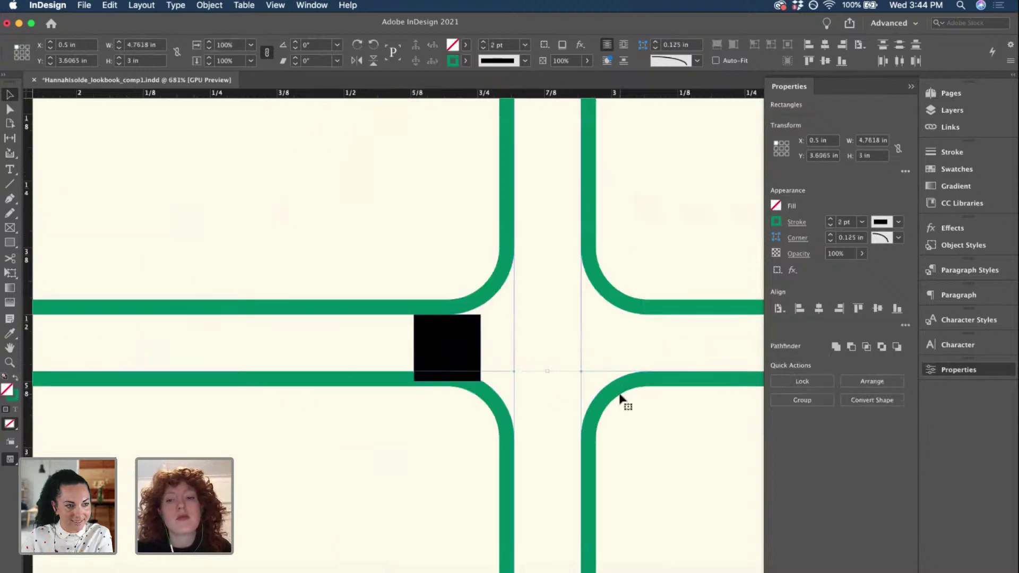
{"action": "key", "text": "super+a"}
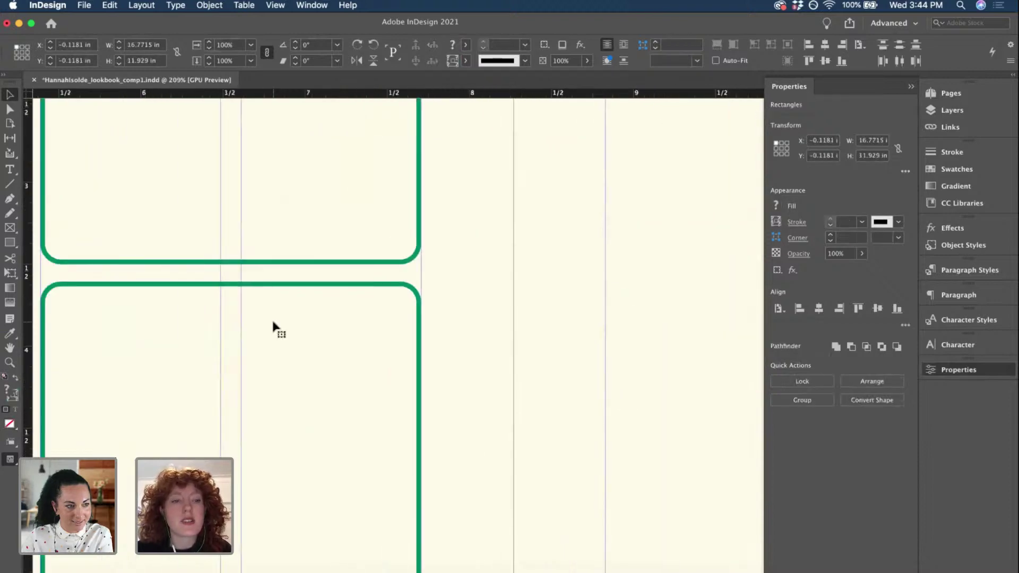
{"action": "scroll", "coordinate": [272, 328], "scroll_direction": "left", "scroll_amount": 5}
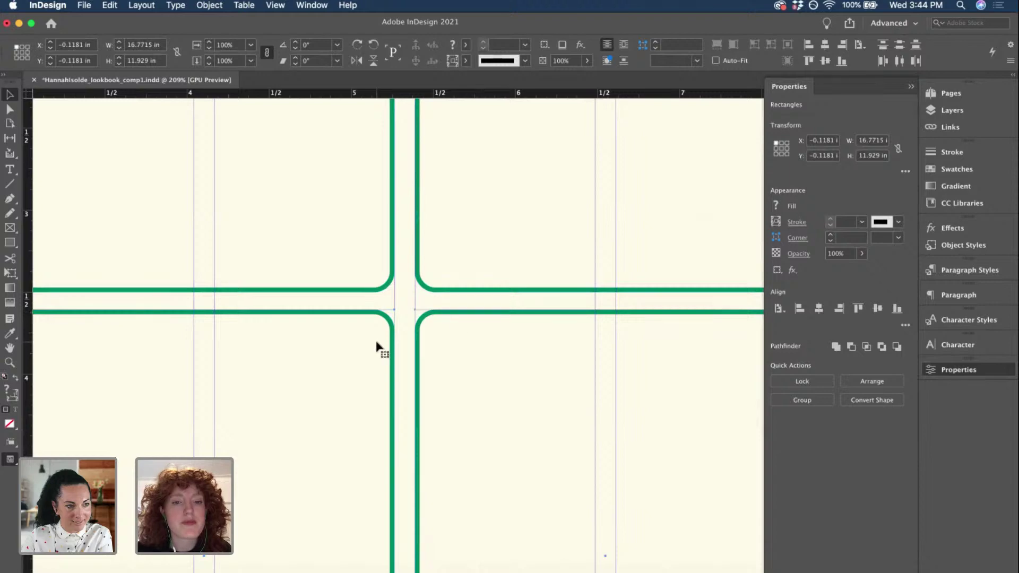
{"action": "scroll", "coordinate": [375, 345], "scroll_direction": "down", "scroll_amount": 5}
{"action": "left_click", "coordinate": [255, 314]}
{"action": "scroll", "coordinate": [295, 305], "scroll_direction": "up", "scroll_amount": 8}
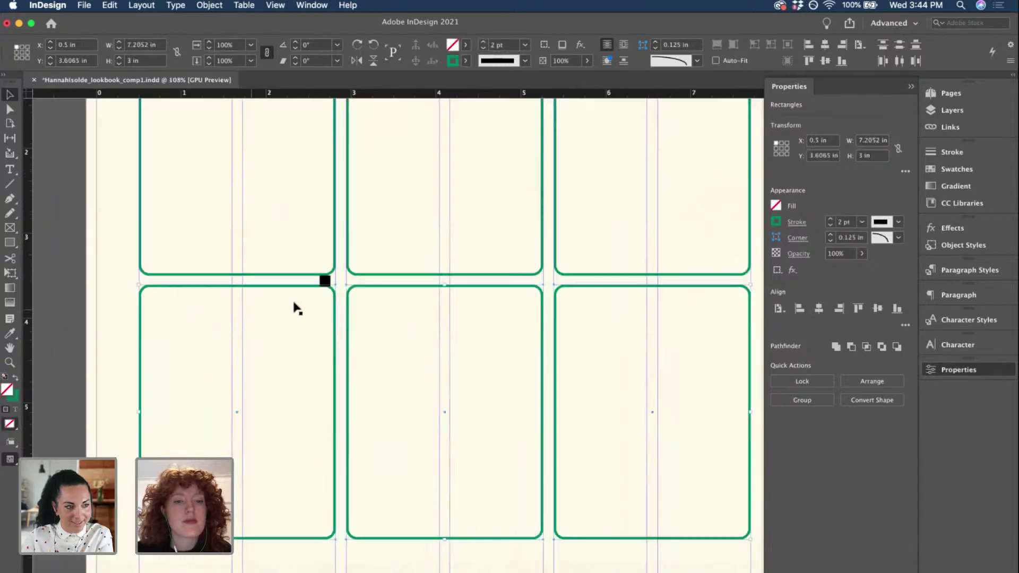
{"action": "scroll", "coordinate": [345, 266], "scroll_direction": "up", "scroll_amount": 6}
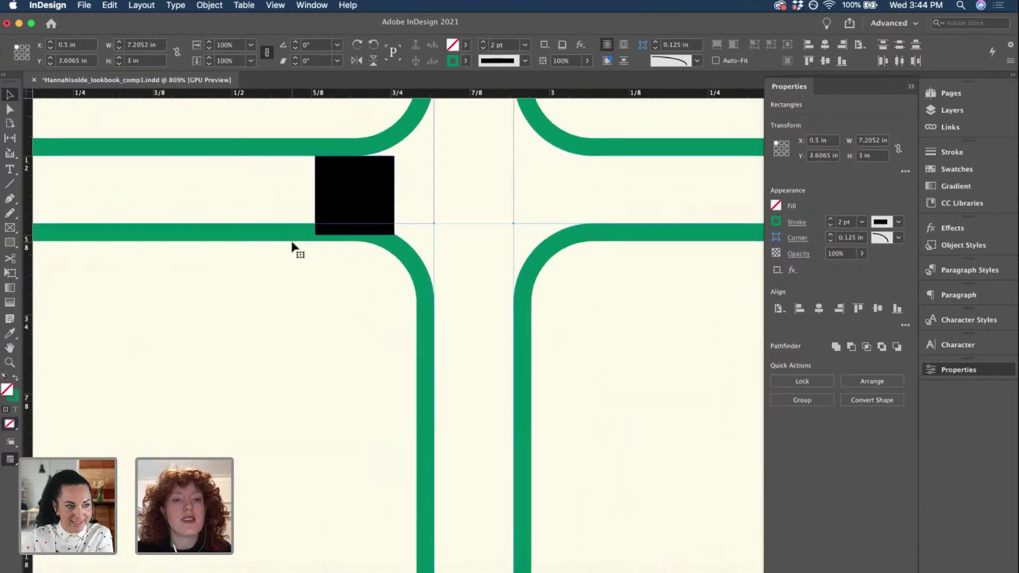
{"action": "left_click_drag", "start_coordinate": [276, 233], "coordinate": [275, 244]}
{"action": "scroll", "coordinate": [287, 237], "scroll_direction": "down", "scroll_amount": 2}
{"action": "scroll", "coordinate": [318, 197], "scroll_direction": "down", "scroll_amount": 1}
- Check that the black spacer square fits exactly between the two frame rows, and delete it
{"action": "left_click", "coordinate": [348, 200]}
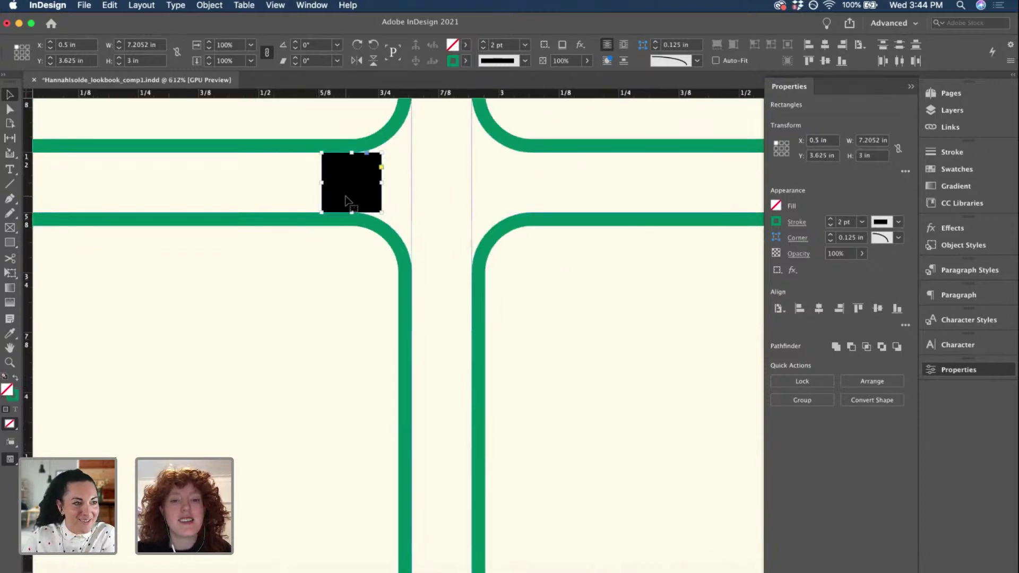
{"action": "scroll", "coordinate": [347, 201], "scroll_direction": "down", "scroll_amount": 2}
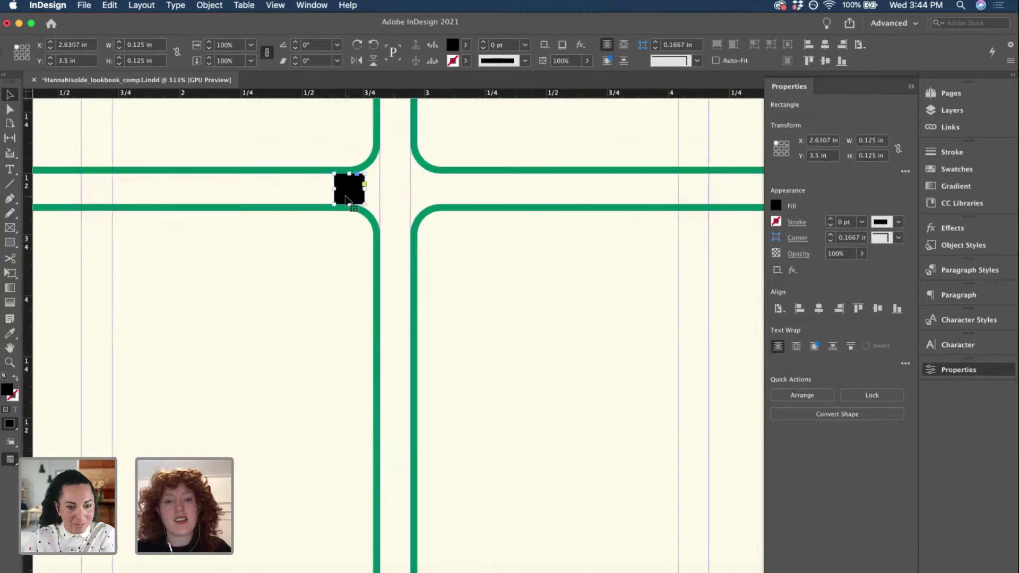
{"action": "scroll", "coordinate": [348, 202], "scroll_direction": "up", "scroll_amount": 5}
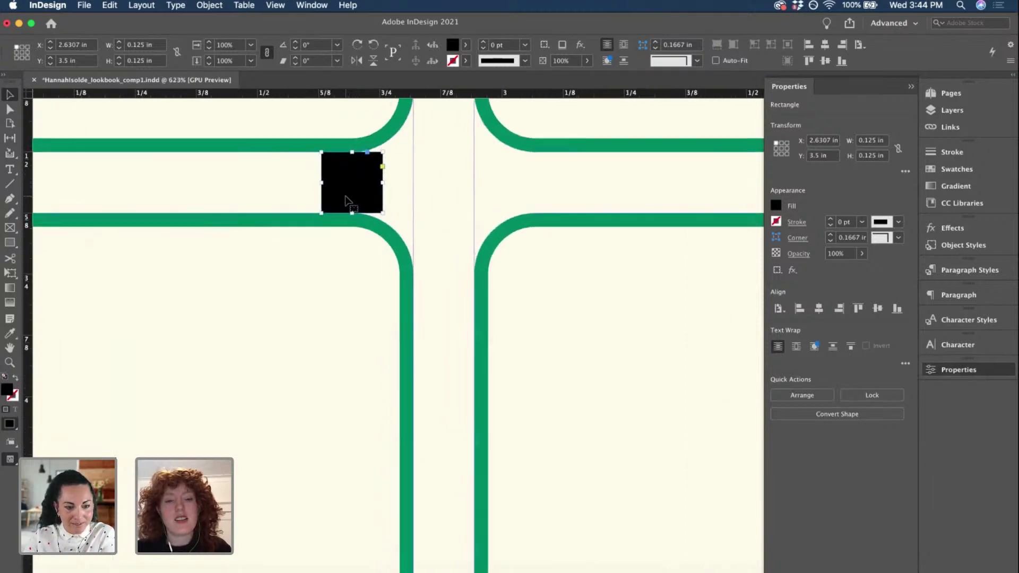
{"action": "scroll", "coordinate": [347, 201], "scroll_direction": "up", "scroll_amount": 5}
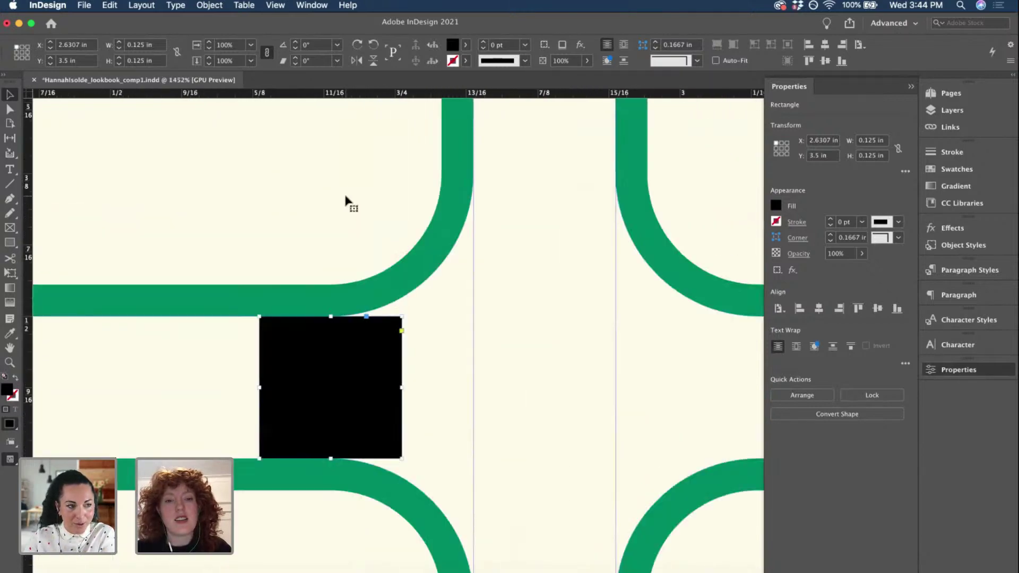
{"action": "scroll", "coordinate": [346, 200], "scroll_direction": "down", "scroll_amount": 6}
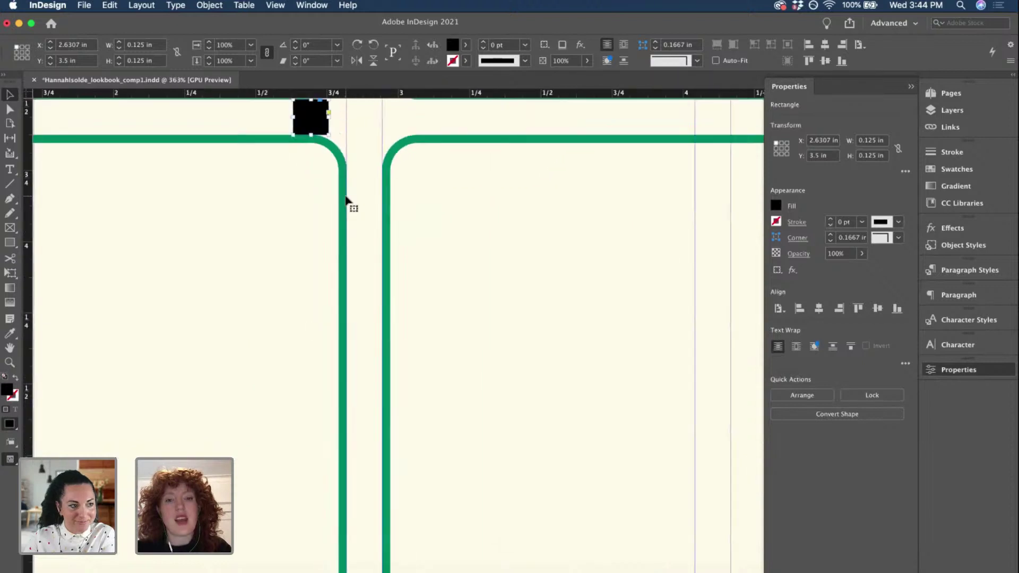
{"action": "scroll", "coordinate": [347, 202], "scroll_direction": "up", "scroll_amount": 3}
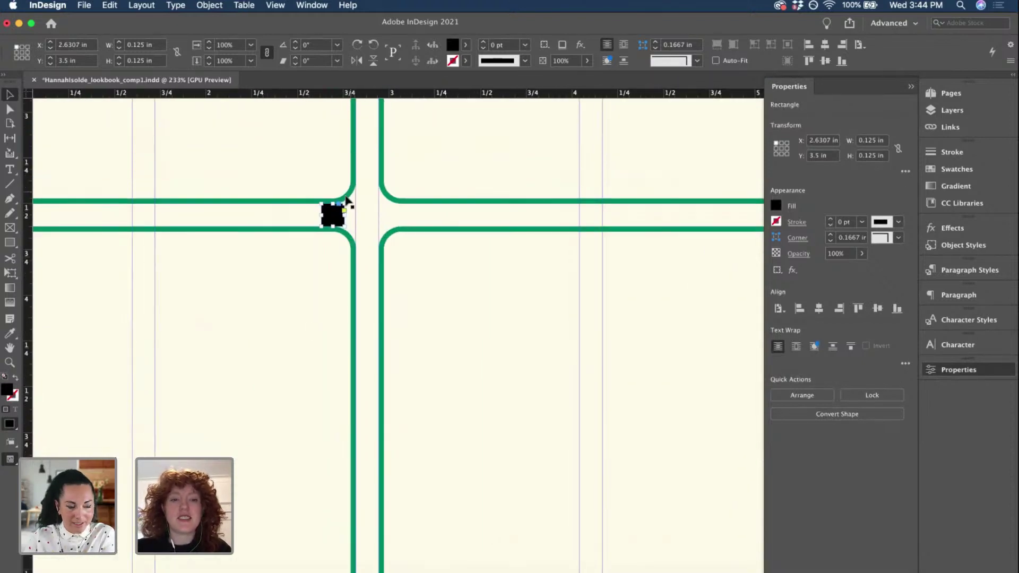
{"action": "key", "text": "Delete"}
{"action": "scroll", "coordinate": [349, 199], "scroll_direction": "down", "scroll_amount": 4}
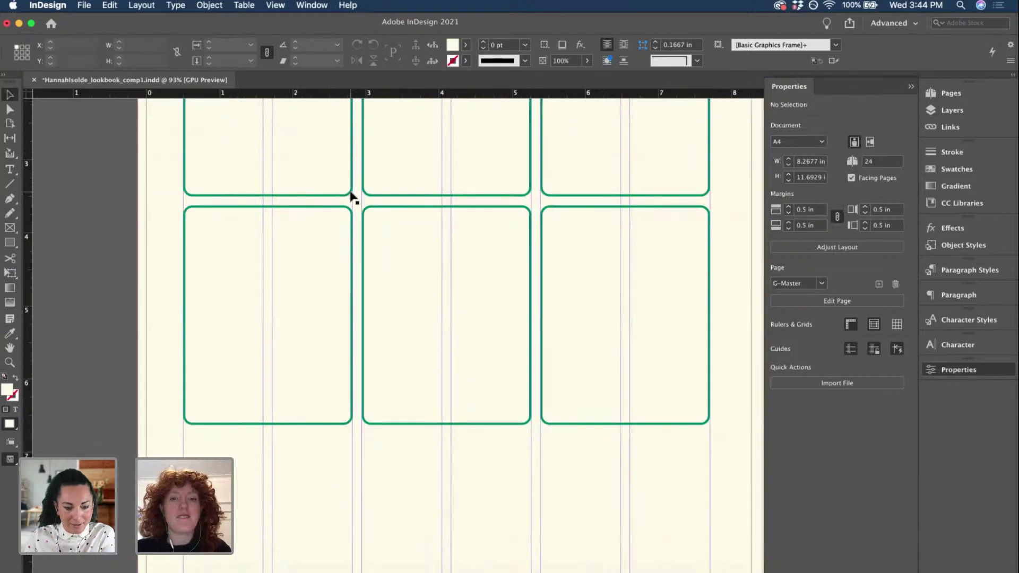
{"action": "scroll", "coordinate": [350, 196], "scroll_direction": "down", "scroll_amount": 3}
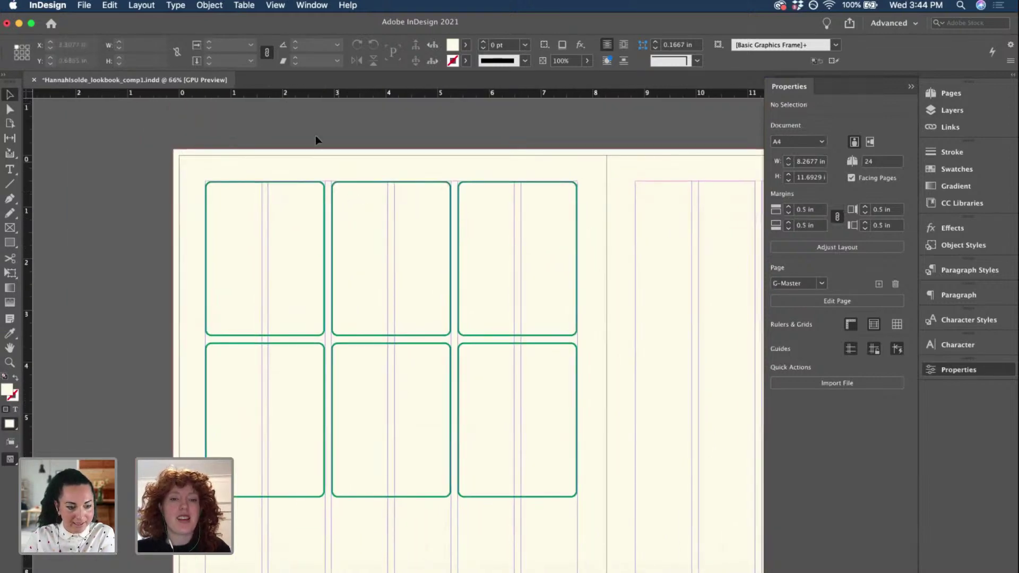
- Show the document's page list and open the G-Master spread
{"action": "scroll", "coordinate": [315, 135], "scroll_direction": "right", "scroll_amount": 5}
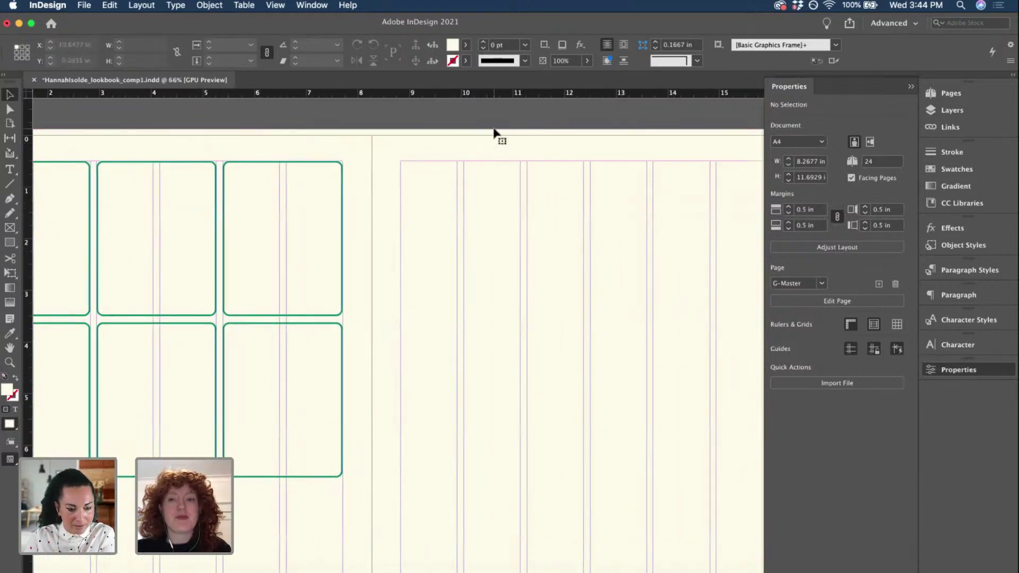
{"action": "left_click", "coordinate": [494, 133]}
{"action": "left_click", "coordinate": [952, 93]}
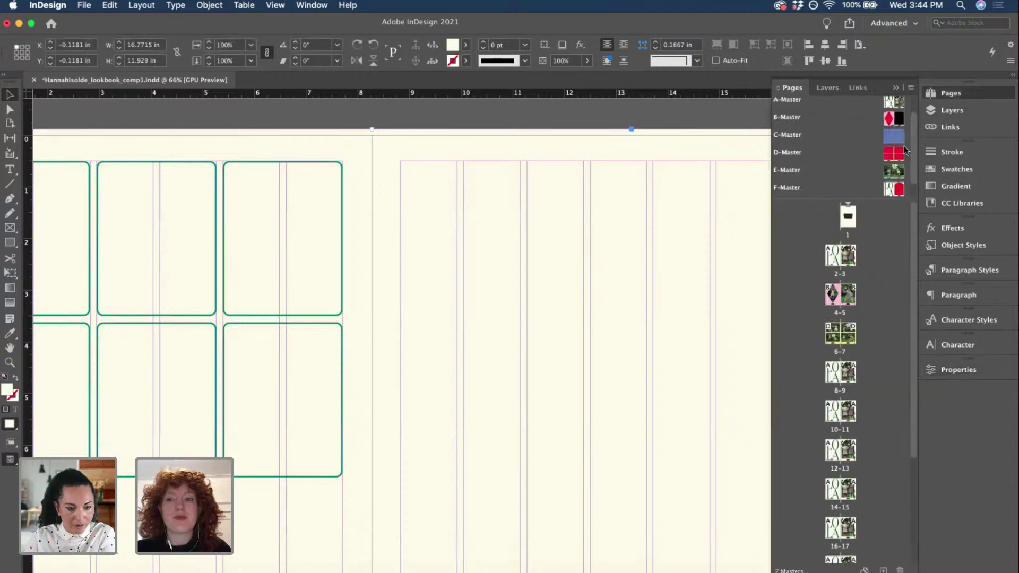
{"action": "scroll", "coordinate": [903, 145], "scroll_direction": "down", "scroll_amount": 1}
{"action": "left_click", "coordinate": [896, 191]}
{"action": "double_click", "coordinate": [832, 188]}
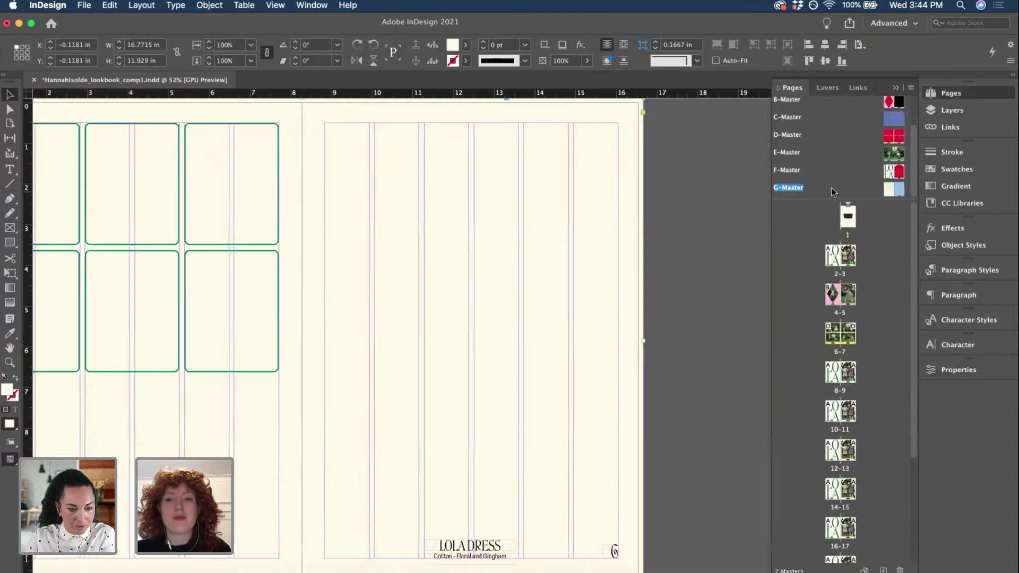
{"action": "left_click", "coordinate": [185, 141]}
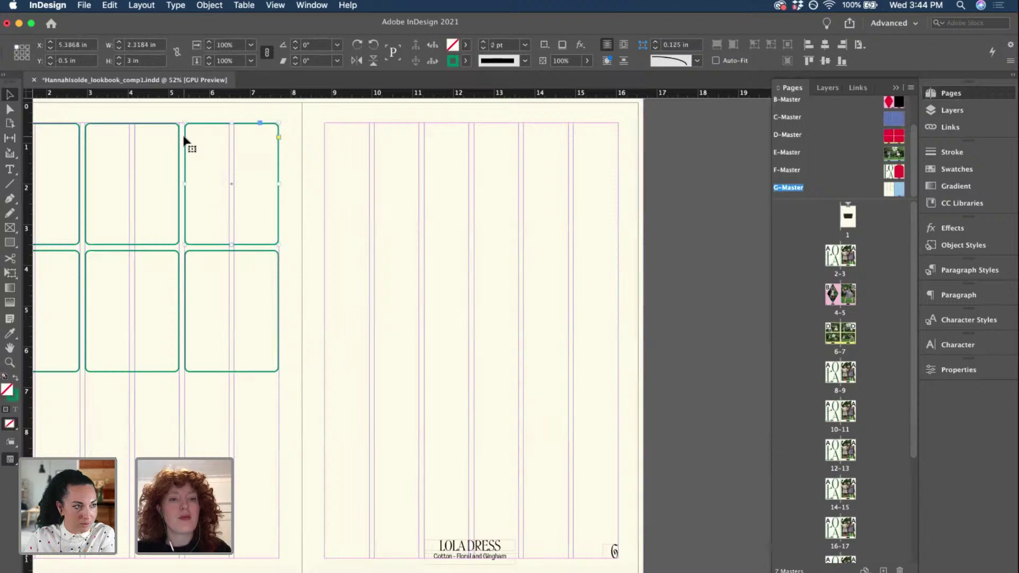
{"action": "left_click", "coordinate": [10, 228]}
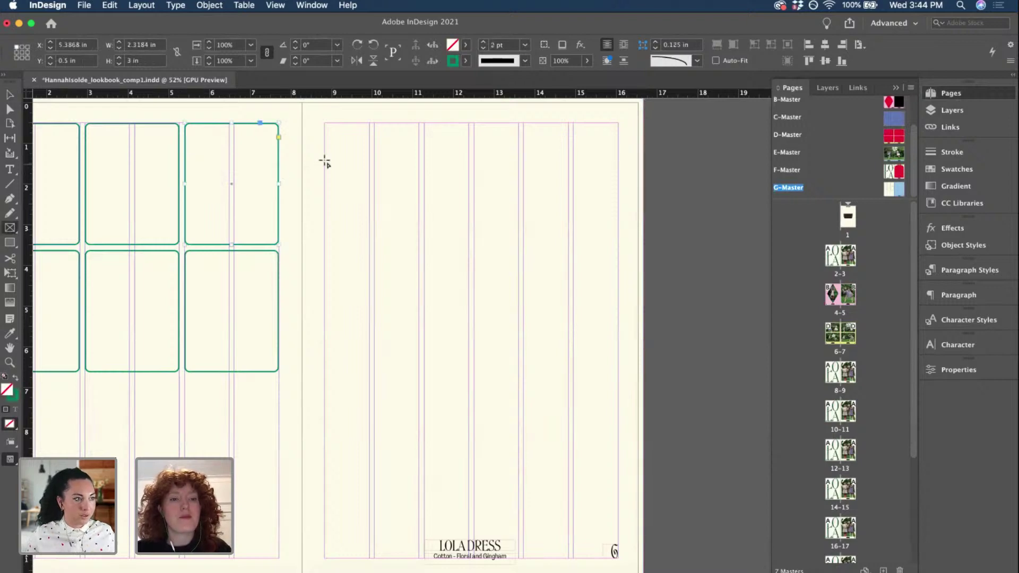
{"action": "left_click_drag", "start_coordinate": [324, 124], "coordinate": [419, 245]}
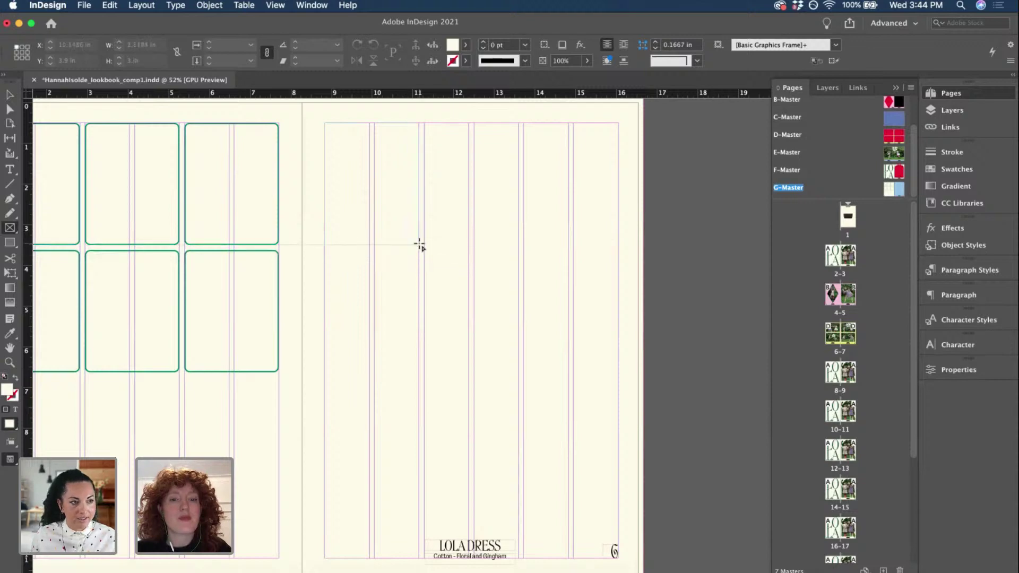
{"action": "scroll", "coordinate": [368, 141], "scroll_direction": "up", "scroll_amount": 2}
{"action": "scroll", "coordinate": [370, 142], "scroll_direction": "up", "scroll_amount": 1}
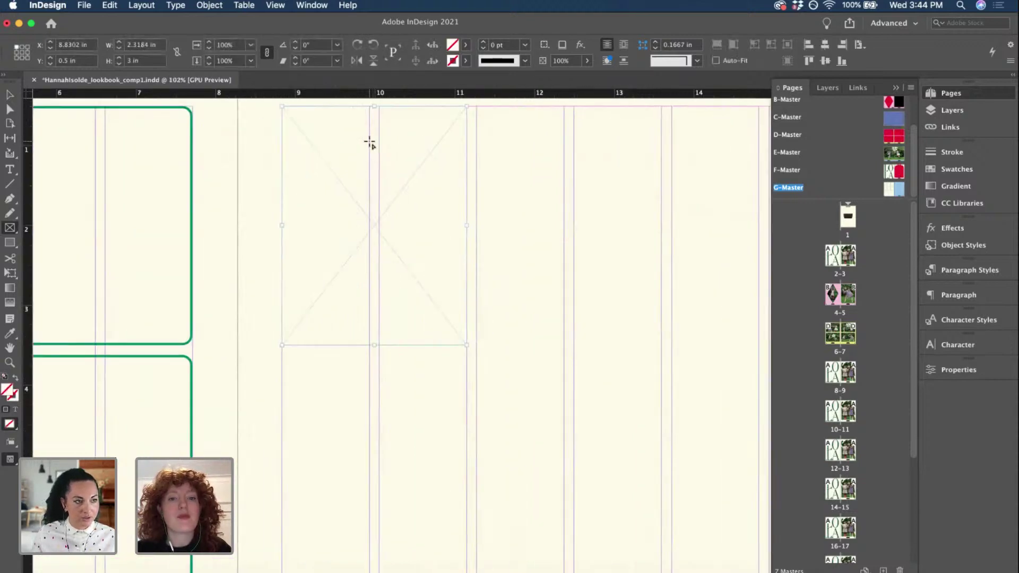
{"action": "scroll", "coordinate": [370, 143], "scroll_direction": "down", "scroll_amount": 3}
{"action": "left_click", "coordinate": [9, 94]}
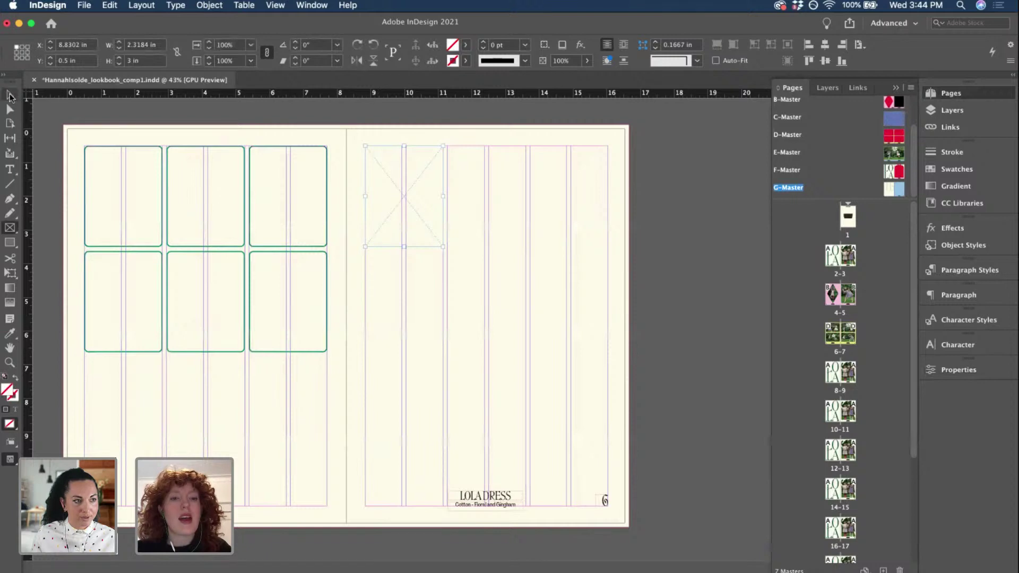
{"action": "left_click_drag", "start_coordinate": [443, 247], "coordinate": [609, 480]}
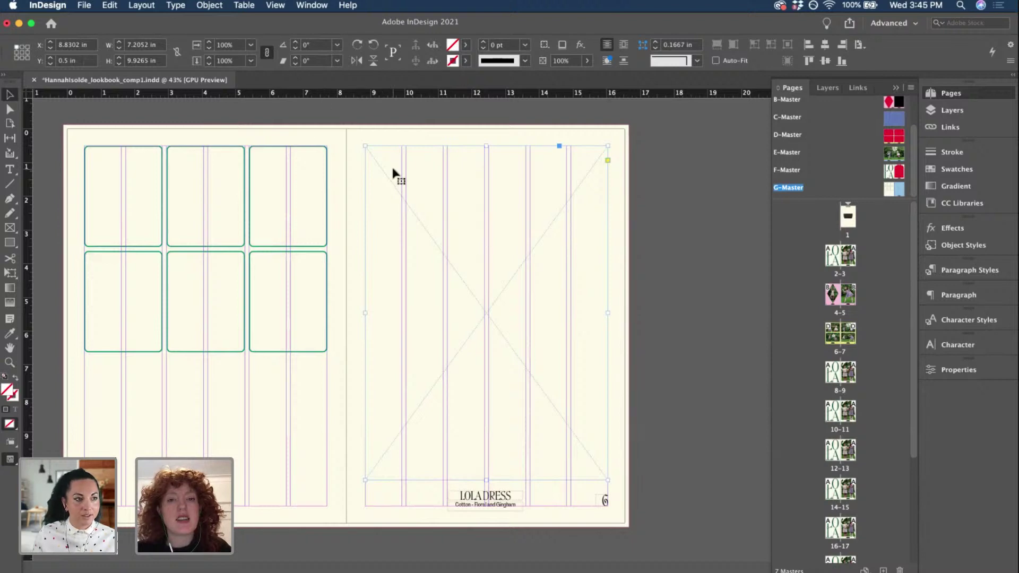
{"action": "key", "text": "Delete"}
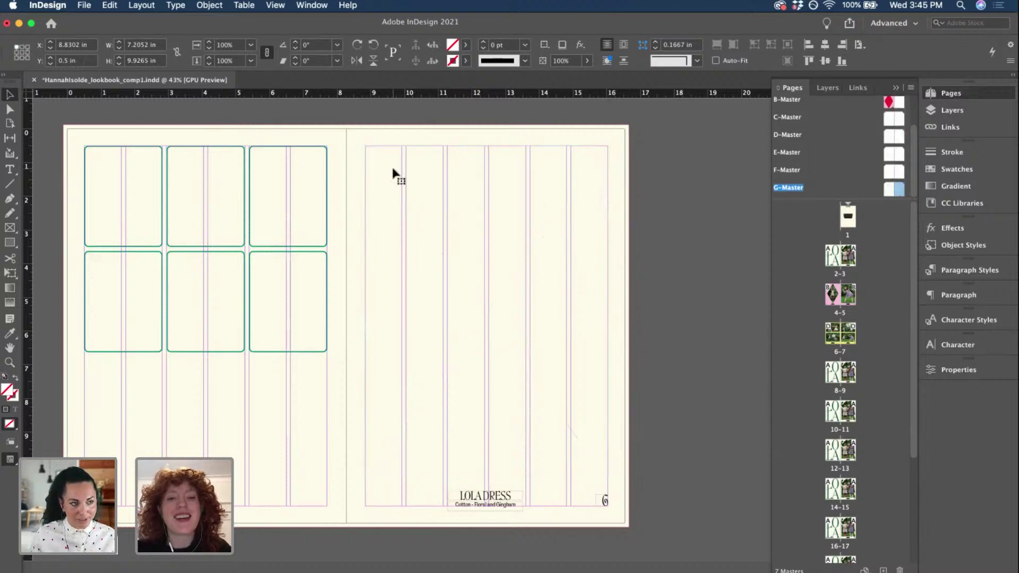
- Draw a gridded set of placeholder frames, three columns by two rows, across the right page's margin width, about 7.2 by 6.13 in overall
{"action": "left_click", "coordinate": [11, 229]}
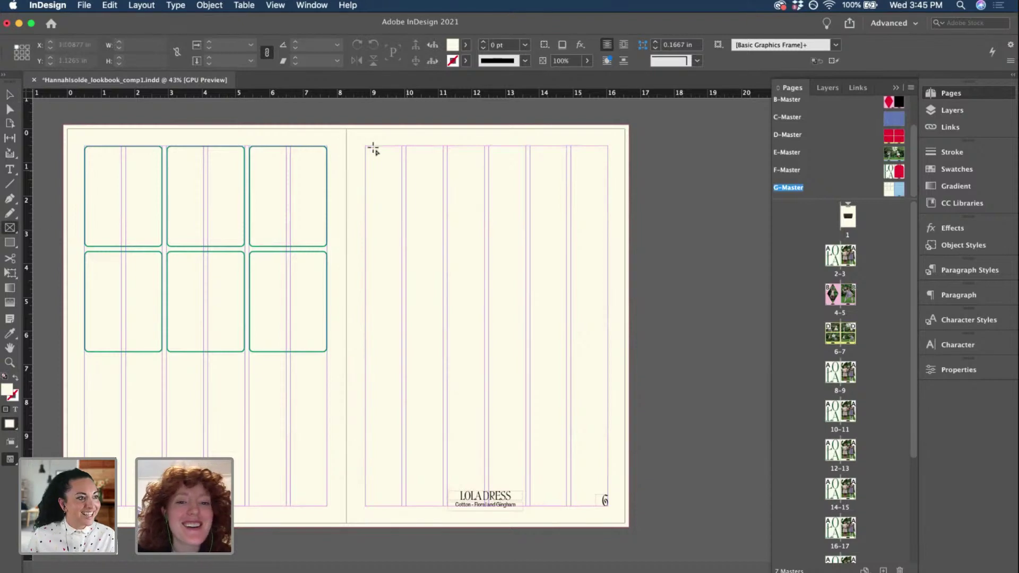
{"action": "left_click_drag", "start_coordinate": [365, 147], "coordinate": [608, 488]}
{"action": "key", "text": "Right"}
{"action": "key", "text": "Right"}
{"action": "key", "text": "Right"}
{"action": "key", "text": "Right"}
{"action": "key", "text": "Right"}
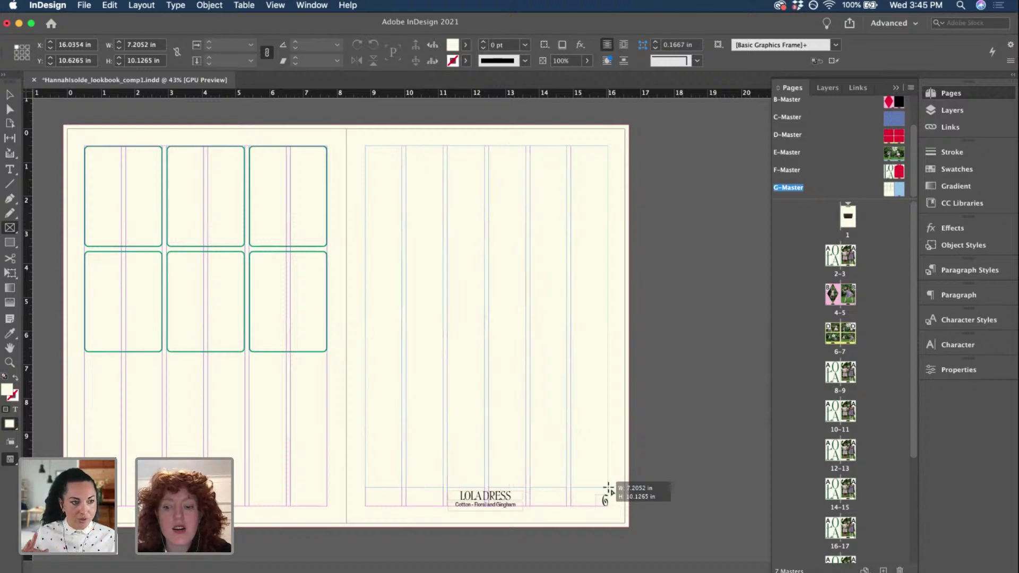
{"action": "key", "text": "Up"}
{"action": "left_click_drag", "start_coordinate": [608, 487], "coordinate": [608, 487]}
{"action": "key", "text": "Up"}
{"action": "key", "text": "Up"}
{"action": "key", "text": "Down"}
{"action": "key", "text": "Down"}
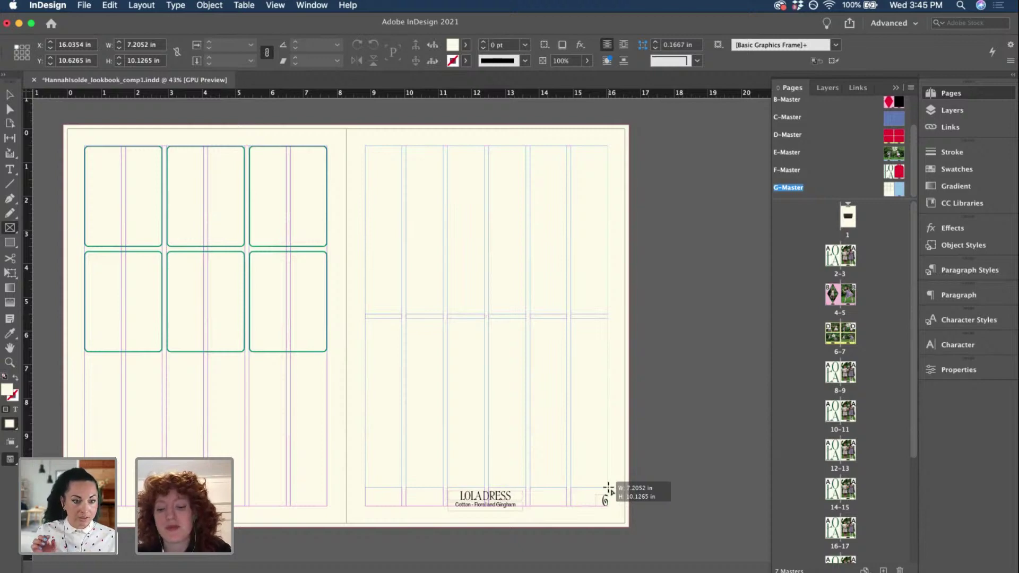
{"action": "left_click_drag", "start_coordinate": [608, 488], "coordinate": [608, 352]}
{"action": "key", "text": "Left"}
{"action": "key", "text": "Left"}
{"action": "key", "text": "Left"}
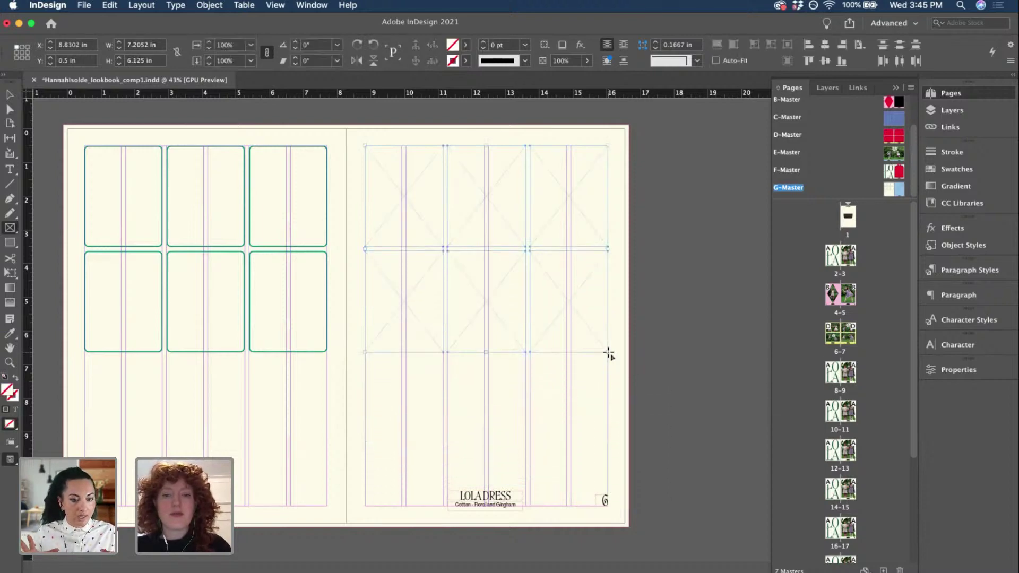
- Give the six new frames a 2 pt stroke in the green swatch c84m21y72k6
{"action": "left_click", "coordinate": [465, 60]}
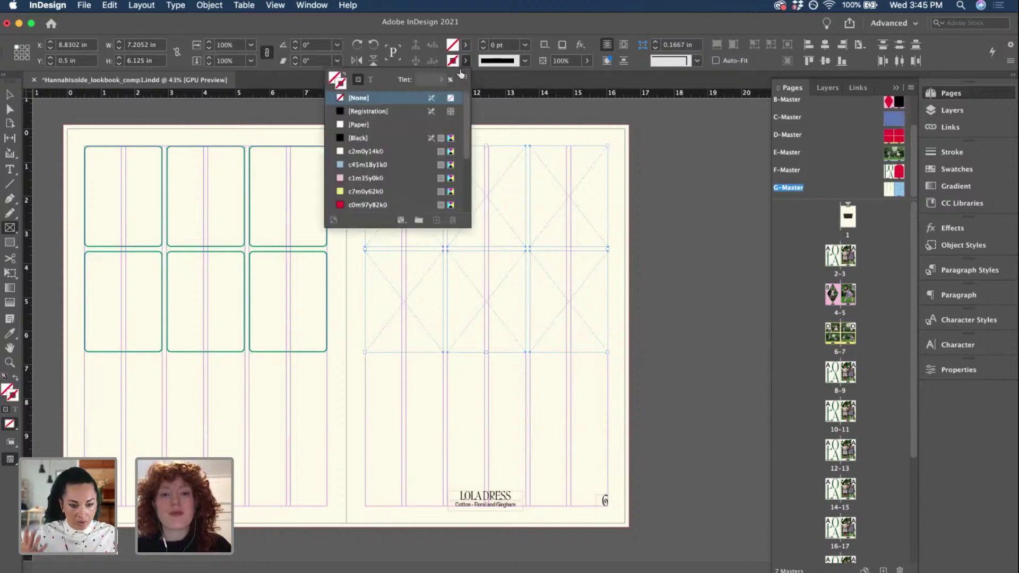
{"action": "scroll", "coordinate": [462, 72], "scroll_direction": "down", "scroll_amount": 3}
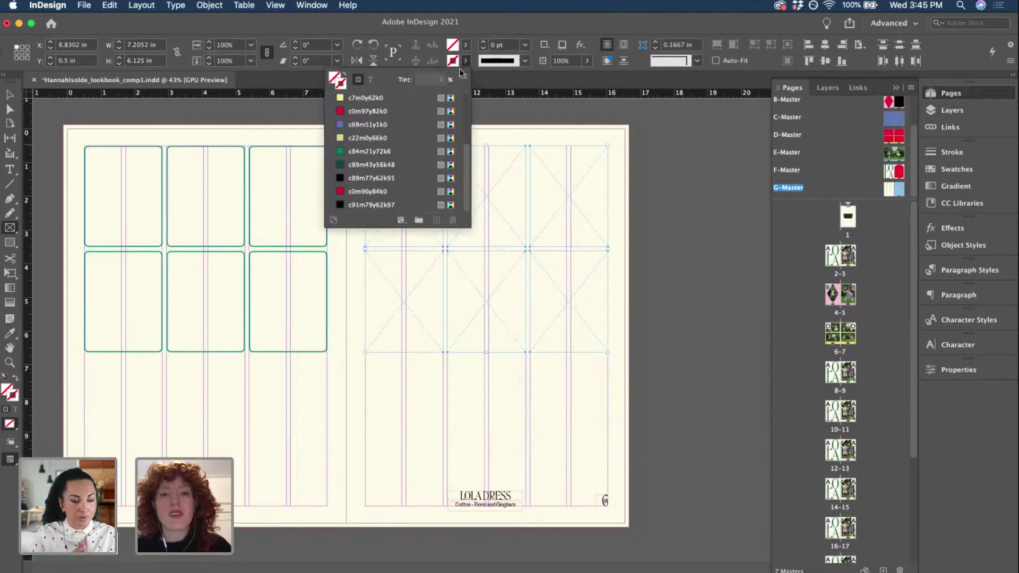
{"action": "left_click", "coordinate": [378, 153]}
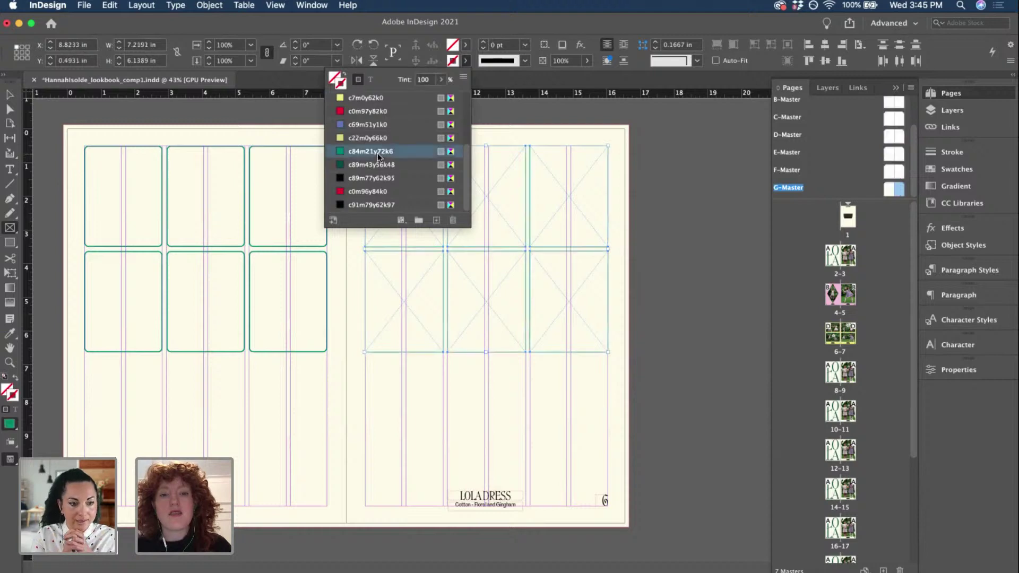
{"action": "left_click", "coordinate": [482, 42]}
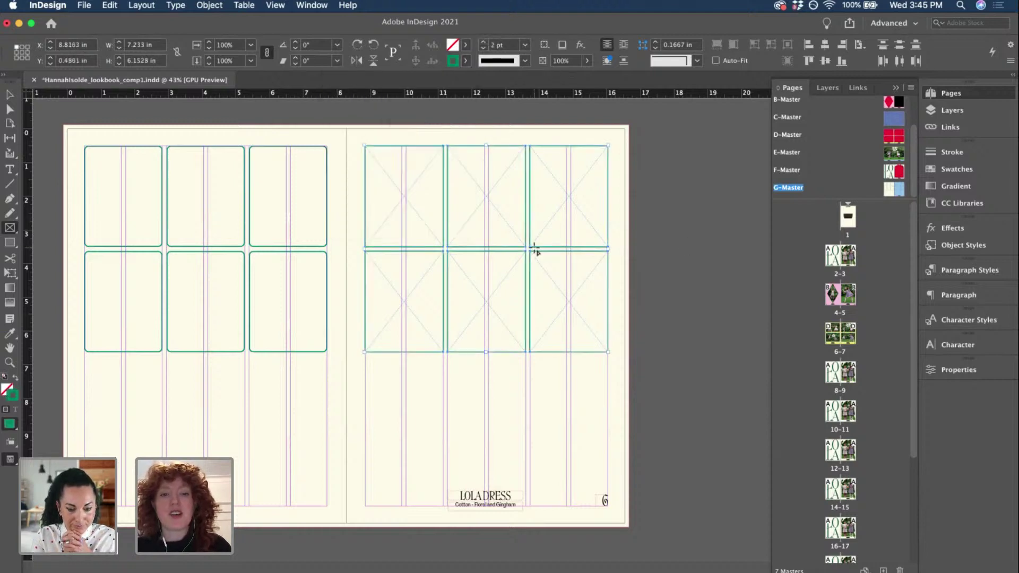
- Set the corner shape of the six selected frames to rounded and deselect them
{"action": "scroll", "coordinate": [534, 249], "scroll_direction": "up", "scroll_amount": 6}
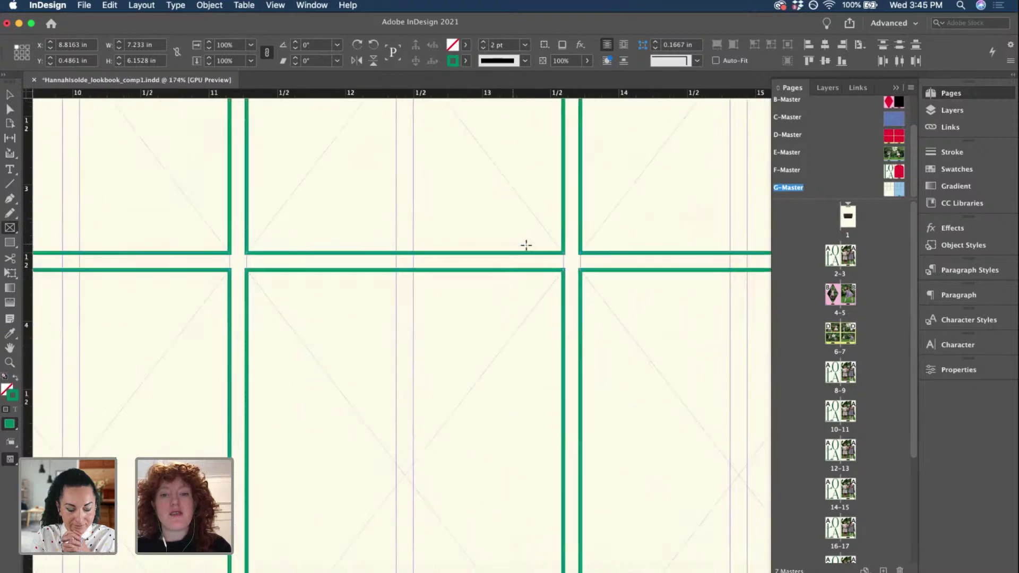
{"action": "scroll", "coordinate": [526, 245], "scroll_direction": "up", "scroll_amount": 1}
{"action": "left_click", "coordinate": [10, 94]}
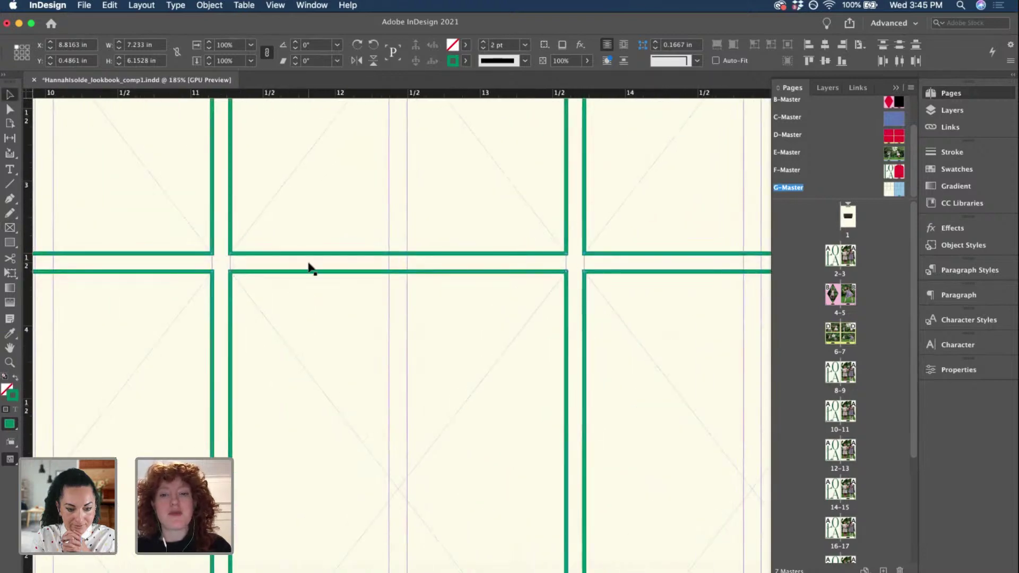
{"action": "scroll", "coordinate": [523, 267], "scroll_direction": "down", "scroll_amount": 3}
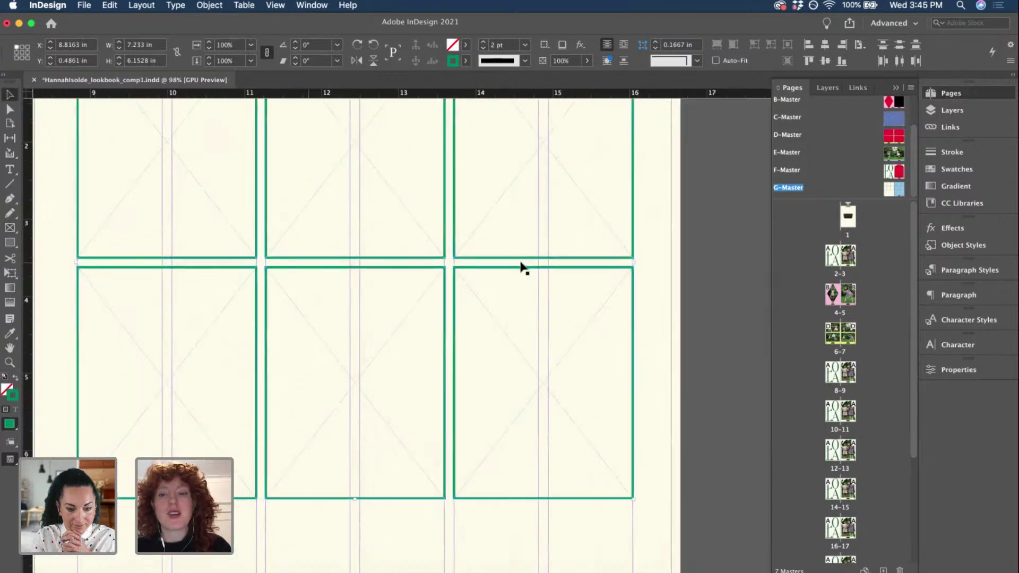
{"action": "left_click", "coordinate": [950, 371]}
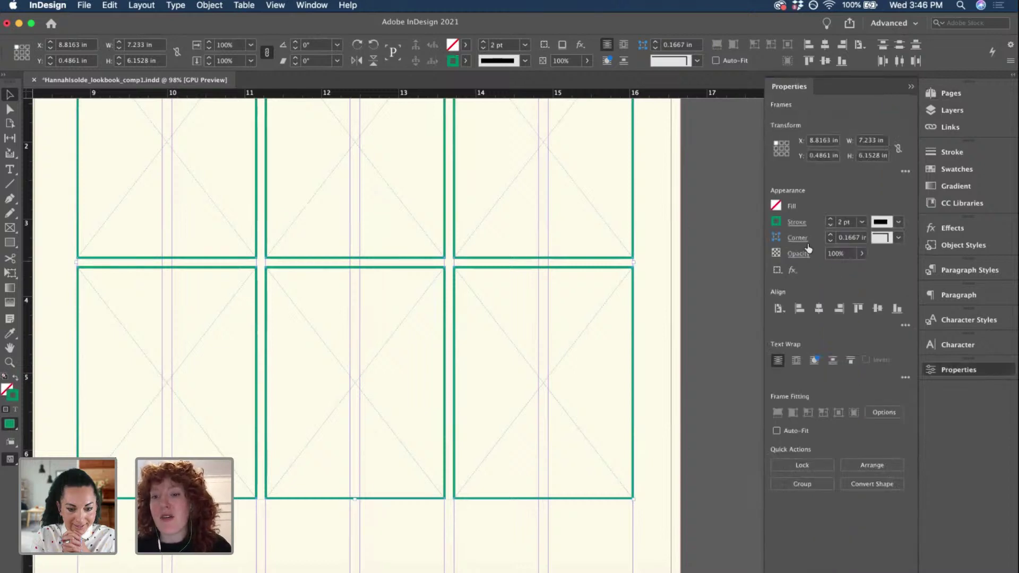
{"action": "left_click", "coordinate": [898, 238]}
{"action": "left_click", "coordinate": [899, 314]}
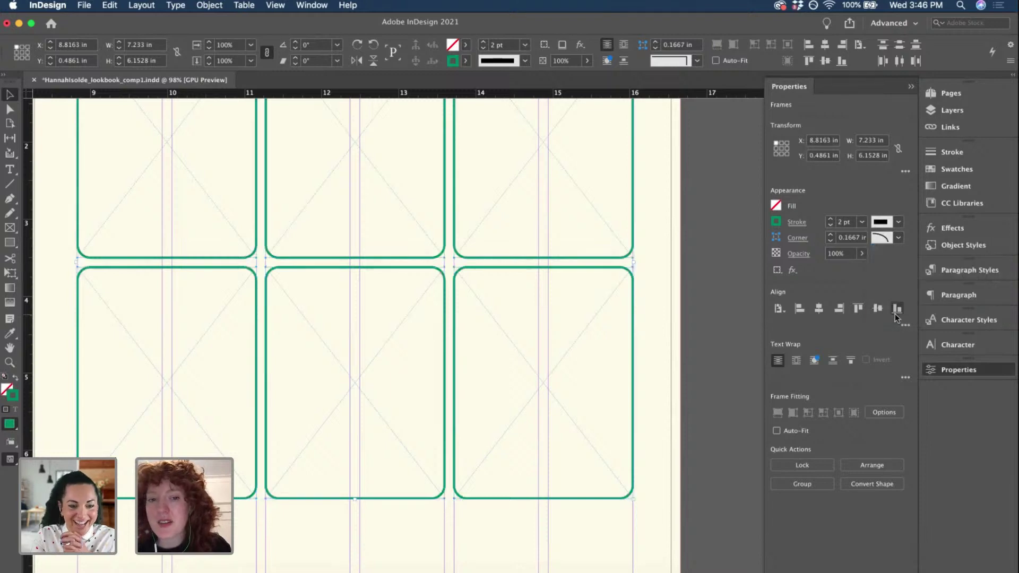
{"action": "left_click", "coordinate": [711, 230]}
{"action": "scroll", "coordinate": [684, 236], "scroll_direction": "down", "scroll_amount": 3}
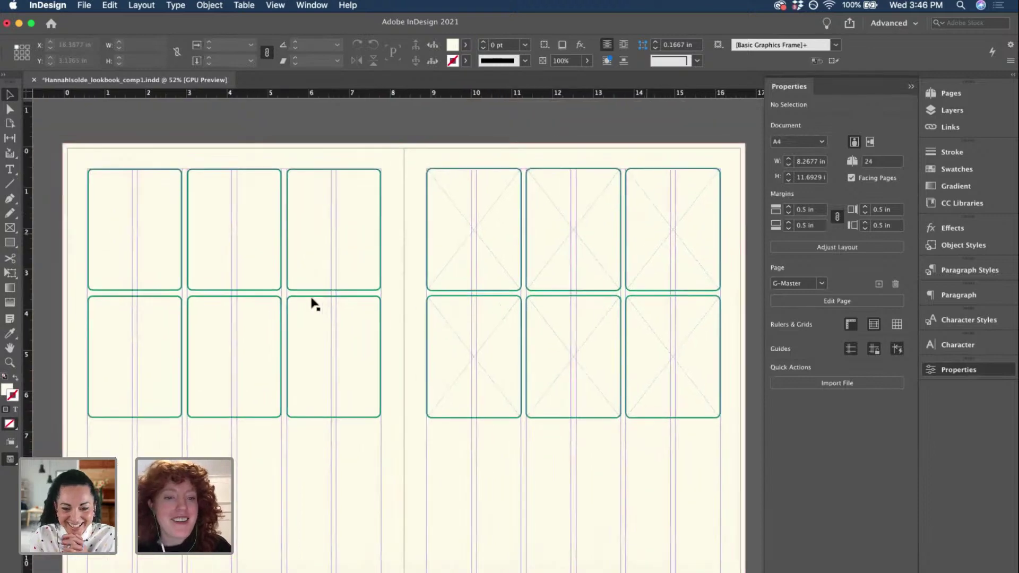
- Delete the six old rounded rectangles on the left page, keeping the cream background
{"action": "key", "text": "super+a"}
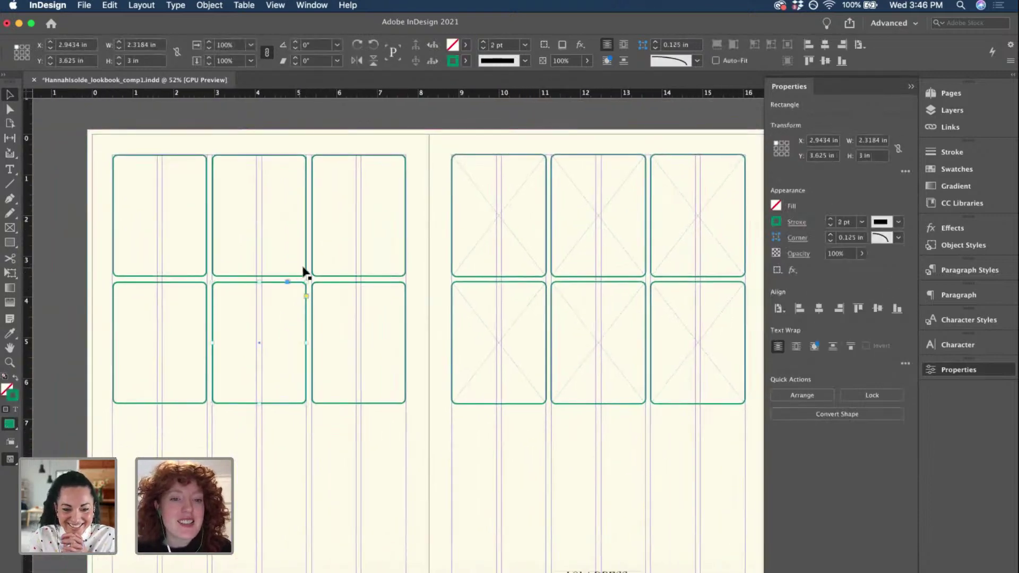
{"action": "left_click_drag", "start_coordinate": [313, 271], "coordinate": [291, 286]}
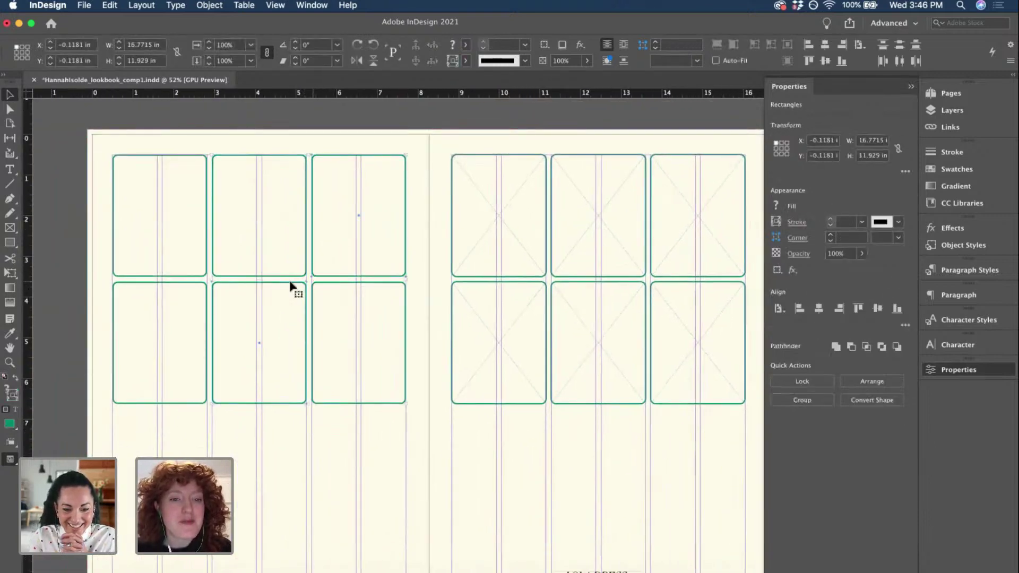
{"action": "left_click", "coordinate": [98, 191]}
{"action": "key", "text": "Delete"}
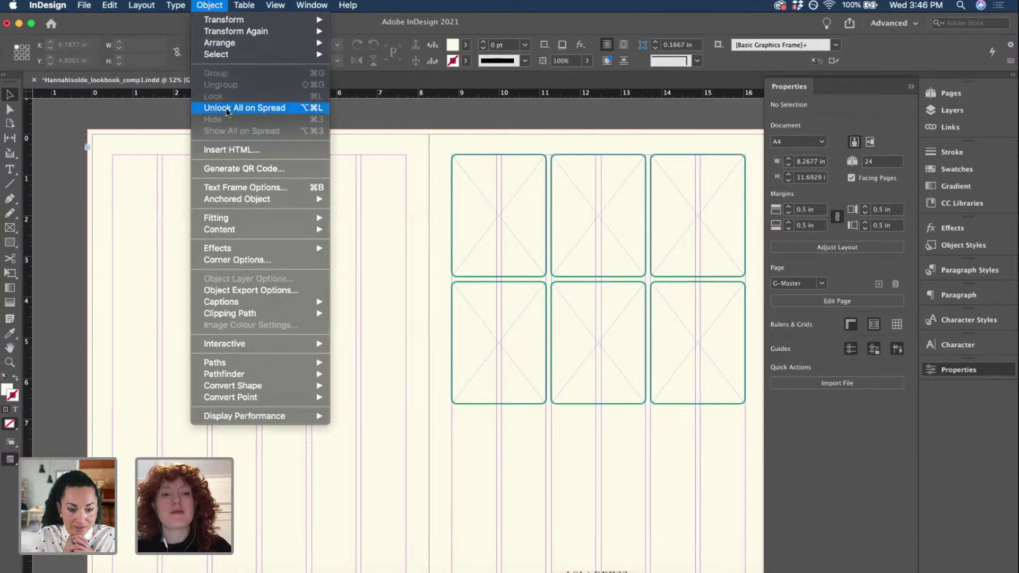
- Unlock all objects on the master spread and select the first frame on the right page
{"action": "left_click", "coordinate": [244, 108]}
{"action": "left_click", "coordinate": [419, 161]}
{"action": "left_click", "coordinate": [501, 191]}
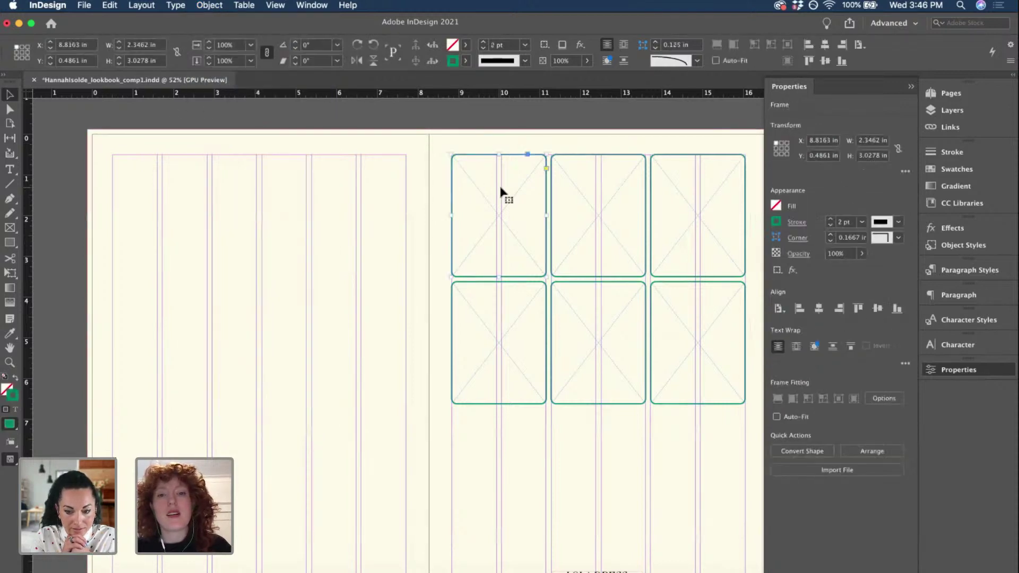
- Duplicate the right page's six frames onto the left page within its margins and clear the selection
{"action": "scroll", "coordinate": [610, 212], "scroll_direction": "right", "scroll_amount": 3}
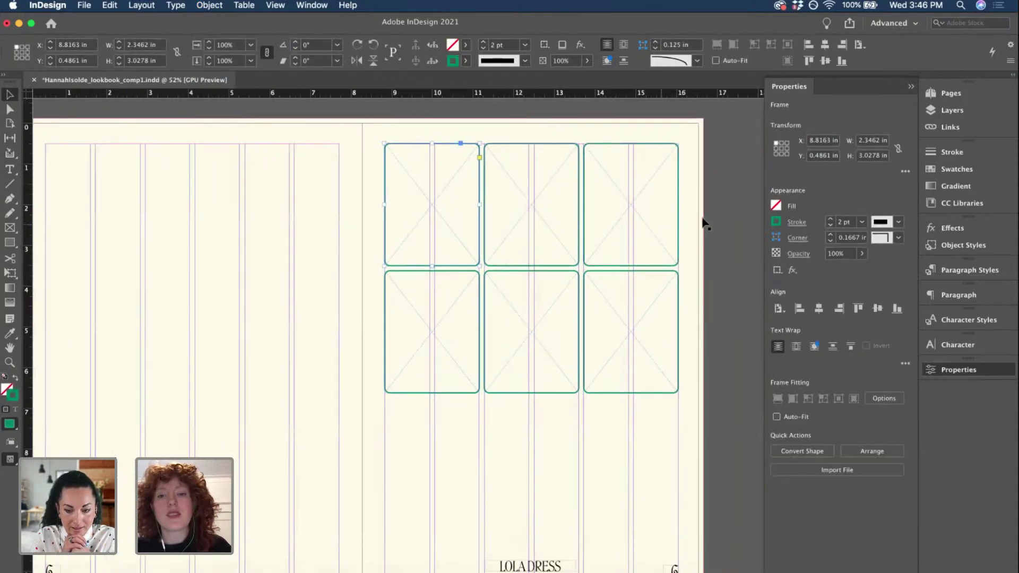
{"action": "left_click_drag", "start_coordinate": [721, 206], "coordinate": [452, 368]}
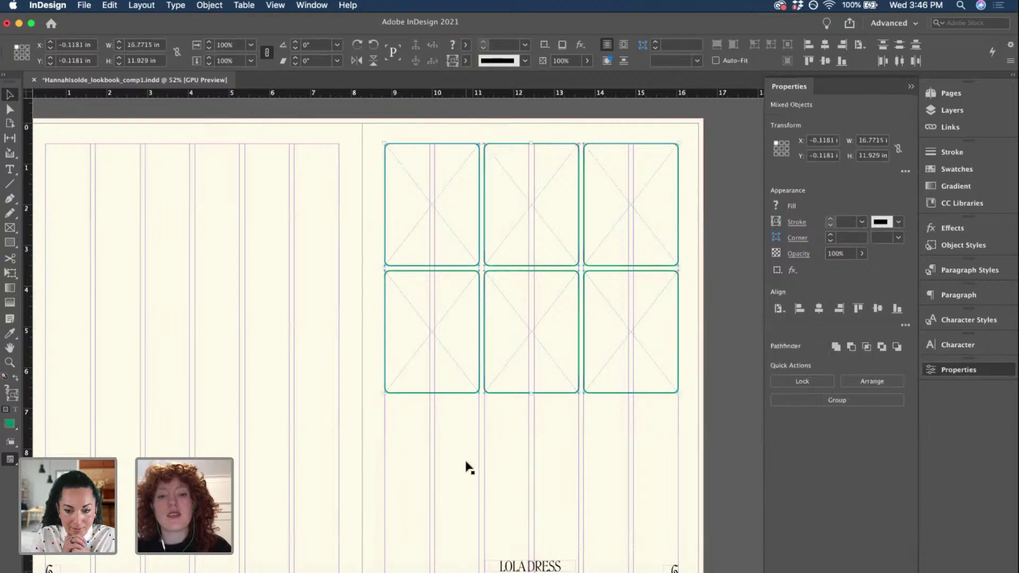
{"action": "scroll", "coordinate": [568, 247], "scroll_direction": "down", "scroll_amount": 2}
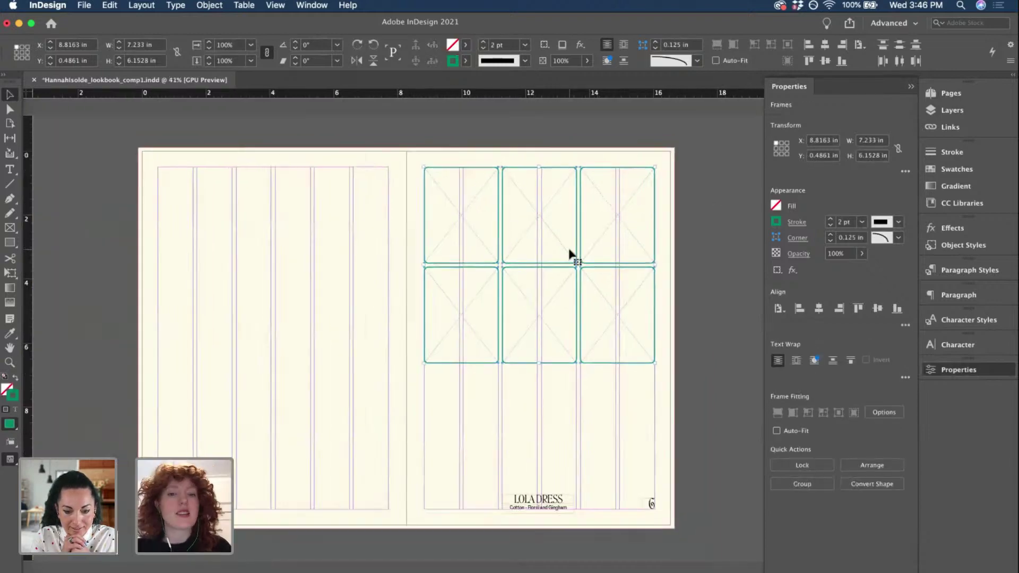
{"action": "left_click_drag", "start_coordinate": [558, 241], "coordinate": [292, 252]}
{"action": "key", "text": "super+shift+a"}
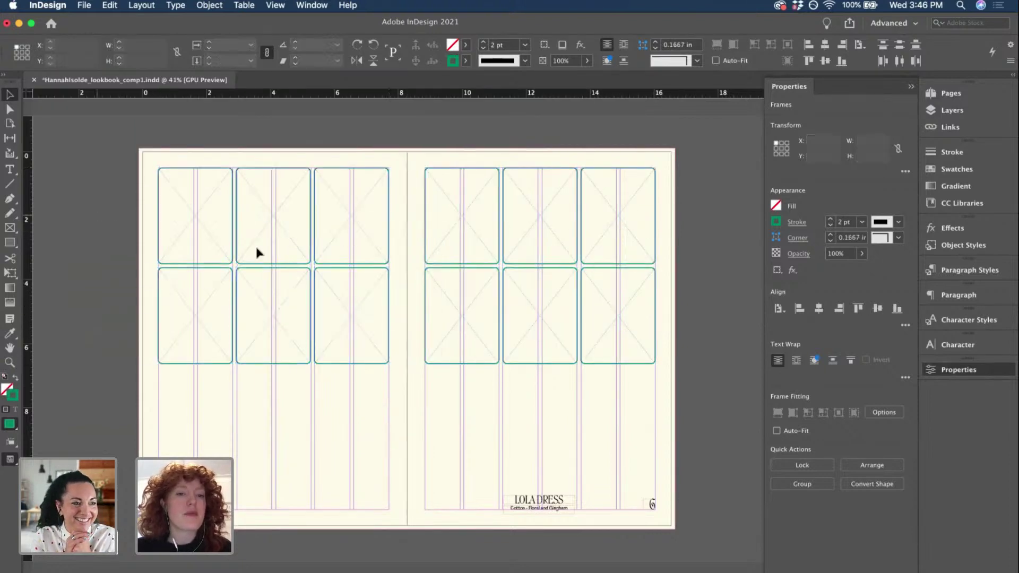
- Inspect the frames' corners, gutters and alignment with the margin guides on both pages of the spread
{"action": "scroll", "coordinate": [159, 175], "scroll_direction": "up", "scroll_amount": 5}
{"action": "scroll", "coordinate": [171, 142], "scroll_direction": "down", "scroll_amount": 4}
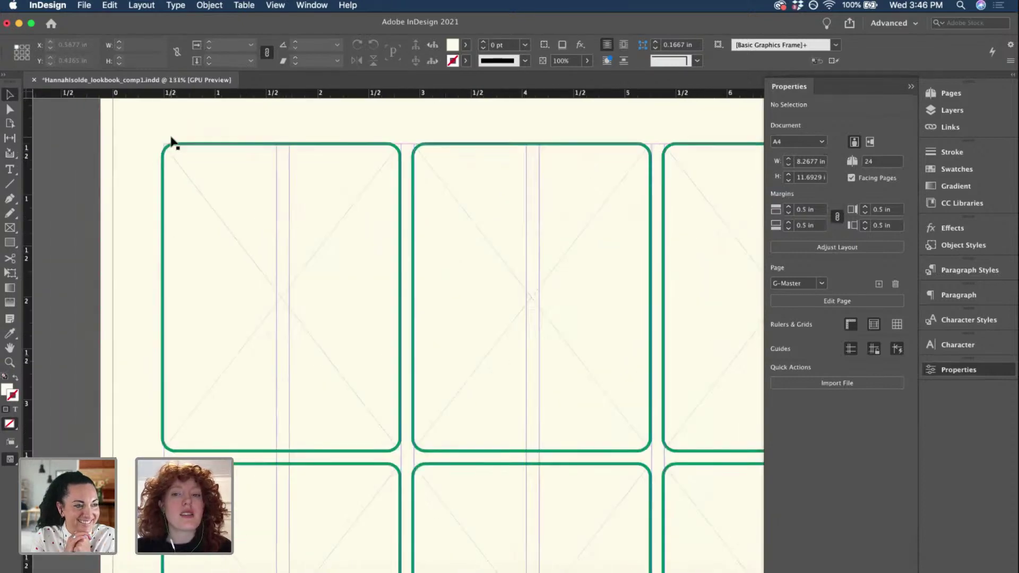
{"action": "scroll", "coordinate": [171, 141], "scroll_direction": "up", "scroll_amount": 3}
{"action": "scroll", "coordinate": [174, 143], "scroll_direction": "right", "scroll_amount": 10}
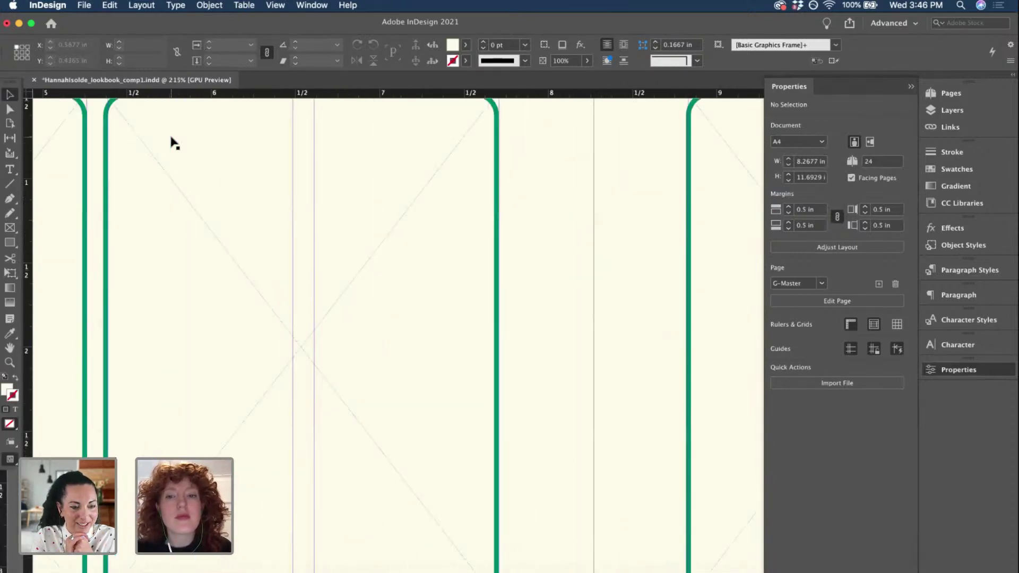
{"action": "scroll", "coordinate": [174, 143], "scroll_direction": "up", "scroll_amount": 2}
{"action": "scroll", "coordinate": [174, 143], "scroll_direction": "right", "scroll_amount": 4}
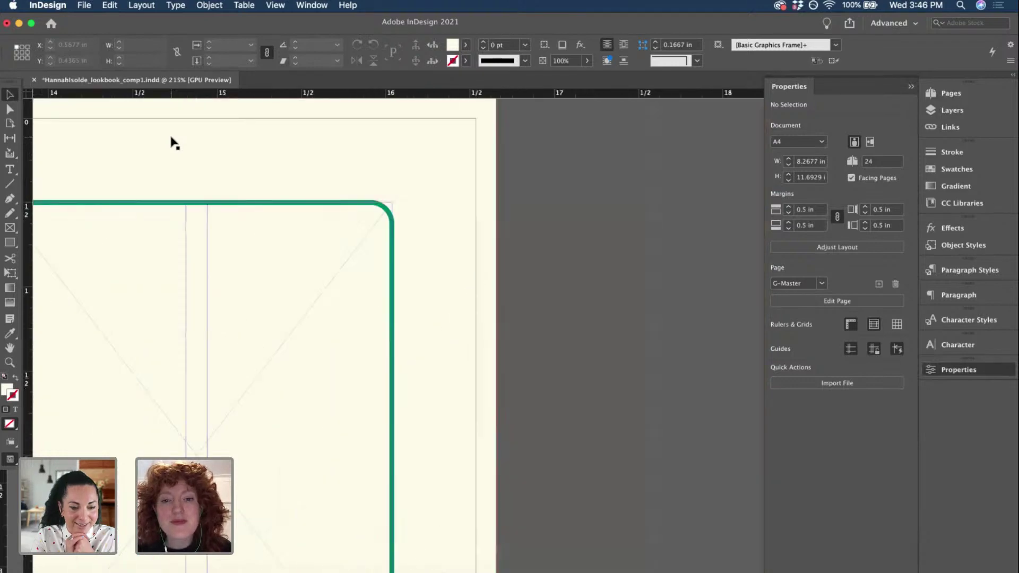
{"action": "scroll", "coordinate": [172, 141], "scroll_direction": "down", "scroll_amount": 5}
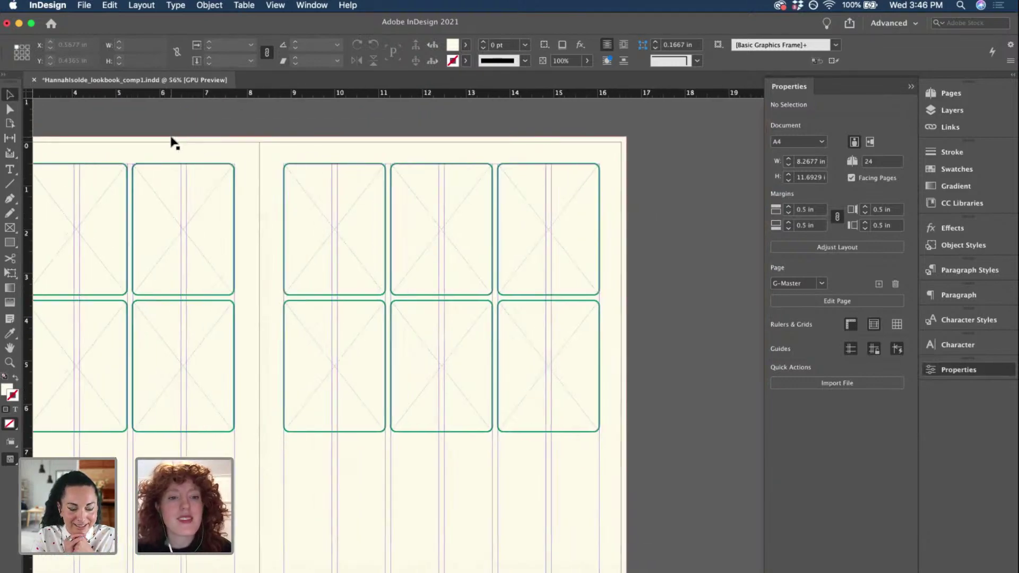
{"action": "scroll", "coordinate": [136, 284], "scroll_direction": "up", "scroll_amount": 2}
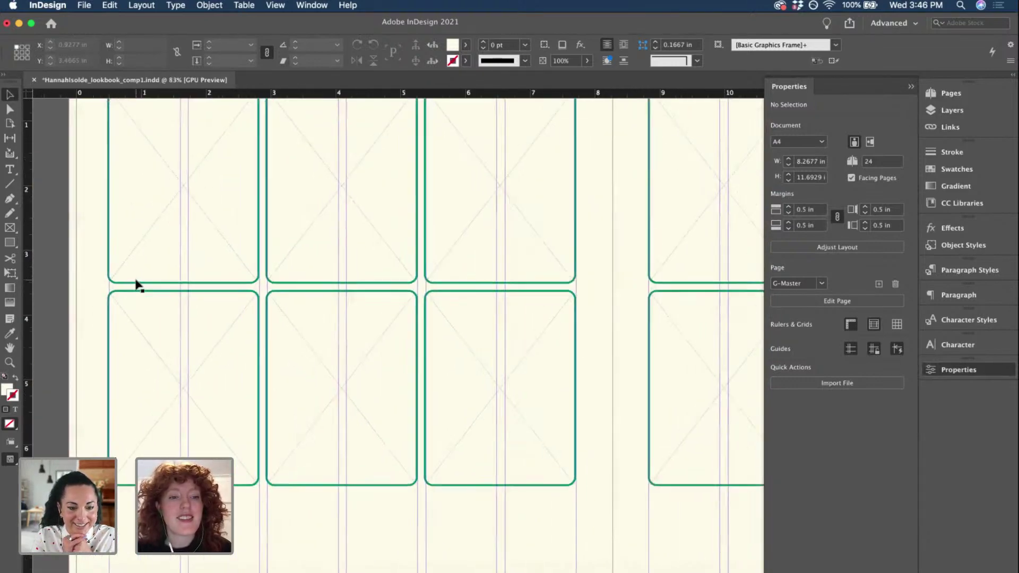
{"action": "left_click", "coordinate": [259, 235]}
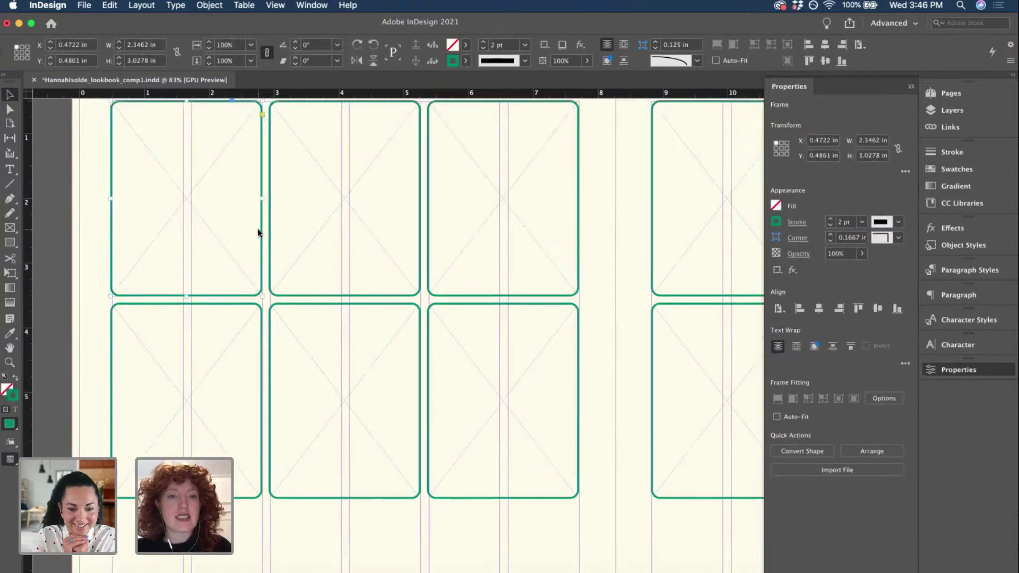
- Place LOLA-FLORAL_FULL.jpg from the ECOM folder into the first upper frame on the left page
{"action": "key", "text": "super+d"}
{"action": "left_click", "coordinate": [530, 101]}
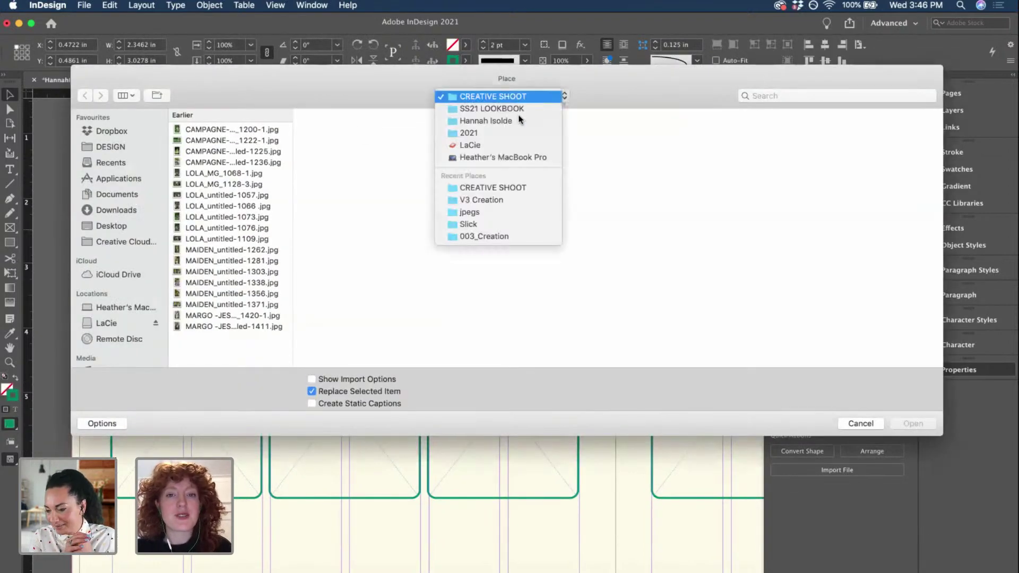
{"action": "key", "text": "Escape"}
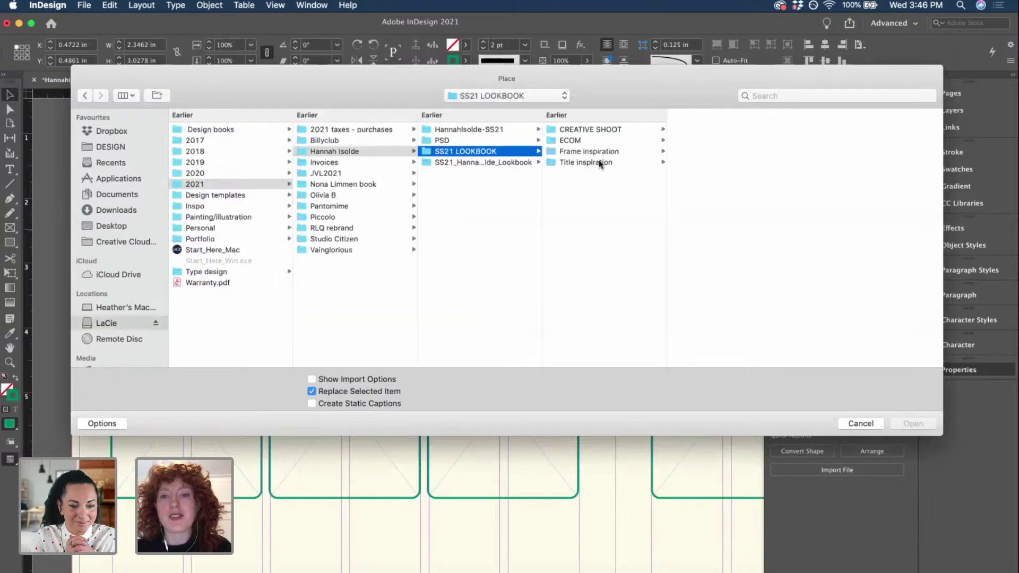
{"action": "left_click", "coordinate": [565, 141]}
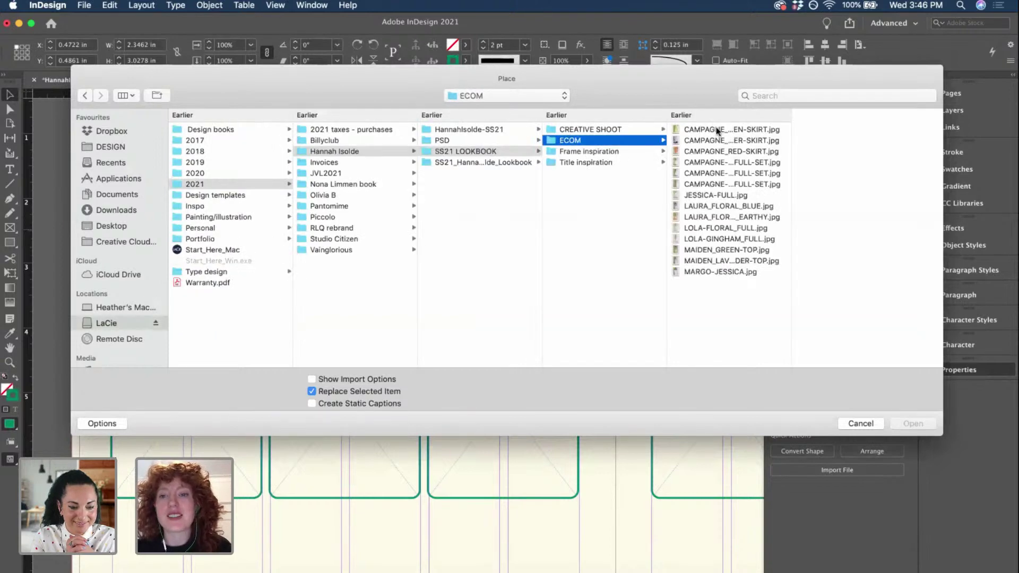
{"action": "left_click", "coordinate": [721, 207]}
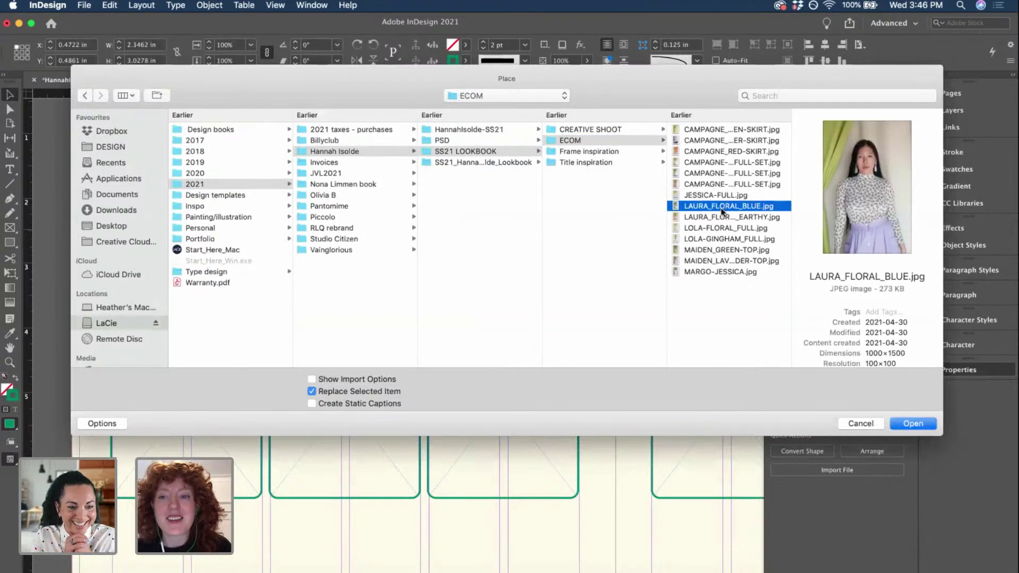
{"action": "left_click", "coordinate": [708, 227]}
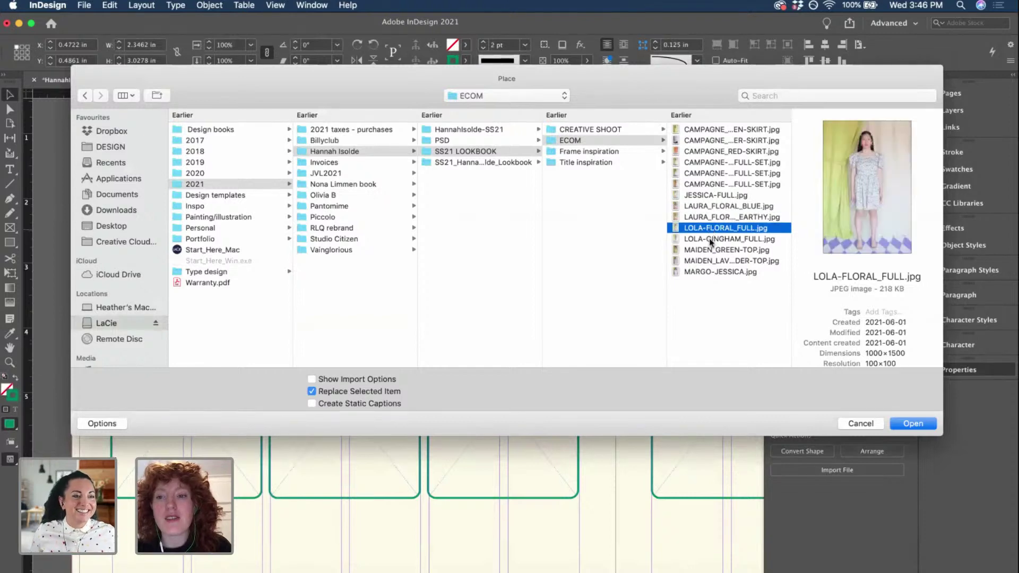
{"action": "left_click", "coordinate": [711, 240]}
{"action": "left_click", "coordinate": [709, 228]}
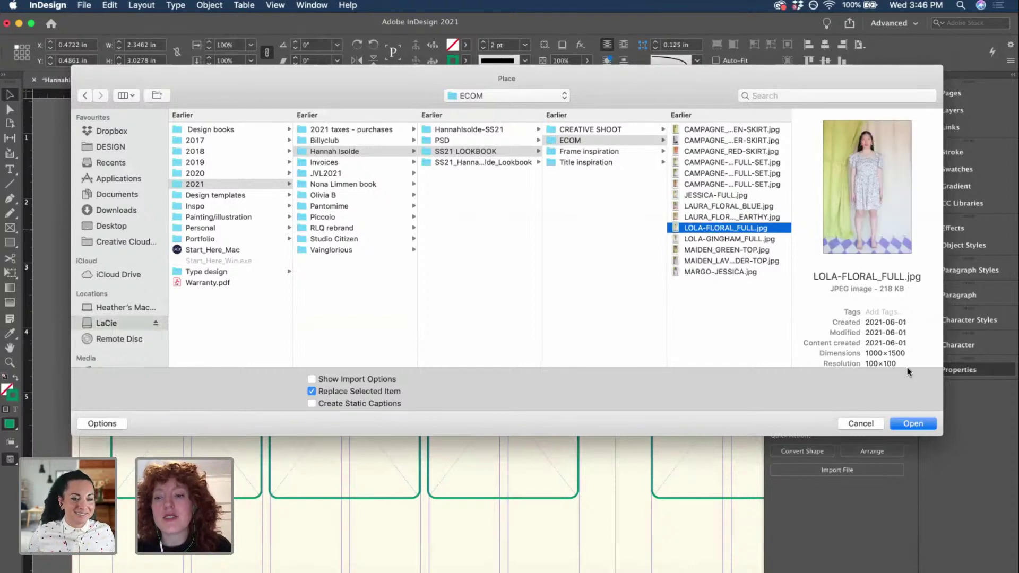
{"action": "left_click", "coordinate": [912, 425]}
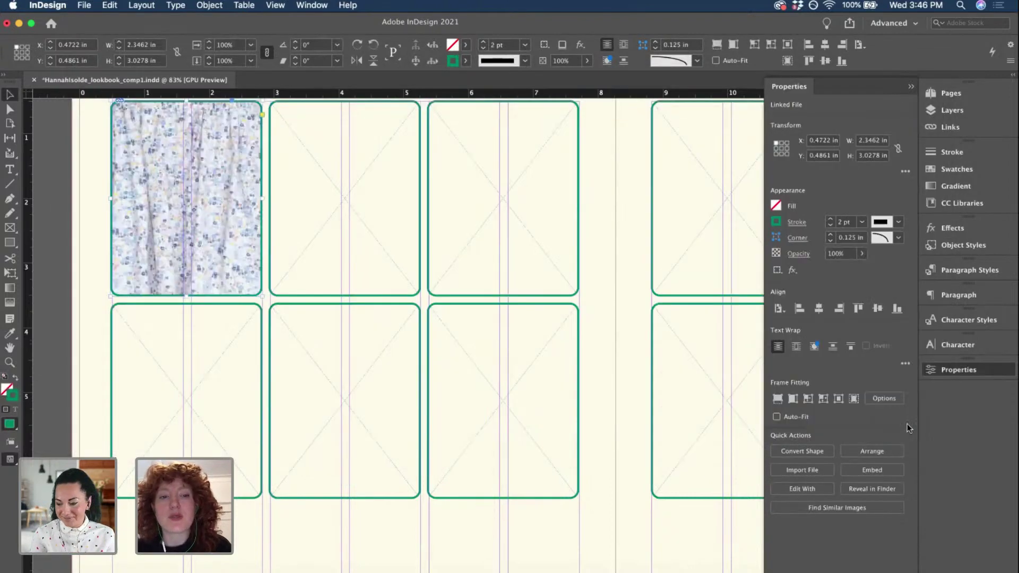
- Scale the floral dress photo down to about 25% inside its frame and clear the selection
{"action": "double_click", "coordinate": [243, 172]}
{"action": "key", "text": "super+shift+comma"}
{"action": "key", "text": "super+shift+comma"}
{"action": "key", "text": "super+shift+comma"}
{"action": "key", "text": "super+shift+comma"}
{"action": "key", "text": "super+shift+comma"}
{"action": "key", "text": "super+shift+comma"}
{"action": "key", "text": "super+shift+comma"}
{"action": "key", "text": "super+shift+comma"}
{"action": "key", "text": "super+shift+comma"}
{"action": "key", "text": "super+shift+comma"}
{"action": "key", "text": "super+shift+comma"}
{"action": "key", "text": "super+shift+comma"}
{"action": "key", "text": "super+shift+comma"}
{"action": "key", "text": "super+shift+comma"}
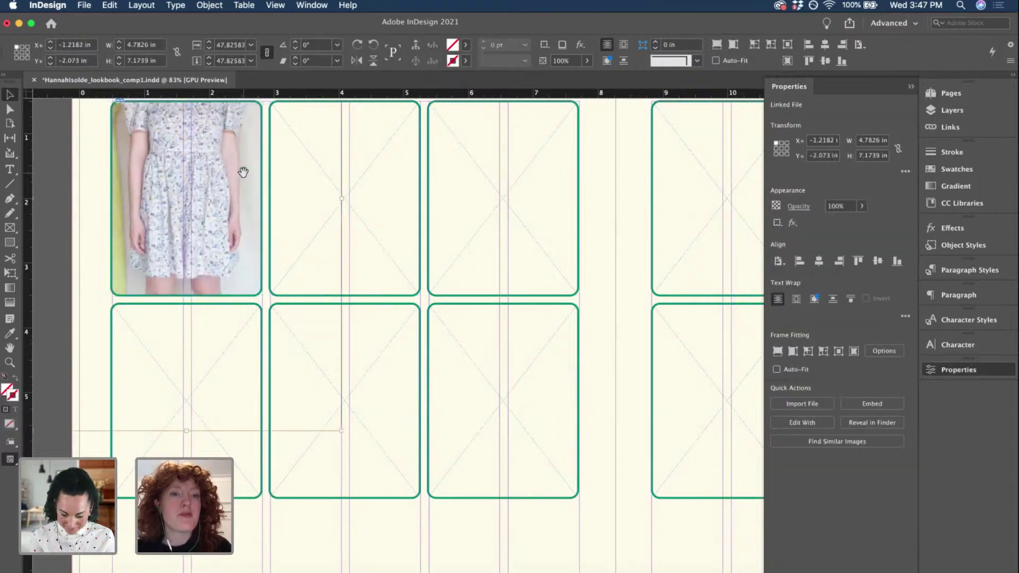
{"action": "key", "text": "super+shift+comma"}
{"action": "key", "text": "super+shift+comma"}
{"action": "key", "text": "super+shift+comma"}
{"action": "key", "text": "super+shift+comma"}
{"action": "key", "text": "super+shift+comma"}
{"action": "key", "text": "super+shift+comma"}
{"action": "key", "text": "super+shift+comma"}
{"action": "key", "text": "super+shift+comma"}
{"action": "key", "text": "super+shift+comma"}
{"action": "key", "text": "super+shift+comma"}
{"action": "key", "text": "super+shift+comma"}
{"action": "key", "text": "super+shift+comma"}
{"action": "key", "text": "super+shift+comma"}
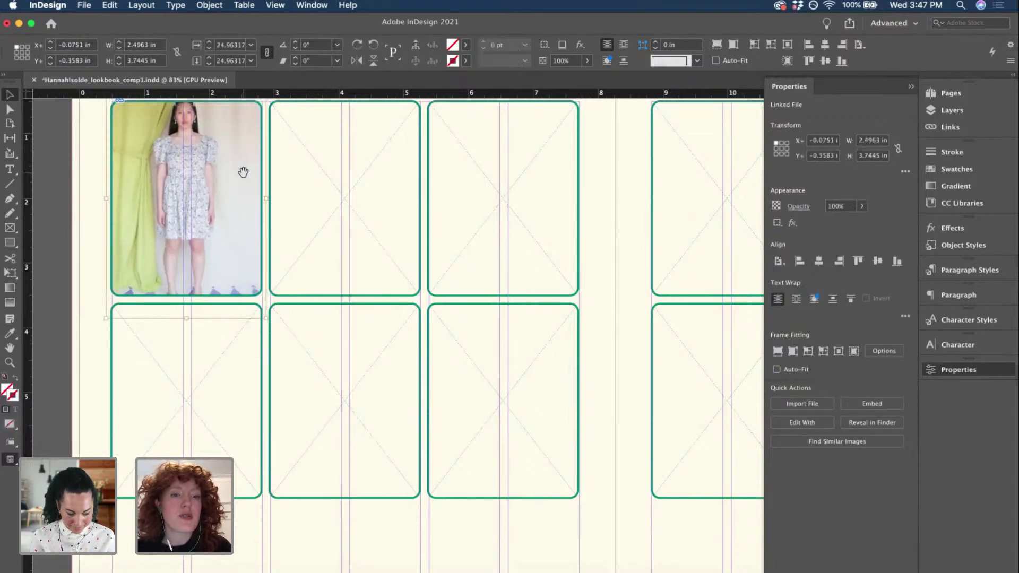
{"action": "left_click", "coordinate": [62, 161]}
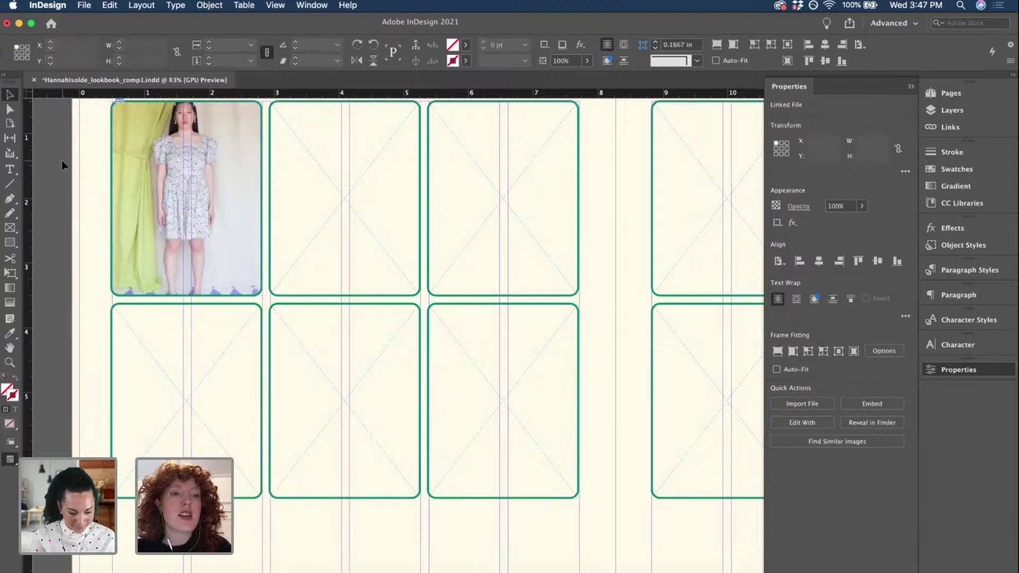
{"action": "scroll", "coordinate": [62, 160], "scroll_direction": "up", "scroll_amount": 2}
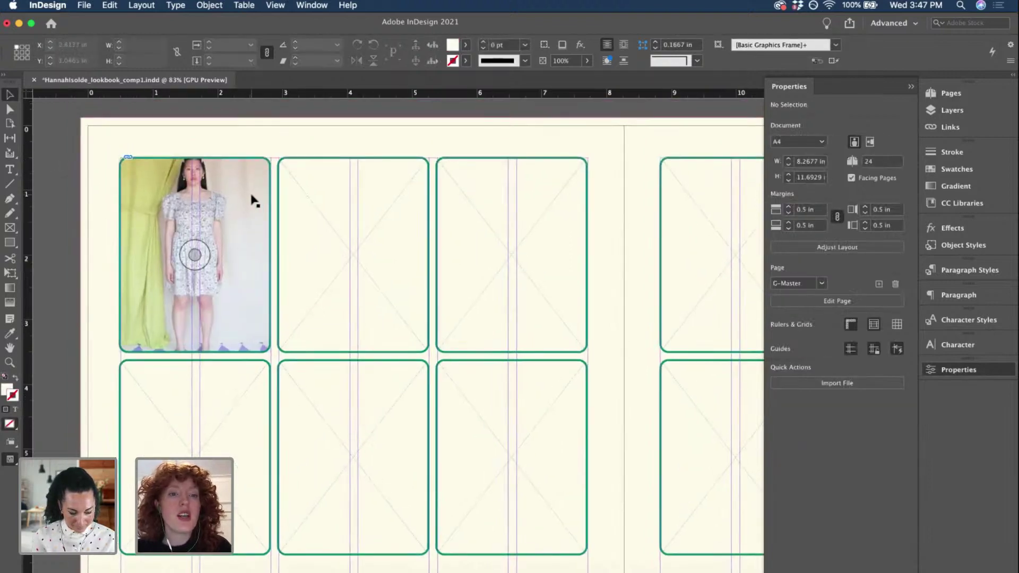
- Delete the floral dress photo from the first frame and select the empty frame
{"action": "left_click", "coordinate": [223, 217]}
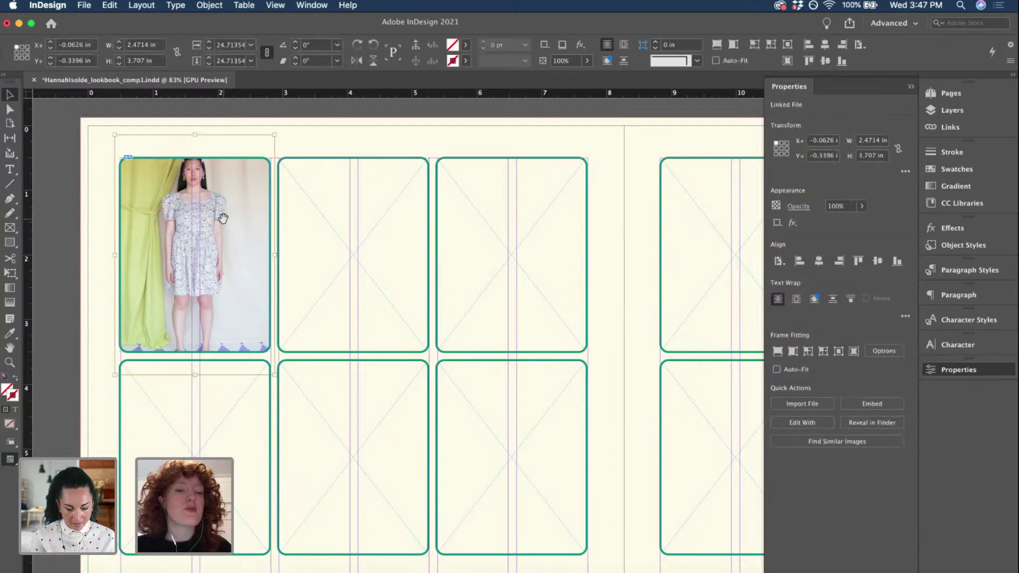
{"action": "key", "text": "super+alt+shift+c"}
{"action": "key", "text": "Delete"}
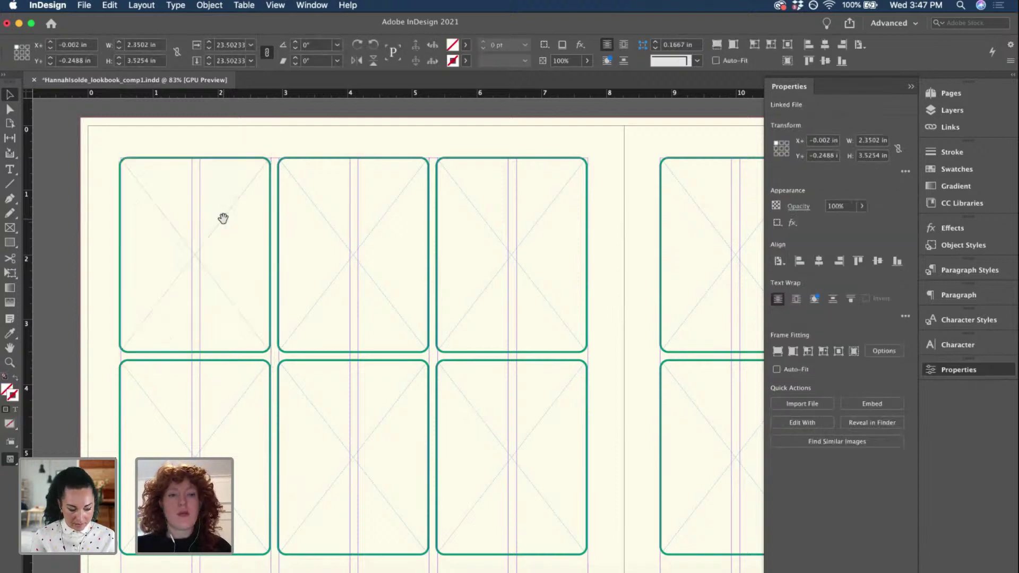
{"action": "left_click", "coordinate": [162, 189]}
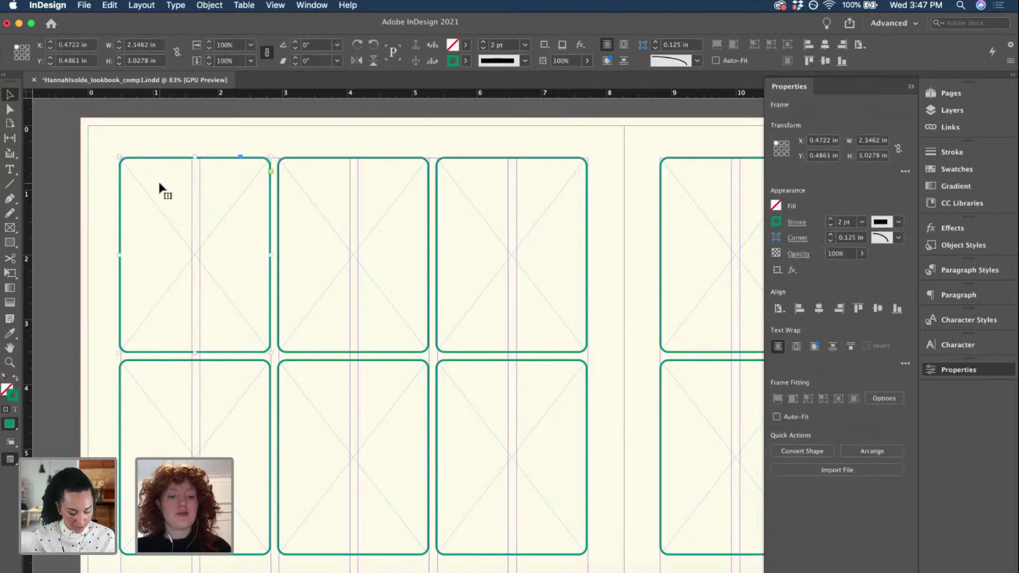
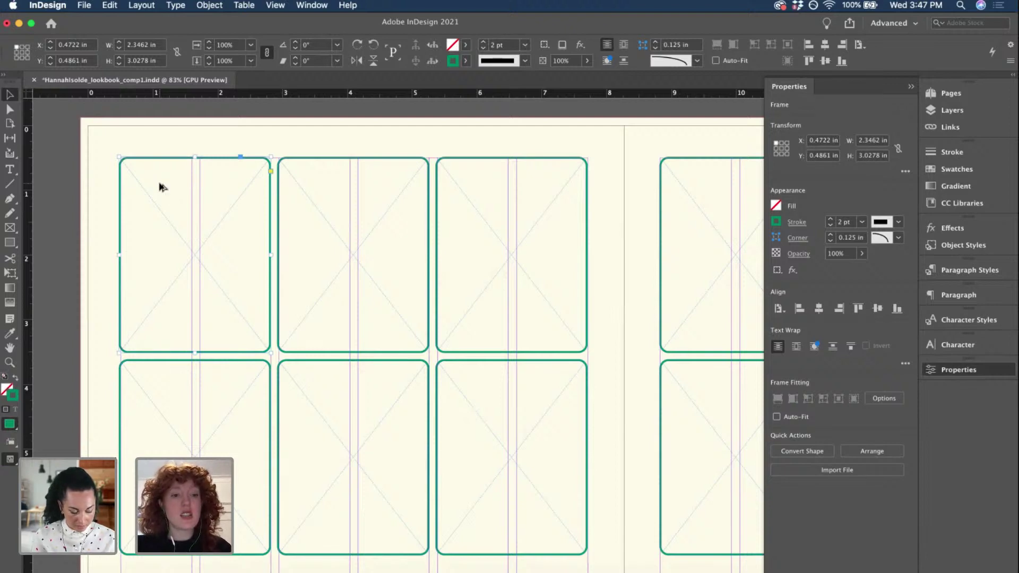
{"action": "left_click", "coordinate": [140, 119]}
{"action": "left_click", "coordinate": [204, 217]}
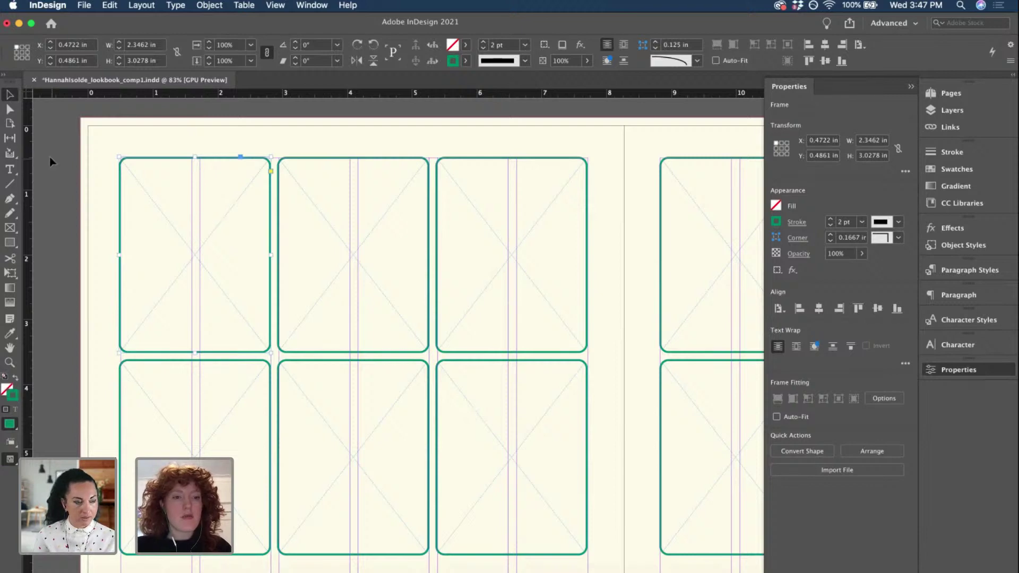
{"action": "left_click", "coordinate": [159, 206]}
{"action": "left_click", "coordinate": [182, 207]}
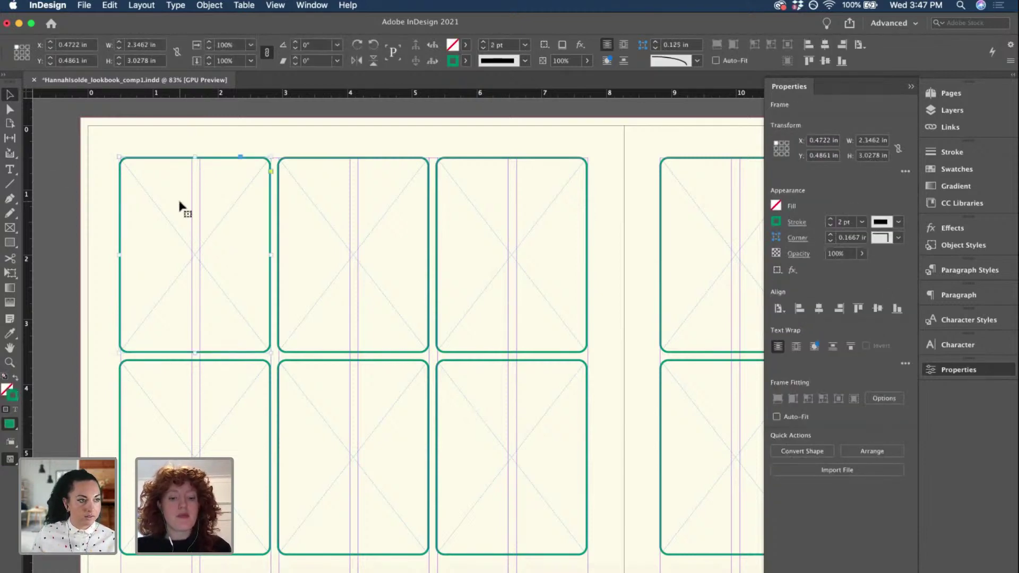
{"action": "key", "text": "super+e"}
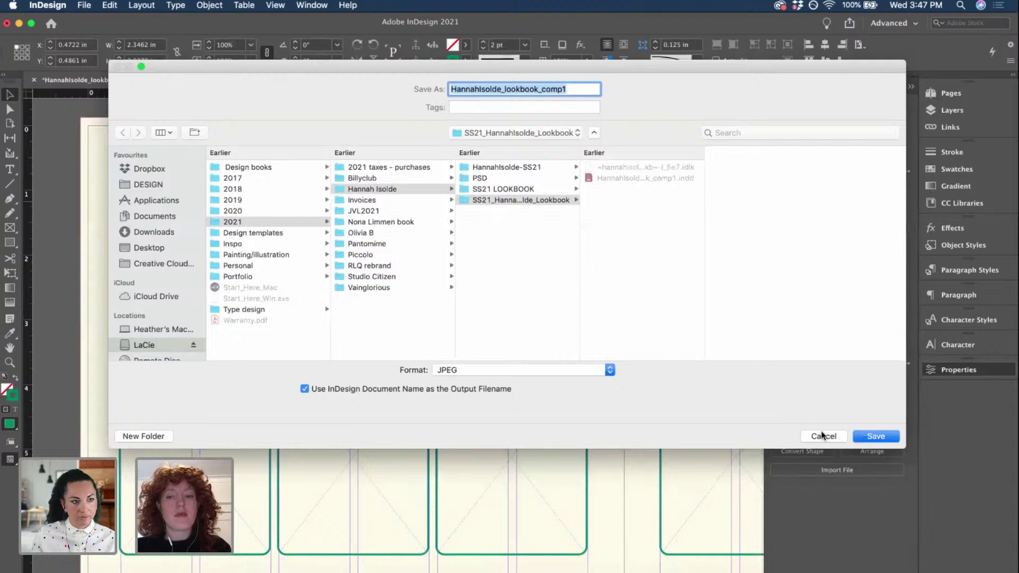
{"action": "left_click", "coordinate": [823, 436]}
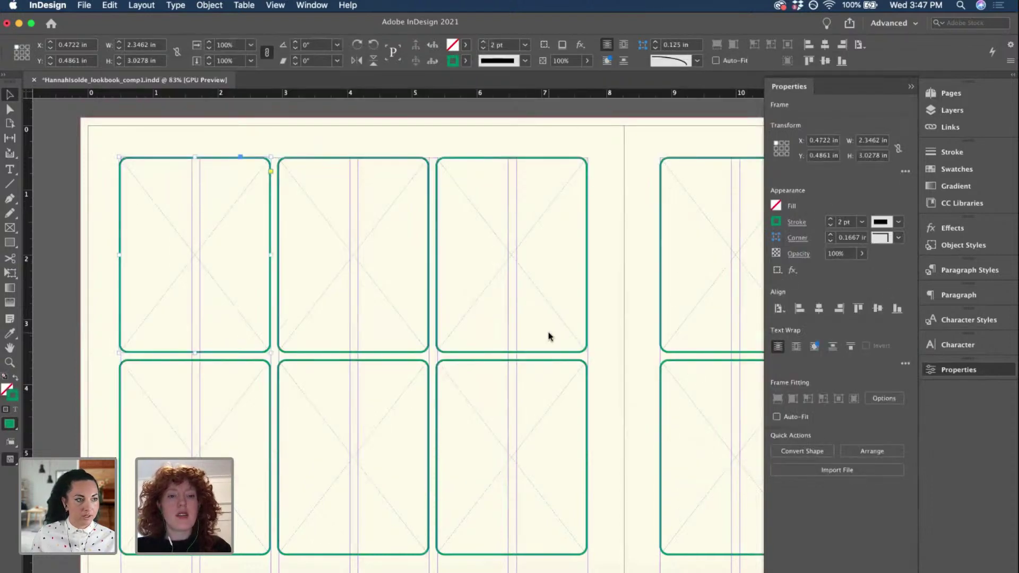
- Place LOLA-FLORAL_FULL.jpg into the left page's first upper frame and fit the photo proportionally inside it
{"action": "key", "text": "super+d"}
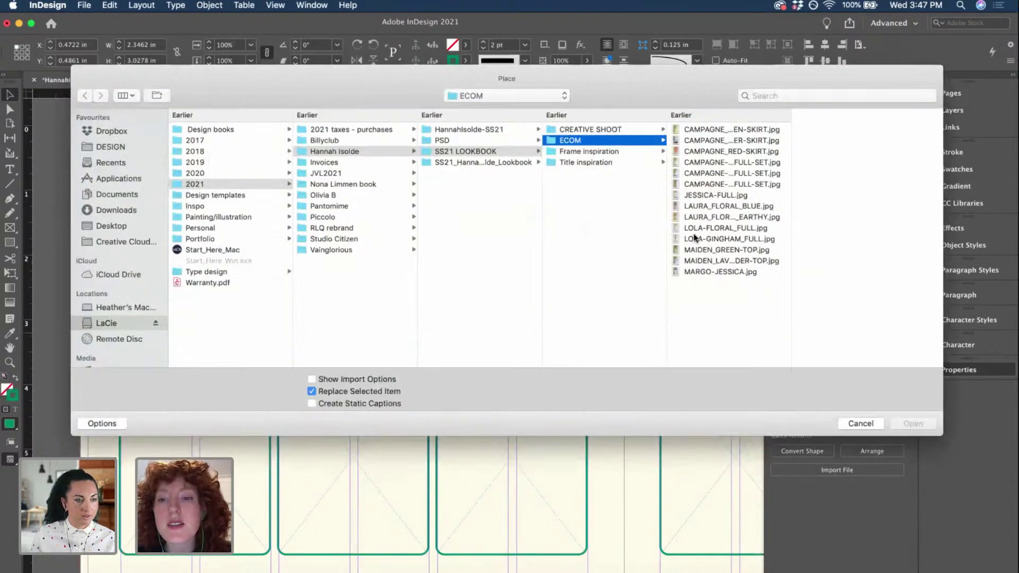
{"action": "left_click", "coordinate": [694, 229]}
{"action": "left_click", "coordinate": [913, 424]}
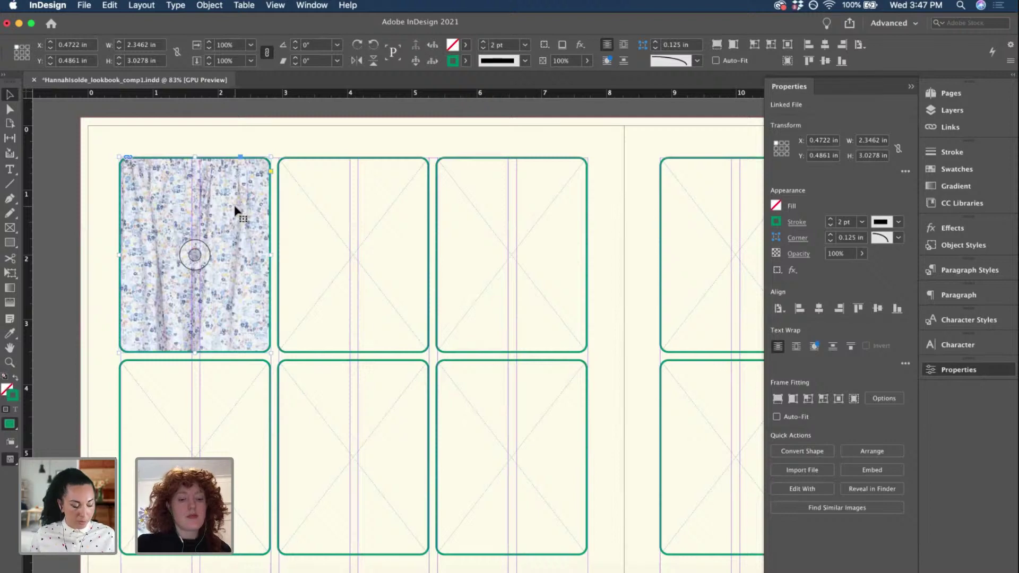
{"action": "key", "text": "super+alt+shift+e"}
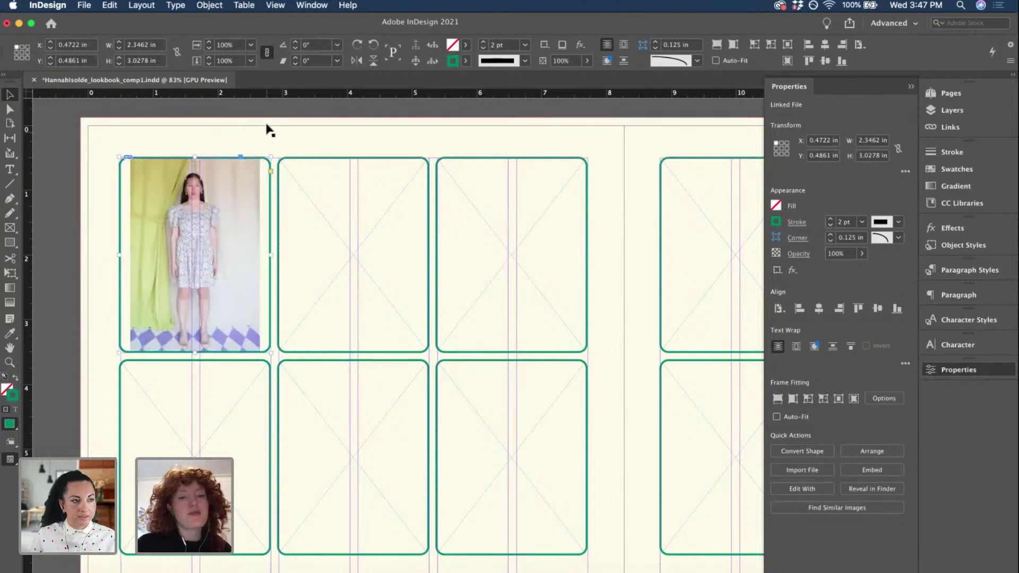
- Enlarge the floral dress photo to about 24% so it fills the frame, and shift it down to leave space above the model's head
{"action": "double_click", "coordinate": [249, 202]}
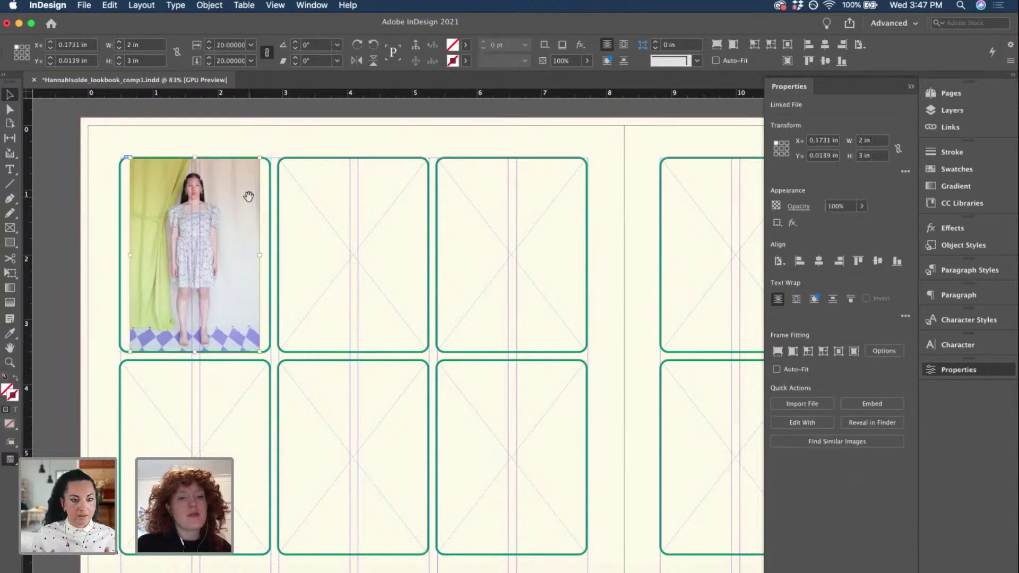
{"action": "key", "text": "super+alt+shift+c"}
{"action": "key", "text": "super+comma"}
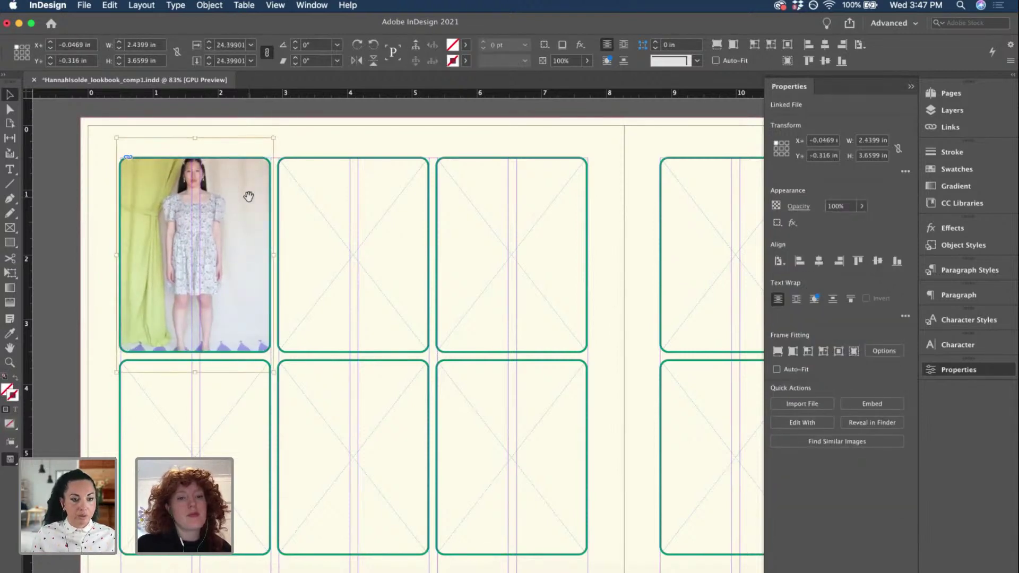
{"action": "key", "text": "Down"}
{"action": "key", "text": "Down"}
{"action": "key", "text": "Down"}
{"action": "key", "text": "Down"}
{"action": "key", "text": "Down"}
{"action": "key", "text": "Down"}
{"action": "key", "text": "Down"}
{"action": "key", "text": "Down"}
{"action": "key", "text": "Down"}
{"action": "key", "text": "Down"}
{"action": "key", "text": "Down"}
{"action": "key", "text": "Down"}
{"action": "key", "text": "Down"}
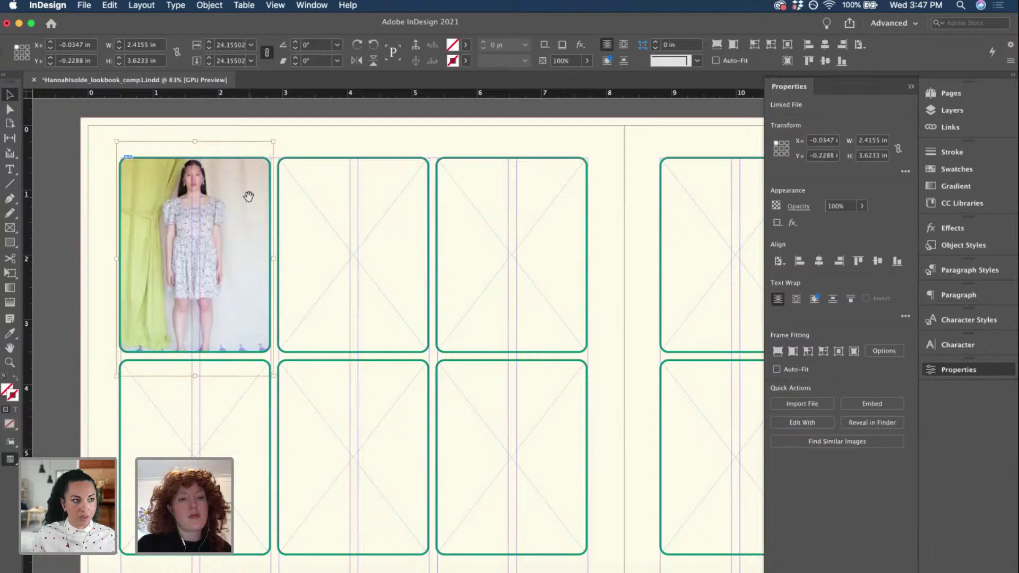
{"action": "key", "text": "Down"}
{"action": "key", "text": "Down"}
{"action": "key", "text": "Down"}
{"action": "key", "text": "Down"}
{"action": "key", "text": "Down"}
{"action": "key", "text": "Down"}
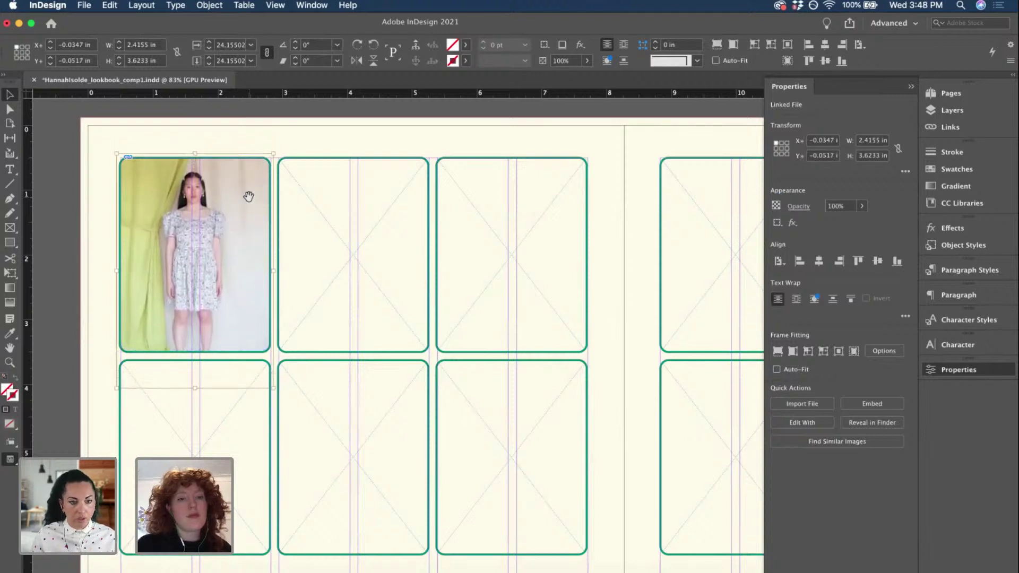
{"action": "left_click", "coordinate": [231, 112]}
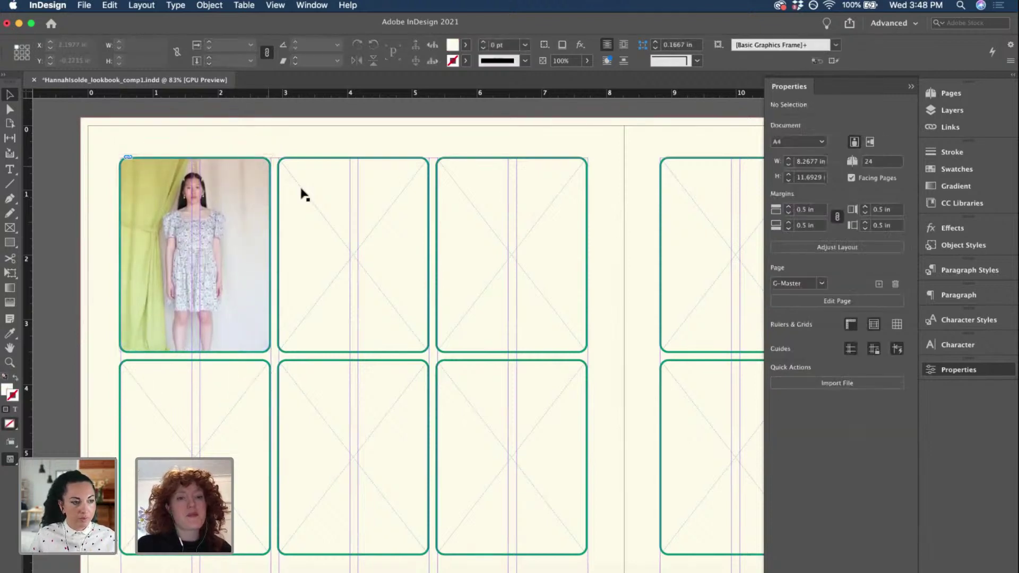
{"action": "left_click", "coordinate": [304, 195]}
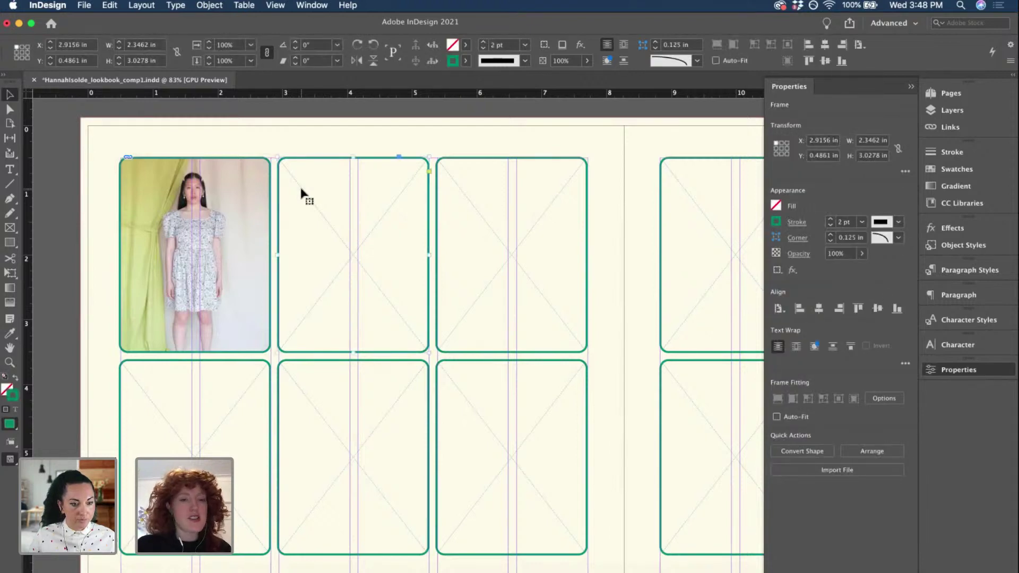
{"action": "key", "text": "super+d"}
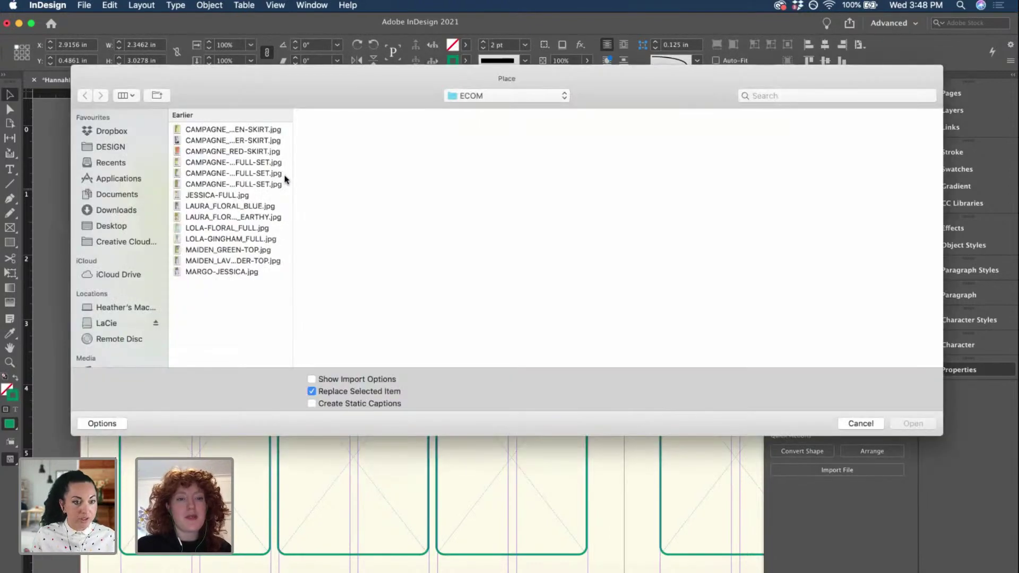
{"action": "left_click", "coordinate": [860, 422]}
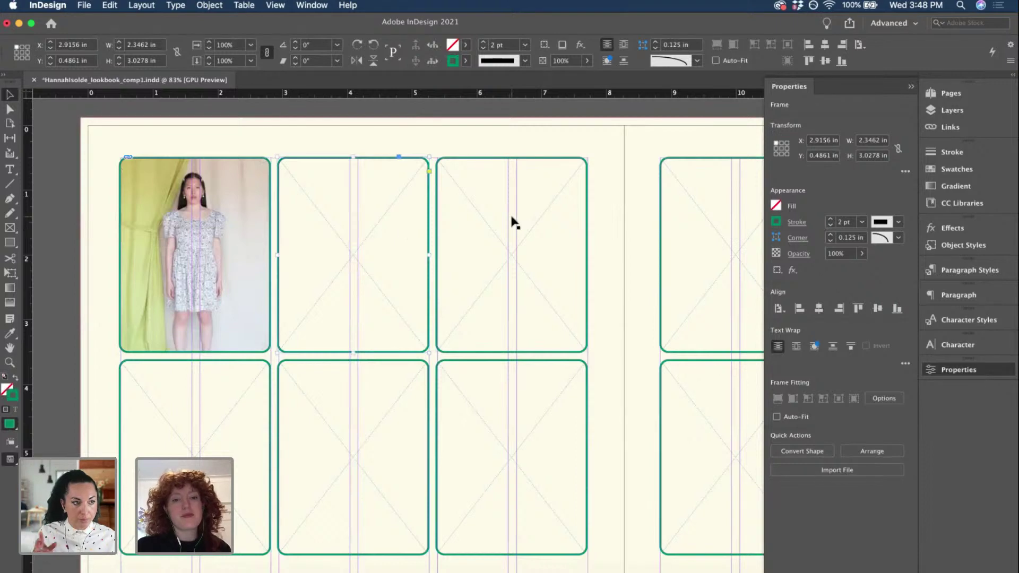
{"action": "left_click", "coordinate": [511, 220], "text": "shift"}
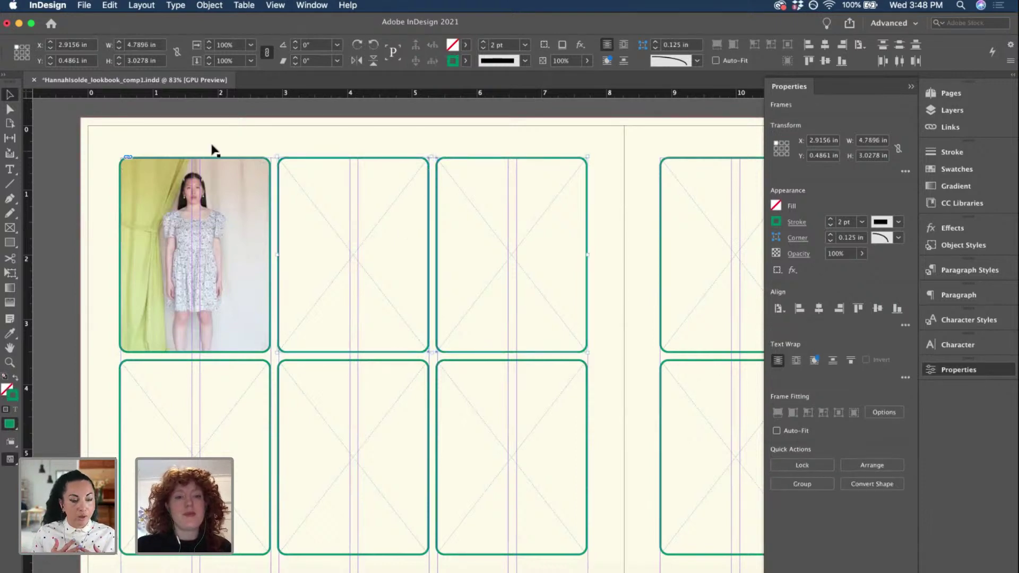
{"action": "left_click", "coordinate": [61, 143]}
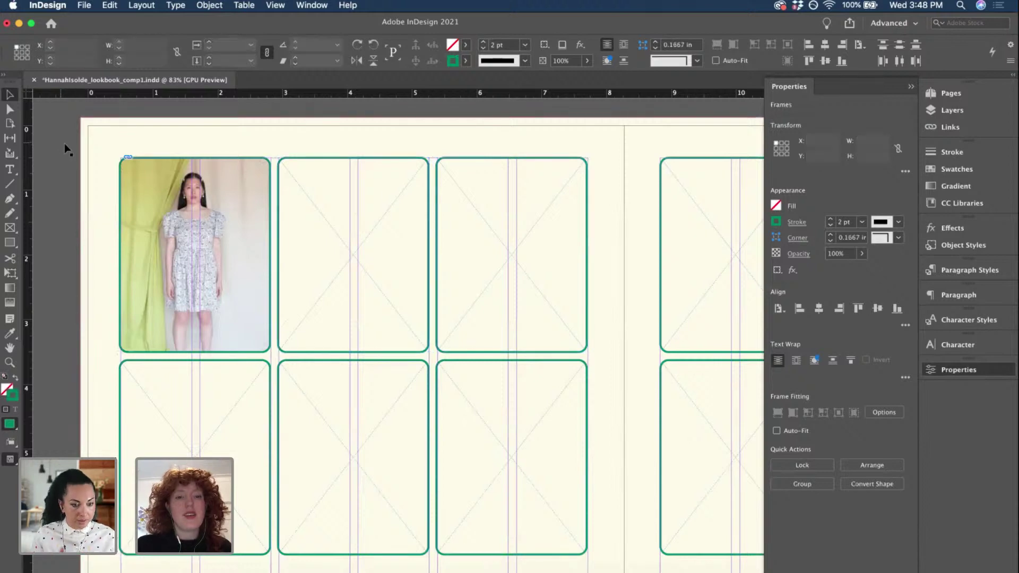
- Place LOLA-GINGHAM_FULL.jpg from the ECOM folder into the second frame of the left page's upper row
{"action": "left_click", "coordinate": [385, 189]}
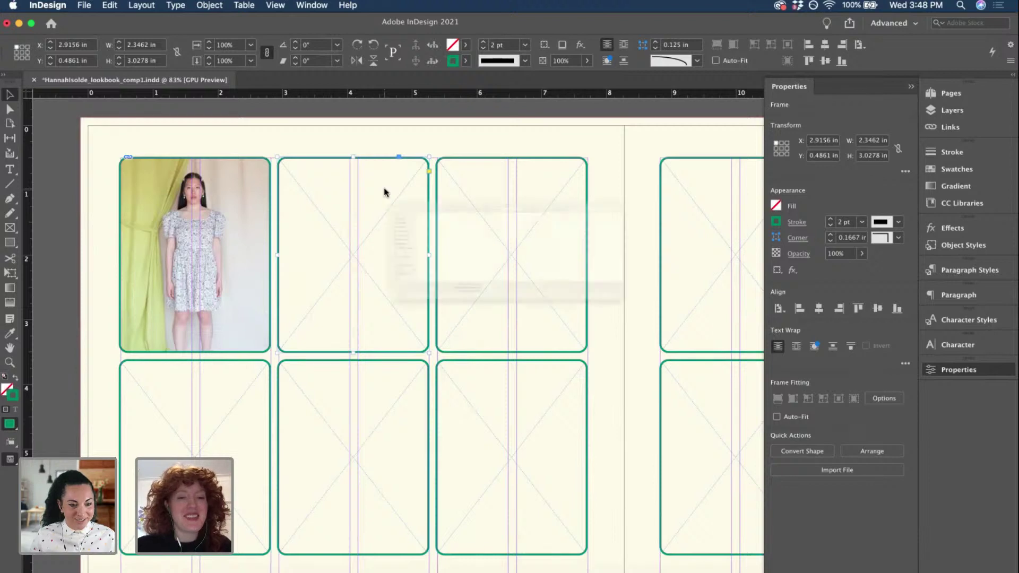
{"action": "key", "text": "super+d"}
{"action": "left_click", "coordinate": [227, 240]}
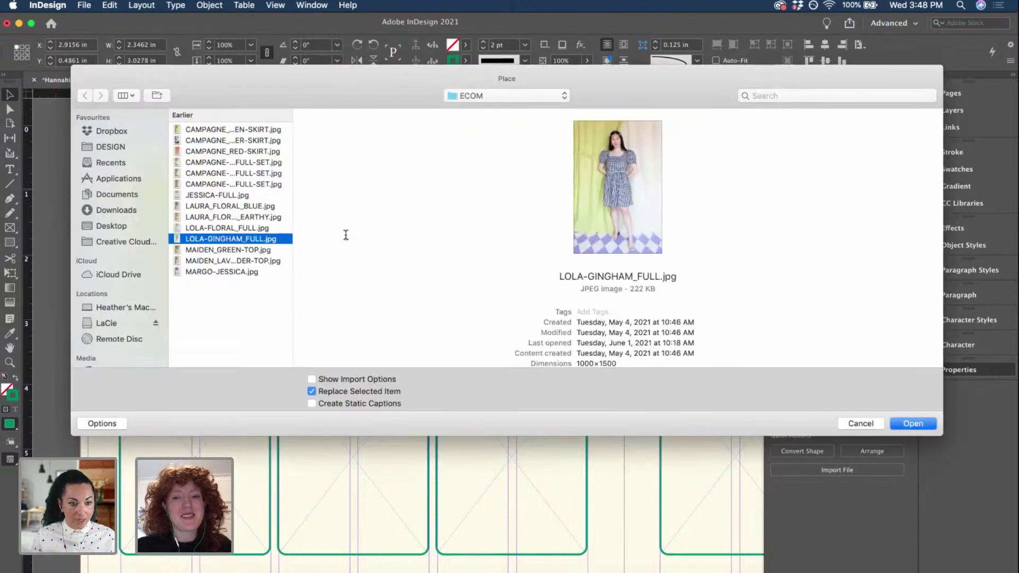
{"action": "left_click", "coordinate": [928, 423]}
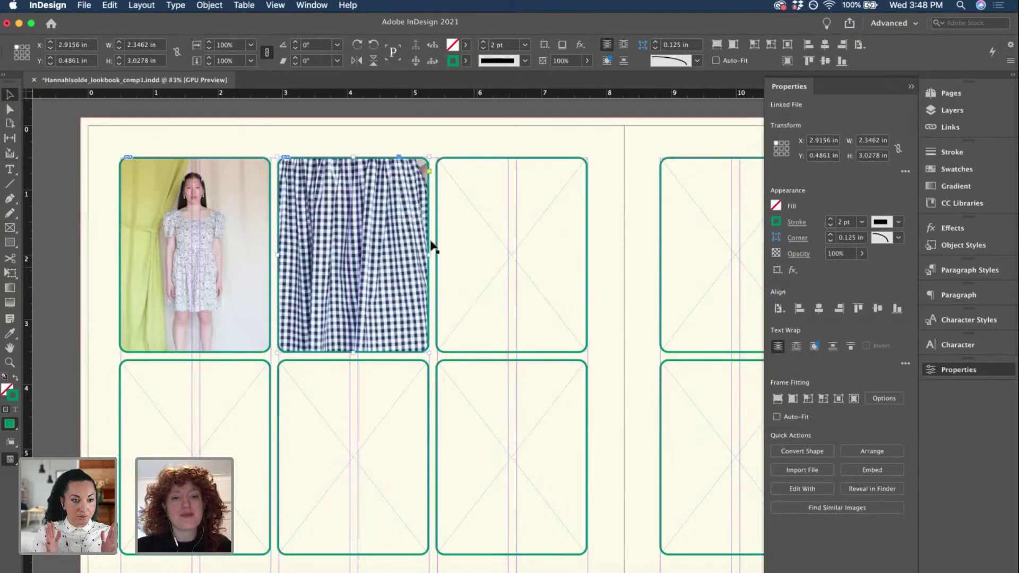
- Fit the gingham dress photo to fill its frame at about 24%, and shift it down to leave space above the model's head
{"action": "key", "text": "super+alt+shift+e"}
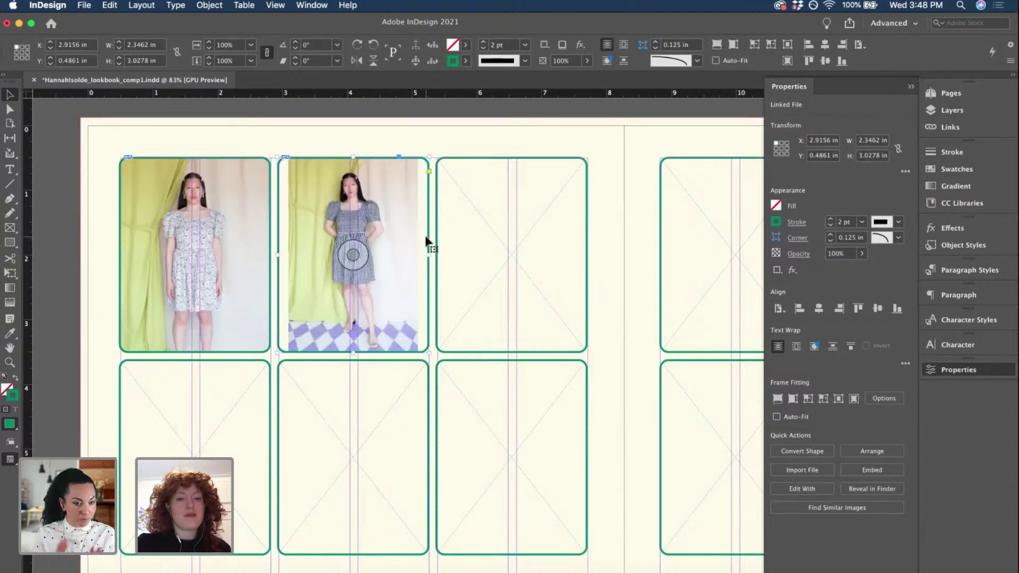
{"action": "double_click", "coordinate": [403, 228]}
{"action": "key", "text": "super+alt+shift+c"}
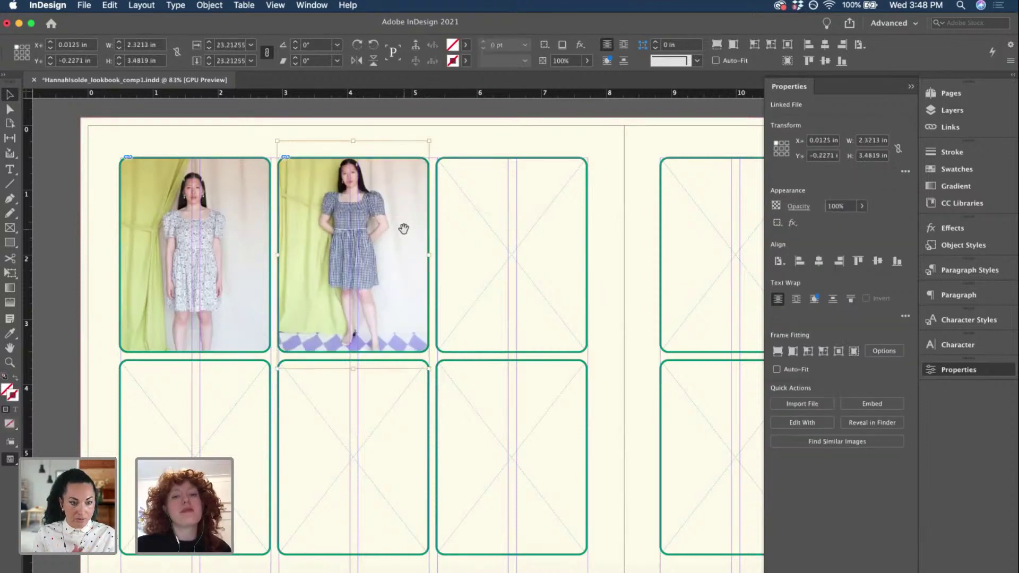
{"action": "left_click_drag", "start_coordinate": [402, 227], "coordinate": [399, 223]}
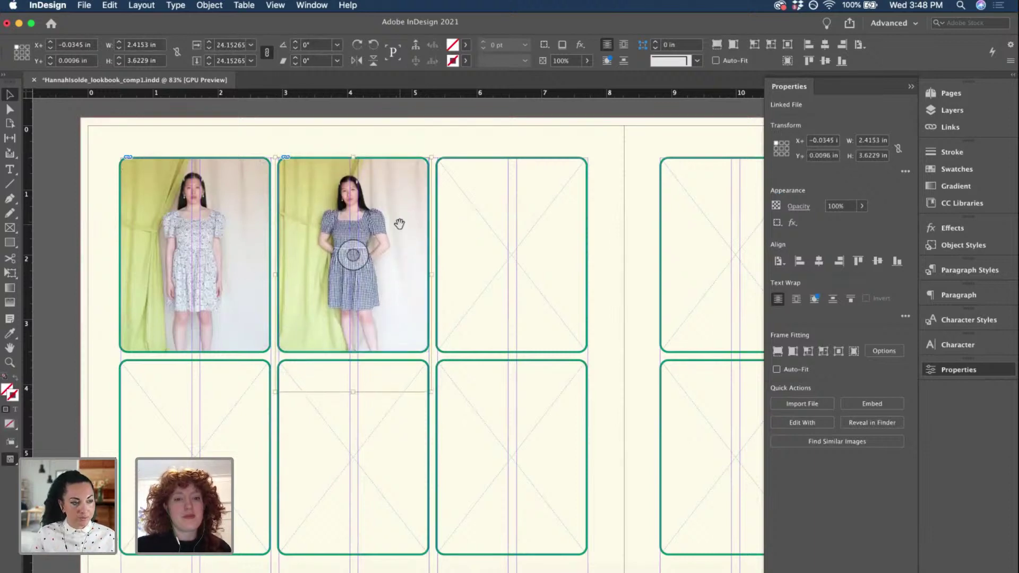
{"action": "left_click", "coordinate": [58, 202]}
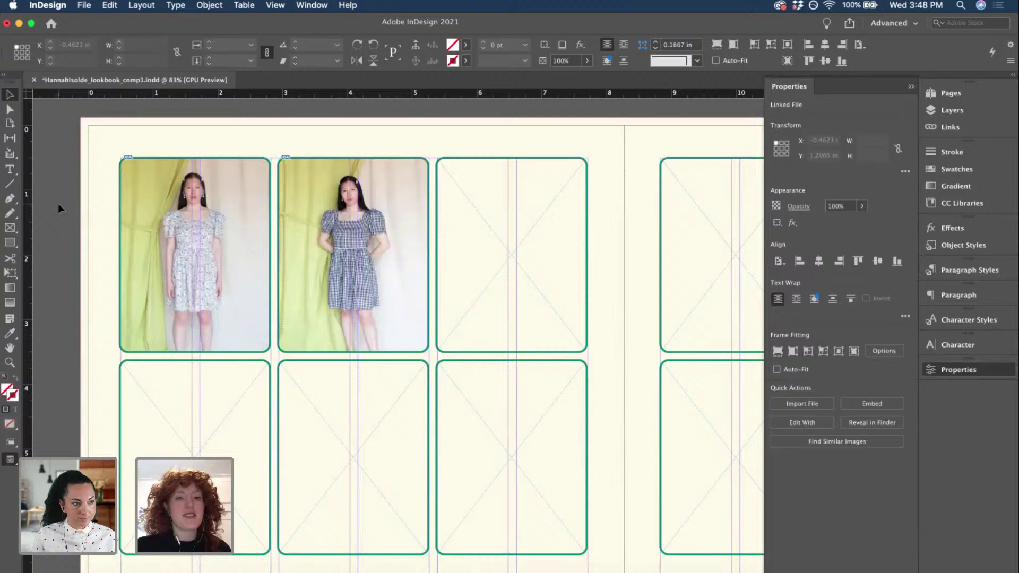
- Enlarge the gingham dress photo to about 25% and nudge it left and up so the model lines up with the floral photo
{"action": "double_click", "coordinate": [391, 258]}
{"action": "left_click_drag", "start_coordinate": [433, 393], "coordinate": [436, 401]}
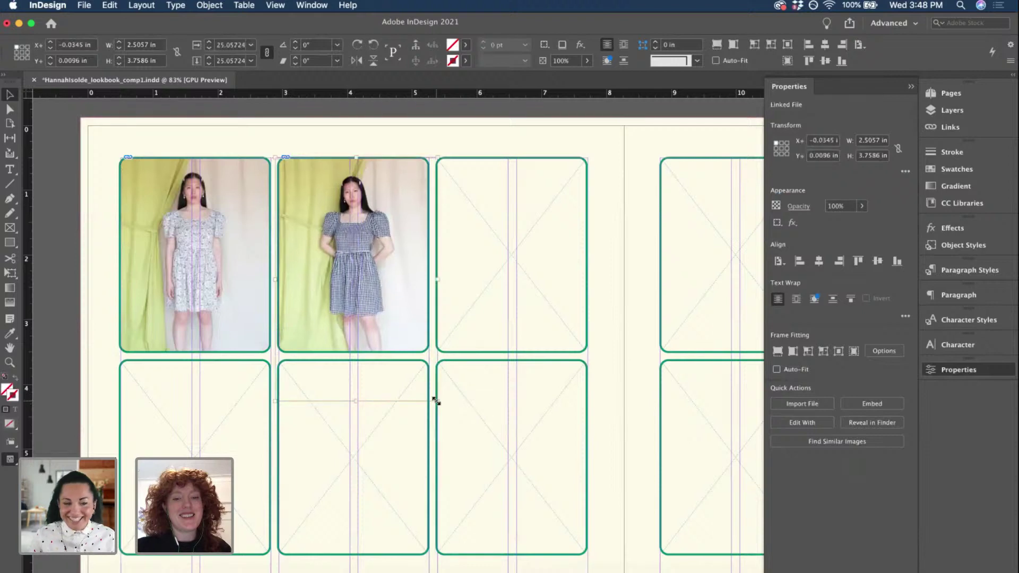
{"action": "key", "text": "Left"}
{"action": "key", "text": "Left"}
{"action": "key", "text": "Left"}
{"action": "key", "text": "Left"}
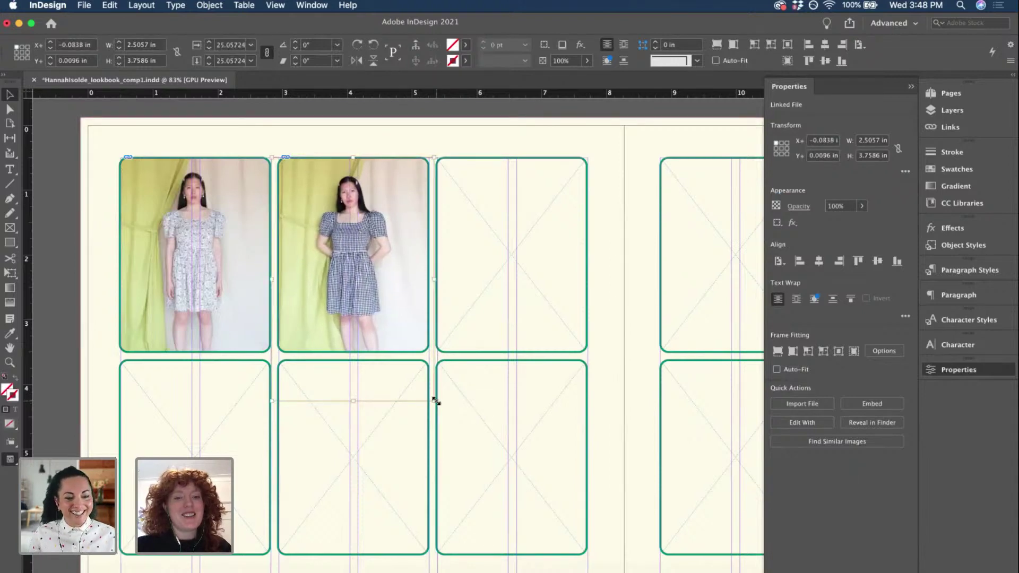
{"action": "key", "text": "Up"}
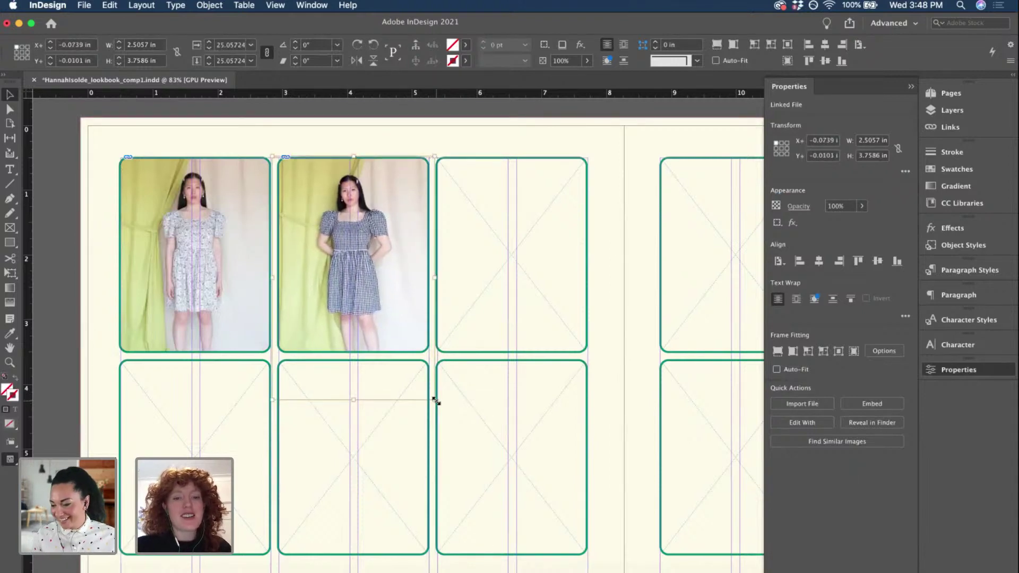
{"action": "key", "text": "Right"}
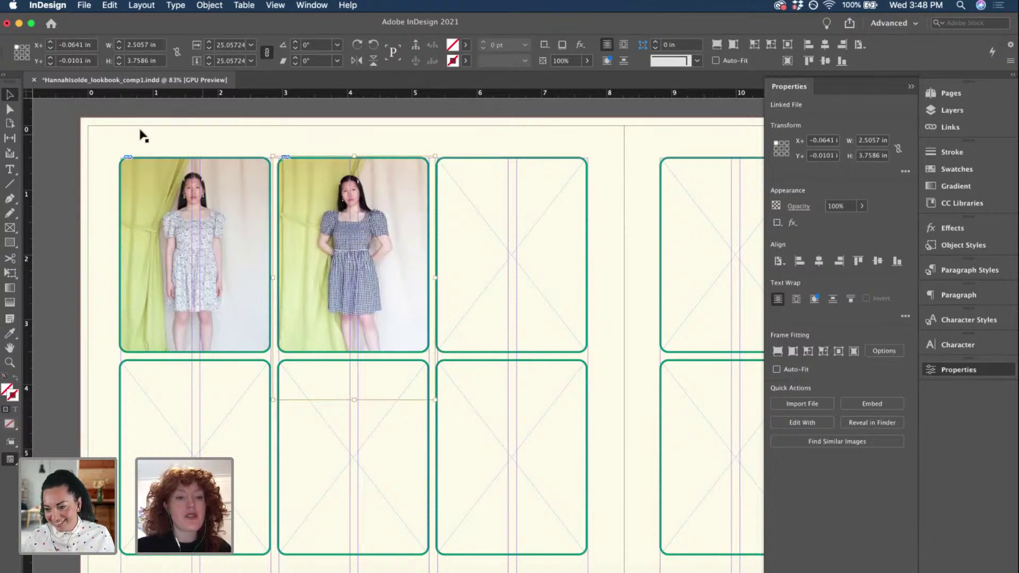
{"action": "key", "text": "Up"}
{"action": "key", "text": "Up"}
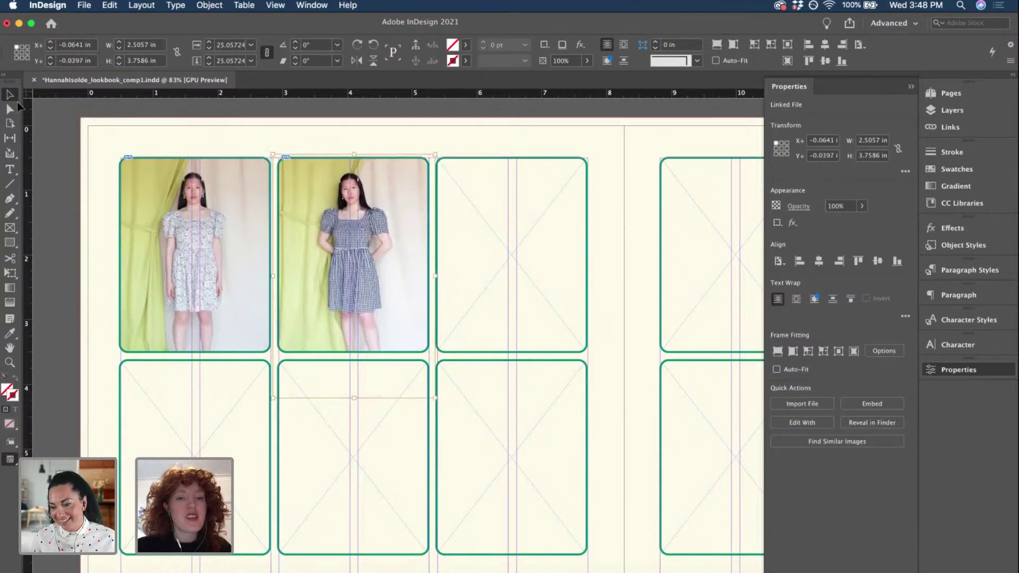
{"action": "left_click", "coordinate": [55, 193]}
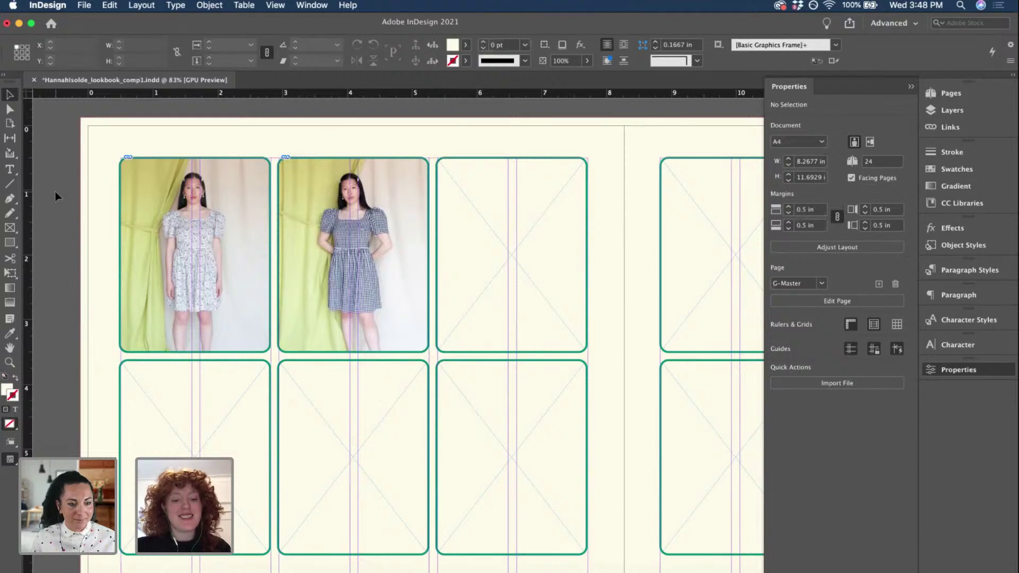
- Save the document and preview the G-Master spread without guides or frame edges
{"action": "key", "text": "super+s"}
{"action": "key", "text": "w"}
{"action": "scroll", "coordinate": [204, 256], "scroll_direction": "down", "scroll_amount": 2}
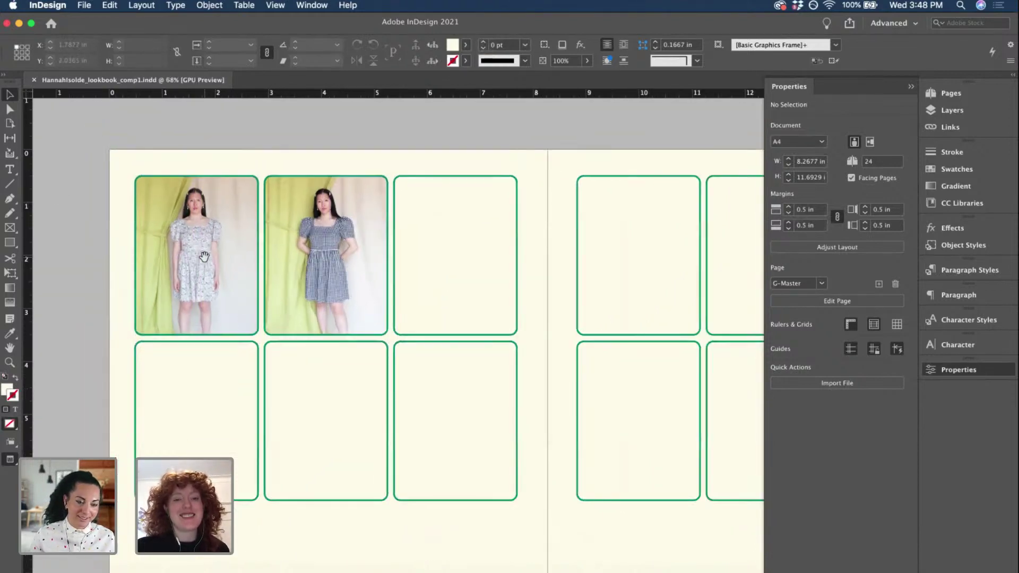
{"action": "scroll", "coordinate": [203, 256], "scroll_direction": "right", "scroll_amount": 4}
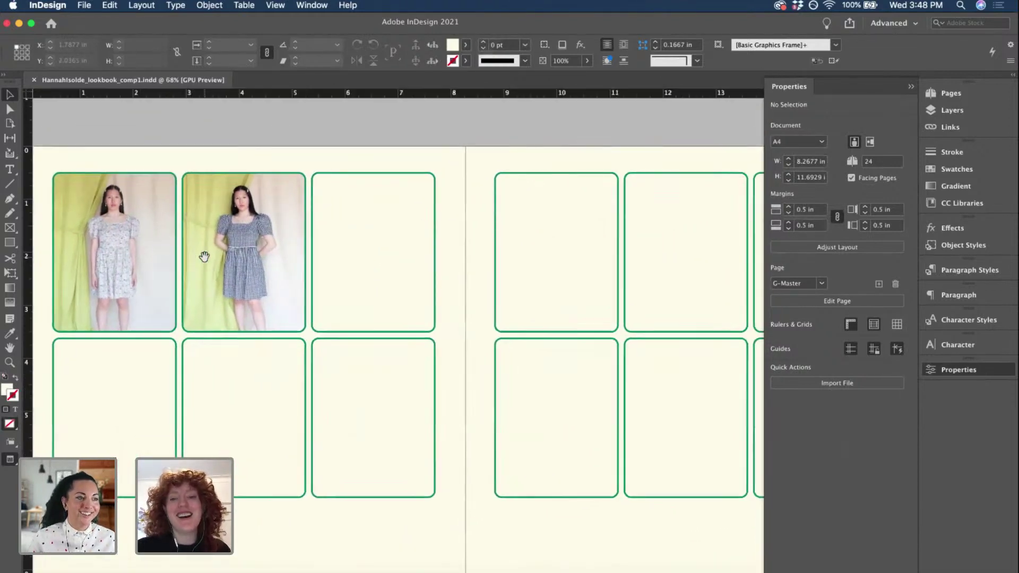
{"action": "scroll", "coordinate": [203, 257], "scroll_direction": "down", "scroll_amount": 2}
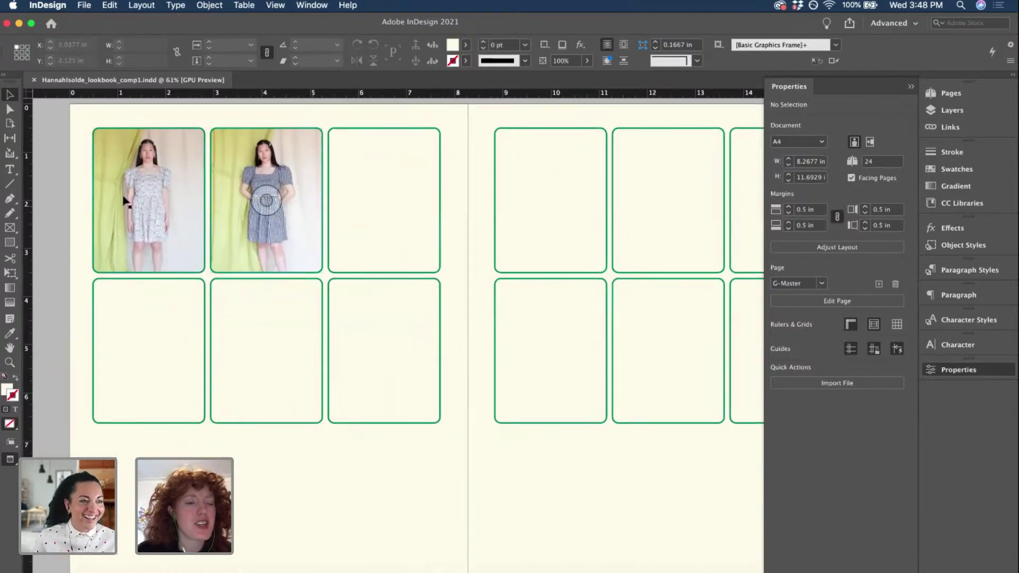
{"action": "scroll", "coordinate": [141, 263], "scroll_direction": "down", "scroll_amount": 1}
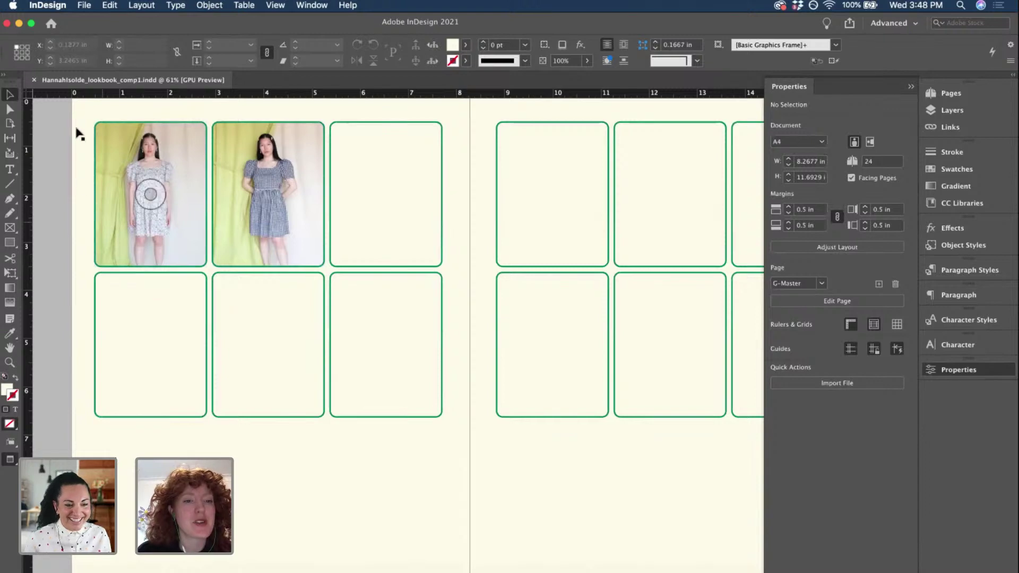
{"action": "scroll", "coordinate": [71, 113], "scroll_direction": "up", "scroll_amount": 5}
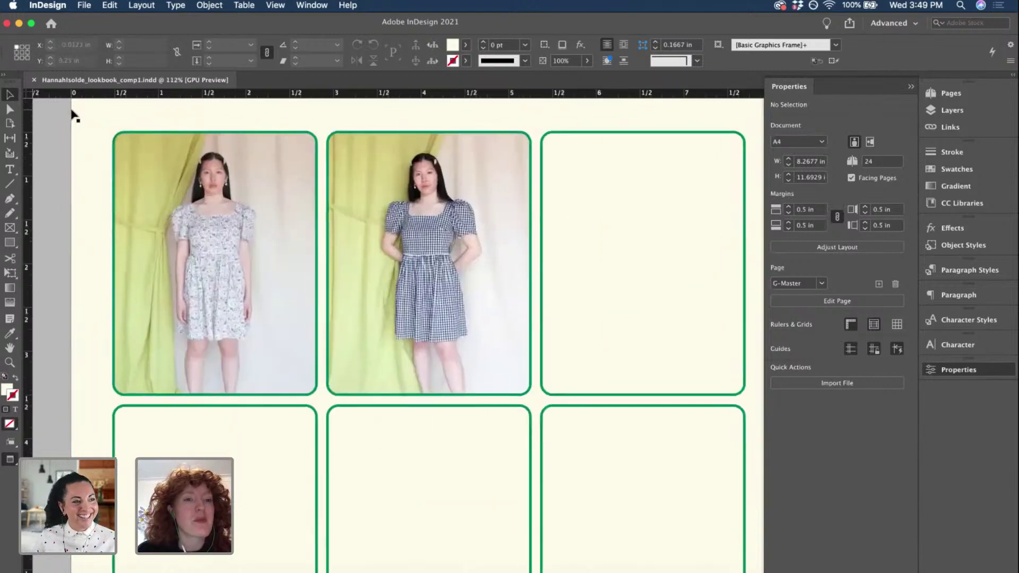
- Delete the LOLA DRESS title and its Cotton - Floral and Gingham subtitle from the foot of the right page
{"action": "left_click", "coordinate": [10, 169]}
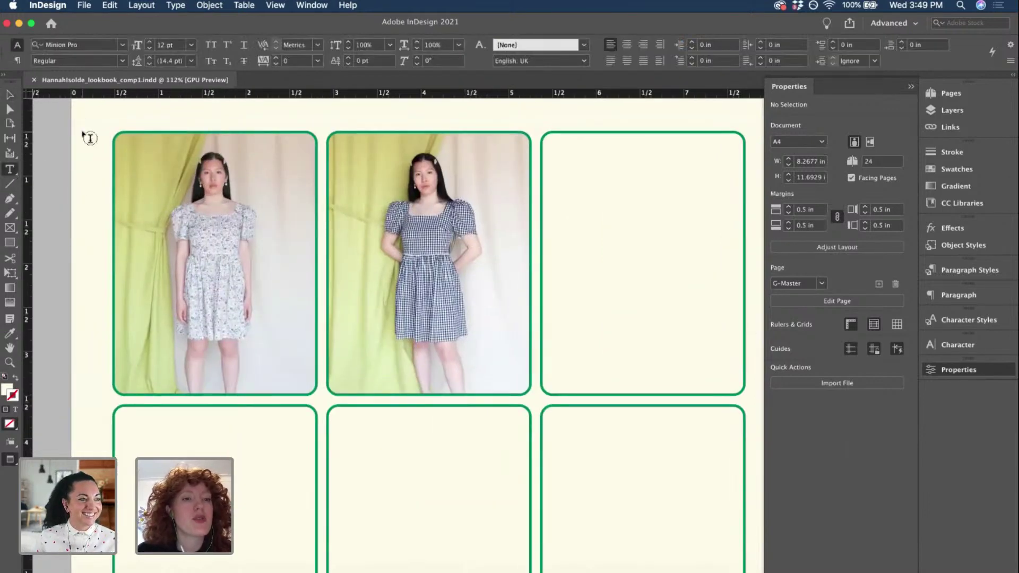
{"action": "scroll", "coordinate": [86, 136], "scroll_direction": "up", "scroll_amount": 2}
{"action": "scroll", "coordinate": [86, 136], "scroll_direction": "left", "scroll_amount": 1}
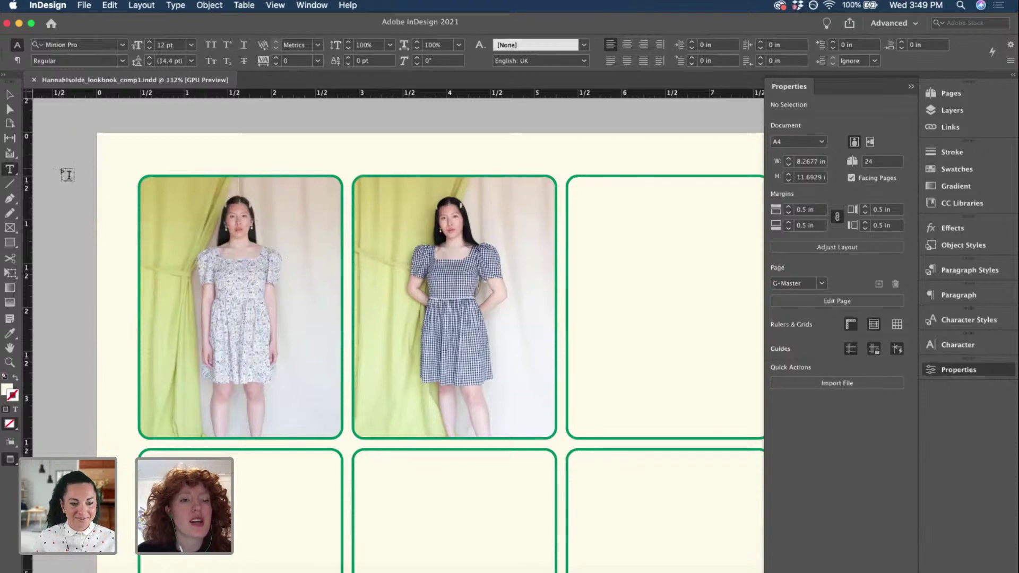
{"action": "scroll", "coordinate": [200, 216], "scroll_direction": "down", "scroll_amount": 5}
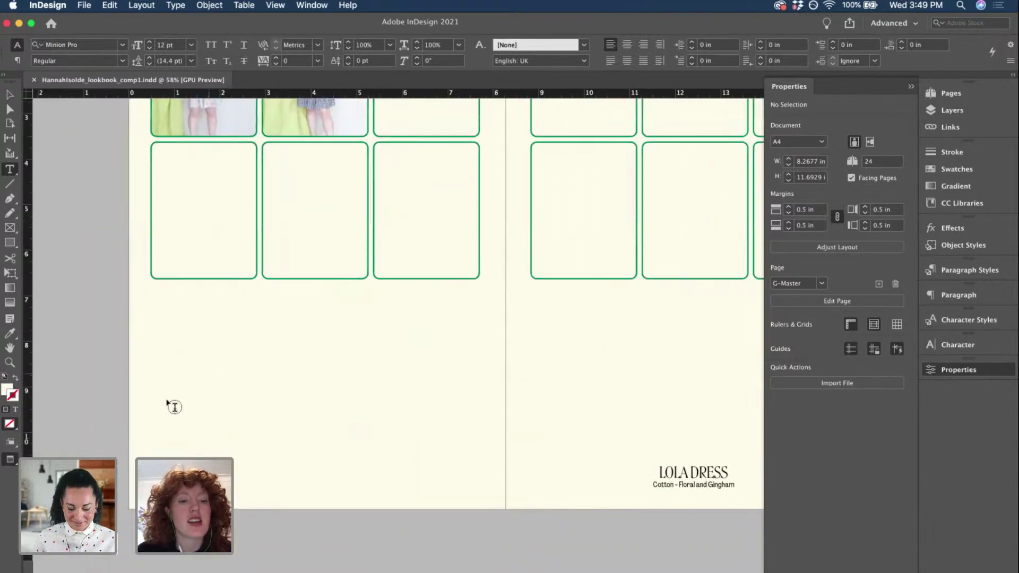
{"action": "scroll", "coordinate": [460, 433], "scroll_direction": "right", "scroll_amount": 3}
{"action": "scroll", "coordinate": [459, 434], "scroll_direction": "up", "scroll_amount": 1}
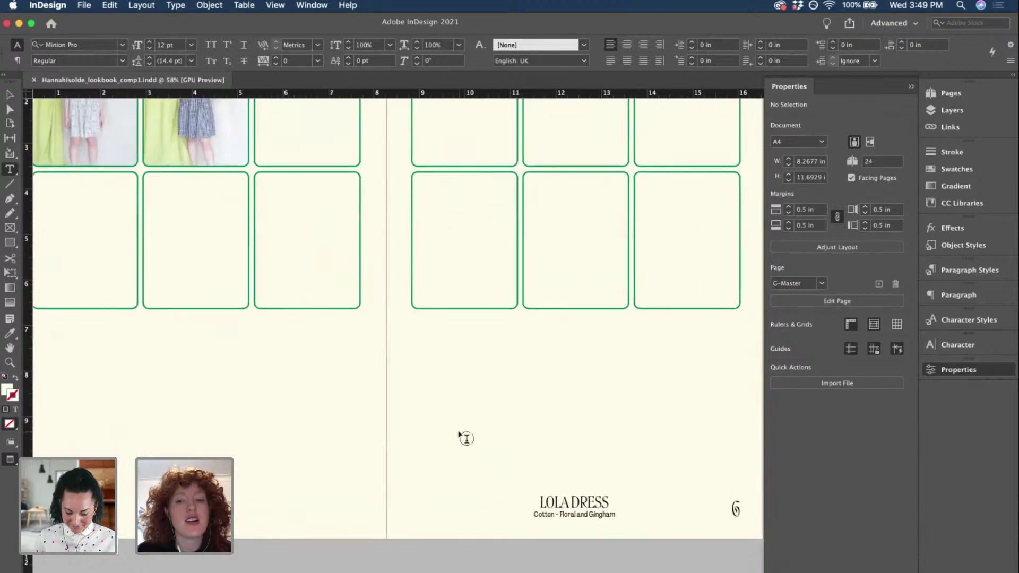
{"action": "scroll", "coordinate": [460, 434], "scroll_direction": "right", "scroll_amount": 1}
{"action": "scroll", "coordinate": [459, 434], "scroll_direction": "up", "scroll_amount": 1}
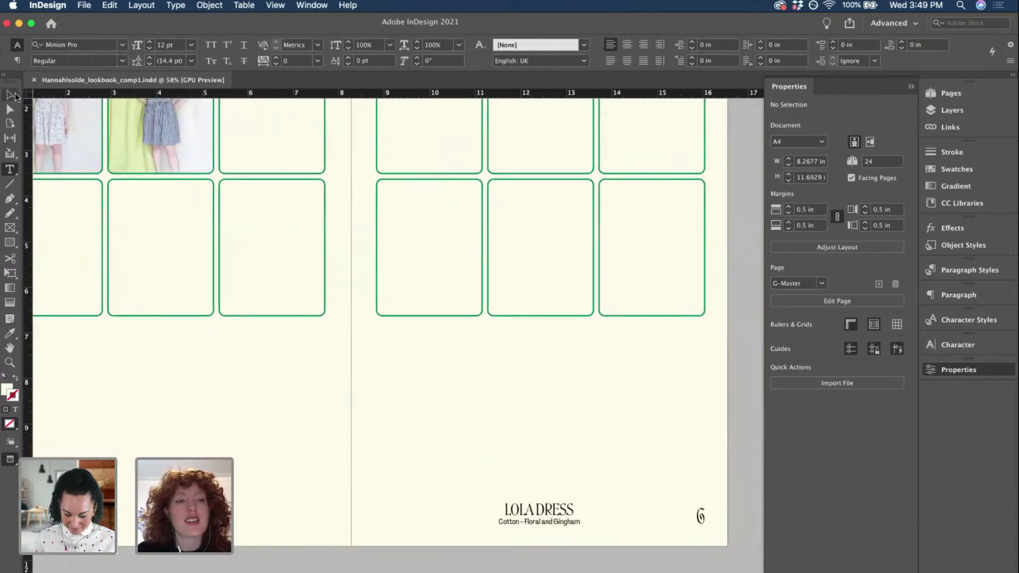
{"action": "left_click", "coordinate": [13, 95]}
{"action": "left_click", "coordinate": [541, 509]}
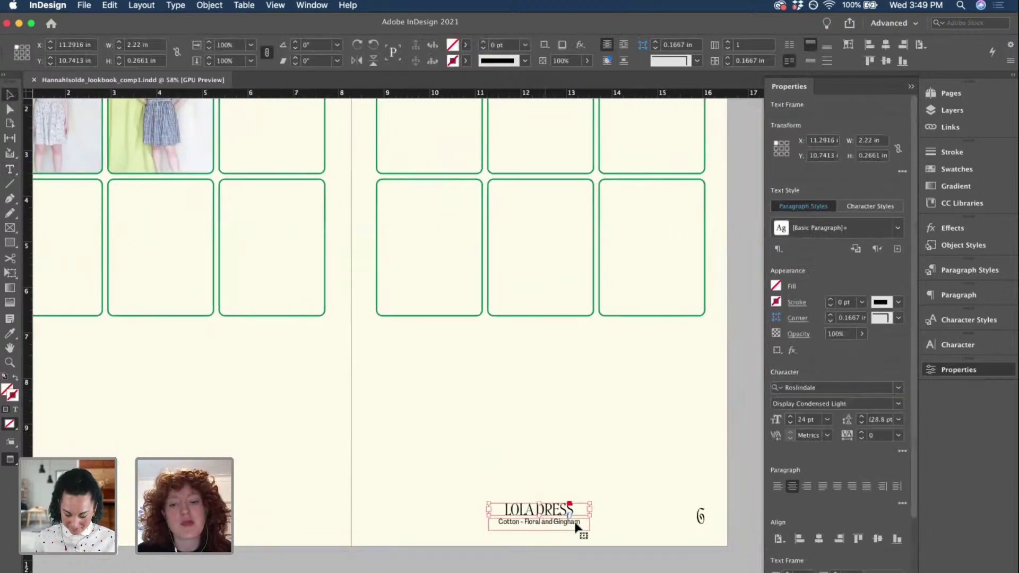
{"action": "key", "text": "Delete"}
{"action": "scroll", "coordinate": [386, 455], "scroll_direction": "down", "scroll_amount": 2}
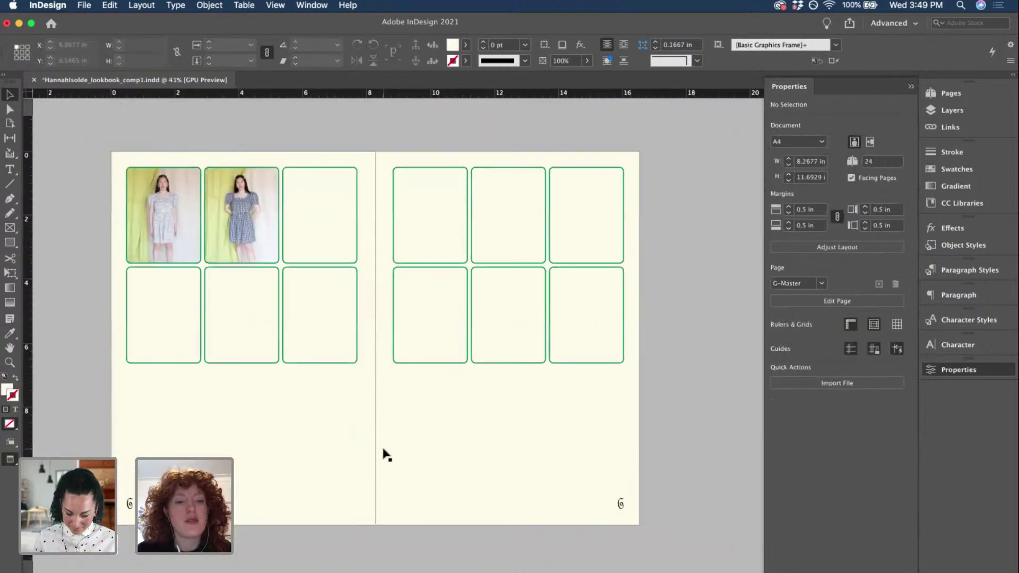
- Draw a circle about 0.28 in across with the Ellipse tool, over the page's upper edge above the floral dress frame
{"action": "scroll", "coordinate": [166, 227], "scroll_direction": "left", "scroll_amount": 1}
{"action": "scroll", "coordinate": [166, 227], "scroll_direction": "up", "scroll_amount": 4}
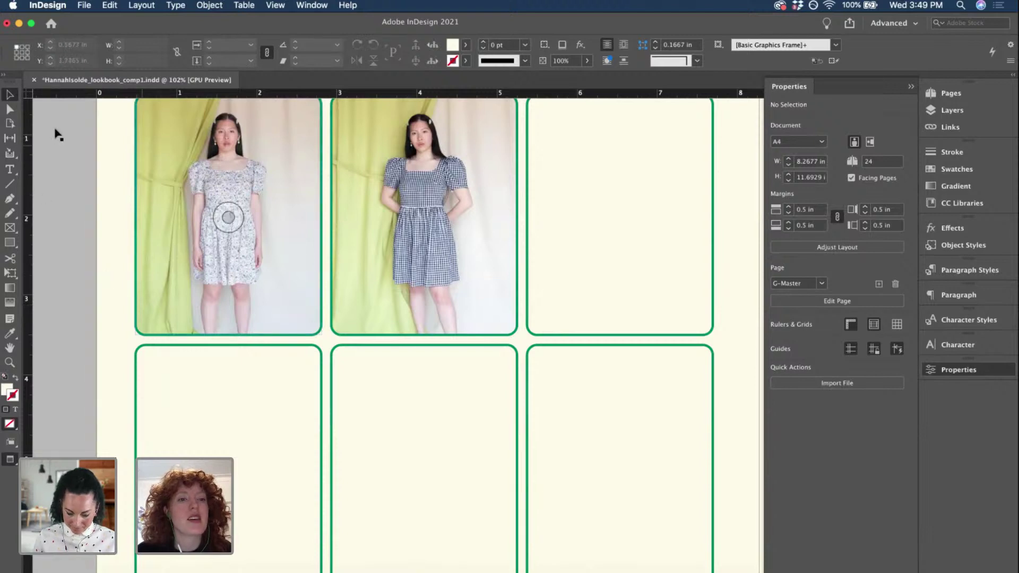
{"action": "scroll", "coordinate": [57, 131], "scroll_direction": "up", "scroll_amount": 5}
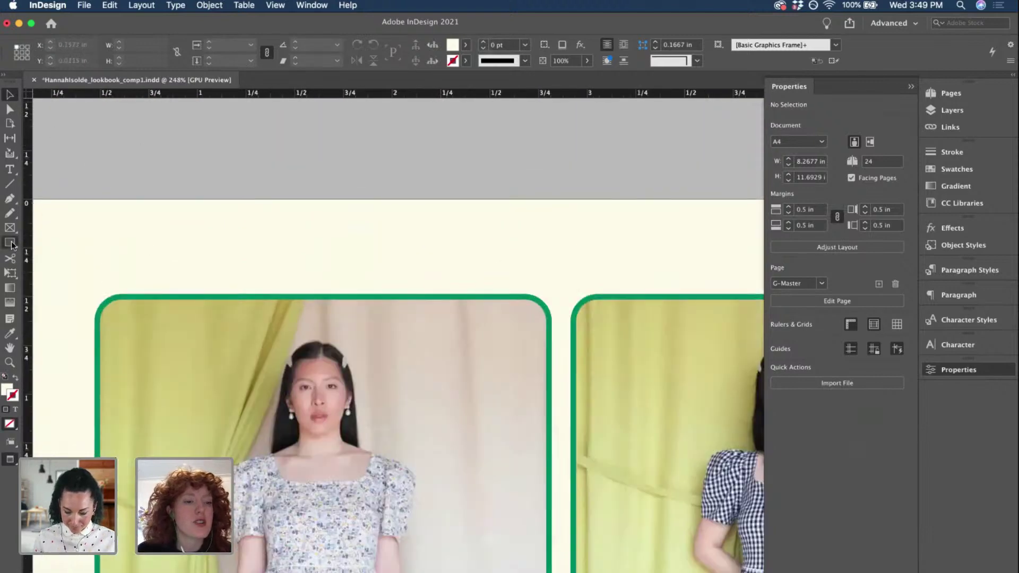
{"action": "left_click_drag", "start_coordinate": [9, 242], "coordinate": [61, 268]}
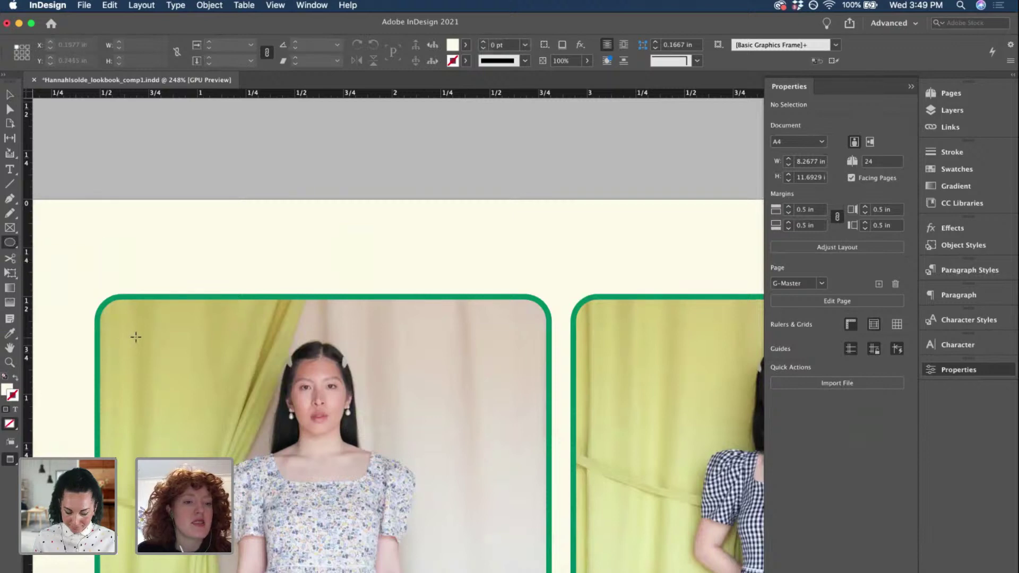
{"action": "key", "text": "super+z"}
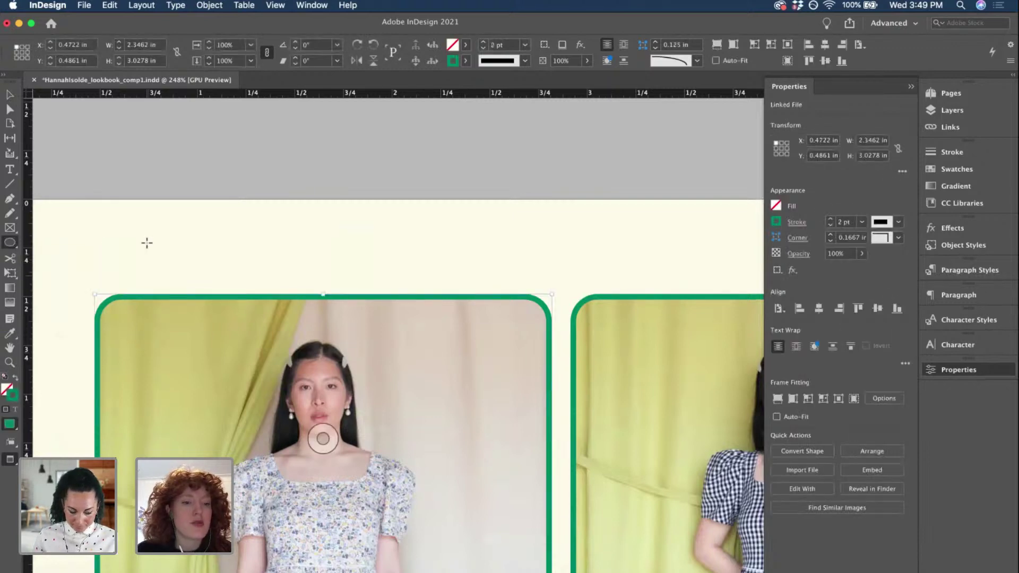
{"action": "key", "text": "super+z"}
{"action": "left_click_drag", "start_coordinate": [140, 177], "coordinate": [196, 230]}
{"action": "key", "text": "v"}
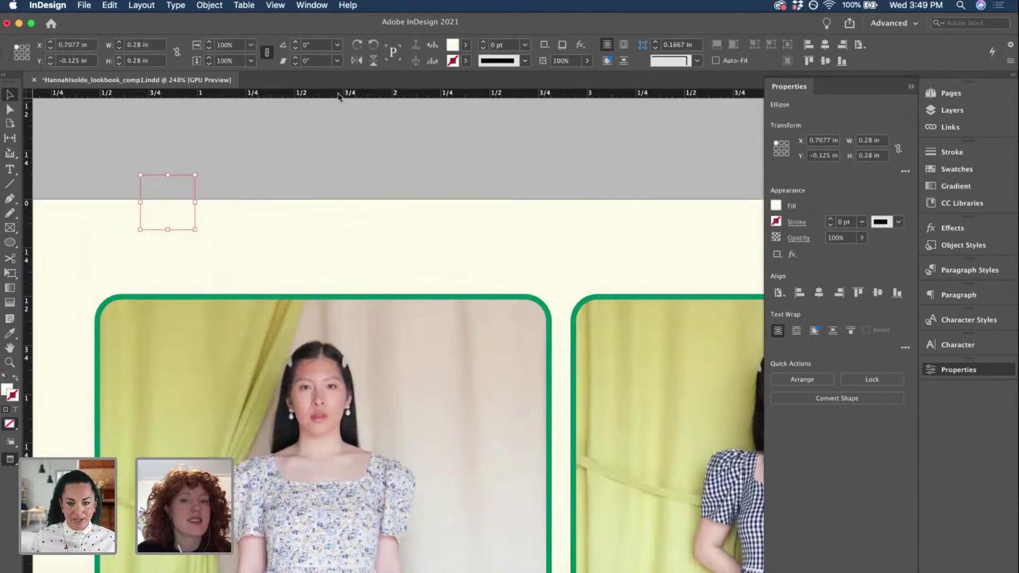
- Give the circle a 2 pt stroke in green c84m21y72k6 and move it inside the upper-left corner of the floral dress photo
{"action": "left_click", "coordinate": [466, 60]}
{"action": "scroll", "coordinate": [397, 139], "scroll_direction": "down", "scroll_amount": 3}
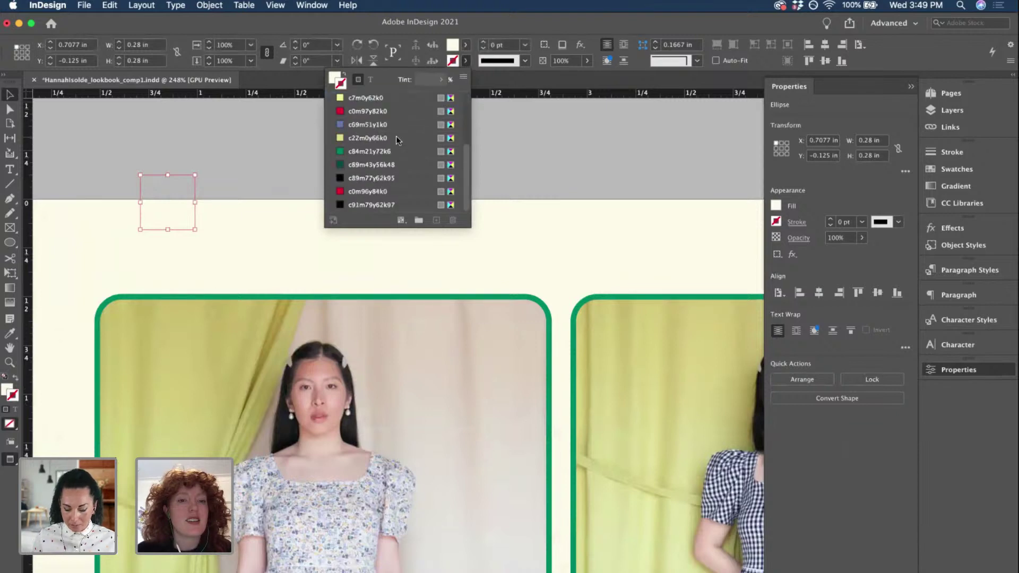
{"action": "left_click", "coordinate": [361, 151]}
{"action": "left_click", "coordinate": [483, 42]}
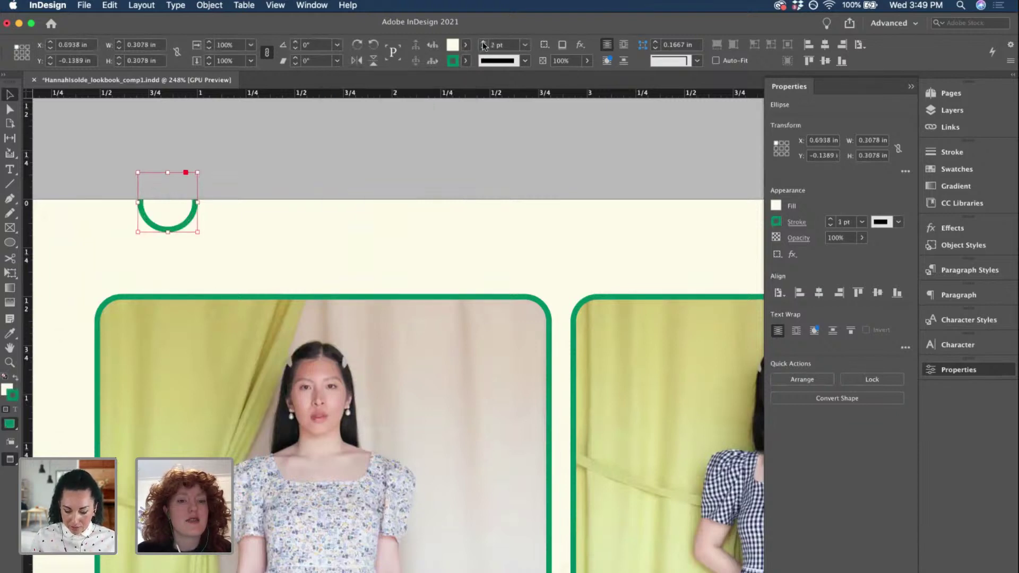
{"action": "left_click_drag", "start_coordinate": [189, 224], "coordinate": [163, 359]}
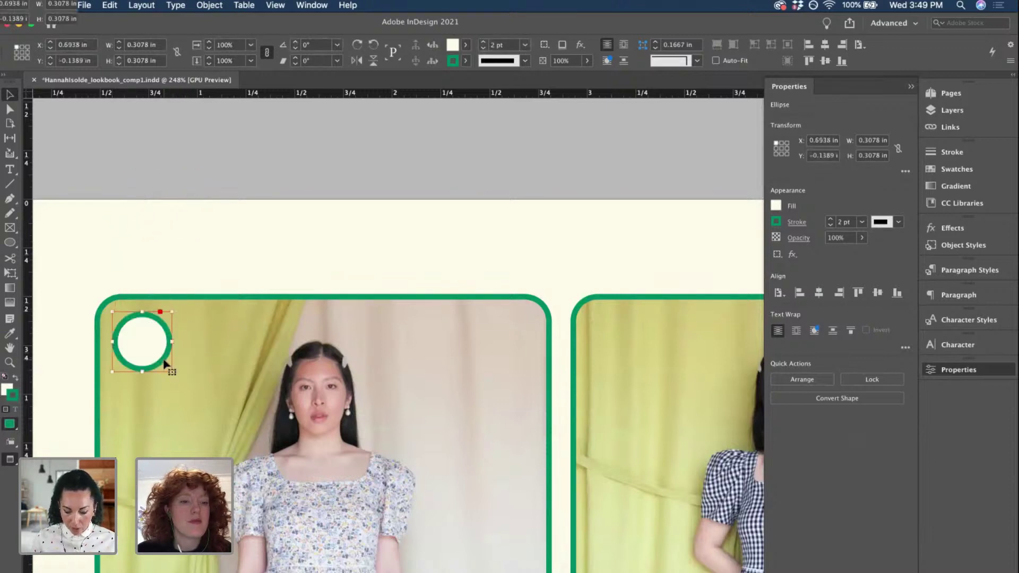
- Fill the circle with the yellow-green swatch c22m0y66k0 and reselect it over the floral dress photo
{"action": "left_click", "coordinate": [466, 45]}
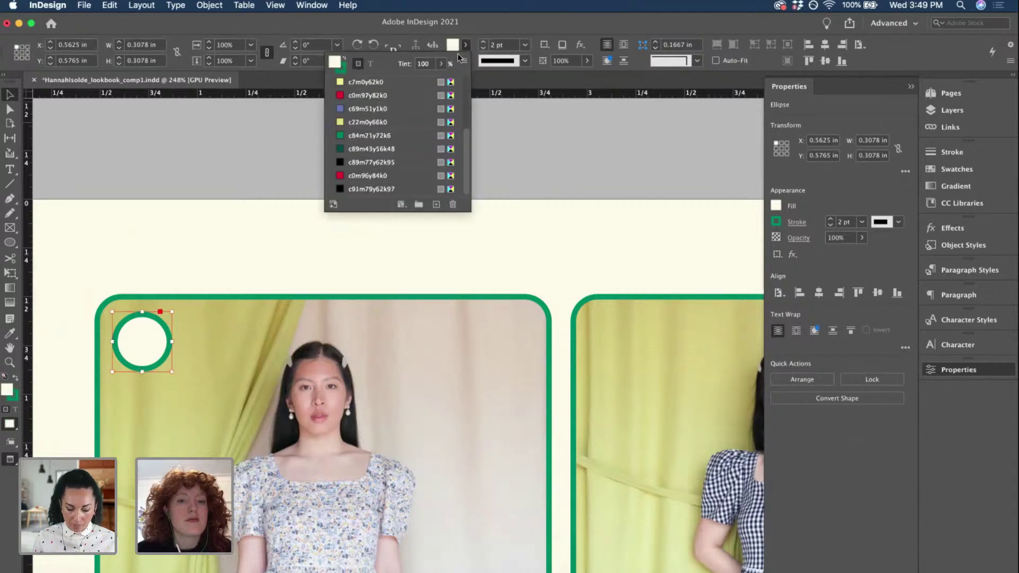
{"action": "left_click", "coordinate": [370, 122]}
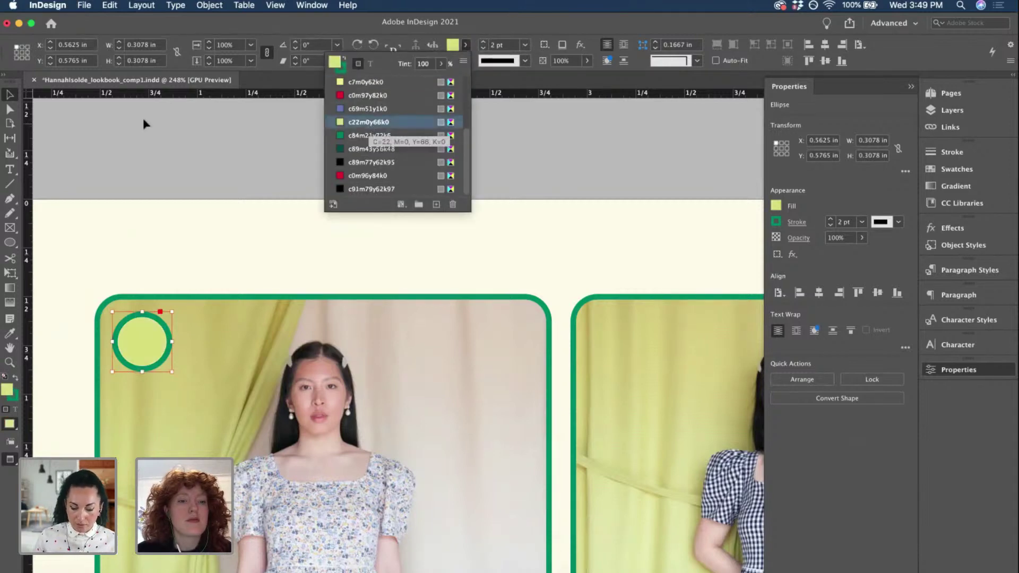
{"action": "left_click", "coordinate": [122, 157]}
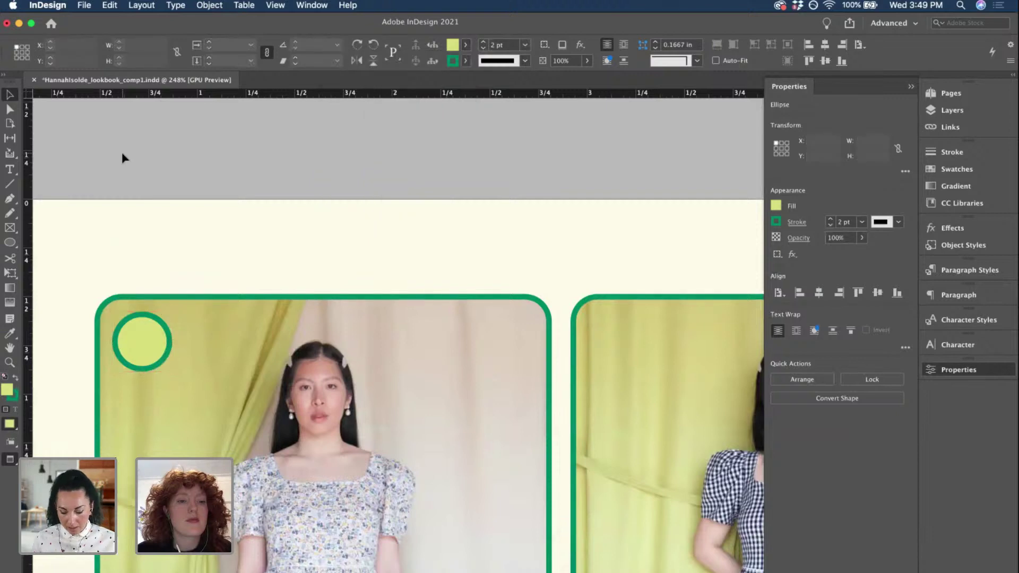
{"action": "scroll", "coordinate": [122, 157], "scroll_direction": "down", "scroll_amount": 5}
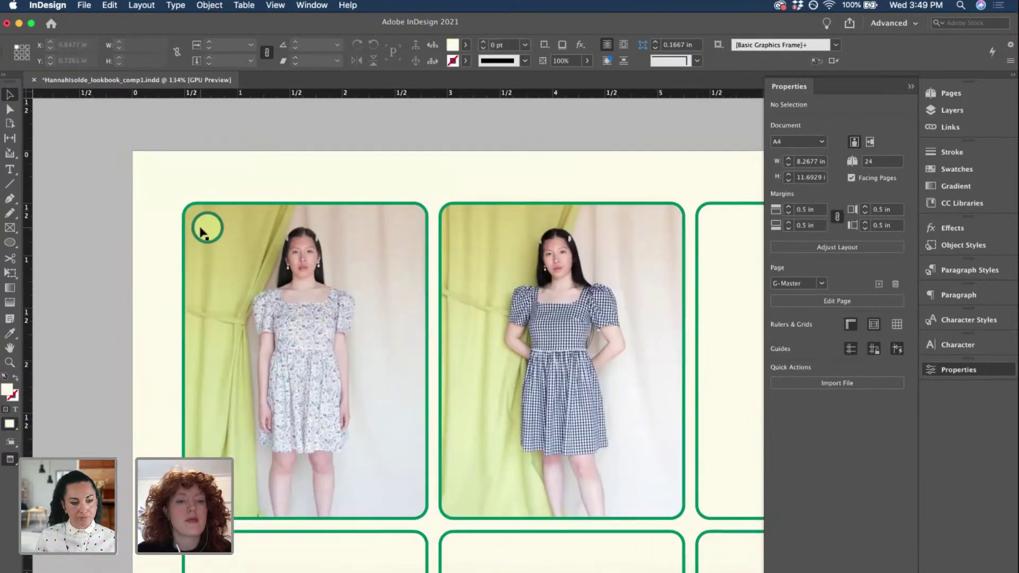
{"action": "left_click", "coordinate": [200, 232]}
{"action": "scroll", "coordinate": [200, 232], "scroll_direction": "up", "scroll_amount": 5}
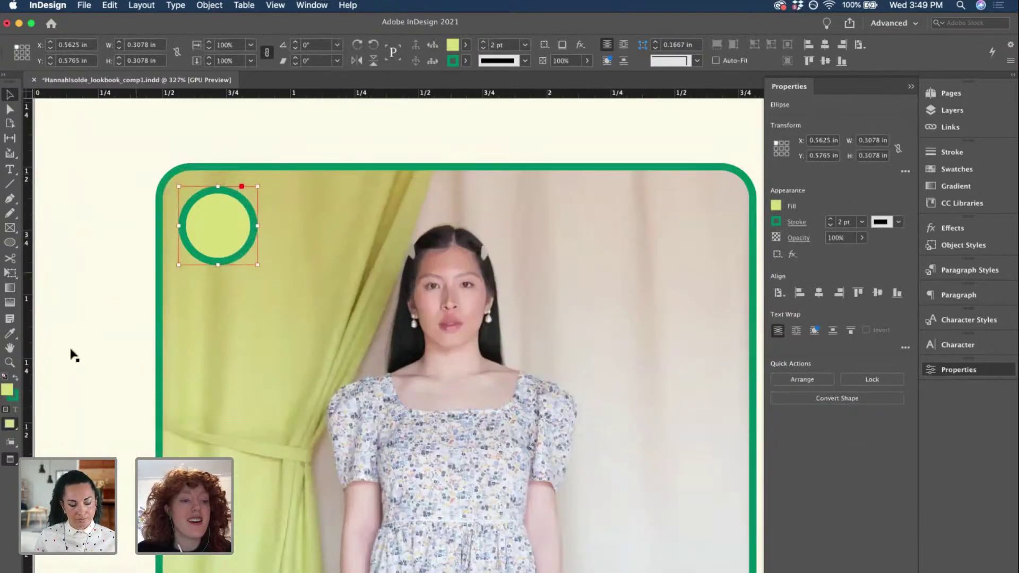
- Remove the circle's fill and move it to X 0.4722 in, Y 0.4861 in, flush with the floral dress frame's rounded upper-left corner
{"action": "left_click", "coordinate": [465, 44]}
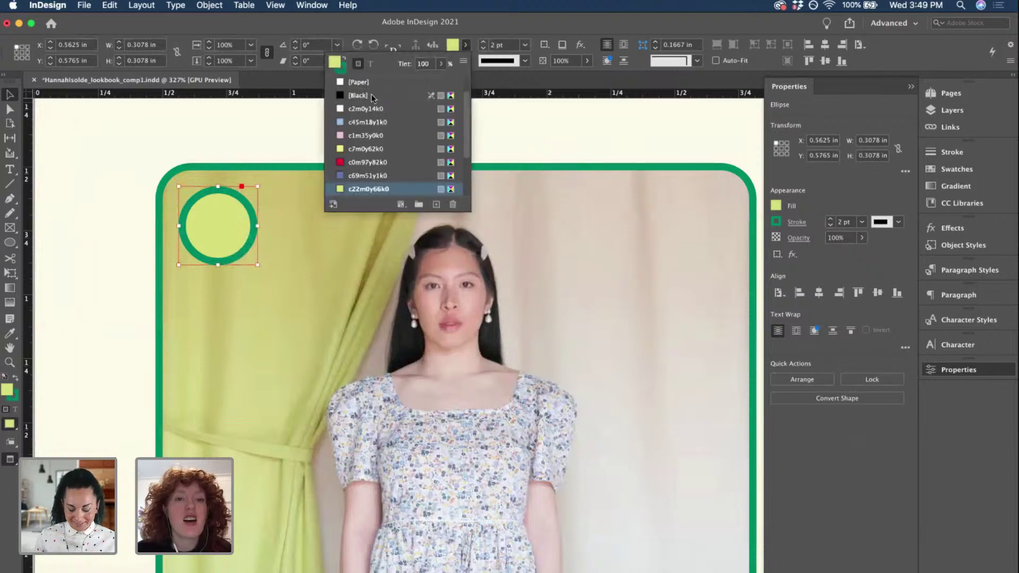
{"action": "scroll", "coordinate": [371, 94], "scroll_direction": "up", "scroll_amount": 2}
{"action": "left_click", "coordinate": [358, 83]}
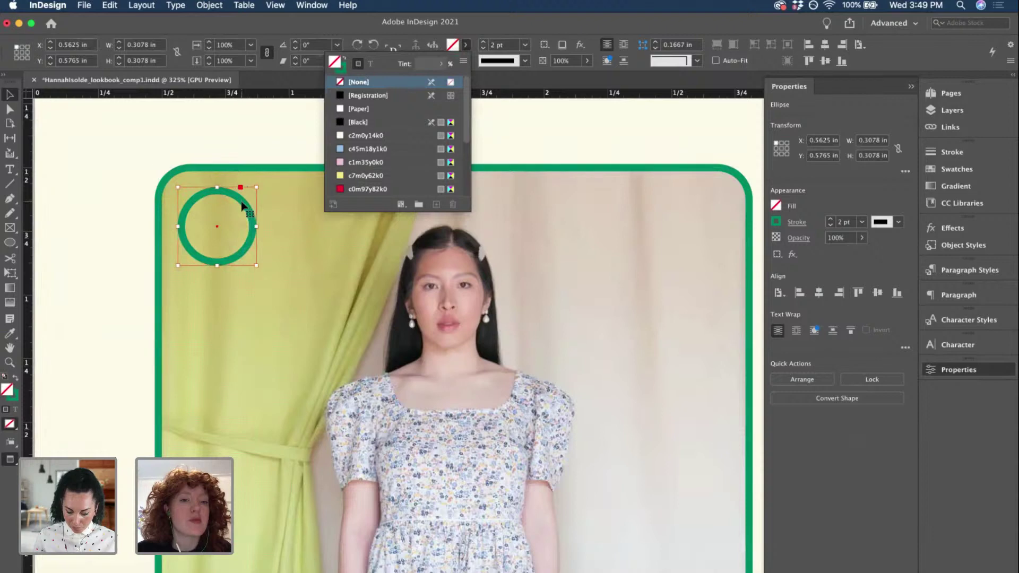
{"action": "left_click_drag", "start_coordinate": [240, 204], "coordinate": [213, 180]}
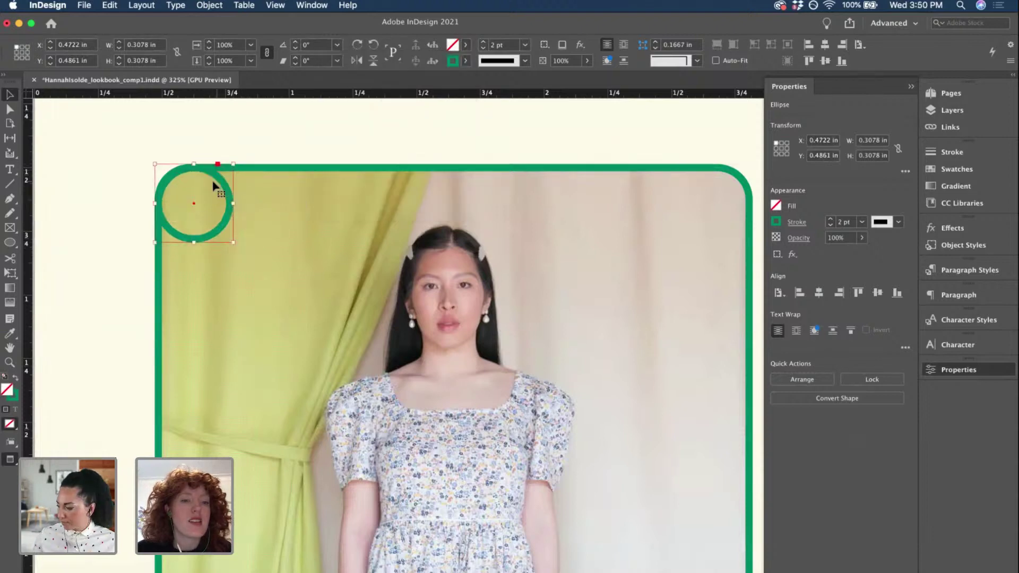
{"action": "scroll", "coordinate": [166, 175], "scroll_direction": "up", "scroll_amount": 6}
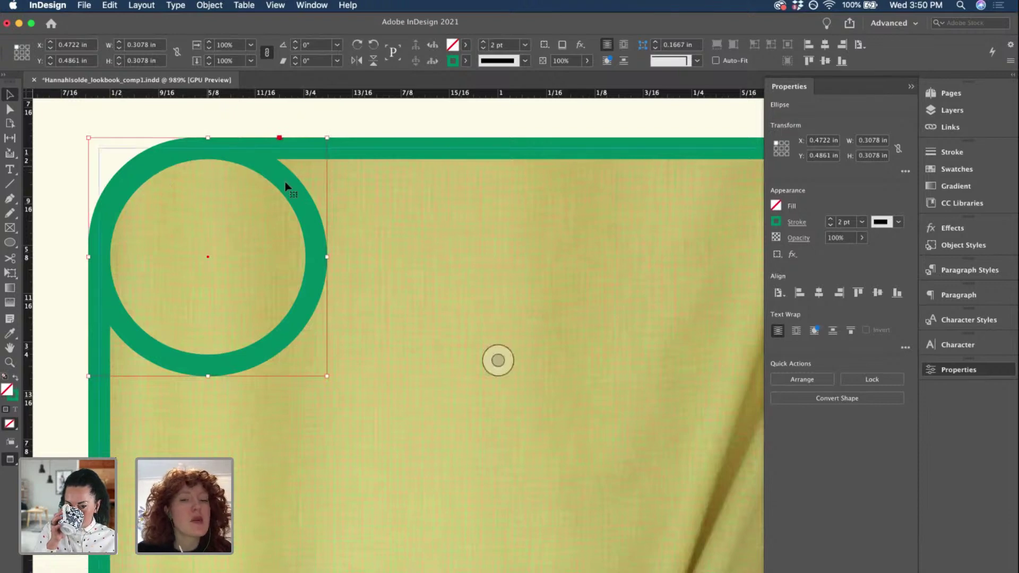
{"action": "scroll", "coordinate": [405, 235], "scroll_direction": "down", "scroll_amount": 6}
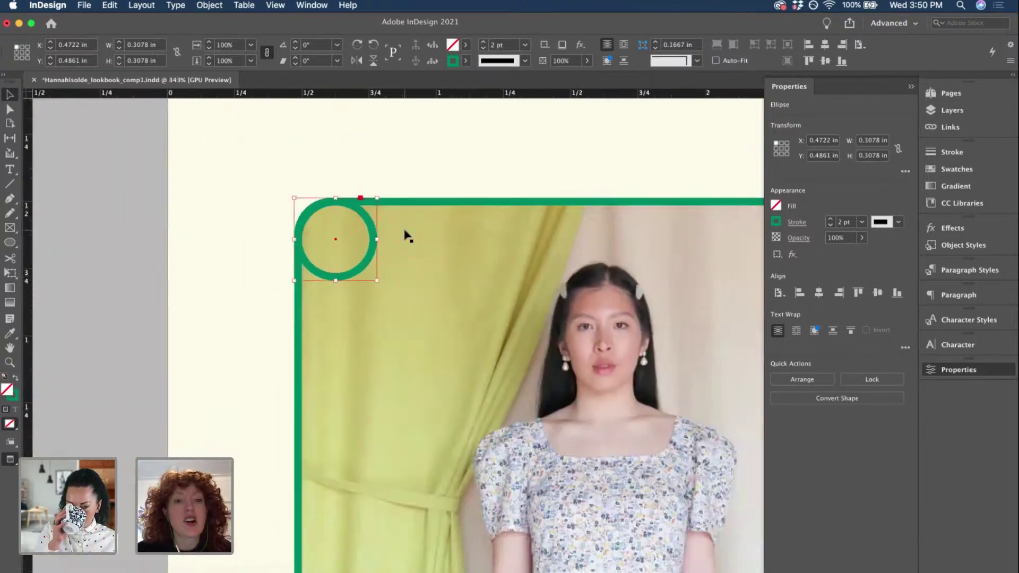
- Examine how the circle's green outline lines up with the rounded corner of the floral dress frame
{"action": "left_click", "coordinate": [145, 255]}
{"action": "scroll", "coordinate": [254, 244], "scroll_direction": "up", "scroll_amount": 4}
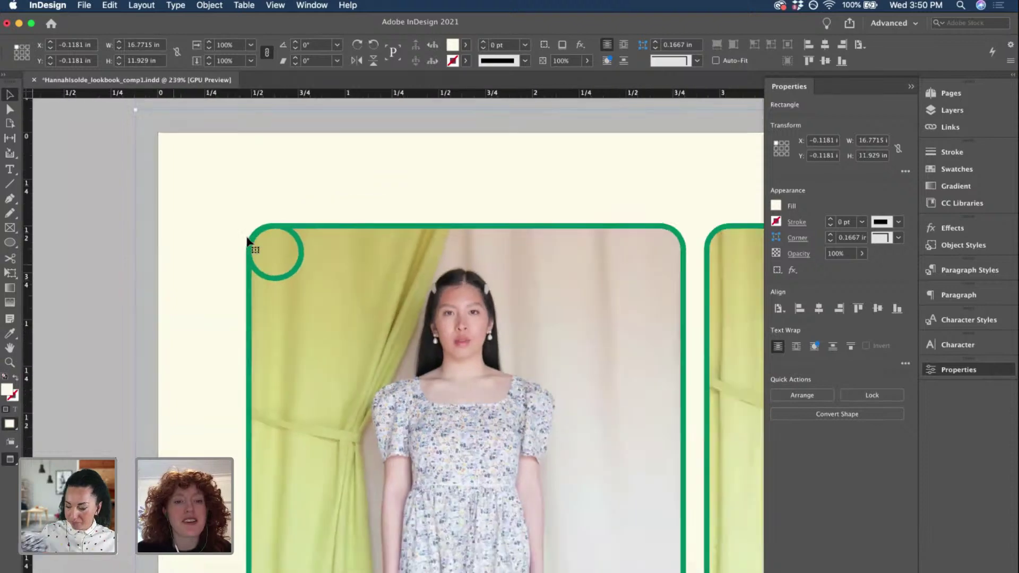
{"action": "scroll", "coordinate": [418, 200], "scroll_direction": "up", "scroll_amount": 4}
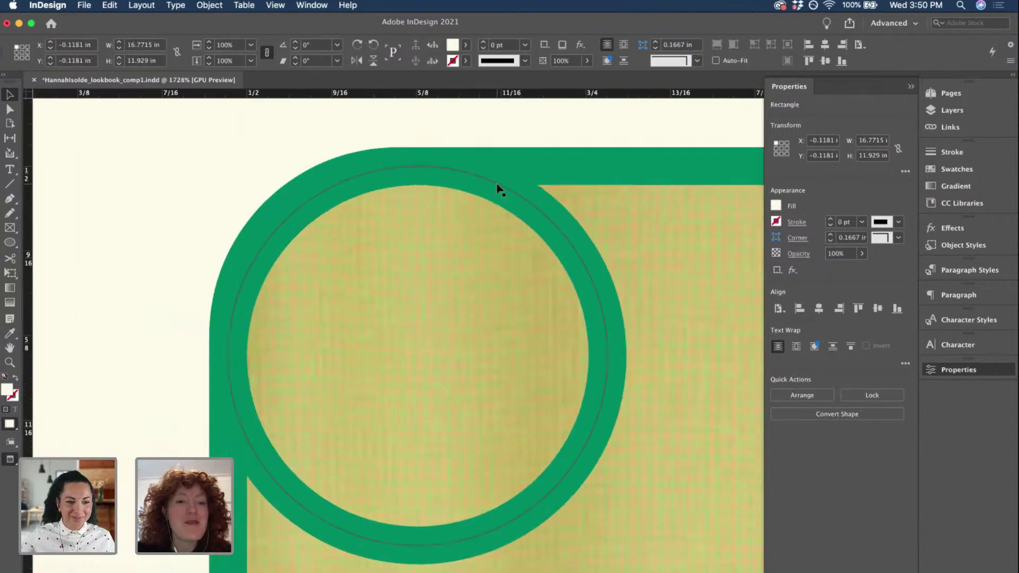
{"action": "left_click", "coordinate": [497, 188]}
{"action": "left_click_drag", "start_coordinate": [497, 189], "coordinate": [499, 186]}
{"action": "scroll", "coordinate": [499, 187], "scroll_direction": "down", "scroll_amount": 4}
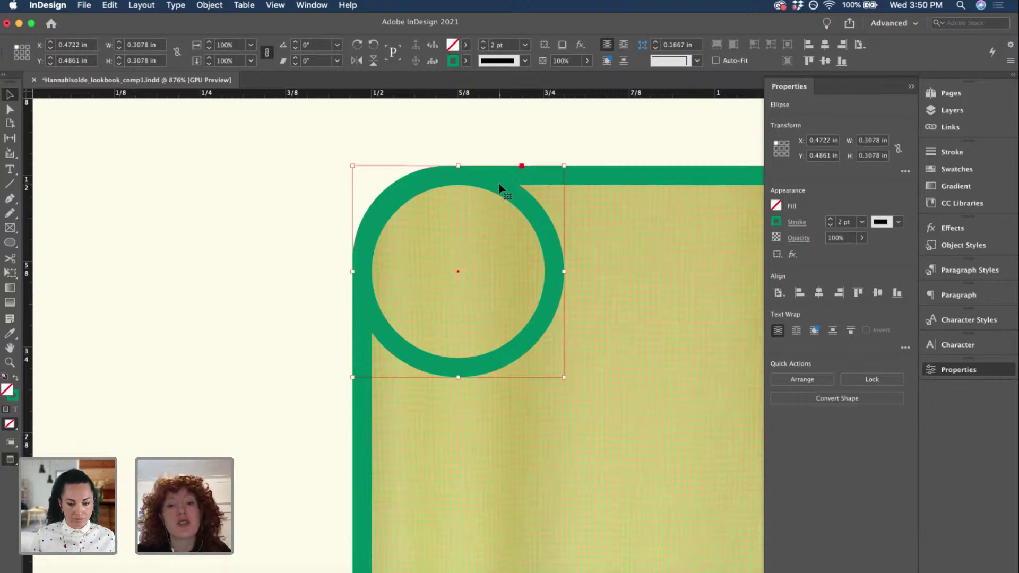
{"action": "scroll", "coordinate": [499, 187], "scroll_direction": "down", "scroll_amount": 5}
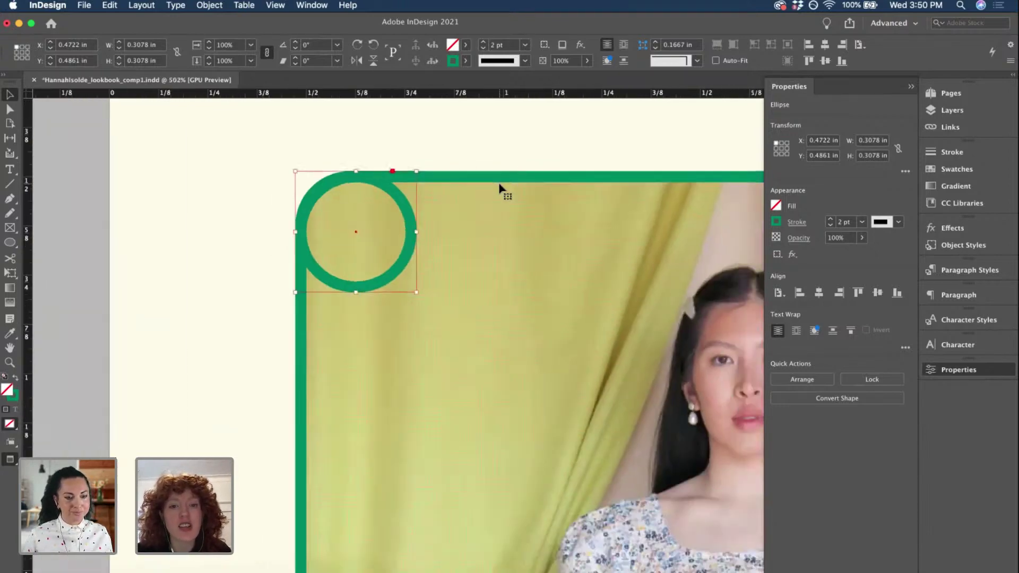
{"action": "scroll", "coordinate": [499, 187], "scroll_direction": "down", "scroll_amount": 2}
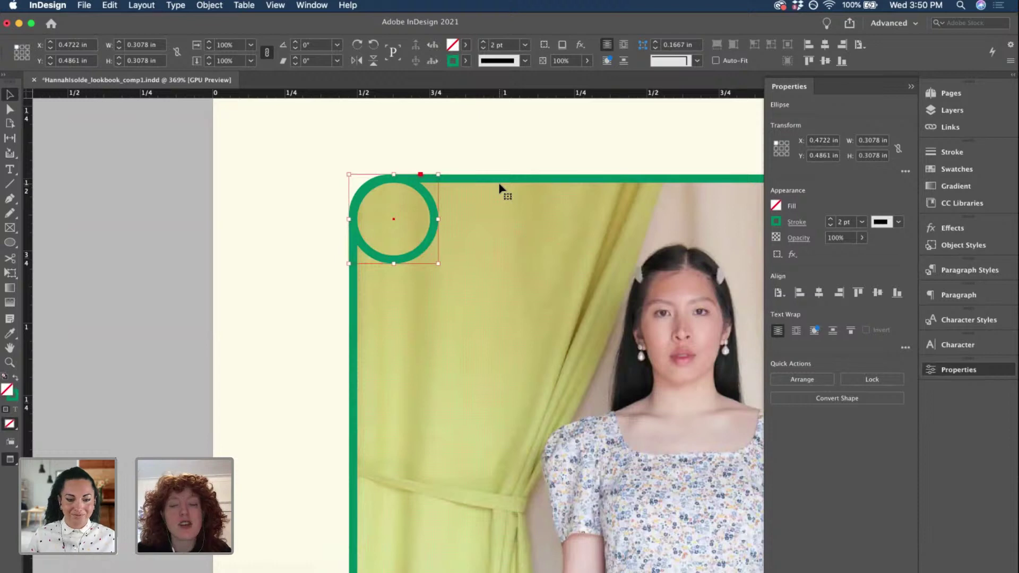
{"action": "scroll", "coordinate": [499, 188], "scroll_direction": "up", "scroll_amount": 3}
{"action": "scroll", "coordinate": [500, 188], "scroll_direction": "right", "scroll_amount": 4}
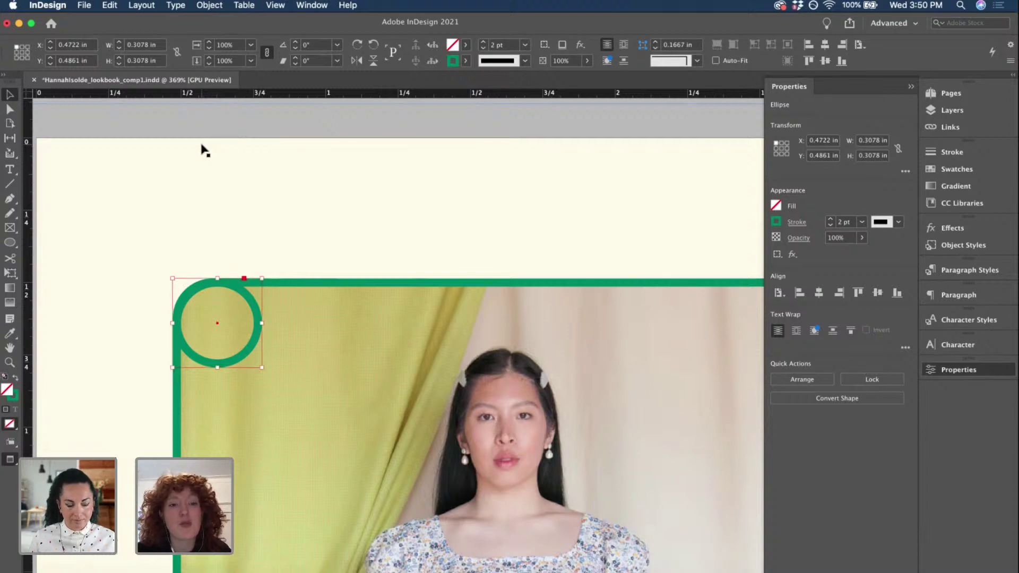
{"action": "scroll", "coordinate": [118, 268], "scroll_direction": "down", "scroll_amount": 1}
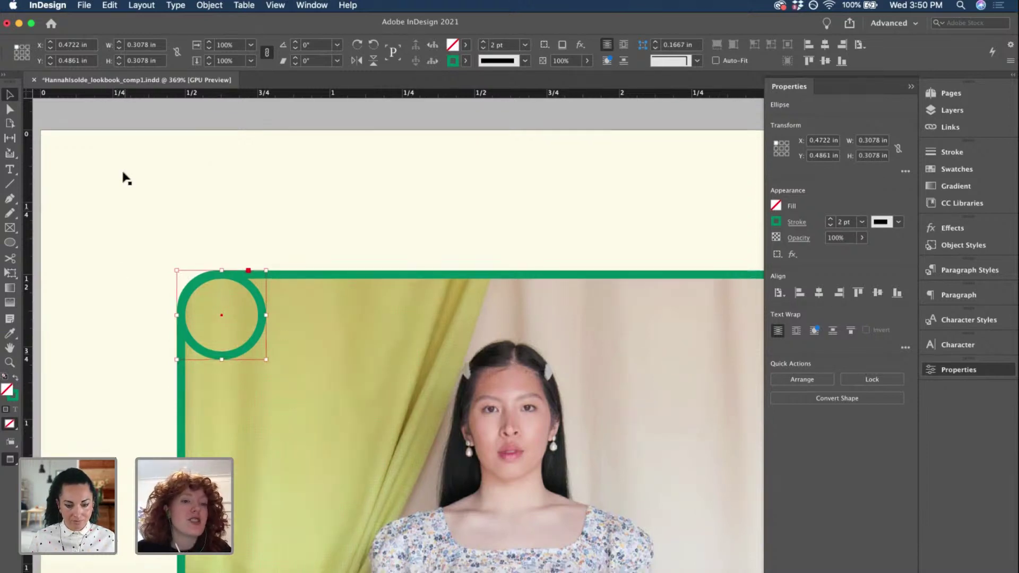
{"action": "scroll", "coordinate": [146, 130], "scroll_direction": "down", "scroll_amount": 2}
{"action": "scroll", "coordinate": [212, 159], "scroll_direction": "up", "scroll_amount": 3}
{"action": "scroll", "coordinate": [212, 159], "scroll_direction": "left", "scroll_amount": 3}
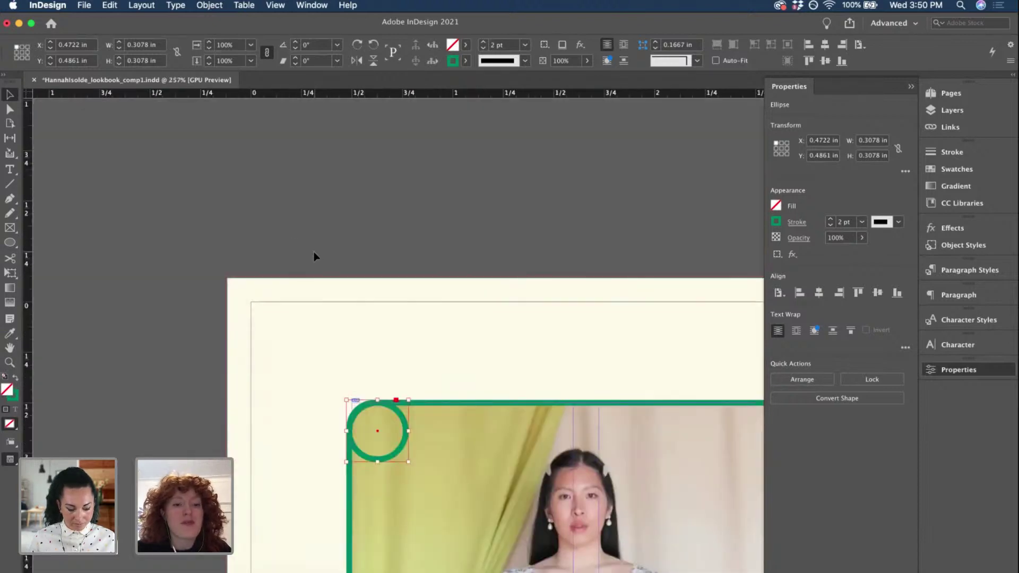
- Create a text frame about 0.23 in wide and 0.27 in high on the pasteboard above the page and enter 1 in it
{"action": "left_click", "coordinate": [314, 257]}
{"action": "scroll", "coordinate": [313, 256], "scroll_direction": "down", "scroll_amount": 2}
{"action": "scroll", "coordinate": [314, 257], "scroll_direction": "right", "scroll_amount": 2}
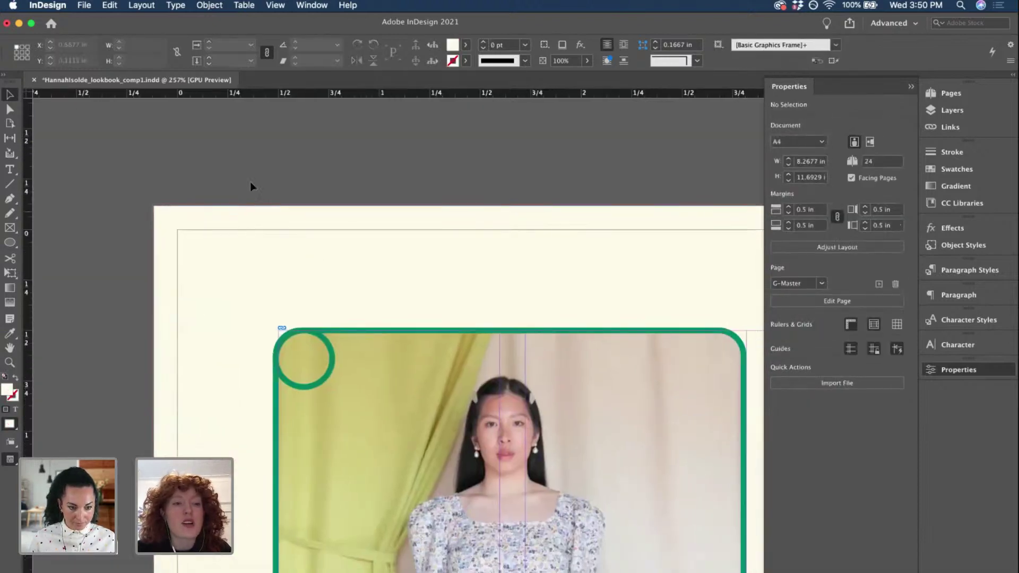
{"action": "scroll", "coordinate": [250, 186], "scroll_direction": "down", "scroll_amount": 1}
{"action": "scroll", "coordinate": [250, 187], "scroll_direction": "right", "scroll_amount": 3}
{"action": "left_click", "coordinate": [10, 168]}
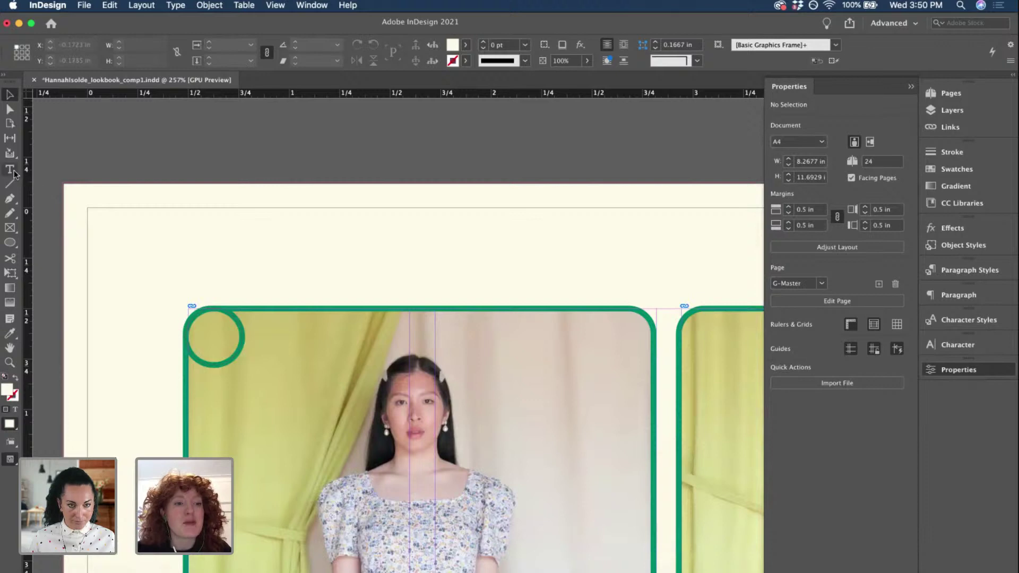
{"action": "left_click_drag", "start_coordinate": [117, 114], "coordinate": [115, 168]}
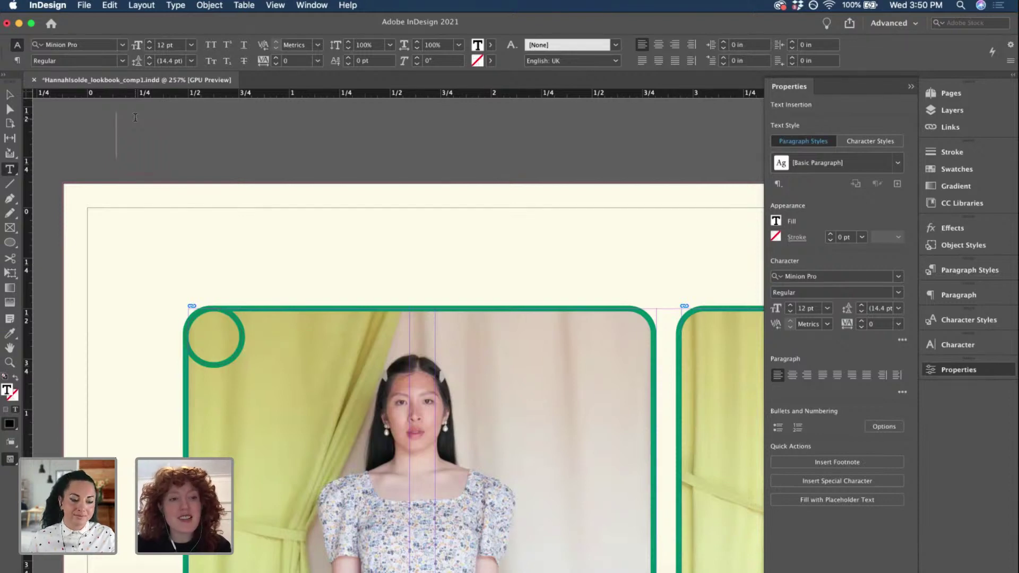
{"action": "type", "text": "1"}
{"action": "left_click", "coordinate": [10, 96]}
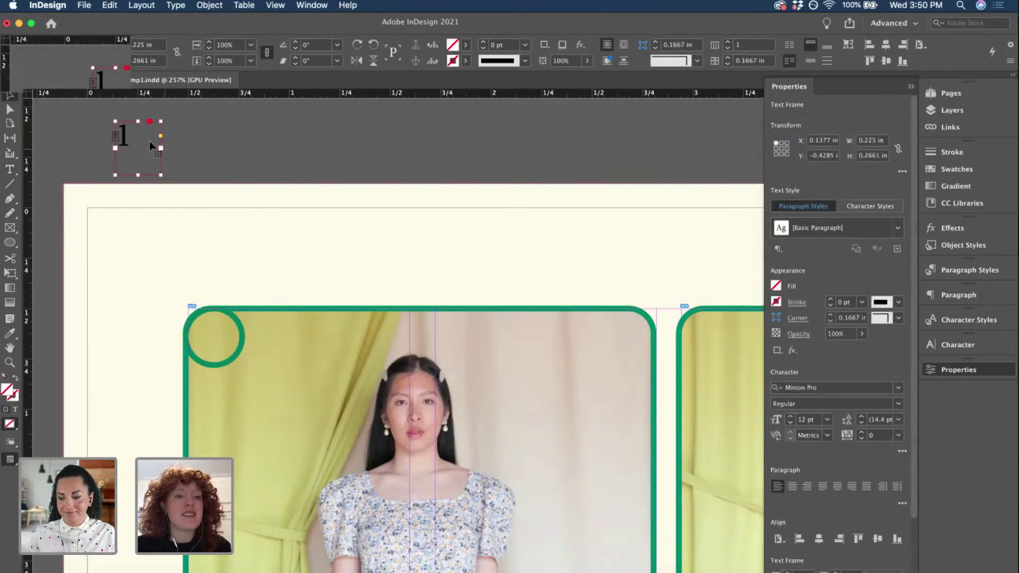
- Set the font of the number 1 to TAN - ASTORIA
{"action": "double_click", "coordinate": [137, 132]}
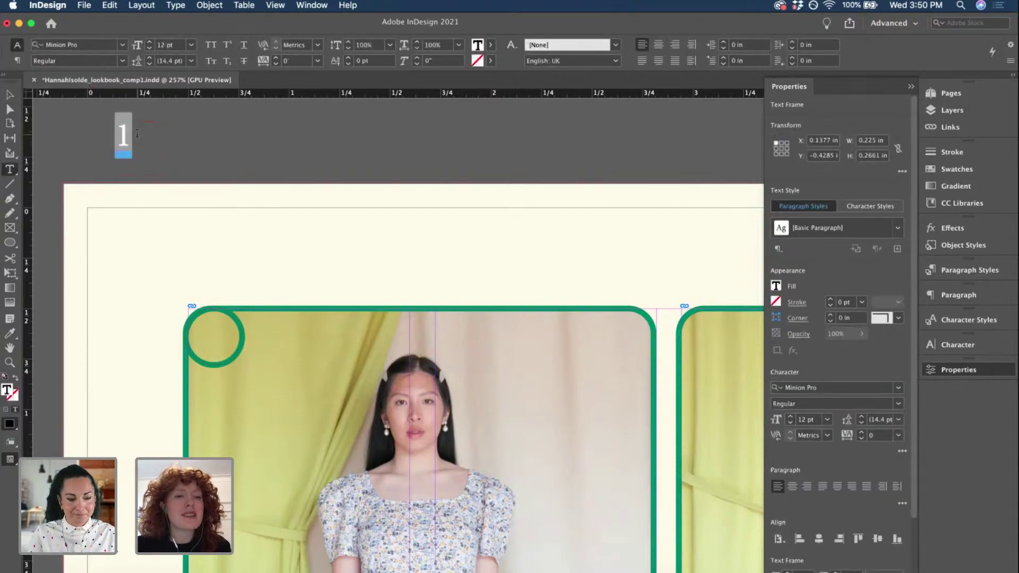
{"action": "left_click", "coordinate": [122, 45]}
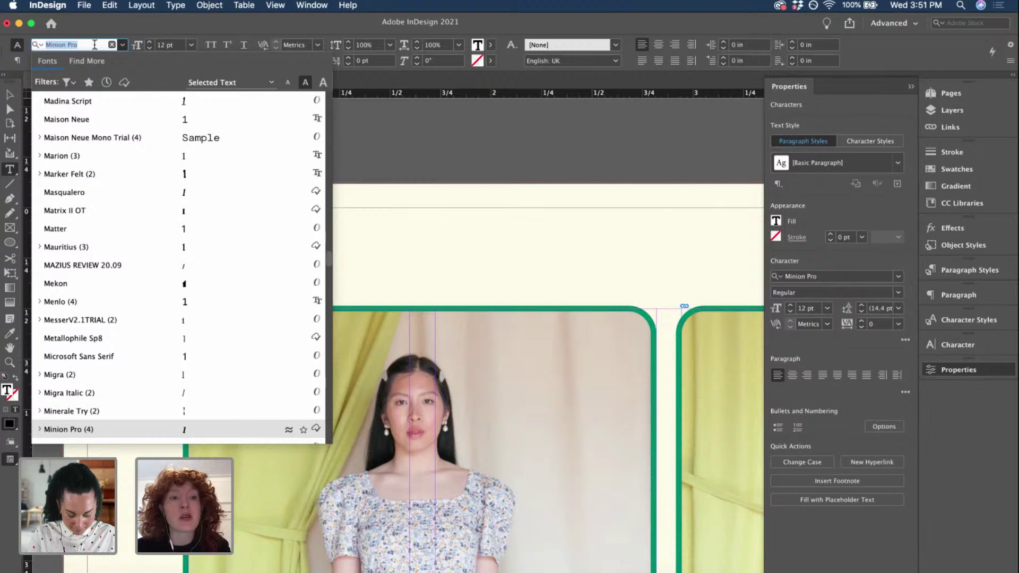
{"action": "key", "text": "Return"}
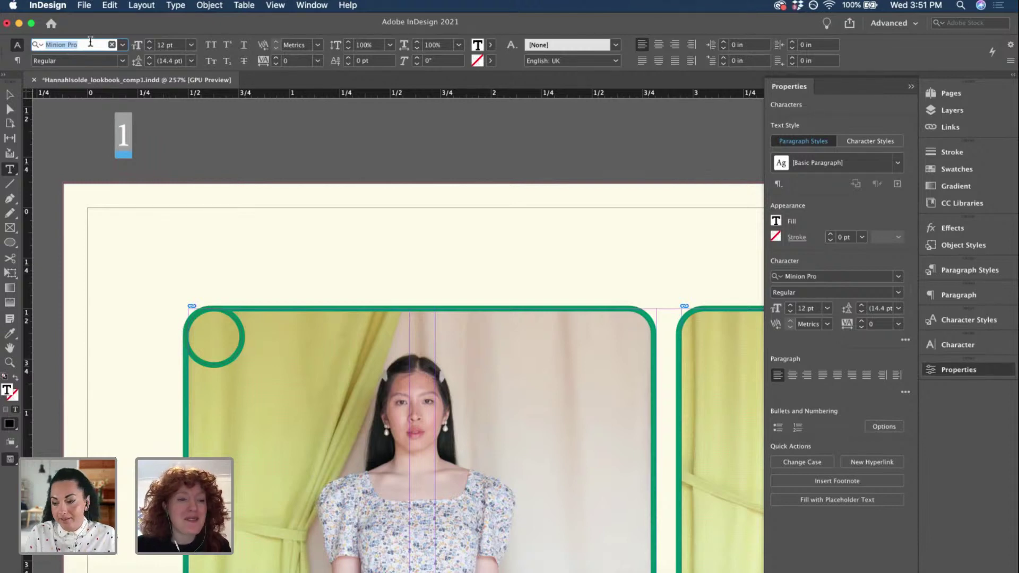
{"action": "type", "text": "Astori"}
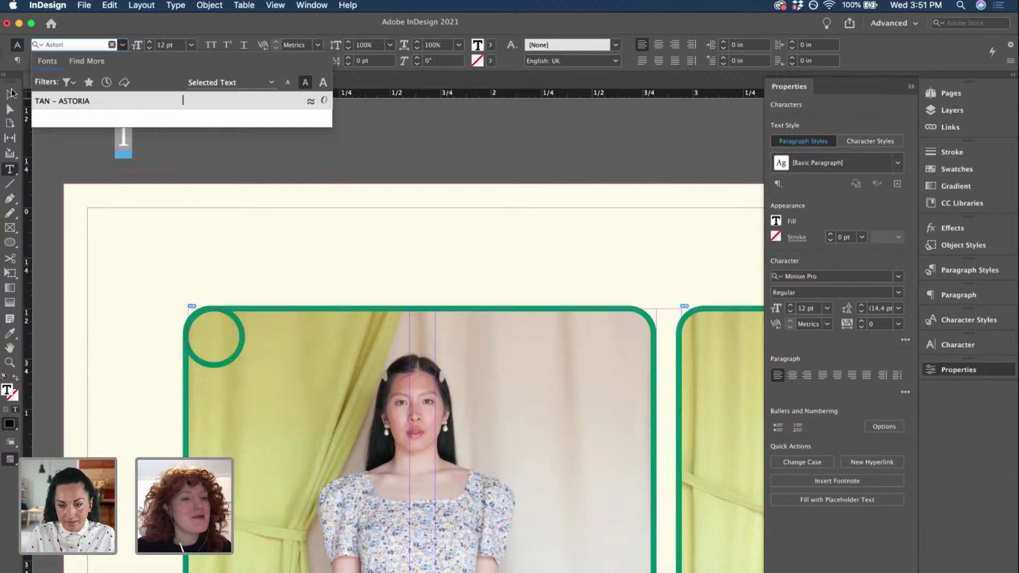
{"action": "key", "text": "Return"}
- Move the number's text frame onto the corner circle and resize it to about 0.28 by 0.28 in to match the circle
{"action": "left_click", "coordinate": [10, 95]}
{"action": "left_click_drag", "start_coordinate": [132, 145], "coordinate": [217, 333]}
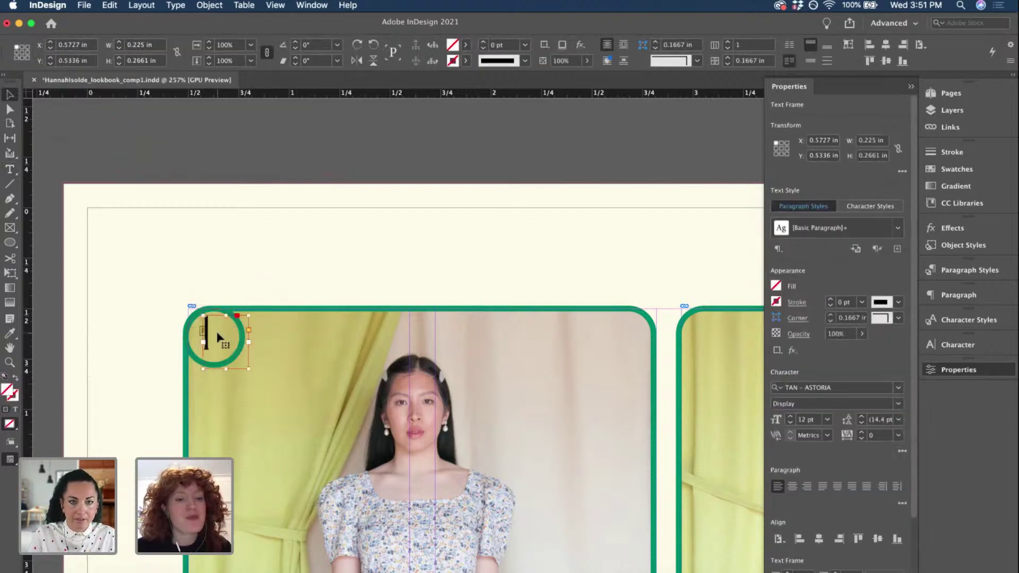
{"action": "scroll", "coordinate": [216, 331], "scroll_direction": "up", "scroll_amount": 4}
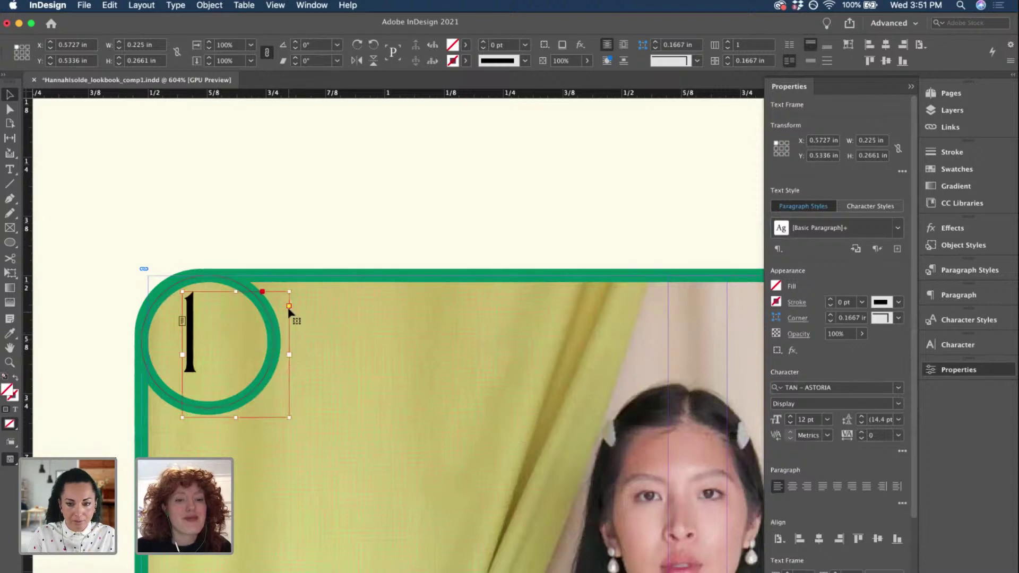
{"action": "left_click_drag", "start_coordinate": [288, 291], "coordinate": [253, 275]}
{"action": "left_click_drag", "start_coordinate": [253, 419], "coordinate": [274, 408]}
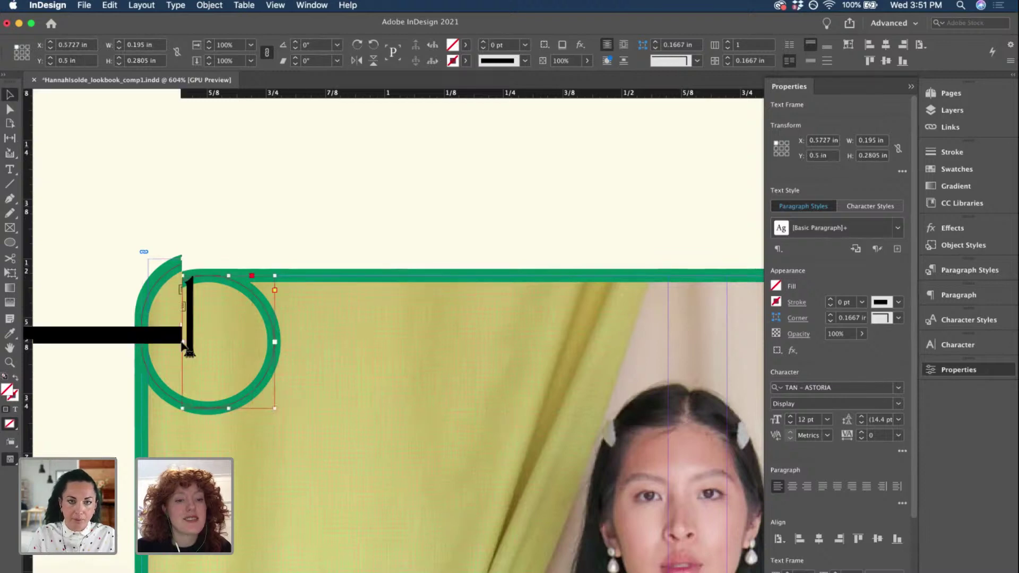
{"action": "left_click_drag", "start_coordinate": [181, 409], "coordinate": [141, 409]}
- Centre the number 1 horizontally and vertically within its text frame inside the circle
{"action": "double_click", "coordinate": [165, 350]}
{"action": "key", "text": "super+a"}
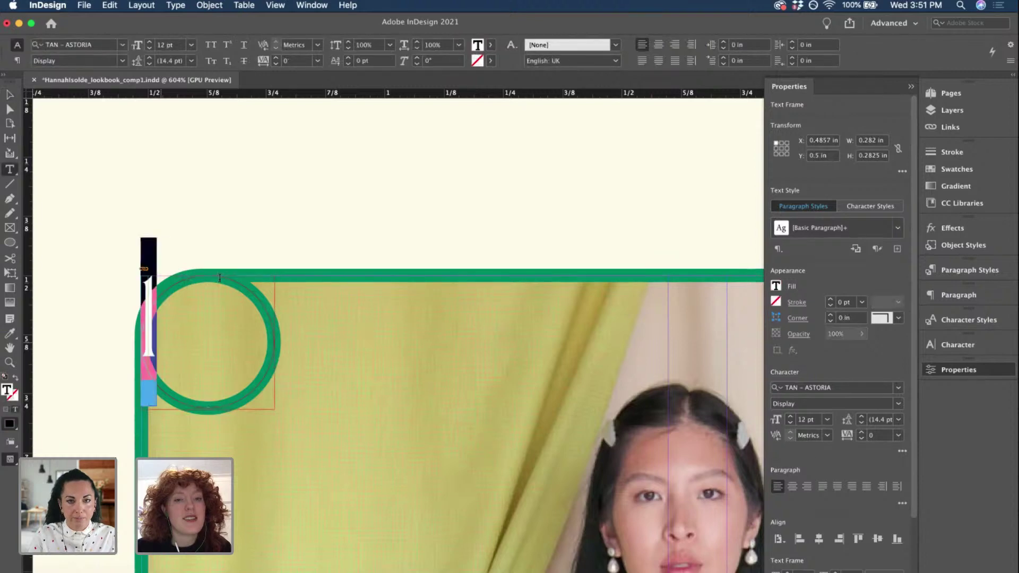
{"action": "left_click", "coordinate": [658, 46]}
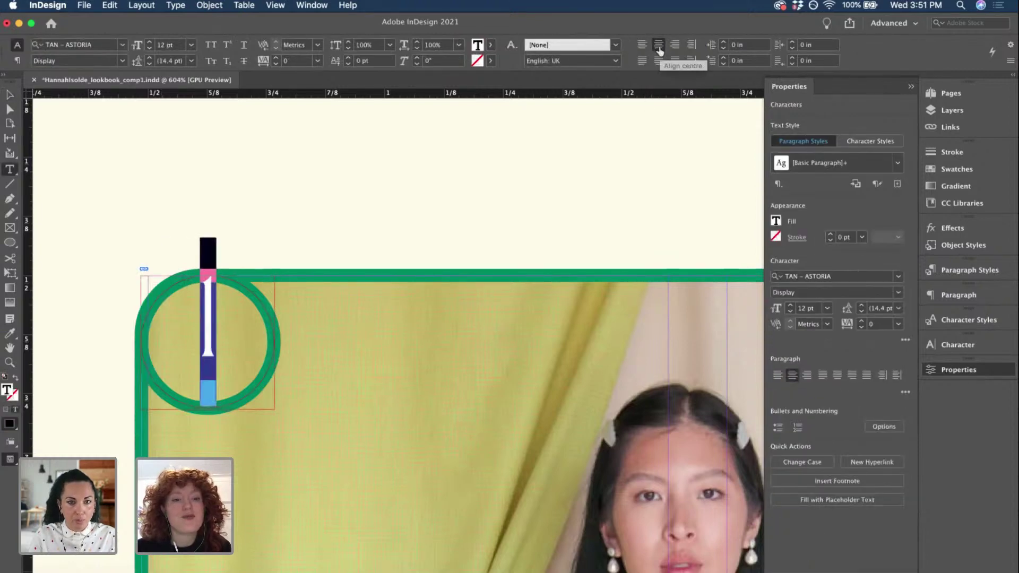
{"action": "left_click", "coordinate": [8, 95]}
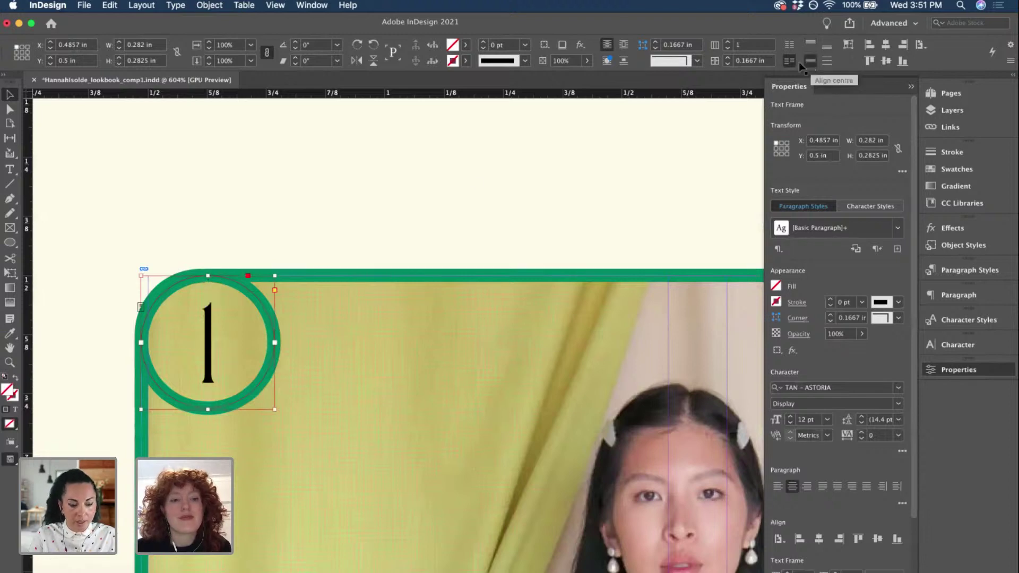
{"action": "left_click", "coordinate": [351, 174]}
{"action": "scroll", "coordinate": [352, 174], "scroll_direction": "down", "scroll_amount": 3}
{"action": "scroll", "coordinate": [351, 175], "scroll_direction": "down", "scroll_amount": 2}
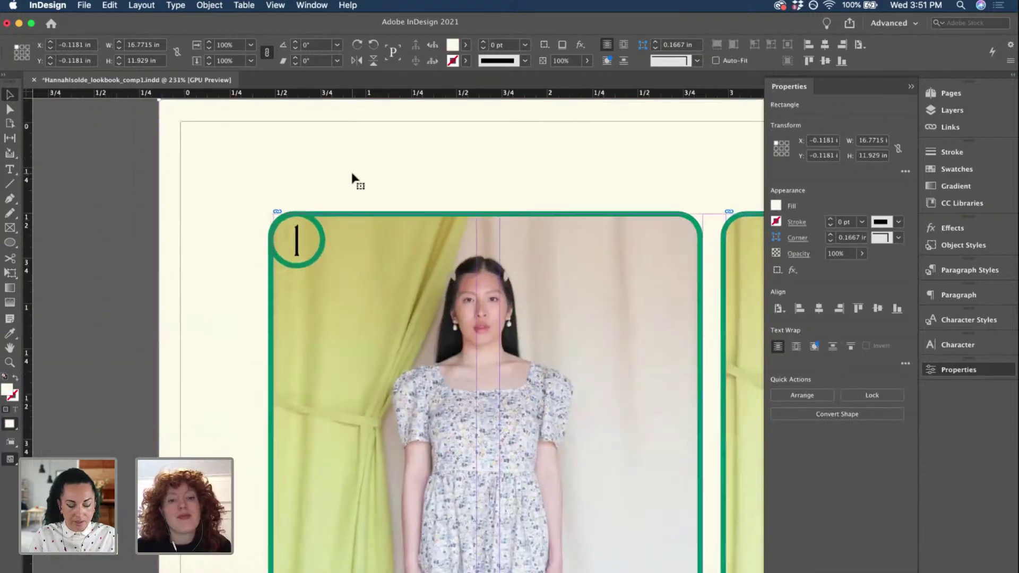
- Change the font of the number 1 in the circle to Roslindale Display Condensed Light
{"action": "scroll", "coordinate": [318, 198], "scroll_direction": "up", "scroll_amount": 3}
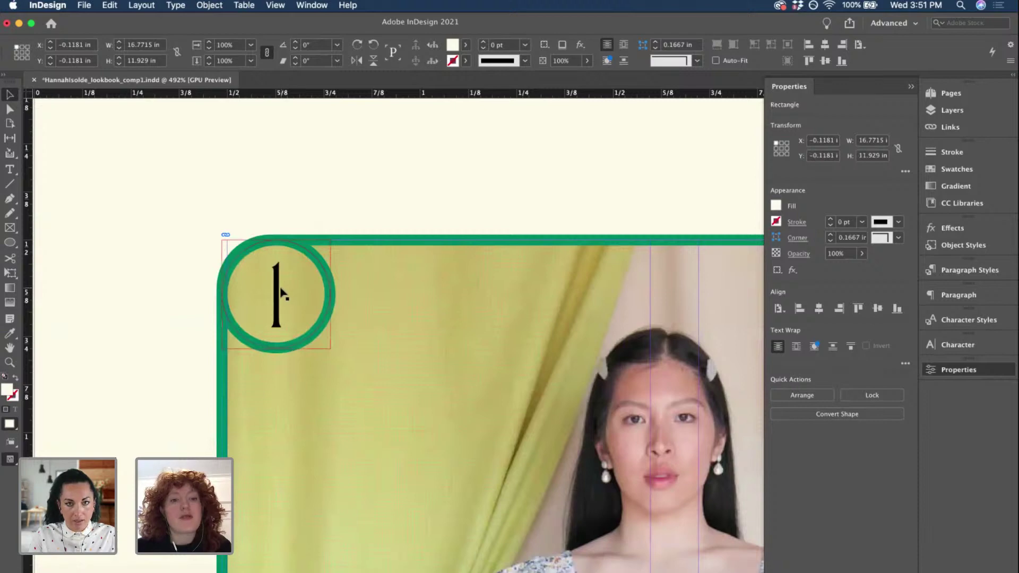
{"action": "double_click", "coordinate": [282, 294]}
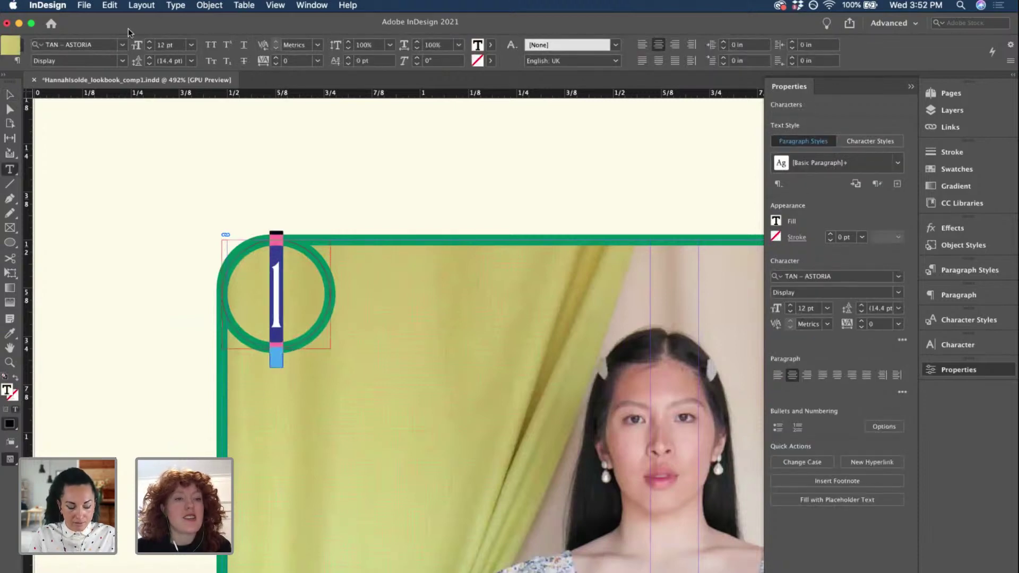
{"action": "left_click", "coordinate": [122, 45]}
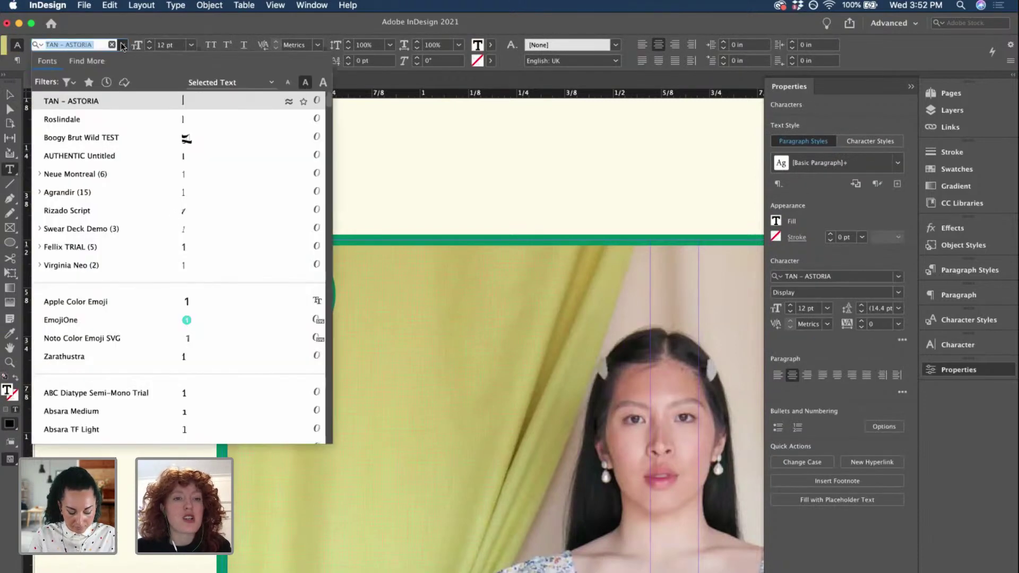
{"action": "left_click", "coordinate": [186, 119]}
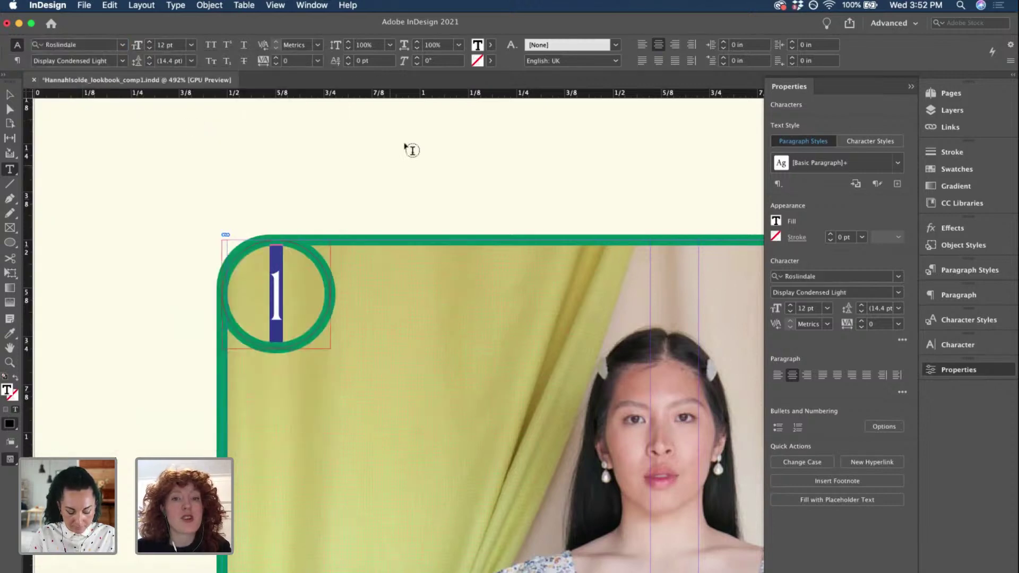
- Colour the number 1 green to match the circle's stroke and leave text editing
{"action": "left_click", "coordinate": [490, 45]}
{"action": "scroll", "coordinate": [423, 114], "scroll_direction": "down", "scroll_amount": 6}
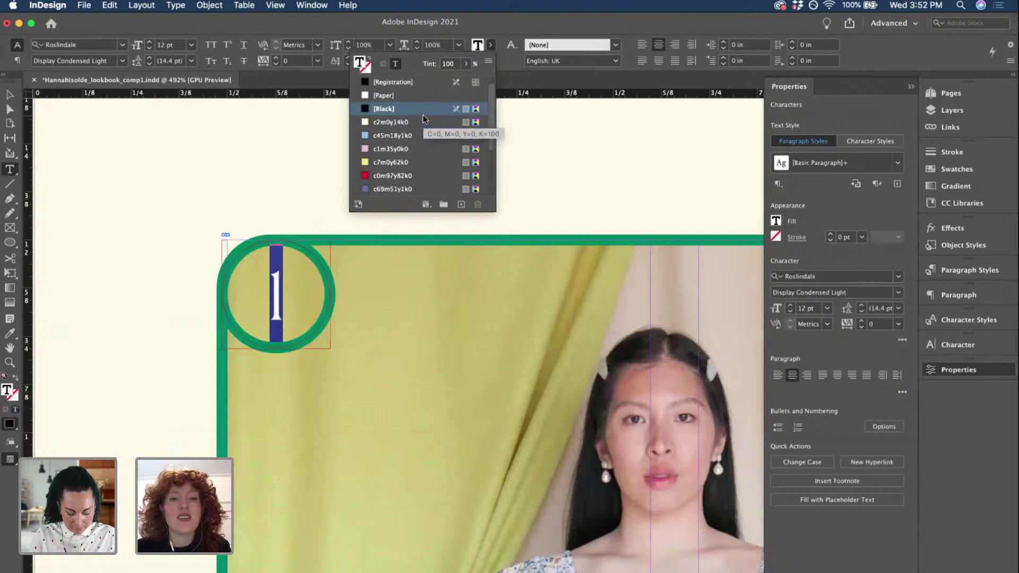
{"action": "left_click", "coordinate": [381, 147]}
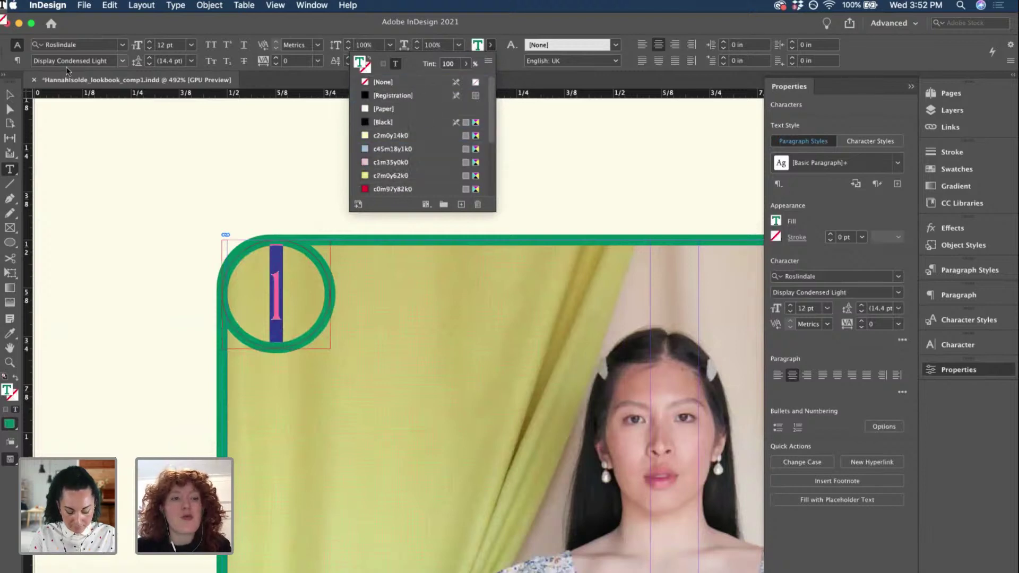
{"action": "key", "text": "Escape"}
{"action": "left_click", "coordinate": [332, 210]}
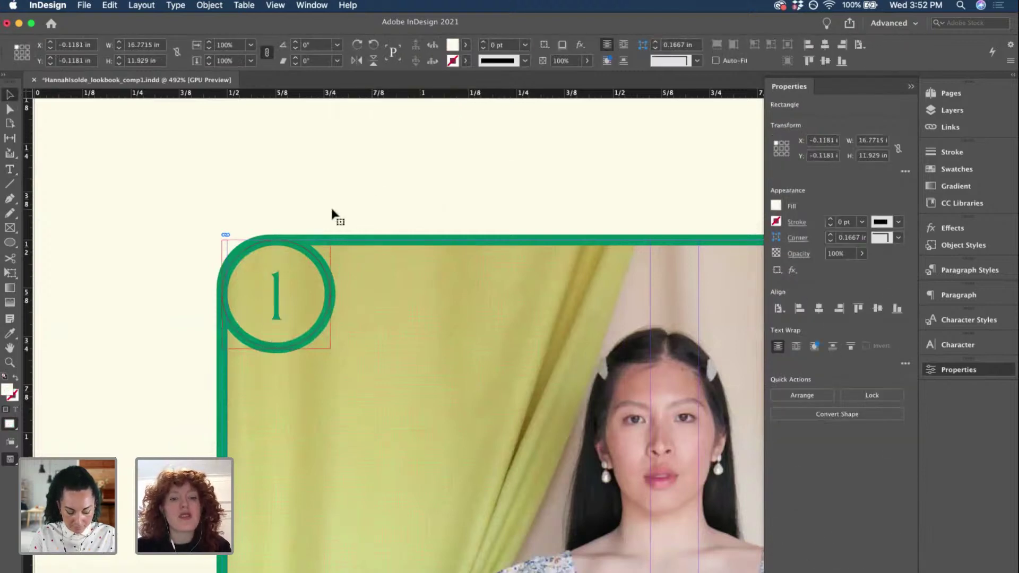
- Replace the number 1 in the corner circle of the floral dress photo with the letter A and deselect it
{"action": "scroll", "coordinate": [332, 210], "scroll_direction": "down", "scroll_amount": 4}
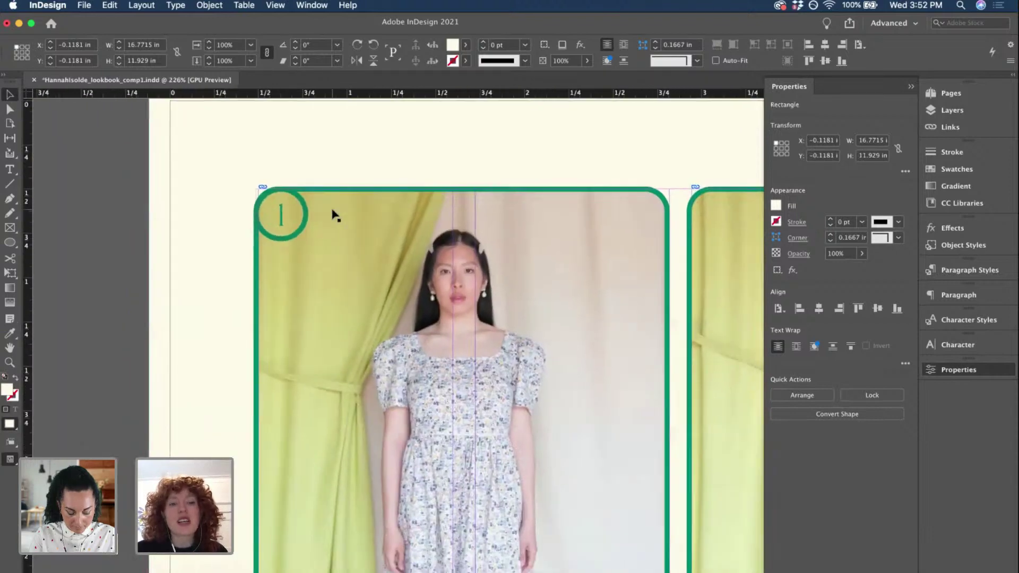
{"action": "scroll", "coordinate": [282, 212], "scroll_direction": "up", "scroll_amount": 3}
{"action": "double_click", "coordinate": [285, 217]}
{"action": "key", "text": "BackSpace"}
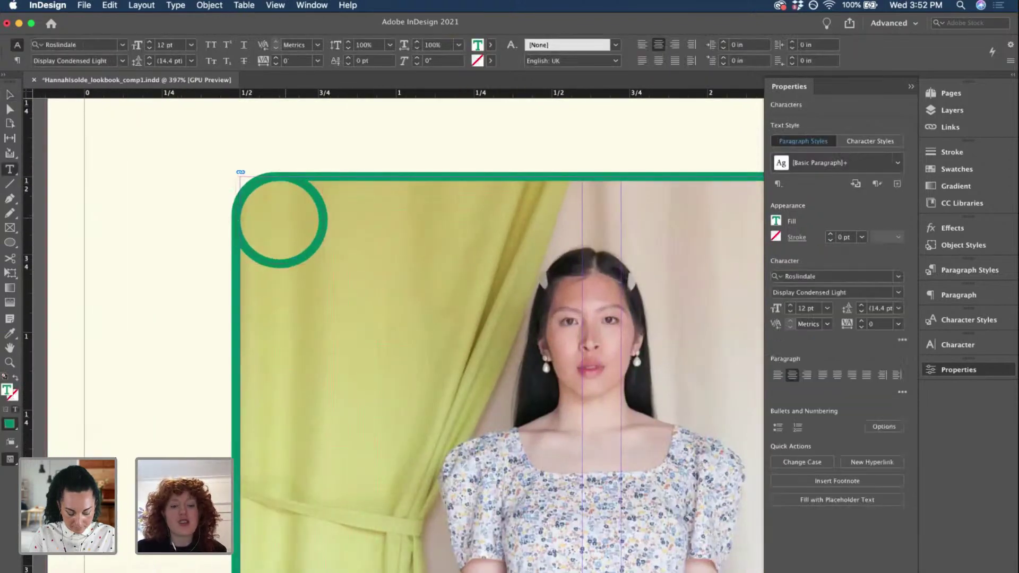
{"action": "type", "text": "A"}
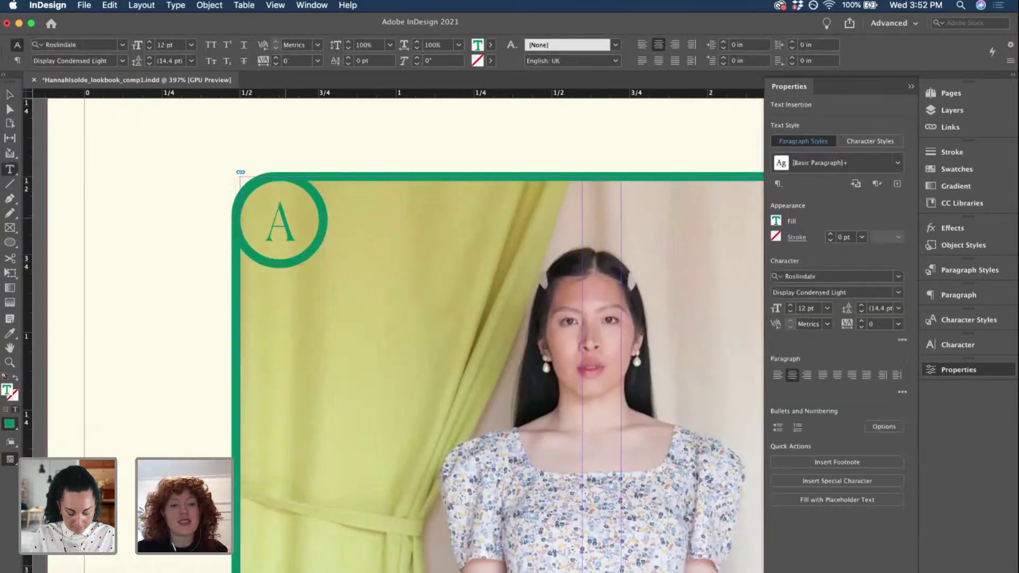
{"action": "left_click", "coordinate": [8, 95]}
{"action": "scroll", "coordinate": [316, 146], "scroll_direction": "up", "scroll_amount": 3}
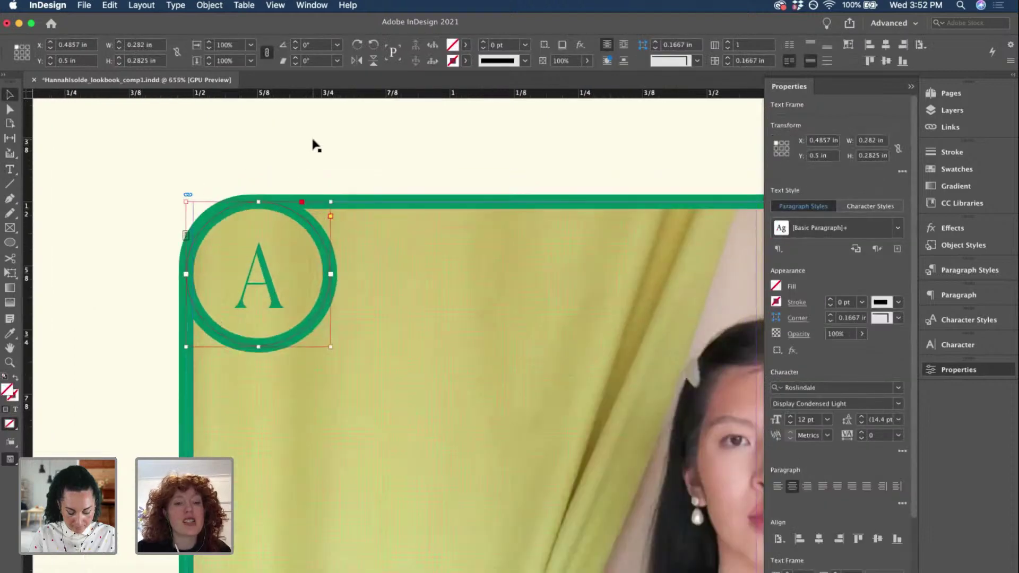
{"action": "left_click", "coordinate": [375, 145]}
{"action": "scroll", "coordinate": [375, 145], "scroll_direction": "down", "scroll_amount": 8}
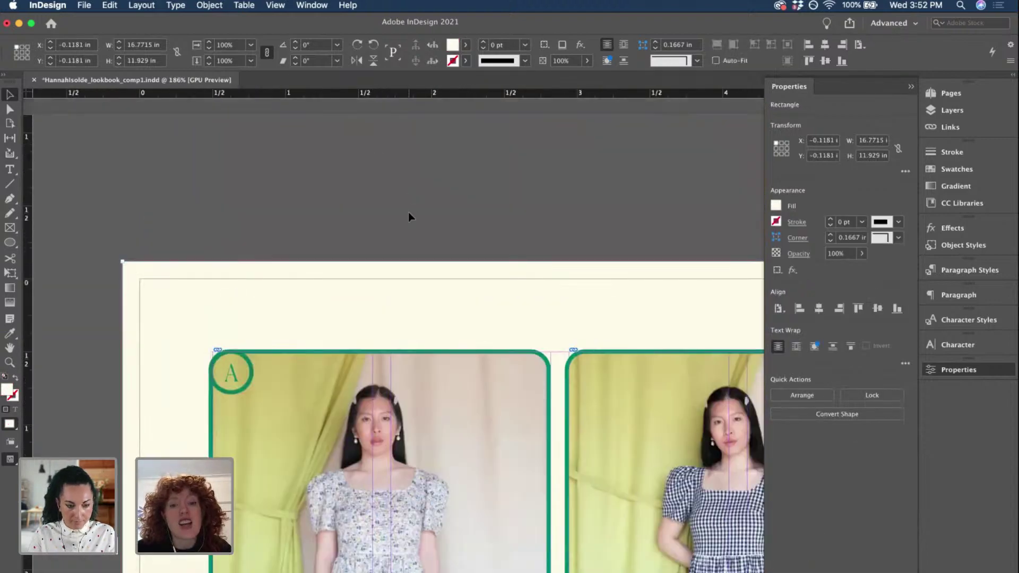
{"action": "left_click", "coordinate": [408, 216]}
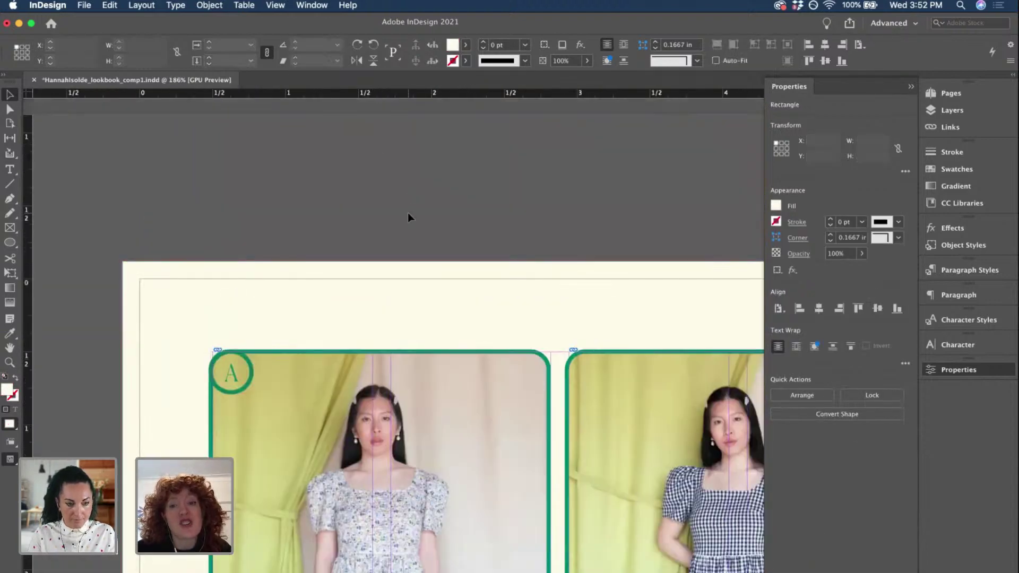
- Shrink the letter A's text frame around its centre to about 0.21 by 0.22 in, inside the circle's stroke
{"action": "scroll", "coordinate": [408, 212], "scroll_direction": "down", "scroll_amount": 5}
{"action": "scroll", "coordinate": [198, 192], "scroll_direction": "up", "scroll_amount": 3}
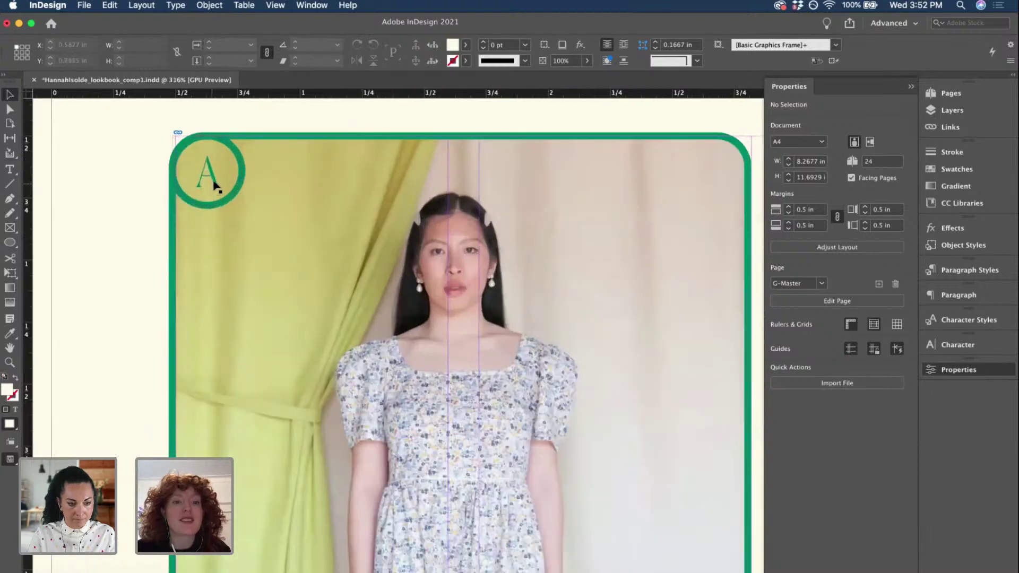
{"action": "left_click", "coordinate": [218, 189]}
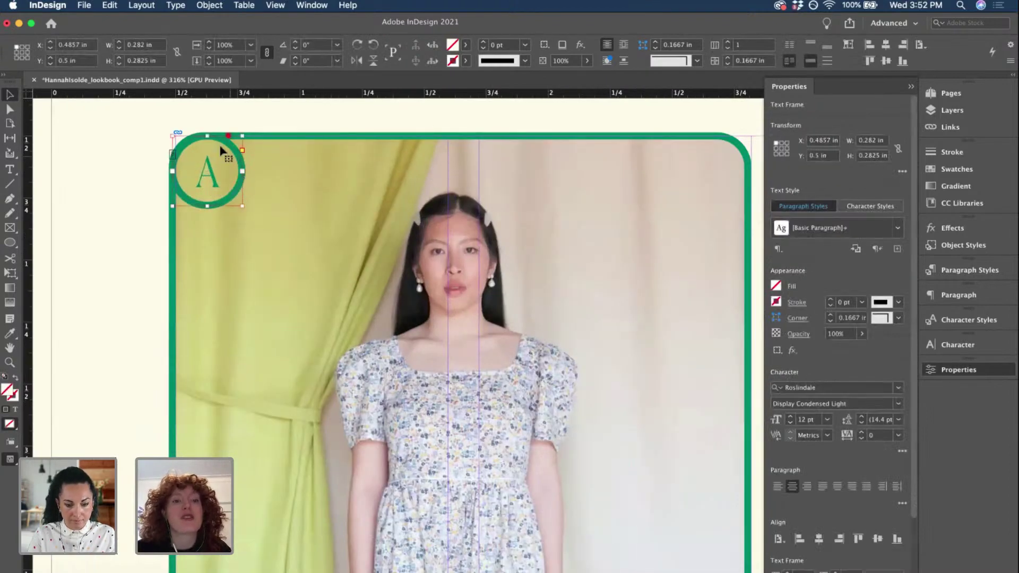
{"action": "left_click_drag", "start_coordinate": [207, 135], "coordinate": [207, 143]}
{"action": "left_click_drag", "start_coordinate": [241, 199], "coordinate": [239, 201]}
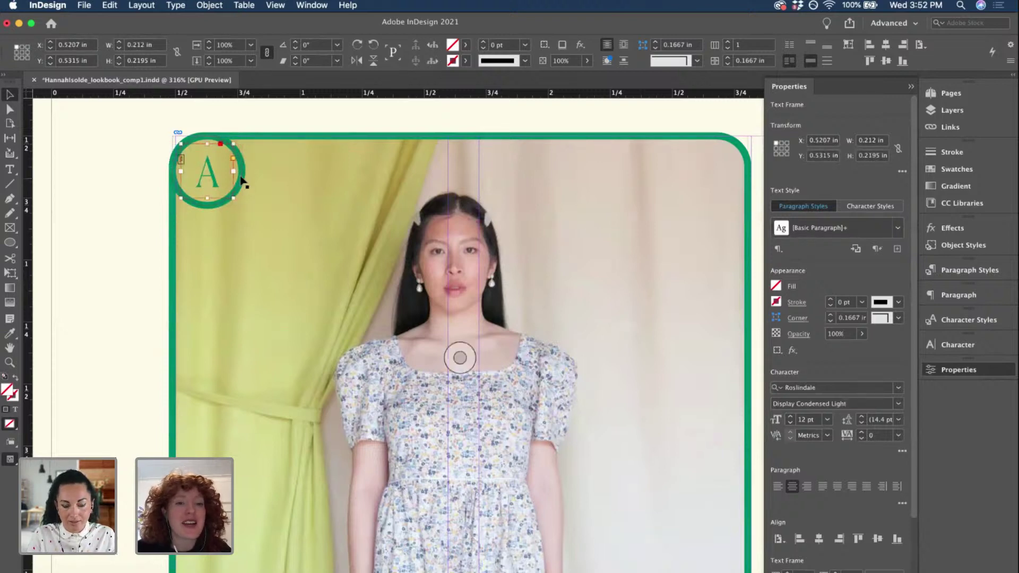
- Duplicate the A badge, circle and letter together, onto the upper-left corner of the gingham dress photo, aligned with its frame
{"action": "left_click", "coordinate": [243, 182], "text": "shift"}
{"action": "scroll", "coordinate": [234, 176], "scroll_direction": "right", "scroll_amount": 5}
{"action": "scroll", "coordinate": [234, 177], "scroll_direction": "up", "scroll_amount": 2}
{"action": "scroll", "coordinate": [234, 176], "scroll_direction": "down", "scroll_amount": 3}
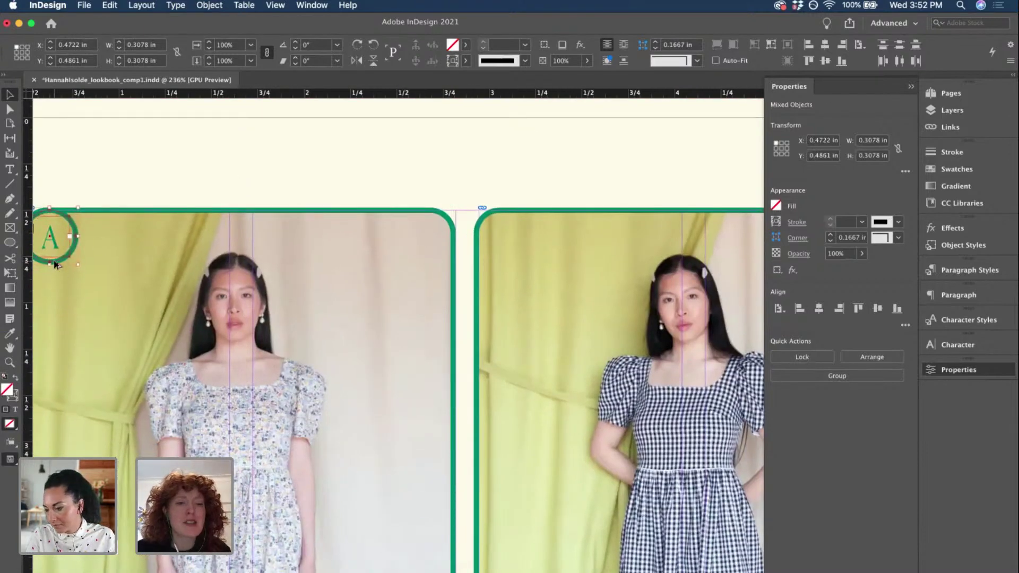
{"action": "left_click_drag", "start_coordinate": [57, 264], "coordinate": [511, 268]}
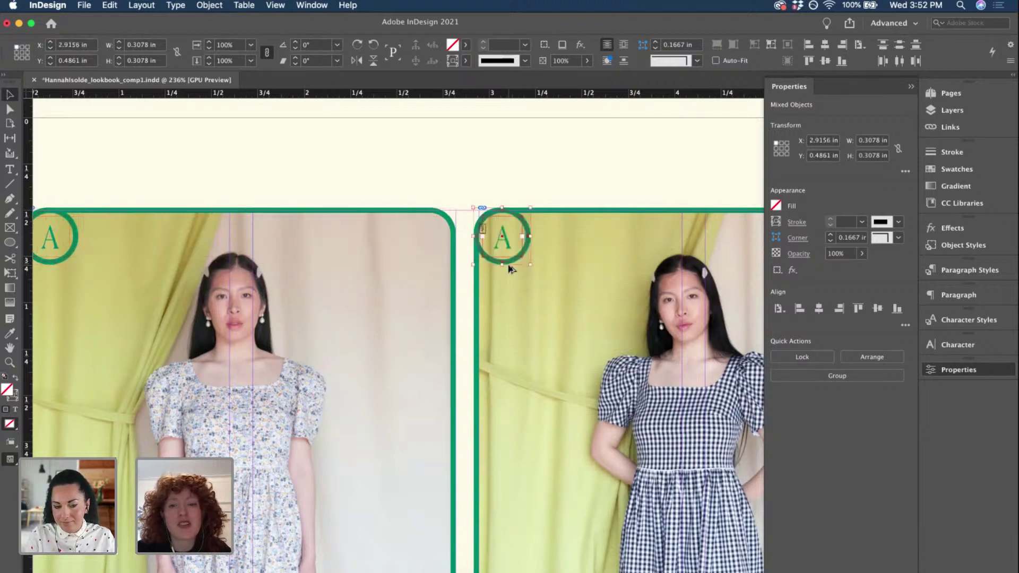
{"action": "scroll", "coordinate": [545, 244], "scroll_direction": "up", "scroll_amount": 10}
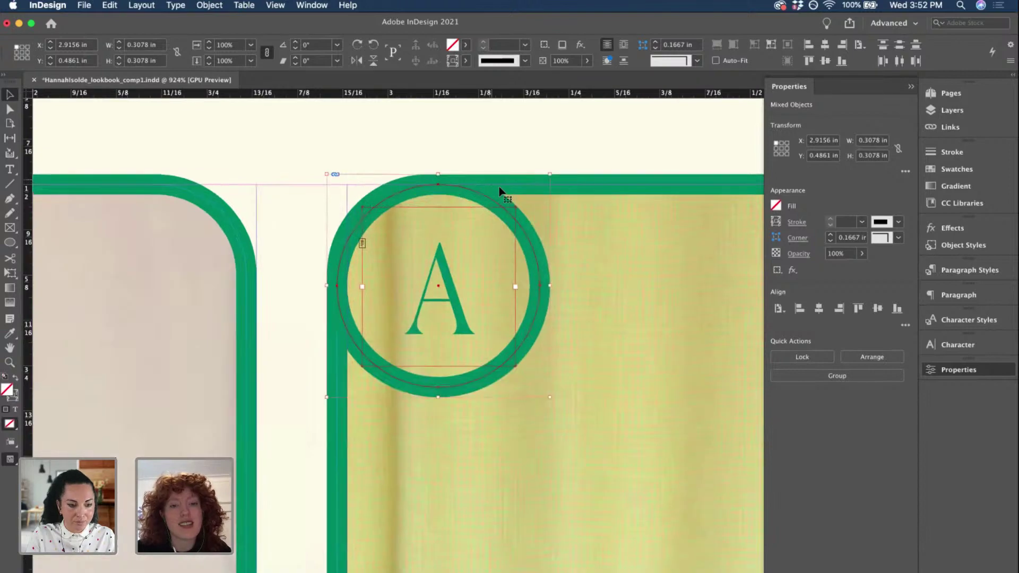
{"action": "scroll", "coordinate": [444, 139], "scroll_direction": "down", "scroll_amount": 2}
{"action": "left_click", "coordinate": [445, 130]}
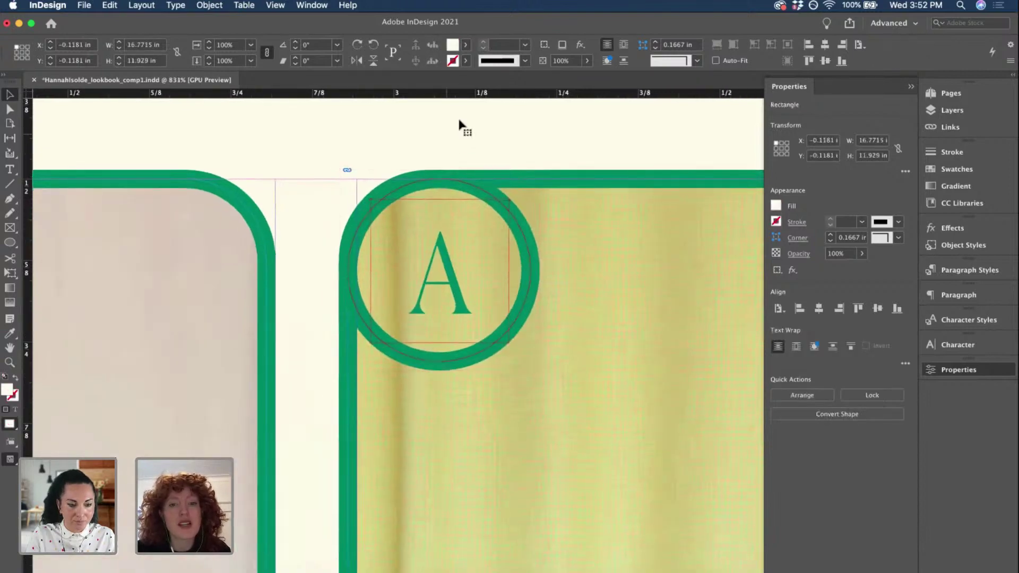
{"action": "scroll", "coordinate": [457, 116], "scroll_direction": "down", "scroll_amount": 3}
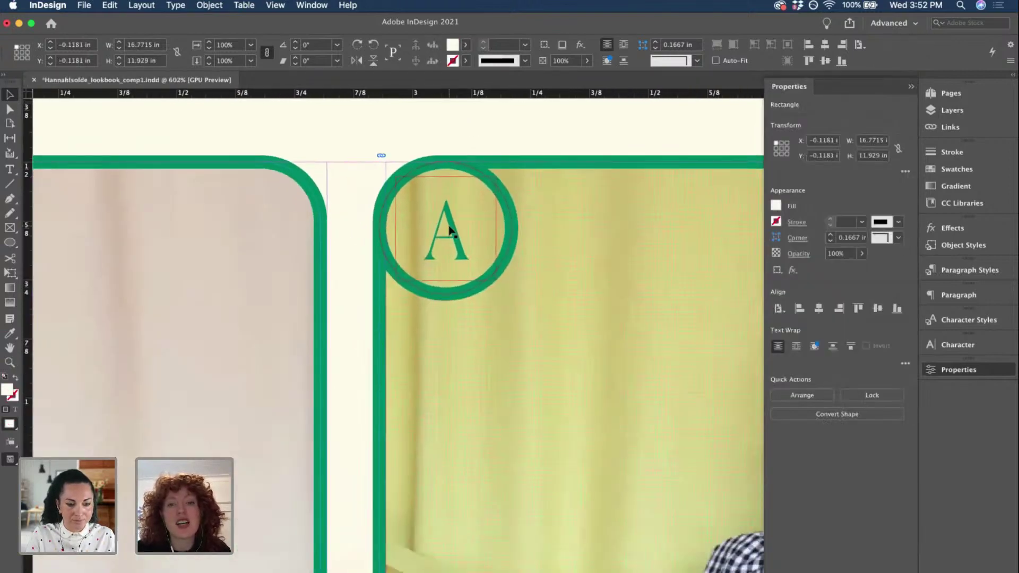
{"action": "scroll", "coordinate": [448, 226], "scroll_direction": "down", "scroll_amount": 4}
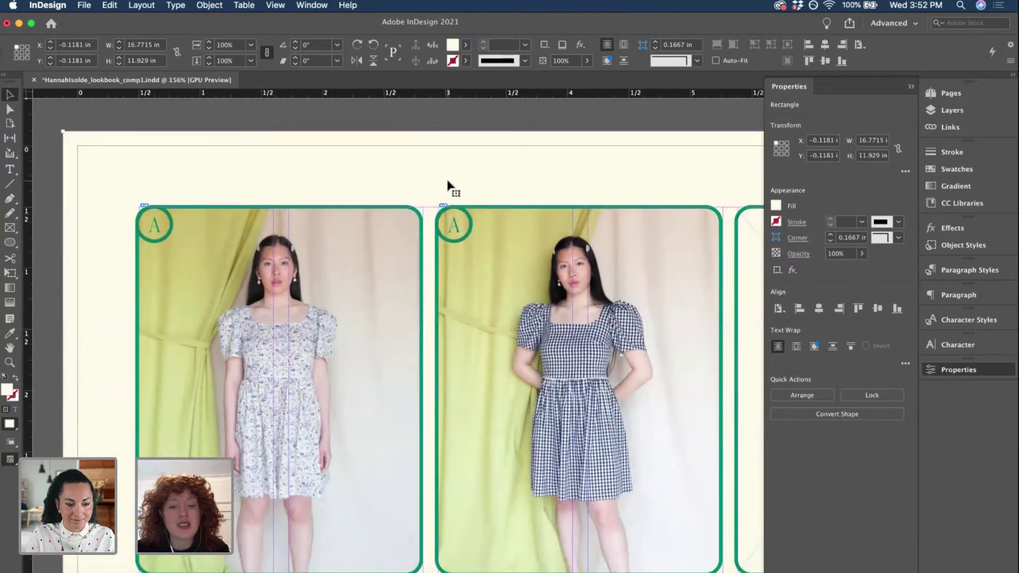
- Switch the spread to preview mode with nothing selected and check both badges against the row of frames
{"action": "key", "text": "w"}
{"action": "left_click", "coordinate": [419, 121]}
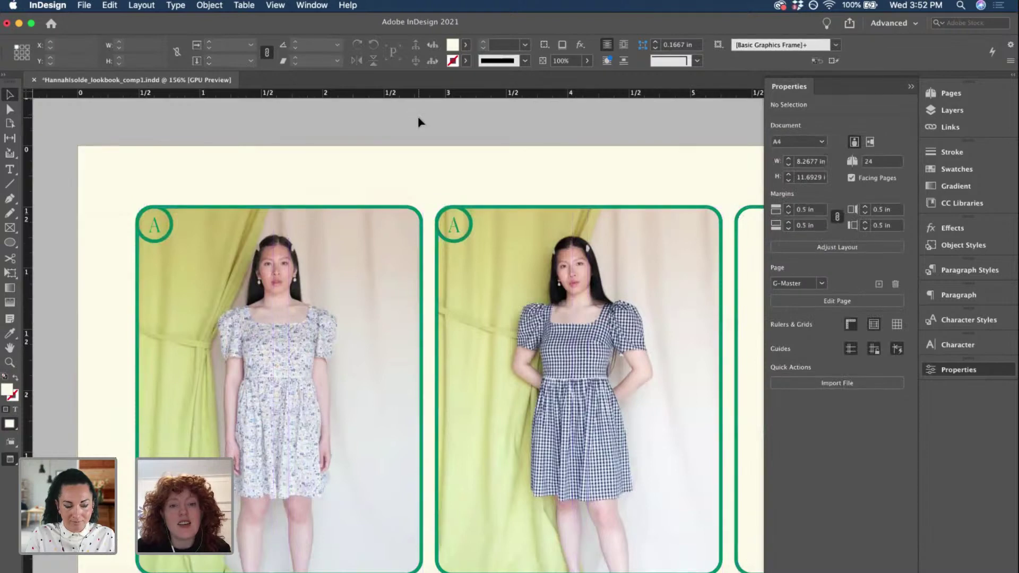
{"action": "scroll", "coordinate": [427, 115], "scroll_direction": "down", "scroll_amount": 5}
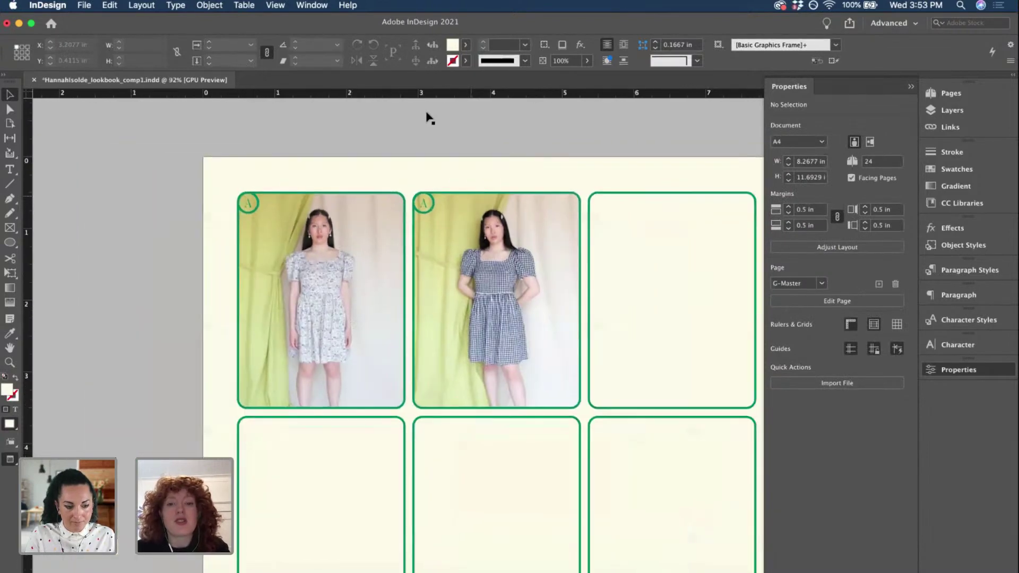
{"action": "scroll", "coordinate": [410, 180], "scroll_direction": "right", "scroll_amount": 3}
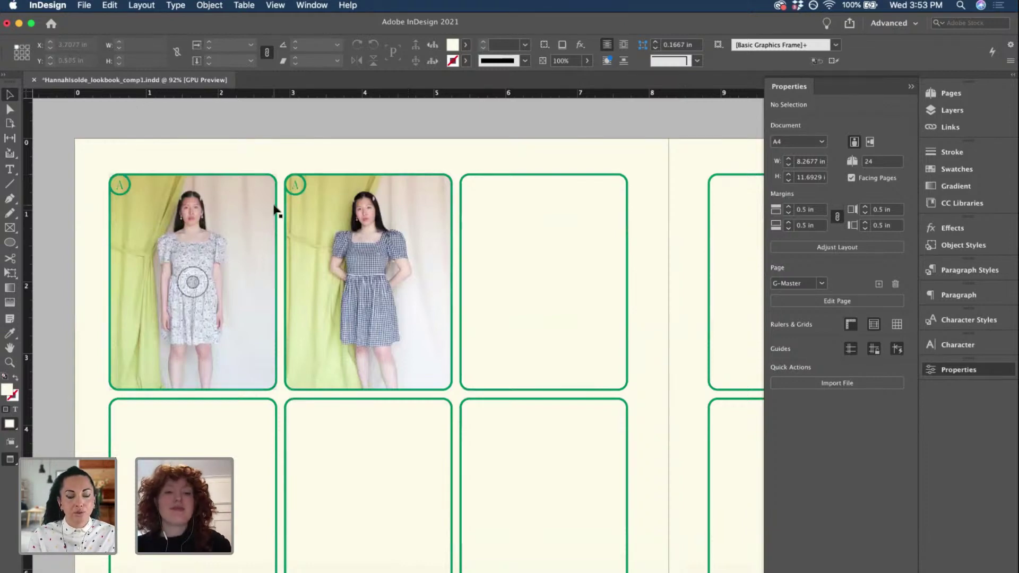
- Change the letter in the gingham dress photo's badge to B and leave text editing
{"action": "scroll", "coordinate": [300, 183], "scroll_direction": "up", "scroll_amount": 5}
{"action": "double_click", "coordinate": [287, 194]}
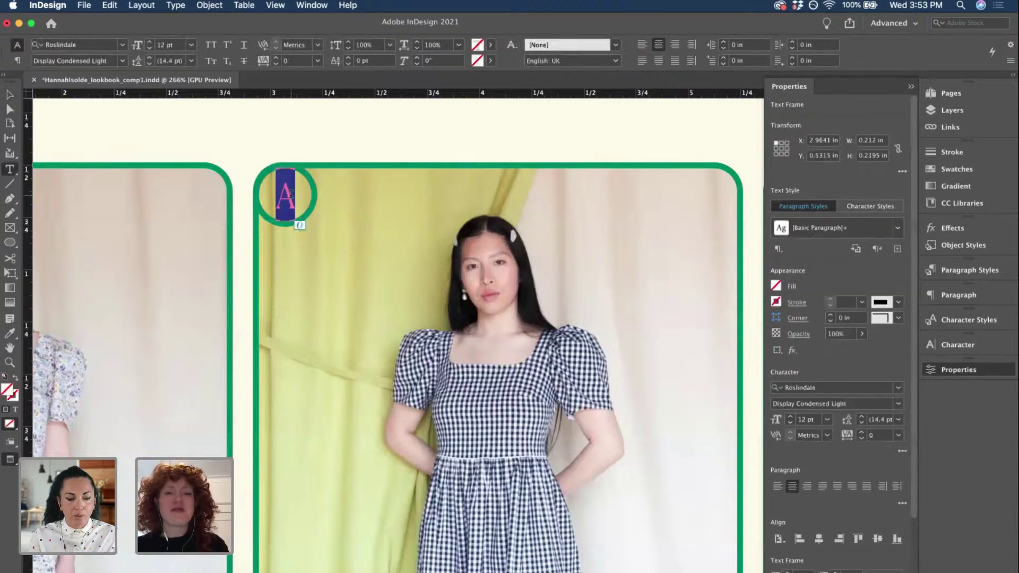
{"action": "type", "text": "B"}
{"action": "left_click", "coordinate": [20, 94]}
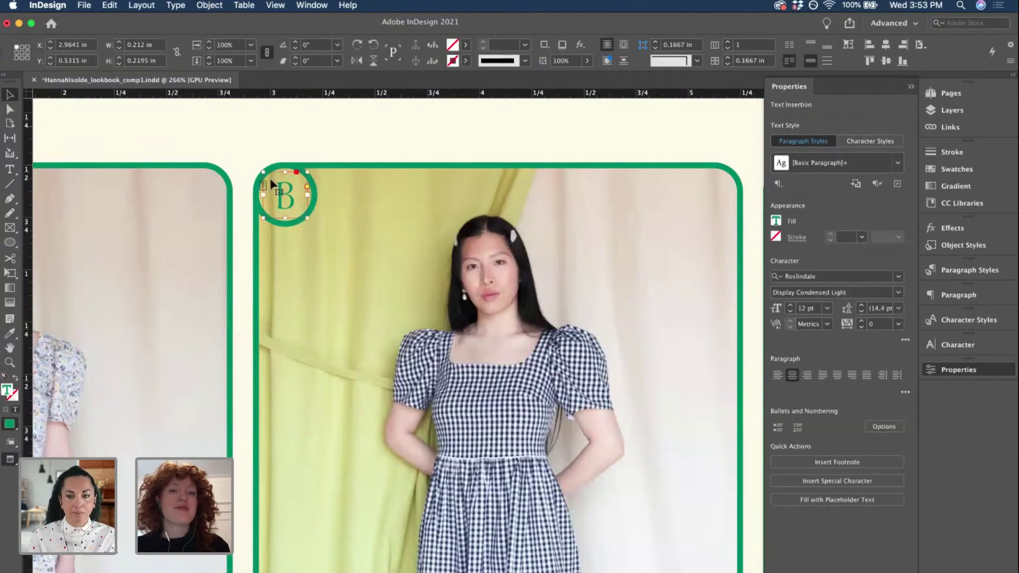
- Duplicate the B badge, circle and letter together, onto the upper-left corner of the left page's third top-row frame
{"action": "left_click", "coordinate": [313, 193]}
{"action": "left_click", "coordinate": [316, 197], "text": "shift"}
{"action": "scroll", "coordinate": [315, 196], "scroll_direction": "right", "scroll_amount": 5}
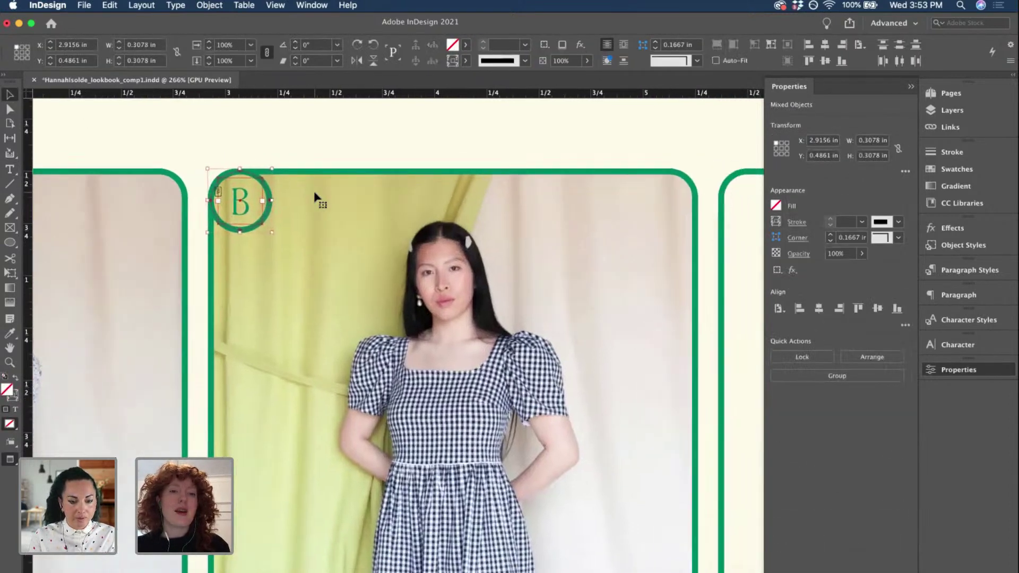
{"action": "scroll", "coordinate": [316, 198], "scroll_direction": "down", "scroll_amount": 3}
{"action": "left_click_drag", "start_coordinate": [108, 126], "coordinate": [613, 143]}
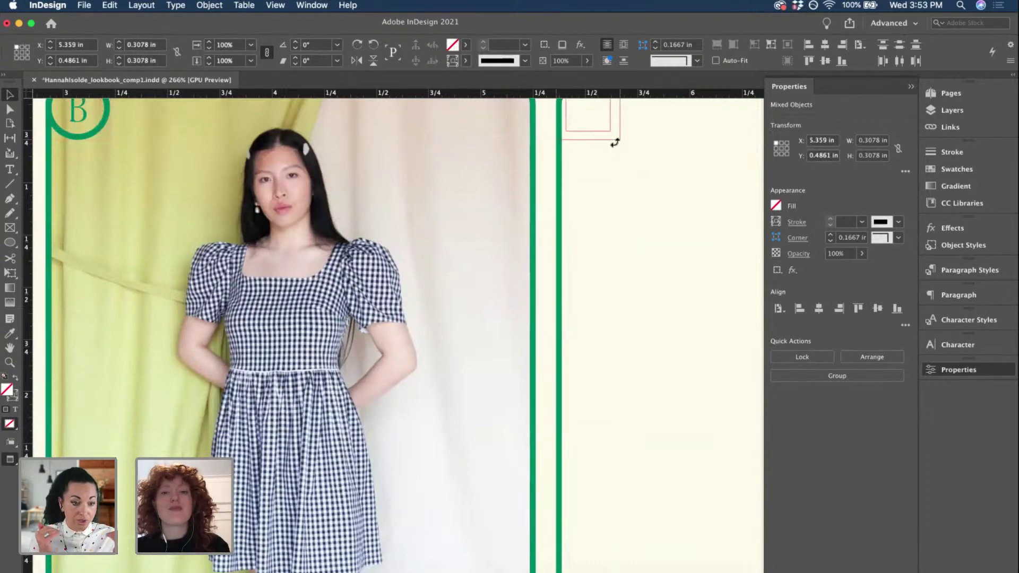
{"action": "scroll", "coordinate": [614, 143], "scroll_direction": "up", "scroll_amount": 5}
{"action": "scroll", "coordinate": [613, 144], "scroll_direction": "right", "scroll_amount": 5}
{"action": "scroll", "coordinate": [614, 142], "scroll_direction": "down", "scroll_amount": 6}
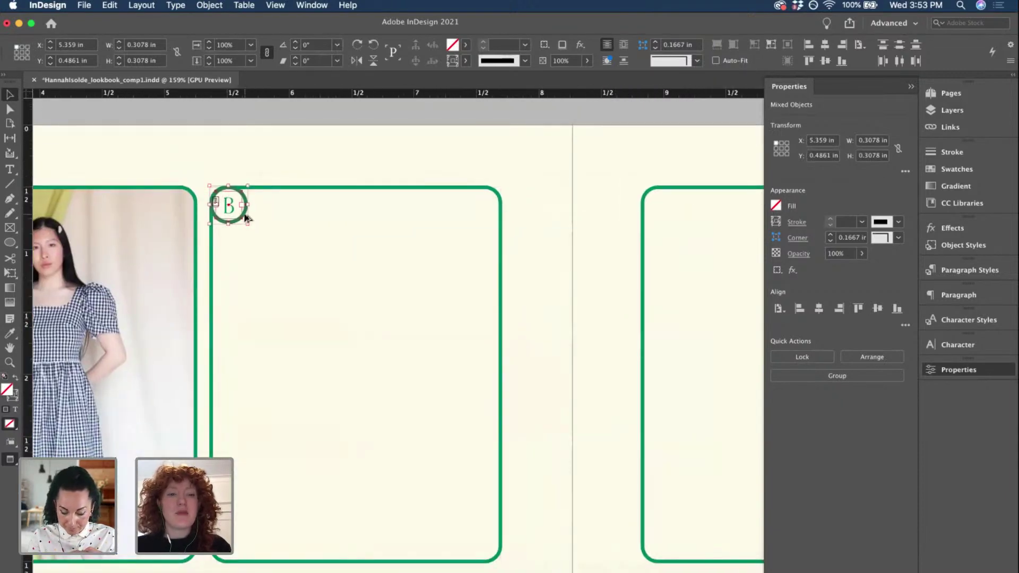
- Duplicate the badge onto the upper-left corners of all three top-row frames on the right page
{"action": "left_click_drag", "start_coordinate": [244, 217], "coordinate": [675, 211]}
{"action": "scroll", "coordinate": [676, 212], "scroll_direction": "right", "scroll_amount": 10}
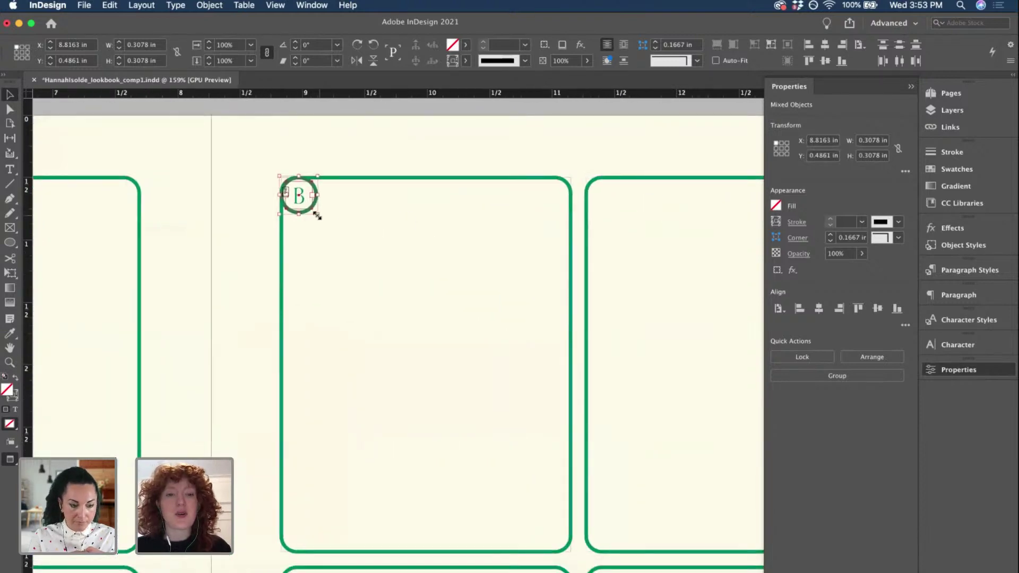
{"action": "left_click_drag", "start_coordinate": [315, 211], "coordinate": [621, 206]}
{"action": "scroll", "coordinate": [621, 207], "scroll_direction": "up", "scroll_amount": 5}
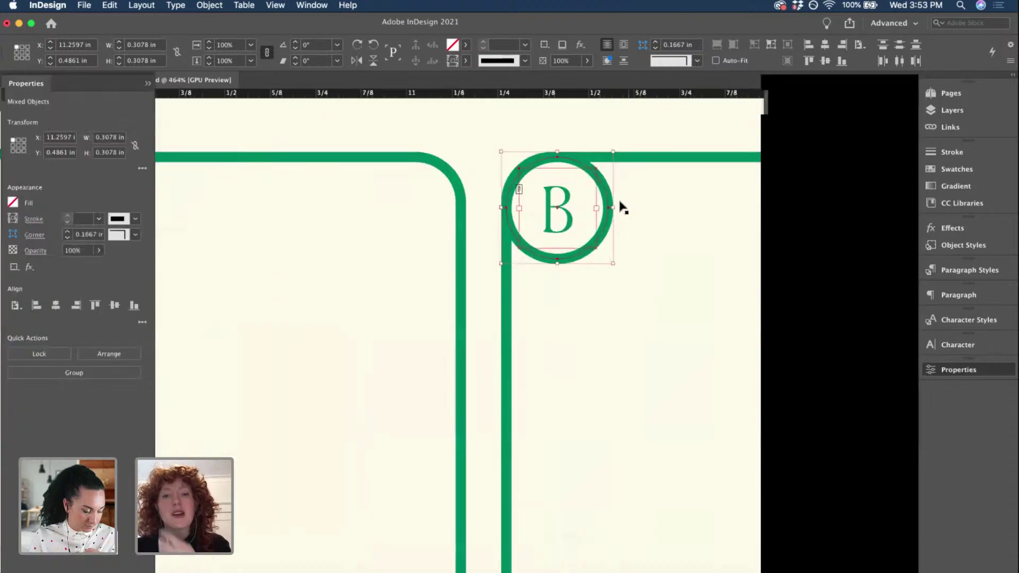
{"action": "scroll", "coordinate": [621, 207], "scroll_direction": "down", "scroll_amount": 6}
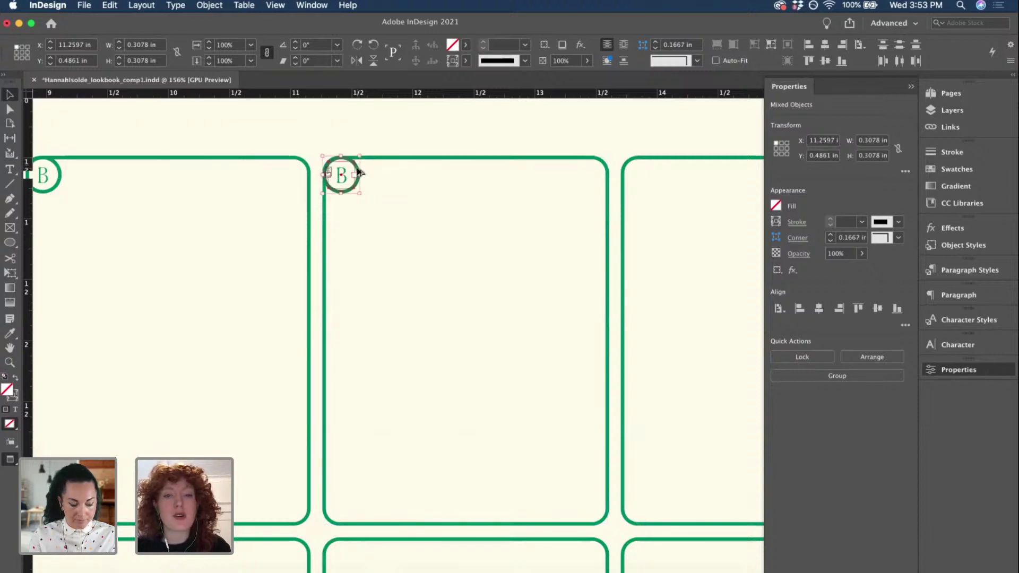
{"action": "left_click_drag", "start_coordinate": [358, 171], "coordinate": [658, 180]}
{"action": "scroll", "coordinate": [656, 180], "scroll_direction": "up", "scroll_amount": 4}
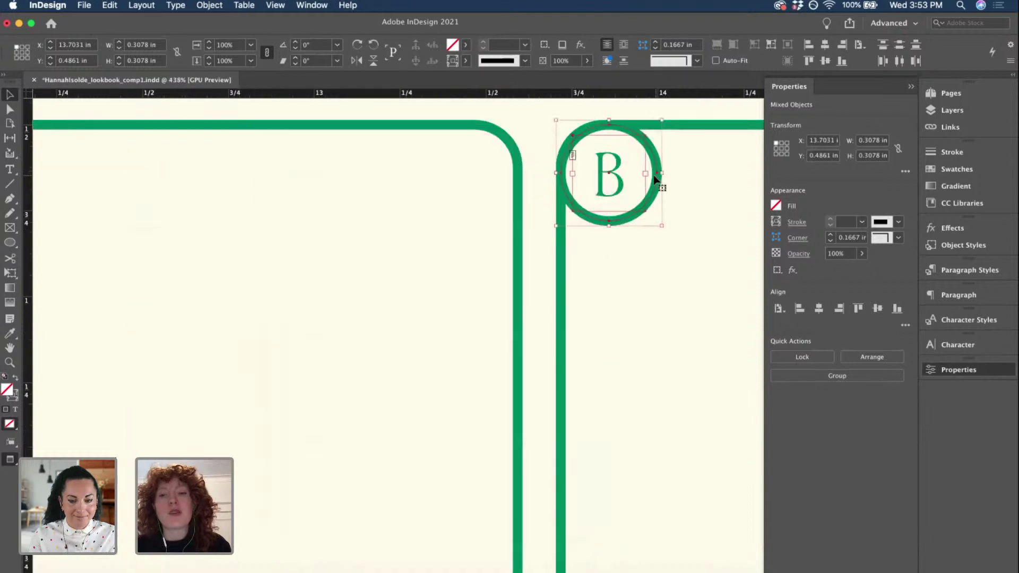
{"action": "scroll", "coordinate": [656, 181], "scroll_direction": "down", "scroll_amount": 6}
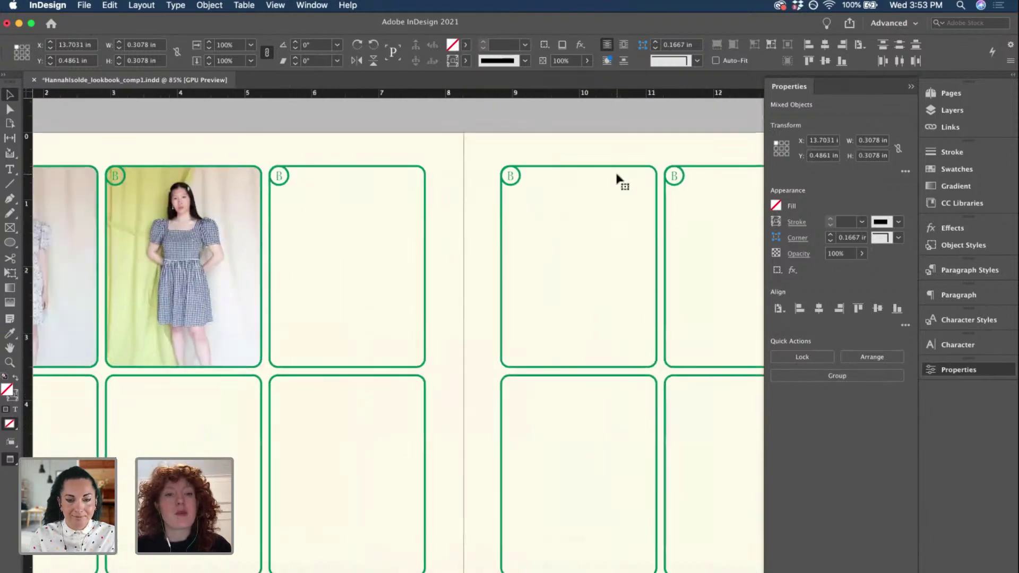
- Change the letter in the left page's third top-row badge to C and leave text editing
{"action": "scroll", "coordinate": [257, 180], "scroll_direction": "up", "scroll_amount": 4}
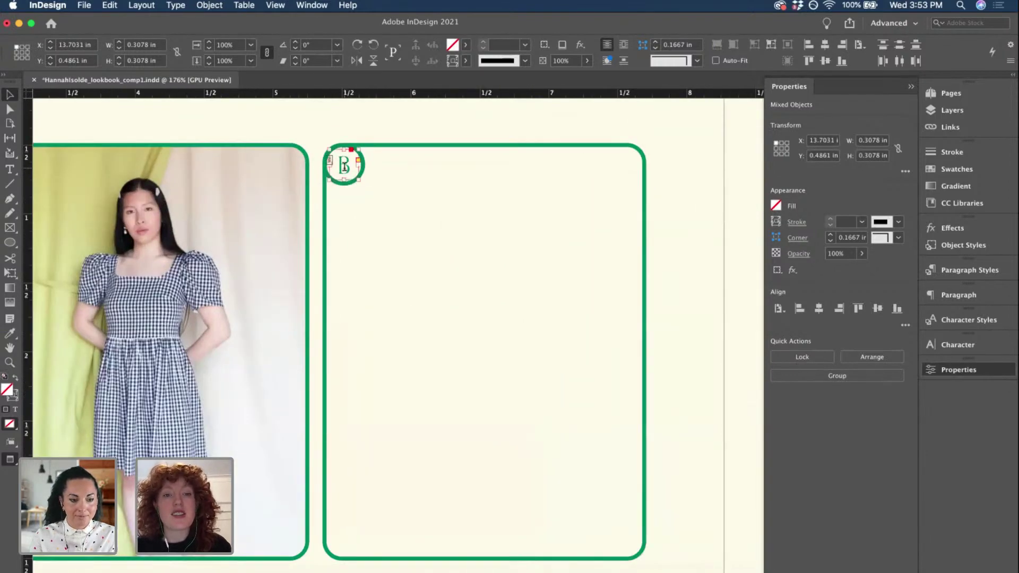
{"action": "double_click", "coordinate": [343, 166]}
{"action": "type", "text": "C"}
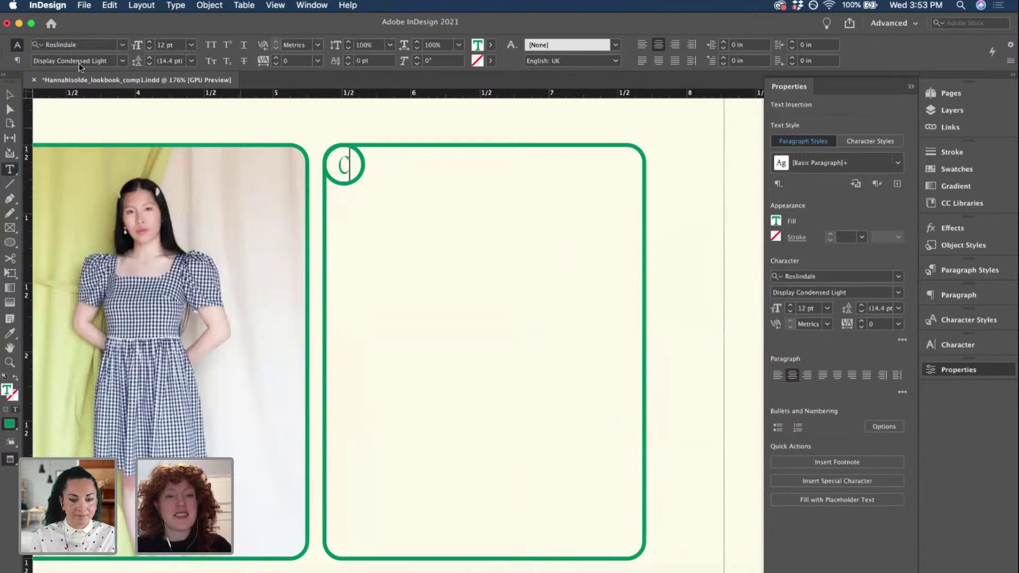
{"action": "left_click", "coordinate": [9, 95]}
{"action": "scroll", "coordinate": [598, 212], "scroll_direction": "down", "scroll_amount": 3}
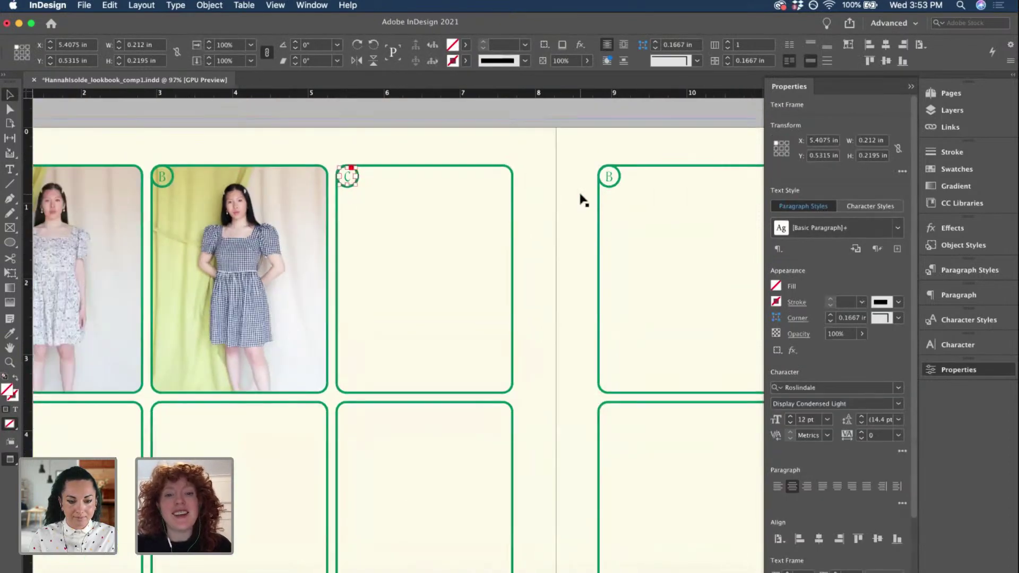
- Duplicate the A, B and C badges, circles and letters together, onto the upper-left corners of the left page's second-row frames
{"action": "scroll", "coordinate": [581, 200], "scroll_direction": "down", "scroll_amount": 2}
{"action": "scroll", "coordinate": [581, 201], "scroll_direction": "left", "scroll_amount": 3}
{"action": "scroll", "coordinate": [581, 200], "scroll_direction": "up", "scroll_amount": 3}
{"action": "scroll", "coordinate": [496, 260], "scroll_direction": "up", "scroll_amount": 5}
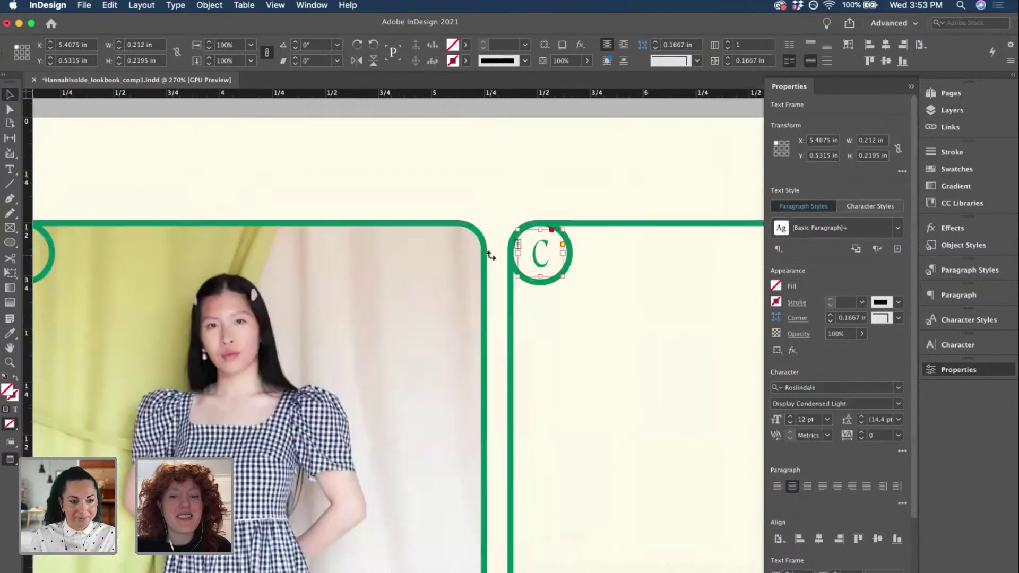
{"action": "left_click", "coordinate": [539, 282], "text": "shift"}
{"action": "scroll", "coordinate": [313, 291], "scroll_direction": "left", "scroll_amount": 10}
{"action": "scroll", "coordinate": [313, 290], "scroll_direction": "up", "scroll_amount": 1}
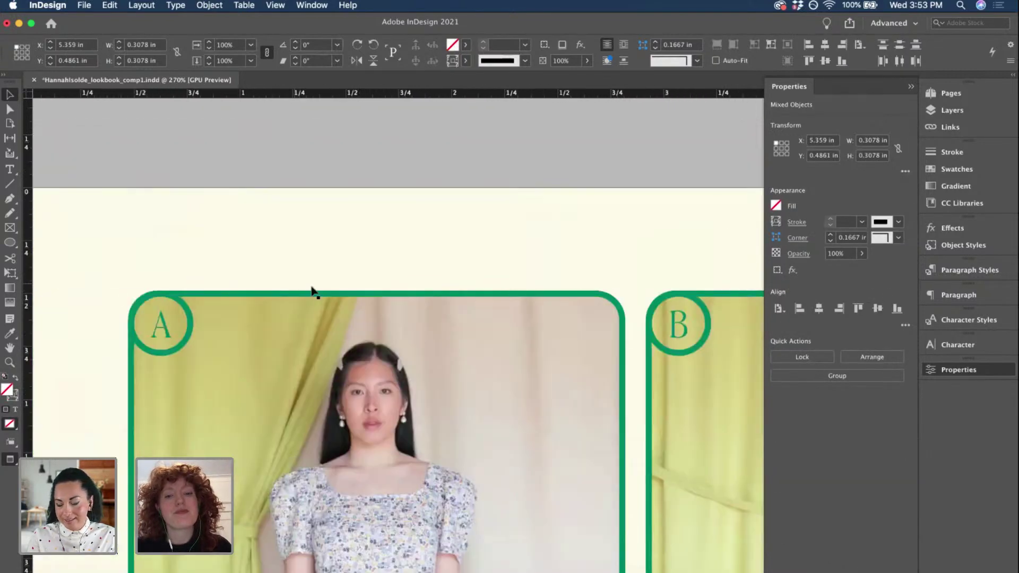
{"action": "left_click", "coordinate": [692, 335], "text": "shift"}
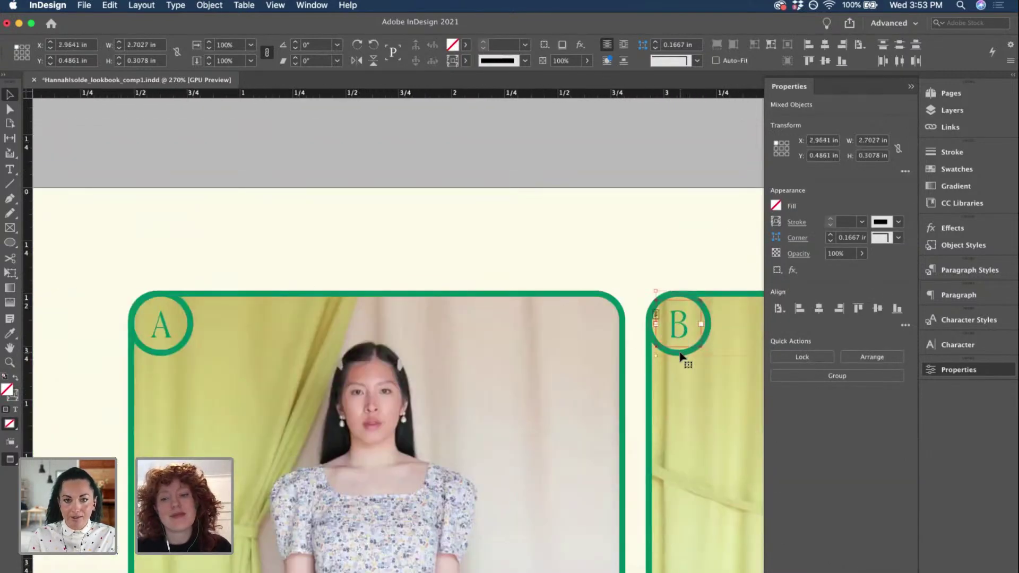
{"action": "left_click", "coordinate": [167, 351], "text": "shift"}
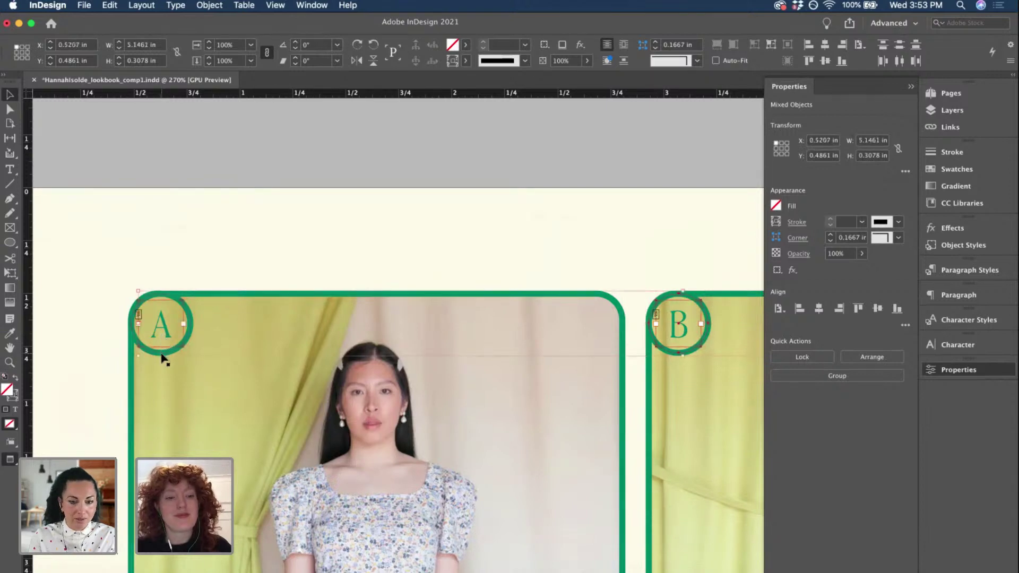
{"action": "scroll", "coordinate": [228, 340], "scroll_direction": "down", "scroll_amount": 5}
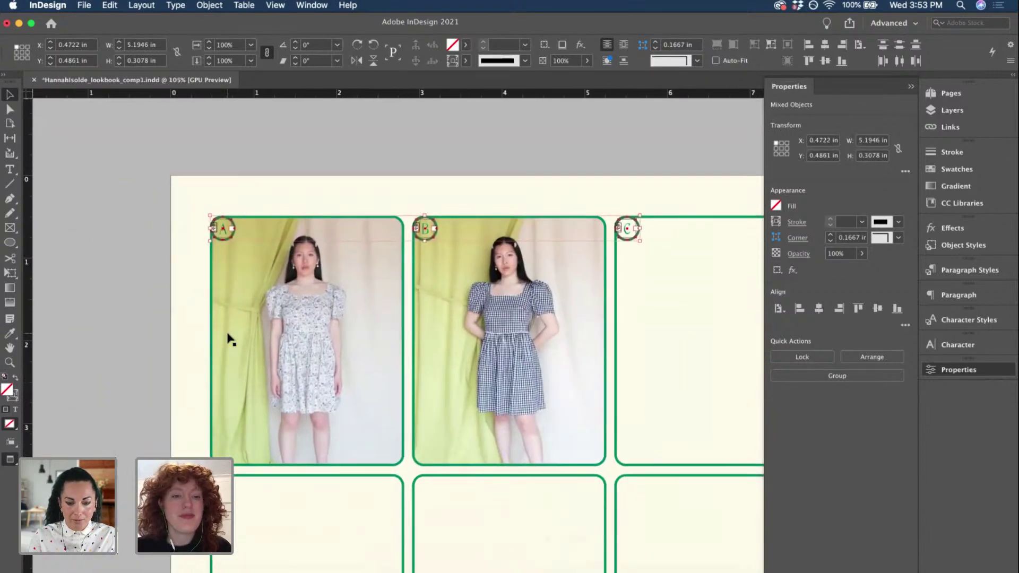
{"action": "left_click_drag", "start_coordinate": [221, 214], "coordinate": [245, 543]}
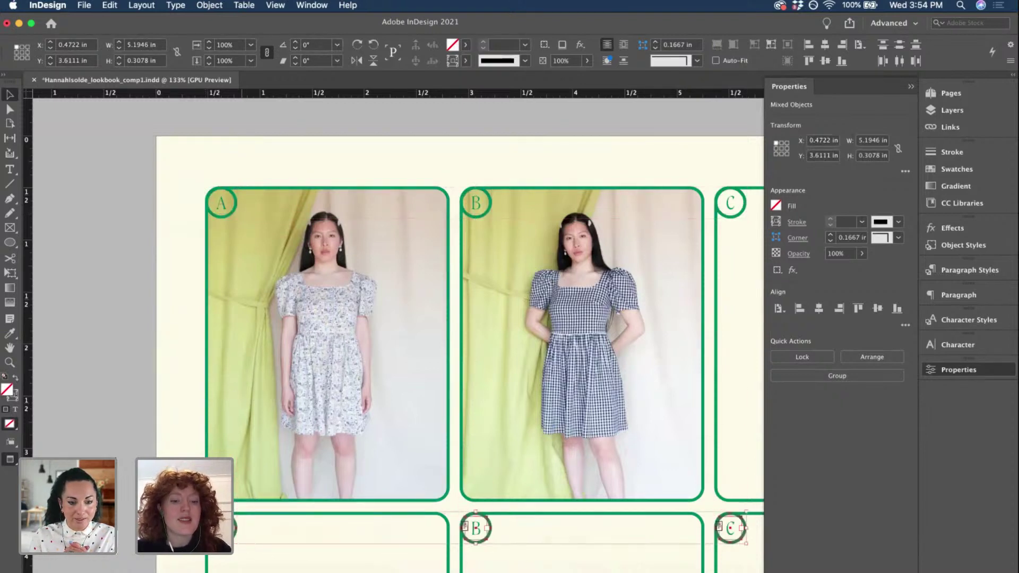
- Change the letters in the left page's second-row badges to D, E and F and leave text editing
{"action": "scroll", "coordinate": [445, 331], "scroll_direction": "down", "scroll_amount": 3}
{"action": "left_click", "coordinate": [190, 435]}
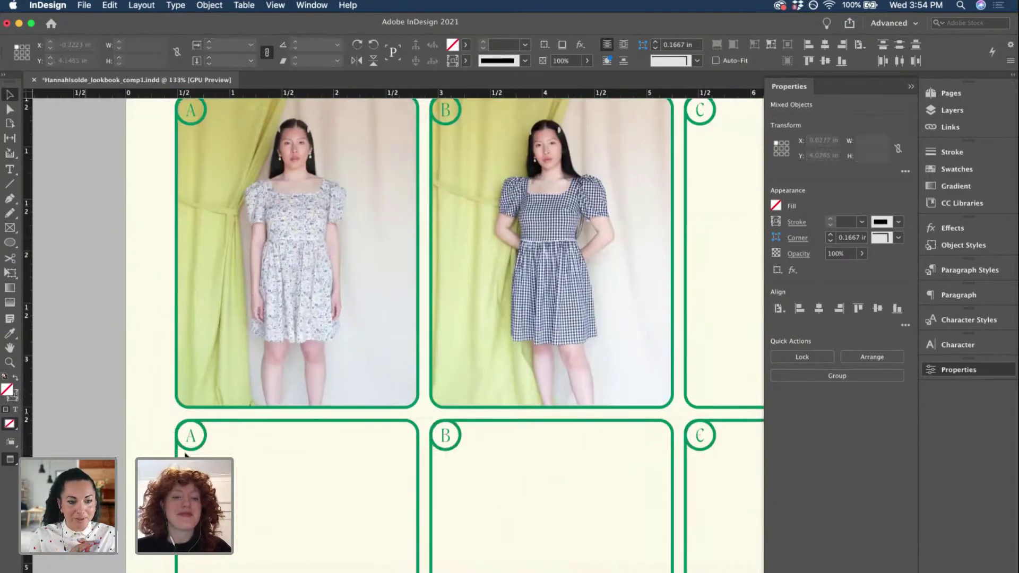
{"action": "double_click", "coordinate": [190, 435]}
{"action": "type", "text": "D"}
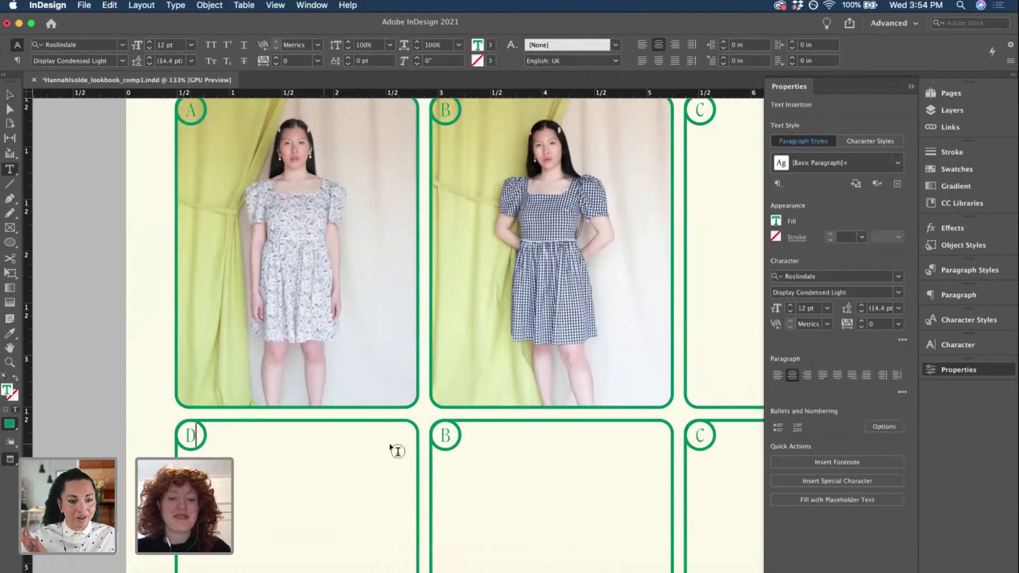
{"action": "double_click", "coordinate": [444, 434]}
{"action": "type", "text": "E"}
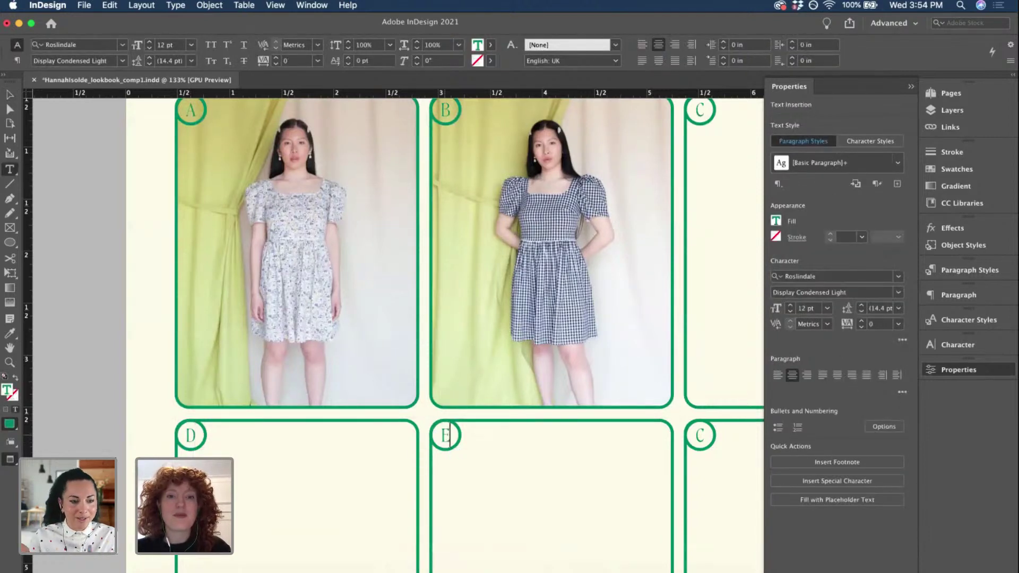
{"action": "double_click", "coordinate": [700, 436]}
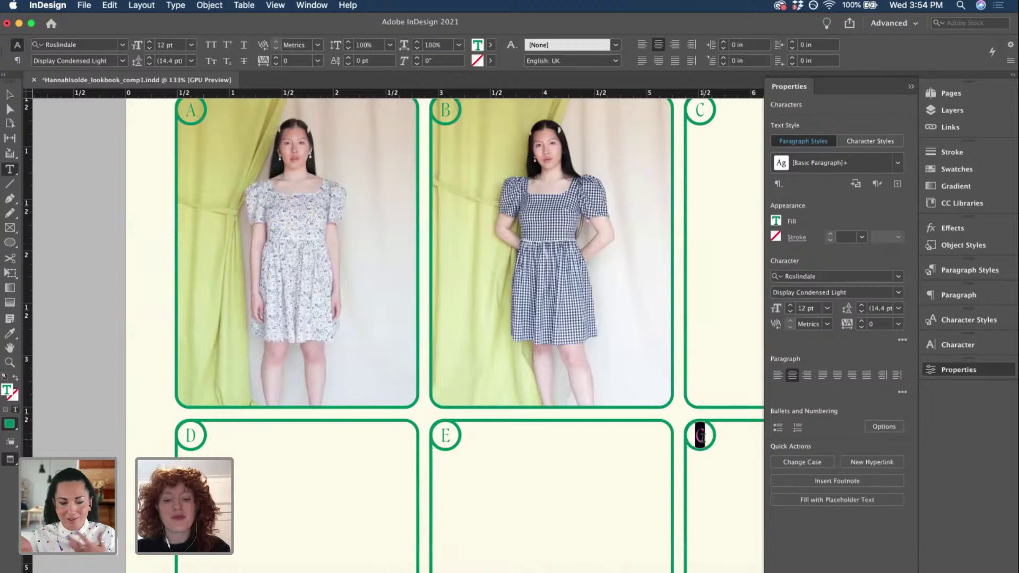
{"action": "type", "text": "F"}
{"action": "key", "text": "Escape"}
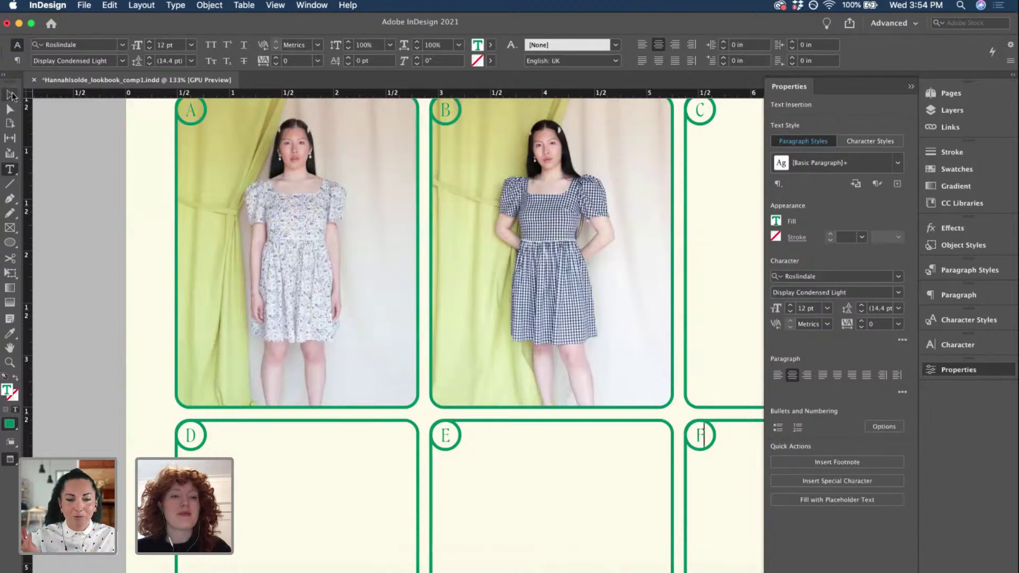
{"action": "scroll", "coordinate": [81, 170], "scroll_direction": "down", "scroll_amount": 4}
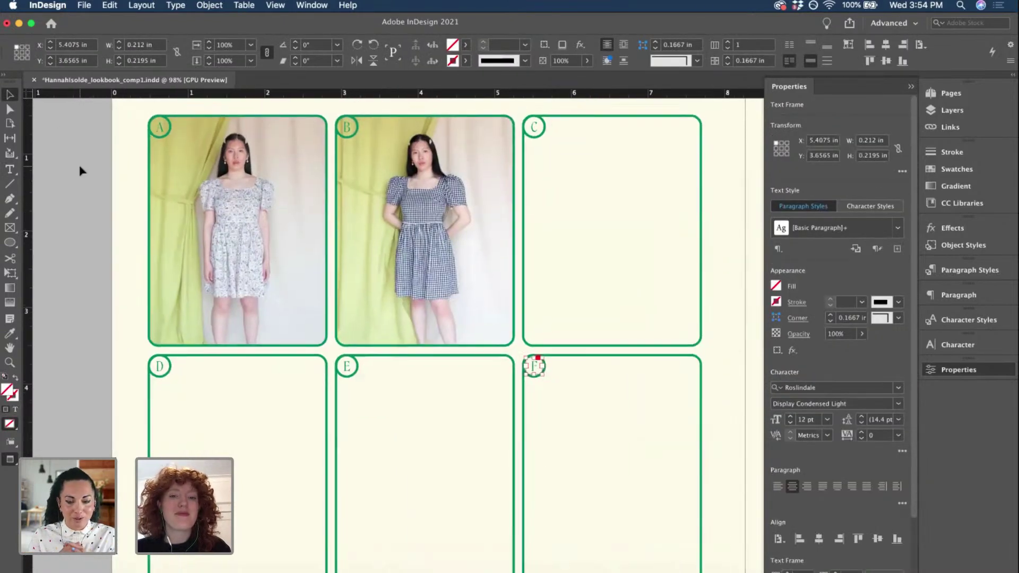
{"action": "left_click", "coordinate": [542, 136]}
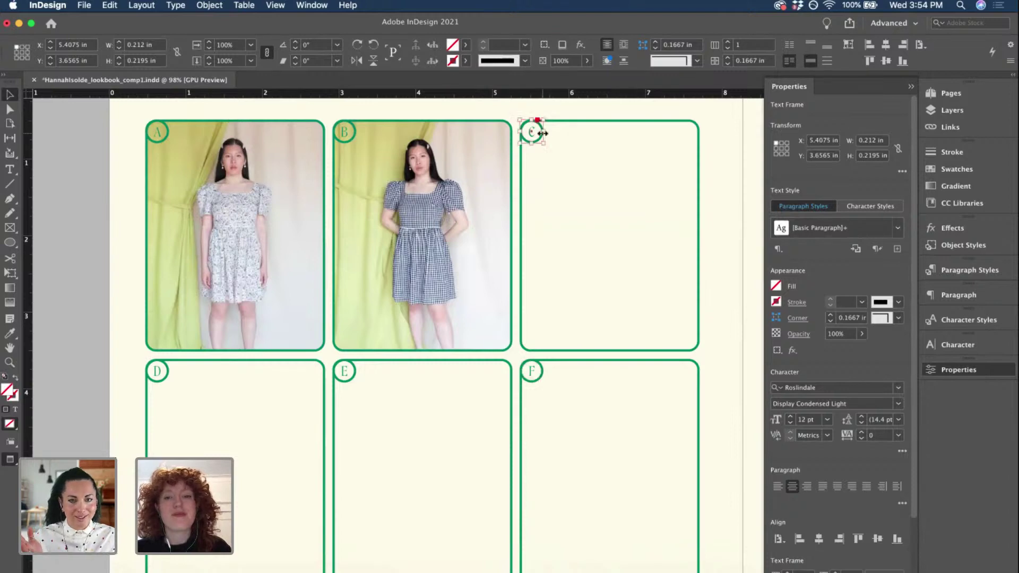
{"action": "left_click", "coordinate": [699, 174]}
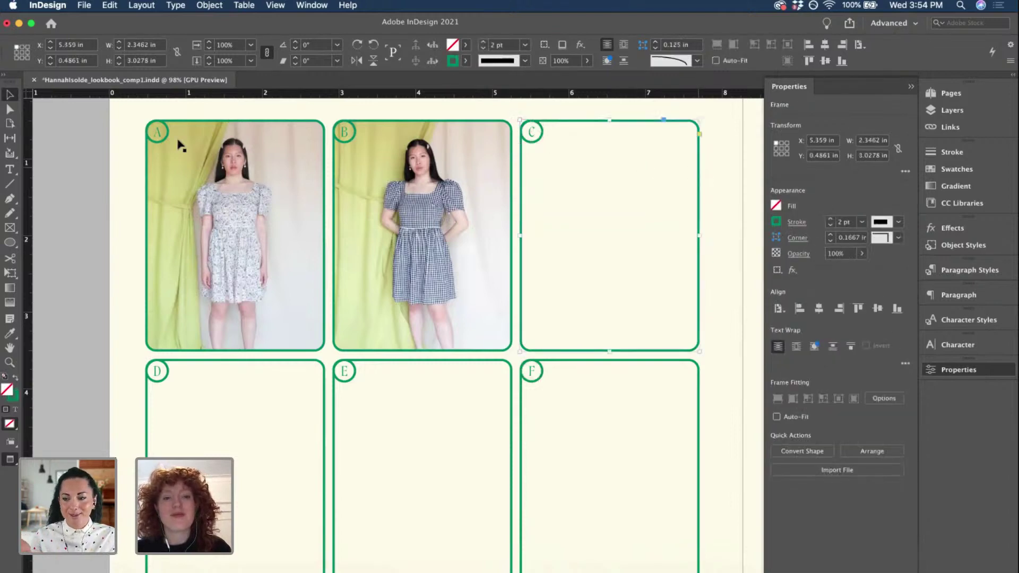
{"action": "left_click", "coordinate": [60, 150]}
{"action": "scroll", "coordinate": [60, 150], "scroll_direction": "down", "scroll_amount": 5}
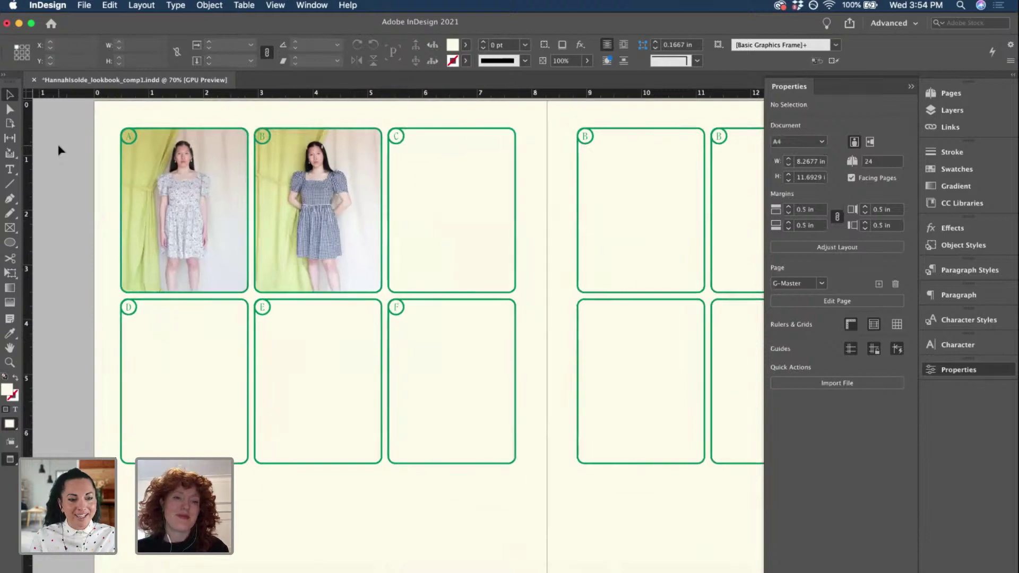
{"action": "scroll", "coordinate": [60, 151], "scroll_direction": "up", "scroll_amount": 1}
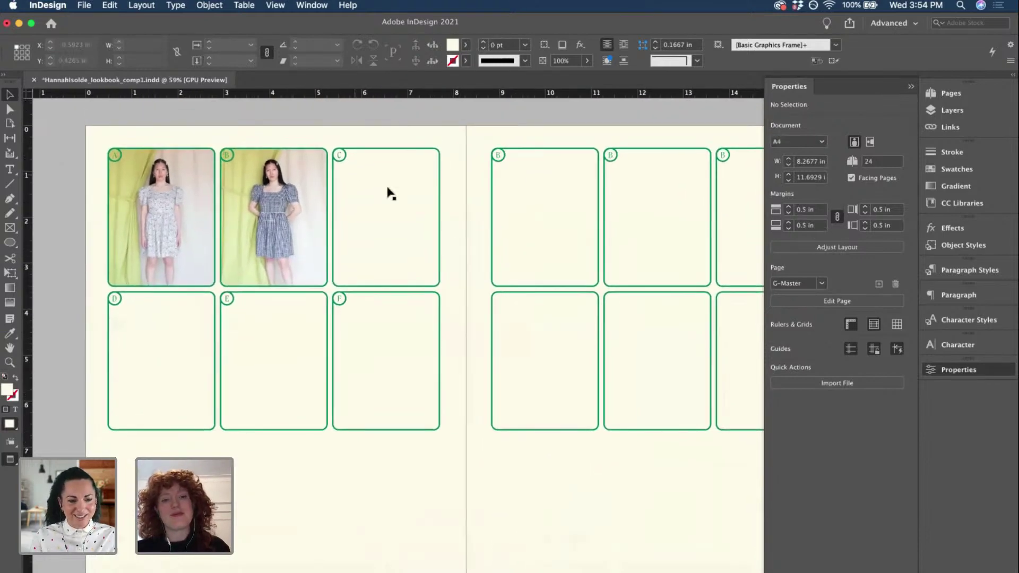
- Place MARGO-JESSICA.jpg from the ECOM folder into the left page's third top-row frame
{"action": "left_click", "coordinate": [397, 158]}
{"action": "key", "text": "super+d"}
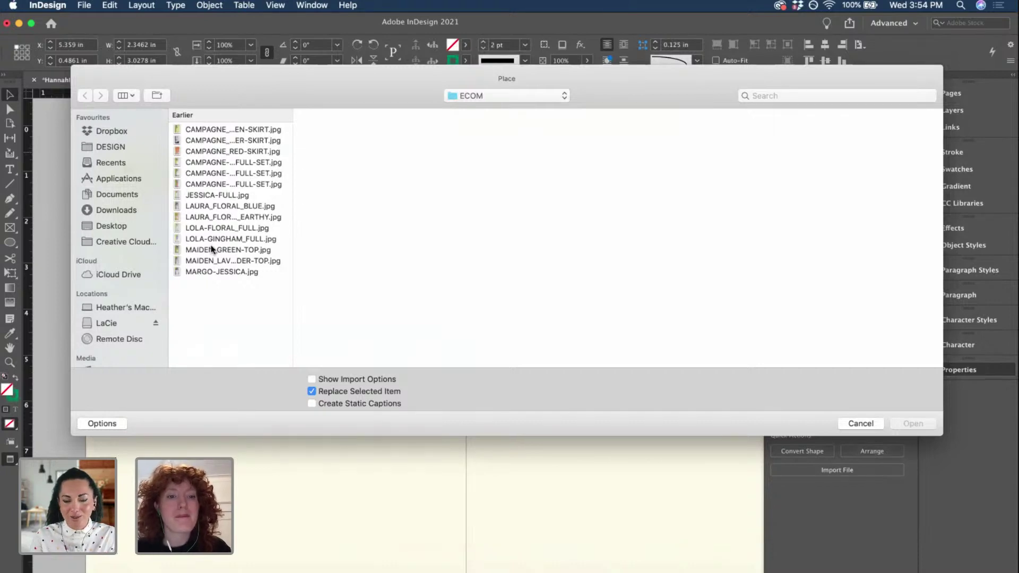
{"action": "left_click", "coordinate": [202, 129]}
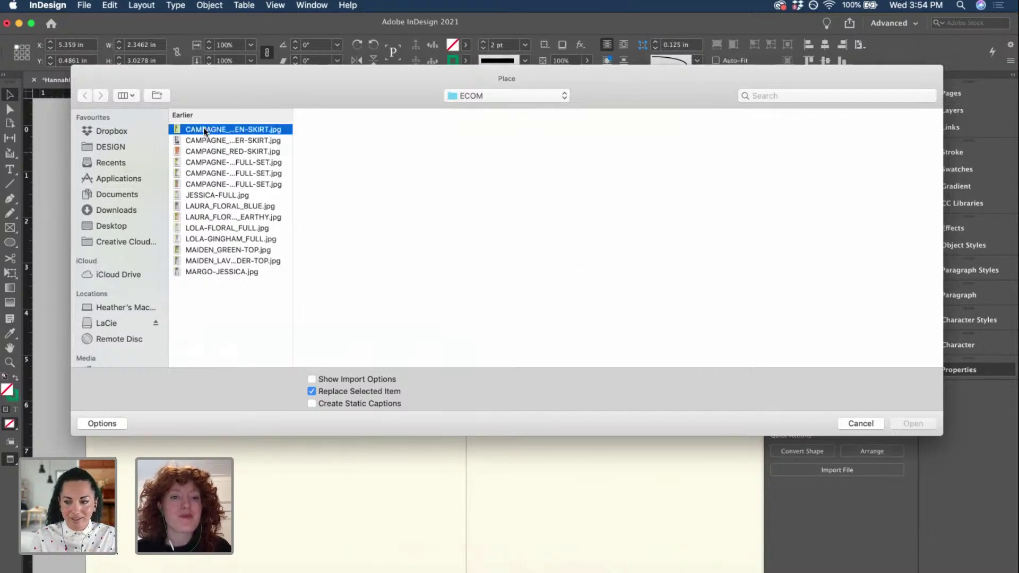
{"action": "left_click", "coordinate": [206, 140]}
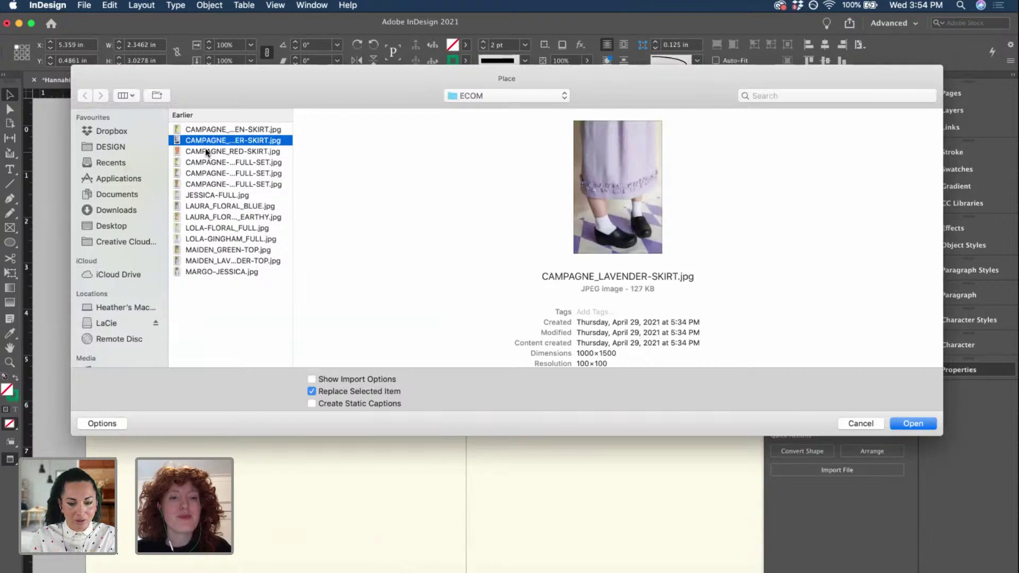
{"action": "left_click", "coordinate": [206, 152]}
{"action": "left_click", "coordinate": [207, 163]}
{"action": "left_click", "coordinate": [206, 174]}
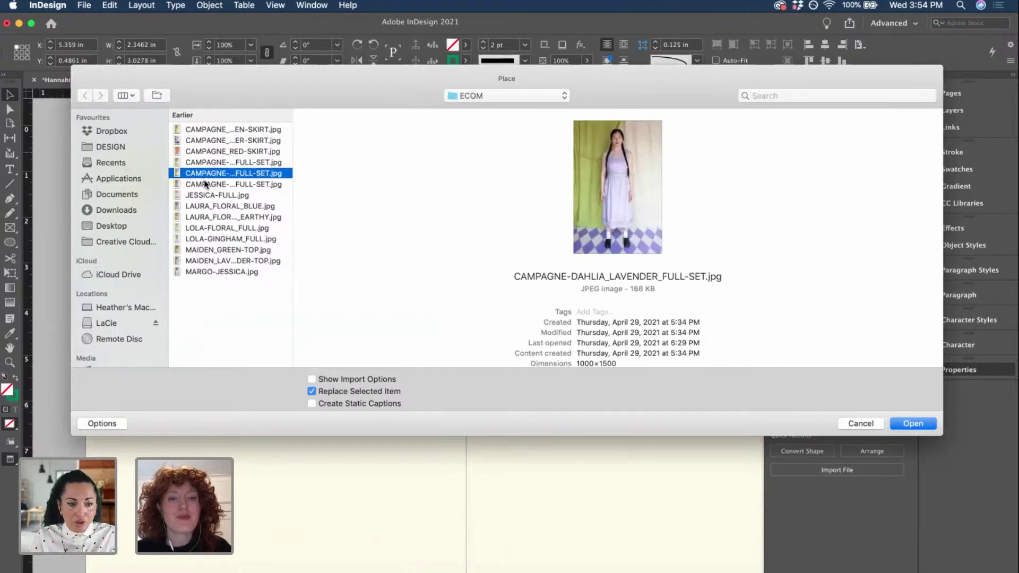
{"action": "left_click", "coordinate": [204, 185]}
{"action": "left_click", "coordinate": [207, 196]}
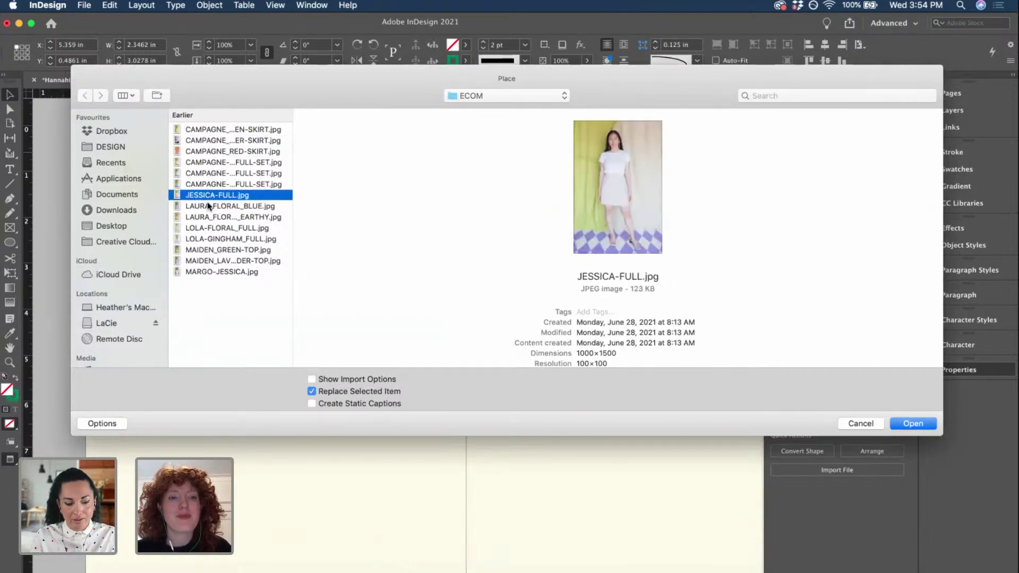
{"action": "left_click", "coordinate": [200, 271]}
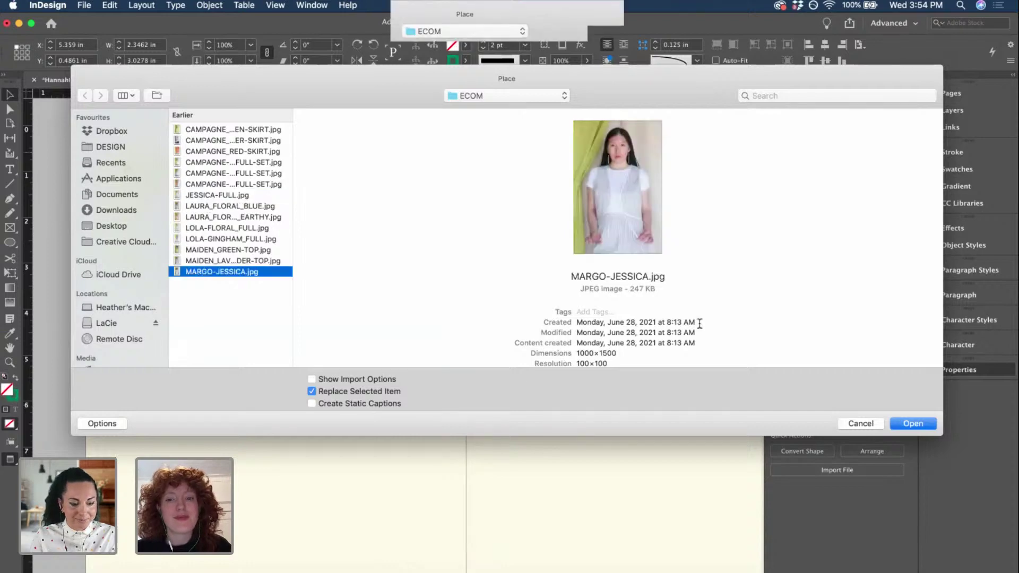
{"action": "left_click", "coordinate": [923, 424]}
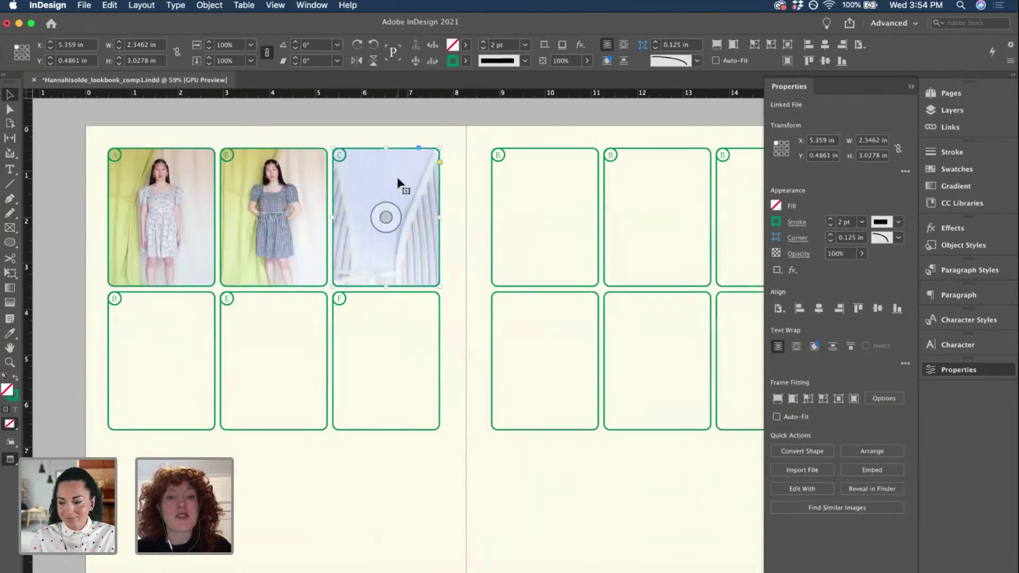
- Scale the placed photo inside the C frame down to about 23.7% and shift it slightly lower, keeping the frame unchanged
{"action": "double_click", "coordinate": [398, 178]}
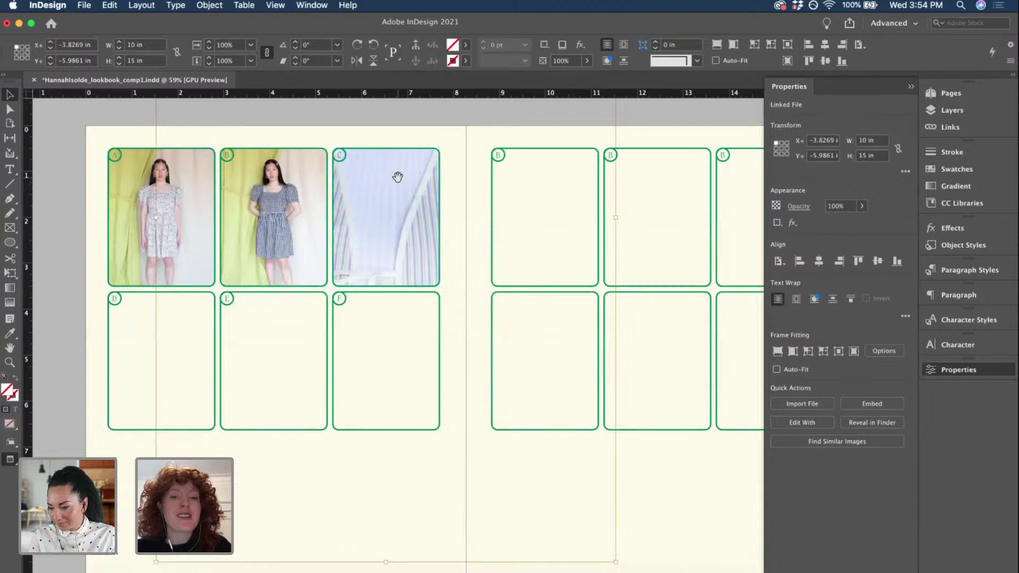
{"action": "key", "text": "super+alt+comma"}
{"action": "key", "text": "super+alt+comma"}
{"action": "key", "text": "super+alt+comma"}
{"action": "key", "text": "super+alt+comma"}
{"action": "key", "text": "super+alt+comma"}
{"action": "key", "text": "super+alt+comma"}
{"action": "key", "text": "super+alt+comma"}
{"action": "key", "text": "super+alt+comma"}
{"action": "key", "text": "super+alt+comma"}
{"action": "key", "text": "super+alt+comma"}
{"action": "key", "text": "super+alt+comma"}
{"action": "key", "text": "super+alt+comma"}
{"action": "key", "text": "super+alt+comma"}
{"action": "key", "text": "super+alt+comma"}
{"action": "key", "text": "super+alt+comma"}
{"action": "key", "text": "super+alt+comma"}
{"action": "key", "text": "super+alt+comma"}
{"action": "key", "text": "super+alt+comma"}
{"action": "key", "text": "super+alt+comma"}
{"action": "key", "text": "super+alt+comma"}
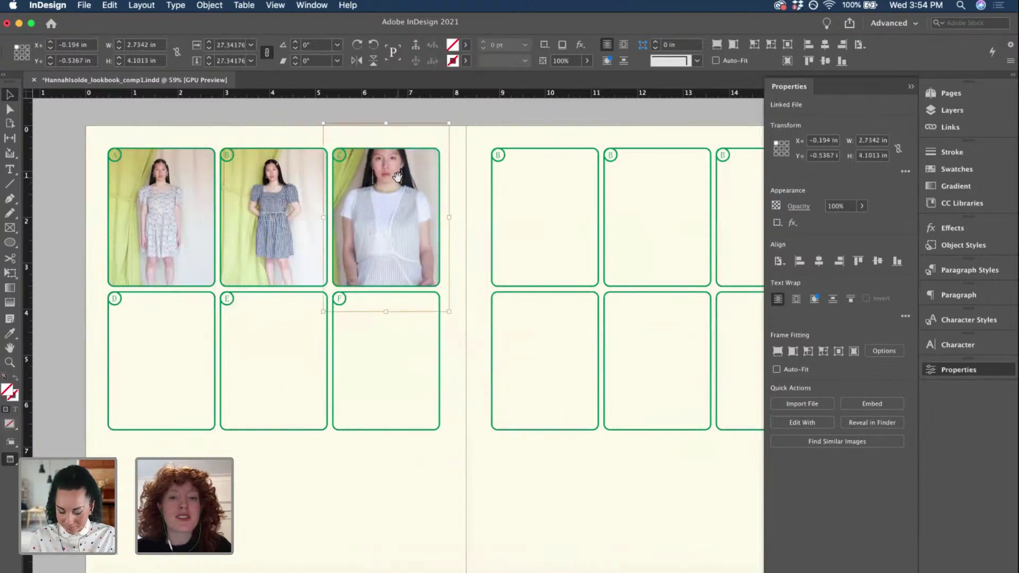
{"action": "key", "text": "super+alt+comma"}
{"action": "key", "text": "super+alt+comma"}
{"action": "key", "text": "super+alt+comma"}
{"action": "key", "text": "super+alt+comma"}
{"action": "key", "text": "super+alt+comma"}
{"action": "key", "text": "super+alt+comma"}
{"action": "key", "text": "super+alt+comma"}
{"action": "key", "text": "super+alt+comma"}
{"action": "key", "text": "super+alt+comma"}
{"action": "key", "text": "super+alt+comma"}
{"action": "key", "text": "super+alt+comma"}
{"action": "key", "text": "super+alt+comma"}
{"action": "key", "text": "super+alt+comma"}
{"action": "key", "text": "super+alt+comma"}
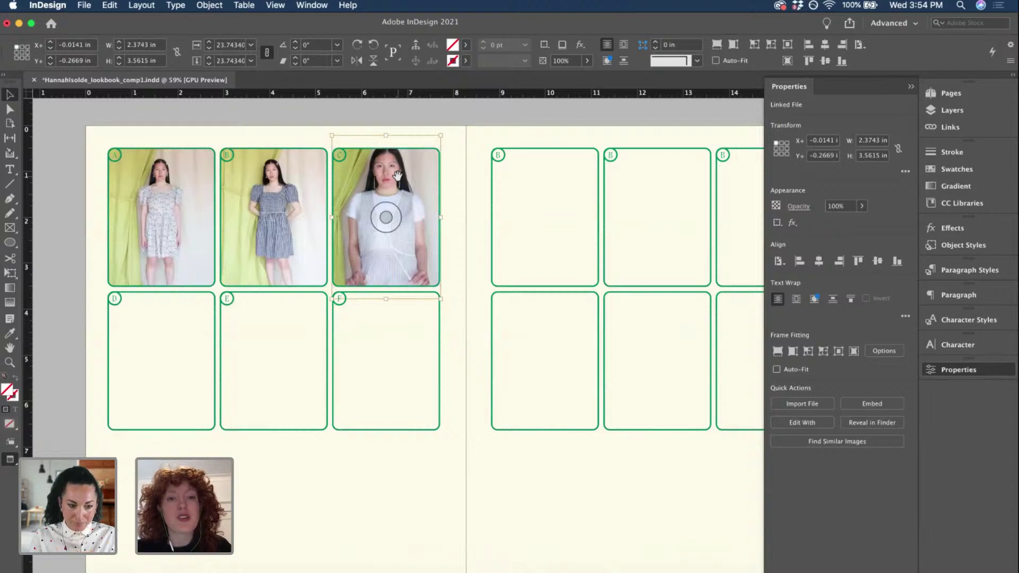
{"action": "left_click_drag", "start_coordinate": [397, 175], "coordinate": [397, 183]}
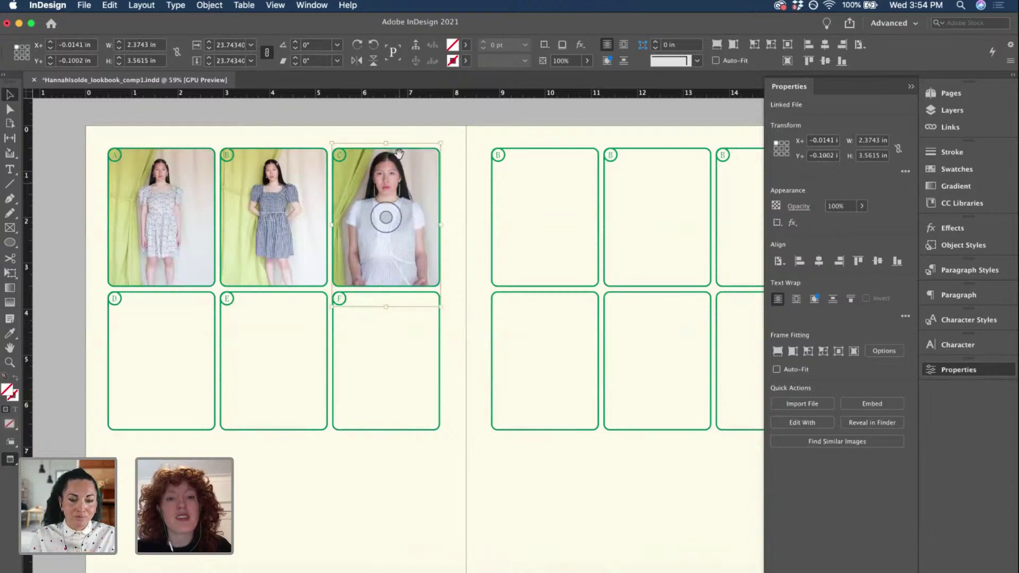
{"action": "left_click", "coordinate": [391, 113]}
- Move the striped-top photo lower within the C frame for more space above the head and return to the frame selection
{"action": "scroll", "coordinate": [402, 159], "scroll_direction": "up", "scroll_amount": 5}
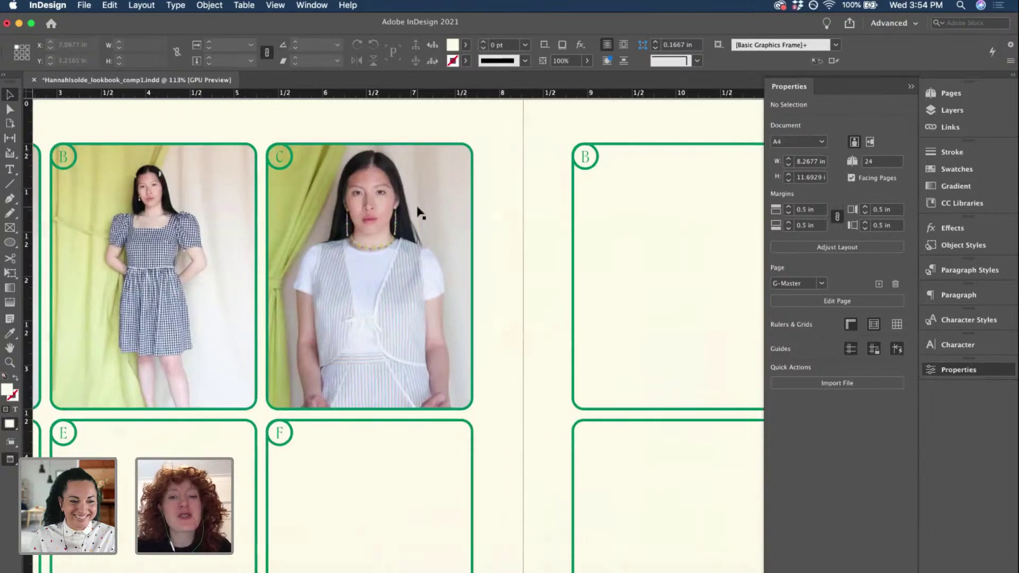
{"action": "left_click", "coordinate": [417, 207]}
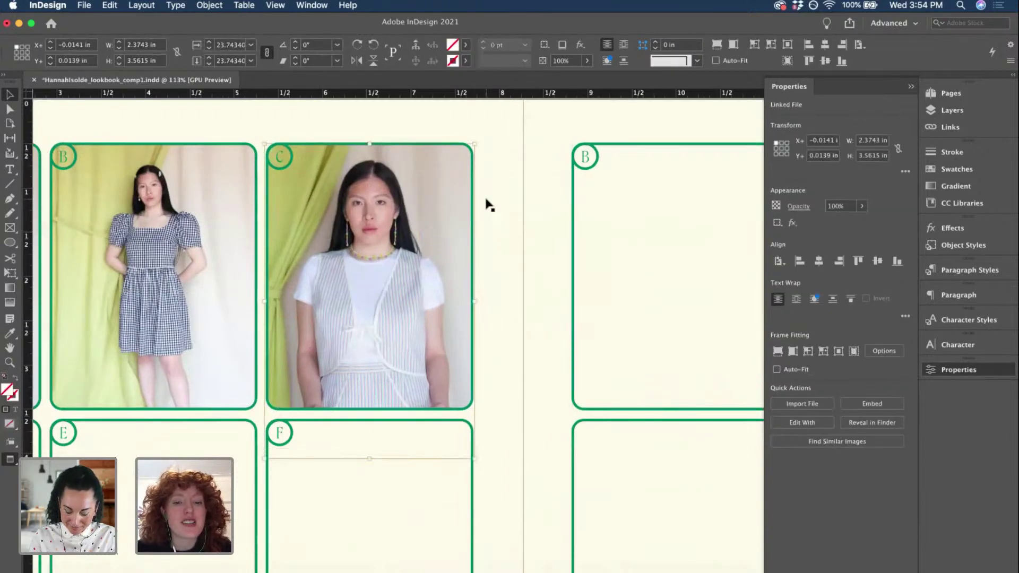
{"action": "key", "text": "Escape"}
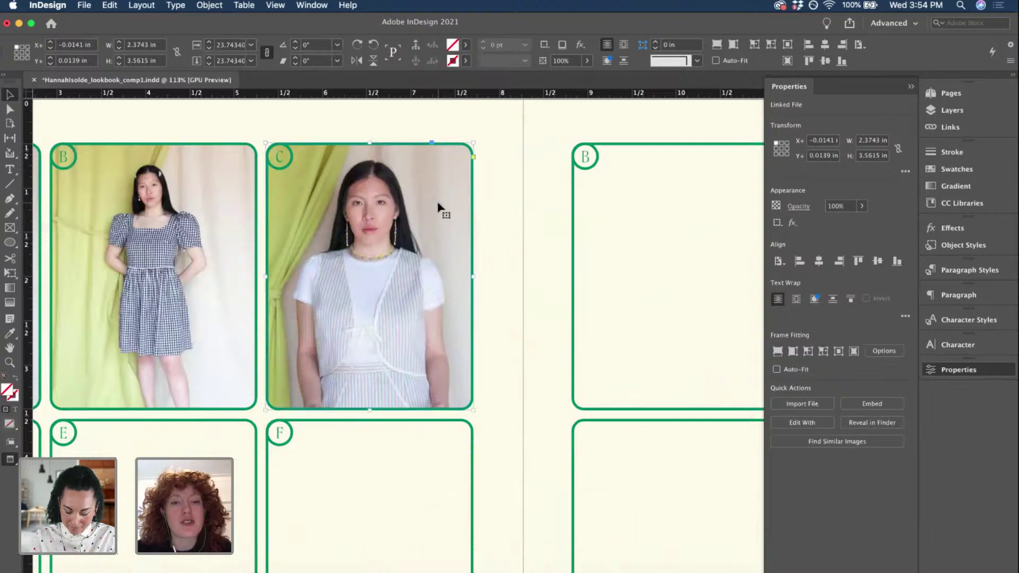
{"action": "scroll", "coordinate": [438, 207], "scroll_direction": "up", "scroll_amount": 2}
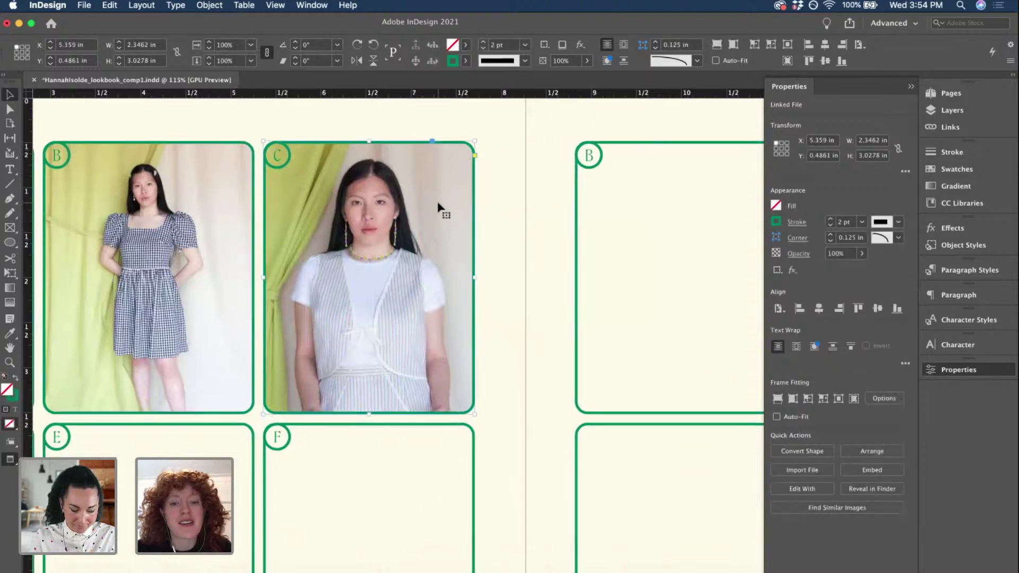
- Enlarge the photo inside the C frame to about 24.7% and align its top edge with the frame's top edge
{"action": "double_click", "coordinate": [422, 205]}
{"action": "key", "text": "super+period"}
{"action": "key", "text": "super+period"}
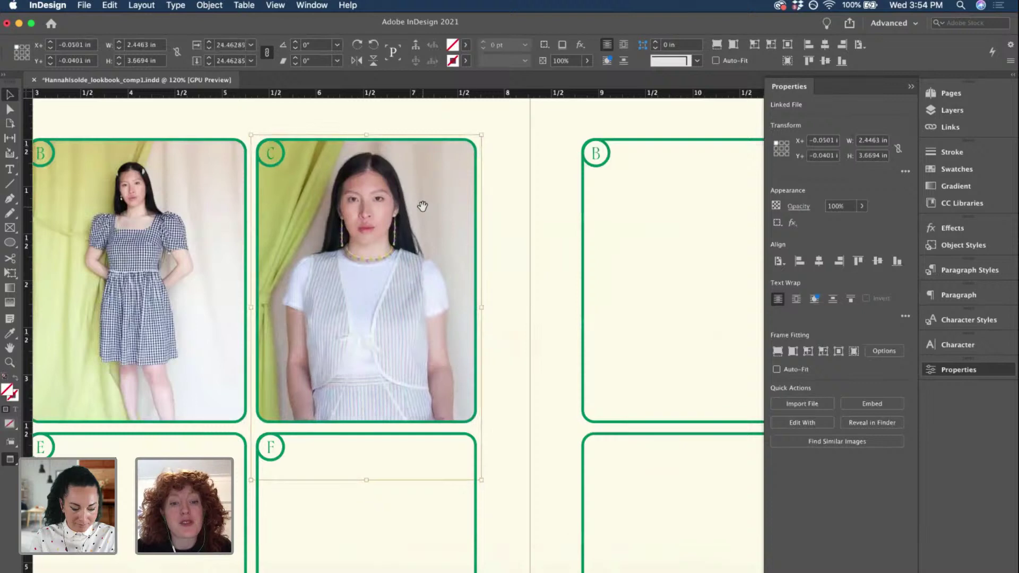
{"action": "key", "text": "super+period"}
{"action": "key", "text": "super+period"}
{"action": "left_click_drag", "start_coordinate": [422, 208], "coordinate": [425, 218]}
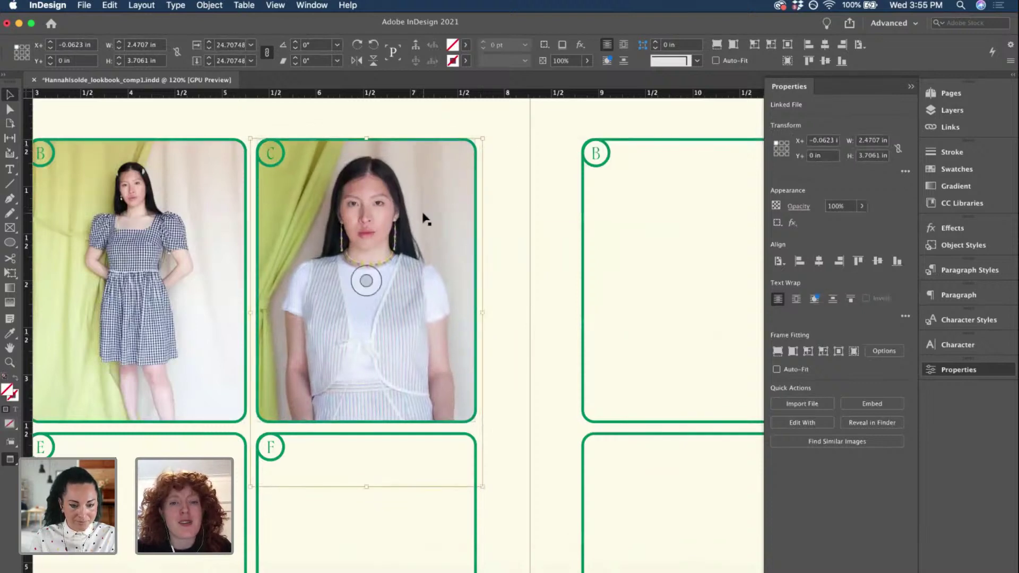
{"action": "left_click", "coordinate": [533, 205]}
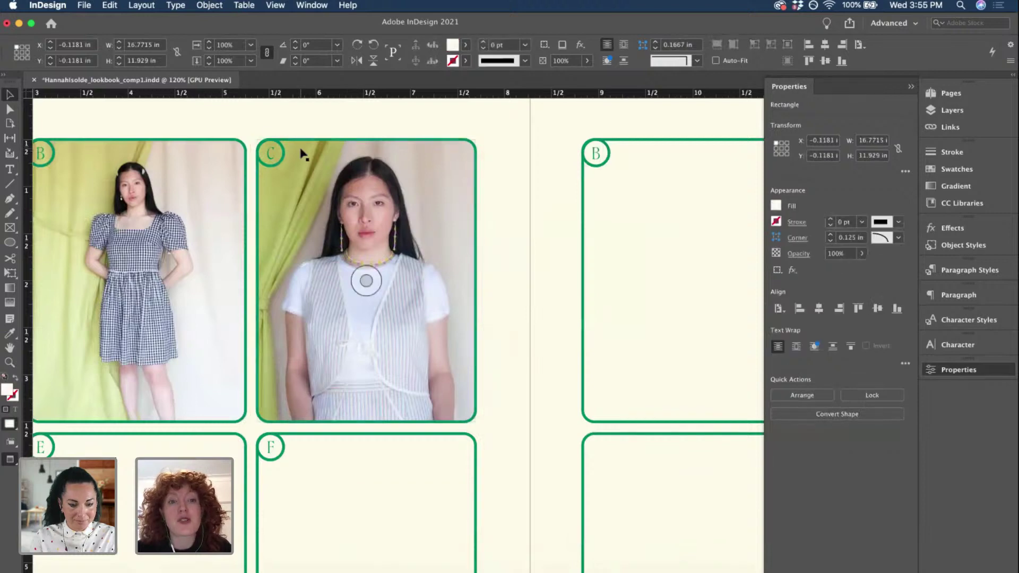
{"action": "key", "text": "super+minus"}
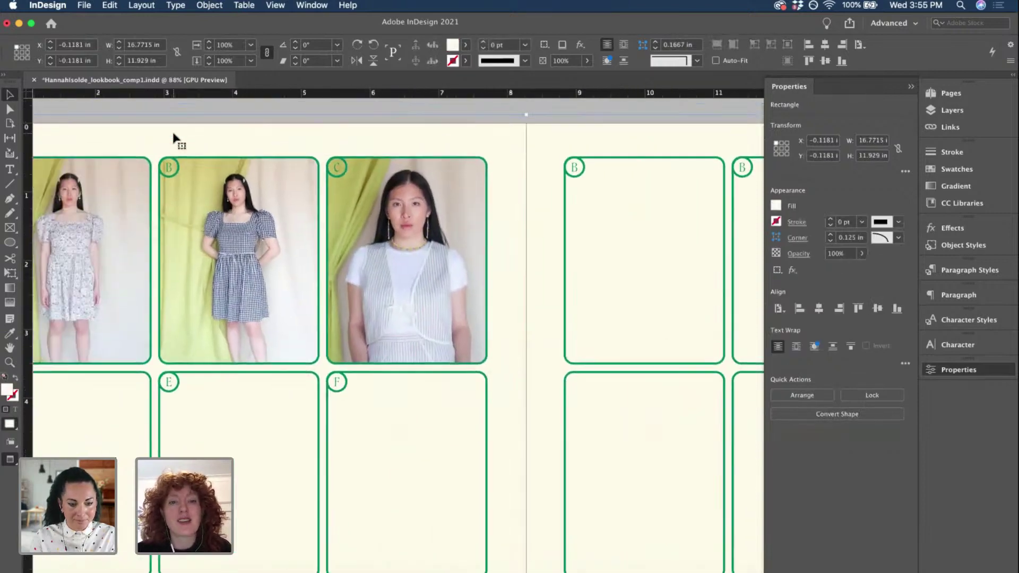
- Duplicate the left page's D, E and F circular badges together with their letters across to the right page
{"action": "scroll", "coordinate": [174, 137], "scroll_direction": "left", "scroll_amount": 2}
{"action": "key", "text": "super+minus"}
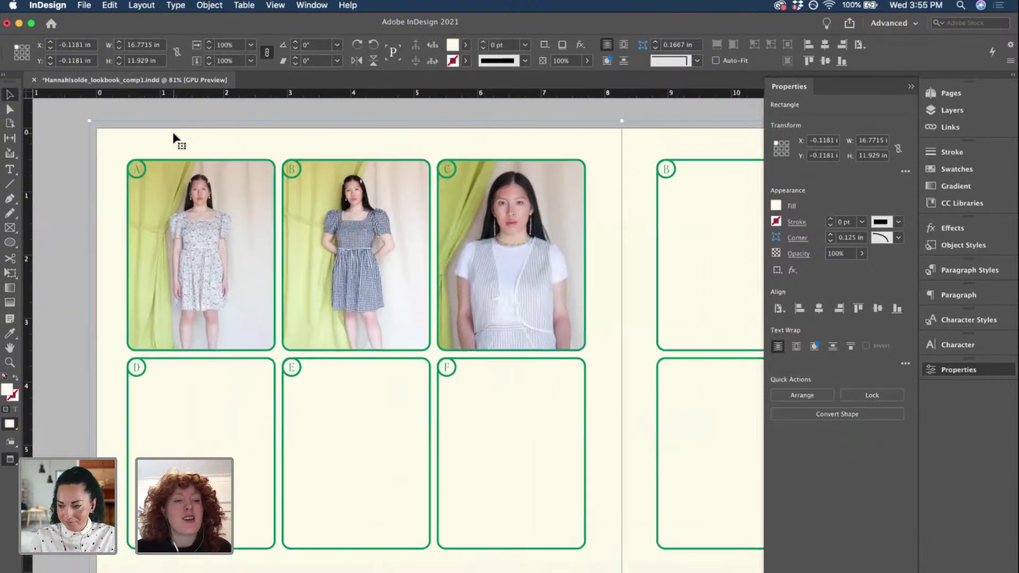
{"action": "left_click", "coordinate": [177, 116]}
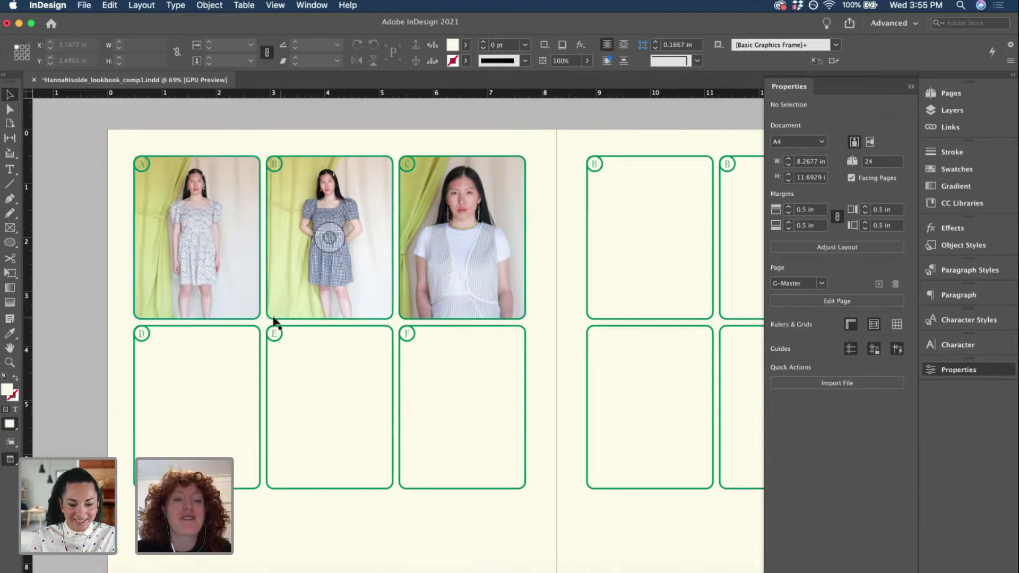
{"action": "left_click", "coordinate": [141, 335]}
{"action": "scroll", "coordinate": [141, 336], "scroll_direction": "up", "scroll_amount": 3}
{"action": "scroll", "coordinate": [142, 339], "scroll_direction": "up", "scroll_amount": 2}
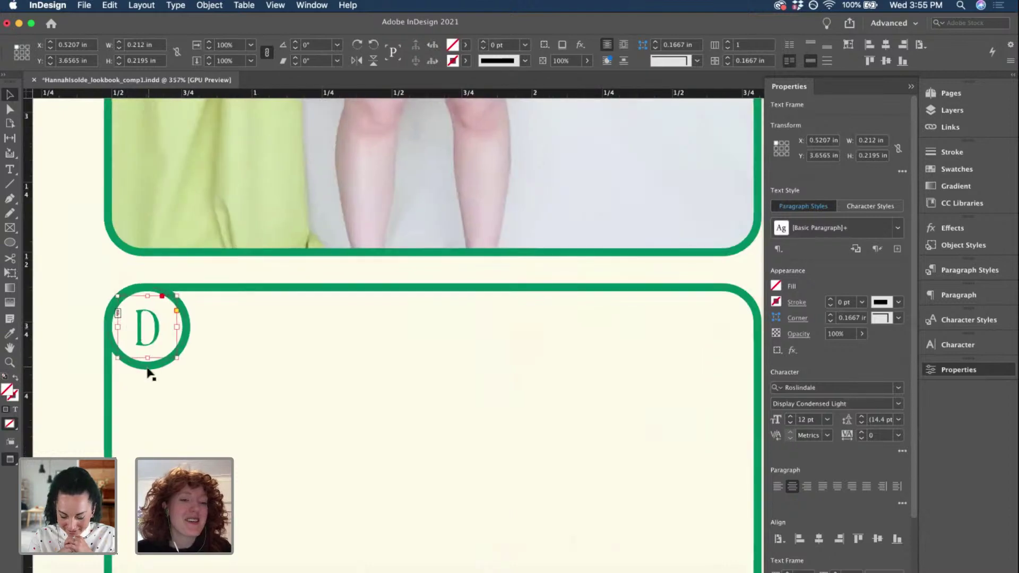
{"action": "left_click", "coordinate": [150, 369], "text": "shift"}
{"action": "scroll", "coordinate": [150, 371], "scroll_direction": "right", "scroll_amount": 5}
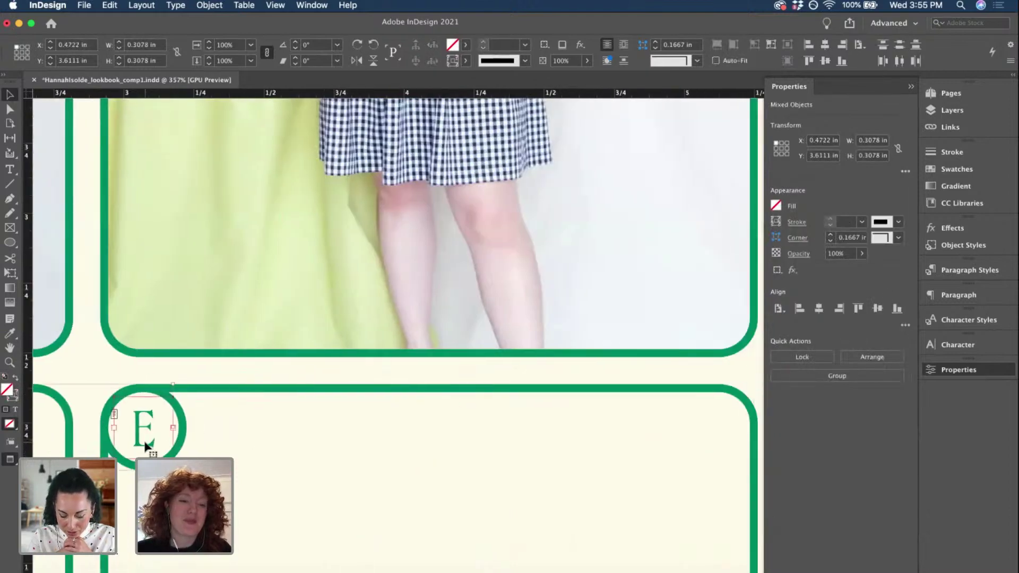
{"action": "scroll", "coordinate": [325, 448], "scroll_direction": "right", "scroll_amount": 5}
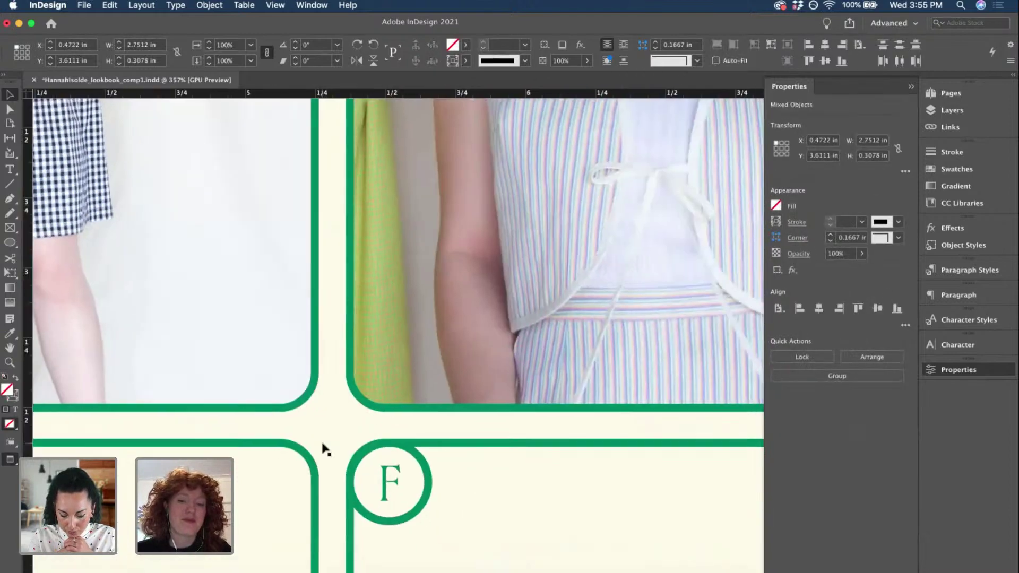
{"action": "left_click", "coordinate": [398, 487], "text": "shift"}
{"action": "left_click", "coordinate": [349, 486], "text": "shift"}
{"action": "scroll", "coordinate": [351, 481], "scroll_direction": "down", "scroll_amount": 5}
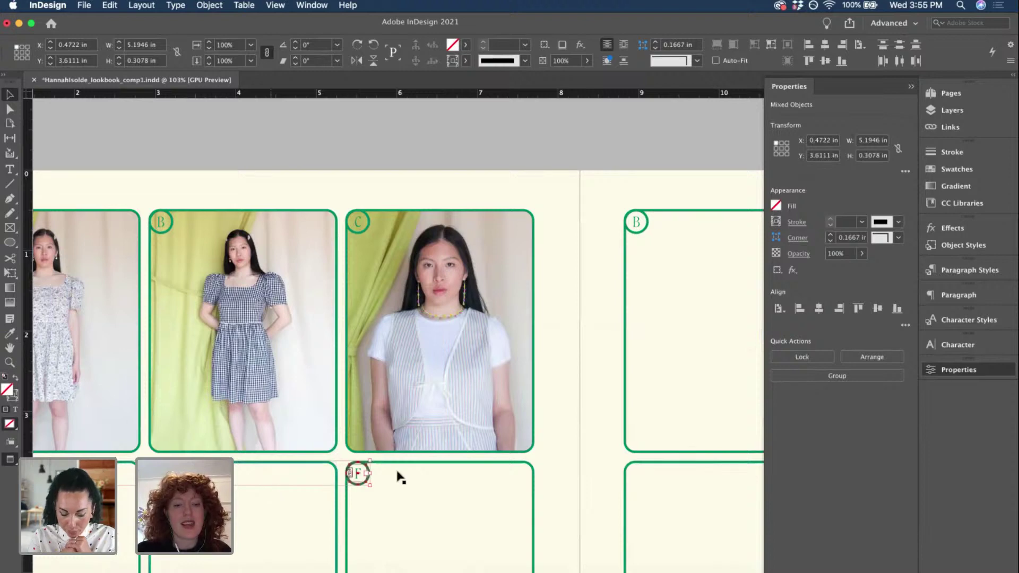
{"action": "scroll", "coordinate": [398, 476], "scroll_direction": "right", "scroll_amount": 5}
{"action": "scroll", "coordinate": [399, 476], "scroll_direction": "down", "scroll_amount": 2}
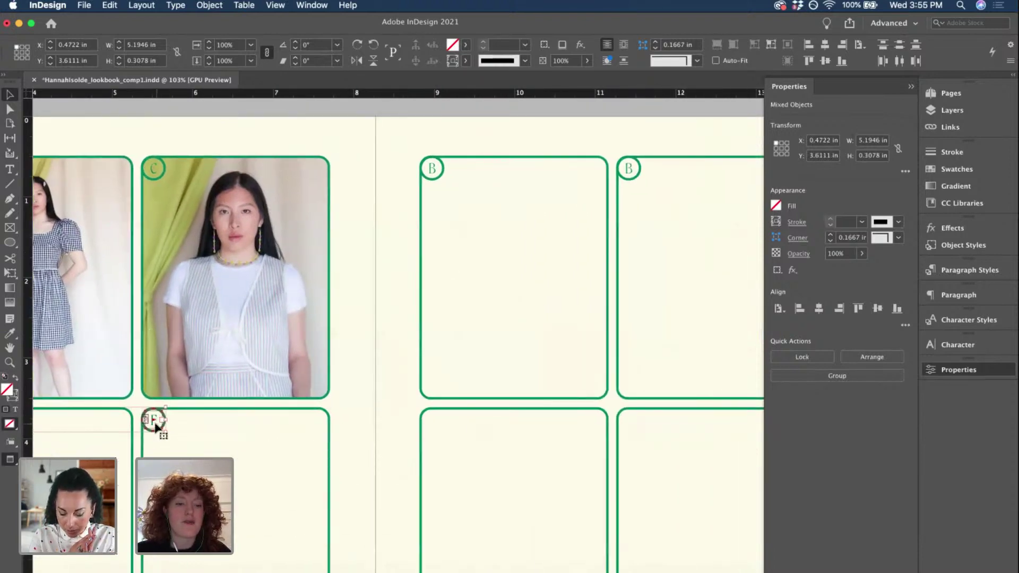
{"action": "left_click_drag", "start_coordinate": [156, 426], "coordinate": [700, 440]}
- Align the duplicated D, E and F badges with the corners of the right page's second-row frames at X 8.8167 in
{"action": "scroll", "coordinate": [656, 409], "scroll_direction": "right", "scroll_amount": 3}
{"action": "scroll", "coordinate": [656, 410], "scroll_direction": "up", "scroll_amount": 3}
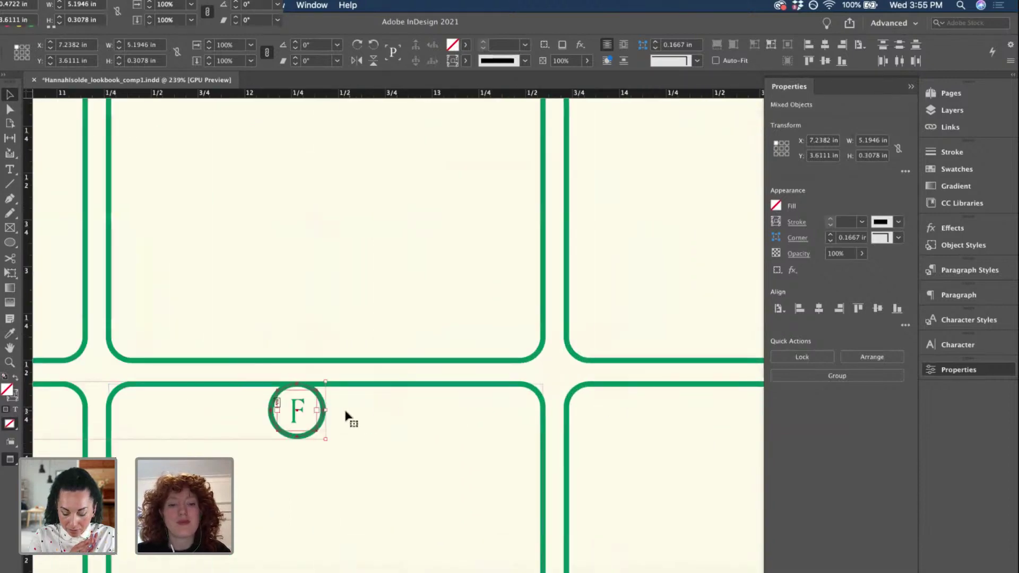
{"action": "left_click_drag", "start_coordinate": [303, 414], "coordinate": [594, 408]}
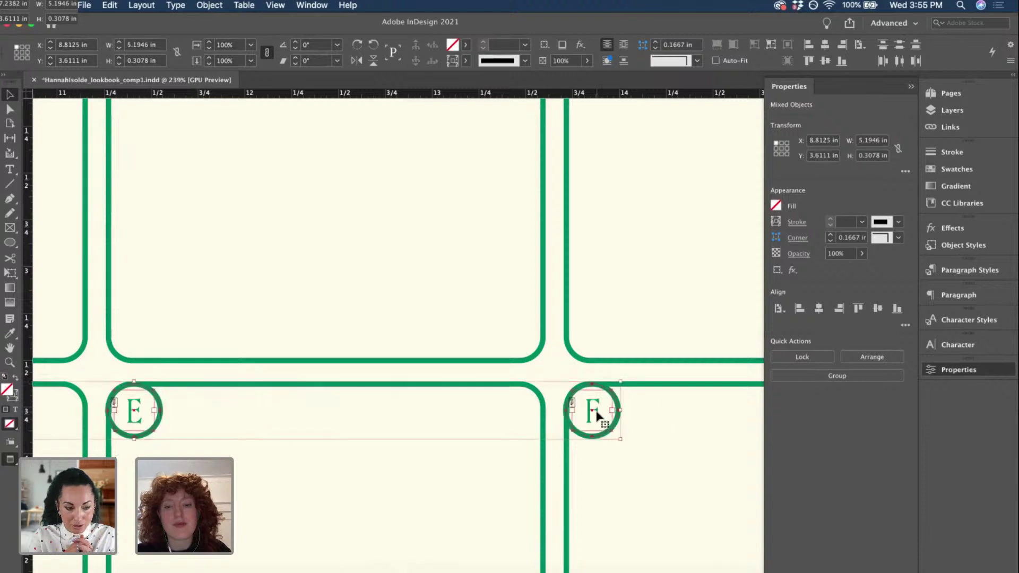
{"action": "scroll", "coordinate": [597, 409], "scroll_direction": "up", "scroll_amount": 3}
{"action": "scroll", "coordinate": [521, 435], "scroll_direction": "up", "scroll_amount": 3}
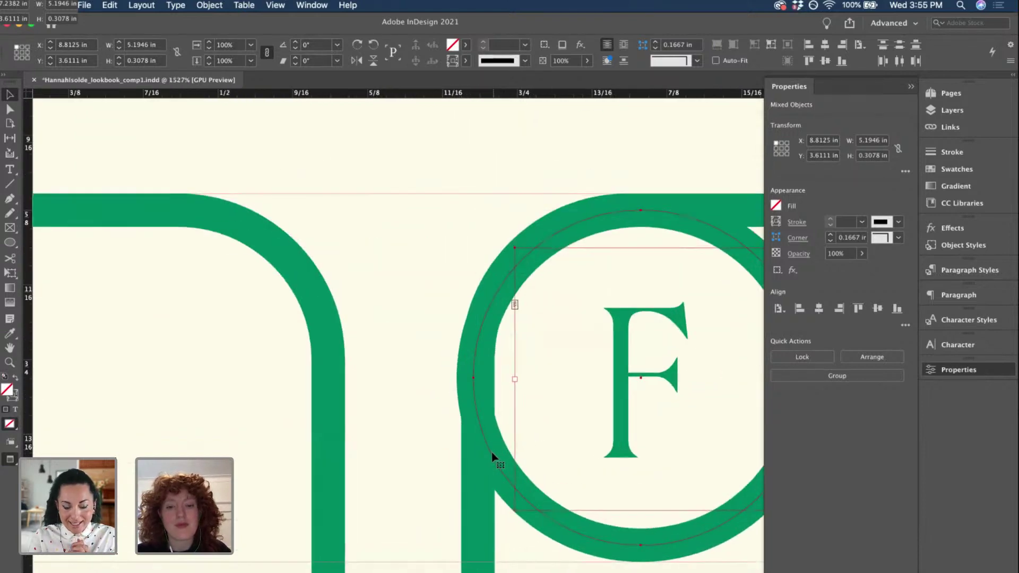
{"action": "left_click_drag", "start_coordinate": [492, 452], "coordinate": [498, 454]}
{"action": "scroll", "coordinate": [498, 455], "scroll_direction": "down", "scroll_amount": 10}
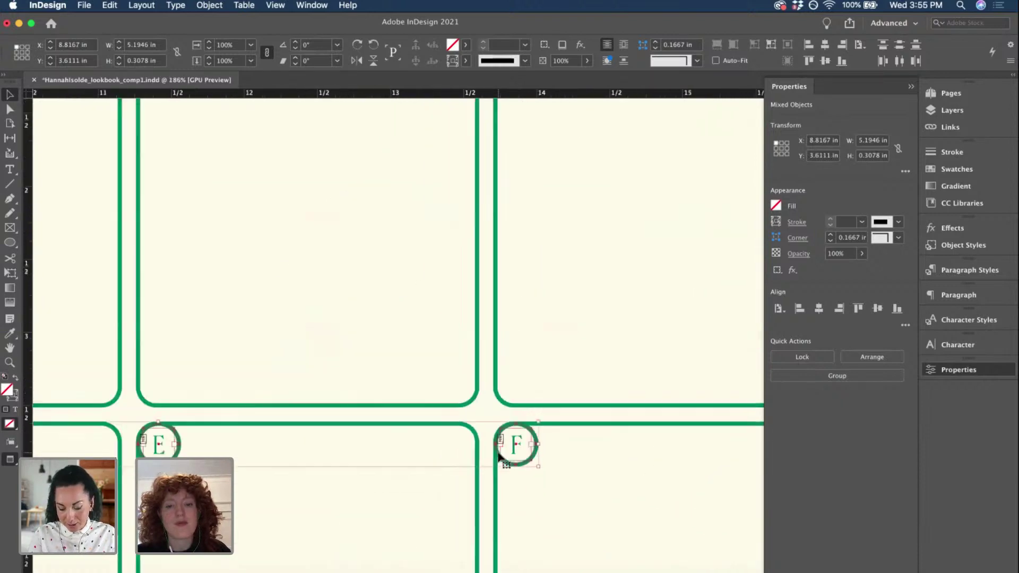
{"action": "left_click", "coordinate": [450, 142]}
- Draw a text frame below the left page's second row, spanning from margin to margin, and save the document
{"action": "scroll", "coordinate": [451, 141], "scroll_direction": "down", "scroll_amount": 3}
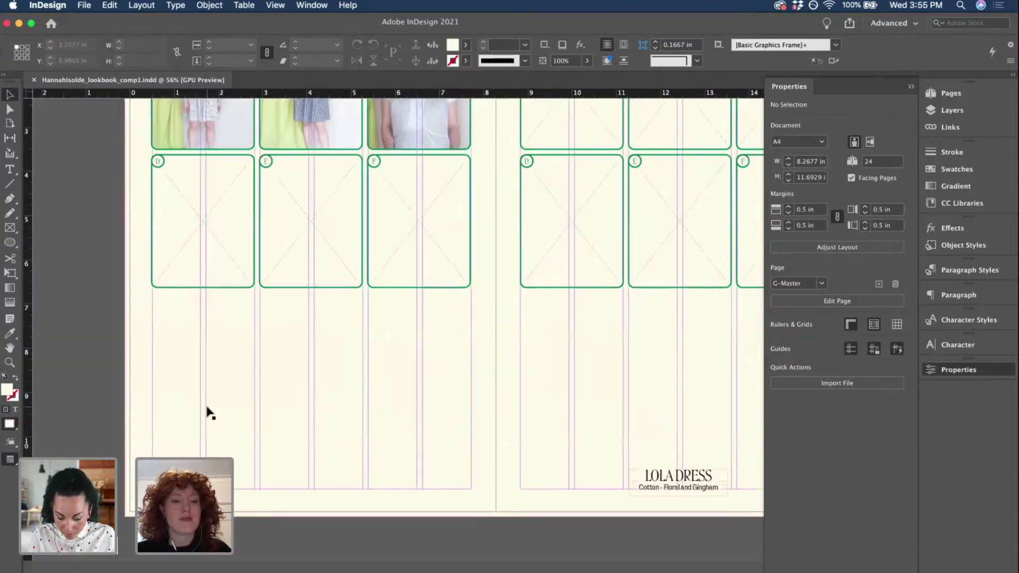
{"action": "scroll", "coordinate": [175, 411], "scroll_direction": "up", "scroll_amount": 2}
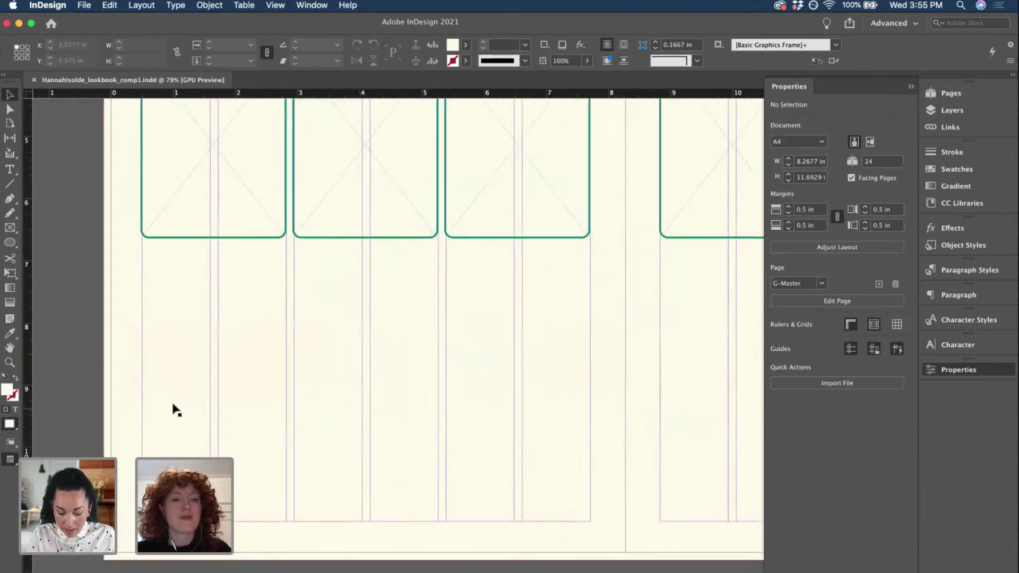
{"action": "left_click", "coordinate": [10, 171]}
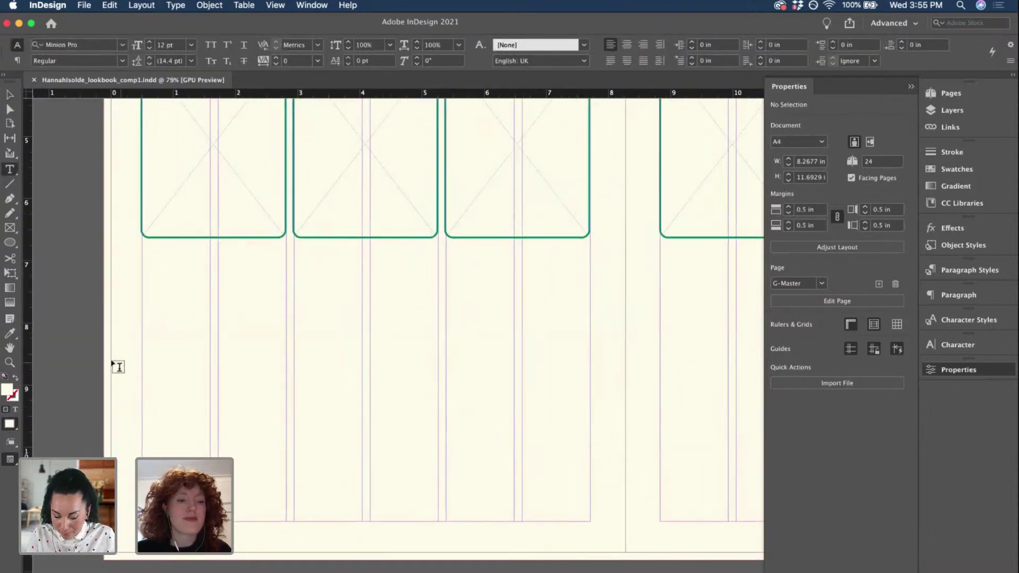
{"action": "left_click_drag", "start_coordinate": [75, 352], "coordinate": [591, 497]}
{"action": "left_click", "coordinate": [10, 94]}
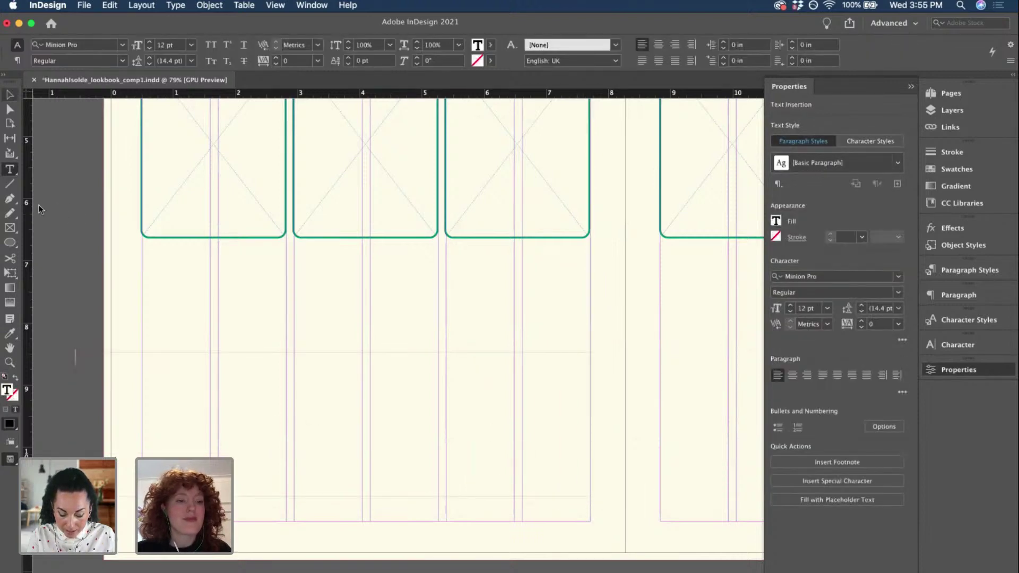
{"action": "left_click_drag", "start_coordinate": [75, 423], "coordinate": [143, 423]}
{"action": "left_click", "coordinate": [54, 181]}
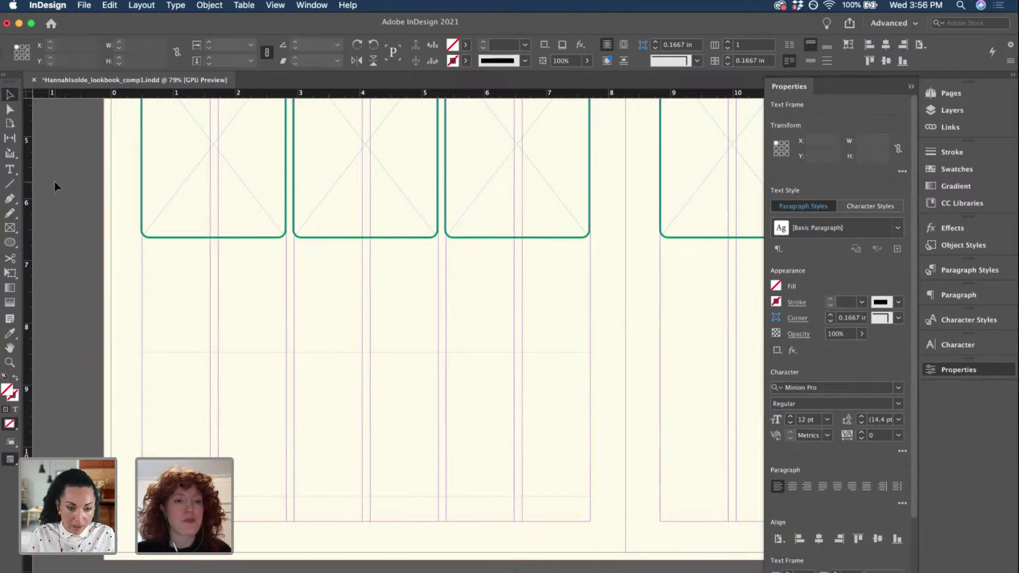
{"action": "key", "text": "super+s"}
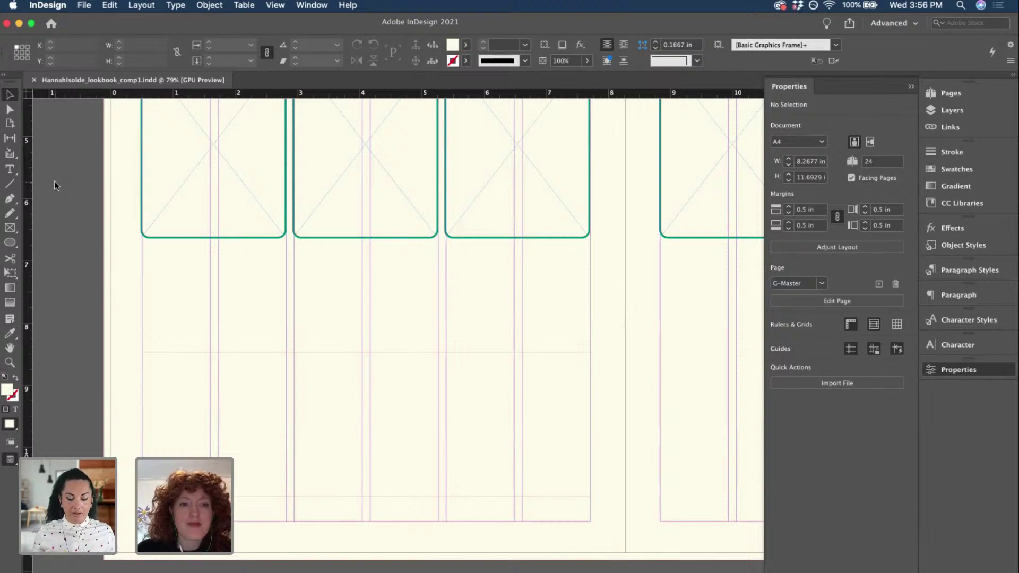
- Set up a new print document from the A4 preset in inches with a 0.125 in bleed on all sides
{"action": "key", "text": "super+n"}
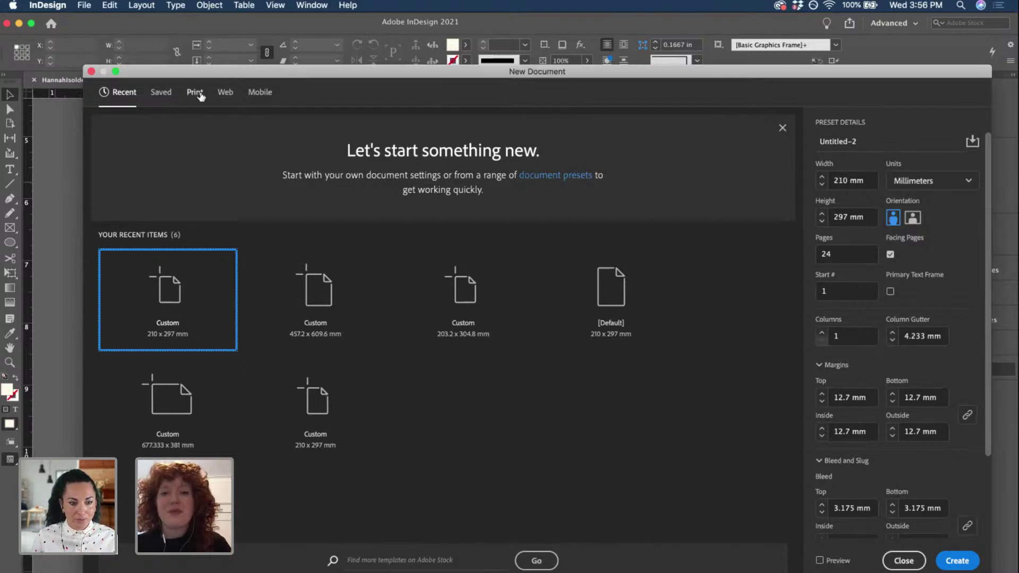
{"action": "left_click_drag", "start_coordinate": [221, 75], "coordinate": [178, 42]}
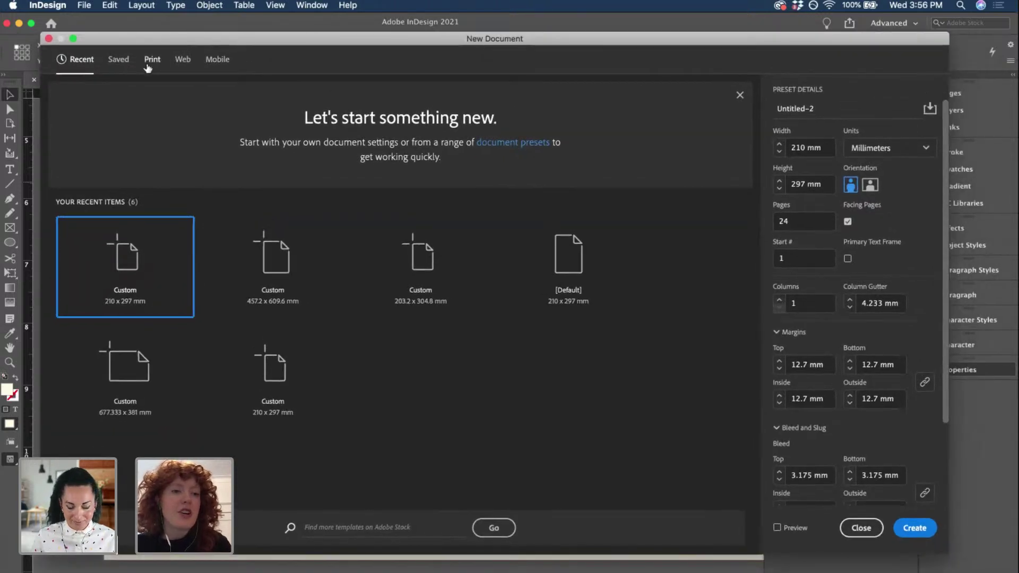
{"action": "left_click", "coordinate": [149, 62]}
{"action": "left_click_drag", "start_coordinate": [382, 42], "coordinate": [383, 34]}
{"action": "left_click", "coordinate": [925, 145]}
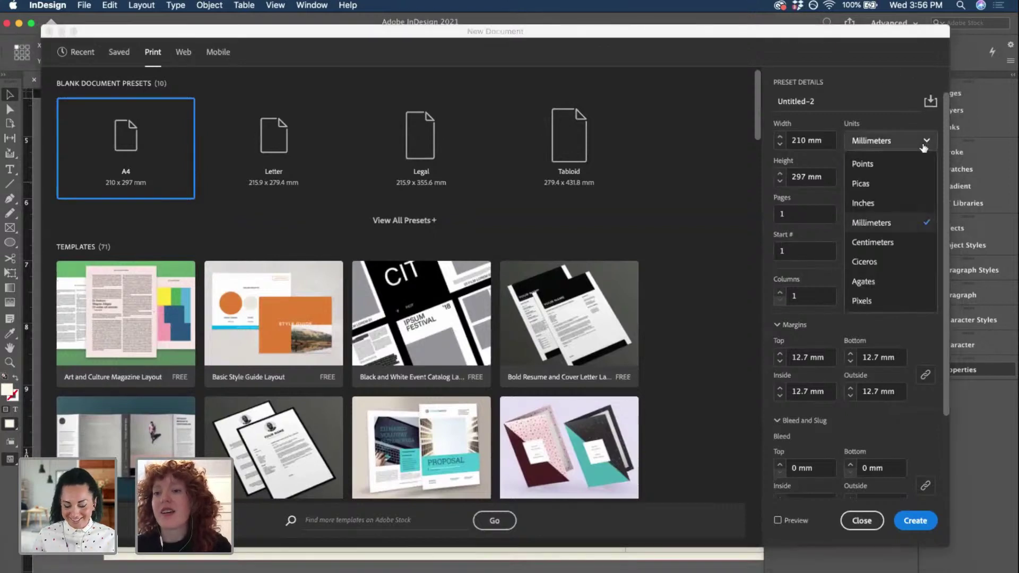
{"action": "left_click", "coordinate": [881, 205]}
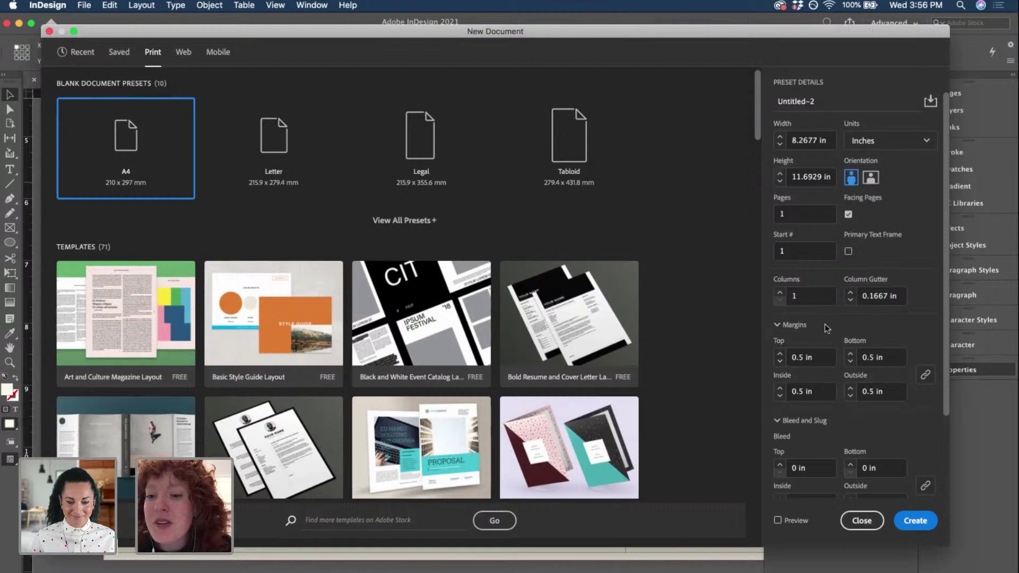
{"action": "scroll", "coordinate": [826, 329], "scroll_direction": "down", "scroll_amount": 3}
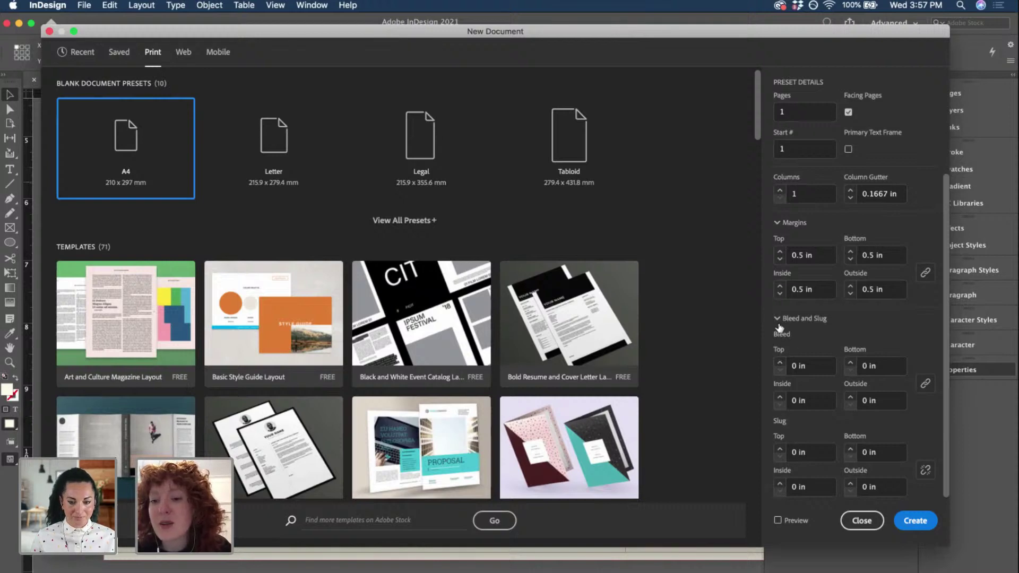
{"action": "left_click", "coordinate": [778, 363]}
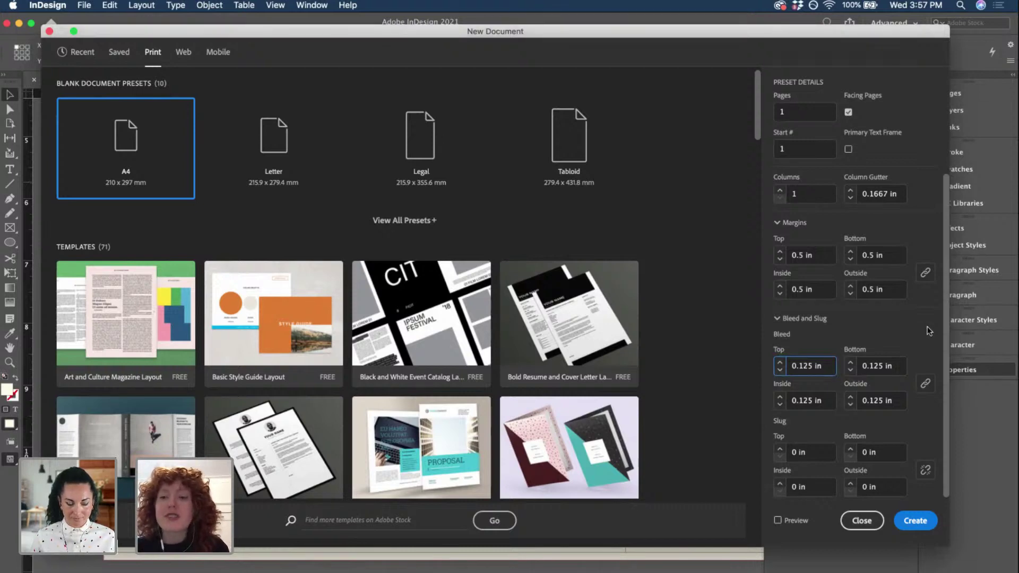
- Turn on the preview, set the page count to 4 and create the new document
{"action": "scroll", "coordinate": [849, 338], "scroll_direction": "up", "scroll_amount": 3}
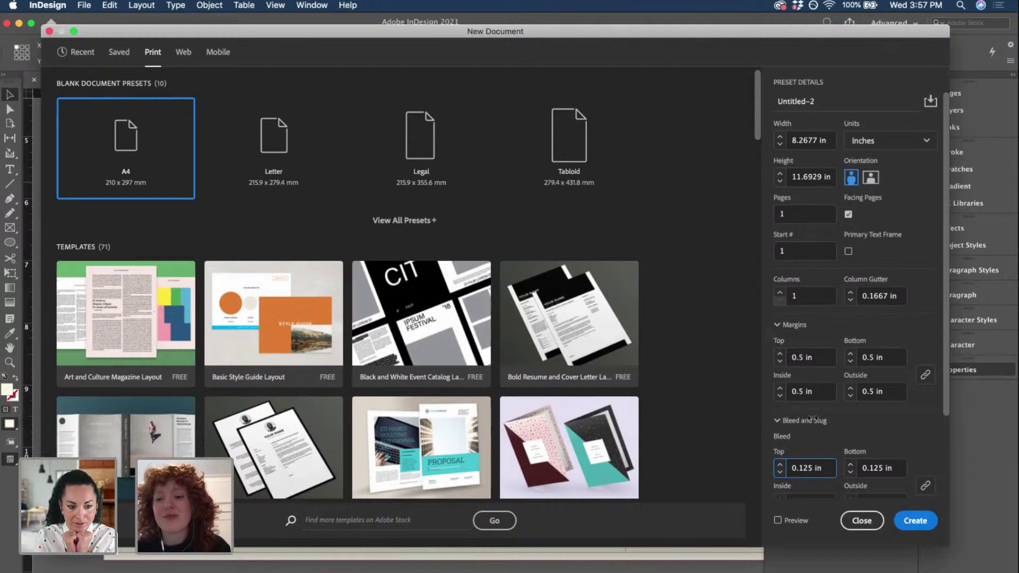
{"action": "left_click", "coordinate": [777, 521]}
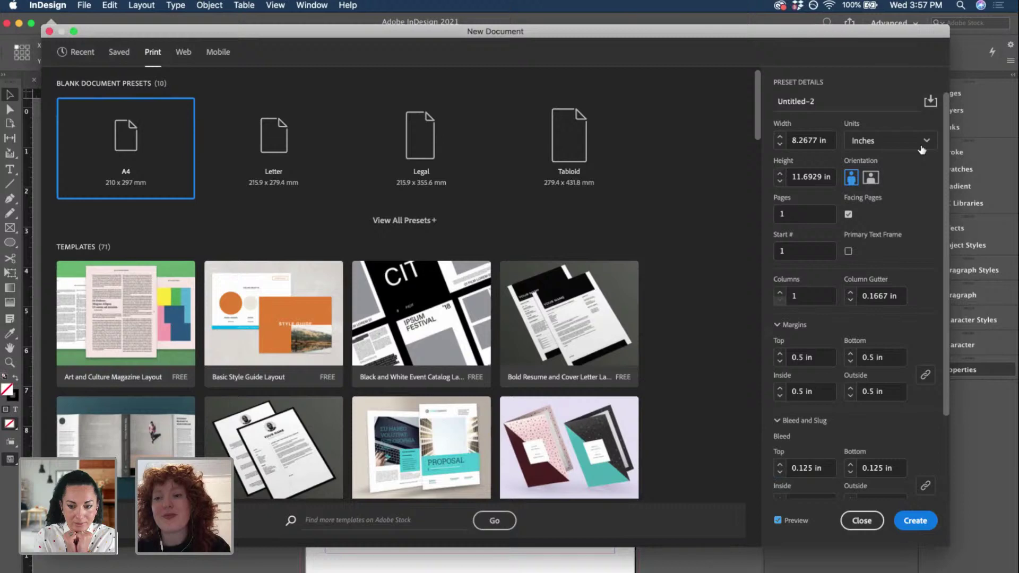
{"action": "left_click", "coordinate": [794, 217]}
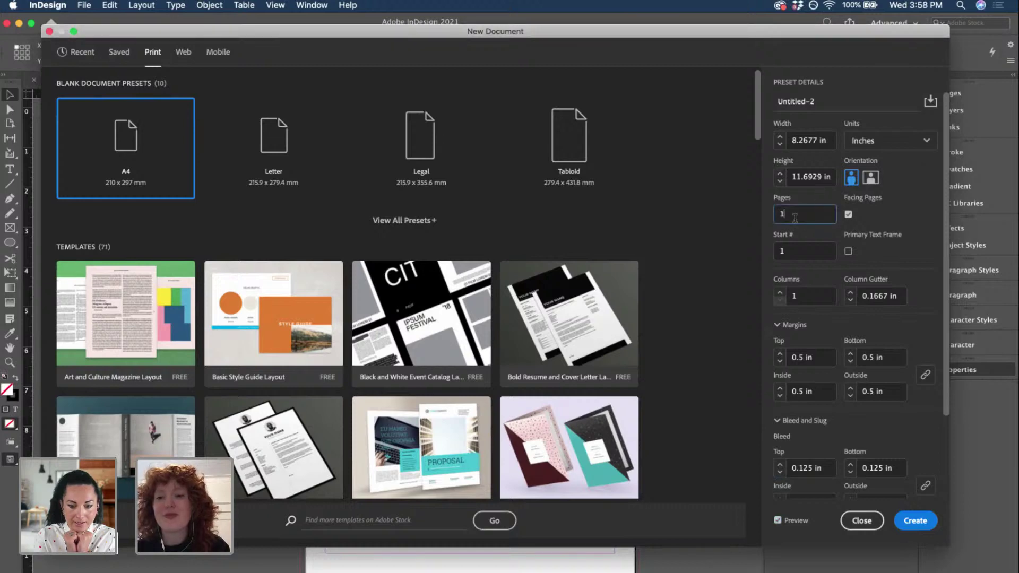
{"action": "double_click", "coordinate": [794, 217]}
{"action": "type", "text": "4"}
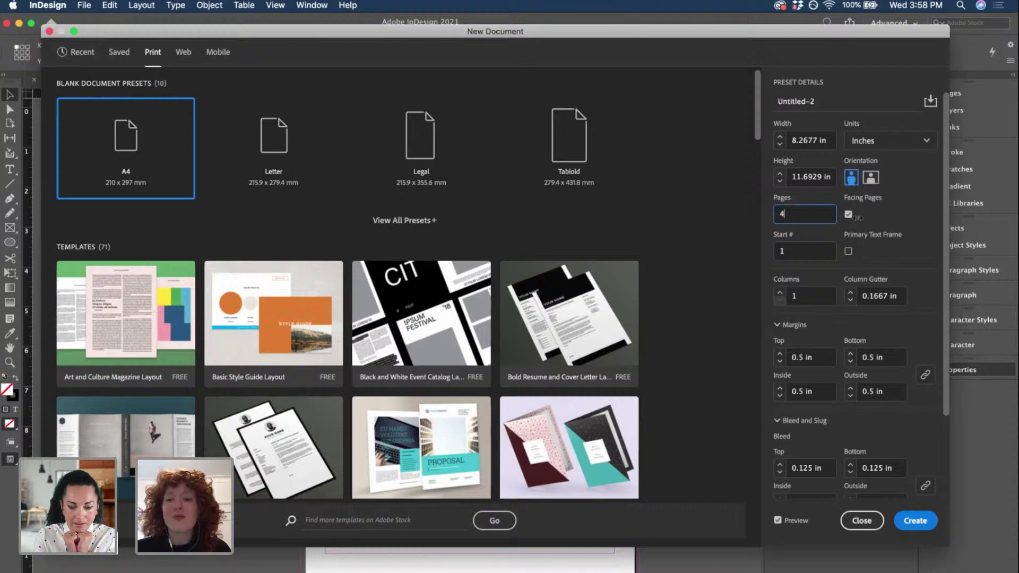
{"action": "left_click", "coordinate": [908, 520]}
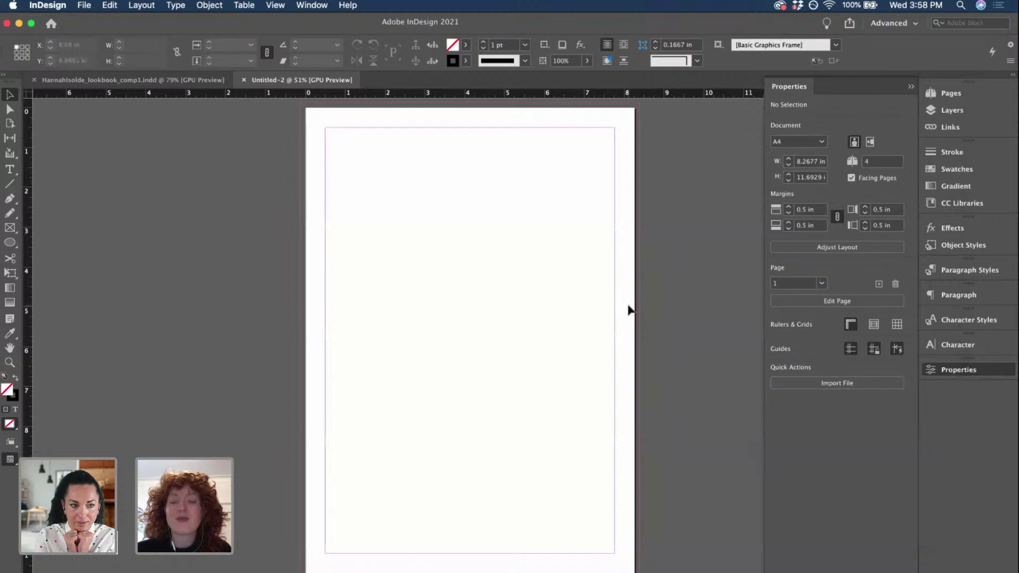
- Look through the new document's pages and delete the spread of pages 2-3
{"action": "scroll", "coordinate": [630, 310], "scroll_direction": "down", "scroll_amount": 5}
{"action": "scroll", "coordinate": [630, 310], "scroll_direction": "down", "scroll_amount": 10}
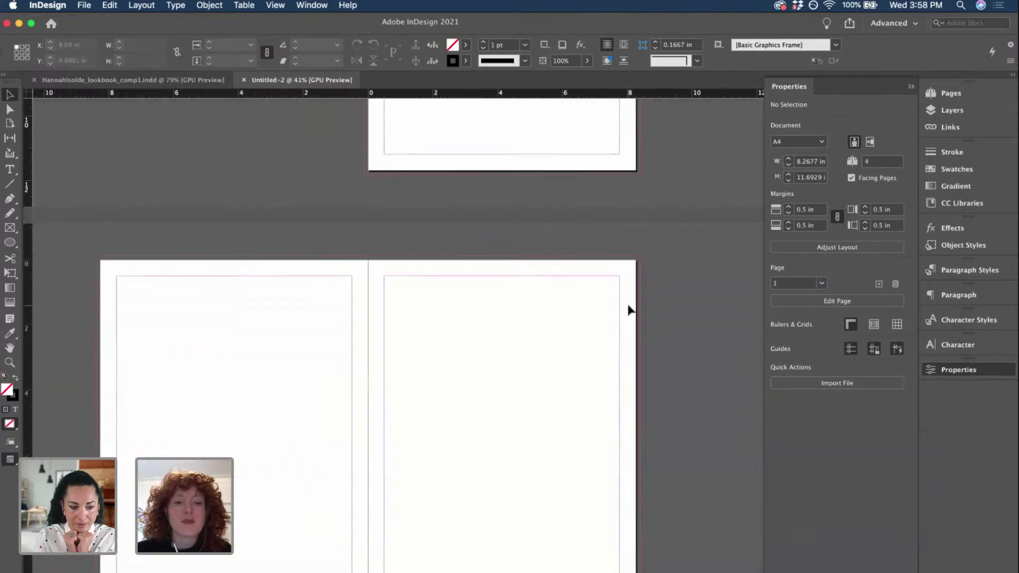
{"action": "scroll", "coordinate": [628, 305], "scroll_direction": "up", "scroll_amount": 12}
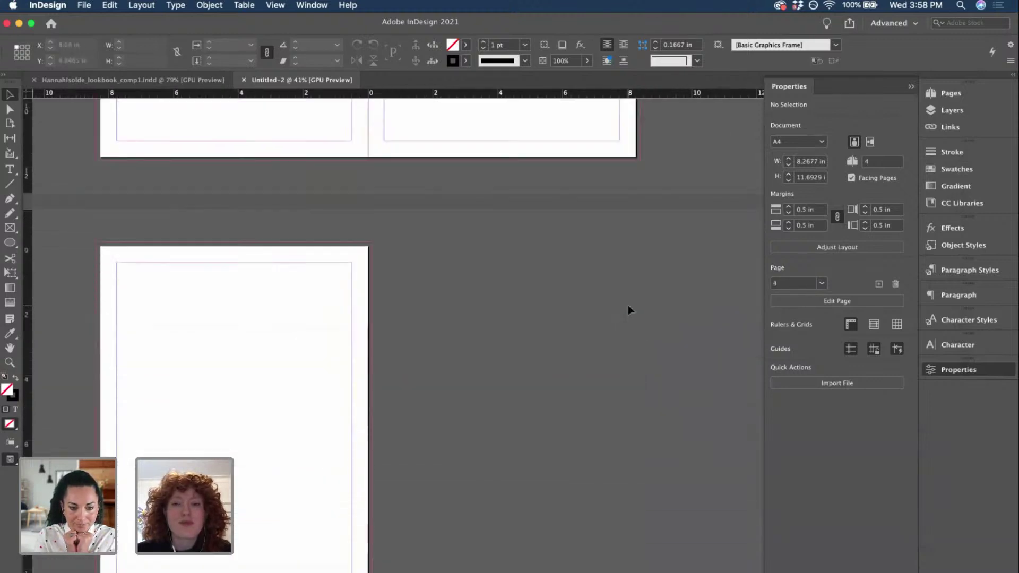
{"action": "left_click", "coordinate": [991, 93]}
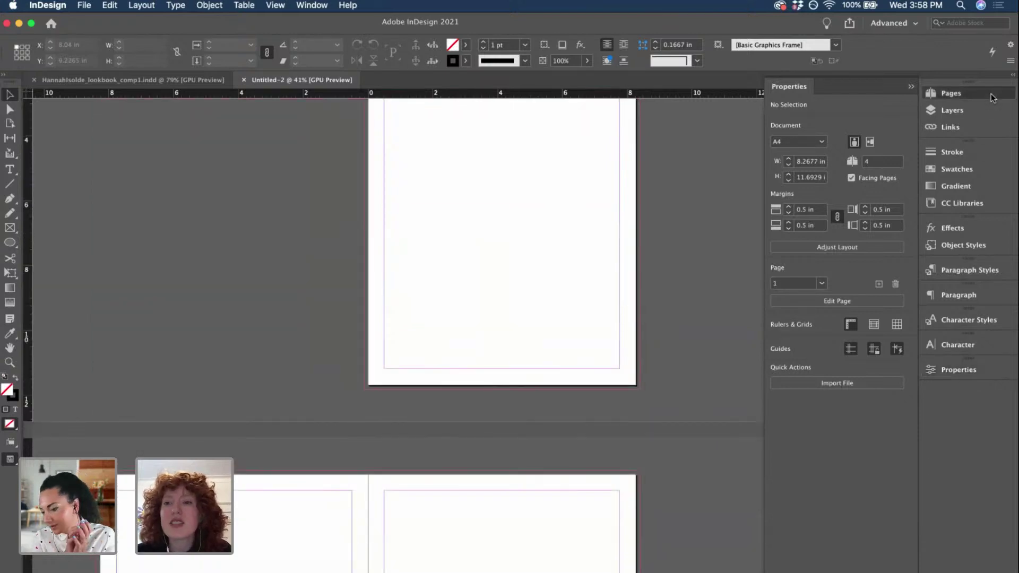
{"action": "left_click", "coordinate": [842, 257]}
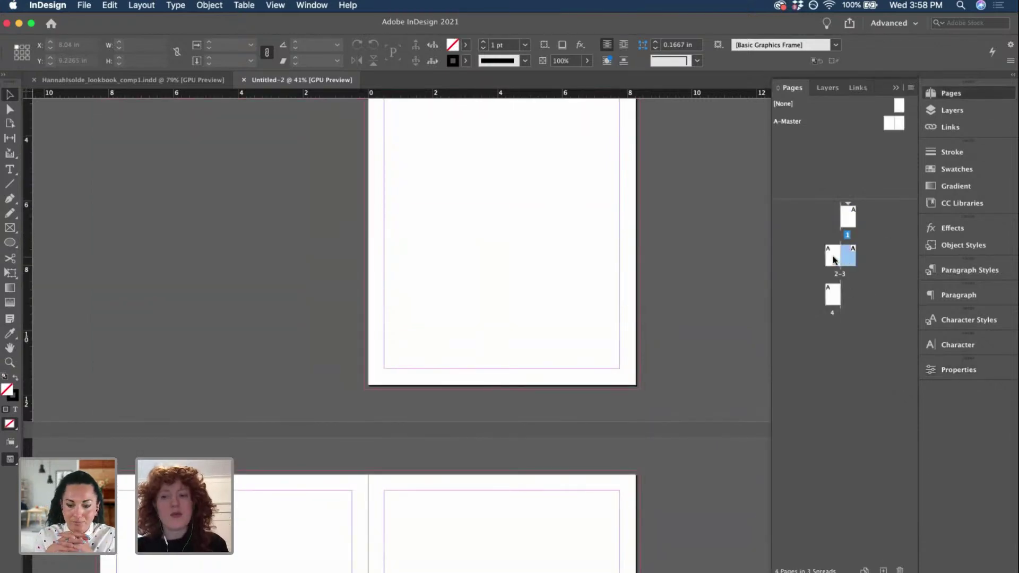
{"action": "left_click", "coordinate": [833, 258], "text": "shift"}
{"action": "left_click", "coordinate": [900, 570]}
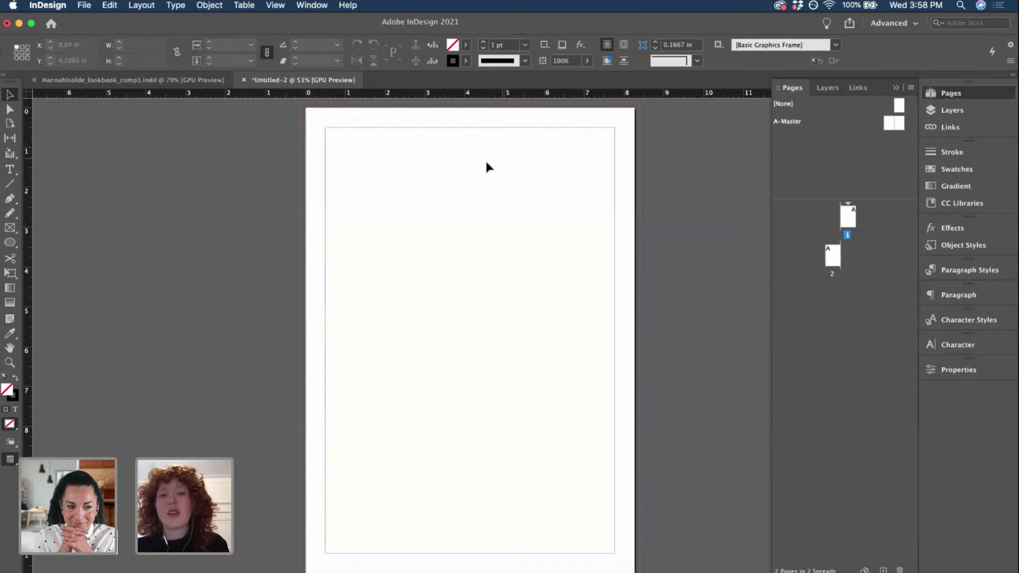
- Change the document setup so that page numbering starts at page 2
{"action": "scroll", "coordinate": [427, 218], "scroll_direction": "up", "scroll_amount": 3}
{"action": "scroll", "coordinate": [427, 218], "scroll_direction": "right", "scroll_amount": 3}
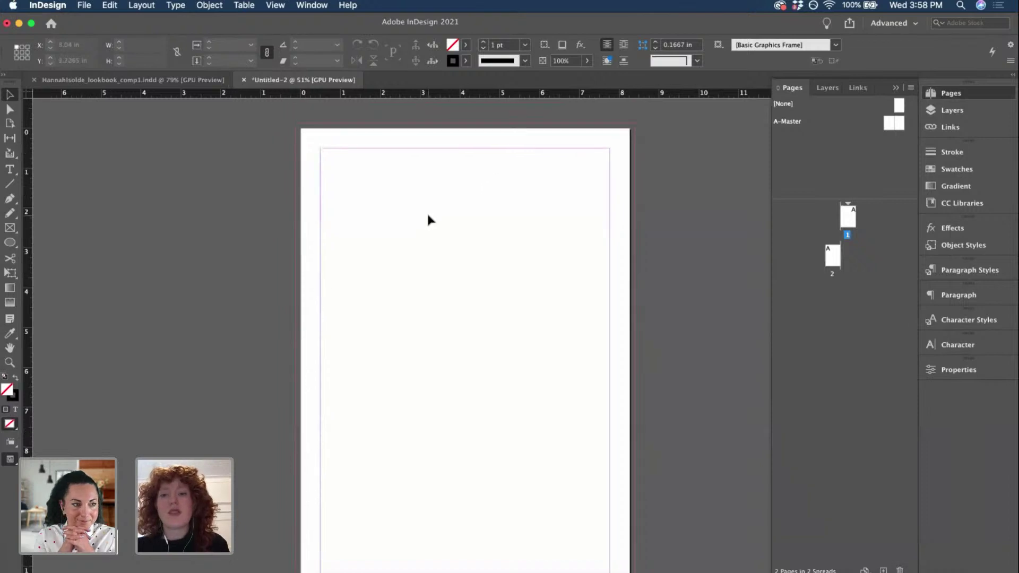
{"action": "left_click", "coordinate": [82, 6]}
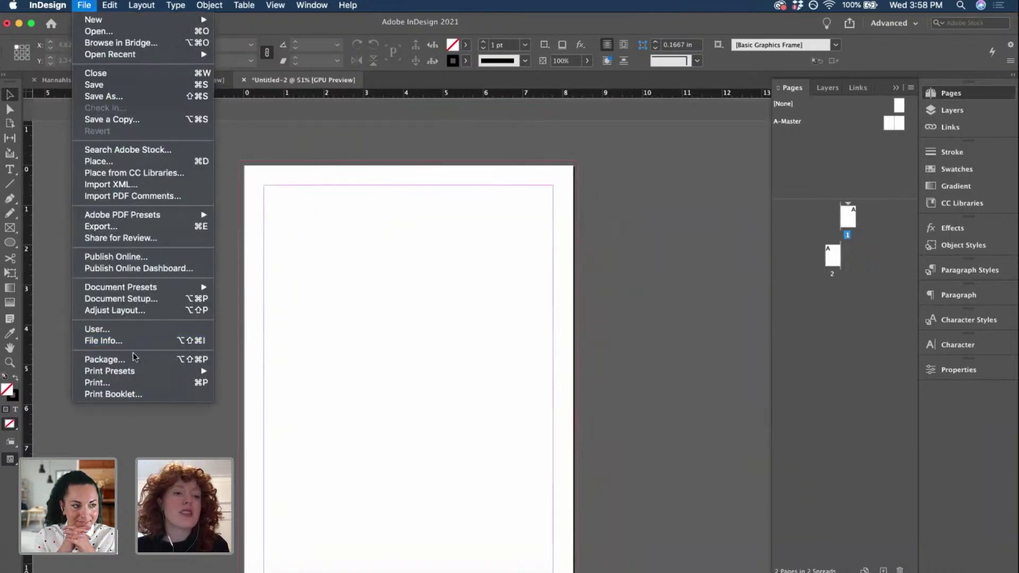
{"action": "left_click", "coordinate": [126, 299]}
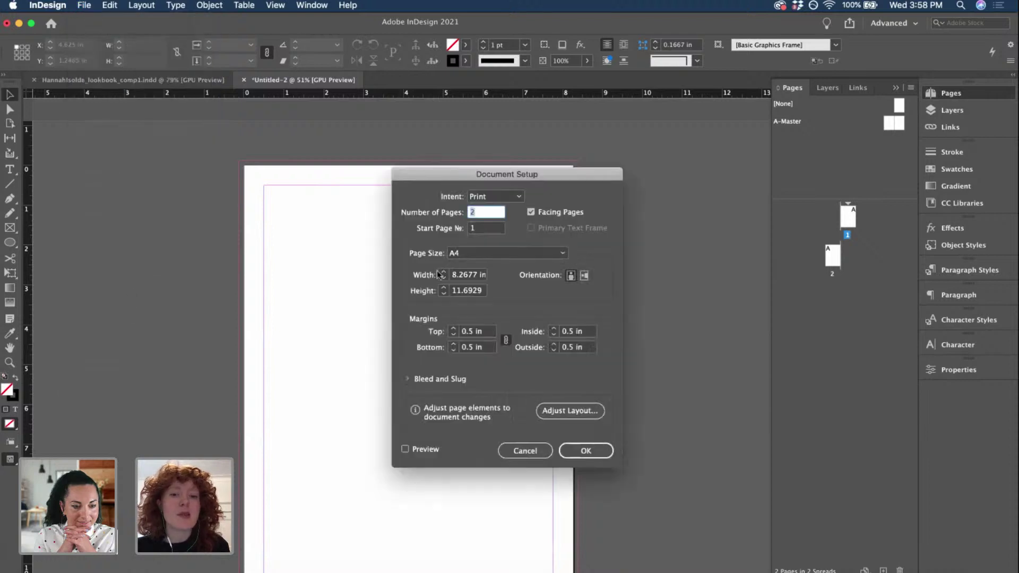
{"action": "left_click", "coordinate": [477, 230]}
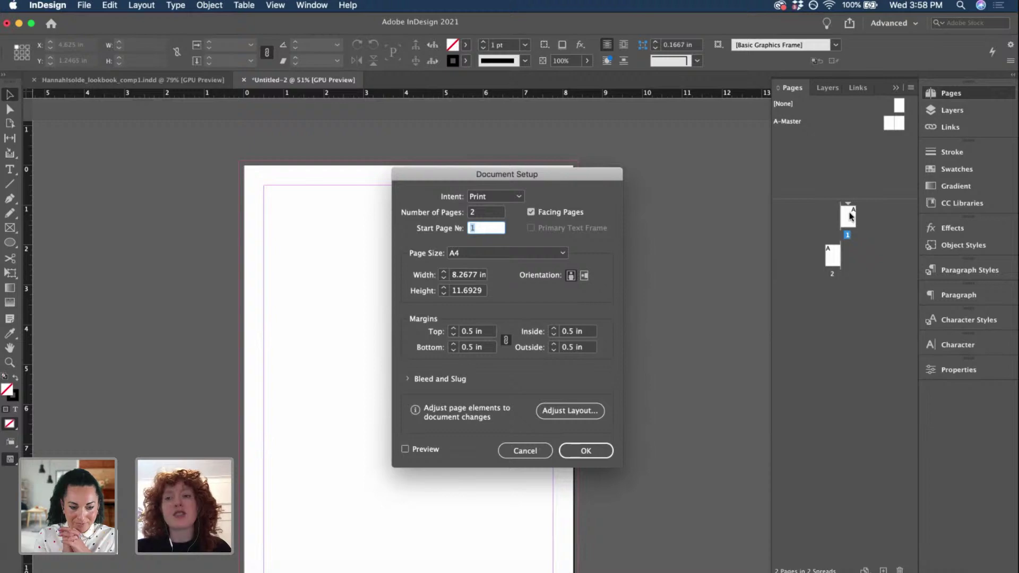
{"action": "type", "text": "2"}
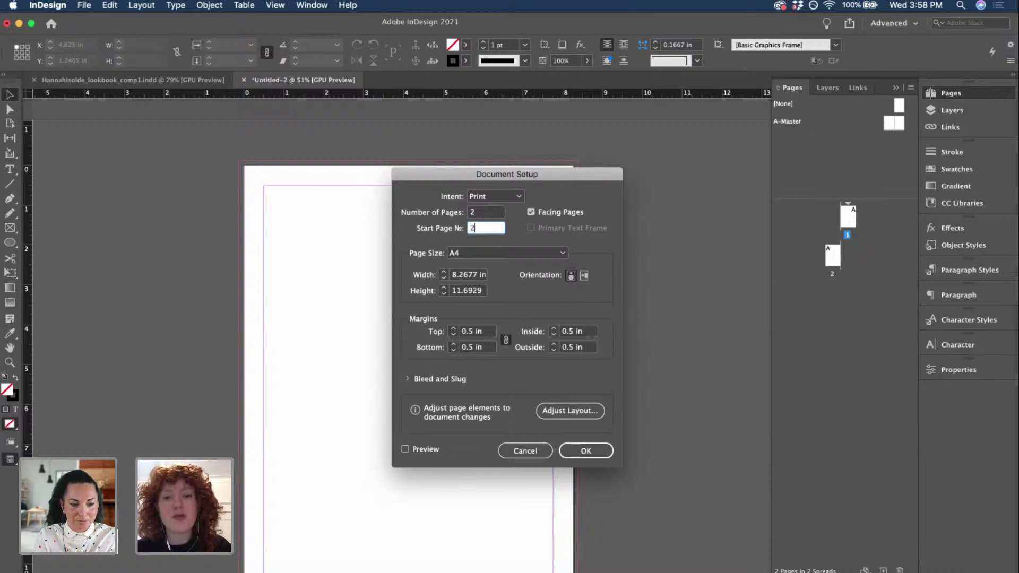
{"action": "left_click", "coordinate": [588, 450]}
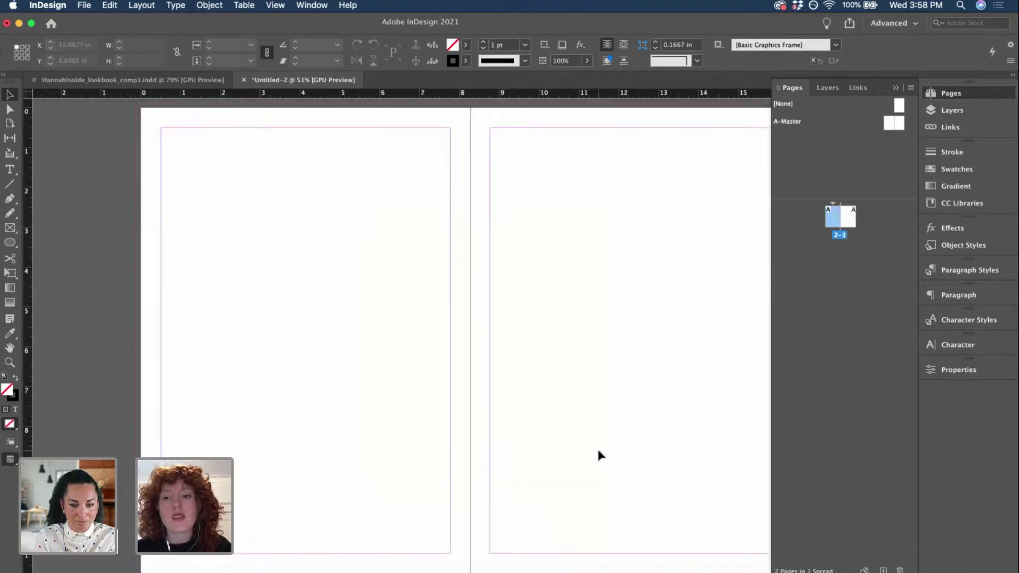
- Turn off facing pages and set the start page number to 1 in the document setup
{"action": "scroll", "coordinate": [533, 268], "scroll_direction": "down", "scroll_amount": 3}
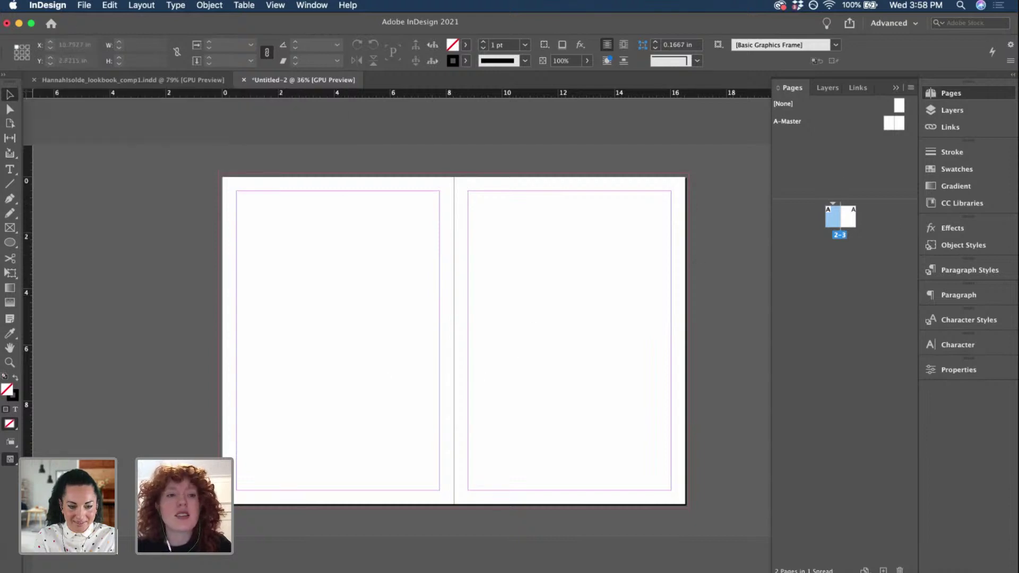
{"action": "left_click", "coordinate": [81, 7]}
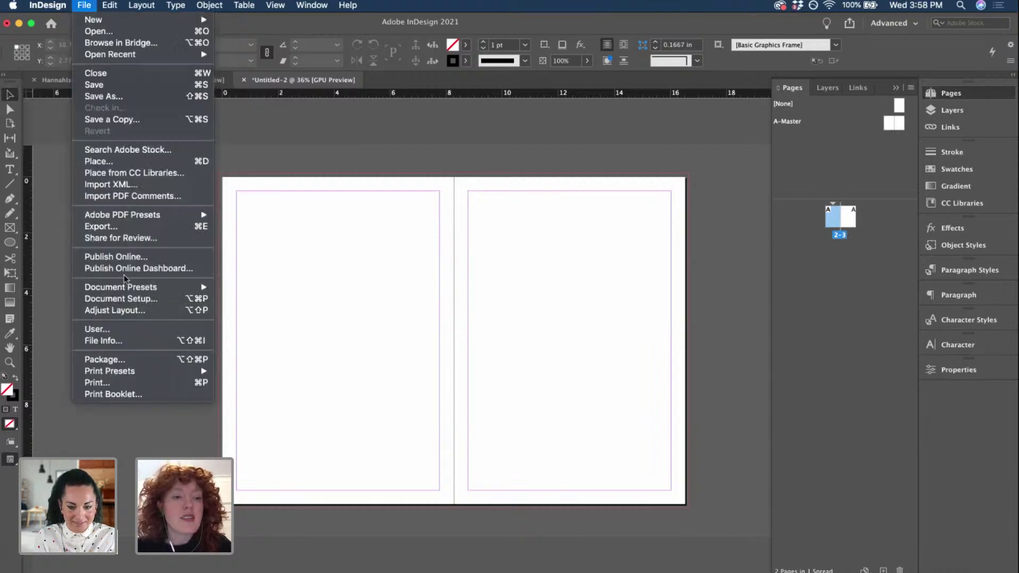
{"action": "left_click", "coordinate": [125, 301]}
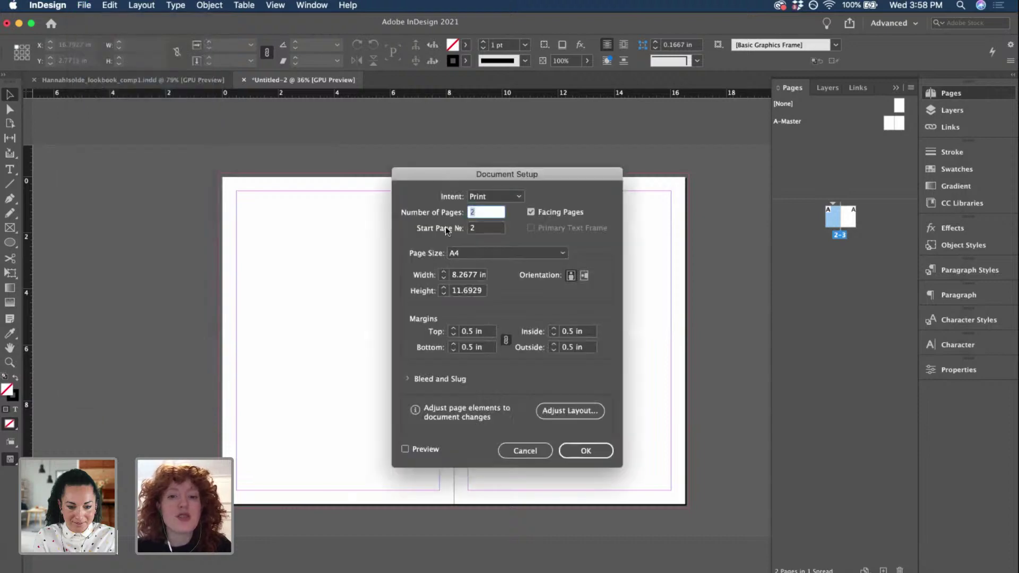
{"action": "left_click", "coordinate": [531, 212]}
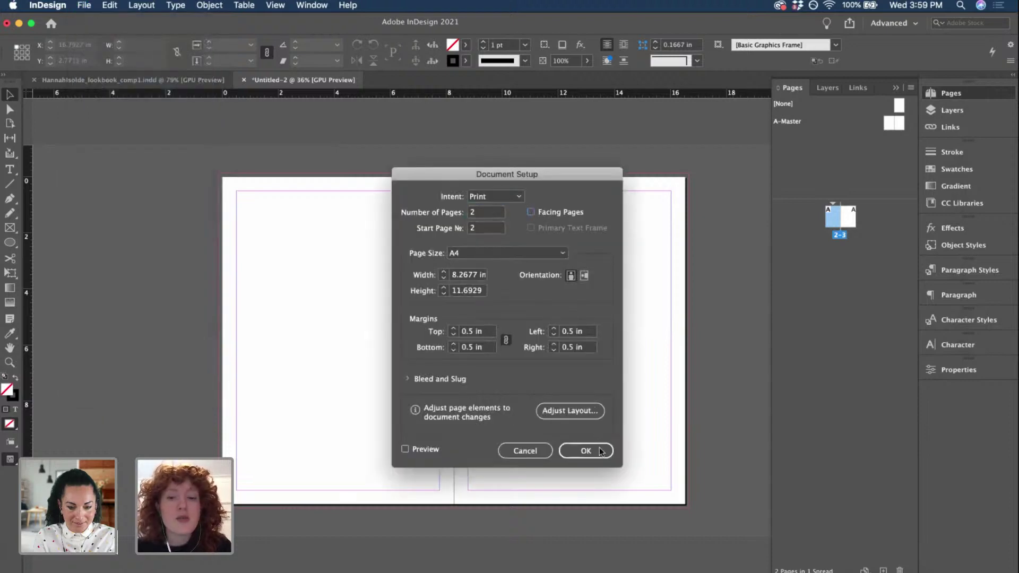
{"action": "left_click", "coordinate": [482, 228]}
{"action": "type", "text": "1"}
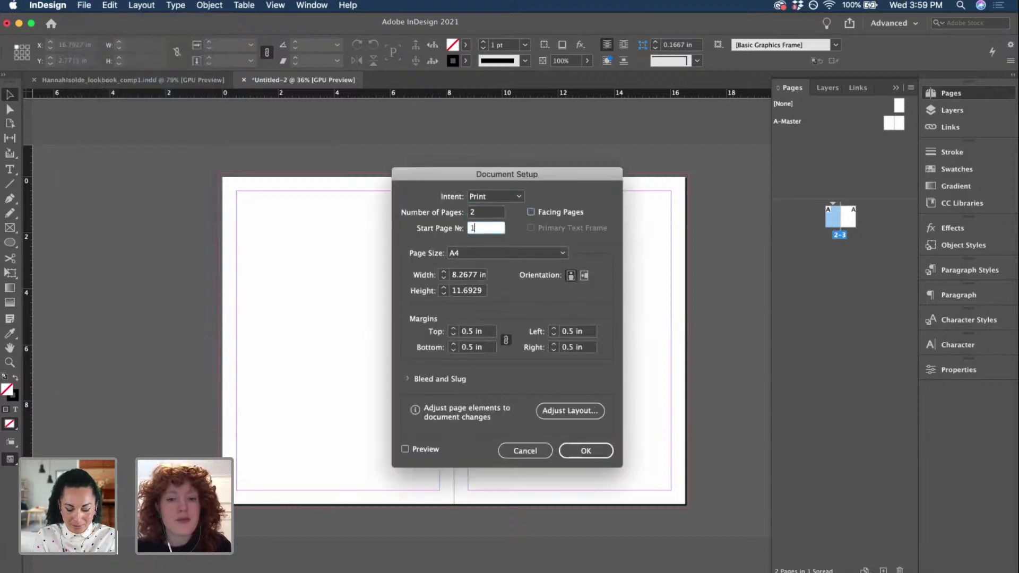
{"action": "left_click", "coordinate": [587, 451]}
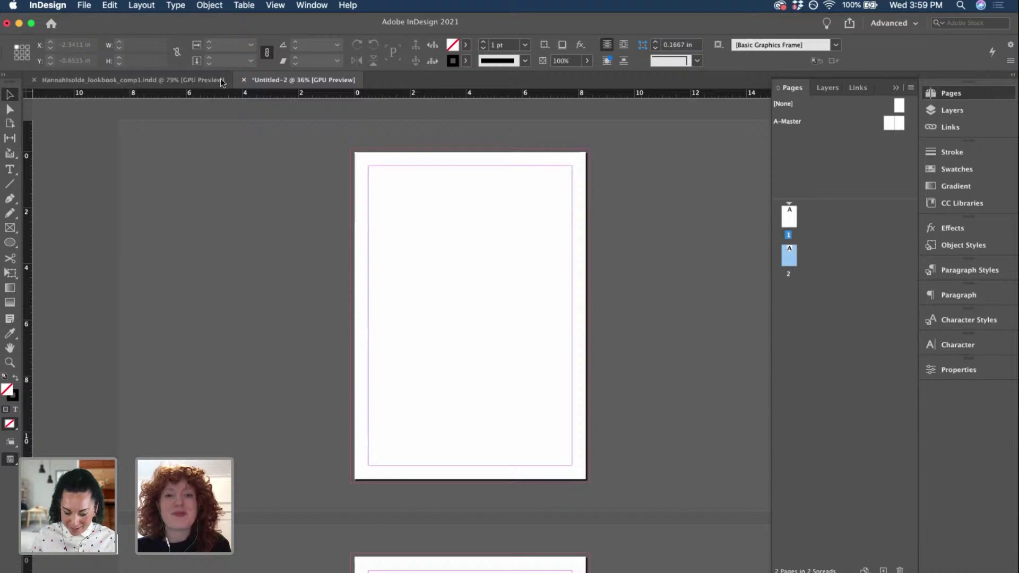
- Select all unused colour swatches and delete them from the new document
{"action": "left_click", "coordinate": [466, 47]}
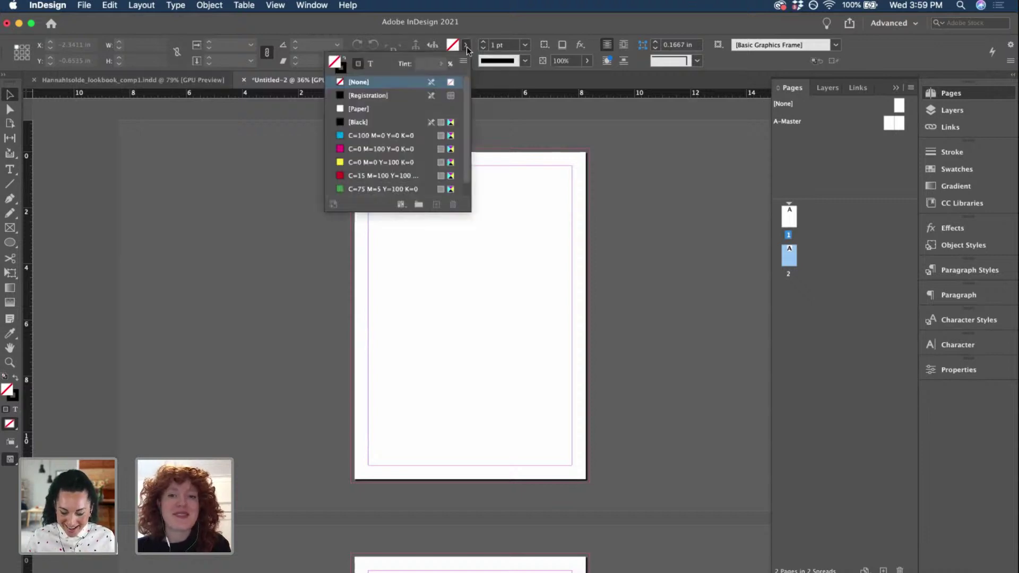
{"action": "left_click", "coordinate": [463, 63]}
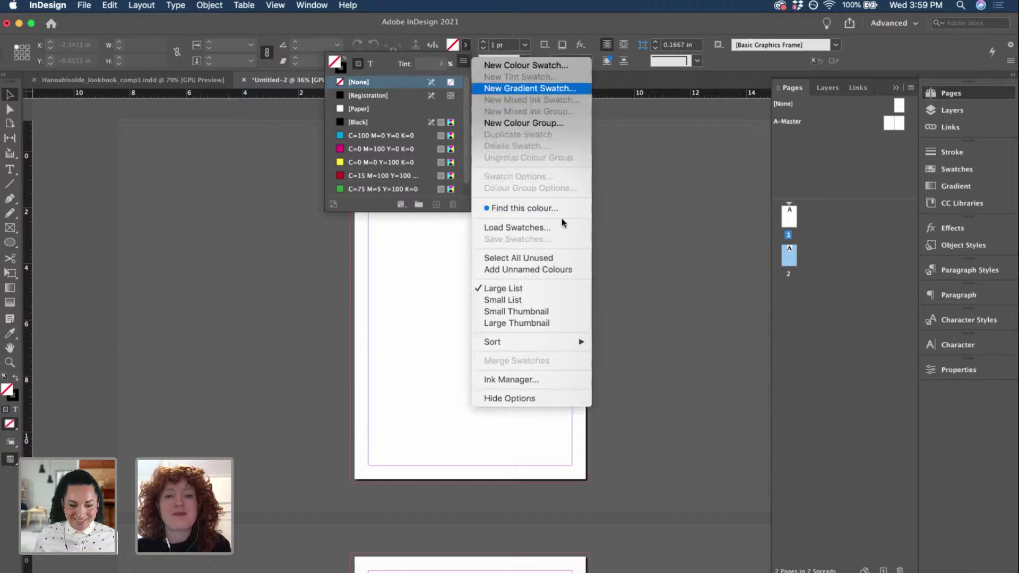
{"action": "left_click", "coordinate": [531, 256]}
{"action": "left_click", "coordinate": [453, 204]}
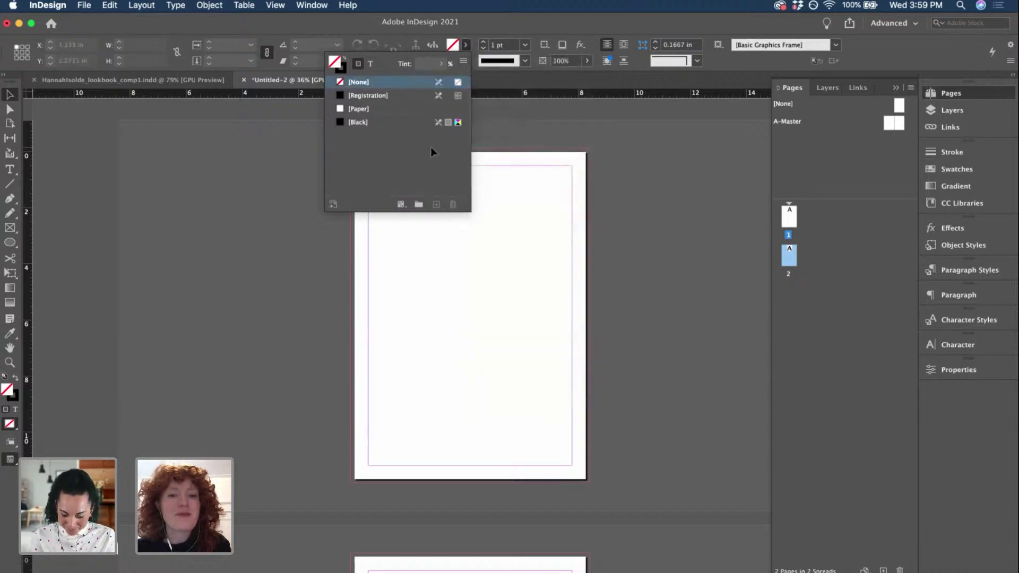
{"action": "left_click", "coordinate": [482, 302]}
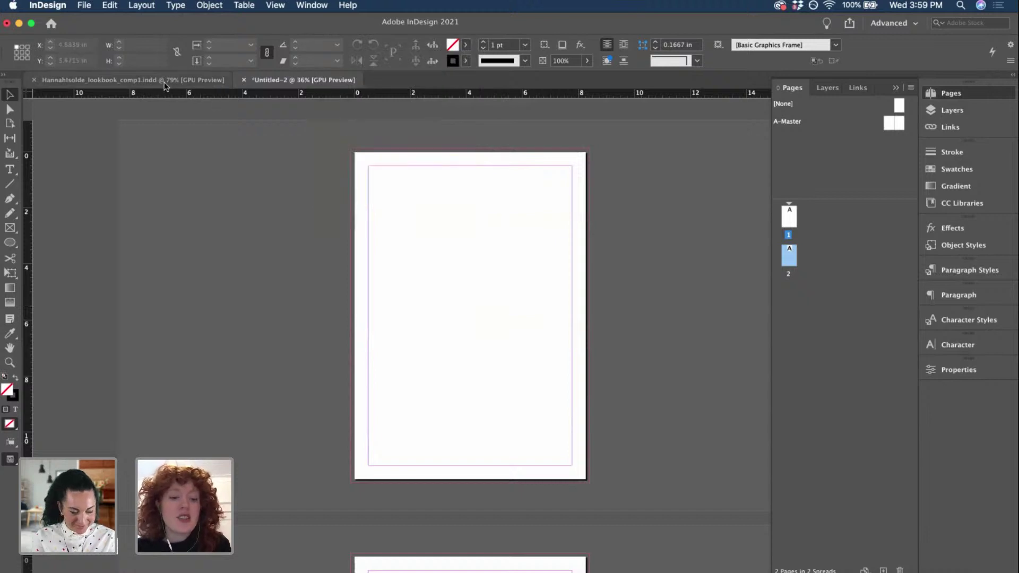
- Save the document as HannahIsolde_lookbook-cover_comp1 in the SS21_HannahIsolde_Lookbook folder
{"action": "key", "text": "super+s"}
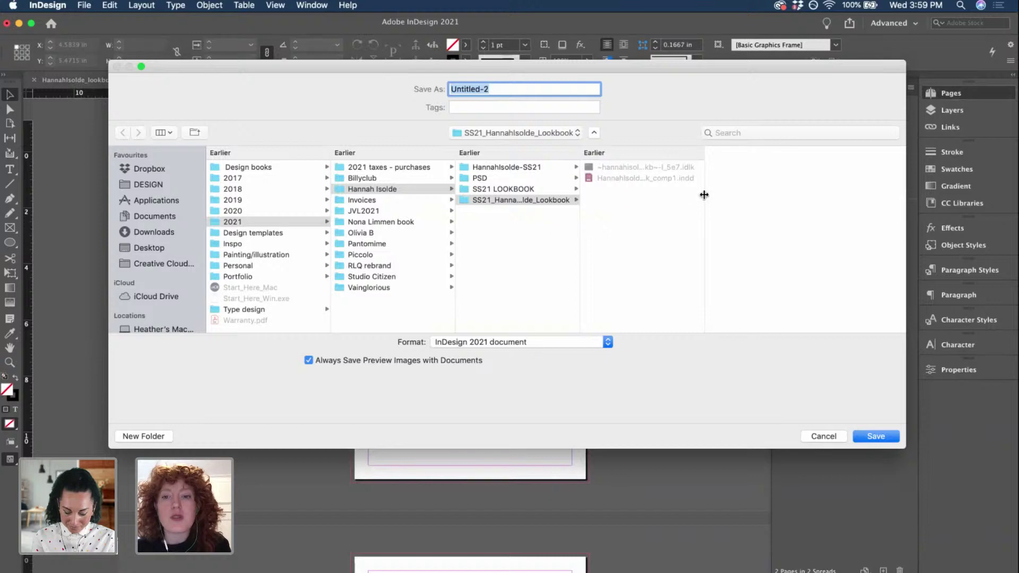
{"action": "left_click_drag", "start_coordinate": [703, 195], "coordinate": [823, 196]}
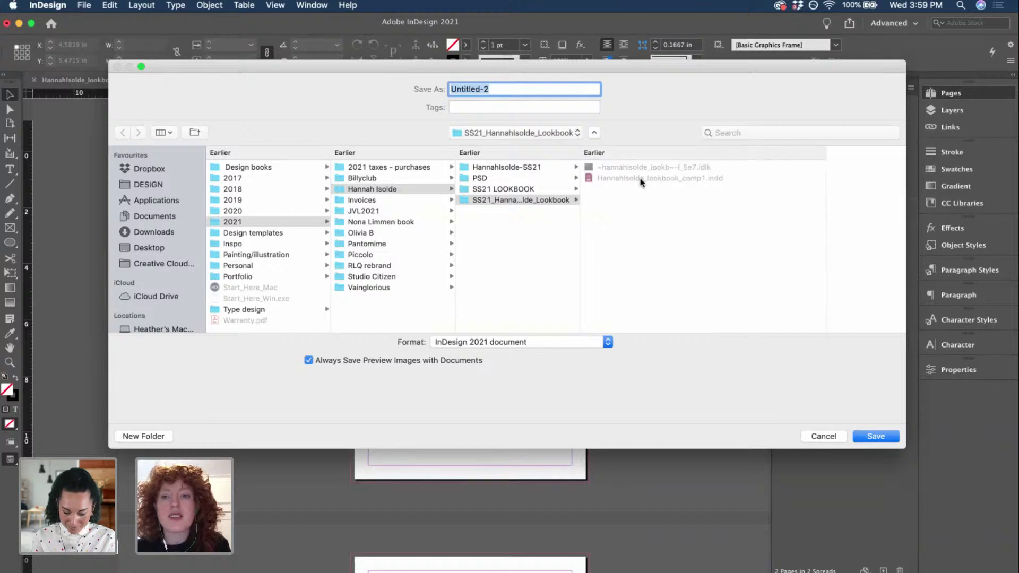
{"action": "left_click", "coordinate": [675, 177]}
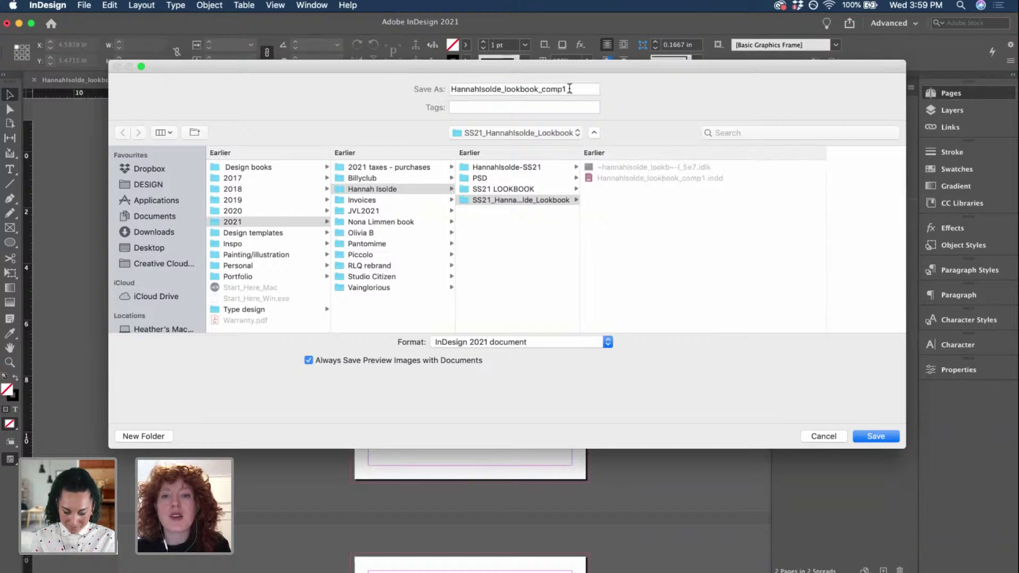
{"action": "left_click", "coordinate": [540, 89]}
{"action": "type", "text": "-cover"}
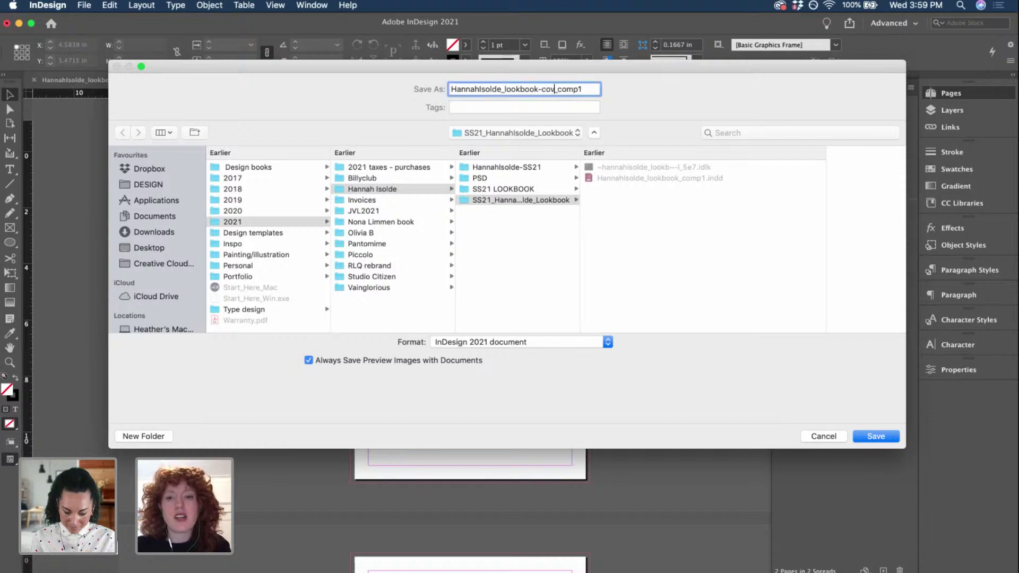
{"action": "left_click", "coordinate": [872, 436]}
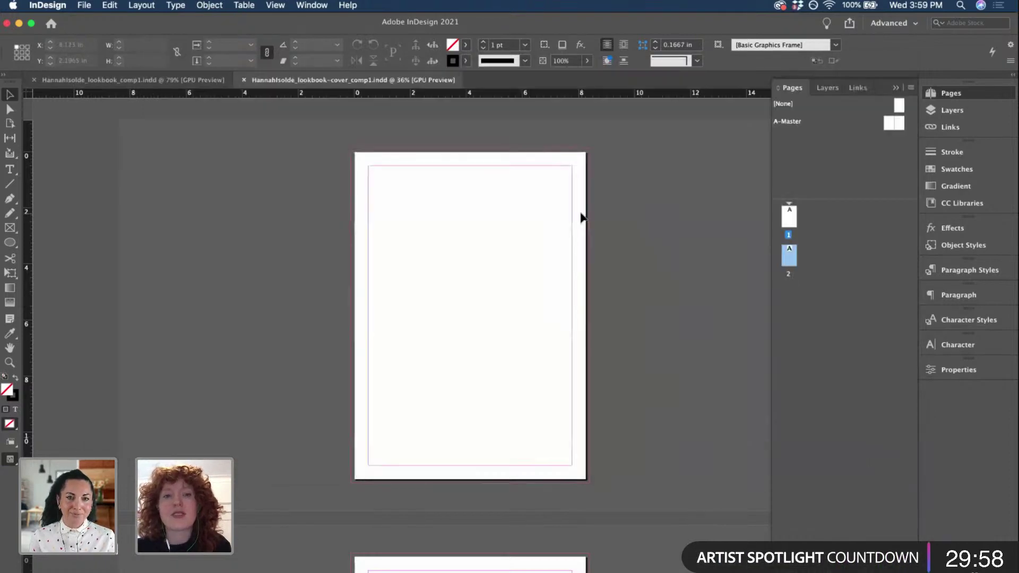
- Review the cover document's margin and column settings, keeping them as they are
{"action": "scroll", "coordinate": [504, 178], "scroll_direction": "down", "scroll_amount": 1}
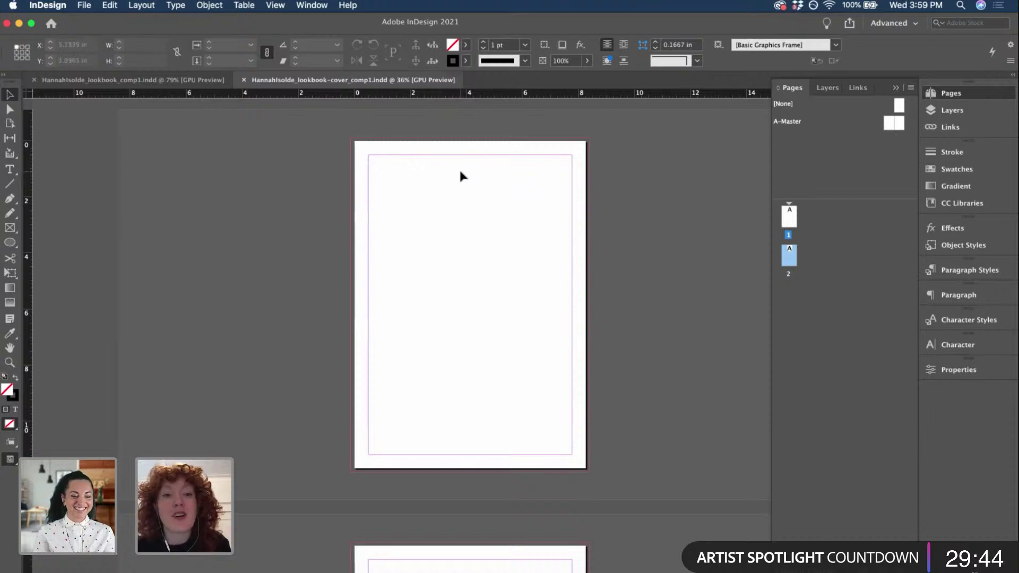
{"action": "scroll", "coordinate": [460, 167], "scroll_direction": "up", "scroll_amount": 3}
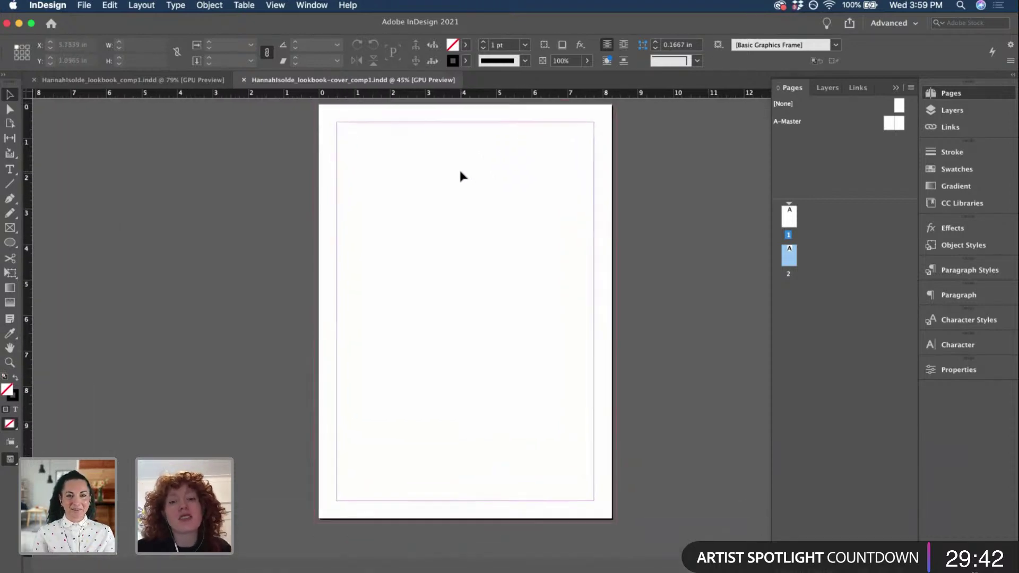
{"action": "scroll", "coordinate": [459, 176], "scroll_direction": "up", "scroll_amount": 2}
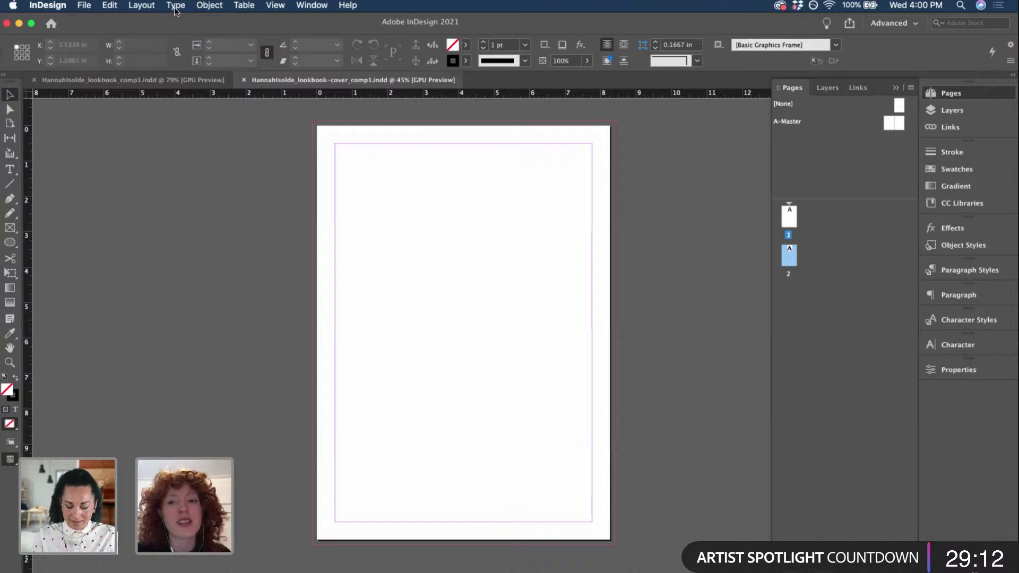
{"action": "left_click", "coordinate": [141, 8]}
{"action": "left_click", "coordinate": [153, 30]}
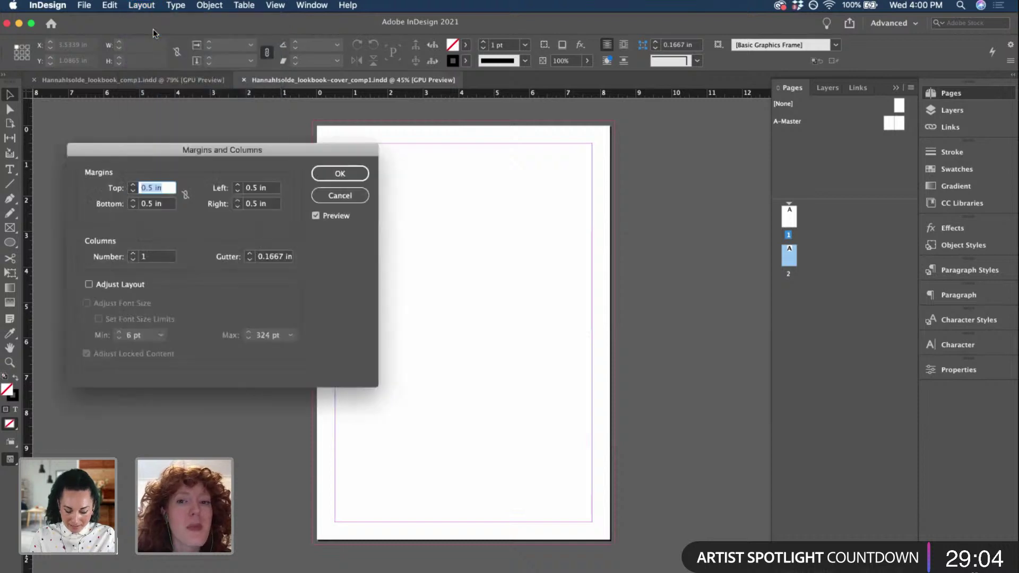
{"action": "left_click_drag", "start_coordinate": [208, 150], "coordinate": [182, 127]}
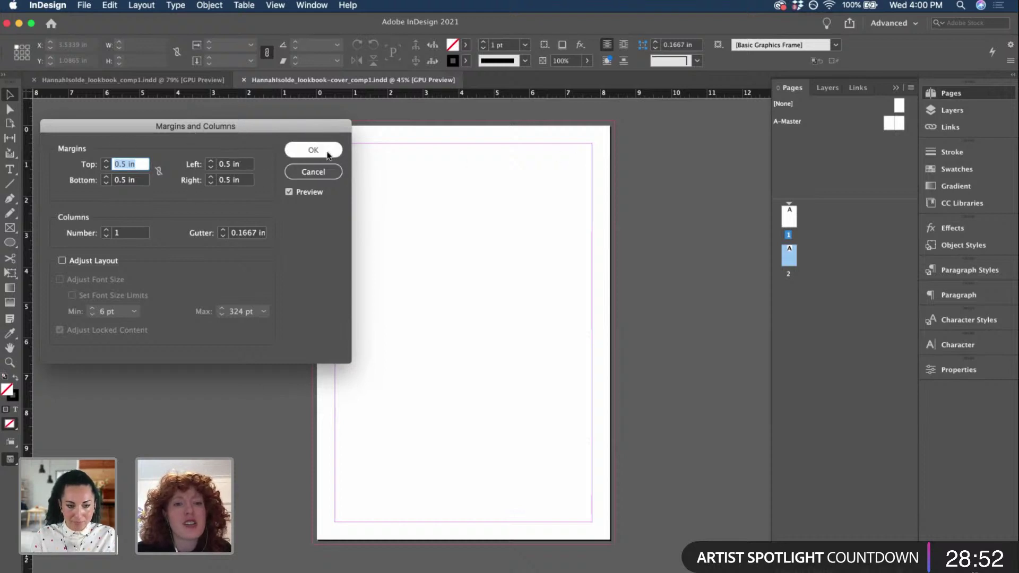
{"action": "left_click", "coordinate": [304, 150]}
- Set the linked bleed to 0.25 in on all sides in the cover document's setup
{"action": "left_click", "coordinate": [84, 7]}
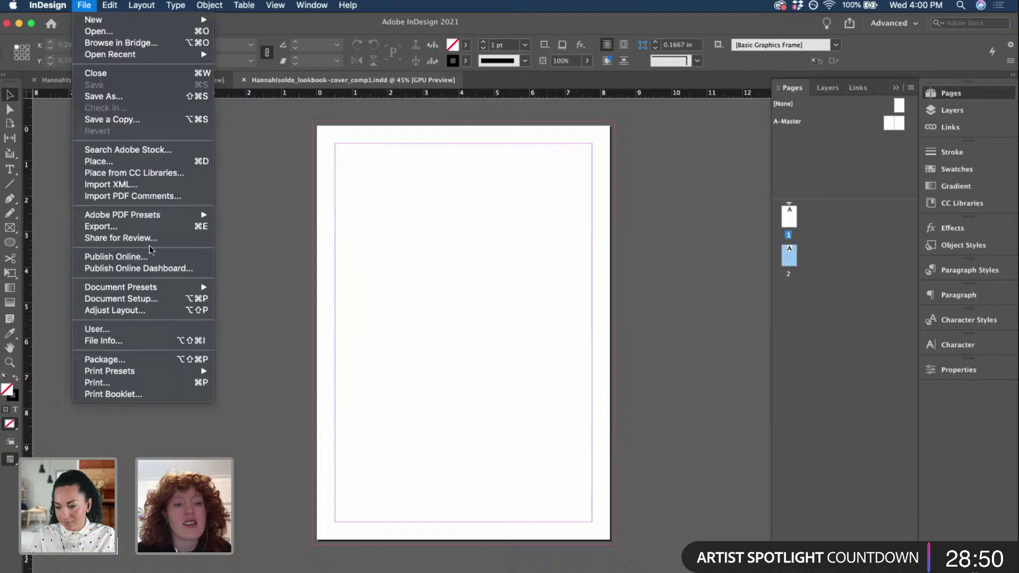
{"action": "left_click", "coordinate": [128, 299]}
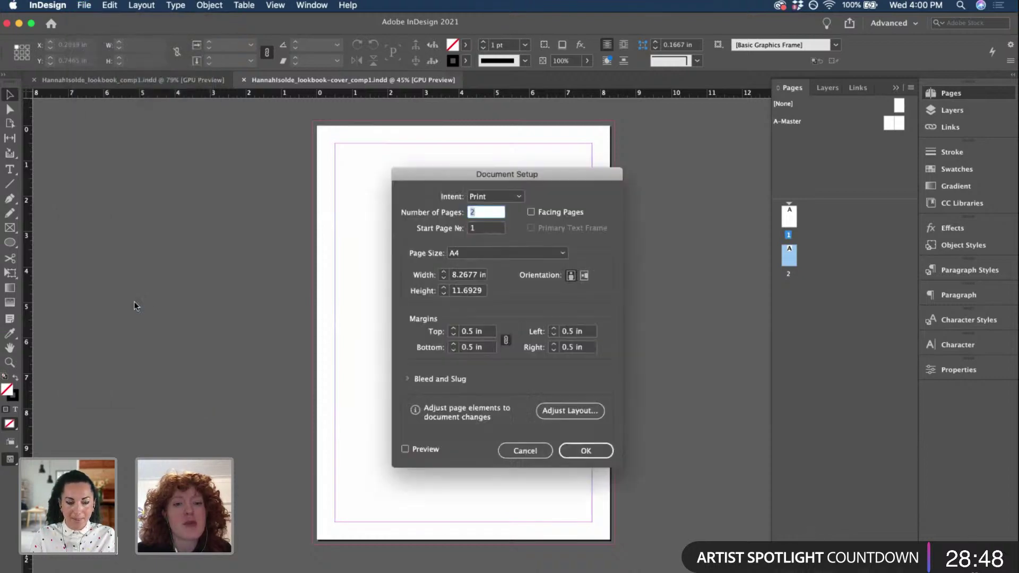
{"action": "left_click", "coordinate": [407, 379]}
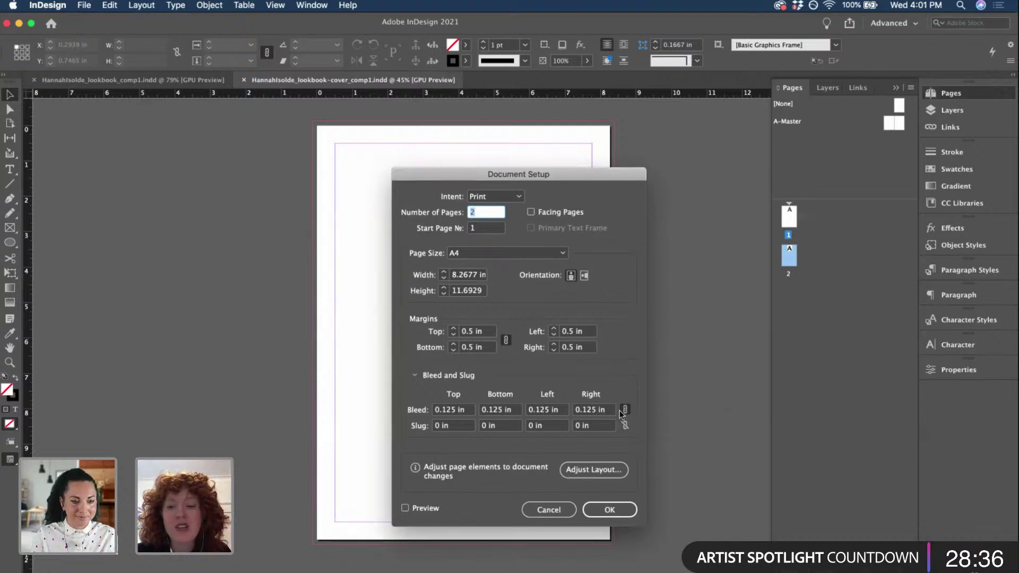
{"action": "left_click", "coordinate": [596, 409]}
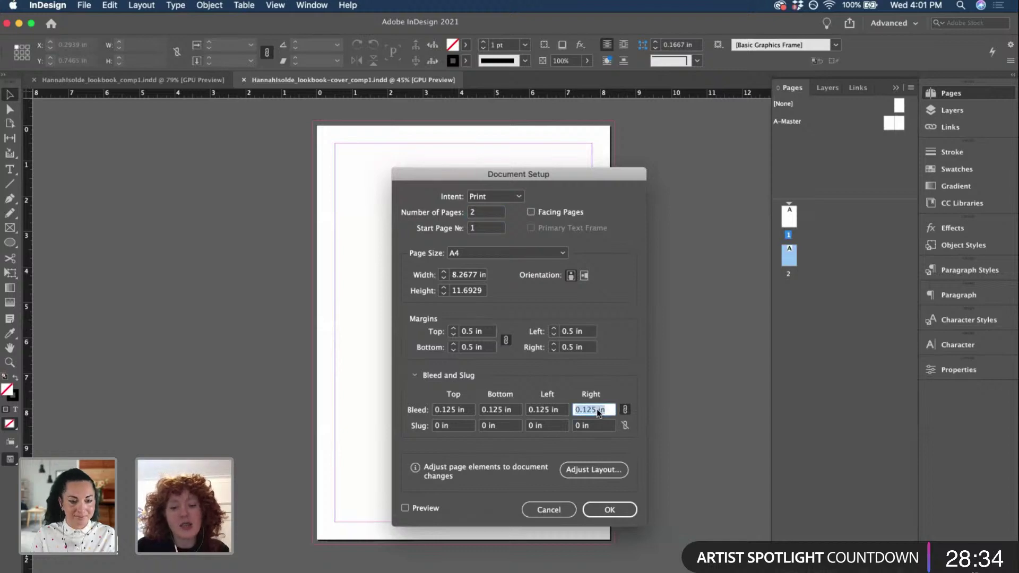
{"action": "type", "text": ".25"}
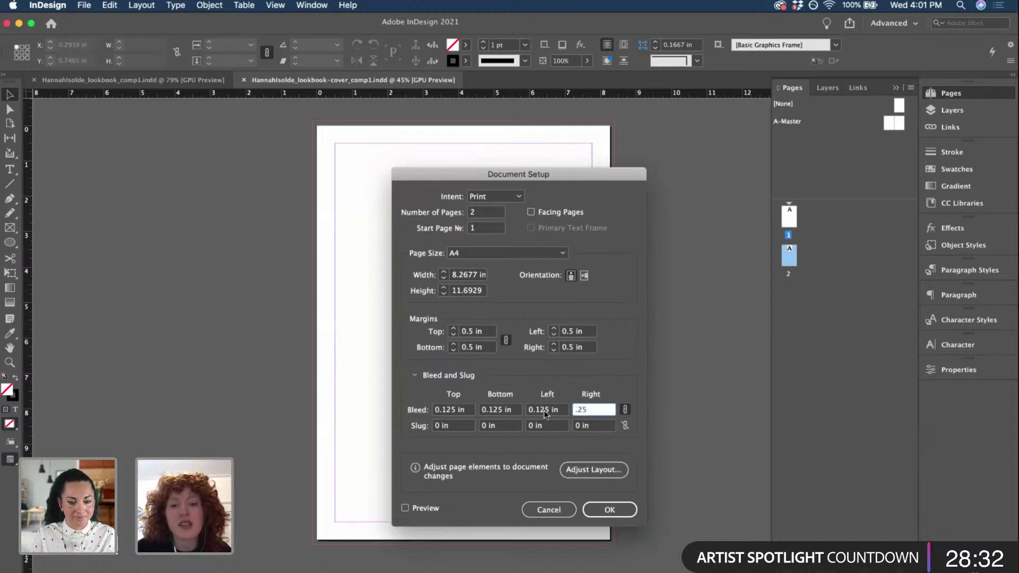
{"action": "left_click", "coordinate": [543, 431]}
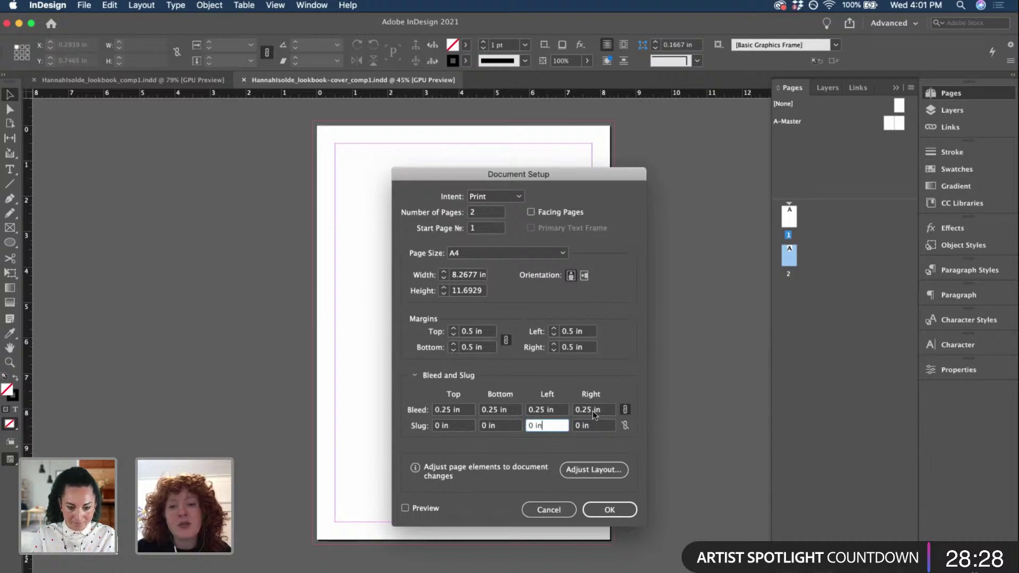
- Try an unlinked right bleed of 0.125 in, restore it to 0.25 in and relink the four bleed values
{"action": "left_click", "coordinate": [625, 409]}
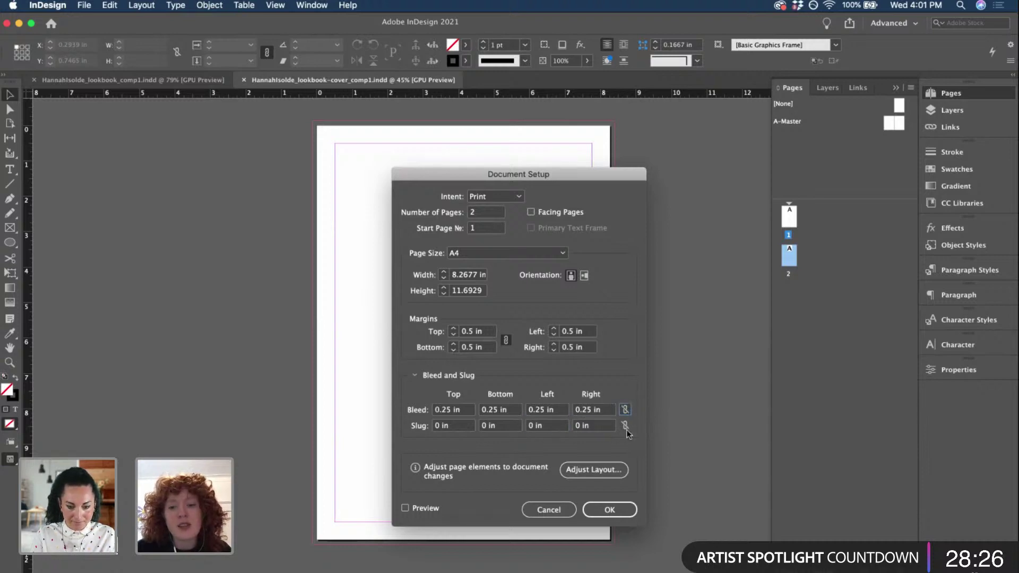
{"action": "double_click", "coordinate": [582, 409]}
{"action": "type", "text": "0.125"}
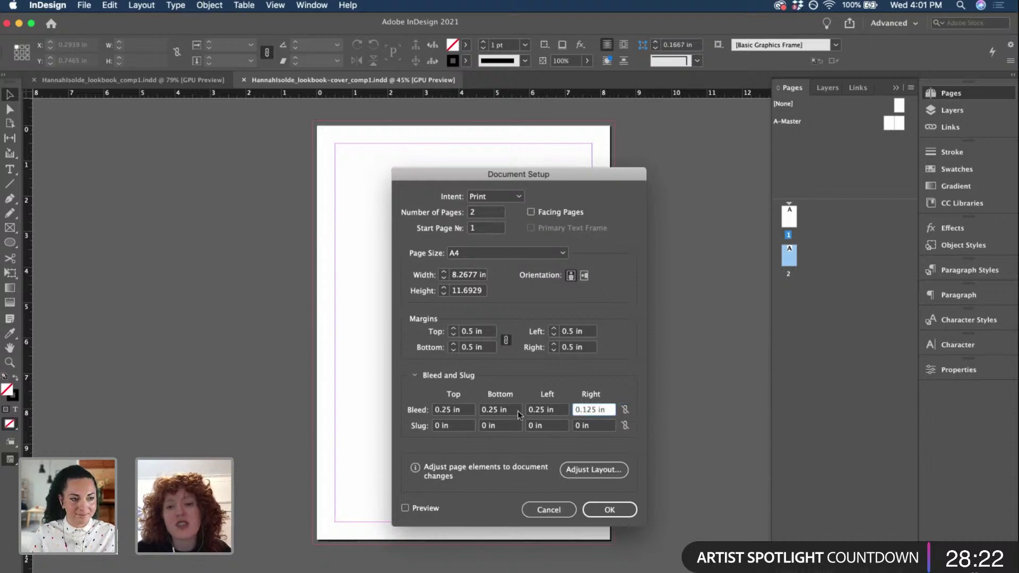
{"action": "left_click", "coordinate": [625, 410]}
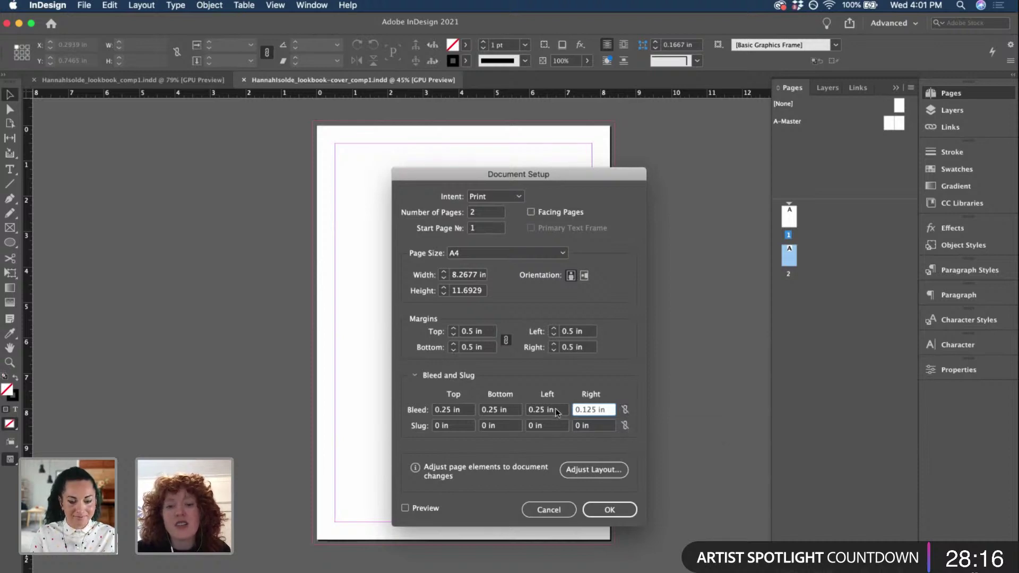
{"action": "left_click", "coordinate": [592, 410]}
{"action": "type", "text": "."}
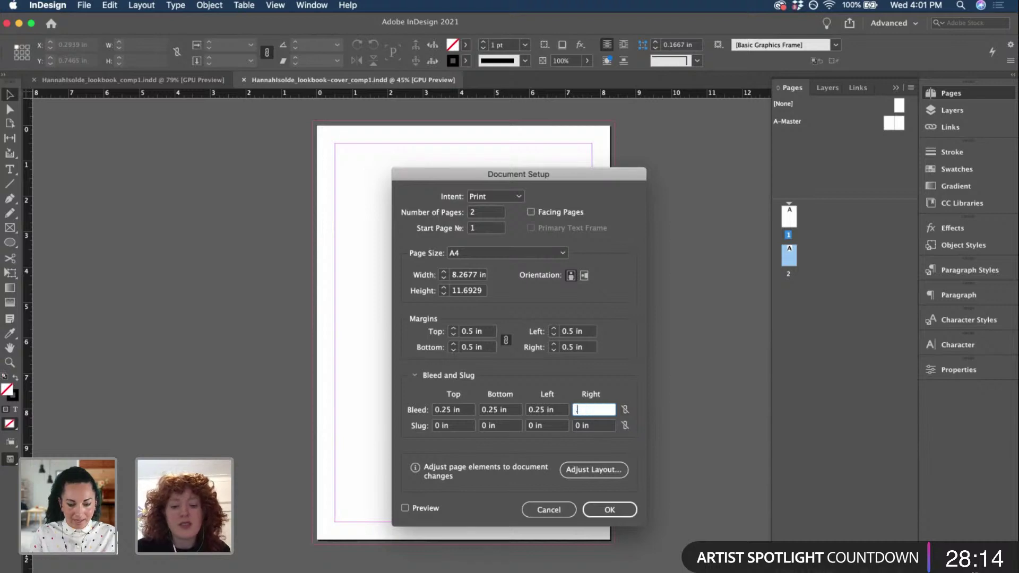
{"action": "type", "text": "25"}
{"action": "left_click", "coordinate": [625, 409]}
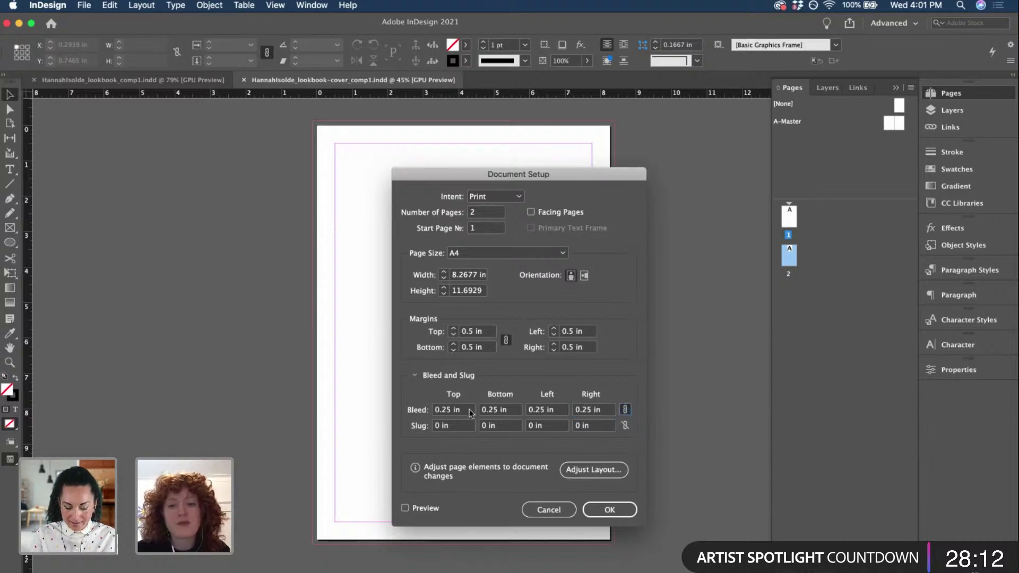
- Set the linked bleed to 0.125 in on all sides, apply the document setup and save the cover document
{"action": "left_click", "coordinate": [442, 409]}
{"action": "type", "text": "1"}
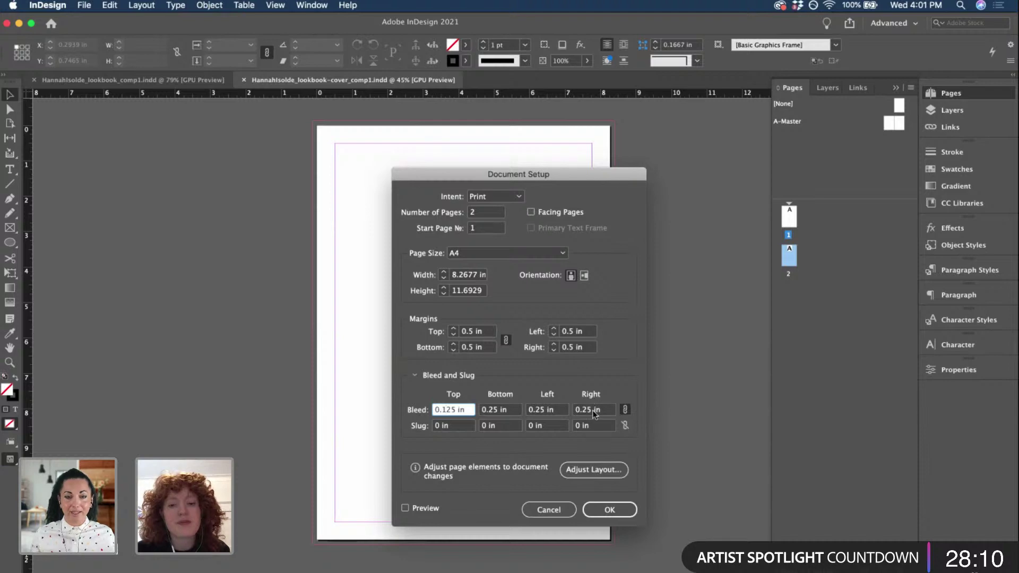
{"action": "left_click", "coordinate": [583, 409]}
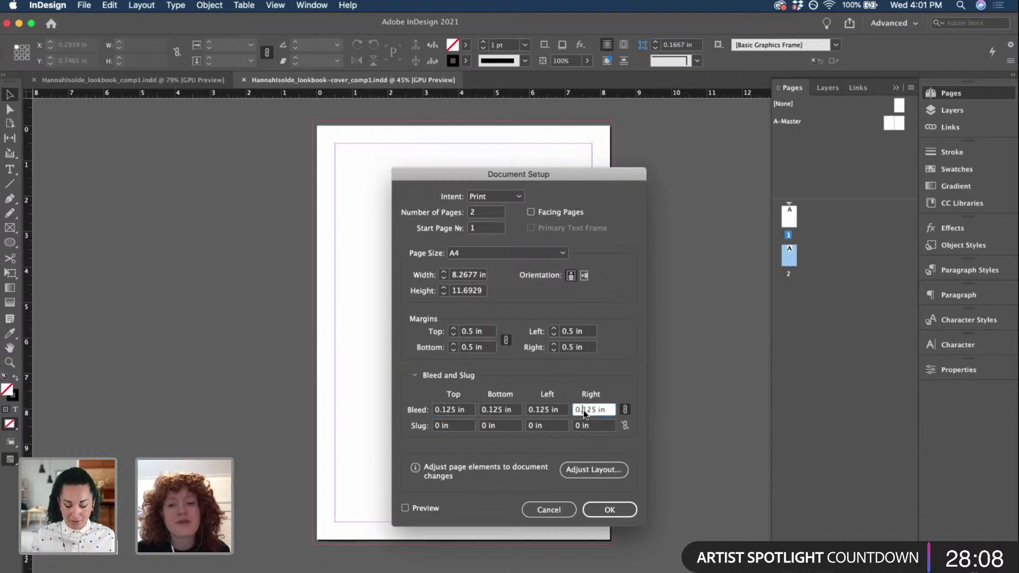
{"action": "left_click", "coordinate": [607, 510]}
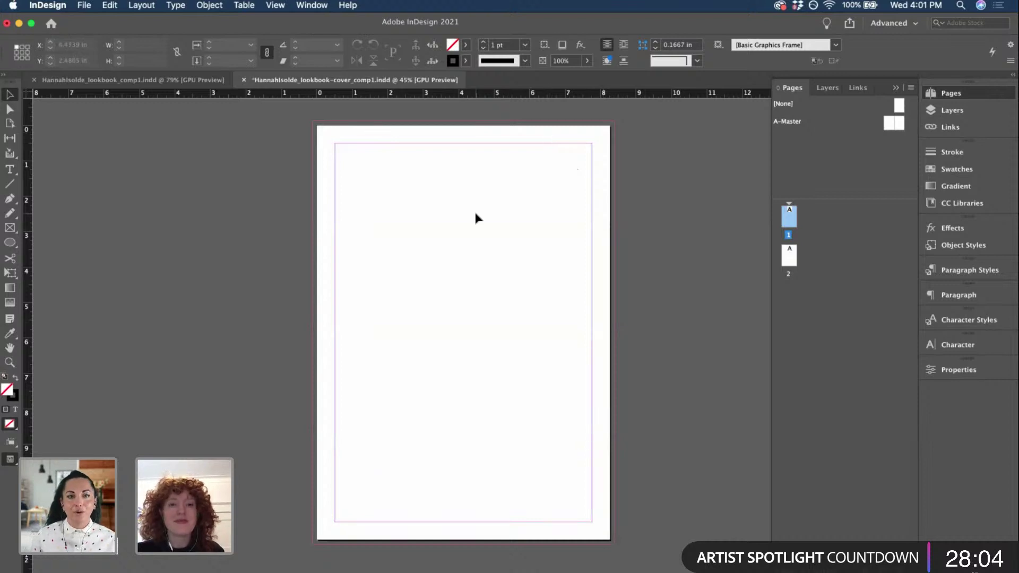
{"action": "key", "text": "super+s"}
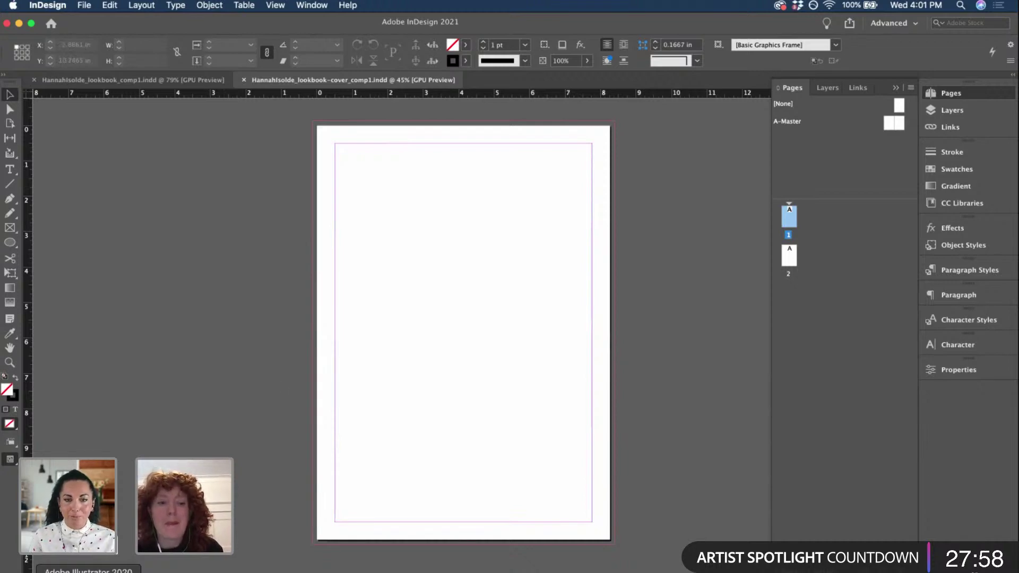
- Switch to Illustrator and copy the row of overlapping colour-palette ellipses below the hannah isolde logo
{"action": "left_click", "coordinate": [88, 572]}
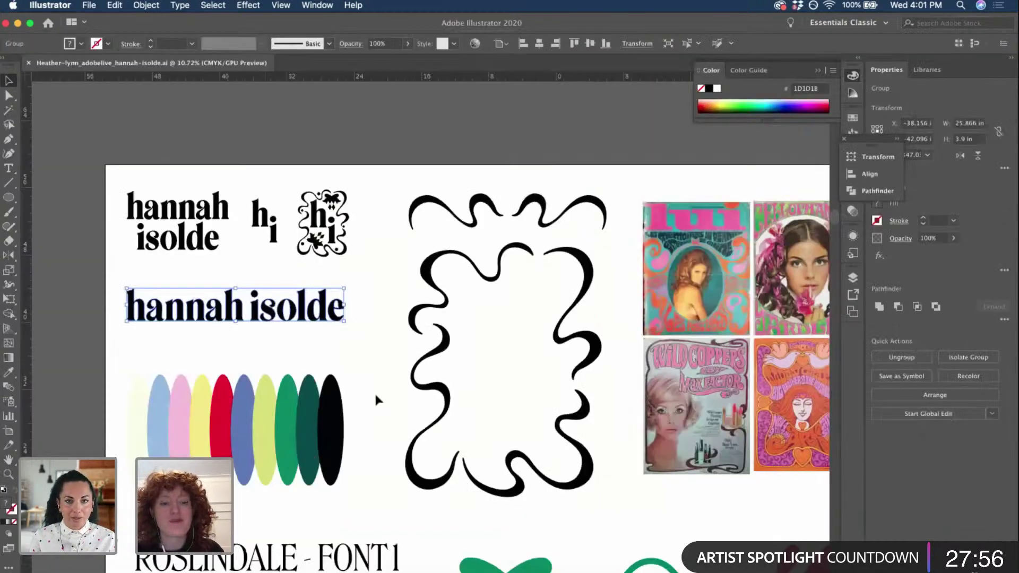
{"action": "left_click_drag", "start_coordinate": [358, 374], "coordinate": [126, 453]}
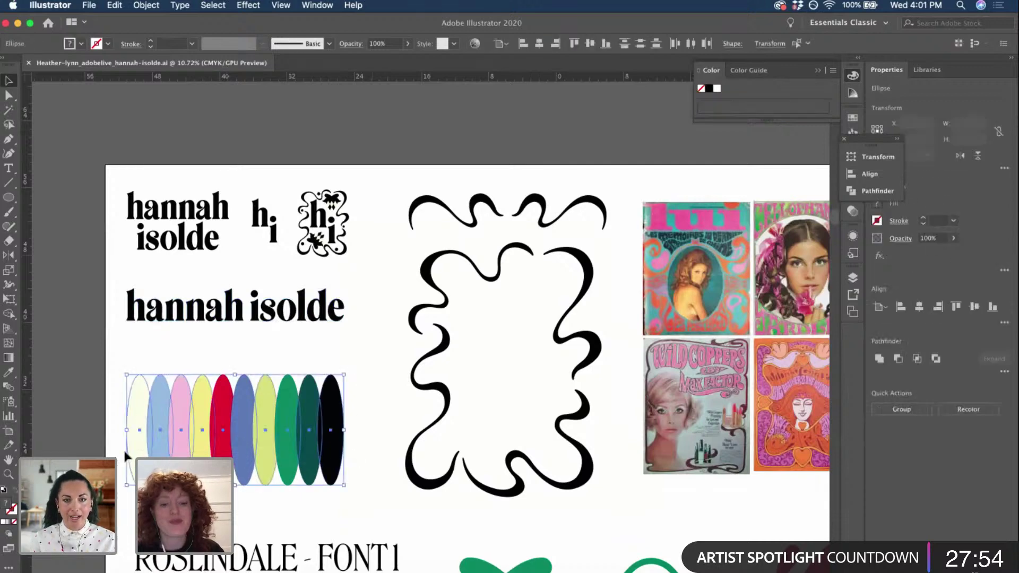
{"action": "key", "text": "a"}
{"action": "key", "text": "v"}
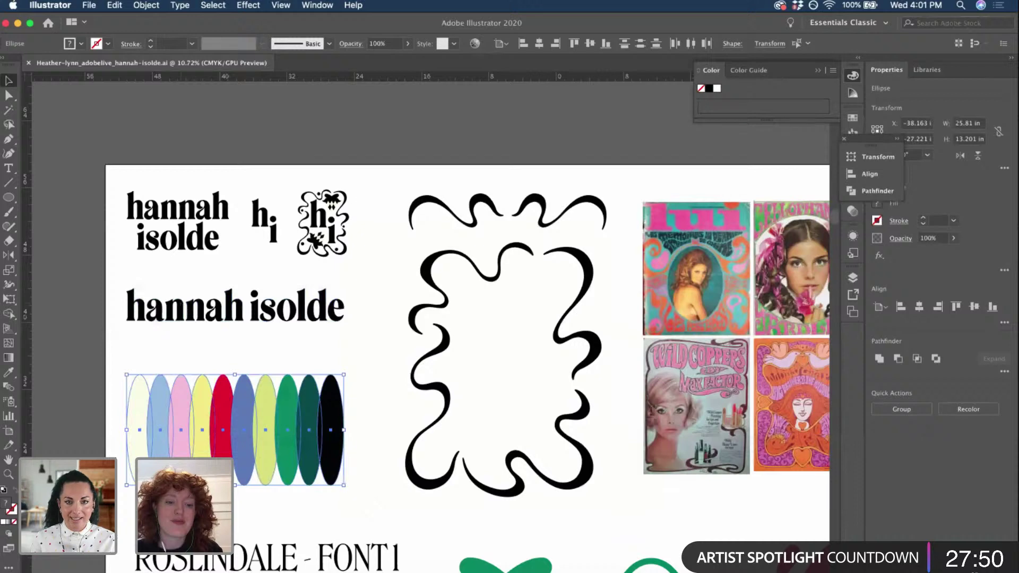
- Return to InDesign, paste the palette ellipses to bring in their swatches, remove the shapes and save the cover document
{"action": "key", "text": "super+Tab"}
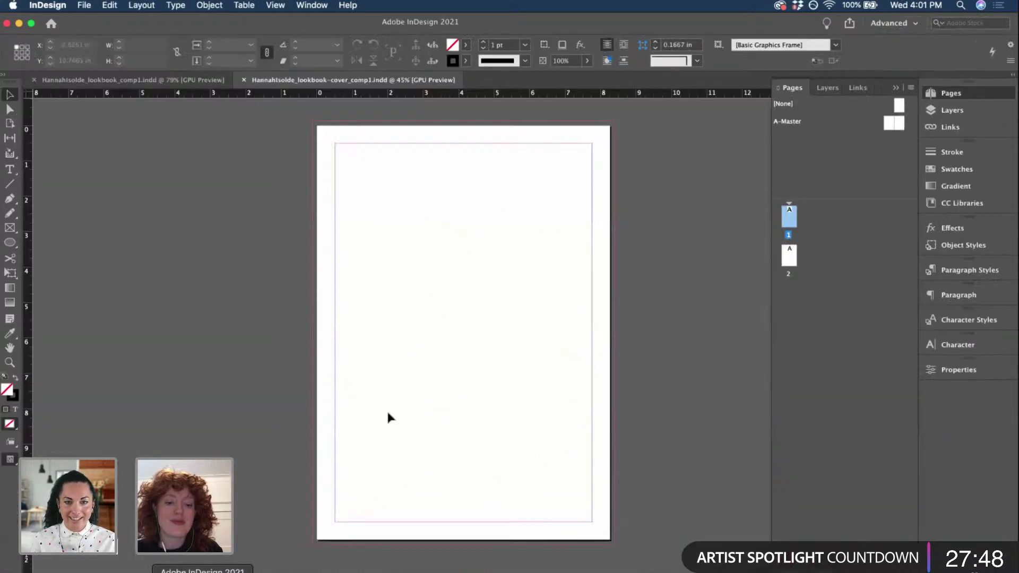
{"action": "key", "text": "super+v"}
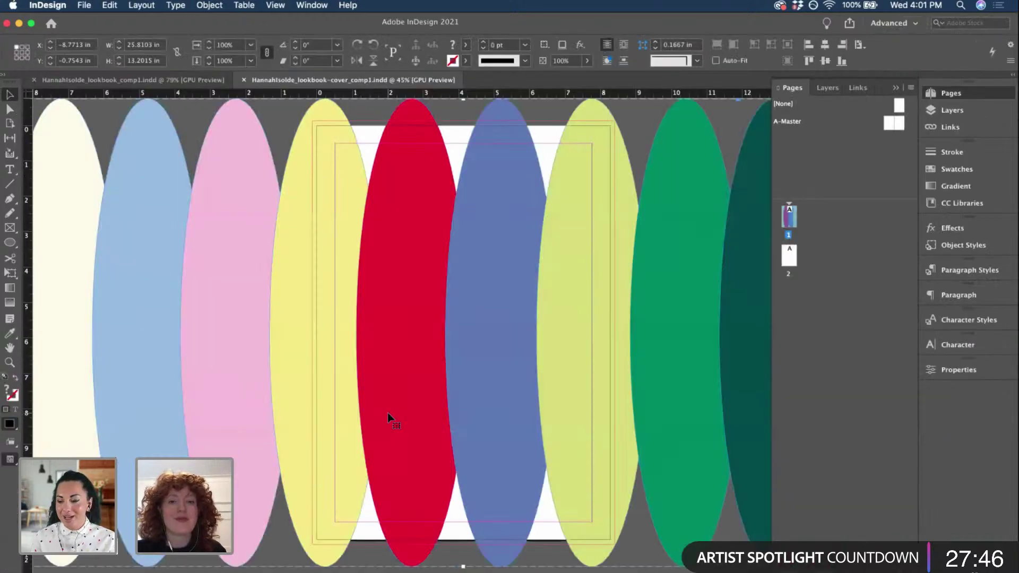
{"action": "key", "text": "super+z"}
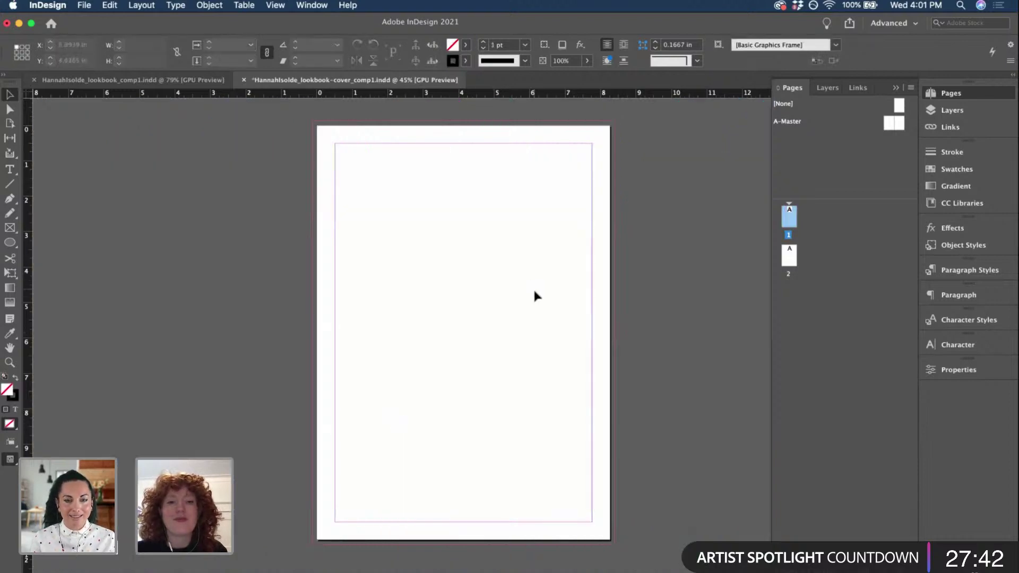
{"action": "key", "text": "super+s"}
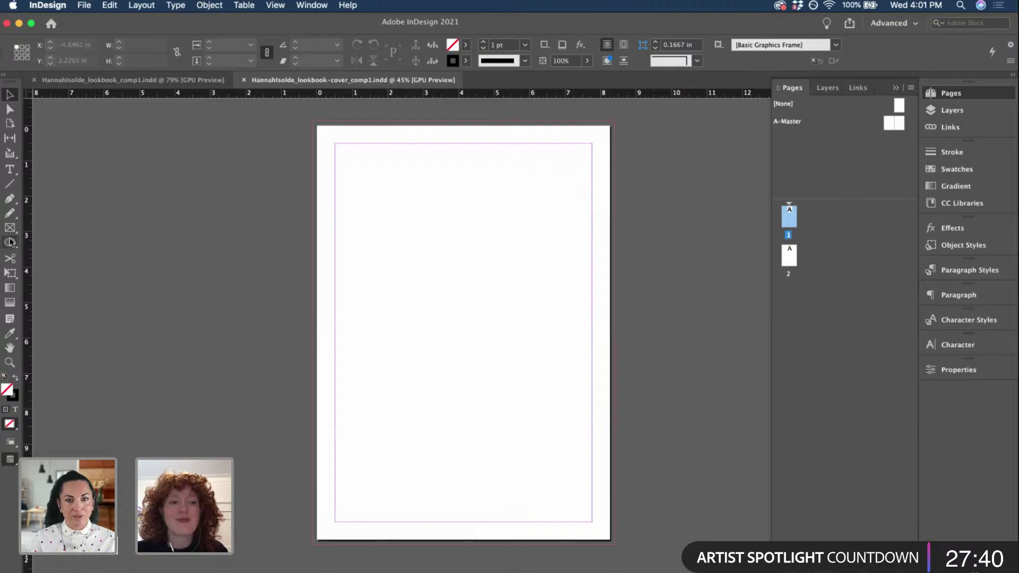
- Draw a rectangle of about 8.52 × 11.94 in covering the first page out to its bleed edges
{"action": "left_click_drag", "start_coordinate": [11, 242], "coordinate": [51, 257]}
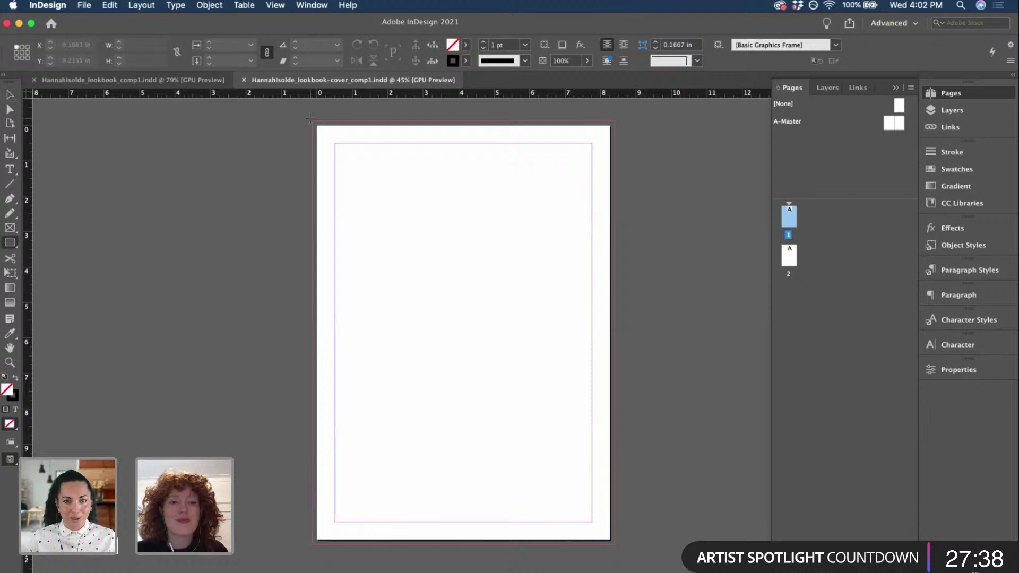
{"action": "left_click_drag", "start_coordinate": [310, 118], "coordinate": [614, 409]}
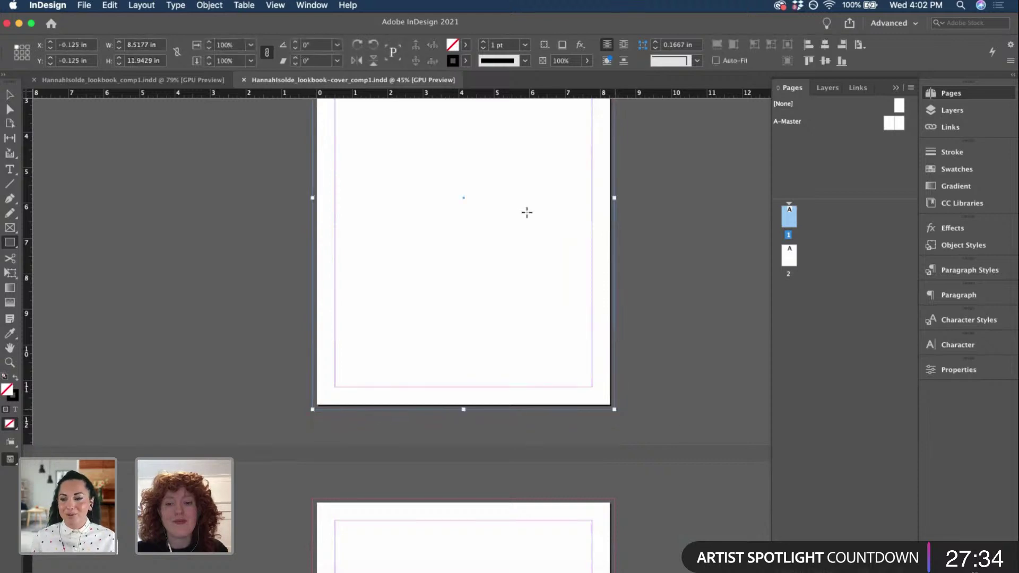
{"action": "scroll", "coordinate": [525, 209], "scroll_direction": "up", "scroll_amount": 3}
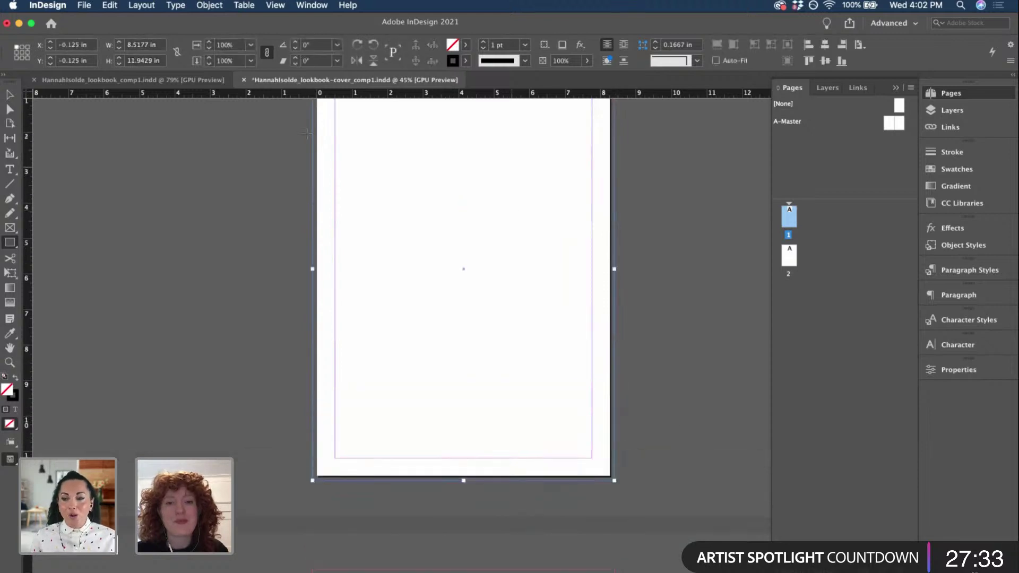
- Give the page 1 rectangle the yellow c7m0y62k0 fill with no stroke, and deselect it
{"action": "left_click", "coordinate": [15, 379]}
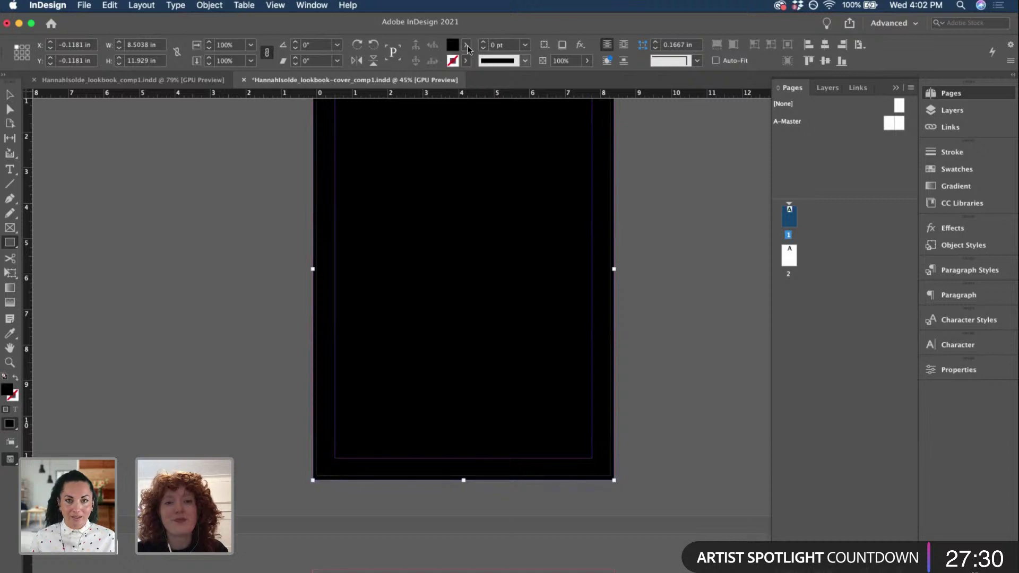
{"action": "left_click", "coordinate": [466, 45]}
{"action": "scroll", "coordinate": [390, 137], "scroll_direction": "down", "scroll_amount": 3}
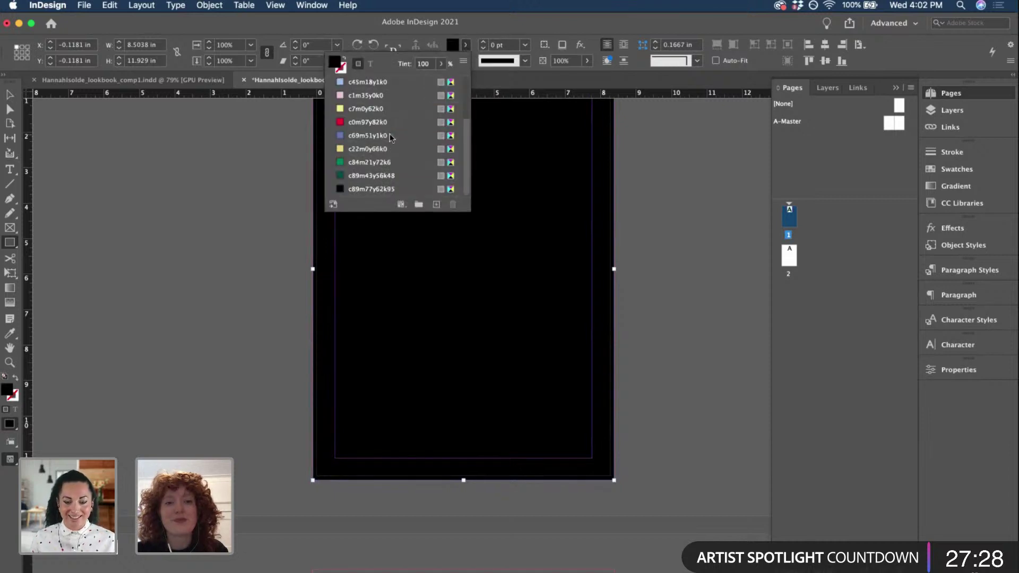
{"action": "left_click", "coordinate": [349, 109]}
{"action": "left_click", "coordinate": [11, 94]}
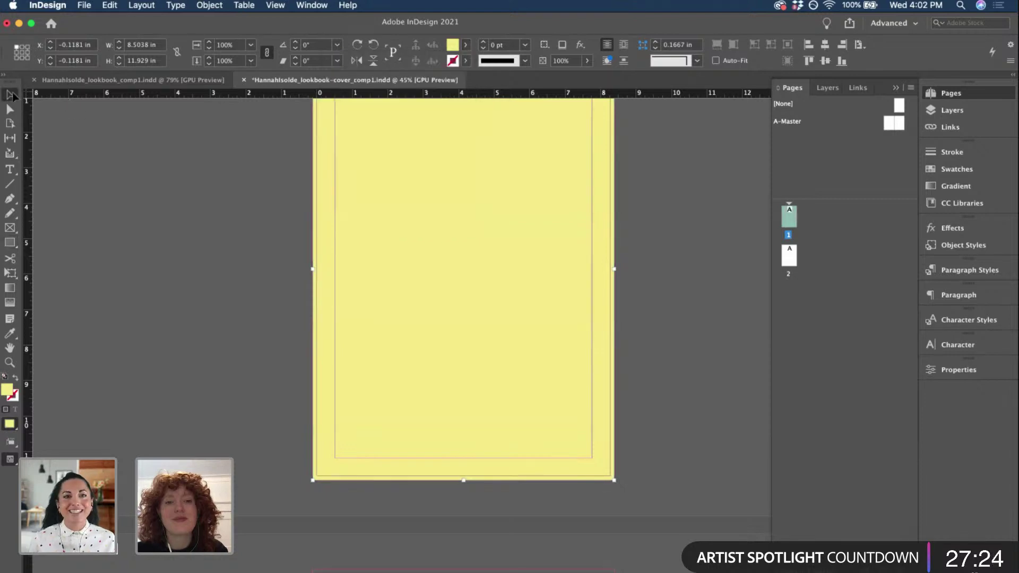
{"action": "left_click", "coordinate": [178, 182]}
{"action": "scroll", "coordinate": [181, 186], "scroll_direction": "up", "scroll_amount": 3}
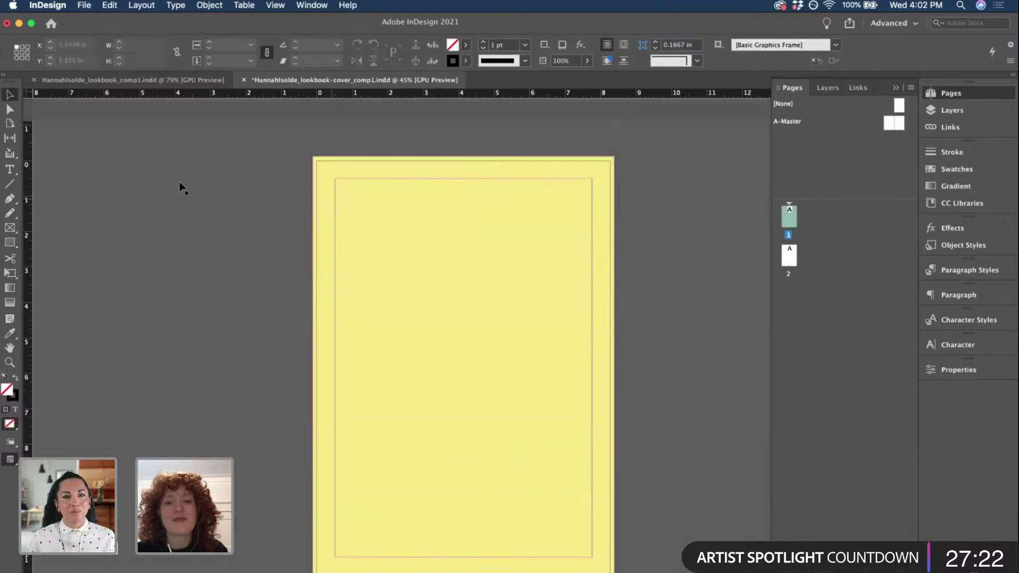
- Copy the yellow background rectangle and paste it in place on page 2, covering the page to its bleed
{"action": "left_click", "coordinate": [386, 224]}
{"action": "scroll", "coordinate": [384, 223], "scroll_direction": "down", "scroll_amount": 4}
{"action": "scroll", "coordinate": [385, 222], "scroll_direction": "down", "scroll_amount": 5}
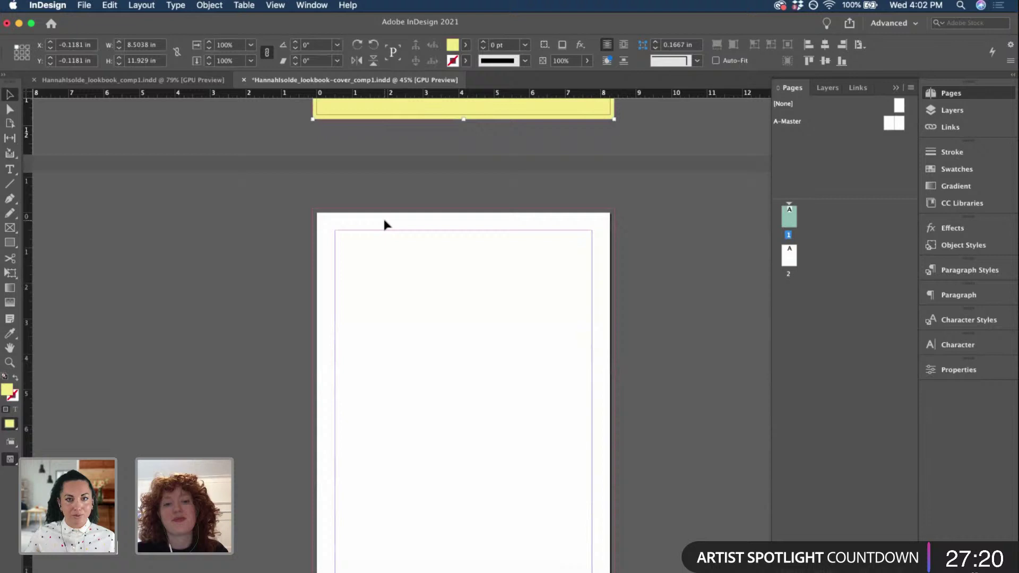
{"action": "left_click", "coordinate": [393, 319]}
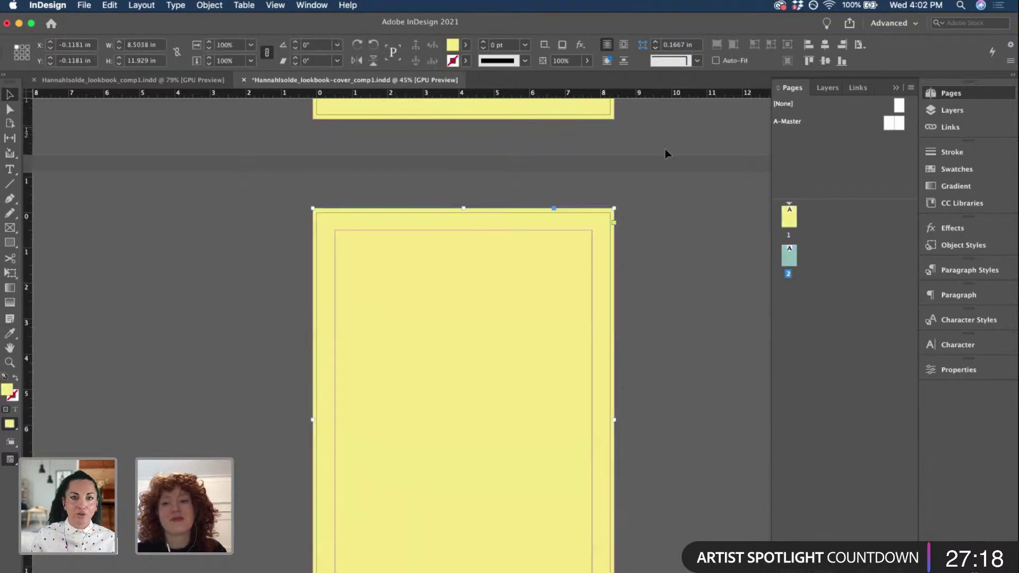
{"action": "scroll", "coordinate": [666, 155], "scroll_direction": "up", "scroll_amount": 2}
{"action": "left_click", "coordinate": [589, 173]}
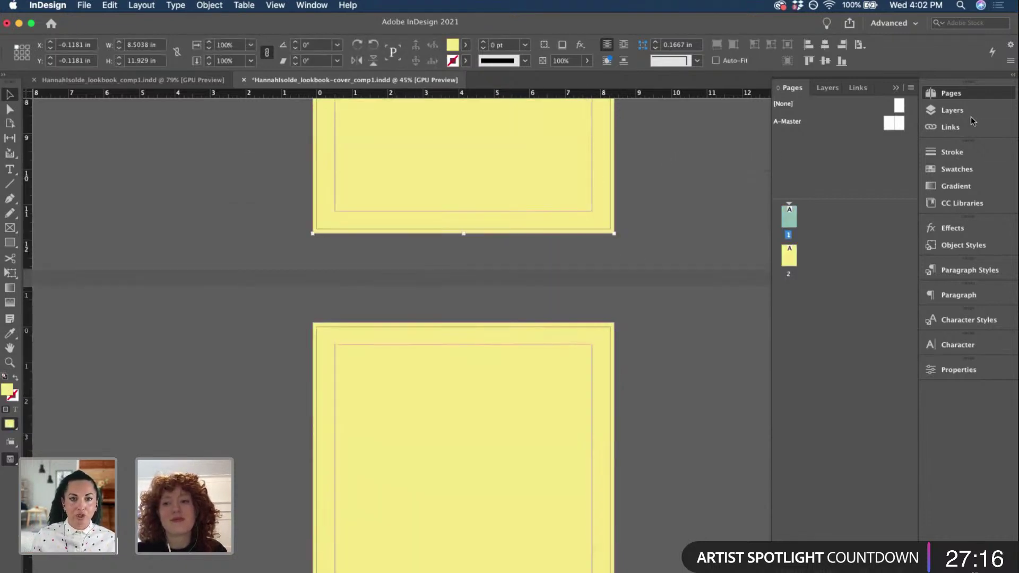
- Rename Layer 1 as "Background colour"
{"action": "left_click", "coordinate": [951, 109]}
{"action": "double_click", "coordinate": [833, 109]}
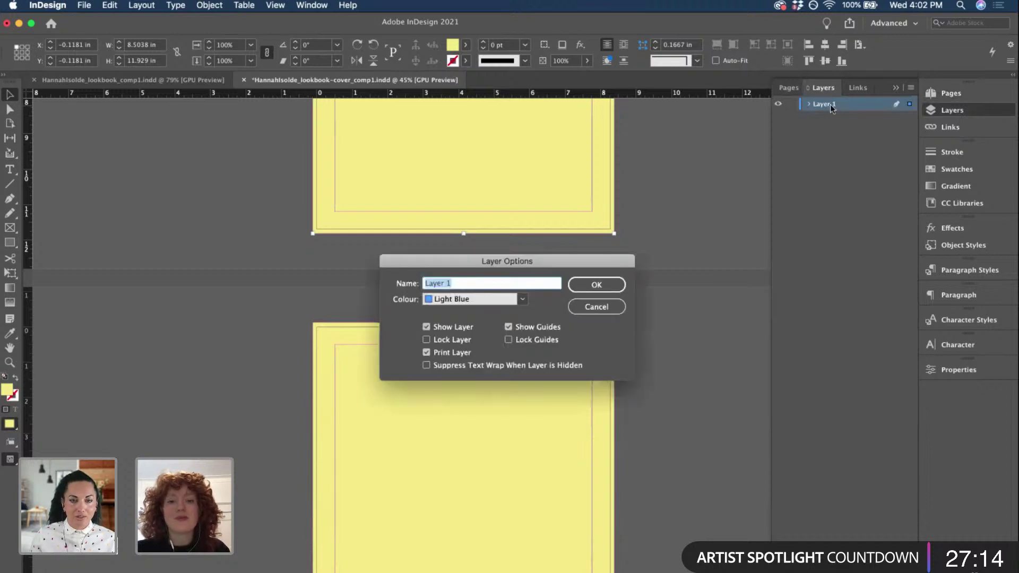
{"action": "type", "text": "Backgrou"}
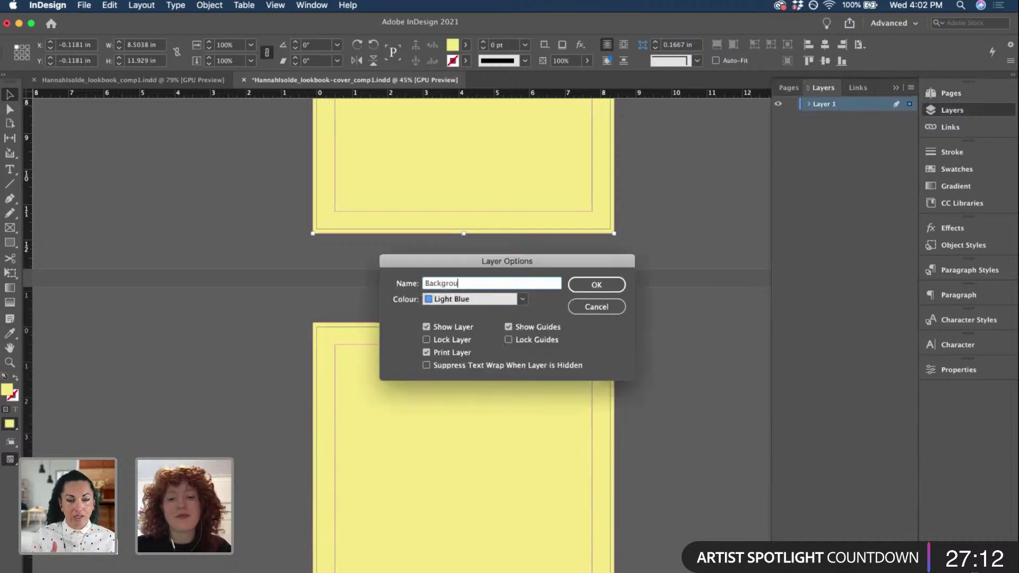
{"action": "type", "text": "nd col"}
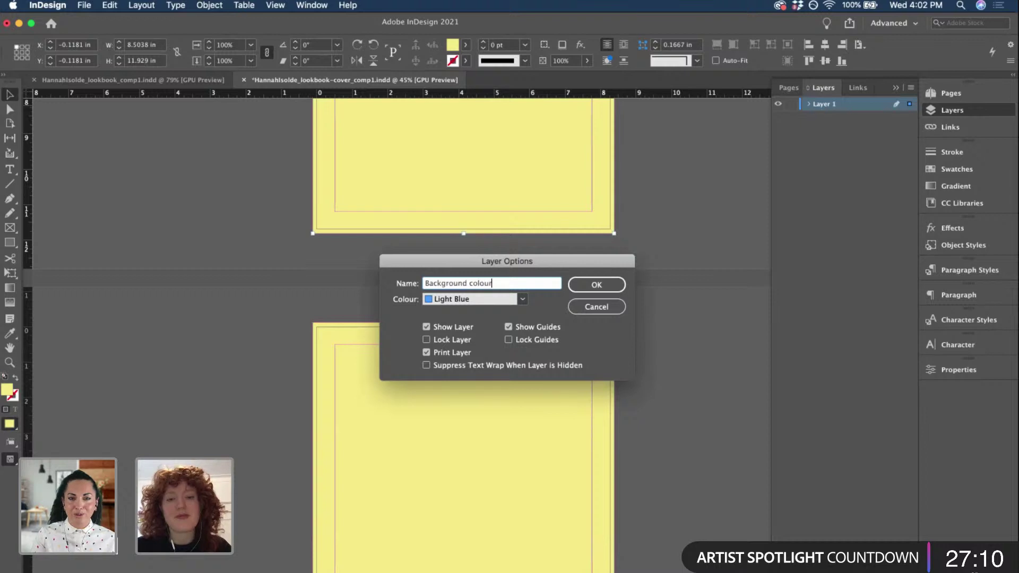
{"action": "type", "text": "our"}
{"action": "left_click", "coordinate": [613, 286]}
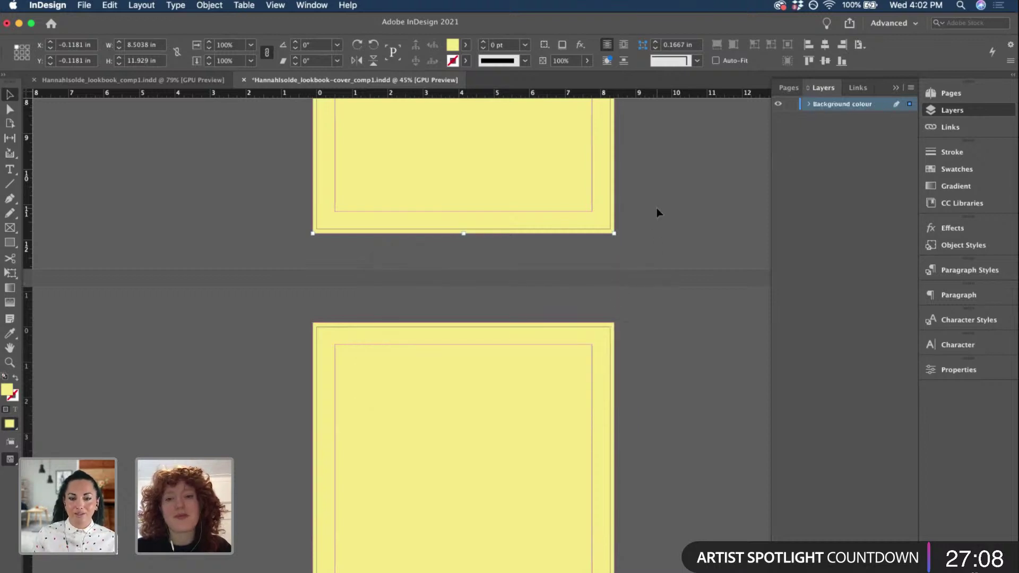
- Add a new layer named "Type" above the Background colour layer and lock Background colour
{"action": "scroll", "coordinate": [657, 212], "scroll_direction": "down", "scroll_amount": 10}
{"action": "left_click", "coordinate": [896, 557]}
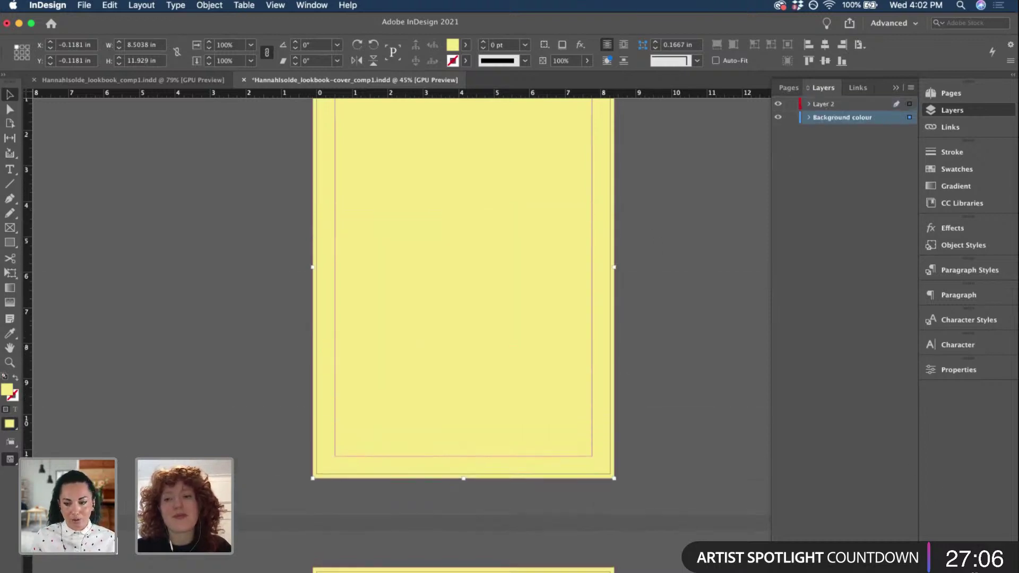
{"action": "left_click", "coordinate": [791, 117]}
{"action": "left_click", "coordinate": [818, 106]}
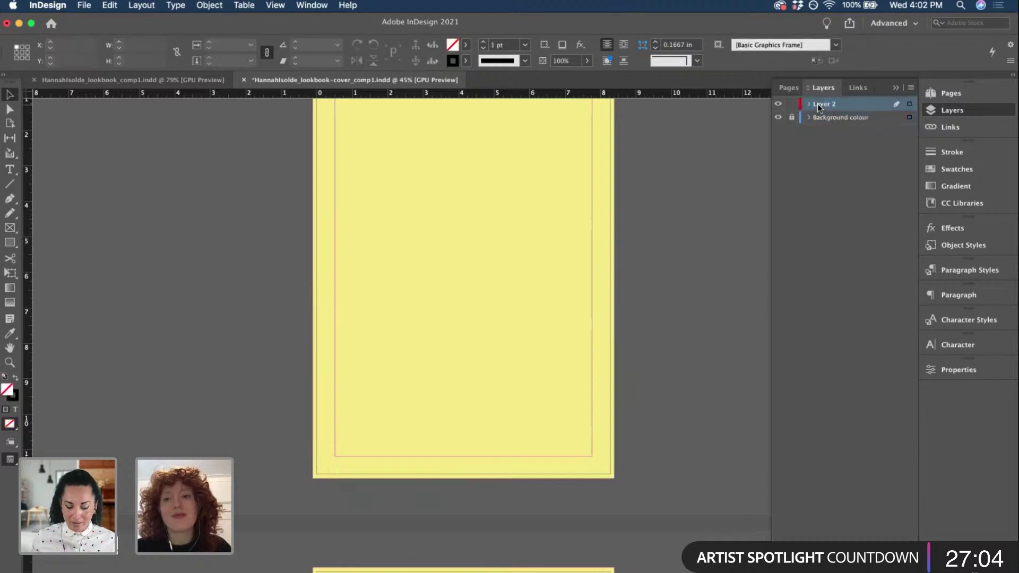
{"action": "double_click", "coordinate": [818, 107]}
{"action": "type", "text": "Type"}
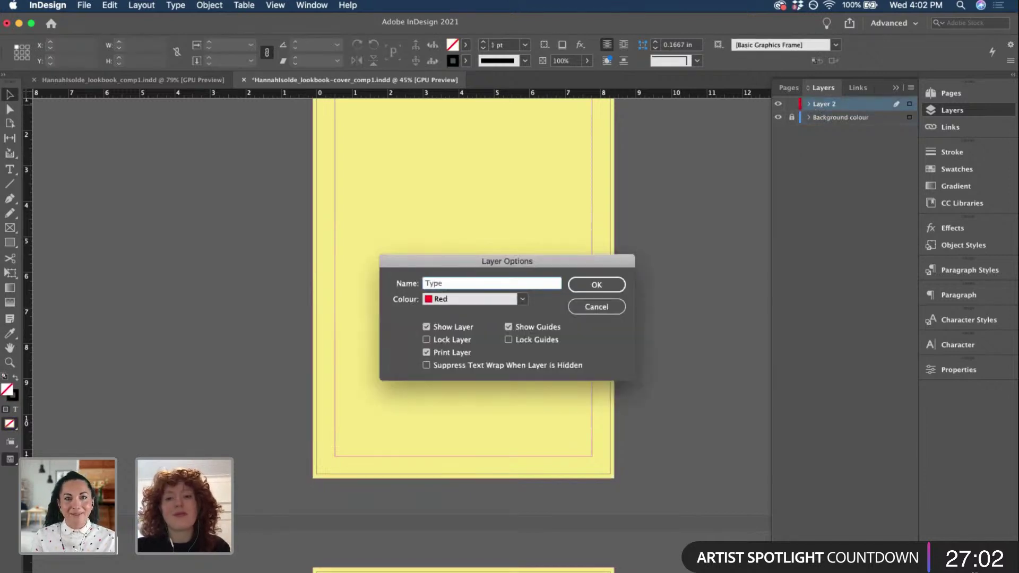
{"action": "left_click", "coordinate": [611, 286]}
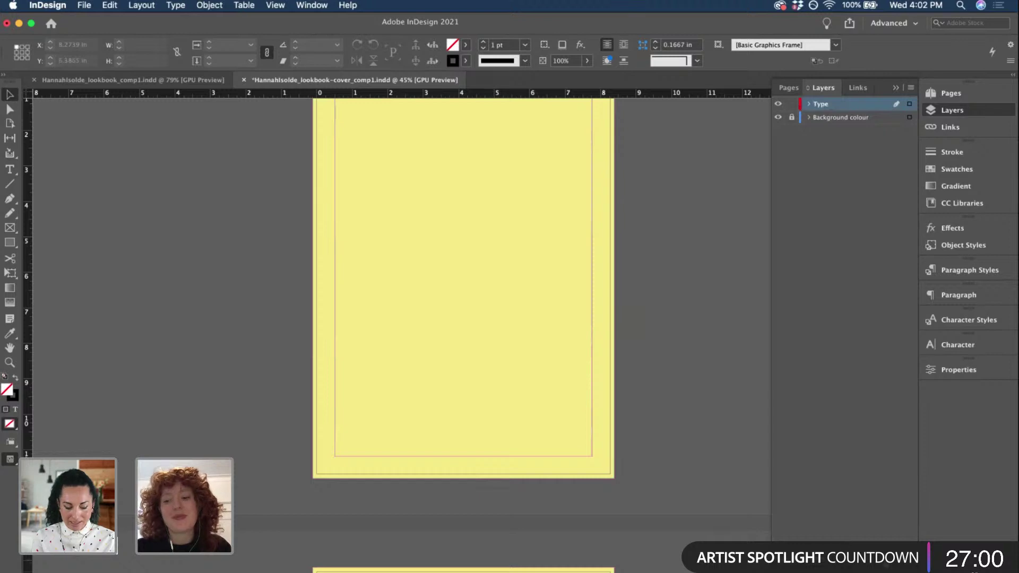
- Add a new layer named "Image" above the Type layer and save the cover document
{"action": "left_click", "coordinate": [896, 554]}
{"action": "double_click", "coordinate": [819, 104]}
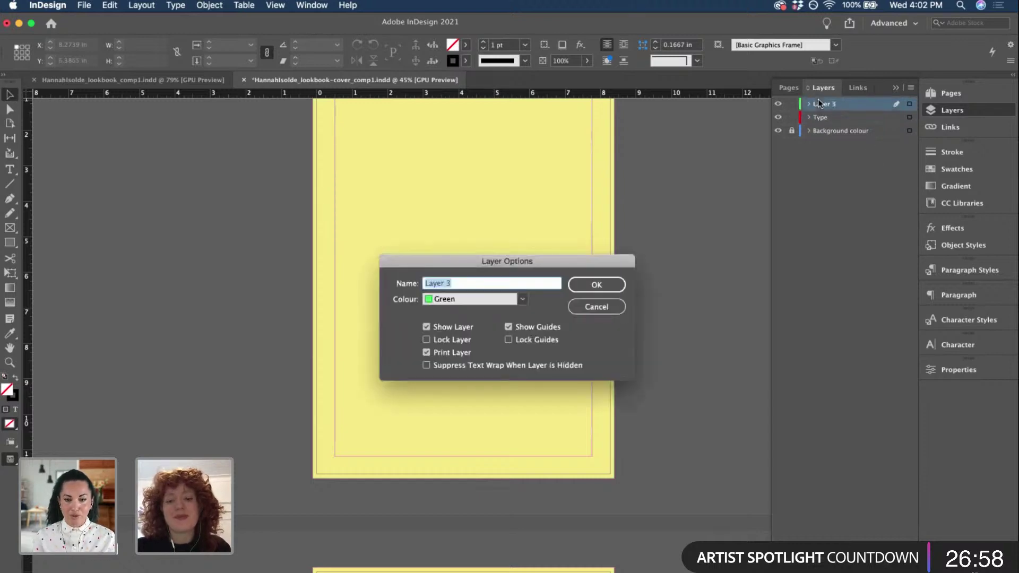
{"action": "type", "text": "Image"}
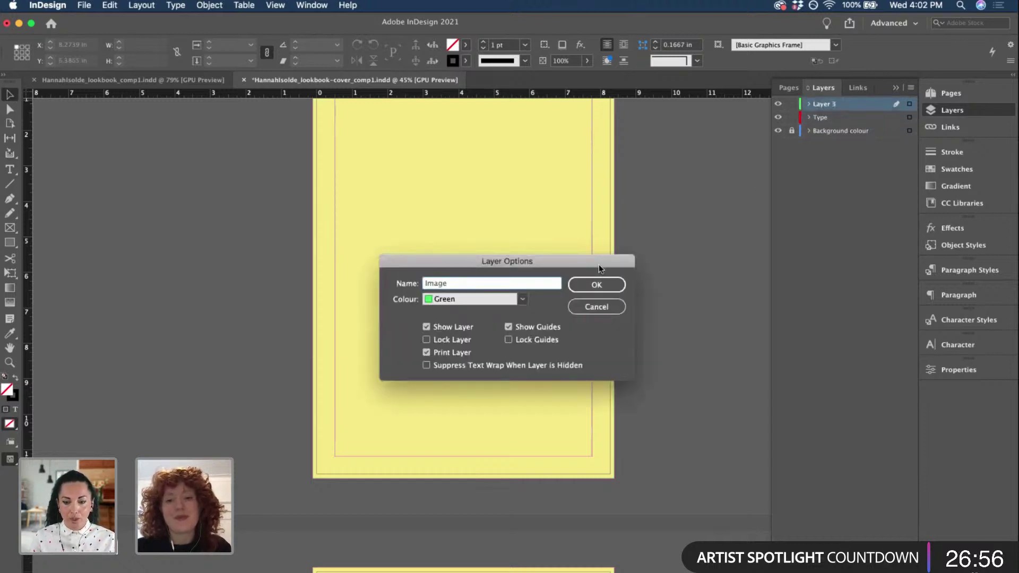
{"action": "left_click", "coordinate": [595, 284]}
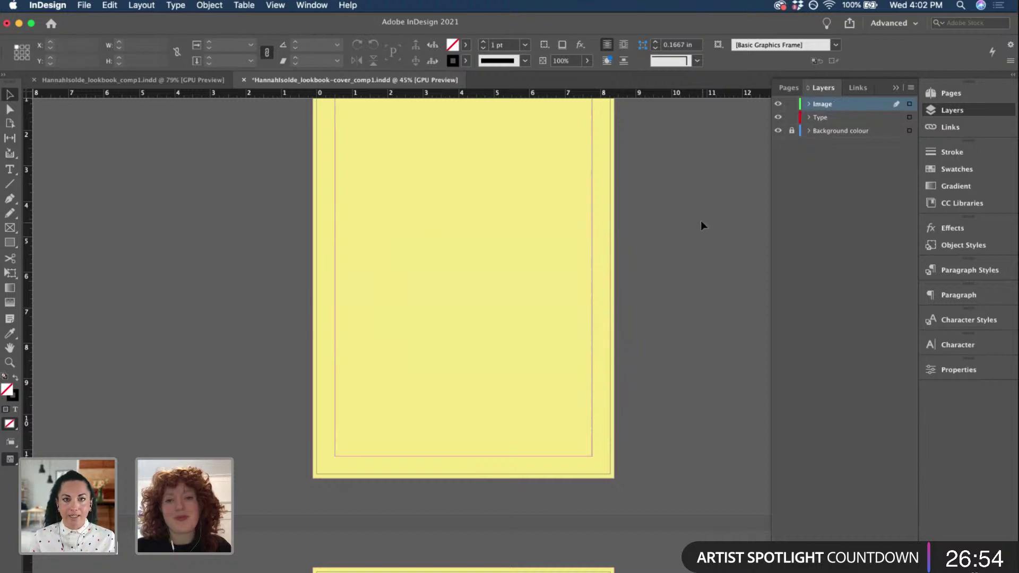
{"action": "key", "text": "super+s"}
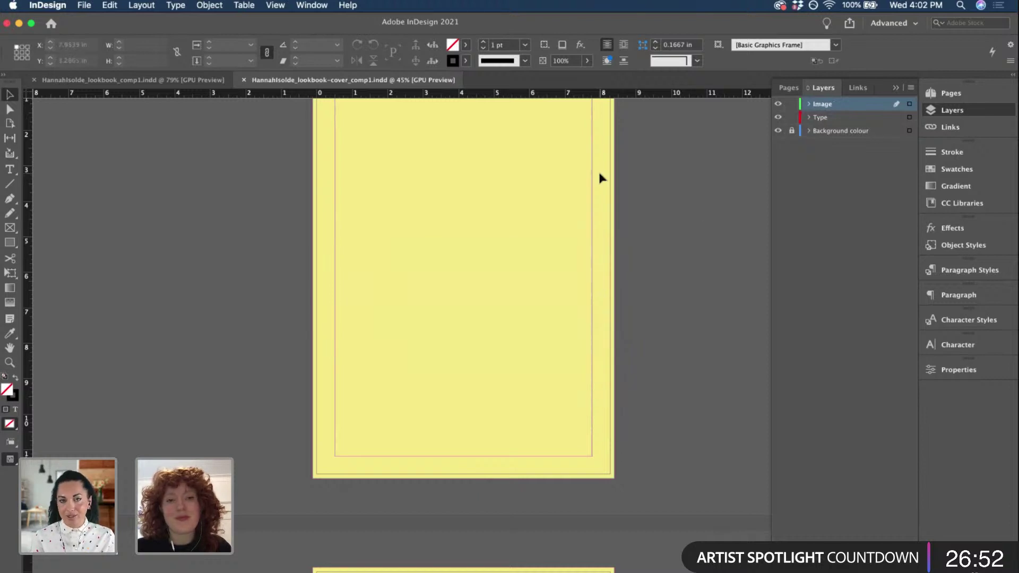
- In the lookbook document, set the empty text frame low on the left page to 3 columns with a 0.125 in gutter
{"action": "left_click", "coordinate": [135, 81]}
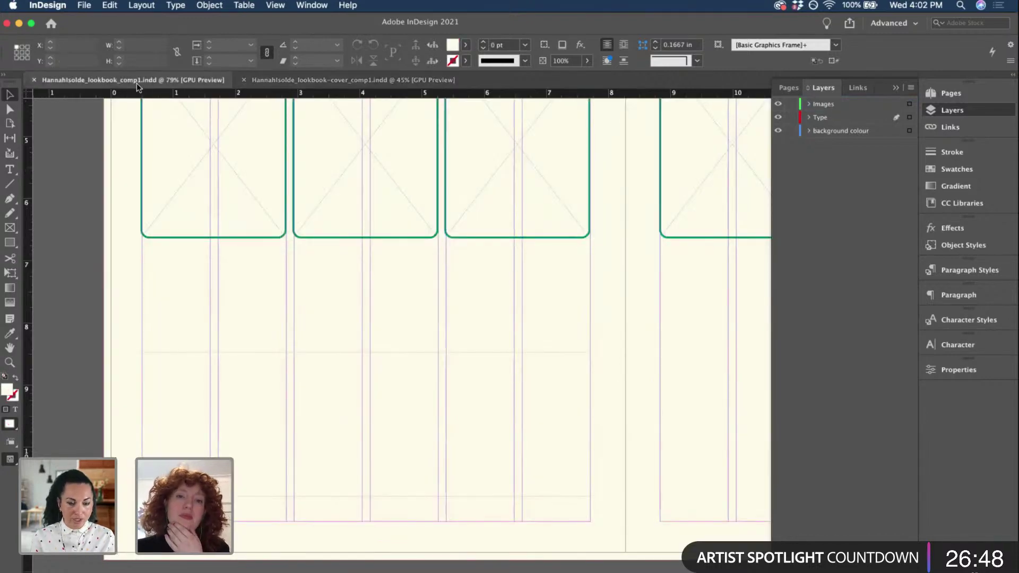
{"action": "scroll", "coordinate": [198, 239], "scroll_direction": "down", "scroll_amount": 3}
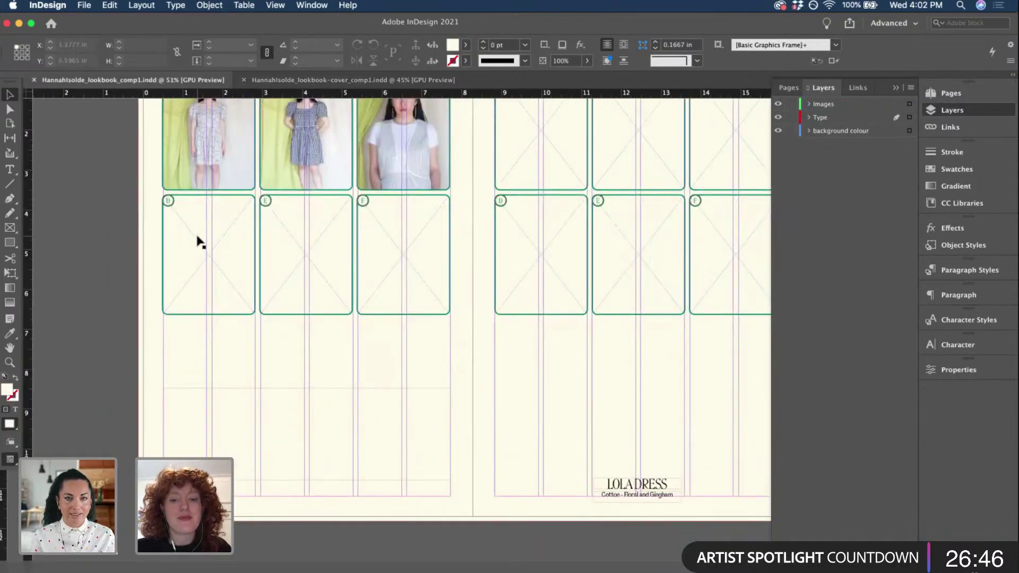
{"action": "scroll", "coordinate": [199, 242], "scroll_direction": "down", "scroll_amount": 2}
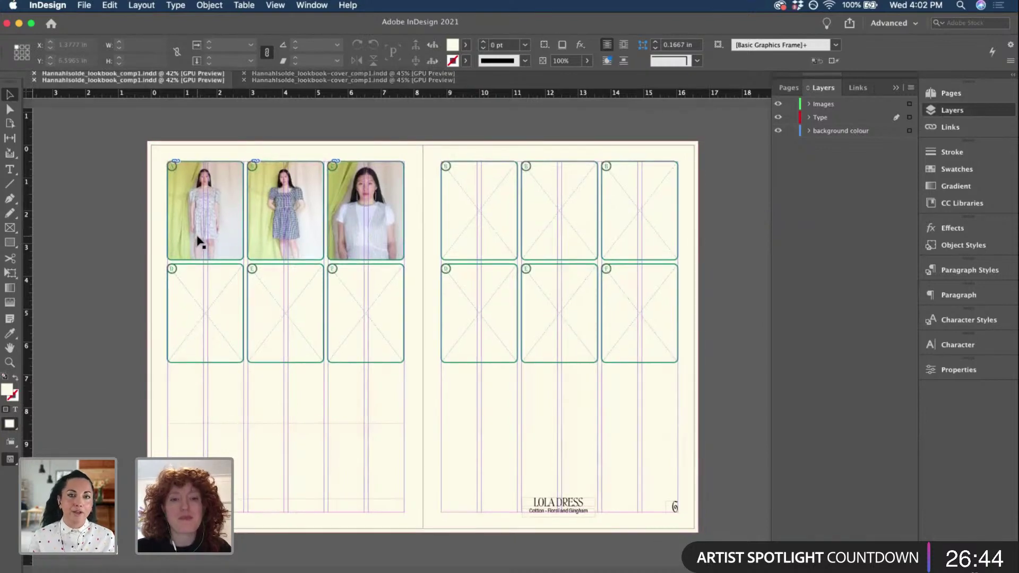
{"action": "scroll", "coordinate": [316, 484], "scroll_direction": "up", "scroll_amount": 1}
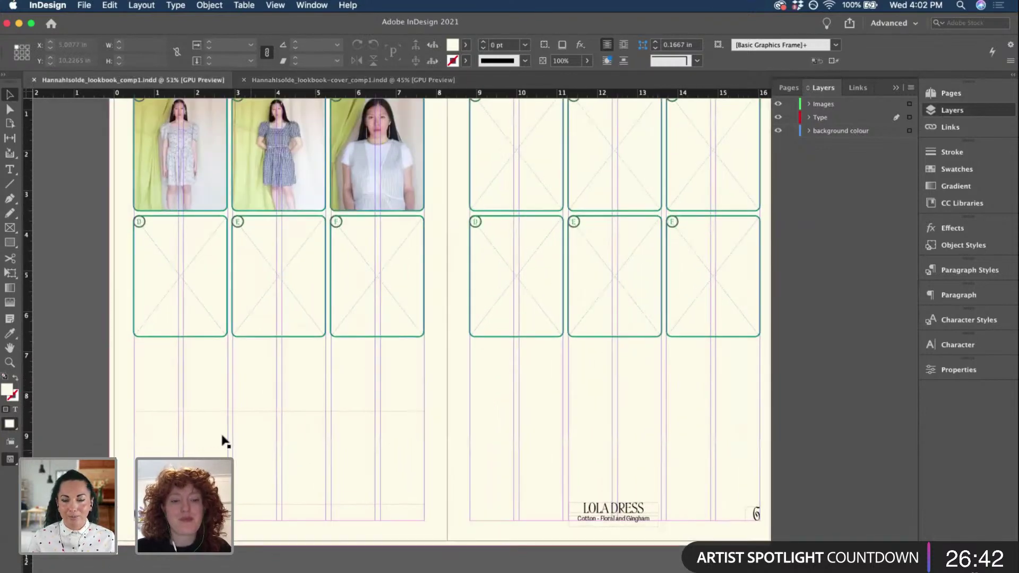
{"action": "left_click", "coordinate": [223, 441]}
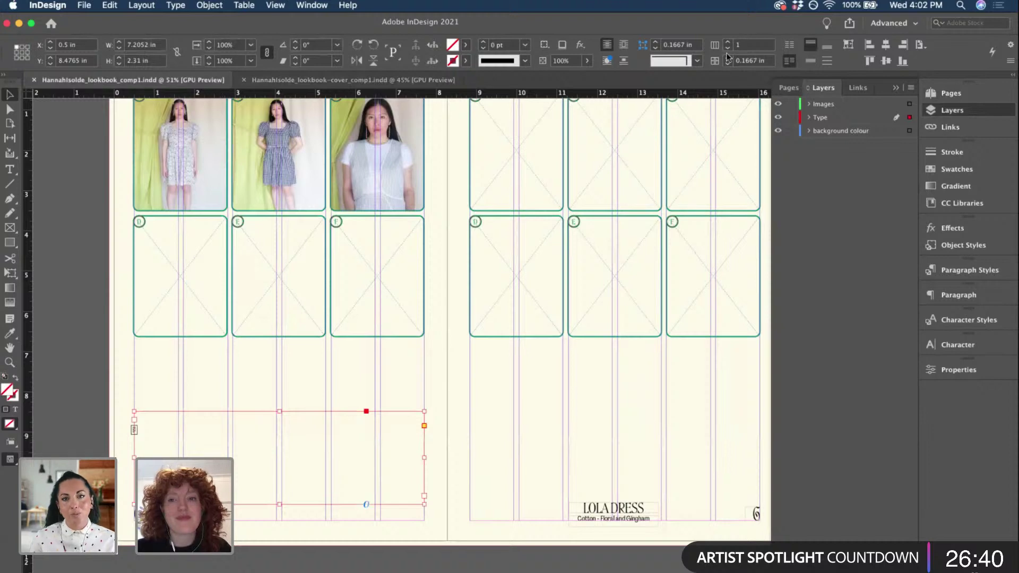
{"action": "left_click", "coordinate": [726, 42]}
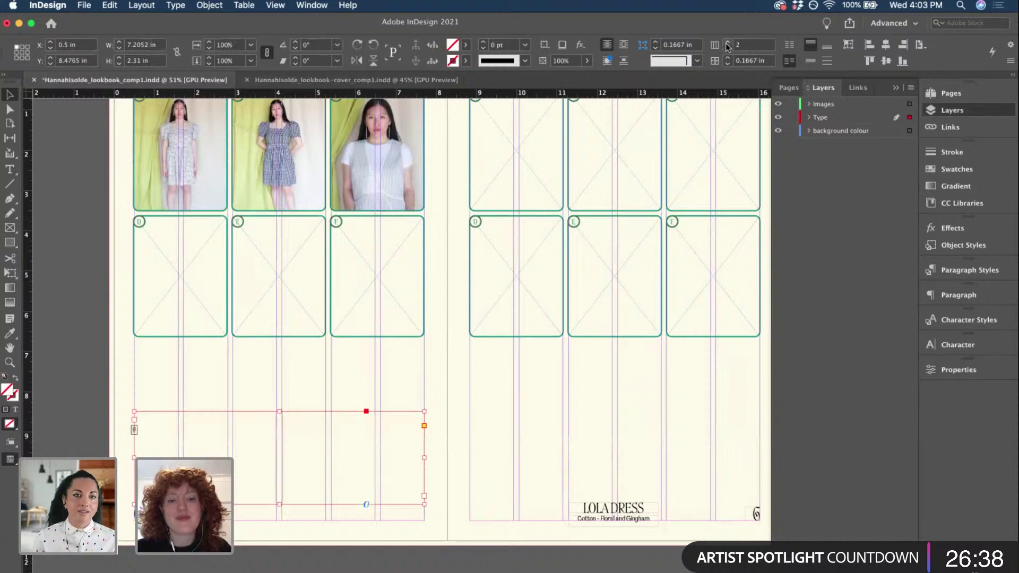
{"action": "left_click", "coordinate": [726, 42]}
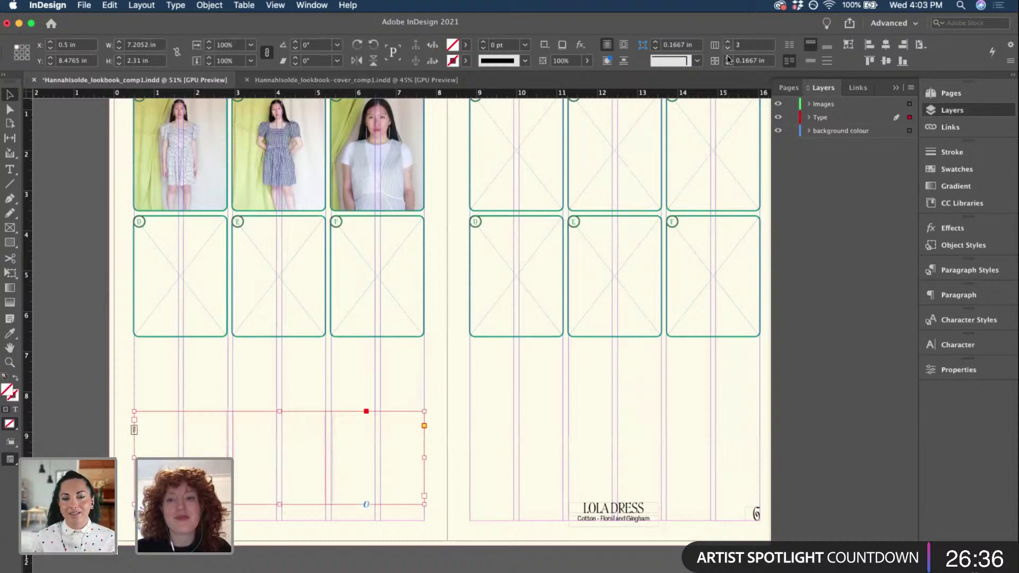
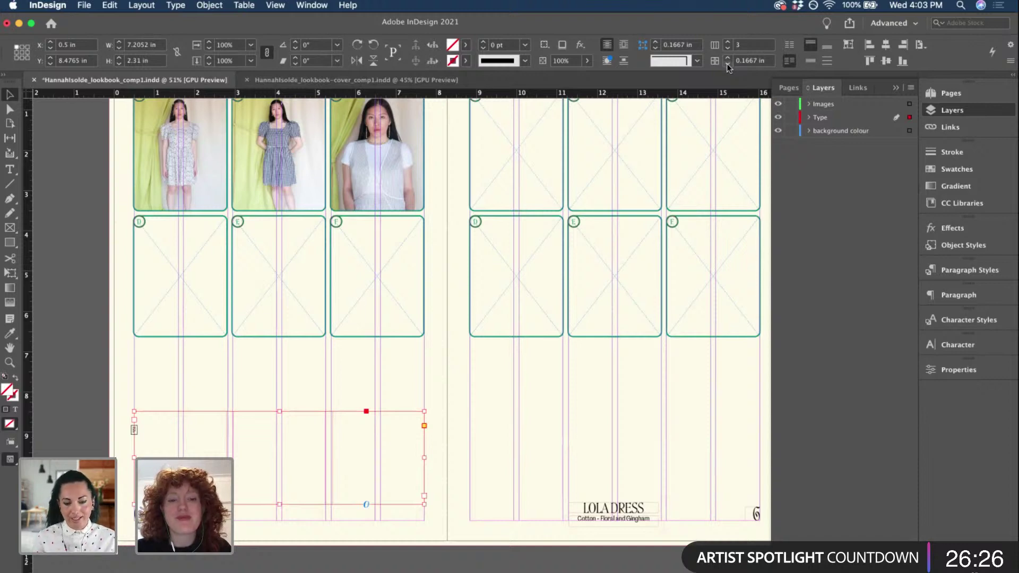
{"action": "left_click", "coordinate": [728, 64]}
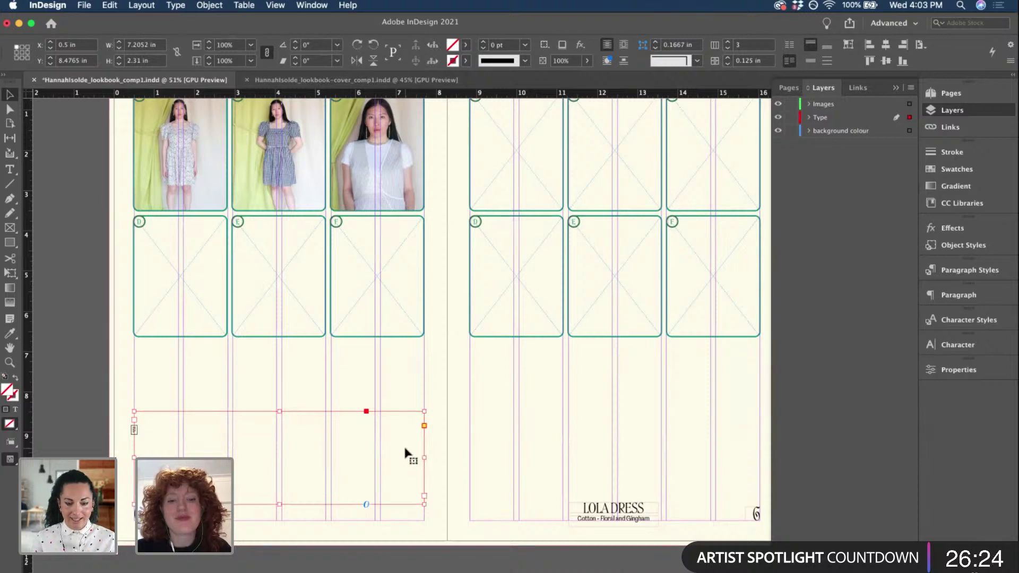
- Duplicate the three-column text frame onto the right page, aligned between its side margins at the same height
{"action": "scroll", "coordinate": [409, 455], "scroll_direction": "right", "scroll_amount": 3}
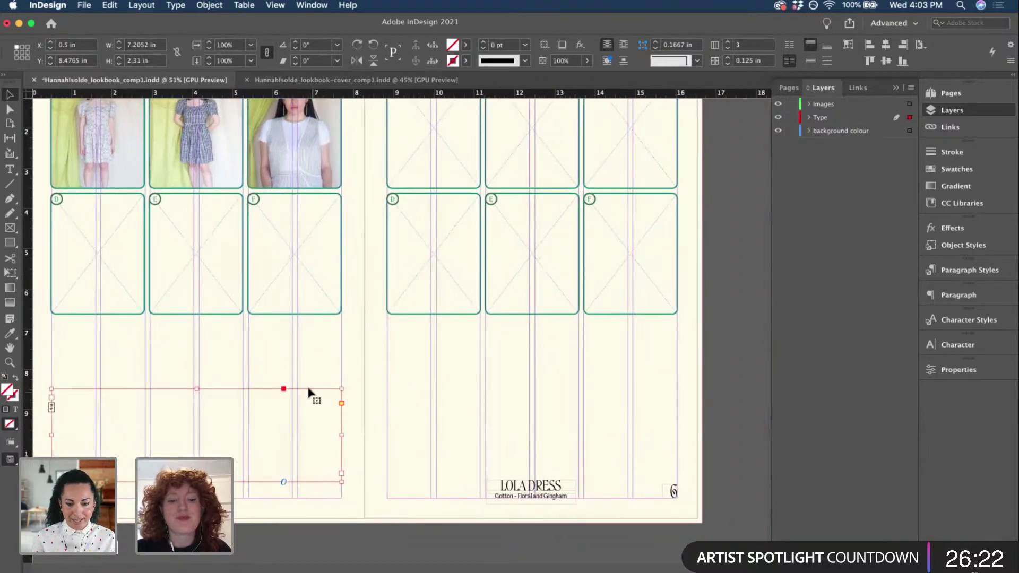
{"action": "left_click_drag", "start_coordinate": [309, 392], "coordinate": [647, 400]}
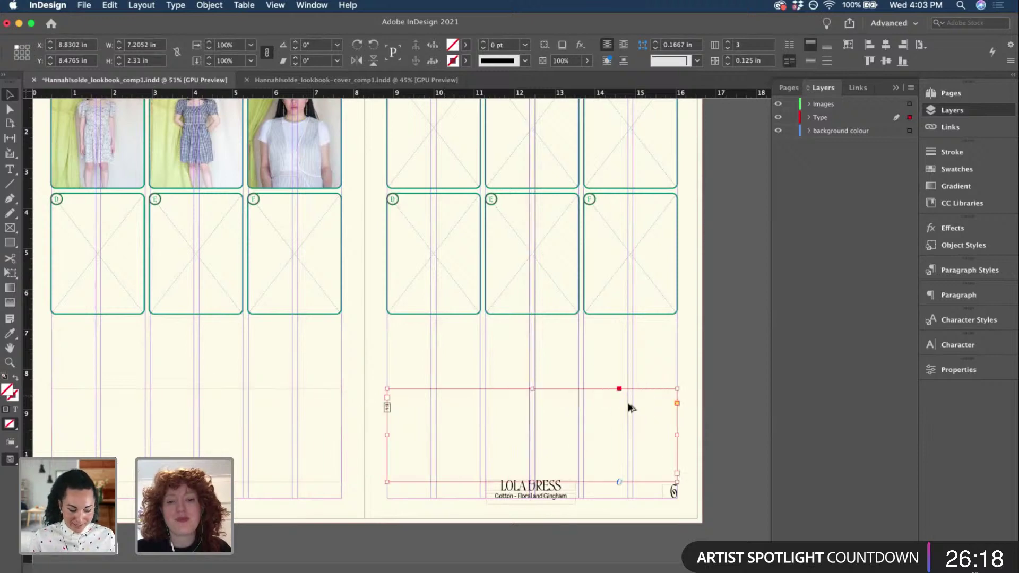
- Delete the "LOLA DRESS" title and its "Cotton - Floral and Gingham" subtitle from the foot of the right page
{"action": "scroll", "coordinate": [525, 452], "scroll_direction": "up", "scroll_amount": 2}
{"action": "scroll", "coordinate": [297, 457], "scroll_direction": "up", "scroll_amount": 4}
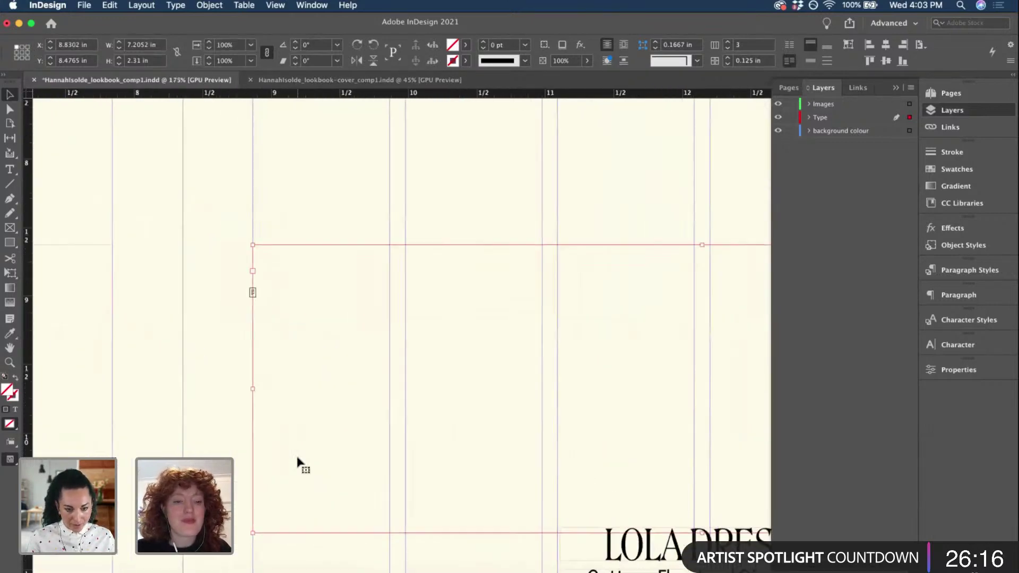
{"action": "scroll", "coordinate": [476, 482], "scroll_direction": "down", "scroll_amount": 1}
{"action": "left_click", "coordinate": [541, 538]}
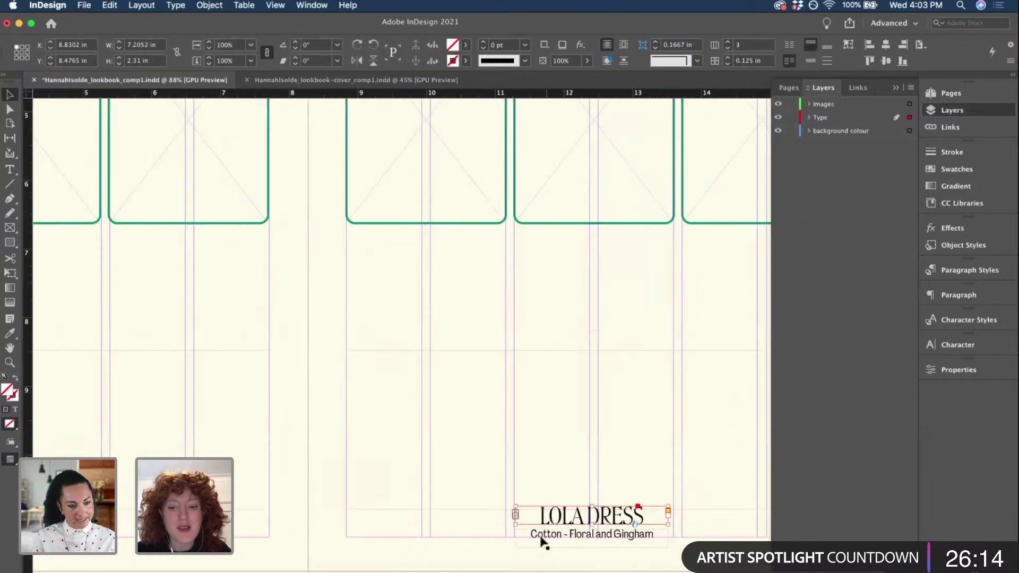
{"action": "left_click", "coordinate": [540, 542]}
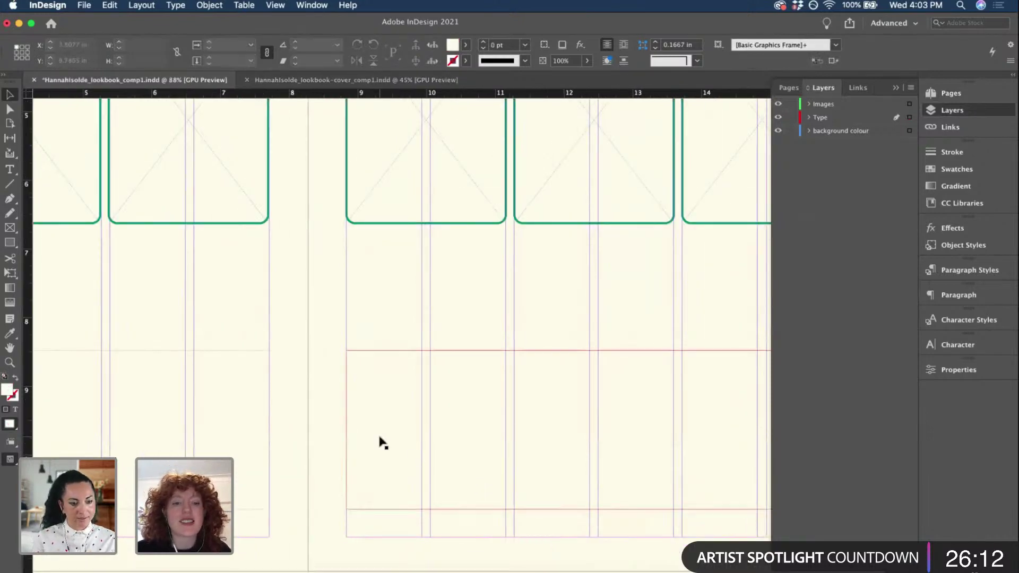
- Fill the left page's three-column text frame with placeholder text
{"action": "scroll", "coordinate": [382, 443], "scroll_direction": "down", "scroll_amount": 2}
{"action": "scroll", "coordinate": [204, 380], "scroll_direction": "up", "scroll_amount": 3}
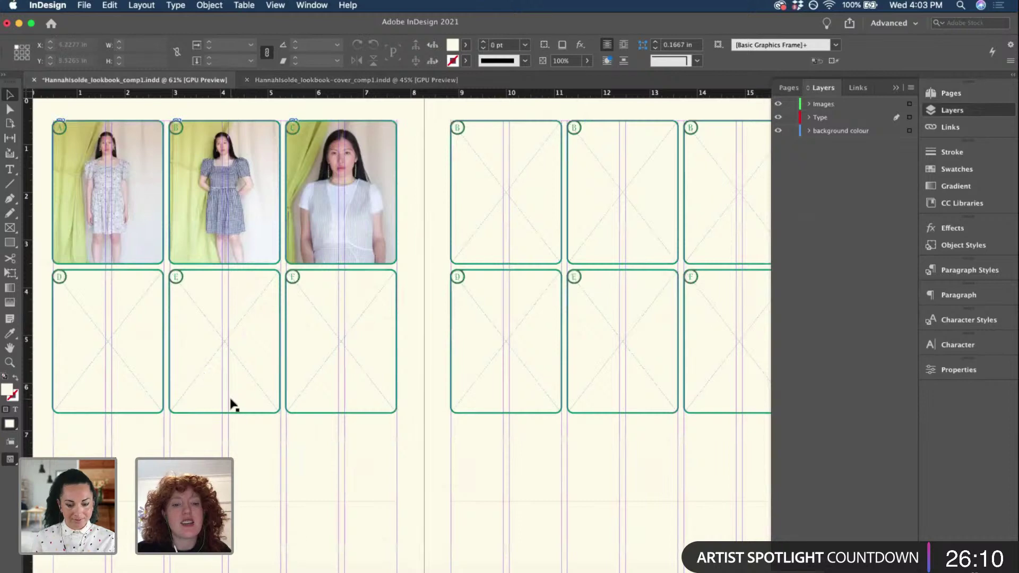
{"action": "scroll", "coordinate": [230, 405], "scroll_direction": "down", "scroll_amount": 2}
{"action": "left_click", "coordinate": [170, 442]}
{"action": "double_click", "coordinate": [170, 442]}
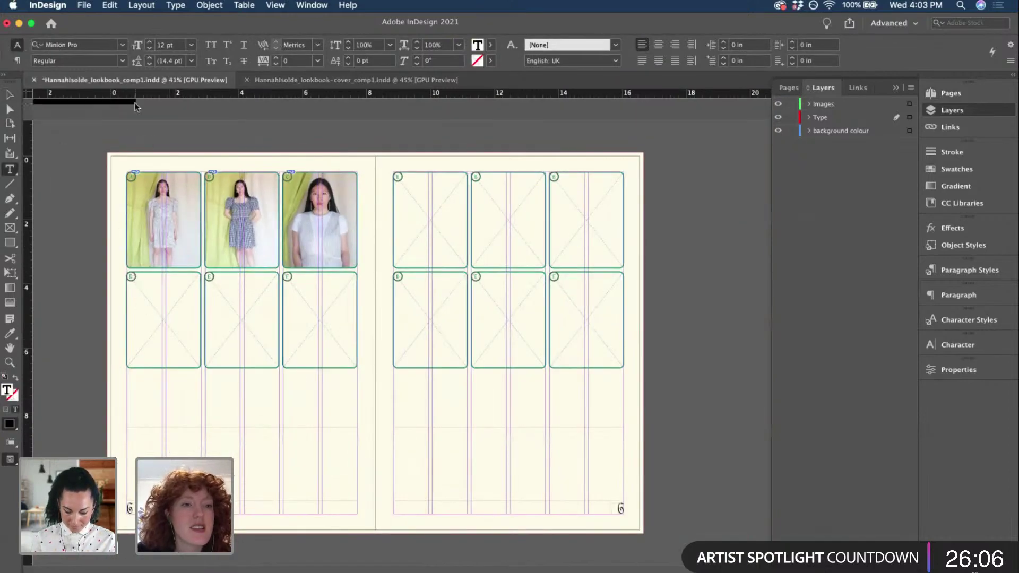
{"action": "left_click", "coordinate": [146, 7]}
{"action": "mouse_move", "coordinate": [176, 6]}
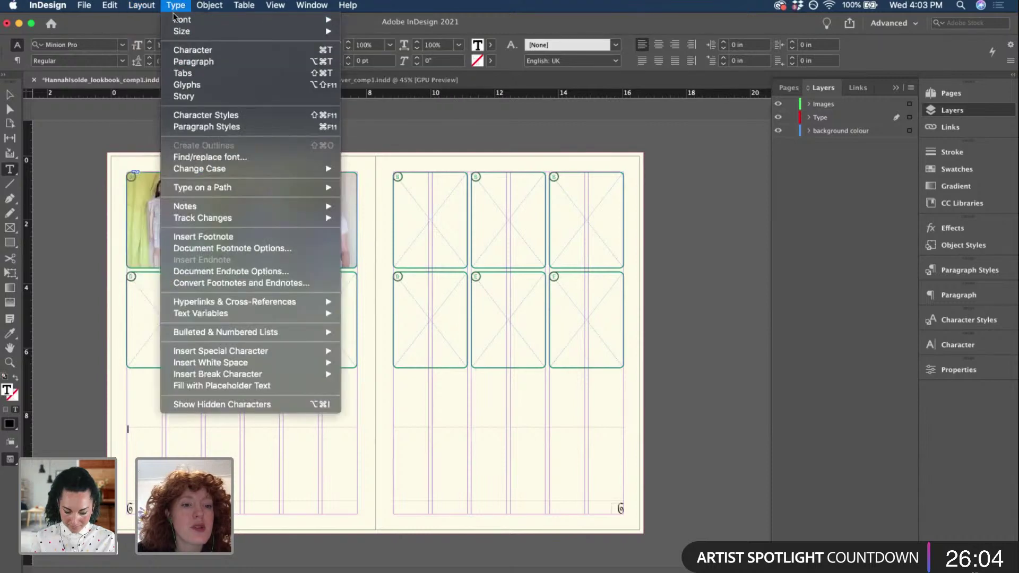
{"action": "left_click", "coordinate": [203, 387]}
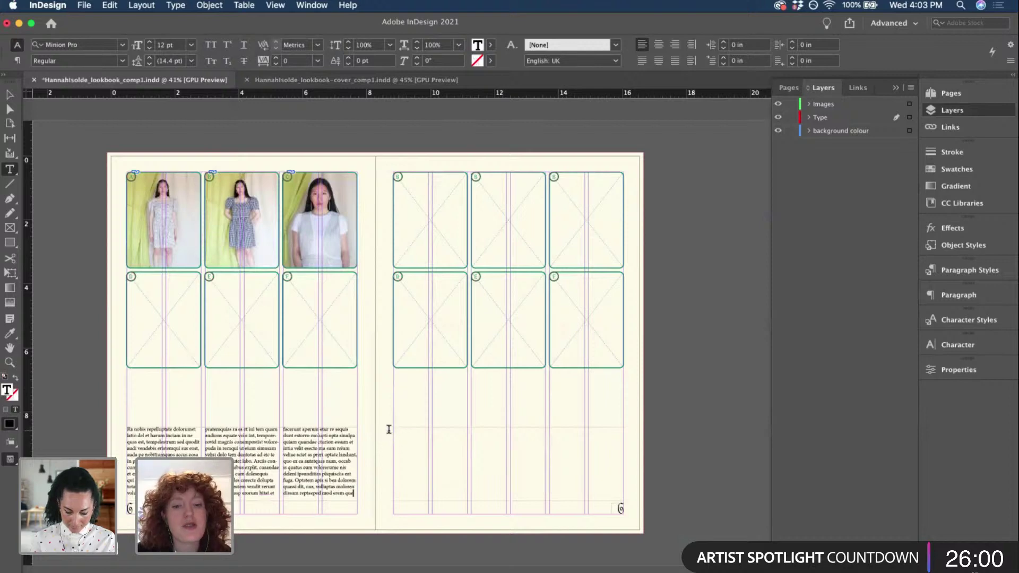
- Fill the right page's three-column text frame with placeholder text and deselect it
{"action": "left_click", "coordinate": [411, 435]}
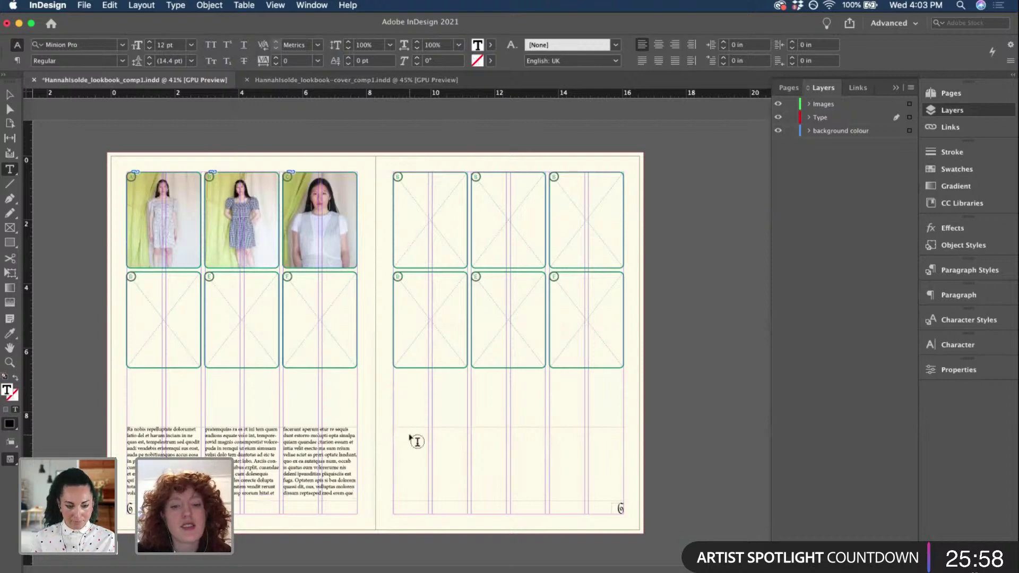
{"action": "left_click", "coordinate": [176, 8]}
{"action": "left_click", "coordinate": [211, 384]}
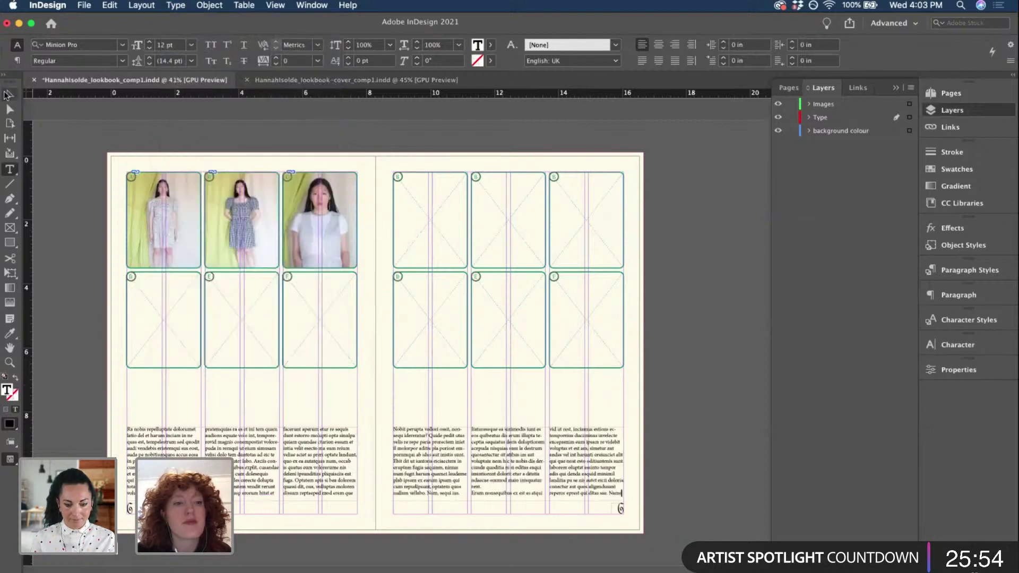
{"action": "left_click", "coordinate": [8, 95]}
{"action": "left_click", "coordinate": [98, 240]}
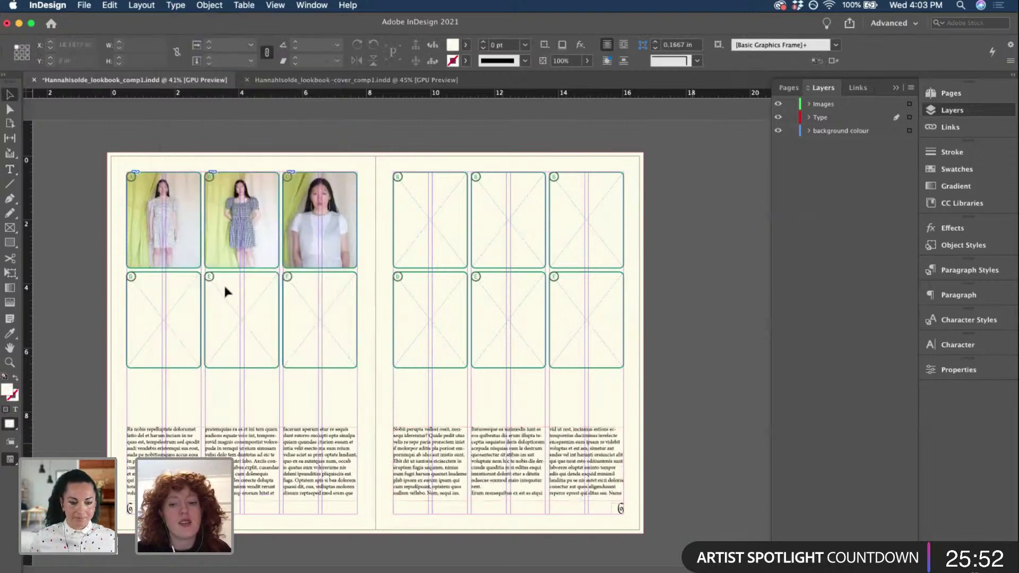
- Switch to the cover document and examine its yellow pages, margins and bleed
{"action": "left_click", "coordinate": [301, 83]}
{"action": "key", "text": "super+0"}
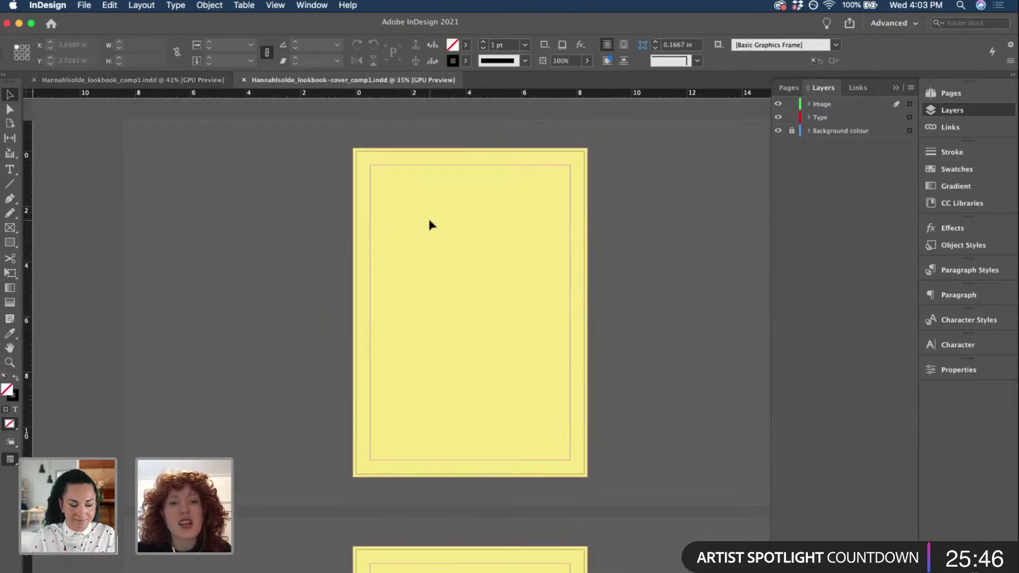
{"action": "key", "text": "super+equal"}
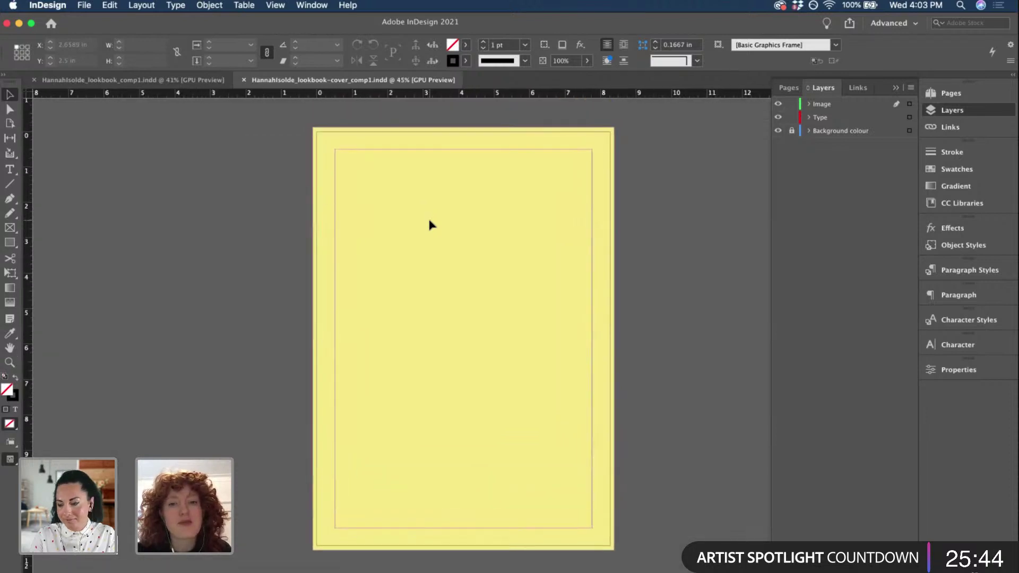
{"action": "key", "text": "super+equal"}
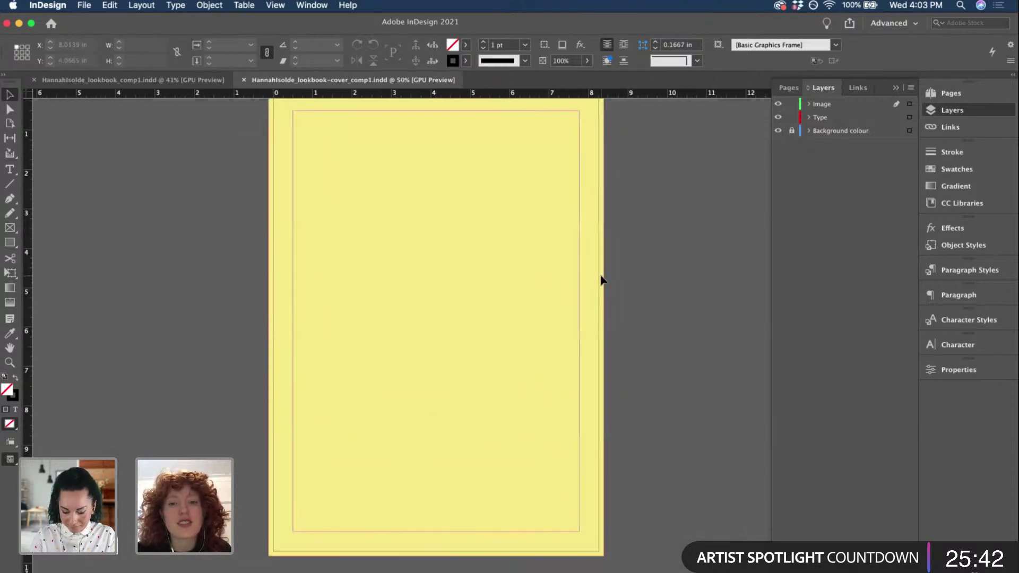
{"action": "key", "text": "super+0"}
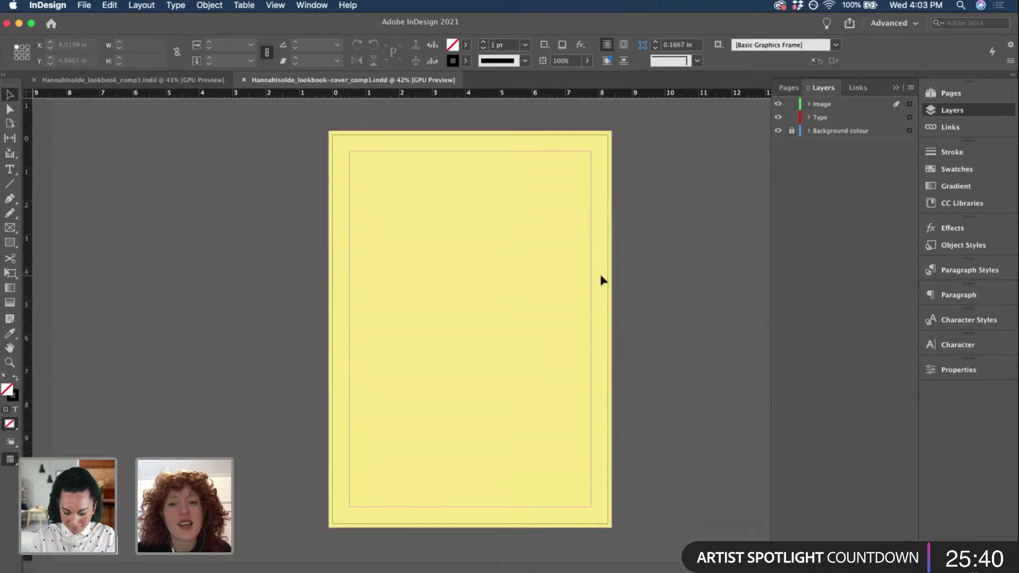
{"action": "scroll", "coordinate": [601, 280], "scroll_direction": "down", "scroll_amount": 10}
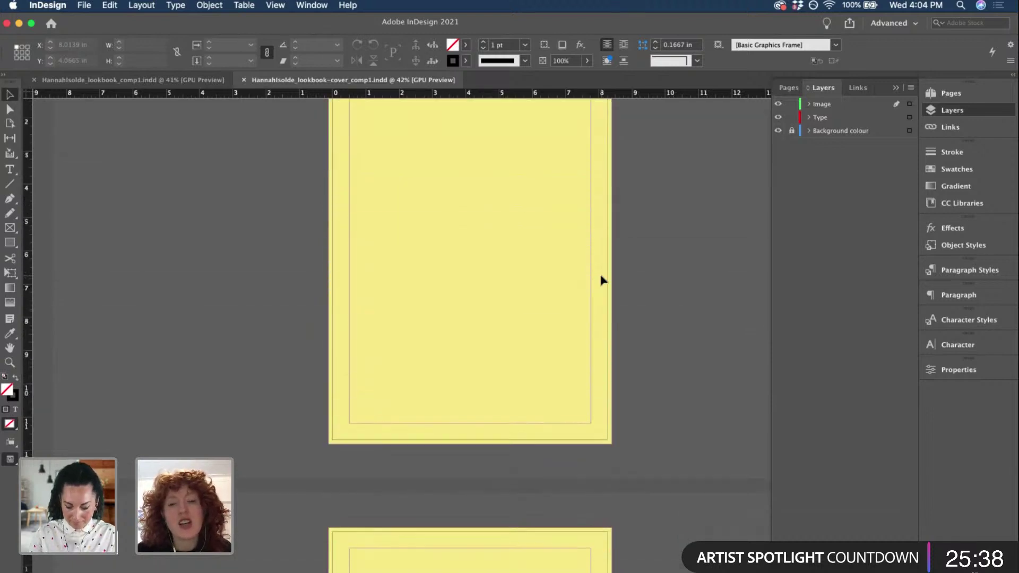
{"action": "scroll", "coordinate": [602, 280], "scroll_direction": "up", "scroll_amount": 5}
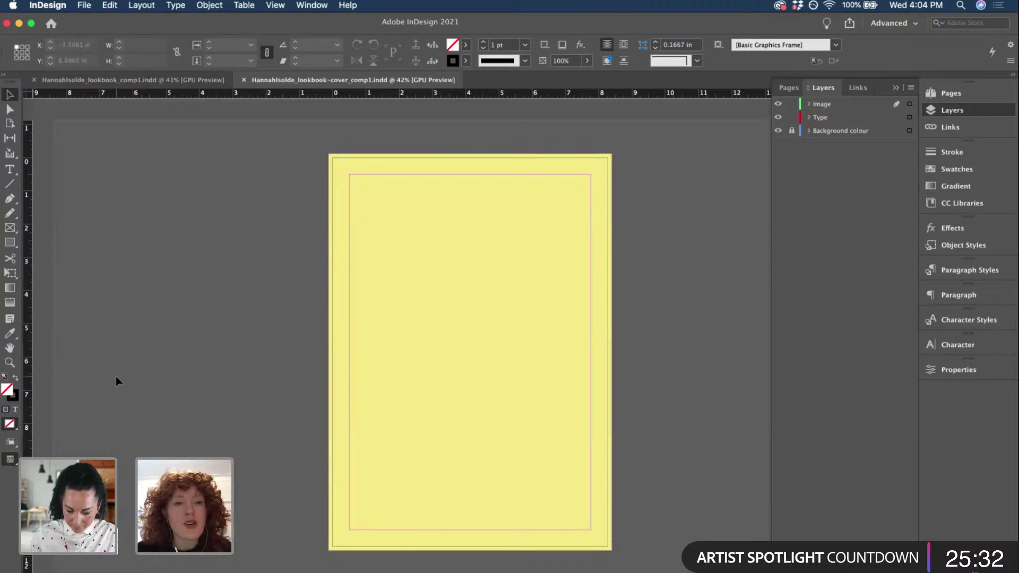
{"action": "key", "text": "super+minus"}
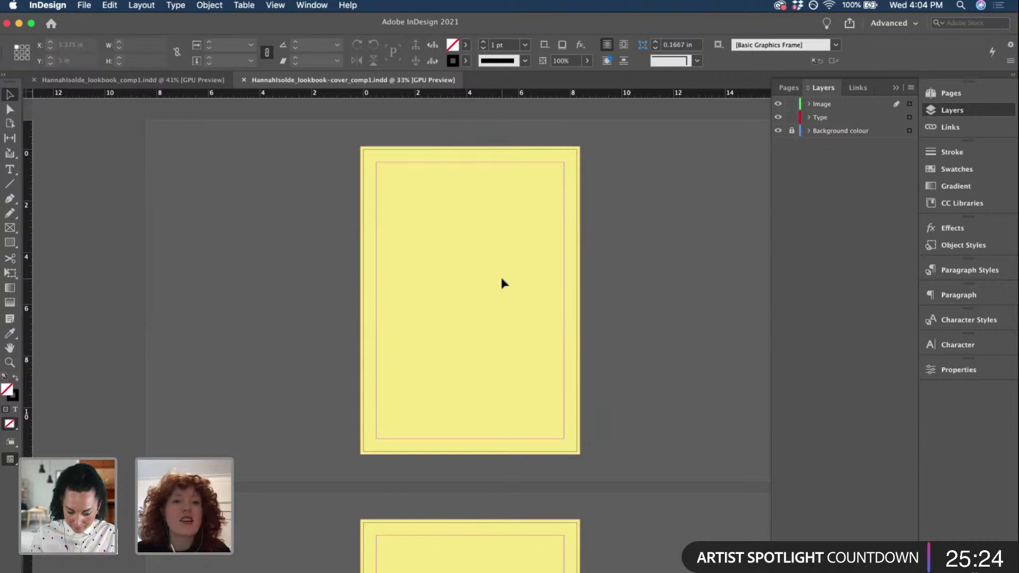
{"action": "key", "text": "super+0"}
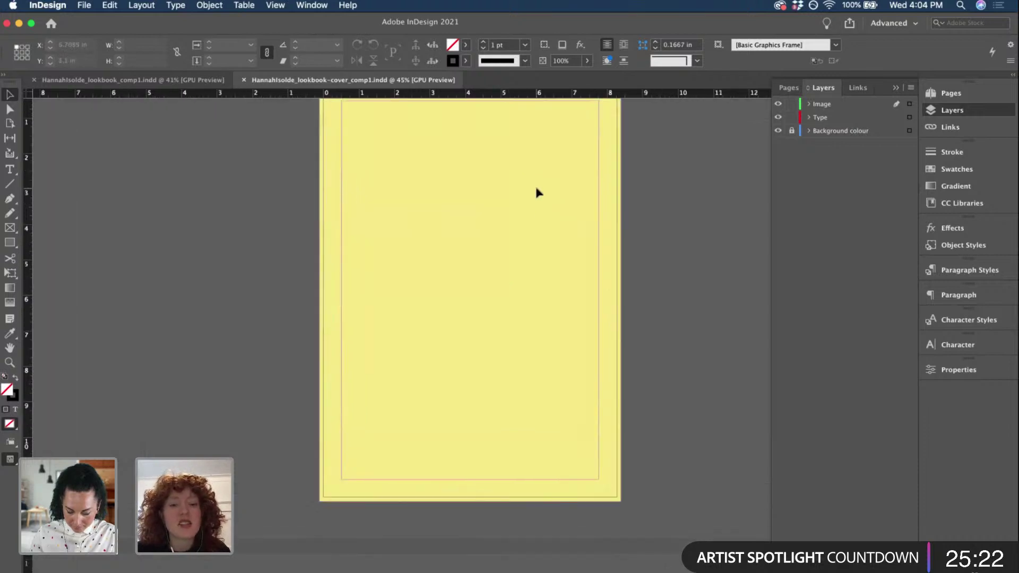
{"action": "scroll", "coordinate": [536, 189], "scroll_direction": "up", "scroll_amount": 2}
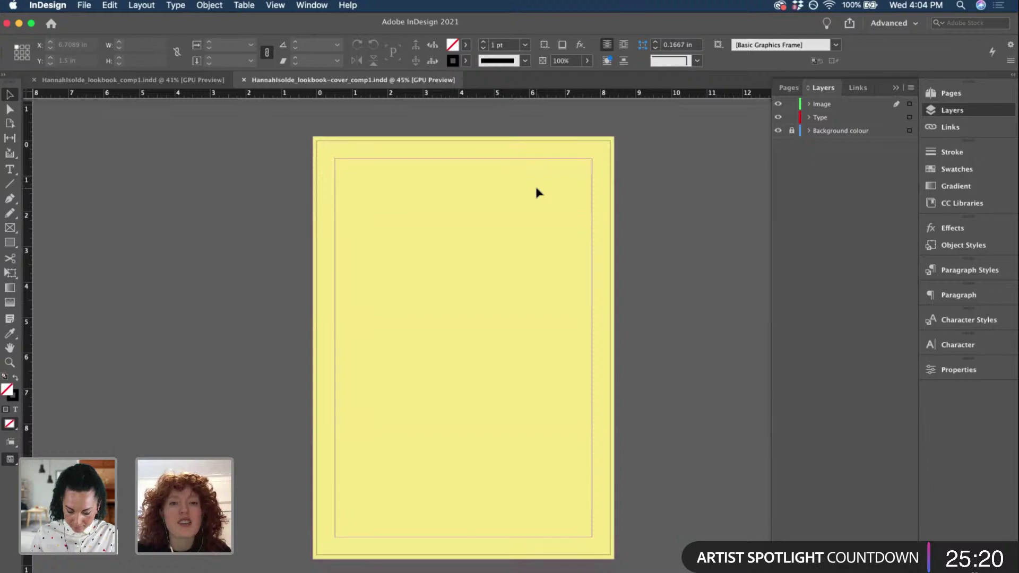
{"action": "scroll", "coordinate": [535, 191], "scroll_direction": "down", "scroll_amount": 1}
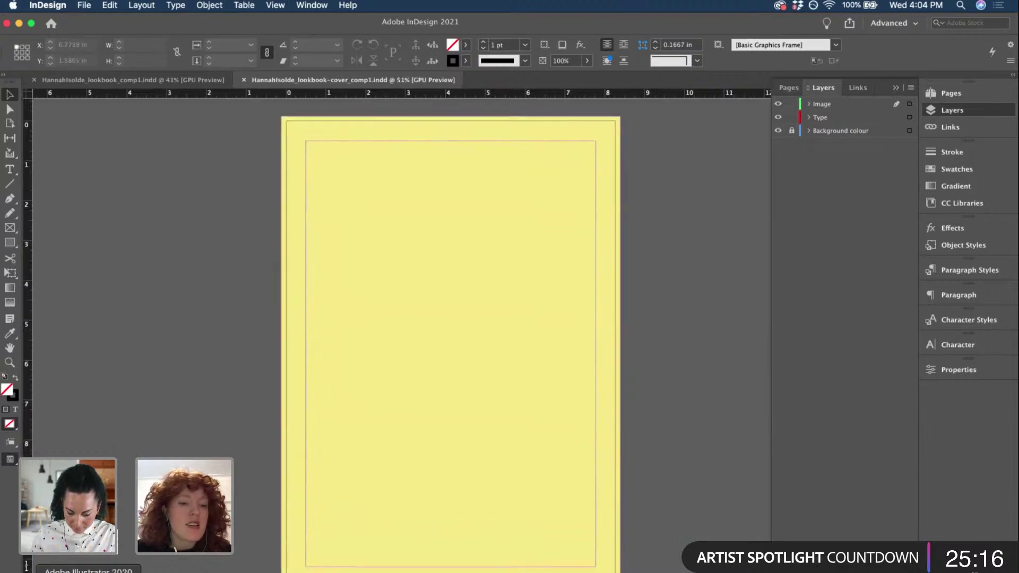
- Switch to Illustrator and place a copy of the "Daisy Daze" script title below the original, offset to the right
{"action": "left_click", "coordinate": [88, 572]}
{"action": "scroll", "coordinate": [467, 319], "scroll_direction": "down", "scroll_amount": 10}
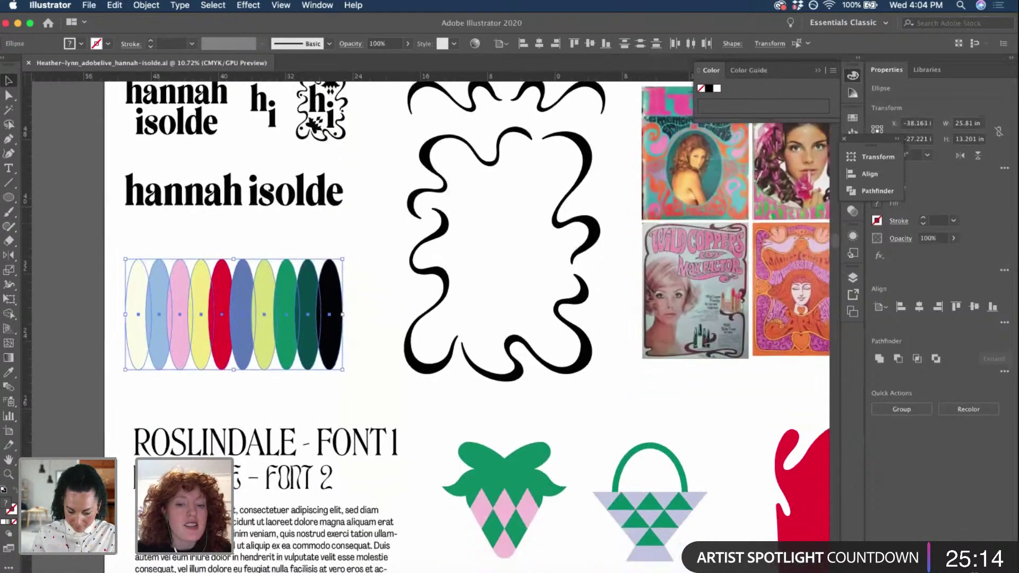
{"action": "scroll", "coordinate": [467, 318], "scroll_direction": "down", "scroll_amount": 2}
{"action": "left_click", "coordinate": [419, 385]}
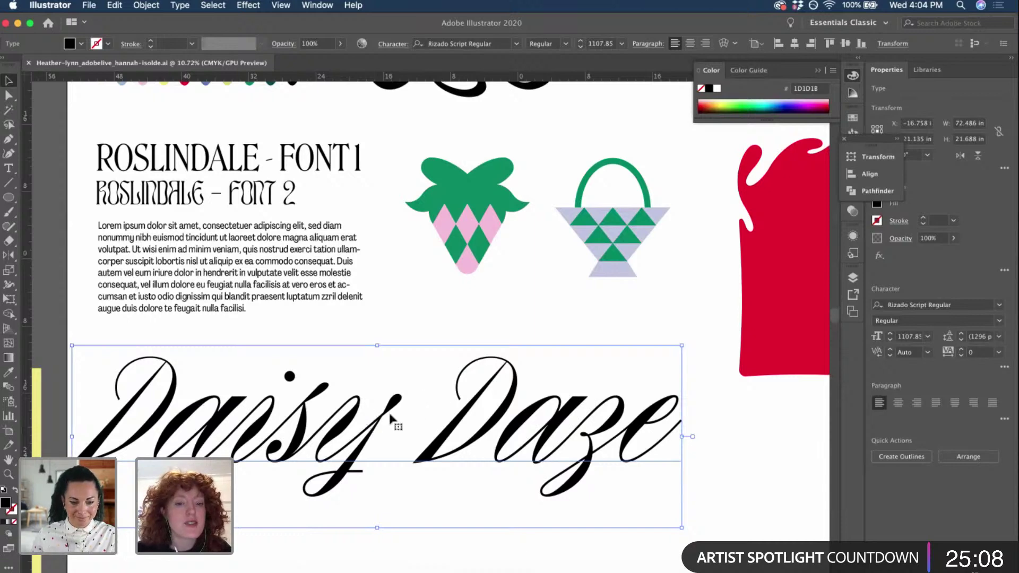
{"action": "scroll", "coordinate": [504, 416], "scroll_direction": "right", "scroll_amount": 3}
{"action": "scroll", "coordinate": [503, 416], "scroll_direction": "down", "scroll_amount": 1}
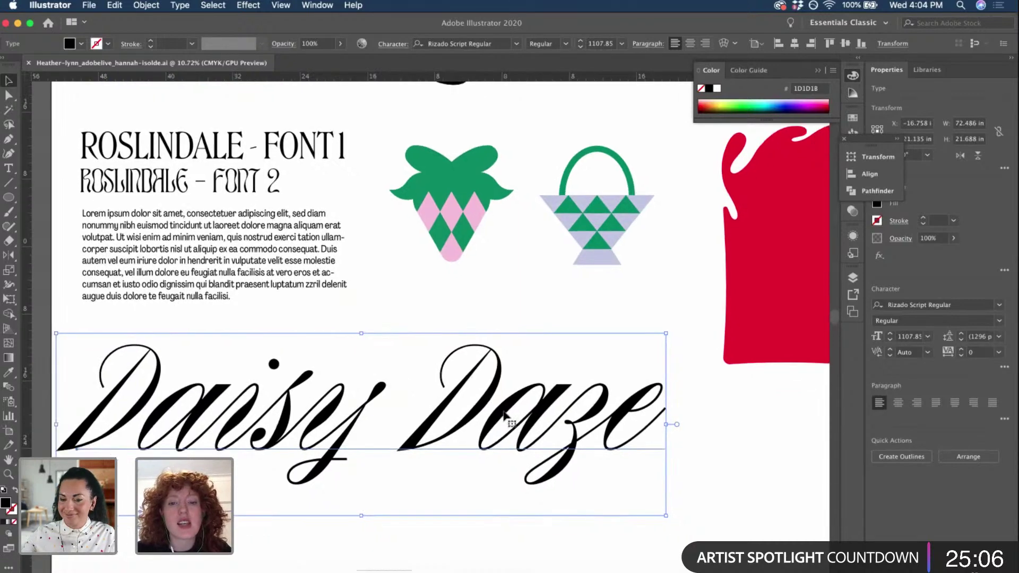
{"action": "scroll", "coordinate": [361, 368], "scroll_direction": "down", "scroll_amount": 5}
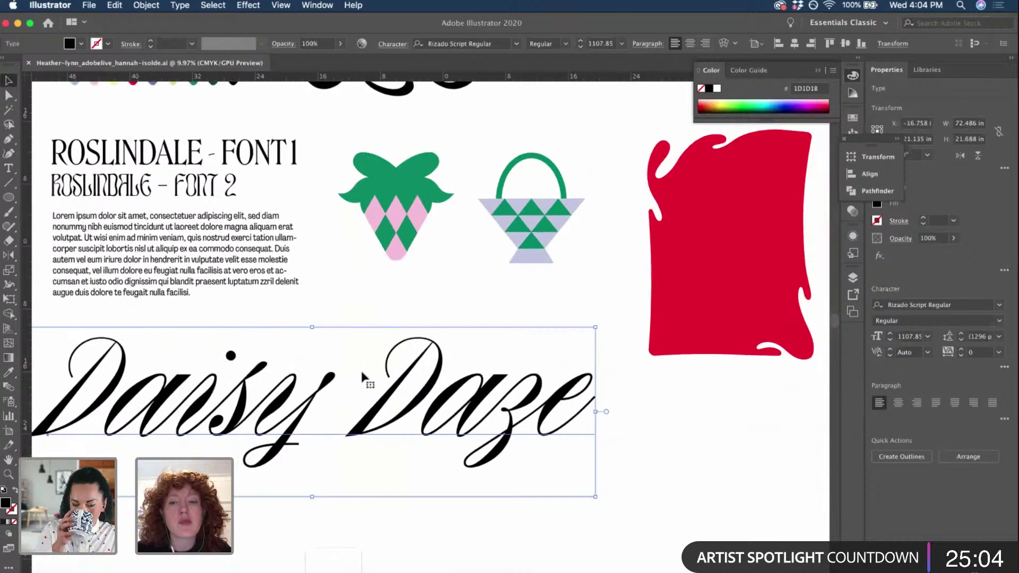
{"action": "scroll", "coordinate": [363, 376], "scroll_direction": "down", "scroll_amount": 3}
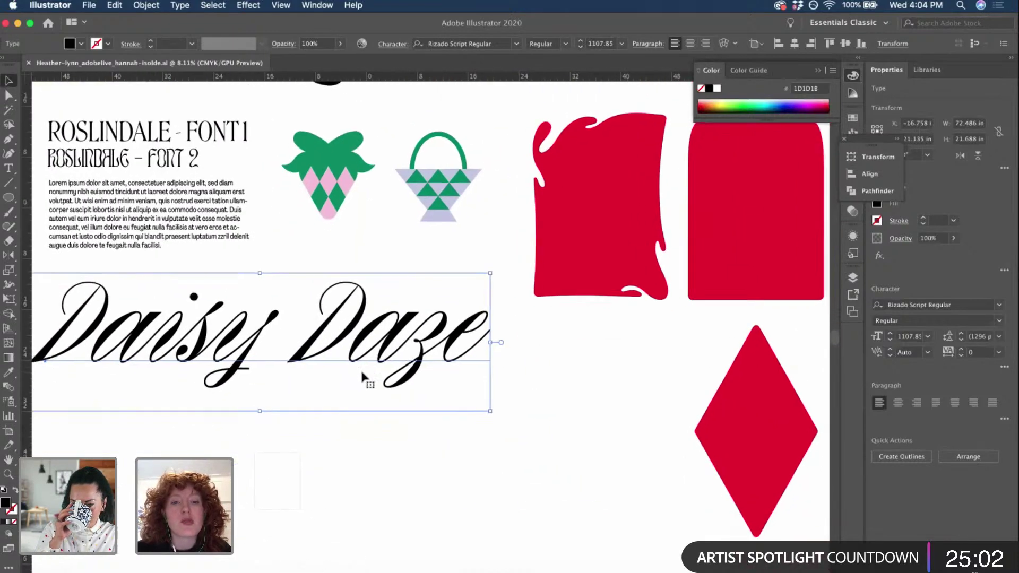
{"action": "left_click_drag", "start_coordinate": [362, 318], "coordinate": [360, 467]}
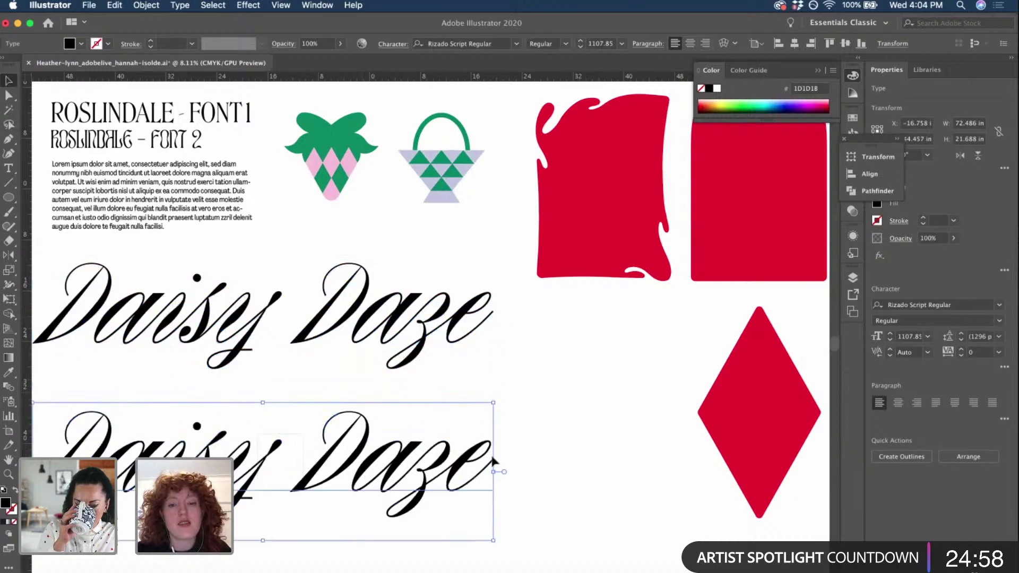
{"action": "left_click_drag", "start_coordinate": [489, 403], "coordinate": [623, 392]}
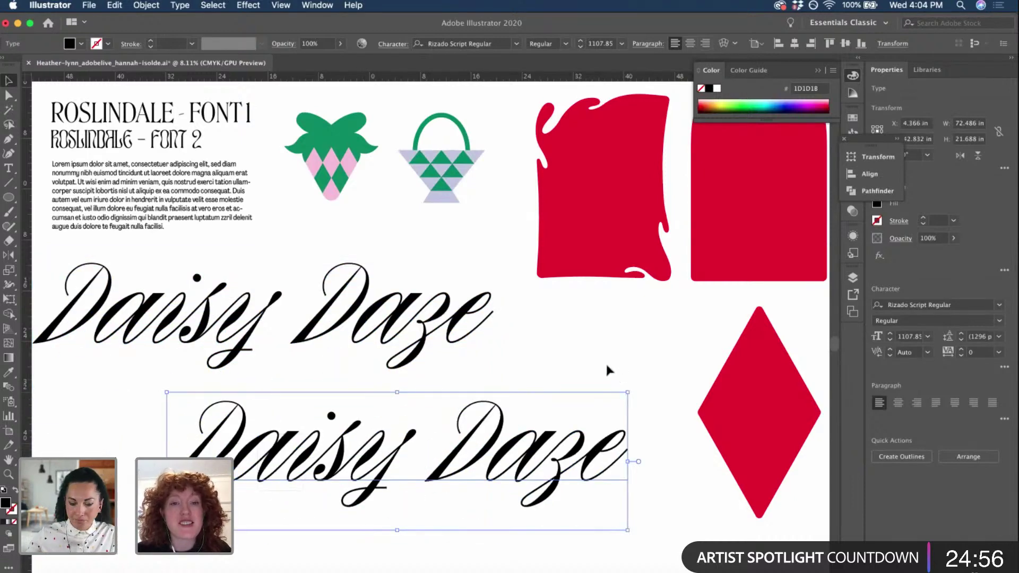
- Rotate the copied "Daisy Daze" title counterclockwise by about 9.6° so it slants upward
{"action": "scroll", "coordinate": [455, 403], "scroll_direction": "down", "scroll_amount": 3}
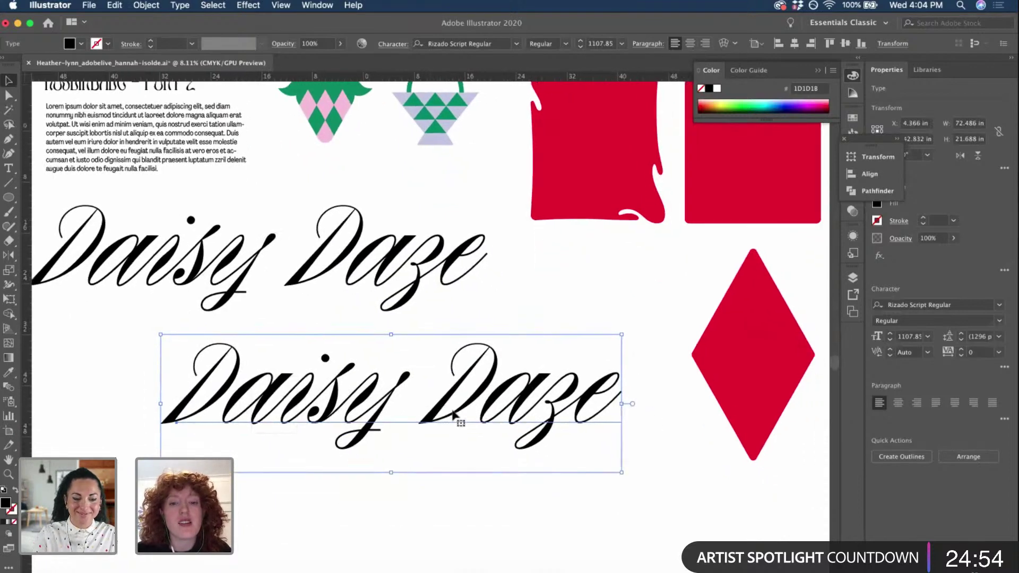
{"action": "scroll", "coordinate": [453, 412], "scroll_direction": "up", "scroll_amount": 1}
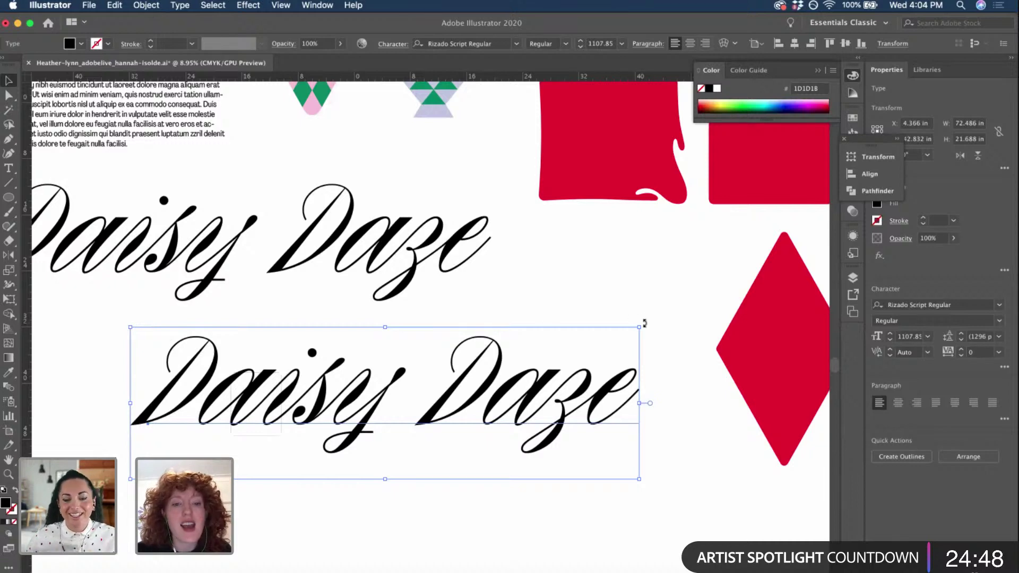
{"action": "left_click_drag", "start_coordinate": [644, 322], "coordinate": [622, 286]}
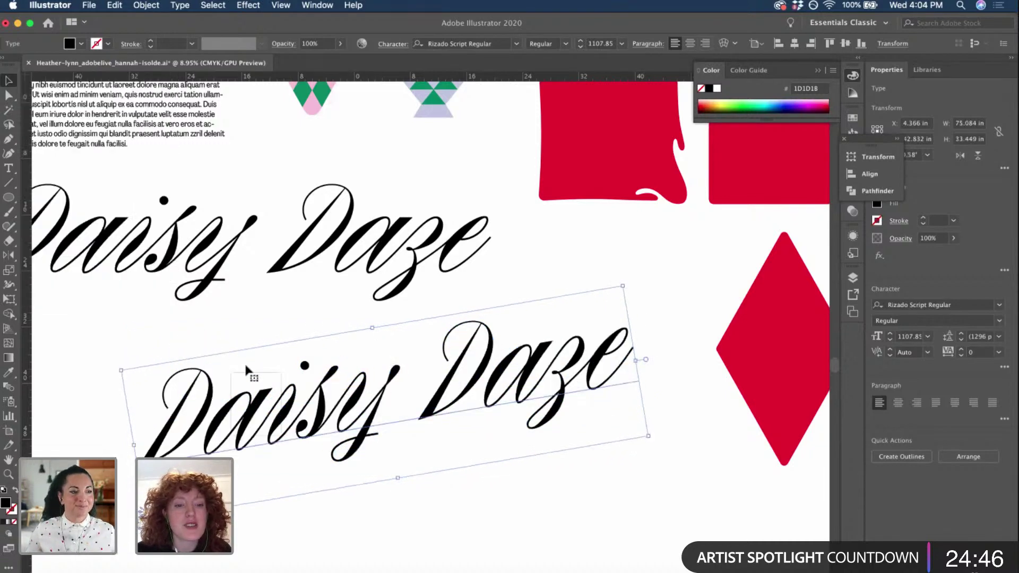
{"action": "left_click", "coordinate": [247, 372]}
{"action": "left_click", "coordinate": [249, 380]}
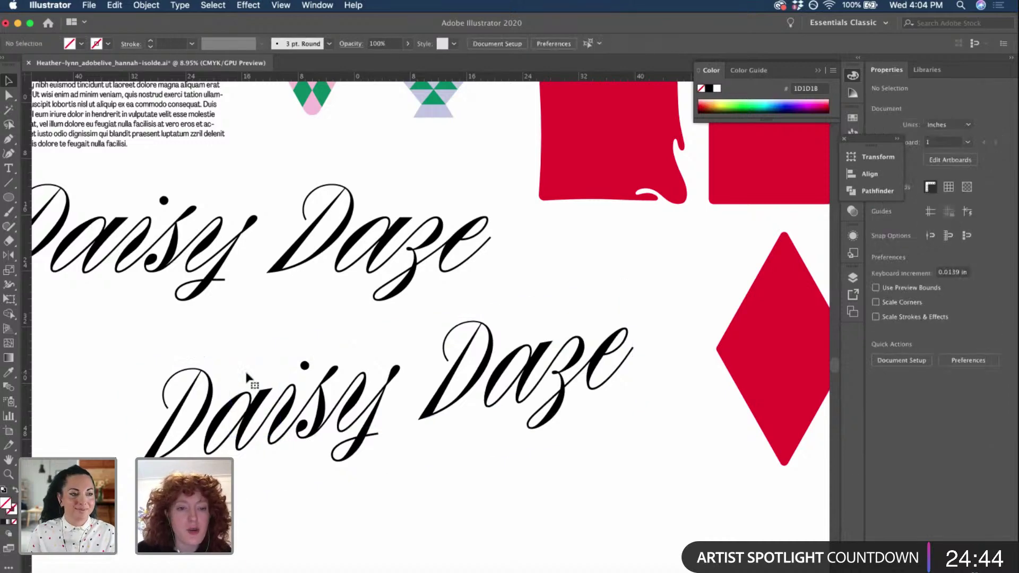
{"action": "left_click", "coordinate": [341, 396]}
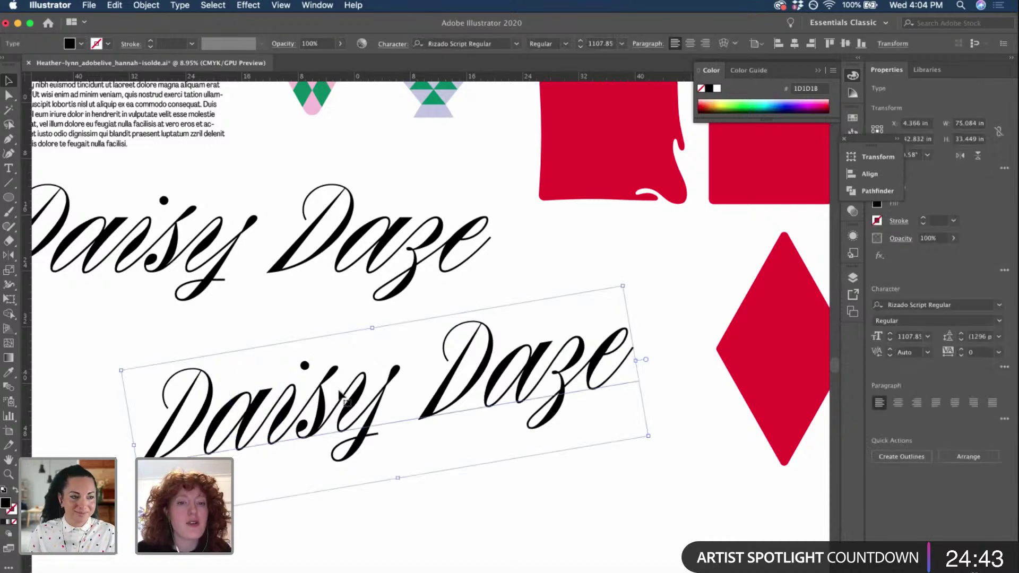
{"action": "left_click", "coordinate": [518, 289]}
{"action": "scroll", "coordinate": [518, 288], "scroll_direction": "down", "scroll_amount": 2}
{"action": "left_click", "coordinate": [476, 339]}
{"action": "scroll", "coordinate": [476, 340], "scroll_direction": "down", "scroll_amount": 2}
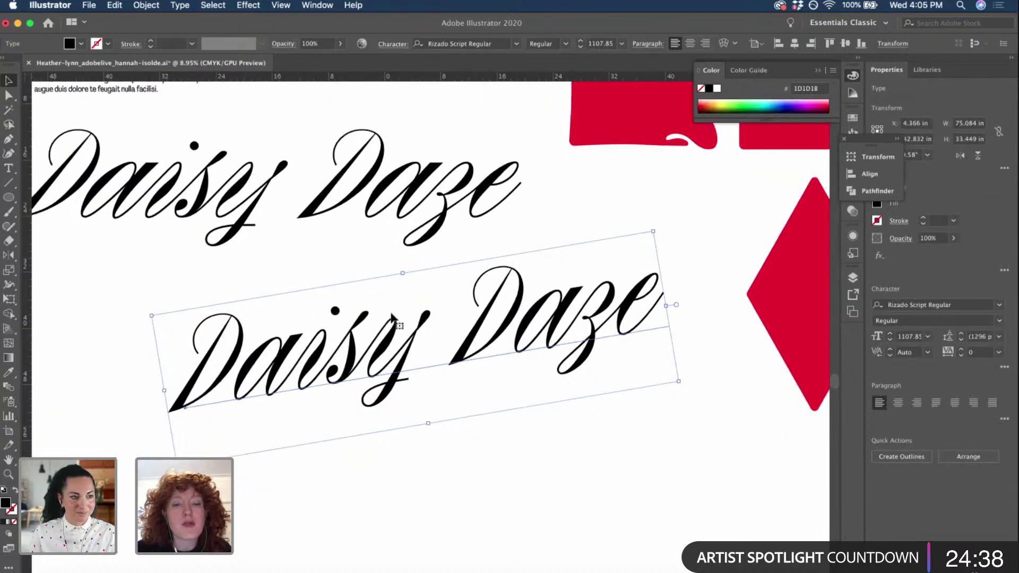
- Switch to Finder, preview both reference images in the "Title inspiration" folder, and return to Illustrator
{"action": "left_click", "coordinate": [50, 572]}
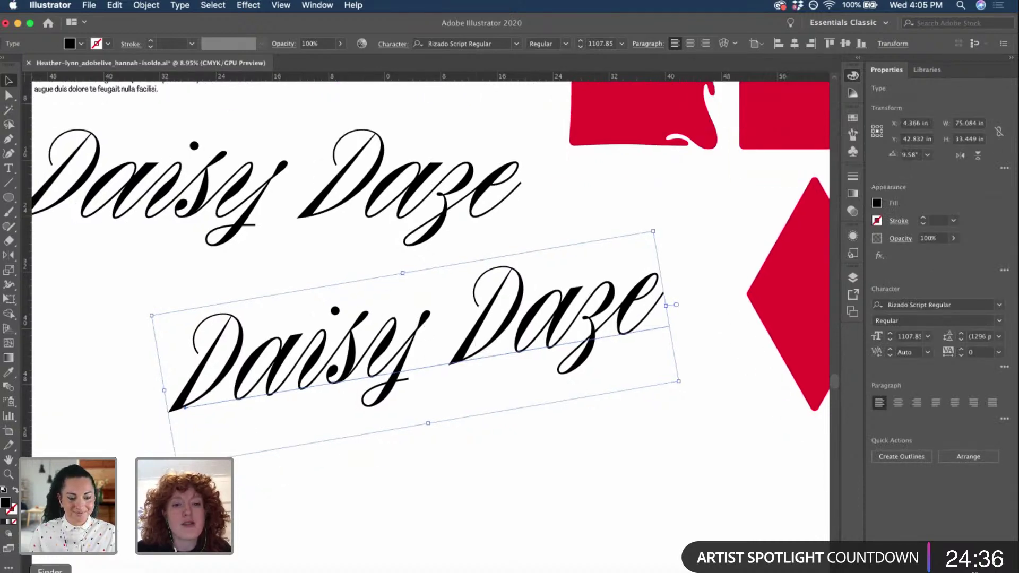
{"action": "left_click", "coordinate": [495, 177]}
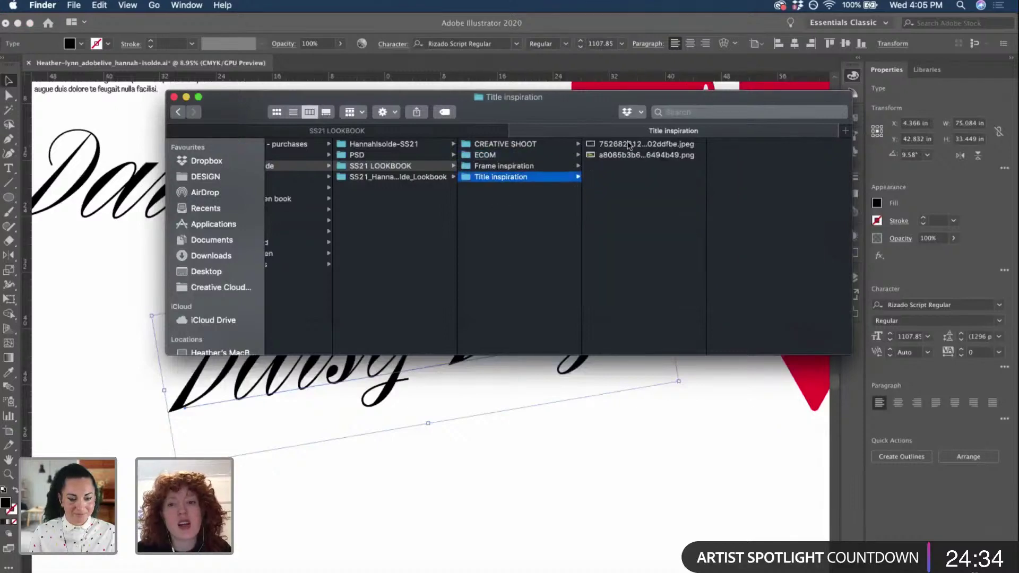
{"action": "left_click", "coordinate": [629, 144]}
{"action": "key", "text": "space"}
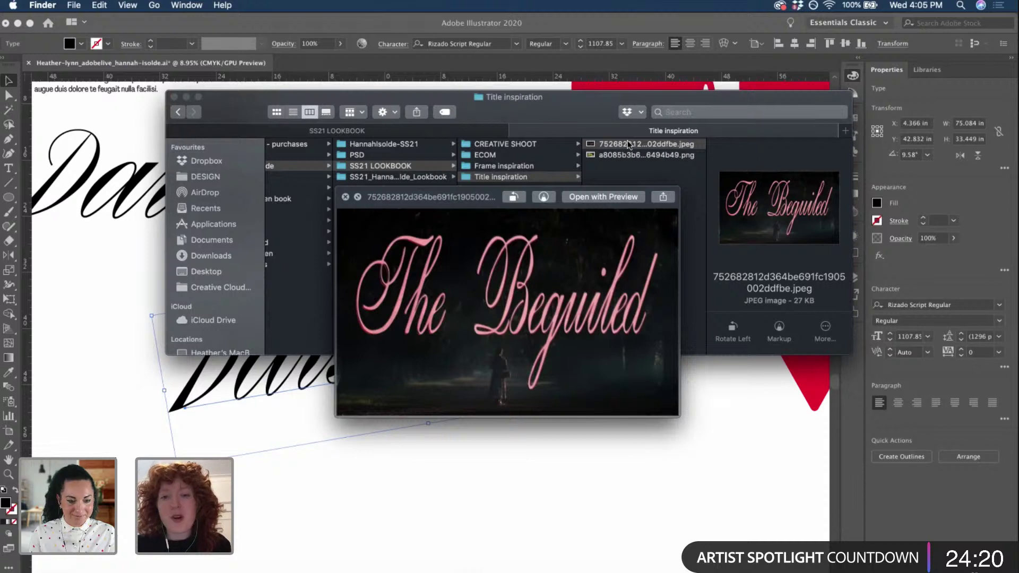
{"action": "key", "text": "Down"}
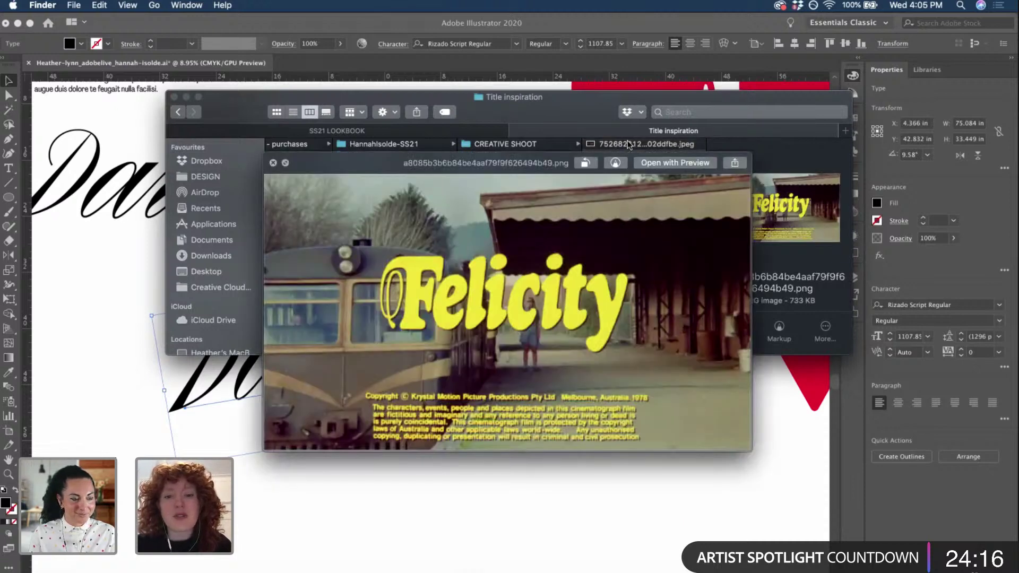
{"action": "key", "text": "Up"}
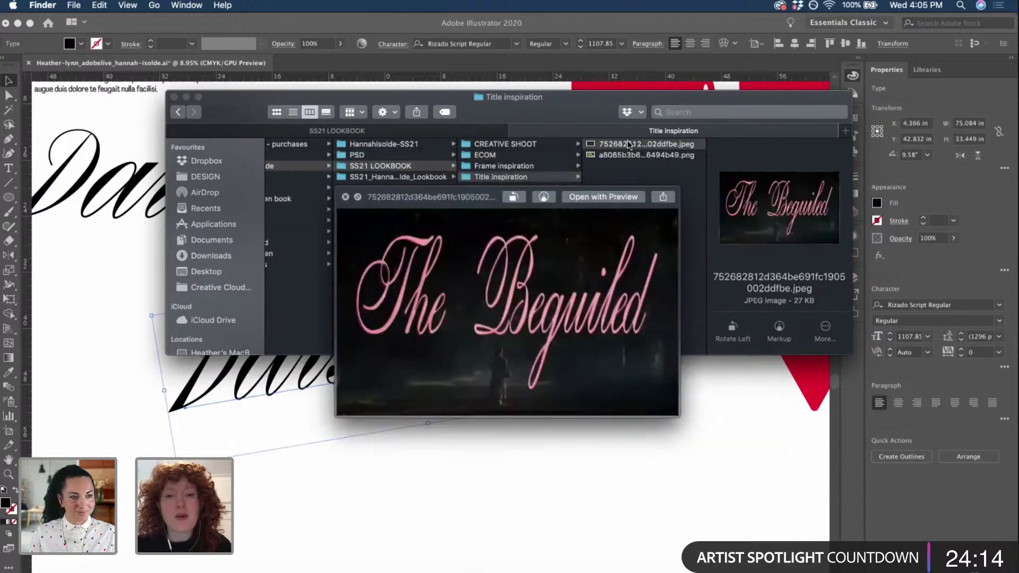
{"action": "key", "text": "space"}
{"action": "left_click", "coordinate": [441, 477]}
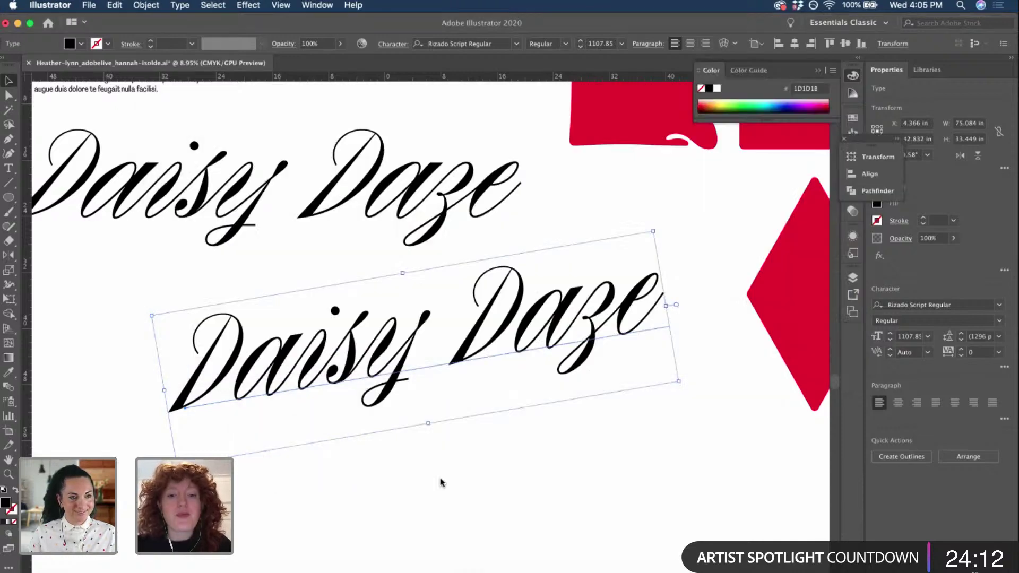
- Split the rotated title onto two lines, replacing the space between "Daisy" and "Daze" with a line break
{"action": "scroll", "coordinate": [467, 315], "scroll_direction": "down", "scroll_amount": 1}
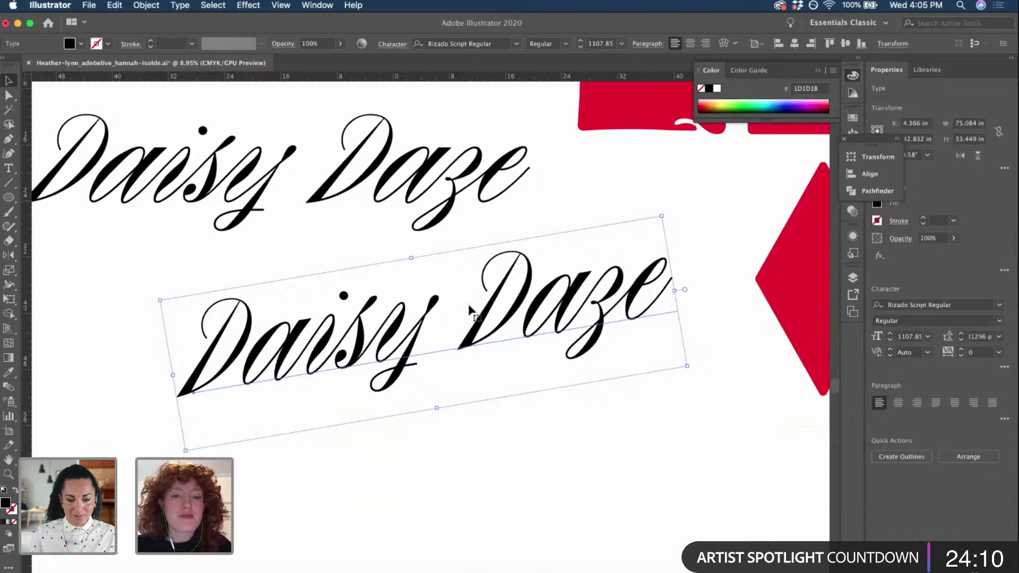
{"action": "double_click", "coordinate": [469, 310]}
{"action": "key", "text": "BackSpace"}
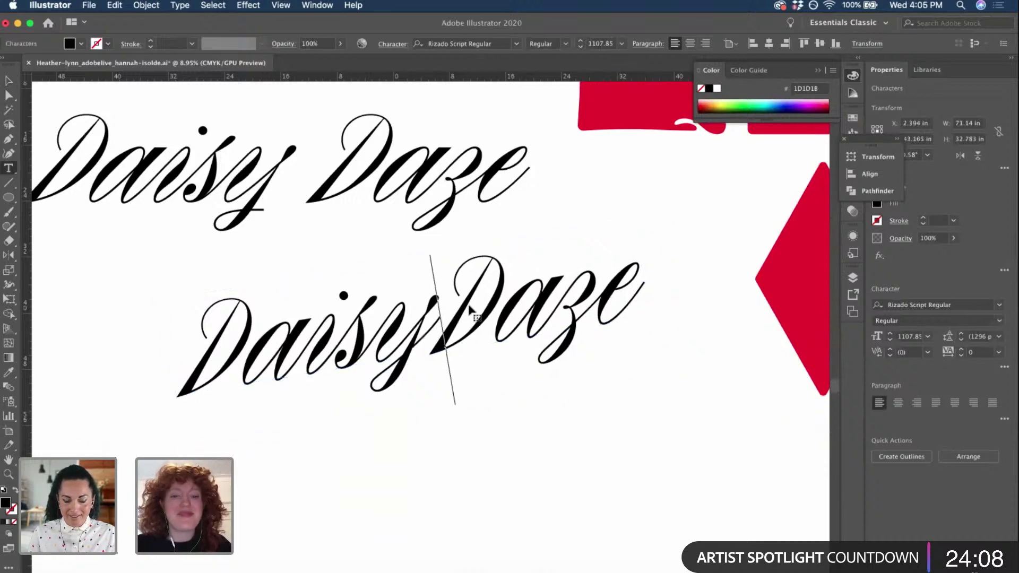
{"action": "key", "text": "Return"}
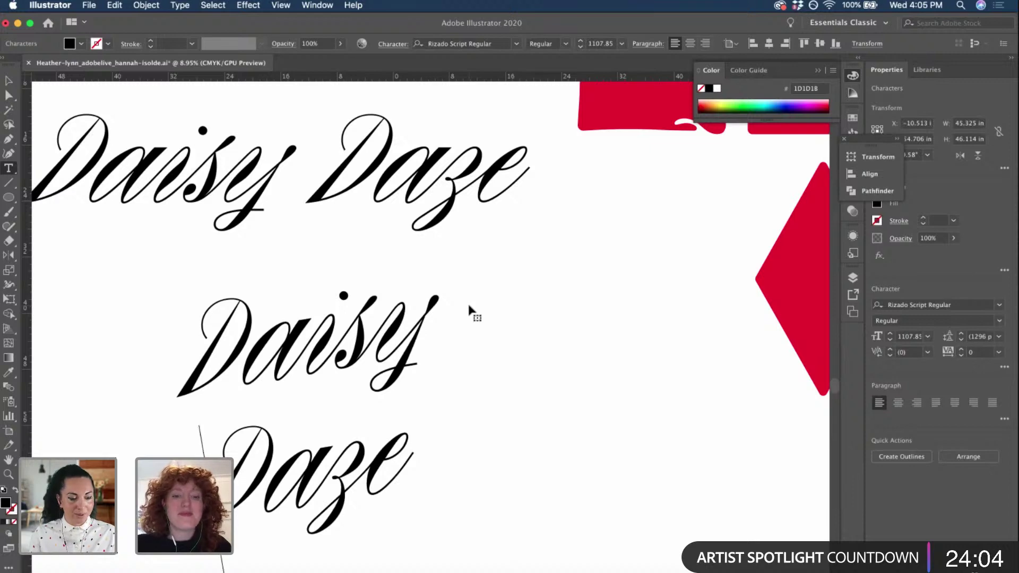
{"action": "key", "text": "BackSpace"}
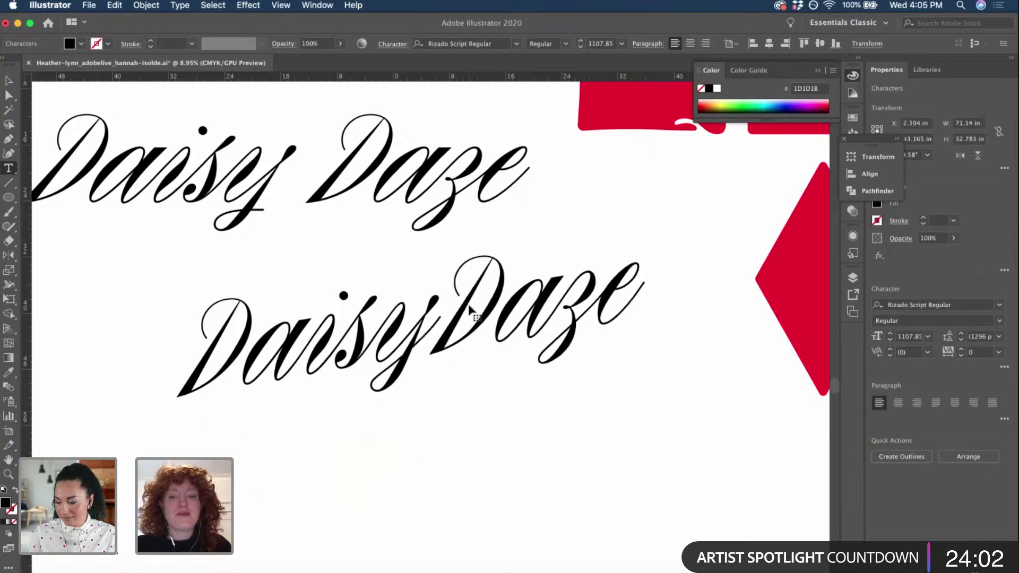
{"action": "key", "text": "Return"}
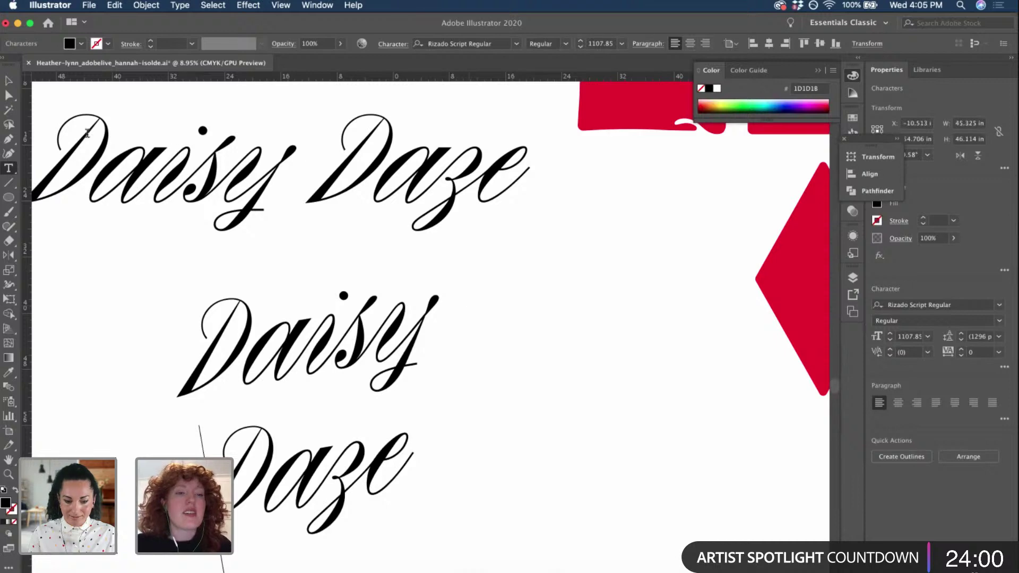
{"action": "left_click", "coordinate": [8, 80]}
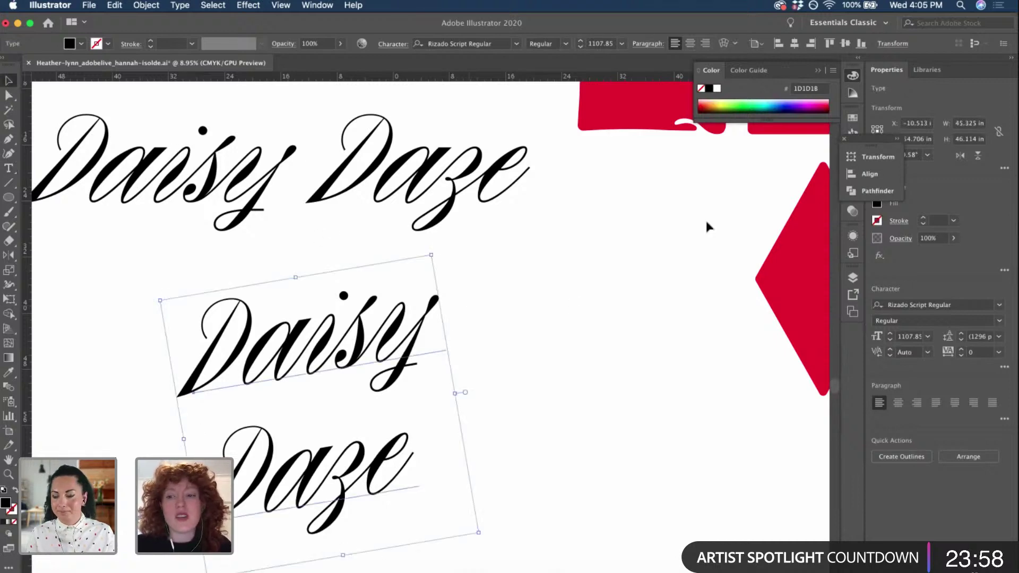
- Open the kerning options for the rotated two-line "Daisy Daze" title
{"action": "left_click", "coordinate": [927, 352]}
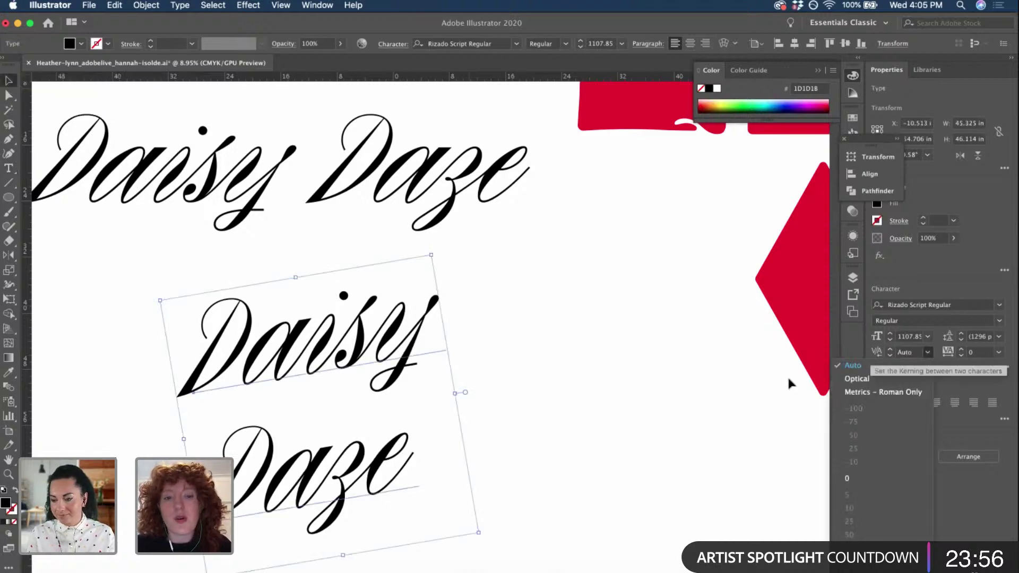
- Expand the rotated two-line "Daisy Daze" text into outlines and unite its letter shapes
{"action": "left_click", "coordinate": [535, 358]}
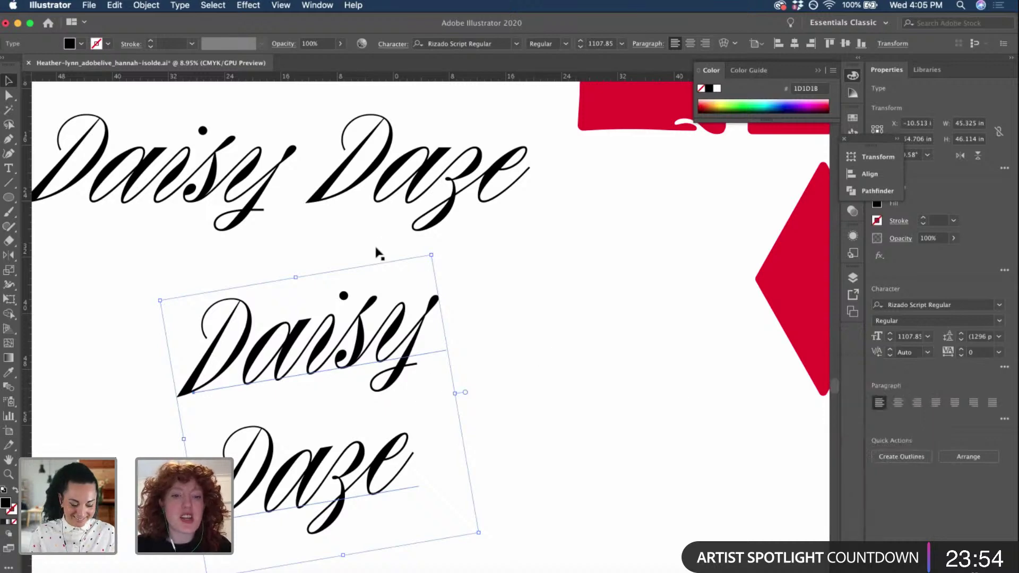
{"action": "scroll", "coordinate": [378, 253], "scroll_direction": "up", "scroll_amount": 3}
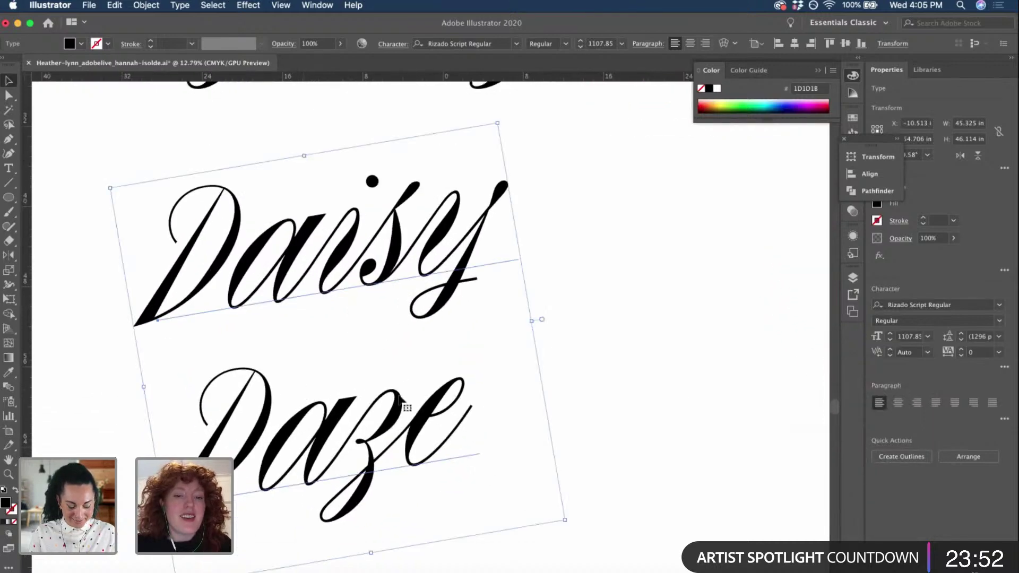
{"action": "left_click", "coordinate": [146, 7]}
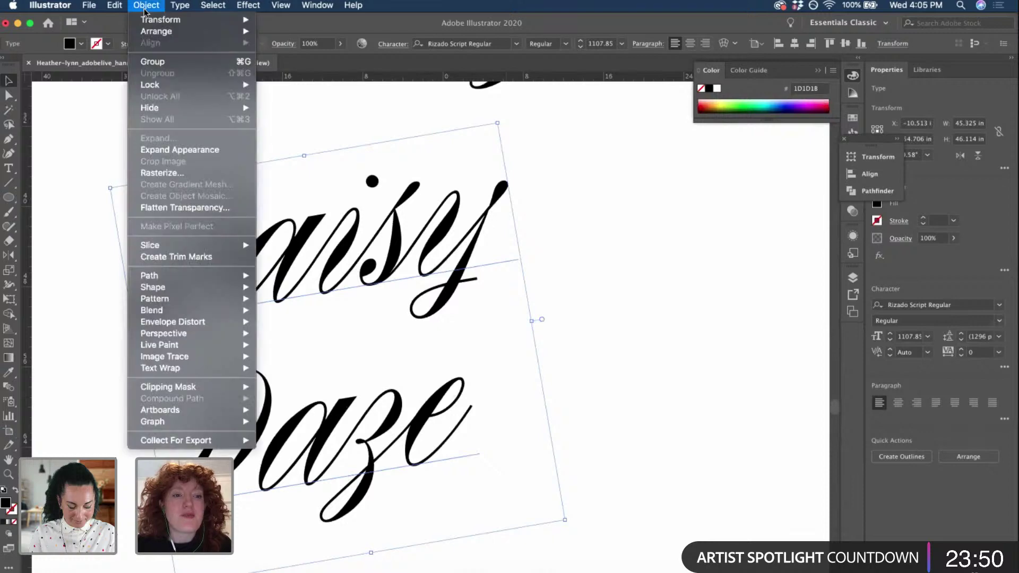
{"action": "left_click", "coordinate": [182, 151]}
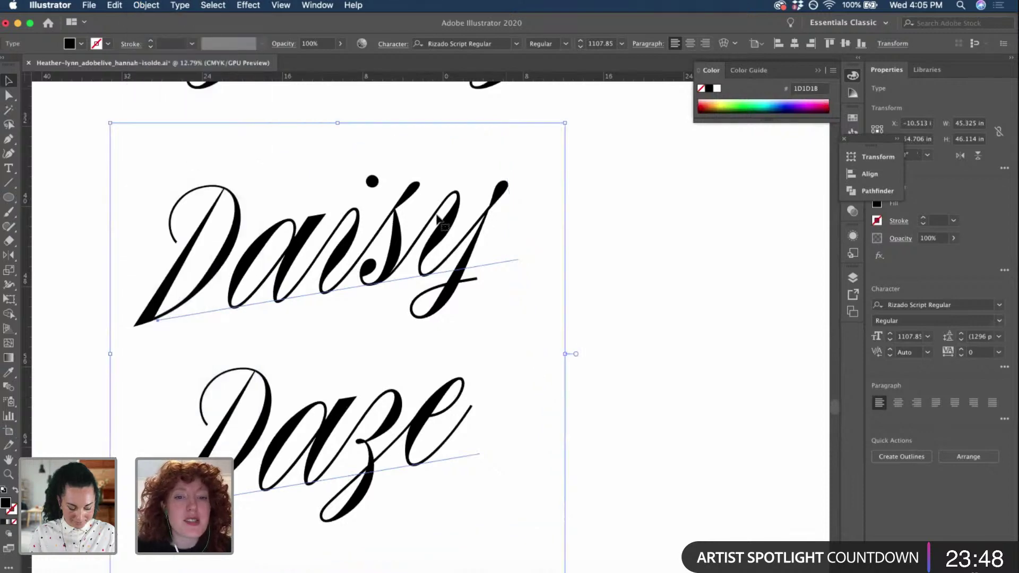
{"action": "left_click", "coordinate": [146, 7]}
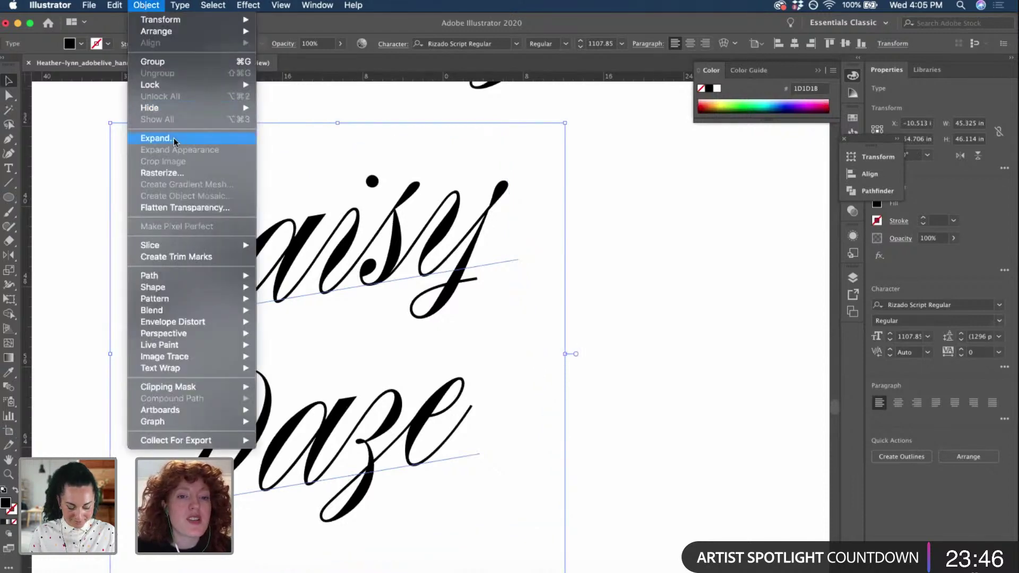
{"action": "left_click", "coordinate": [165, 137]}
{"action": "left_click", "coordinate": [560, 391]}
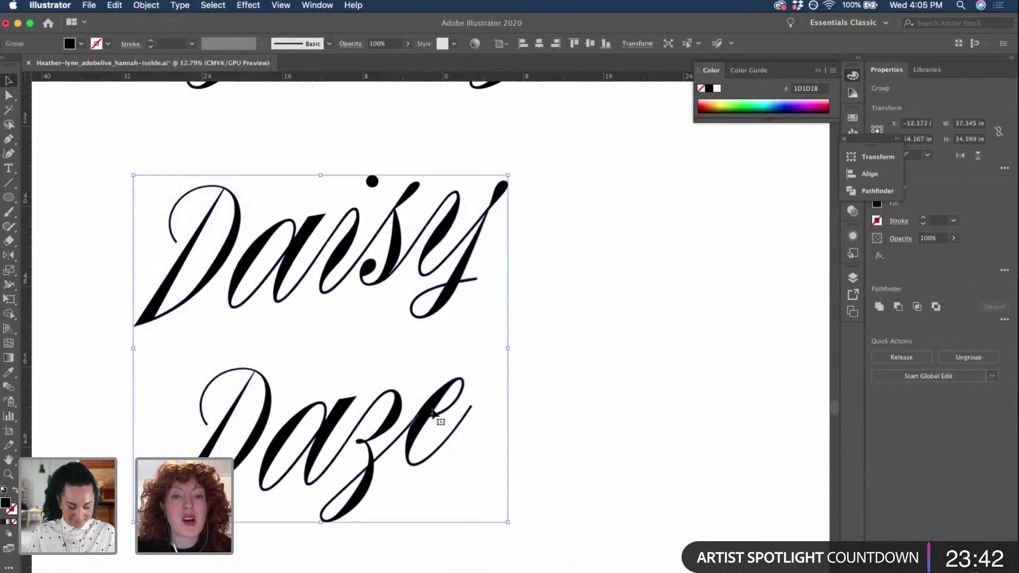
{"action": "left_click", "coordinate": [879, 307]}
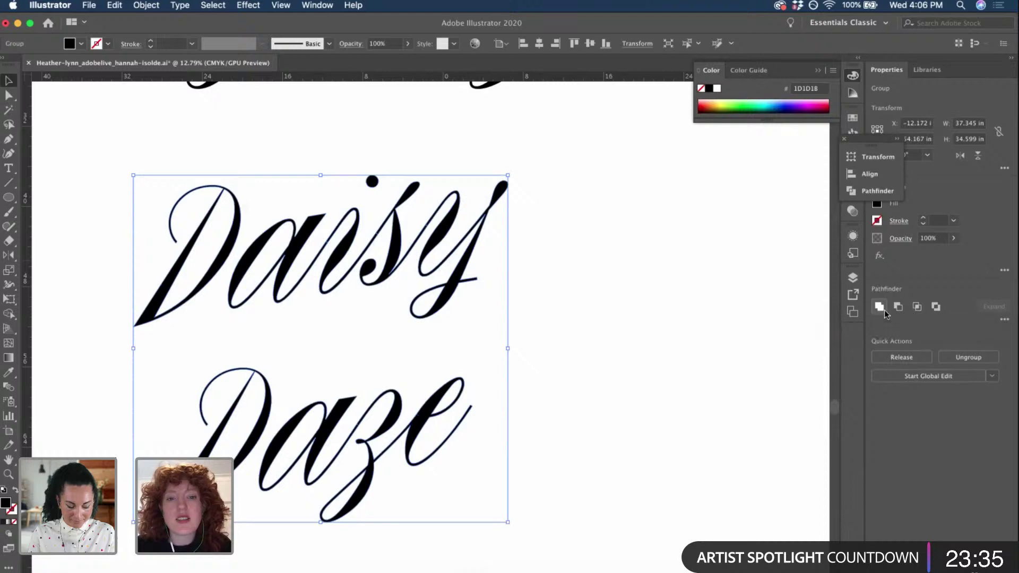
{"action": "left_click", "coordinate": [621, 241]}
- Isolate the outlined lettering group and move "Daze" up and to the right so it tucks beneath "Daisy"
{"action": "double_click", "coordinate": [477, 384]}
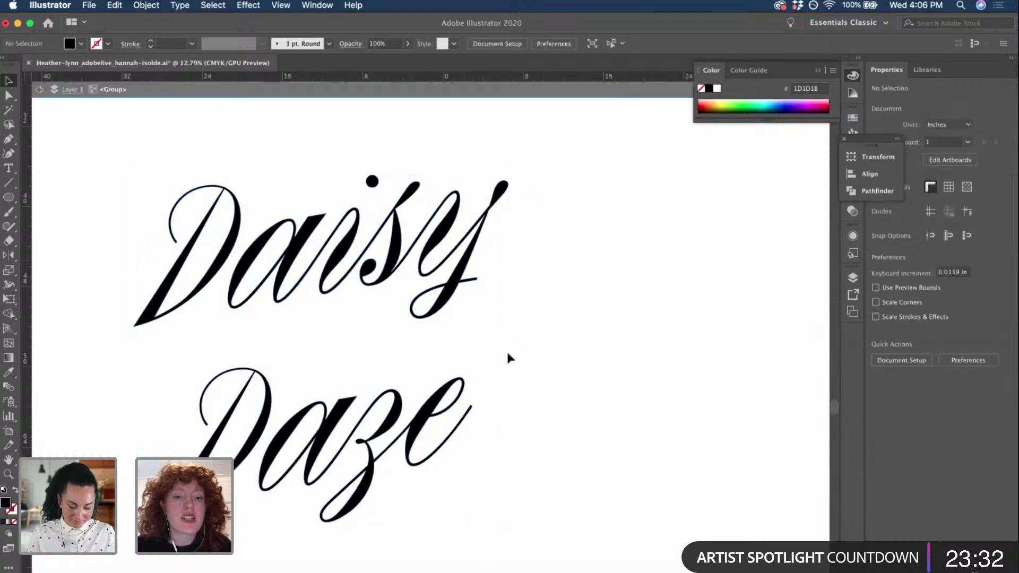
{"action": "left_click_drag", "start_coordinate": [284, 445], "coordinate": [404, 372]}
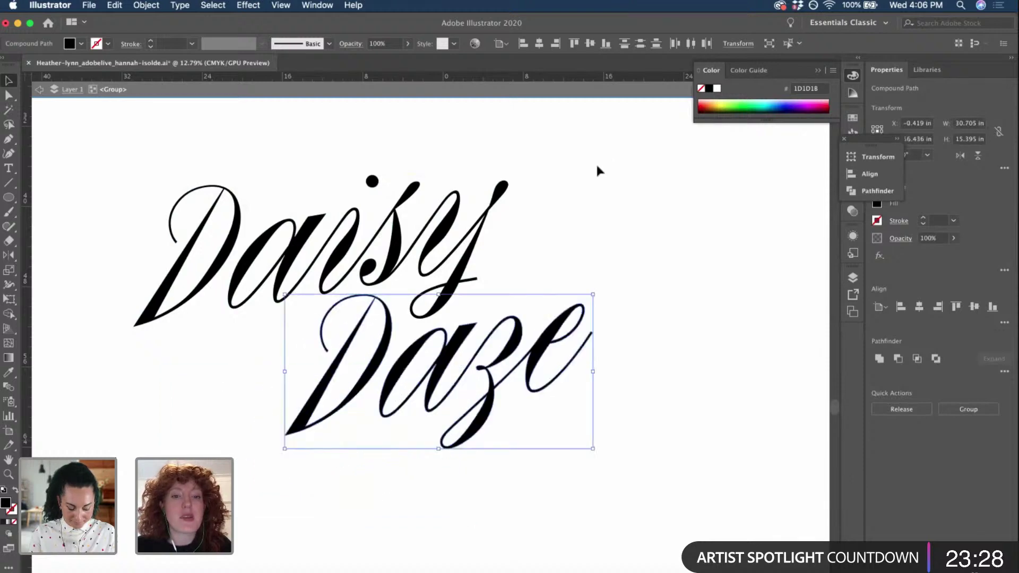
- Group the two repositioned words and rotate them counterclockwise to a tilt of about 14°
{"action": "left_click_drag", "start_coordinate": [636, 160], "coordinate": [129, 417]}
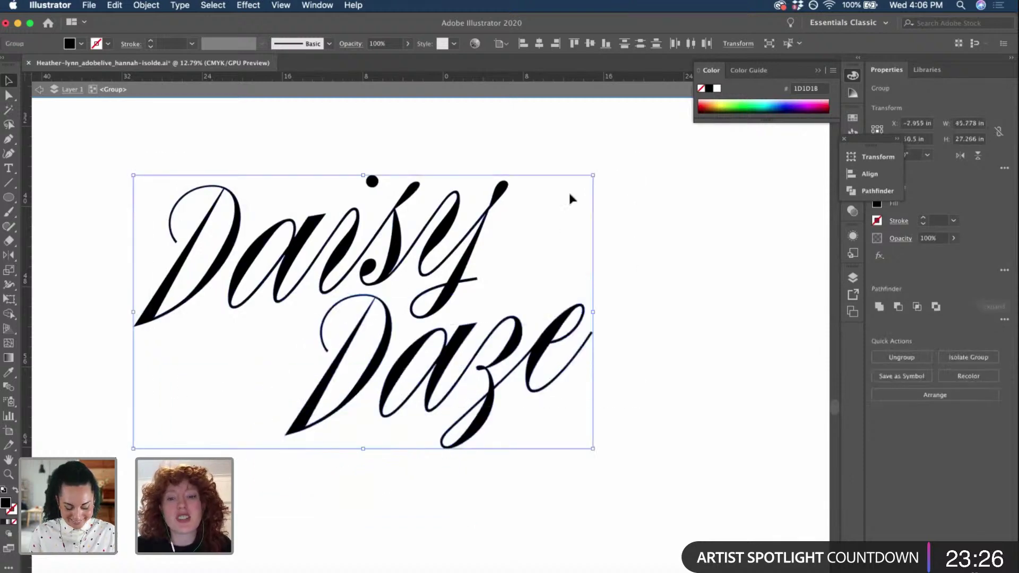
{"action": "left_click_drag", "start_coordinate": [599, 171], "coordinate": [556, 128]}
{"action": "scroll", "coordinate": [585, 222], "scroll_direction": "down", "scroll_amount": 4}
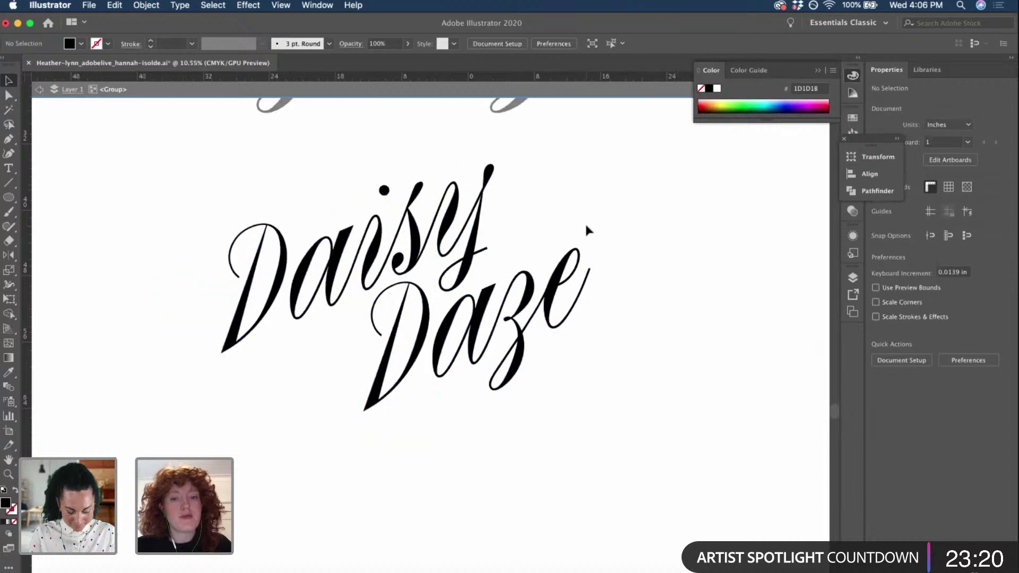
{"action": "scroll", "coordinate": [585, 221], "scroll_direction": "up", "scroll_amount": 2}
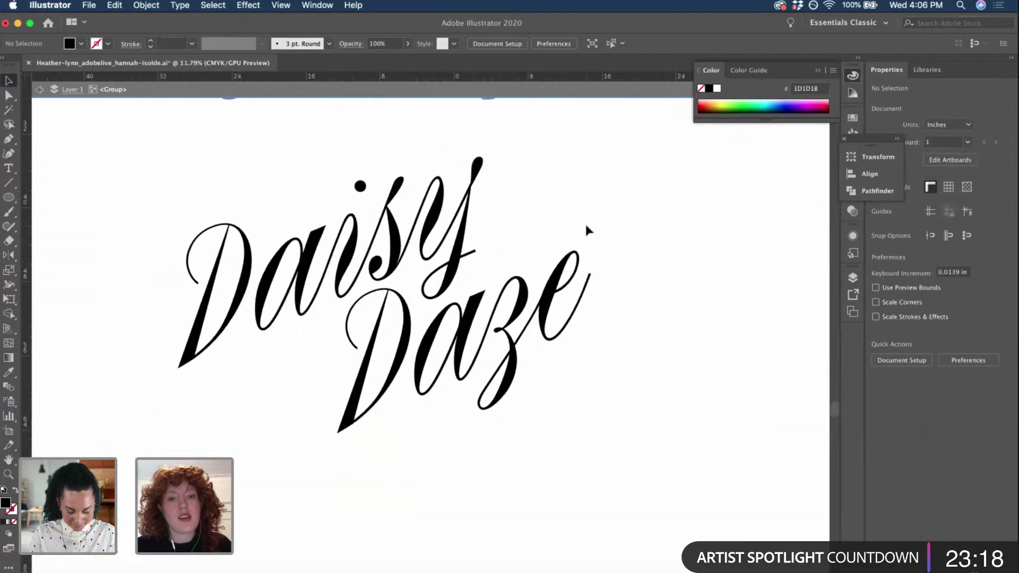
{"action": "scroll", "coordinate": [102, 176], "scroll_direction": "up", "scroll_amount": 2}
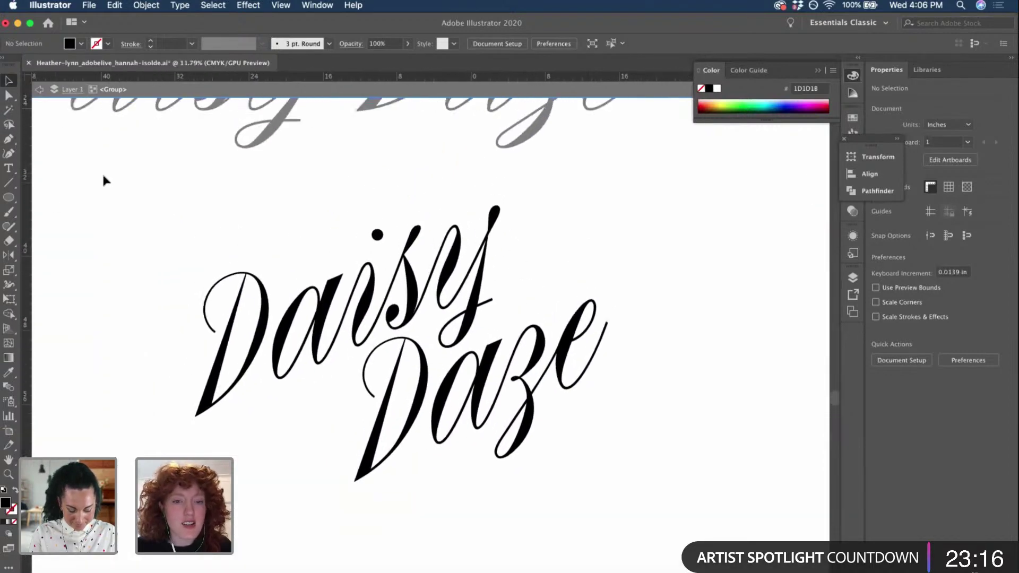
- Leave group isolation and move the tilted "Daisy Daze" lettering to the right, toward the red diamond
{"action": "left_click", "coordinate": [377, 235]}
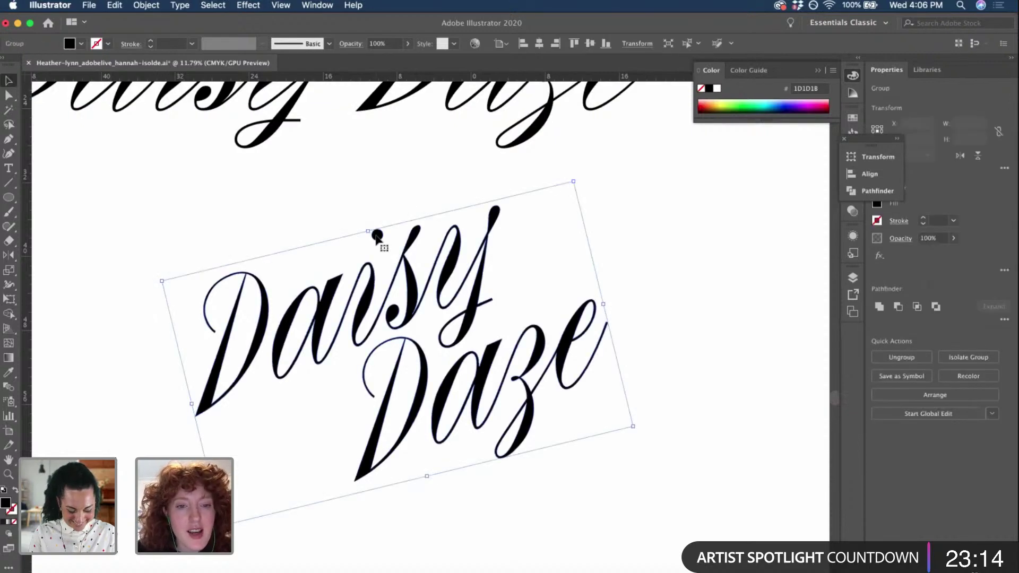
{"action": "scroll", "coordinate": [372, 196], "scroll_direction": "down", "scroll_amount": 3}
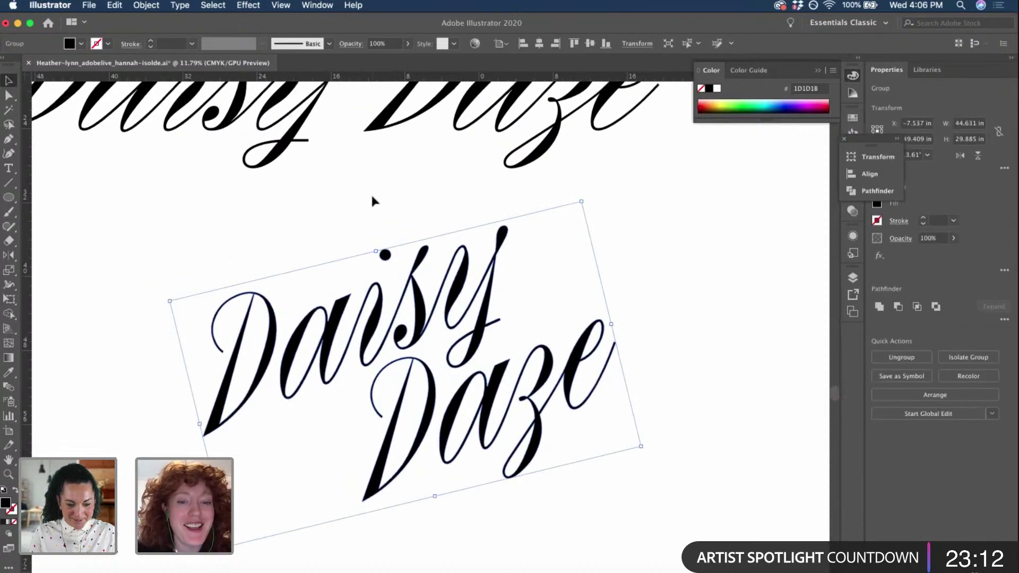
{"action": "scroll", "coordinate": [370, 192], "scroll_direction": "up", "scroll_amount": 1}
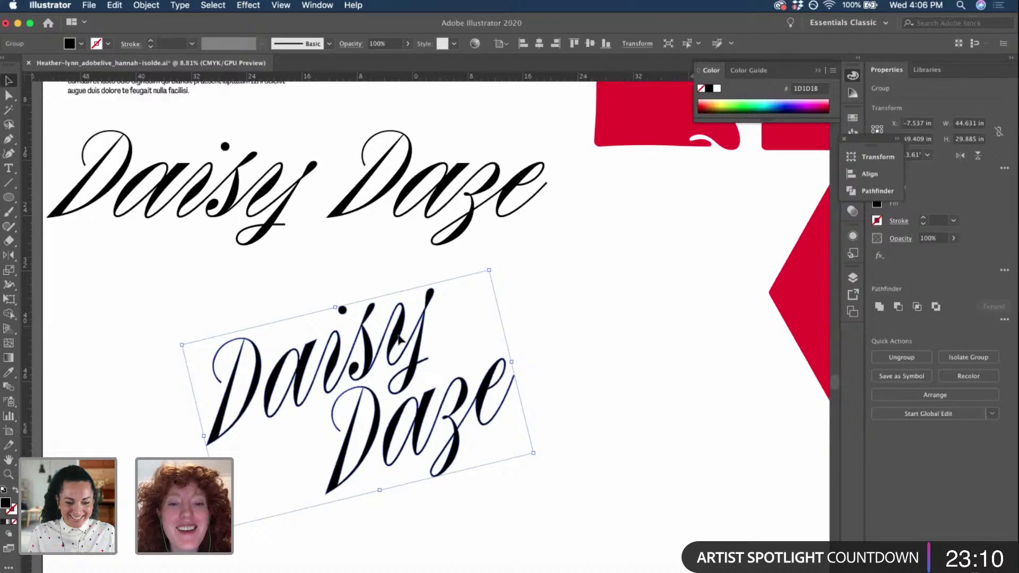
{"action": "left_click_drag", "start_coordinate": [399, 339], "coordinate": [550, 318]}
{"action": "left_click", "coordinate": [604, 218]}
- Examine the letter edges and corners of the bold serif wordmark up close as a reference for the script lettering
{"action": "scroll", "coordinate": [604, 218], "scroll_direction": "up", "scroll_amount": 3}
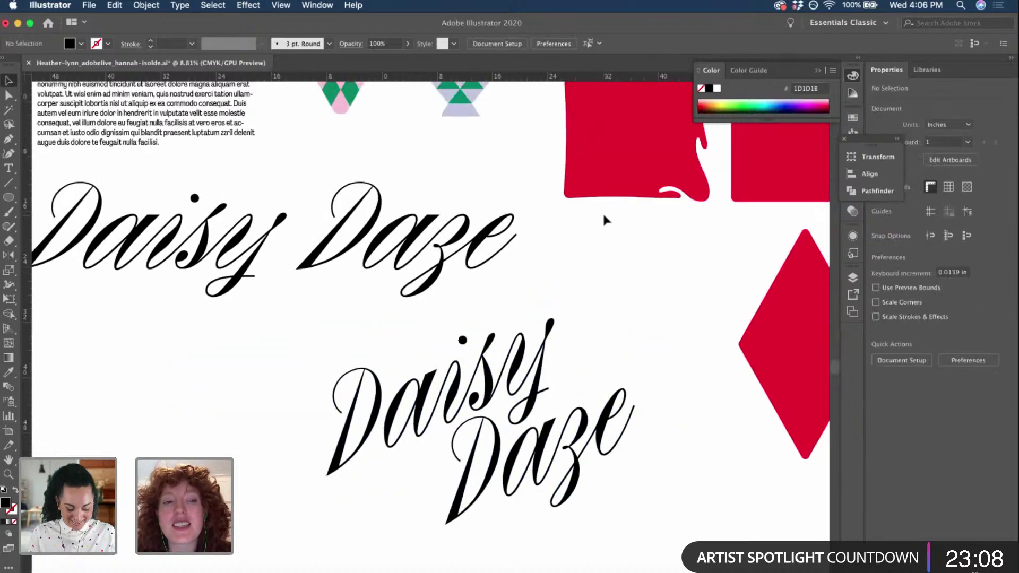
{"action": "scroll", "coordinate": [603, 215], "scroll_direction": "up", "scroll_amount": 2}
{"action": "scroll", "coordinate": [604, 215], "scroll_direction": "down", "scroll_amount": 3}
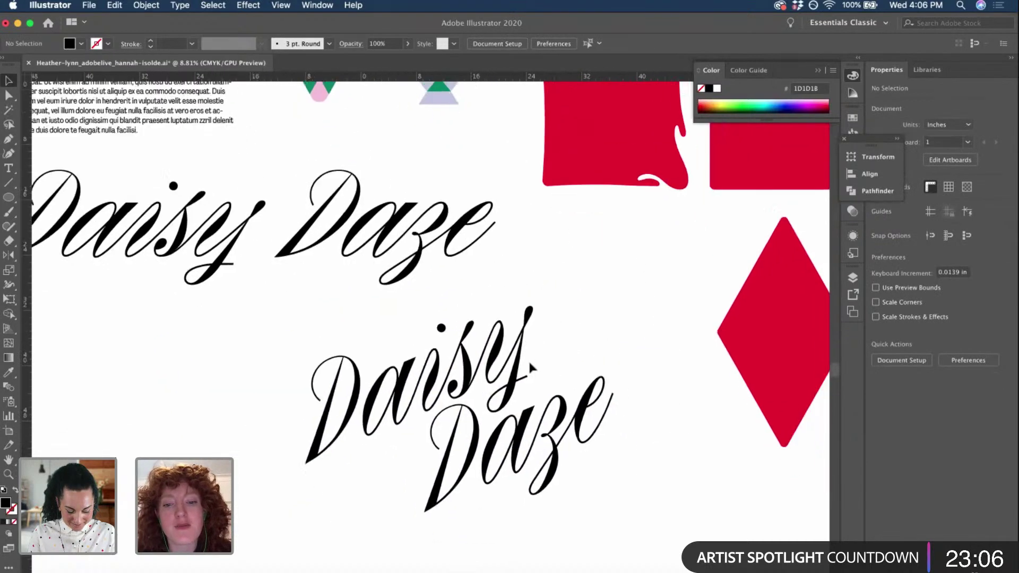
{"action": "scroll", "coordinate": [528, 358], "scroll_direction": "up", "scroll_amount": 3}
{"action": "left_click", "coordinate": [498, 379]}
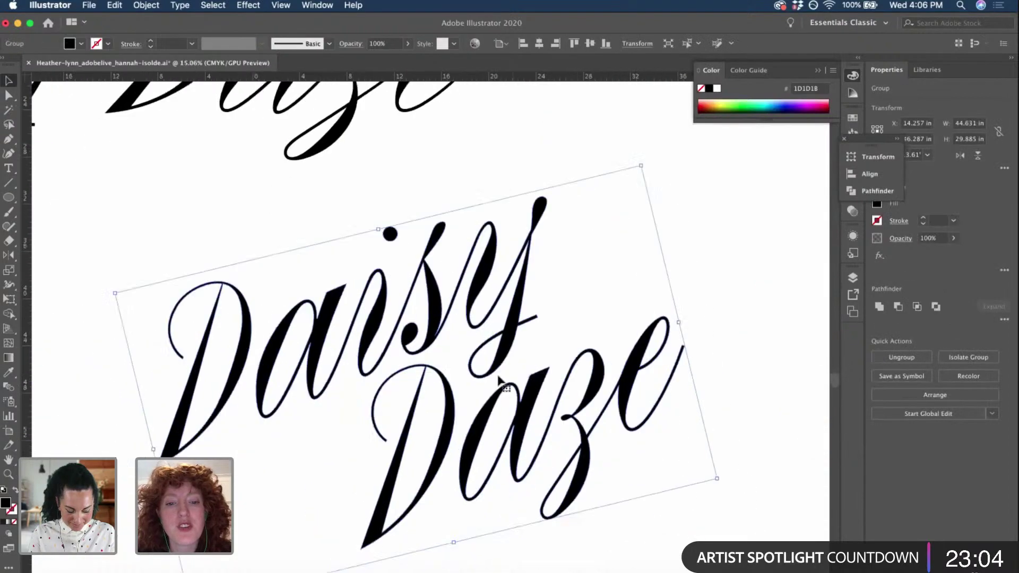
{"action": "scroll", "coordinate": [498, 377], "scroll_direction": "down", "scroll_amount": 2}
{"action": "scroll", "coordinate": [497, 377], "scroll_direction": "up", "scroll_amount": 8}
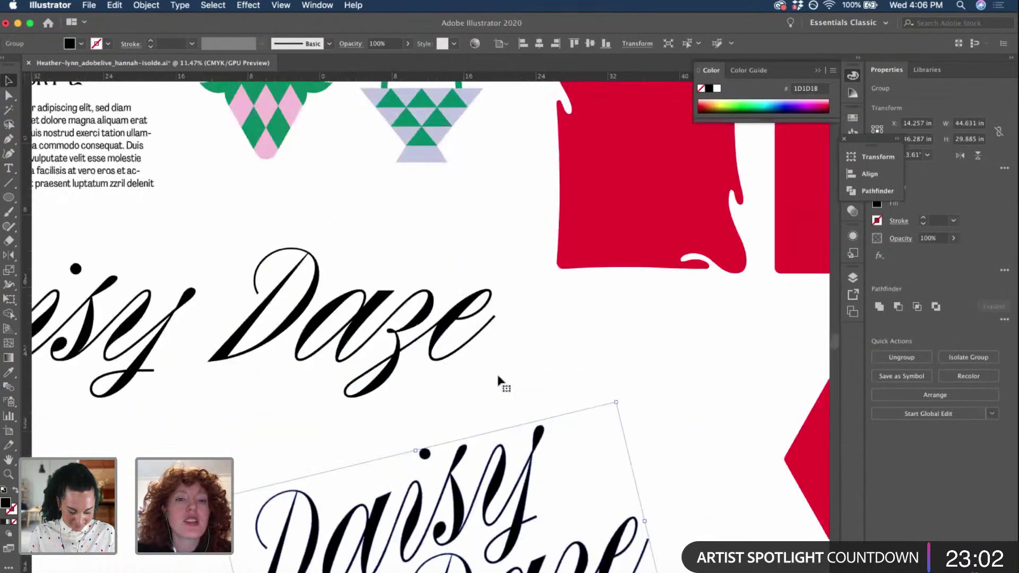
{"action": "scroll", "coordinate": [497, 380], "scroll_direction": "up", "scroll_amount": 6}
{"action": "scroll", "coordinate": [244, 159], "scroll_direction": "up", "scroll_amount": 10}
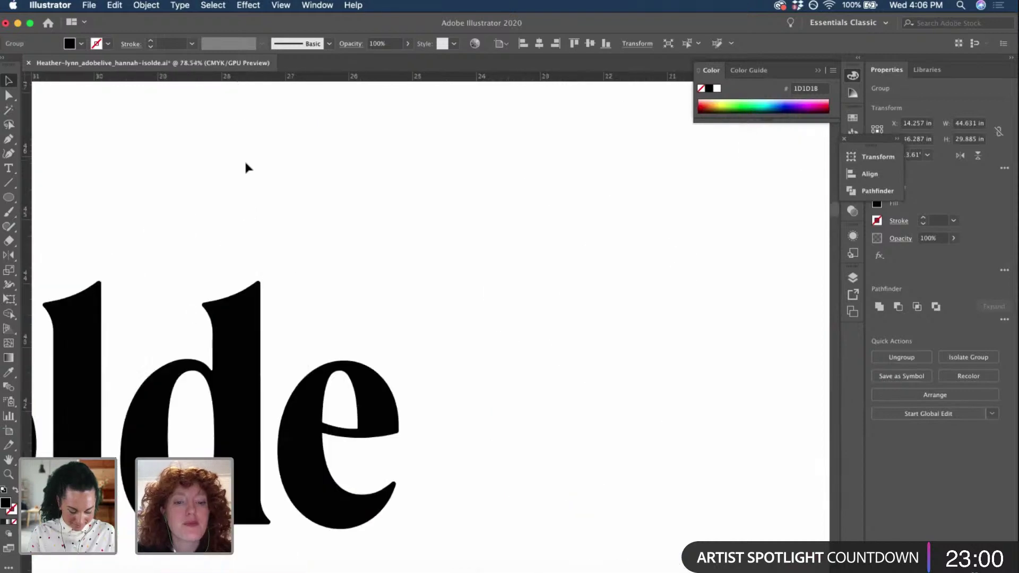
{"action": "scroll", "coordinate": [245, 165], "scroll_direction": "up", "scroll_amount": 2}
{"action": "scroll", "coordinate": [302, 270], "scroll_direction": "up", "scroll_amount": 8}
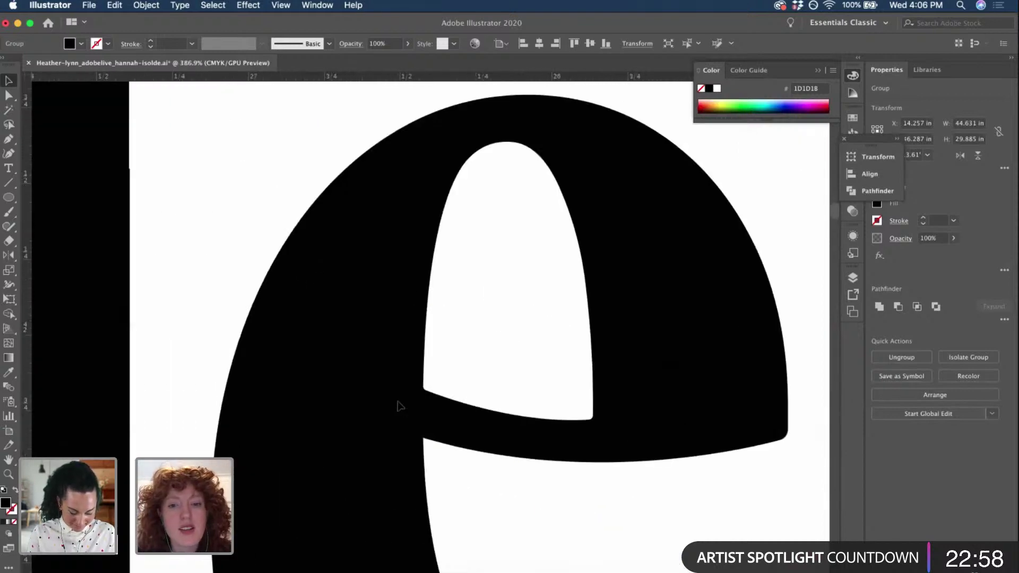
{"action": "scroll", "coordinate": [399, 405], "scroll_direction": "down", "scroll_amount": 4}
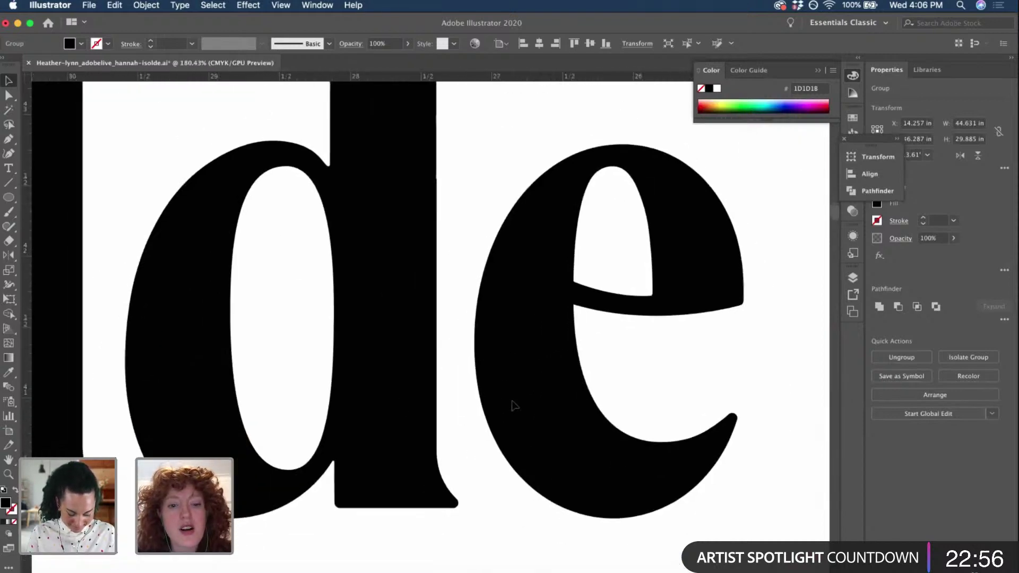
{"action": "scroll", "coordinate": [345, 492], "scroll_direction": "left", "scroll_amount": 10}
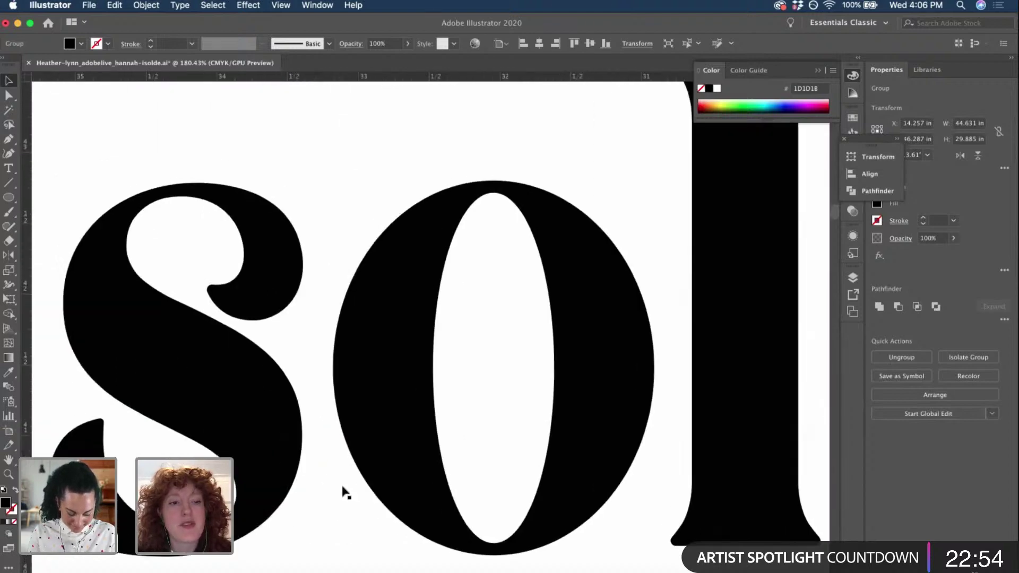
{"action": "scroll", "coordinate": [345, 492], "scroll_direction": "left", "scroll_amount": 10}
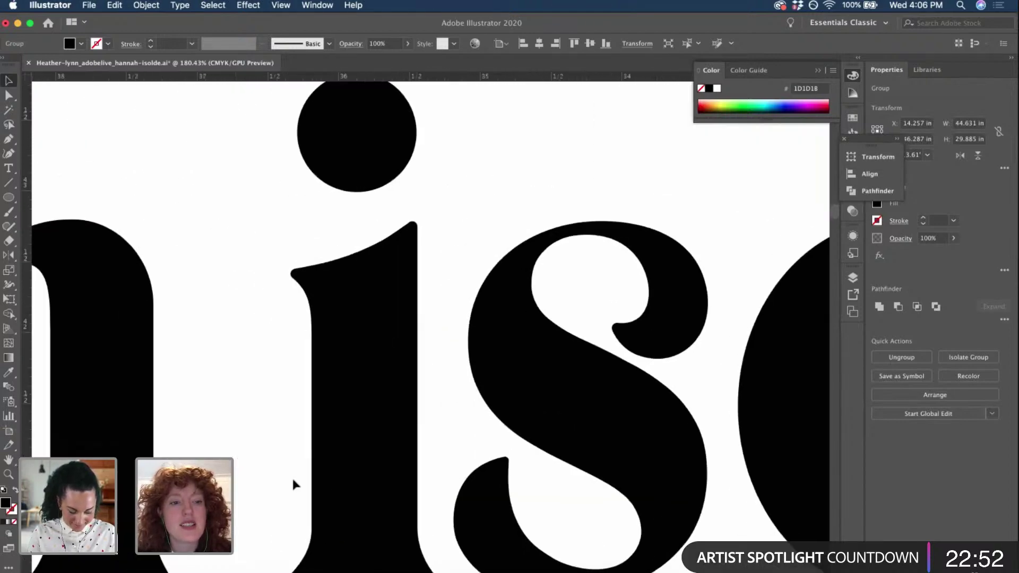
{"action": "scroll", "coordinate": [293, 480], "scroll_direction": "left", "scroll_amount": 10}
{"action": "scroll", "coordinate": [236, 476], "scroll_direction": "down", "scroll_amount": 2}
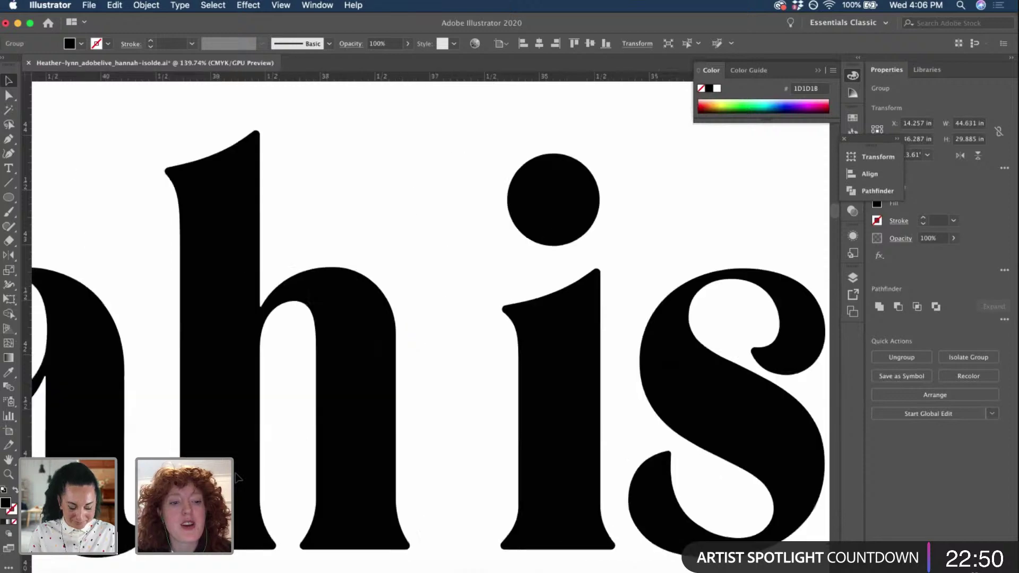
{"action": "scroll", "coordinate": [236, 476], "scroll_direction": "down", "scroll_amount": 5}
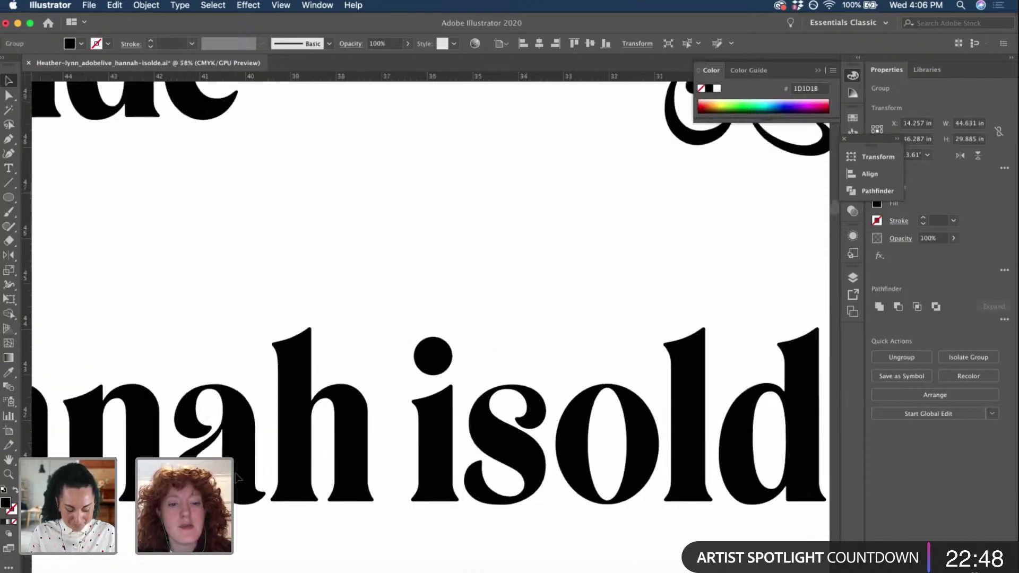
{"action": "scroll", "coordinate": [236, 477], "scroll_direction": "down", "scroll_amount": 5}
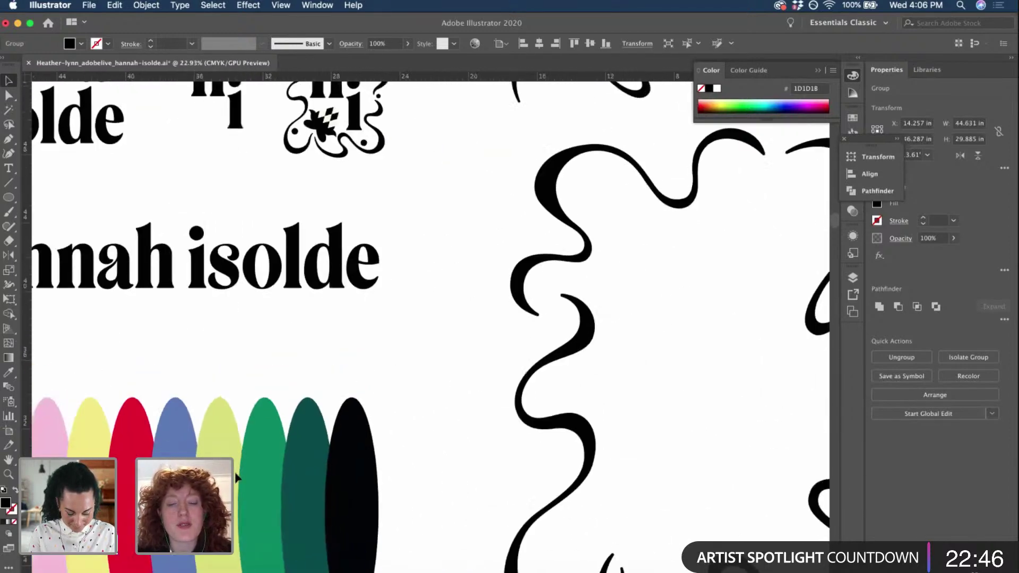
{"action": "scroll", "coordinate": [236, 477], "scroll_direction": "down", "scroll_amount": 15}
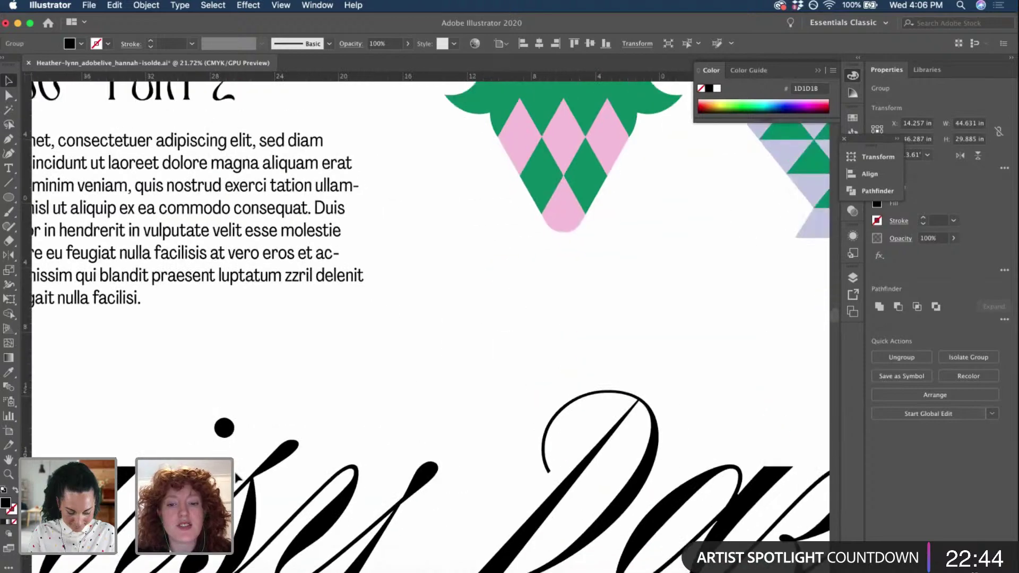
{"action": "scroll", "coordinate": [236, 477], "scroll_direction": "down", "scroll_amount": 10}
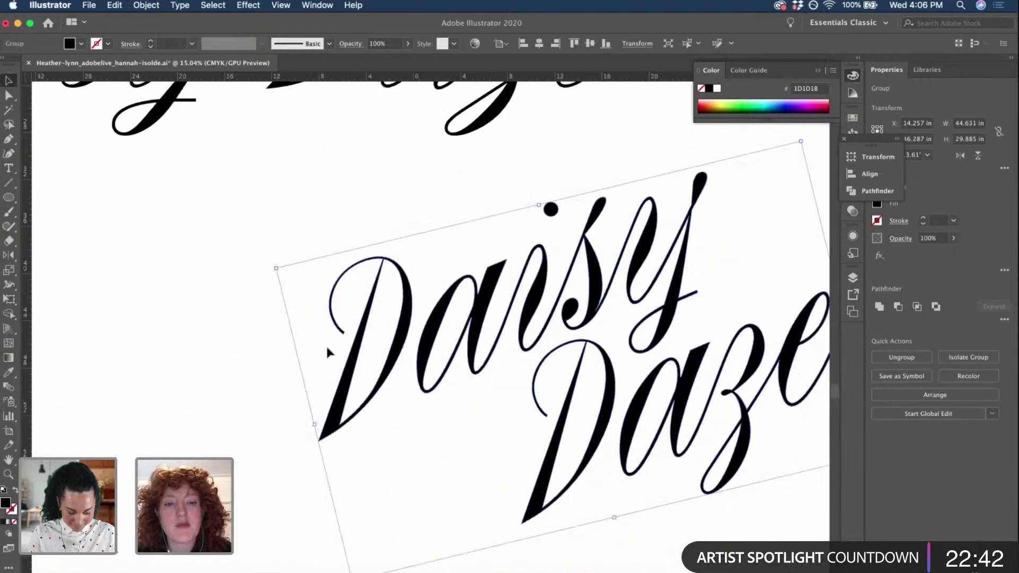
- Round the blunt end corners of the thin curl on the "D" of "Daisy"
{"action": "scroll", "coordinate": [326, 344], "scroll_direction": "up", "scroll_amount": 4}
{"action": "left_click", "coordinate": [9, 95]}
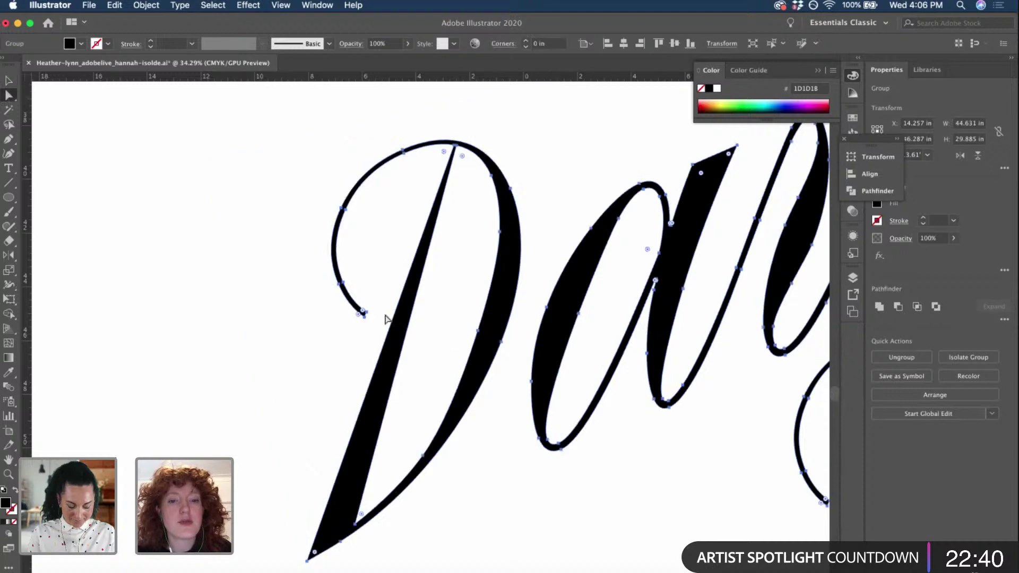
{"action": "scroll", "coordinate": [386, 318], "scroll_direction": "up", "scroll_amount": 5}
{"action": "left_click", "coordinate": [334, 321]}
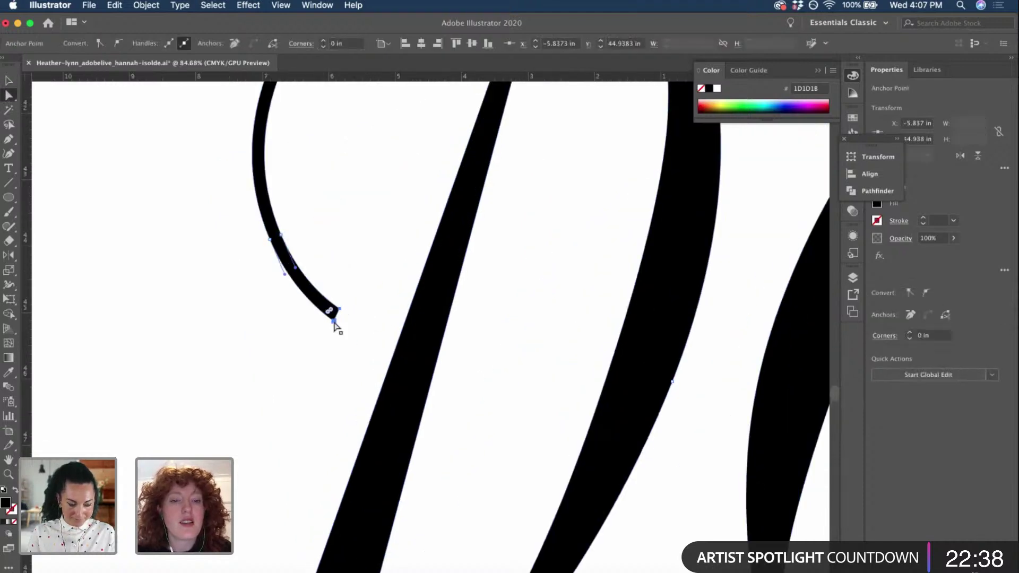
{"action": "left_click", "coordinate": [364, 268]}
{"action": "scroll", "coordinate": [366, 266], "scroll_direction": "down", "scroll_amount": 4}
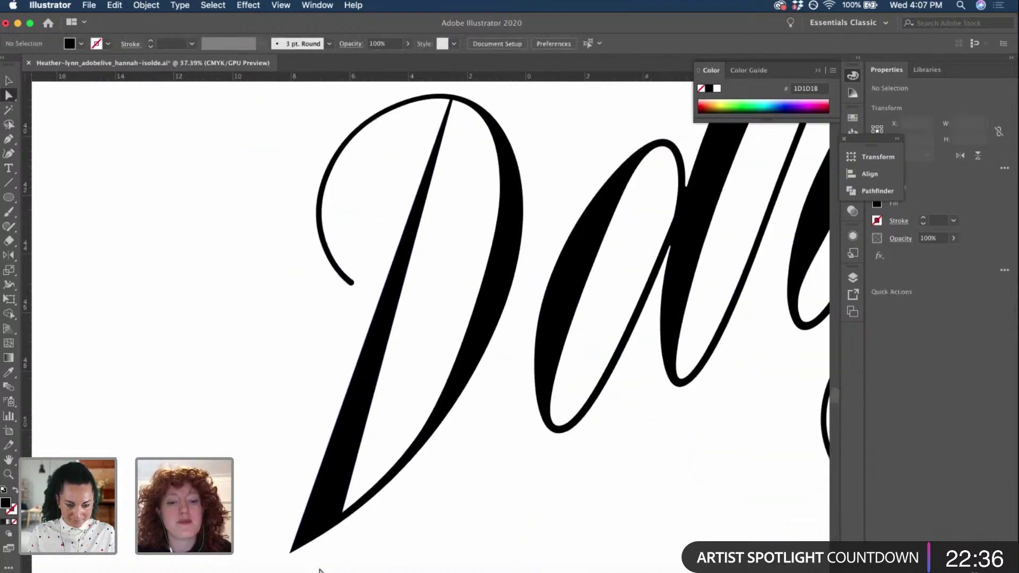
- Round the stem's pointed tip, the top join and the inner counter corners of the "D" in "Daisy" to 0.1 in
{"action": "left_click", "coordinate": [288, 555]}
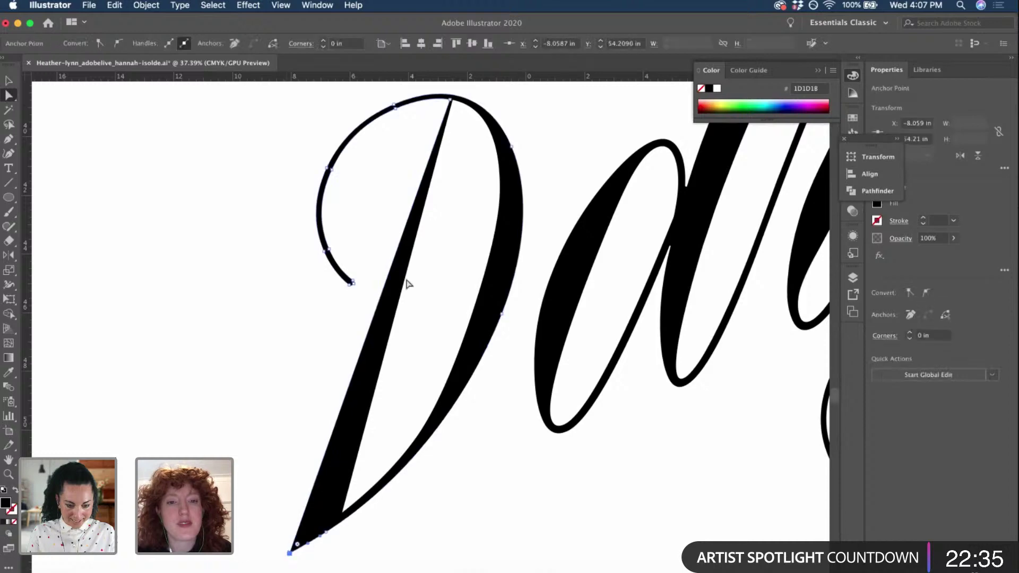
{"action": "left_click", "coordinate": [449, 100], "text": "shift"}
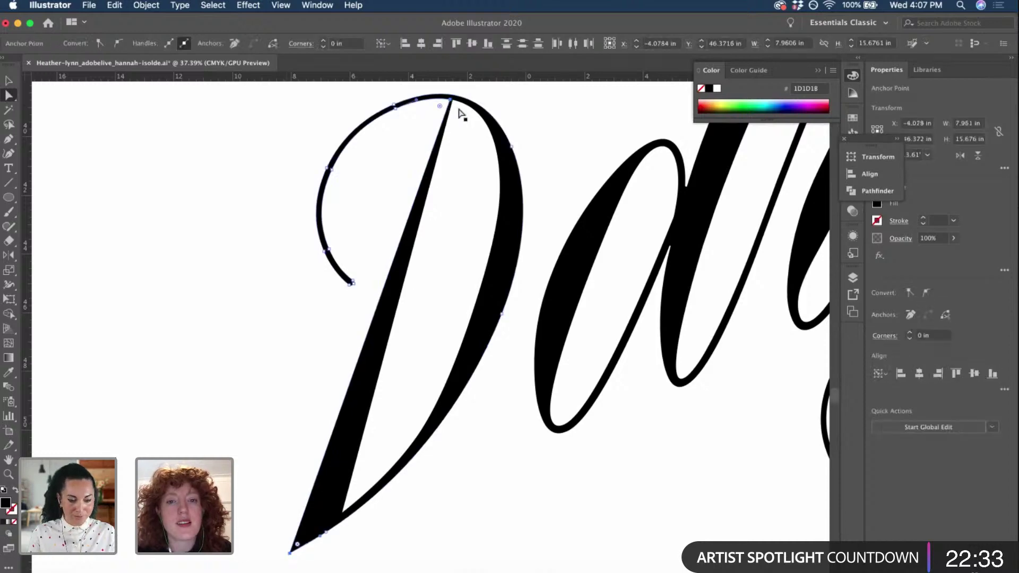
{"action": "left_click", "coordinate": [343, 513], "text": "shift"}
{"action": "left_click", "coordinate": [325, 42]}
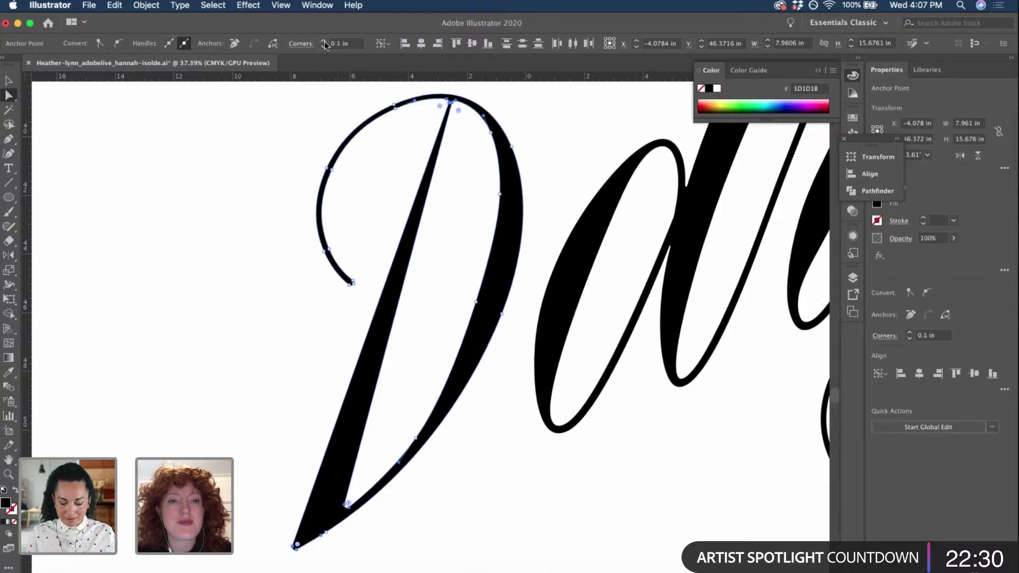
{"action": "left_click", "coordinate": [276, 201]}
- Smooth the corner inside the counter of the "a" in "Daisy" with a 4.61 in corner radius
{"action": "scroll", "coordinate": [609, 237], "scroll_direction": "right", "scroll_amount": 3}
{"action": "scroll", "coordinate": [609, 236], "scroll_direction": "up", "scroll_amount": 1}
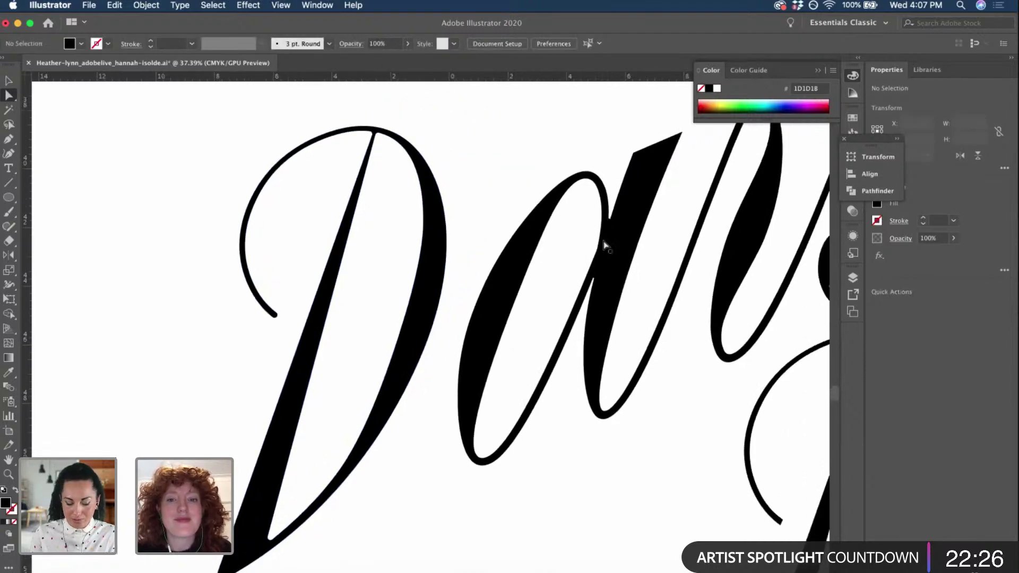
{"action": "left_click", "coordinate": [597, 250]}
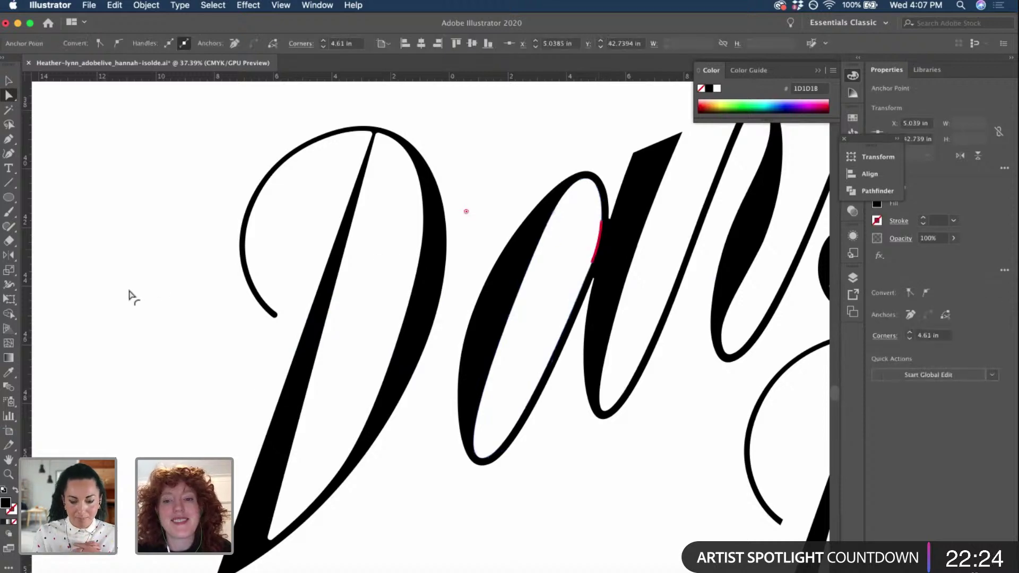
{"action": "left_click", "coordinate": [174, 238]}
- Round the stem top and joins of the "a" plus the upper crotch and ball-terminal notch of the "s" to 0.1 in
{"action": "scroll", "coordinate": [664, 221], "scroll_direction": "right", "scroll_amount": 1}
{"action": "scroll", "coordinate": [664, 220], "scroll_direction": "right", "scroll_amount": 2}
{"action": "scroll", "coordinate": [663, 220], "scroll_direction": "up", "scroll_amount": 1}
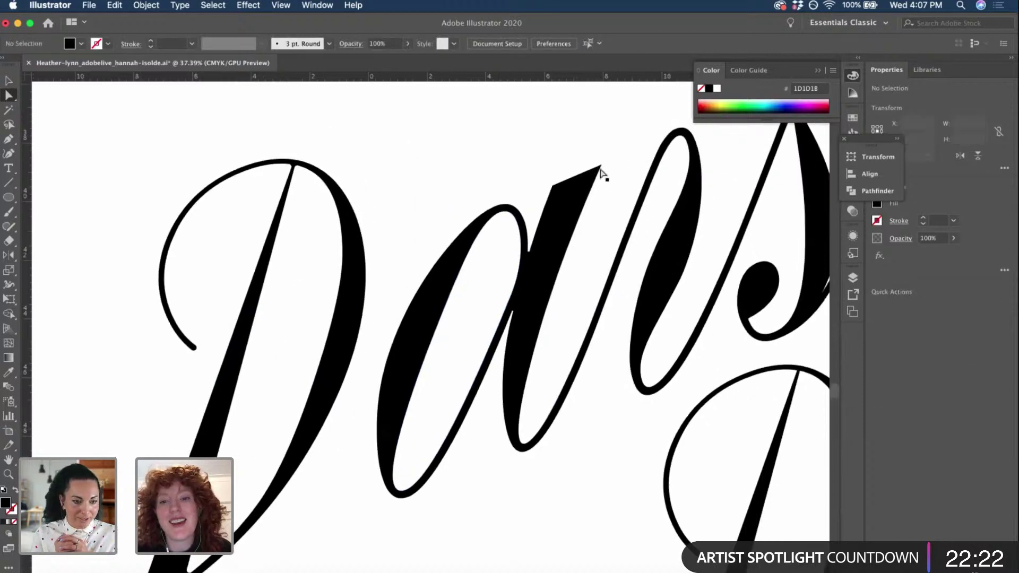
{"action": "left_click", "coordinate": [601, 166]}
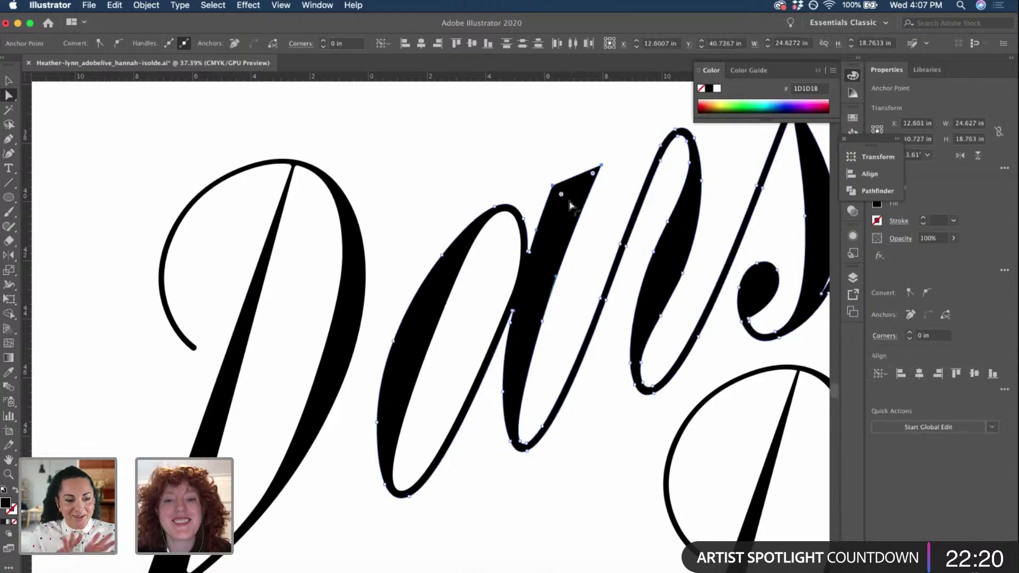
{"action": "scroll", "coordinate": [529, 257], "scroll_direction": "up", "scroll_amount": 5}
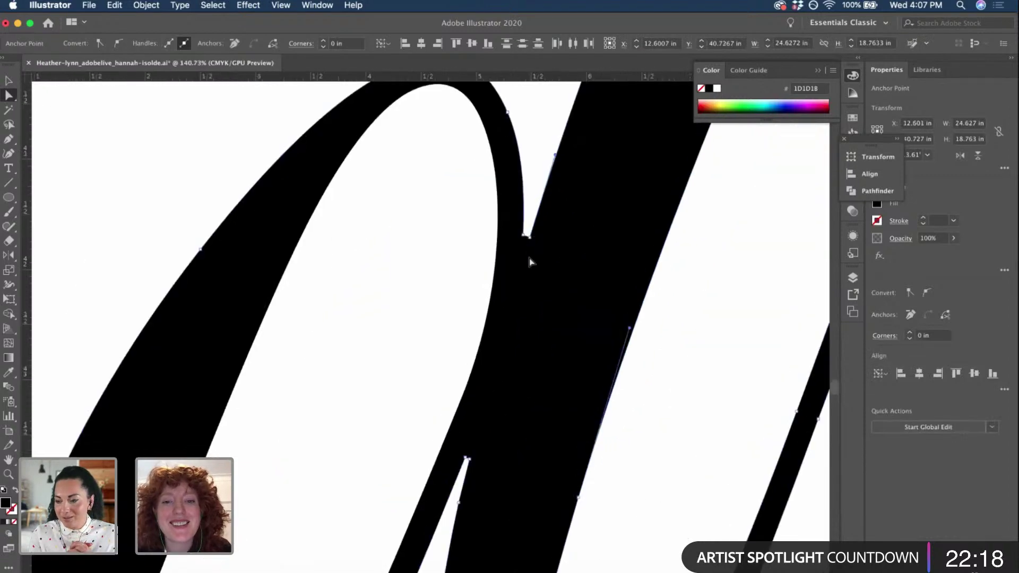
{"action": "scroll", "coordinate": [529, 258], "scroll_direction": "down", "scroll_amount": 4}
{"action": "scroll", "coordinate": [530, 258], "scroll_direction": "right", "scroll_amount": 5}
{"action": "scroll", "coordinate": [530, 258], "scroll_direction": "up", "scroll_amount": 2}
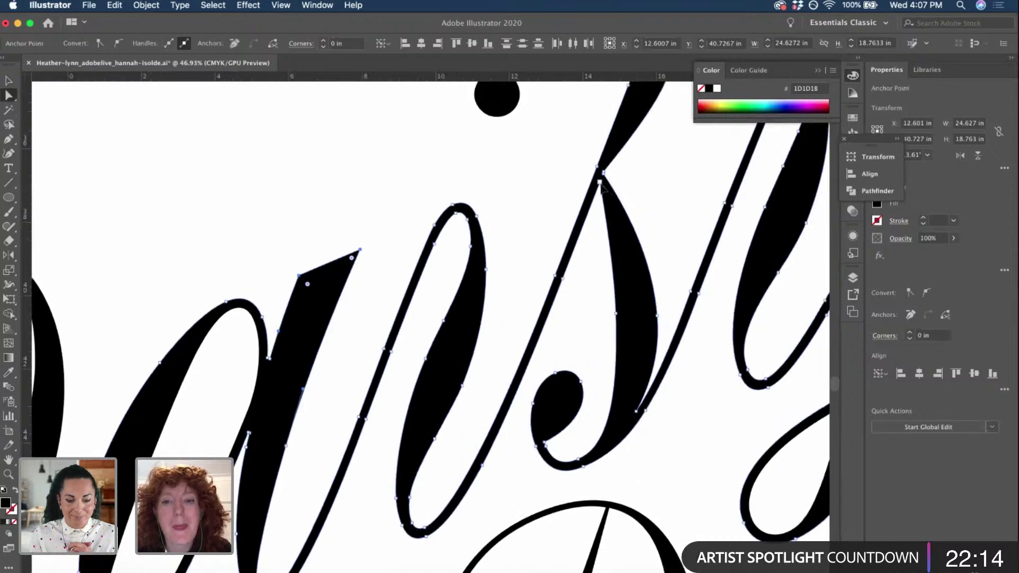
{"action": "scroll", "coordinate": [601, 172], "scroll_direction": "right", "scroll_amount": 2}
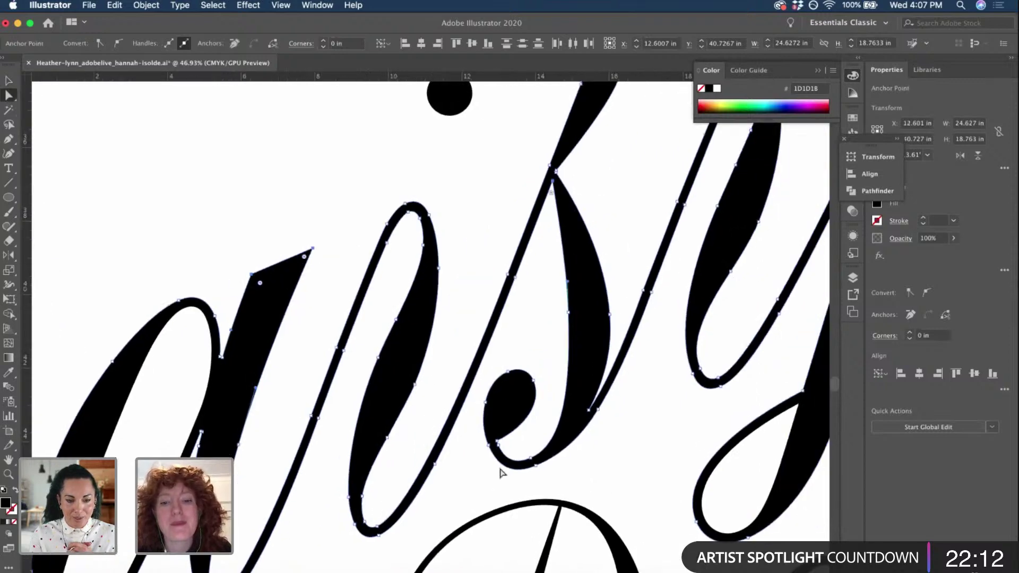
{"action": "left_click", "coordinate": [497, 442]}
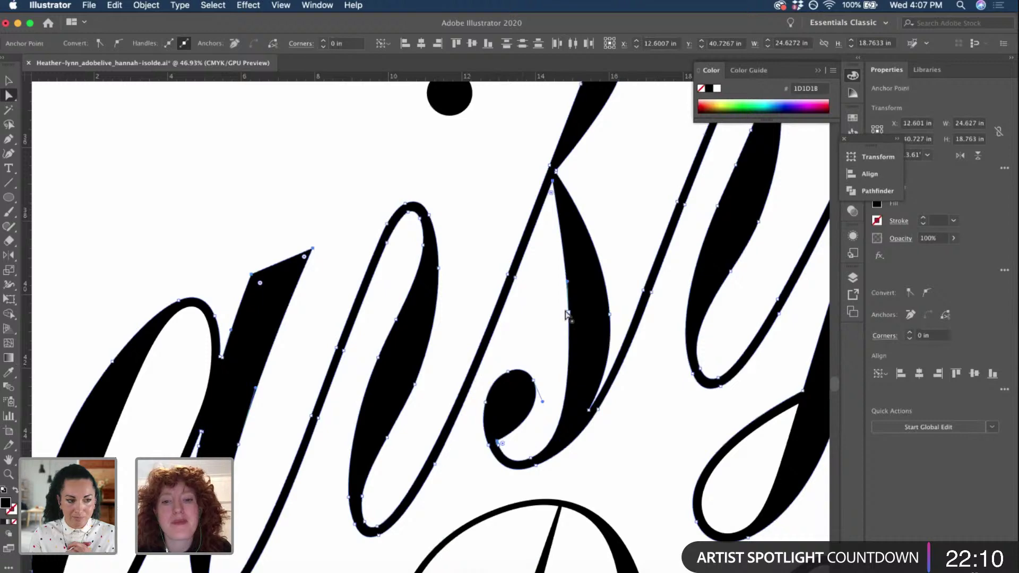
{"action": "scroll", "coordinate": [566, 314], "scroll_direction": "up", "scroll_amount": 3}
{"action": "scroll", "coordinate": [566, 314], "scroll_direction": "right", "scroll_amount": 2}
{"action": "scroll", "coordinate": [546, 442], "scroll_direction": "down", "scroll_amount": 1}
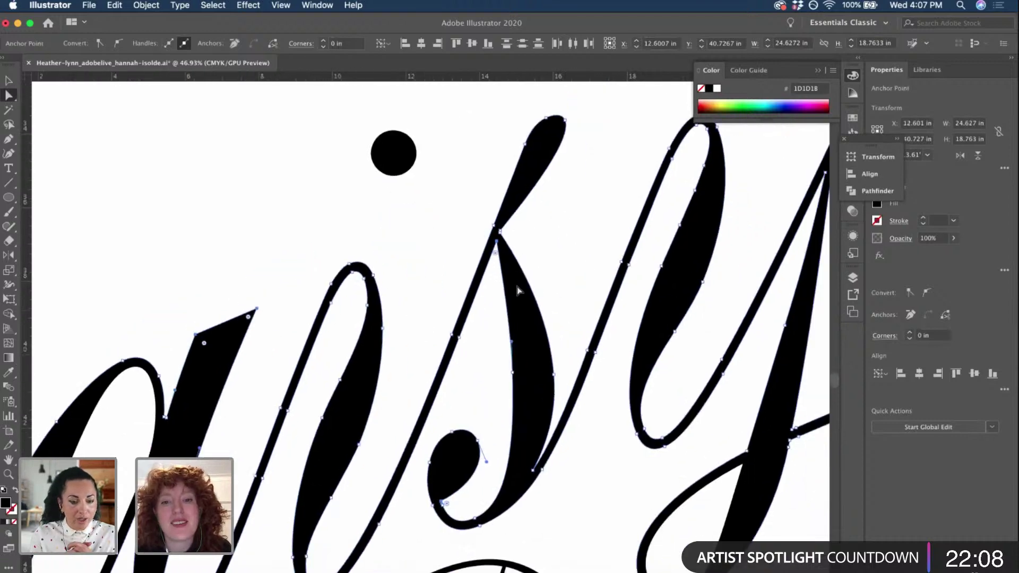
{"action": "left_click", "coordinate": [322, 42]}
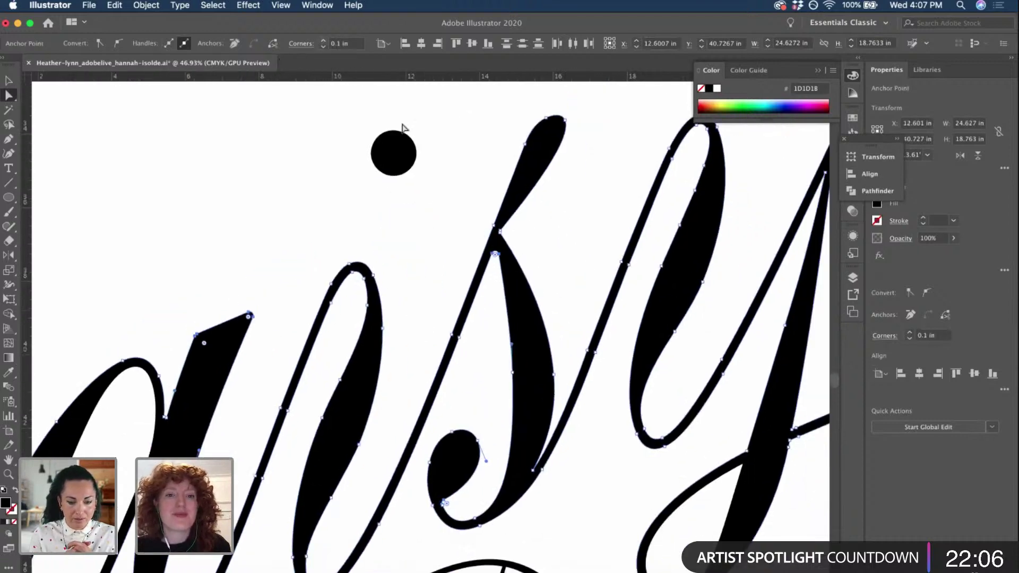
{"action": "left_click", "coordinate": [561, 341]}
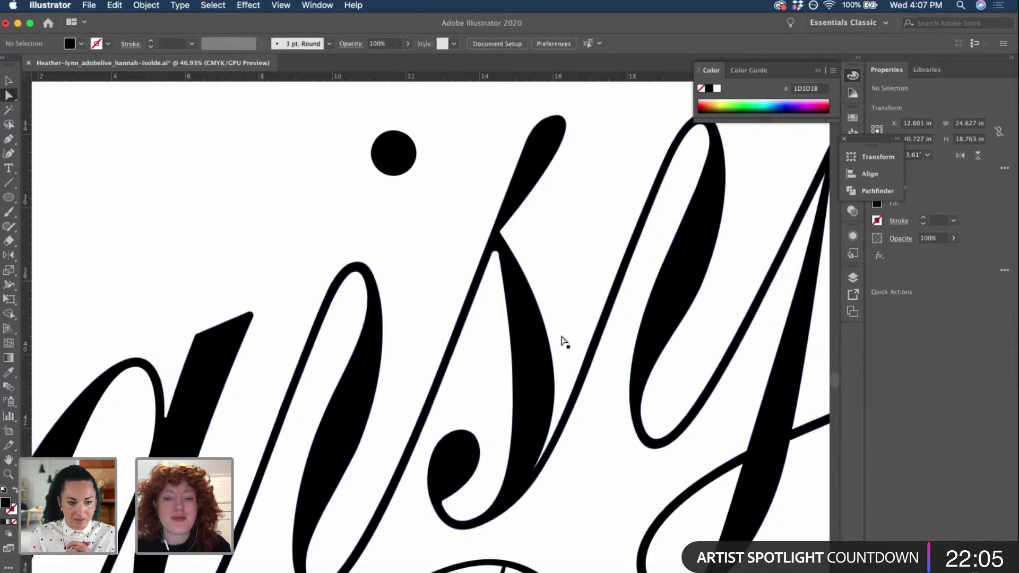
- Round the crotch where the "s" meets its exit stroke to 0.05 in and pull it deeper into the join
{"action": "left_click", "coordinate": [533, 471]}
{"action": "left_click", "coordinate": [322, 41]}
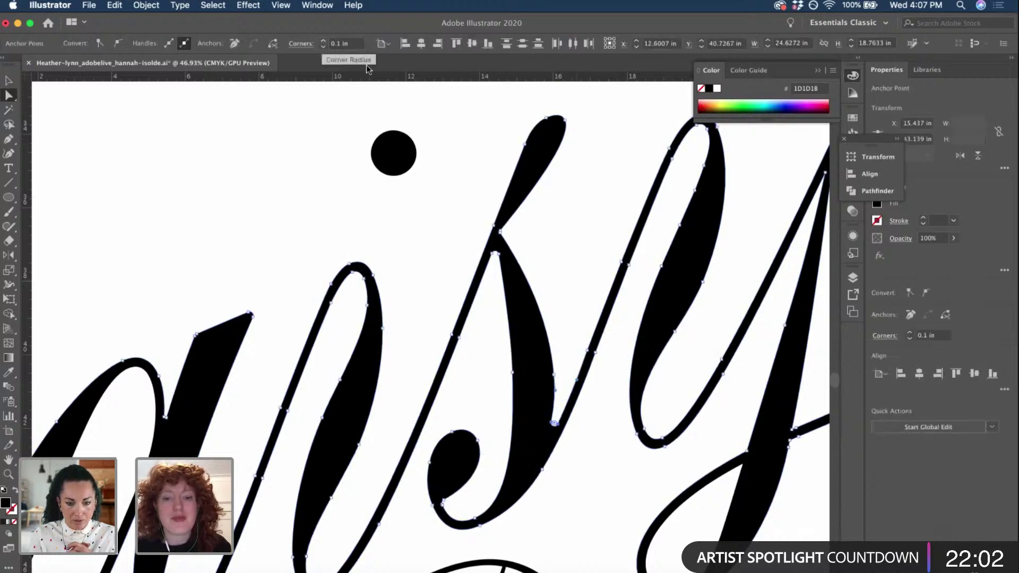
{"action": "scroll", "coordinate": [566, 429], "scroll_direction": "up", "scroll_amount": 5}
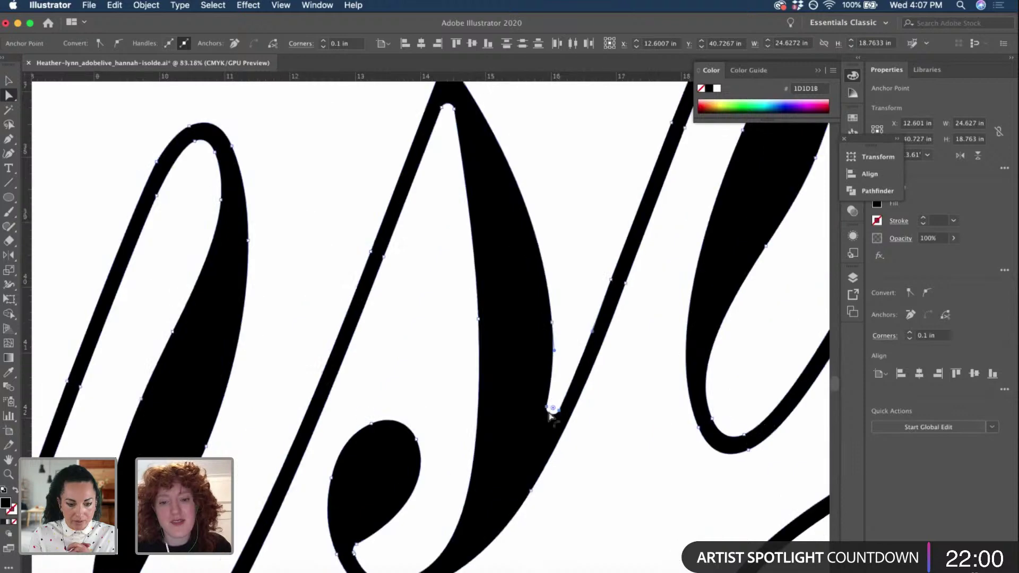
{"action": "left_click_drag", "start_coordinate": [552, 420], "coordinate": [535, 448]}
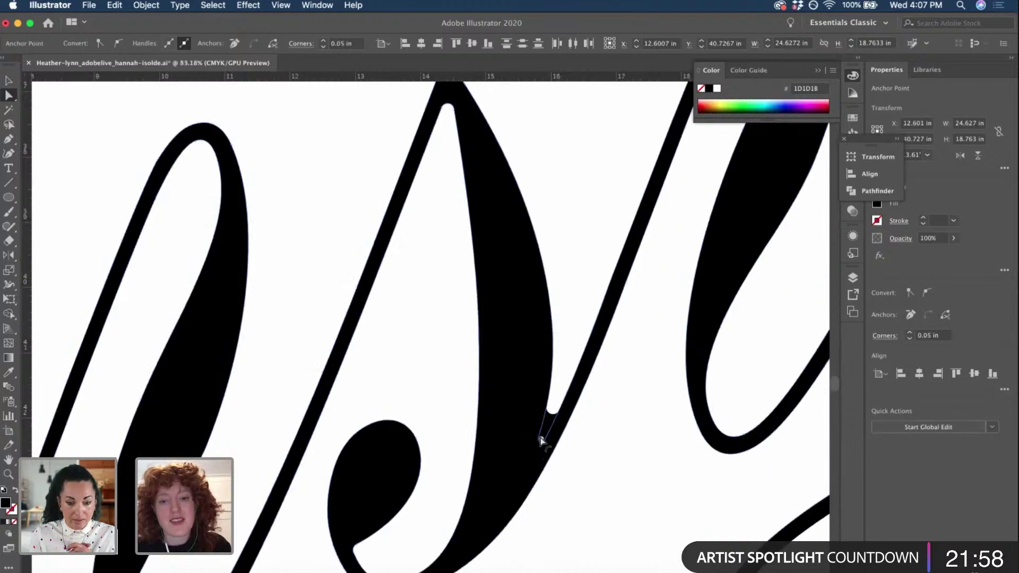
{"action": "left_click", "coordinate": [562, 269]}
- Round the outer notch of the "s", where its upper terminal meets the body, to 0.07 in
{"action": "scroll", "coordinate": [562, 269], "scroll_direction": "down", "scroll_amount": 5}
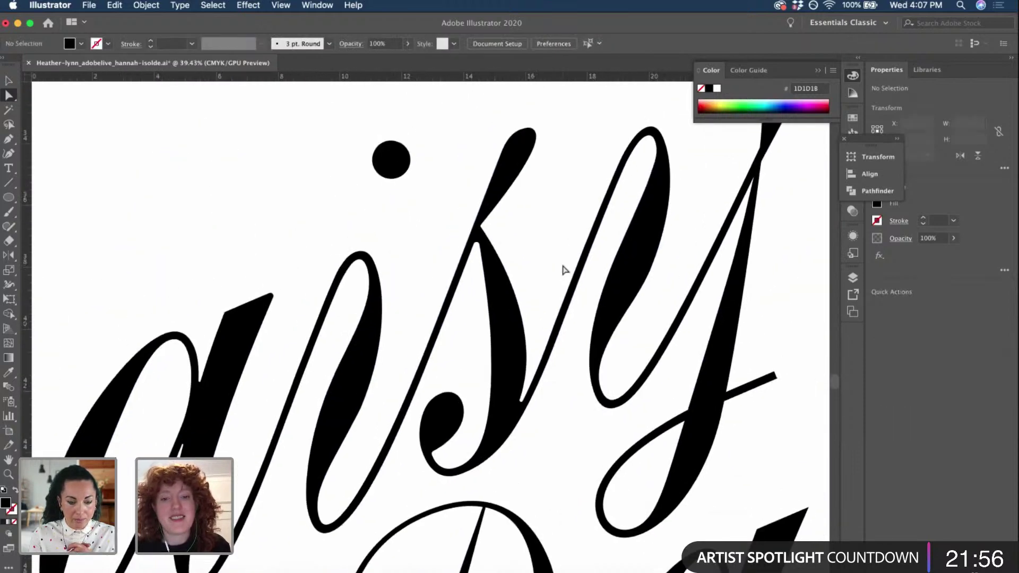
{"action": "scroll", "coordinate": [564, 269], "scroll_direction": "right", "scroll_amount": 2}
{"action": "left_click", "coordinate": [453, 235]}
{"action": "scroll", "coordinate": [455, 236], "scroll_direction": "up", "scroll_amount": 8}
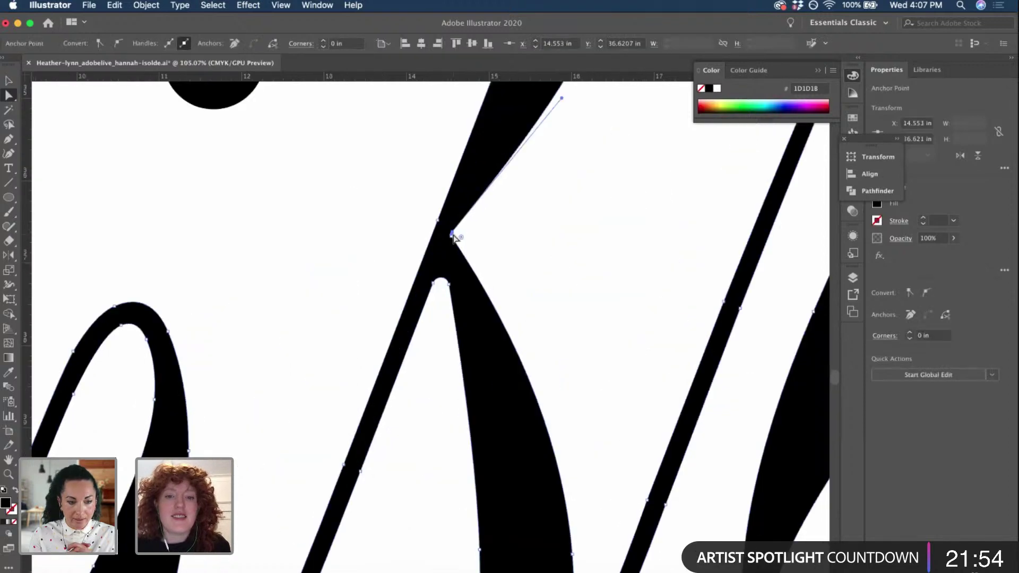
{"action": "scroll", "coordinate": [461, 238], "scroll_direction": "down", "scroll_amount": 3}
{"action": "left_click", "coordinate": [463, 237]}
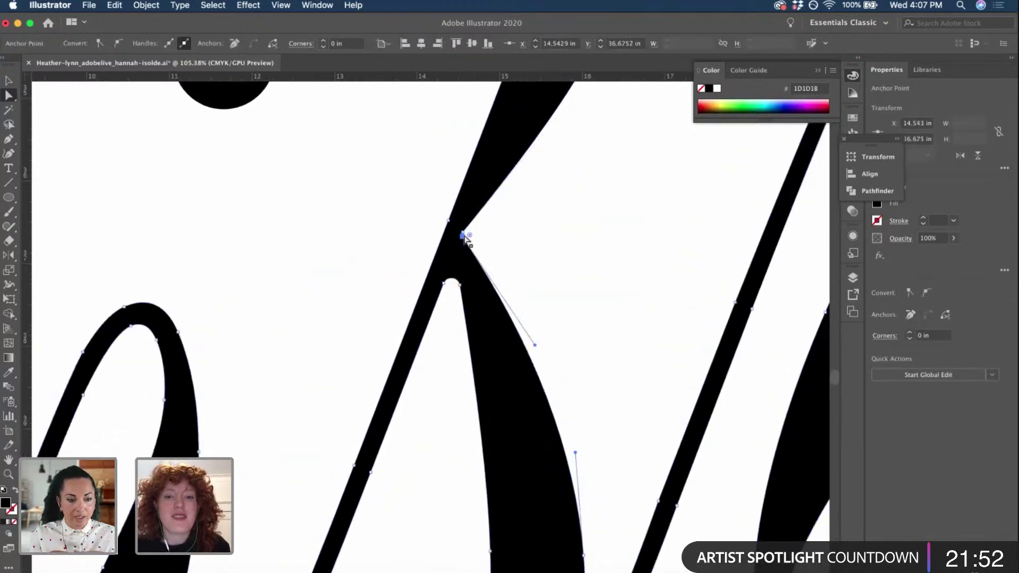
{"action": "left_click", "coordinate": [470, 236], "text": "shift"}
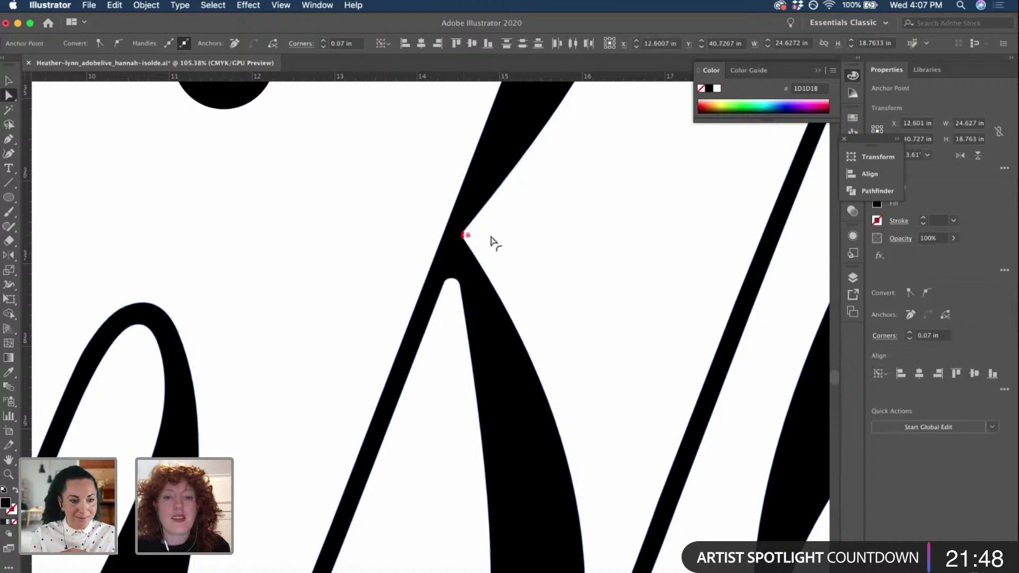
{"action": "left_click", "coordinate": [584, 204]}
- Smooth the left edge of the "y", where its upper terminal narrows into the stem, with a corner radius of about 3.1 in
{"action": "scroll", "coordinate": [586, 198], "scroll_direction": "down", "scroll_amount": 1}
{"action": "scroll", "coordinate": [586, 197], "scroll_direction": "down", "scroll_amount": 3}
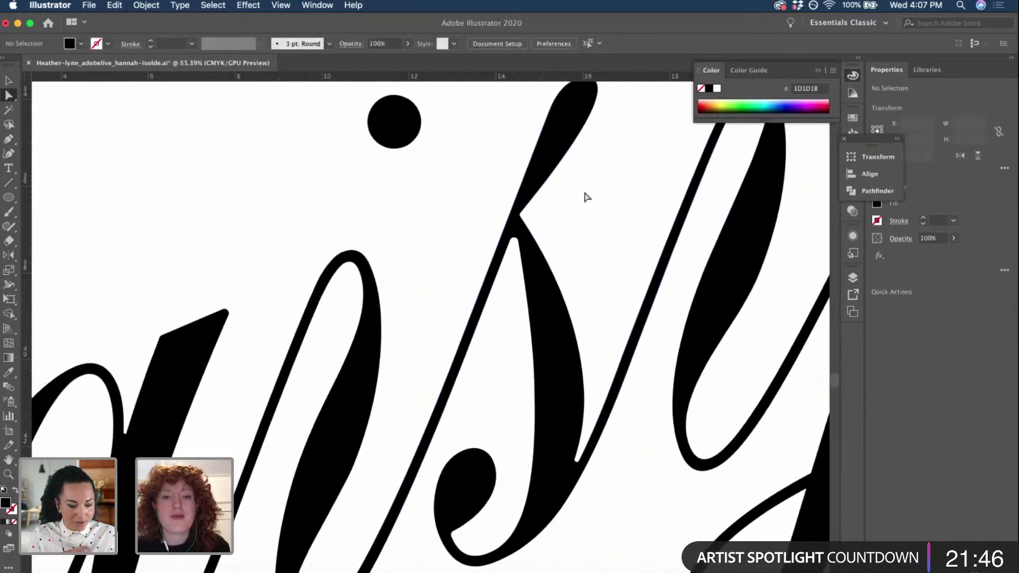
{"action": "scroll", "coordinate": [494, 204], "scroll_direction": "down", "scroll_amount": 1}
{"action": "scroll", "coordinate": [493, 205], "scroll_direction": "right", "scroll_amount": 2}
{"action": "scroll", "coordinate": [494, 204], "scroll_direction": "down", "scroll_amount": 1}
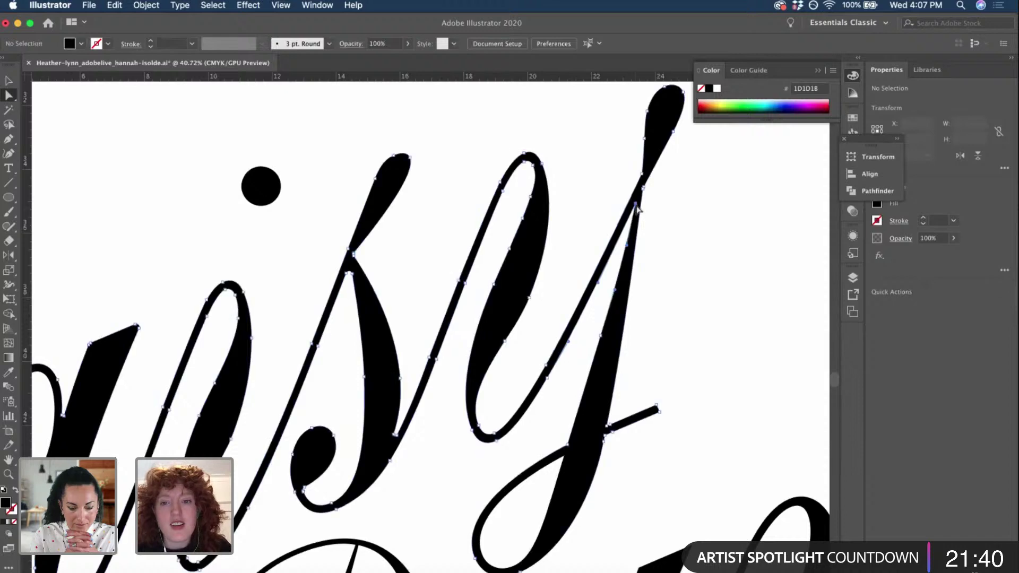
{"action": "left_click", "coordinate": [634, 208]}
{"action": "scroll", "coordinate": [638, 209], "scroll_direction": "up", "scroll_amount": 3}
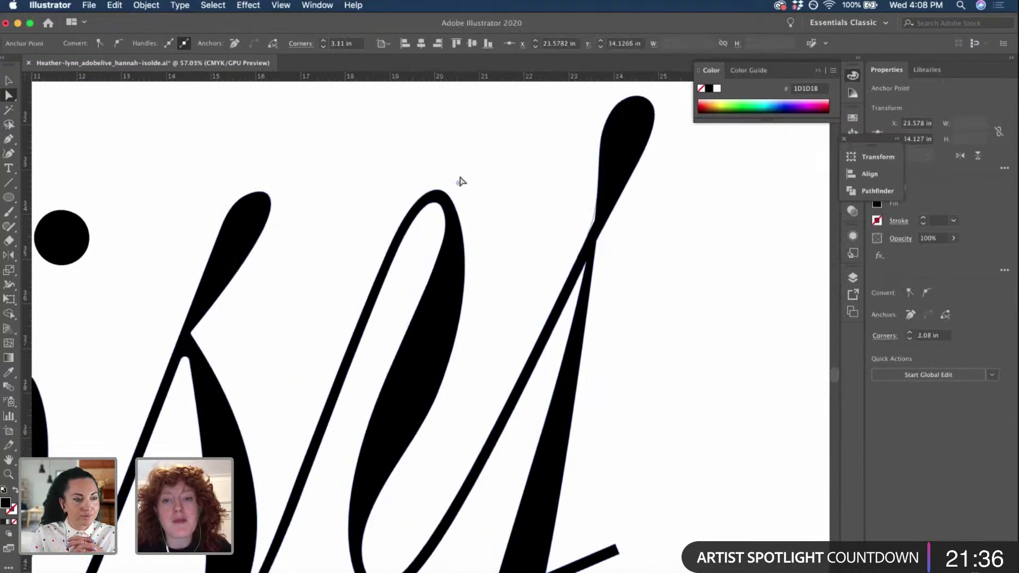
{"action": "left_click", "coordinate": [582, 251]}
{"action": "left_click", "coordinate": [597, 242]}
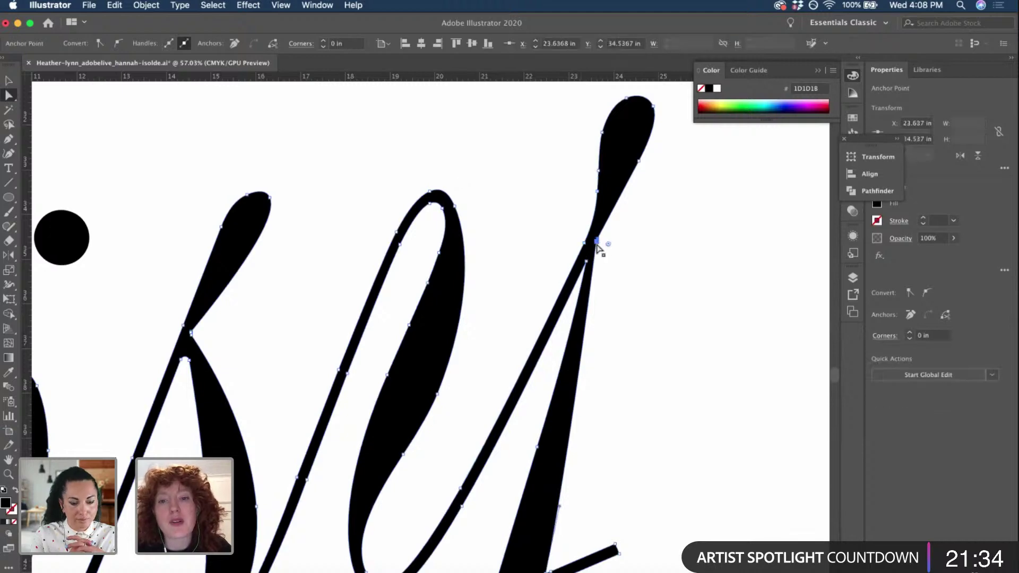
{"action": "left_click", "coordinate": [599, 273]}
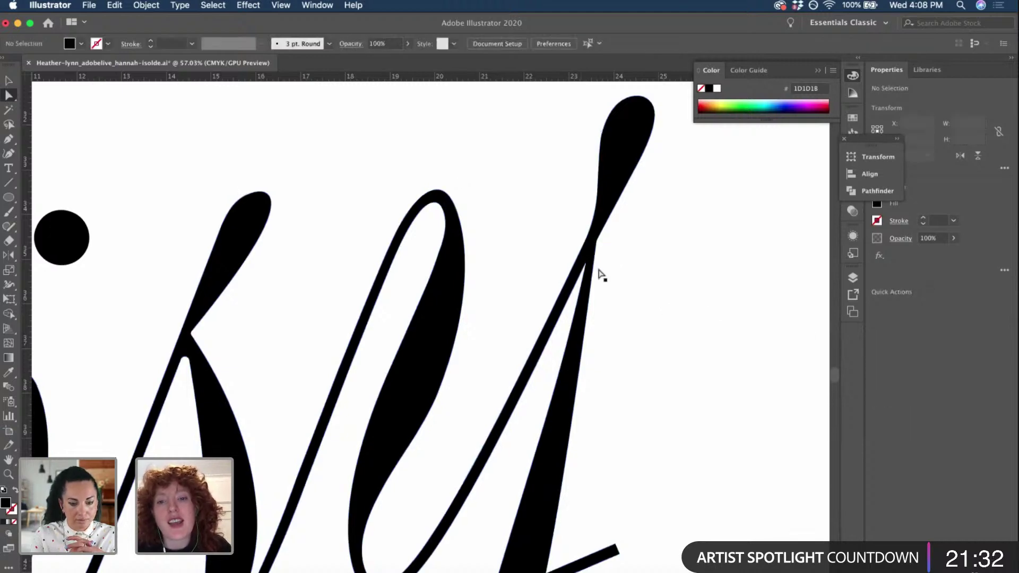
- Round the inner crotch of the "y", where the thin upstroke meets the descending stem, to 0.05 in
{"action": "left_click", "coordinate": [585, 262]}
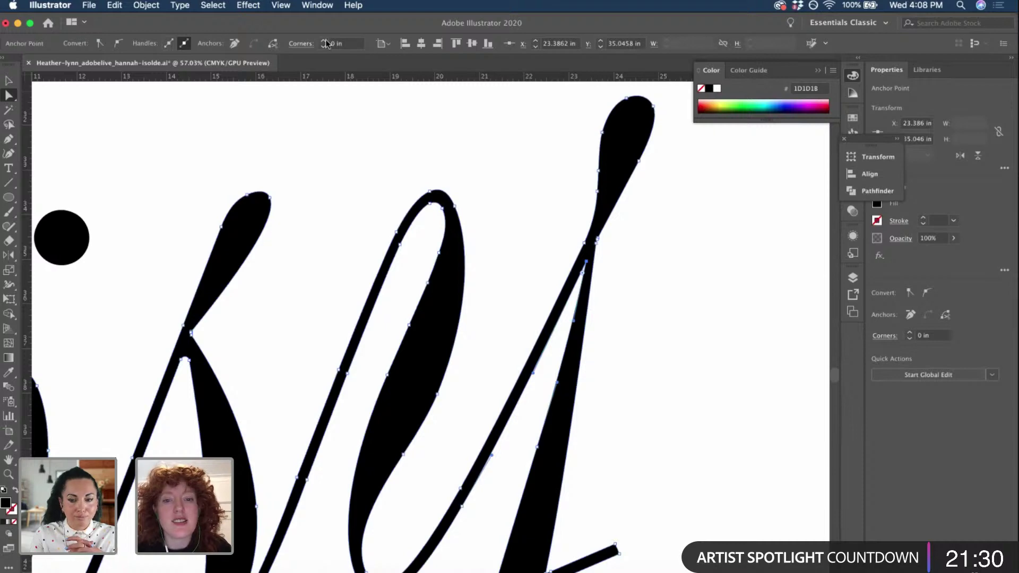
{"action": "left_click", "coordinate": [324, 41]}
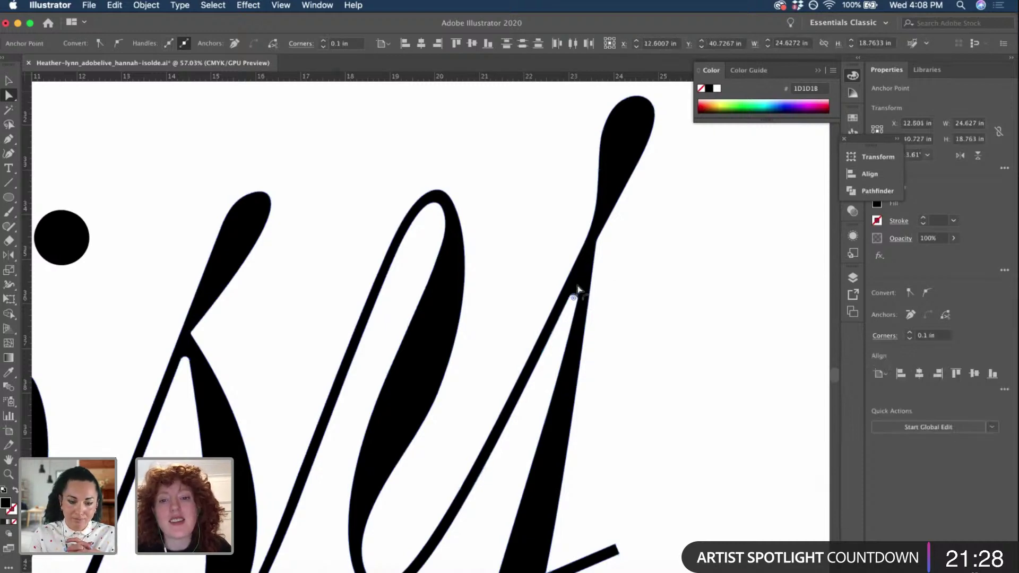
{"action": "left_click_drag", "start_coordinate": [577, 287], "coordinate": [586, 283]}
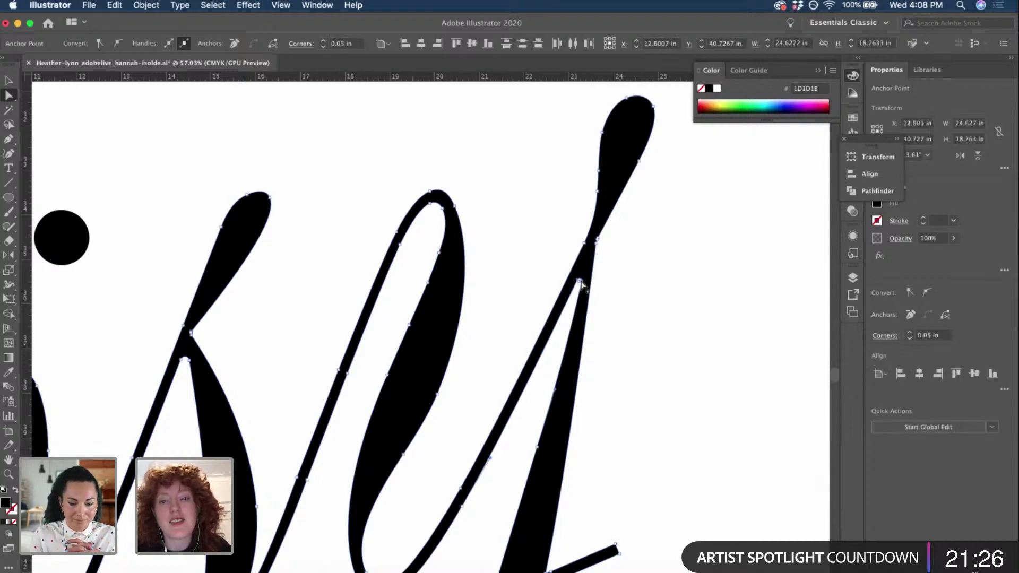
{"action": "left_click", "coordinate": [640, 270]}
{"action": "scroll", "coordinate": [641, 270], "scroll_direction": "down", "scroll_amount": 6}
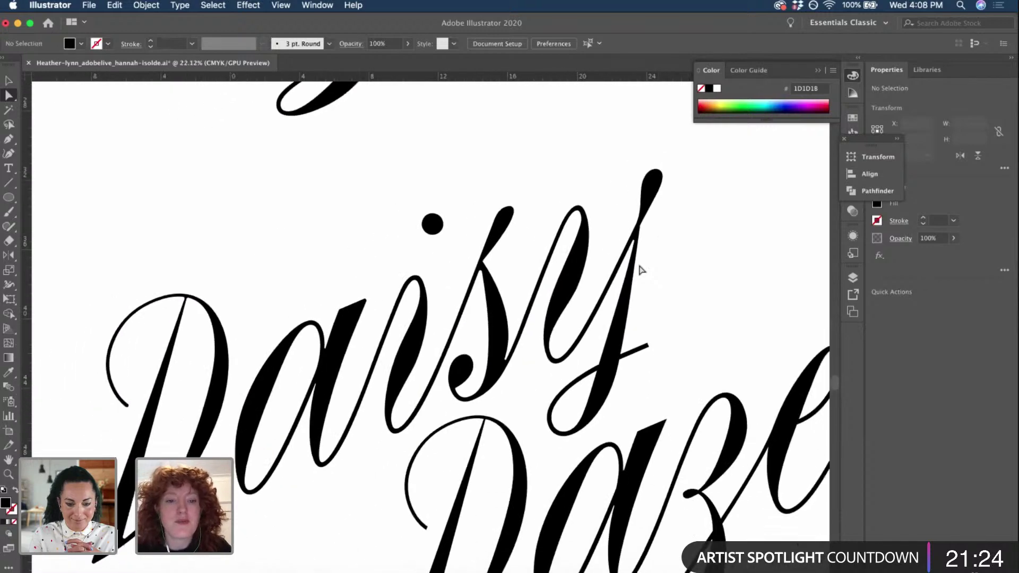
{"action": "scroll", "coordinate": [641, 270], "scroll_direction": "down", "scroll_amount": 2}
{"action": "scroll", "coordinate": [641, 270], "scroll_direction": "left", "scroll_amount": 2}
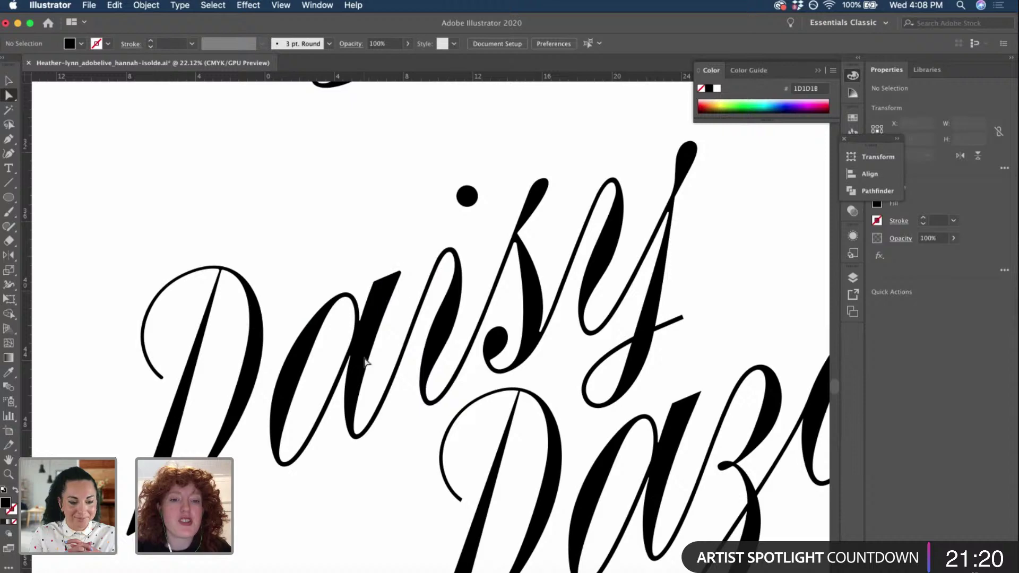
{"action": "scroll", "coordinate": [486, 366], "scroll_direction": "right", "scroll_amount": 2}
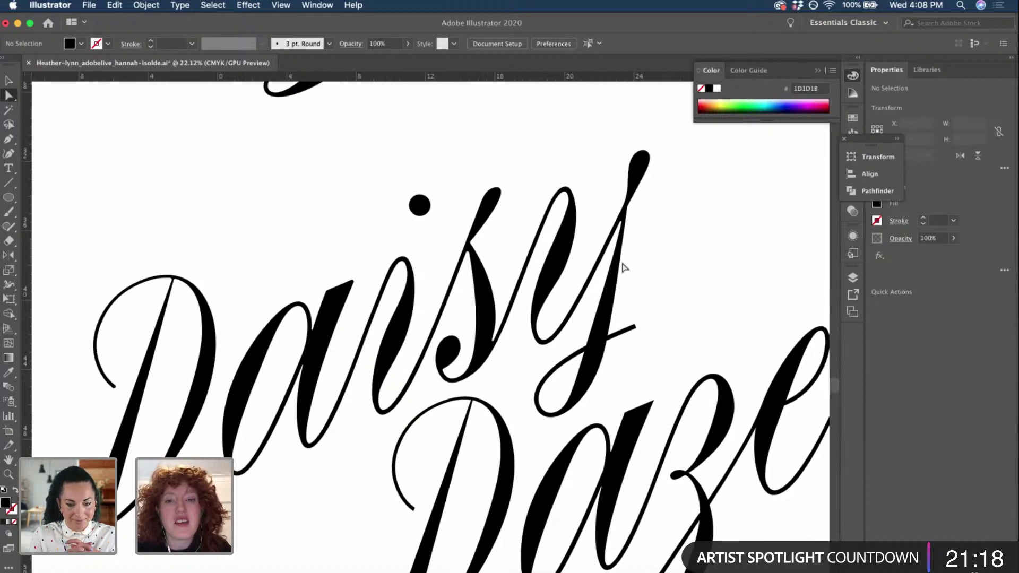
- Round off the blunt tip of the exit stroke on the "y" in "Daisy"
{"action": "scroll", "coordinate": [621, 268], "scroll_direction": "up", "scroll_amount": 2}
{"action": "scroll", "coordinate": [620, 268], "scroll_direction": "right", "scroll_amount": 2}
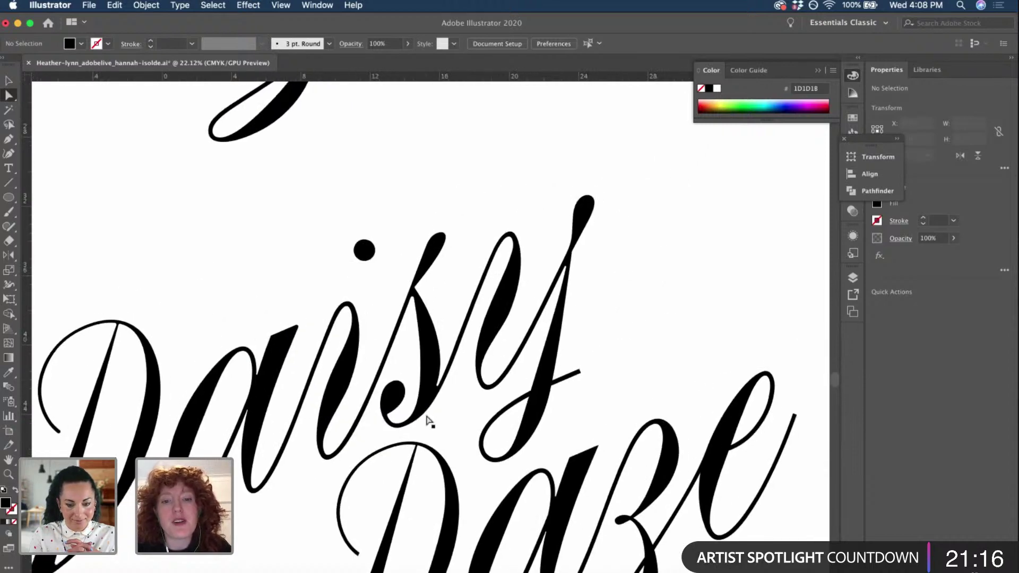
{"action": "scroll", "coordinate": [558, 357], "scroll_direction": "up", "scroll_amount": 2}
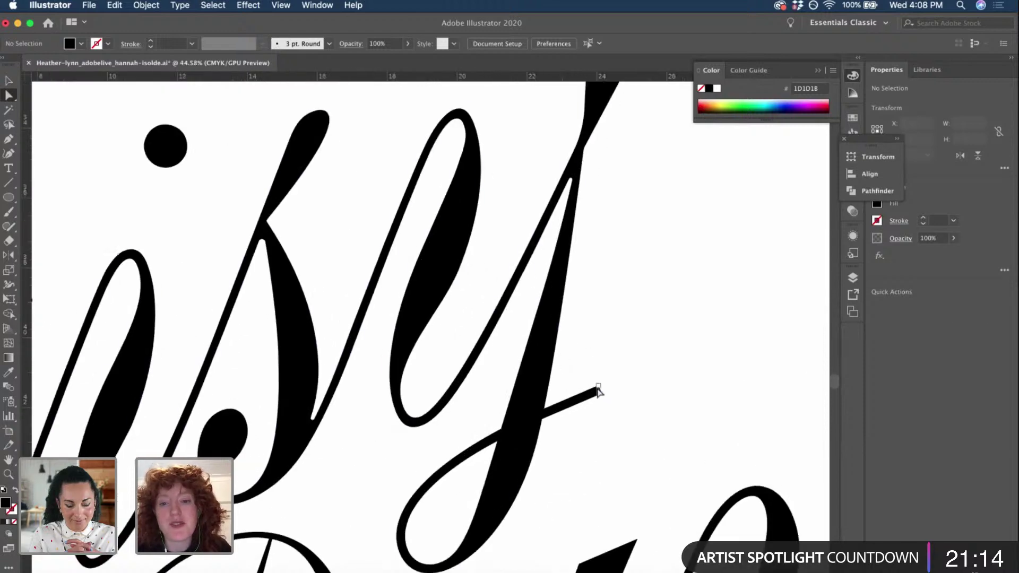
{"action": "left_click", "coordinate": [598, 390]}
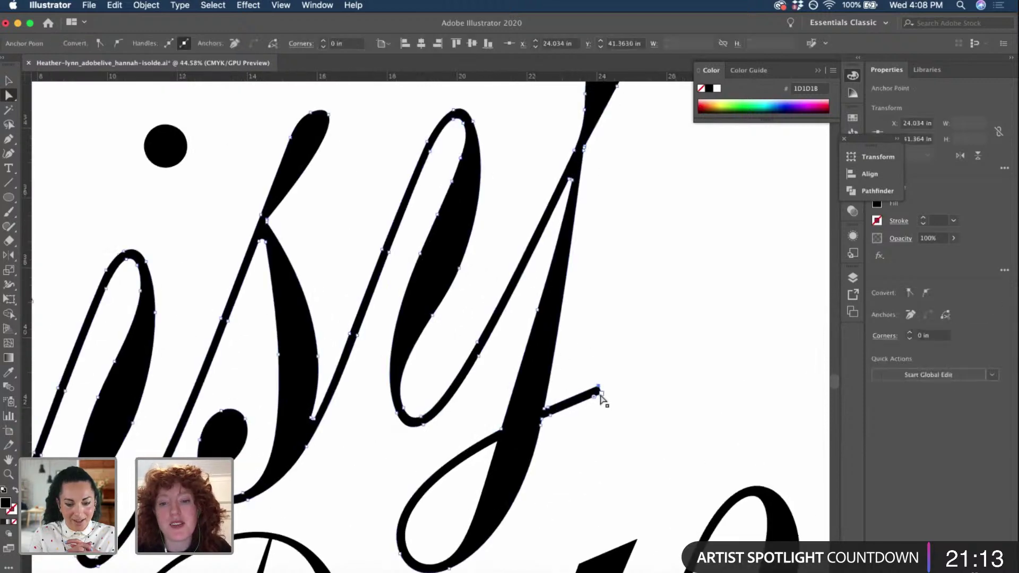
- Round the inner crotch of the "y" loop and the upper crotch where its exit stroke leaves the stem
{"action": "left_click", "coordinate": [496, 446]}
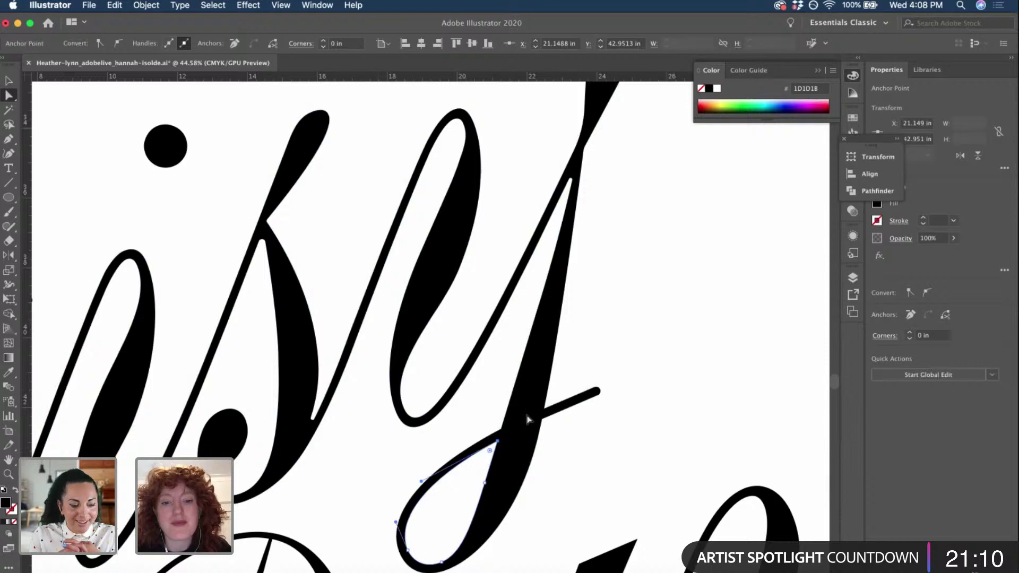
{"action": "left_click", "coordinate": [548, 430]}
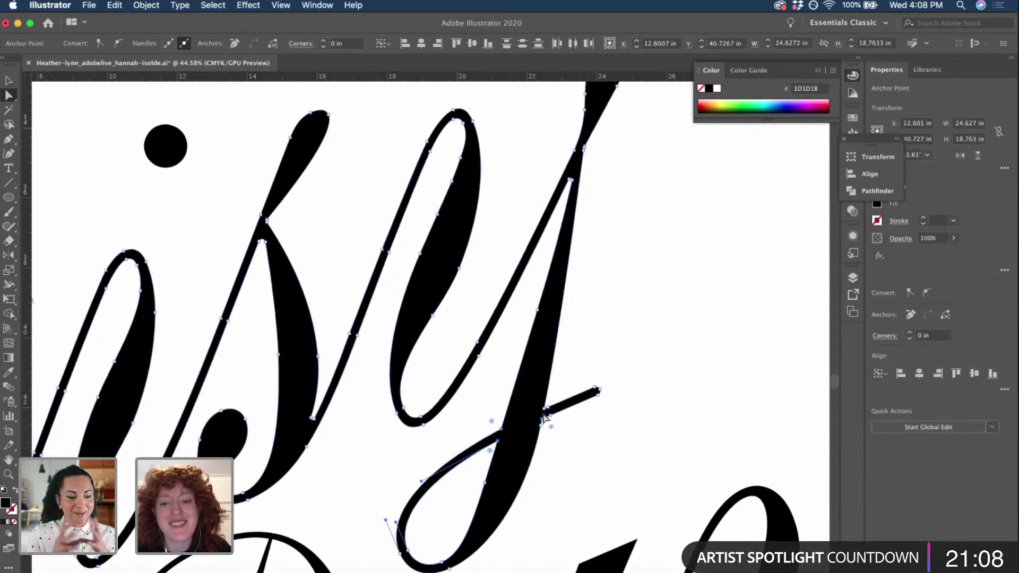
{"action": "left_click", "coordinate": [324, 41]}
{"action": "left_click", "coordinate": [619, 265]}
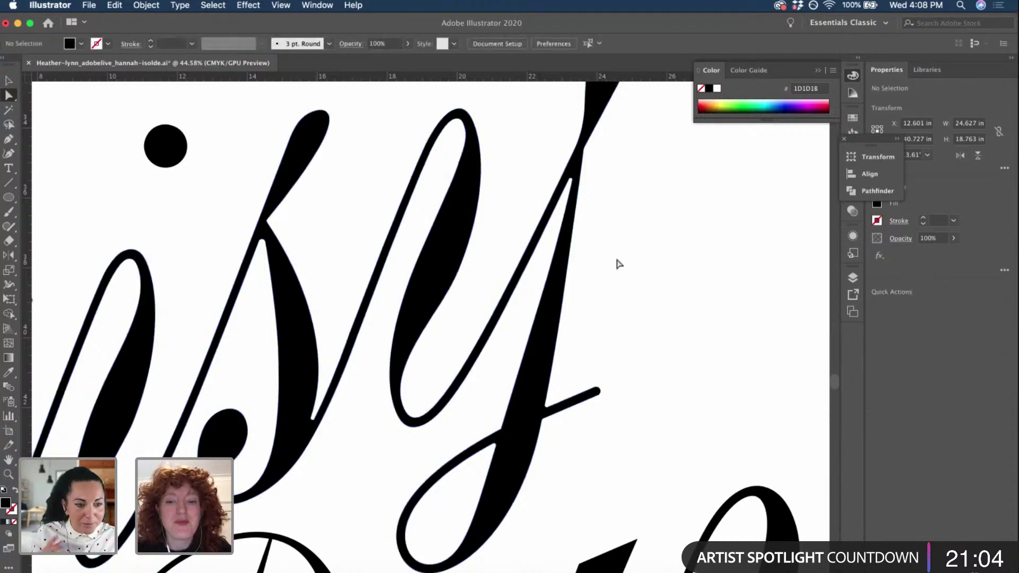
- Soften the outer corners where the "y" stem meets the top of its loop and the underside of its exit stroke
{"action": "left_click", "coordinate": [543, 423]}
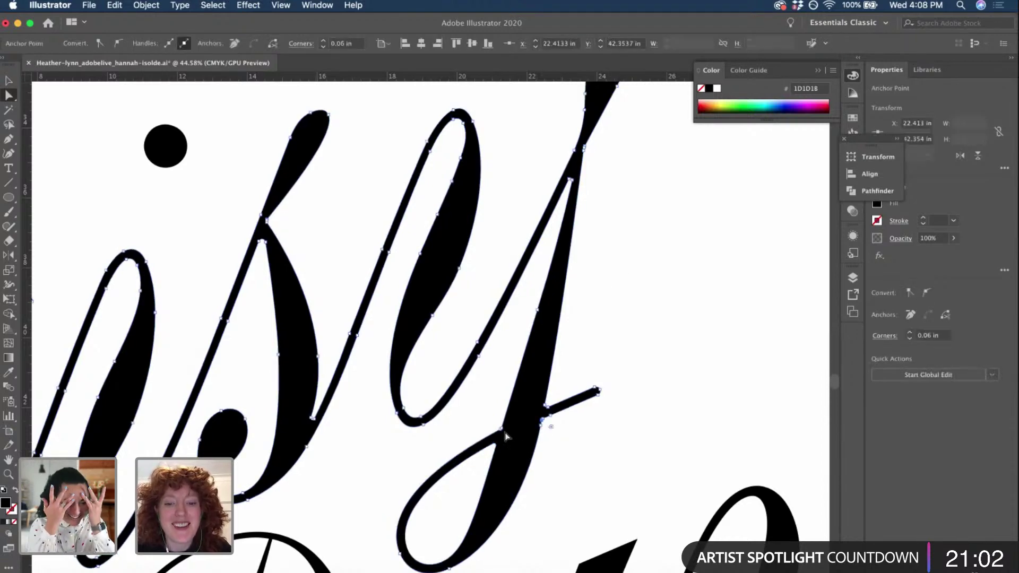
{"action": "scroll", "coordinate": [509, 437], "scroll_direction": "up", "scroll_amount": 5}
{"action": "left_click", "coordinate": [494, 422], "text": "shift"}
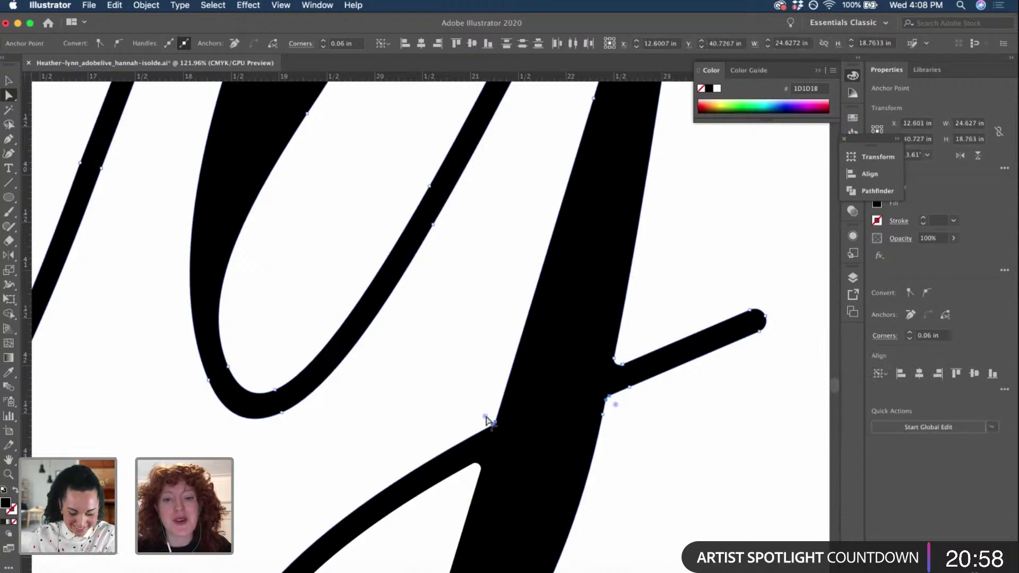
{"action": "left_click", "coordinate": [709, 435]}
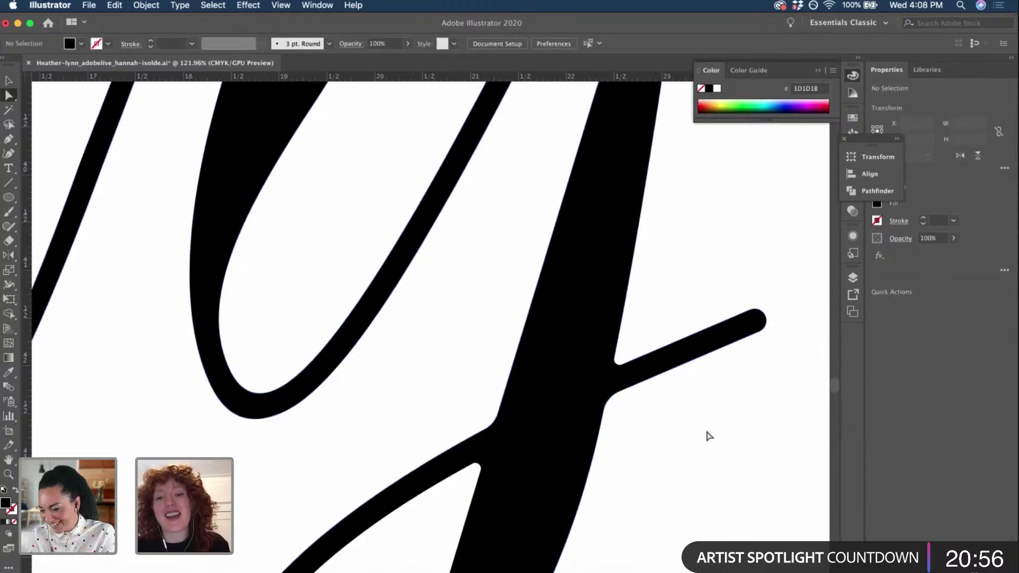
- Check the corner radius on both sides of the top join of the "D" in "Daisy"
{"action": "scroll", "coordinate": [709, 435], "scroll_direction": "down", "scroll_amount": 10}
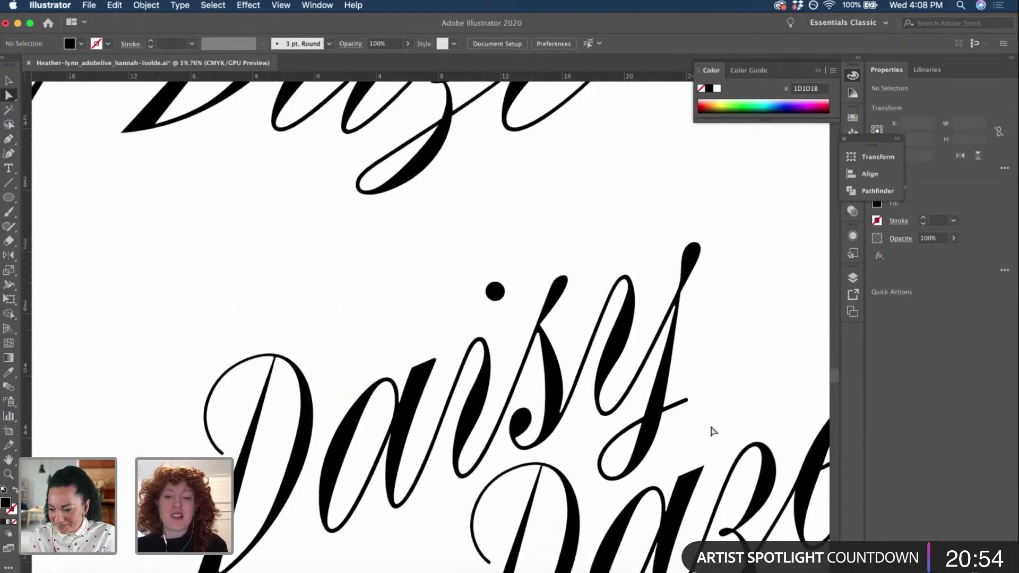
{"action": "scroll", "coordinate": [713, 431], "scroll_direction": "down", "scroll_amount": 5}
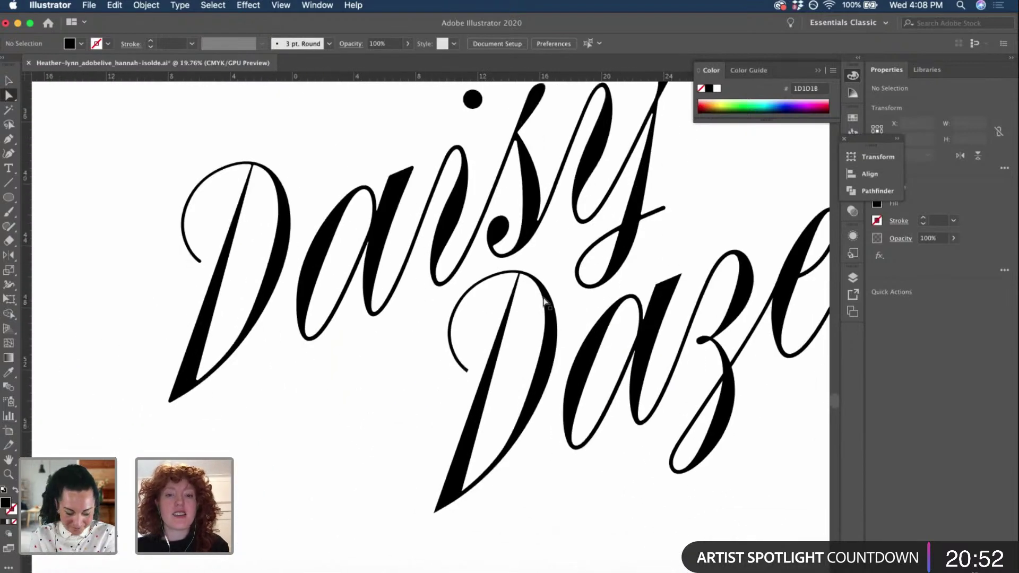
{"action": "left_click", "coordinate": [257, 161]}
{"action": "scroll", "coordinate": [257, 160], "scroll_direction": "up", "scroll_amount": 6}
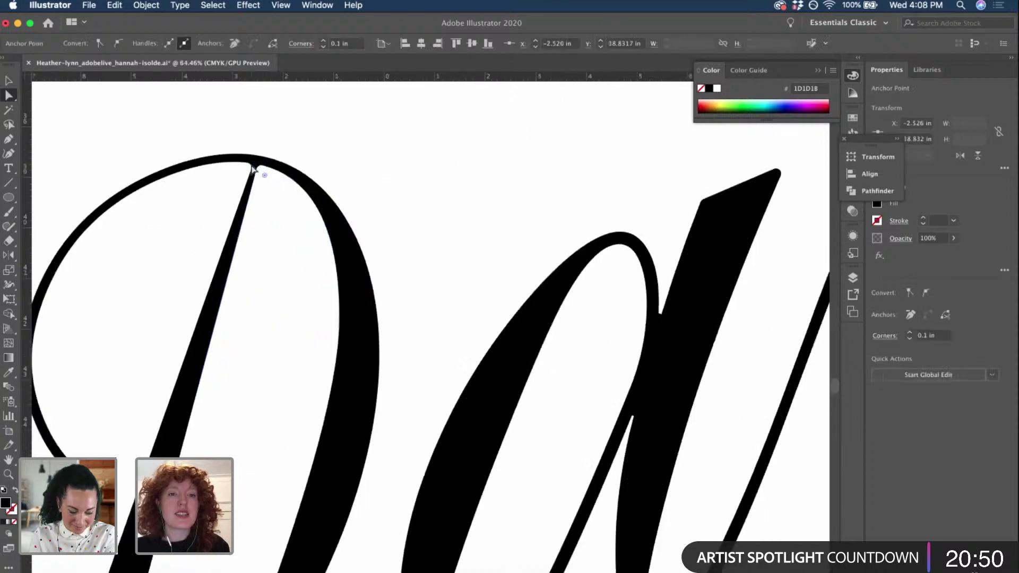
{"action": "left_click_drag", "start_coordinate": [251, 172], "coordinate": [246, 172]}
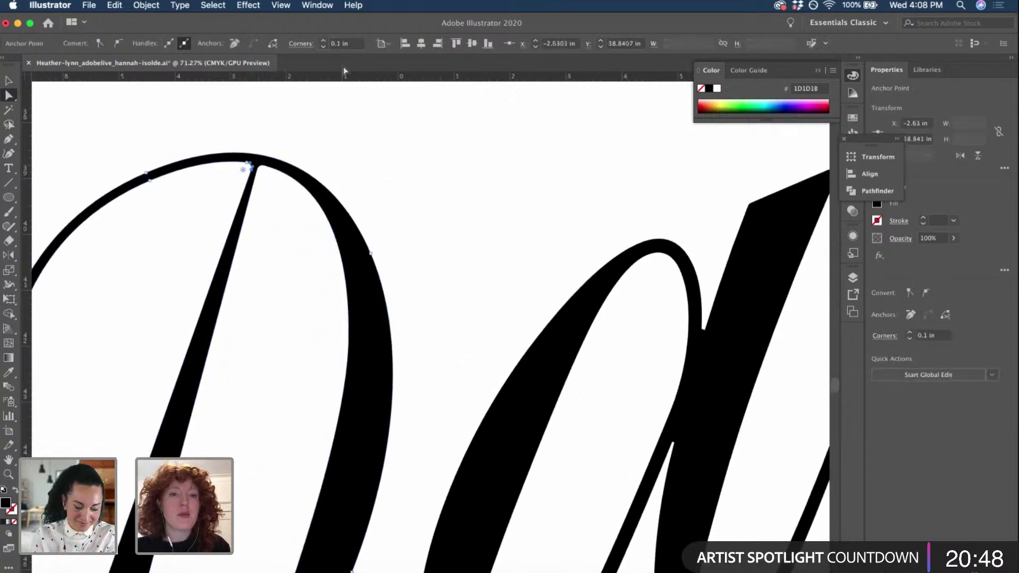
- Round the hairline tip, the top joins, the lower inner crotch and the bottom point of the "D" in "Daze"
{"action": "scroll", "coordinate": [373, 191], "scroll_direction": "down", "scroll_amount": 4}
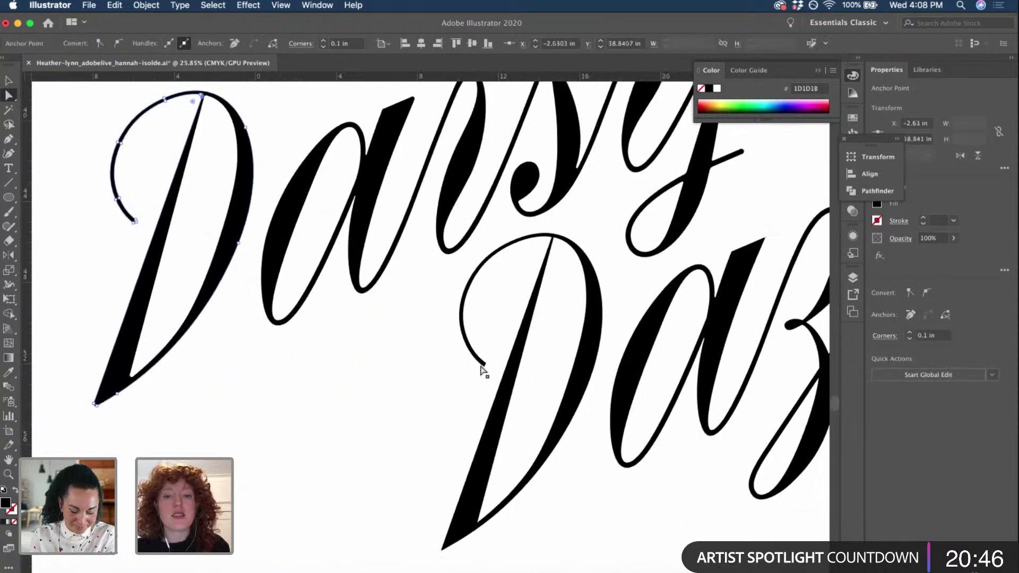
{"action": "left_click", "coordinate": [483, 364]}
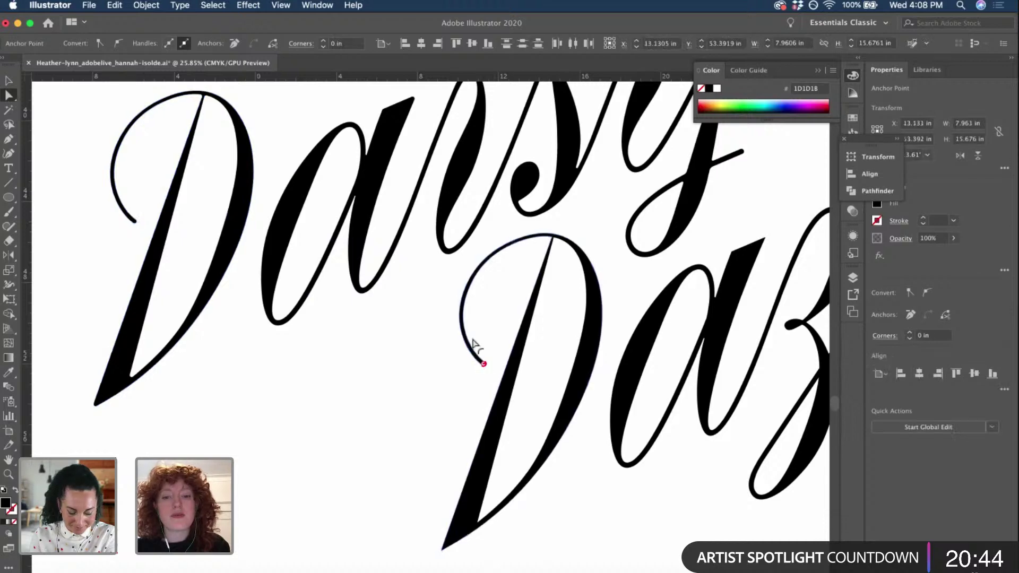
{"action": "left_click", "coordinate": [558, 262]}
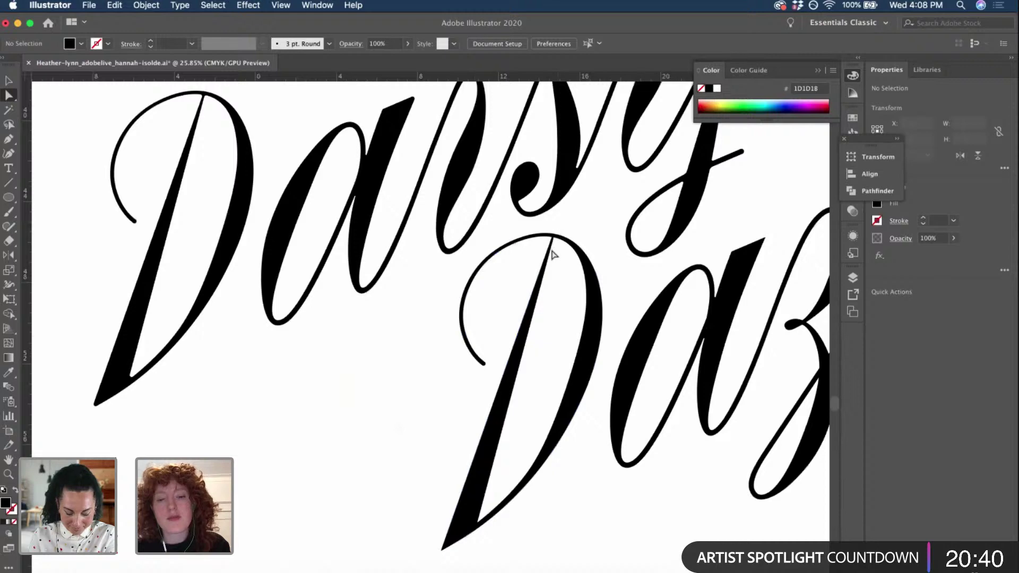
{"action": "left_click", "coordinate": [541, 286]}
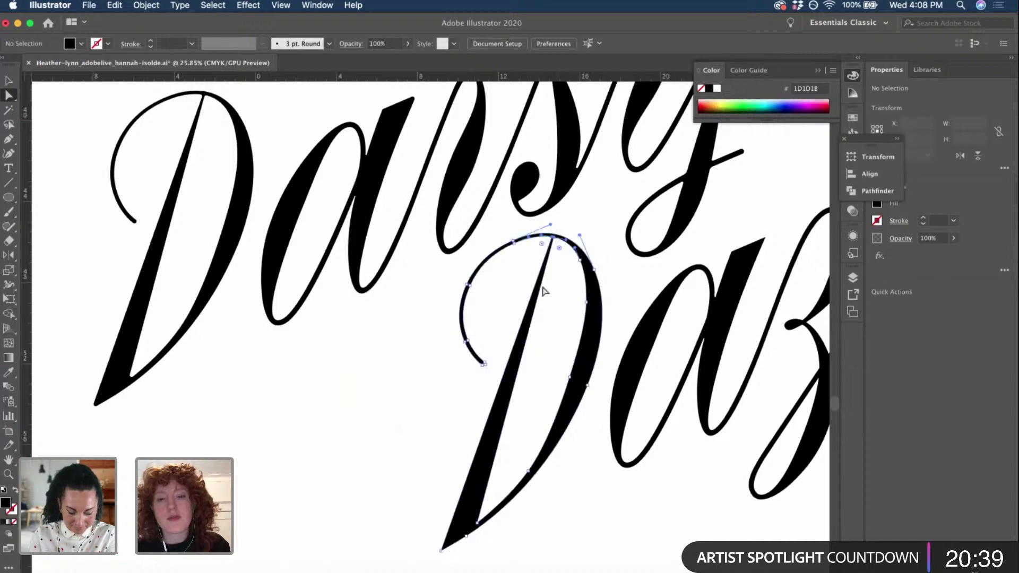
{"action": "left_click", "coordinate": [440, 552]}
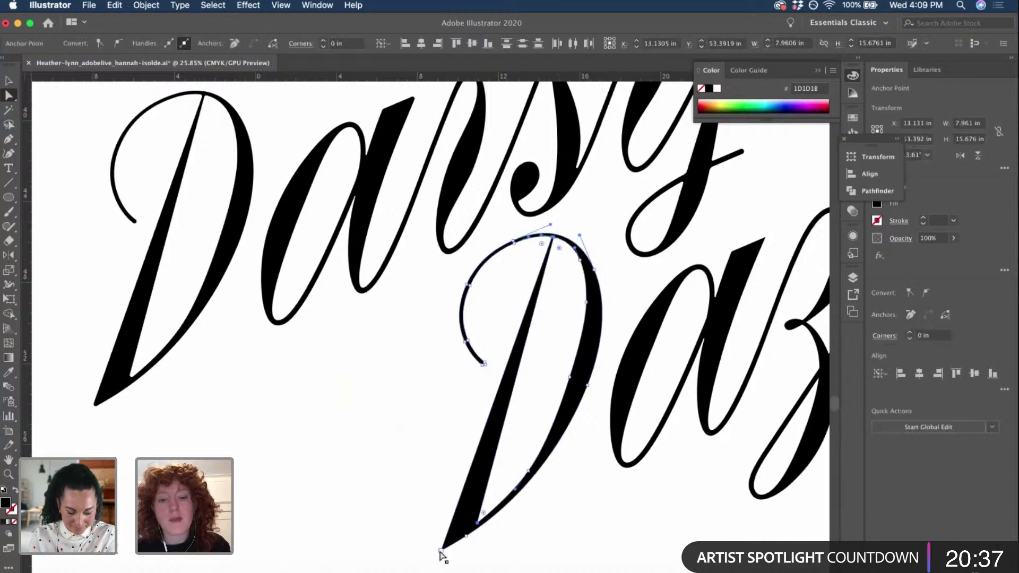
{"action": "left_click", "coordinate": [323, 41]}
- Round the top corners of the "a" stem in "Daze", using the "a" in "Daisy" as reference
{"action": "scroll", "coordinate": [628, 287], "scroll_direction": "right", "scroll_amount": 6}
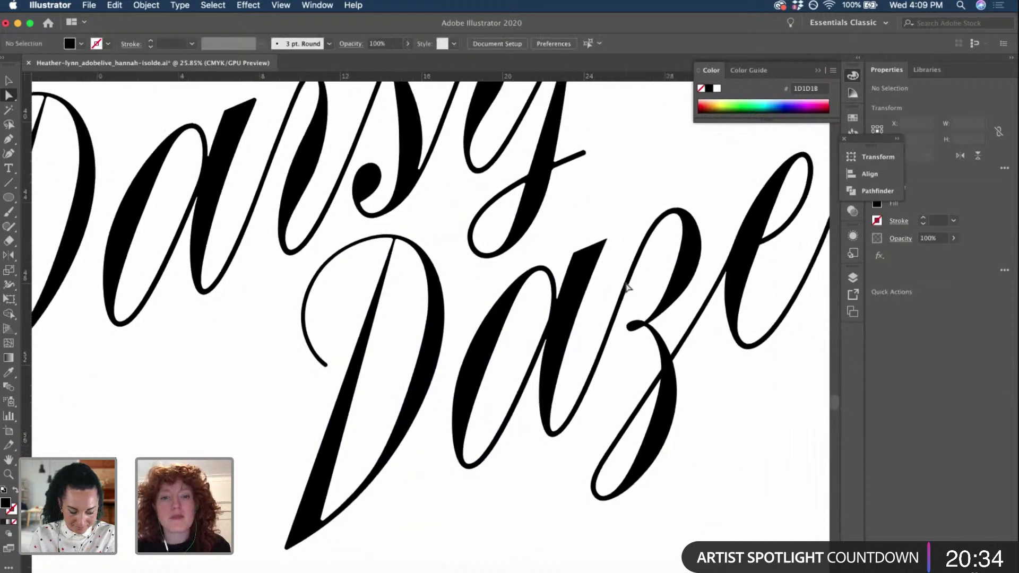
{"action": "left_click", "coordinate": [606, 241]}
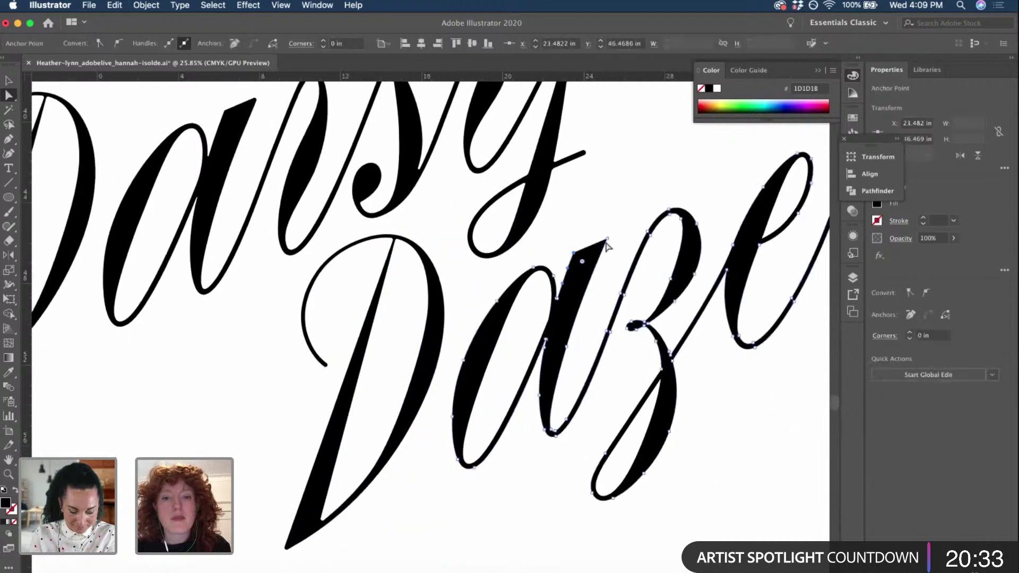
{"action": "left_click", "coordinate": [238, 112]}
{"action": "left_click", "coordinate": [225, 110]}
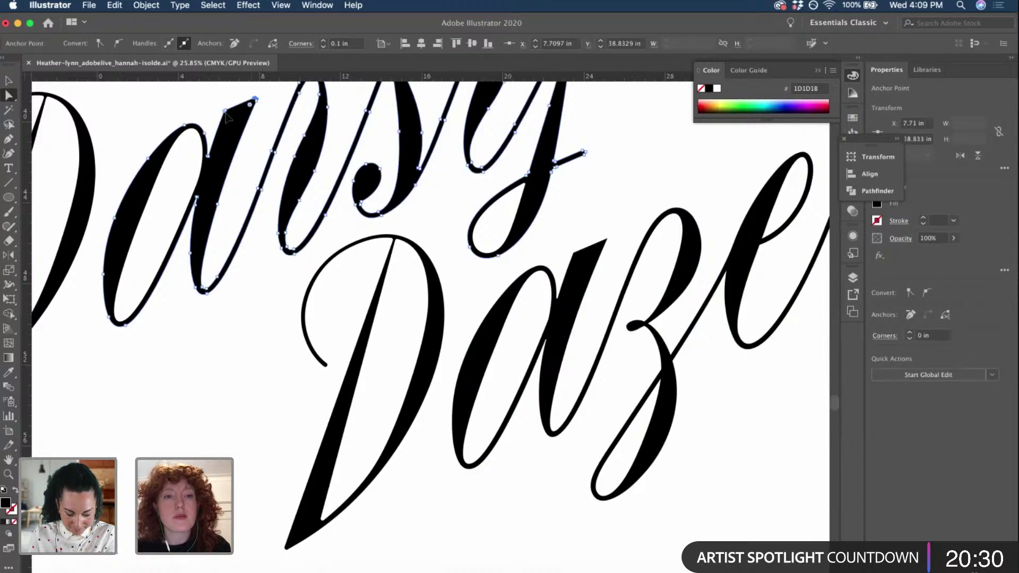
{"action": "left_click", "coordinate": [564, 265]}
{"action": "scroll", "coordinate": [557, 345], "scroll_direction": "up", "scroll_amount": 3}
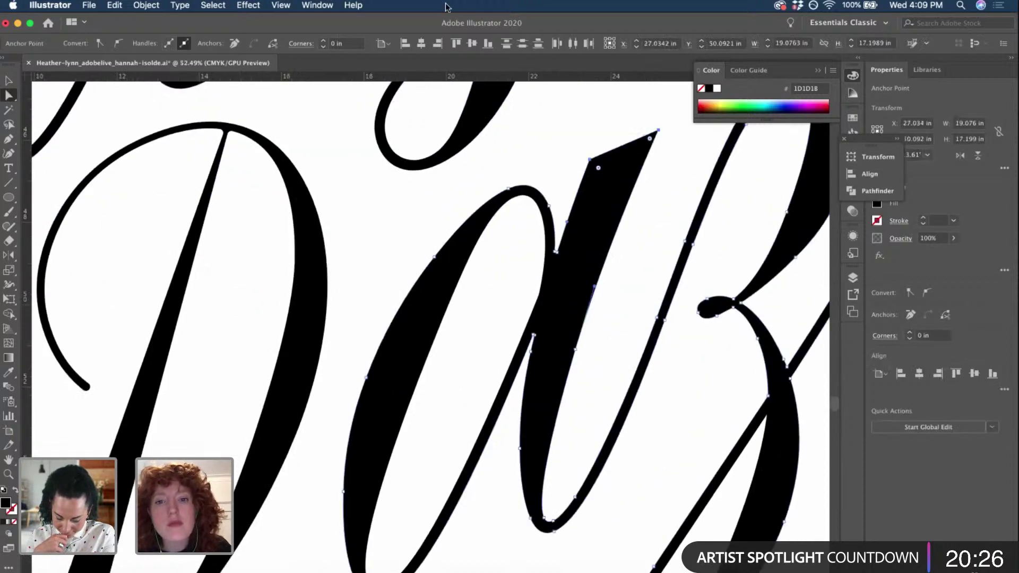
{"action": "left_click", "coordinate": [557, 155]}
- Soften the upper notch of the "a" in "Daze", where its bowl meets the stem
{"action": "left_click", "coordinate": [556, 252]}
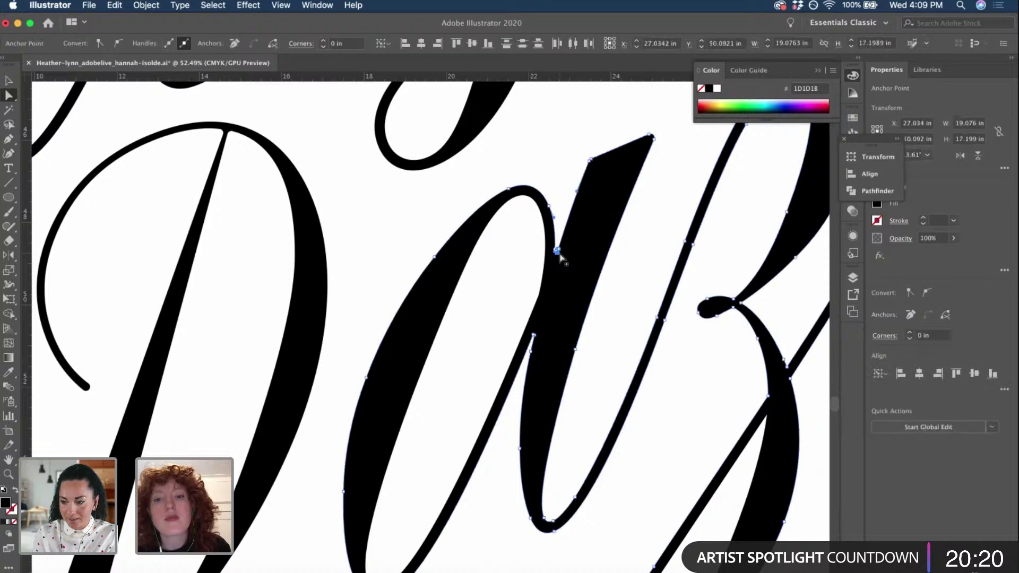
{"action": "scroll", "coordinate": [560, 255], "scroll_direction": "up", "scroll_amount": 2}
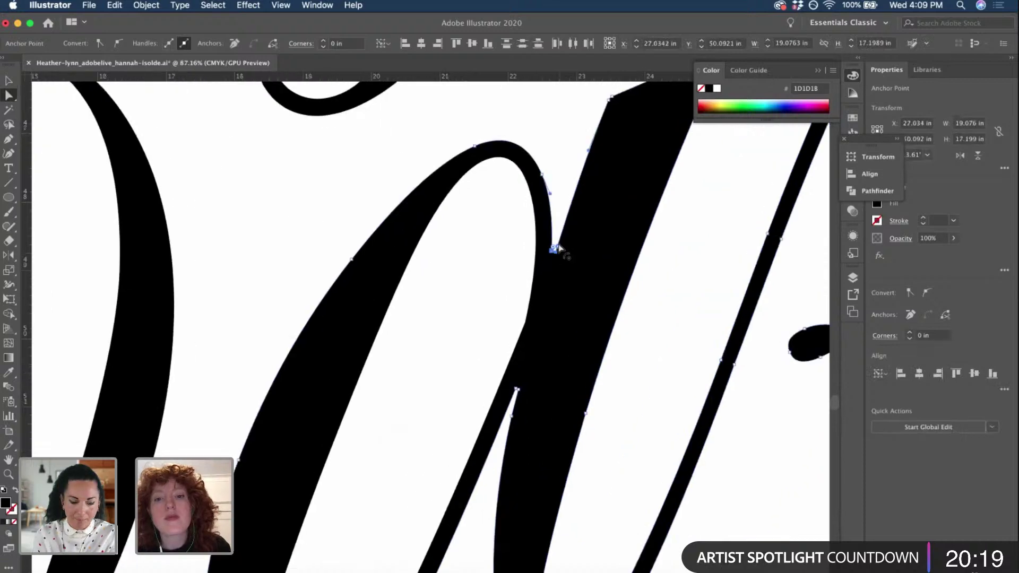
{"action": "left_click", "coordinate": [563, 198]}
- Round the corners above and below the waist of the "z", where its small terminal meets the strokes
{"action": "scroll", "coordinate": [567, 266], "scroll_direction": "down", "scroll_amount": 5}
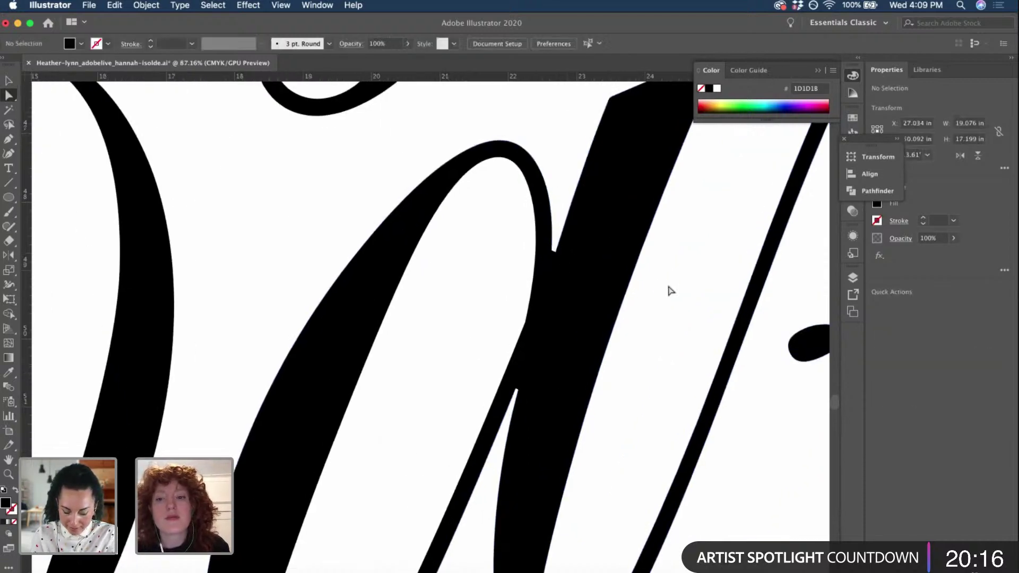
{"action": "left_click", "coordinate": [603, 335]}
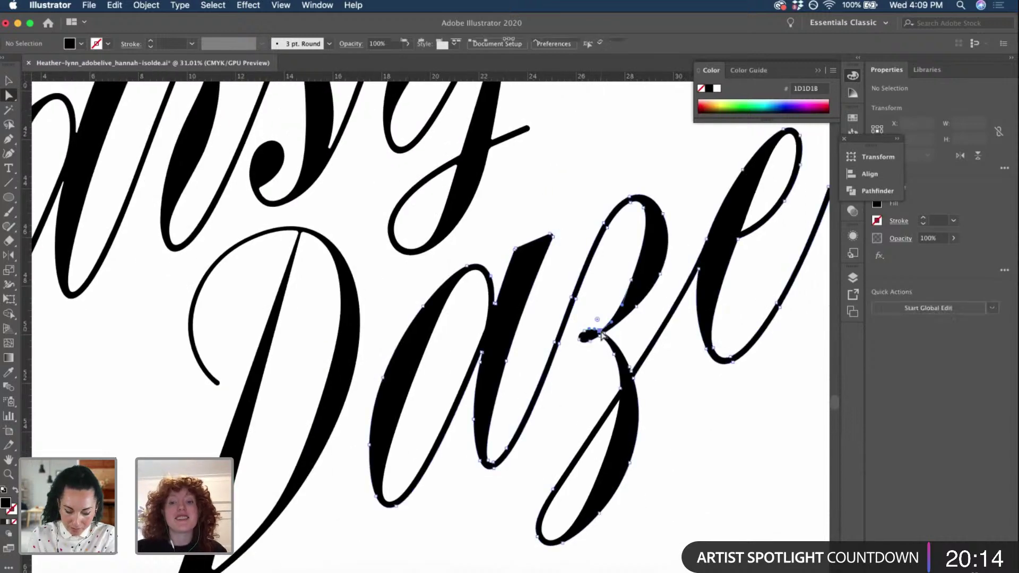
{"action": "scroll", "coordinate": [603, 335], "scroll_direction": "up", "scroll_amount": 3}
{"action": "left_click", "coordinate": [599, 350]}
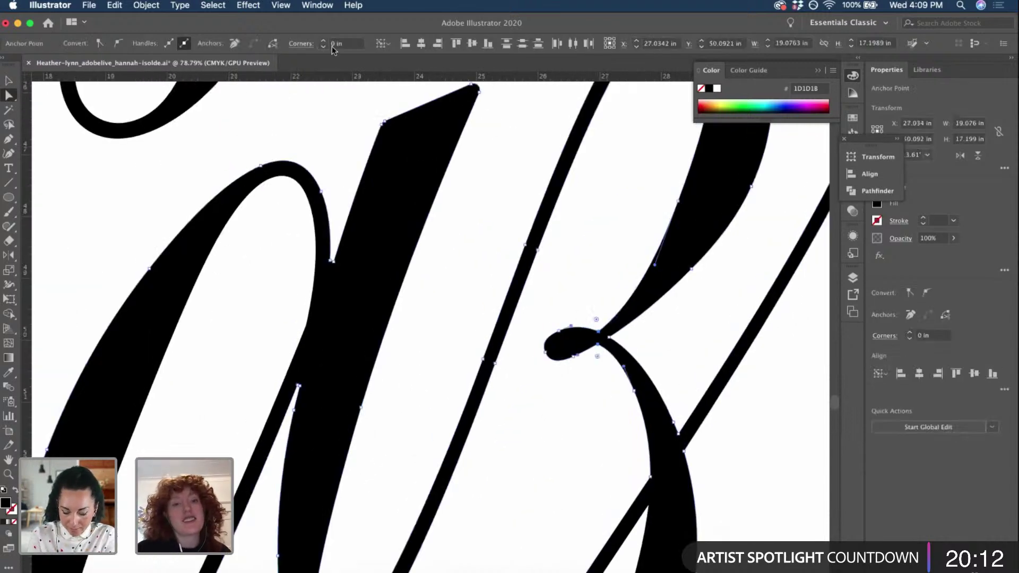
{"action": "left_click", "coordinate": [641, 261]}
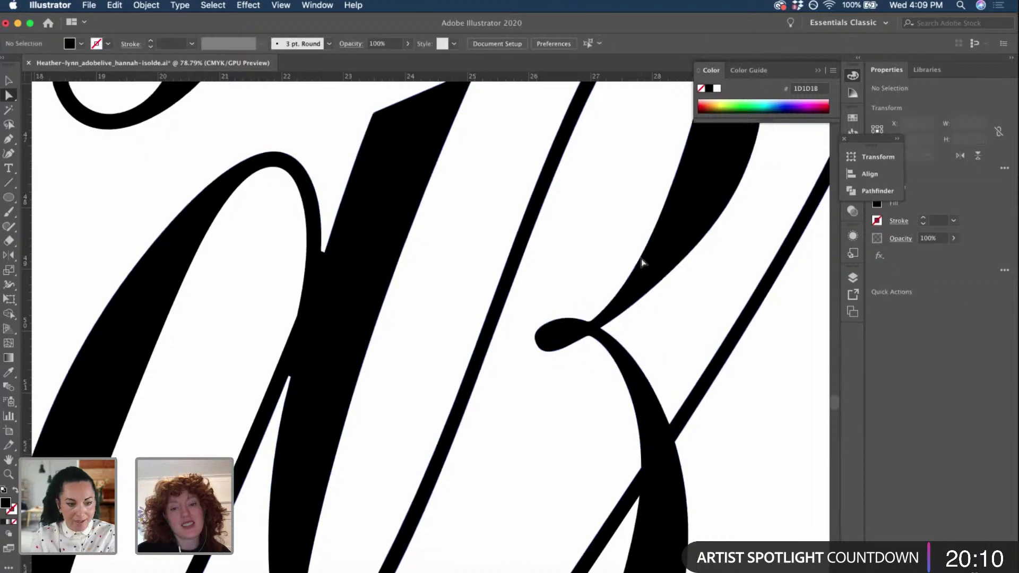
- Round the inner crotch of the "z" lower loop to 0.1 in and pull it deeper into the join
{"action": "scroll", "coordinate": [641, 262], "scroll_direction": "down", "scroll_amount": 8}
{"action": "scroll", "coordinate": [641, 262], "scroll_direction": "right", "scroll_amount": 4}
{"action": "left_click", "coordinate": [557, 300]}
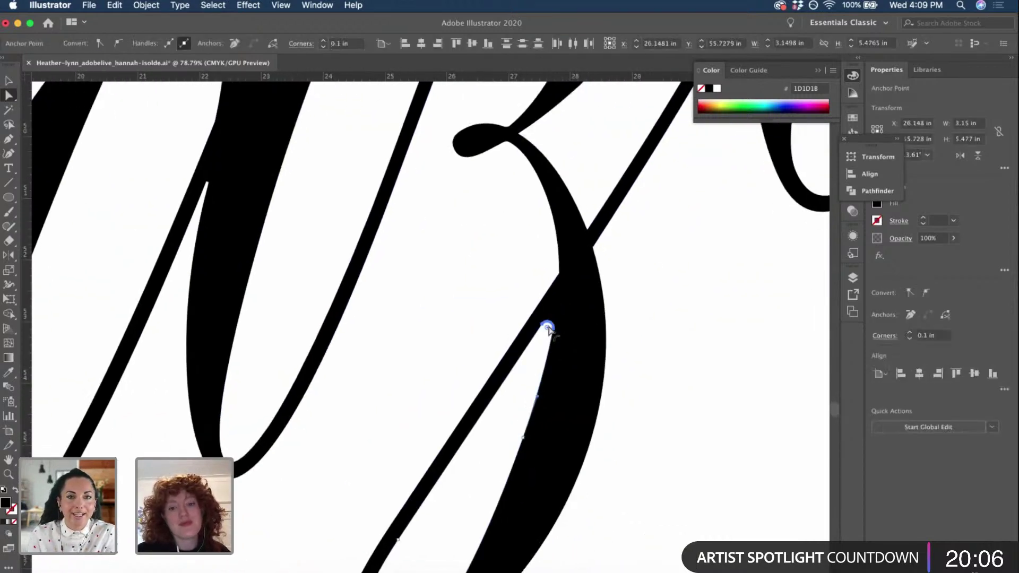
{"action": "left_click_drag", "start_coordinate": [548, 328], "coordinate": [551, 319]}
{"action": "left_click", "coordinate": [644, 304]}
- Round the upper crotch where the "z" meets its exit stroke to 0.1 in and soften the outer corner beneath it
{"action": "scroll", "coordinate": [643, 304], "scroll_direction": "down", "scroll_amount": 4}
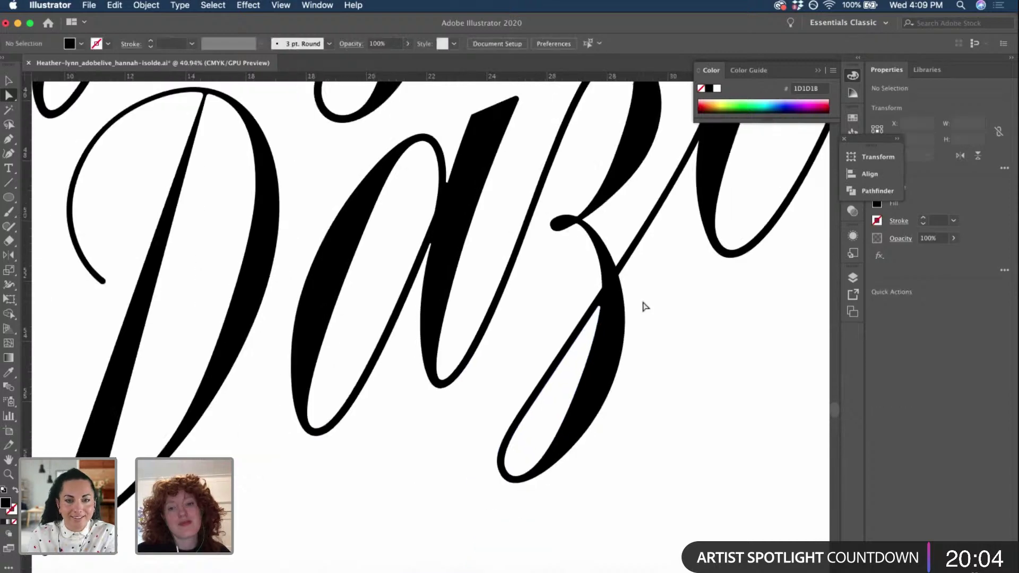
{"action": "left_click", "coordinate": [561, 320]}
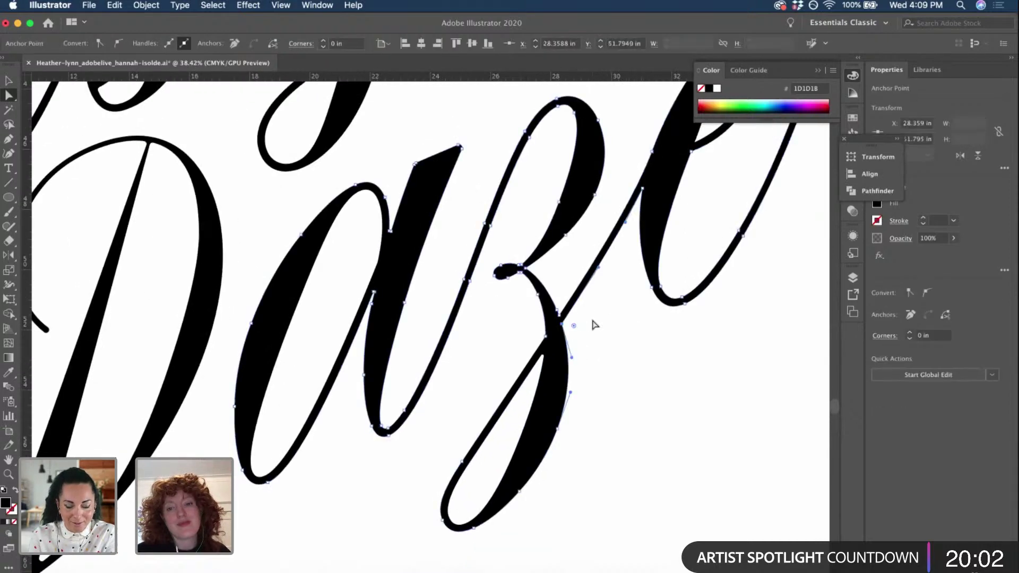
{"action": "scroll", "coordinate": [563, 321], "scroll_direction": "up", "scroll_amount": 5}
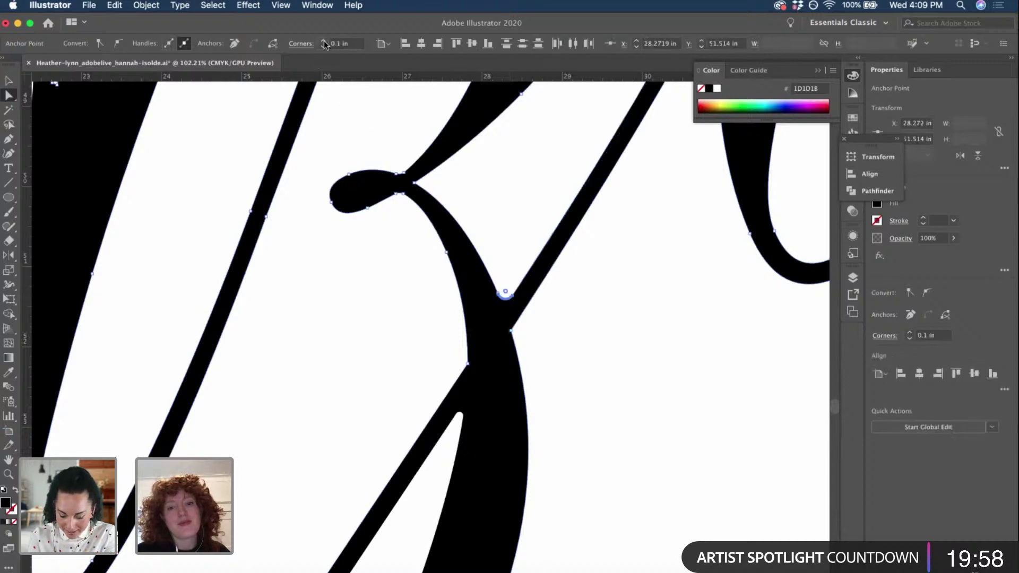
{"action": "left_click_drag", "start_coordinate": [504, 308], "coordinate": [511, 331]}
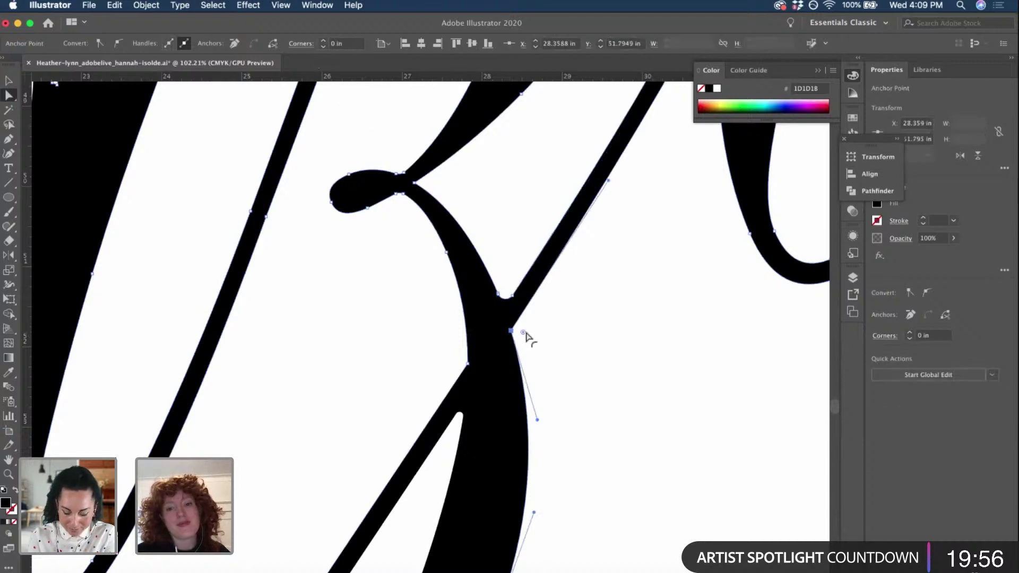
{"action": "left_click", "coordinate": [538, 336]}
- Round the crotch where the "z" exit stroke meets the "e" in "Daze", reducing its corner radius to about 0.02 in
{"action": "scroll", "coordinate": [565, 294], "scroll_direction": "down", "scroll_amount": 5}
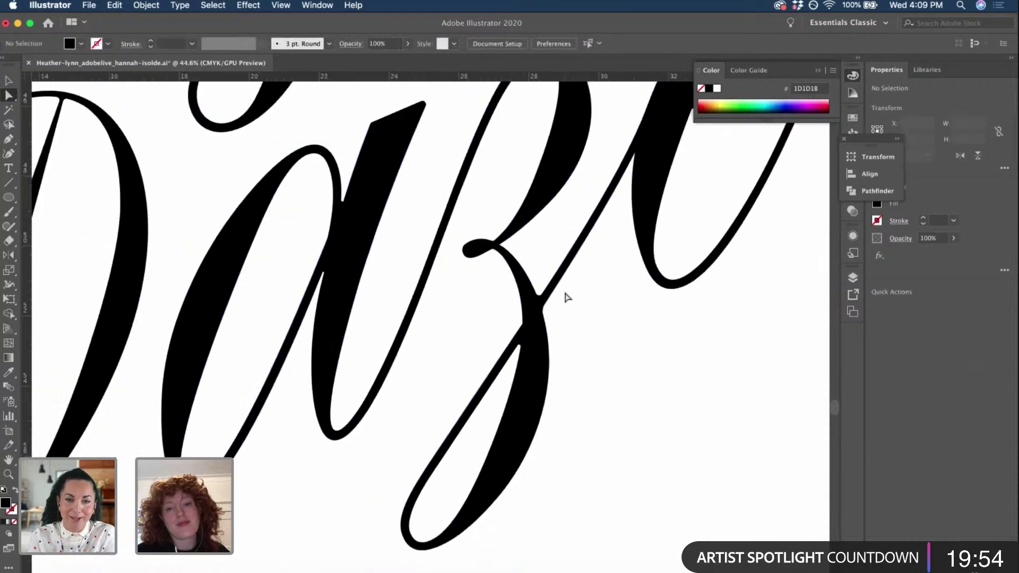
{"action": "left_click", "coordinate": [517, 323]}
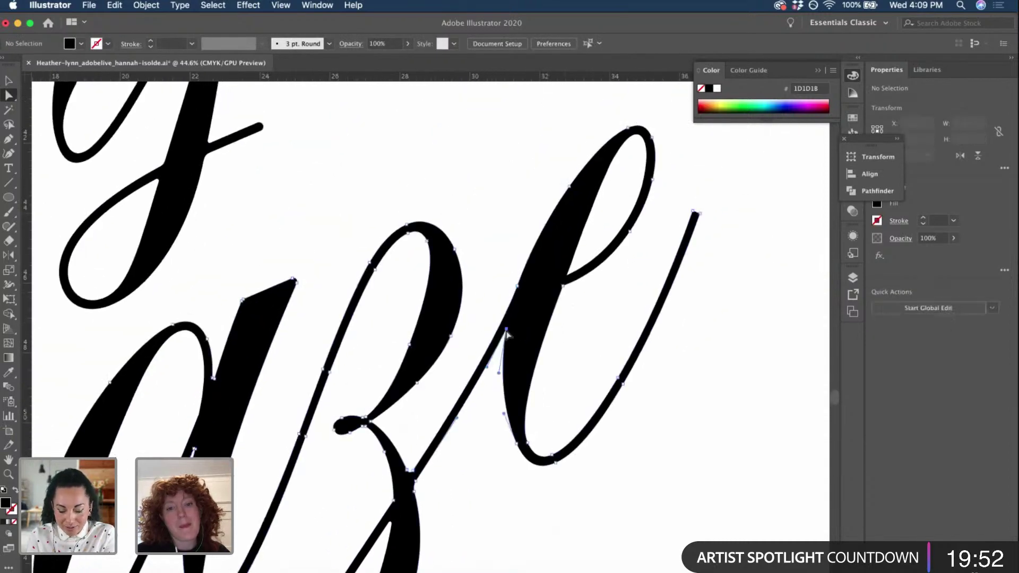
{"action": "left_click", "coordinate": [324, 42]}
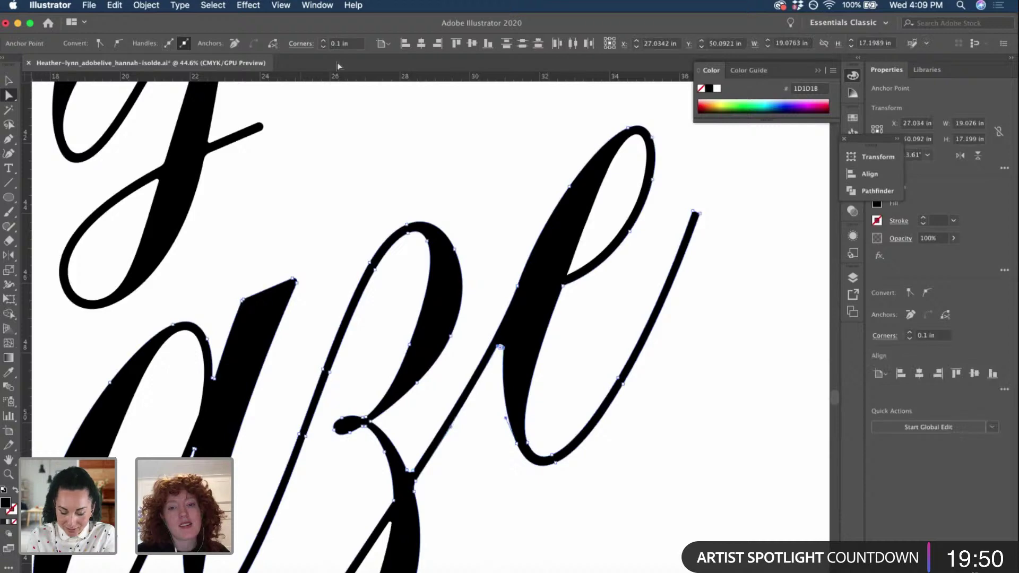
{"action": "left_click_drag", "start_coordinate": [504, 343], "coordinate": [507, 332]}
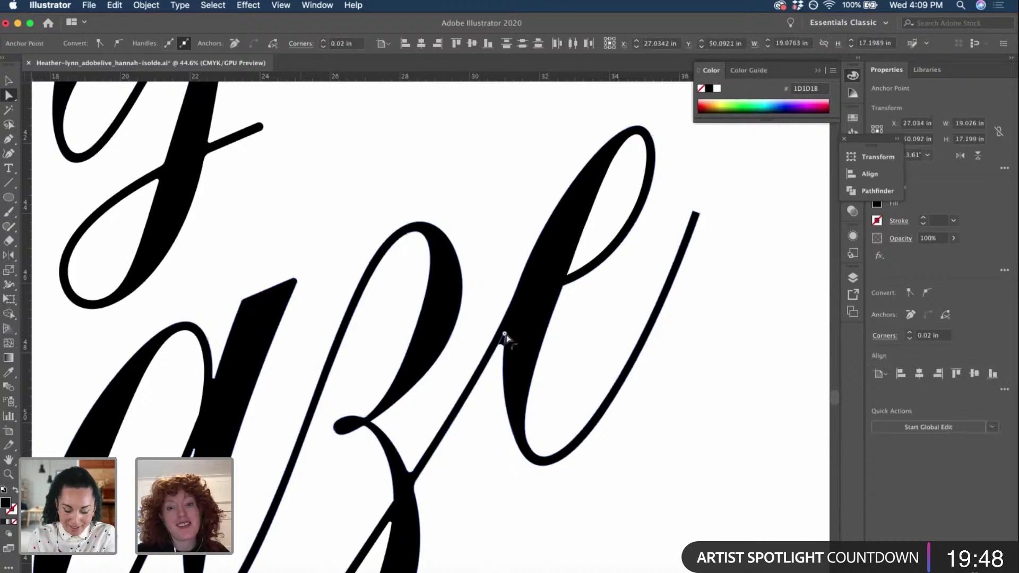
{"action": "left_click", "coordinate": [501, 266]}
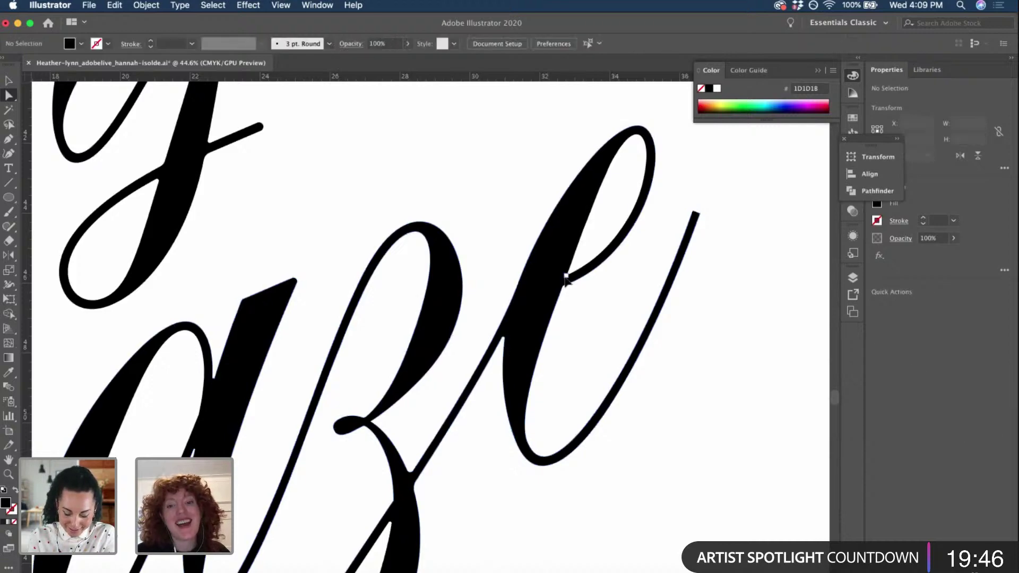
- Round the sharp lower corner inside the eye of the "e" to 0.1 in, and pull it deeper into the join
{"action": "left_click", "coordinate": [566, 277]}
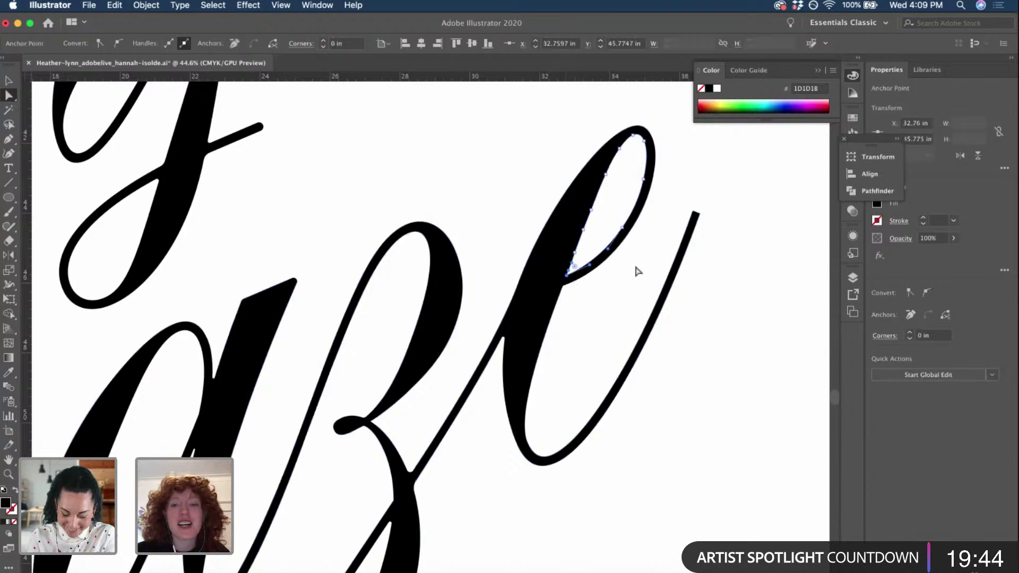
{"action": "scroll", "coordinate": [628, 237], "scroll_direction": "up", "scroll_amount": 4}
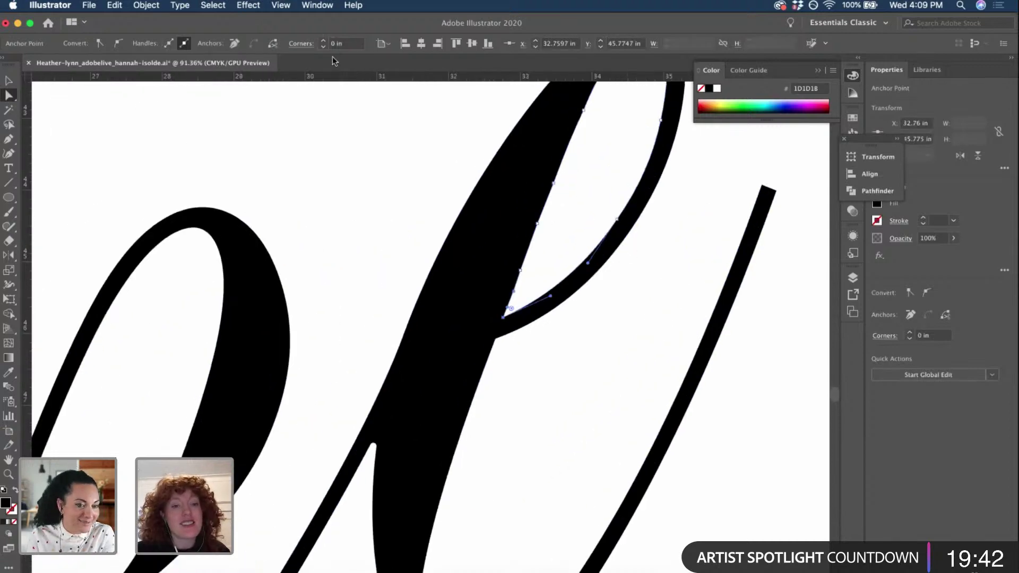
{"action": "left_click", "coordinate": [324, 41]}
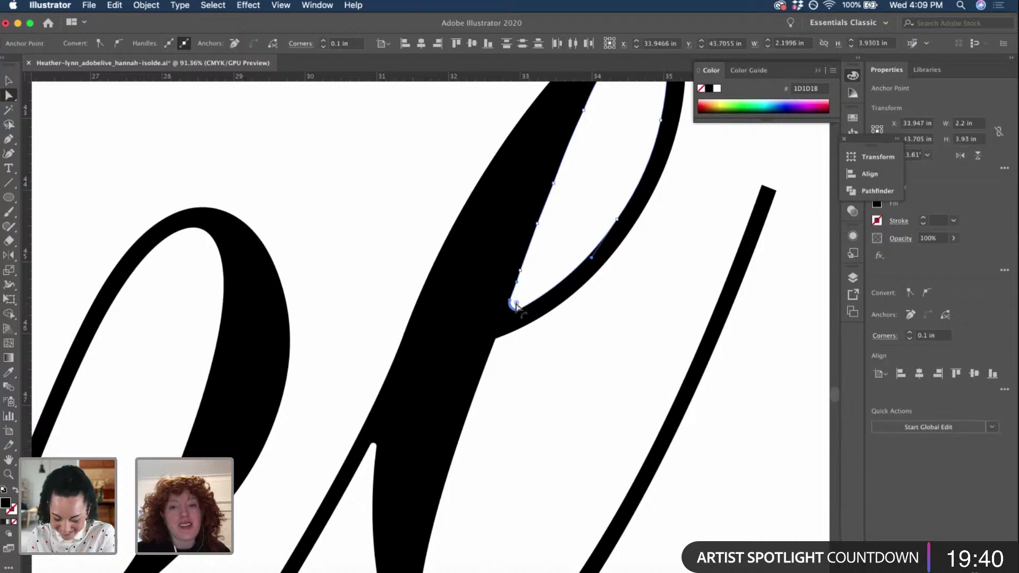
{"action": "left_click_drag", "start_coordinate": [514, 304], "coordinate": [510, 312]}
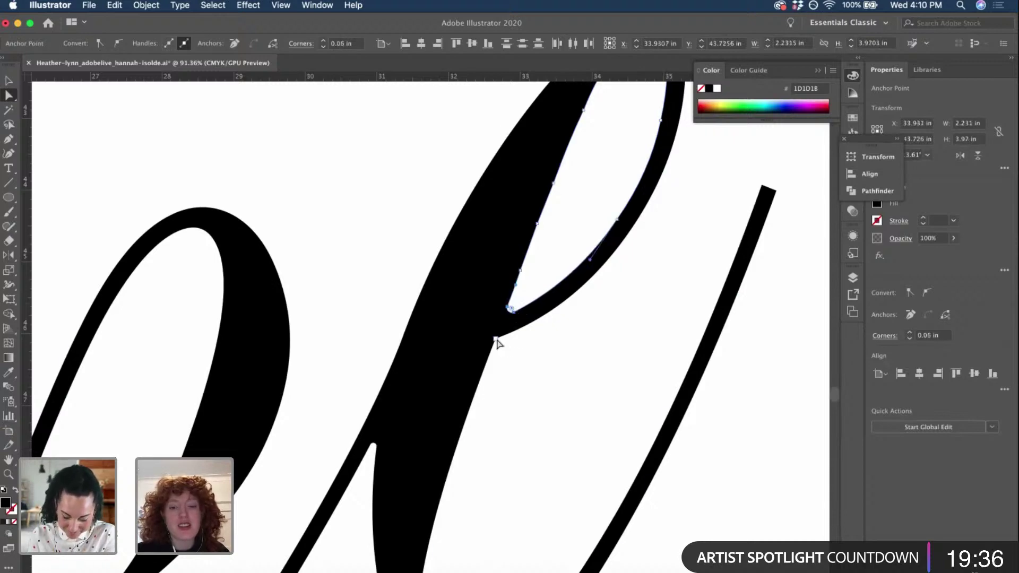
- Round the outer corner beneath the eye of the "e", where its loop meets the stem, to 0.1 in
{"action": "left_click", "coordinate": [495, 338]}
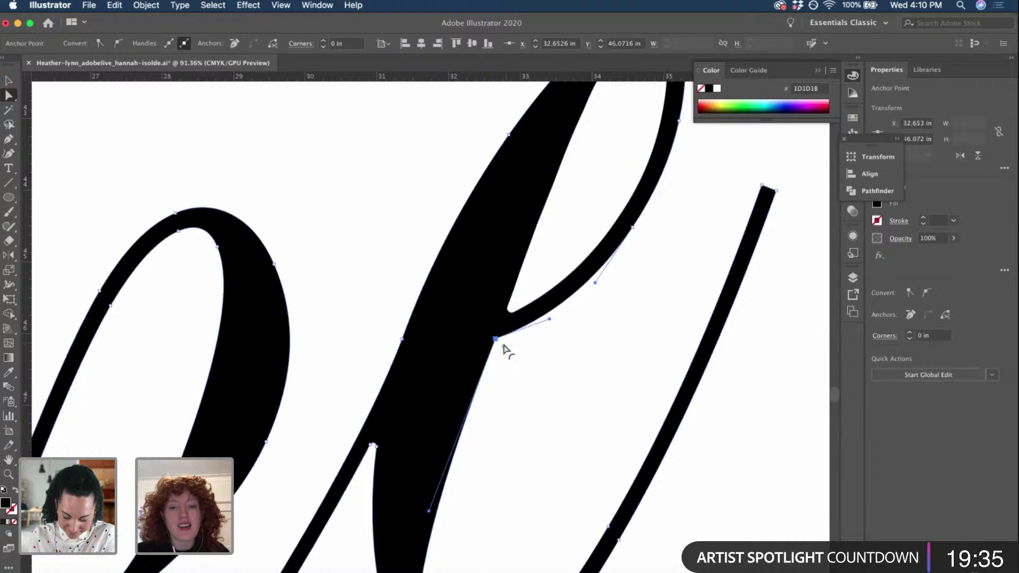
{"action": "left_click", "coordinate": [323, 40]}
{"action": "left_click", "coordinate": [545, 380]}
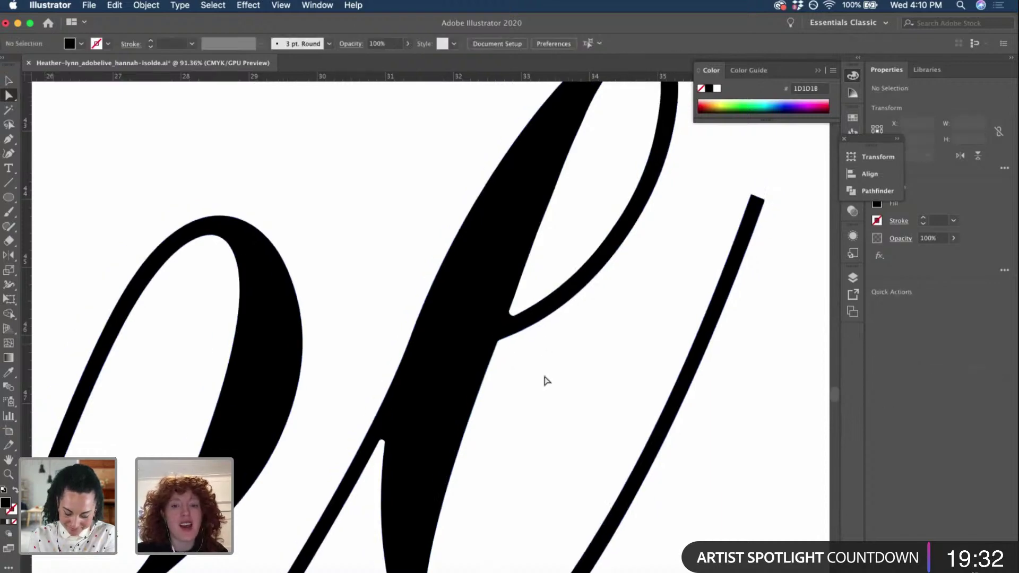
- Round both end corners of the final "e" exit stroke to 0.1 in
{"action": "scroll", "coordinate": [545, 380], "scroll_direction": "down", "scroll_amount": 2}
{"action": "left_click_drag", "start_coordinate": [724, 251], "coordinate": [679, 260]}
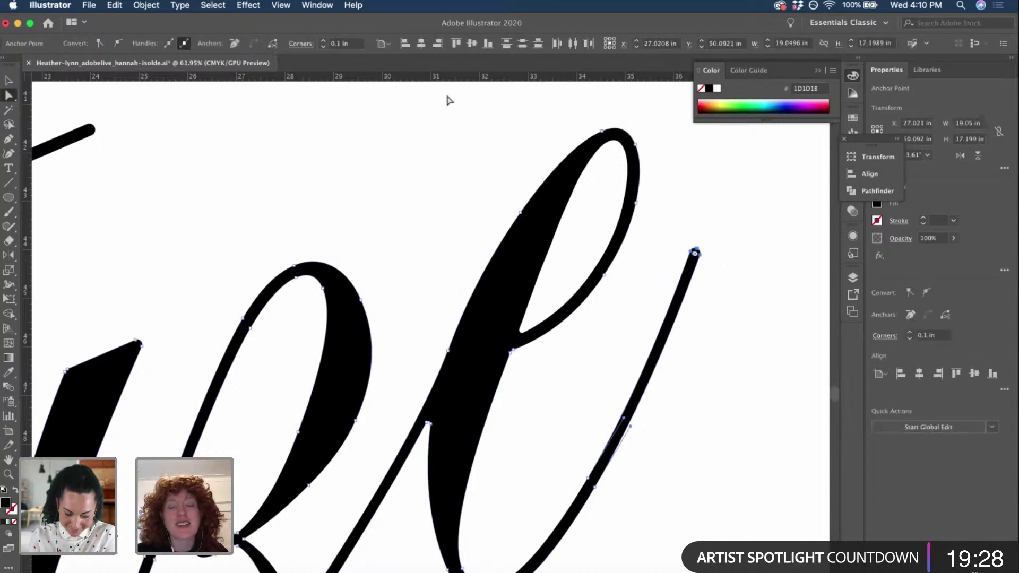
{"action": "left_click", "coordinate": [687, 179]}
{"action": "scroll", "coordinate": [687, 181], "scroll_direction": "down", "scroll_amount": 2}
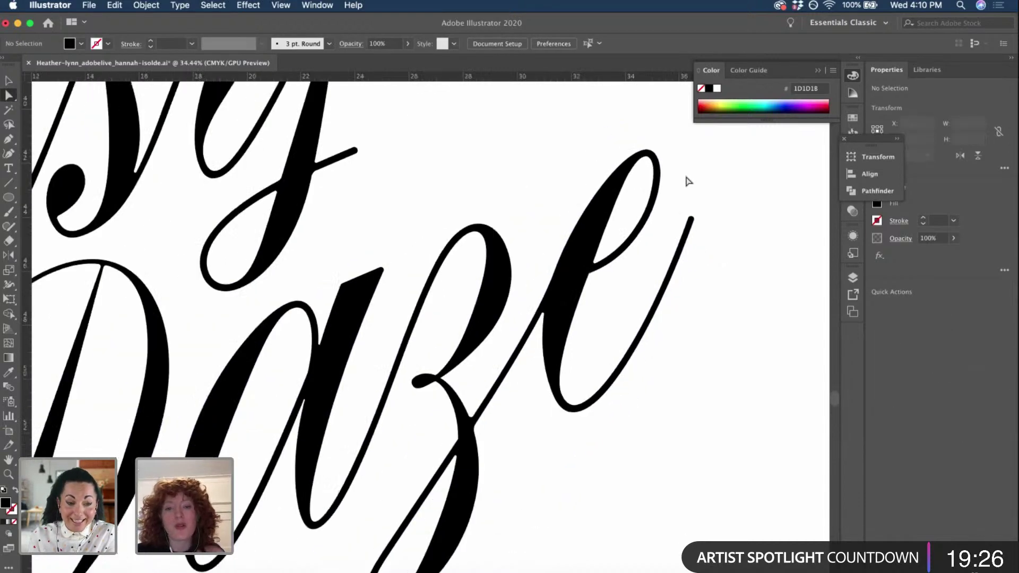
- Increase the rounding of the outer corner beneath the eye of the "e" to about 0.36 in
{"action": "scroll", "coordinate": [685, 178], "scroll_direction": "down", "scroll_amount": 1}
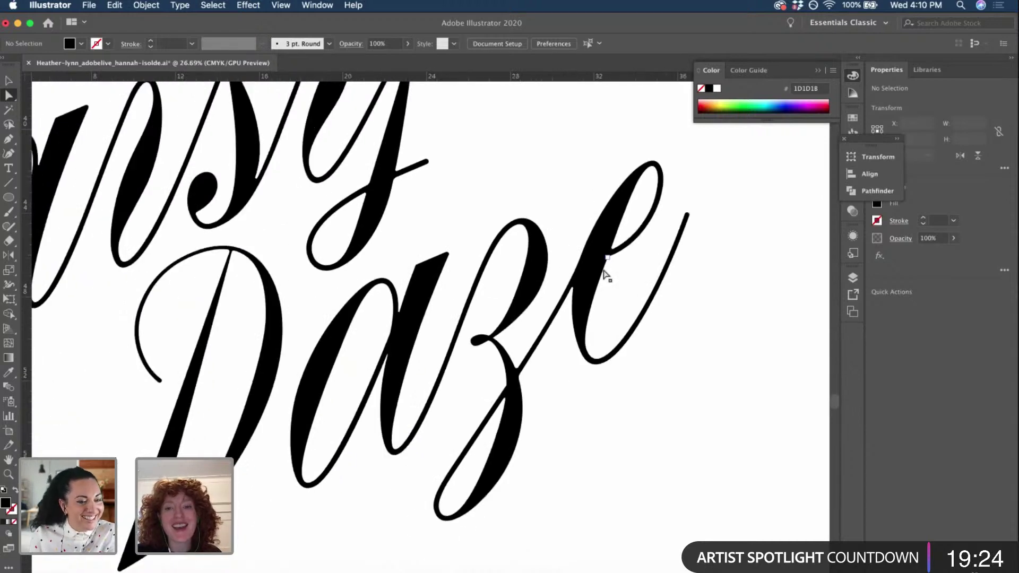
{"action": "scroll", "coordinate": [606, 274], "scroll_direction": "up", "scroll_amount": 3}
{"action": "left_click", "coordinate": [615, 255]}
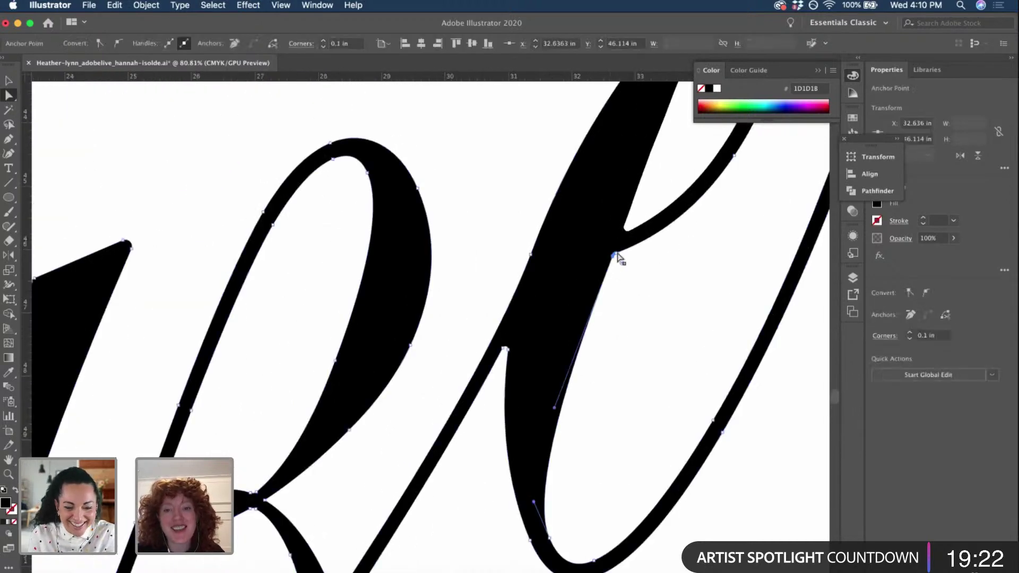
{"action": "left_click", "coordinate": [615, 256]}
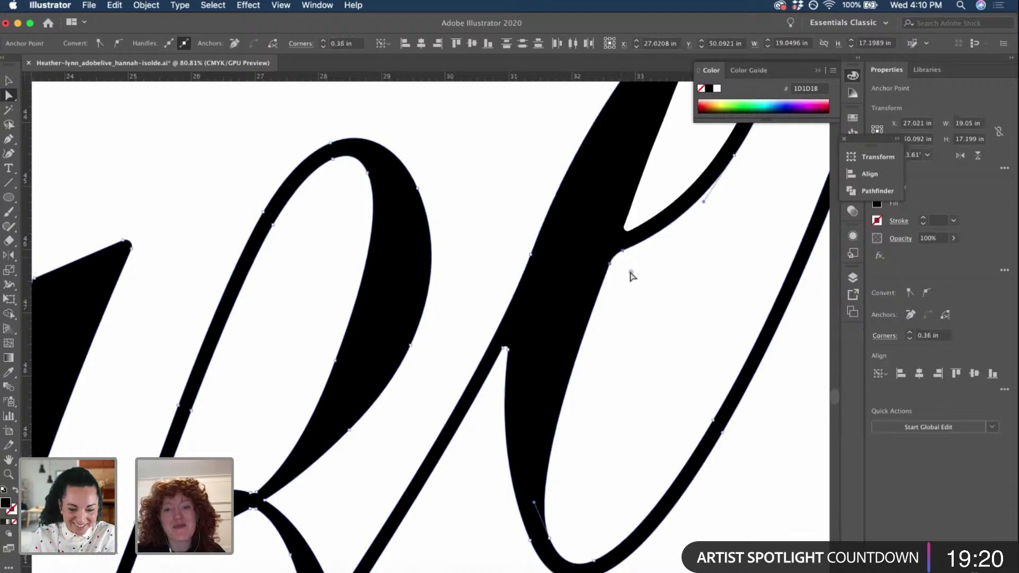
{"action": "left_click", "coordinate": [682, 257]}
- Select the whole tilted, outlined "Daisy Daze" group and copy it
{"action": "scroll", "coordinate": [682, 257], "scroll_direction": "down", "scroll_amount": 5}
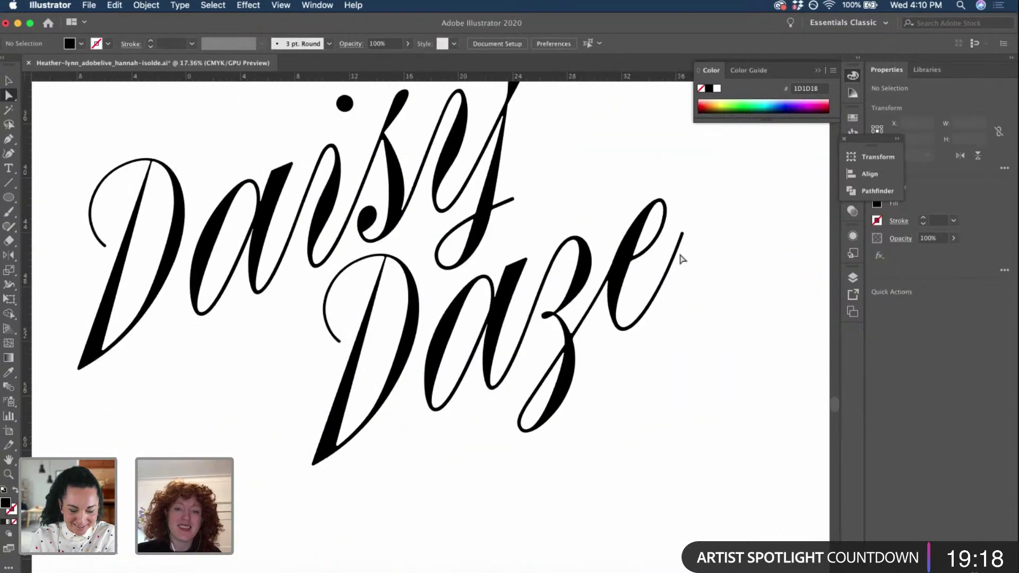
{"action": "scroll", "coordinate": [222, 175], "scroll_direction": "up", "scroll_amount": 2}
{"action": "left_click", "coordinate": [7, 81]}
{"action": "scroll", "coordinate": [212, 164], "scroll_direction": "down", "scroll_amount": 2}
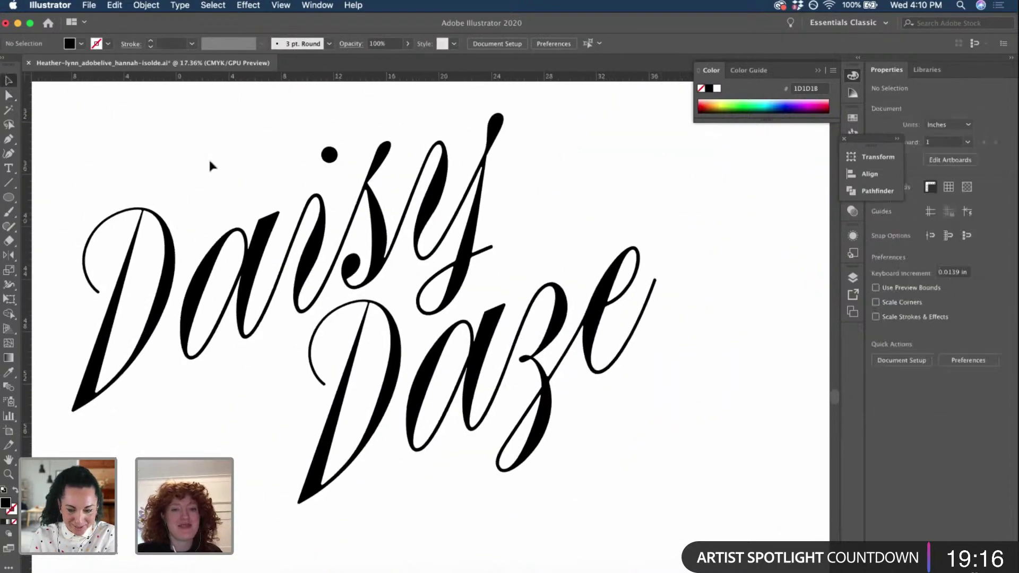
{"action": "left_click", "coordinate": [505, 221]}
{"action": "scroll", "coordinate": [505, 221], "scroll_direction": "down", "scroll_amount": 1}
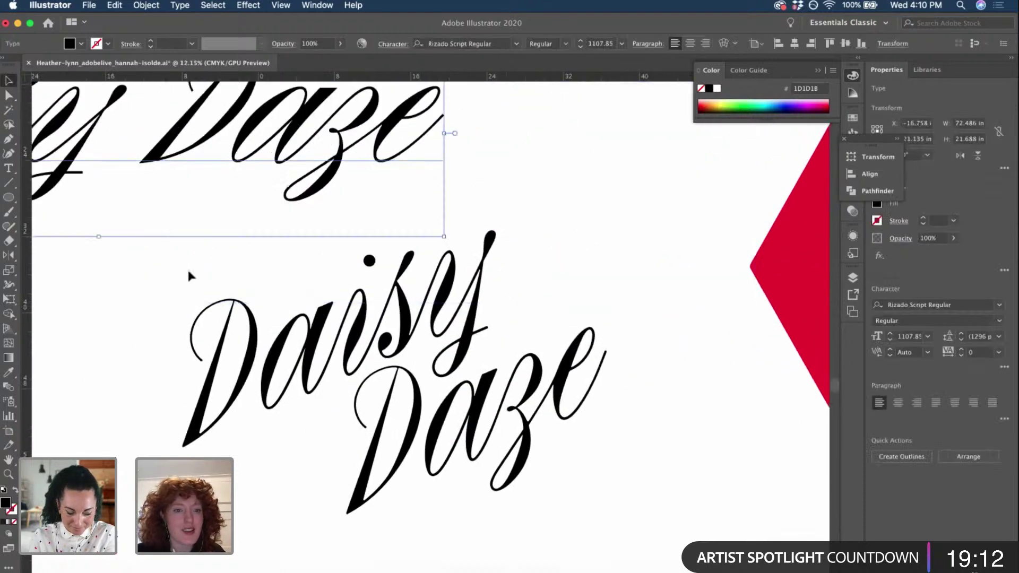
{"action": "left_click_drag", "start_coordinate": [173, 264], "coordinate": [626, 457]}
{"action": "key", "text": "super+shift+o"}
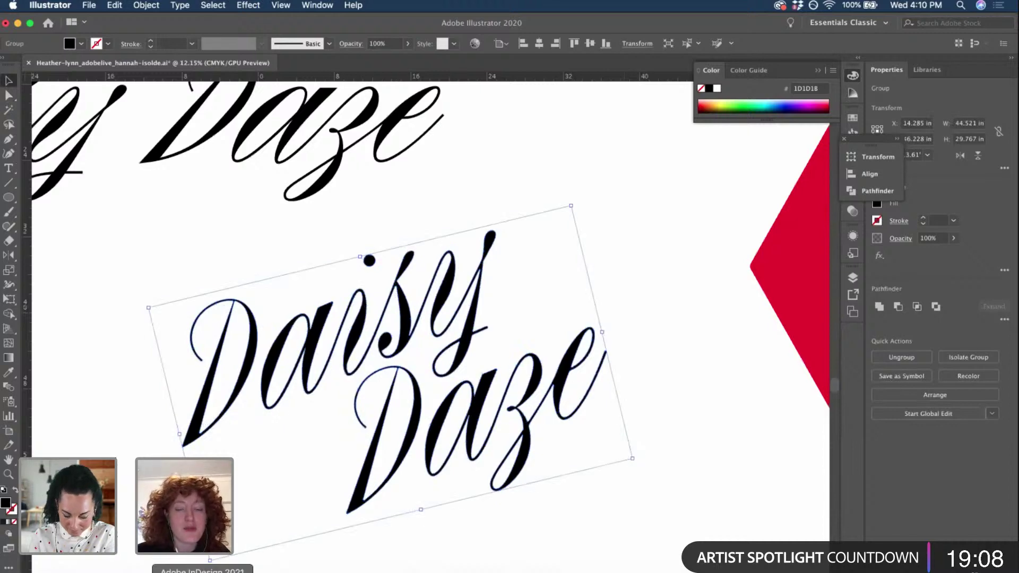
- Switch to the InDesign lookbook cover document, paste the lettering, and move it from the Image layer to the Type layer
{"action": "left_click", "coordinate": [202, 572]}
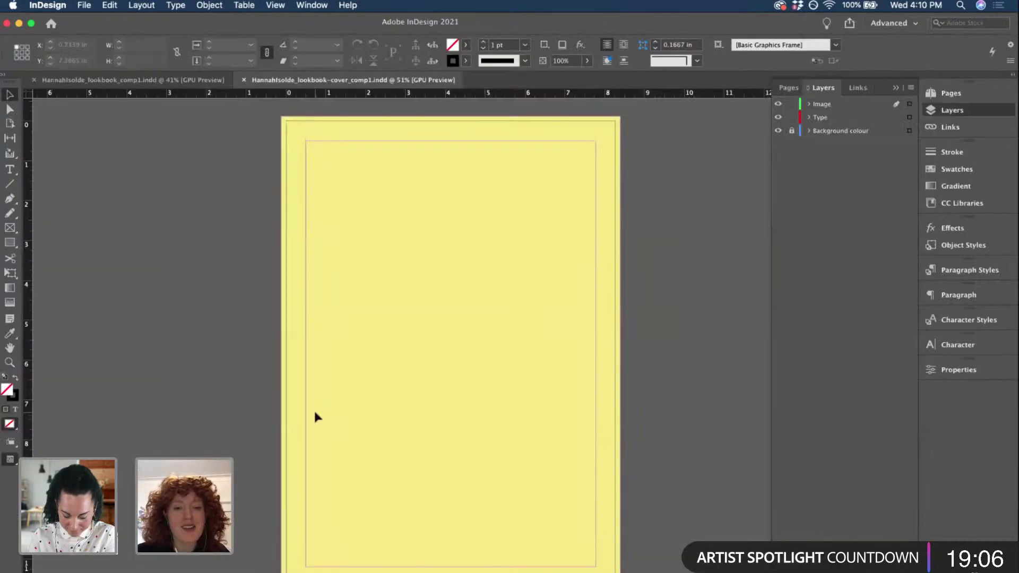
{"action": "key", "text": "super+v"}
{"action": "scroll", "coordinate": [539, 308], "scroll_direction": "down", "scroll_amount": 4}
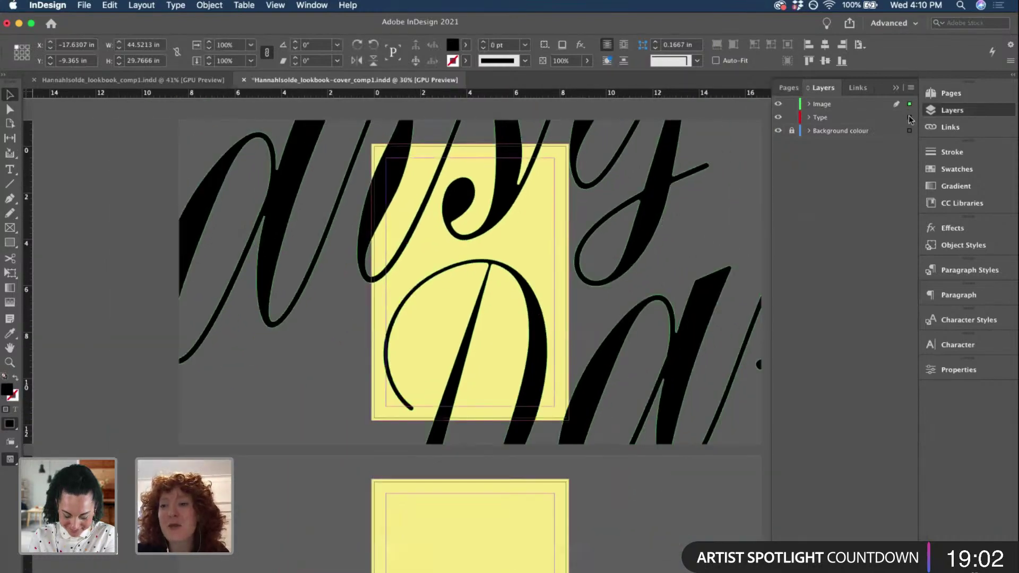
{"action": "left_click_drag", "start_coordinate": [908, 104], "coordinate": [910, 118]}
- Scale the lettering down proportionally to span the front cover's side margins, about 7.27 in wide
{"action": "scroll", "coordinate": [677, 232], "scroll_direction": "down", "scroll_amount": 2}
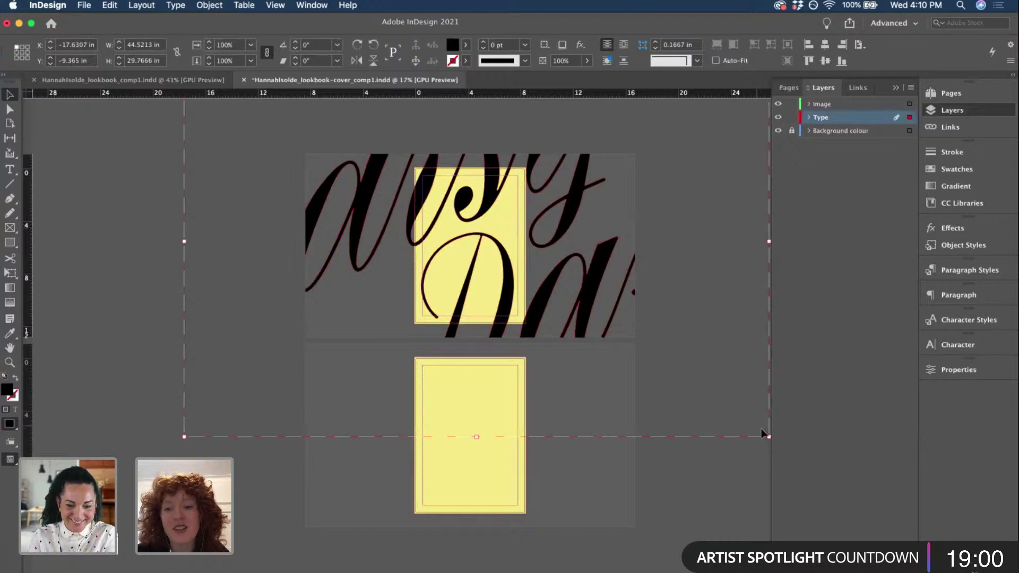
{"action": "left_click_drag", "start_coordinate": [769, 436], "coordinate": [528, 265]}
{"action": "scroll", "coordinate": [522, 261], "scroll_direction": "up", "scroll_amount": 3}
{"action": "scroll", "coordinate": [522, 262], "scroll_direction": "up", "scroll_amount": 5}
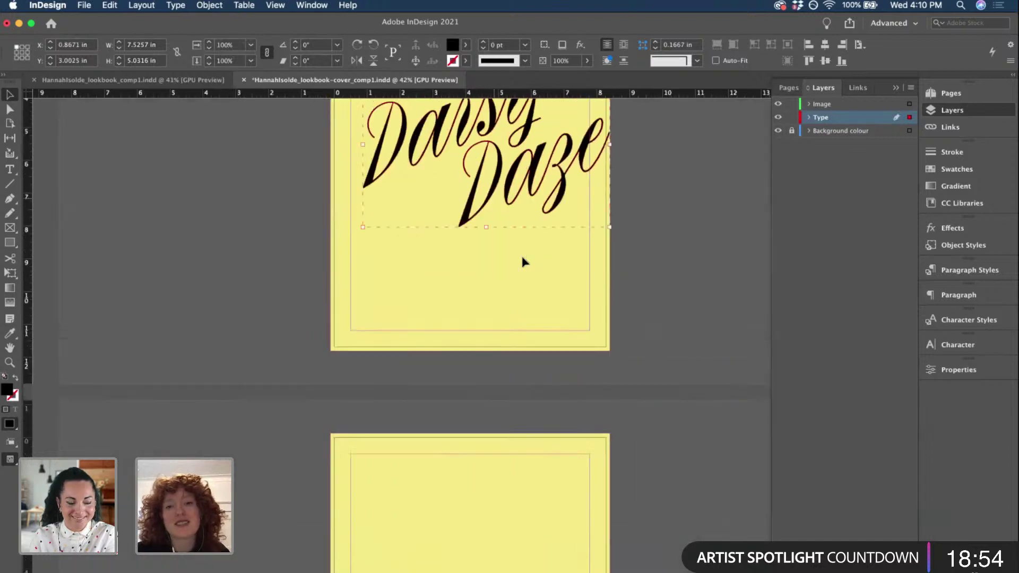
{"action": "left_click_drag", "start_coordinate": [610, 167], "coordinate": [589, 180]}
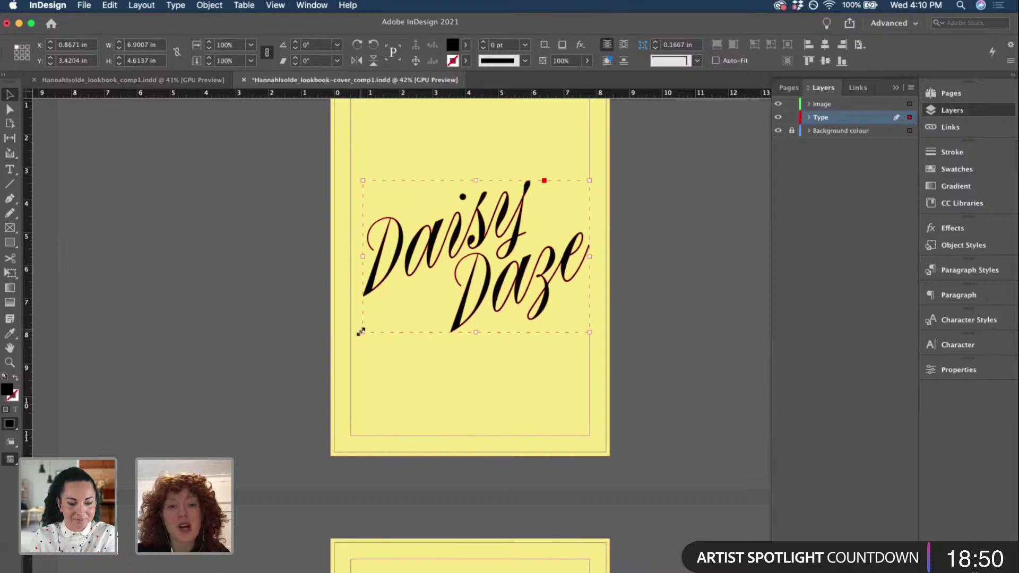
{"action": "left_click_drag", "start_coordinate": [360, 331], "coordinate": [350, 340]}
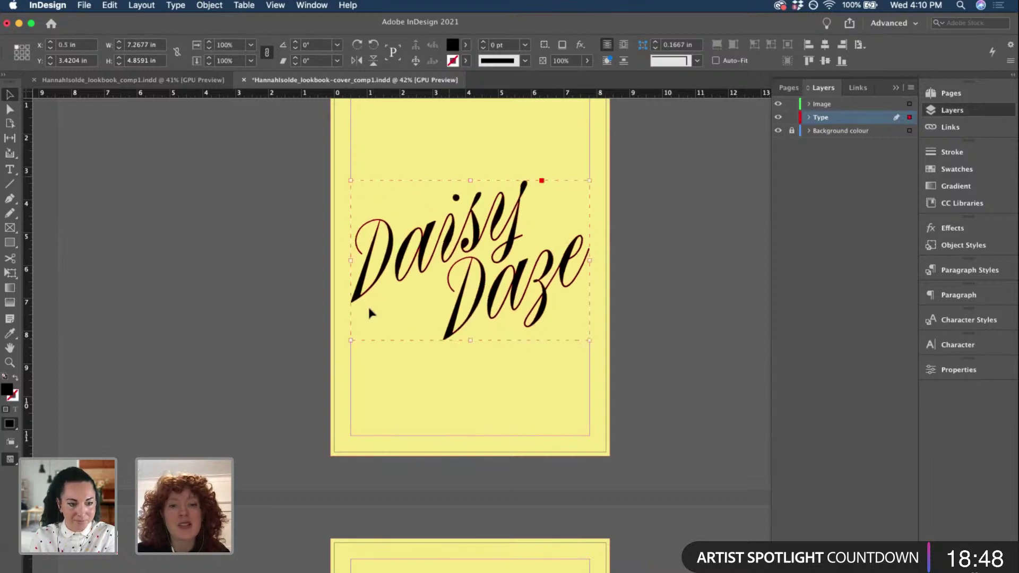
- Move the lettering straight up into the cover's upper half, at a Y position of about 1.27 in
{"action": "scroll", "coordinate": [370, 313], "scroll_direction": "up", "scroll_amount": 3}
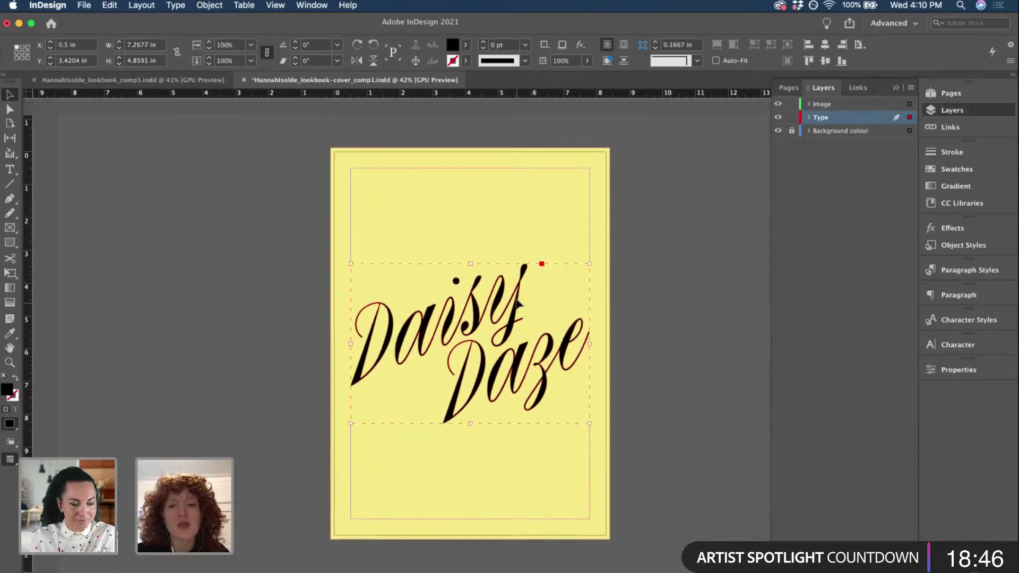
{"action": "left_click_drag", "start_coordinate": [518, 301], "coordinate": [512, 233]}
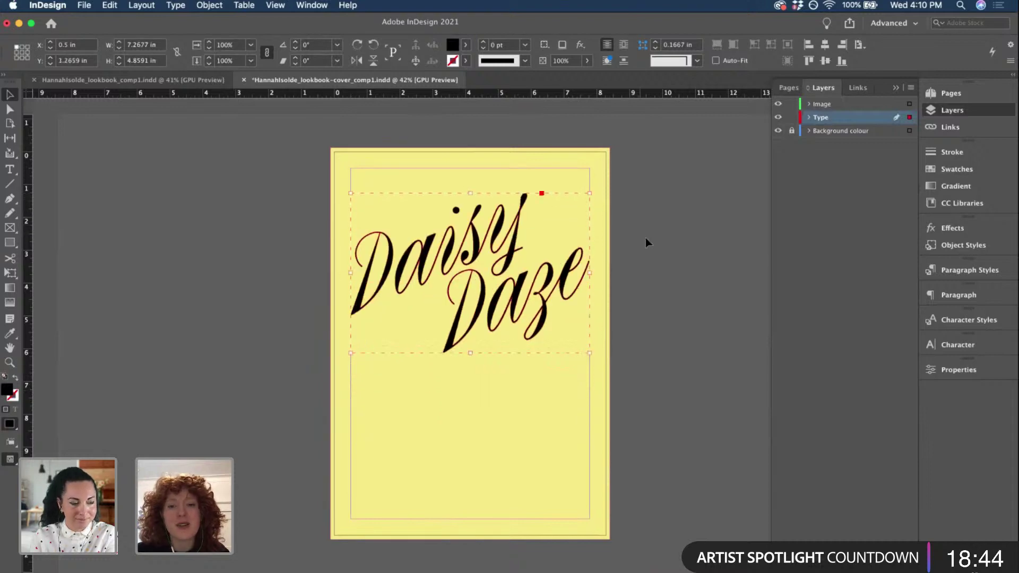
{"action": "left_click", "coordinate": [645, 238]}
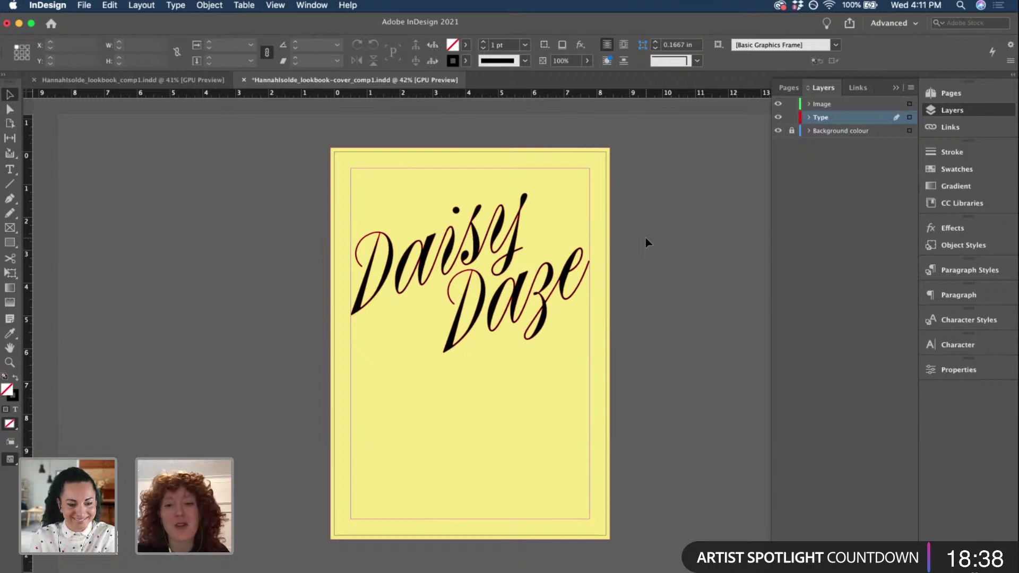
- Enlarge the lettering proportionally from its centre to about 7.67 in wide, slightly past both side margins, and save the document
{"action": "left_click", "coordinate": [580, 280]}
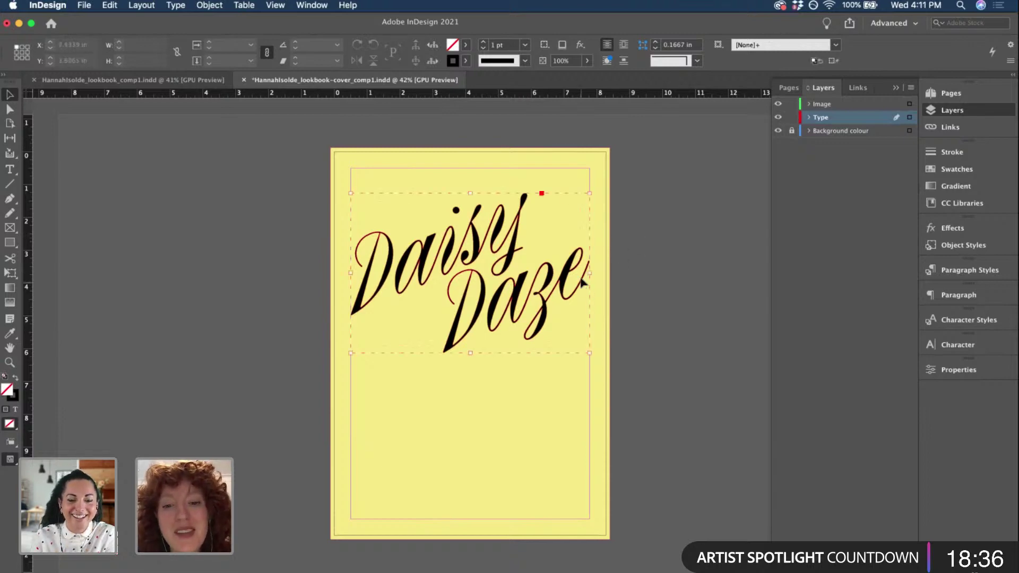
{"action": "scroll", "coordinate": [591, 194], "scroll_direction": "up", "scroll_amount": 2}
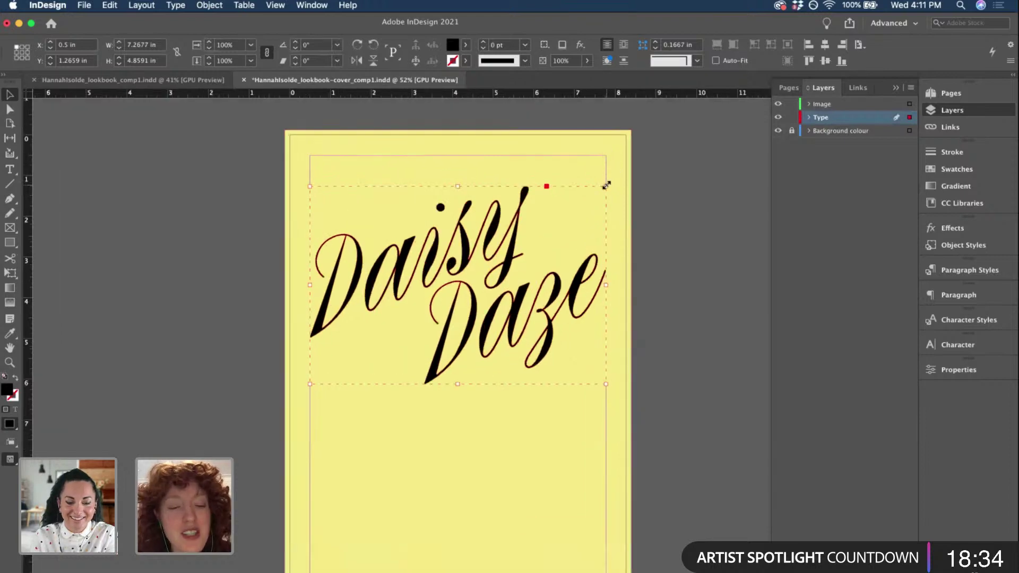
{"action": "left_click_drag", "start_coordinate": [605, 185], "coordinate": [614, 181]}
{"action": "left_click", "coordinate": [683, 193]}
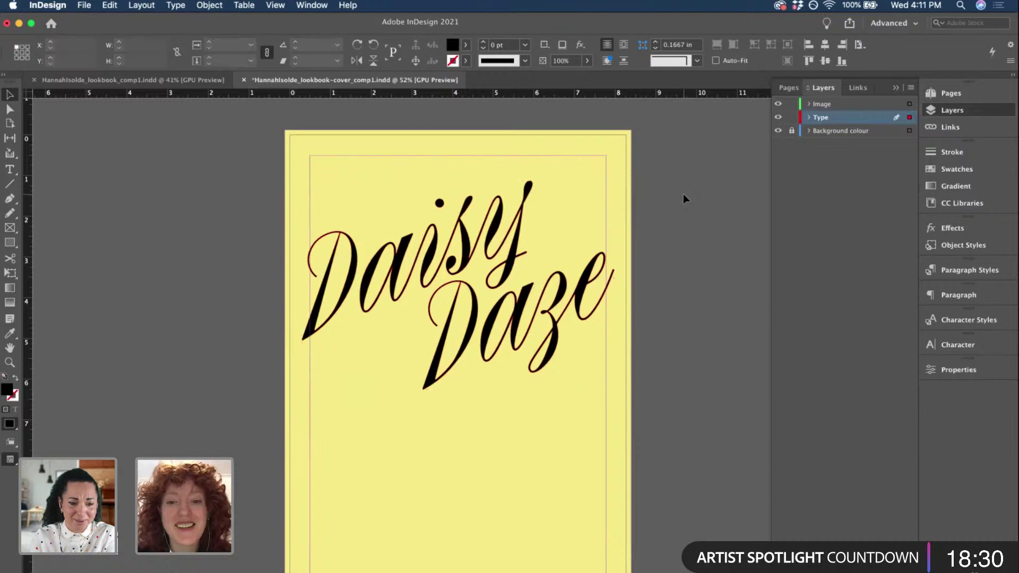
{"action": "key", "text": "super+s"}
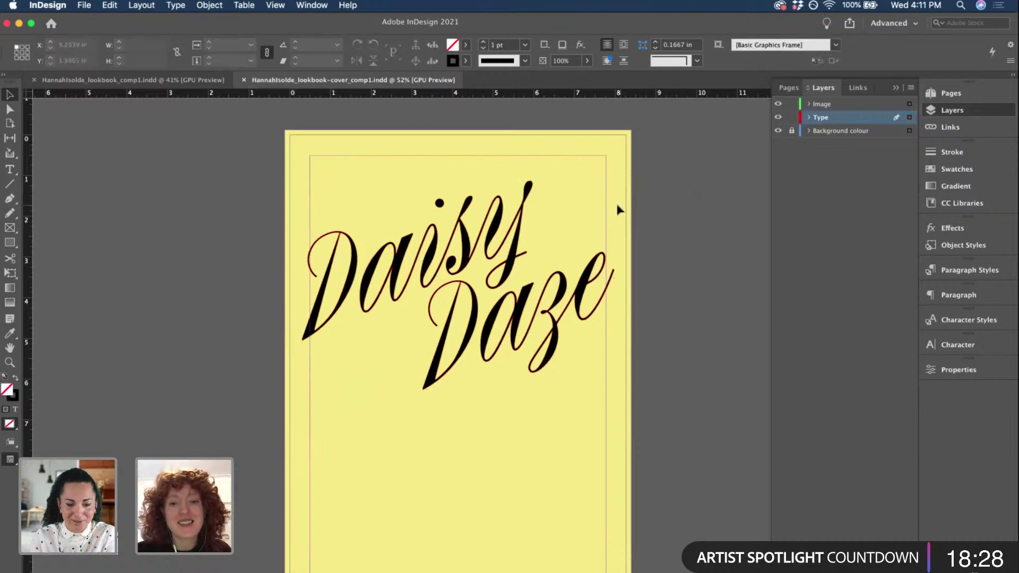
- Fill the "Daisy Daze" lettering on the front cover with the green c84m21y72k6 swatch
{"action": "left_click", "coordinate": [520, 231]}
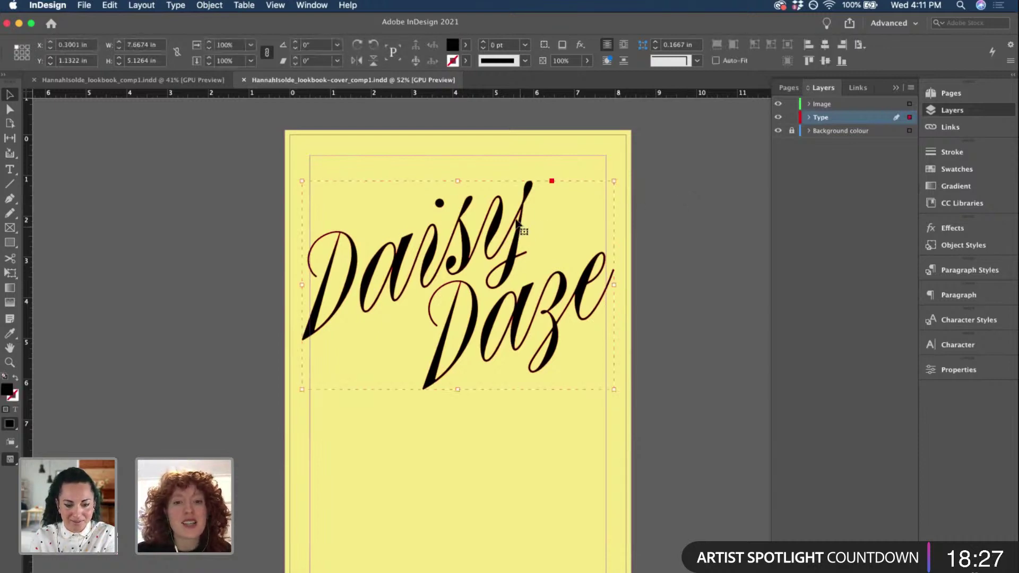
{"action": "left_click", "coordinate": [467, 44]}
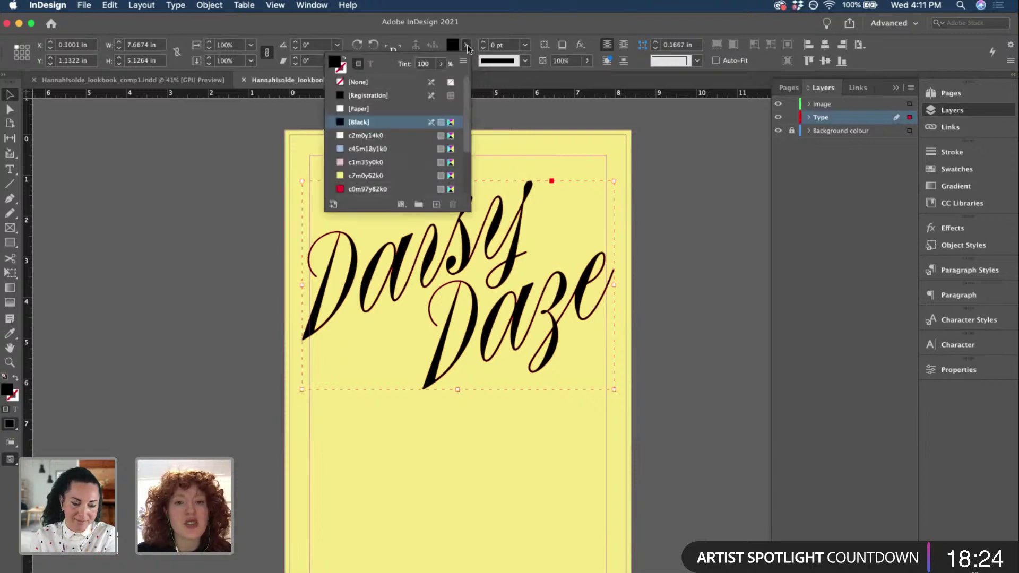
{"action": "scroll", "coordinate": [392, 168], "scroll_direction": "down", "scroll_amount": 3}
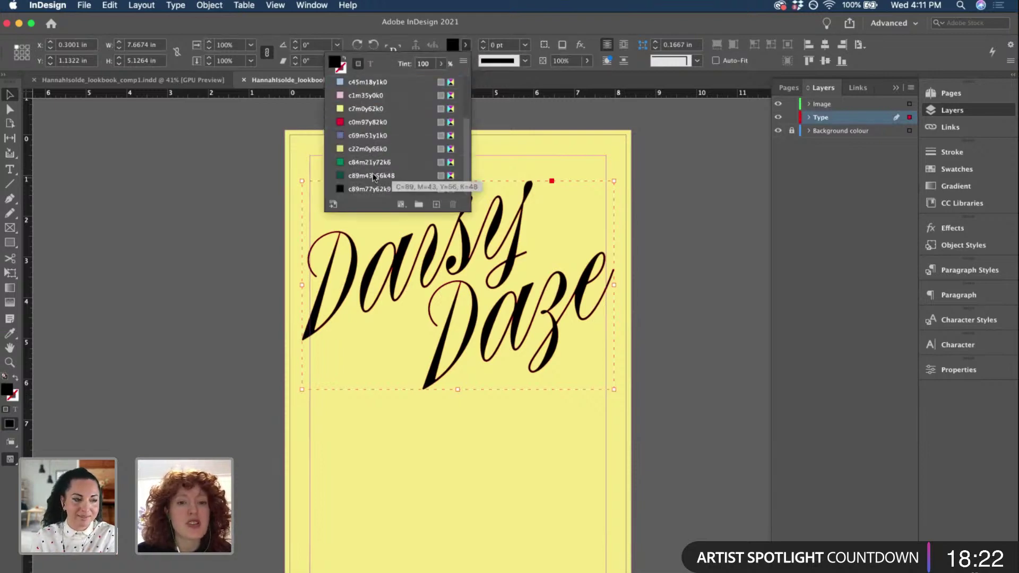
{"action": "left_click", "coordinate": [363, 163]}
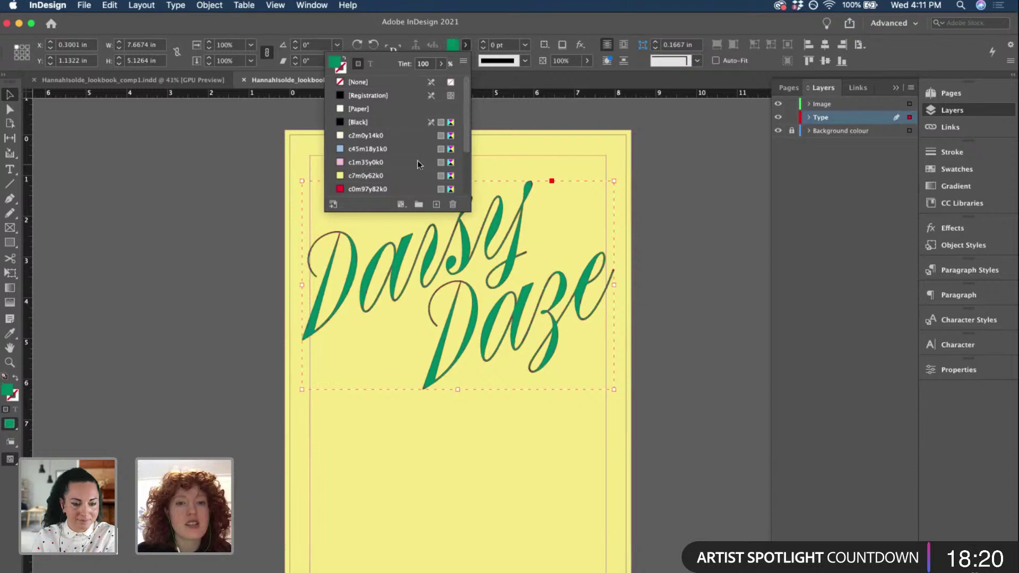
{"action": "left_click", "coordinate": [667, 186]}
{"action": "key", "text": "super+minus"}
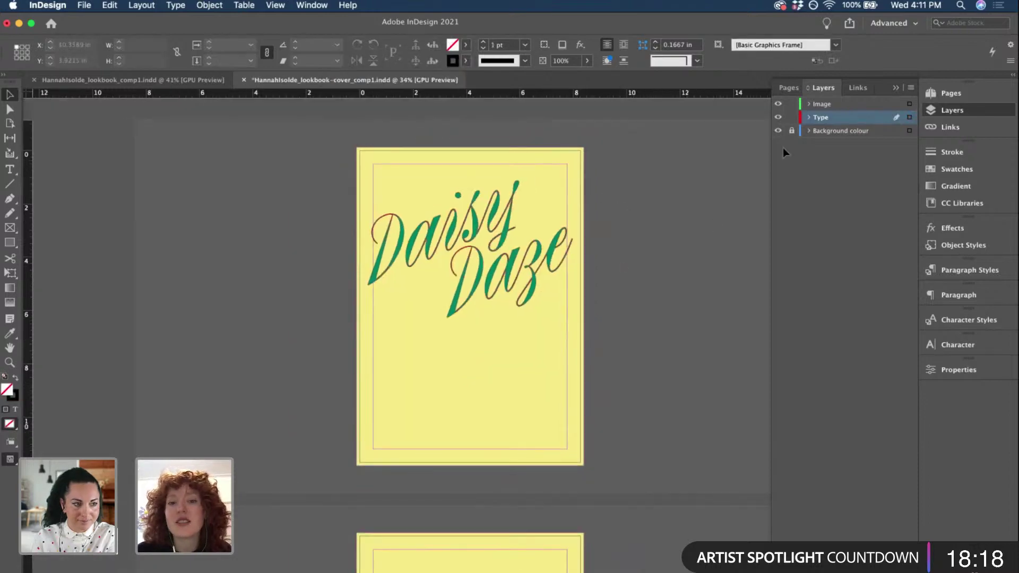
- Paste a copy of the green lettering in place on the second page
{"action": "left_click", "coordinate": [565, 260]}
{"action": "scroll", "coordinate": [546, 282], "scroll_direction": "down", "scroll_amount": 5}
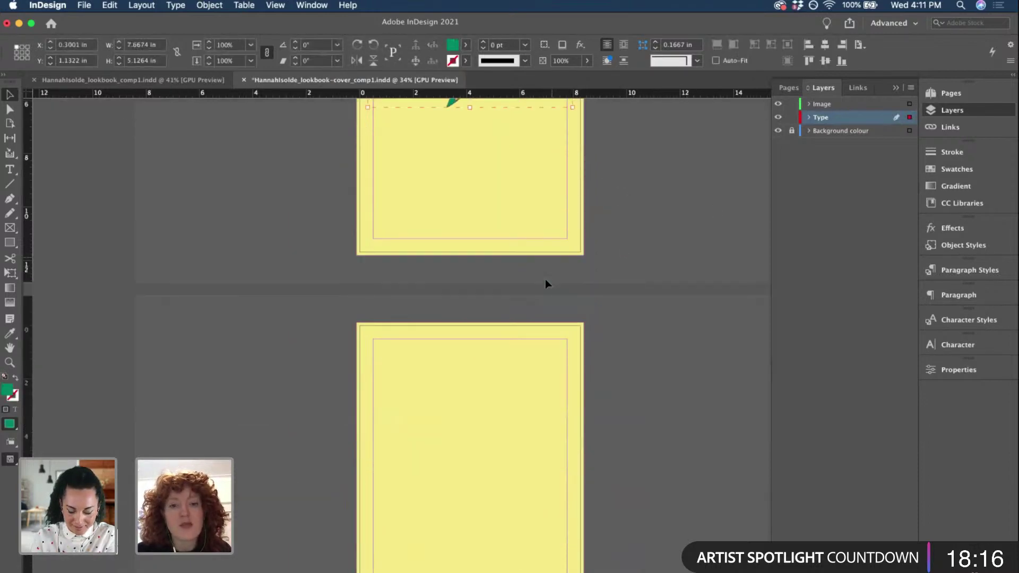
{"action": "key", "text": "alt+shift+super+v"}
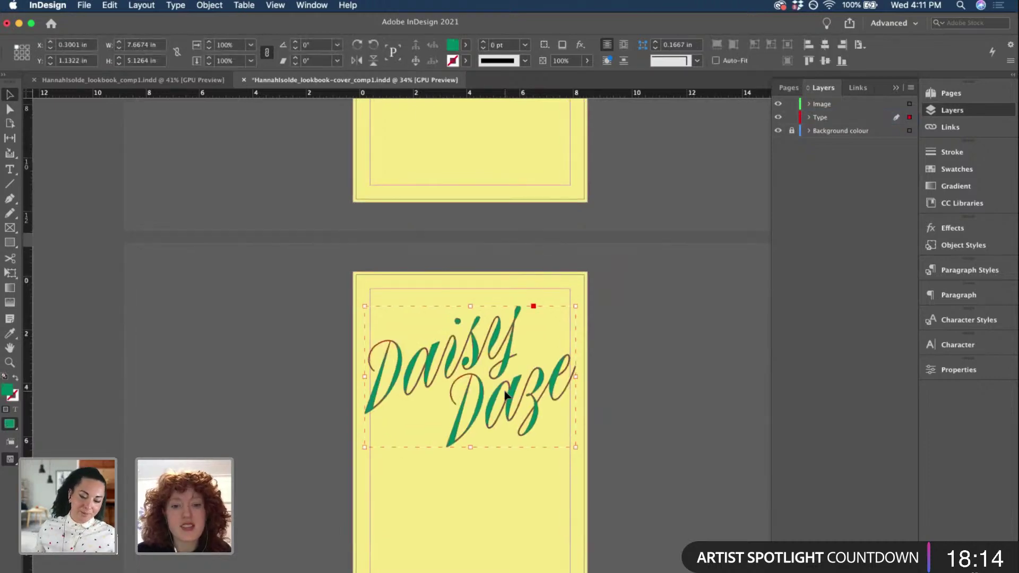
- Fill the second page's lettering with the blue c69m51y1k0 swatch and preview the page without guides or frames
{"action": "key", "text": "alt+super+equal"}
{"action": "left_click", "coordinate": [467, 46]}
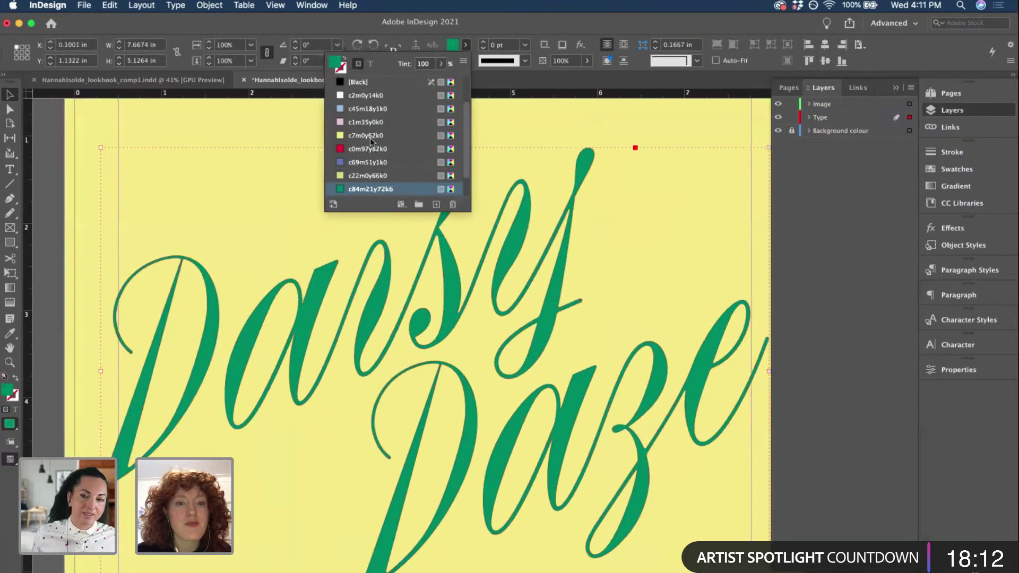
{"action": "left_click", "coordinate": [355, 161]}
{"action": "scroll", "coordinate": [284, 283], "scroll_direction": "down", "scroll_amount": 5}
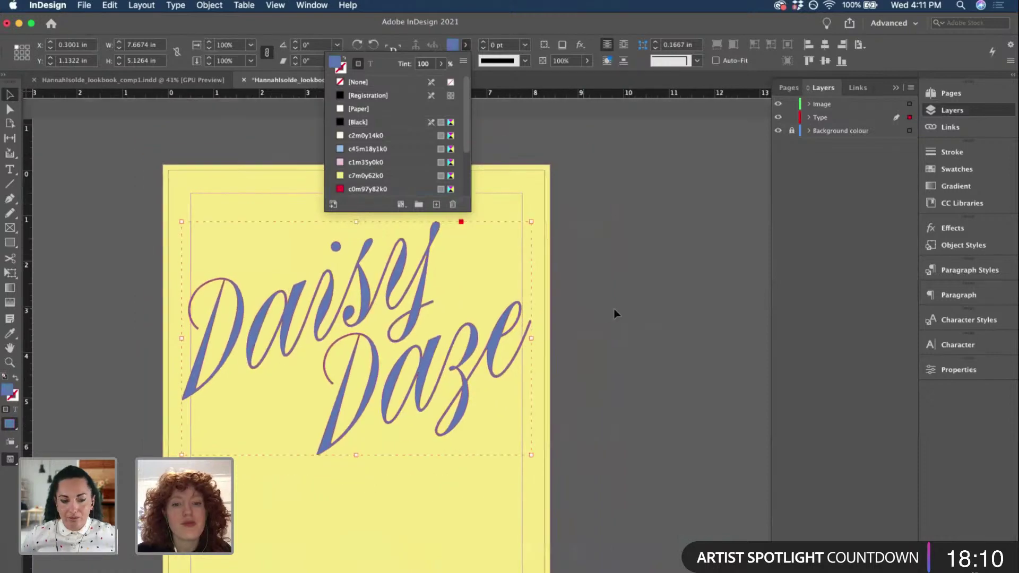
{"action": "left_click", "coordinate": [615, 313]}
{"action": "scroll", "coordinate": [564, 293], "scroll_direction": "down", "scroll_amount": 2}
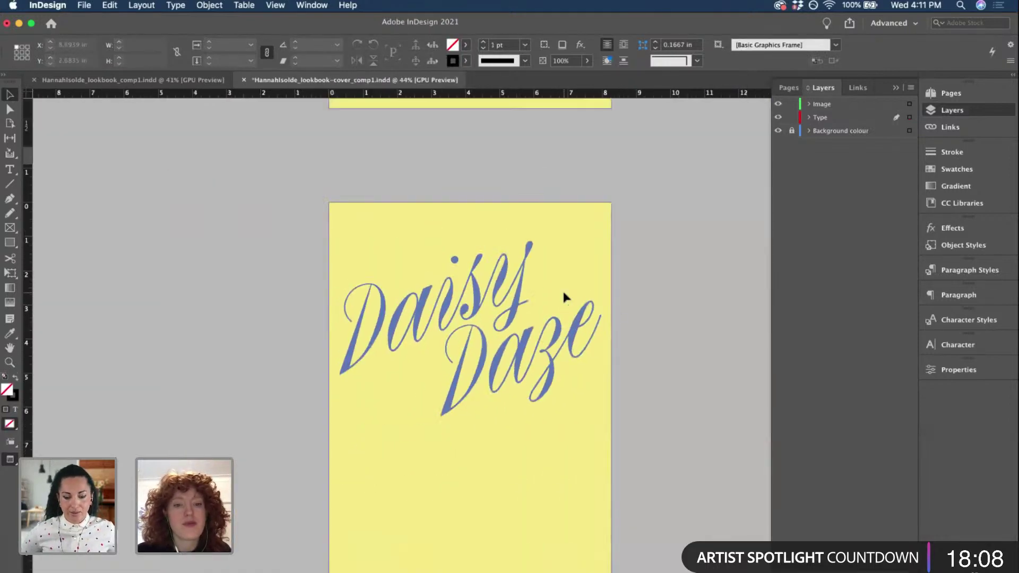
- Duplicate the second page, with its blue lettering on yellow, to add a third cover variation
{"action": "scroll", "coordinate": [561, 288], "scroll_direction": "up", "scroll_amount": 10}
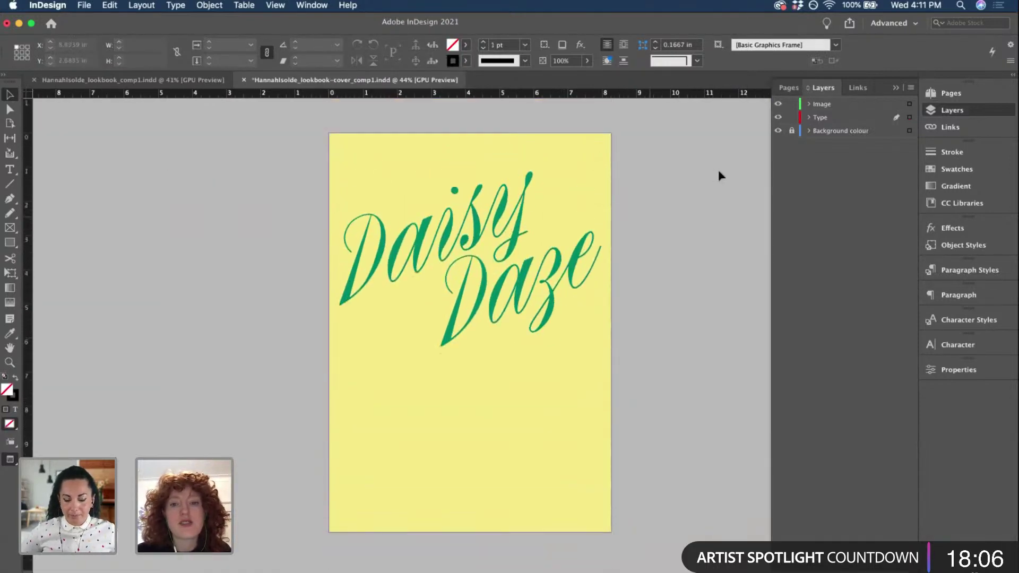
{"action": "left_click", "coordinate": [950, 93]}
{"action": "scroll", "coordinate": [587, 260], "scroll_direction": "down", "scroll_amount": 10}
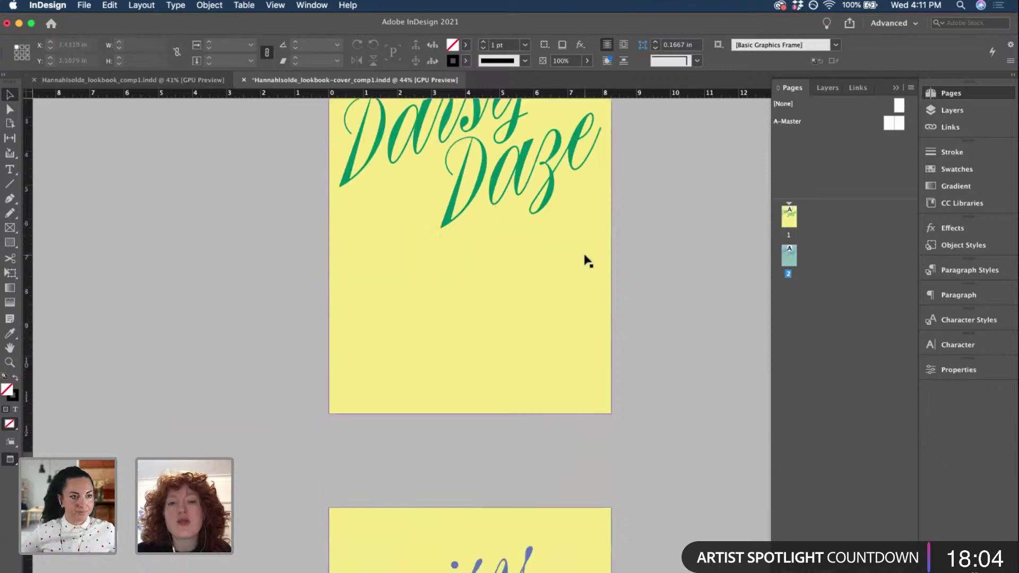
{"action": "scroll", "coordinate": [586, 261], "scroll_direction": "up", "scroll_amount": 3}
{"action": "scroll", "coordinate": [586, 261], "scroll_direction": "up", "scroll_amount": 6}
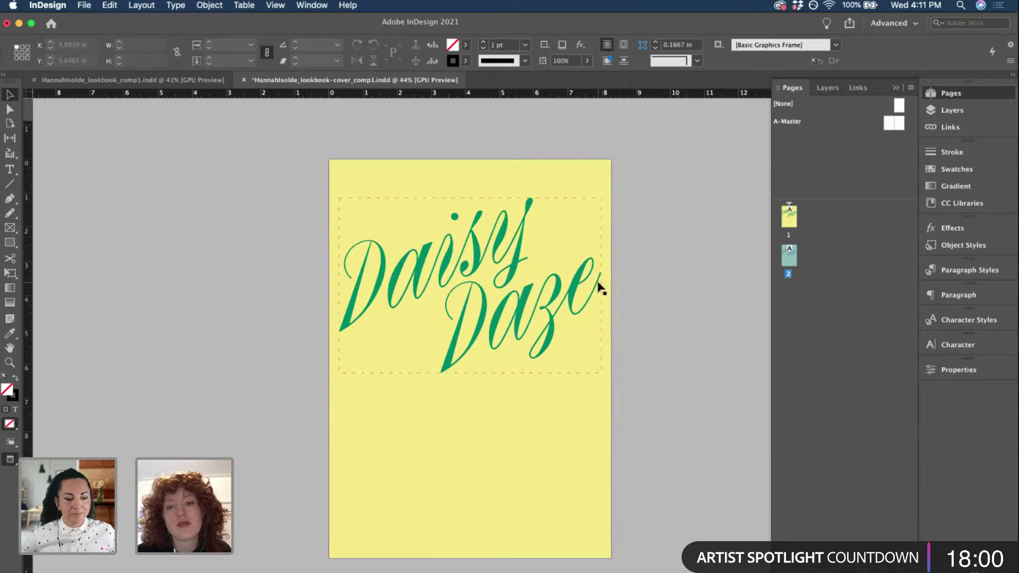
{"action": "left_click", "coordinate": [599, 286]}
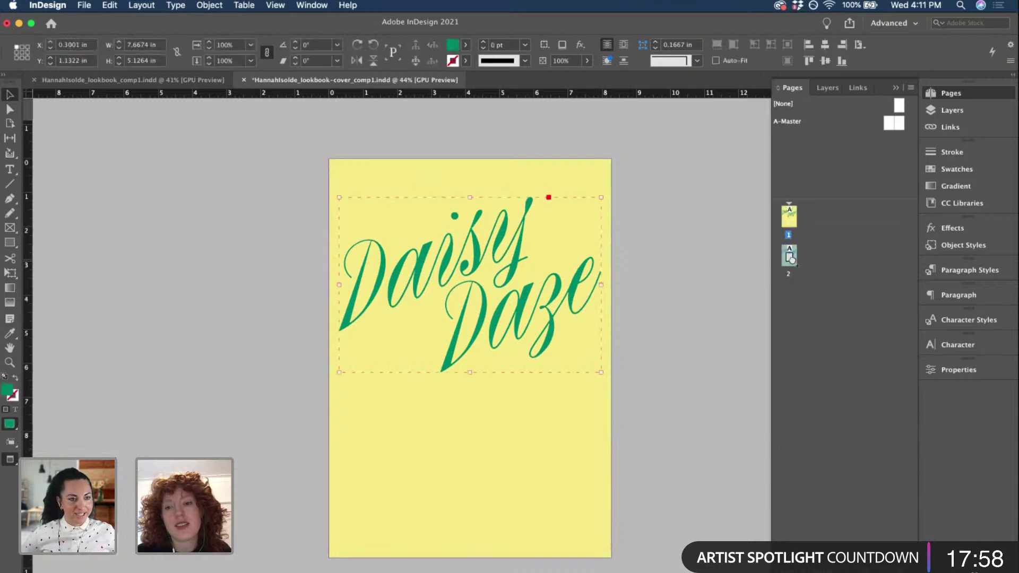
{"action": "left_click_drag", "start_coordinate": [791, 260], "coordinate": [793, 263]}
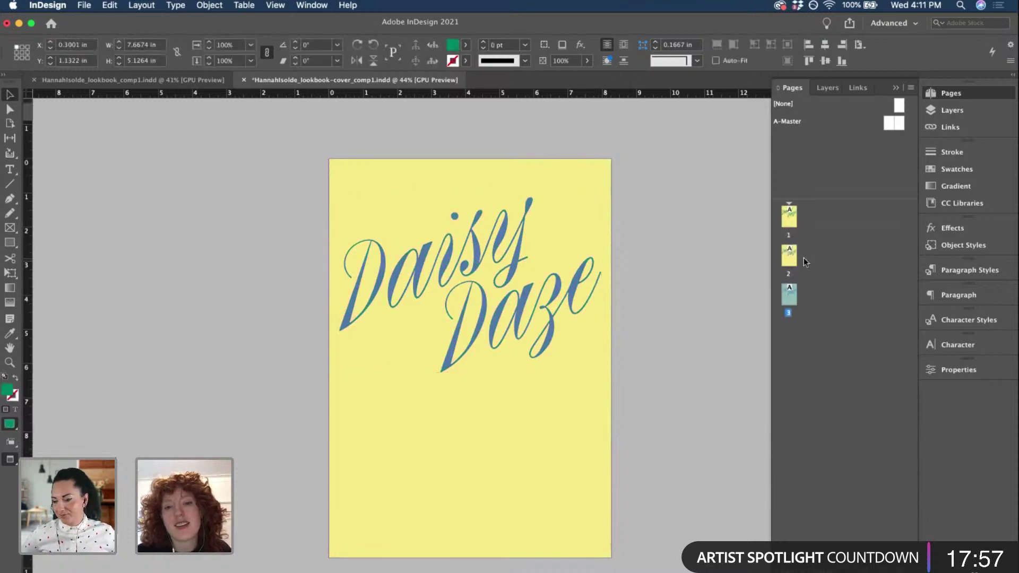
- Unlock the Background colour layer and select the yellow background rectangle on the second page
{"action": "left_click", "coordinate": [584, 287]}
{"action": "scroll", "coordinate": [477, 91], "scroll_direction": "up", "scroll_amount": 1}
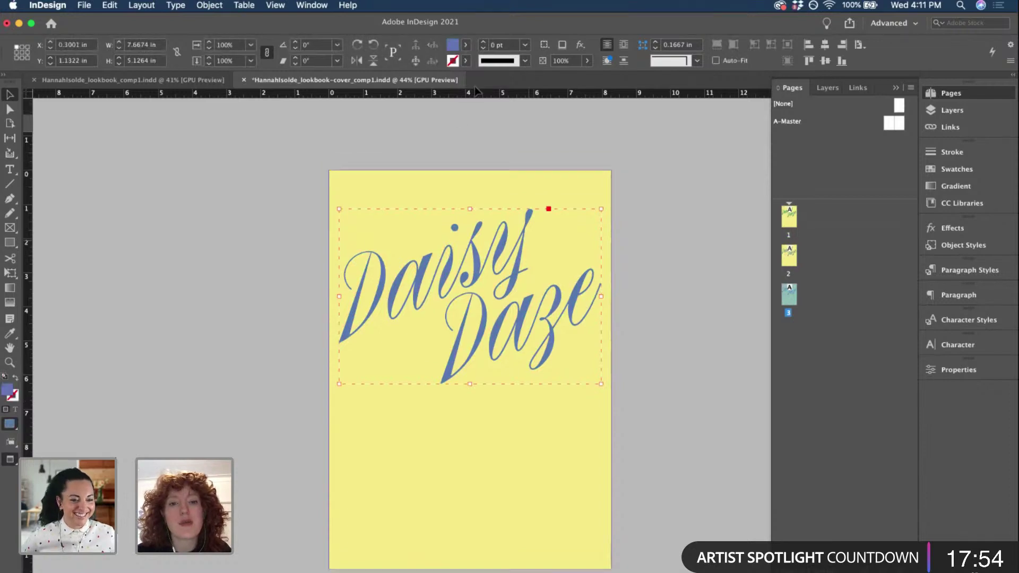
{"action": "scroll", "coordinate": [531, 186], "scroll_direction": "up", "scroll_amount": 5}
{"action": "scroll", "coordinate": [592, 293], "scroll_direction": "down", "scroll_amount": 3}
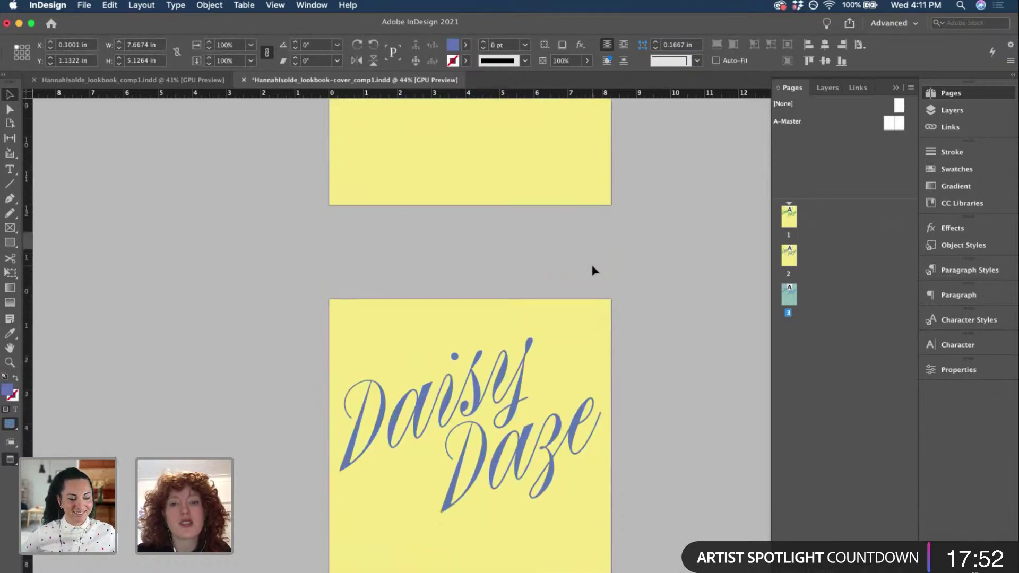
{"action": "scroll", "coordinate": [592, 268], "scroll_direction": "up", "scroll_amount": 5}
{"action": "scroll", "coordinate": [592, 268], "scroll_direction": "down", "scroll_amount": 6}
{"action": "left_click", "coordinate": [579, 245]}
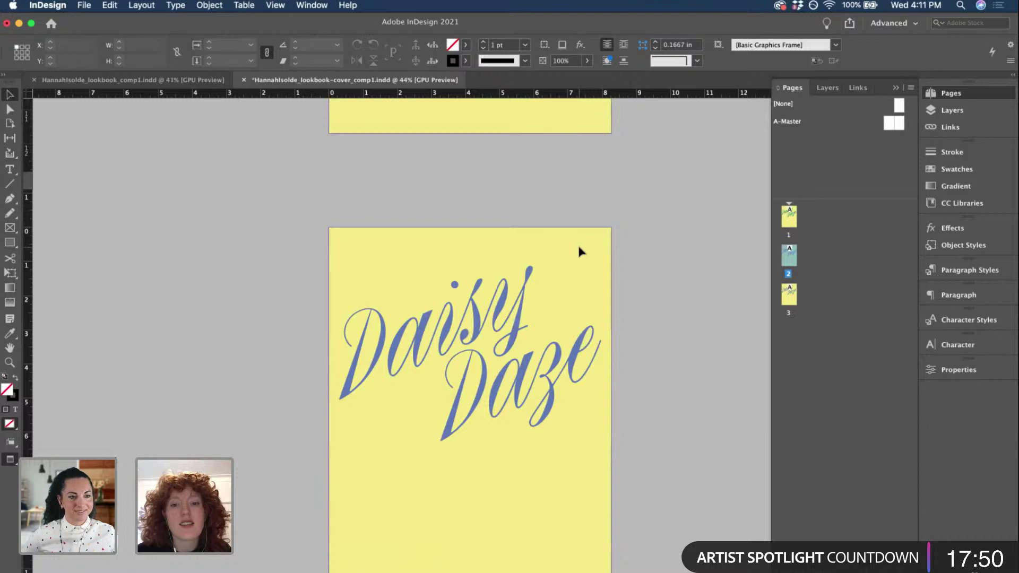
{"action": "left_click", "coordinate": [952, 110]}
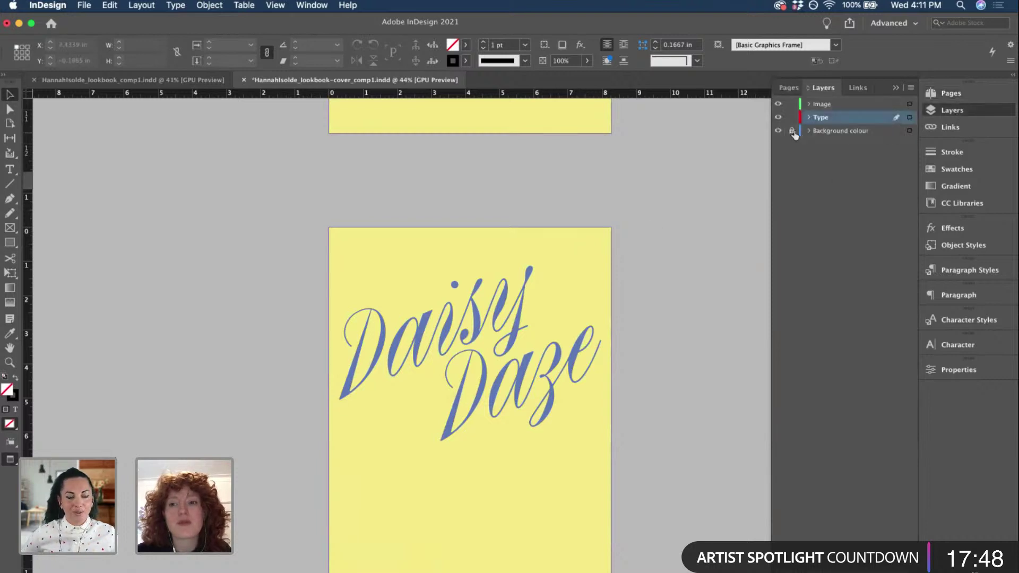
{"action": "left_click", "coordinate": [585, 247]}
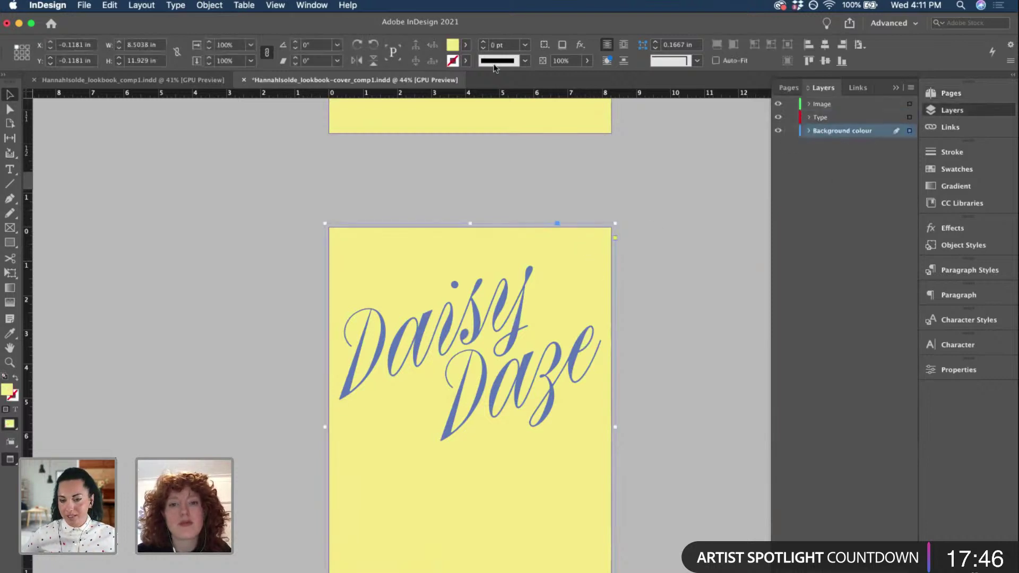
- Try the c45m18y1k0 blue and c1m35y0k0 pink swatches on the second page's background before restoring c7m0y62k0 yellow
{"action": "left_click", "coordinate": [466, 45]}
{"action": "left_click", "coordinate": [362, 148]}
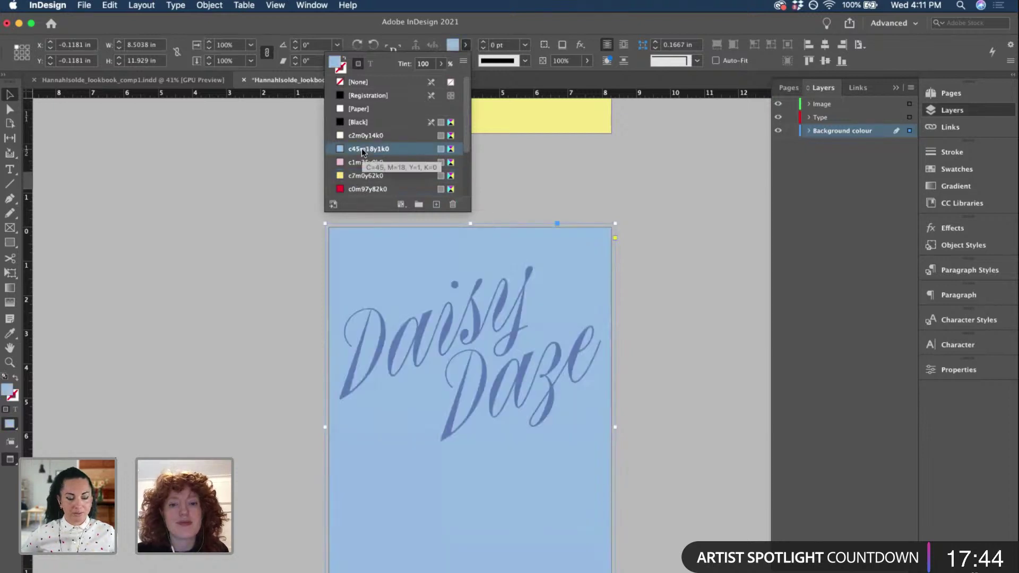
{"action": "left_click", "coordinate": [354, 161]}
{"action": "scroll", "coordinate": [353, 161], "scroll_direction": "down", "scroll_amount": 3}
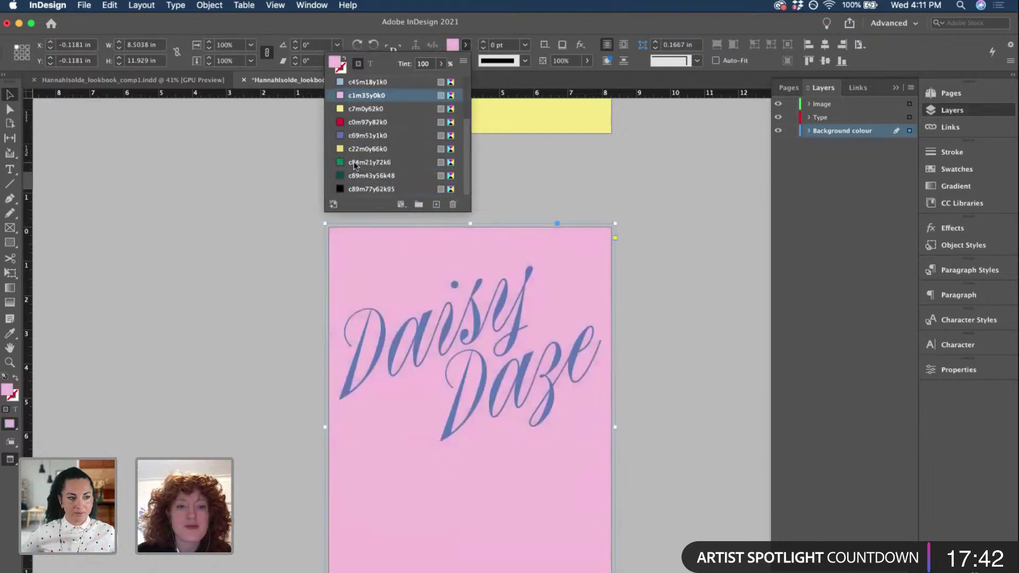
{"action": "left_click", "coordinate": [364, 109]}
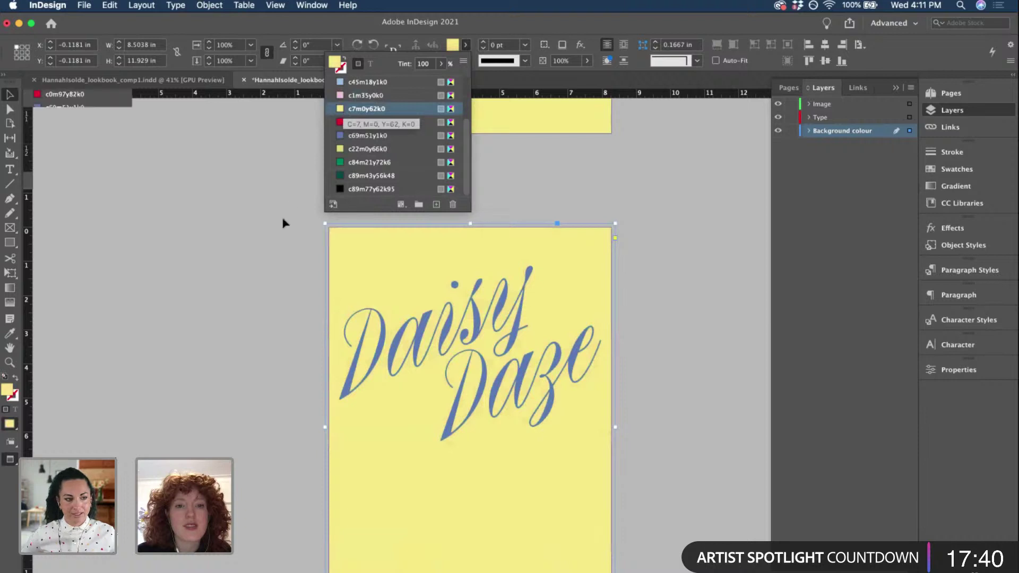
{"action": "left_click", "coordinate": [477, 182]}
- Fill the first page's background rectangle with the pink c1m35y0k0 swatch
{"action": "scroll", "coordinate": [477, 182], "scroll_direction": "up", "scroll_amount": 7}
{"action": "left_click", "coordinate": [481, 197]}
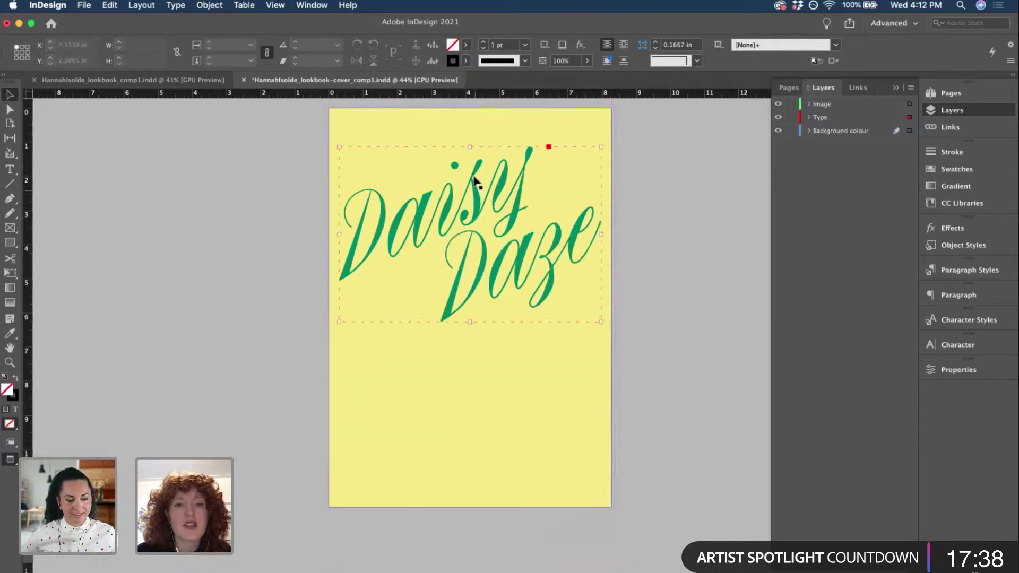
{"action": "left_click", "coordinate": [481, 133]}
{"action": "left_click", "coordinate": [452, 45]}
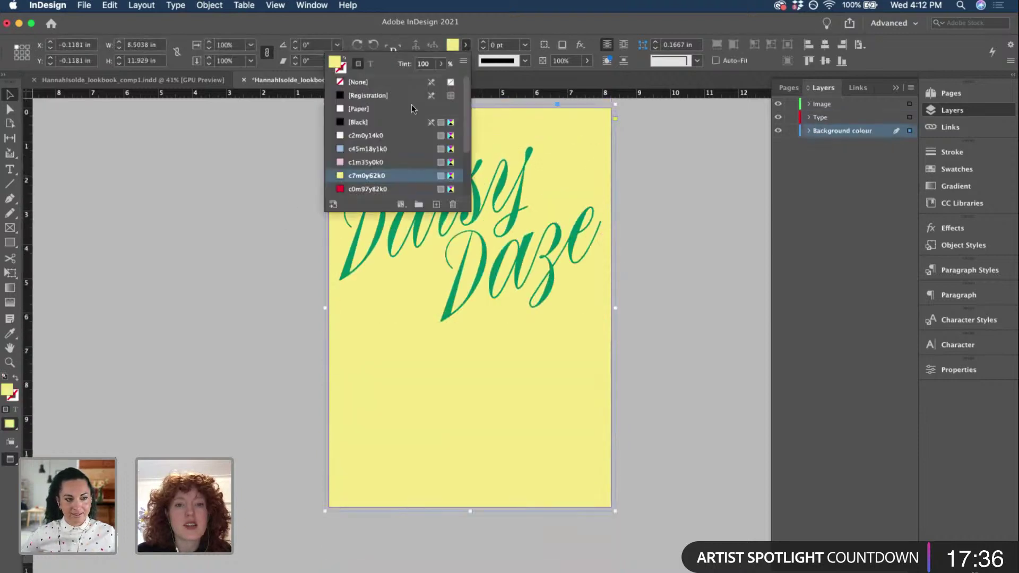
{"action": "left_click", "coordinate": [365, 166]}
{"action": "left_click", "coordinate": [265, 266]}
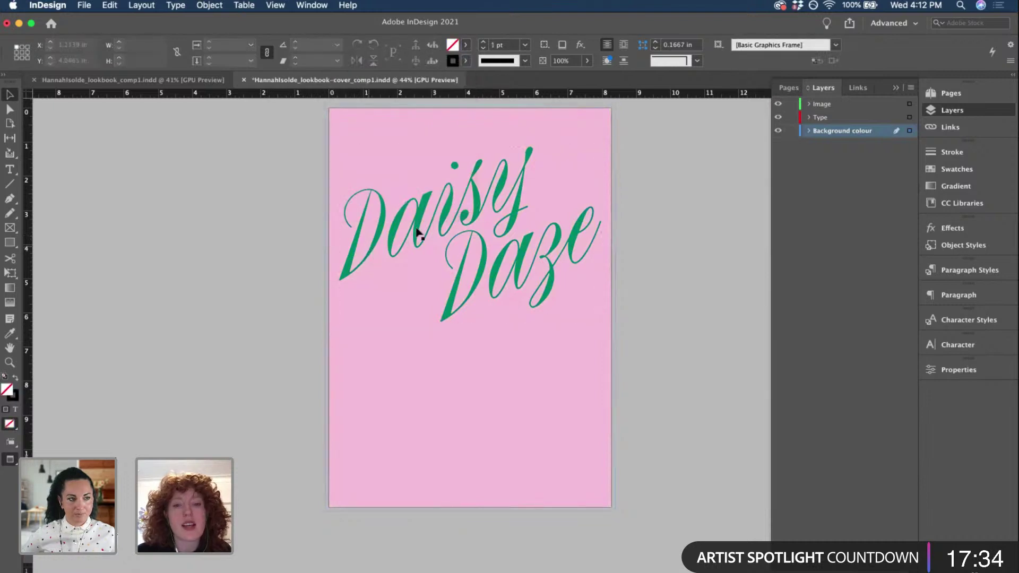
- Recolour the first page's "Daisy Daze" lettering with the red c0m97y82k0 swatch
{"action": "left_click", "coordinate": [450, 222]}
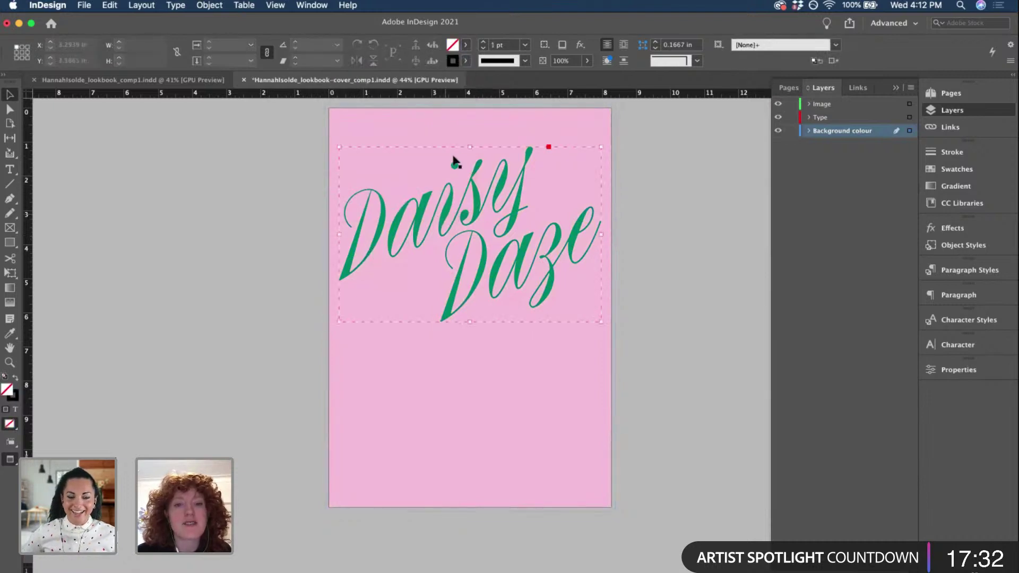
{"action": "left_click", "coordinate": [466, 45]}
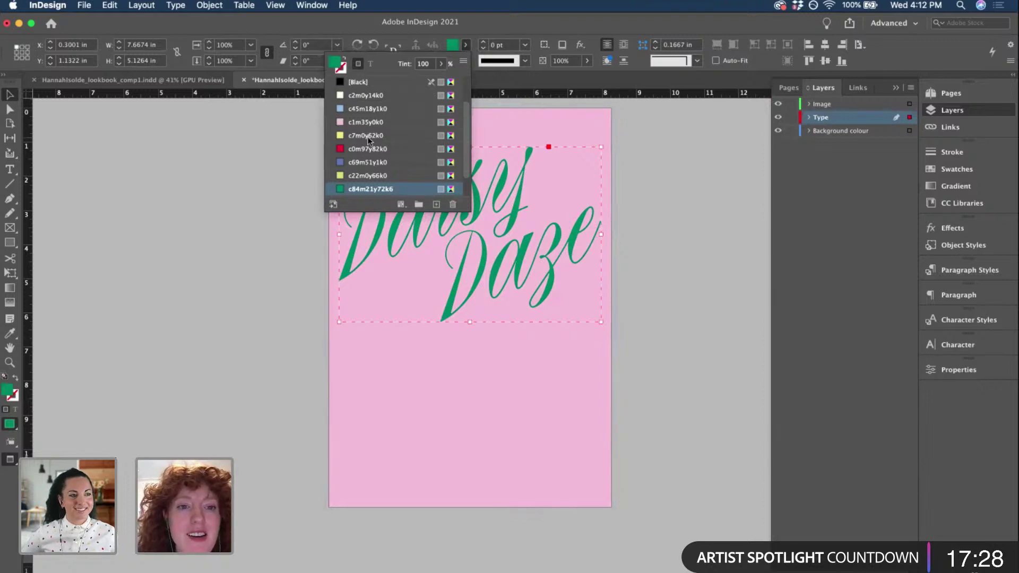
{"action": "left_click", "coordinate": [353, 148]}
{"action": "left_click", "coordinate": [625, 193]}
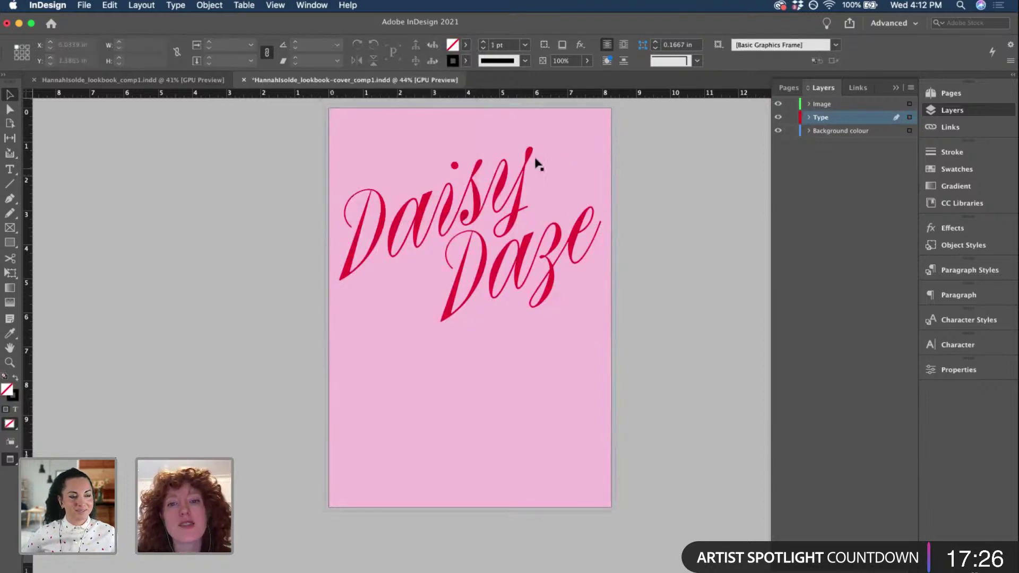
- Compare the blue-on-yellow cover page with the inner lookbook document's spread and the available background swatches
{"action": "scroll", "coordinate": [646, 183], "scroll_direction": "down", "scroll_amount": 10}
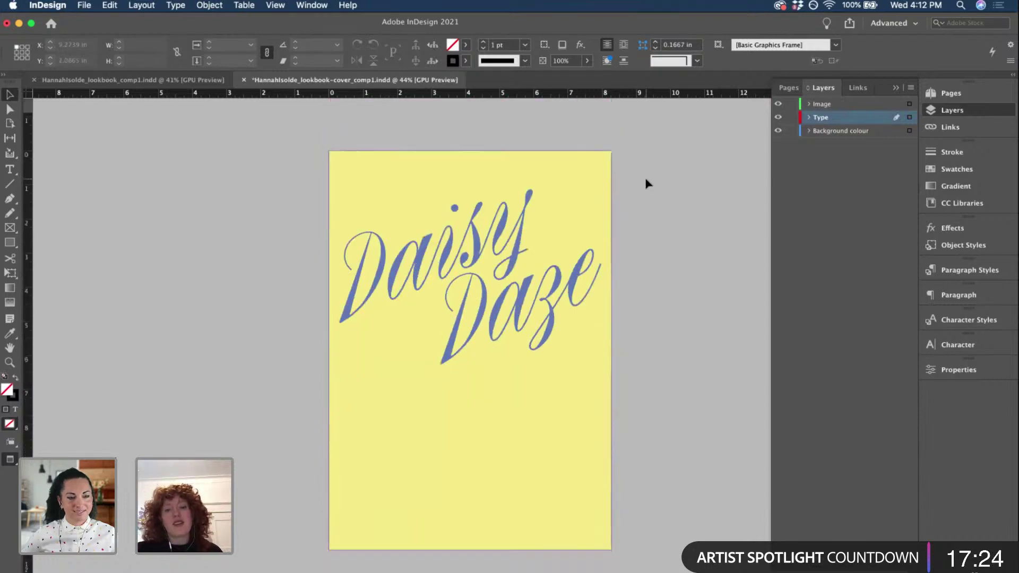
{"action": "scroll", "coordinate": [646, 183], "scroll_direction": "up", "scroll_amount": 1}
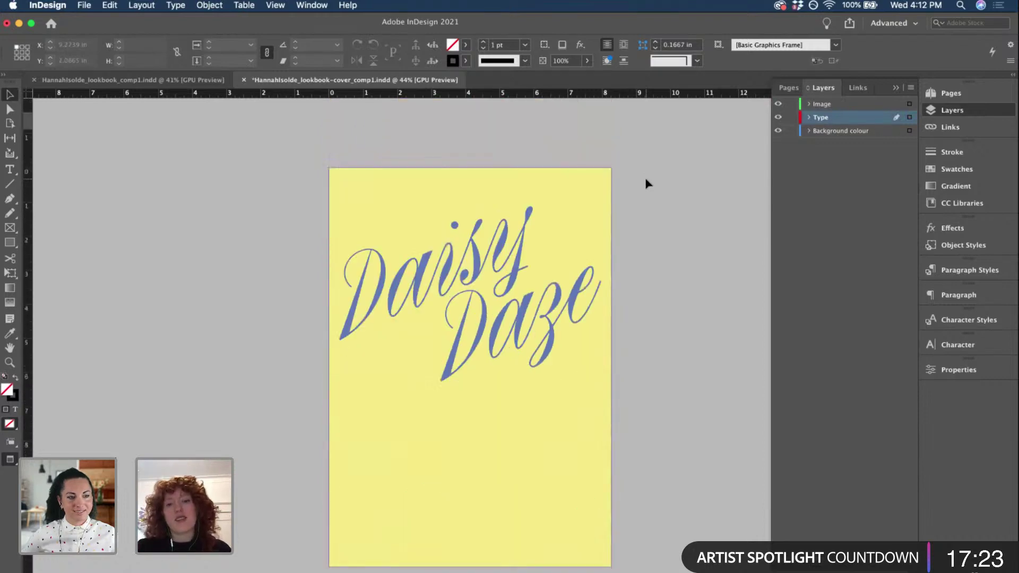
{"action": "left_click", "coordinate": [190, 82]}
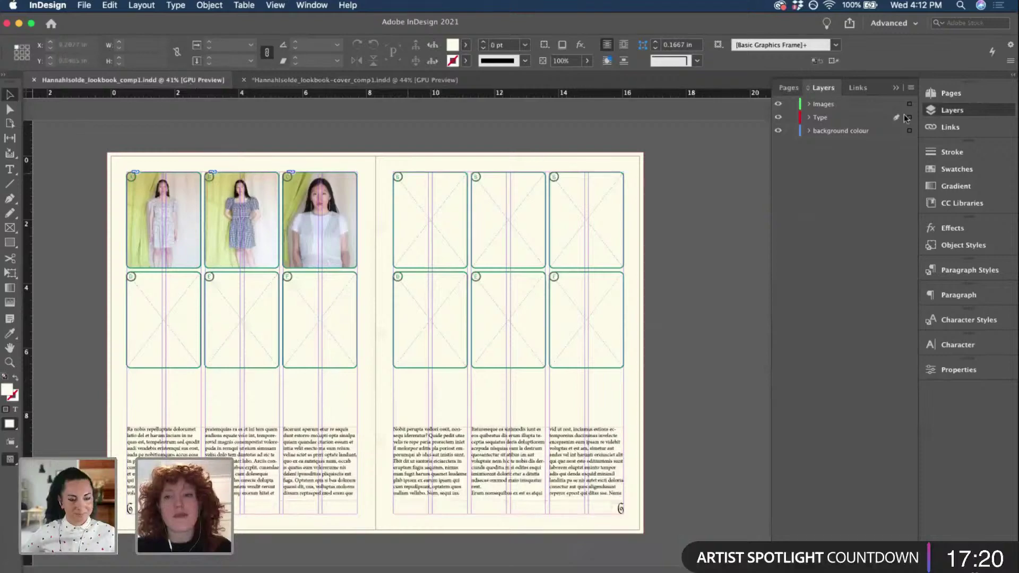
{"action": "left_click", "coordinate": [377, 81]}
{"action": "left_click", "coordinate": [471, 166]}
{"action": "left_click", "coordinate": [465, 46]}
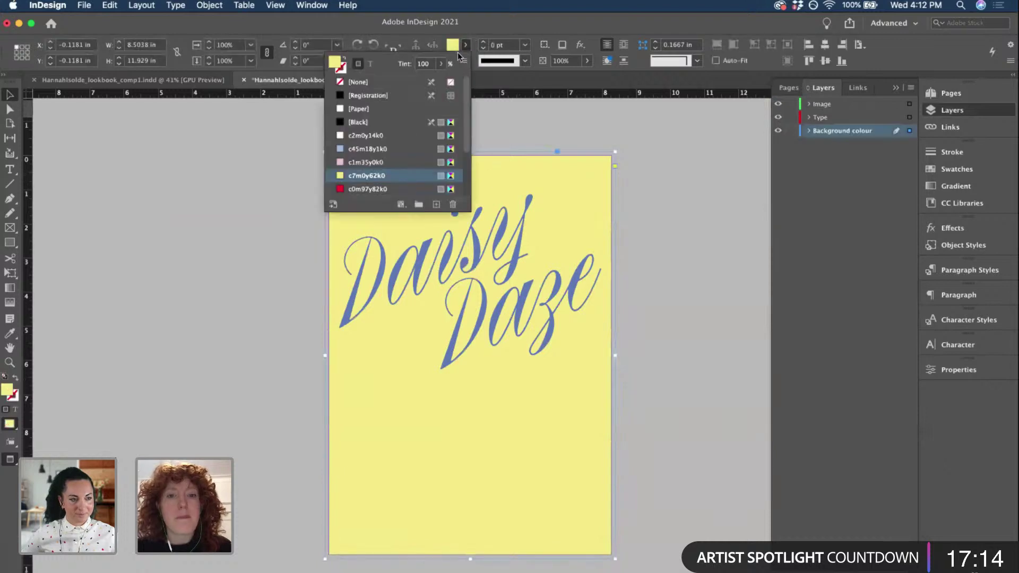
{"action": "scroll", "coordinate": [403, 135], "scroll_direction": "down", "scroll_amount": 3}
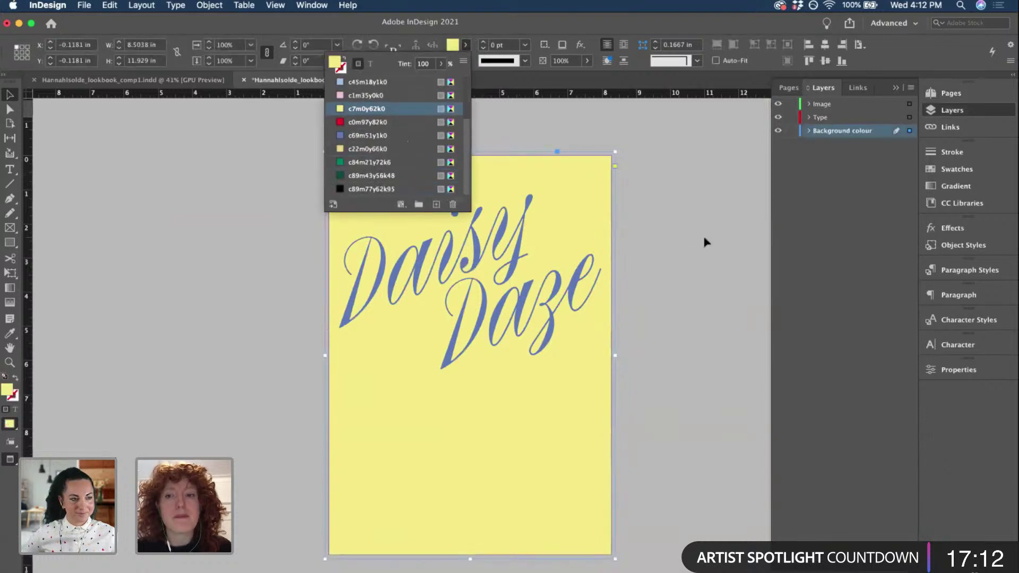
{"action": "left_click", "coordinate": [653, 282]}
{"action": "scroll", "coordinate": [653, 282], "scroll_direction": "down", "scroll_amount": 1}
{"action": "scroll", "coordinate": [652, 282], "scroll_direction": "up", "scroll_amount": 5}
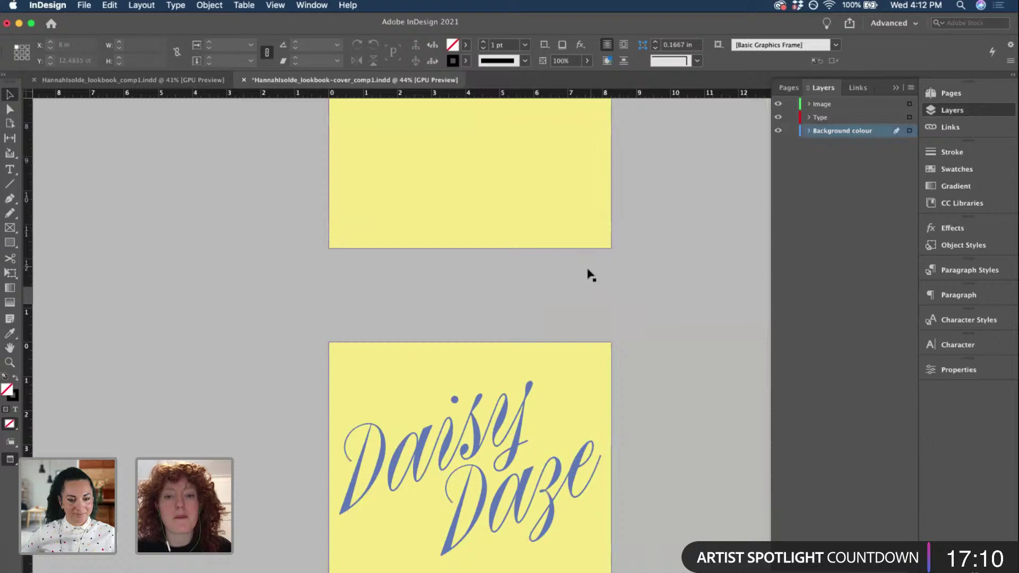
- Fill the third page's background rectangle with the cream c2m0y14k0 swatch
{"action": "left_click", "coordinate": [607, 356]}
{"action": "left_click", "coordinate": [465, 45]}
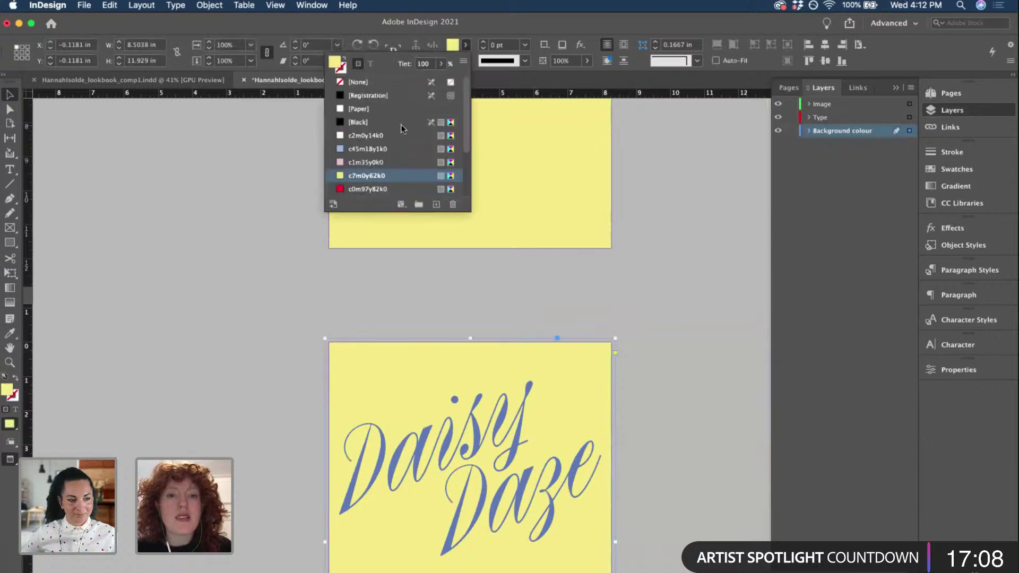
{"action": "left_click", "coordinate": [375, 135]}
{"action": "left_click", "coordinate": [711, 377]}
- Recolour the third page's "Daisy Daze" lettering with the green c84m21y72k6 swatch
{"action": "left_click", "coordinate": [518, 416]}
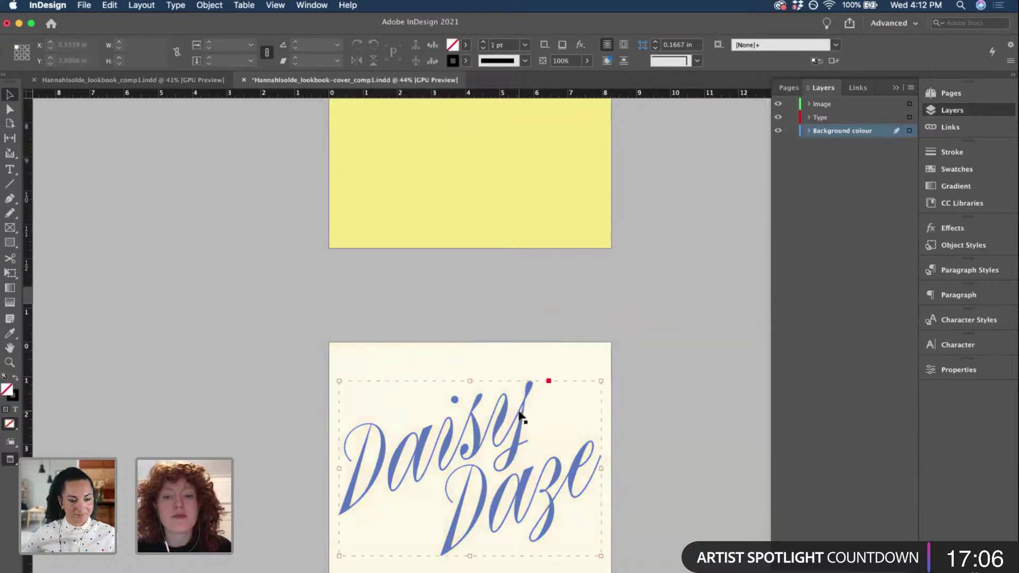
{"action": "left_click", "coordinate": [465, 45]}
{"action": "scroll", "coordinate": [393, 138], "scroll_direction": "down", "scroll_amount": 3}
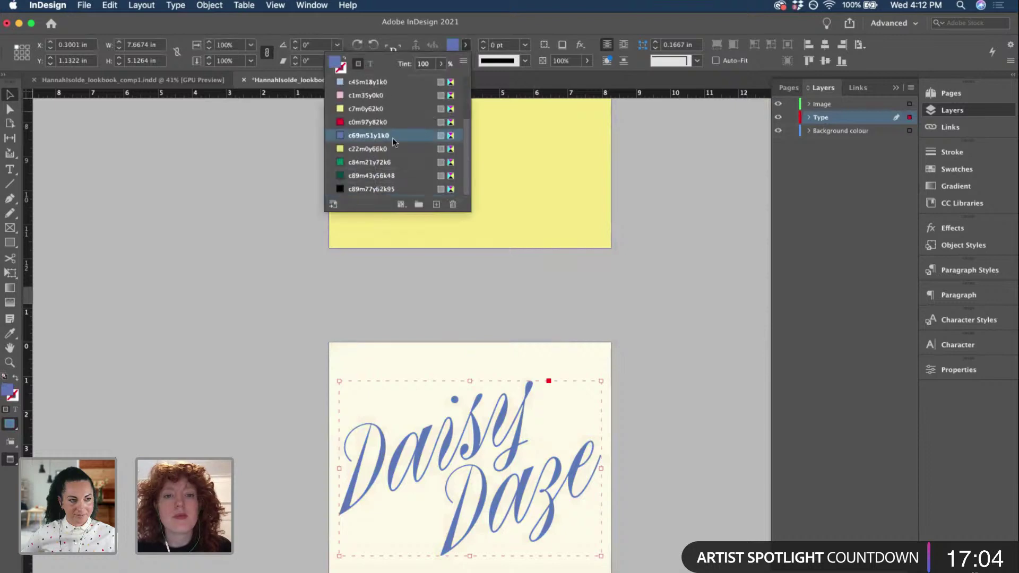
{"action": "left_click", "coordinate": [365, 163]}
{"action": "left_click", "coordinate": [693, 351]}
{"action": "key", "text": "super+0"}
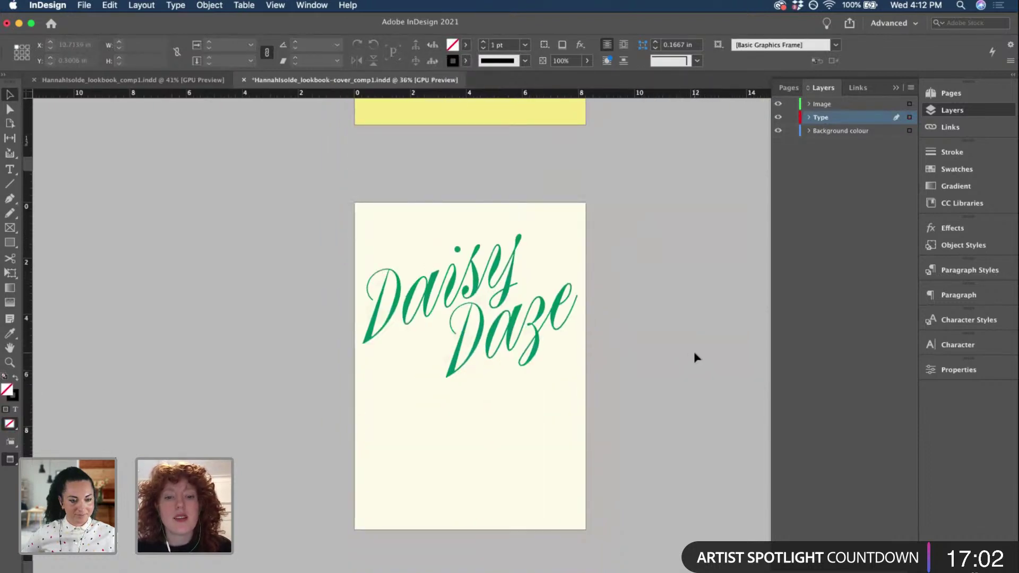
- Recolour the first page's "Daisy Daze" lettering with the green c84m21y72k6 swatch
{"action": "scroll", "coordinate": [518, 295], "scroll_direction": "up", "scroll_amount": 3}
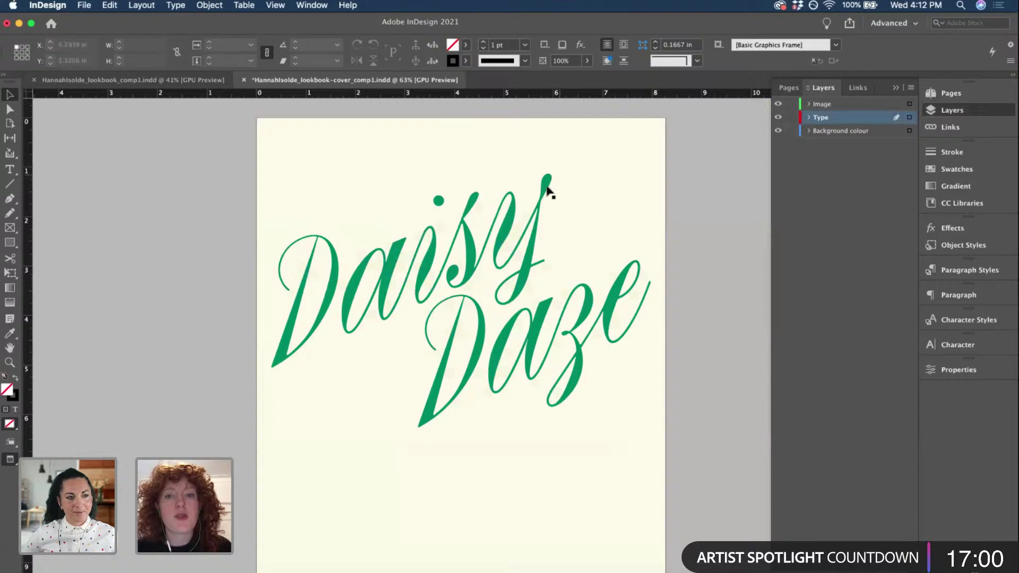
{"action": "scroll", "coordinate": [550, 191], "scroll_direction": "up", "scroll_amount": 15}
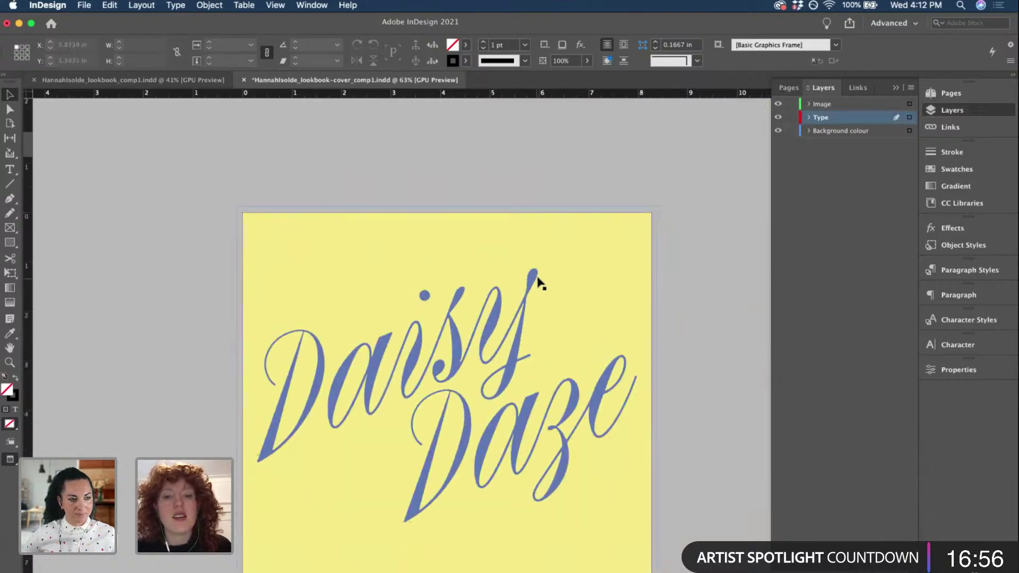
{"action": "scroll", "coordinate": [536, 280], "scroll_direction": "up", "scroll_amount": 2}
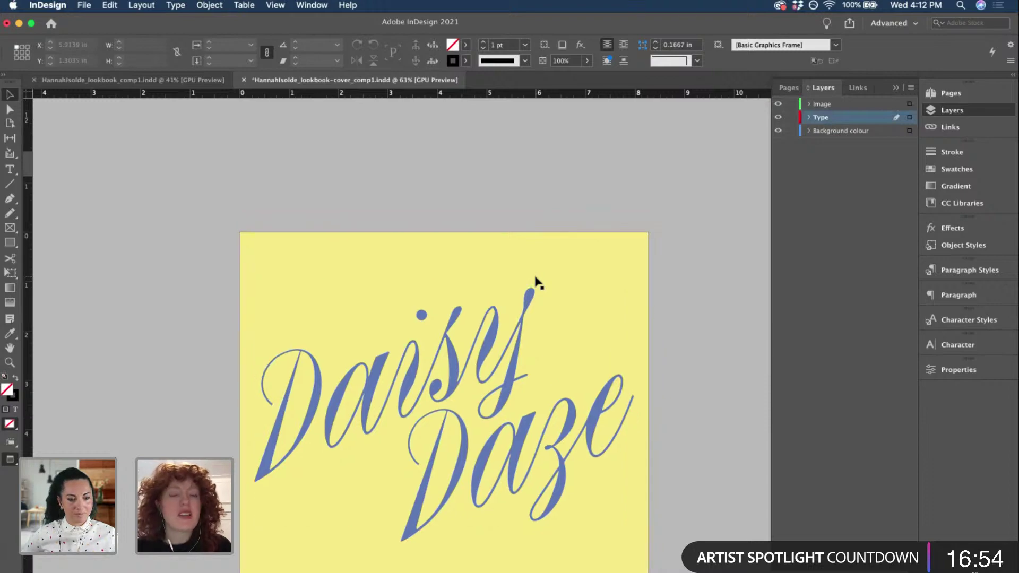
{"action": "scroll", "coordinate": [536, 281], "scroll_direction": "up", "scroll_amount": 5}
{"action": "scroll", "coordinate": [536, 280], "scroll_direction": "down", "scroll_amount": 2, "text": "alt"}
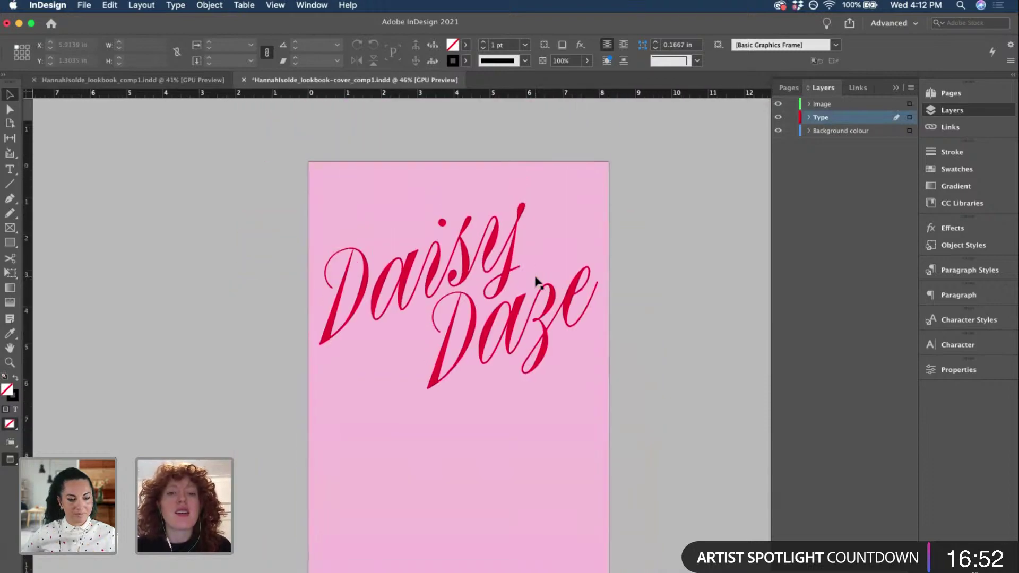
{"action": "left_click", "coordinate": [583, 179]}
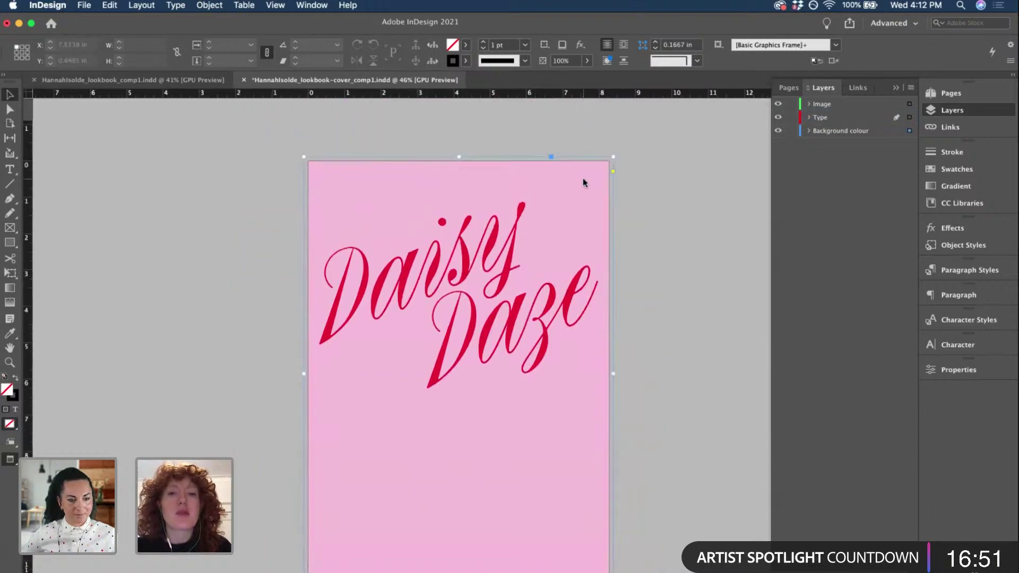
{"action": "left_click", "coordinate": [520, 218]}
{"action": "left_click", "coordinate": [465, 45]}
{"action": "scroll", "coordinate": [360, 175], "scroll_direction": "down", "scroll_amount": 3}
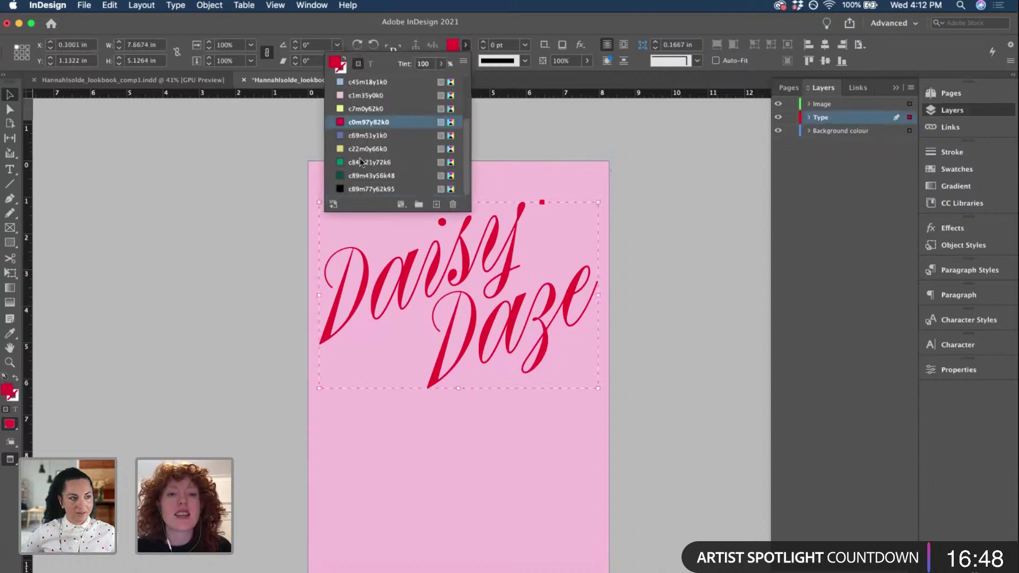
{"action": "left_click", "coordinate": [350, 161]}
{"action": "left_click", "coordinate": [676, 202]}
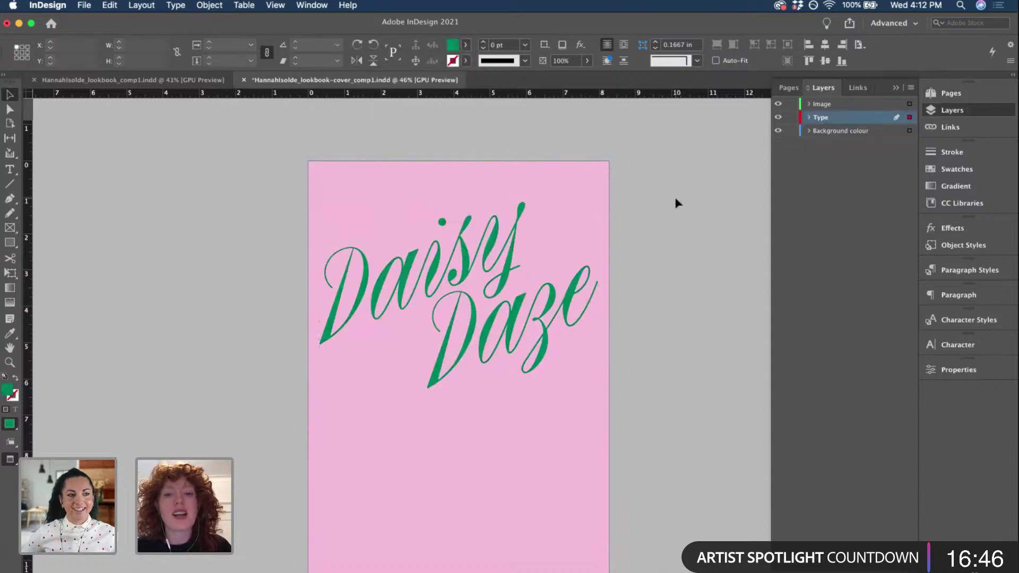
- Undo the small shift of the first page's lettering, and undo and redo its recolouring to compare red with green on pink
{"action": "scroll", "coordinate": [677, 203], "scroll_direction": "down", "scroll_amount": 1}
{"action": "scroll", "coordinate": [675, 202], "scroll_direction": "down", "scroll_amount": 2}
{"action": "scroll", "coordinate": [676, 202], "scroll_direction": "up", "scroll_amount": 1}
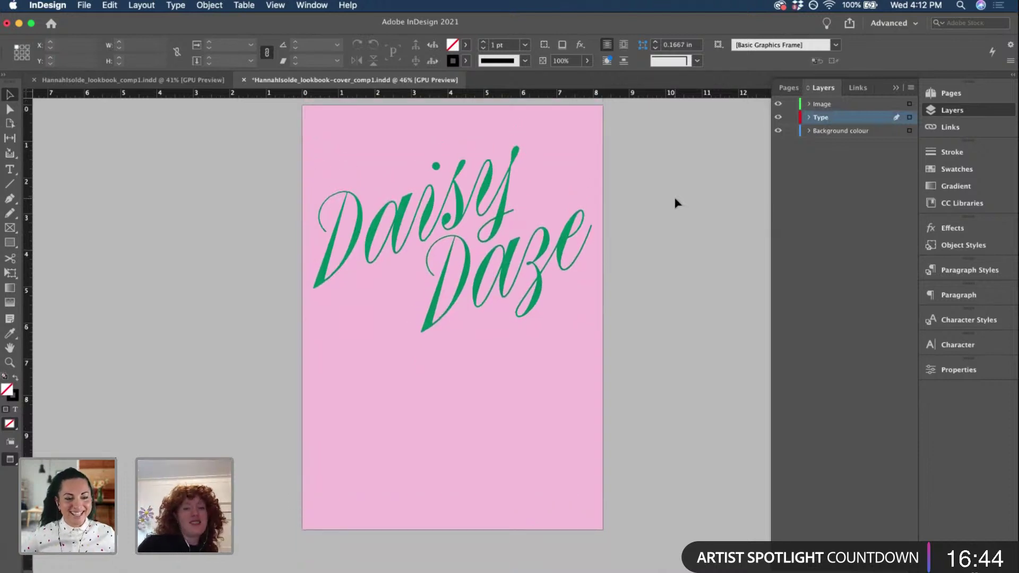
{"action": "left_click", "coordinate": [573, 249]}
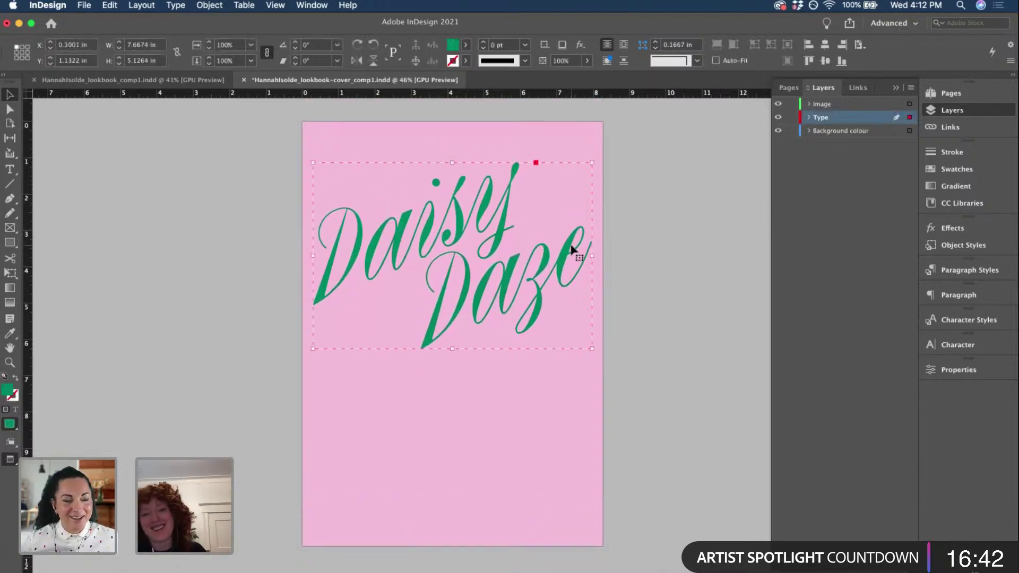
{"action": "left_click_drag", "start_coordinate": [572, 248], "coordinate": [572, 249]}
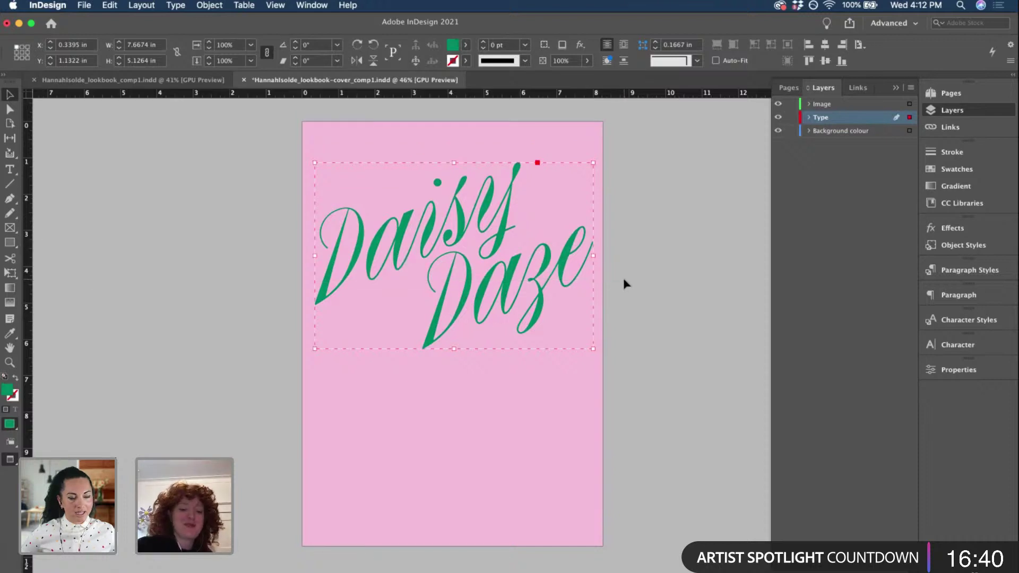
{"action": "key", "text": "super+z"}
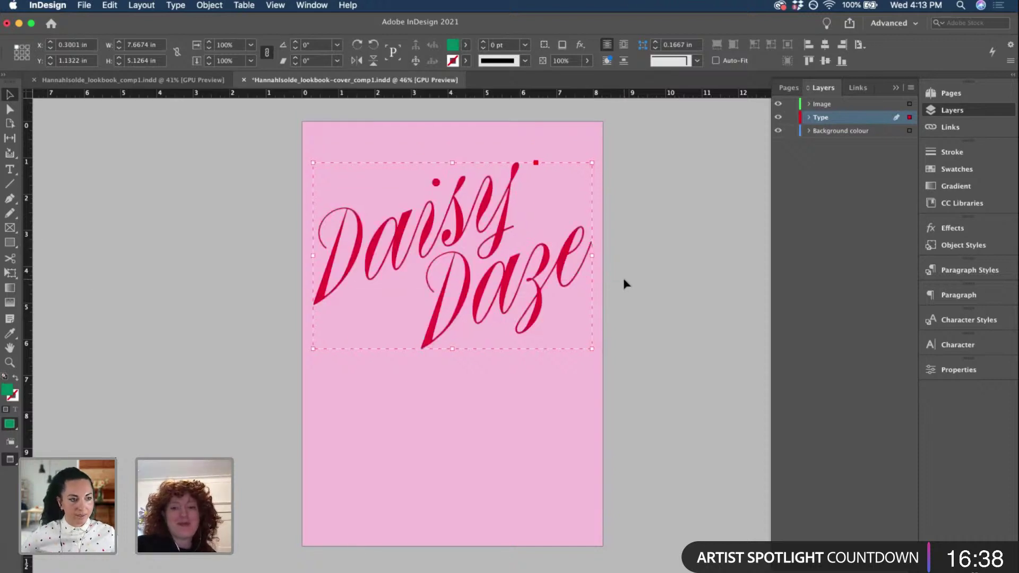
{"action": "key", "text": "super+shift+z"}
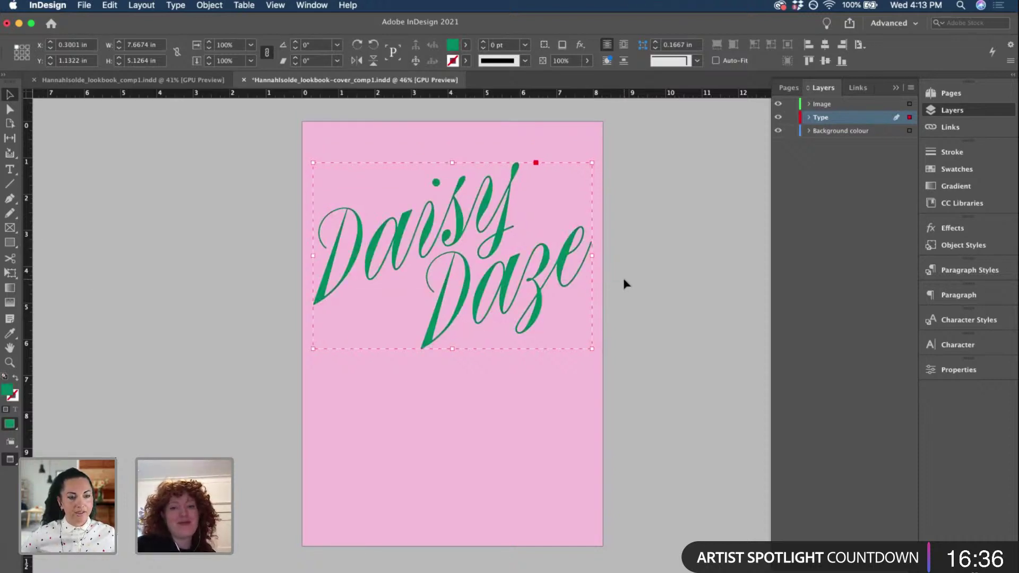
- Deselect the lettering and save the cover document
{"action": "left_click", "coordinate": [722, 271]}
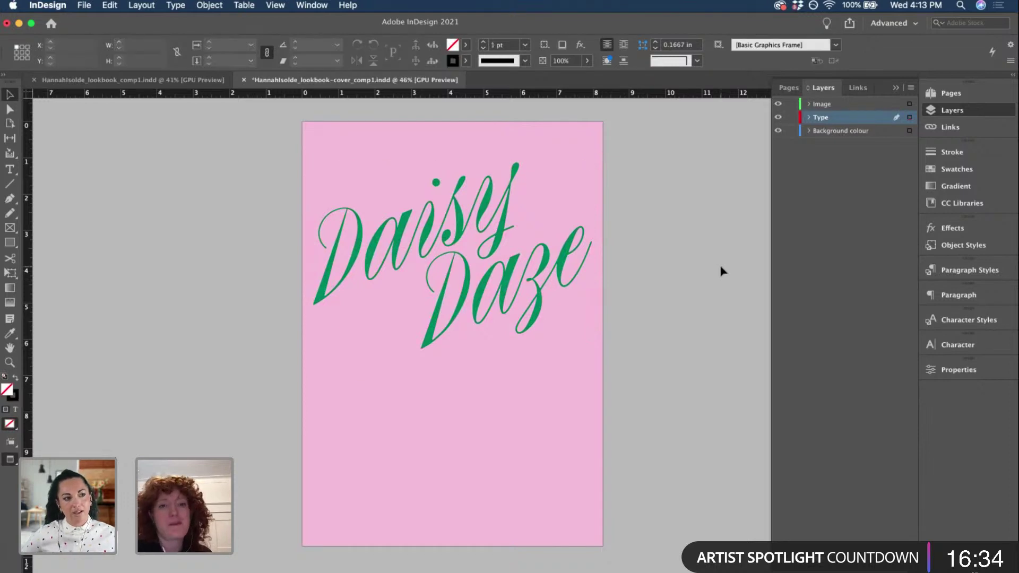
{"action": "key", "text": "super+s"}
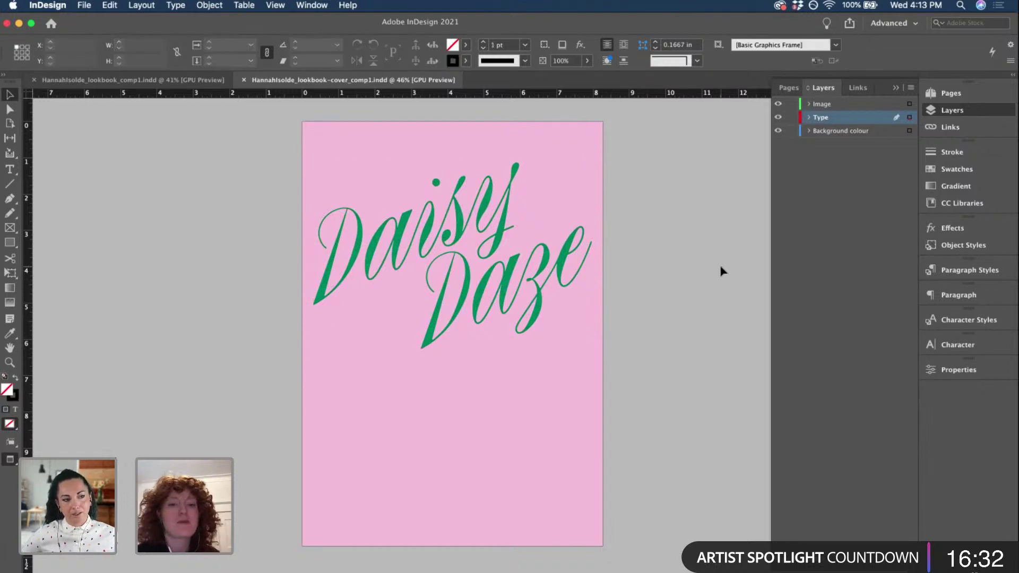
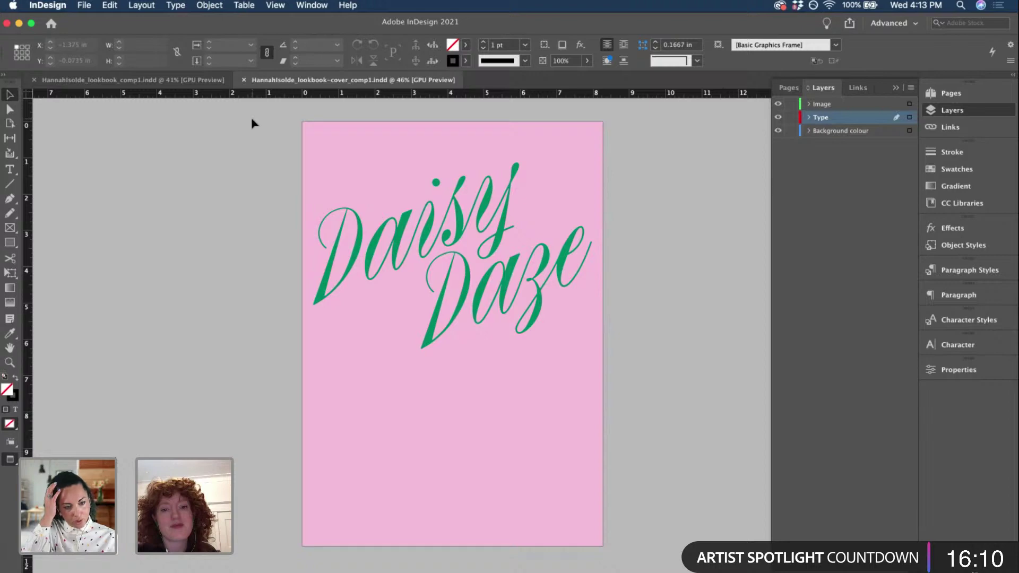
- Review the lettering and background colour combinations across the three cover pages
{"action": "scroll", "coordinate": [252, 123], "scroll_direction": "down", "scroll_amount": 10}
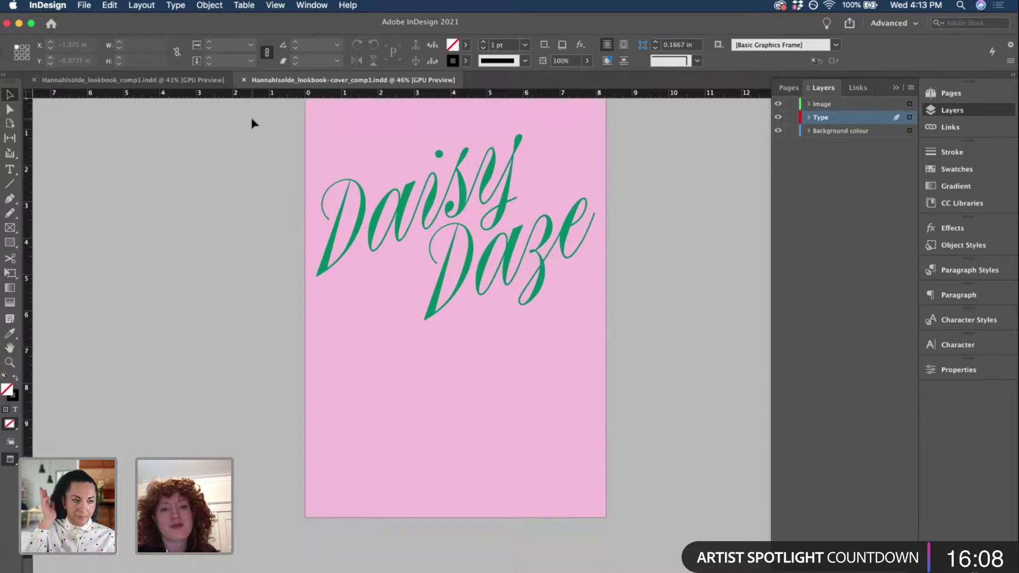
{"action": "scroll", "coordinate": [252, 123], "scroll_direction": "down", "scroll_amount": 10}
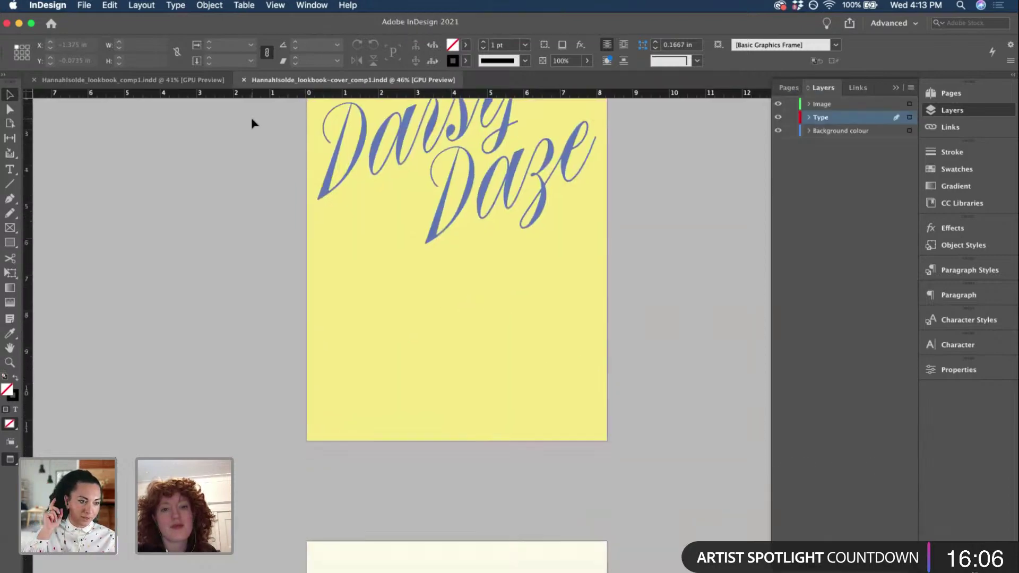
{"action": "scroll", "coordinate": [252, 123], "scroll_direction": "up", "scroll_amount": 2}
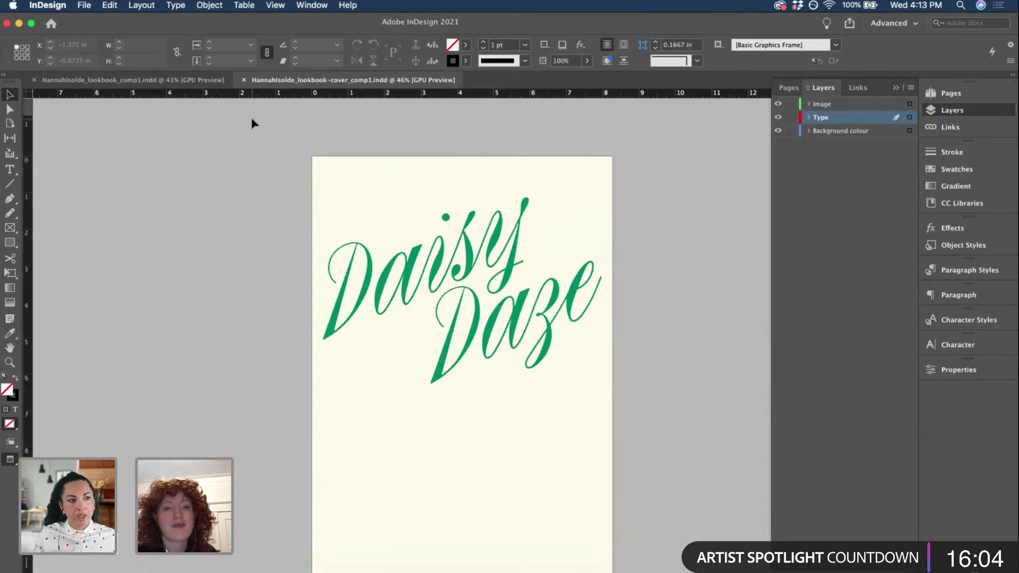
{"action": "left_click", "coordinate": [490, 261]}
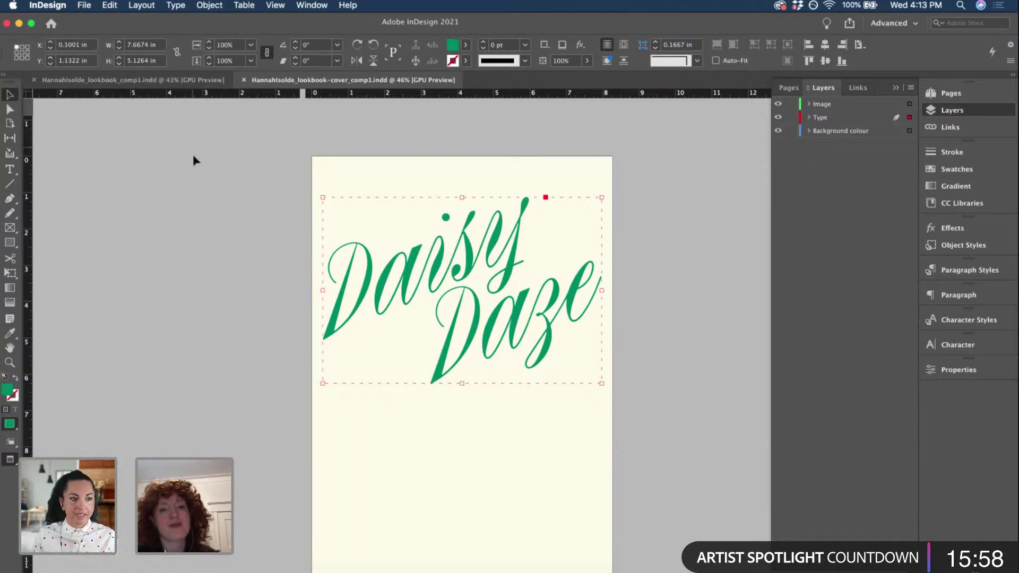
{"action": "scroll", "coordinate": [192, 155], "scroll_direction": "up", "scroll_amount": 15}
{"action": "scroll", "coordinate": [193, 155], "scroll_direction": "up", "scroll_amount": 10}
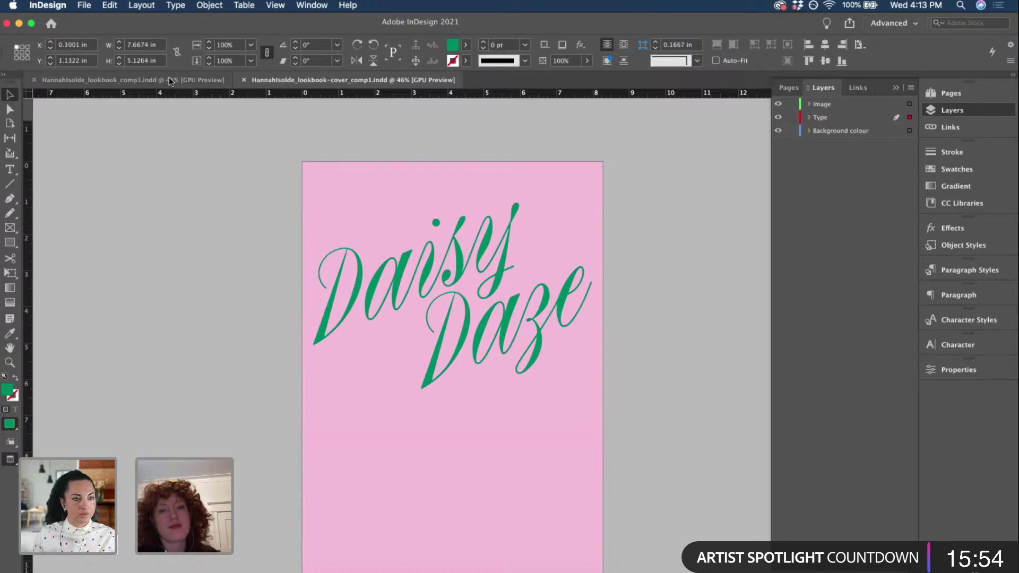
{"action": "scroll", "coordinate": [174, 98], "scroll_direction": "down", "scroll_amount": 10}
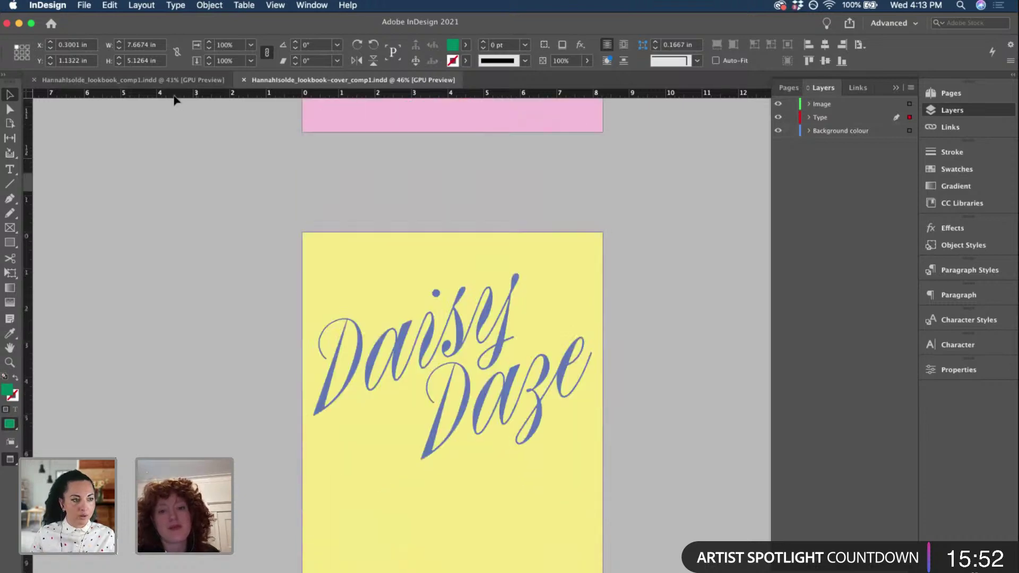
{"action": "scroll", "coordinate": [196, 161], "scroll_direction": "down", "scroll_amount": 2}
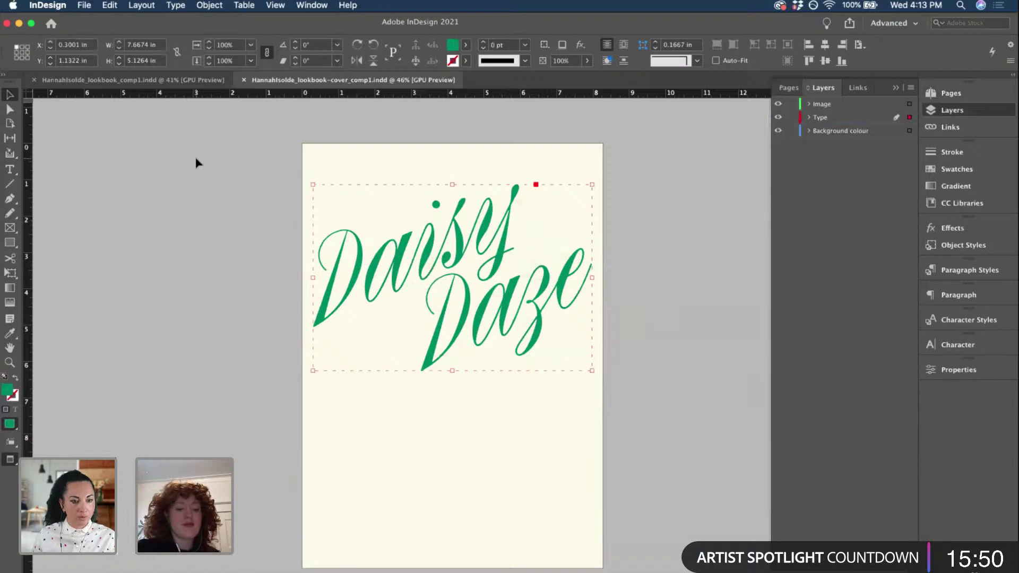
- Compare the three cover colour variations full screen in presentation mode, ending on the pink page
{"action": "key", "text": "shift+w"}
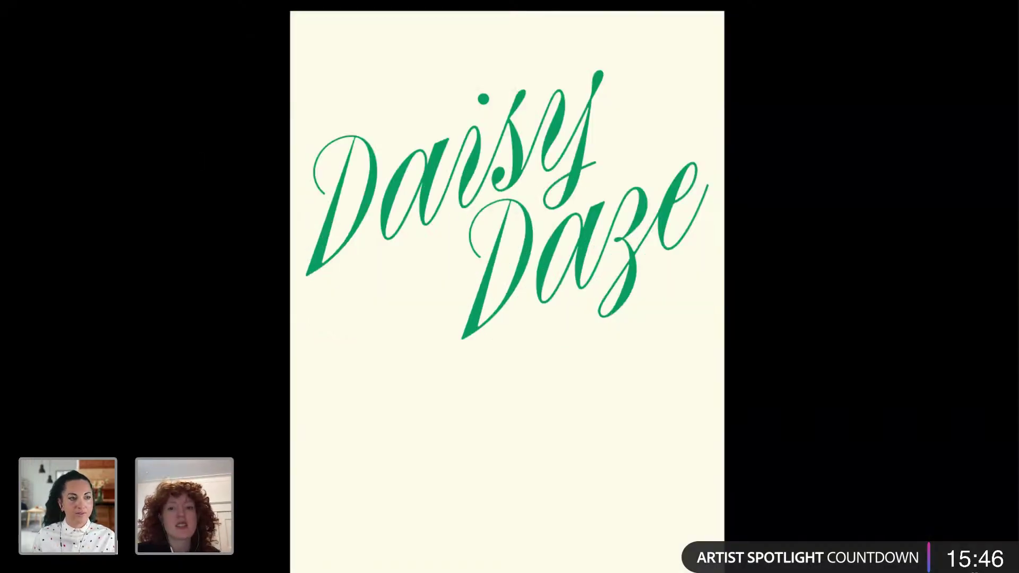
{"action": "key", "text": "Left"}
{"action": "key", "text": "Left"}
{"action": "key", "text": "Right"}
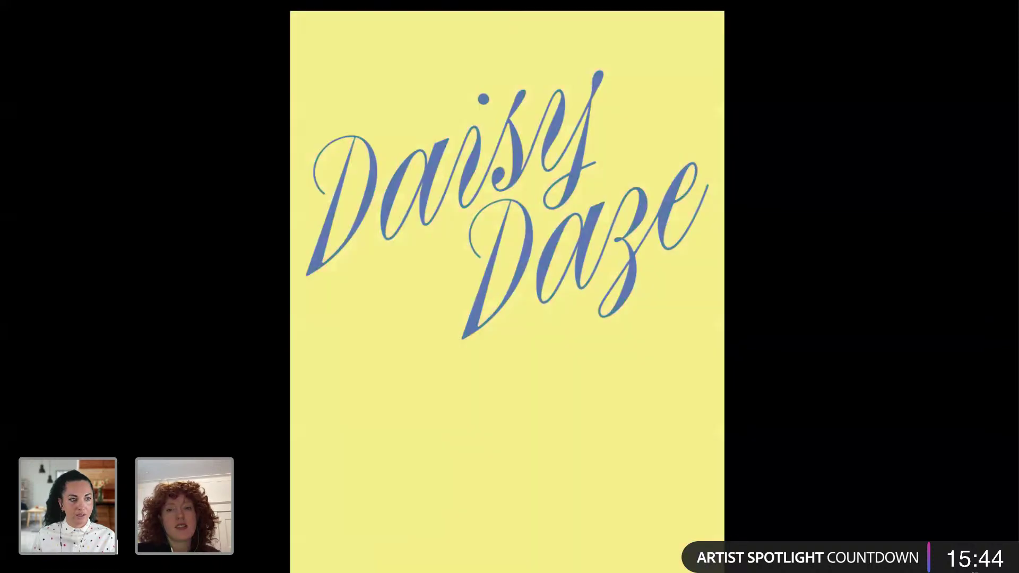
{"action": "key", "text": "Right"}
{"action": "key", "text": "Left"}
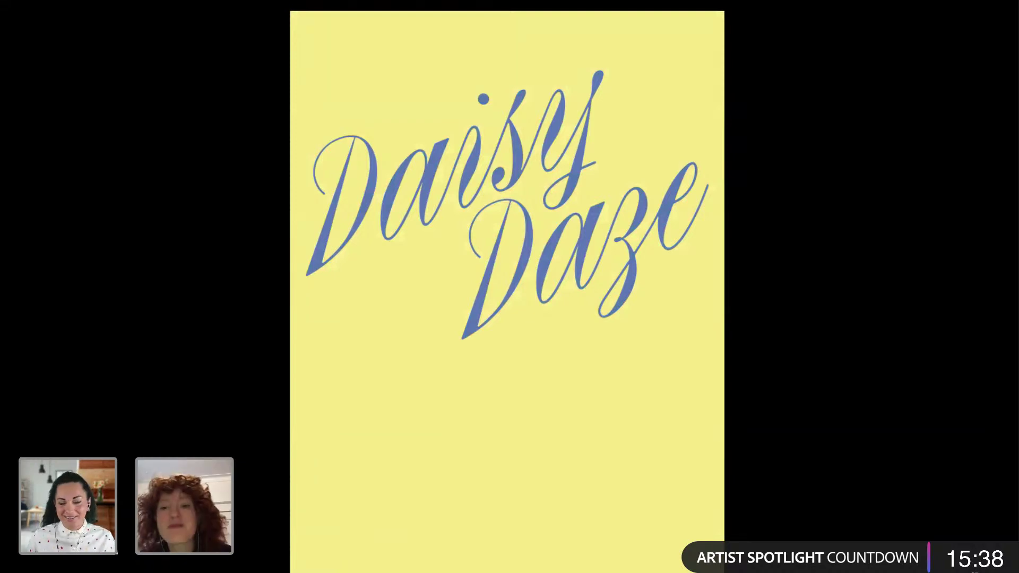
{"action": "key", "text": "Right"}
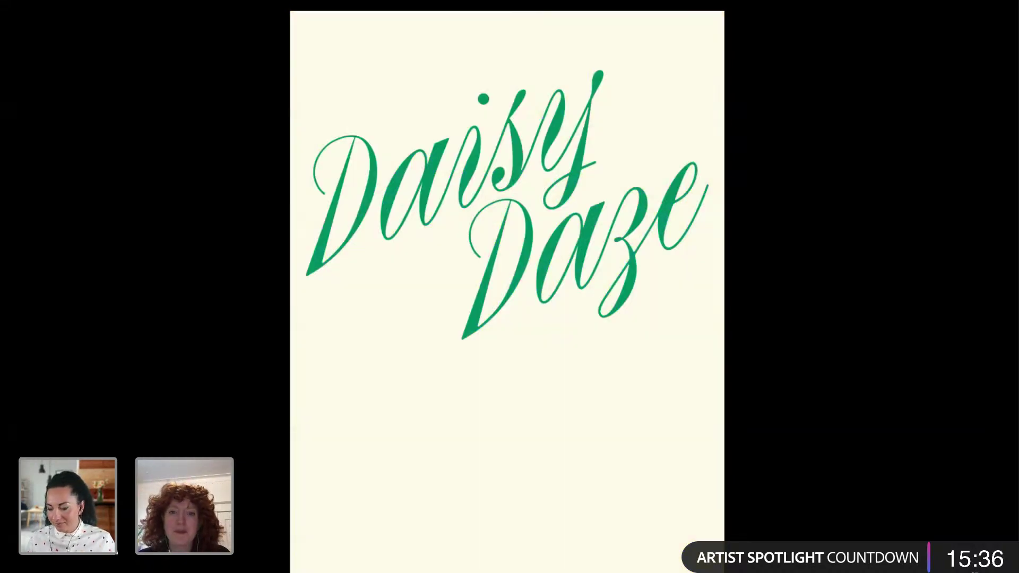
{"action": "key", "text": "Right"}
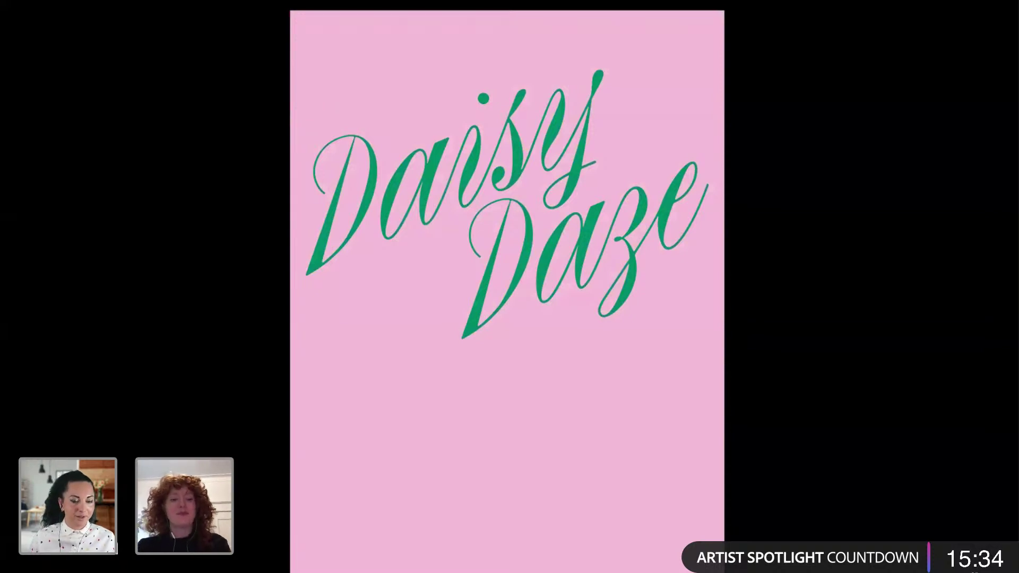
{"action": "key", "text": "Escape"}
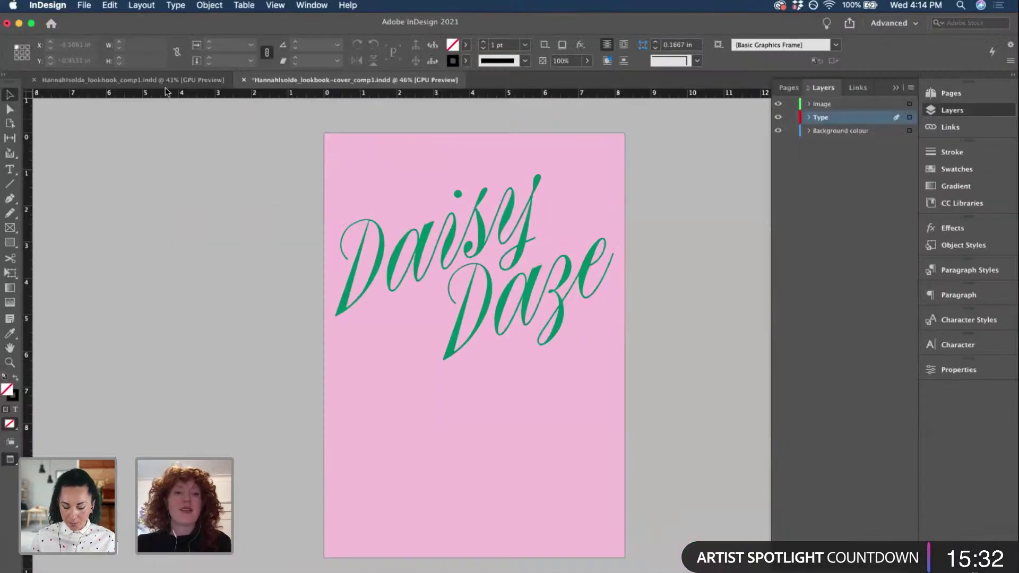
- Switch to Illustrator and copy the one-line "hannah isolde" wordmark from the brand artboard
{"action": "left_click", "coordinate": [89, 572]}
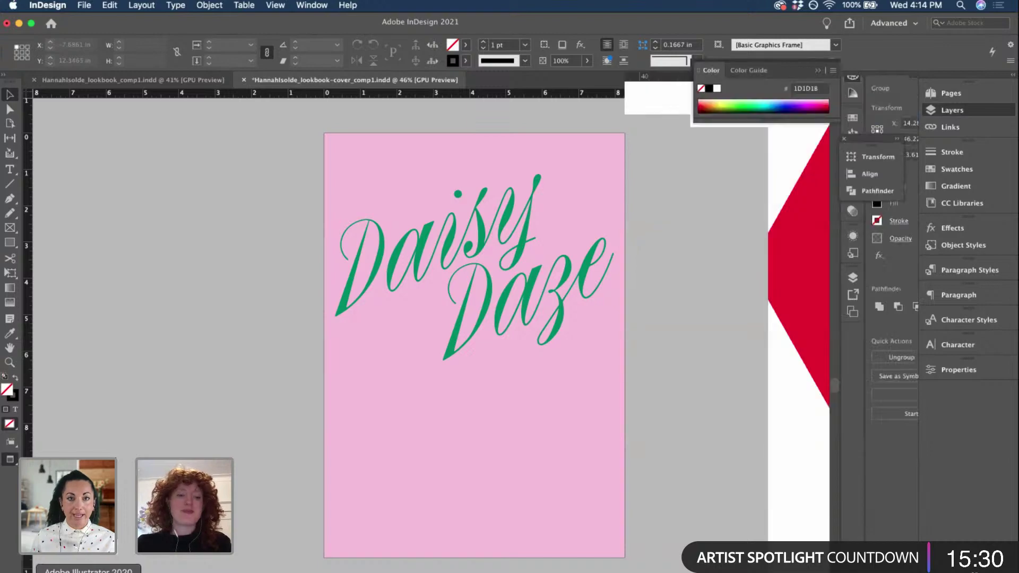
{"action": "scroll", "coordinate": [257, 334], "scroll_direction": "up", "scroll_amount": 10}
{"action": "scroll", "coordinate": [256, 335], "scroll_direction": "left", "scroll_amount": 3}
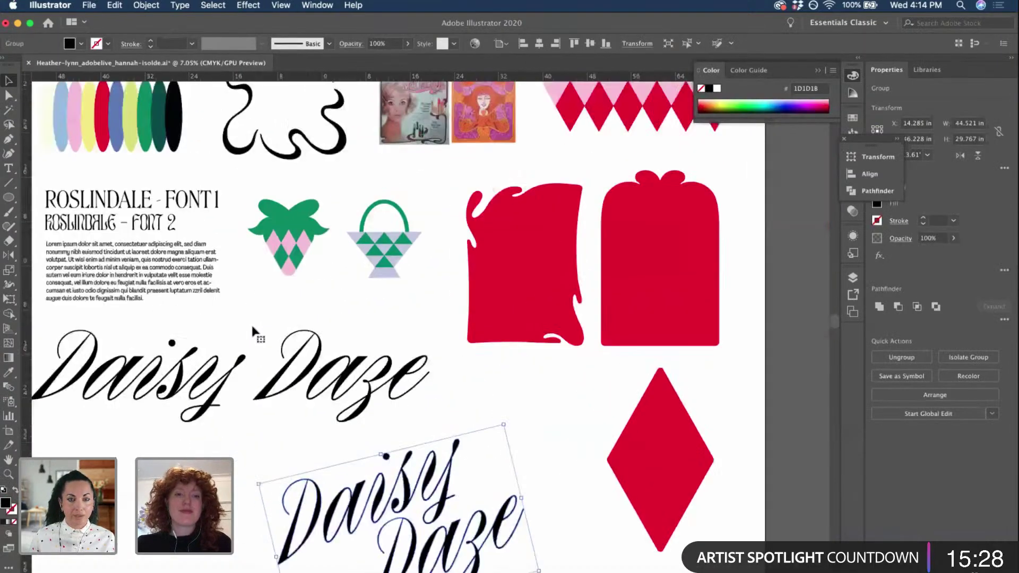
{"action": "left_click", "coordinate": [219, 259]}
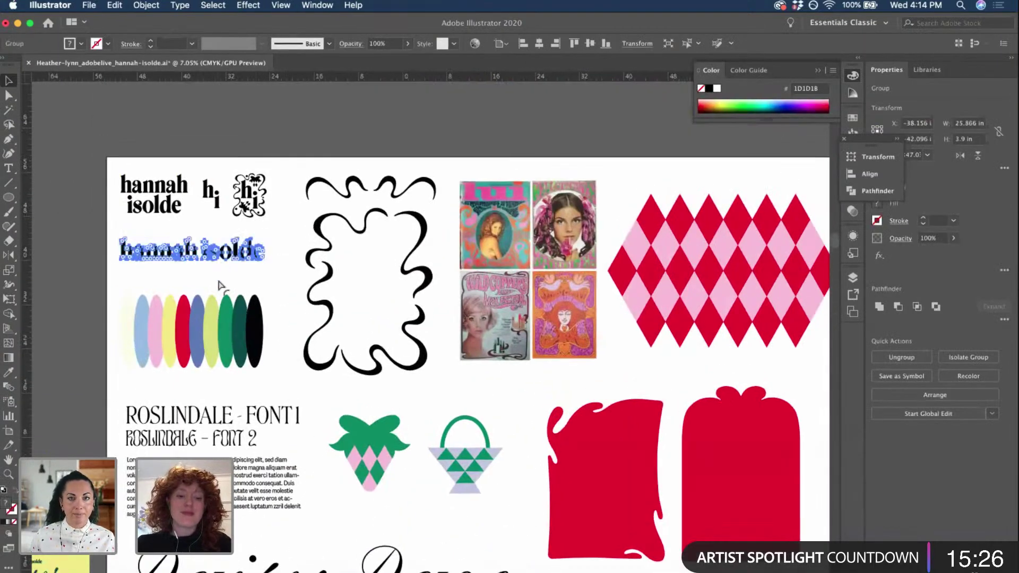
- Return to InDesign and paste the copied wordmark onto the pink cover page's Type layer
{"action": "left_click", "coordinate": [203, 572]}
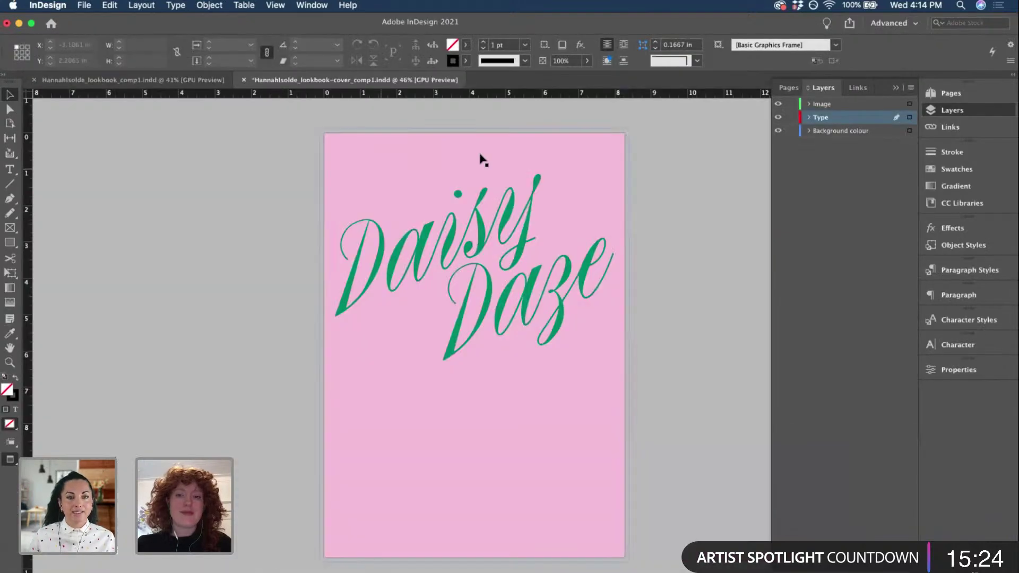
{"action": "scroll", "coordinate": [541, 150], "scroll_direction": "up", "scroll_amount": 5}
{"action": "scroll", "coordinate": [543, 142], "scroll_direction": "up", "scroll_amount": 1}
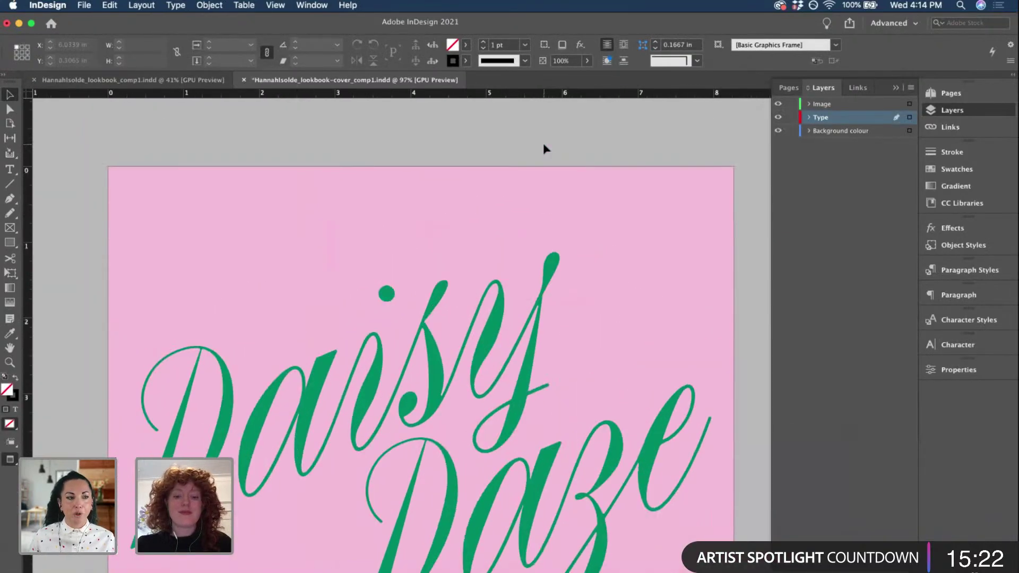
{"action": "key", "text": "super+v"}
{"action": "scroll", "coordinate": [517, 241], "scroll_direction": "down", "scroll_amount": 5}
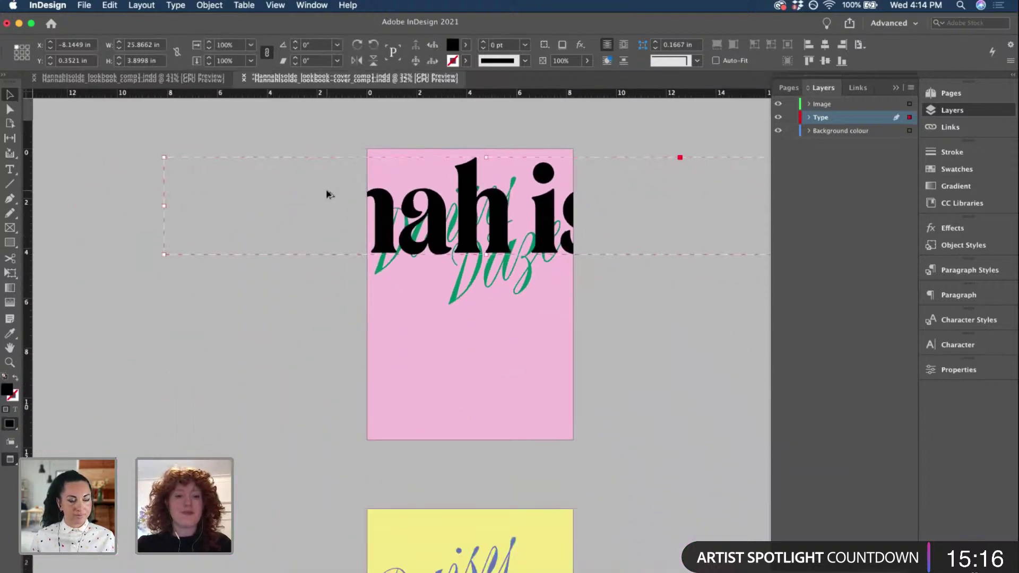
- Shrink the wordmark to about 2.33 in wide and centre it above the "Daisy Daze" lettering
{"action": "left_click_drag", "start_coordinate": [162, 157], "coordinate": [406, 196]}
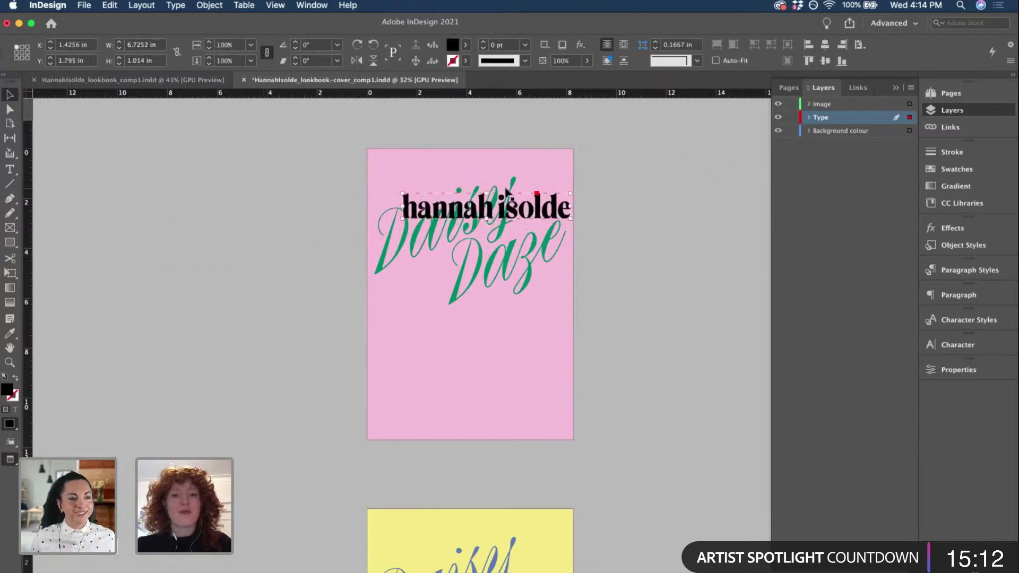
{"action": "scroll", "coordinate": [546, 197], "scroll_direction": "up", "scroll_amount": 4}
{"action": "scroll", "coordinate": [595, 194], "scroll_direction": "up", "scroll_amount": 5}
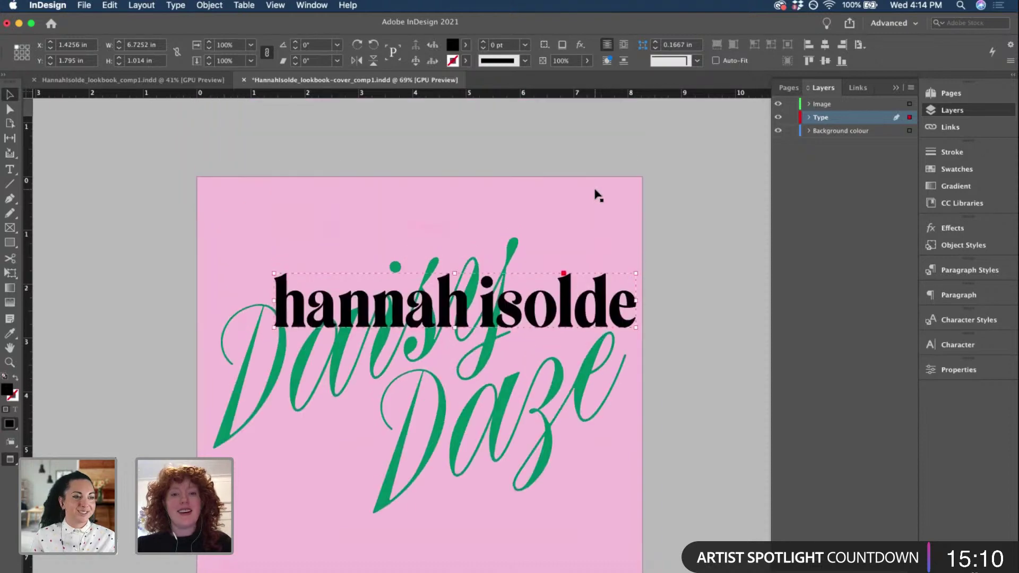
{"action": "left_click_drag", "start_coordinate": [581, 320], "coordinate": [436, 207]}
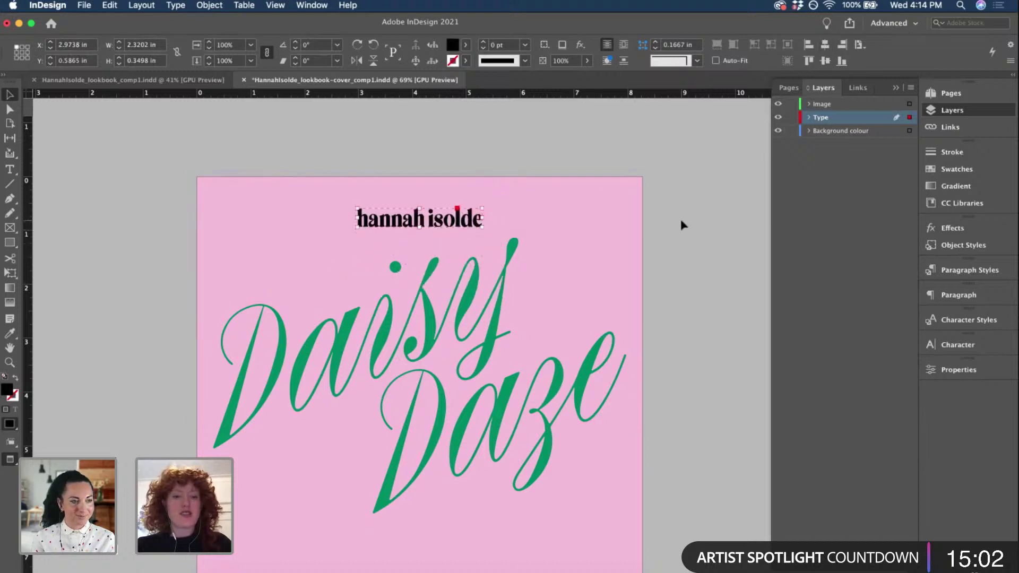
{"action": "left_click", "coordinate": [681, 221]}
- Move the wordmark up so its top edge sits on the page's top margin at 0.5 in
{"action": "left_click", "coordinate": [427, 221]}
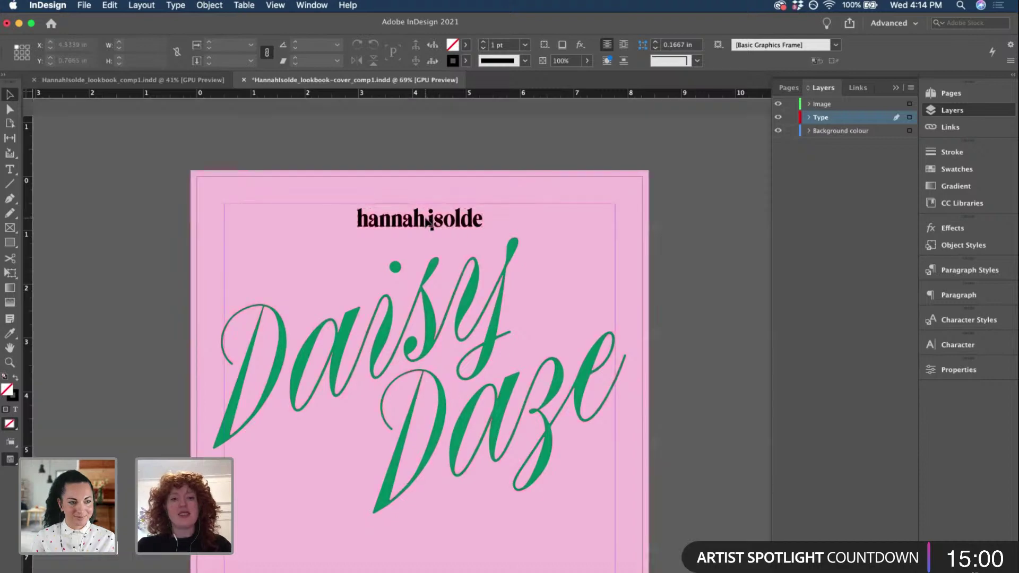
{"action": "scroll", "coordinate": [425, 220], "scroll_direction": "up", "scroll_amount": 3}
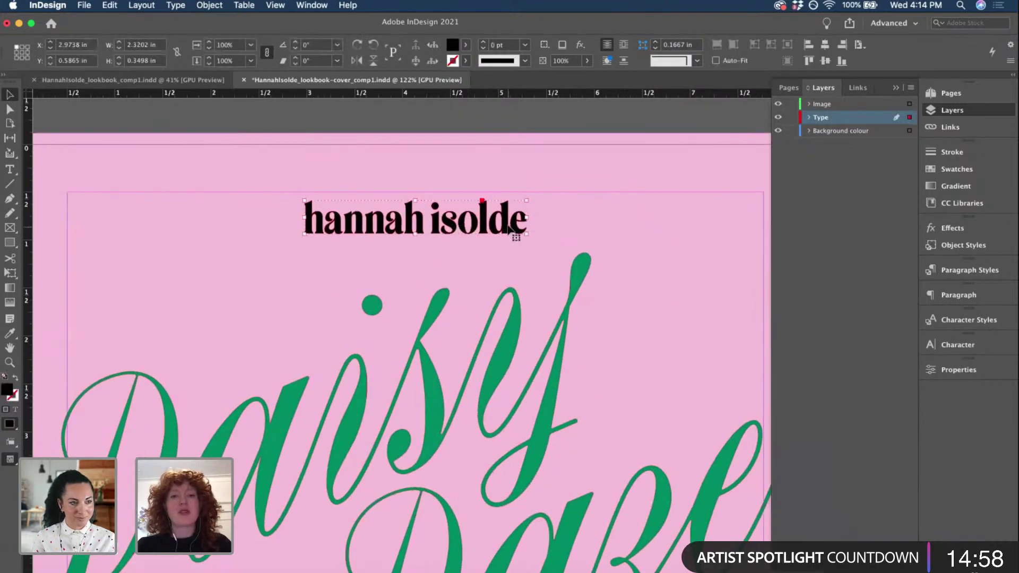
{"action": "mouse_move", "coordinate": [512, 225]}
{"action": "left_mouse_down"}
{"action": "mouse_move", "coordinate": [513, 216]}
{"action": "mouse_move", "coordinate": [528, 227]}
{"action": "left_mouse_up"}
{"action": "left_click", "coordinate": [416, 128]}
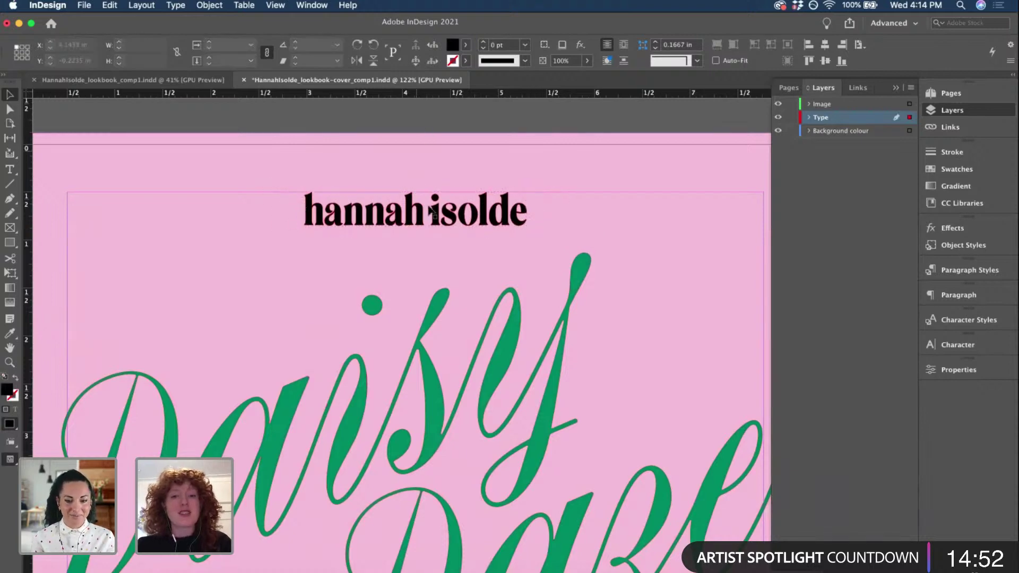
{"action": "left_click", "coordinate": [431, 211]}
- Fill the wordmark with the same green as the "Daisy Daze" lettering and deselect it
{"action": "left_click", "coordinate": [444, 223]}
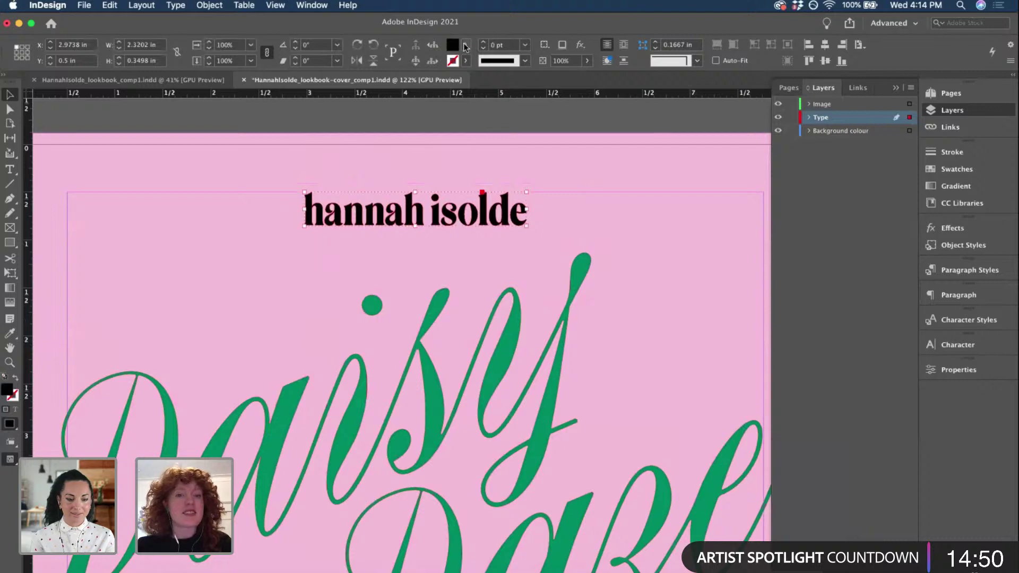
{"action": "left_click", "coordinate": [464, 46]}
{"action": "left_click", "coordinate": [360, 150]}
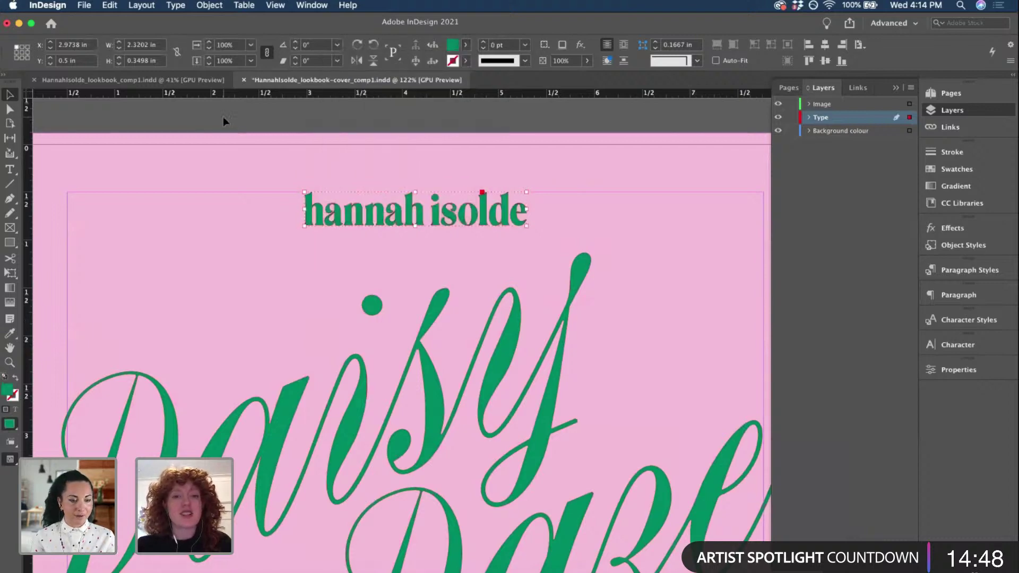
{"action": "left_click", "coordinate": [223, 120]}
- Draw a rectangular image frame about 7.27 by 3.72 in between the side margins, below the lettering
{"action": "key", "text": "super+minus"}
{"action": "scroll", "coordinate": [223, 120], "scroll_direction": "down", "scroll_amount": 3}
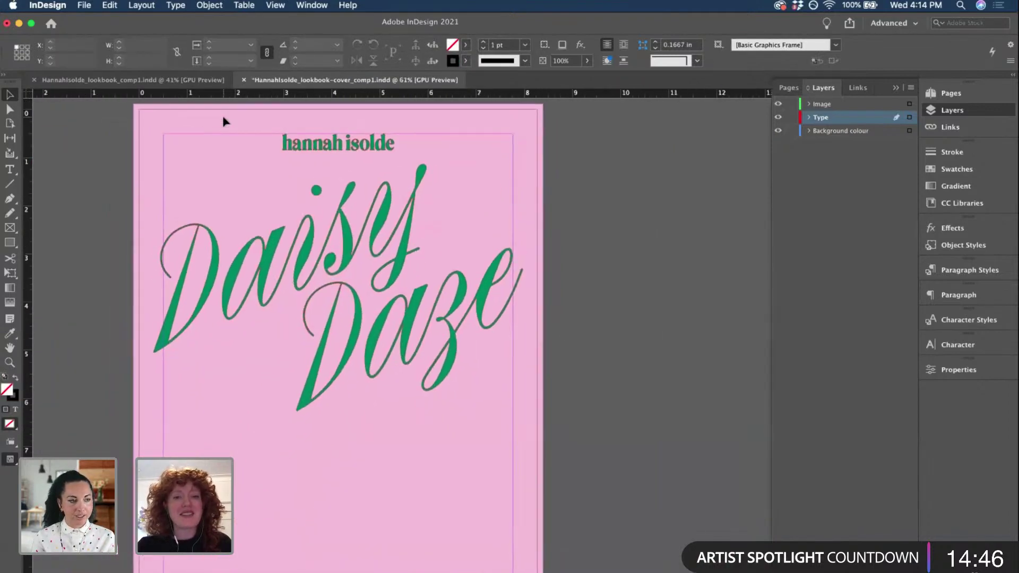
{"action": "scroll", "coordinate": [221, 116], "scroll_direction": "down", "scroll_amount": 5}
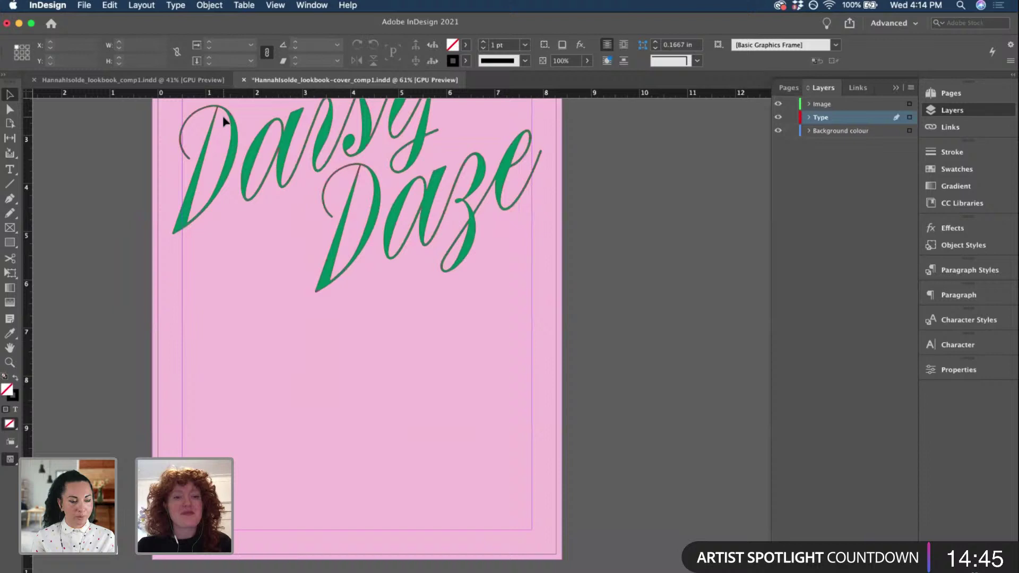
{"action": "left_click", "coordinate": [9, 227]}
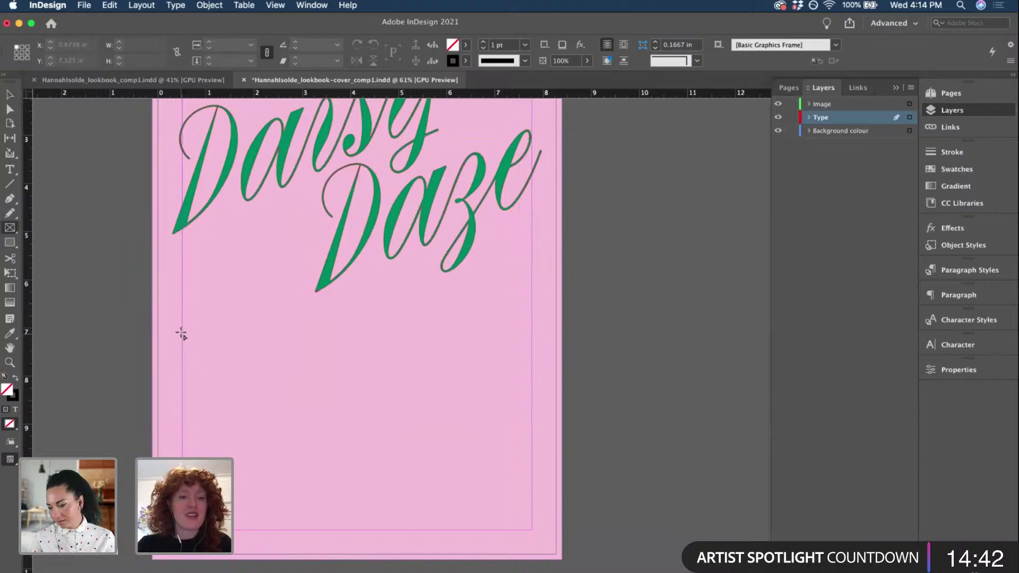
{"action": "left_click_drag", "start_coordinate": [182, 317], "coordinate": [532, 496]}
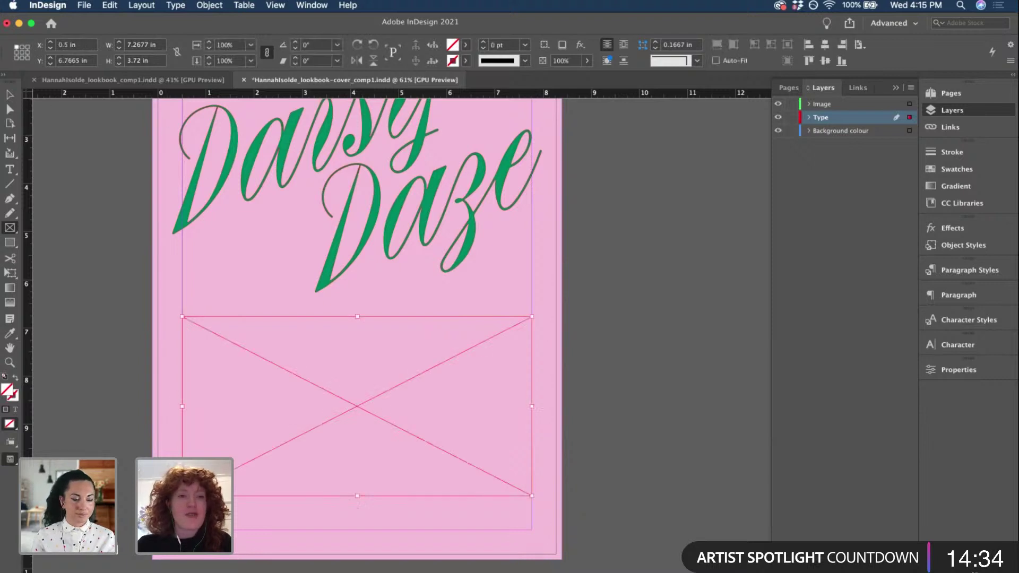
- Give the image frame a 2 pt stroke in the green swatch c84m21y72k6
{"action": "left_click", "coordinate": [466, 60]}
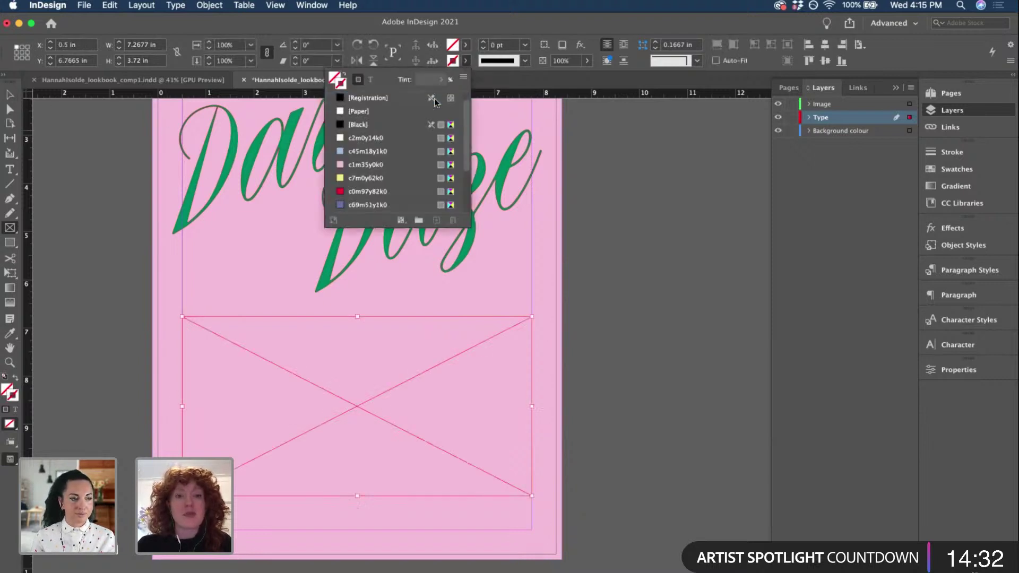
{"action": "scroll", "coordinate": [393, 154], "scroll_direction": "down", "scroll_amount": 4}
{"action": "left_click", "coordinate": [371, 178]}
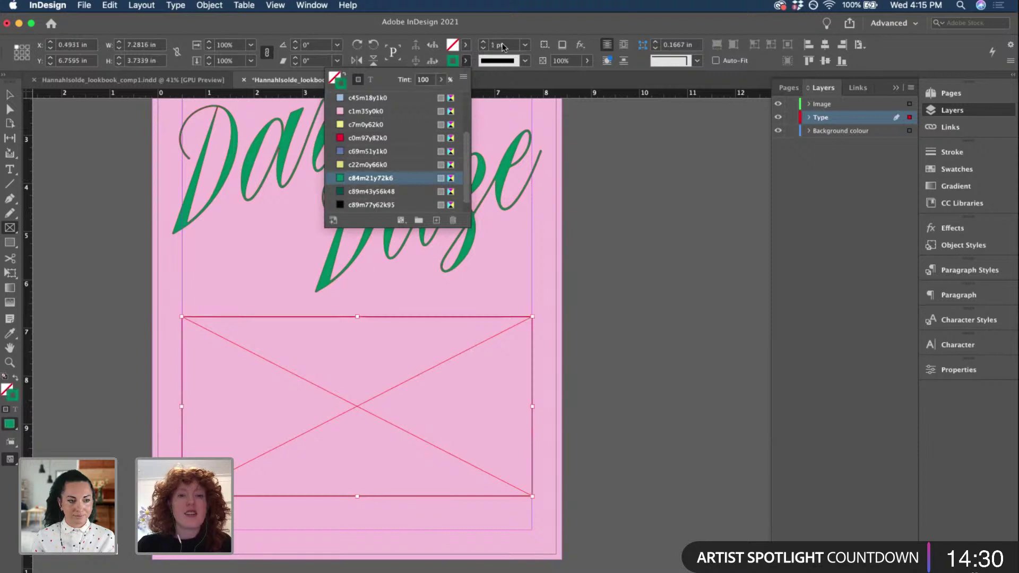
{"action": "left_click", "coordinate": [483, 43]}
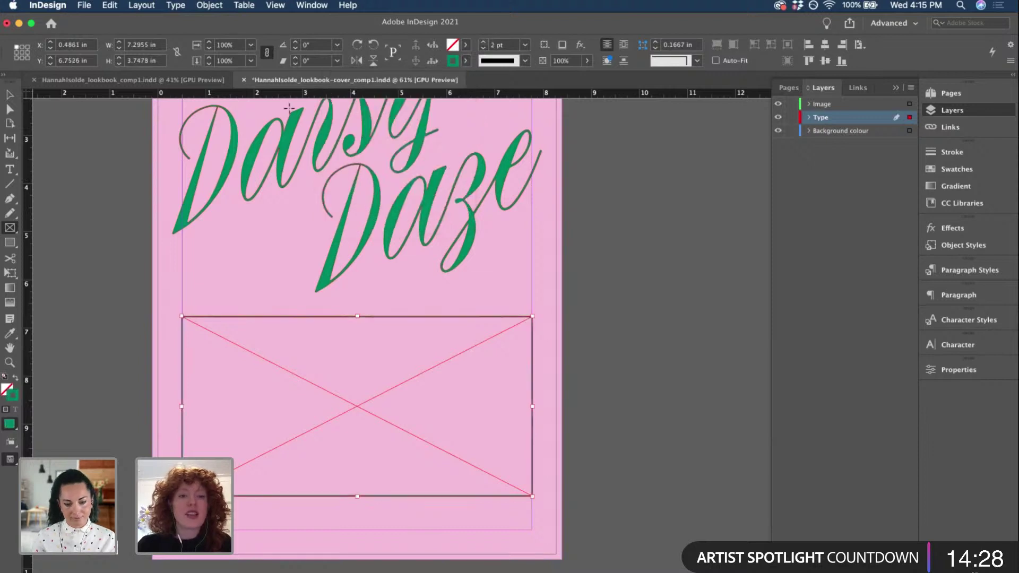
{"action": "left_click", "coordinate": [10, 96]}
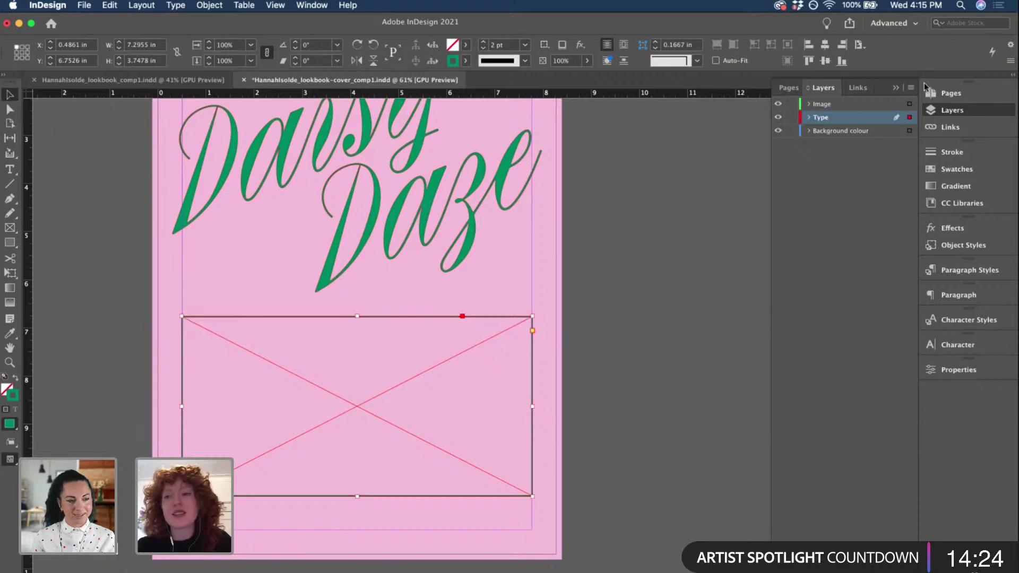
- Apply rounded corners with a 0.125 in radius to the image frame
{"action": "left_click", "coordinate": [682, 373]}
{"action": "left_click", "coordinate": [520, 342]}
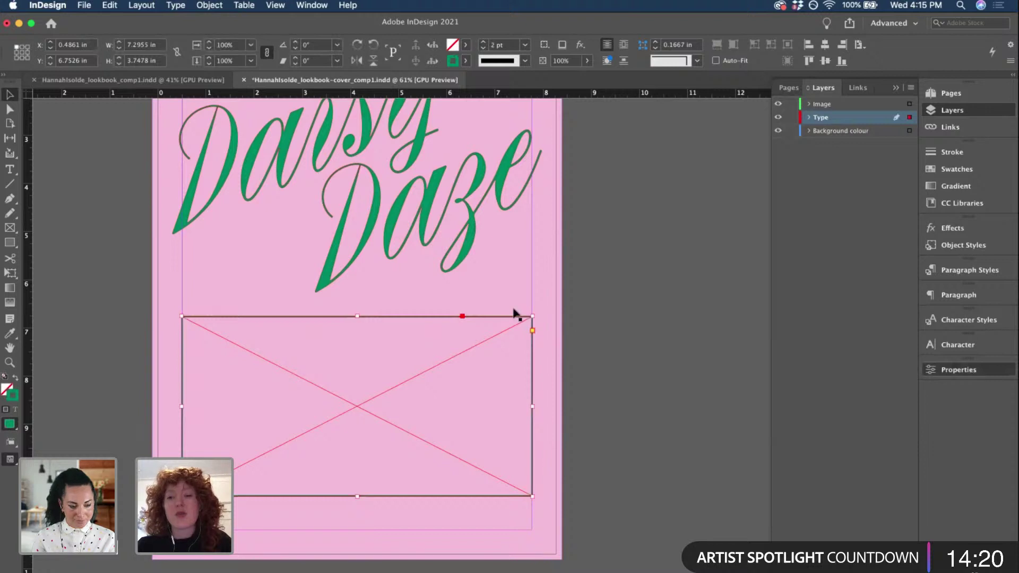
{"action": "left_click", "coordinate": [830, 240]}
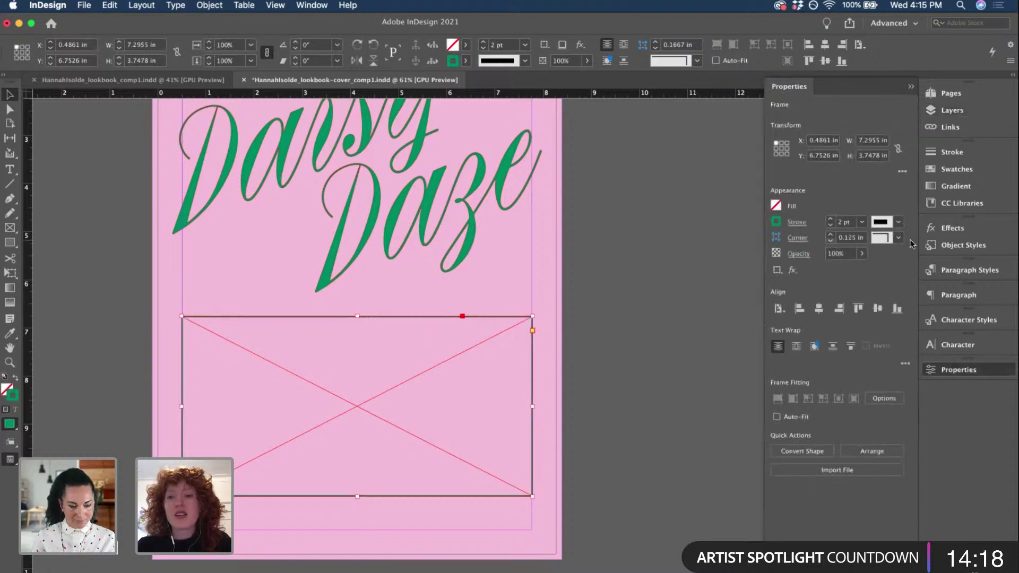
{"action": "left_click", "coordinate": [898, 238]}
{"action": "left_click", "coordinate": [902, 314]}
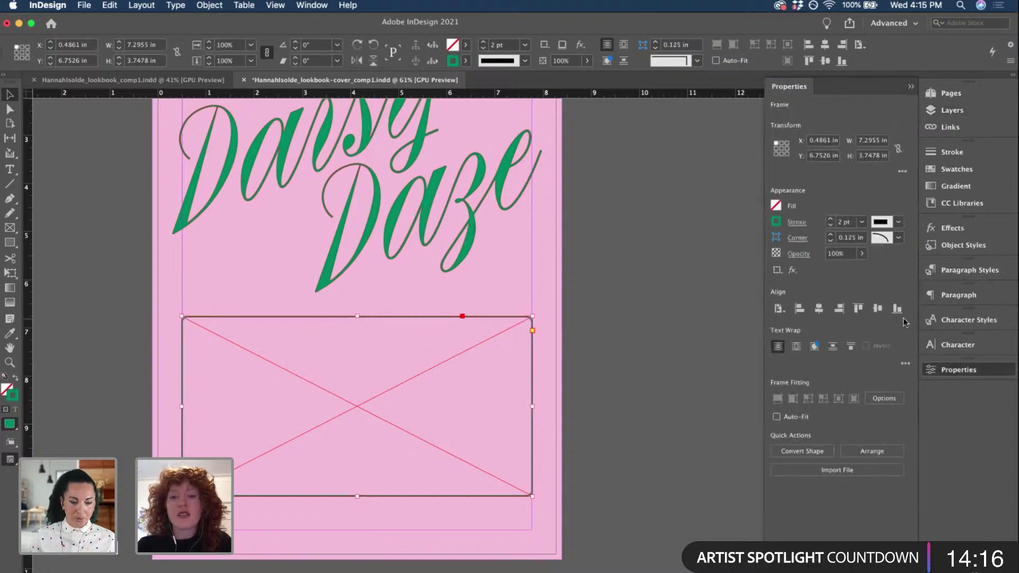
{"action": "left_click", "coordinate": [631, 294]}
- Browse the photos in the CREATIVE SHOOT folder and place LOLA_untitled-1109.jpg into the rounded frame
{"action": "left_click", "coordinate": [488, 345]}
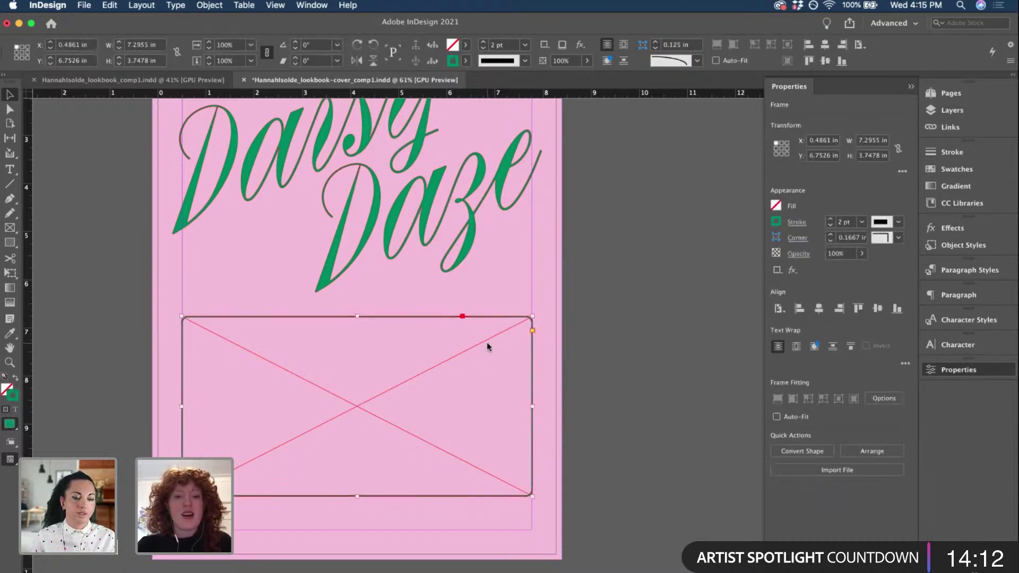
{"action": "key", "text": "super+d"}
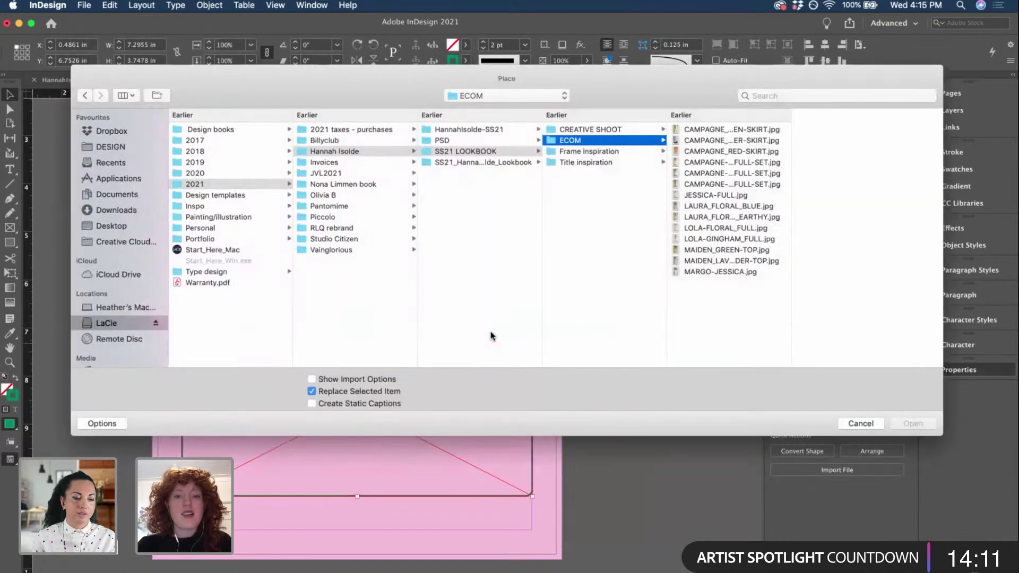
{"action": "left_click", "coordinate": [601, 131]}
{"action": "left_click", "coordinate": [727, 130]}
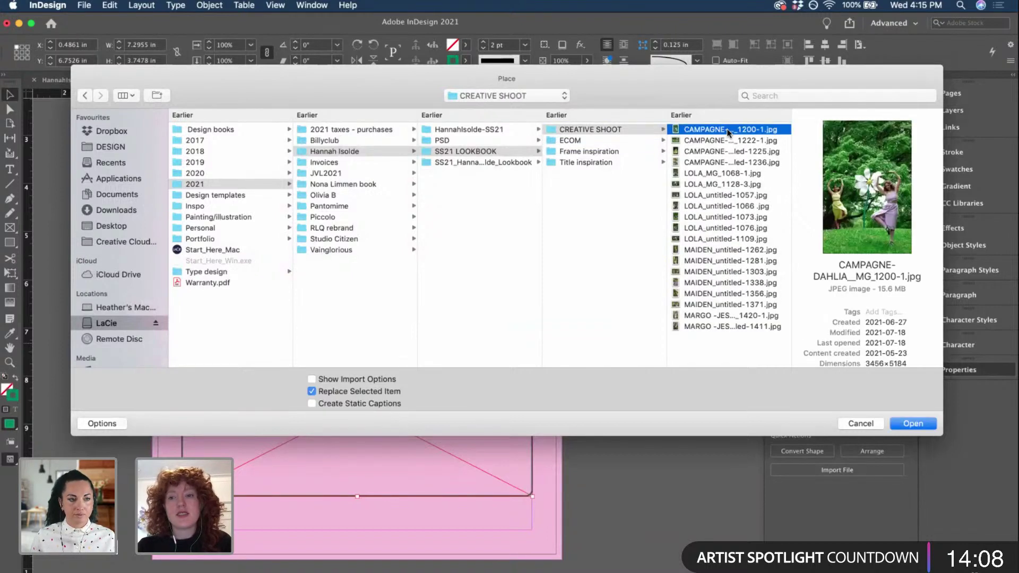
{"action": "key", "text": "Down"}
{"action": "key", "text": "Down"}
{"action": "key", "text": "Down"}
{"action": "key", "text": "Down"}
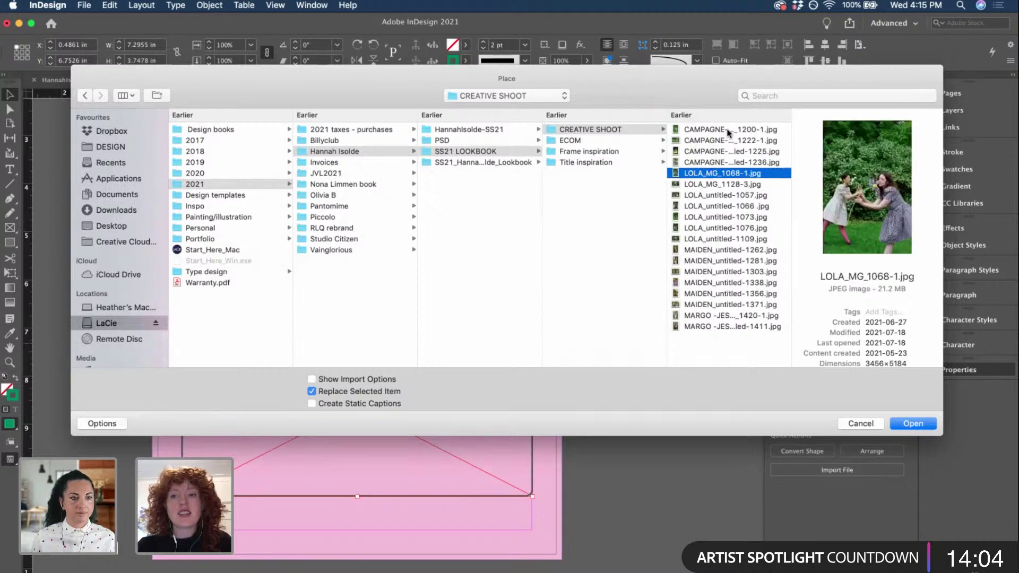
{"action": "key", "text": "Down"}
{"action": "key", "text": "Down"}
{"action": "key", "text": "Down"}
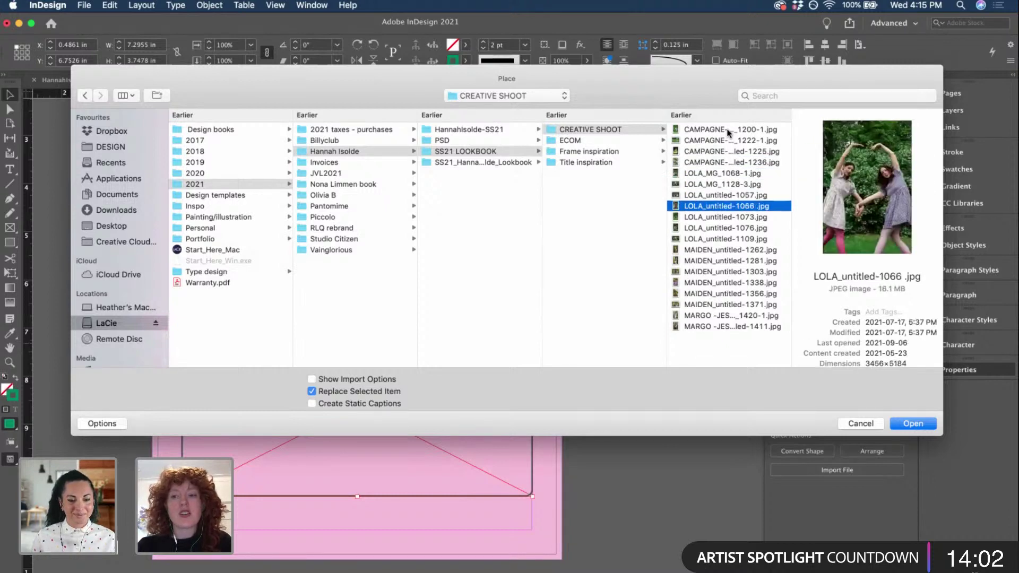
{"action": "key", "text": "Down"}
{"action": "key", "text": "Down"}
{"action": "key", "text": "Down"}
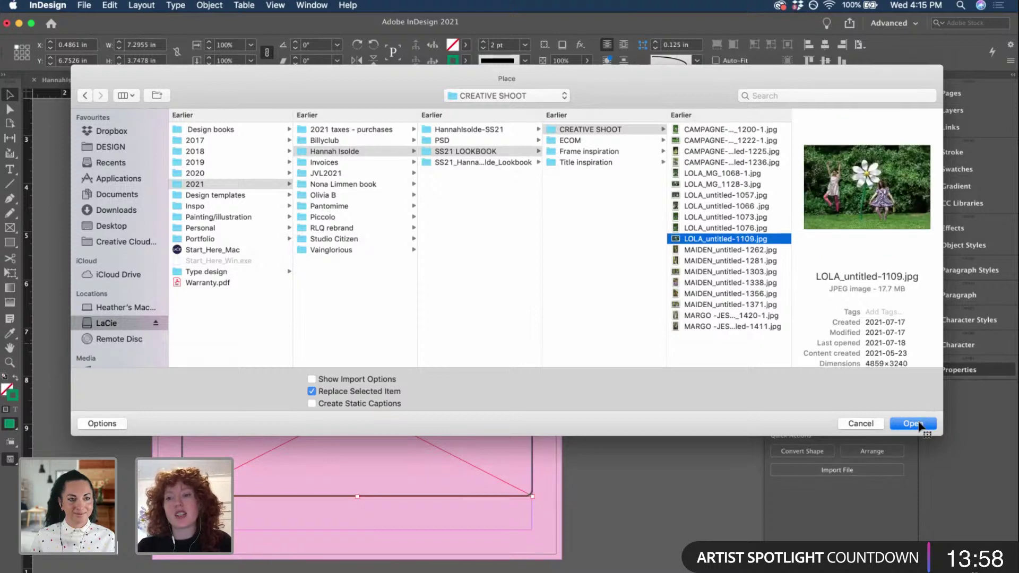
{"action": "left_click", "coordinate": [919, 425]}
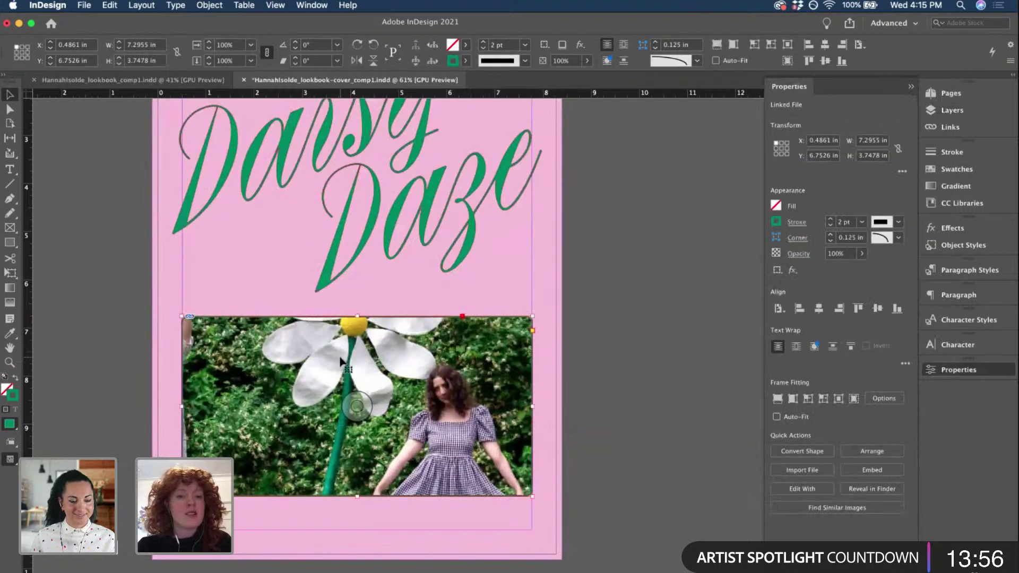
- Scale the placed photo down to about 58.6% and shift it within the frame so both models and the daisy show
{"action": "left_click", "coordinate": [357, 406]}
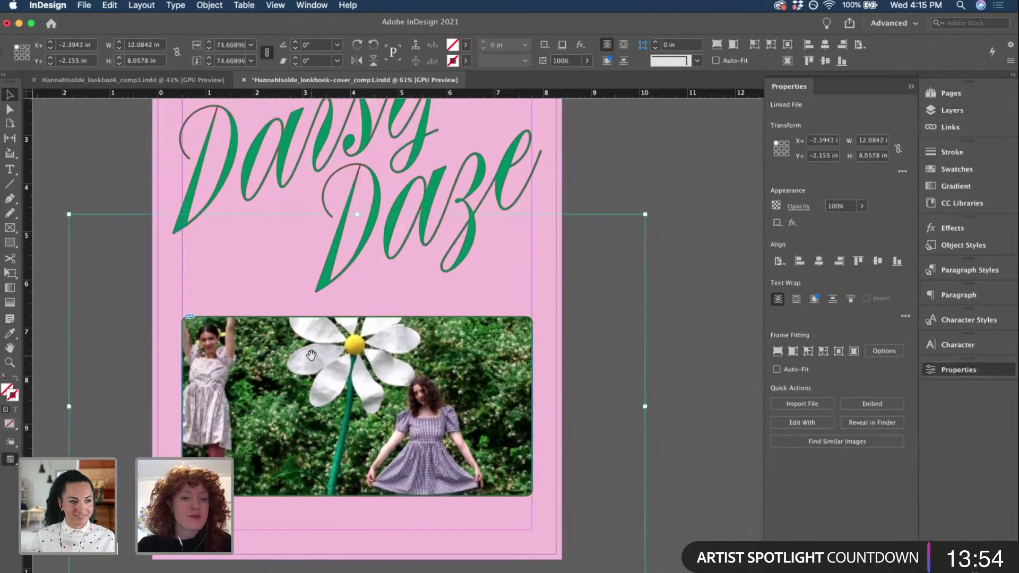
{"action": "key", "text": "super+comma"}
{"action": "key", "text": "super+comma"}
{"action": "key", "text": "super+comma"}
{"action": "key", "text": "super+comma"}
{"action": "key", "text": "super+comma"}
{"action": "key", "text": "super+comma"}
{"action": "key", "text": "super+comma"}
{"action": "key", "text": "super+comma"}
{"action": "key", "text": "super+comma"}
{"action": "key", "text": "super+comma"}
{"action": "key", "text": "super+comma"}
{"action": "key", "text": "super+comma"}
{"action": "key", "text": "super+comma"}
{"action": "key", "text": "super+comma"}
{"action": "key", "text": "super+comma"}
{"action": "key", "text": "super+comma"}
{"action": "key", "text": "super+comma"}
{"action": "key", "text": "super+comma"}
{"action": "key", "text": "super+comma"}
{"action": "key", "text": "super+comma"}
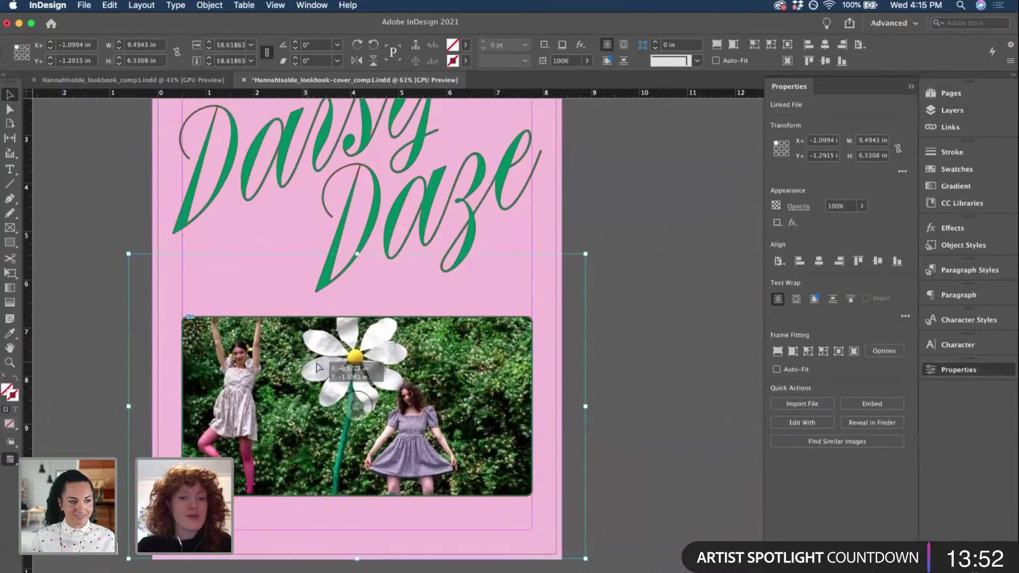
{"action": "left_click_drag", "start_coordinate": [317, 367], "coordinate": [308, 364]}
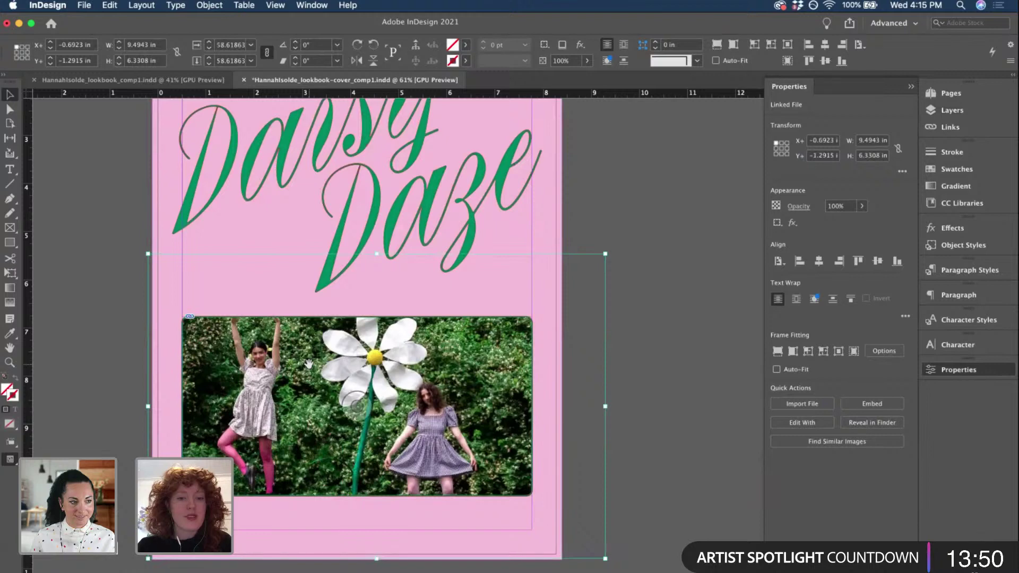
- Scale the placed photo down to about 50.4% and shift it slightly left within the rounded frame
{"action": "key", "text": "super+comma"}
{"action": "key", "text": "super+comma"}
{"action": "key", "text": "super+comma"}
{"action": "key", "text": "super+comma"}
{"action": "key", "text": "super+comma"}
{"action": "key", "text": "super+comma"}
{"action": "key", "text": "super+comma"}
{"action": "key", "text": "super+comma"}
{"action": "key", "text": "super+comma"}
{"action": "key", "text": "super+comma"}
{"action": "key", "text": "super+comma"}
{"action": "key", "text": "super+comma"}
{"action": "key", "text": "super+comma"}
{"action": "key", "text": "super+comma"}
{"action": "key", "text": "super+comma"}
{"action": "key", "text": "super+comma"}
{"action": "key", "text": "super+comma"}
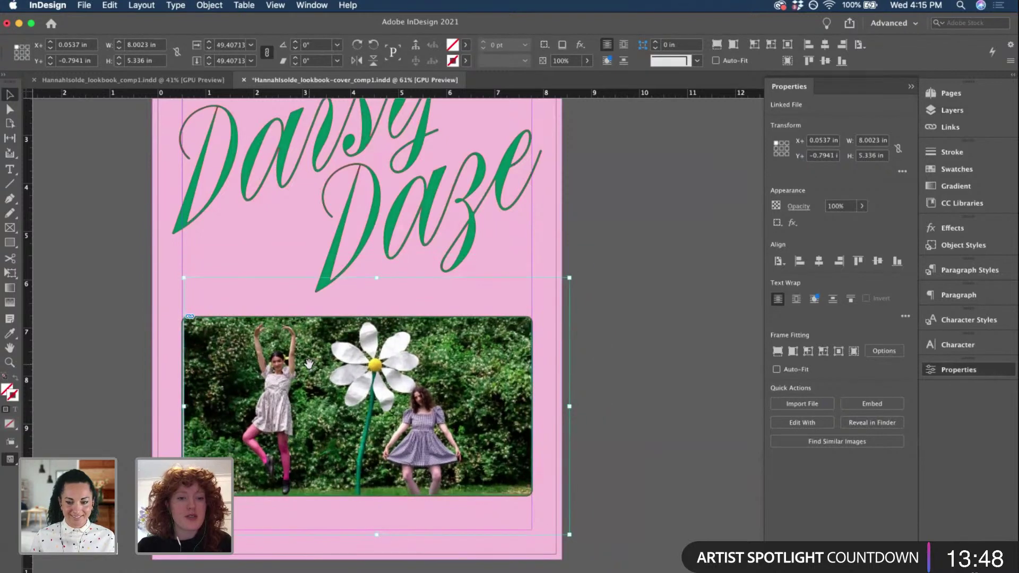
{"action": "key", "text": "super+period"}
{"action": "key", "text": "super+period"}
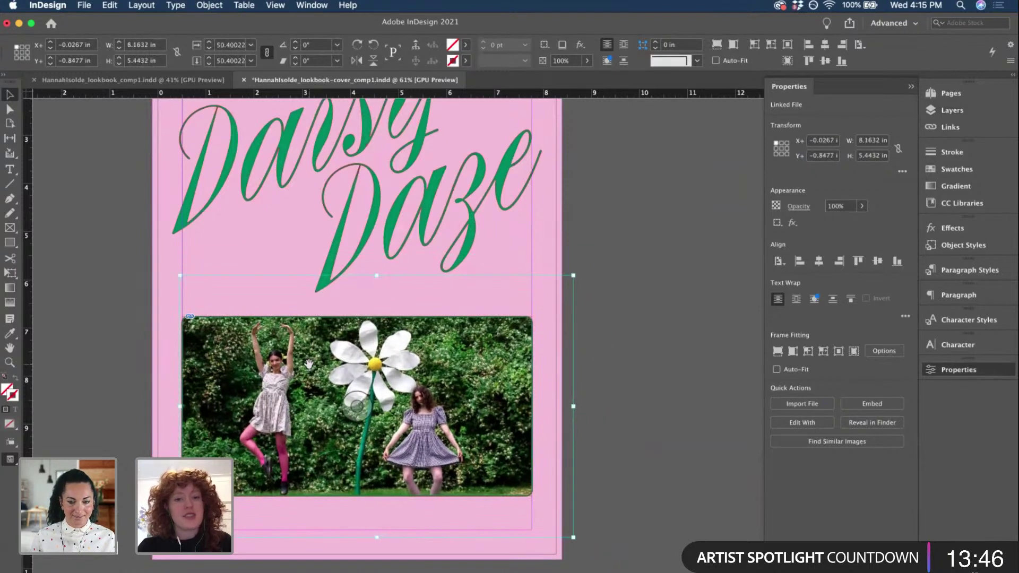
{"action": "left_click_drag", "start_coordinate": [308, 364], "coordinate": [308, 364]}
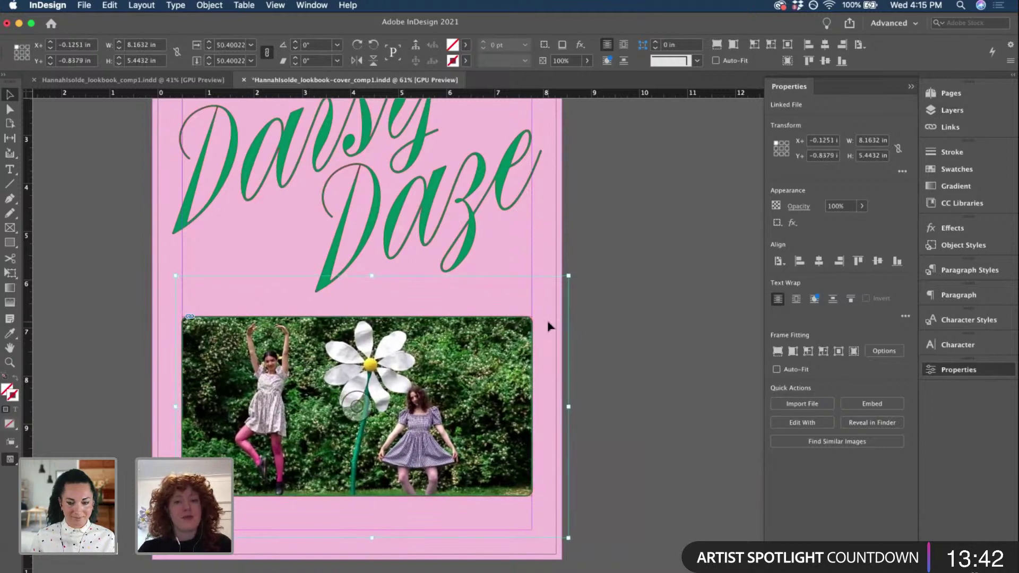
- Preview the pink cover without guides and check the wordmark, Daisy Daze lettering and framed photo together
{"action": "left_click", "coordinate": [656, 325]}
{"action": "key", "text": "w"}
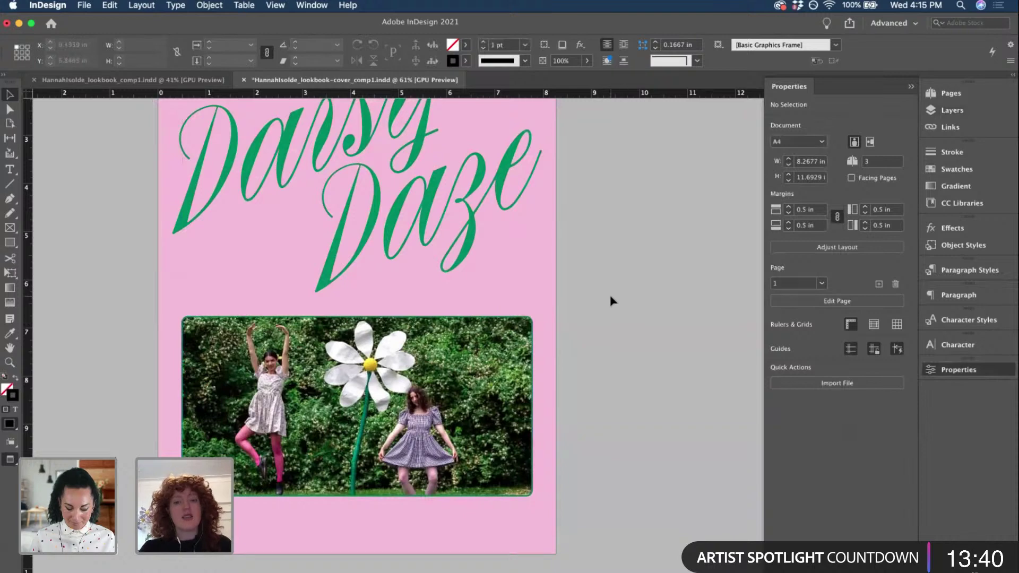
{"action": "scroll", "coordinate": [610, 301], "scroll_direction": "up", "scroll_amount": 5}
{"action": "scroll", "coordinate": [610, 301], "scroll_direction": "down", "scroll_amount": 3}
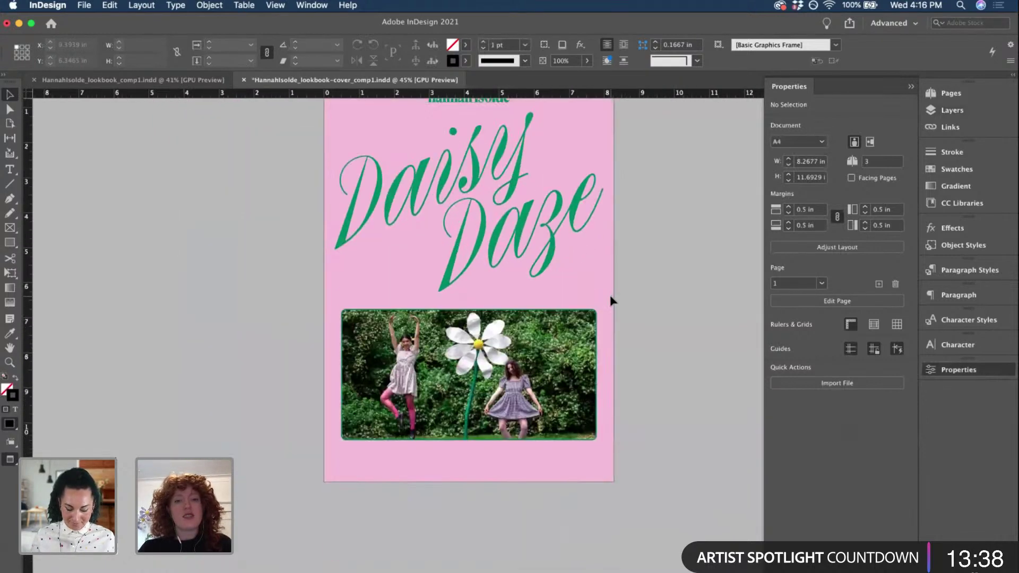
{"action": "scroll", "coordinate": [611, 301], "scroll_direction": "up", "scroll_amount": 3}
{"action": "scroll", "coordinate": [569, 370], "scroll_direction": "up", "scroll_amount": 1}
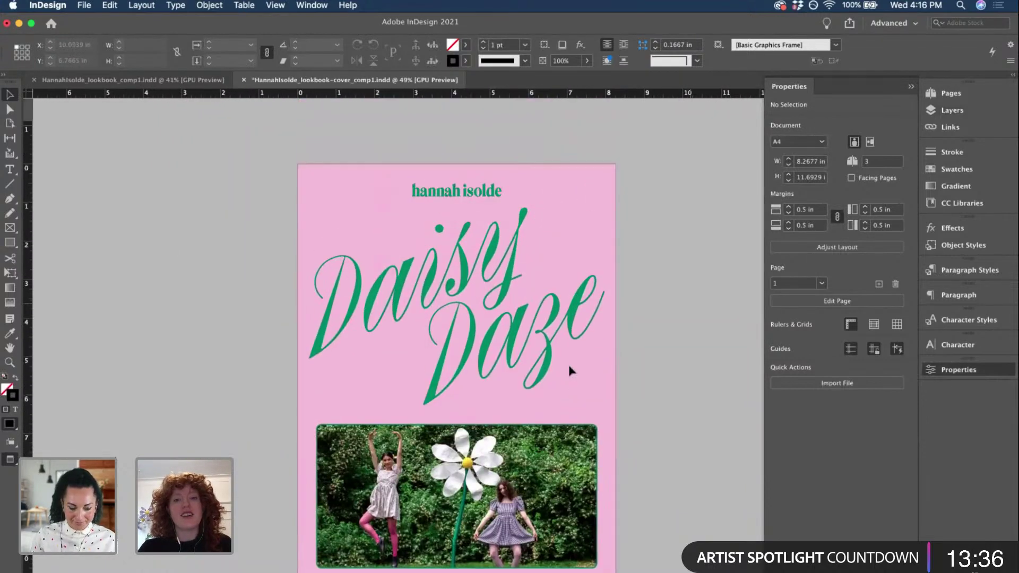
{"action": "scroll", "coordinate": [568, 366], "scroll_direction": "up", "scroll_amount": 1}
{"action": "scroll", "coordinate": [691, 308], "scroll_direction": "up", "scroll_amount": 2}
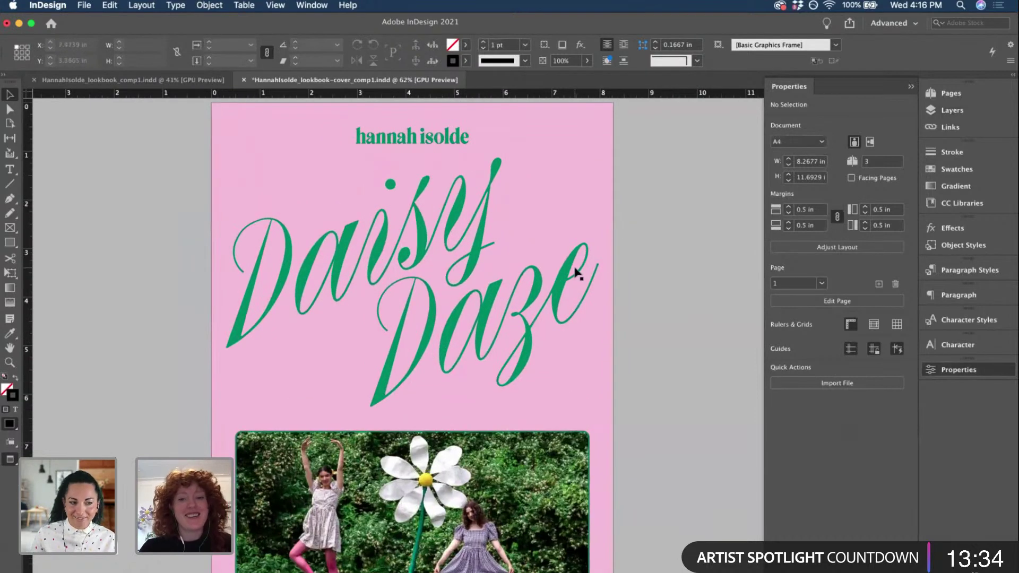
{"action": "scroll", "coordinate": [618, 282], "scroll_direction": "down", "scroll_amount": 5}
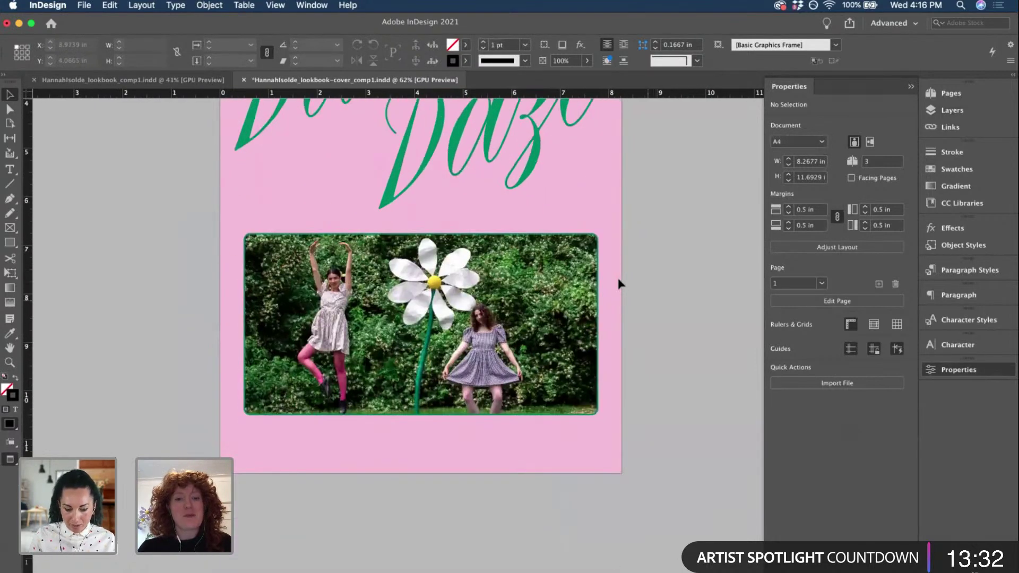
{"action": "key", "text": "w"}
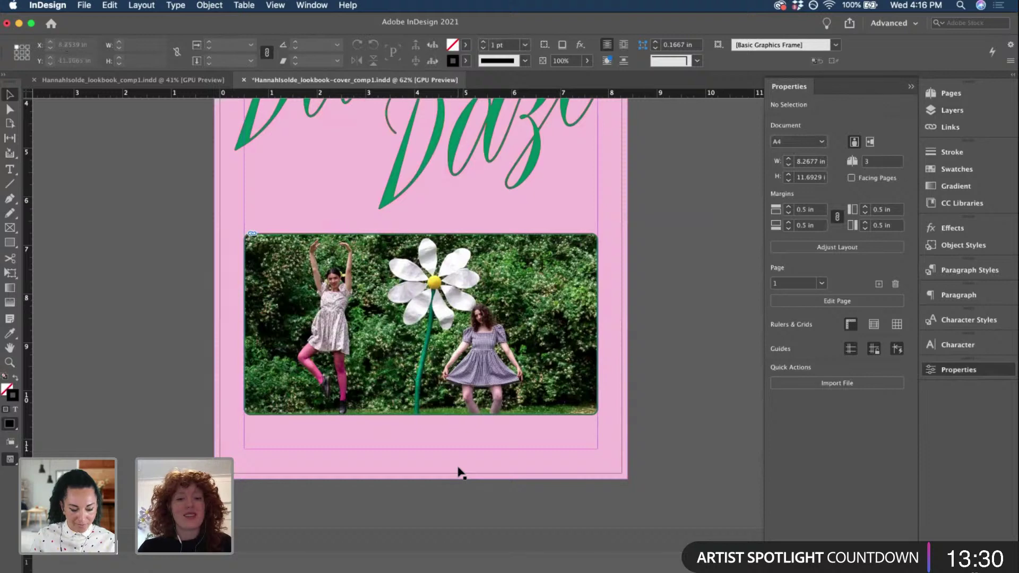
- Draw a text frame about 4.34 in wide and 0.68 in high below the photo on the pink cover
{"action": "scroll", "coordinate": [457, 471], "scroll_direction": "up", "scroll_amount": 2}
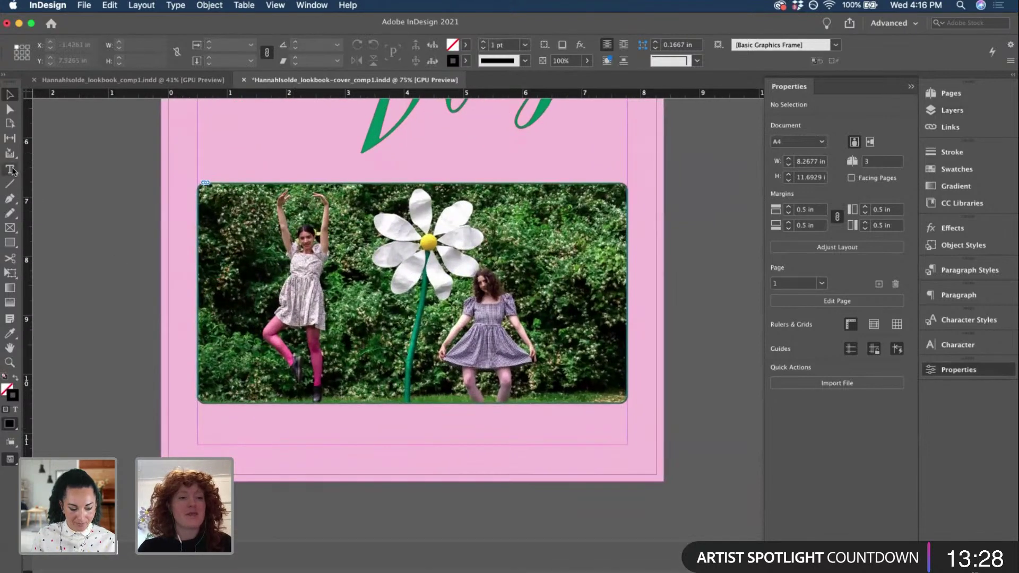
{"action": "left_click", "coordinate": [10, 169]}
{"action": "scroll", "coordinate": [161, 173], "scroll_direction": "up", "scroll_amount": 10}
{"action": "scroll", "coordinate": [162, 174], "scroll_direction": "right", "scroll_amount": 2}
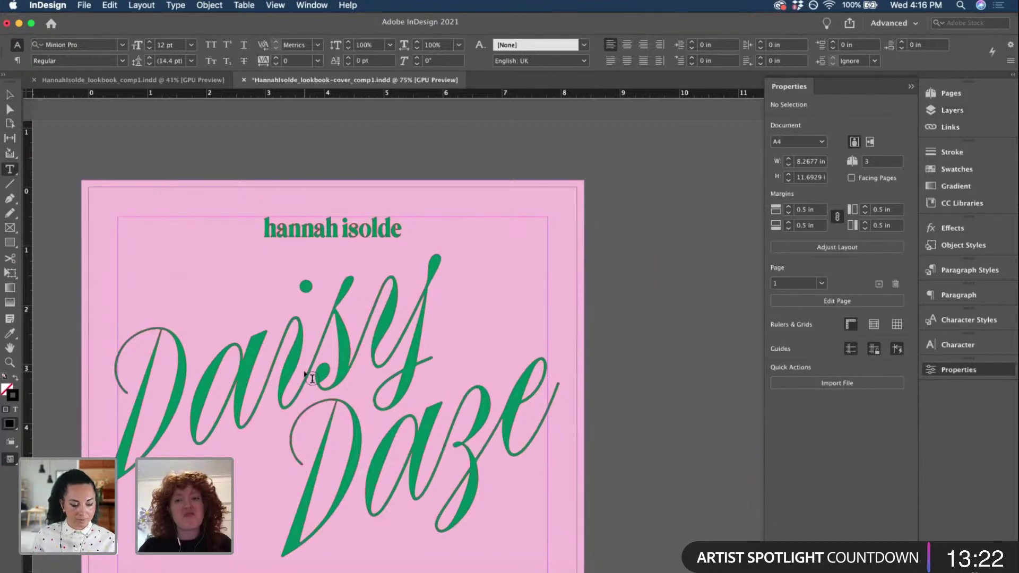
{"action": "scroll", "coordinate": [312, 377], "scroll_direction": "down", "scroll_amount": 1}
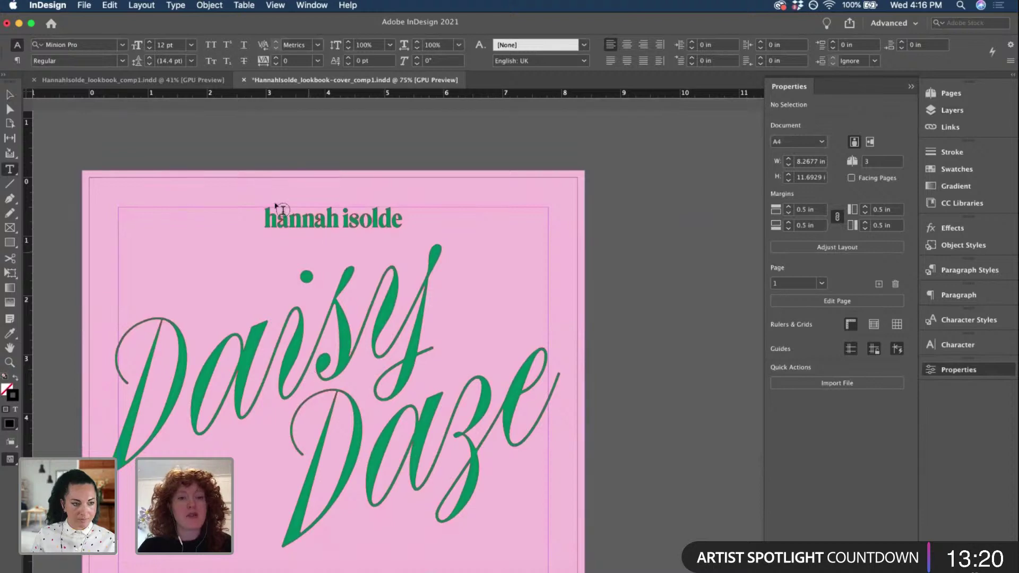
{"action": "scroll", "coordinate": [378, 227], "scroll_direction": "down", "scroll_amount": 5}
{"action": "scroll", "coordinate": [378, 223], "scroll_direction": "down", "scroll_amount": 5}
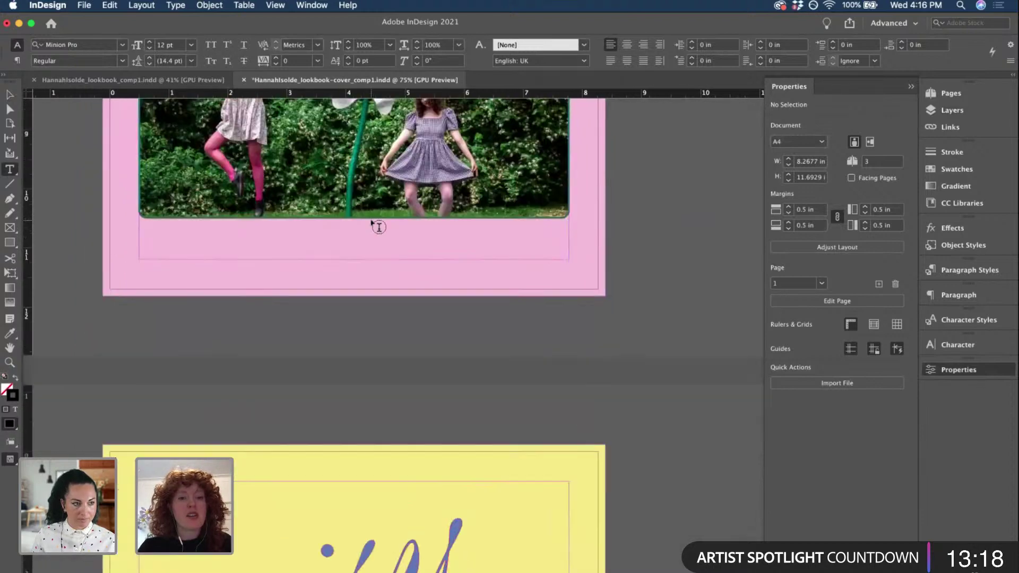
{"action": "scroll", "coordinate": [265, 276], "scroll_direction": "up", "scroll_amount": 2}
{"action": "scroll", "coordinate": [212, 308], "scroll_direction": "left", "scroll_amount": 1}
{"action": "left_click_drag", "start_coordinate": [74, 325], "coordinate": [332, 365]}
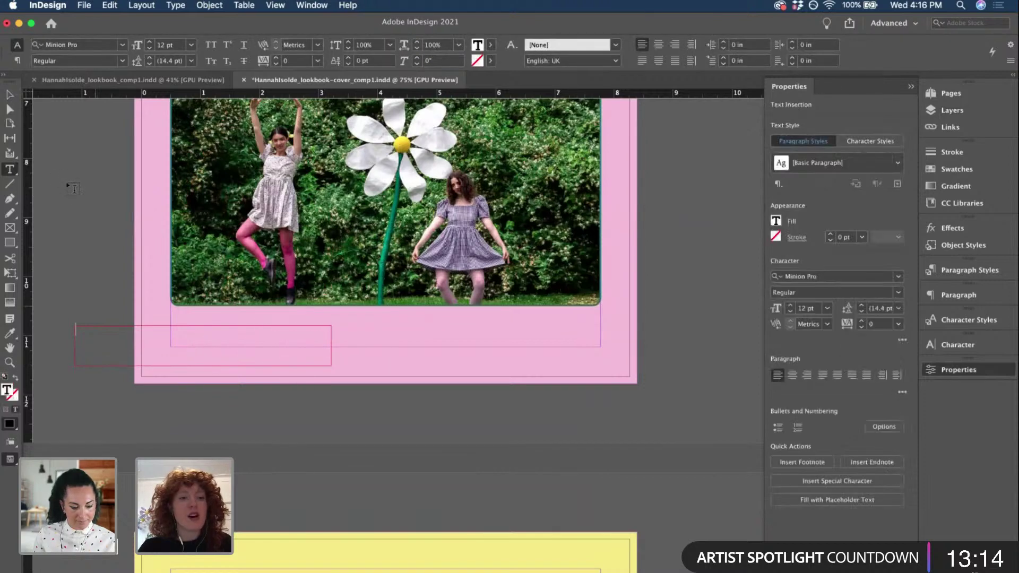
{"action": "key", "text": "Escape"}
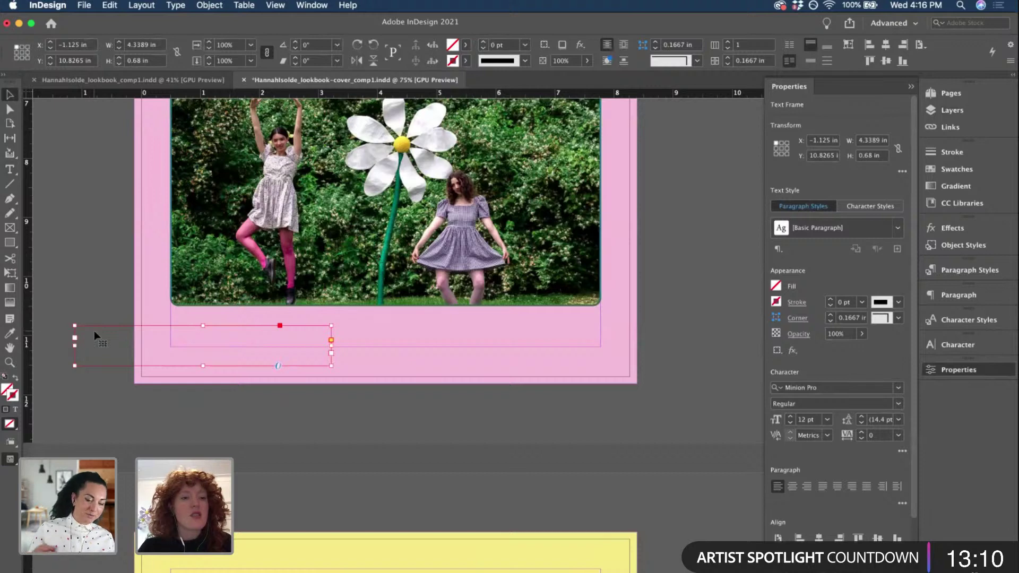
- Enter LOOKBOOK in the new text frame with Optical kerning and centred paragraph alignment
{"action": "scroll", "coordinate": [94, 329], "scroll_direction": "up", "scroll_amount": 2}
{"action": "double_click", "coordinate": [100, 357]}
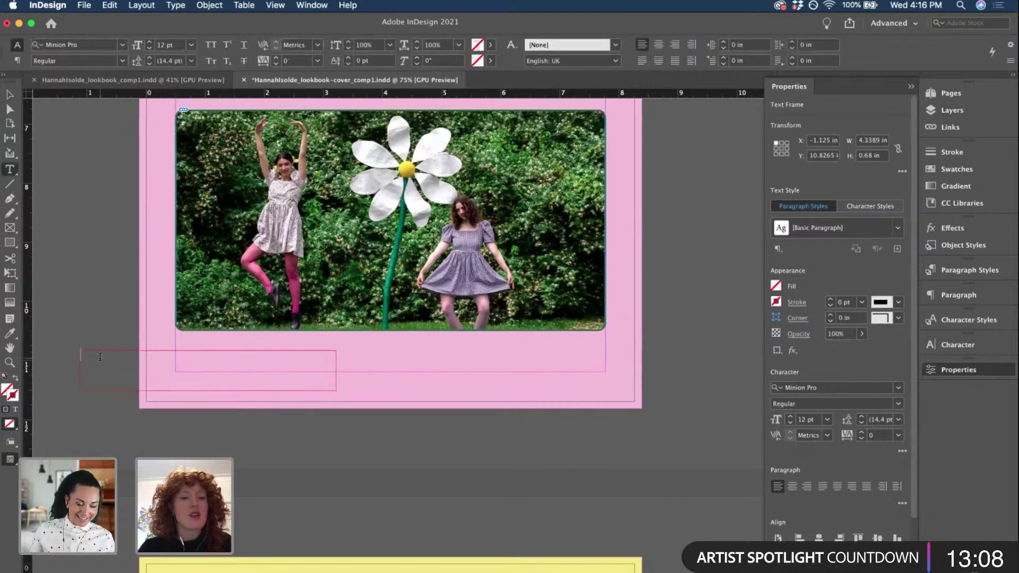
{"action": "left_click", "coordinate": [322, 48]}
{"action": "left_click", "coordinate": [314, 58]}
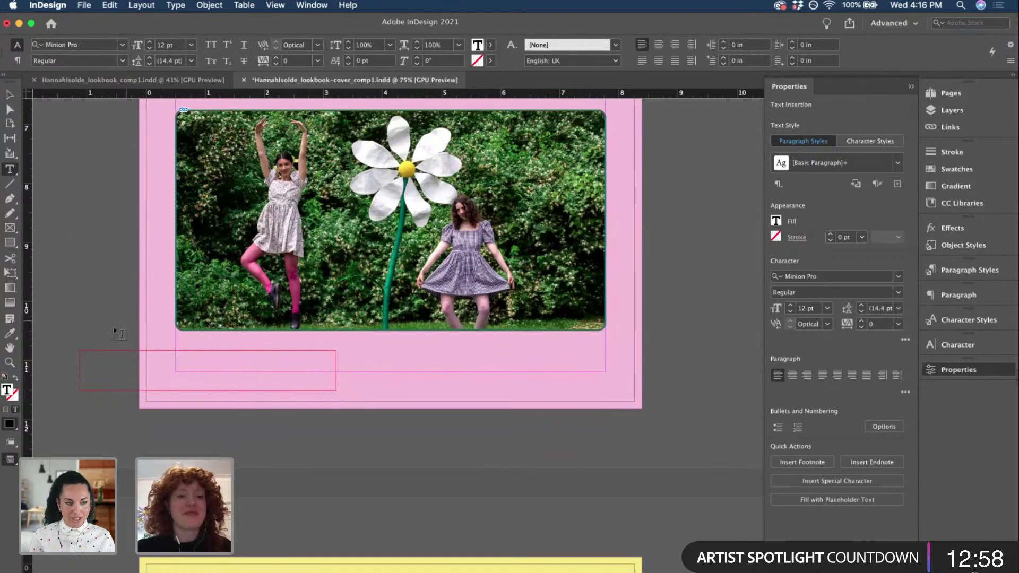
{"action": "type", "text": "LOOKB"}
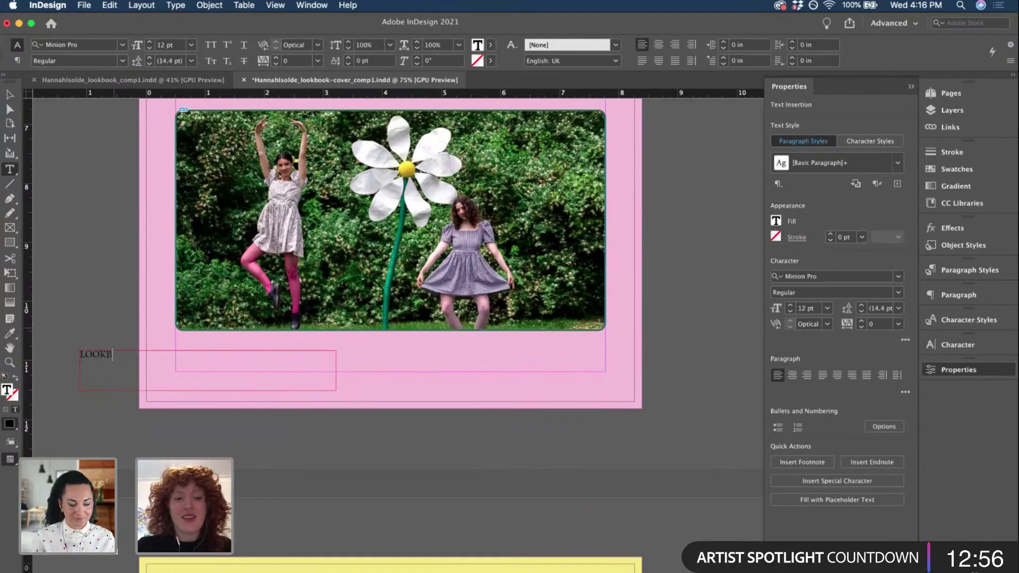
{"action": "type", "text": "OOK"}
{"action": "double_click", "coordinate": [104, 353]}
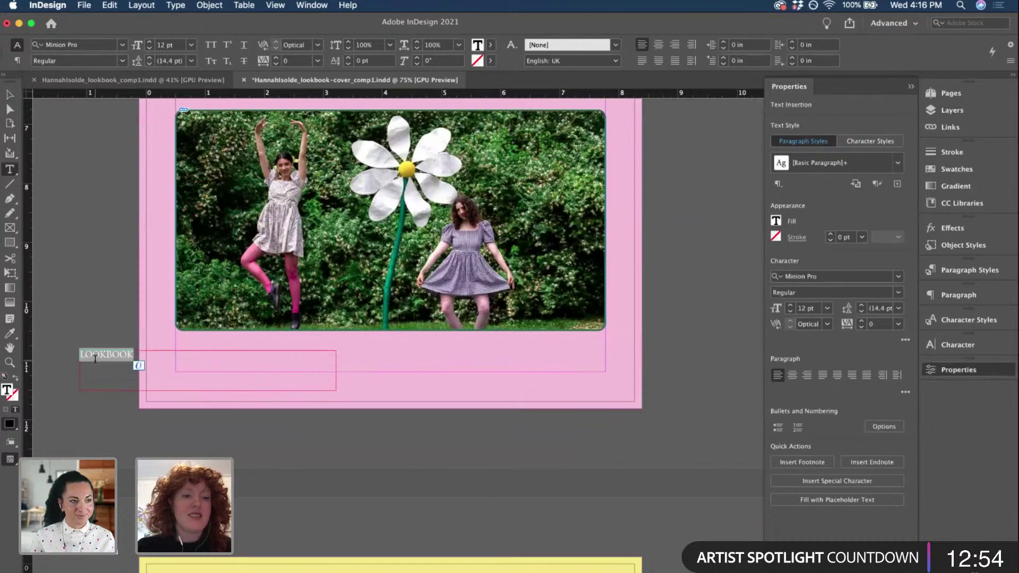
{"action": "left_click", "coordinate": [660, 46]}
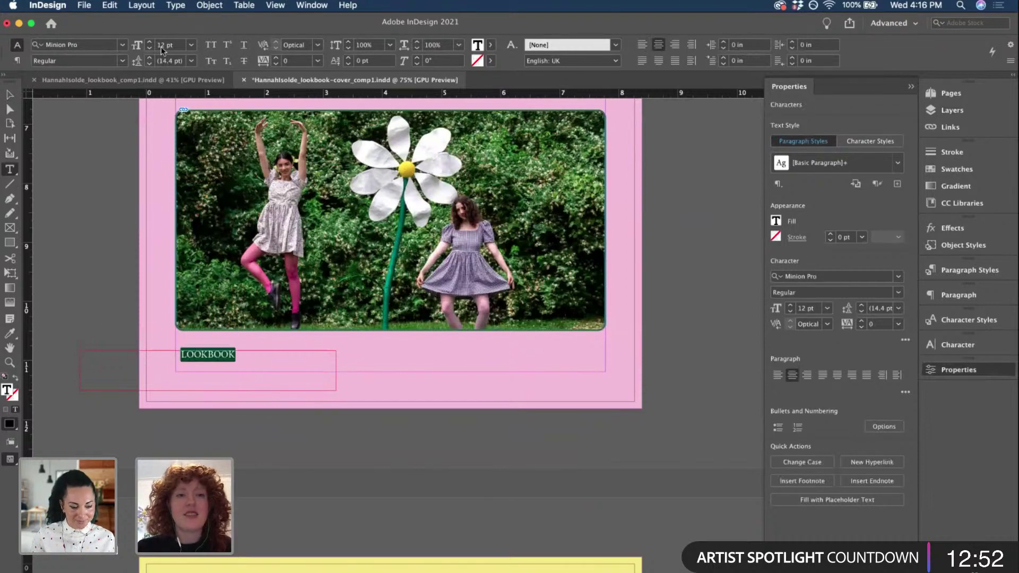
- Shrink the LOOKBOOK frame to about 2.5 by 0.35 in and centre it horizontally on the page
{"action": "left_click", "coordinate": [9, 96]}
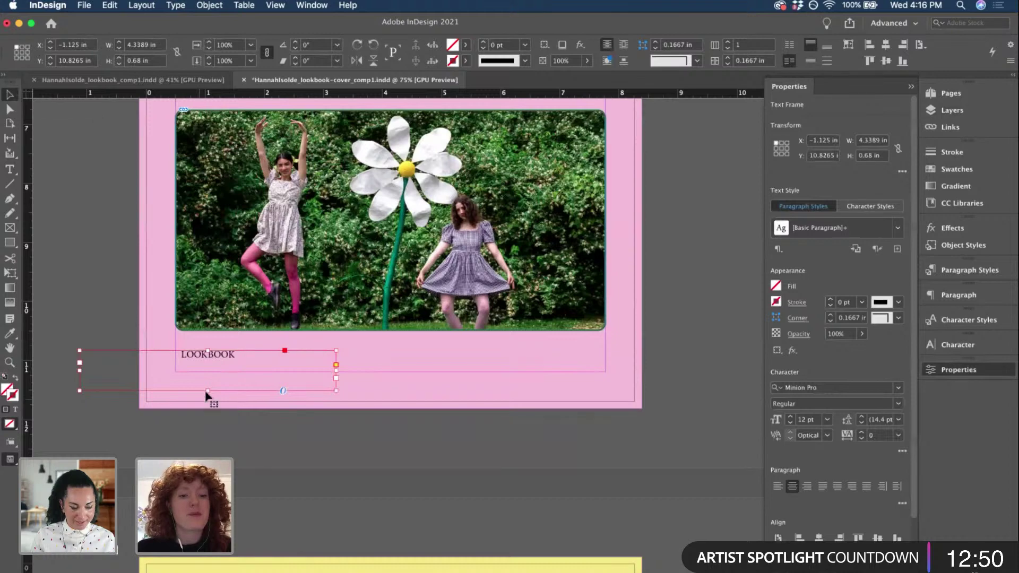
{"action": "left_click_drag", "start_coordinate": [207, 376], "coordinate": [207, 372]}
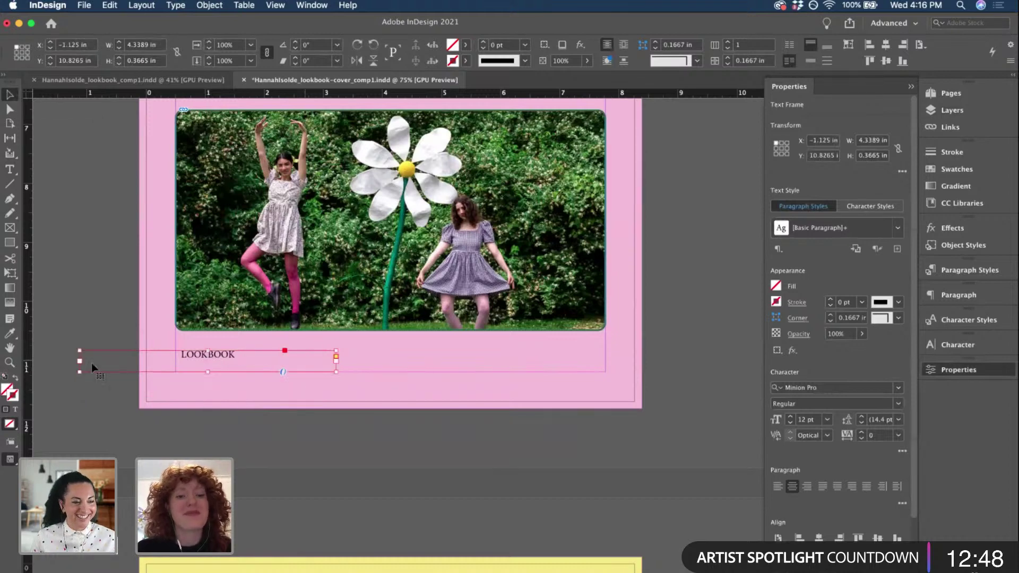
{"action": "left_click_drag", "start_coordinate": [78, 372], "coordinate": [134, 372]}
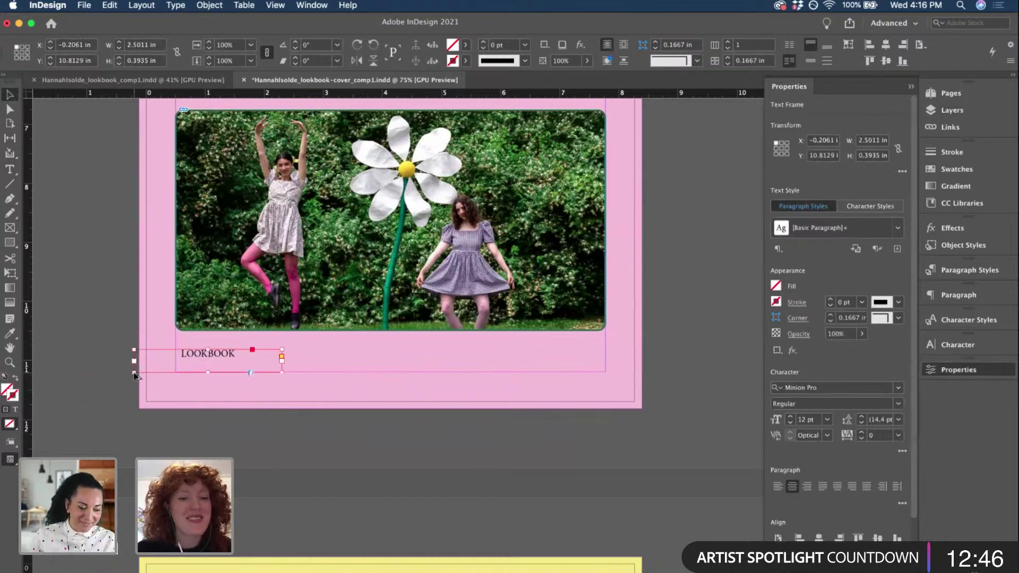
{"action": "left_click_drag", "start_coordinate": [207, 350], "coordinate": [206, 352]}
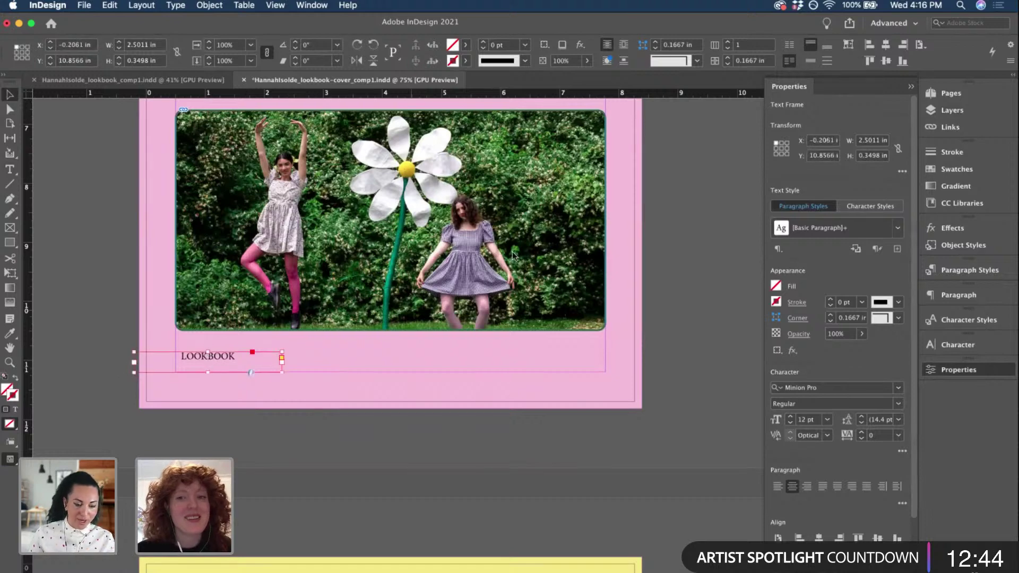
{"action": "left_click", "coordinate": [886, 46]}
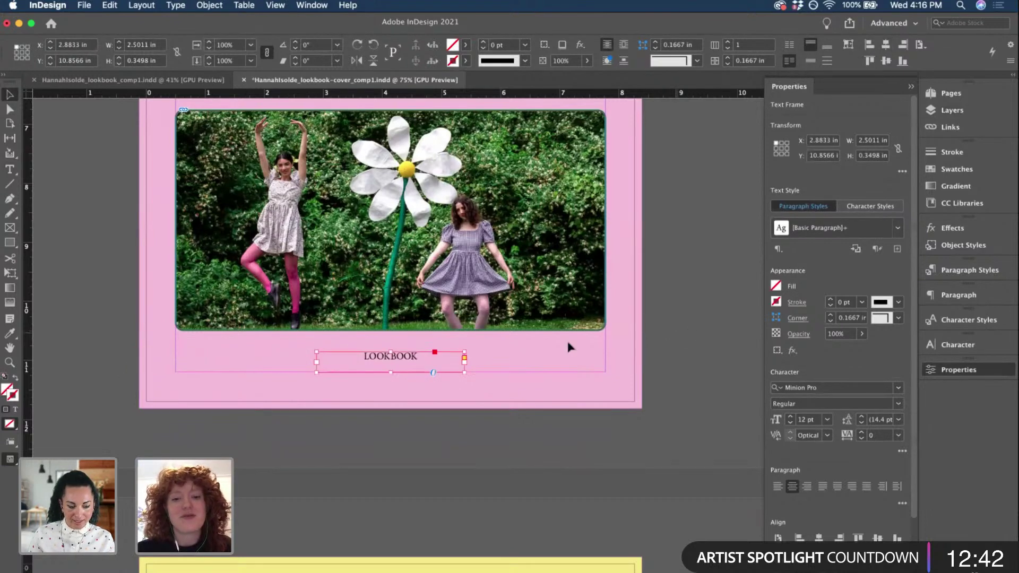
- Set the LOOKBOOK text in Roslindale Display Condensed Light at 30 pt
{"action": "left_click", "coordinate": [568, 345]}
{"action": "key", "text": "t"}
{"action": "double_click", "coordinate": [385, 356]}
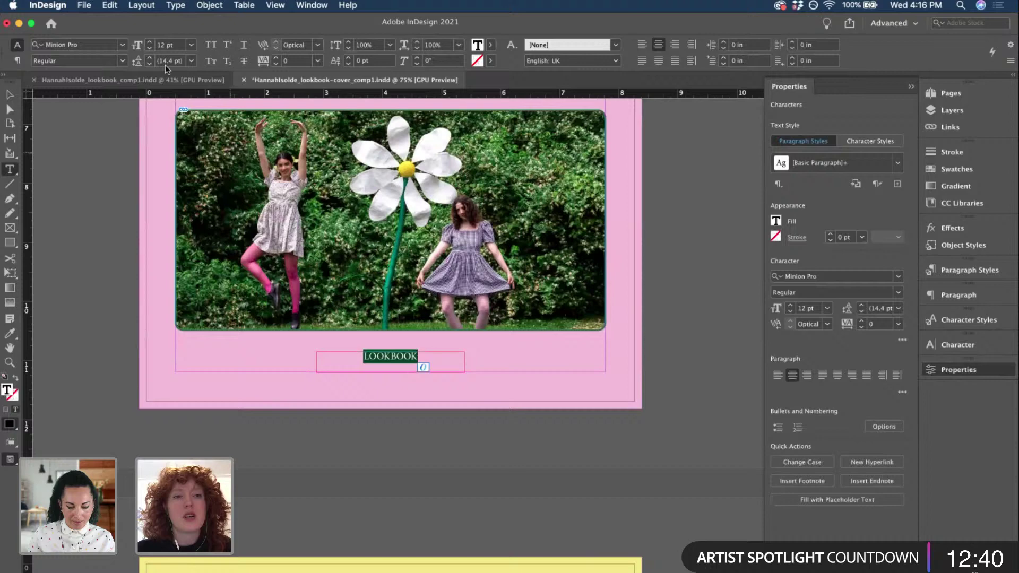
{"action": "left_click", "coordinate": [122, 46]}
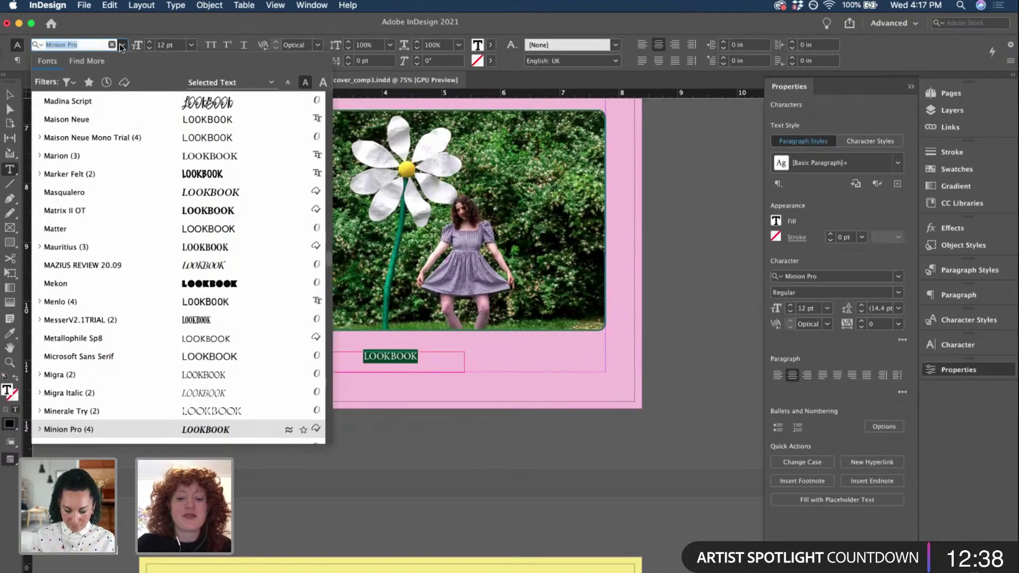
{"action": "type", "text": "roslindale"}
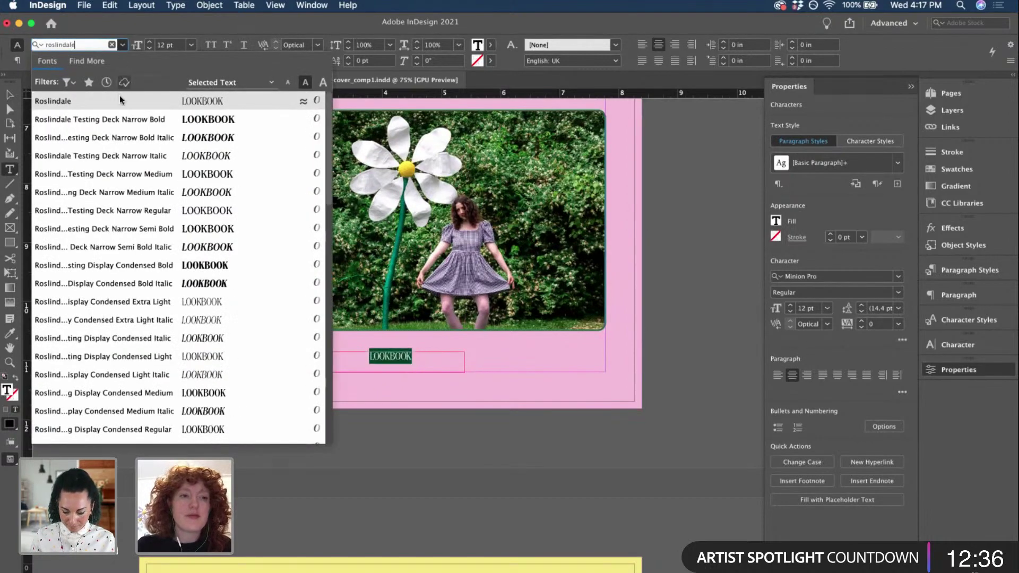
{"action": "left_click", "coordinate": [122, 101]}
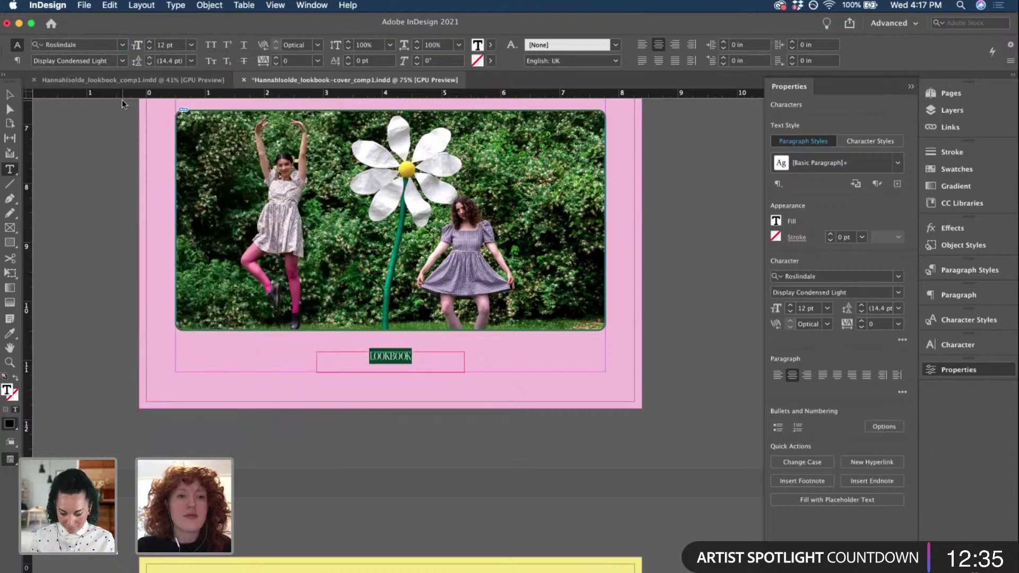
{"action": "left_click", "coordinate": [149, 42]}
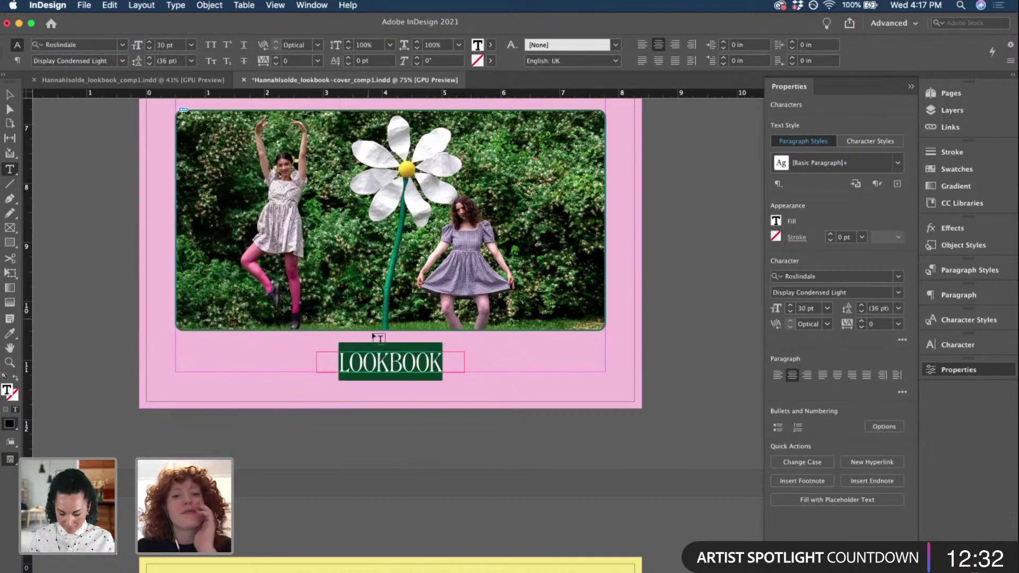
- Increase the LOOKBOOK text to 32 pt and nudge its frame up to about Y 10.85 in, at the bottom margin
{"action": "scroll", "coordinate": [390, 366], "scroll_direction": "up", "scroll_amount": 5}
{"action": "scroll", "coordinate": [387, 391], "scroll_direction": "up", "scroll_amount": 4}
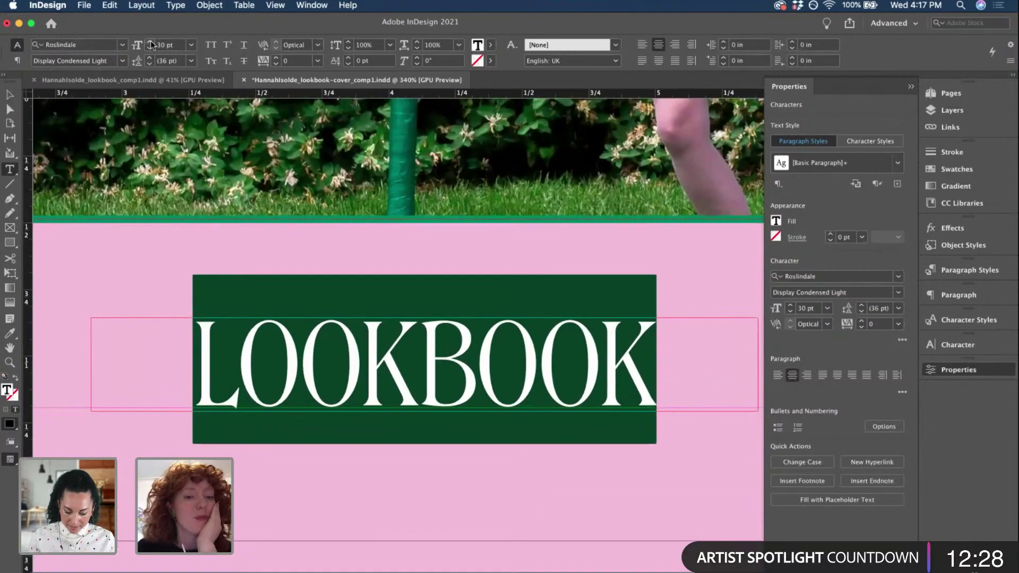
{"action": "left_click", "coordinate": [149, 42]}
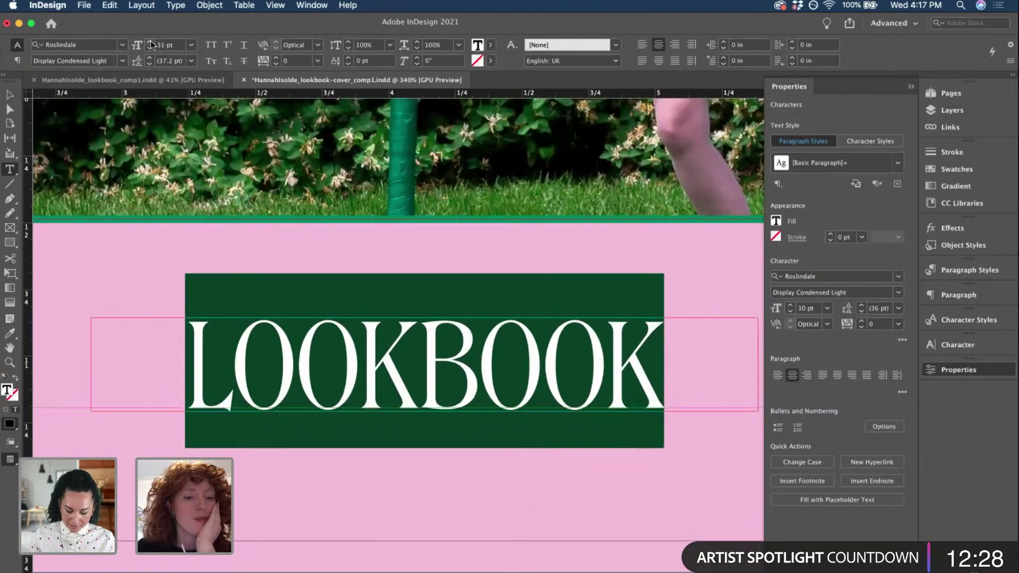
{"action": "left_click", "coordinate": [149, 42]}
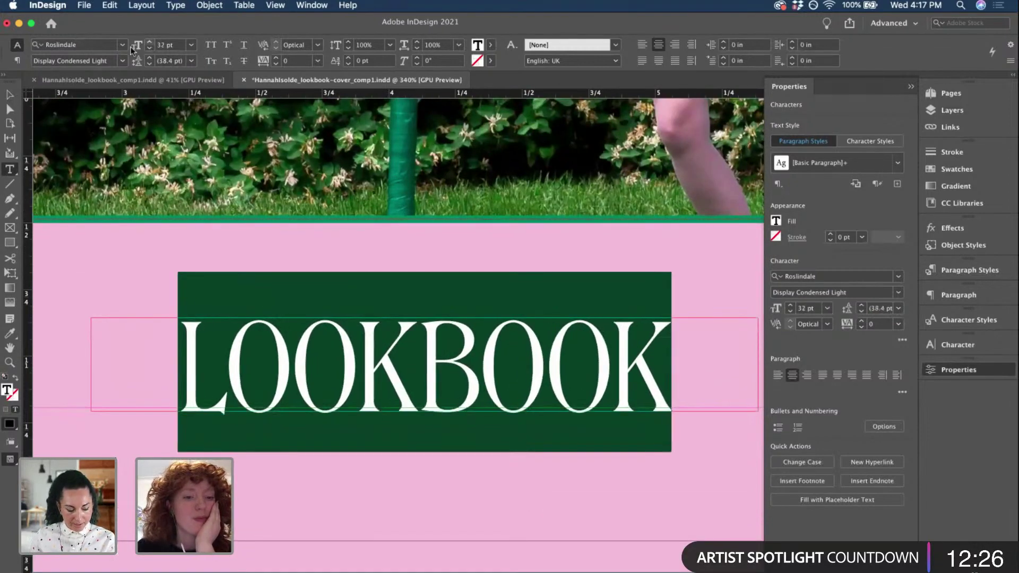
{"action": "left_click", "coordinate": [10, 94]}
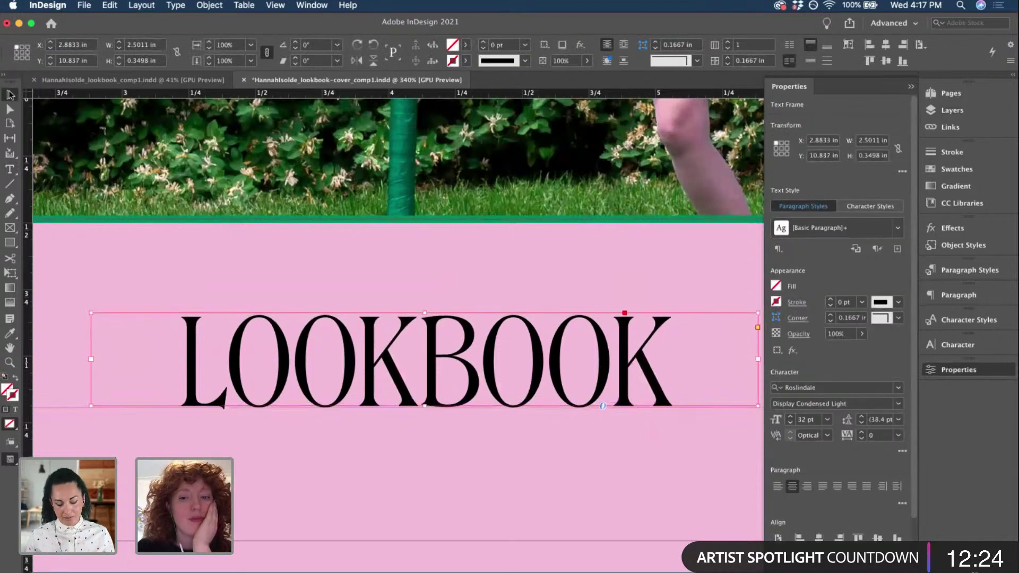
{"action": "scroll", "coordinate": [150, 237], "scroll_direction": "down", "scroll_amount": 3}
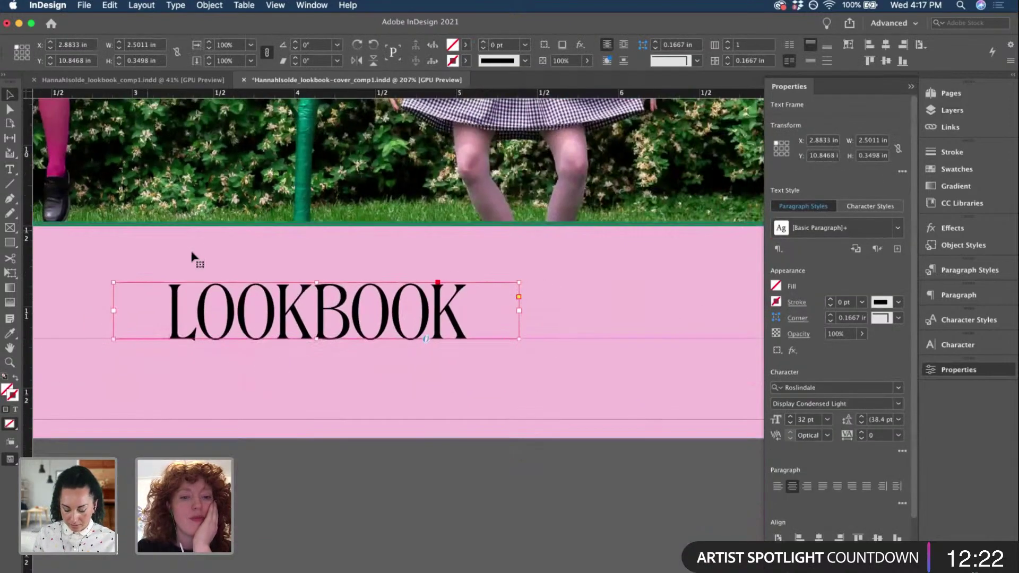
- Fill the LOOKBOOK text on the pink cover with the green swatch c84m21y72k6
{"action": "triple_click", "coordinate": [235, 295]}
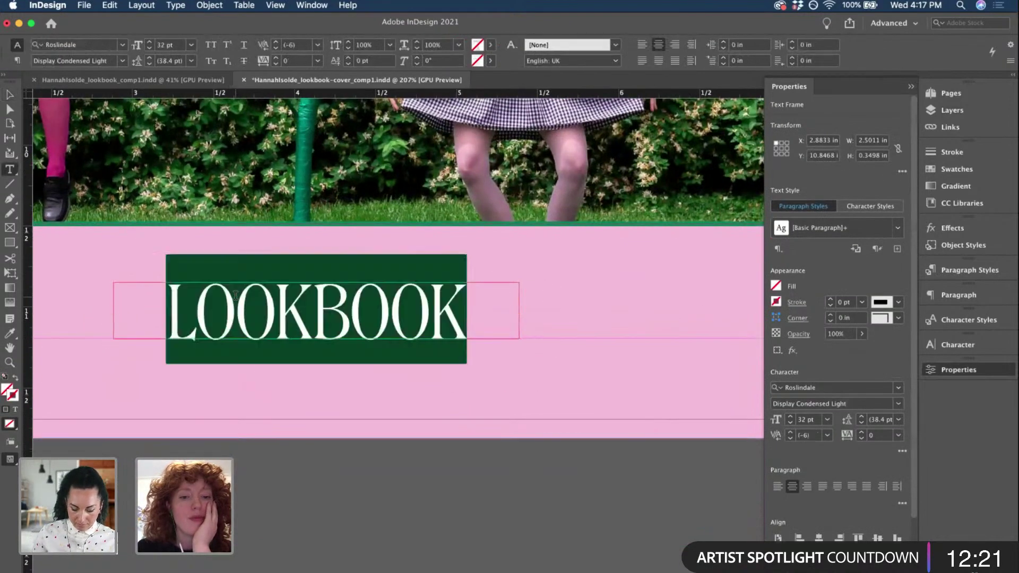
{"action": "left_click", "coordinate": [490, 46]}
{"action": "scroll", "coordinate": [419, 148], "scroll_direction": "down", "scroll_amount": 1}
{"action": "left_click", "coordinate": [392, 150]}
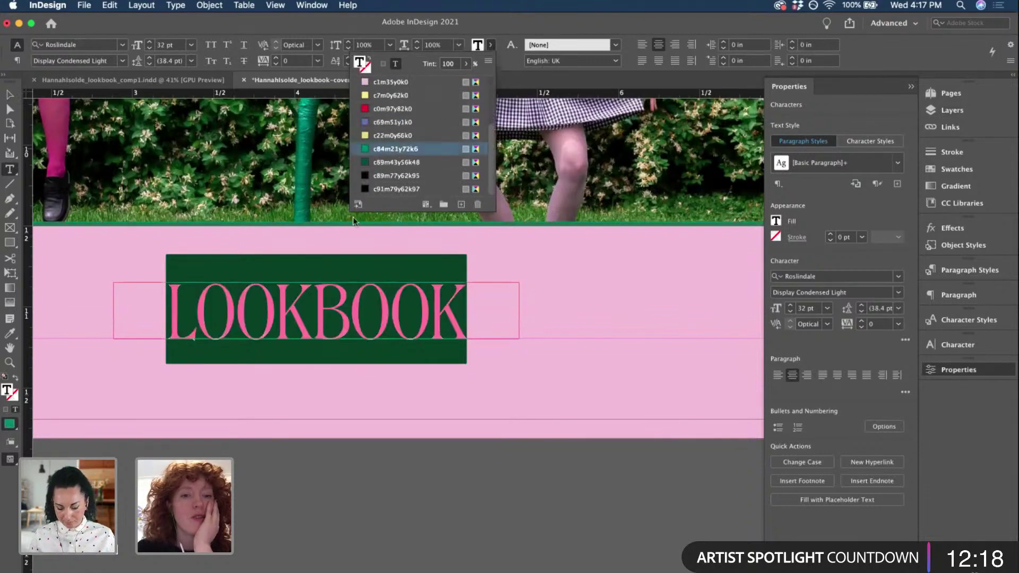
{"action": "left_click", "coordinate": [313, 307]}
{"action": "scroll", "coordinate": [313, 307], "scroll_direction": "down", "scroll_amount": 5}
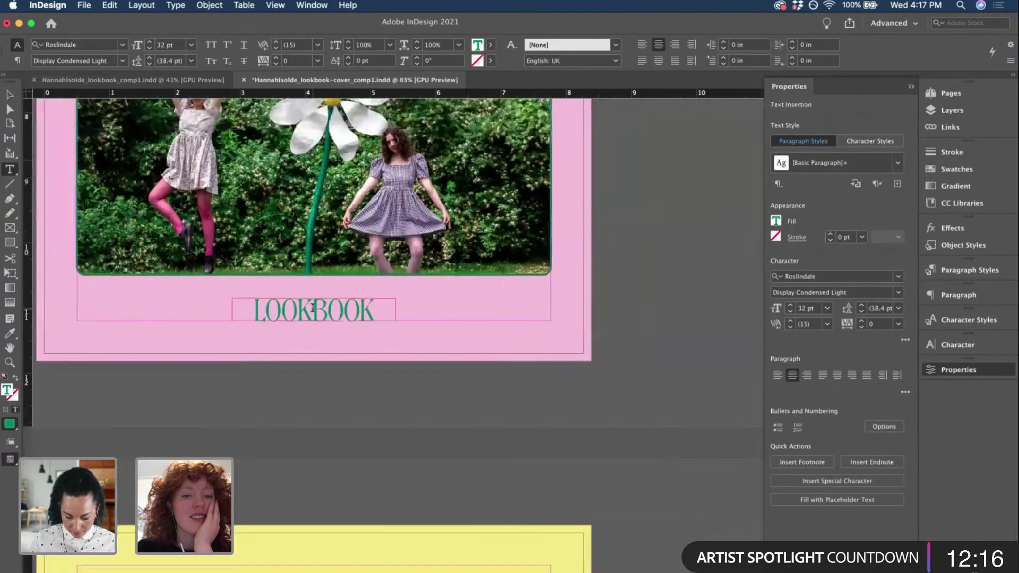
{"action": "left_click", "coordinate": [10, 95]}
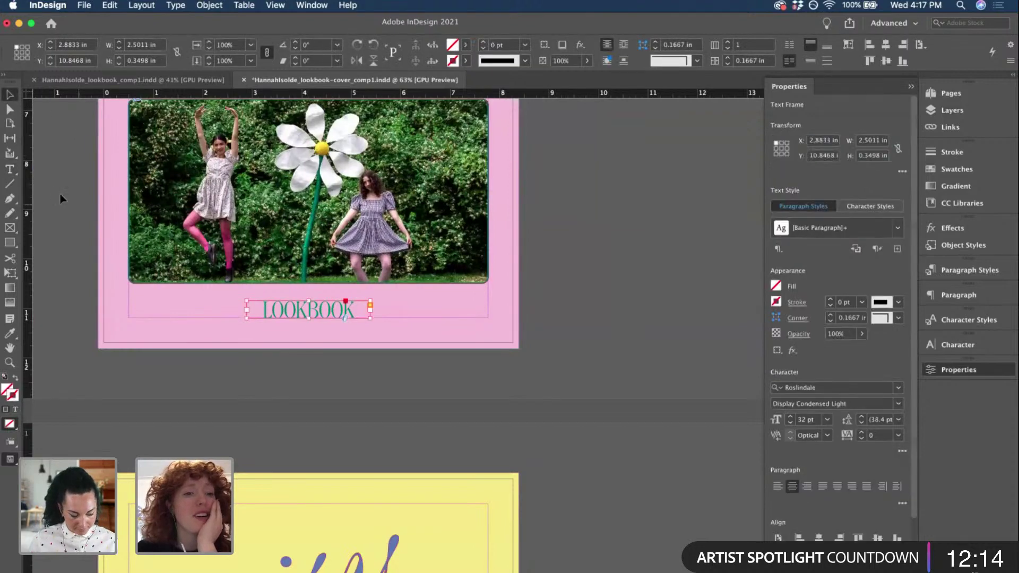
{"action": "scroll", "coordinate": [60, 193], "scroll_direction": "up", "scroll_amount": 1}
- Copy the page-number text frame from the Hannahisolde_lookbook_comp1.indd spread and paste it into the cover document
{"action": "left_click", "coordinate": [110, 81]}
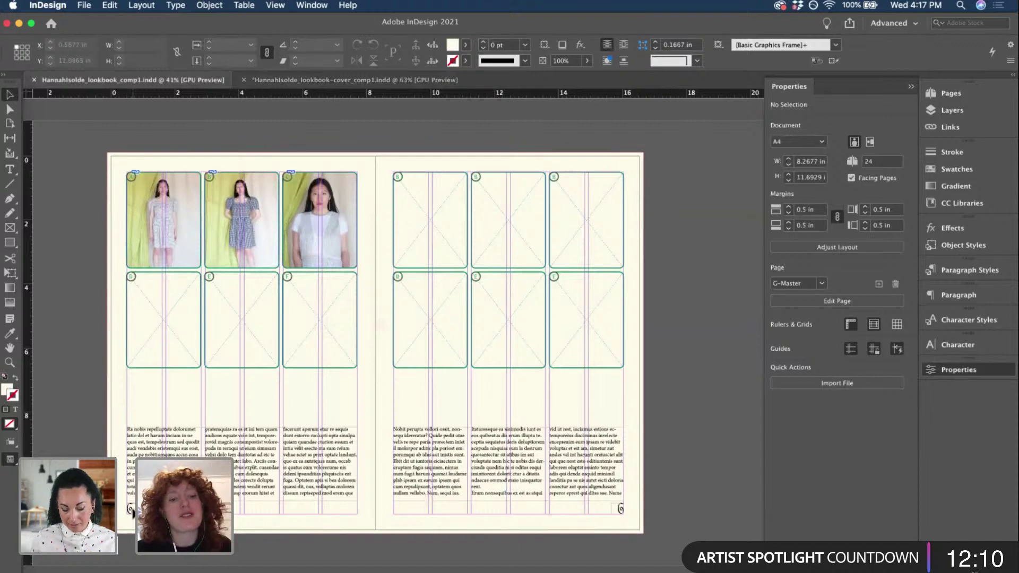
{"action": "left_click", "coordinate": [131, 509]}
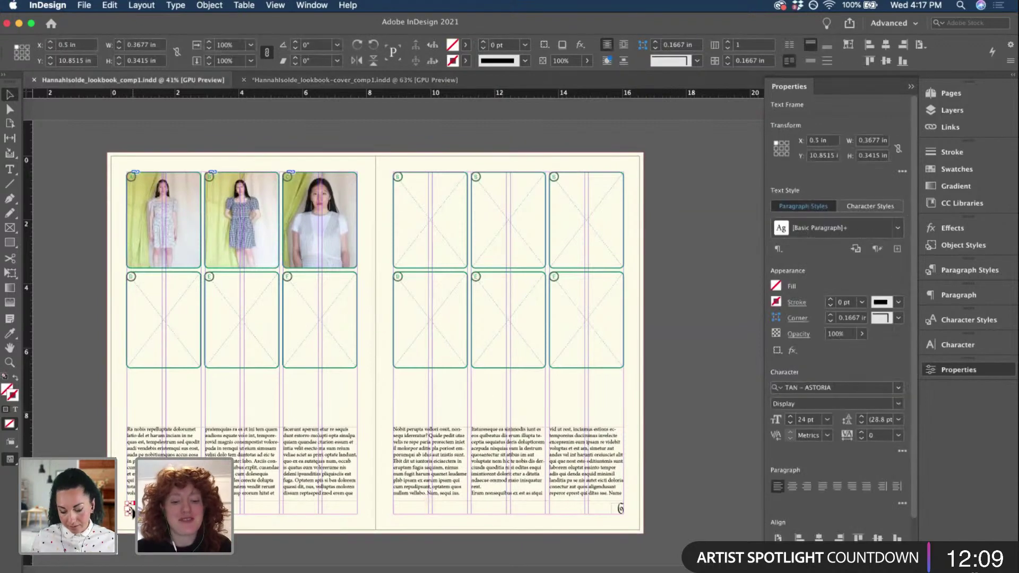
{"action": "left_click", "coordinate": [350, 80]}
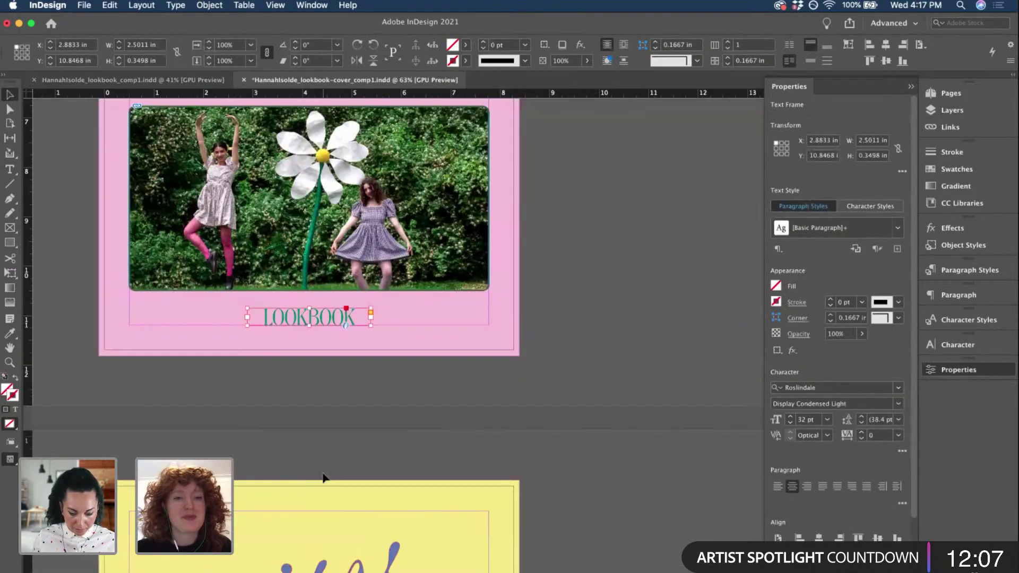
{"action": "left_click", "coordinate": [193, 334]}
{"action": "left_click", "coordinate": [193, 334]}
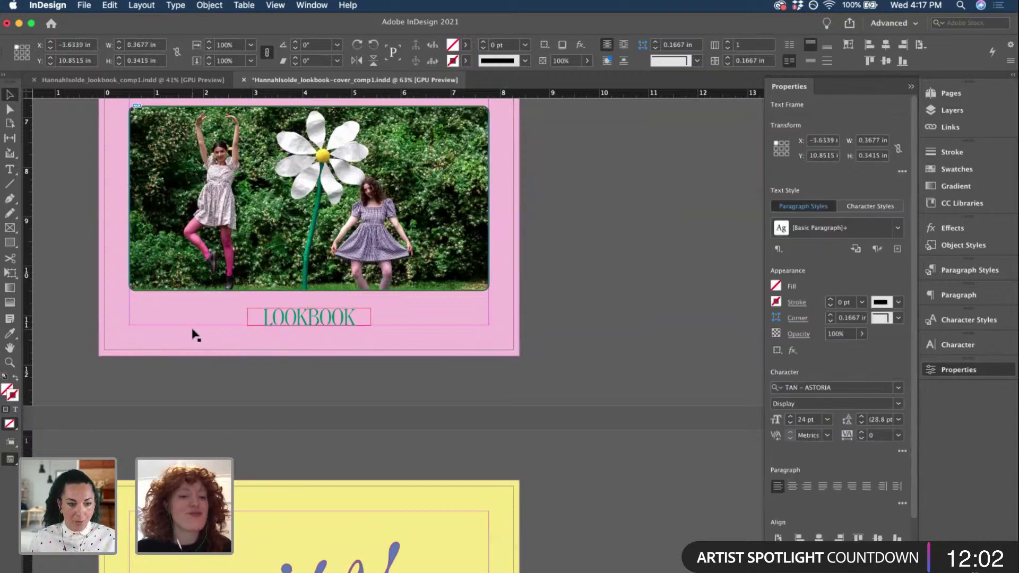
- Move the pasted page-number frame into the pink cover's lower-left margin corner, level with LOOKBOOK
{"action": "scroll", "coordinate": [193, 334], "scroll_direction": "down", "scroll_amount": 1}
{"action": "scroll", "coordinate": [194, 334], "scroll_direction": "up", "scroll_amount": 4}
{"action": "scroll", "coordinate": [193, 334], "scroll_direction": "down", "scroll_amount": 2}
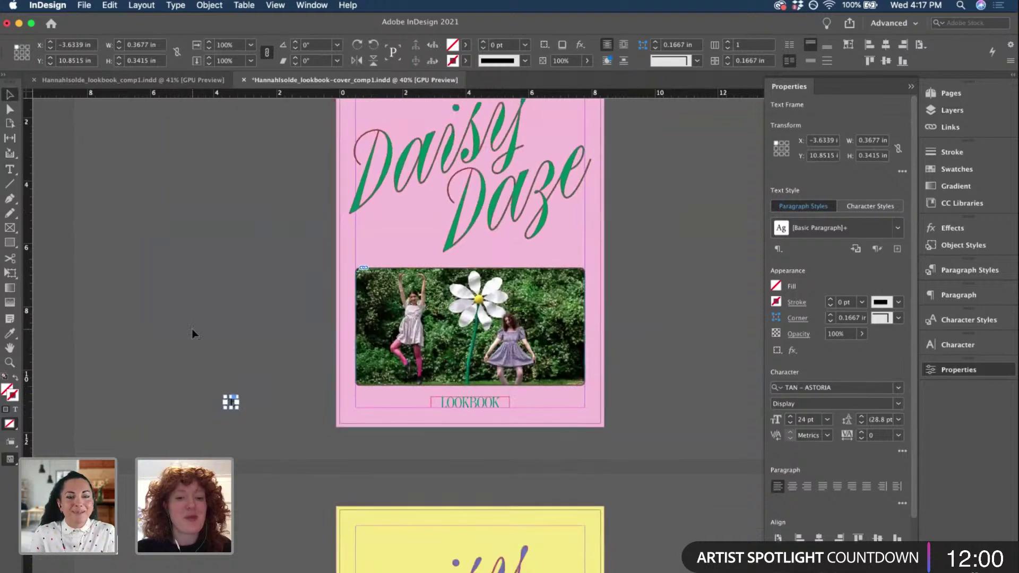
{"action": "scroll", "coordinate": [280, 415], "scroll_direction": "up", "scroll_amount": 3}
{"action": "left_click", "coordinate": [212, 399]}
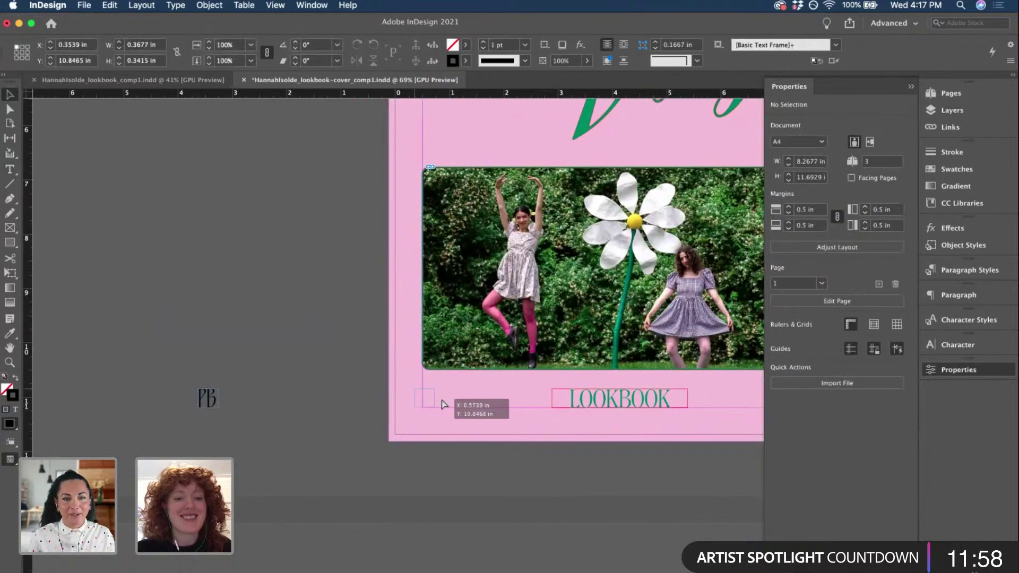
{"action": "left_click_drag", "start_coordinate": [423, 389], "coordinate": [443, 409]}
{"action": "left_click", "coordinate": [265, 394]}
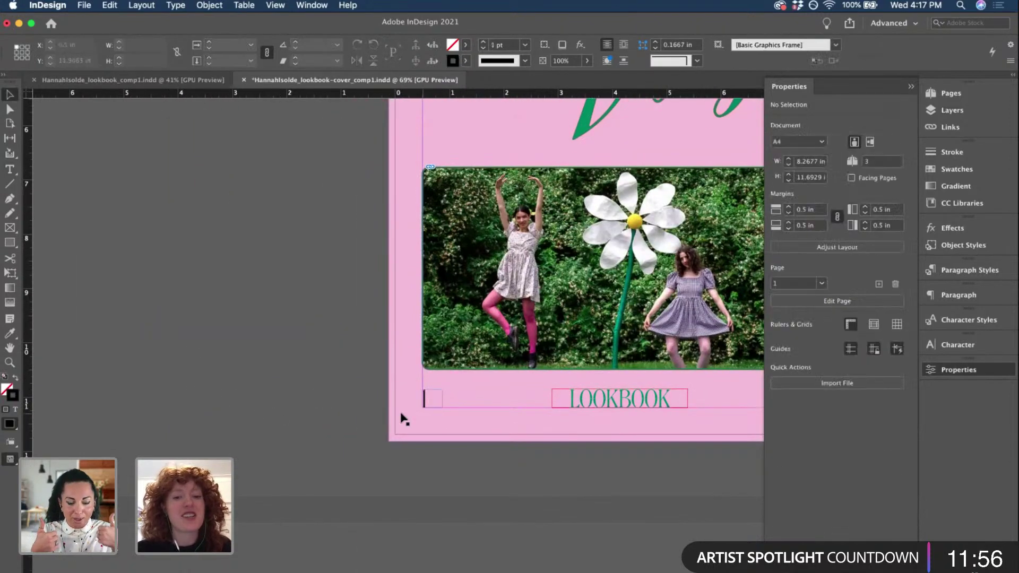
- Replace the page number in the pasted frame with the text SS
{"action": "scroll", "coordinate": [423, 414], "scroll_direction": "up", "scroll_amount": 3}
{"action": "double_click", "coordinate": [443, 381]}
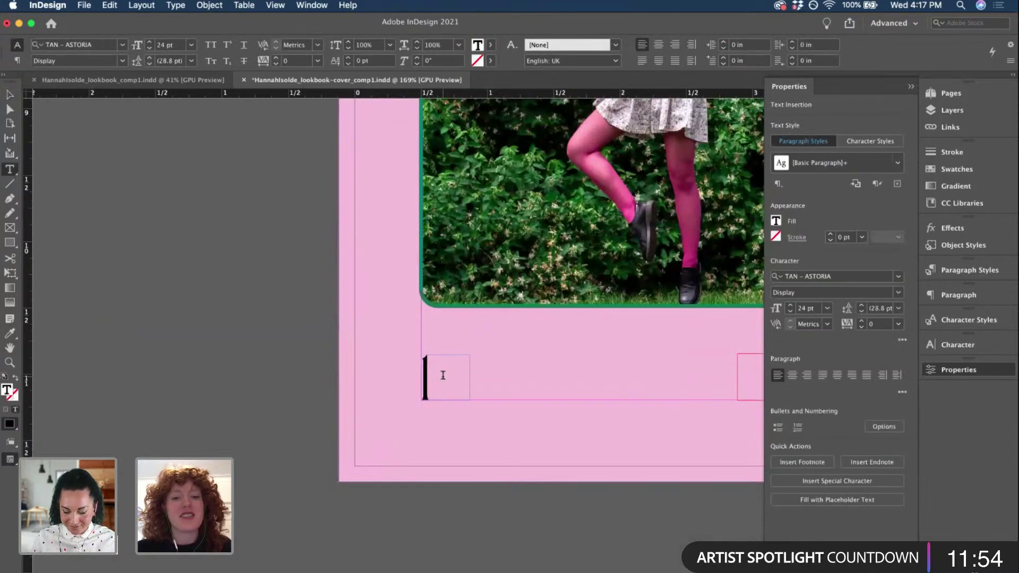
{"action": "right_click", "coordinate": [441, 374]}
{"action": "mouse_move", "coordinate": [505, 439]}
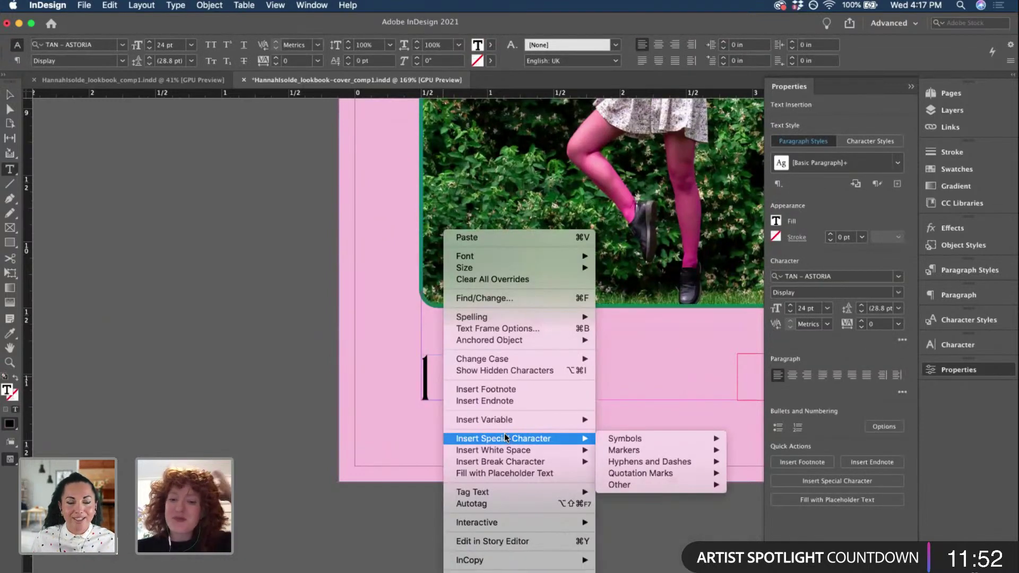
{"action": "mouse_move", "coordinate": [641, 460]}
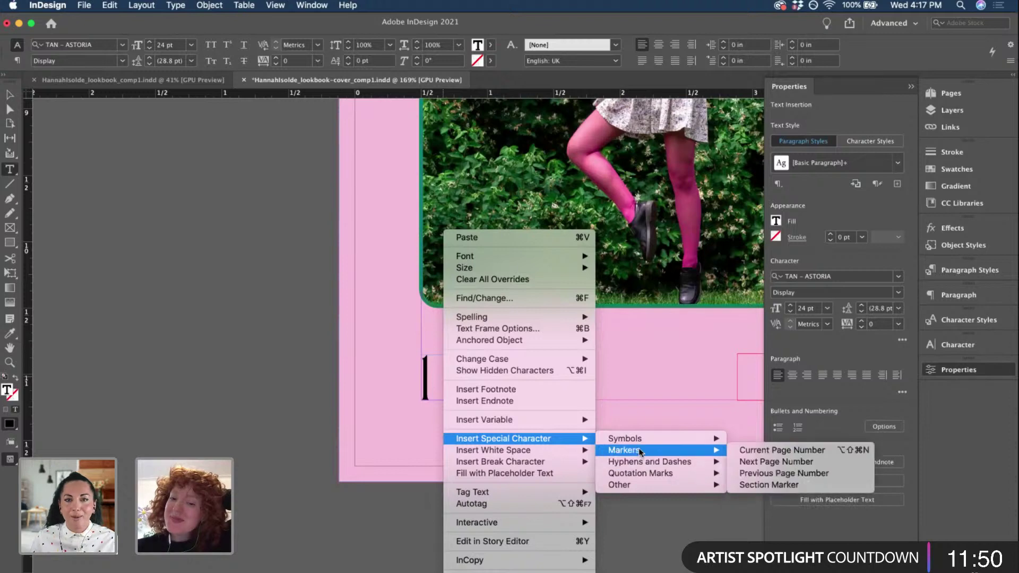
{"action": "left_click", "coordinate": [431, 372]}
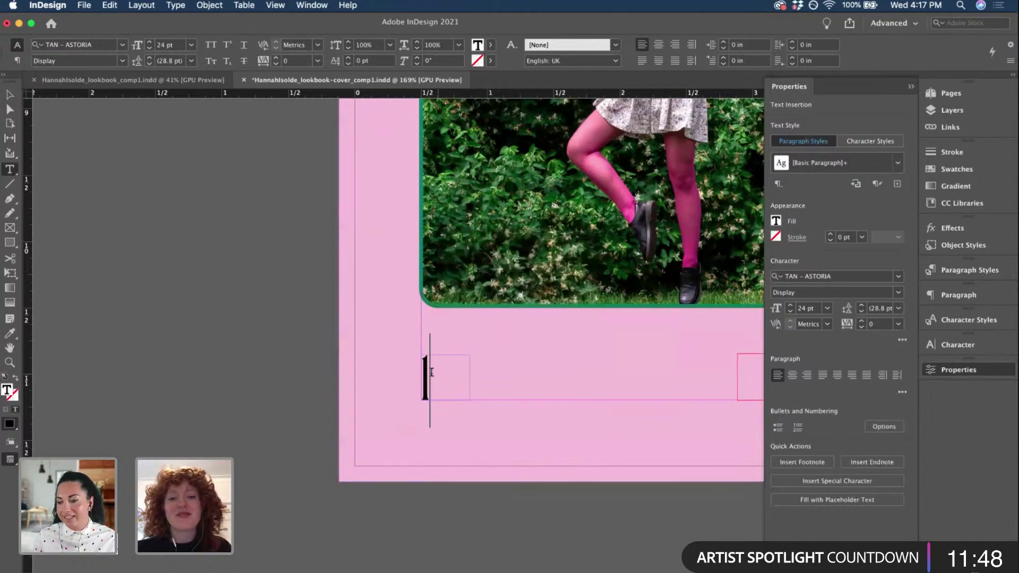
{"action": "double_click", "coordinate": [431, 373]}
{"action": "key", "text": "BackSpace"}
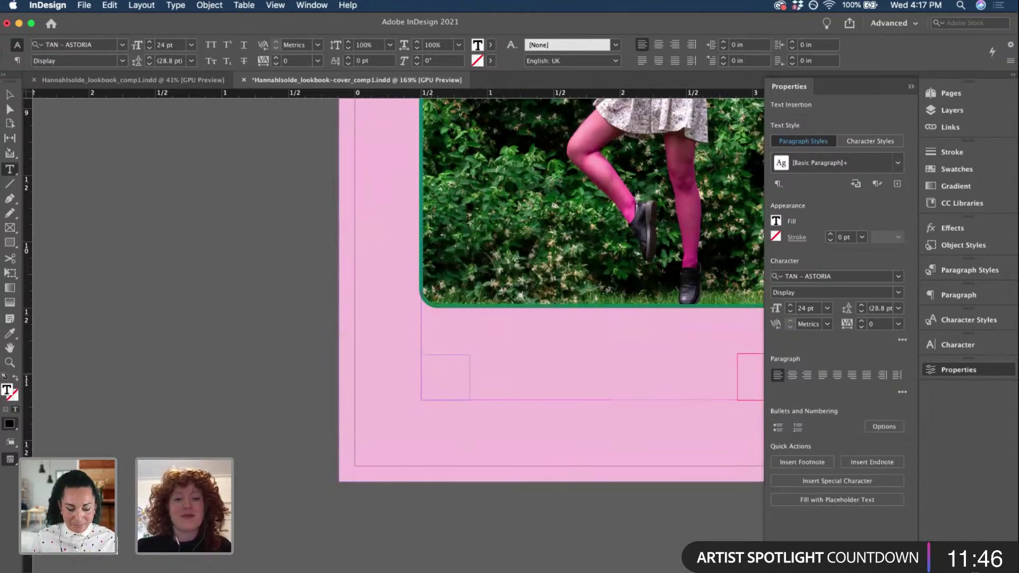
{"action": "type", "text": "SS"}
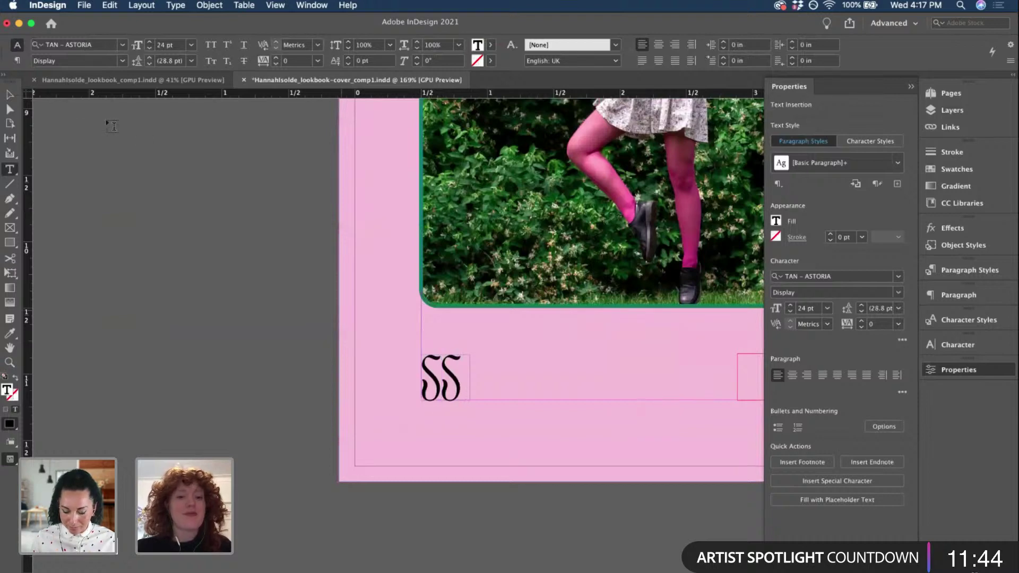
{"action": "key", "text": "Escape"}
{"action": "left_click", "coordinate": [136, 257]}
- Fill the SS text with the green swatch c84m21y72k6
{"action": "scroll", "coordinate": [135, 256], "scroll_direction": "down", "scroll_amount": 5}
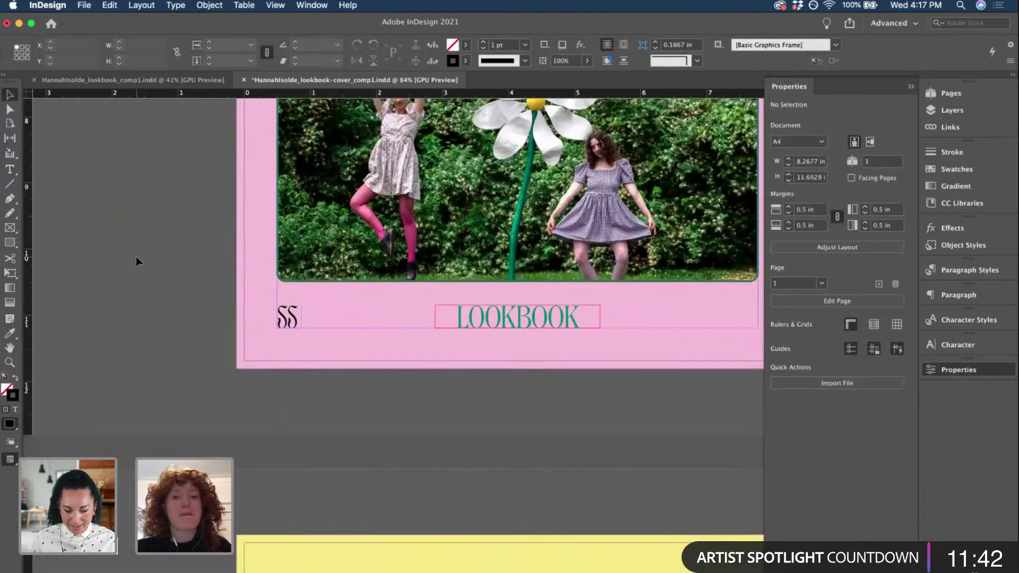
{"action": "double_click", "coordinate": [228, 328]}
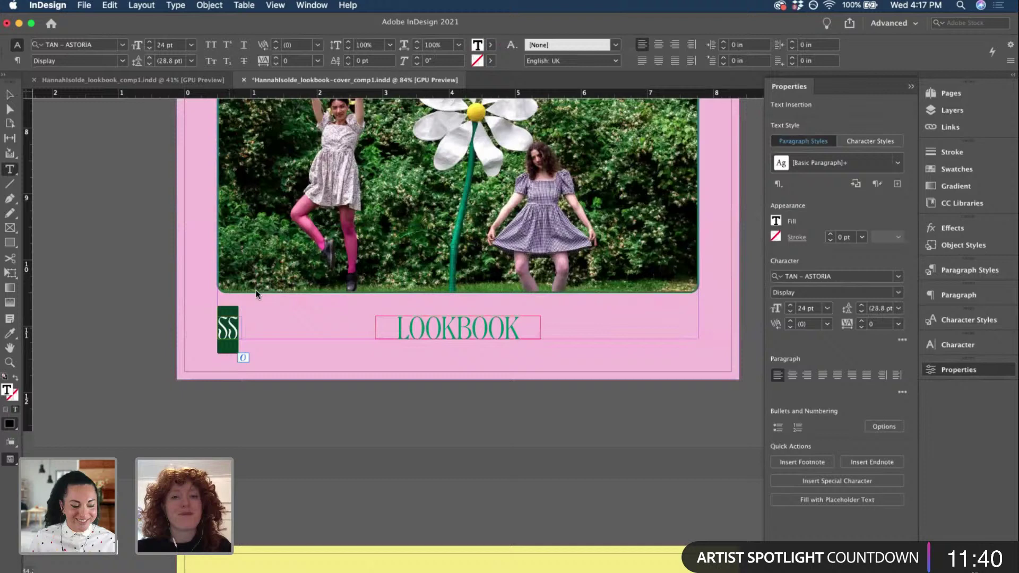
{"action": "left_click", "coordinate": [491, 45]}
{"action": "scroll", "coordinate": [400, 133], "scroll_direction": "down", "scroll_amount": 2}
{"action": "left_click", "coordinate": [393, 150]}
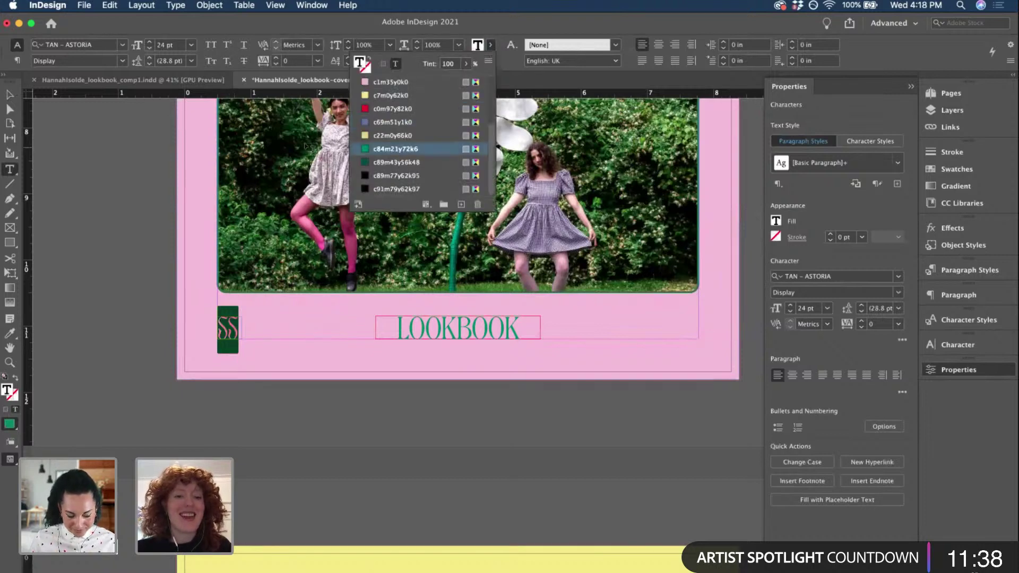
{"action": "key", "text": "Escape"}
- Duplicate the SS frame across to the right margin at X 7.4 in and change the copy's text to 21
{"action": "left_click", "coordinate": [227, 325]}
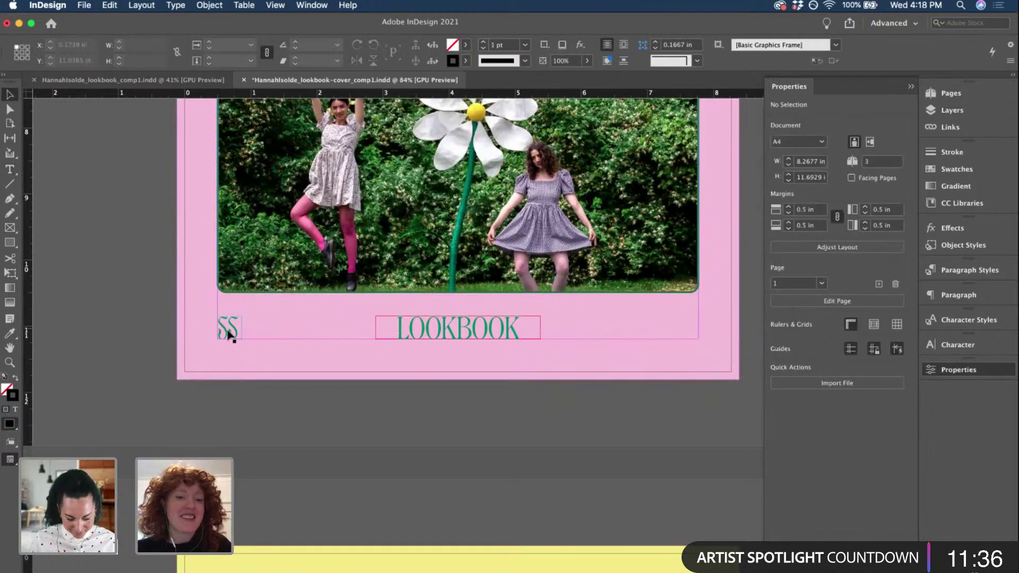
{"action": "left_click_drag", "start_coordinate": [248, 334], "coordinate": [685, 338]}
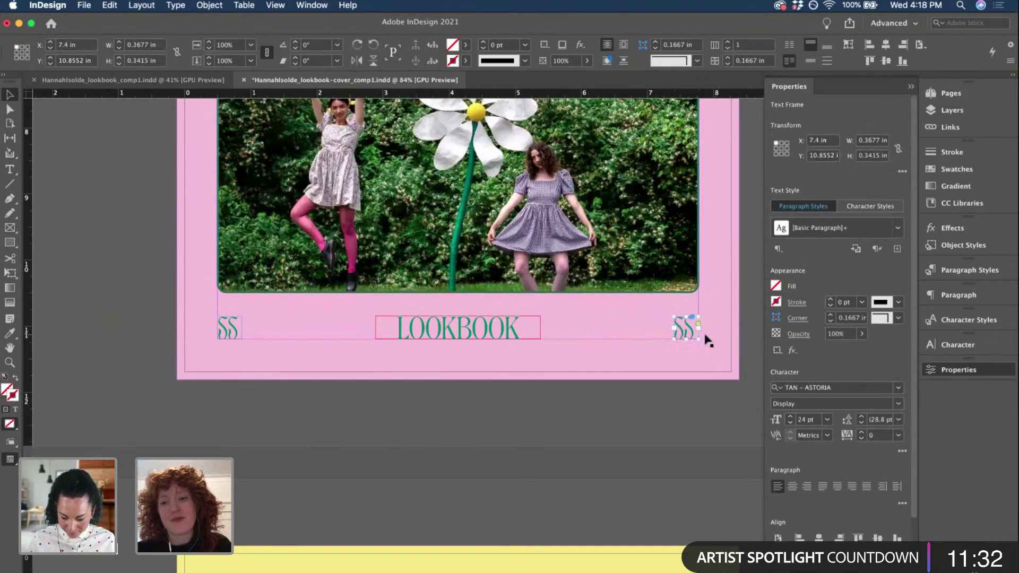
{"action": "scroll", "coordinate": [685, 337], "scroll_direction": "up", "scroll_amount": 5}
{"action": "double_click", "coordinate": [549, 301]}
{"action": "key", "text": "super+a"}
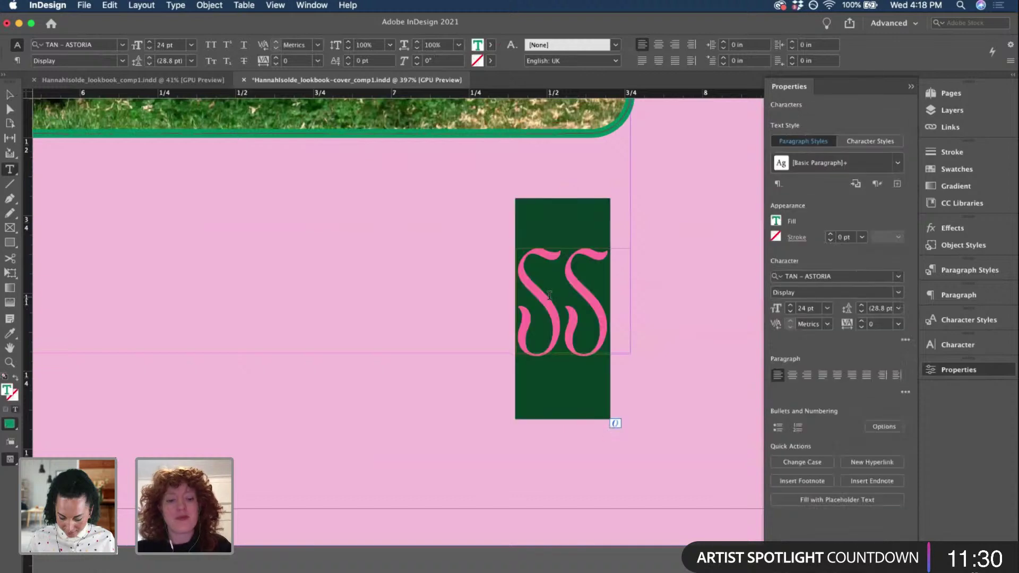
{"action": "type", "text": "21"}
- Right-align the 21 text in its frame and save the cover document
{"action": "key", "text": "super+a"}
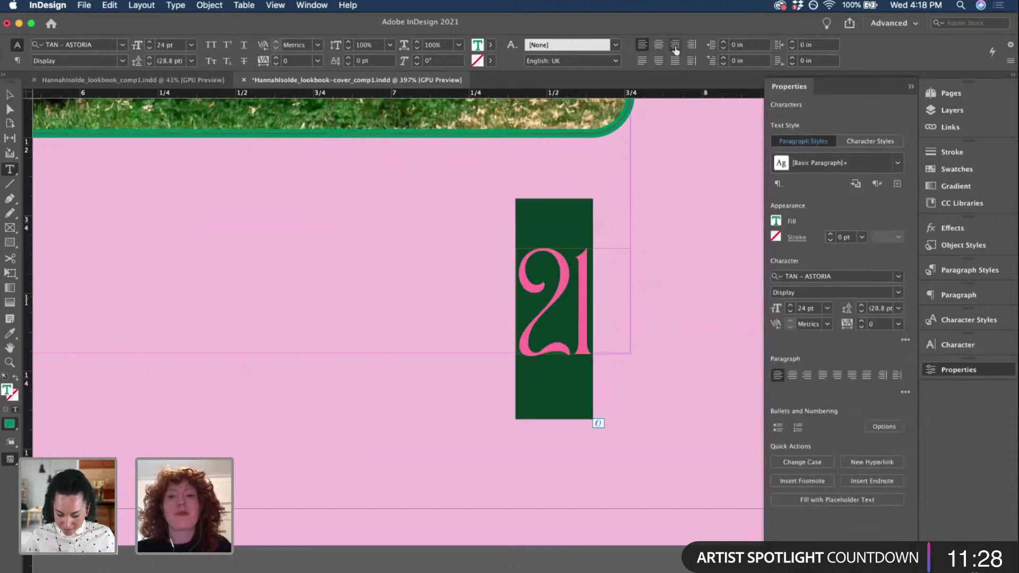
{"action": "left_click", "coordinate": [674, 46]}
{"action": "left_click", "coordinate": [10, 94]}
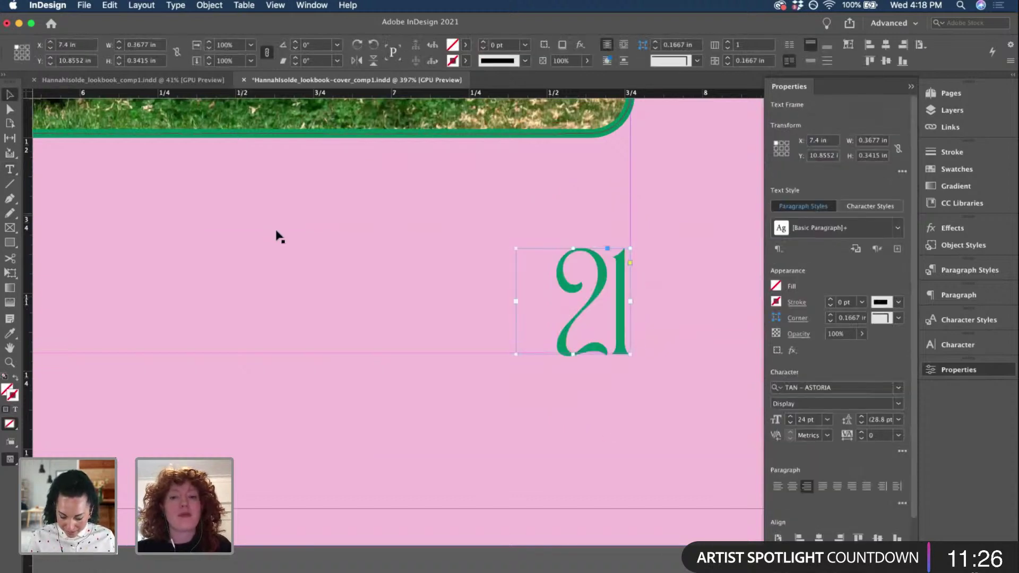
{"action": "scroll", "coordinate": [277, 236], "scroll_direction": "down", "scroll_amount": 2}
{"action": "scroll", "coordinate": [402, 278], "scroll_direction": "down", "scroll_amount": 5}
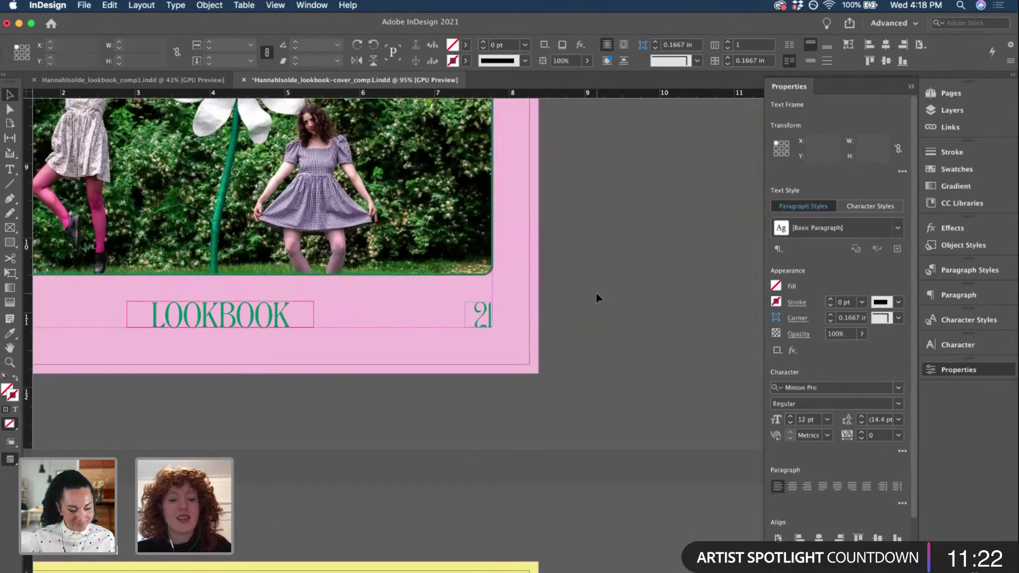
{"action": "left_click", "coordinate": [596, 293]}
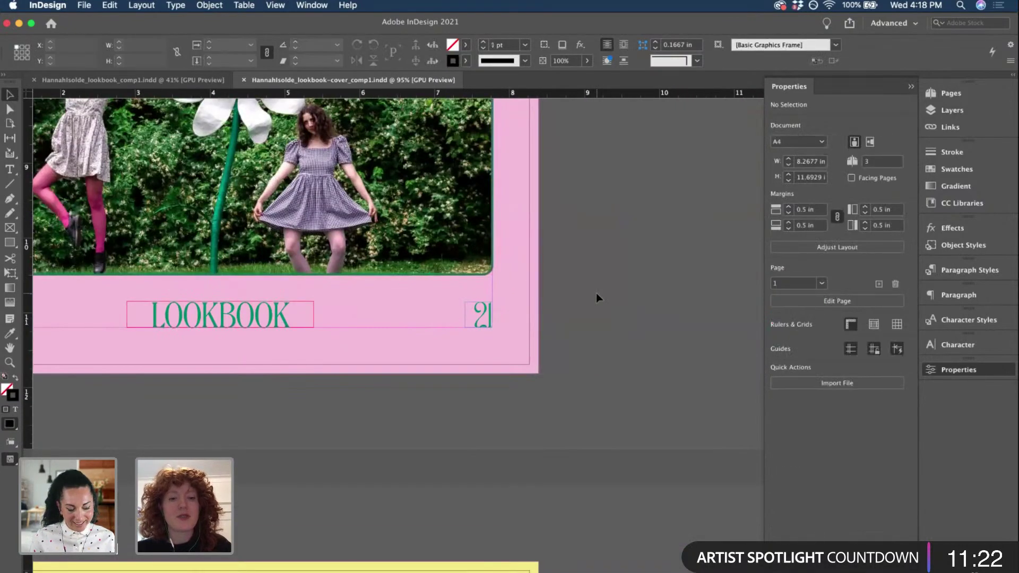
- Review the pink and yellow covers in full-screen Presentation mode and the pink cover in Preview mode without guides
{"action": "scroll", "coordinate": [596, 292], "scroll_direction": "up", "scroll_amount": 10}
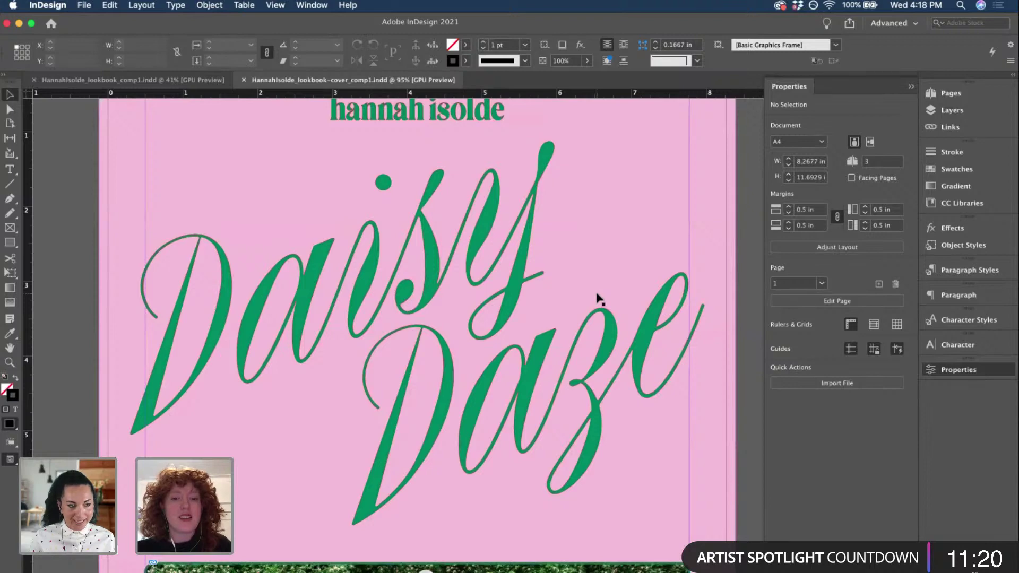
{"action": "key", "text": "shift+w"}
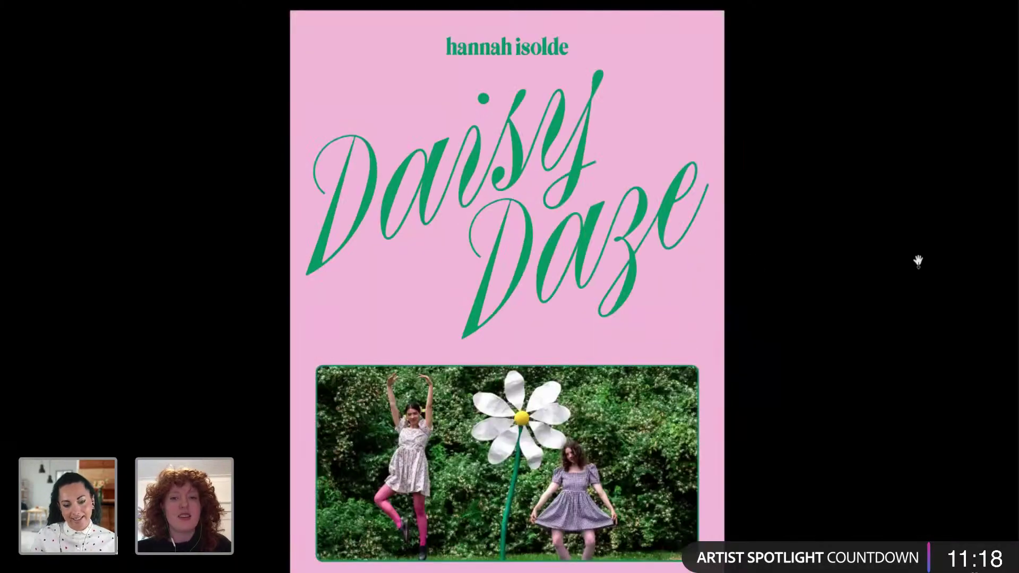
{"action": "left_click", "coordinate": [888, 254]}
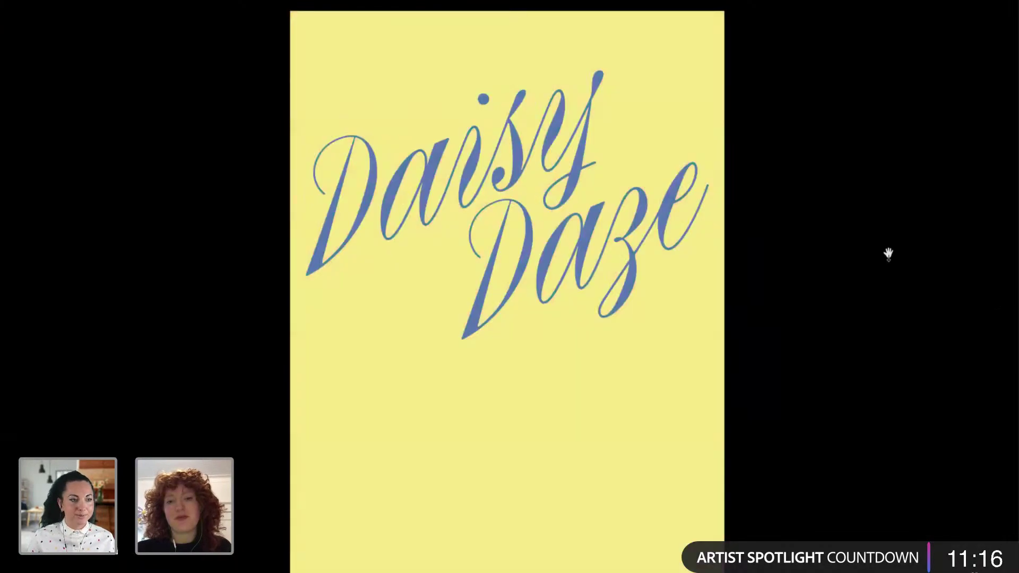
{"action": "left_click", "coordinate": [888, 254]}
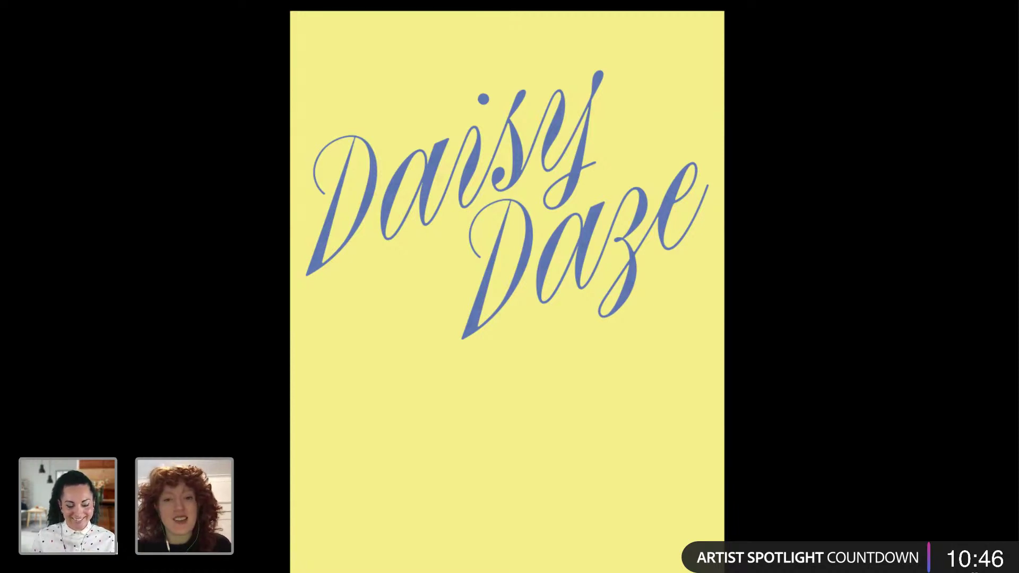
{"action": "key", "text": "Escape"}
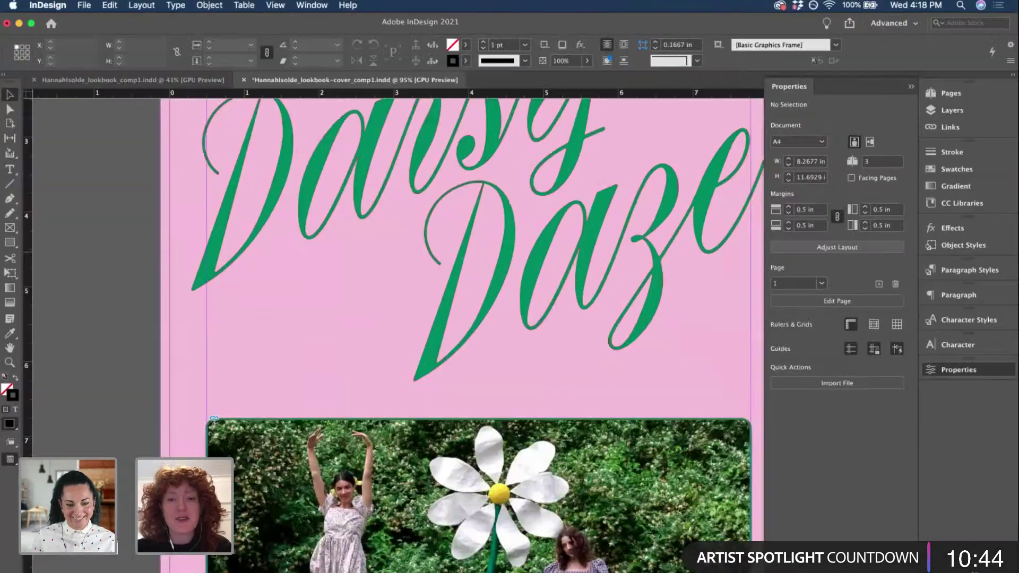
{"action": "scroll", "coordinate": [656, 312], "scroll_direction": "down", "scroll_amount": 5}
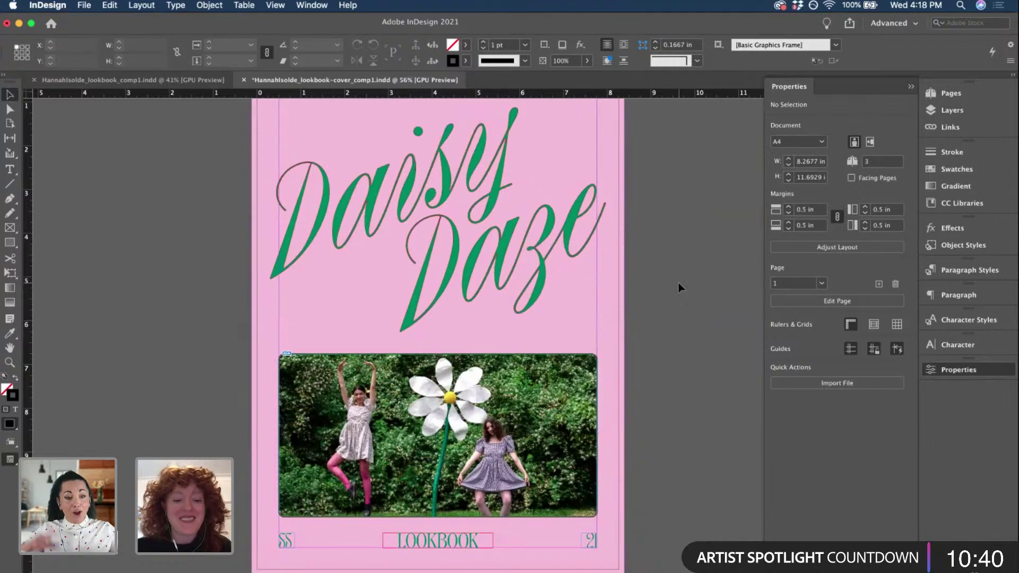
{"action": "key", "text": "w"}
{"action": "scroll", "coordinate": [678, 286], "scroll_direction": "down", "scroll_amount": 2}
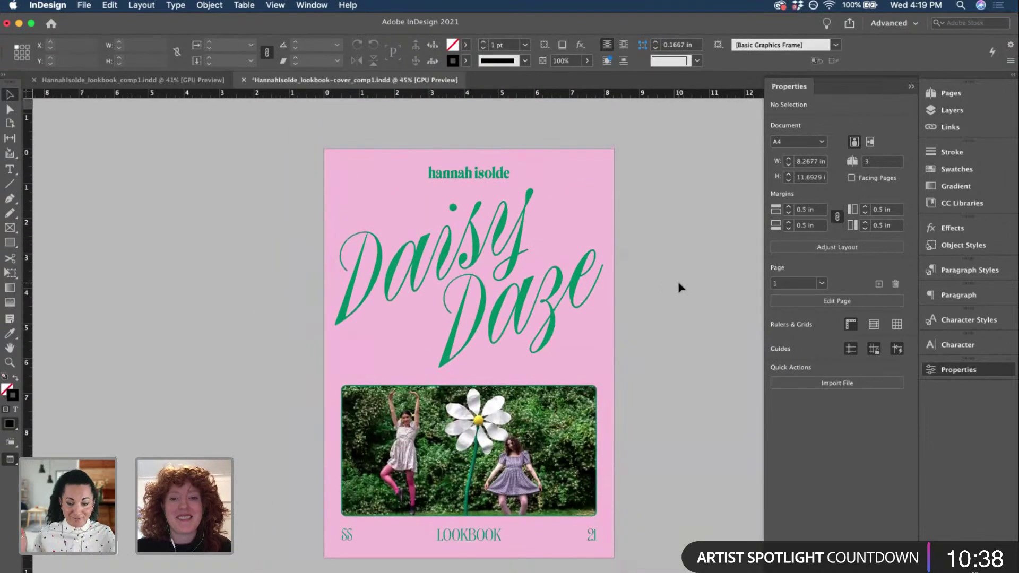
{"action": "key", "text": "w"}
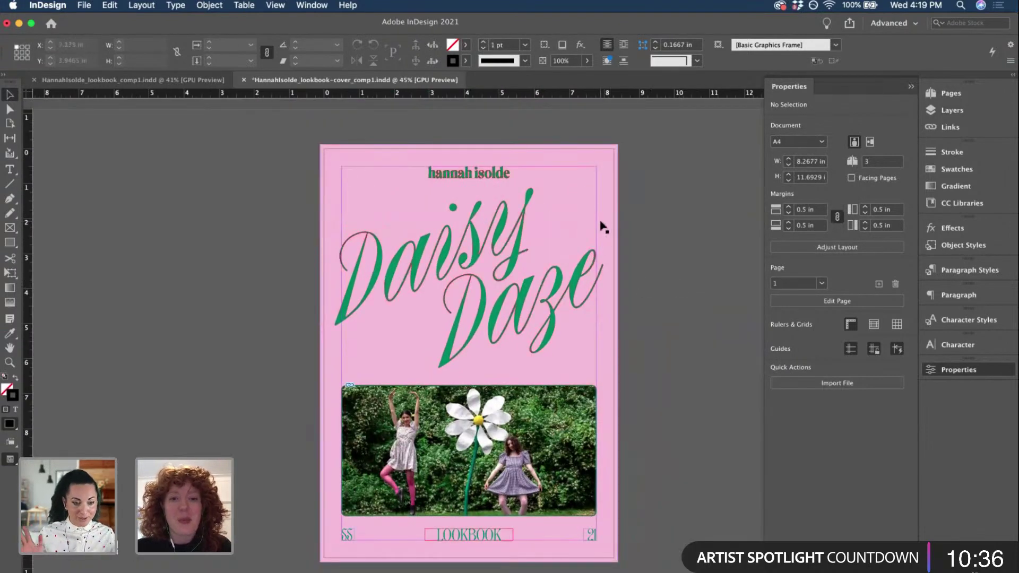
- Save the cover document and show the pink cover in full-screen Presentation mode
{"action": "scroll", "coordinate": [603, 227], "scroll_direction": "up", "scroll_amount": 2}
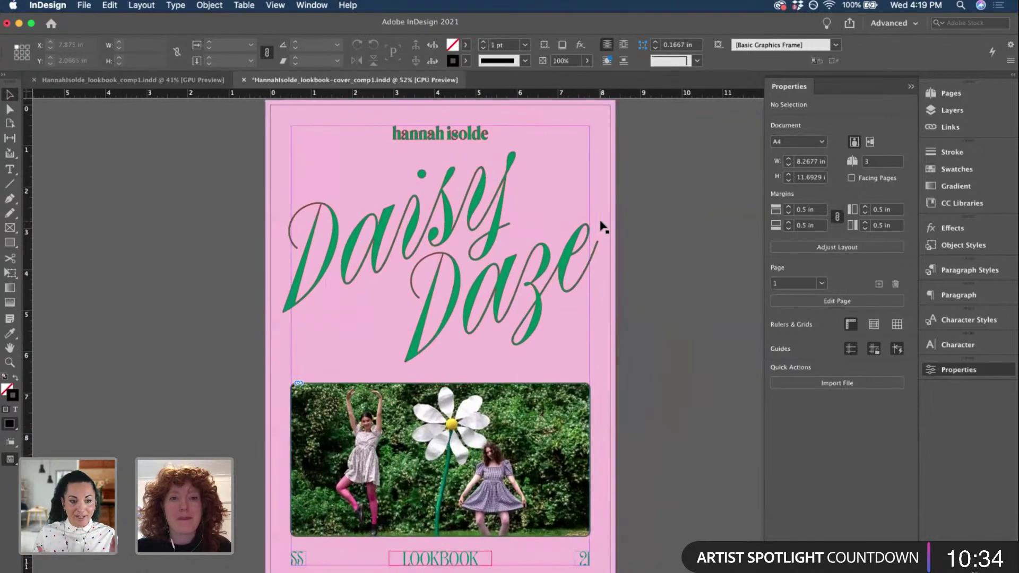
{"action": "key", "text": "super+s"}
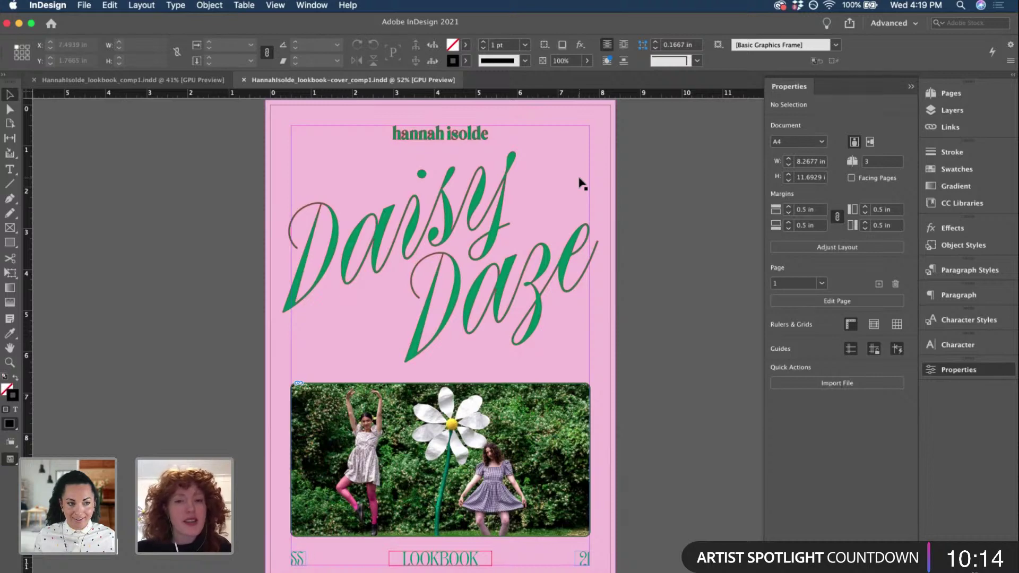
{"action": "key", "text": "shift+w"}
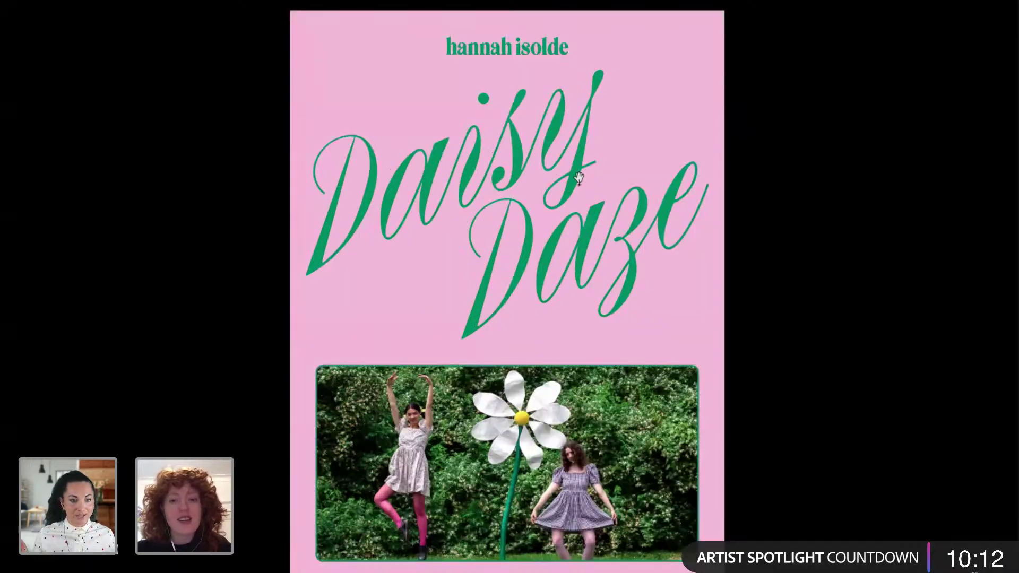
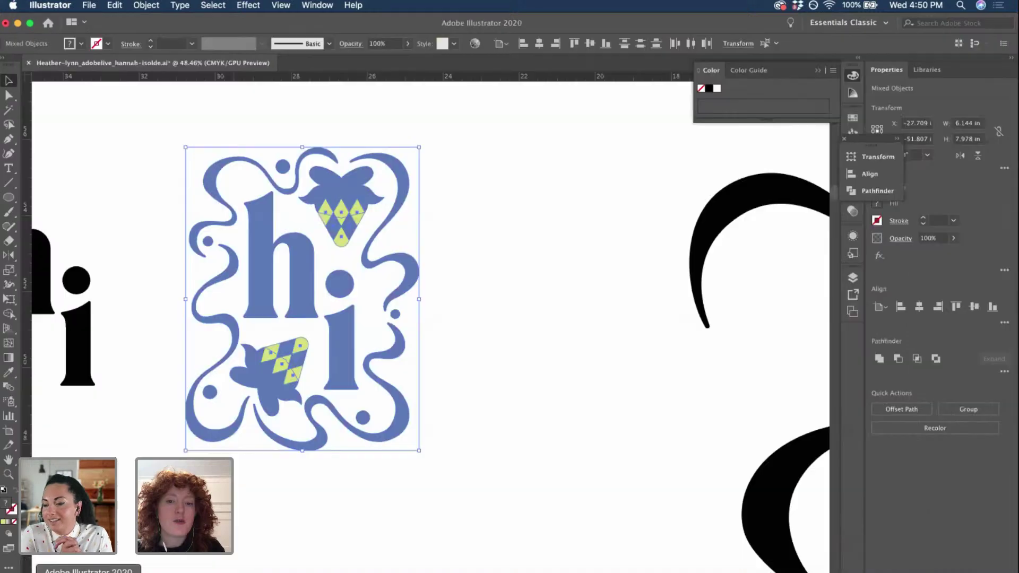
- Switch to the Illustrator brand board, deselect the hi monogram artwork and look over the logos, palette, fonts, frames and reference posters
{"action": "left_click", "coordinate": [516, 246]}
{"action": "scroll", "coordinate": [517, 248], "scroll_direction": "down", "scroll_amount": 10}
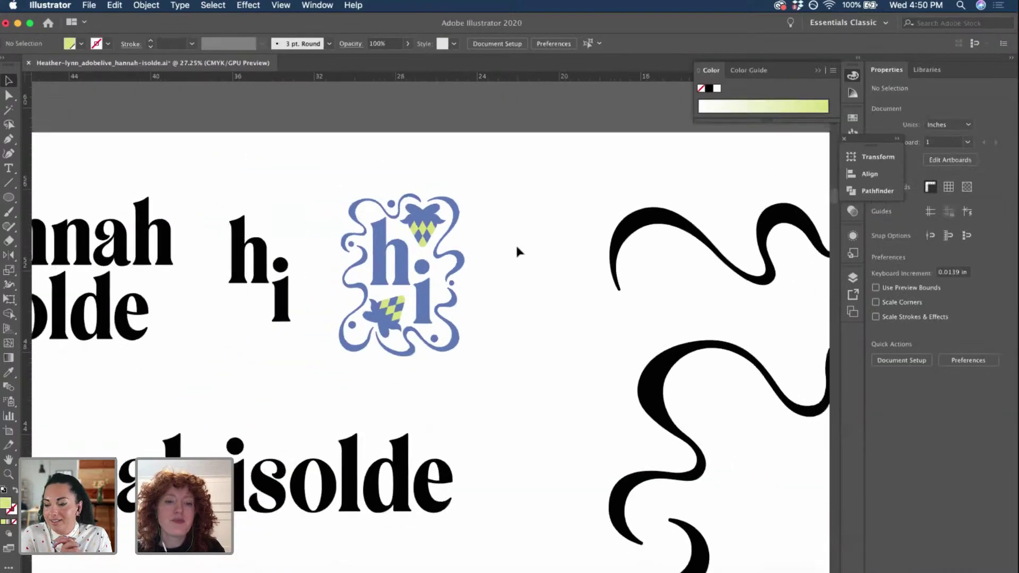
{"action": "scroll", "coordinate": [518, 251], "scroll_direction": "down", "scroll_amount": 5}
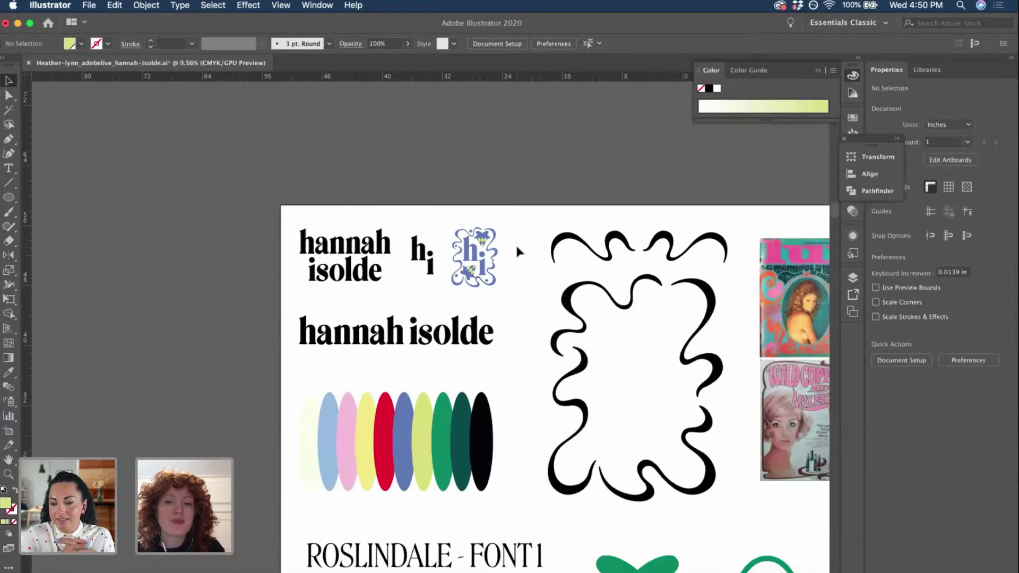
{"action": "scroll", "coordinate": [517, 250], "scroll_direction": "right", "scroll_amount": 5}
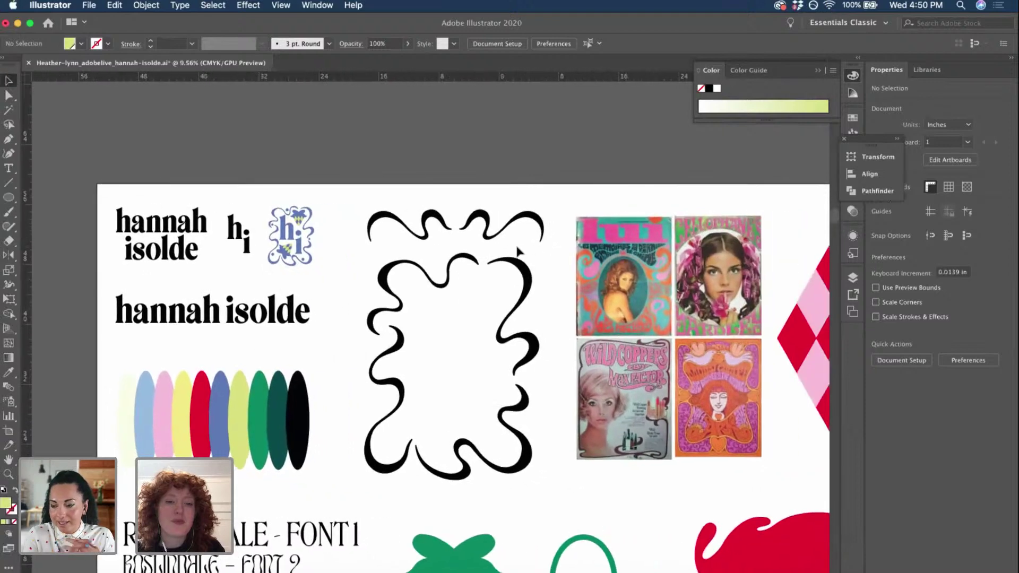
{"action": "scroll", "coordinate": [517, 251], "scroll_direction": "down", "scroll_amount": 3}
{"action": "scroll", "coordinate": [517, 250], "scroll_direction": "down", "scroll_amount": 3}
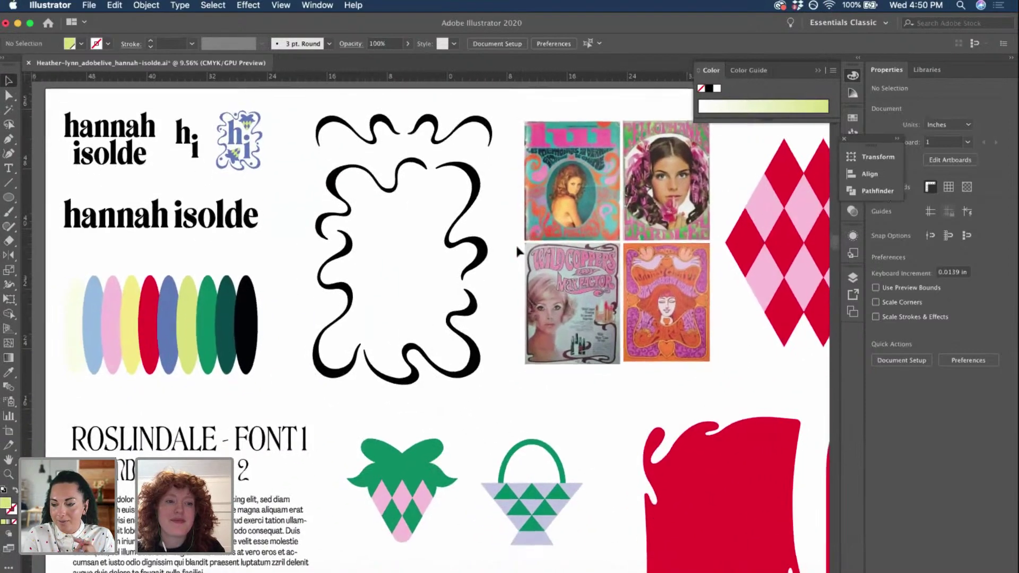
{"action": "scroll", "coordinate": [518, 250], "scroll_direction": "down", "scroll_amount": 1}
{"action": "scroll", "coordinate": [518, 251], "scroll_direction": "left", "scroll_amount": 1}
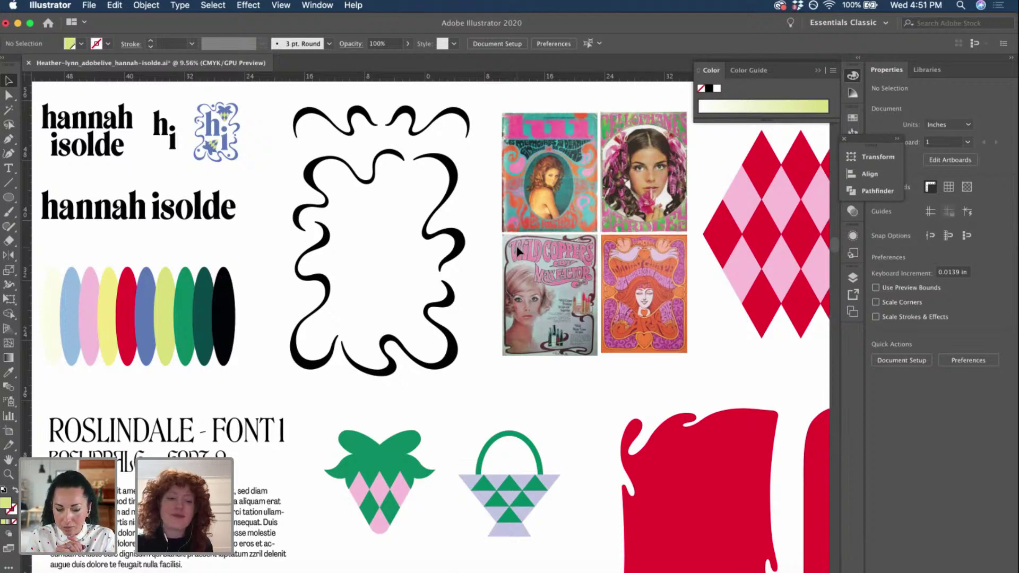
- Change the font name in the second type label below the palette so it reads ASTORIA – FONT 2
{"action": "double_click", "coordinate": [254, 463]}
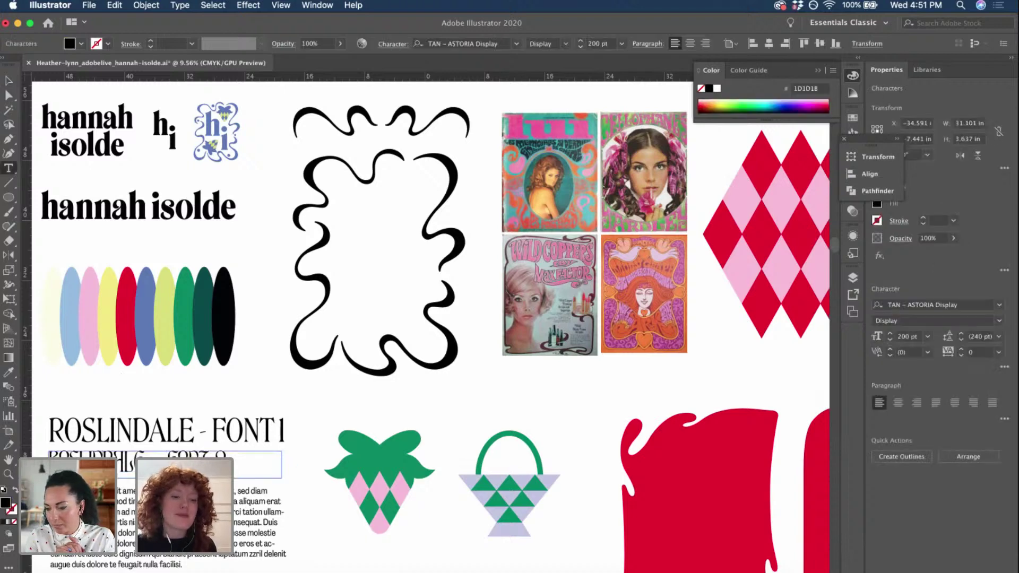
{"action": "scroll", "coordinate": [429, 318], "scroll_direction": "left", "scroll_amount": 3}
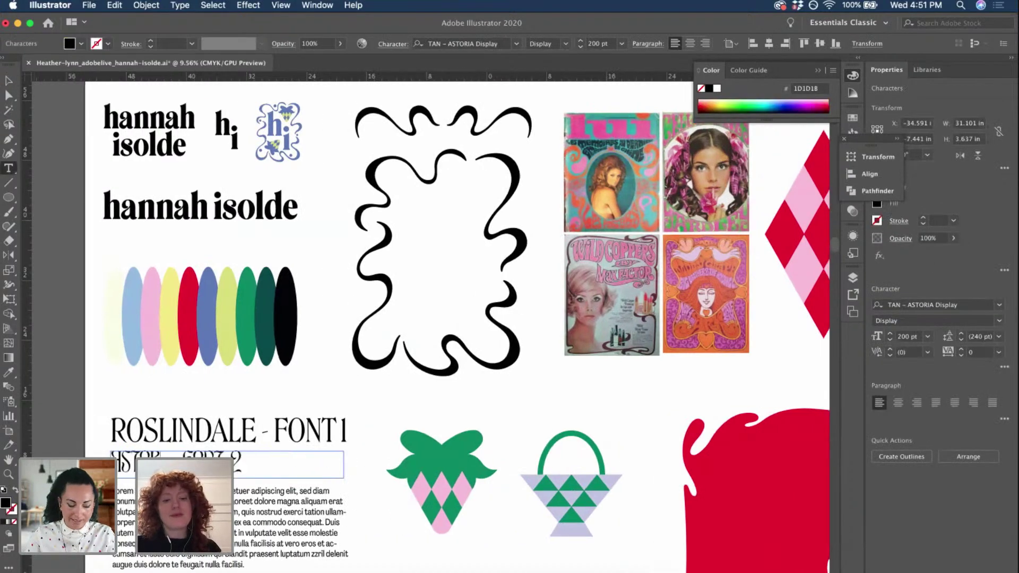
{"action": "type", "text": "IA"}
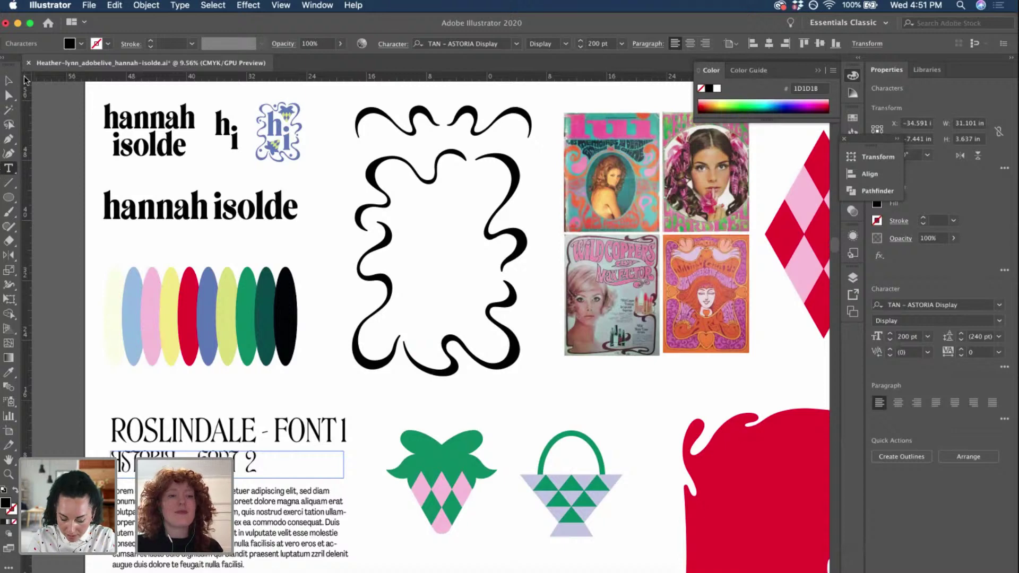
{"action": "key", "text": "Escape"}
- Replace the large black Daisy Daze script text below the paragraph with the font name Rizado
{"action": "scroll", "coordinate": [116, 165], "scroll_direction": "down", "scroll_amount": 1}
{"action": "scroll", "coordinate": [116, 166], "scroll_direction": "down", "scroll_amount": 3}
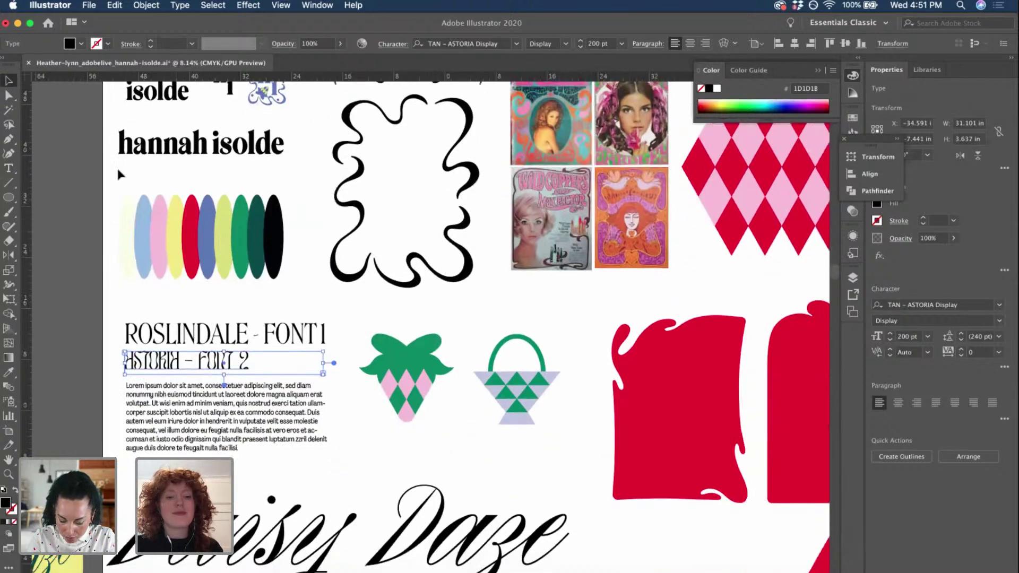
{"action": "scroll", "coordinate": [119, 175], "scroll_direction": "down", "scroll_amount": 2}
{"action": "left_click", "coordinate": [372, 521]}
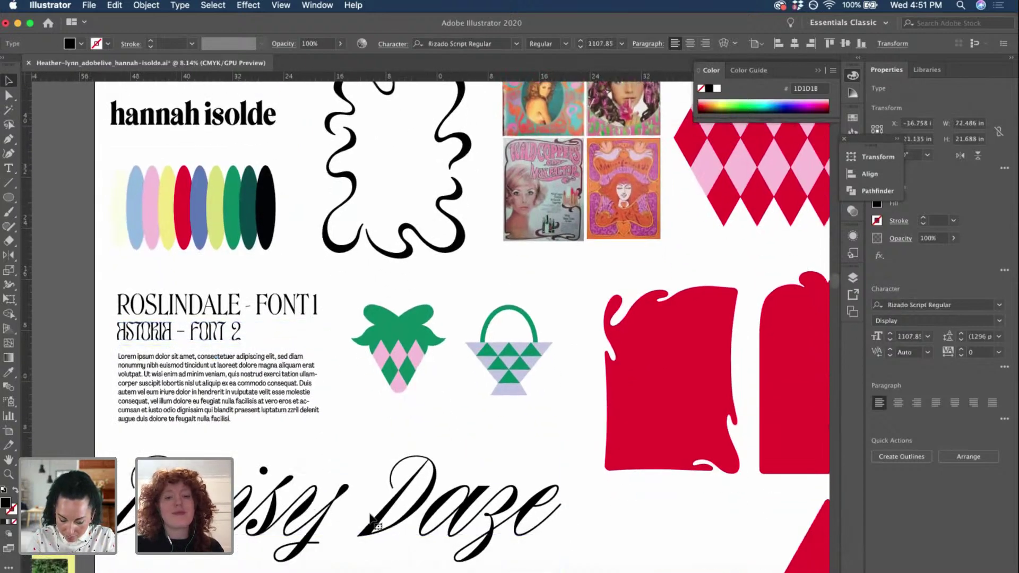
{"action": "double_click", "coordinate": [372, 522]}
{"action": "key", "text": "ctrl+a"}
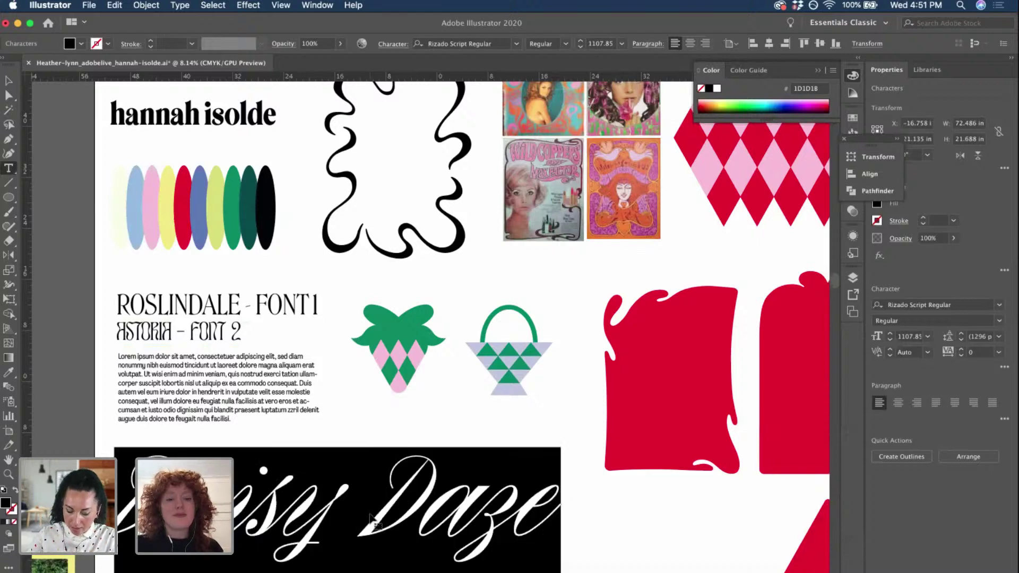
{"action": "type", "text": "D"}
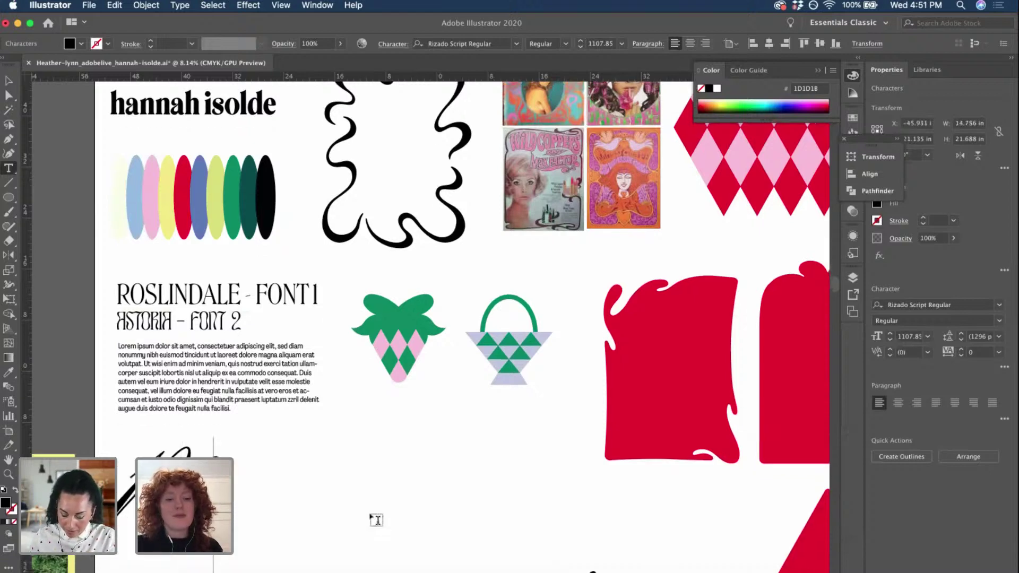
{"action": "type", "text": "ead"}
{"action": "type", "text": "o"}
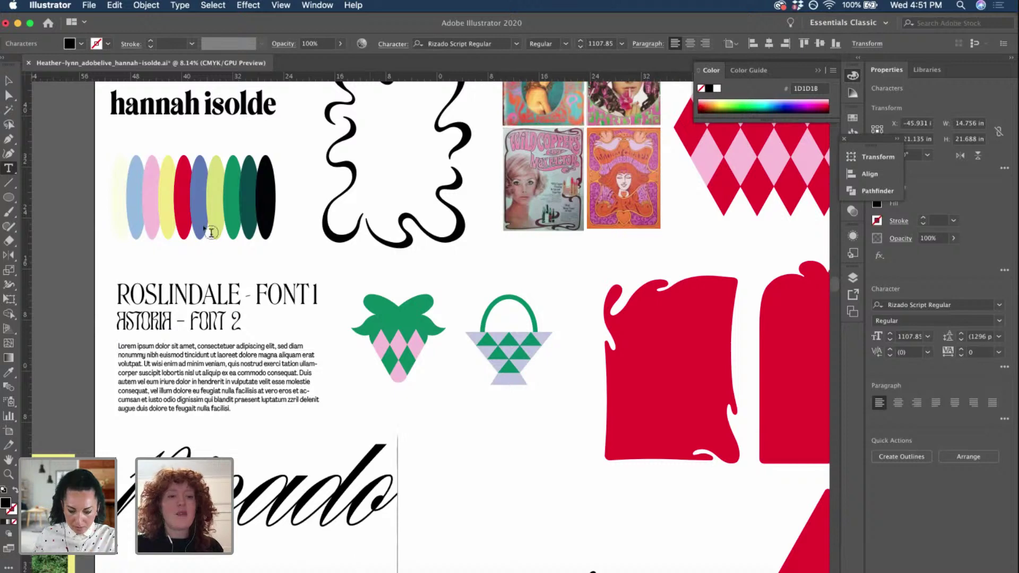
{"action": "key", "text": "Escape"}
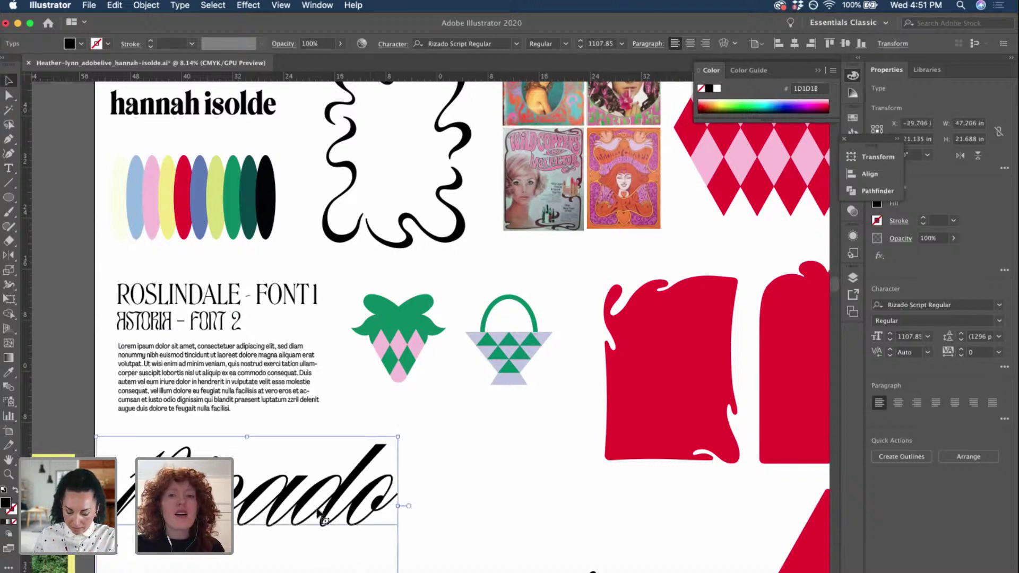
- Move the Rizado script text up so it sits directly beneath the lorem ipsum paragraph, and deselect it
{"action": "left_click_drag", "start_coordinate": [324, 520], "coordinate": [295, 459]}
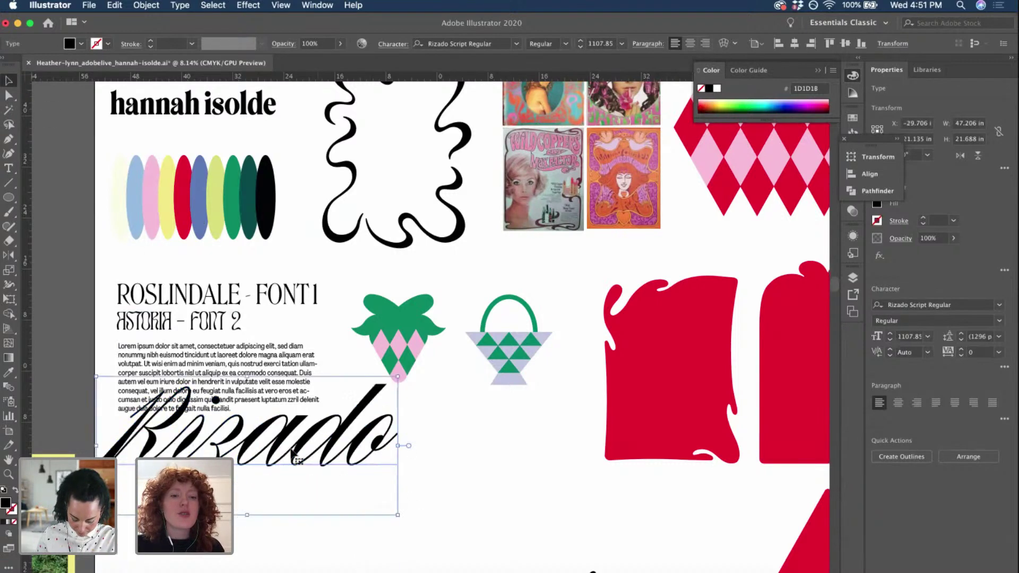
{"action": "scroll", "coordinate": [156, 428], "scroll_direction": "up", "scroll_amount": 3}
{"action": "double_click", "coordinate": [269, 457]}
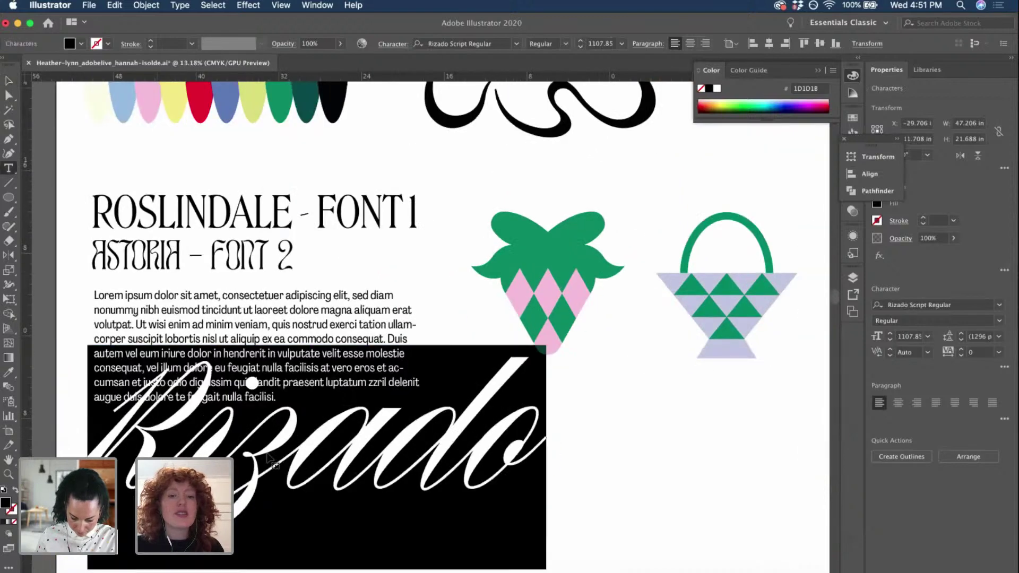
{"action": "left_click", "coordinate": [10, 84]}
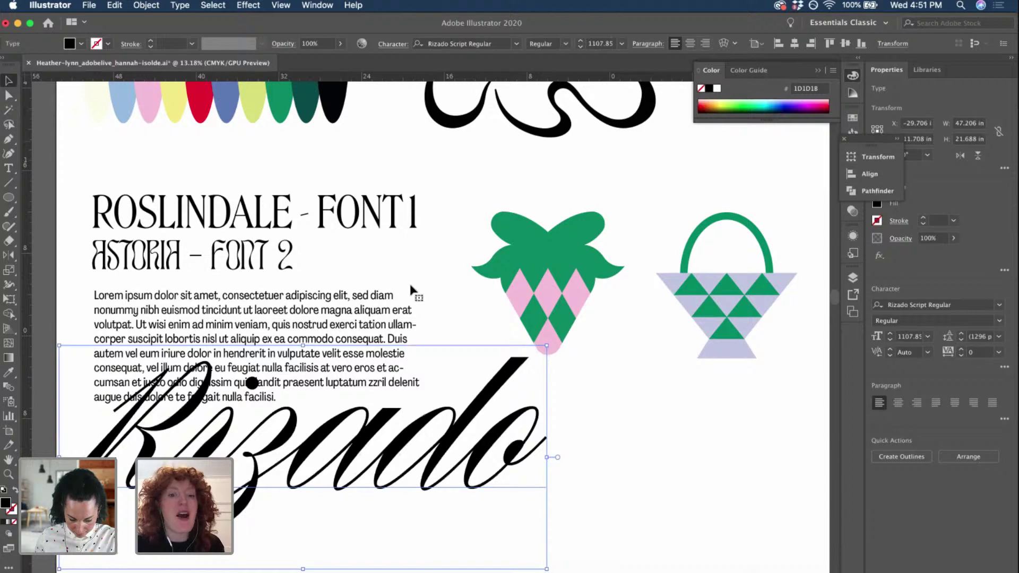
{"action": "scroll", "coordinate": [450, 422], "scroll_direction": "down", "scroll_amount": 2}
{"action": "left_click_drag", "start_coordinate": [452, 429], "coordinate": [468, 473]}
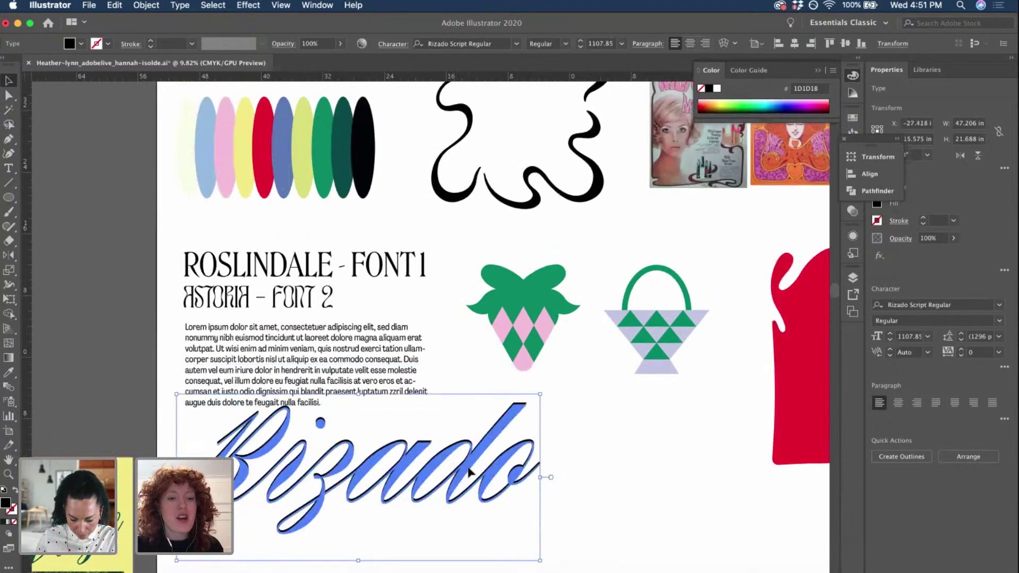
{"action": "left_click", "coordinate": [582, 439]}
- Check the typefaces of the font labels and sample paragraph, and insert "AGRANDIR - " before the lorem ipsum text
{"action": "left_click", "coordinate": [265, 273]}
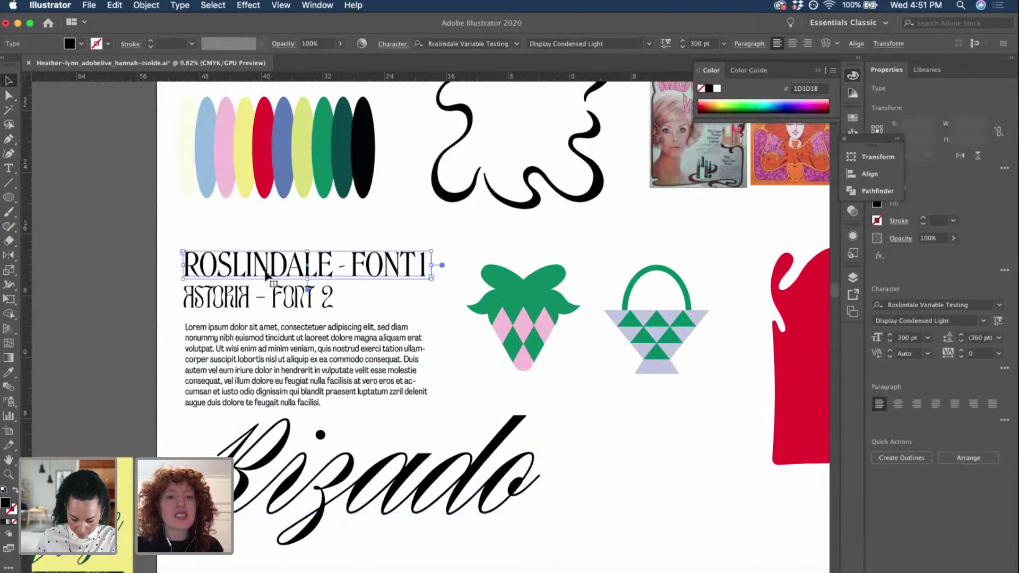
{"action": "scroll", "coordinate": [266, 273], "scroll_direction": "up", "scroll_amount": 3}
{"action": "scroll", "coordinate": [265, 273], "scroll_direction": "down", "scroll_amount": 2}
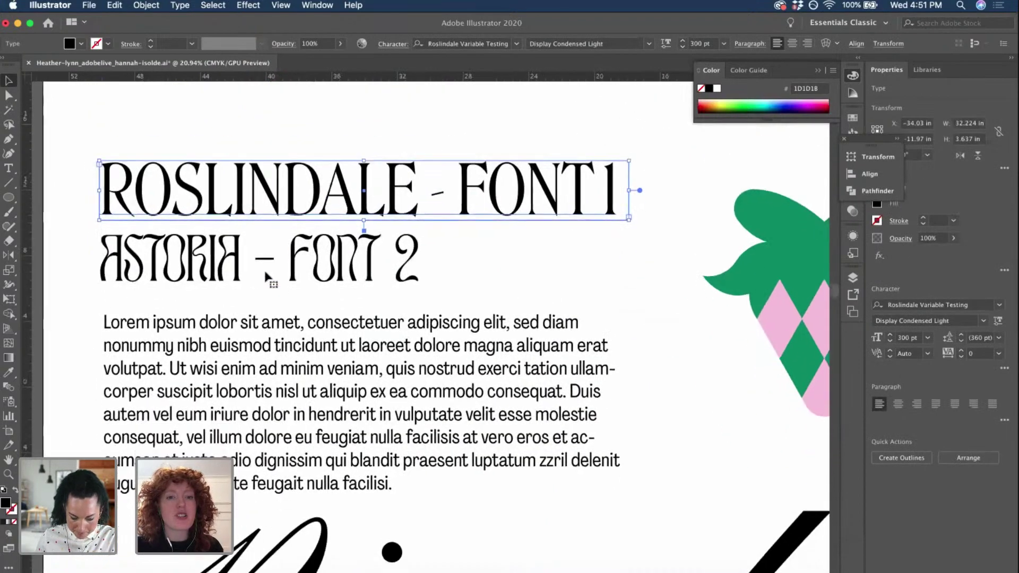
{"action": "scroll", "coordinate": [265, 274], "scroll_direction": "down", "scroll_amount": 1}
{"action": "left_click", "coordinate": [247, 265]}
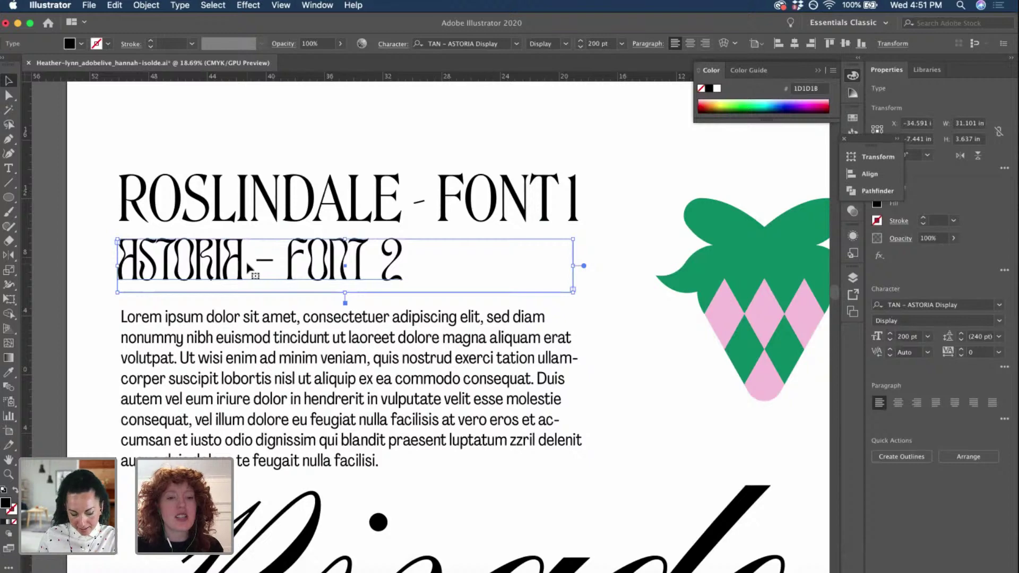
{"action": "left_click", "coordinate": [239, 321]}
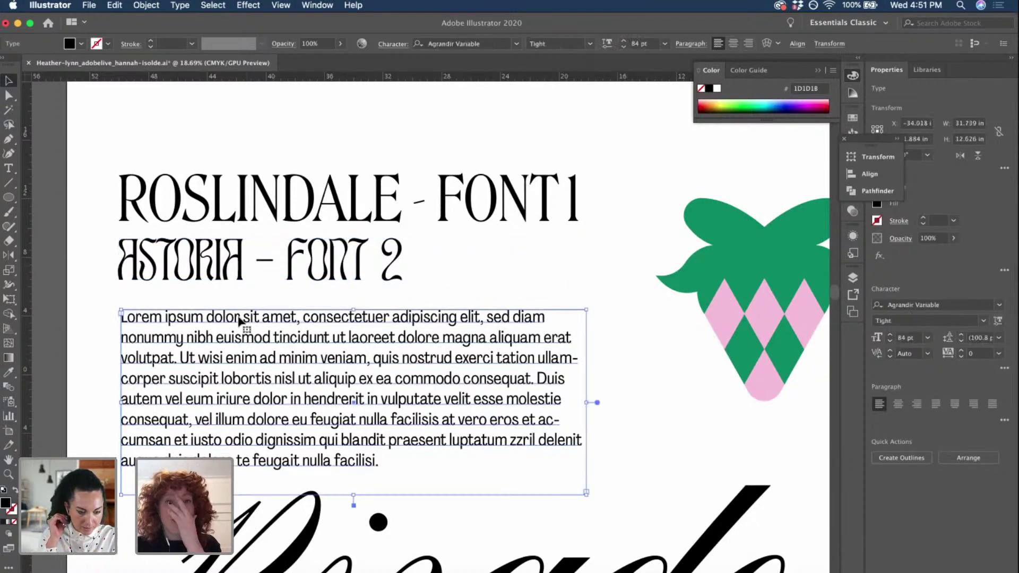
{"action": "double_click", "coordinate": [139, 327]}
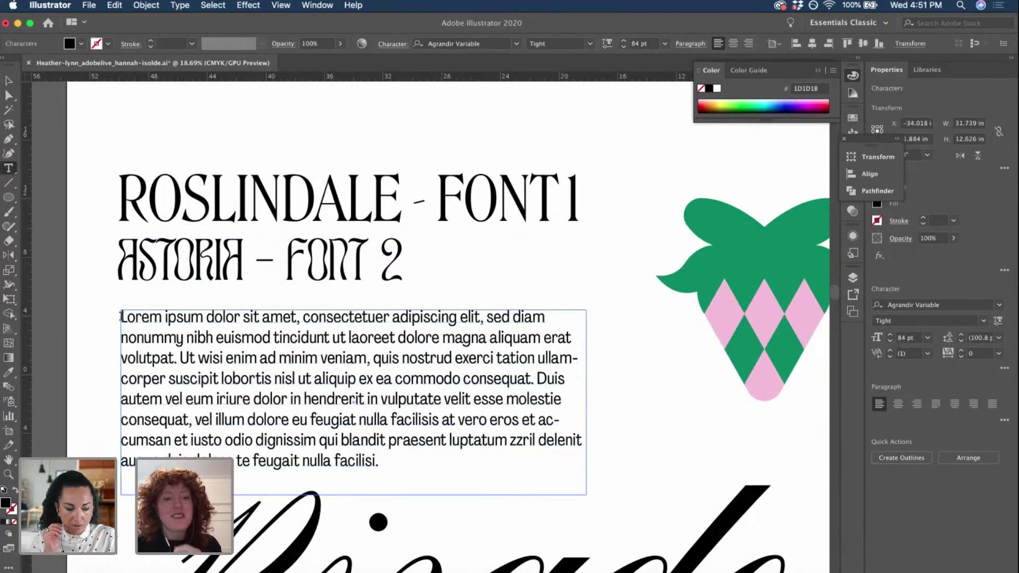
{"action": "type", "text": "AGRANDIR"}
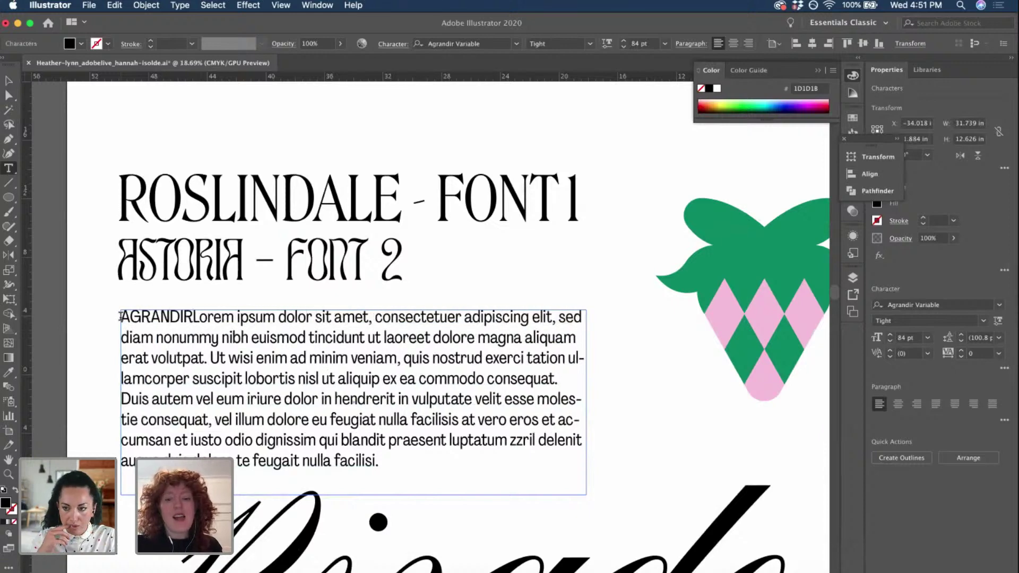
{"action": "type", "text": " -"}
{"action": "left_click", "coordinate": [6, 81]}
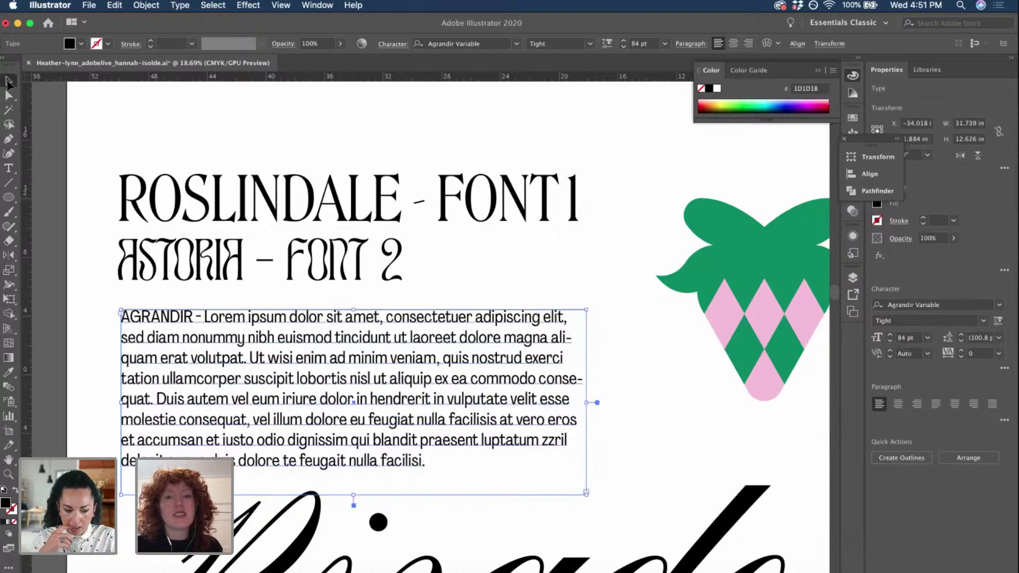
{"action": "left_click", "coordinate": [354, 137]}
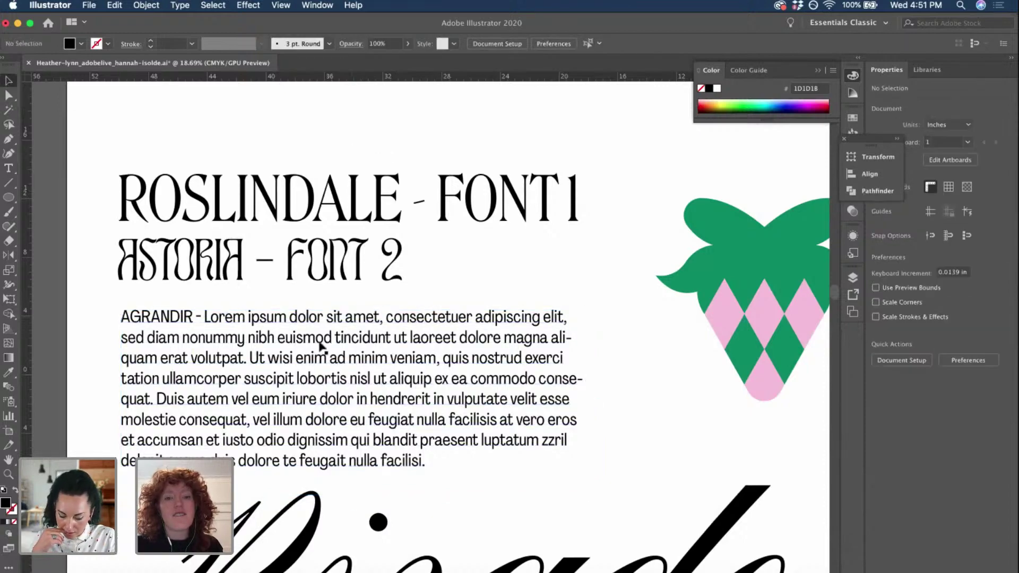
- Scale the Rizado text down proportionally to about 31.5 in wide, matching the paragraph's width above it
{"action": "scroll", "coordinate": [320, 348], "scroll_direction": "up", "scroll_amount": 2}
{"action": "scroll", "coordinate": [320, 347], "scroll_direction": "down", "scroll_amount": 3}
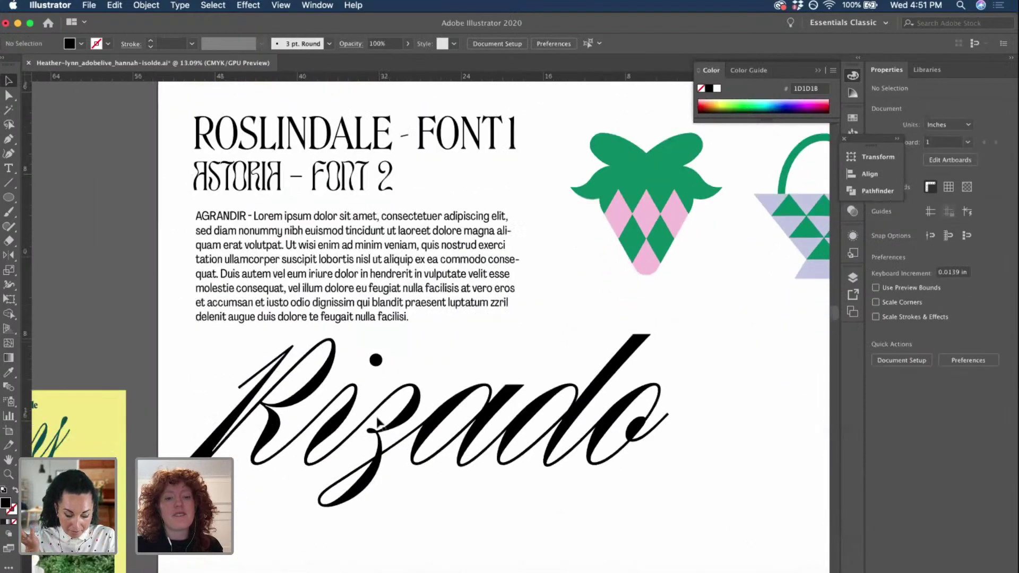
{"action": "left_click", "coordinate": [376, 417]}
{"action": "scroll", "coordinate": [414, 441], "scroll_direction": "down", "scroll_amount": 3}
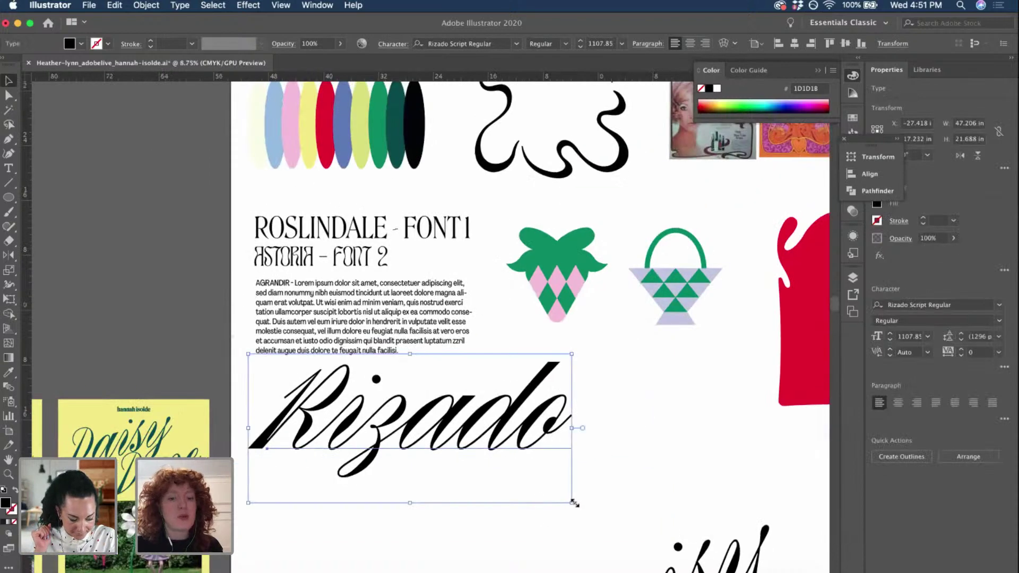
{"action": "left_click_drag", "start_coordinate": [572, 502], "coordinate": [465, 458]}
{"action": "left_click", "coordinate": [498, 381]}
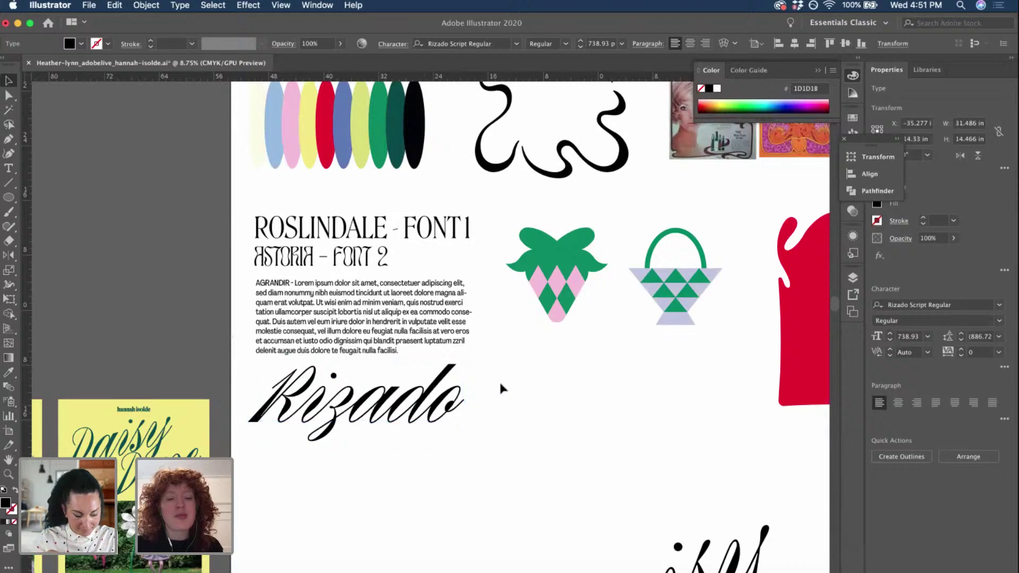
- Look over the brand board from the font samples and artwork up to the stacked hannah isolde logo
{"action": "scroll", "coordinate": [497, 376], "scroll_direction": "up", "scroll_amount": 3}
{"action": "scroll", "coordinate": [497, 376], "scroll_direction": "right", "scroll_amount": 3}
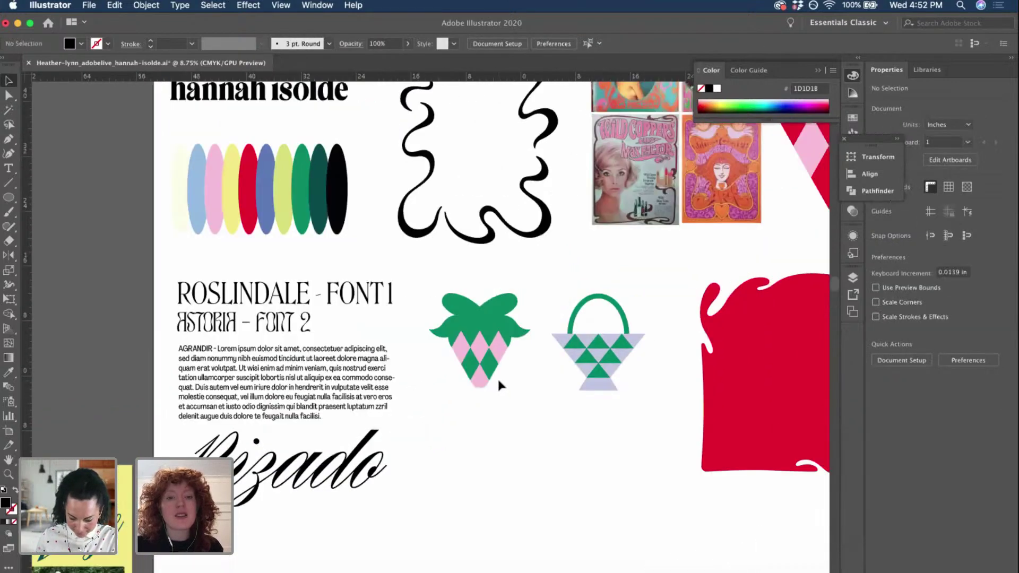
{"action": "scroll", "coordinate": [497, 377], "scroll_direction": "down", "scroll_amount": 2}
{"action": "left_click", "coordinate": [284, 488]}
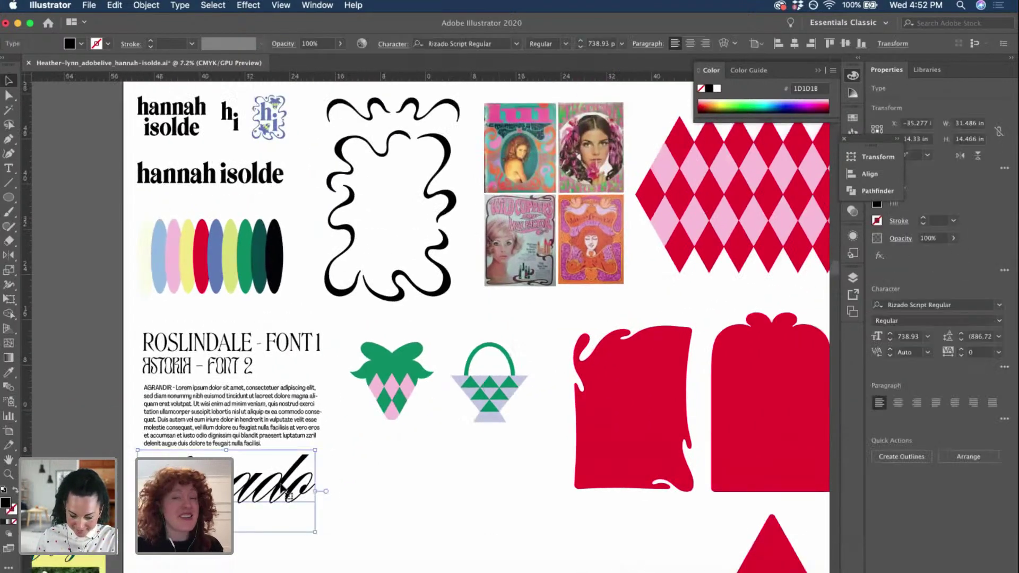
{"action": "scroll", "coordinate": [279, 482], "scroll_direction": "right", "scroll_amount": 3}
{"action": "scroll", "coordinate": [279, 482], "scroll_direction": "up", "scroll_amount": 1}
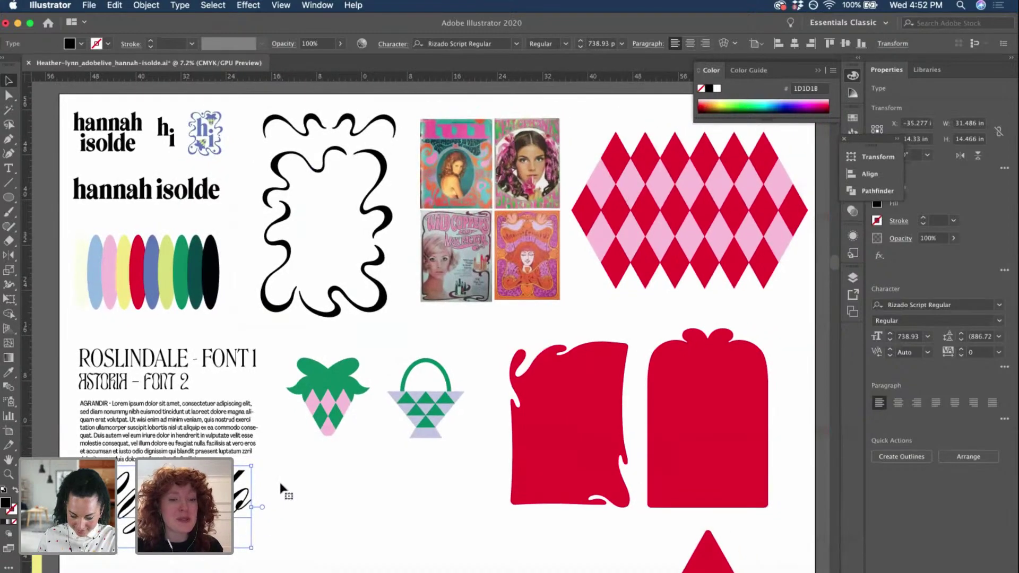
{"action": "scroll", "coordinate": [279, 481], "scroll_direction": "up", "scroll_amount": 2}
{"action": "scroll", "coordinate": [274, 467], "scroll_direction": "up", "scroll_amount": 3}
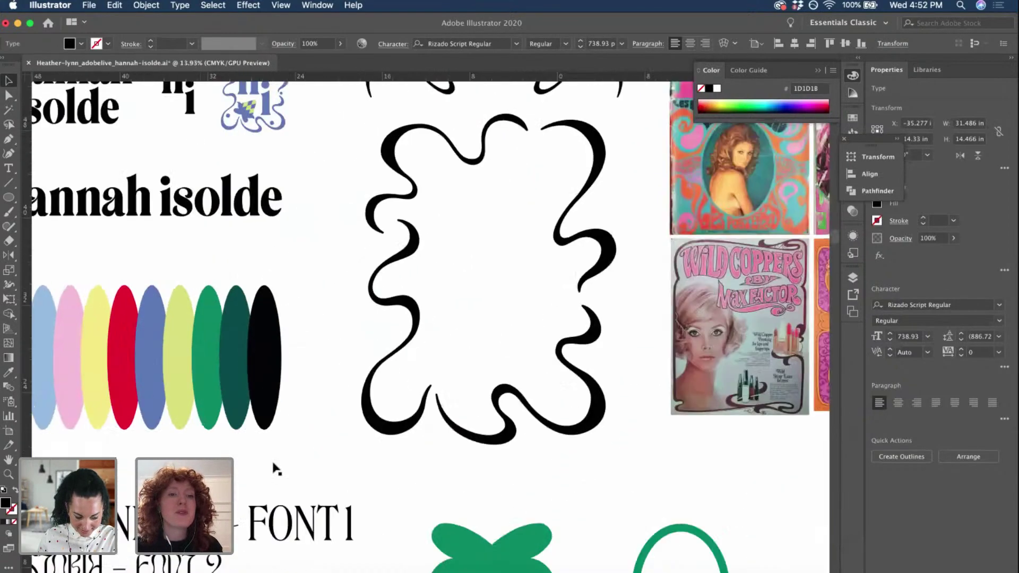
{"action": "scroll", "coordinate": [200, 289], "scroll_direction": "left", "scroll_amount": 2}
{"action": "scroll", "coordinate": [218, 102], "scroll_direction": "up", "scroll_amount": 2}
{"action": "scroll", "coordinate": [267, 205], "scroll_direction": "up", "scroll_amount": 5}
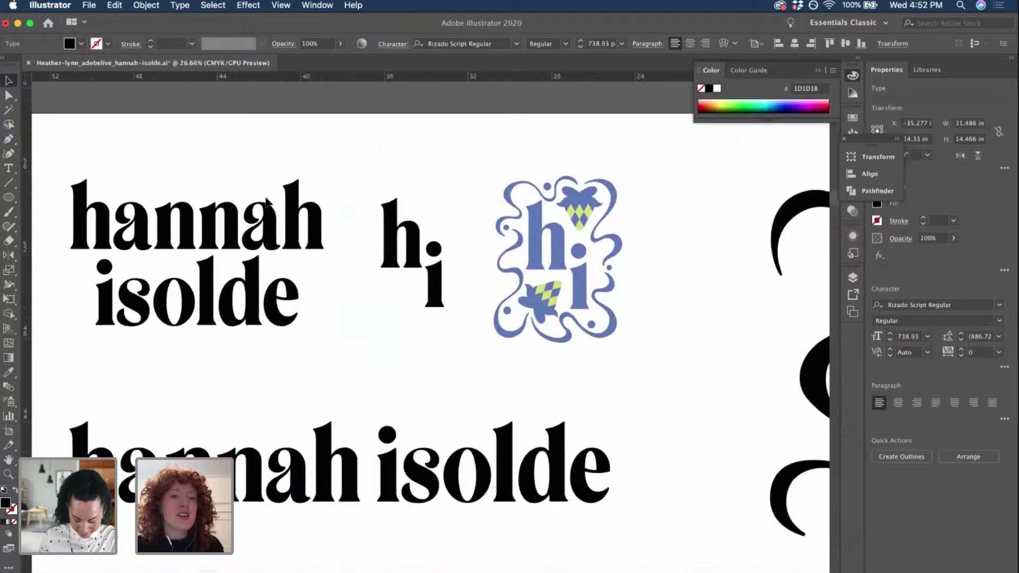
{"action": "scroll", "coordinate": [267, 204], "scroll_direction": "left", "scroll_amount": 2}
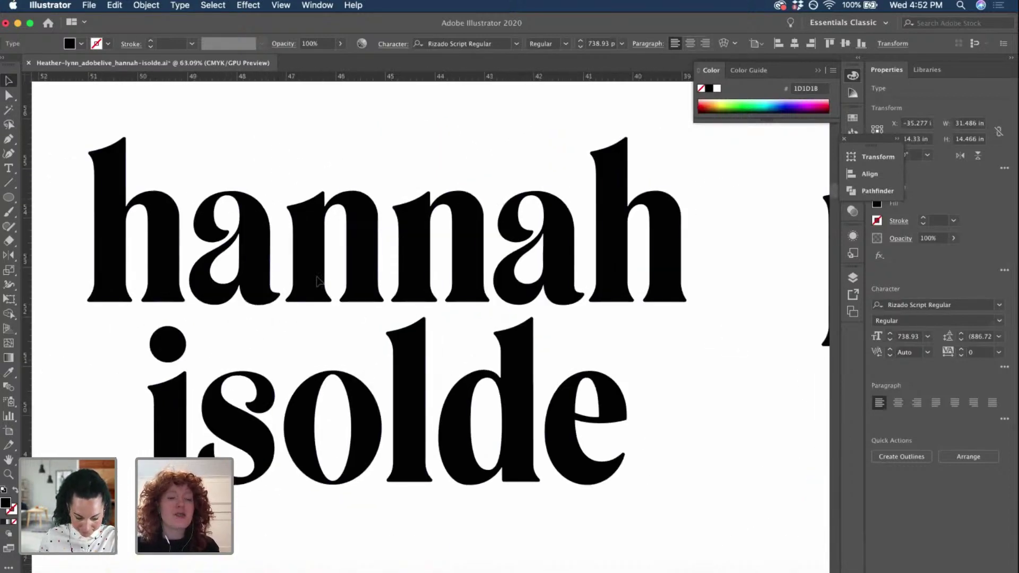
- Examine the letterforms of the stacked hannah isolde logo up close, and leave it deselected
{"action": "left_click", "coordinate": [324, 284]}
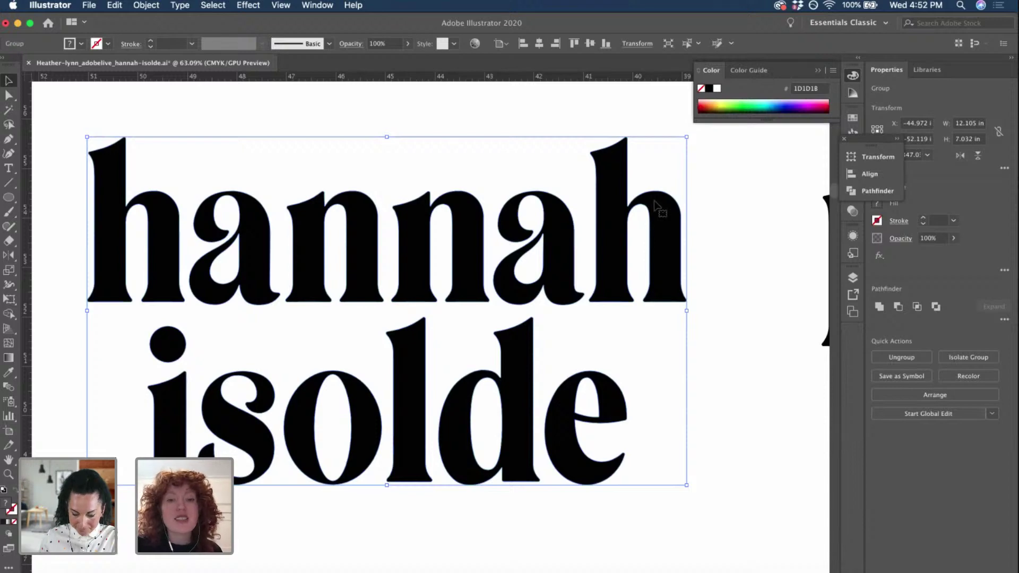
{"action": "scroll", "coordinate": [603, 207], "scroll_direction": "down", "scroll_amount": 2}
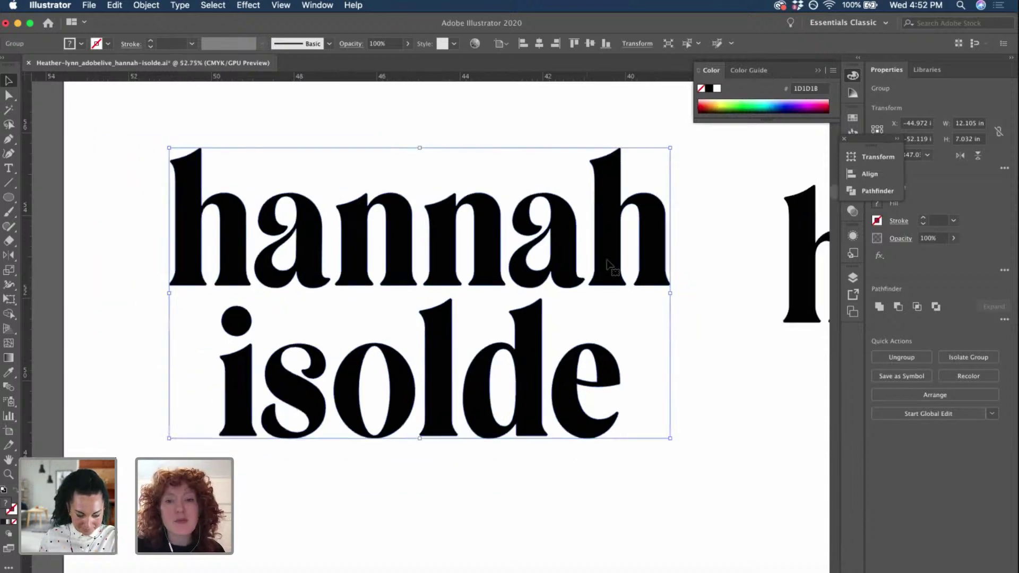
{"action": "scroll", "coordinate": [622, 170], "scroll_direction": "up", "scroll_amount": 5}
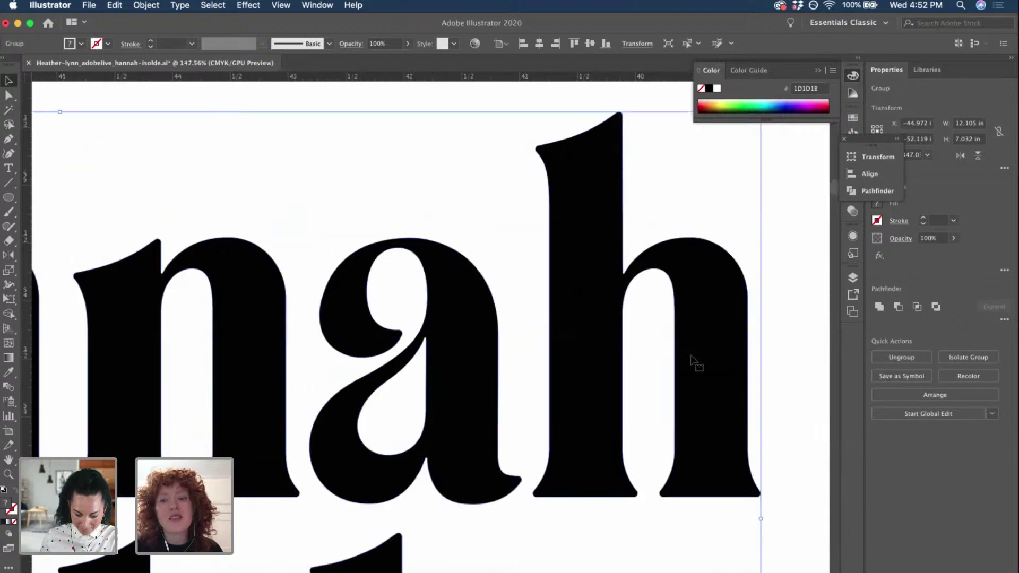
{"action": "scroll", "coordinate": [564, 465], "scroll_direction": "down", "scroll_amount": 2}
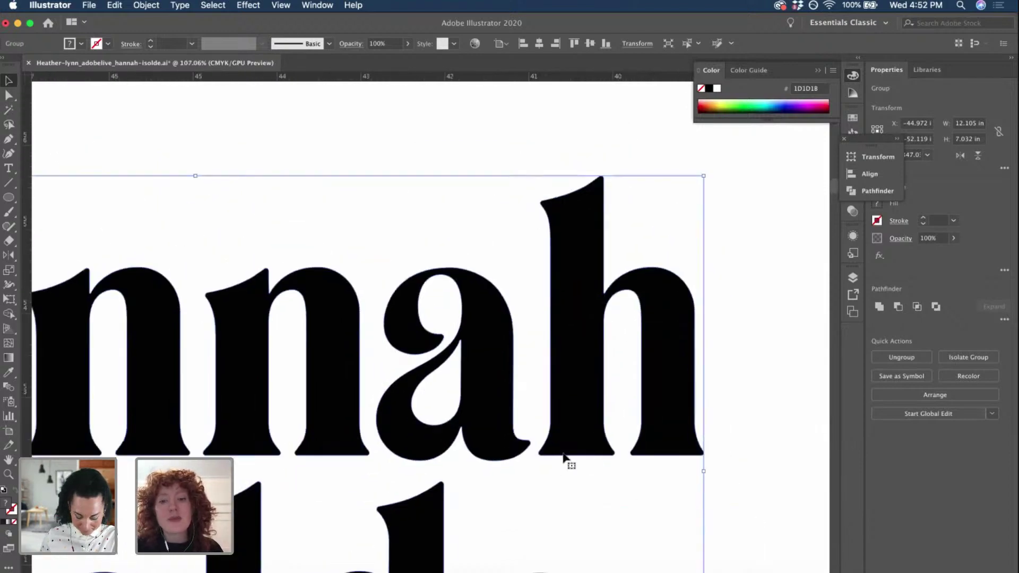
{"action": "scroll", "coordinate": [592, 445], "scroll_direction": "left", "scroll_amount": 3}
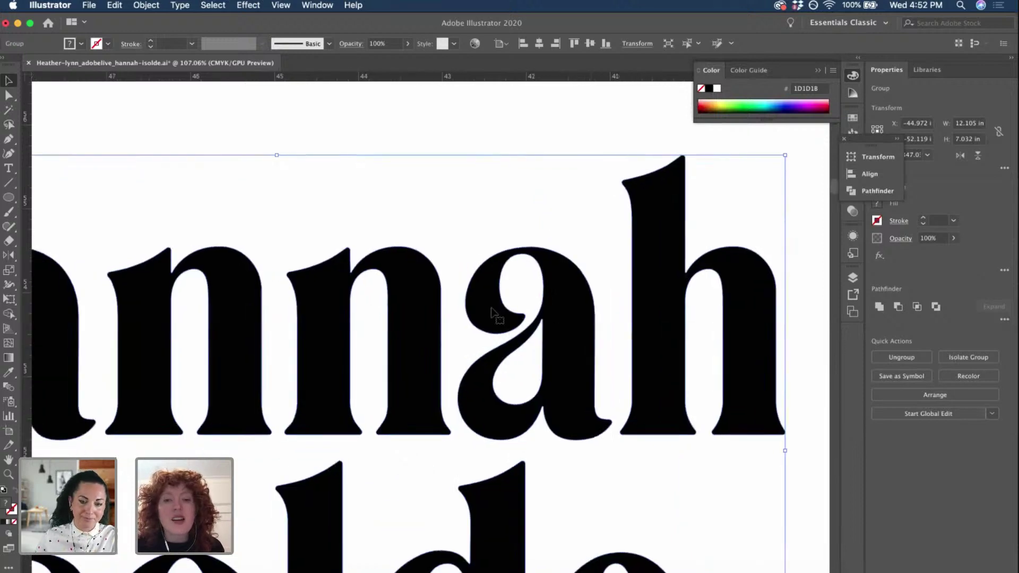
{"action": "scroll", "coordinate": [564, 352], "scroll_direction": "down", "scroll_amount": 3}
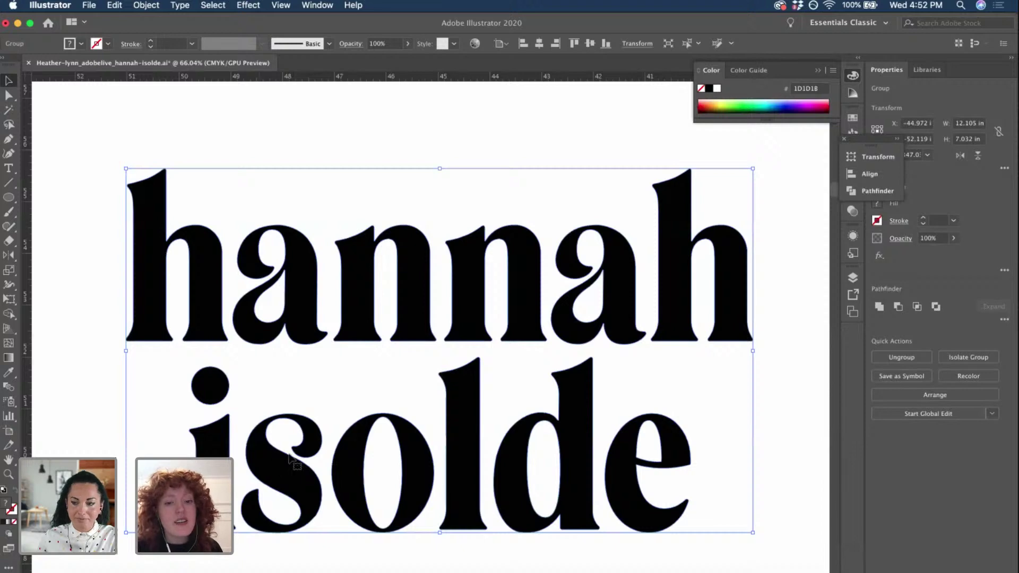
{"action": "scroll", "coordinate": [291, 457], "scroll_direction": "down", "scroll_amount": 1}
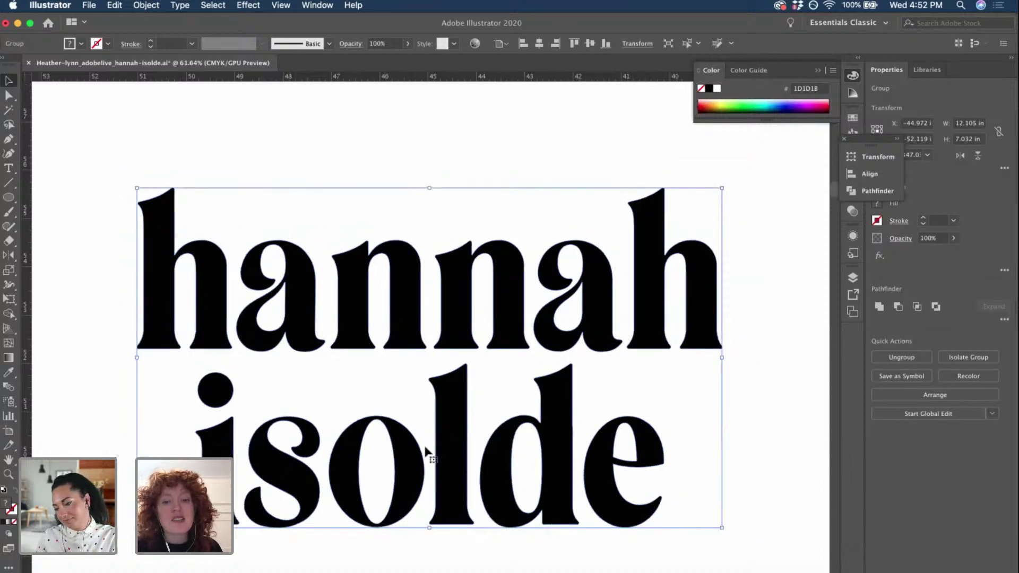
{"action": "scroll", "coordinate": [427, 451], "scroll_direction": "down", "scroll_amount": 1}
{"action": "scroll", "coordinate": [428, 450], "scroll_direction": "down", "scroll_amount": 2}
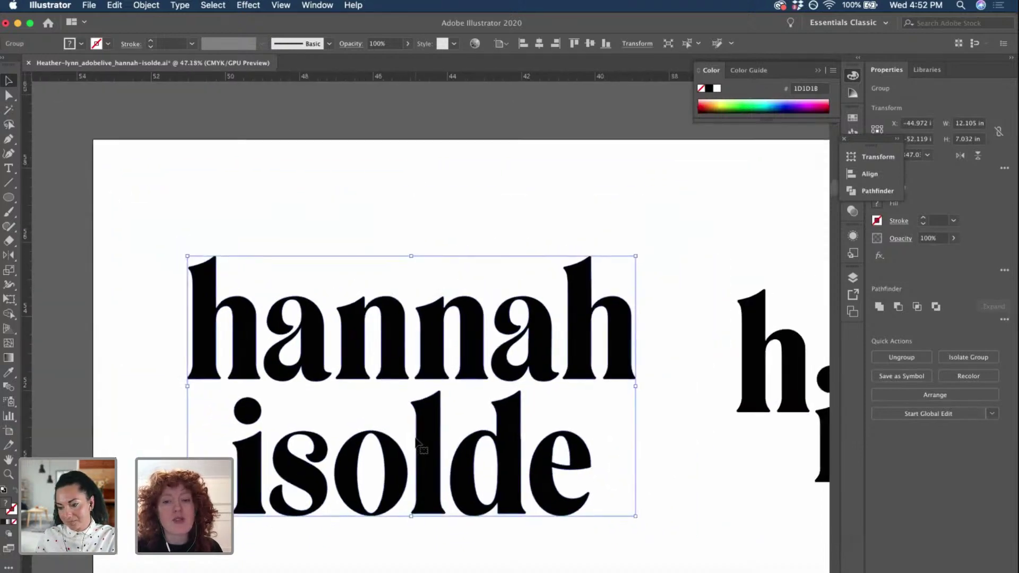
{"action": "left_click", "coordinate": [431, 225]}
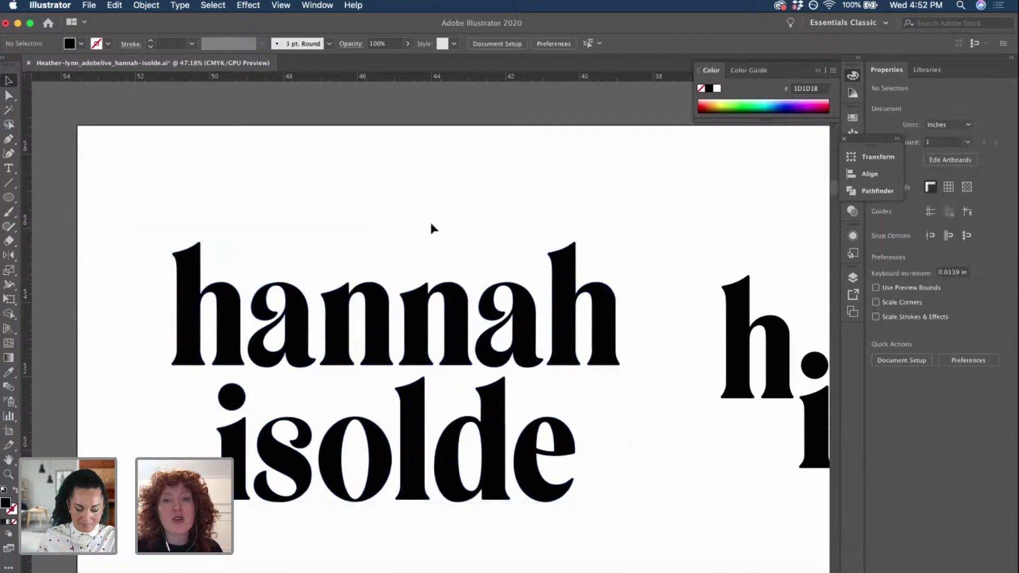
- Save the brand board document with the hannah isolde logos in view
{"action": "scroll", "coordinate": [430, 225], "scroll_direction": "down", "scroll_amount": 2}
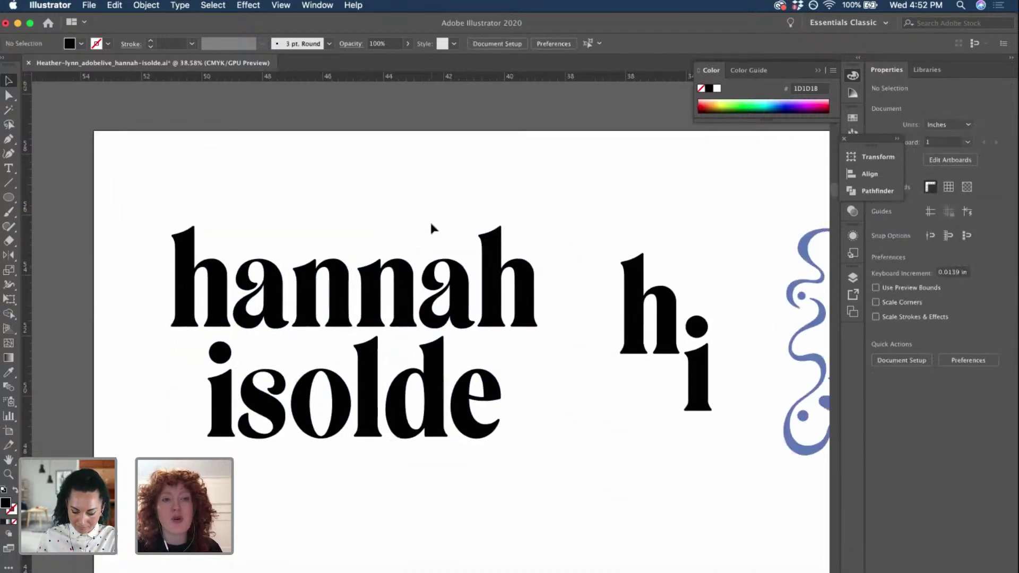
{"action": "scroll", "coordinate": [431, 225], "scroll_direction": "down", "scroll_amount": 1}
{"action": "scroll", "coordinate": [430, 225], "scroll_direction": "right", "scroll_amount": 2}
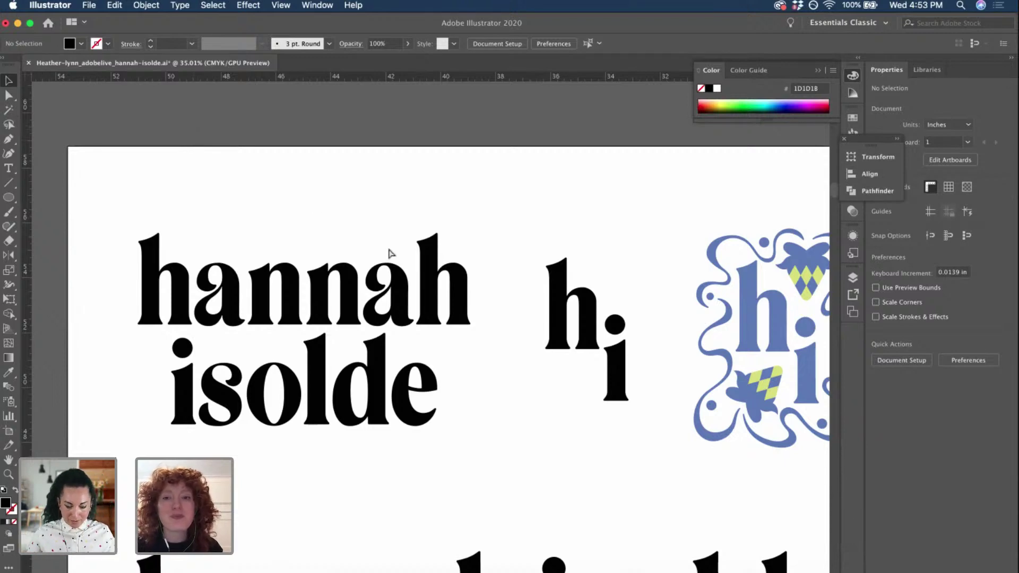
{"action": "key", "text": "cmd+s"}
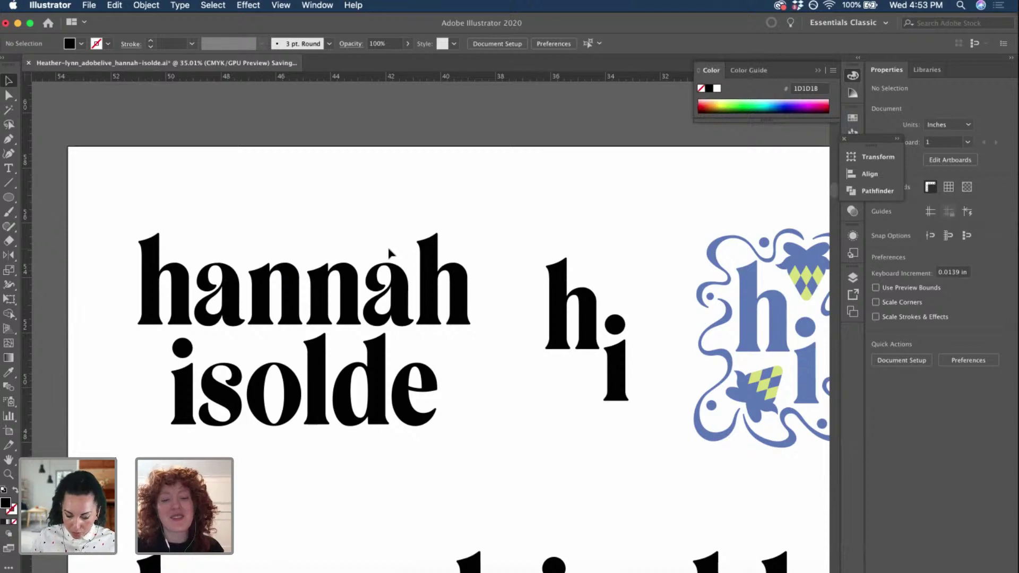
- Switch to InDesign and examine the Margot Jessica lettering on lookbook pages 8-9
{"action": "scroll", "coordinate": [390, 253], "scroll_direction": "down", "scroll_amount": 5}
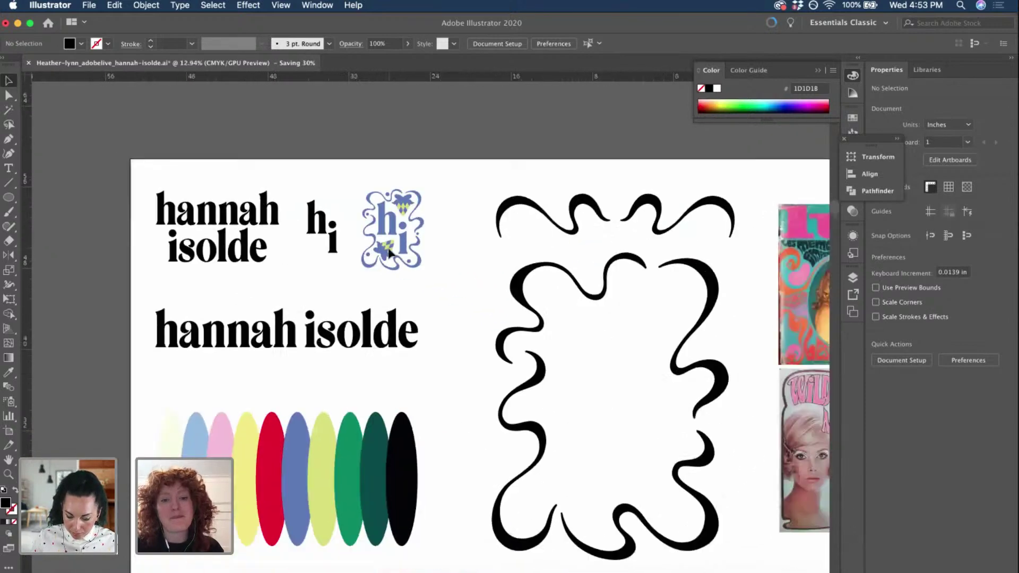
{"action": "scroll", "coordinate": [390, 252], "scroll_direction": "down", "scroll_amount": 3}
{"action": "scroll", "coordinate": [390, 252], "scroll_direction": "right", "scroll_amount": 4}
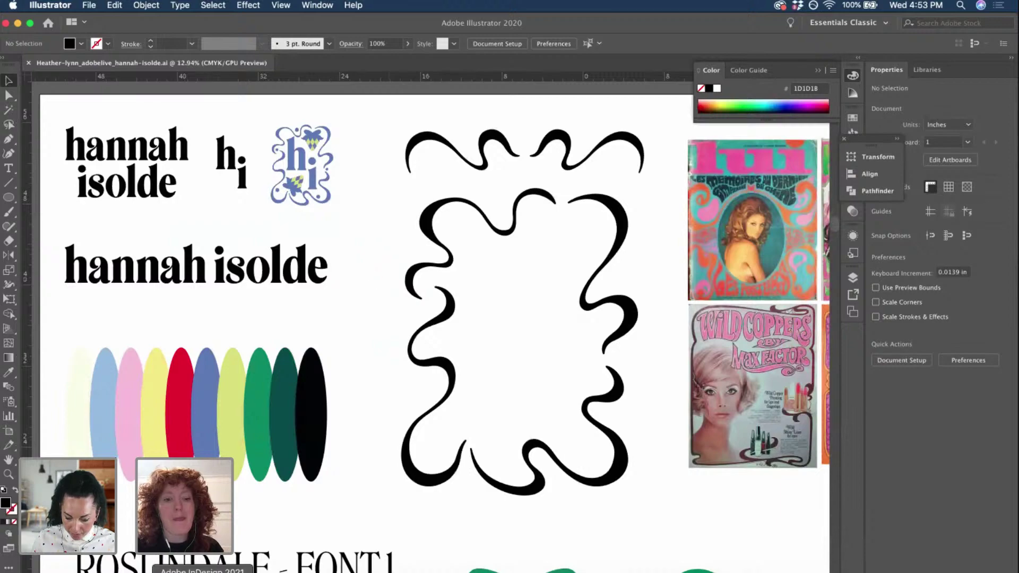
{"action": "left_click", "coordinate": [202, 572]}
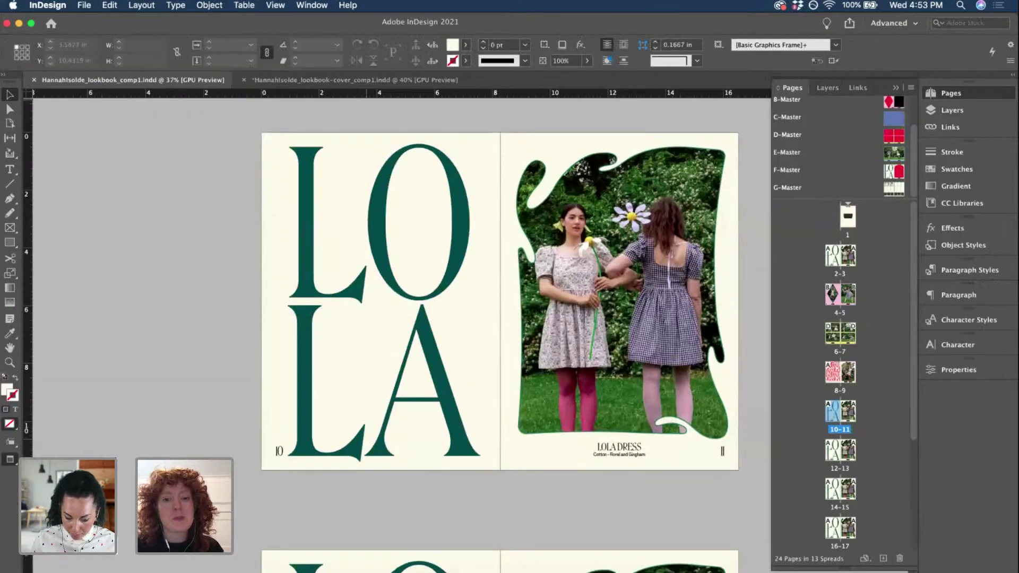
{"action": "scroll", "coordinate": [366, 443], "scroll_direction": "down", "scroll_amount": 5}
{"action": "scroll", "coordinate": [365, 443], "scroll_direction": "up", "scroll_amount": 8}
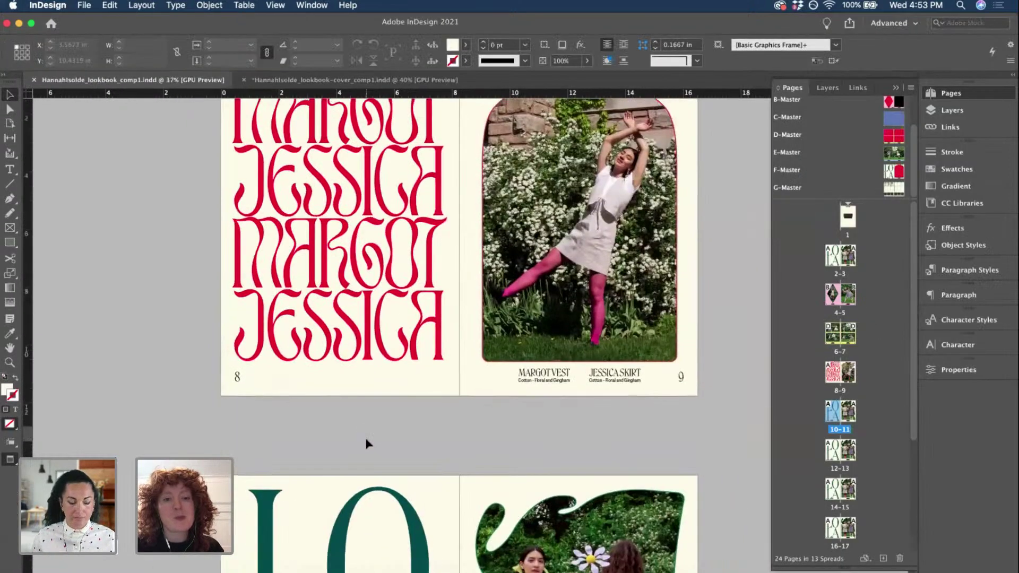
{"action": "scroll", "coordinate": [366, 443], "scroll_direction": "up", "scroll_amount": 1}
{"action": "scroll", "coordinate": [366, 443], "scroll_direction": "up", "scroll_amount": 1}
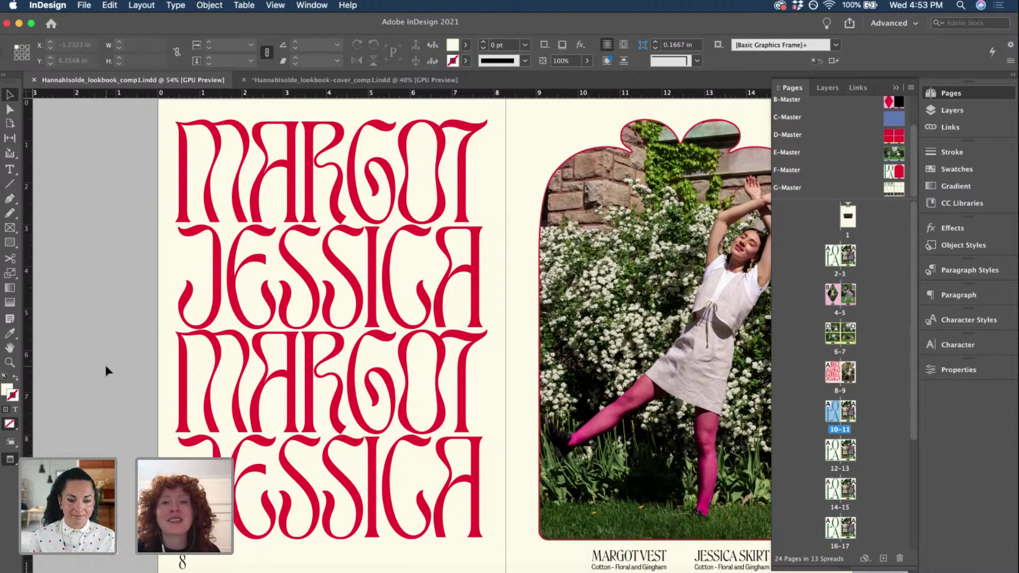
- Save the Daisy Daze lookbook cover document and return to the lookbook interior document
{"action": "left_click", "coordinate": [377, 78]}
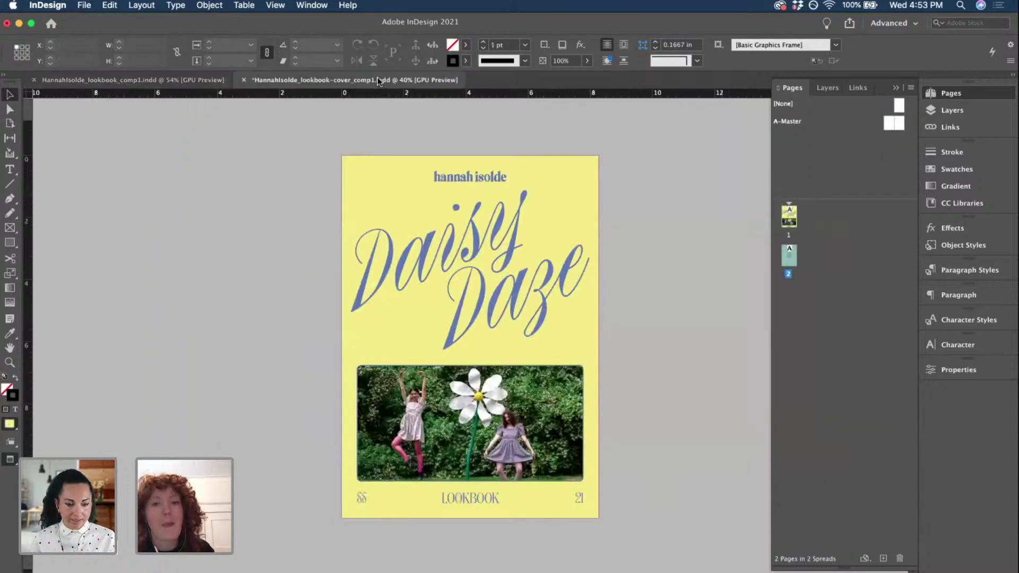
{"action": "key", "text": "super+s"}
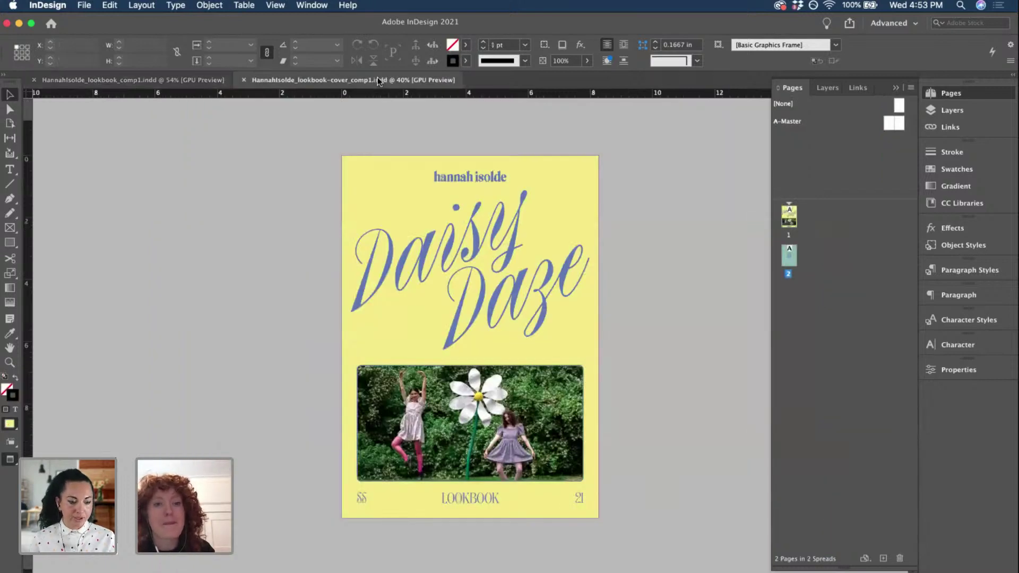
{"action": "left_click", "coordinate": [106, 81]}
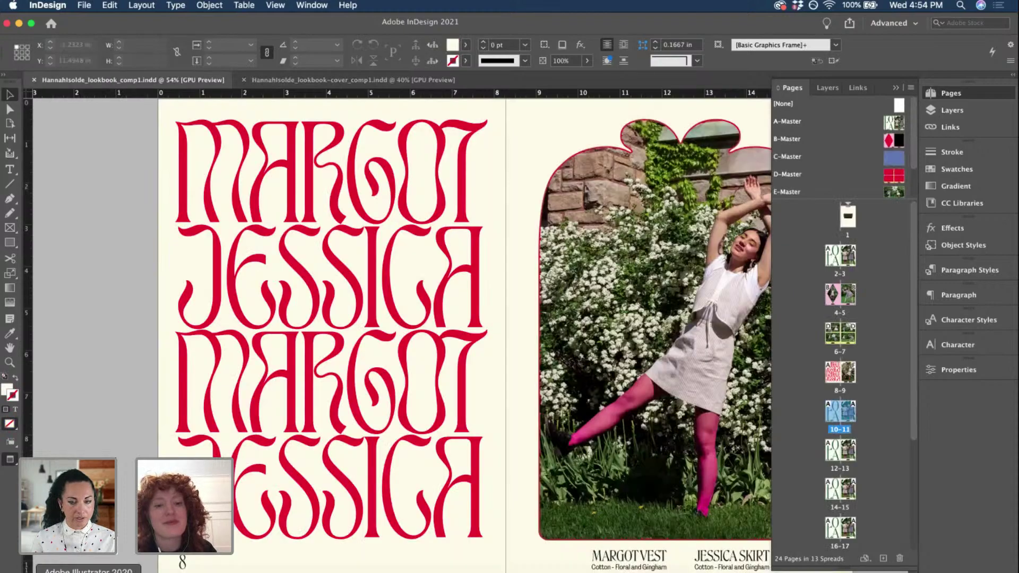
- Switch to Illustrator and examine the four vintage poster references beside the red and pink diamond pattern
{"action": "left_click", "coordinate": [88, 571]}
{"action": "scroll", "coordinate": [422, 429], "scroll_direction": "right", "scroll_amount": 10}
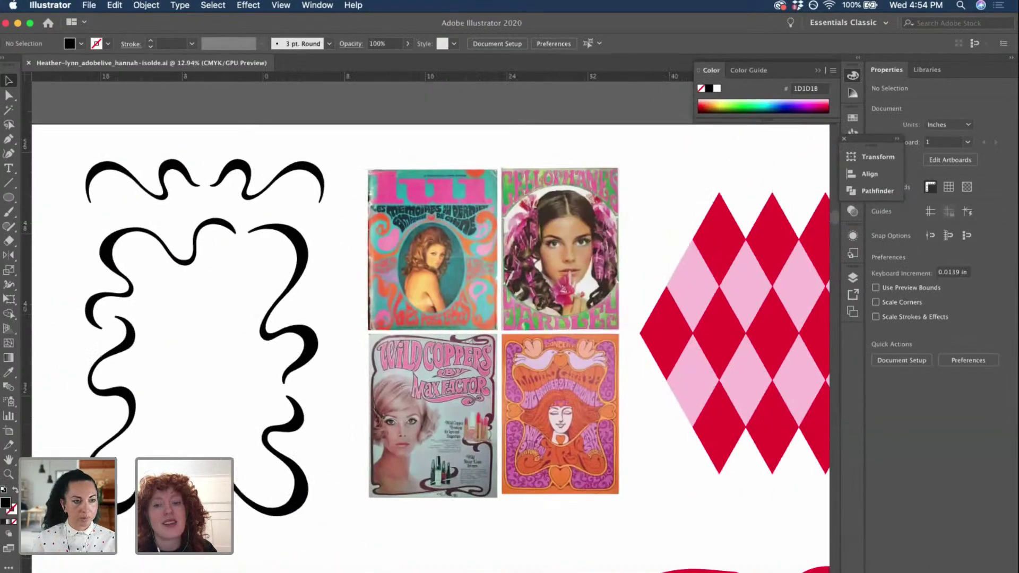
{"action": "scroll", "coordinate": [422, 429], "scroll_direction": "up", "scroll_amount": 2}
{"action": "scroll", "coordinate": [423, 428], "scroll_direction": "right", "scroll_amount": 5}
{"action": "scroll", "coordinate": [422, 429], "scroll_direction": "up", "scroll_amount": 1}
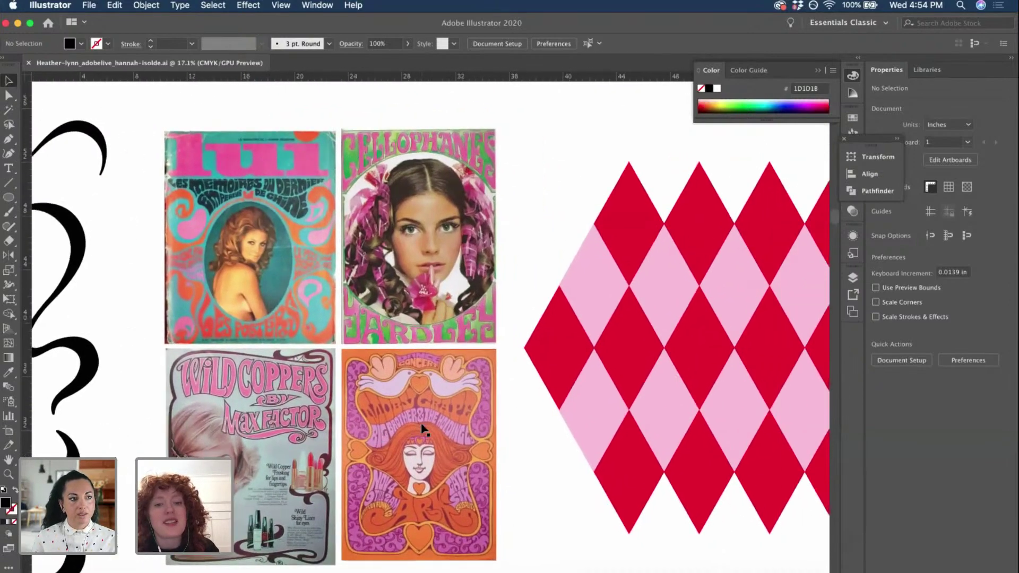
{"action": "scroll", "coordinate": [422, 429], "scroll_direction": "right", "scroll_amount": 3}
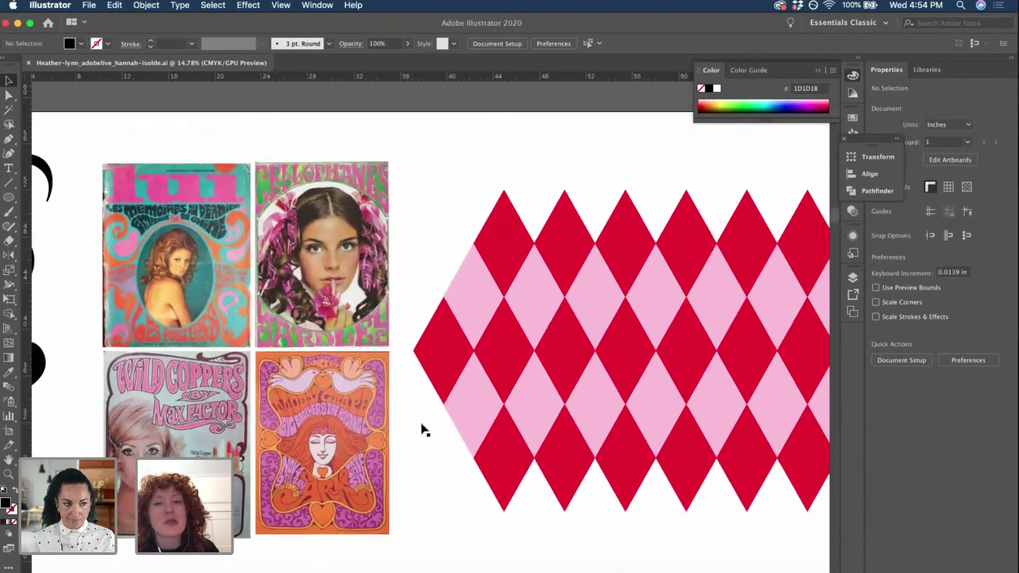
{"action": "scroll", "coordinate": [423, 429], "scroll_direction": "down", "scroll_amount": 2}
{"action": "scroll", "coordinate": [424, 429], "scroll_direction": "up", "scroll_amount": 2}
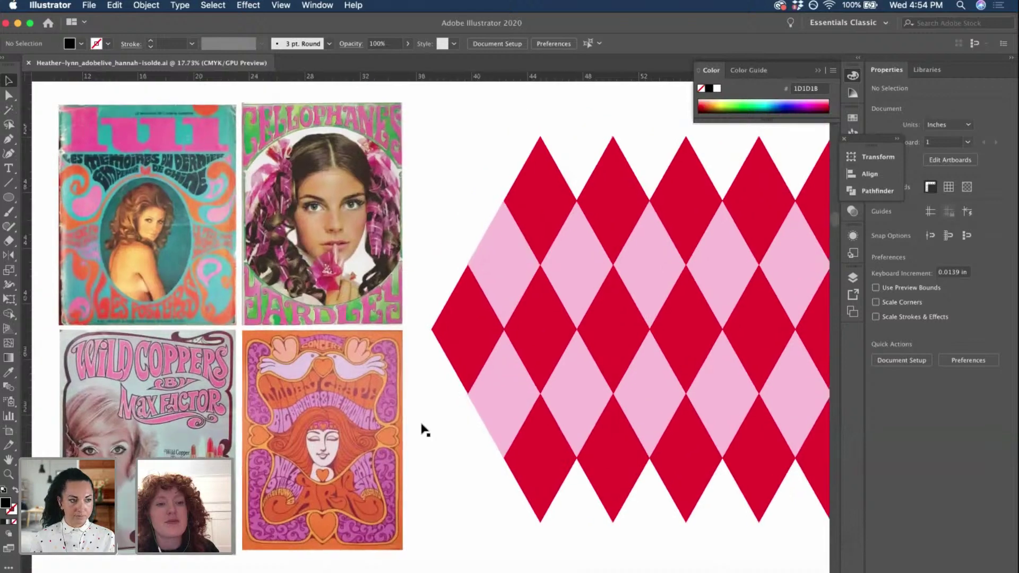